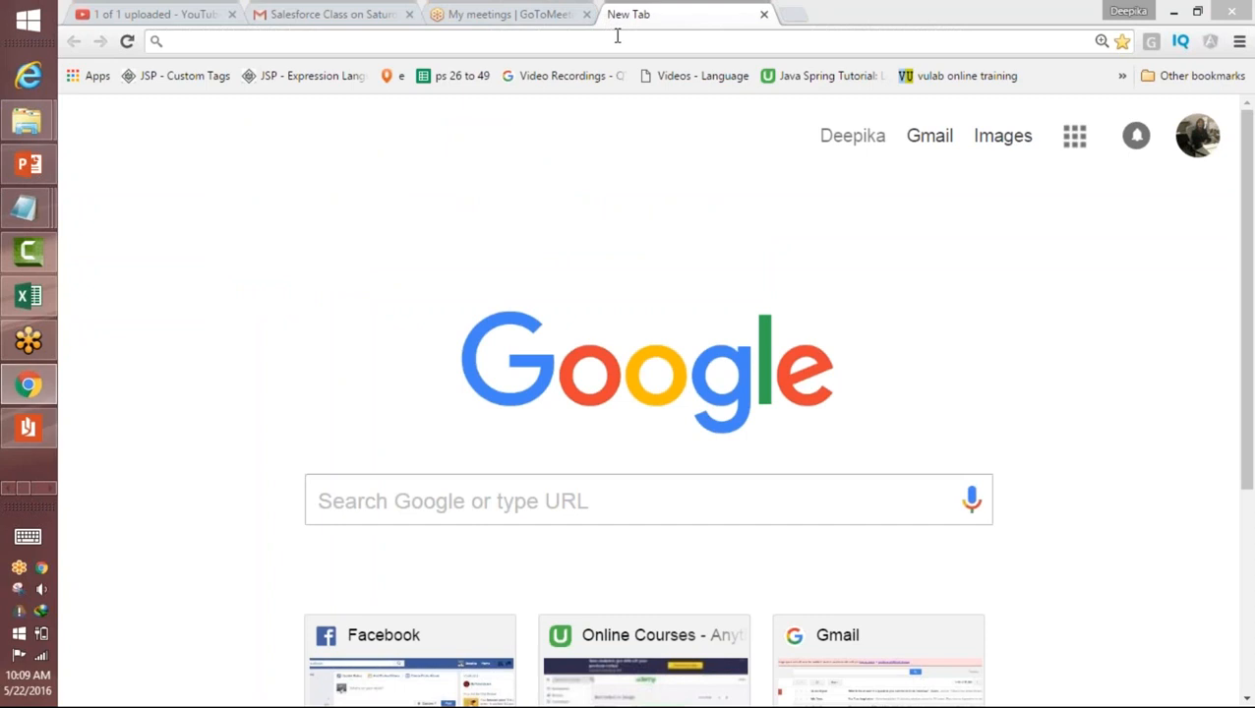
# Step: Open the Salesforce login page at login.salesforce.com/index.jsp and stay on its saved-username selection
pyautogui.write('login.salesforce.com/index.jsp')
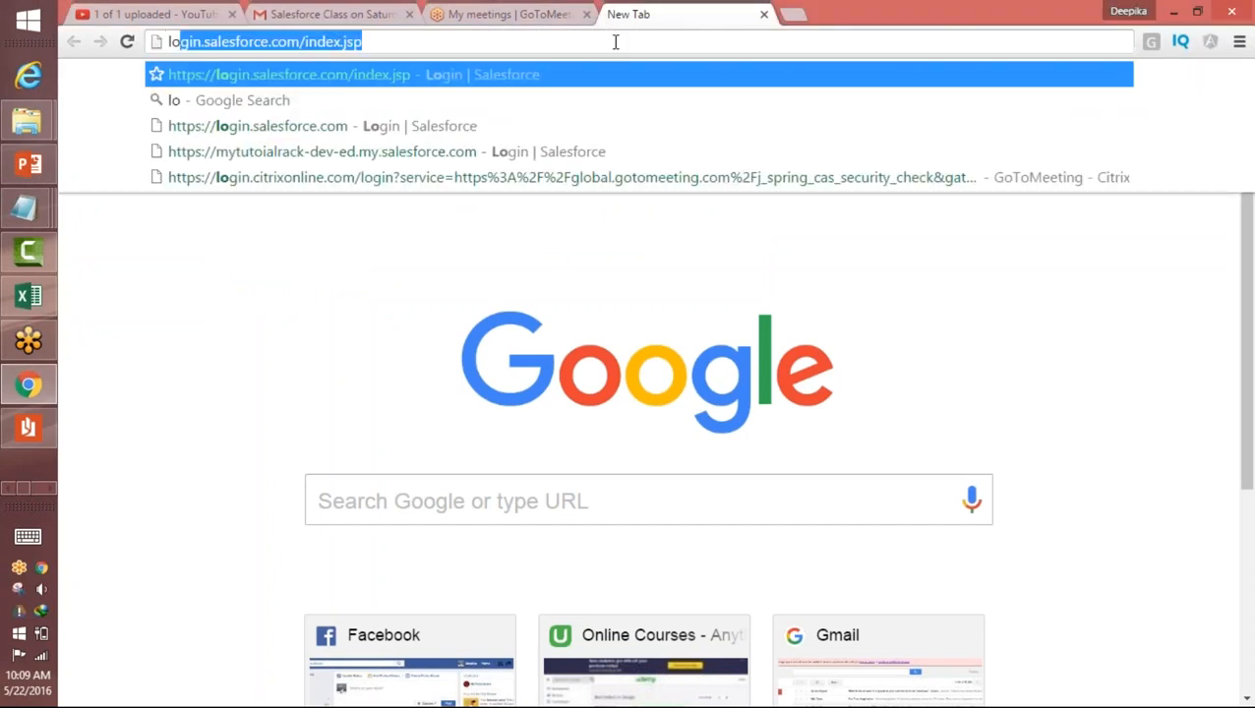
pyautogui.press('Return')
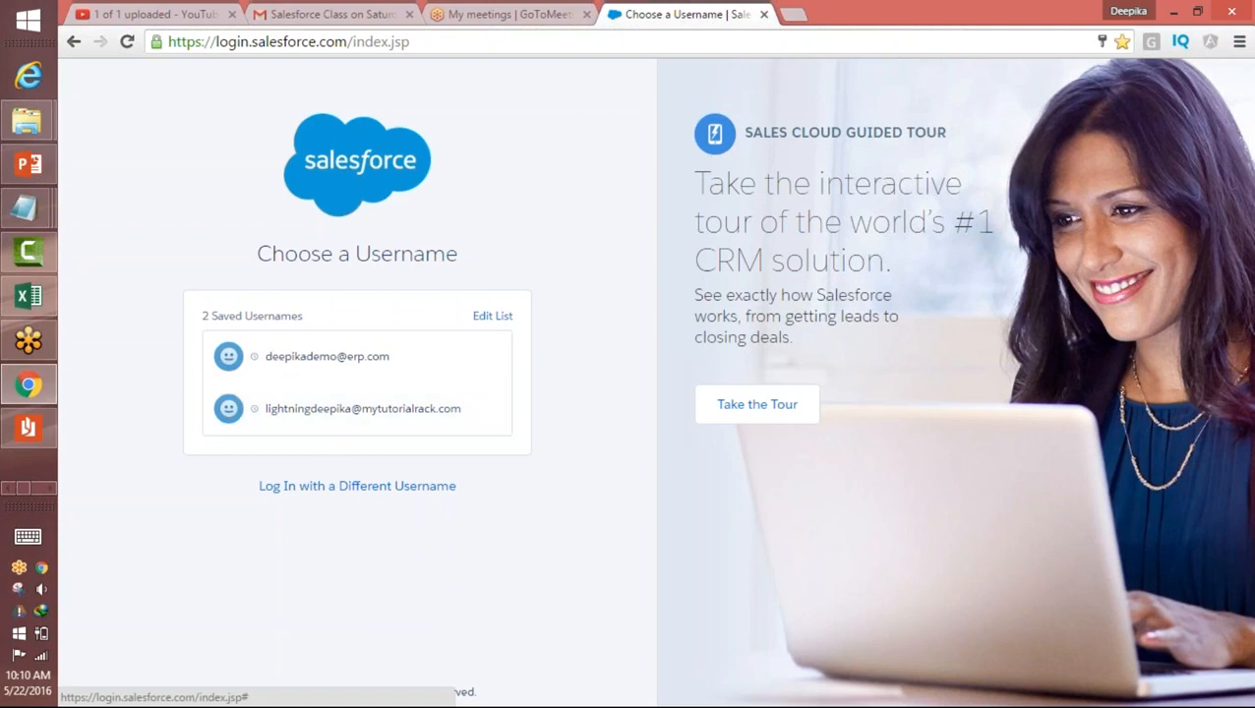
pyautogui.click(370, 423)
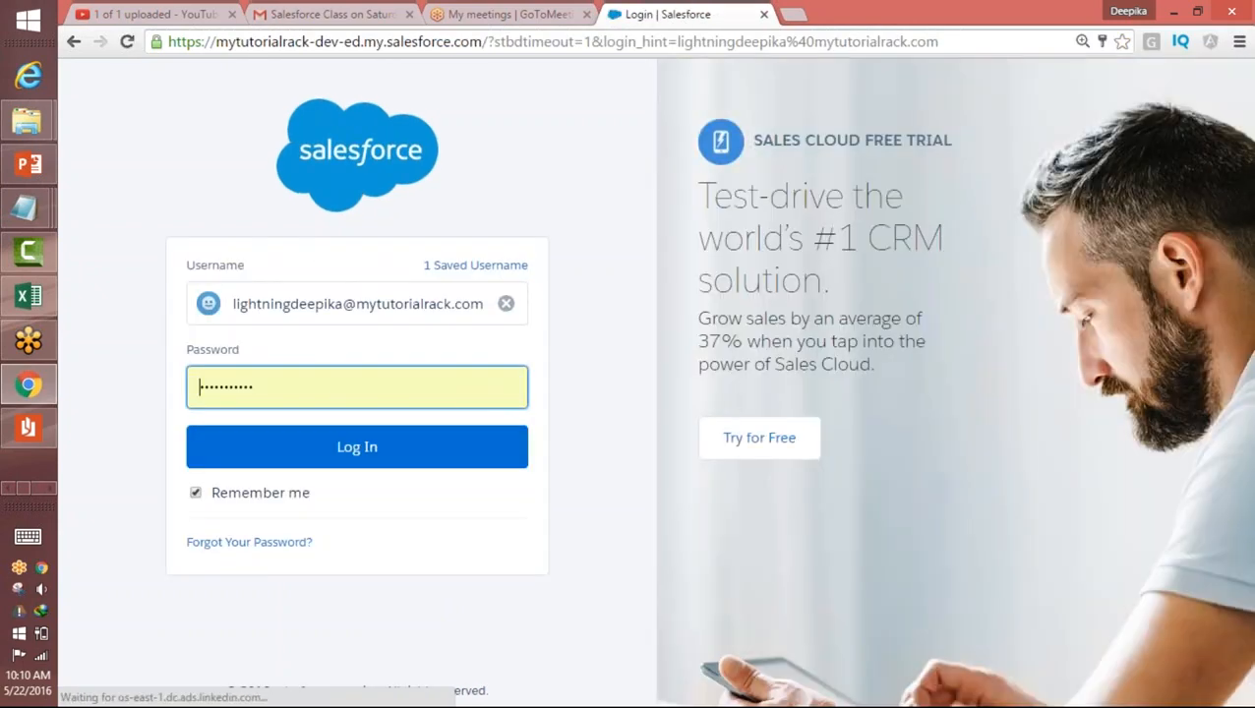
pyautogui.click(75, 43)
# Step: Search the Gmail mailbox for "salesforce" and open the "Your Developer Edition Login Information" e-mail
pyautogui.click(287, 13)
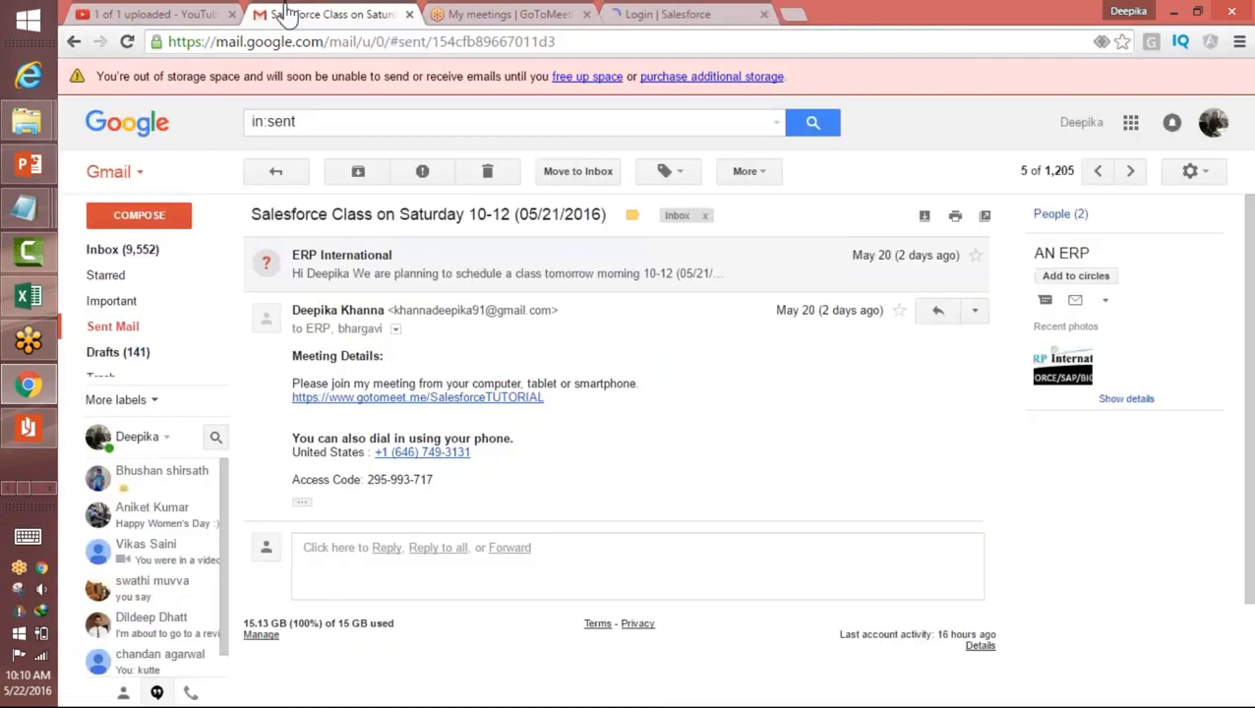
pyautogui.click(169, 255)
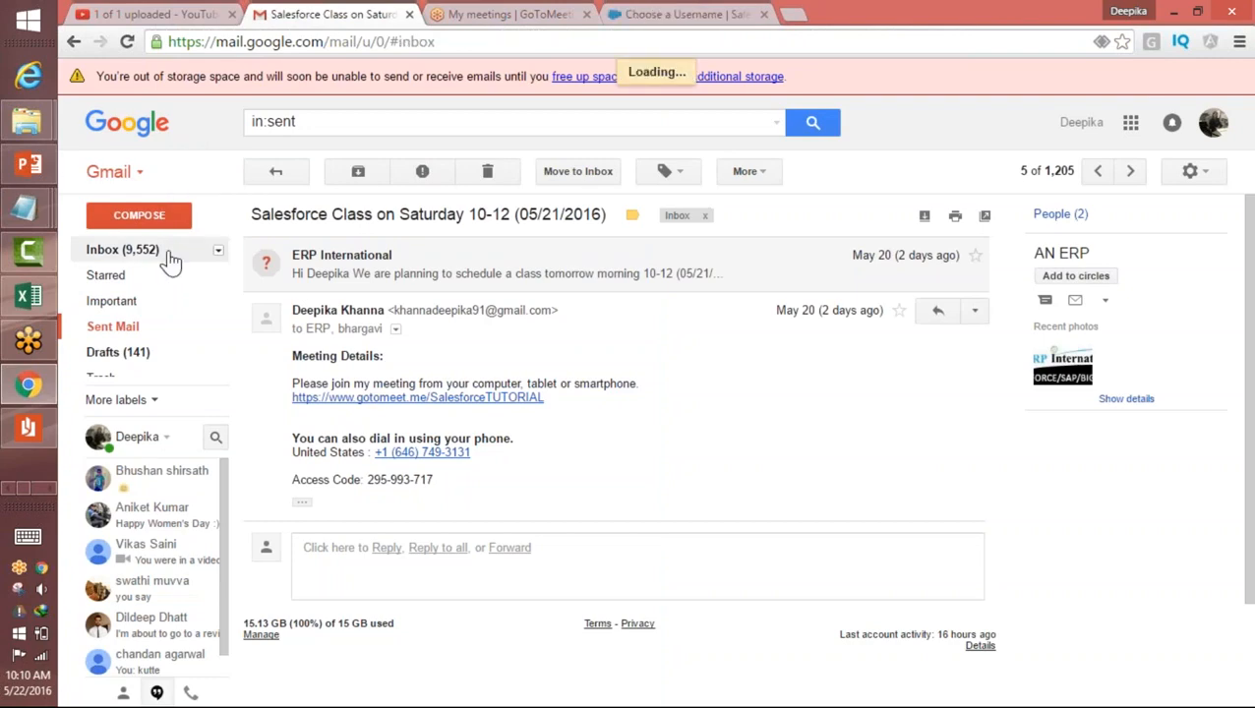
pyautogui.click(443, 123)
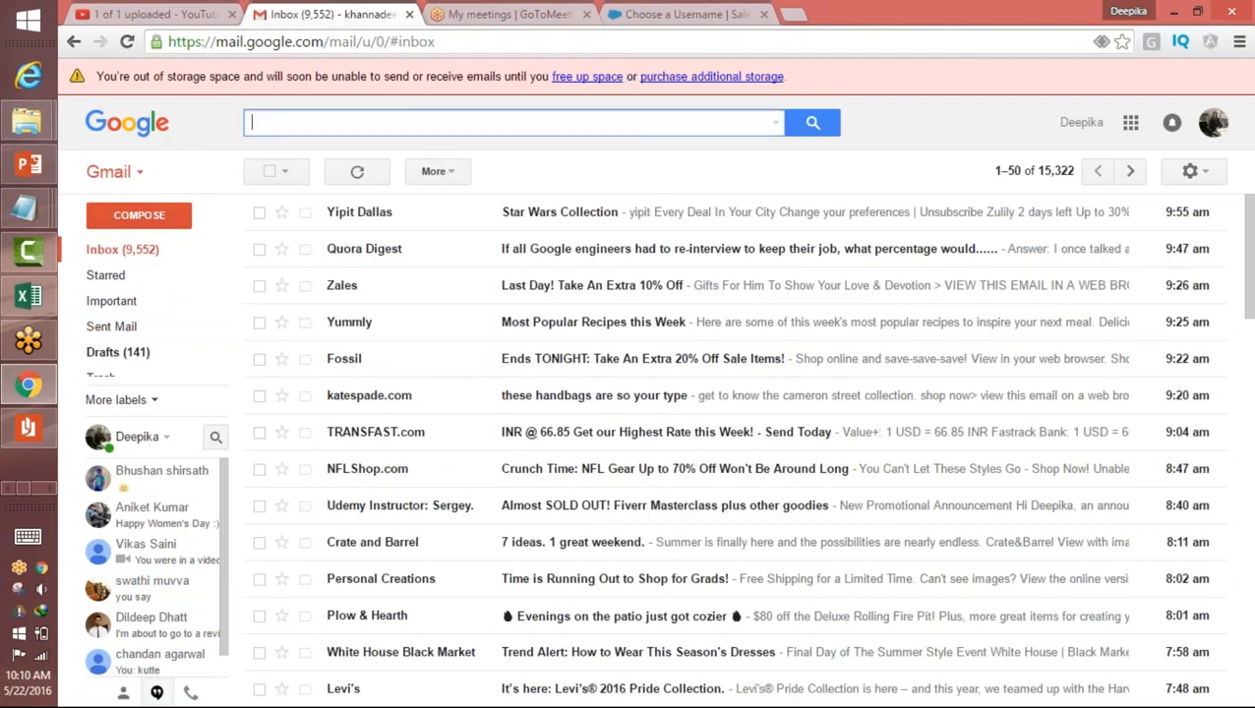
pyautogui.write('sal')
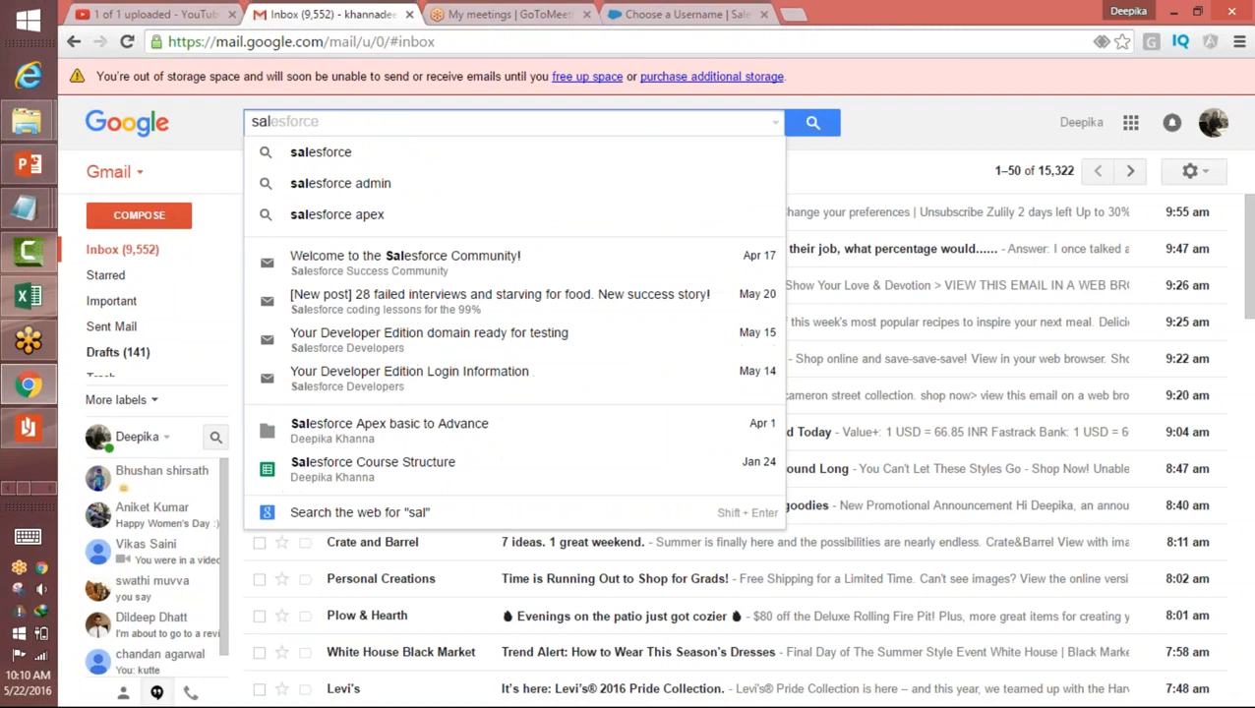
pyautogui.press('Down')
pyautogui.press('Return')
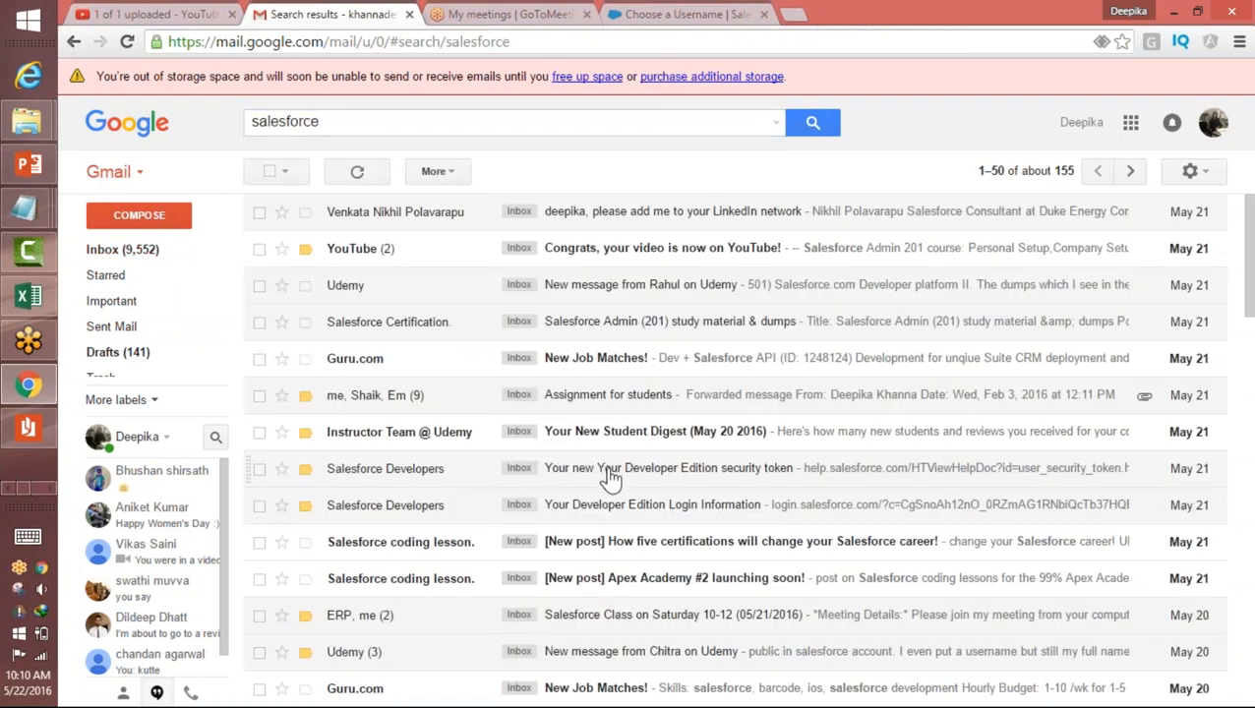
pyautogui.click(590, 507)
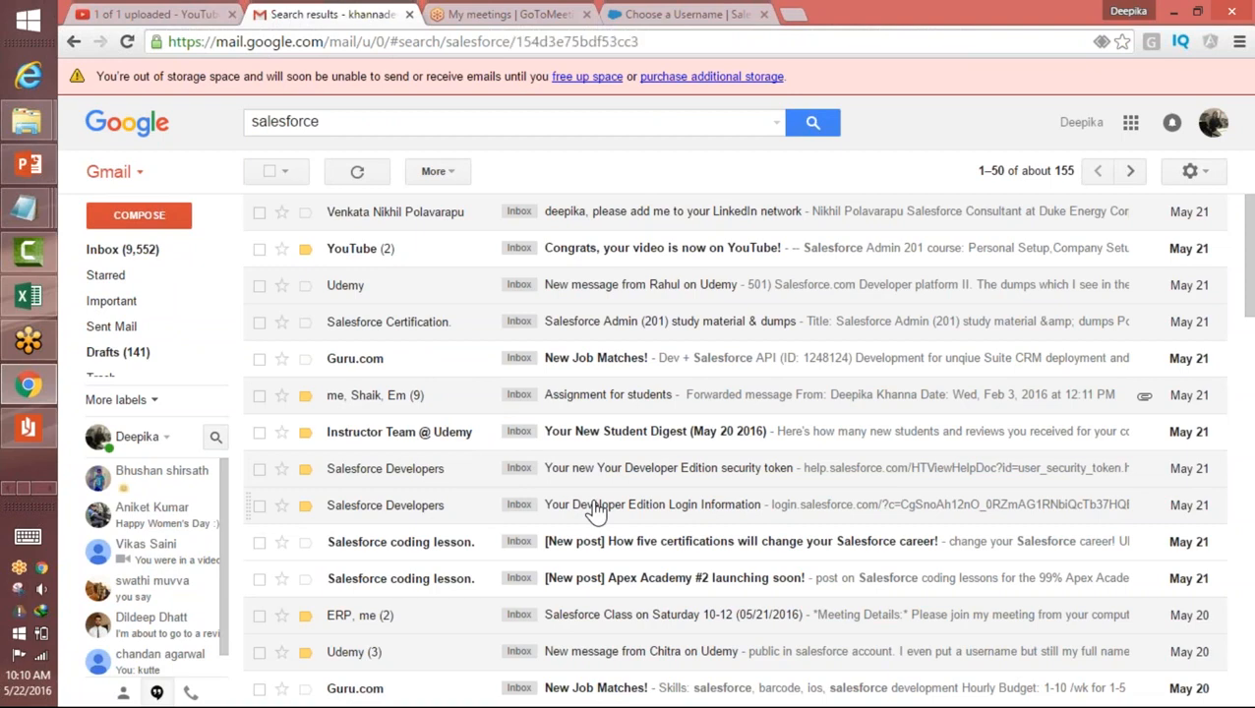
# Step: Log in to Salesforce under a different username, using the username copied from the e-mail and the account password
pyautogui.moveTo(495, 356); pyautogui.dragTo(358, 358)
pyautogui.hotkey('ctrl', 'c')
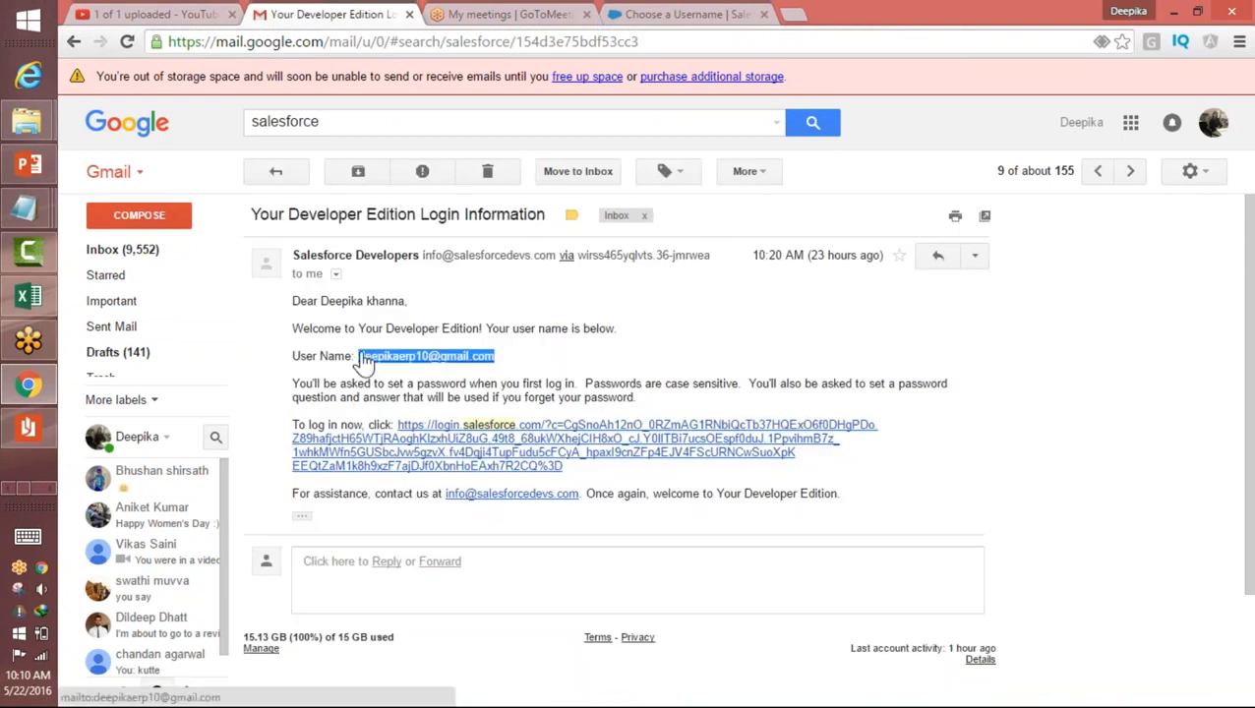
pyautogui.click(644, 14)
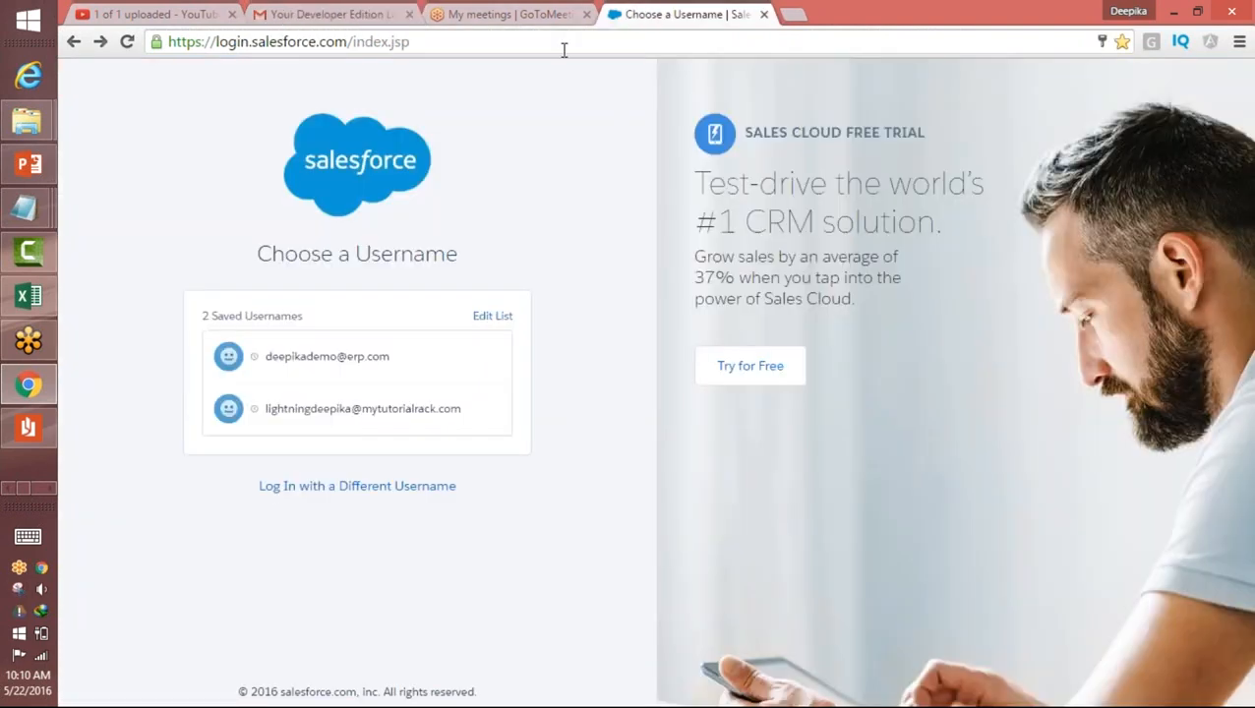
pyautogui.click(564, 47)
pyautogui.click(334, 488)
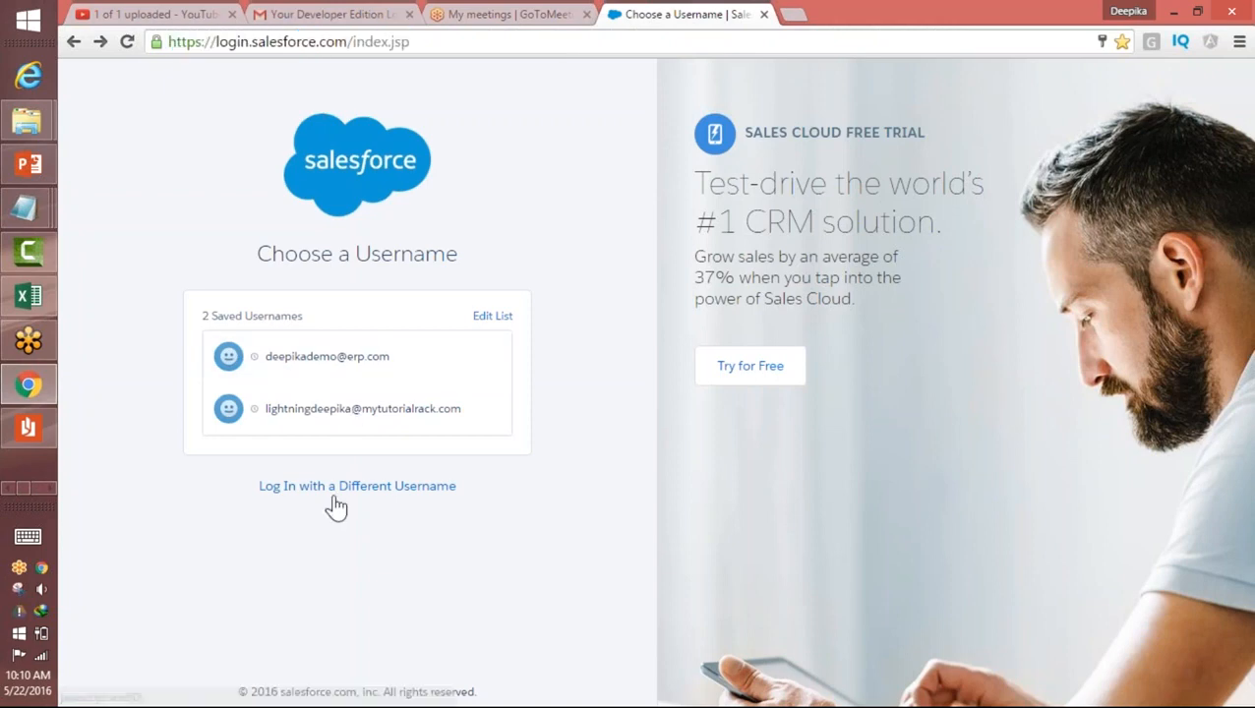
pyautogui.hotkey('ctrl', 'v')
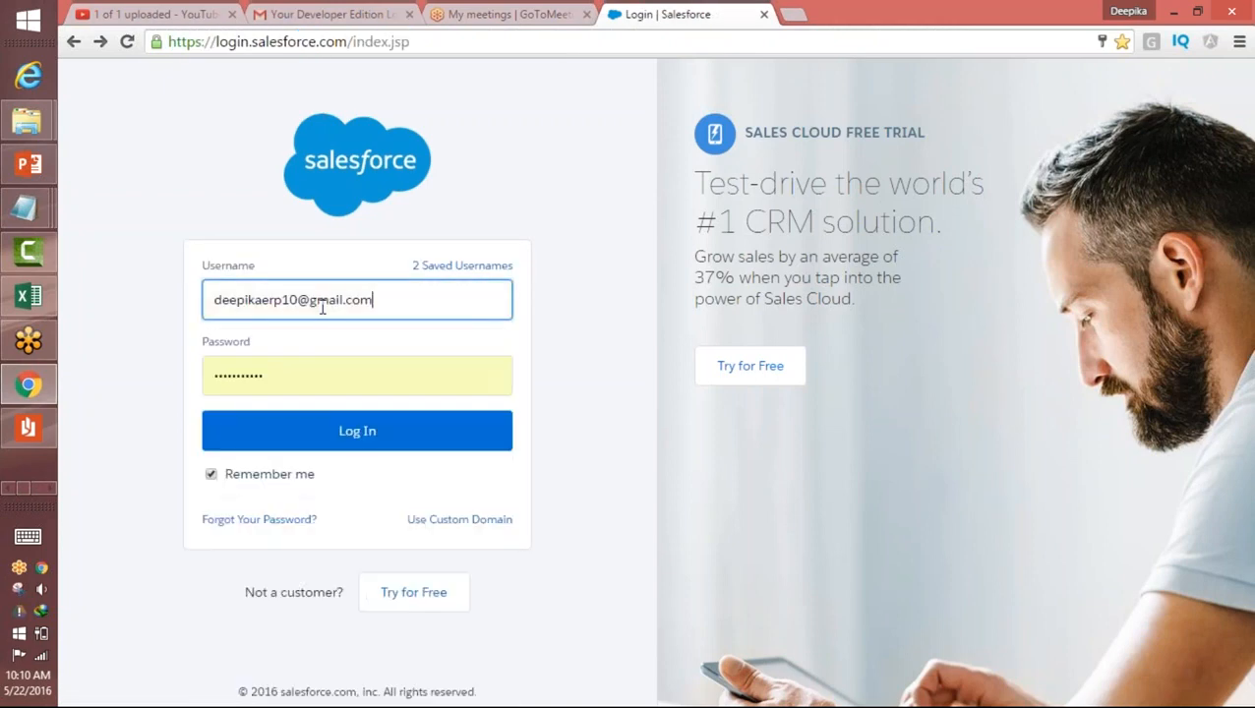
pyautogui.press('Tab')
pyautogui.write('••••••••••')
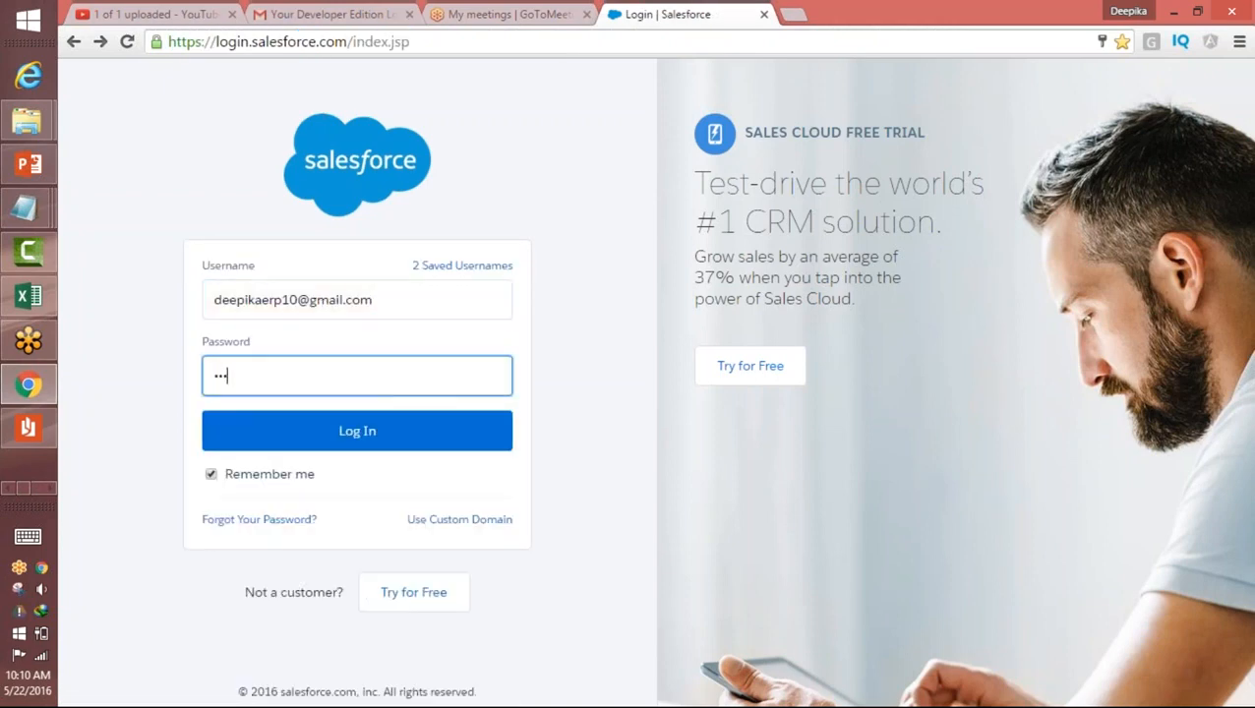
pyautogui.write('•')
pyautogui.click(443, 445)
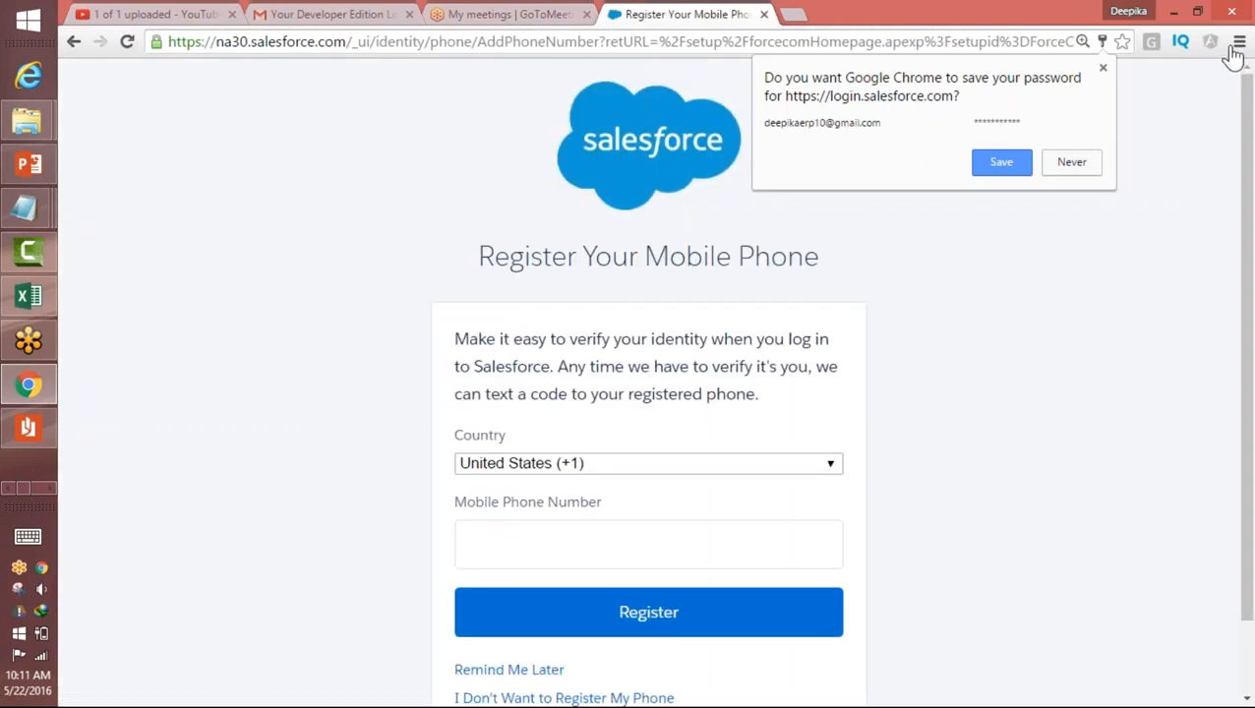
# Step: Save the login password in the browser and decline to register a mobile phone
pyautogui.click(991, 168)
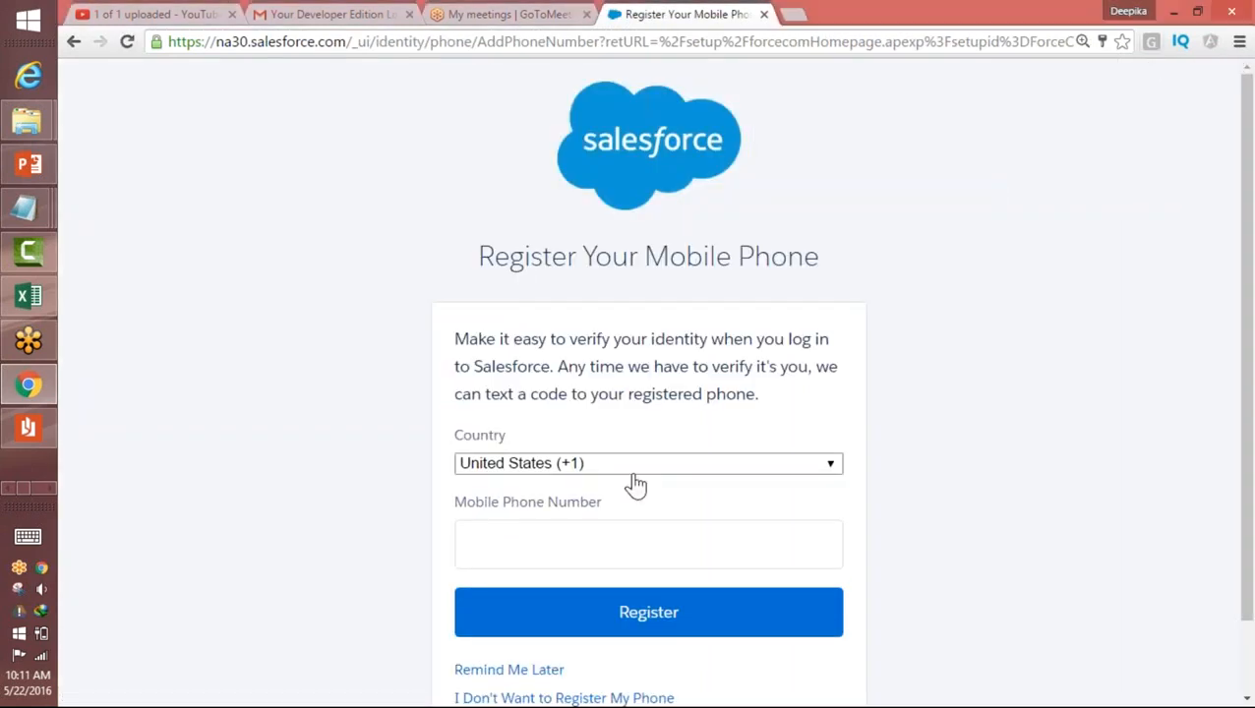
pyautogui.click(564, 699)
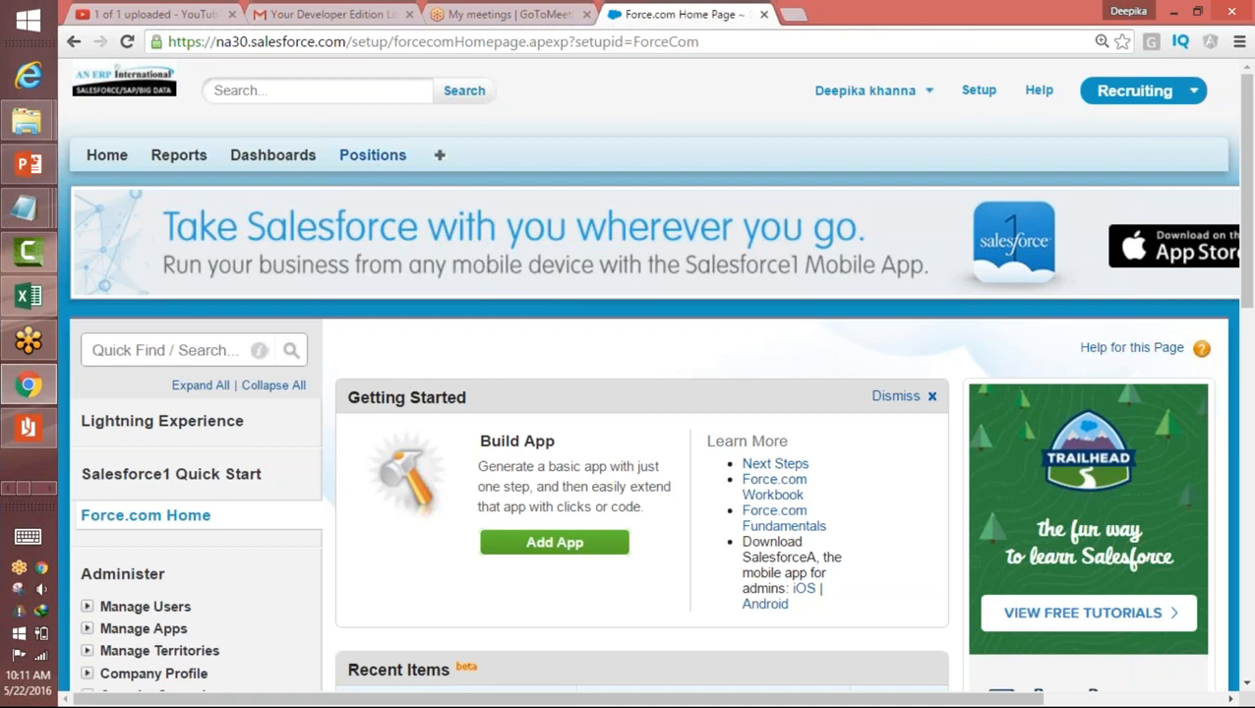
# Step: Create and save a new Position record with the position title "dd"
pyautogui.click(376, 156)
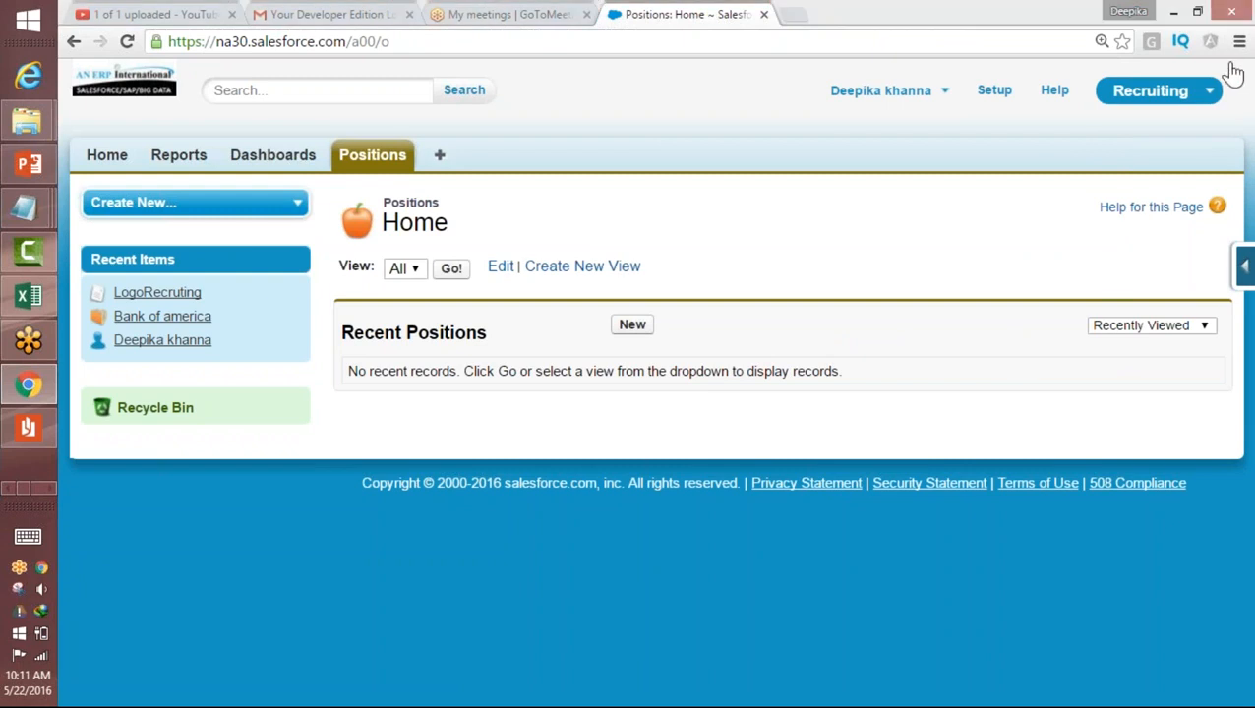
pyautogui.click(753, 272)
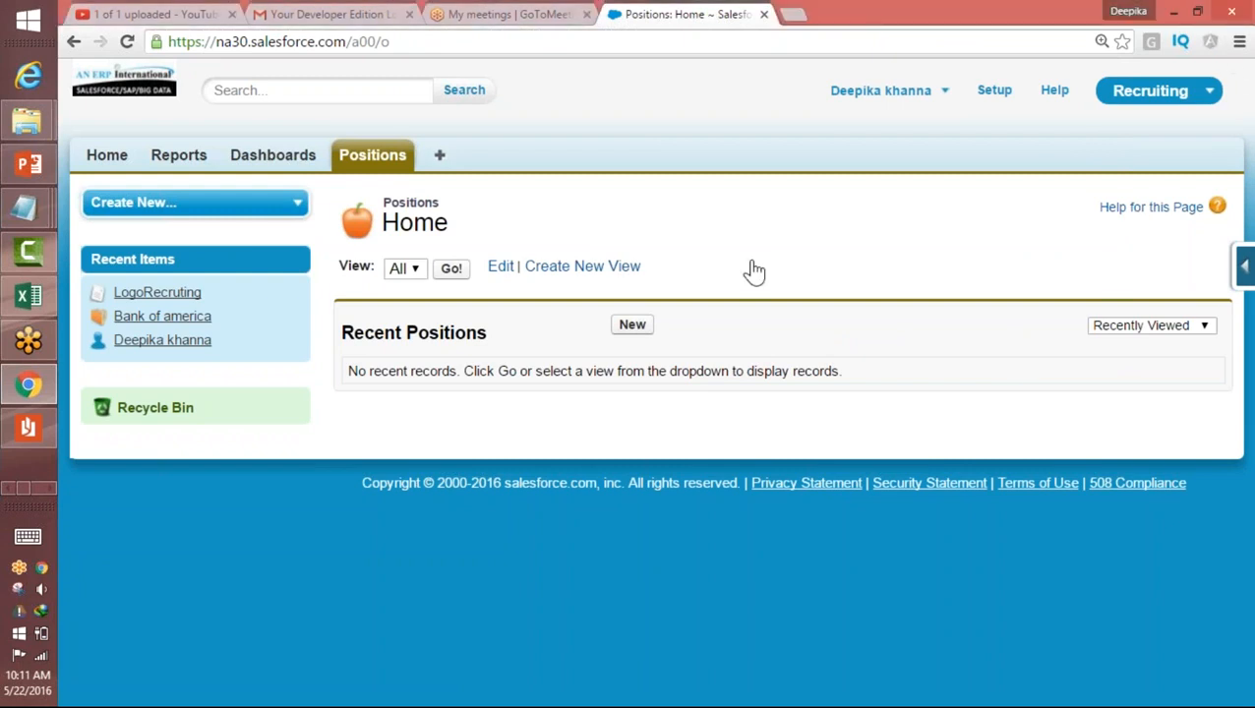
pyautogui.click(632, 328)
pyautogui.click(585, 354)
pyautogui.write('dd')
pyautogui.press('Tab')
pyautogui.click(650, 504)
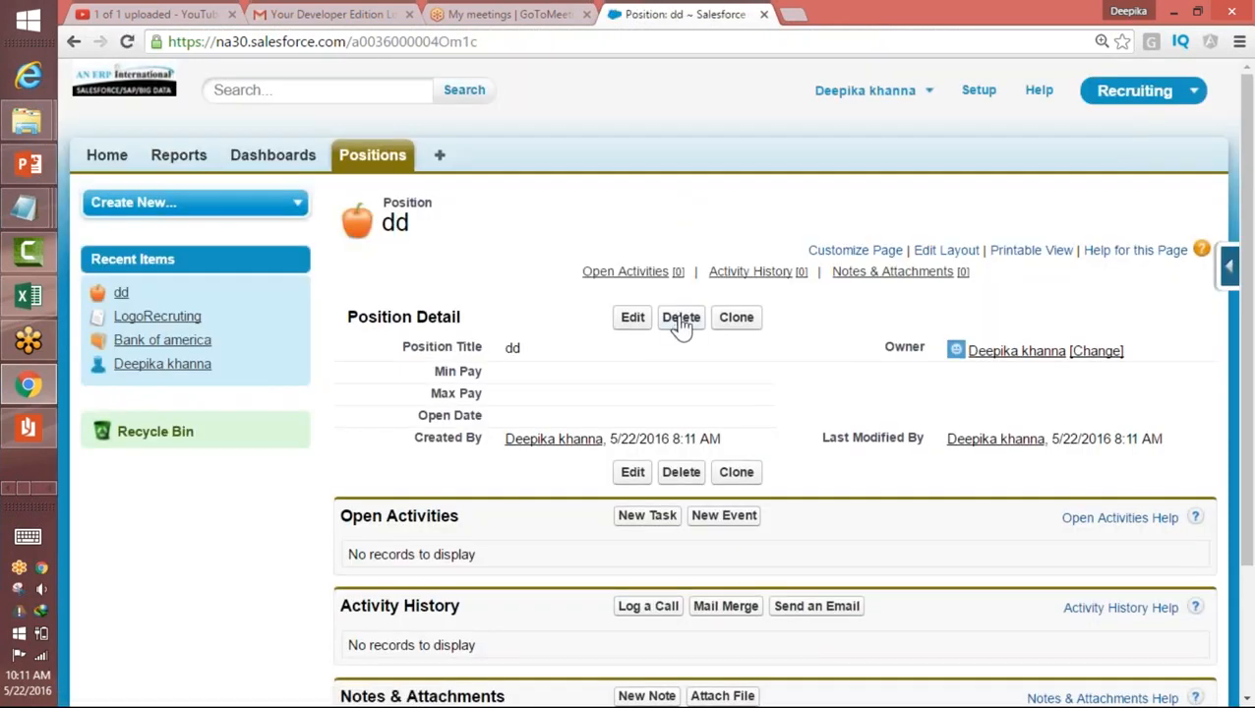
# Step: Switch from the Recruiting app to the Sales app and delete the Bank of america account
pyautogui.click(1147, 91)
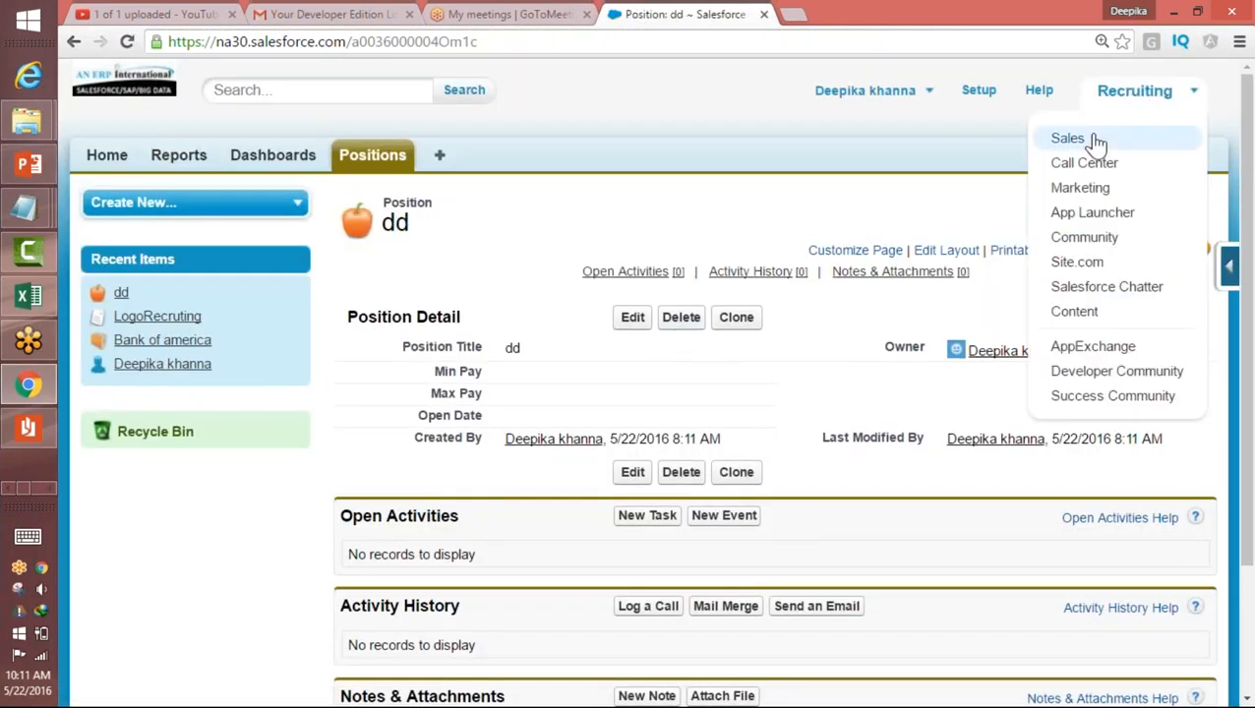
pyautogui.click(1094, 142)
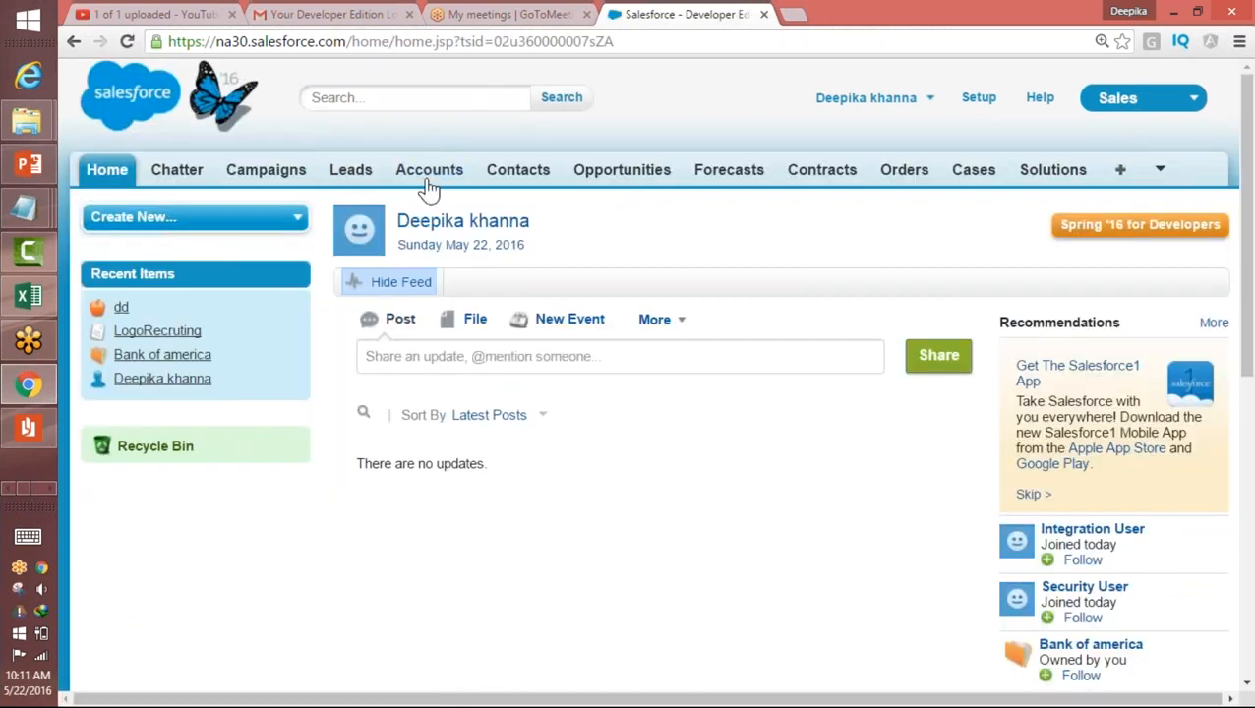
pyautogui.click(429, 182)
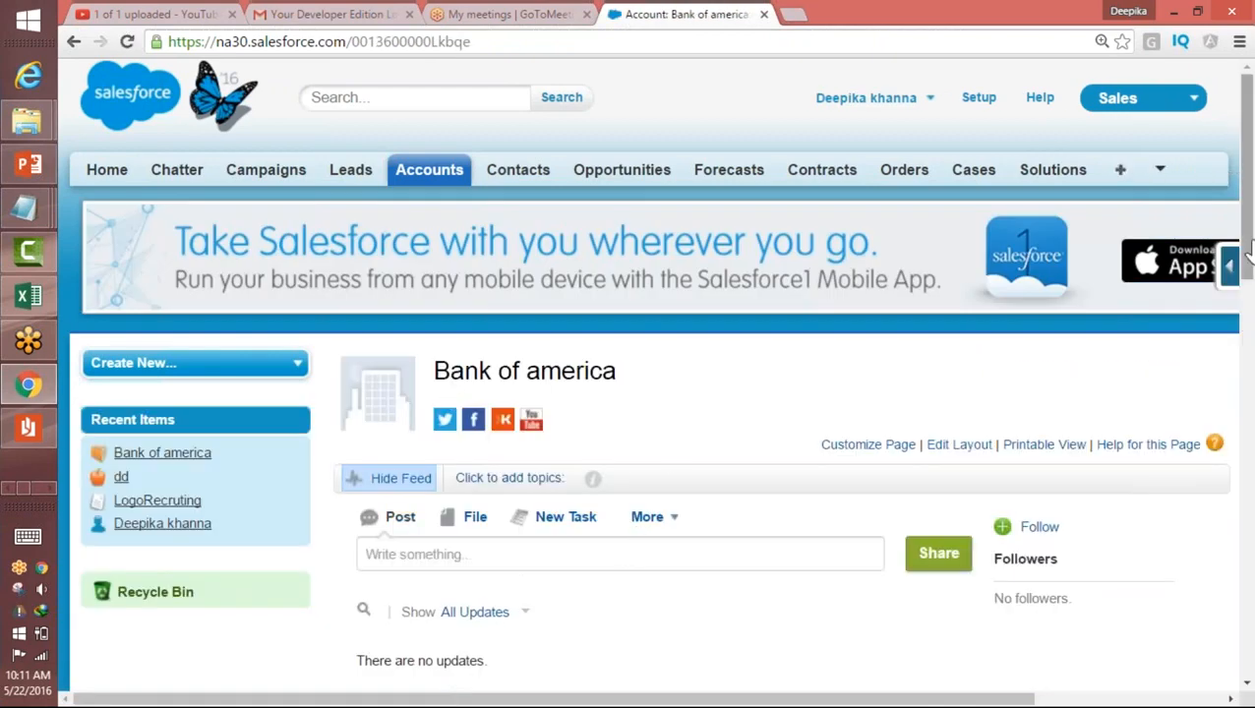
pyautogui.scroll(-4, 1248, 251)
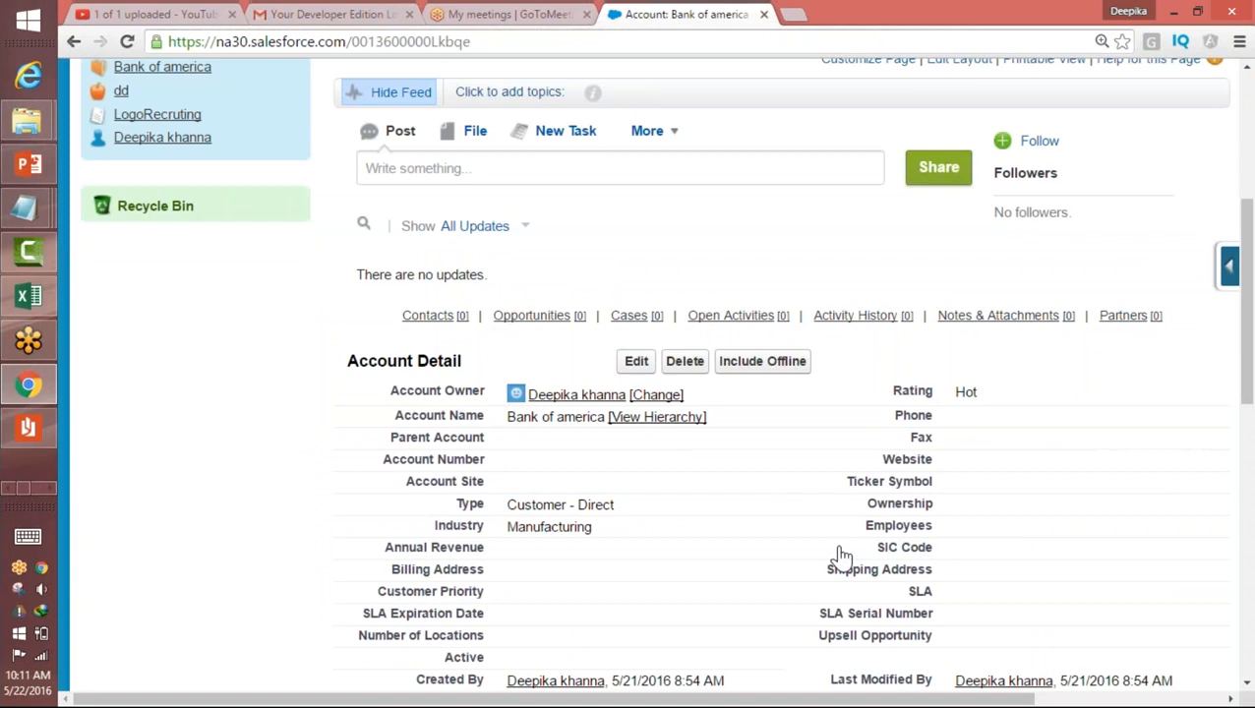
pyautogui.click(685, 361)
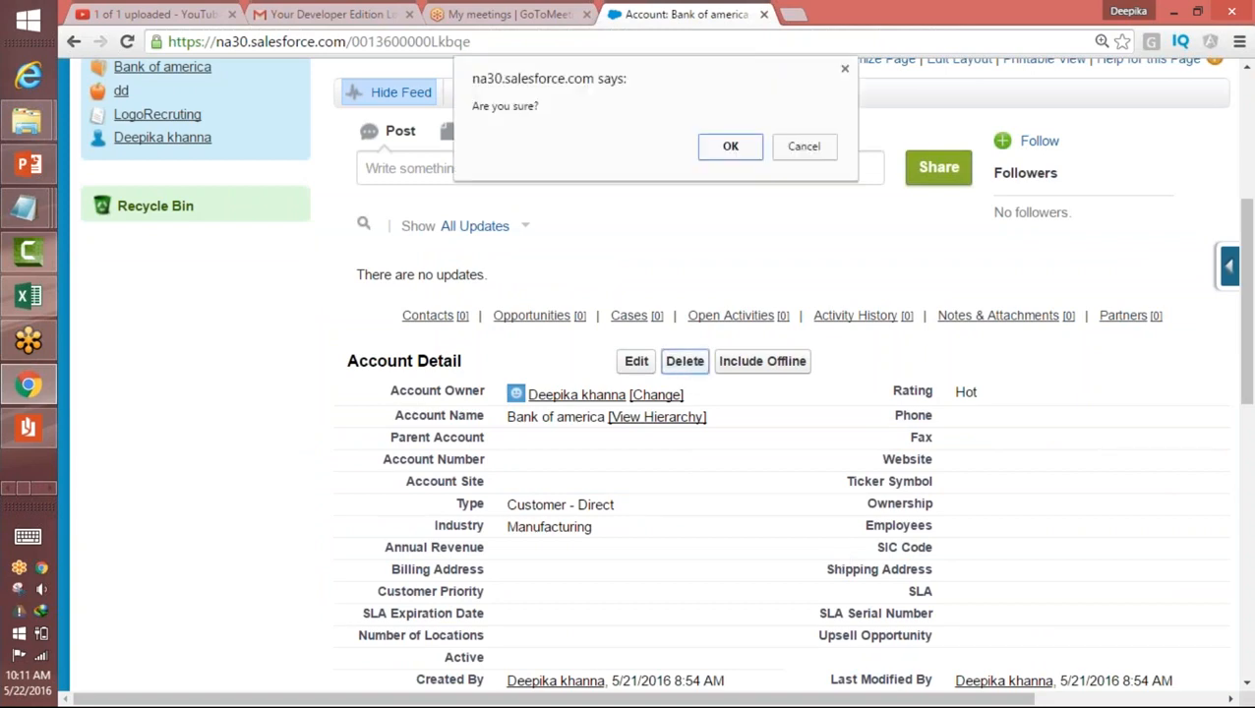
pyautogui.click(730, 147)
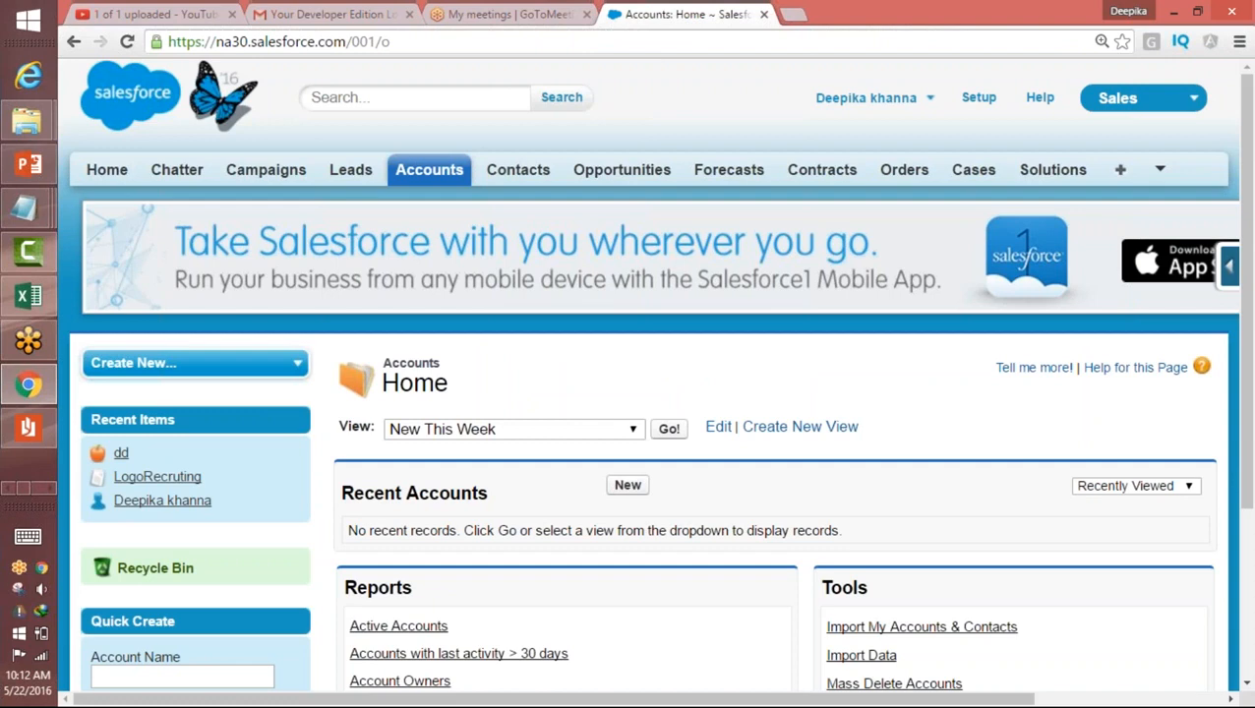
# Step: Launch Paint with a blank canvas through the Windows Run dialog
pyautogui.press('super+r')
pyautogui.write('ms')
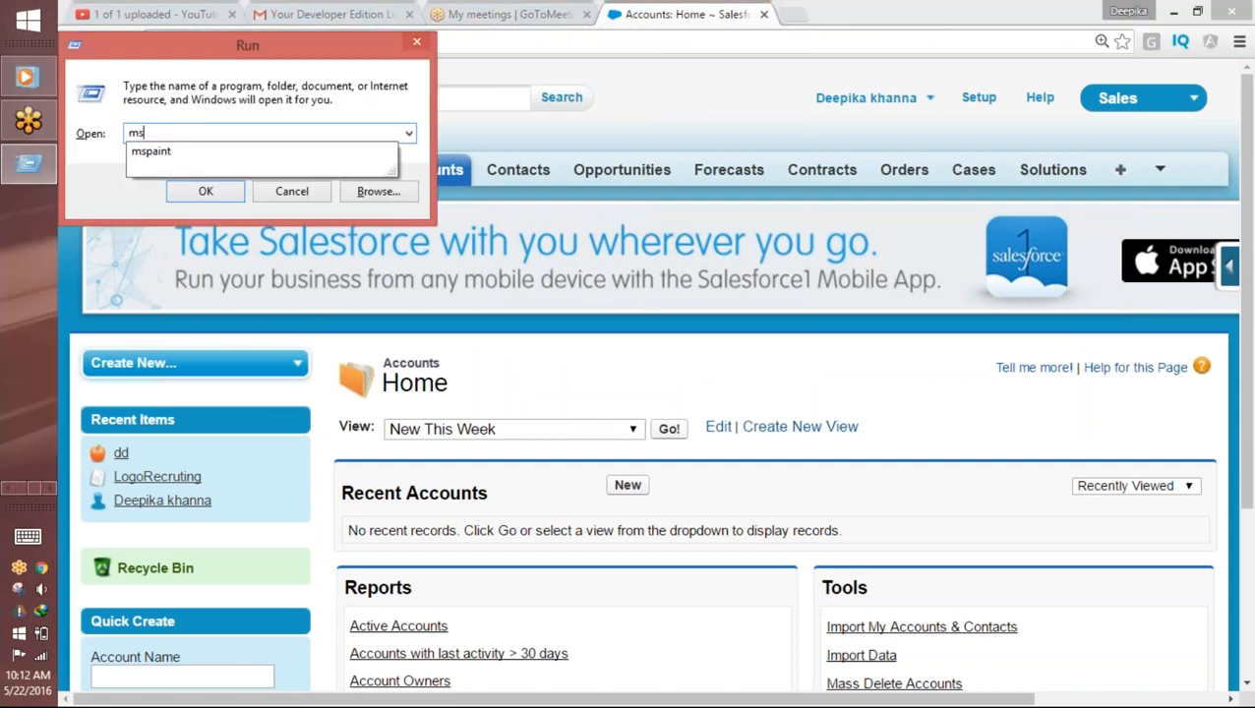
pyautogui.press('Down')
pyautogui.press('Return')
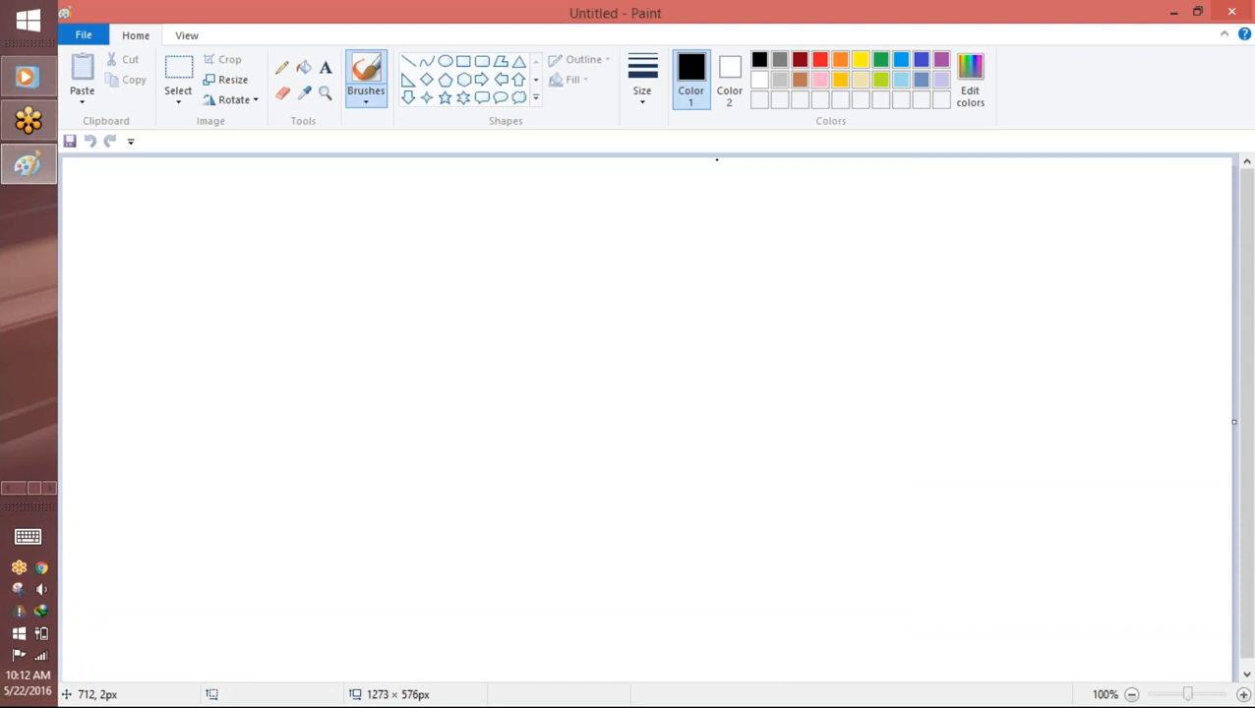
# Step: Handwrite "Position" near the top middle of the canvas, underline it and draw a small arrow beneath
pyautogui.moveTo(552, 222)
pyautogui.mouseDown()
pyautogui.moveTo(553, 277)
pyautogui.moveTo(581, 246)
pyautogui.moveTo(617, 268)
pyautogui.moveTo(748, 266)
pyautogui.mouseUp()
pyautogui.moveTo(643, 224); pyautogui.dragTo(657, 222)
pyautogui.moveTo(529, 305); pyautogui.dragTo(781, 285)
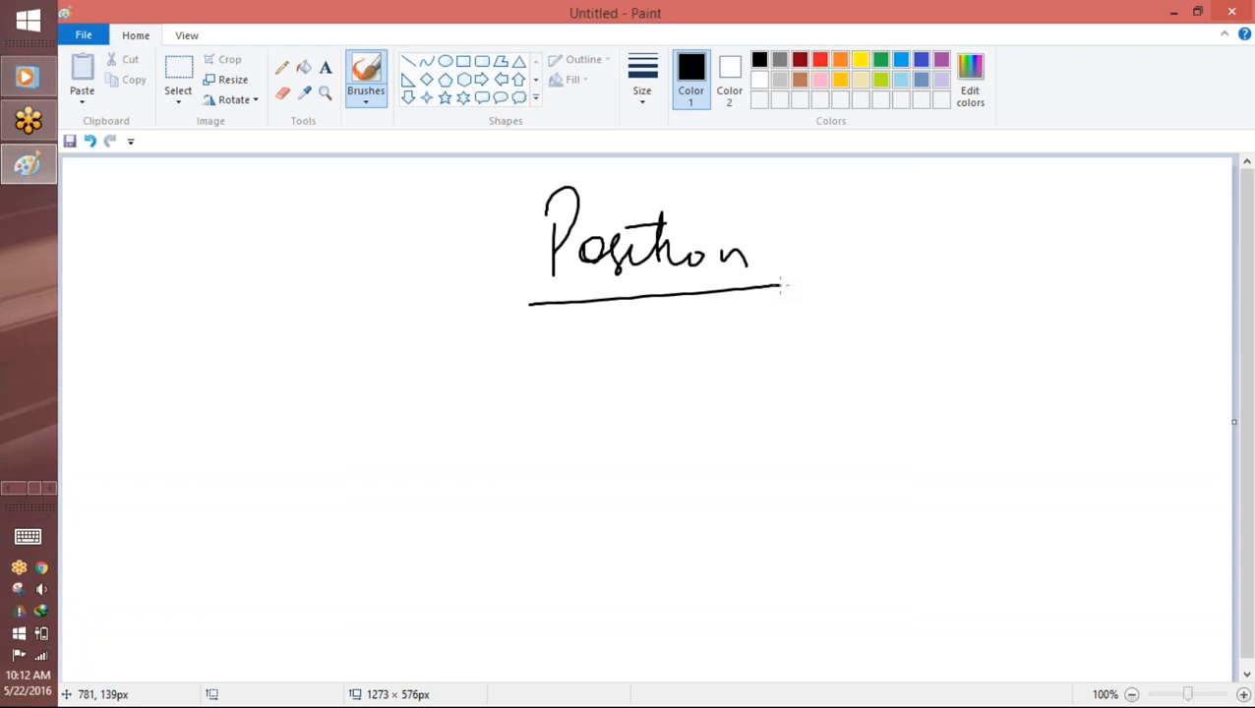
pyautogui.click(632, 310)
pyautogui.moveTo(630, 328); pyautogui.dragTo(675, 346)
# Step: Handwrite "Pick" to the right of the "Position" heading and circle "Position"
pyautogui.moveTo(943, 209)
pyautogui.mouseDown()
pyautogui.moveTo(949, 275)
pyautogui.moveTo(947, 254)
pyautogui.mouseUp()
pyautogui.moveTo(979, 241)
pyautogui.mouseDown()
pyautogui.moveTo(980, 264)
pyautogui.moveTo(1018, 262)
pyautogui.mouseUp()
pyautogui.moveTo(1029, 218)
pyautogui.mouseDown()
pyautogui.moveTo(1027, 261)
pyautogui.moveTo(1053, 264)
pyautogui.mouseUp()
pyautogui.moveTo(713, 187)
pyautogui.mouseDown()
pyautogui.moveTo(567, 170)
pyautogui.moveTo(777, 230)
pyautogui.moveTo(679, 169)
pyautogui.mouseUp()
# Step: Draw an arrow branching down from "Position" to a handwritten, underlined "Status"
pyautogui.moveTo(727, 323); pyautogui.dragTo(769, 372)
pyautogui.moveTo(808, 334)
pyautogui.mouseDown()
pyautogui.moveTo(783, 376)
pyautogui.moveTo(820, 366)
pyautogui.mouseUp()
pyautogui.moveTo(818, 353); pyautogui.dragTo(844, 368)
pyautogui.moveTo(858, 325); pyautogui.dragTo(856, 368)
pyautogui.moveTo(845, 338)
pyautogui.mouseDown()
pyautogui.moveTo(890, 337)
pyautogui.moveTo(921, 362)
pyautogui.mouseUp()
pyautogui.moveTo(935, 335); pyautogui.dragTo(923, 366)
pyautogui.moveTo(746, 395); pyautogui.dragTo(897, 380)
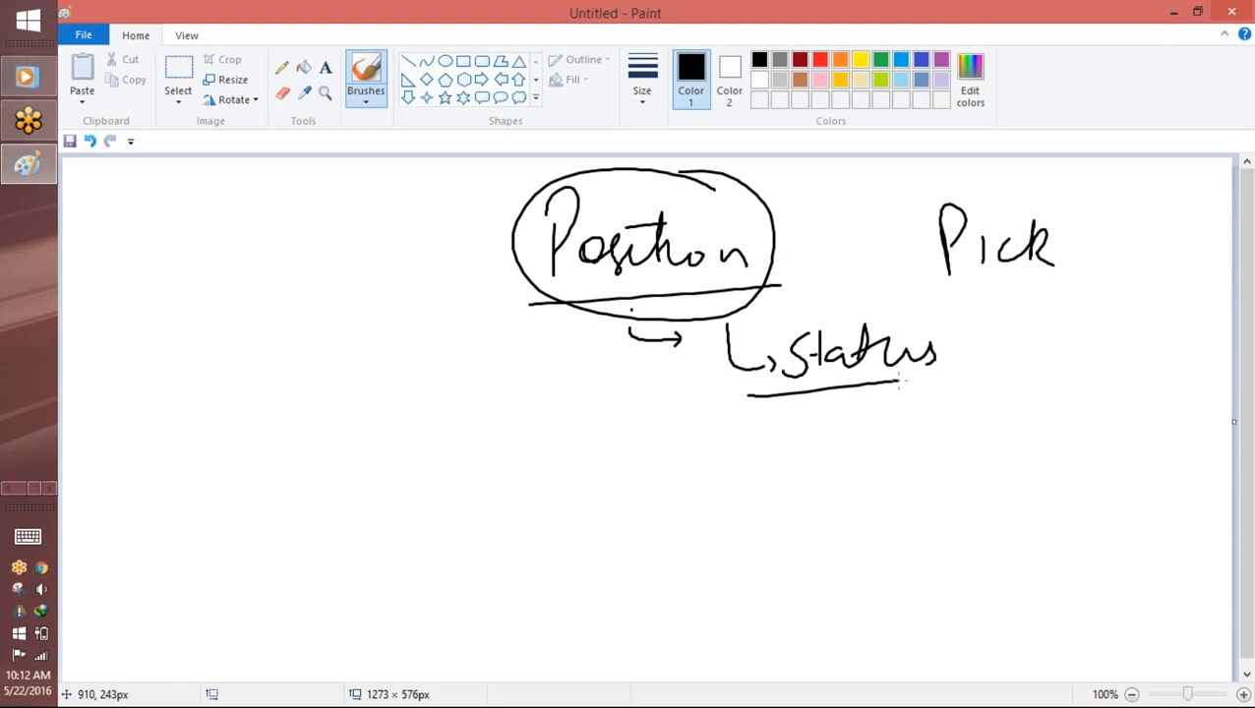
# Step: Add the arrowed handwritten values "Open", "Closed" and "Pending Approval" in a list beneath "Status"
pyautogui.moveTo(850, 391); pyautogui.dragTo(890, 431)
pyautogui.moveTo(933, 399)
pyautogui.mouseDown()
pyautogui.moveTo(931, 429)
pyautogui.moveTo(957, 443)
pyautogui.moveTo(976, 412)
pyautogui.moveTo(1023, 414)
pyautogui.mouseUp()
pyautogui.moveTo(850, 433)
pyautogui.mouseDown()
pyautogui.moveTo(858, 480)
pyautogui.moveTo(886, 469)
pyautogui.moveTo(946, 482)
pyautogui.mouseUp()
pyautogui.moveTo(960, 435)
pyautogui.mouseDown()
pyautogui.moveTo(968, 476)
pyautogui.moveTo(1043, 474)
pyautogui.mouseUp()
pyautogui.moveTo(1058, 427); pyautogui.dragTo(1049, 479)
pyautogui.moveTo(837, 475)
pyautogui.mouseDown()
pyautogui.moveTo(864, 525)
pyautogui.moveTo(937, 502)
pyautogui.moveTo(946, 531)
pyautogui.moveTo(1051, 527)
pyautogui.moveTo(1041, 575)
pyautogui.mouseUp()
pyautogui.click(1076, 505)
pyautogui.moveTo(1073, 531)
pyautogui.mouseDown()
pyautogui.moveTo(1224, 512)
pyautogui.moveTo(1230, 472)
pyautogui.mouseUp()
pyautogui.click(1158, 525)
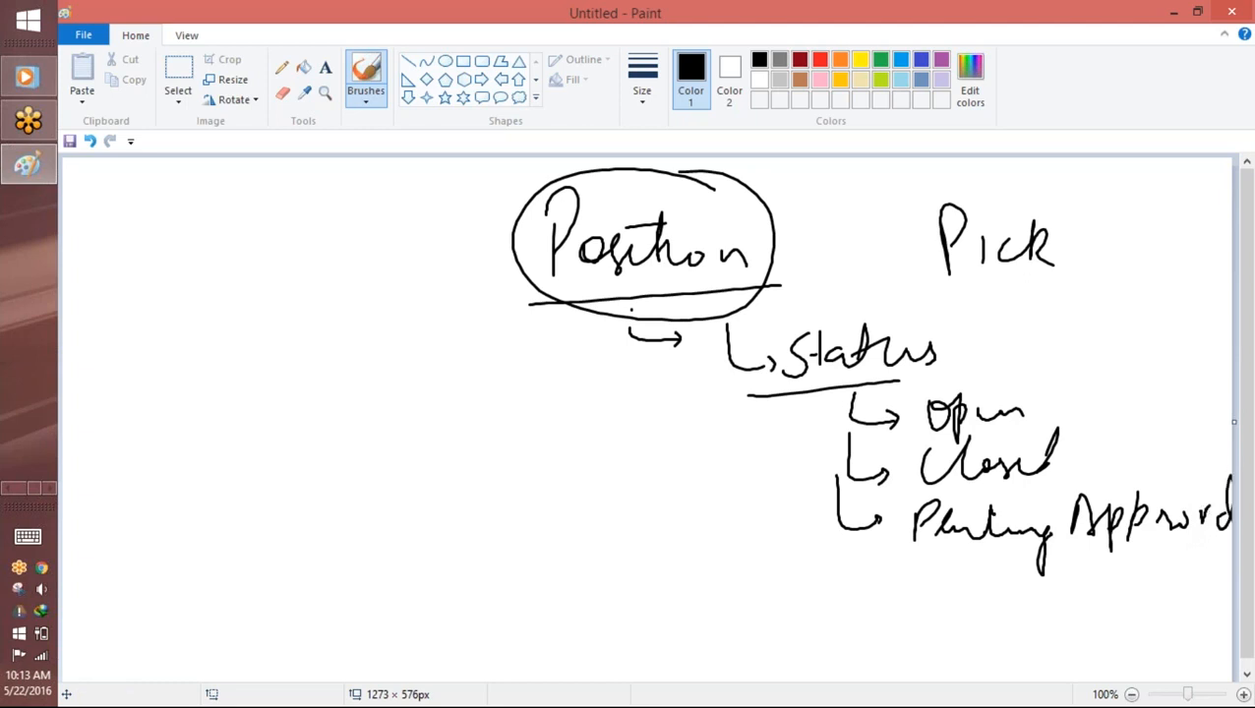
# Step: Add an arrowed "Closed - Can" entry below "Pending Approval" and append "- Filled" to the "Closed" entry
pyautogui.moveTo(838, 561); pyautogui.dragTo(864, 618)
pyautogui.moveTo(966, 575)
pyautogui.mouseDown()
pyautogui.moveTo(951, 618)
pyautogui.moveTo(1022, 608)
pyautogui.moveTo(1051, 580)
pyautogui.moveTo(1111, 603)
pyautogui.mouseUp()
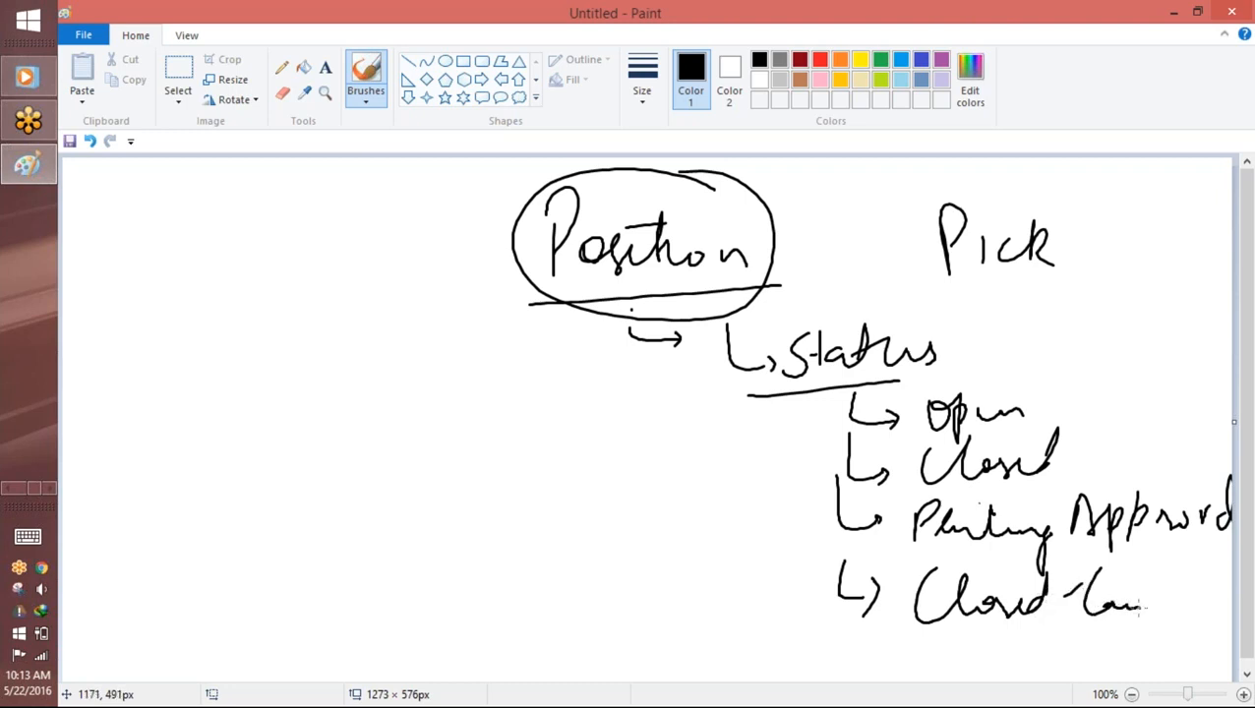
pyautogui.moveTo(1068, 453)
pyautogui.mouseDown()
pyautogui.moveTo(1100, 461)
pyautogui.moveTo(1118, 435)
pyautogui.moveTo(1151, 439)
pyautogui.mouseUp()
pyautogui.moveTo(1157, 409); pyautogui.dragTo(1159, 448)
pyautogui.moveTo(1173, 443); pyautogui.dragTo(1218, 421)
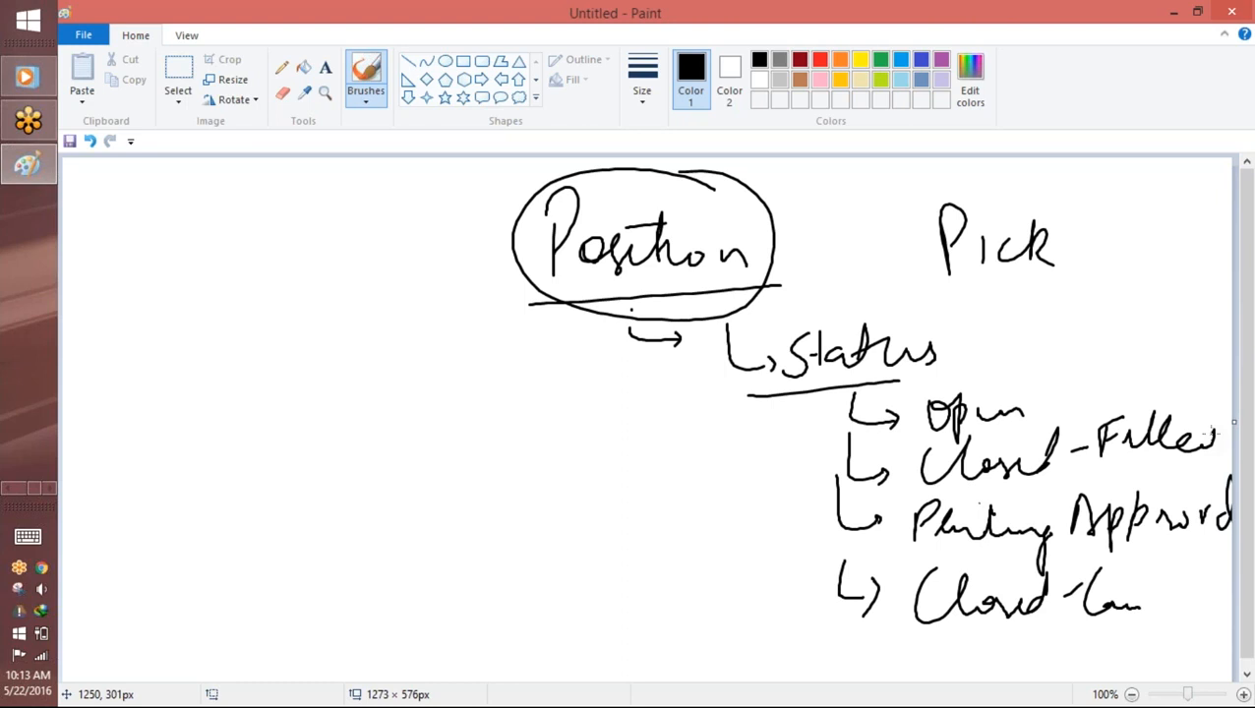
# Step: Handwrite an arrowed list with "Rent" and "Leasing" in the empty area left of the Status diagram
pyautogui.moveTo(200, 414)
pyautogui.mouseDown()
pyautogui.moveTo(240, 413)
pyautogui.moveTo(246, 356)
pyautogui.moveTo(307, 386)
pyautogui.moveTo(331, 343)
pyautogui.mouseUp()
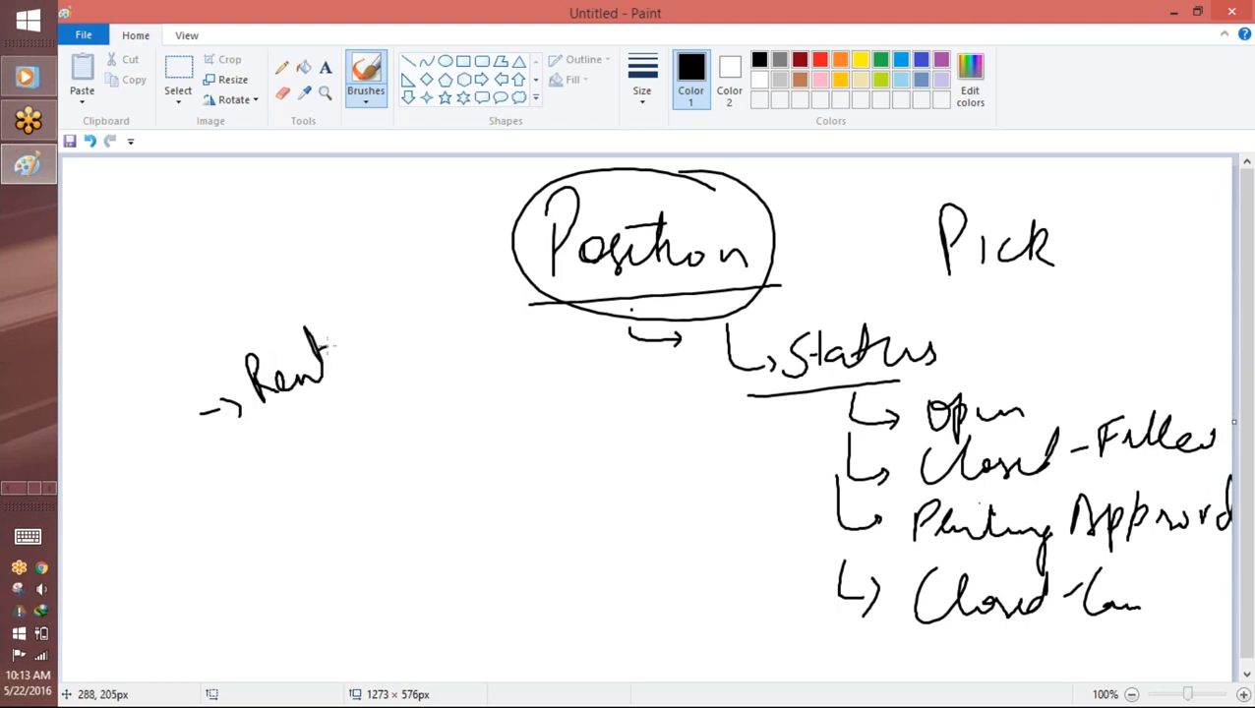
pyautogui.moveTo(222, 481)
pyautogui.mouseDown()
pyautogui.moveTo(254, 466)
pyautogui.moveTo(266, 478)
pyautogui.mouseUp()
pyautogui.moveTo(287, 433)
pyautogui.mouseDown()
pyautogui.moveTo(319, 454)
pyautogui.moveTo(455, 414)
pyautogui.mouseUp()
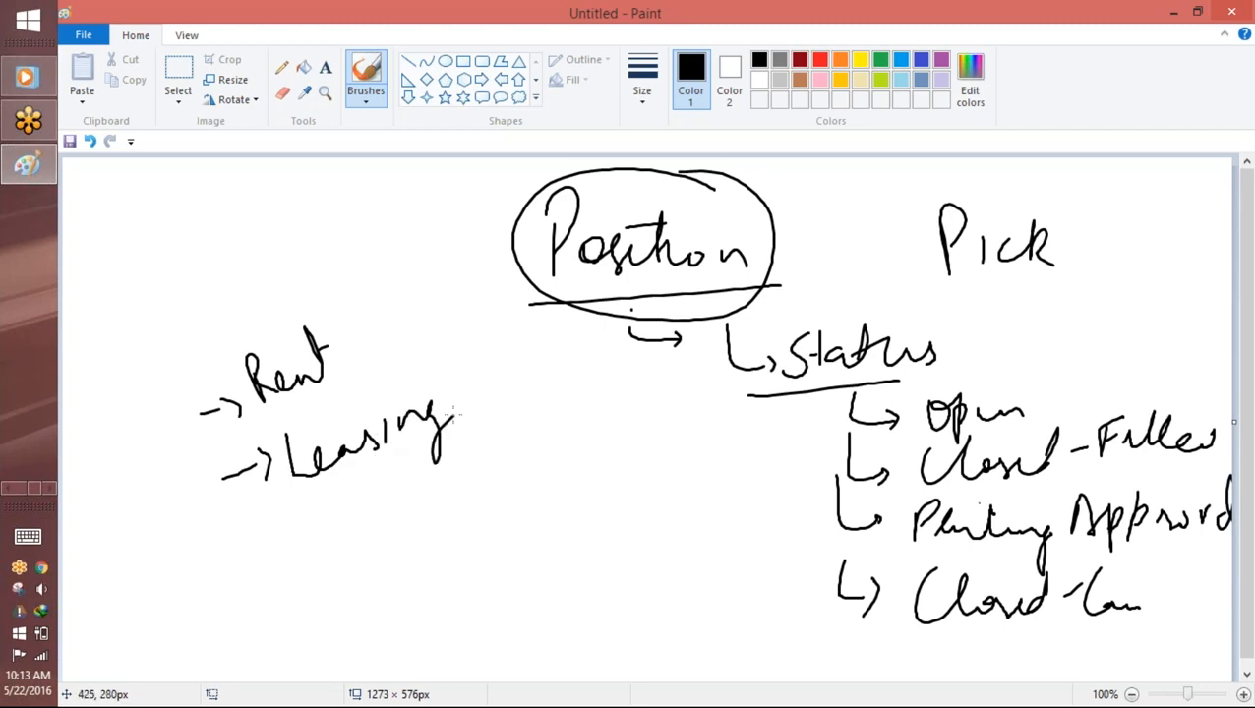
# Step: Handwrite "Type" beneath the "Leasing" entry and circle both "Rent" and "Leasing"
pyautogui.moveTo(318, 541); pyautogui.dragTo(350, 520)
pyautogui.moveTo(340, 522)
pyautogui.mouseDown()
pyautogui.moveTo(394, 563)
pyautogui.moveTo(395, 521)
pyautogui.moveTo(417, 490)
pyautogui.mouseUp()
pyautogui.click(441, 515)
pyautogui.moveTo(439, 486); pyautogui.dragTo(450, 480)
pyautogui.moveTo(334, 313)
pyautogui.mouseDown()
pyautogui.moveTo(351, 339)
pyautogui.moveTo(296, 325)
pyautogui.mouseUp()
pyautogui.moveTo(433, 360); pyautogui.dragTo(459, 391)
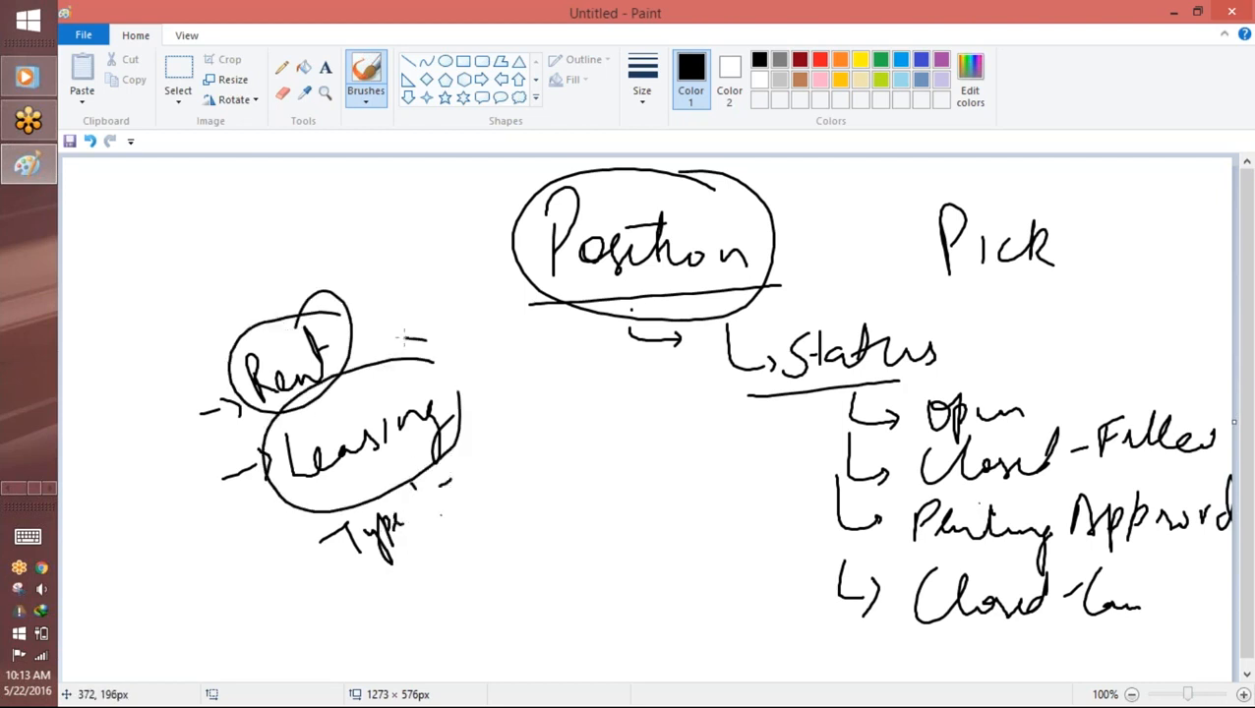
# Step: Sketch a slanted dropdown box with a divided end cell beside the circled "Leasing" entry
pyautogui.moveTo(502, 486)
pyautogui.mouseDown()
pyautogui.moveTo(468, 452)
pyautogui.moveTo(618, 421)
pyautogui.moveTo(510, 489)
pyautogui.mouseUp()
pyautogui.moveTo(529, 403); pyautogui.dragTo(574, 440)
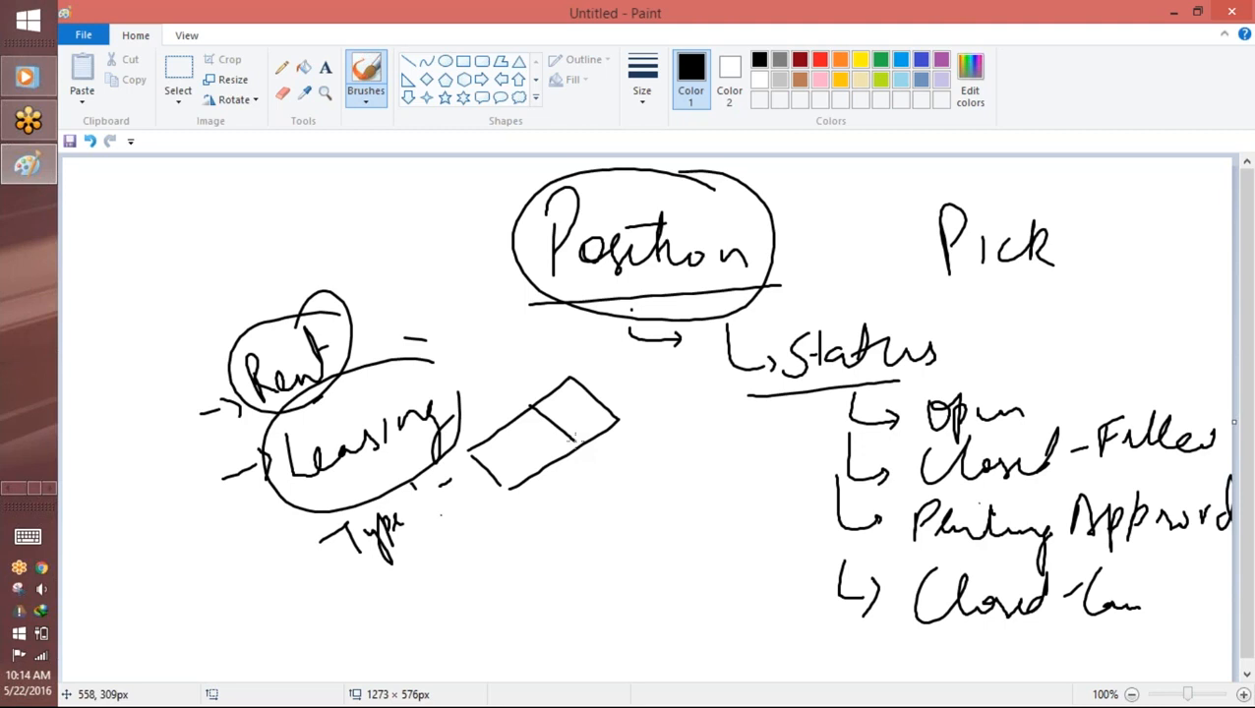
# Step: Start a new blank picture and discard the current sketch without saving
pyautogui.click(84, 34)
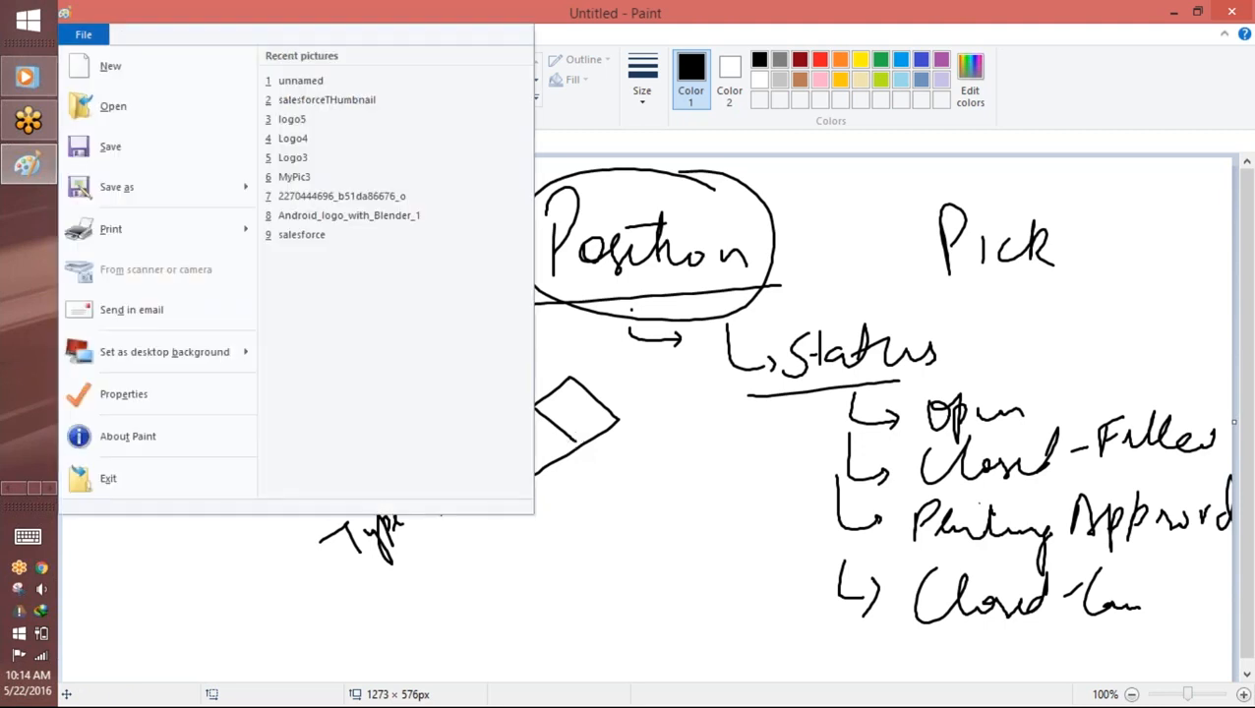
pyautogui.click(112, 62)
pyautogui.click(671, 364)
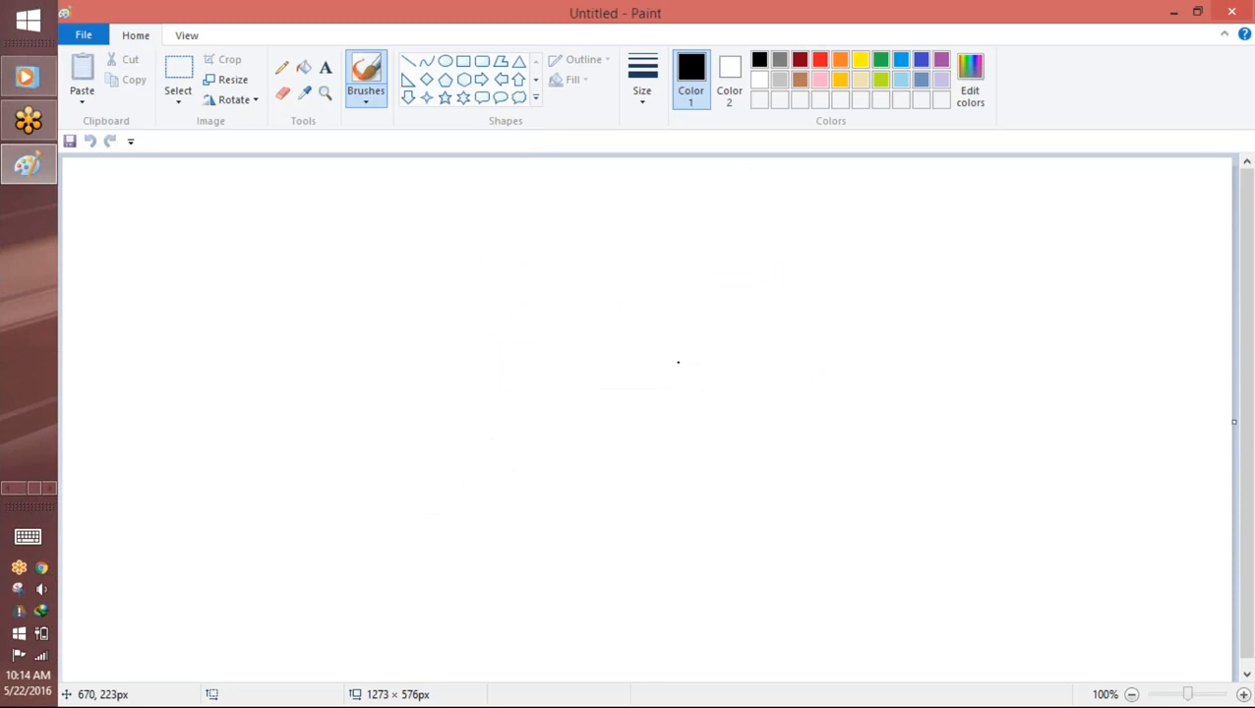
# Step: Handwrite "What Co" near the upper middle of the canvas and draw a long strip divided into five cells beneath it
pyautogui.moveTo(496, 226); pyautogui.dragTo(578, 251)
pyautogui.moveTo(563, 226); pyautogui.dragTo(624, 240)
pyautogui.moveTo(419, 301)
pyautogui.mouseDown()
pyautogui.moveTo(419, 380)
pyautogui.moveTo(769, 262)
pyautogui.moveTo(443, 421)
pyautogui.mouseUp()
pyautogui.moveTo(425, 355); pyautogui.dragTo(418, 416)
pyautogui.moveTo(495, 300); pyautogui.dragTo(503, 402)
pyautogui.moveTo(560, 288); pyautogui.dragTo(563, 394)
pyautogui.moveTo(646, 266); pyautogui.dragTo(648, 366)
pyautogui.moveTo(709, 262); pyautogui.dragTo(709, 362)
# Step: Draw a separate box with a V-shaped dropdown mark in its corner beside the strip and handwrite "Mul" above it
pyautogui.moveTo(842, 239)
pyautogui.mouseDown()
pyautogui.moveTo(1043, 224)
pyautogui.moveTo(837, 359)
pyautogui.mouseUp()
pyautogui.moveTo(1041, 224)
pyautogui.mouseDown()
pyautogui.moveTo(882, 350)
pyautogui.moveTo(836, 359)
pyautogui.mouseUp()
pyautogui.moveTo(995, 228); pyautogui.dragTo(1033, 228)
pyautogui.moveTo(866, 211)
pyautogui.mouseDown()
pyautogui.moveTo(890, 187)
pyautogui.moveTo(917, 208)
pyautogui.moveTo(947, 187)
pyautogui.moveTo(924, 304)
pyautogui.mouseUp()
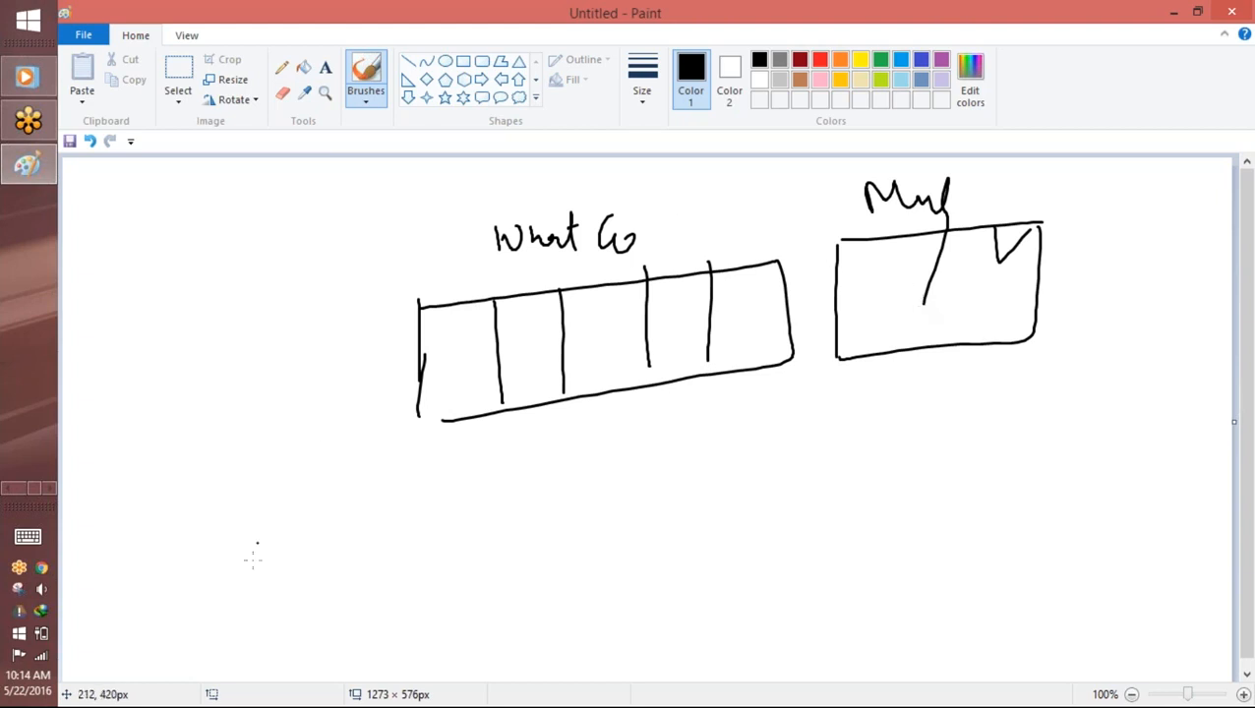
# Step: Switch to Salesforce in Chrome, change to the Recruiting app and open the Positions home page
pyautogui.click(7, 490)
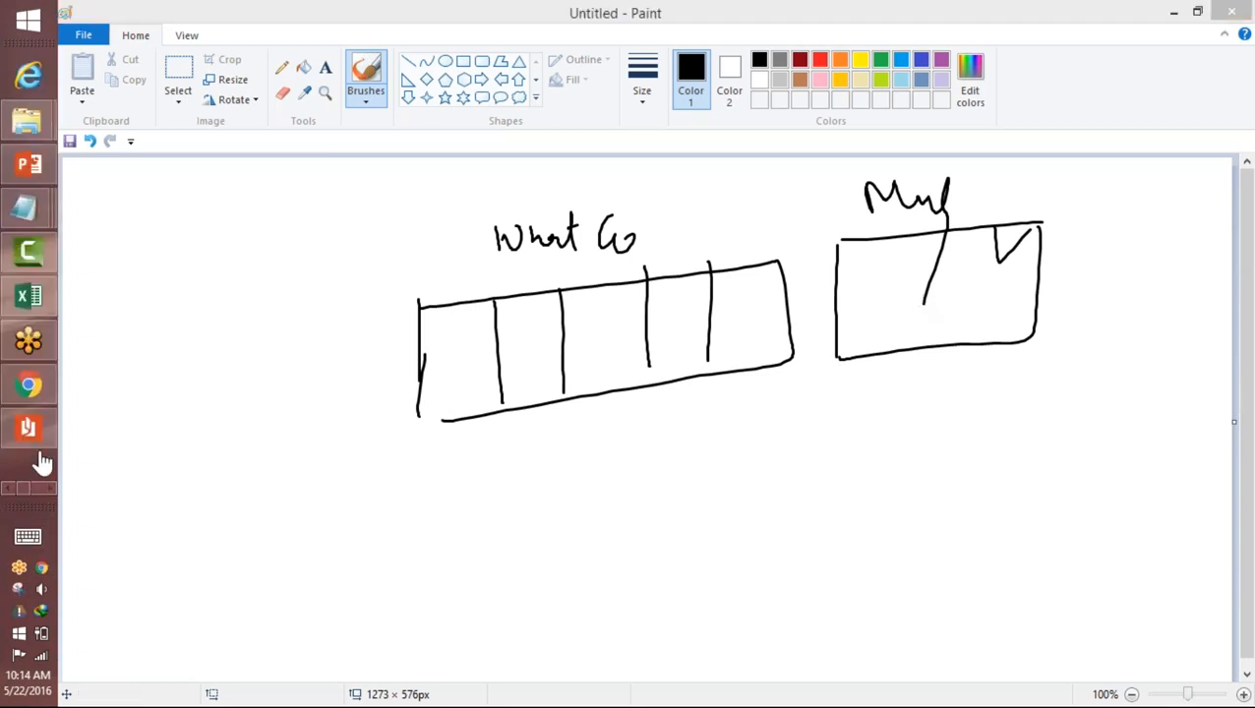
pyautogui.click(32, 385)
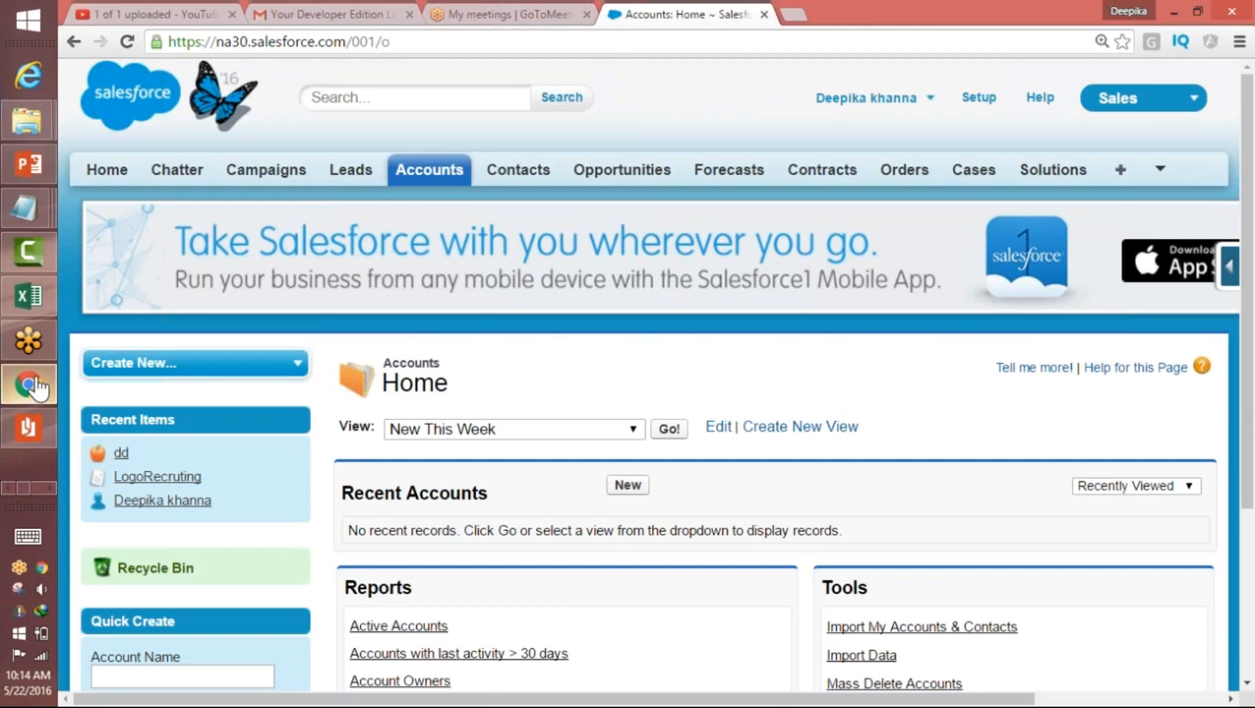
pyautogui.click(1115, 97)
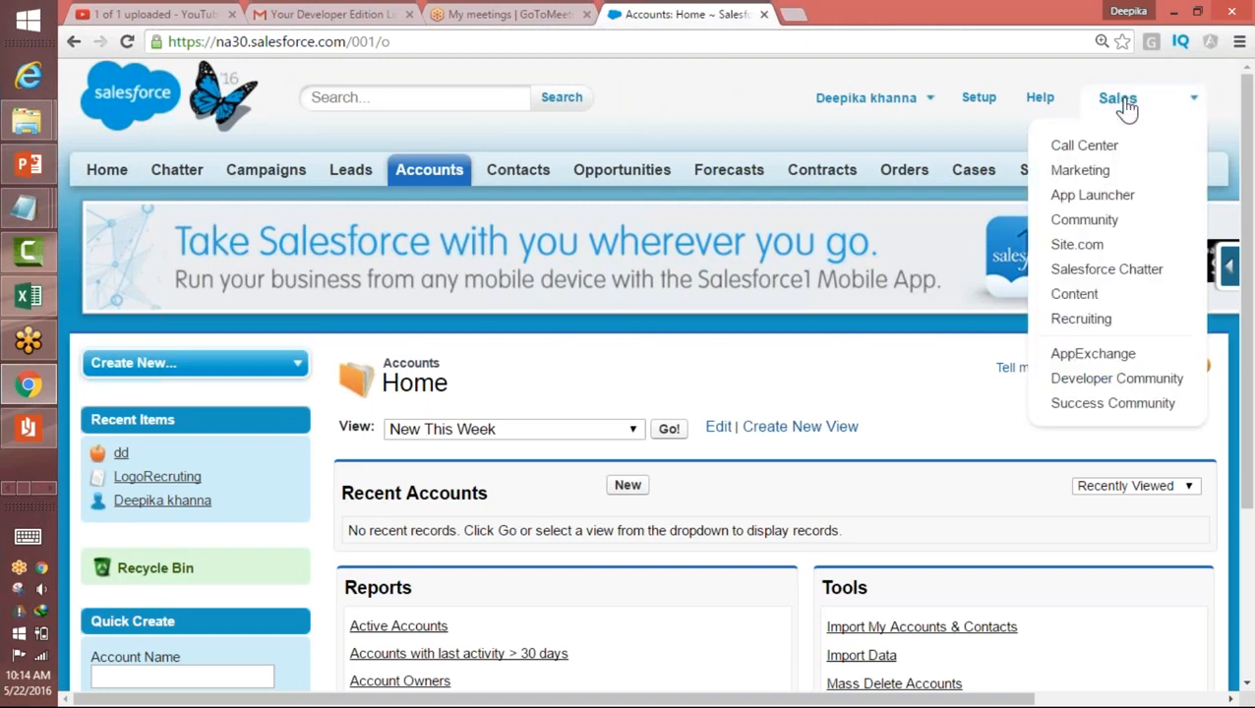
pyautogui.click(1087, 320)
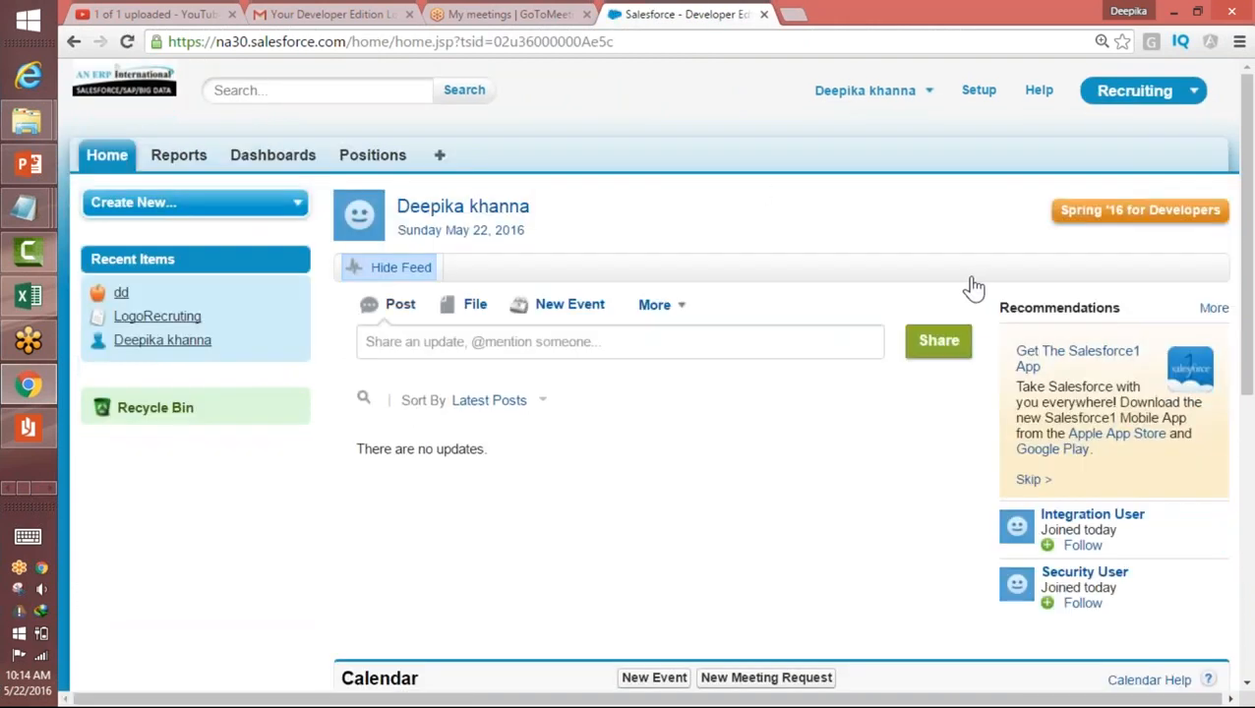
pyautogui.click(399, 160)
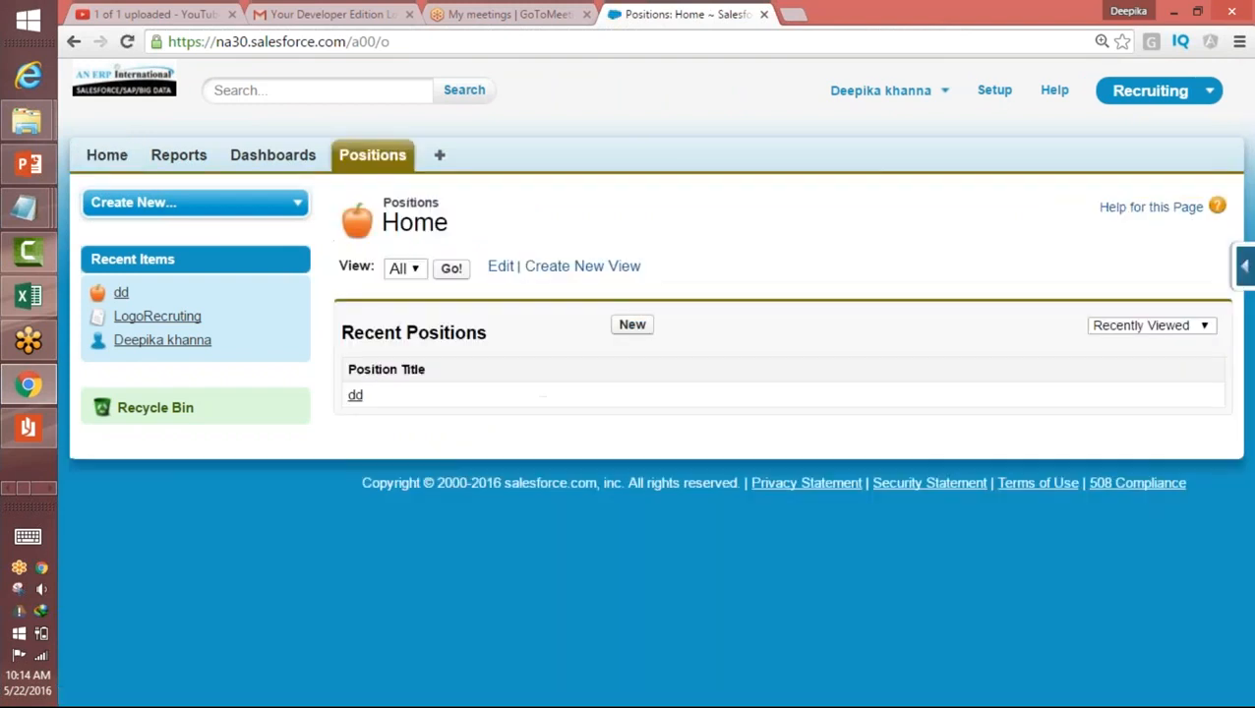
pyautogui.click(1245, 256)
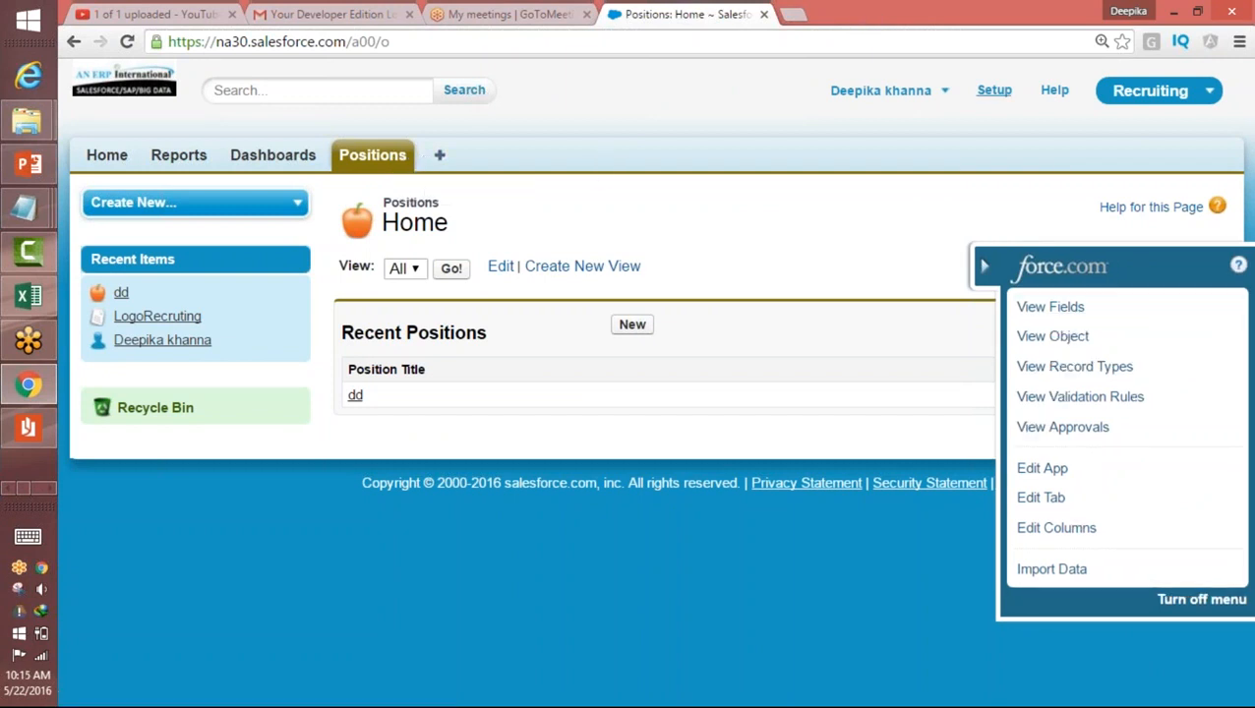
pyautogui.click(993, 90)
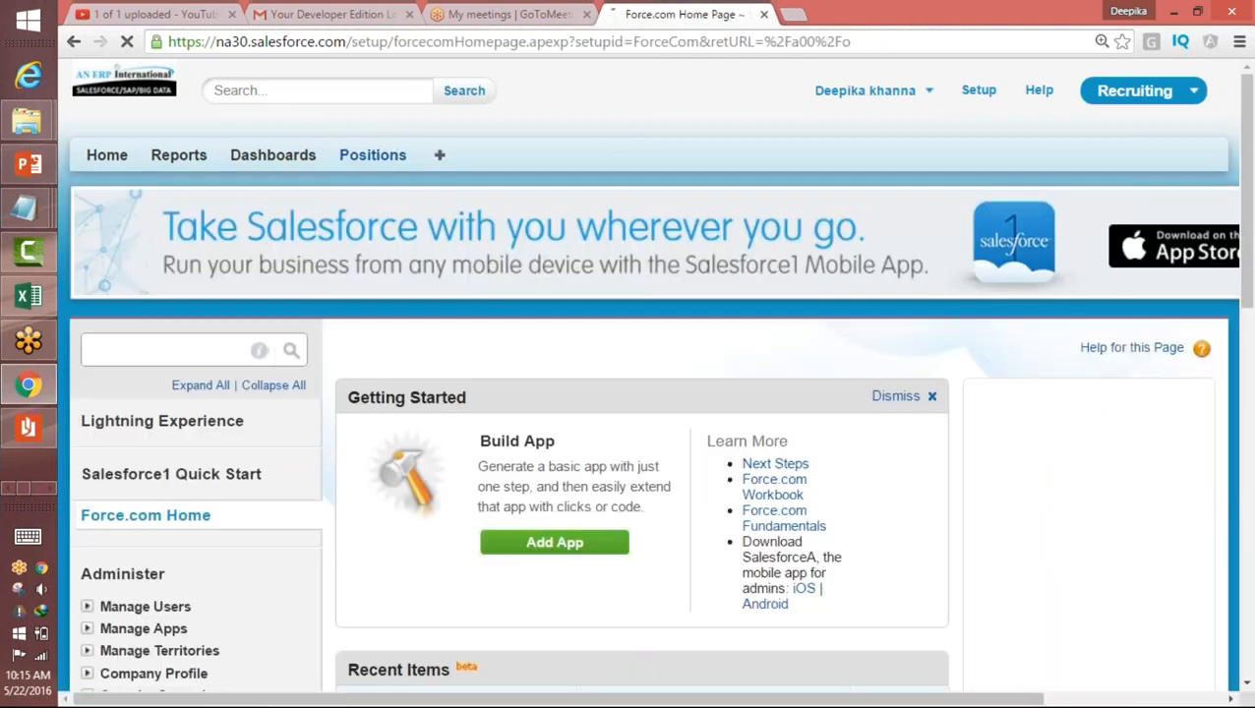
pyautogui.click(168, 357)
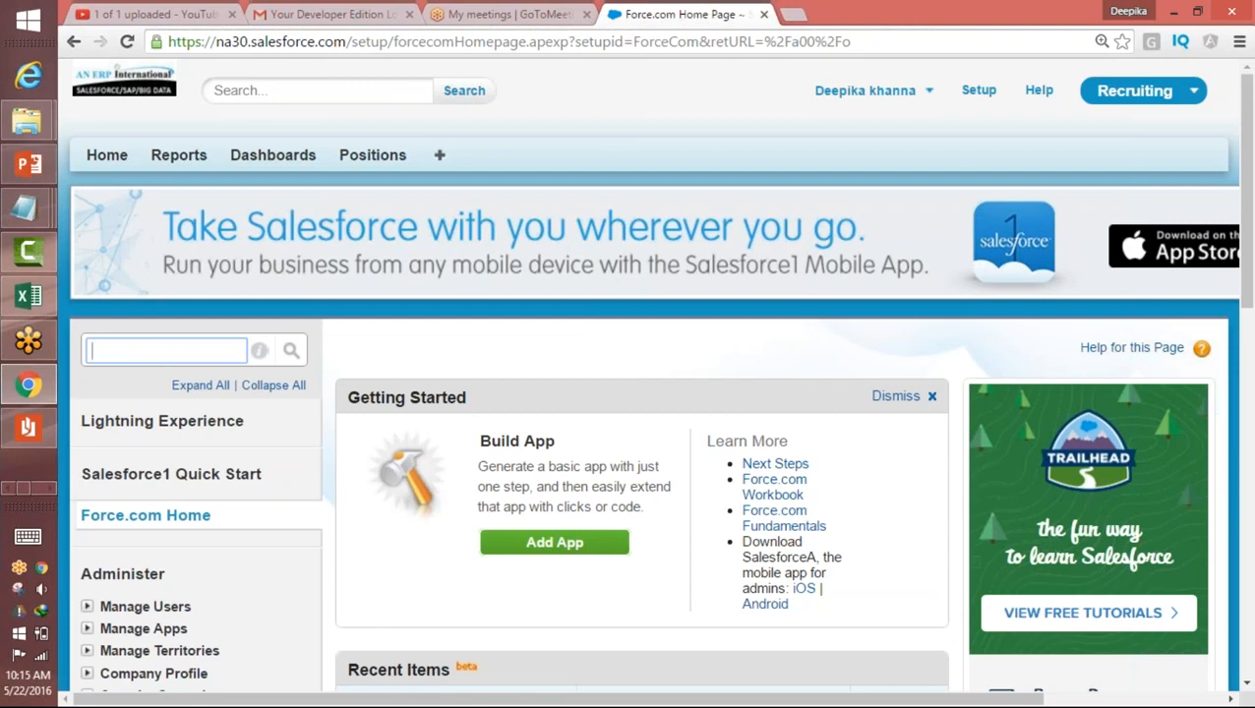
pyautogui.write('obj')
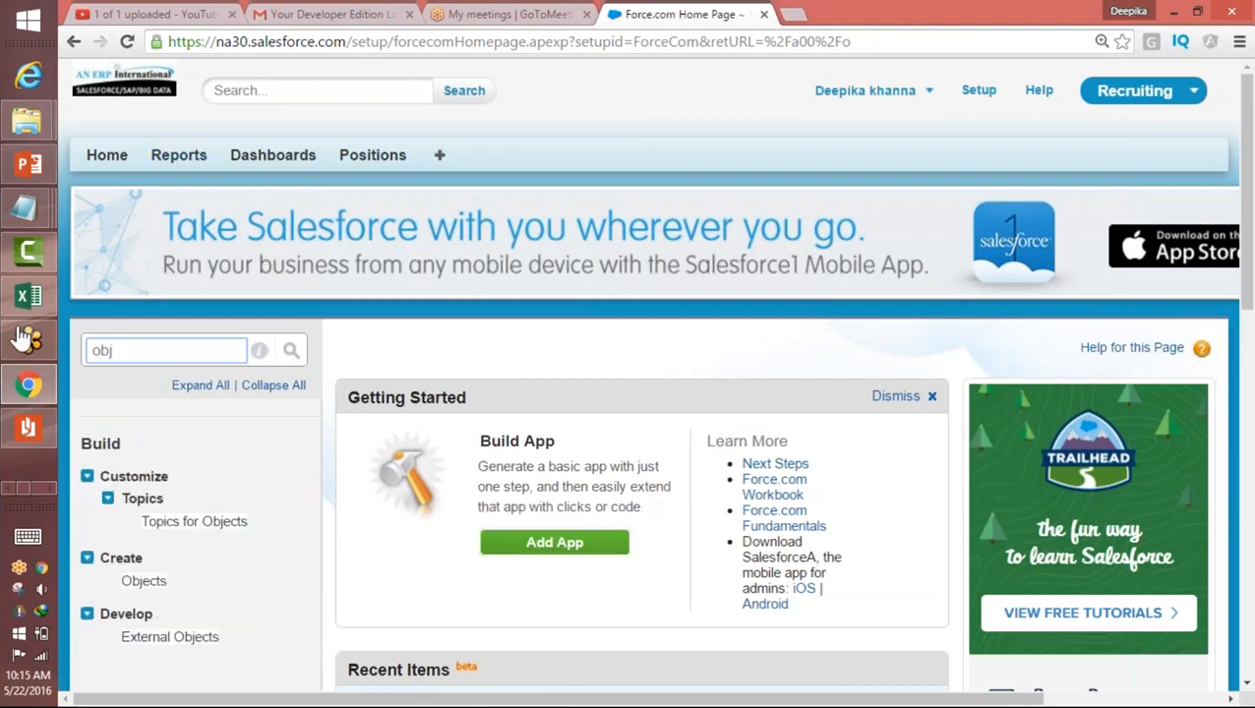
pyautogui.click(979, 90)
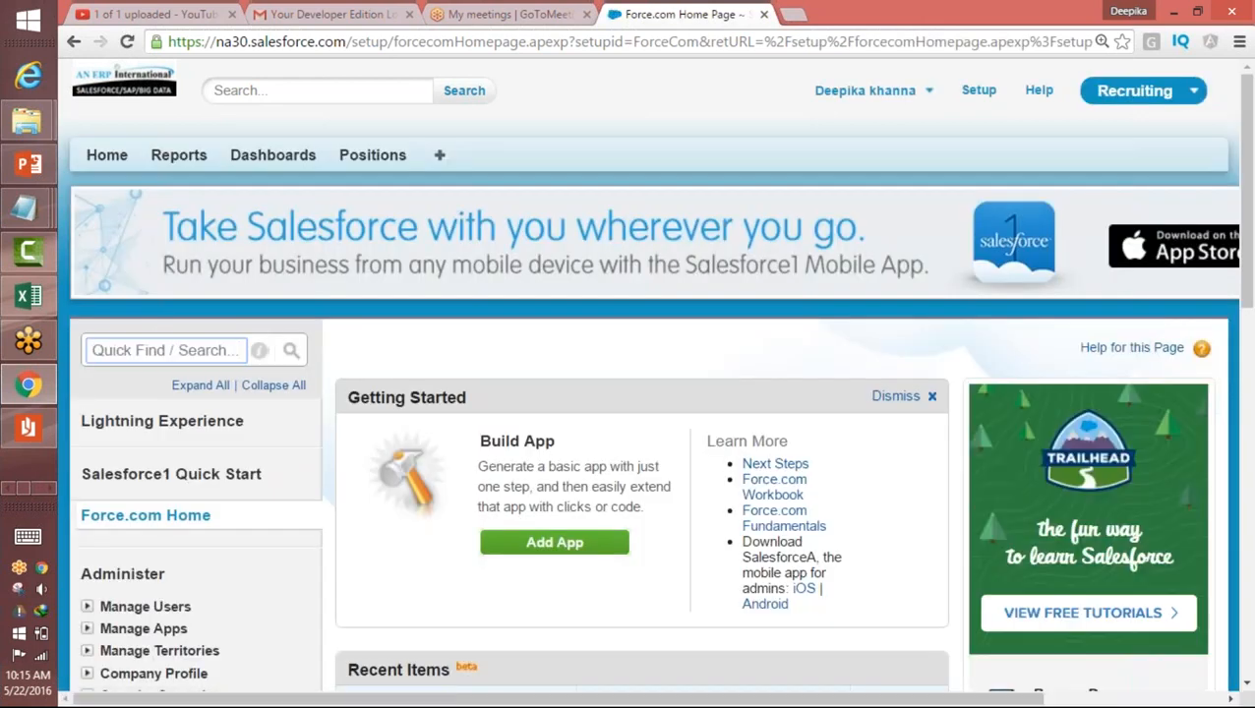
# Step: Find Objects in Setup by searching for "object" and open the Position custom object
pyautogui.moveTo(241, 351); pyautogui.dragTo(44, 347)
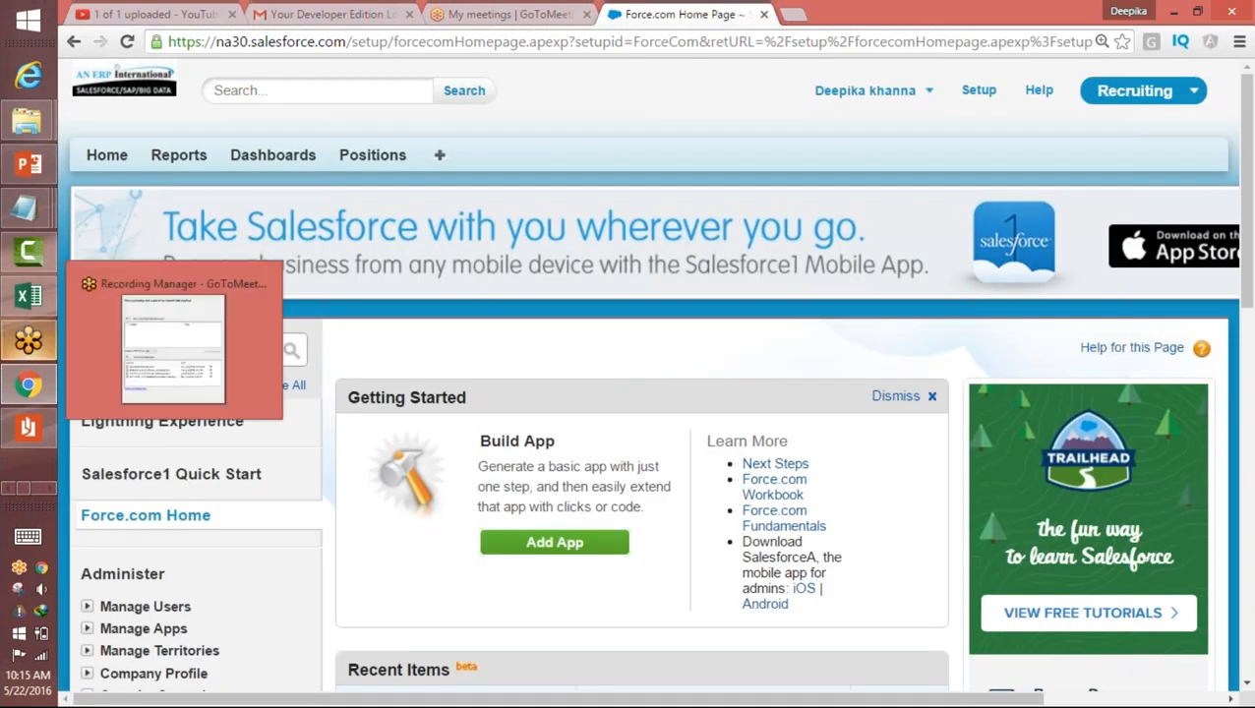
pyautogui.moveTo(468, 347); pyautogui.dragTo(114, 337)
pyautogui.click(135, 350)
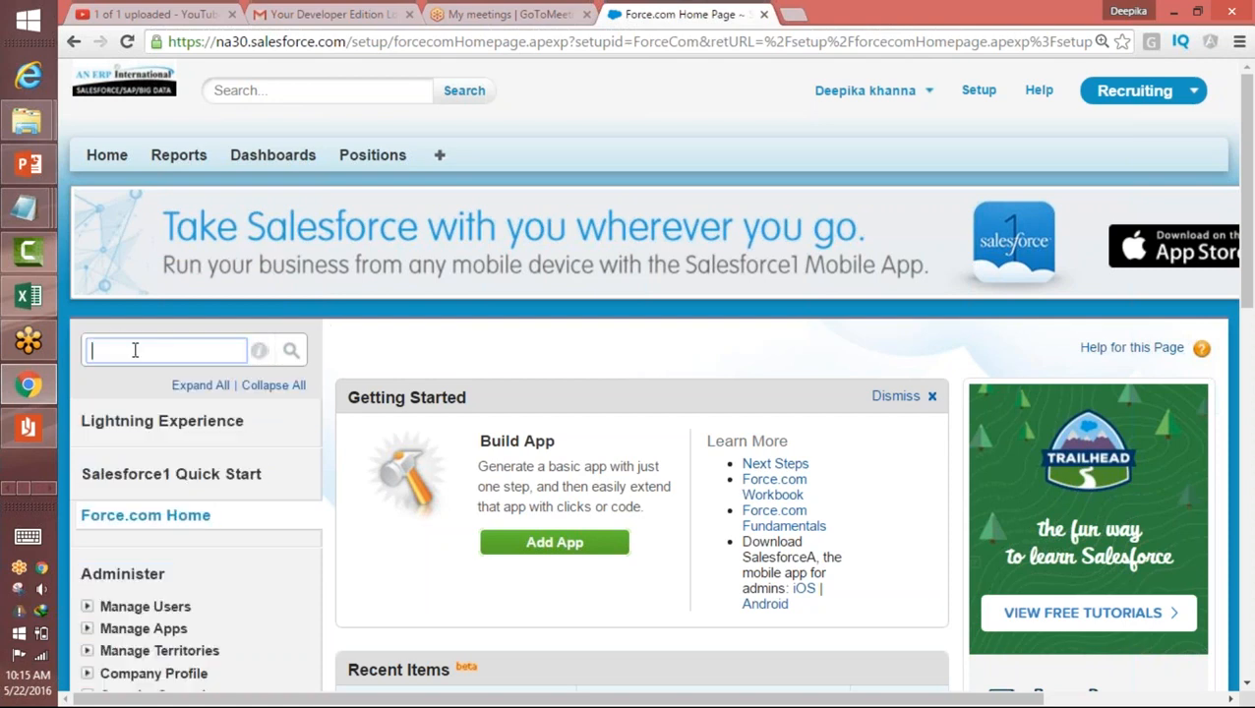
pyautogui.write('object')
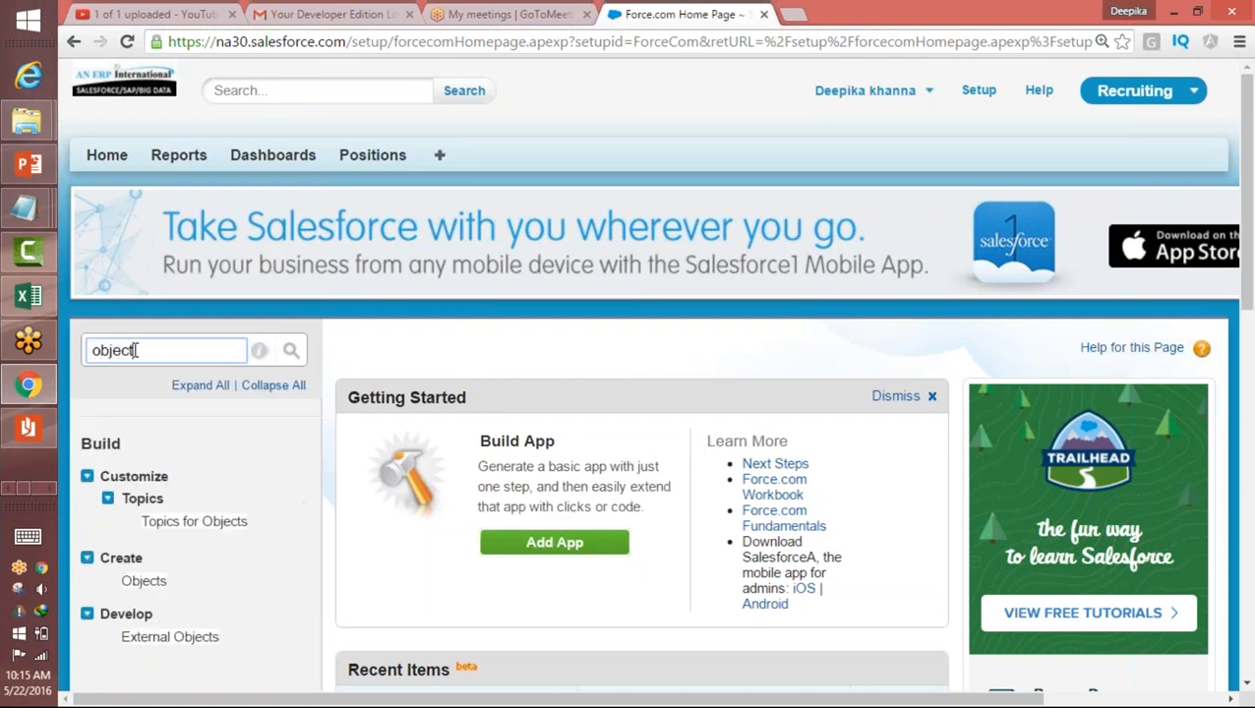
pyautogui.click(144, 581)
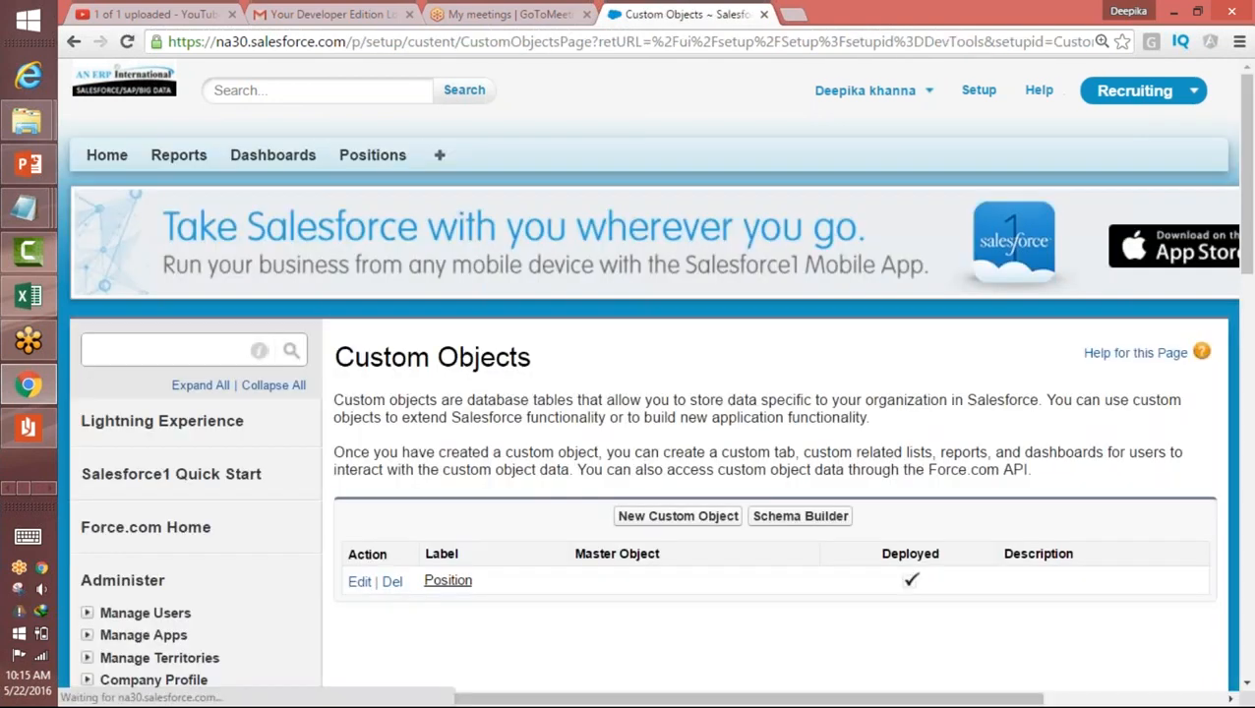
pyautogui.moveTo(1248, 237); pyautogui.dragTo(1247, 291)
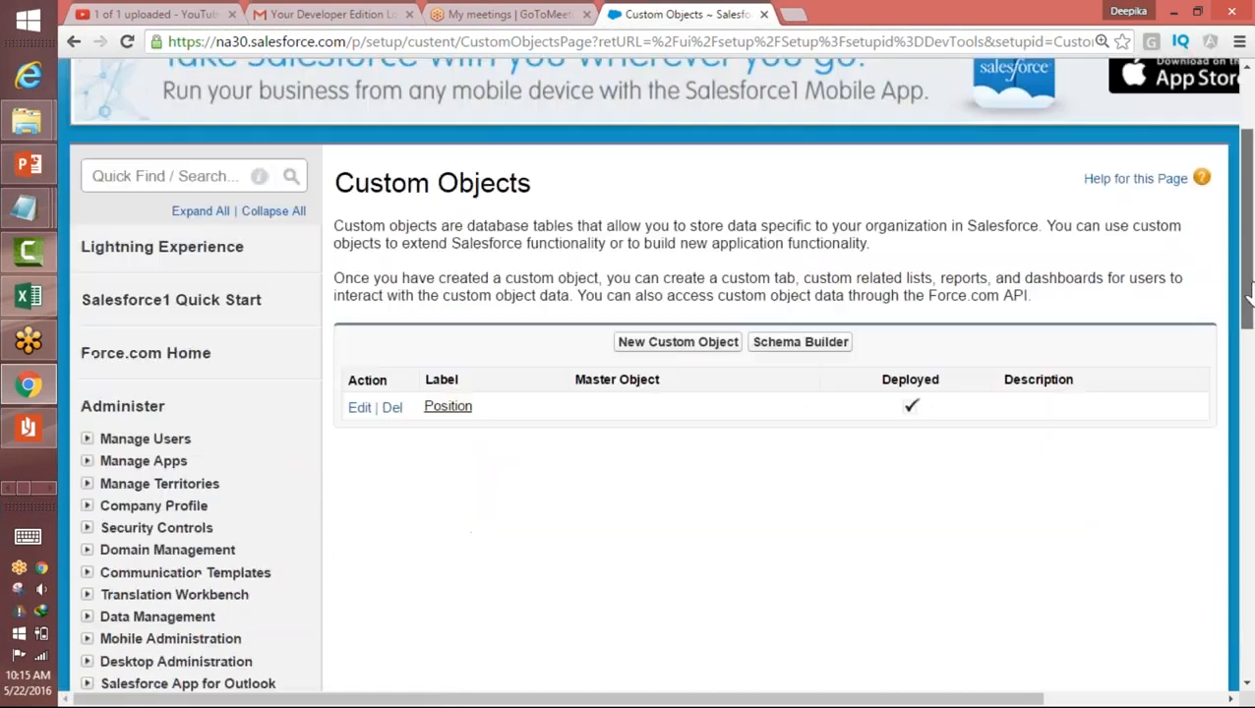
pyautogui.click(449, 409)
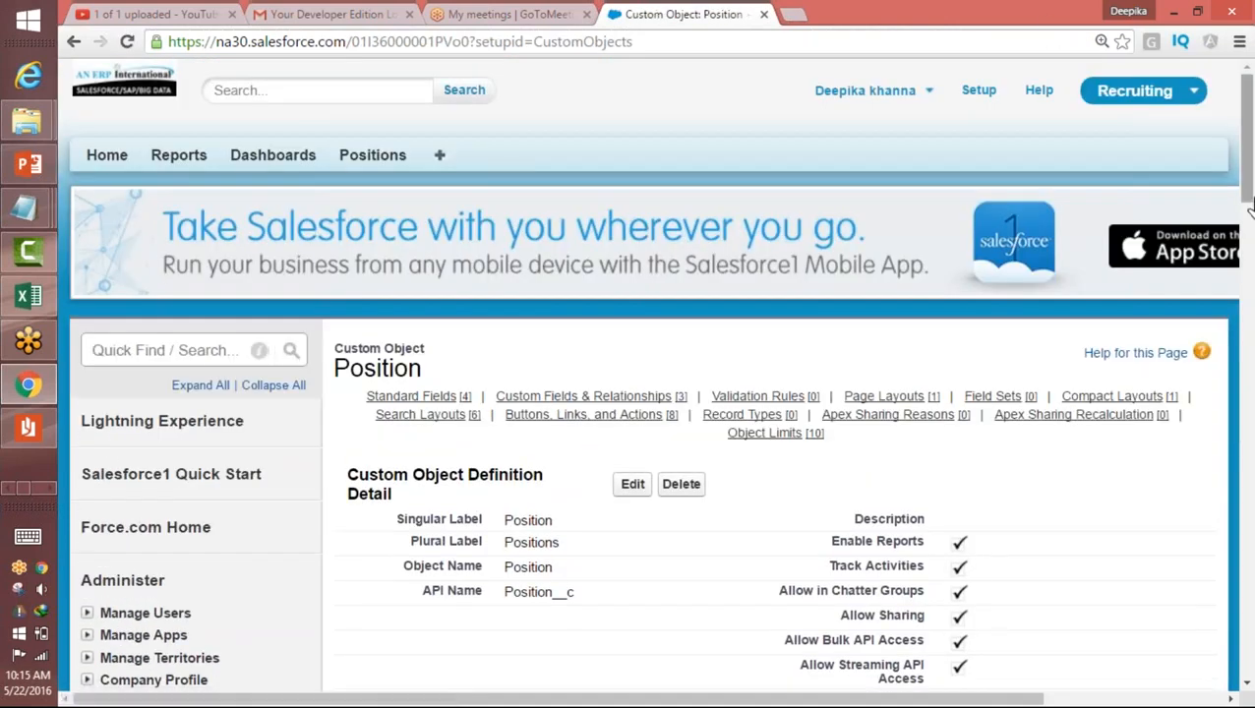
# Step: Review the Position object's definition and fields, and start a new custom field
pyautogui.moveTo(1250, 194); pyautogui.dragTo(1250, 342)
pyautogui.moveTo(1247, 281); pyautogui.dragTo(1240, 195)
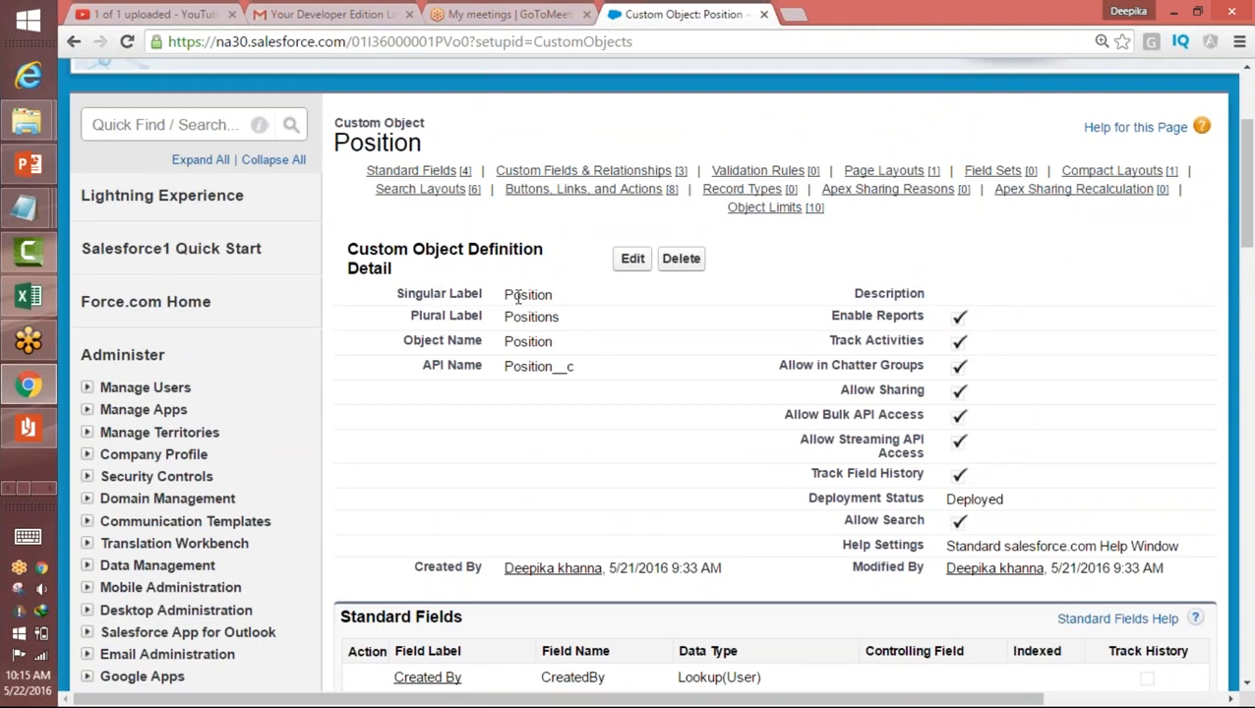
pyautogui.moveTo(1248, 195); pyautogui.dragTo(1250, 260)
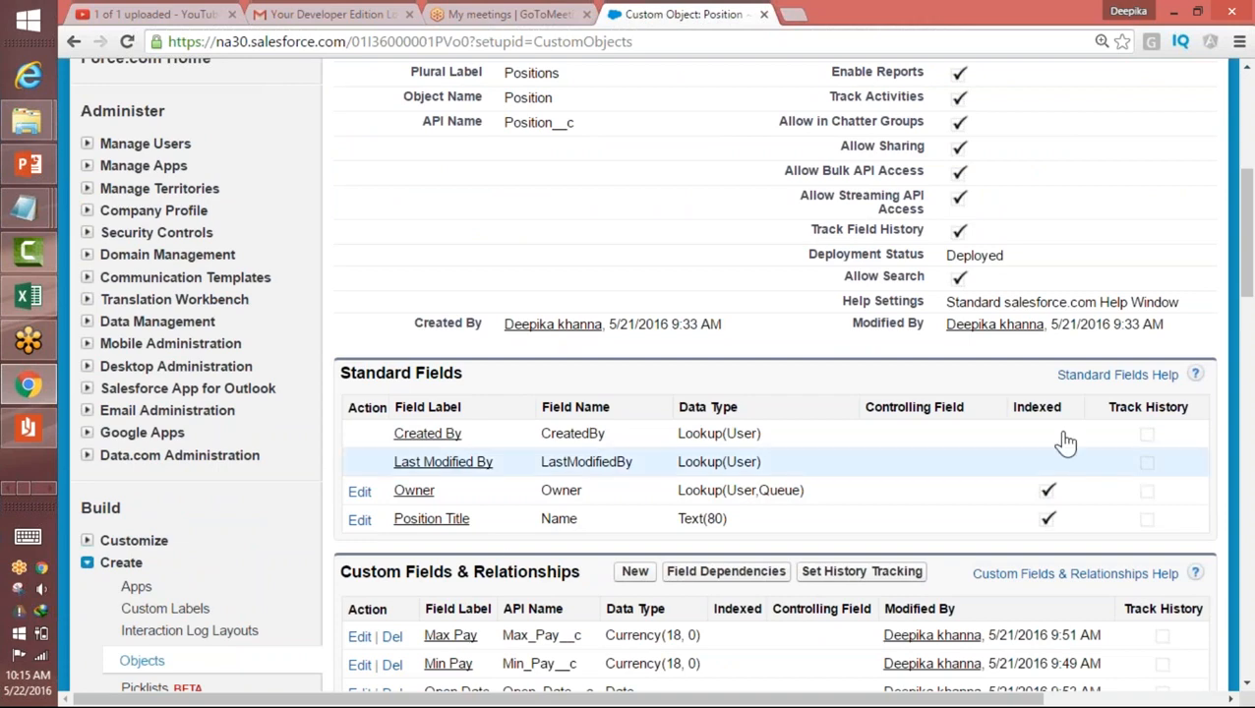
pyautogui.scroll(-2, 745, 405)
pyautogui.click(635, 385)
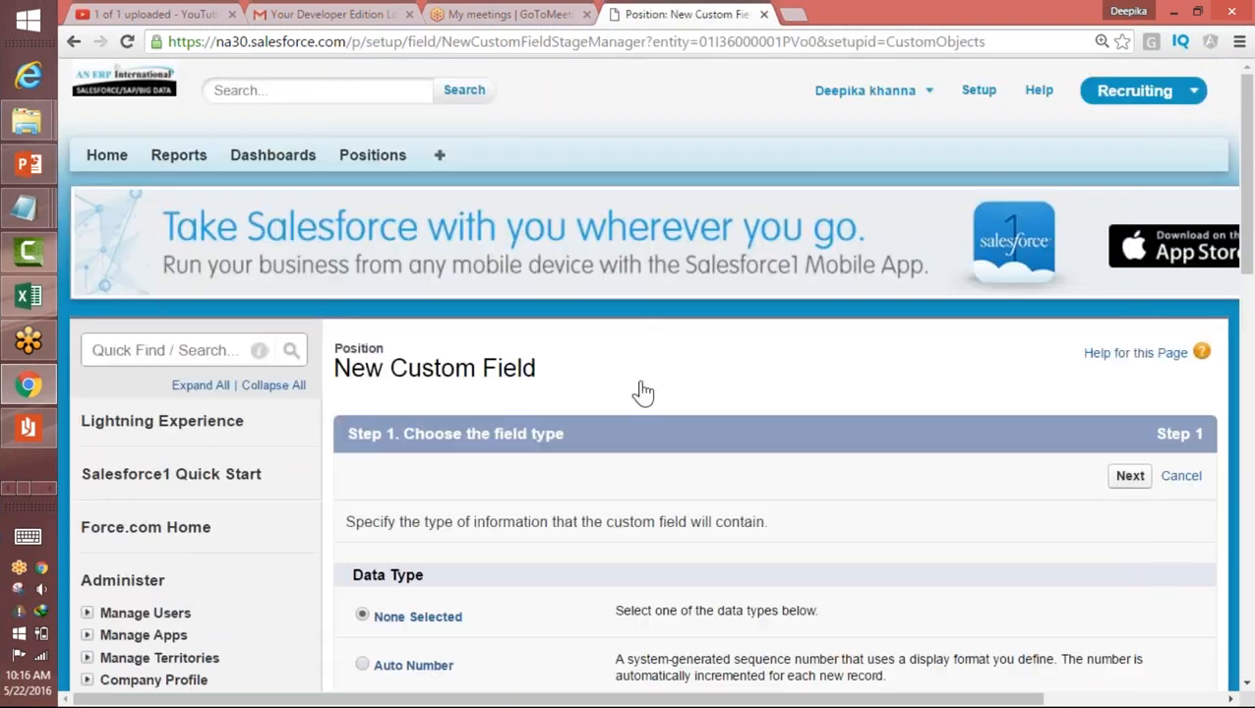
pyautogui.moveTo(1247, 214); pyautogui.dragTo(1251, 237)
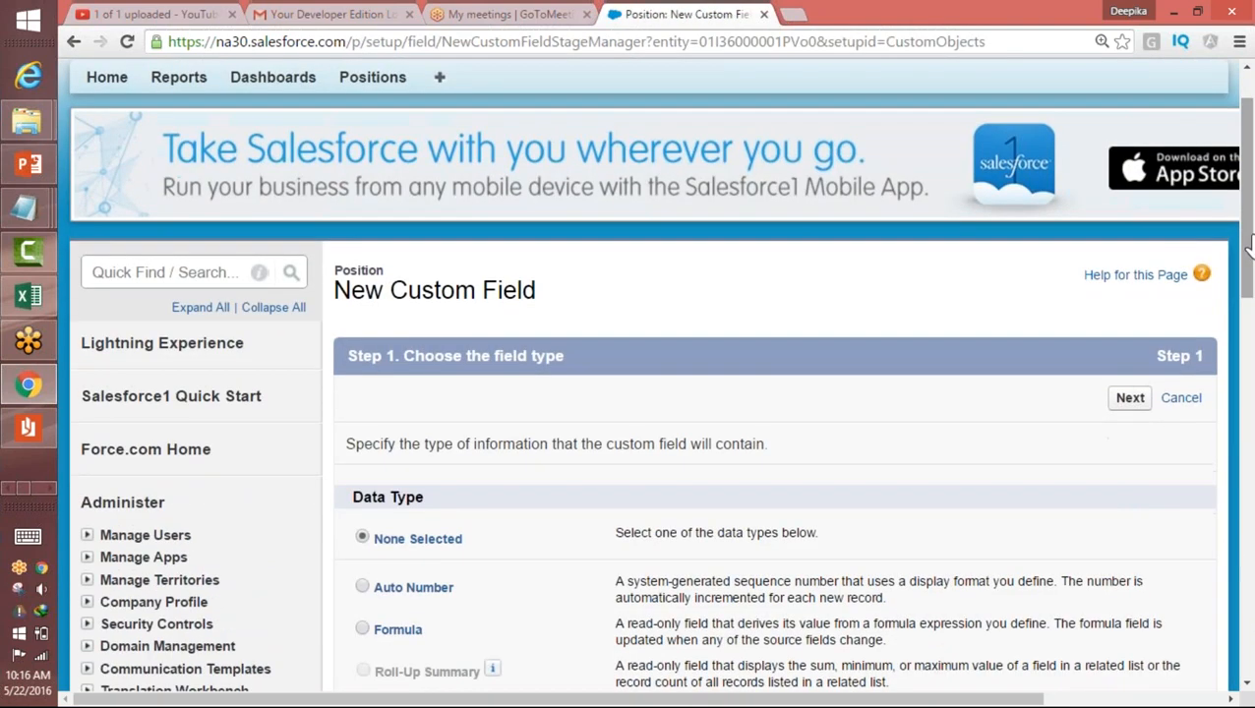
pyautogui.scroll(1, 1246, 251)
# Step: Return to Setup, search for "object", and open the Position object from the Custom Objects list
pyautogui.click(980, 92)
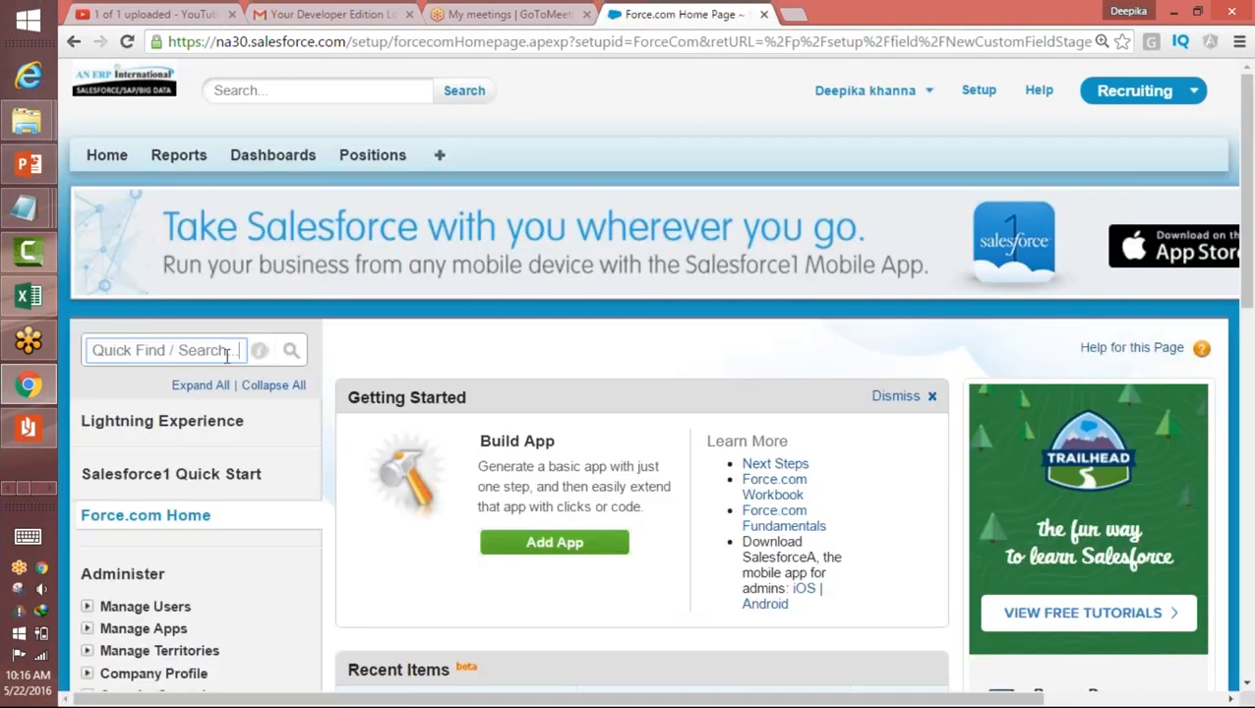
pyautogui.moveTo(239, 350); pyautogui.dragTo(92, 351)
pyautogui.press('BackSpace')
pyautogui.write('object')
pyautogui.click(144, 581)
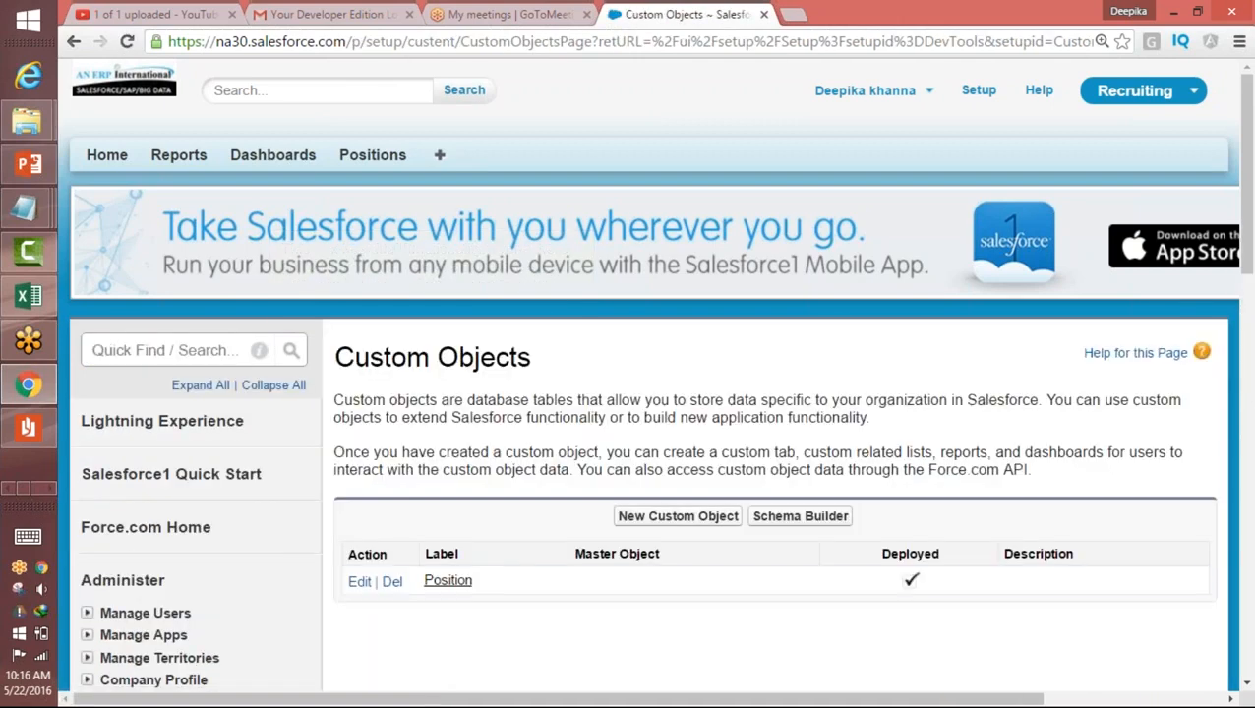
pyautogui.click(454, 582)
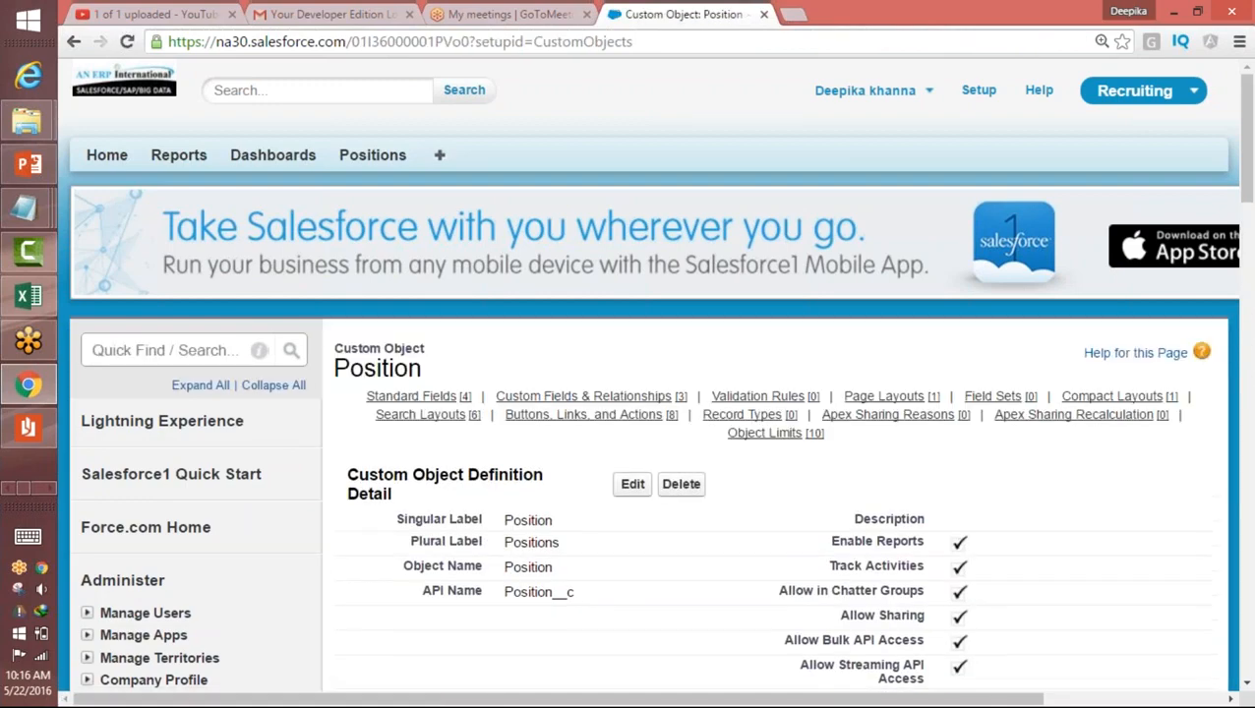
# Step: Start a new custom field on the Position object and select Picklist as its data type
pyautogui.moveTo(1245, 146); pyautogui.dragTo(1245, 266)
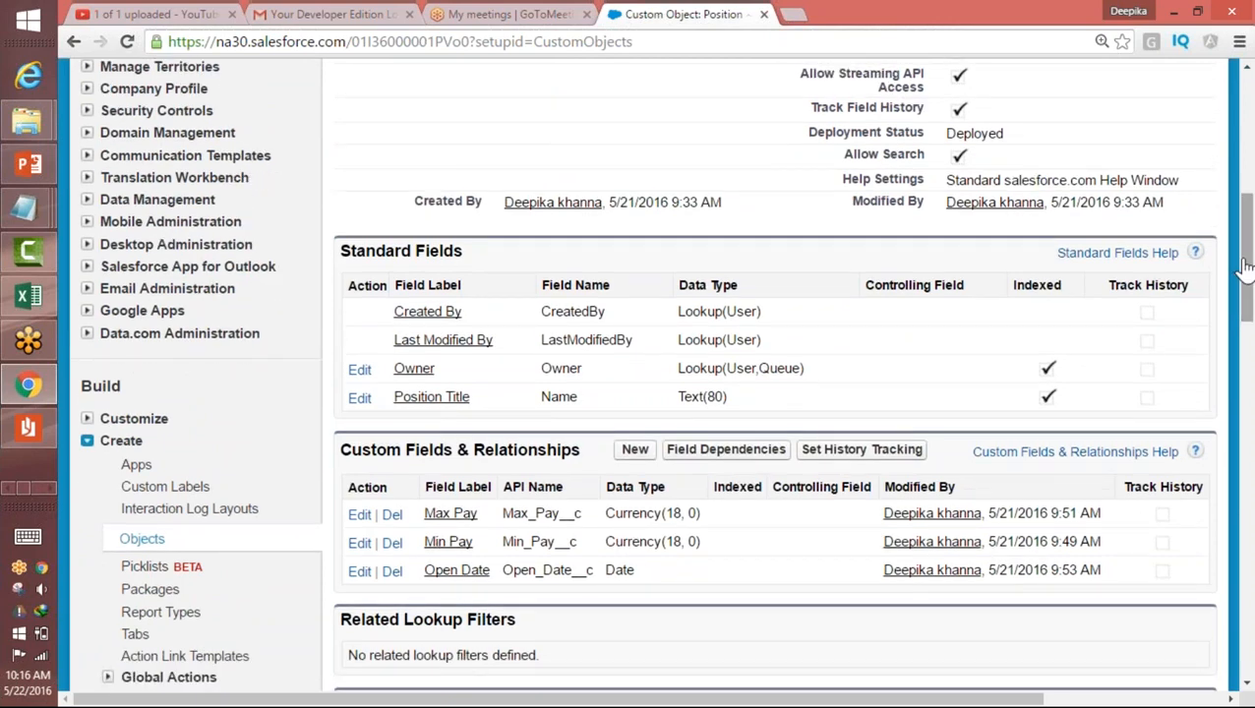
pyautogui.click(635, 452)
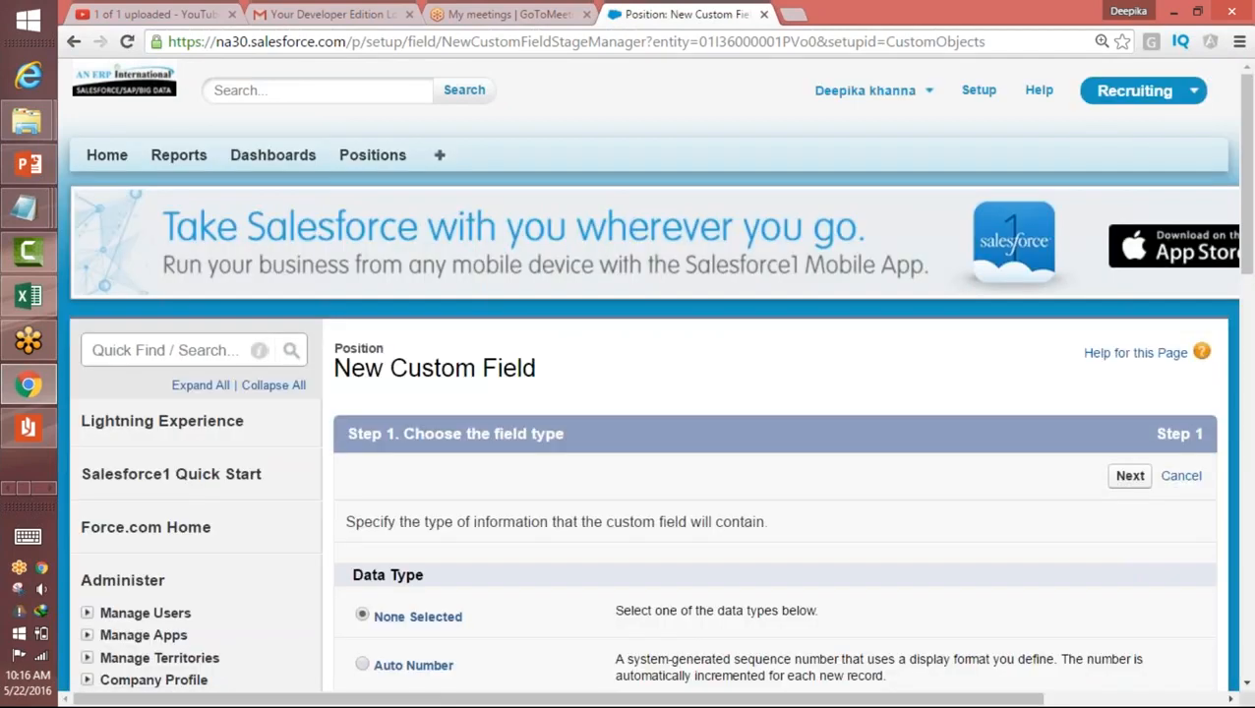
pyautogui.moveTo(1244, 217); pyautogui.dragTo(1250, 297)
pyautogui.moveTo(1247, 302); pyautogui.dragTo(1246, 471)
pyautogui.click(362, 616)
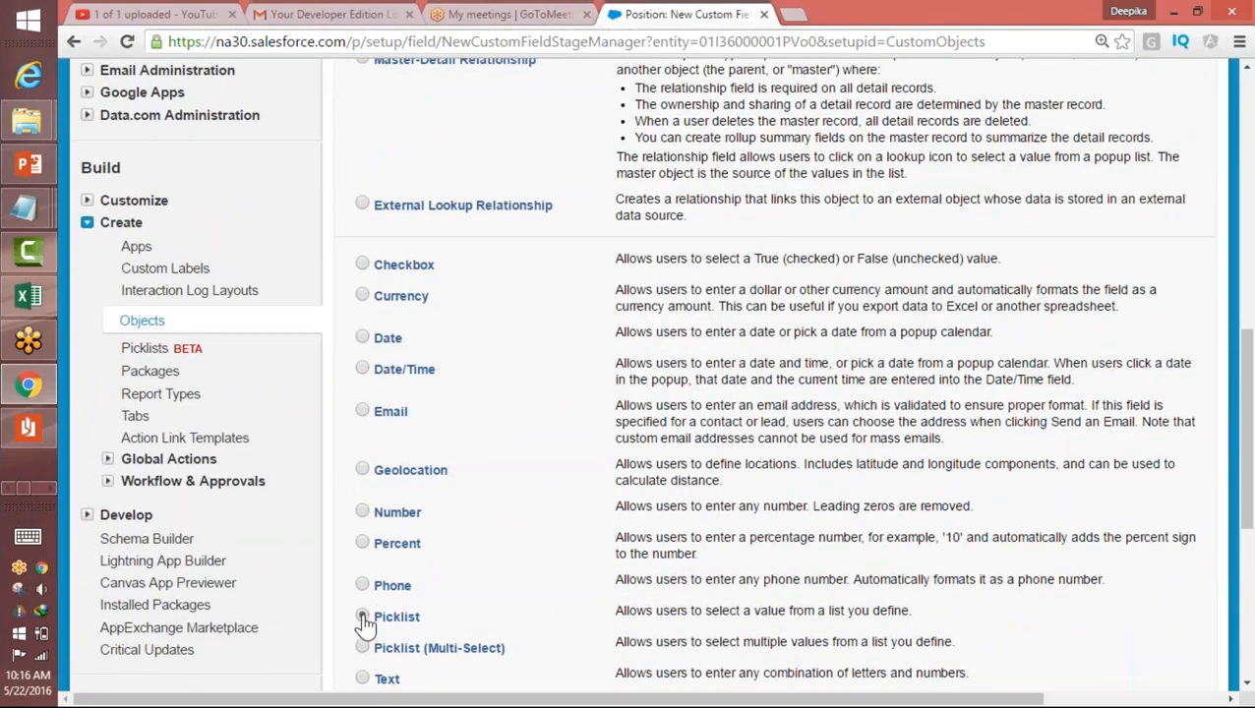
pyautogui.moveTo(628, 612); pyautogui.dragTo(713, 610)
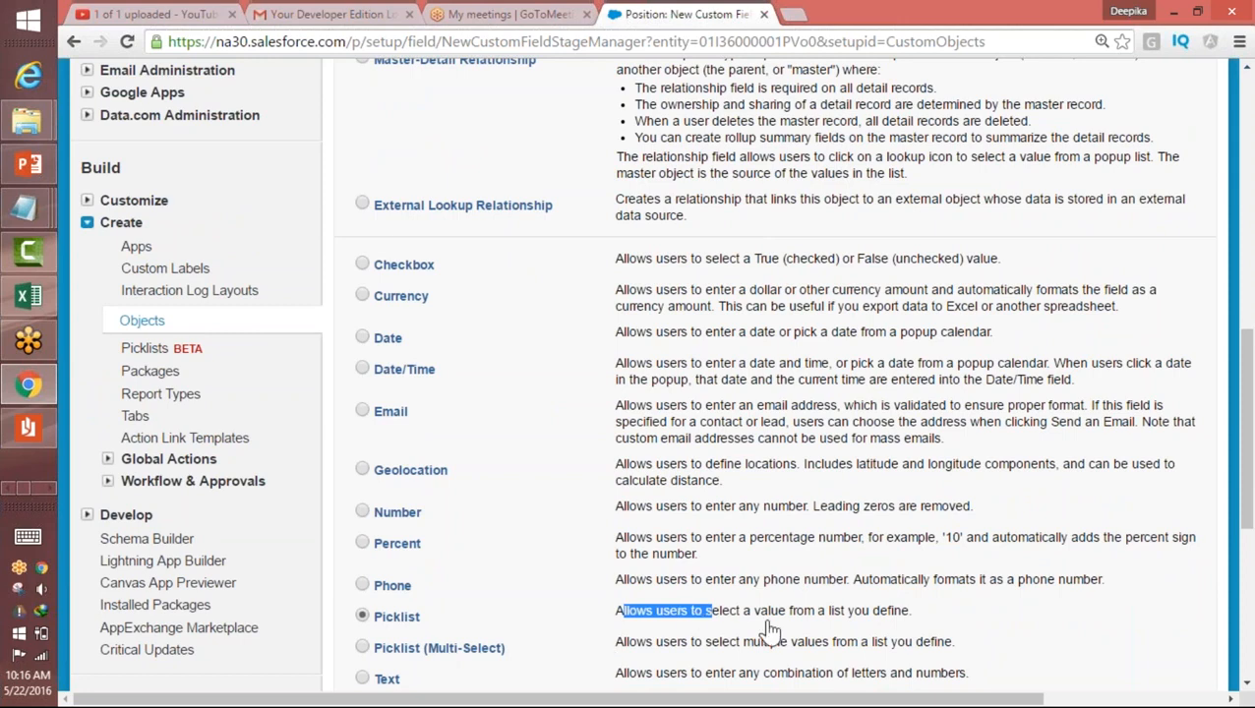
pyautogui.moveTo(1246, 434); pyautogui.dragTo(1247, 537)
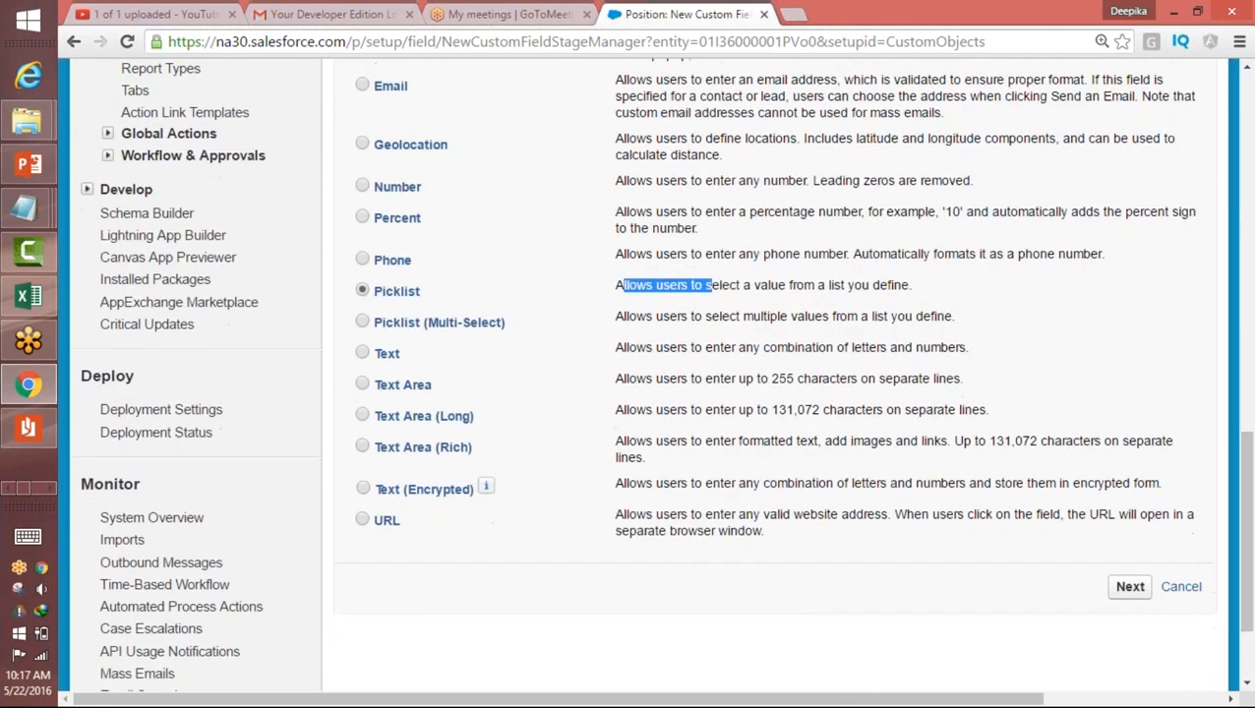
# Step: Continue to the picklist field's details and set its field label to "Status"
pyautogui.click(1131, 590)
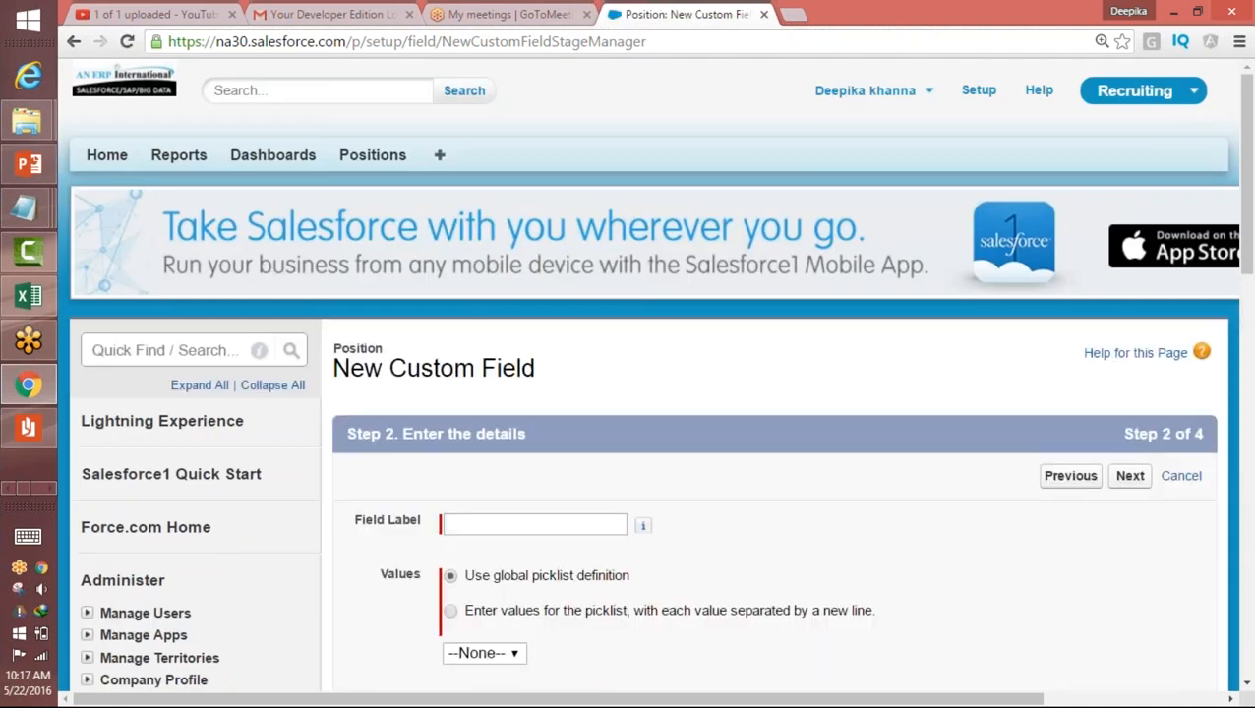
pyautogui.click(473, 530)
pyautogui.write('Status')
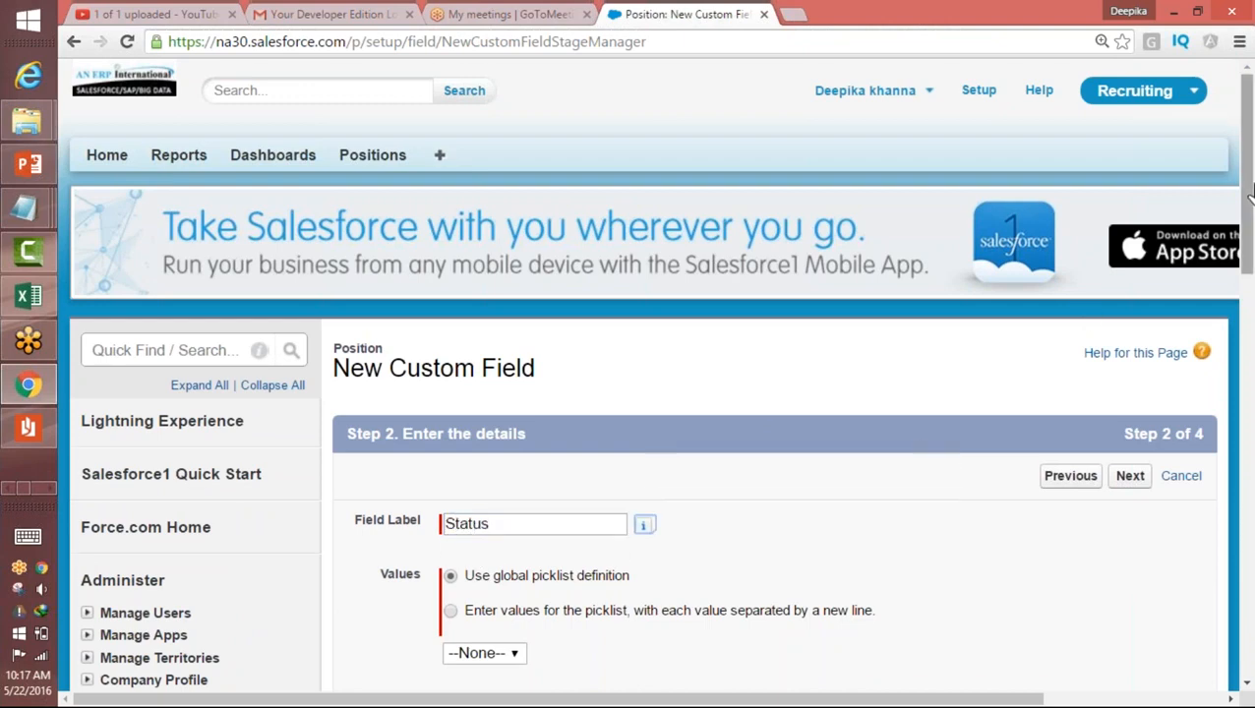
# Step: Choose to enter the Status picklist's own values, one per line, and add "New Position" and "Pending Approval"
pyautogui.scroll(-3, 1222, 229)
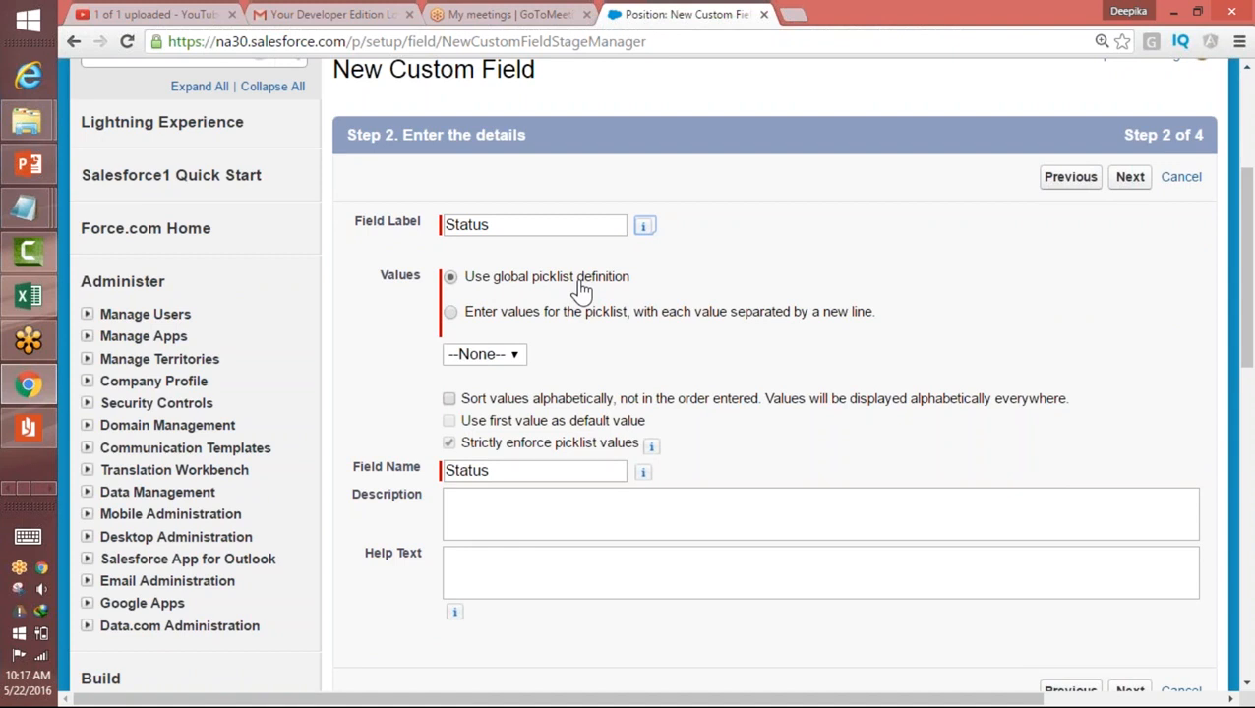
pyautogui.click(450, 312)
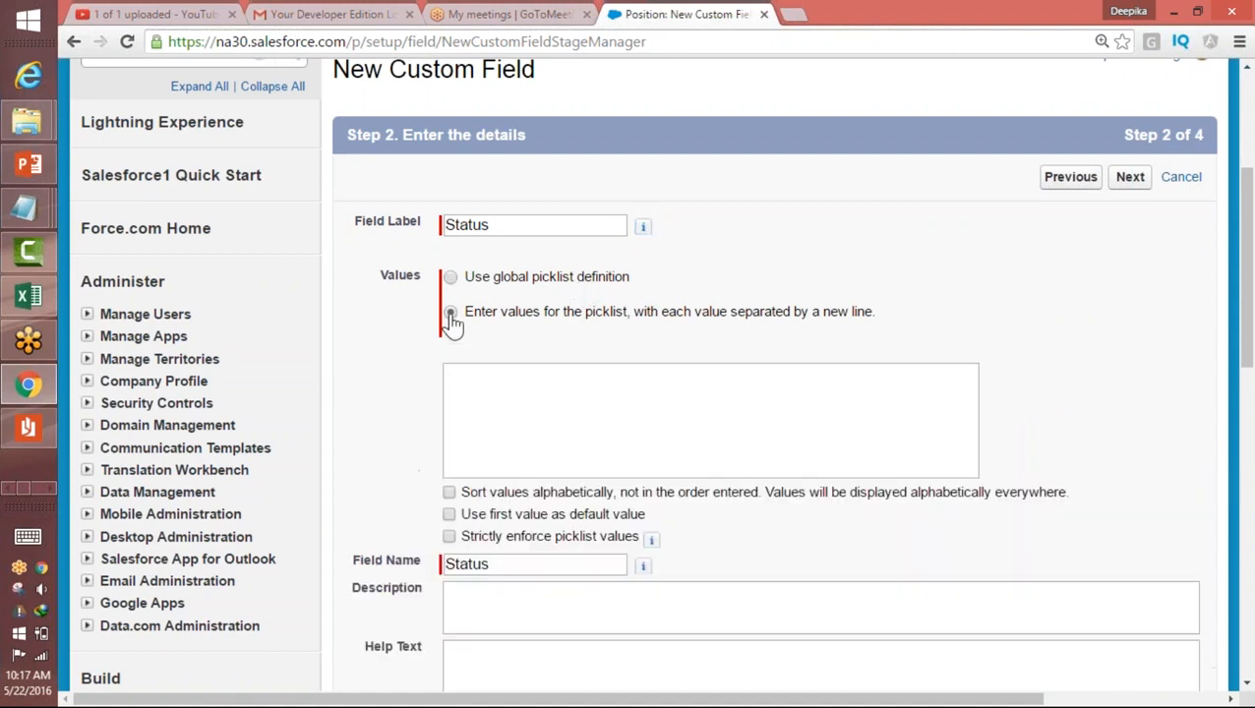
pyautogui.click(514, 390)
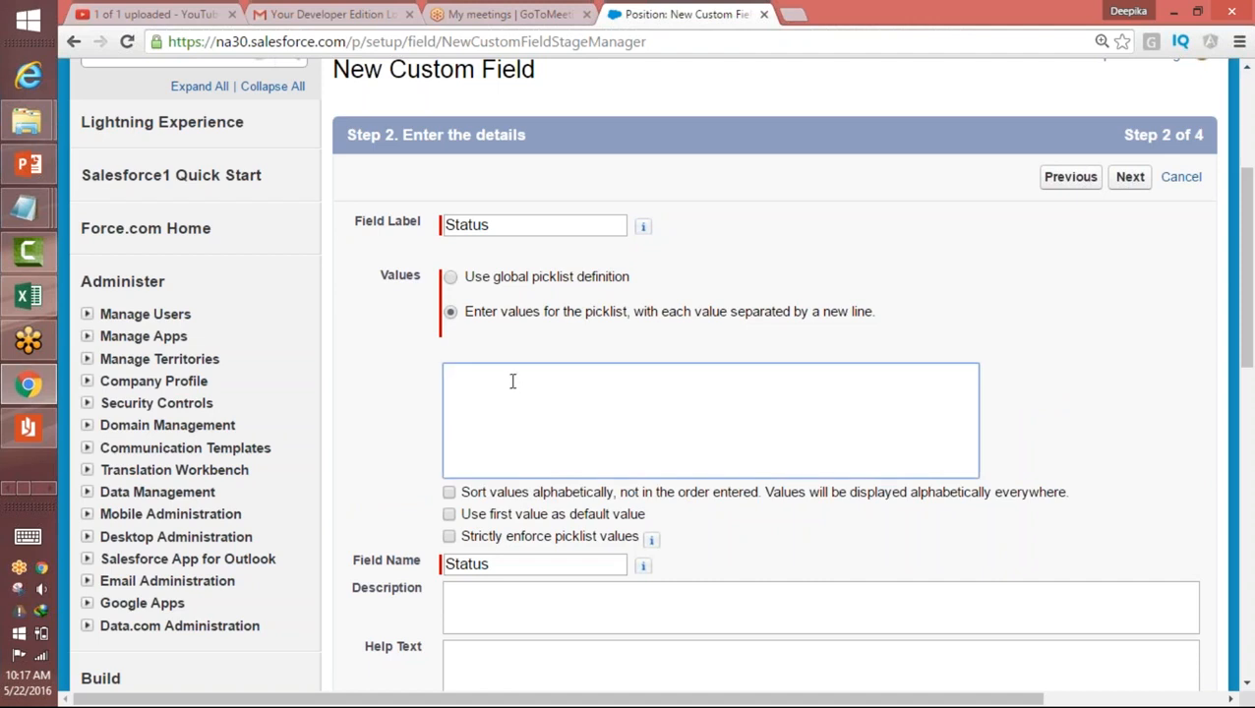
pyautogui.write('New Posiien')
pyautogui.press('BackSpace')
pyautogui.press('BackSpace')
pyautogui.press('BackSpace')
pyautogui.write('tion')
pyautogui.press('Return')
pyautogui.write('Pending Approval')
pyautogui.press('Return')
# Step: Add "Open-Approved" and "Closed-Filled" as further lines in the Status picklist's values
pyautogui.write('Ope')
pyautogui.press('BackSpace')
pyautogui.press('BackSpace')
pyautogui.press('BackSpace')
pyautogui.press('Return')
pyautogui.write('Open- A')
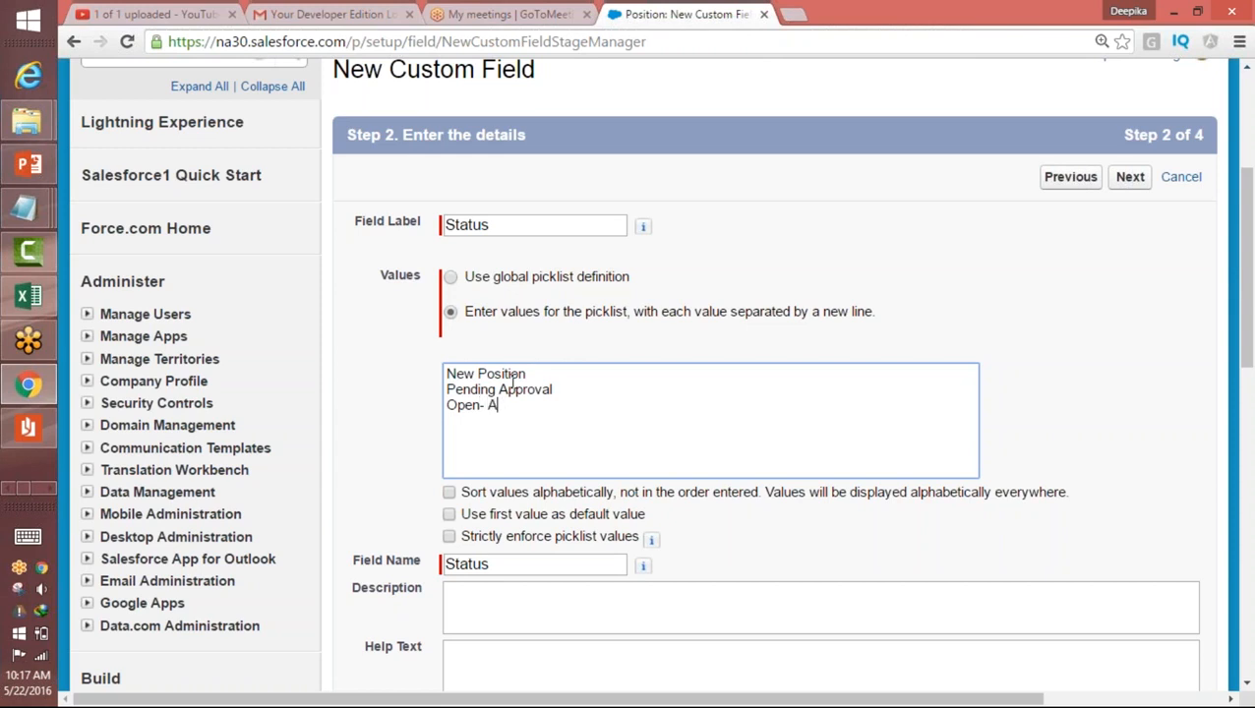
pyautogui.press('BackSpace')
pyautogui.press('BackSpace')
pyautogui.write('Approved')
pyautogui.press('Return')
pyautogui.write('Closed-')
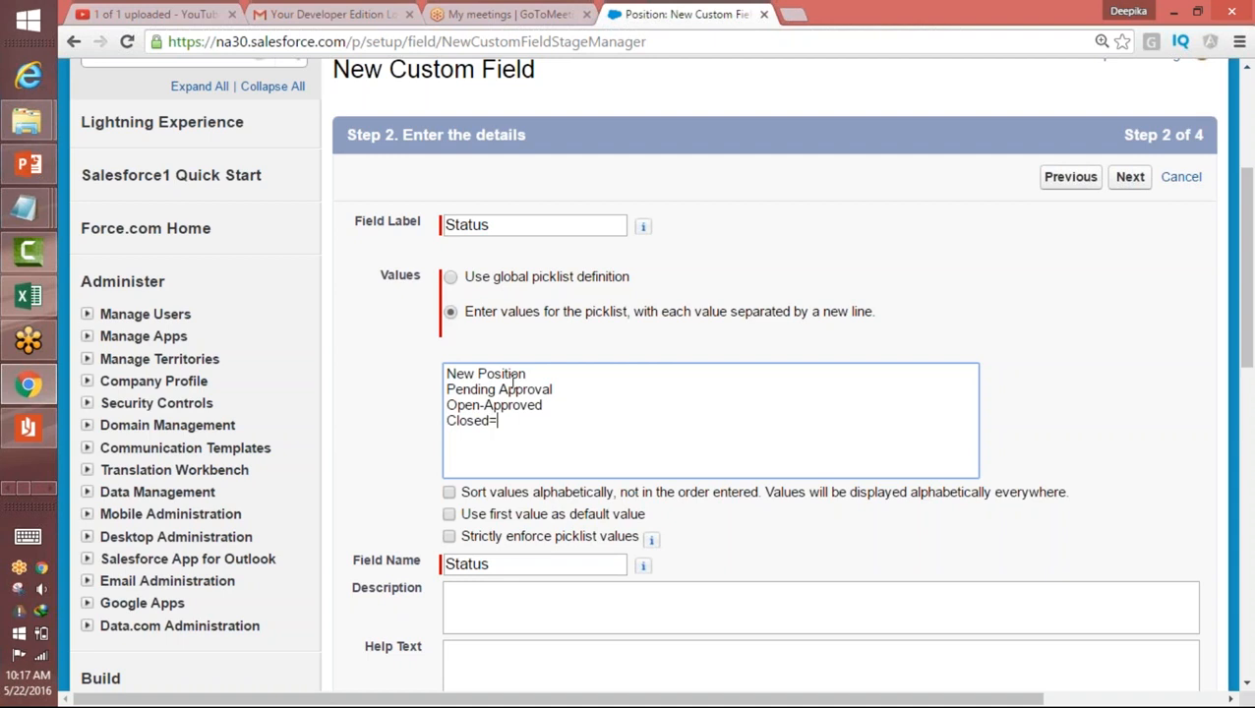
pyautogui.write('Filled')
pyautogui.press('Return')
# Step: Add "Closed-Not Approved" and "Closed-Cancelled" as the last Status picklist values
pyautogui.write('Closed-N')
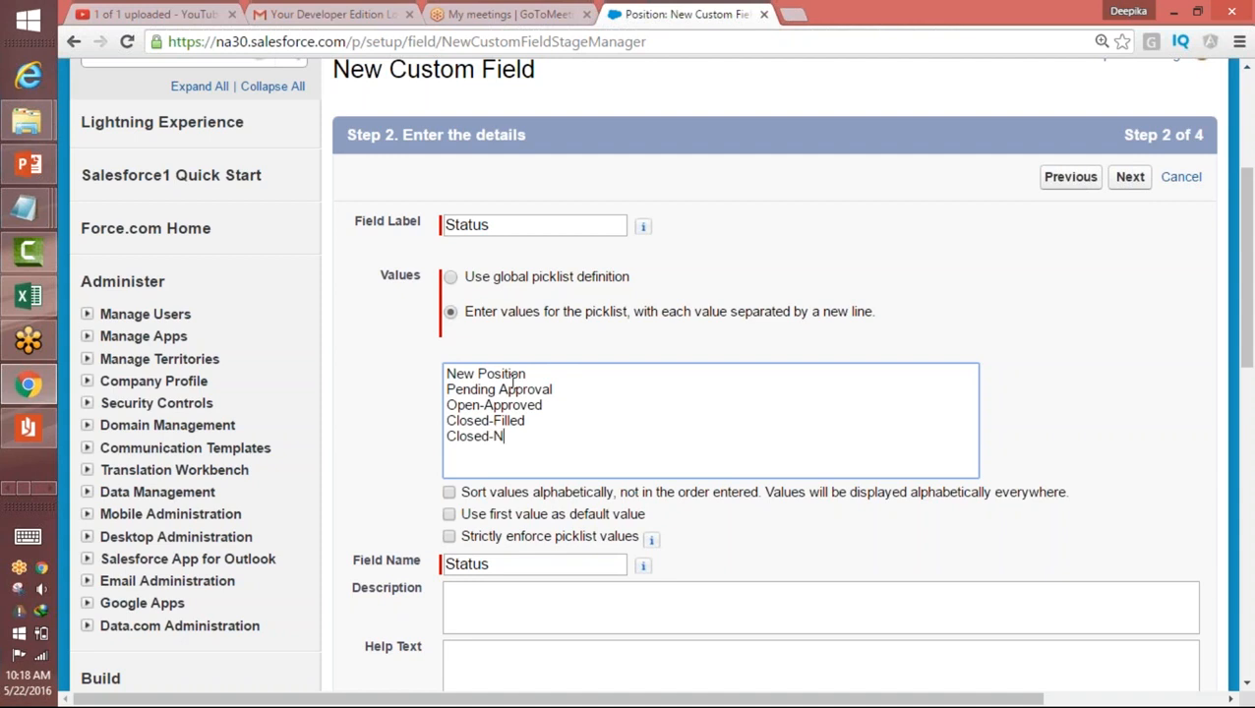
pyautogui.write('ot Approved')
pyautogui.press('Return')
pyautogui.write('Closed')
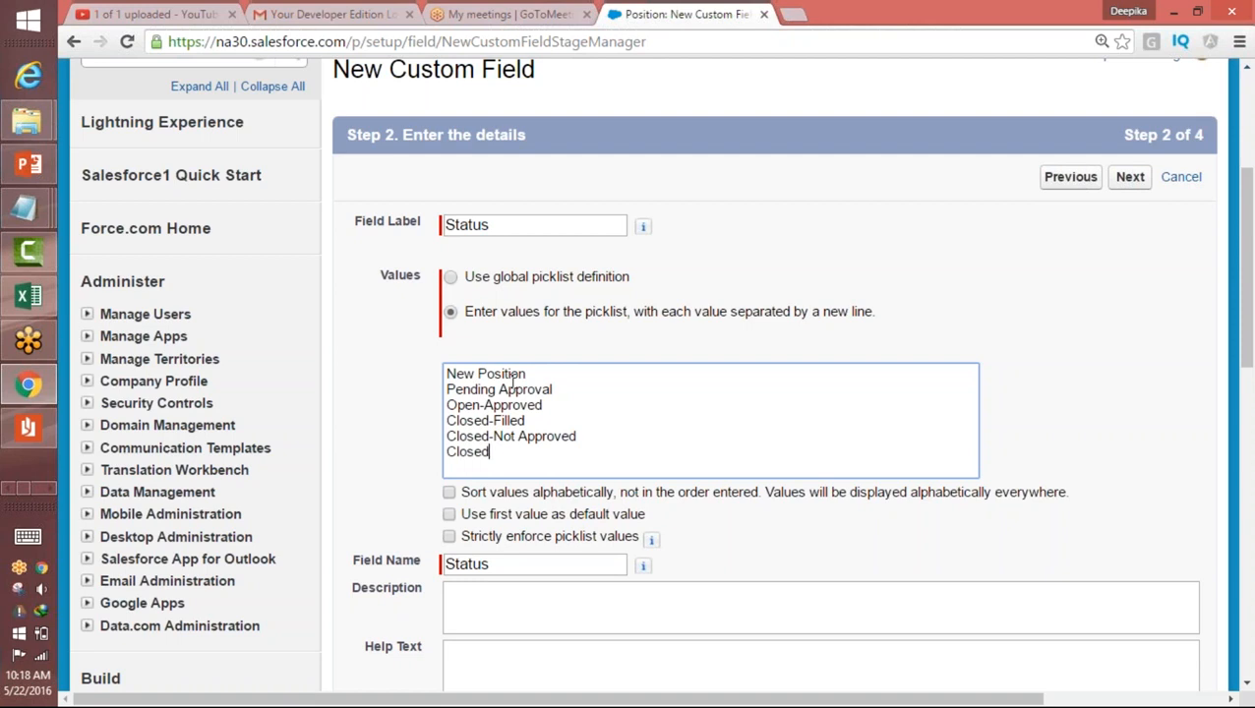
pyautogui.write('-Cancelled')
# Step: Continue to field-level security, make the Status field visible to all profiles, and save it with the Position Layout included
pyautogui.moveTo(1232, 275); pyautogui.dragTo(1241, 273)
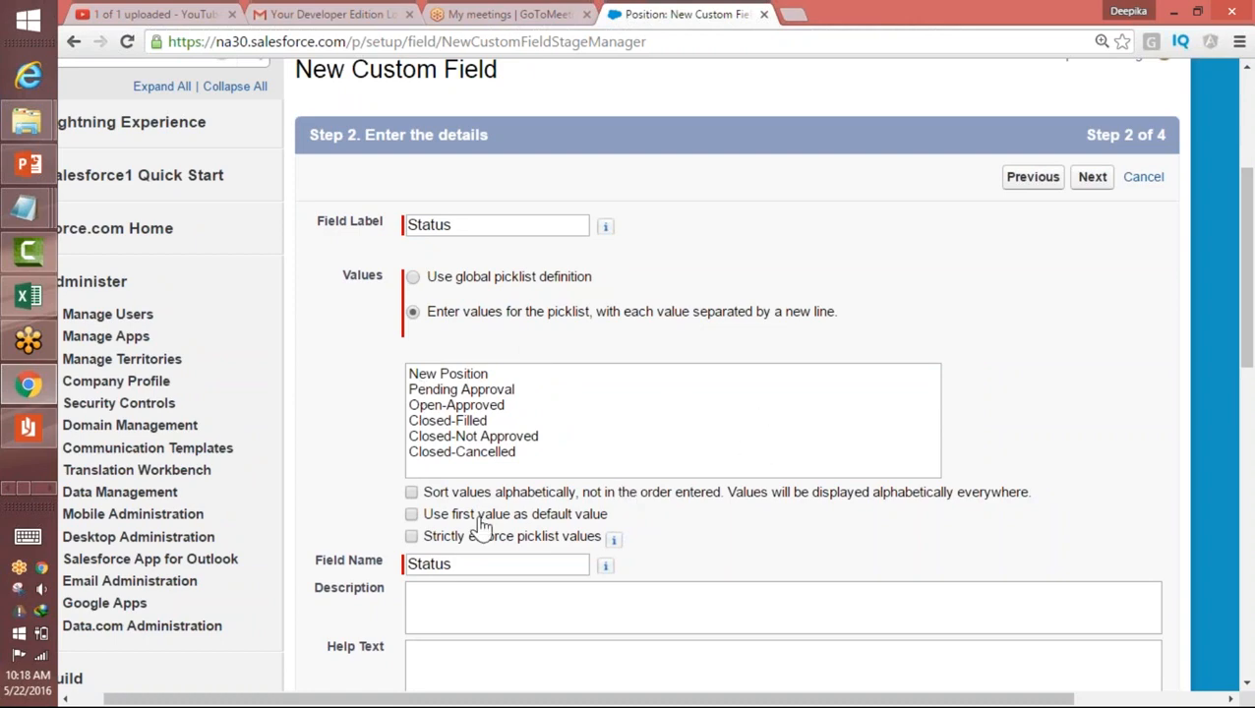
pyautogui.moveTo(1250, 202); pyautogui.dragTo(1249, 281)
pyautogui.click(1094, 548)
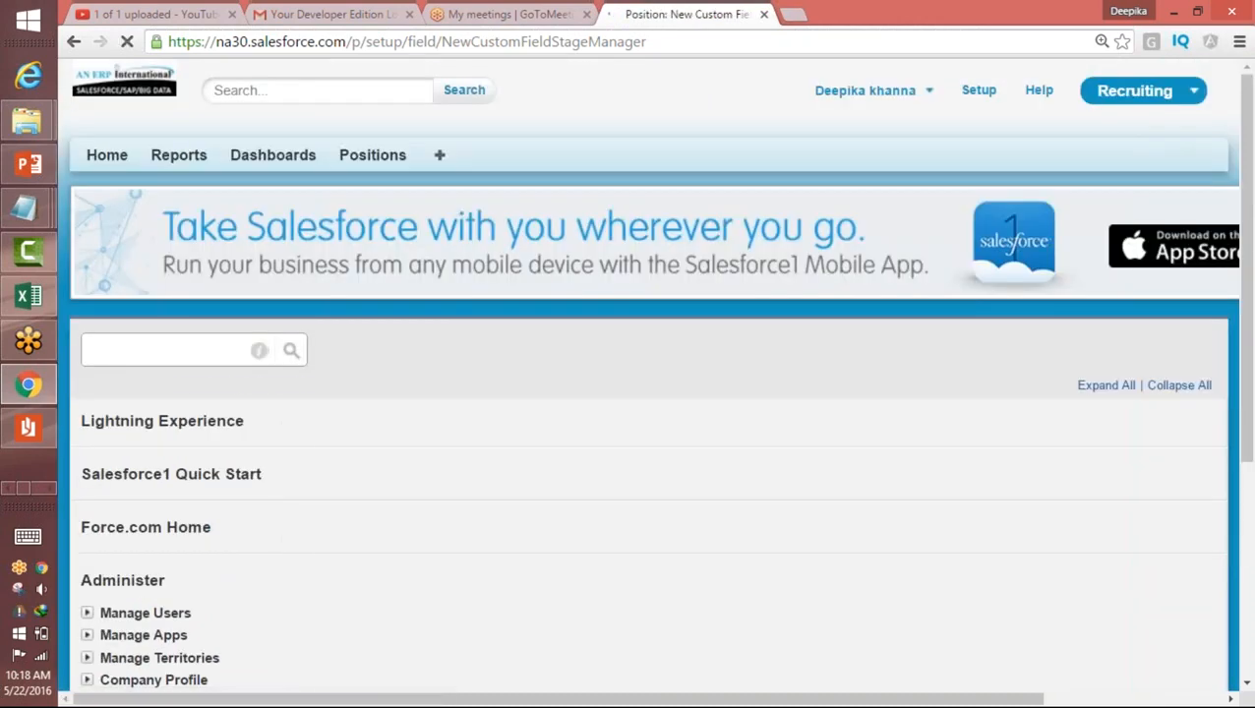
pyautogui.moveTo(1250, 201); pyautogui.dragTo(1250, 254)
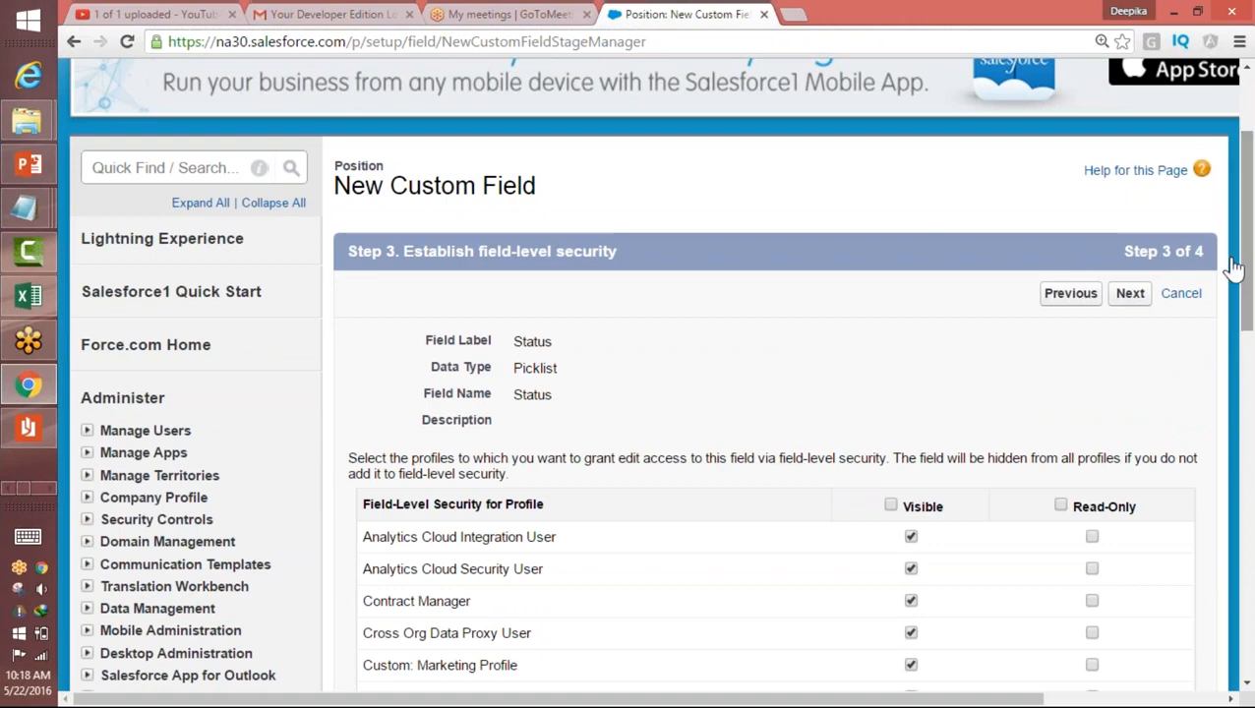
pyautogui.click(892, 506)
pyautogui.moveTo(1250, 281); pyautogui.dragTo(1250, 536)
pyautogui.click(1130, 499)
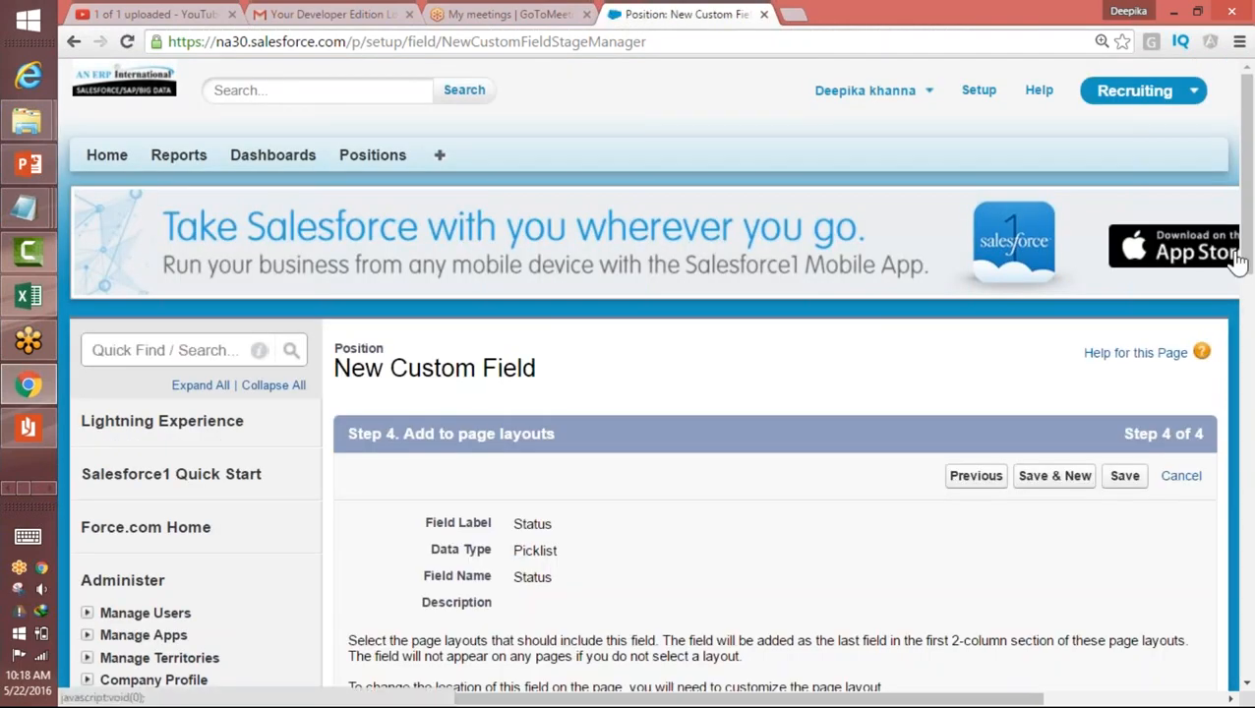
pyautogui.moveTo(1248, 205); pyautogui.dragTo(1248, 320)
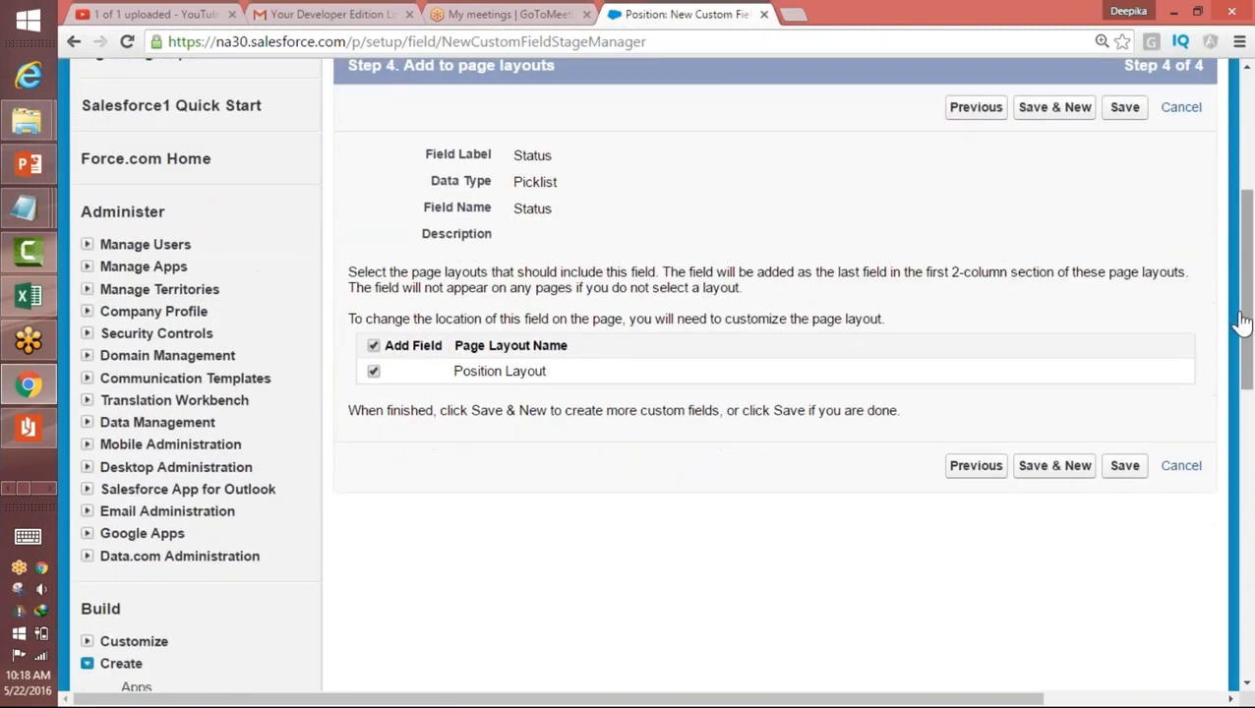
pyautogui.click(1125, 472)
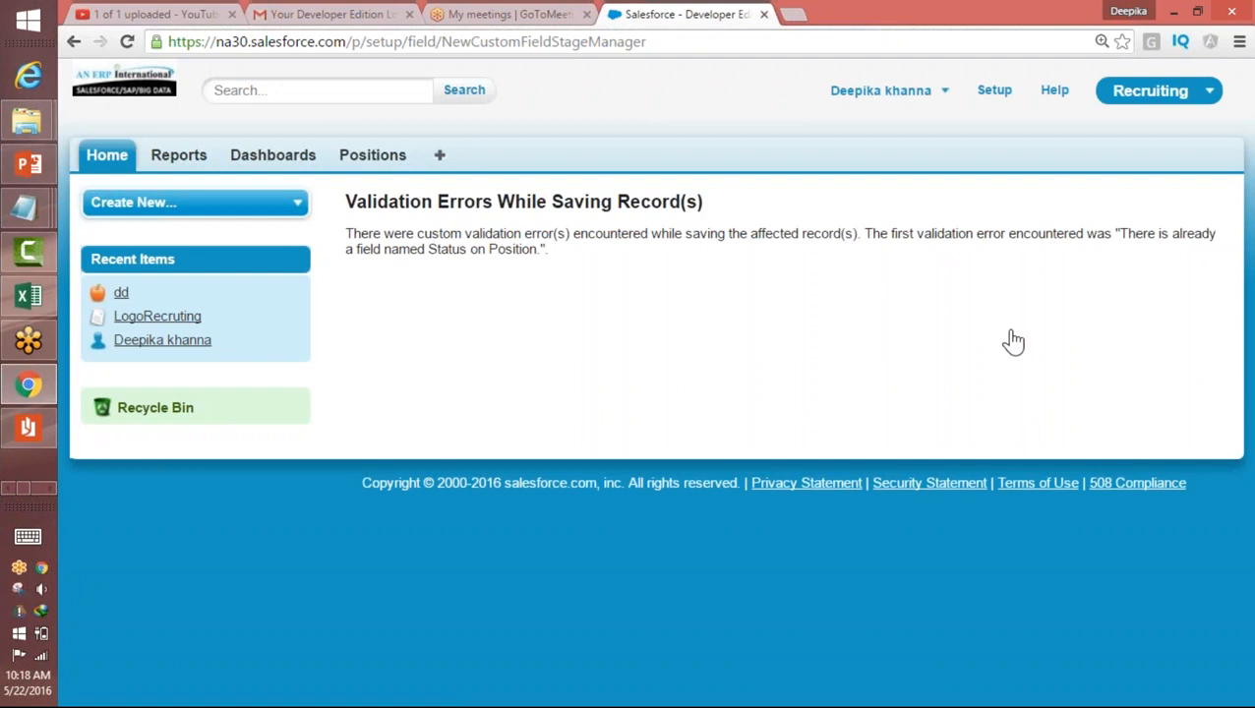
# Step: Start a new Position record and display the choices in its Status picklist
pyautogui.click(369, 161)
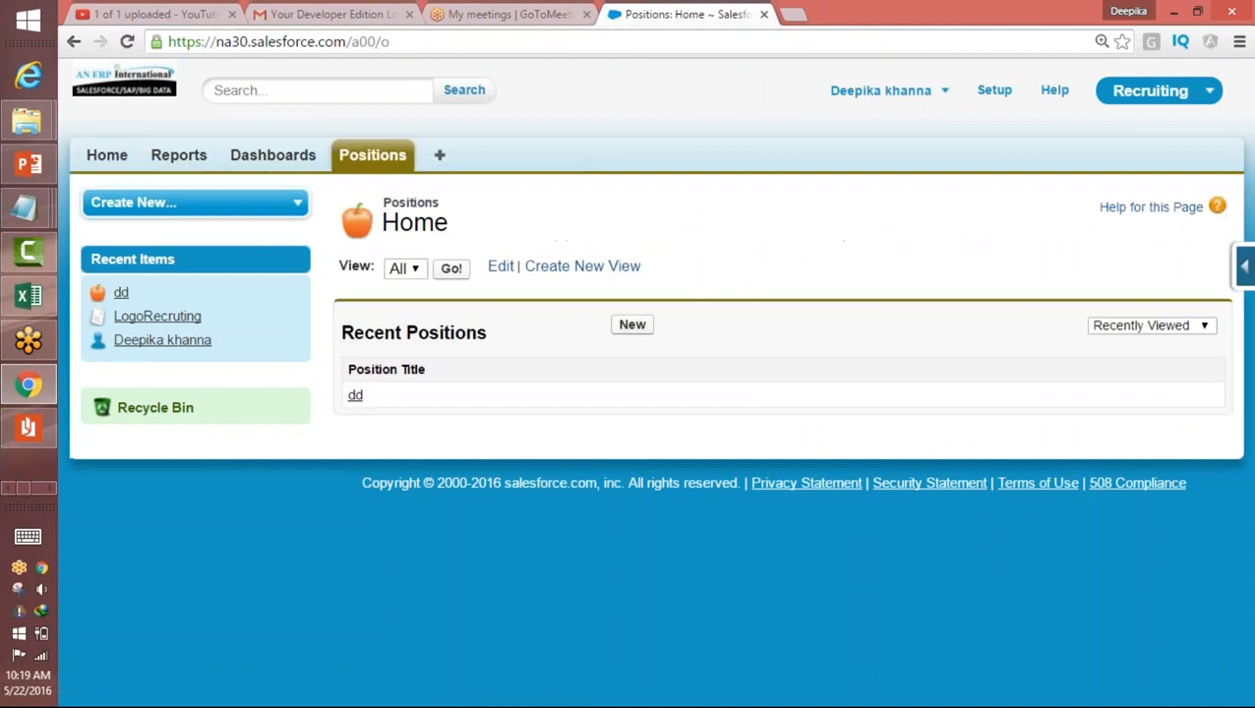
pyautogui.click(633, 325)
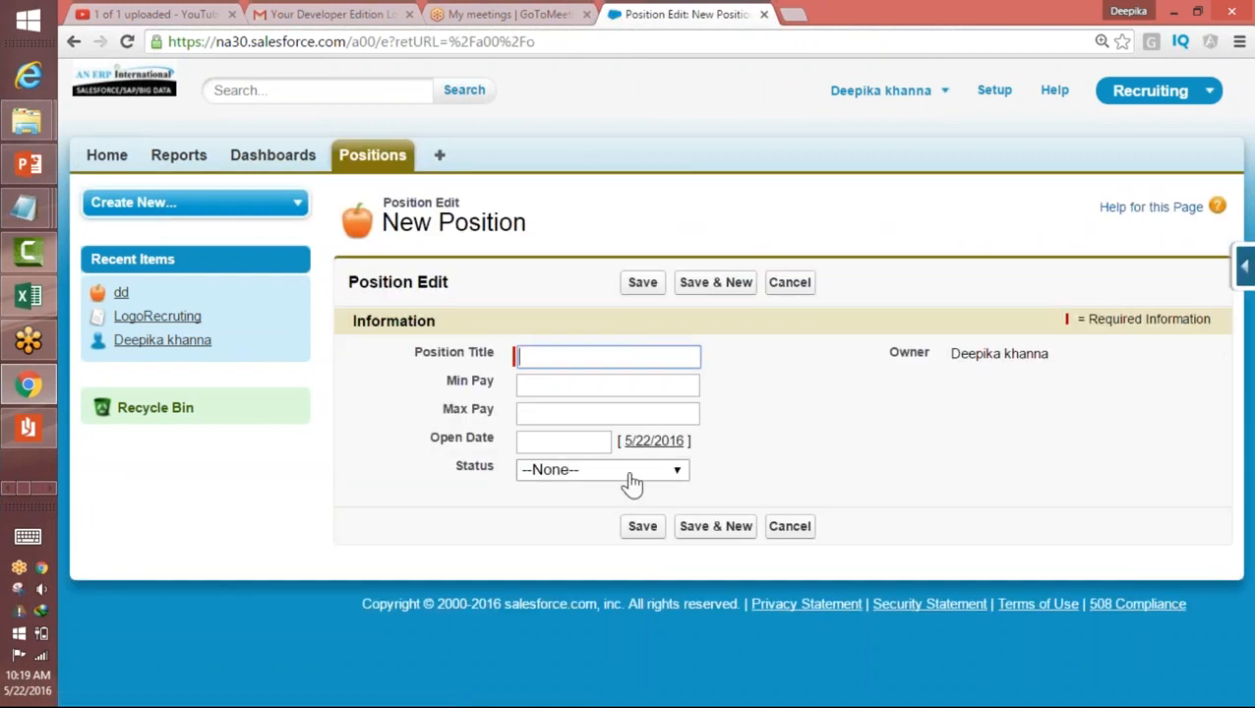
pyautogui.click(633, 471)
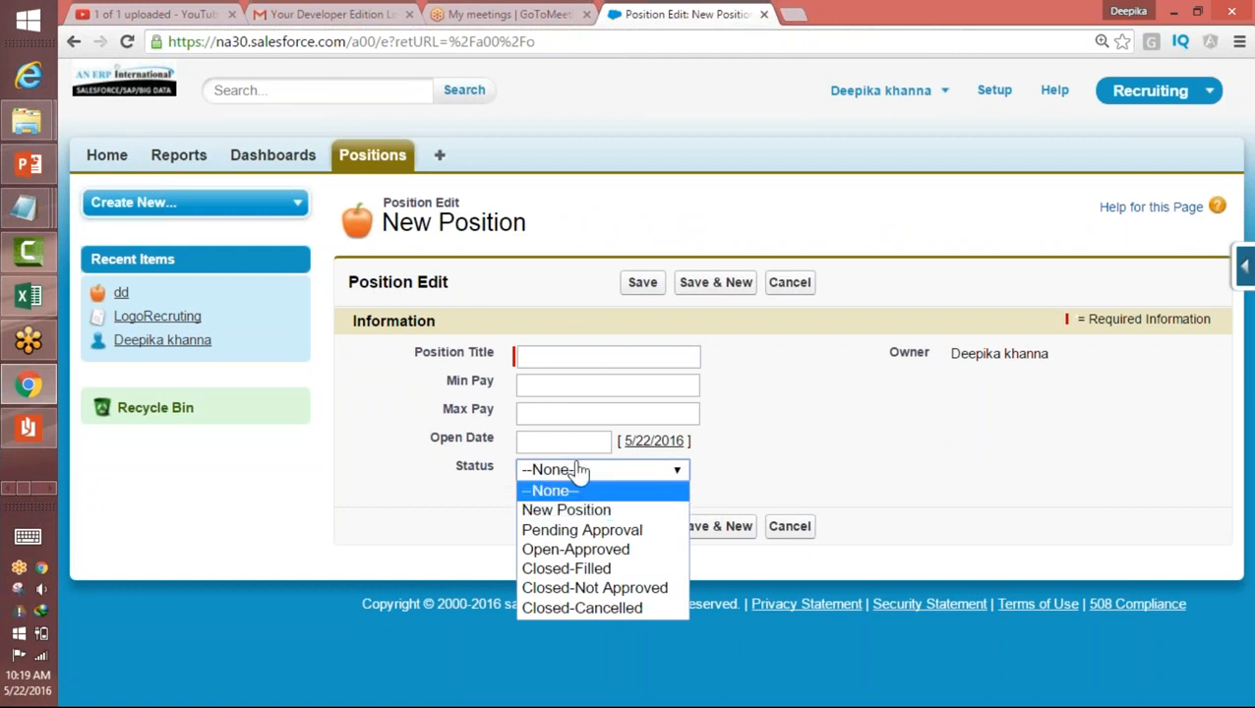
pyautogui.click(611, 473)
pyautogui.click(611, 474)
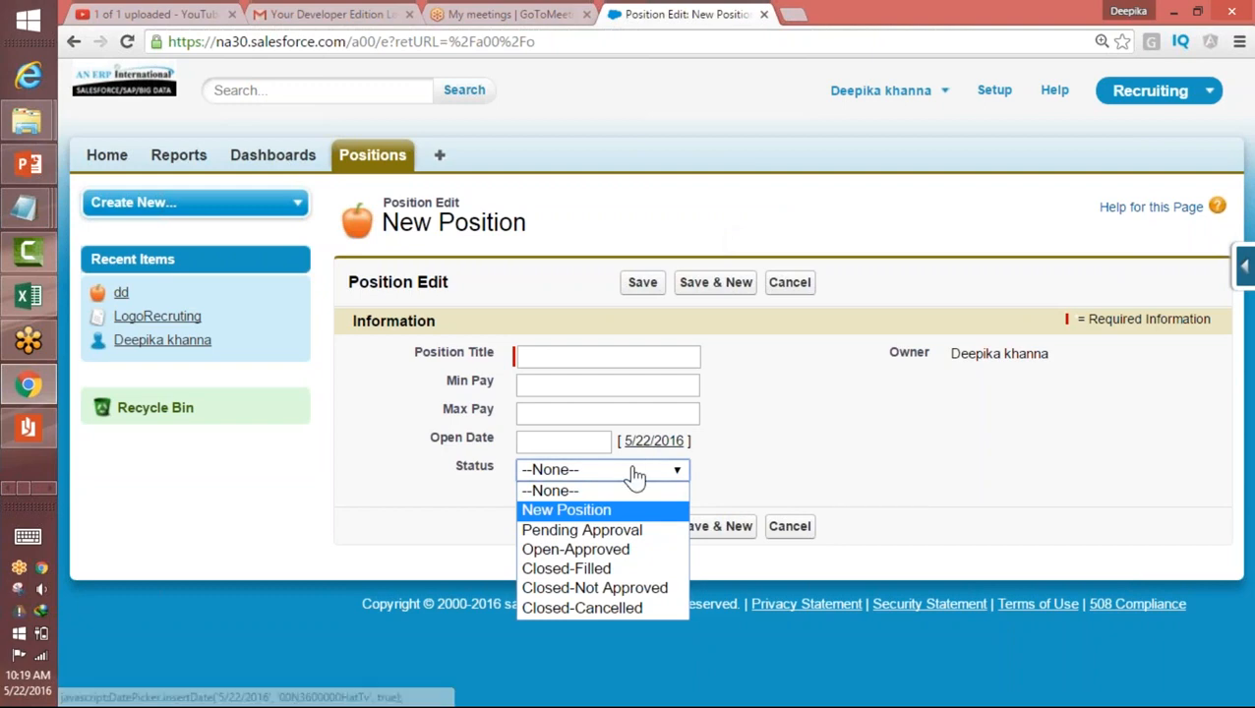
# Step: Try the Status values "New Position" and "Pending Approval" on the new record, ending with "New Position"
pyautogui.click(566, 509)
pyautogui.click(569, 477)
pyautogui.click(557, 531)
pyautogui.click(582, 470)
pyautogui.click(559, 510)
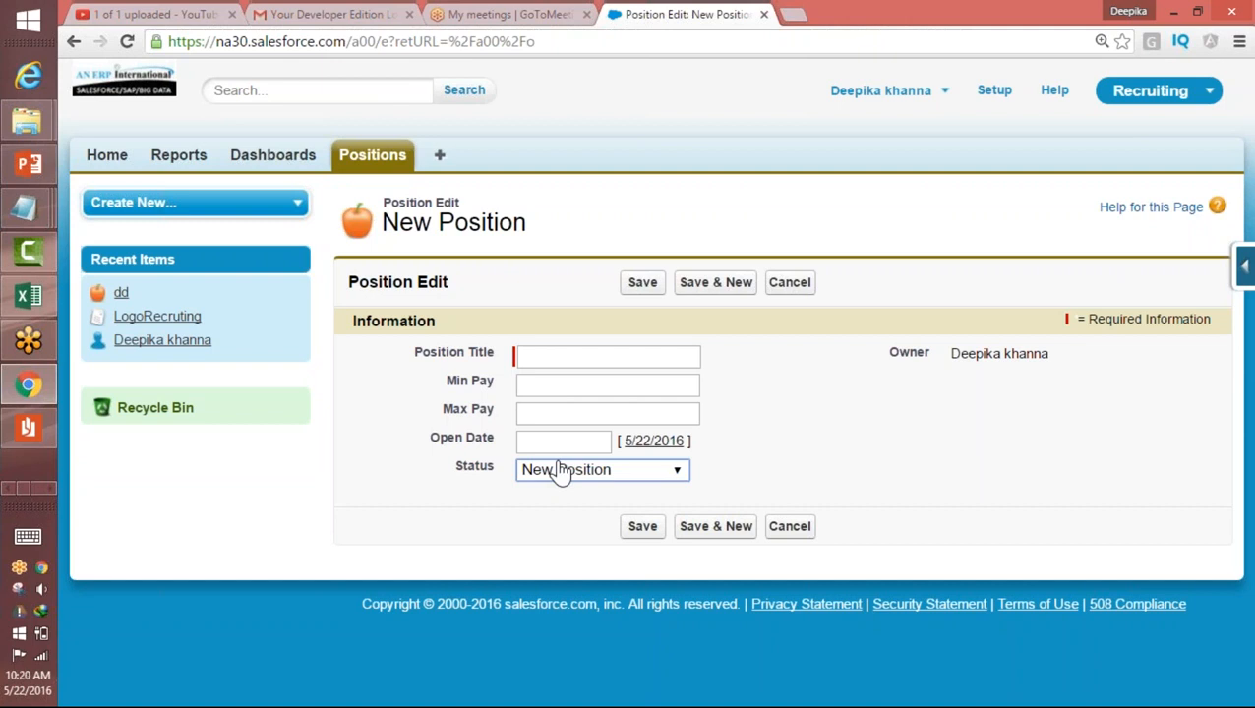
# Step: Switch to Paint and start a blank canvas, discarding the previous sketch
pyautogui.click(52, 487)
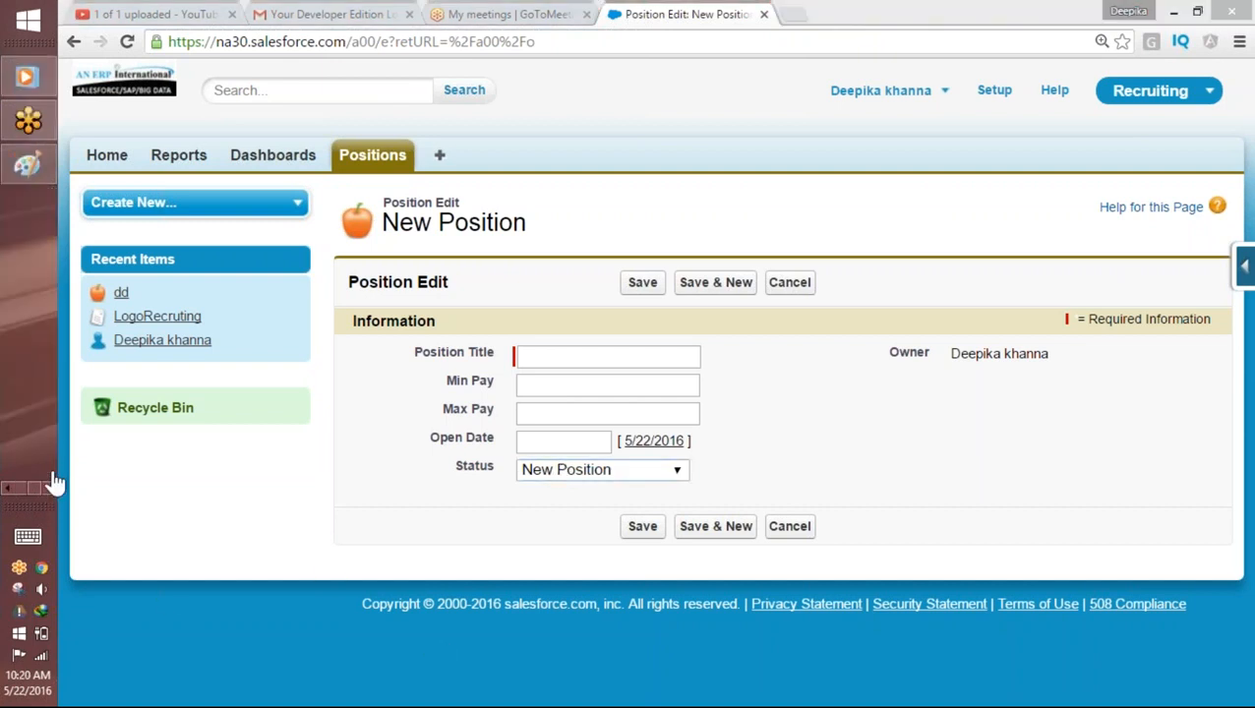
pyautogui.click(24, 169)
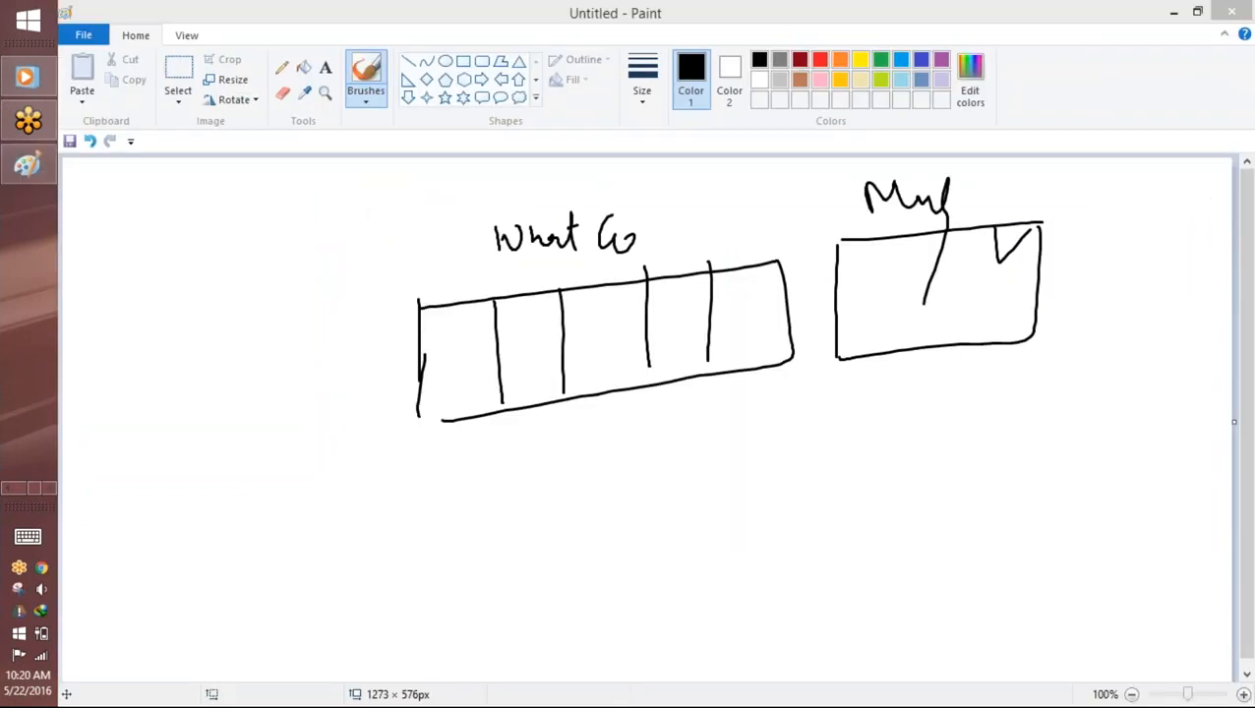
pyautogui.click(83, 35)
pyautogui.click(110, 65)
pyautogui.click(705, 362)
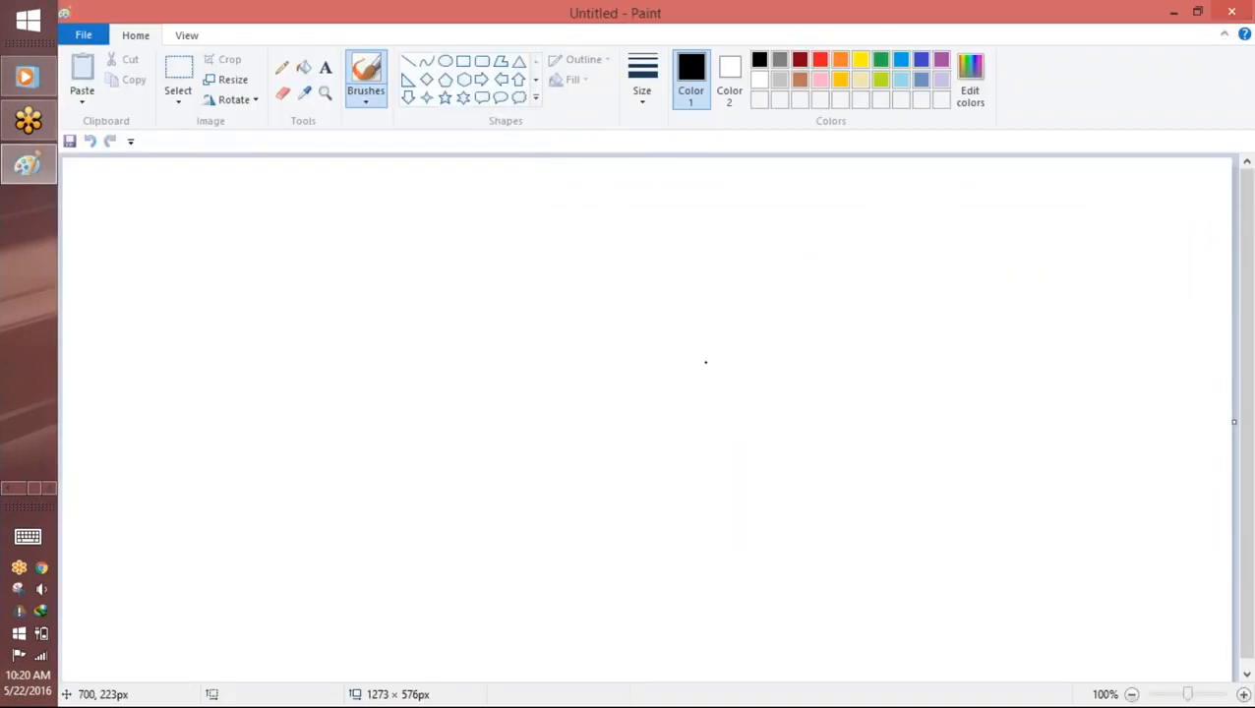
# Step: Handwrite "Country" with an arrow to a column of country initials including I, US and UK, and circle the I
pyautogui.moveTo(547, 206)
pyautogui.mouseDown()
pyautogui.moveTo(558, 238)
pyautogui.moveTo(597, 236)
pyautogui.moveTo(628, 192)
pyautogui.moveTo(667, 280)
pyautogui.mouseUp()
pyautogui.moveTo(519, 257); pyautogui.dragTo(528, 257)
pyautogui.moveTo(709, 227); pyautogui.dragTo(766, 225)
pyautogui.moveTo(750, 215); pyautogui.dragTo(754, 230)
pyautogui.moveTo(862, 182); pyautogui.dragTo(886, 182)
pyautogui.moveTo(881, 183)
pyautogui.mouseDown()
pyautogui.moveTo(883, 207)
pyautogui.moveTo(903, 205)
pyautogui.mouseUp()
pyautogui.moveTo(862, 228); pyautogui.dragTo(874, 228)
pyautogui.moveTo(890, 222)
pyautogui.mouseDown()
pyautogui.moveTo(888, 262)
pyautogui.moveTo(908, 282)
pyautogui.mouseUp()
pyautogui.moveTo(918, 255); pyautogui.dragTo(918, 283)
pyautogui.moveTo(868, 331)
pyautogui.mouseDown()
pyautogui.moveTo(893, 333)
pyautogui.moveTo(886, 319)
pyautogui.mouseUp()
pyautogui.moveTo(909, 307)
pyautogui.mouseDown()
pyautogui.moveTo(916, 327)
pyautogui.moveTo(888, 380)
pyautogui.mouseUp()
pyautogui.moveTo(907, 161)
pyautogui.mouseDown()
pyautogui.moveTo(882, 208)
pyautogui.moveTo(915, 162)
pyautogui.mouseUp()
# Step: Write "State" below "Country", circle US, and draw arrows from I and US down to two rough boxes beside it
pyautogui.moveTo(540, 427); pyautogui.dragTo(520, 490)
pyautogui.moveTo(554, 431)
pyautogui.mouseDown()
pyautogui.moveTo(566, 475)
pyautogui.moveTo(614, 476)
pyautogui.mouseUp()
pyautogui.moveTo(639, 461); pyautogui.dragTo(654, 461)
pyautogui.moveTo(862, 210); pyautogui.dragTo(721, 471)
pyautogui.moveTo(763, 464); pyautogui.dragTo(829, 468)
pyautogui.moveTo(834, 427)
pyautogui.mouseDown()
pyautogui.moveTo(872, 423)
pyautogui.moveTo(897, 468)
pyautogui.moveTo(854, 469)
pyautogui.mouseUp()
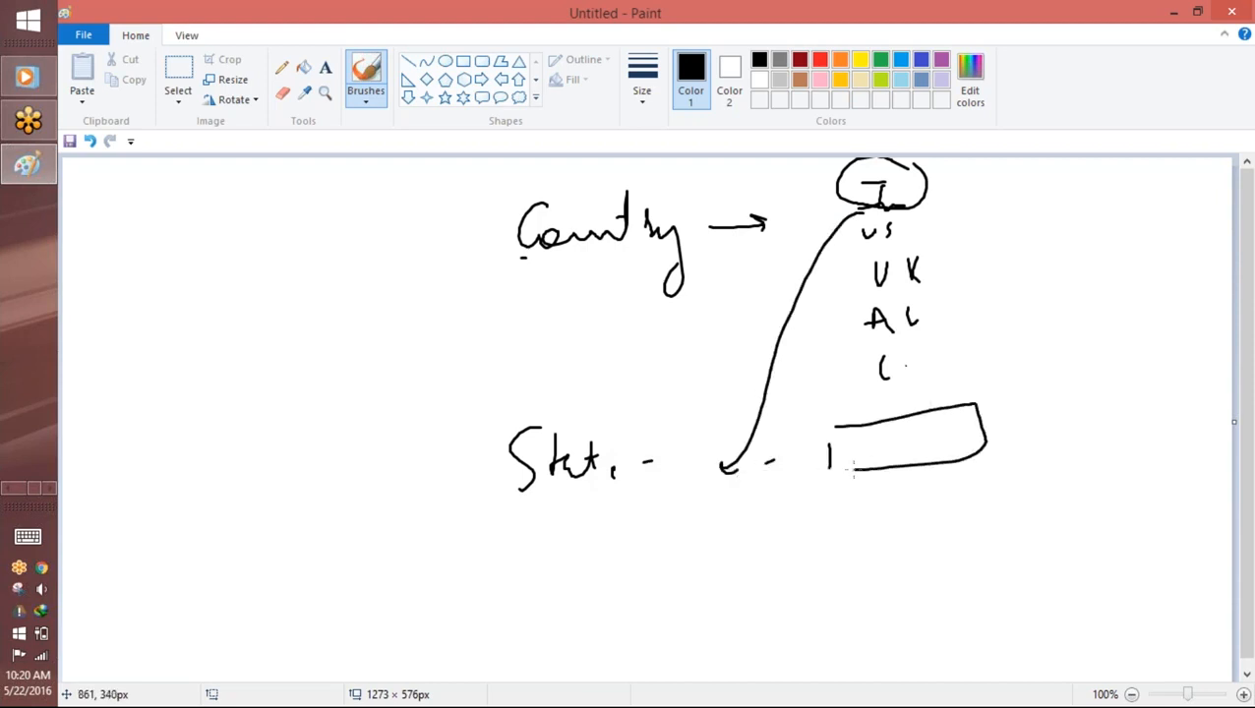
pyautogui.moveTo(854, 229)
pyautogui.mouseDown()
pyautogui.moveTo(868, 218)
pyautogui.moveTo(803, 420)
pyautogui.moveTo(844, 492)
pyautogui.moveTo(836, 506)
pyautogui.mouseUp()
pyautogui.moveTo(860, 502); pyautogui.dragTo(978, 487)
pyautogui.moveTo(867, 502)
pyautogui.mouseDown()
pyautogui.moveTo(980, 531)
pyautogui.moveTo(976, 488)
pyautogui.mouseUp()
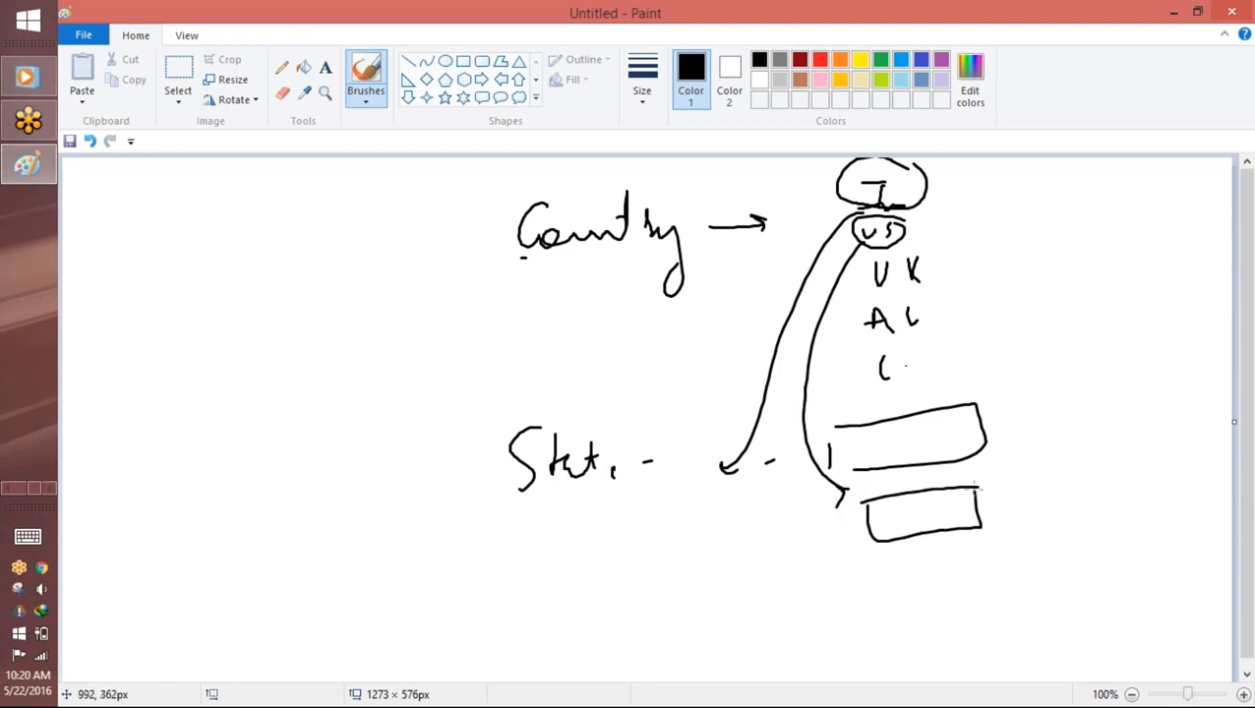
# Step: Write "Depend" beside the diagram and a circled "Dep" next to the two boxes
pyautogui.moveTo(173, 379); pyautogui.dragTo(187, 434)
pyautogui.moveTo(170, 381)
pyautogui.mouseDown()
pyautogui.moveTo(186, 438)
pyautogui.moveTo(225, 403)
pyautogui.mouseUp()
pyautogui.moveTo(231, 382)
pyautogui.mouseDown()
pyautogui.moveTo(250, 426)
pyautogui.moveTo(237, 404)
pyautogui.moveTo(303, 371)
pyautogui.moveTo(315, 380)
pyautogui.mouseUp()
pyautogui.scroll(-1, 254, 382)
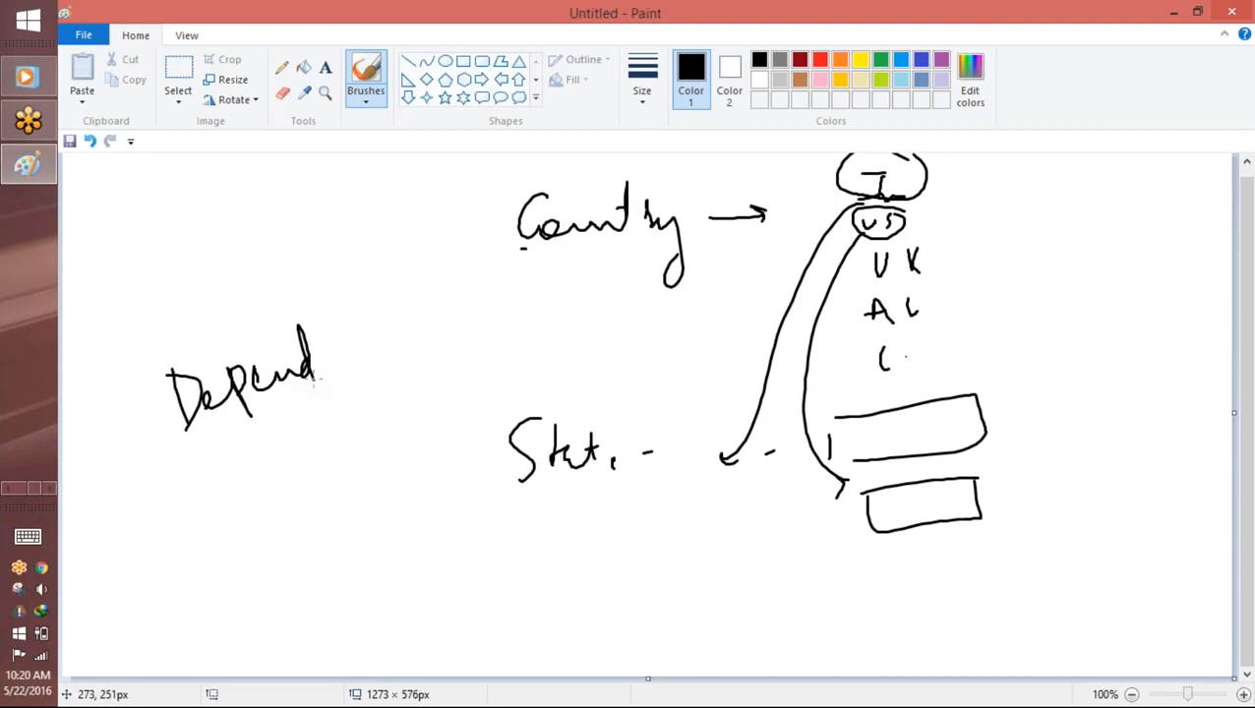
pyautogui.moveTo(1025, 425); pyautogui.dragTo(1036, 446)
pyautogui.moveTo(1020, 417)
pyautogui.mouseDown()
pyautogui.moveTo(1059, 414)
pyautogui.moveTo(1033, 456)
pyautogui.mouseUp()
pyautogui.moveTo(1067, 441); pyautogui.dragTo(1090, 438)
pyautogui.moveTo(1092, 431)
pyautogui.mouseDown()
pyautogui.moveTo(1096, 419)
pyautogui.moveTo(1099, 428)
pyautogui.mouseUp()
pyautogui.moveTo(1068, 366)
pyautogui.mouseDown()
pyautogui.moveTo(1028, 462)
pyautogui.moveTo(1068, 364)
pyautogui.moveTo(1137, 418)
pyautogui.moveTo(1051, 369)
pyautogui.mouseUp()
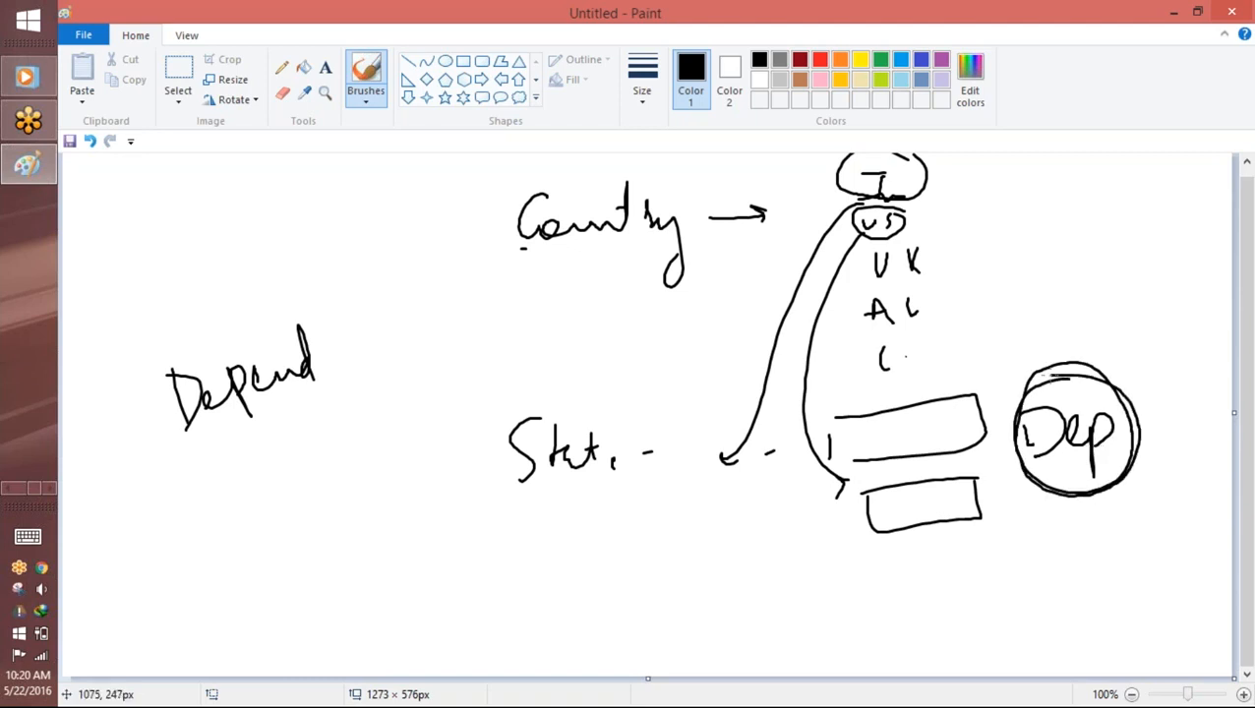
# Step: Underline "Country", label its row "Controlling field" with an arrow, and draw a short line before the word
pyautogui.moveTo(567, 257); pyautogui.dragTo(660, 253)
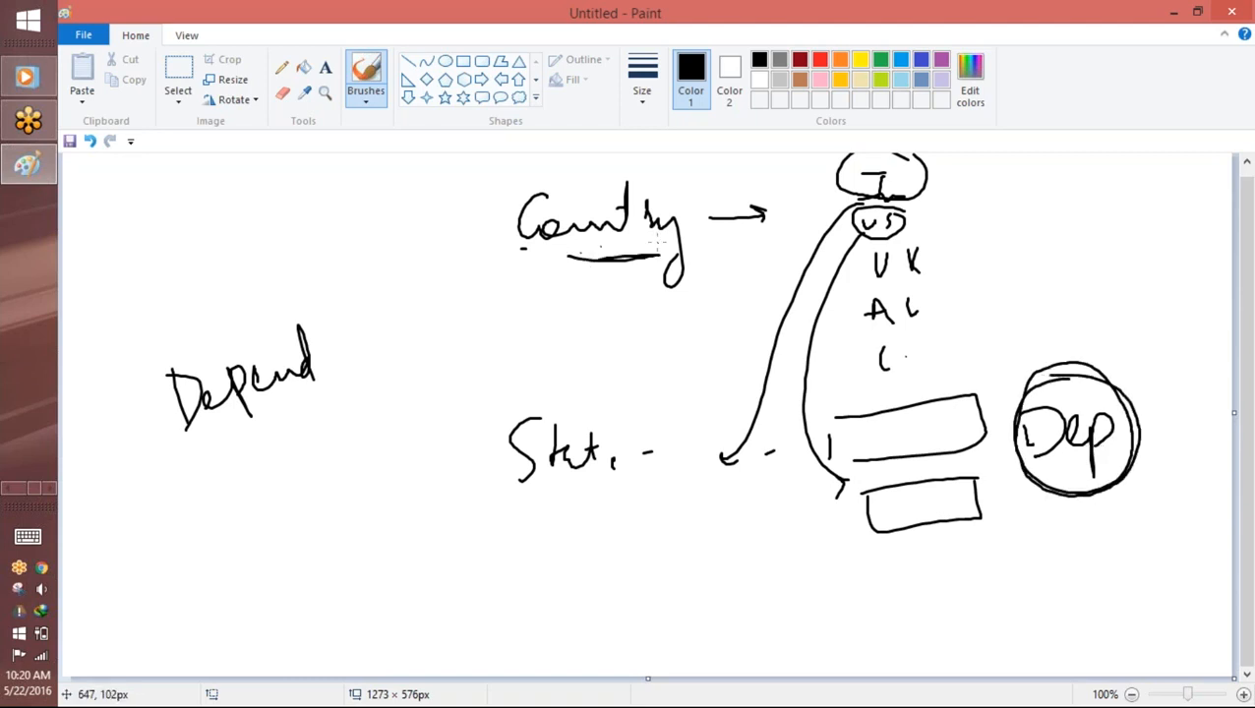
pyautogui.moveTo(951, 212)
pyautogui.mouseDown()
pyautogui.moveTo(1024, 216)
pyautogui.moveTo(1068, 197)
pyautogui.moveTo(1089, 211)
pyautogui.moveTo(1139, 191)
pyautogui.moveTo(1210, 246)
pyautogui.mouseUp()
pyautogui.moveTo(1094, 265)
pyautogui.mouseDown()
pyautogui.moveTo(1079, 354)
pyautogui.moveTo(1114, 314)
pyautogui.moveTo(1153, 312)
pyautogui.mouseUp()
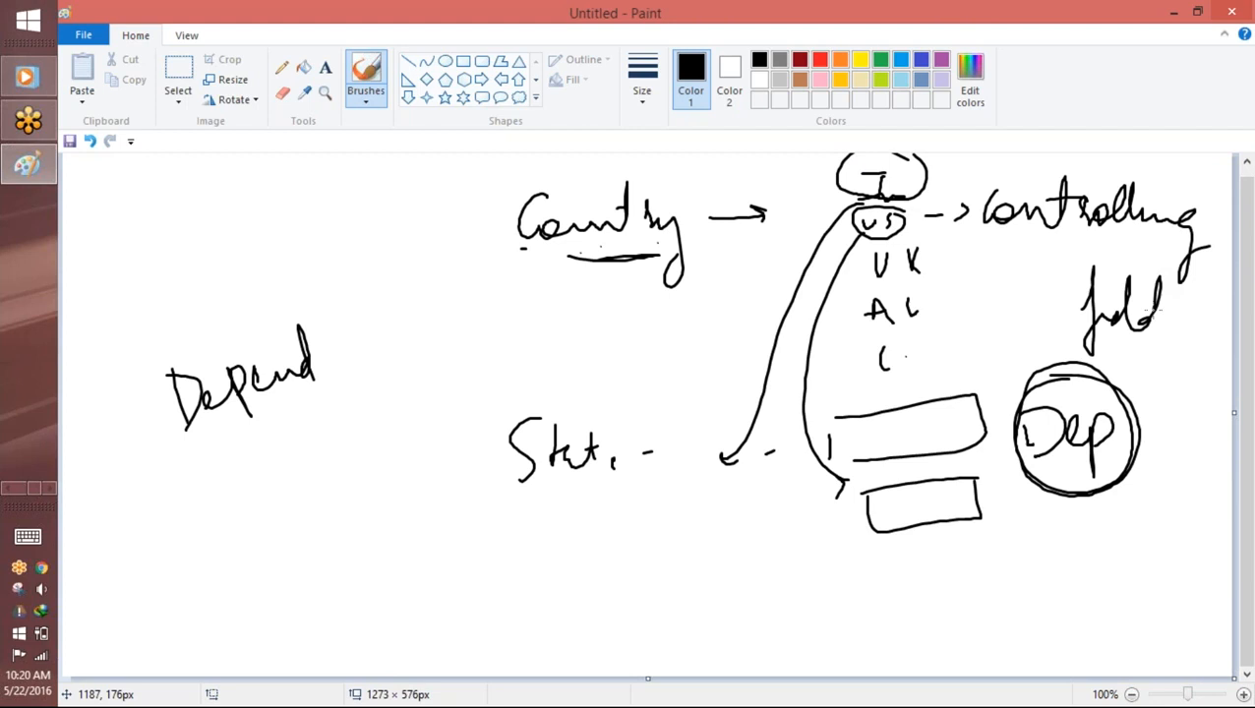
pyautogui.moveTo(405, 228); pyautogui.dragTo(476, 227)
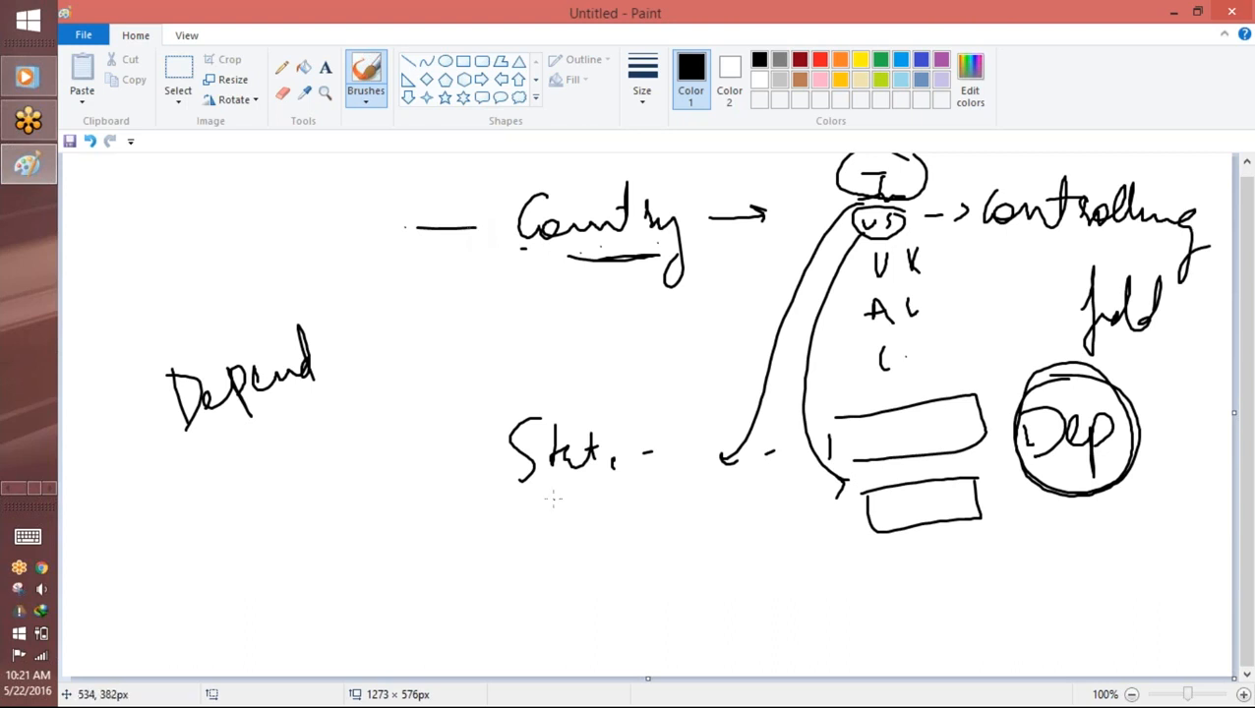
# Step: Box "Country" with an arrow to "Con", and circle "State" with an arrow to "Depend"
pyautogui.click(594, 279)
pyautogui.moveTo(674, 187)
pyautogui.mouseDown()
pyautogui.moveTo(497, 239)
pyautogui.moveTo(674, 217)
pyautogui.mouseUp()
pyautogui.moveTo(536, 317)
pyautogui.mouseDown()
pyautogui.moveTo(474, 387)
pyautogui.moveTo(538, 374)
pyautogui.moveTo(636, 421)
pyautogui.mouseUp()
pyautogui.moveTo(512, 498); pyautogui.dragTo(459, 544)
pyautogui.moveTo(425, 569)
pyautogui.mouseDown()
pyautogui.moveTo(437, 587)
pyautogui.moveTo(569, 513)
pyautogui.moveTo(575, 530)
pyautogui.mouseUp()
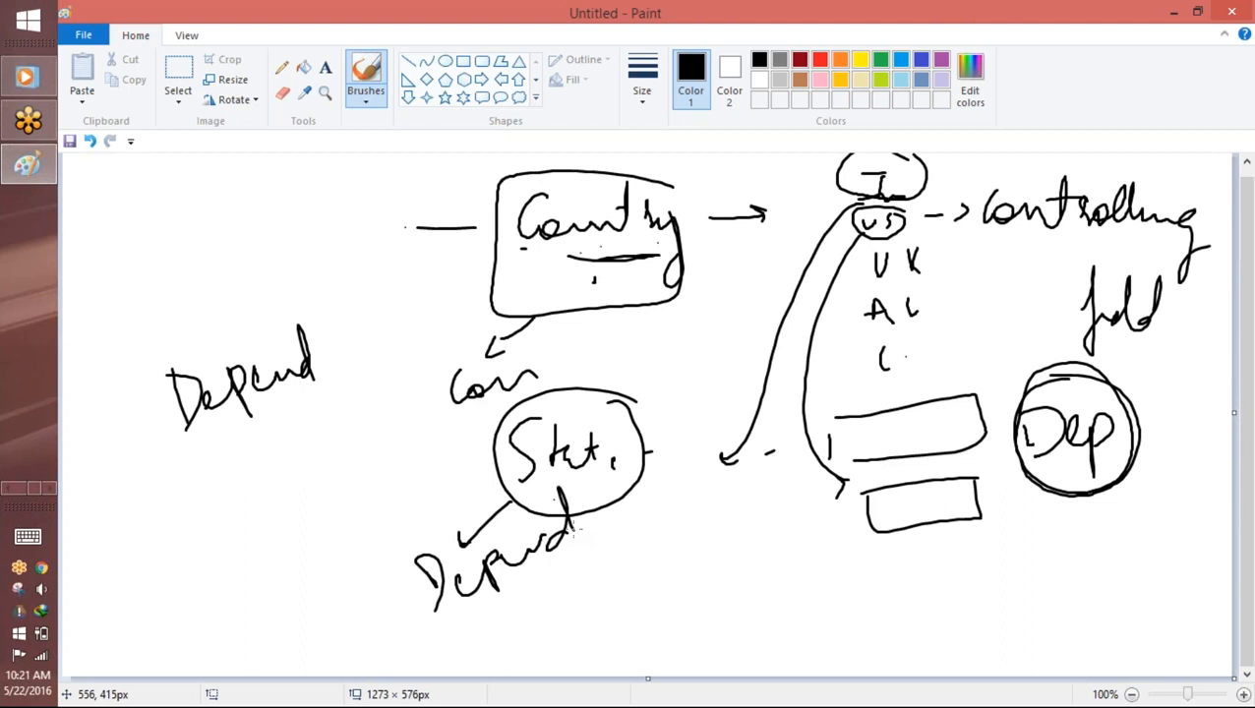
# Step: Write "Field" above the "Depend" note beside the country and state diagram
pyautogui.moveTo(149, 232)
pyautogui.mouseDown()
pyautogui.moveTo(148, 299)
pyautogui.moveTo(160, 276)
pyautogui.mouseUp()
pyautogui.moveTo(185, 264)
pyautogui.mouseDown()
pyautogui.moveTo(190, 280)
pyautogui.moveTo(248, 264)
pyautogui.mouseUp()
pyautogui.moveTo(234, 218); pyautogui.dragTo(260, 262)
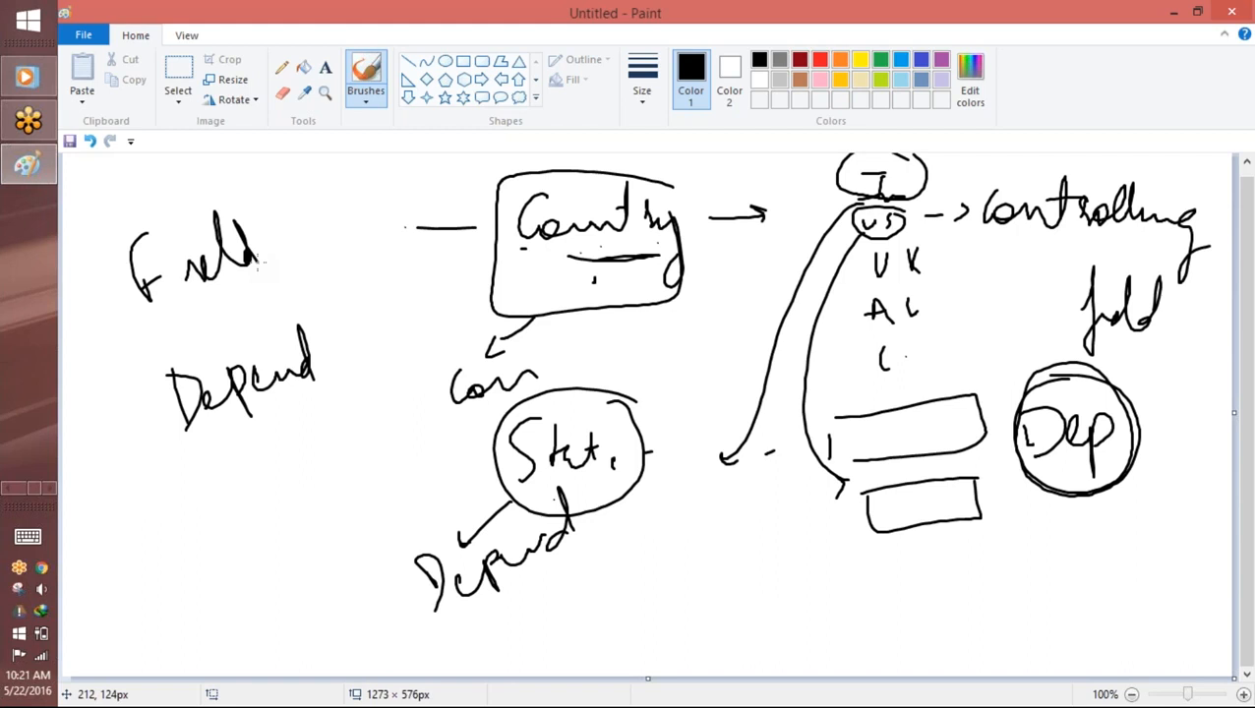
# Step: Start another blank canvas without saving the sketch and handwrite the underlined heading "Functional Area"
pyautogui.click(84, 35)
pyautogui.click(109, 61)
pyautogui.click(703, 366)
pyautogui.moveTo(515, 204)
pyautogui.mouseDown()
pyautogui.moveTo(527, 270)
pyautogui.moveTo(560, 193)
pyautogui.moveTo(598, 236)
pyautogui.moveTo(635, 254)
pyautogui.moveTo(724, 232)
pyautogui.moveTo(801, 250)
pyautogui.mouseUp()
pyautogui.moveTo(631, 221); pyautogui.dragTo(687, 213)
pyautogui.moveTo(837, 258); pyautogui.dragTo(876, 258)
pyautogui.moveTo(820, 218); pyautogui.dragTo(897, 226)
pyautogui.moveTo(902, 236)
pyautogui.mouseDown()
pyautogui.moveTo(940, 232)
pyautogui.moveTo(947, 252)
pyautogui.mouseUp()
pyautogui.moveTo(519, 286); pyautogui.dragTo(988, 263)
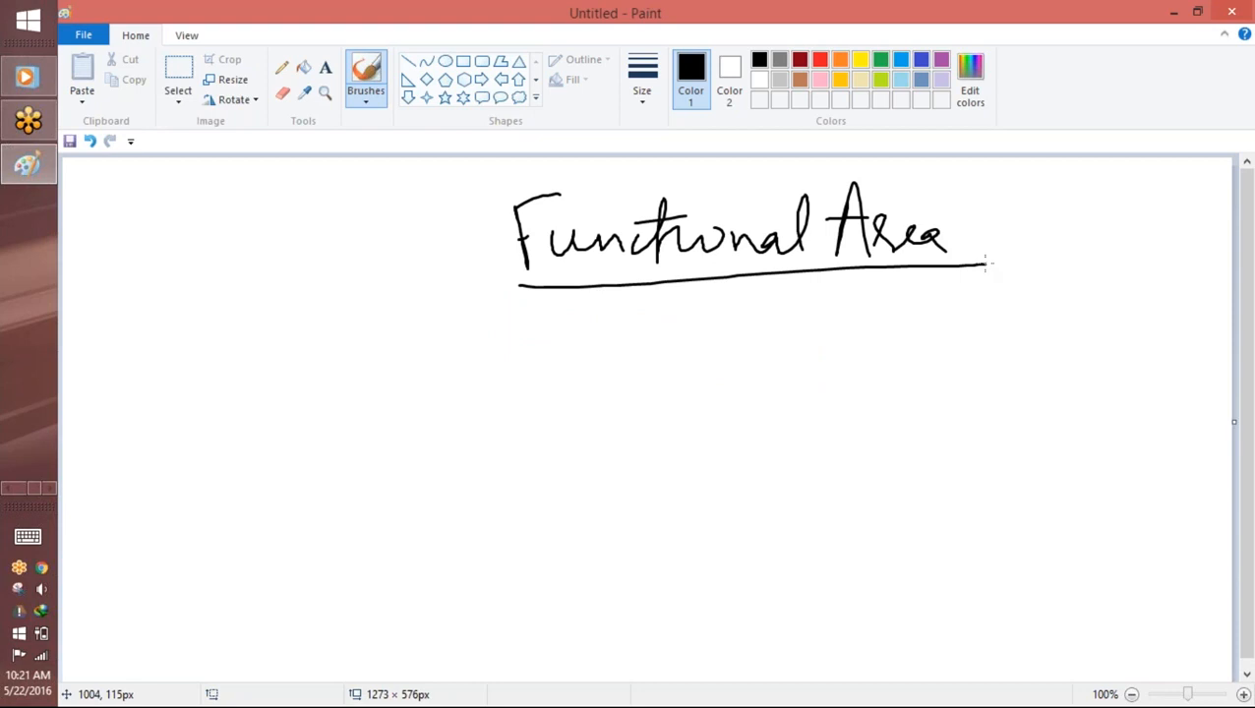
# Step: Draw branch arrows below the "Functional Area" heading to the handwritten entries "HR" and "IT"
pyautogui.moveTo(635, 290); pyautogui.dragTo(694, 347)
pyautogui.moveTo(698, 323); pyautogui.dragTo(693, 366)
pyautogui.moveTo(753, 330)
pyautogui.mouseDown()
pyautogui.moveTo(755, 372)
pyautogui.moveTo(786, 346)
pyautogui.mouseUp()
pyautogui.moveTo(784, 330); pyautogui.dragTo(785, 370)
pyautogui.moveTo(804, 329); pyautogui.dragTo(805, 368)
pyautogui.moveTo(804, 331); pyautogui.dragTo(841, 368)
pyautogui.moveTo(644, 356); pyautogui.dragTo(692, 415)
pyautogui.moveTo(722, 403); pyautogui.dragTo(762, 397)
pyautogui.moveTo(740, 399); pyautogui.dragTo(740, 441)
pyautogui.moveTo(720, 443); pyautogui.dragTo(746, 439)
pyautogui.moveTo(770, 404)
pyautogui.mouseDown()
pyautogui.moveTo(787, 401)
pyautogui.moveTo(785, 423)
pyautogui.mouseUp()
# Step: Continue the branches downward with arrows to the handwritten entries "MIS", "RD" and "WO"
pyautogui.moveTo(646, 421)
pyautogui.mouseDown()
pyautogui.moveTo(694, 513)
pyautogui.moveTo(744, 515)
pyautogui.moveTo(778, 478)
pyautogui.moveTo(779, 514)
pyautogui.mouseUp()
pyautogui.moveTo(802, 474); pyautogui.dragTo(801, 514)
pyautogui.moveTo(836, 479); pyautogui.dragTo(815, 511)
pyautogui.moveTo(647, 504)
pyautogui.mouseDown()
pyautogui.moveTo(709, 569)
pyautogui.moveTo(719, 557)
pyautogui.moveTo(707, 570)
pyautogui.moveTo(771, 542)
pyautogui.moveTo(793, 588)
pyautogui.moveTo(812, 552)
pyautogui.mouseUp()
pyautogui.moveTo(665, 596); pyautogui.dragTo(716, 642)
pyautogui.moveTo(702, 632)
pyautogui.mouseDown()
pyautogui.moveTo(723, 638)
pyautogui.moveTo(719, 650)
pyautogui.mouseUp()
pyautogui.moveTo(746, 626)
pyautogui.mouseDown()
pyautogui.moveTo(773, 639)
pyautogui.moveTo(787, 602)
pyautogui.moveTo(814, 630)
pyautogui.mouseUp()
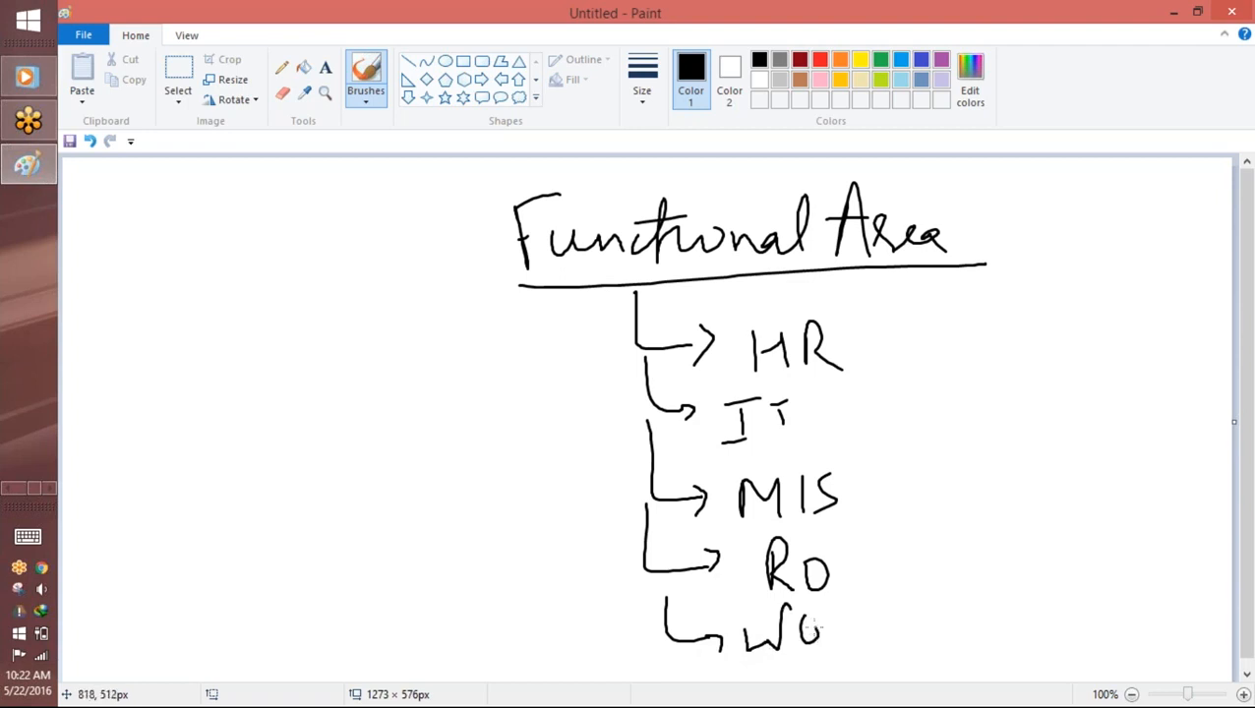
# Step: Circle the last branch entry and "HR", and draw four lines fanning out from "HR"
pyautogui.moveTo(813, 628); pyautogui.dragTo(816, 632)
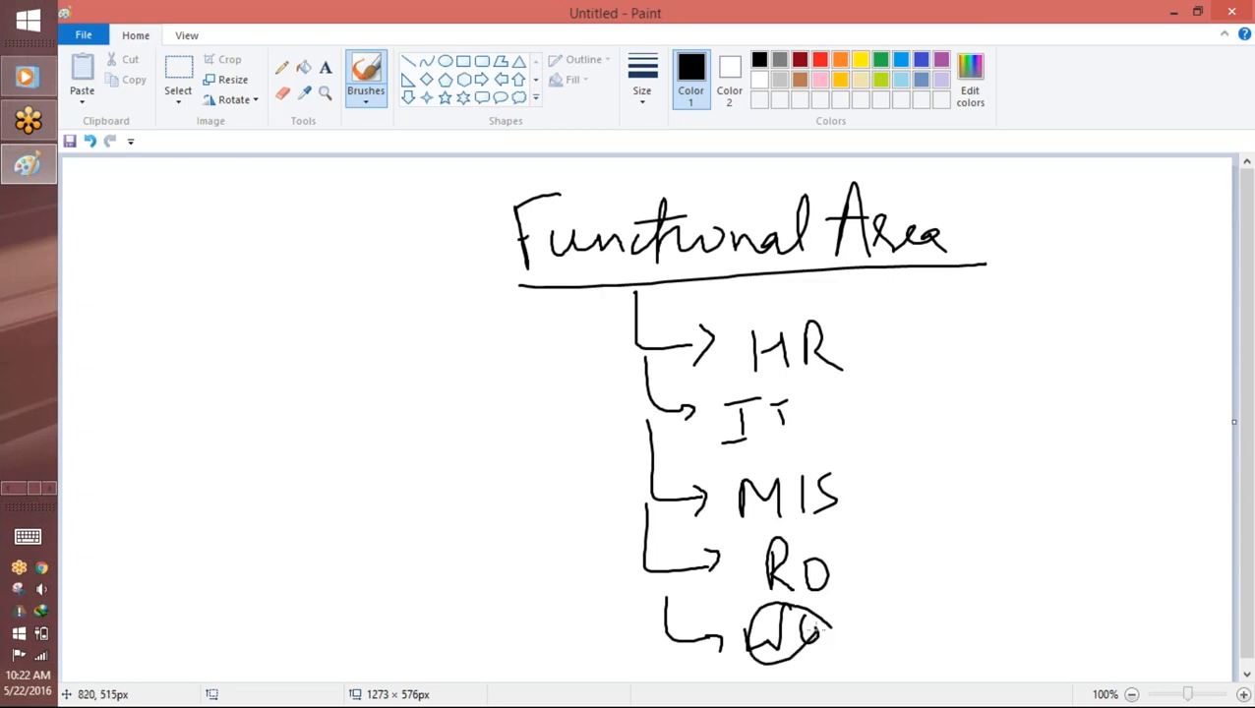
pyautogui.moveTo(781, 289)
pyautogui.mouseDown()
pyautogui.moveTo(745, 386)
pyautogui.moveTo(780, 290)
pyautogui.mouseUp()
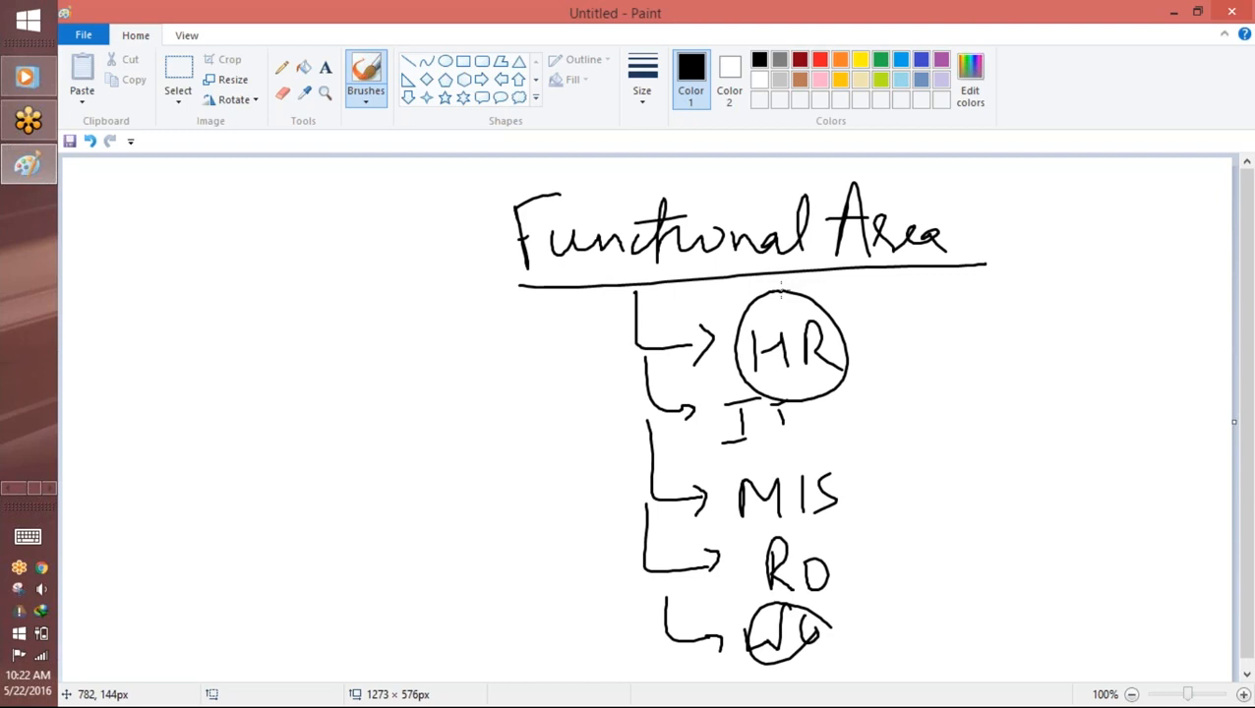
pyautogui.moveTo(848, 307)
pyautogui.mouseDown()
pyautogui.moveTo(945, 287)
pyautogui.moveTo(940, 355)
pyautogui.mouseUp()
pyautogui.moveTo(842, 329); pyautogui.dragTo(919, 377)
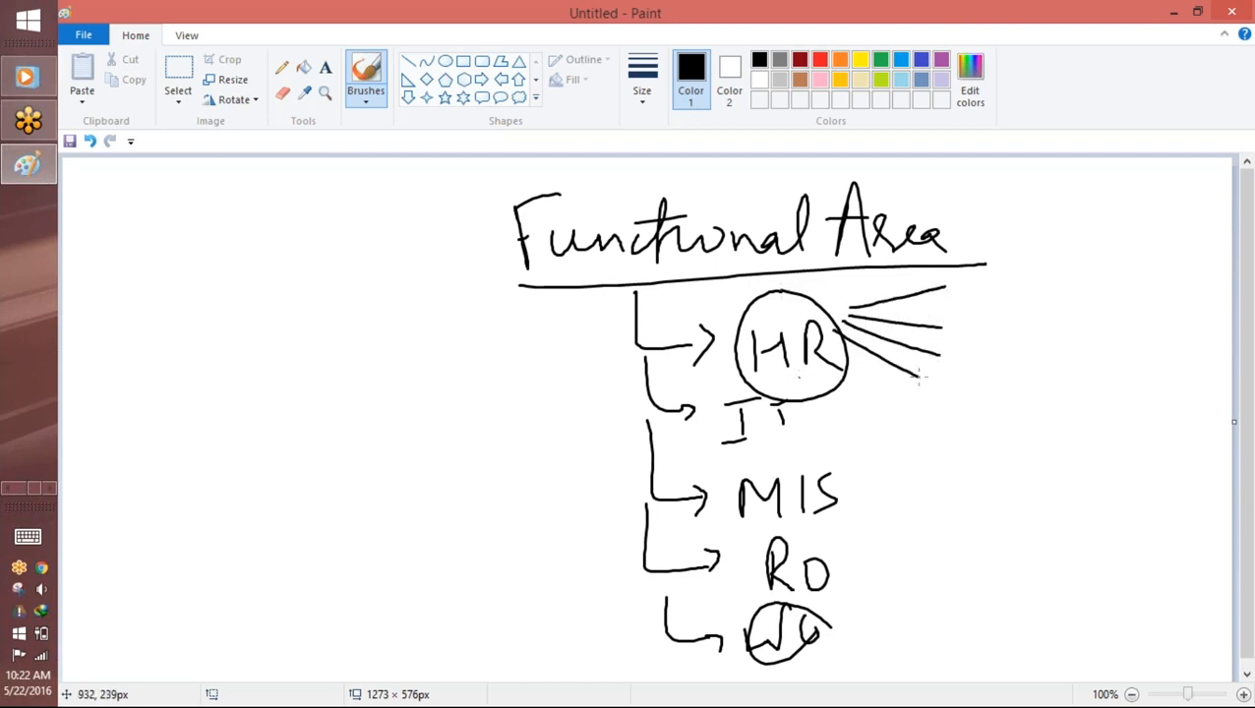
# Step: Handwrite the entries "HR01", "HR02", "HR03" and "HR04" at the ends of the four lines fanning out from "HR"
pyautogui.moveTo(966, 271)
pyautogui.mouseDown()
pyautogui.moveTo(964, 302)
pyautogui.moveTo(1014, 277)
pyautogui.moveTo(1016, 293)
pyautogui.mouseUp()
pyautogui.moveTo(1033, 283); pyautogui.dragTo(1035, 285)
pyautogui.moveTo(1051, 266); pyautogui.dragTo(1055, 291)
pyautogui.moveTo(978, 315); pyautogui.dragTo(977, 343)
pyautogui.moveTo(982, 329); pyautogui.dragTo(1028, 340)
pyautogui.moveTo(1031, 319); pyautogui.dragTo(1063, 329)
pyautogui.moveTo(1049, 321); pyautogui.dragTo(1077, 340)
pyautogui.moveTo(969, 346)
pyautogui.mouseDown()
pyautogui.moveTo(970, 368)
pyautogui.moveTo(999, 350)
pyautogui.mouseUp()
pyautogui.moveTo(1006, 344)
pyautogui.mouseDown()
pyautogui.moveTo(1009, 366)
pyautogui.moveTo(1027, 360)
pyautogui.mouseUp()
pyautogui.moveTo(1025, 353); pyautogui.dragTo(1045, 366)
pyautogui.moveTo(1041, 346); pyautogui.dragTo(1035, 384)
pyautogui.moveTo(935, 403)
pyautogui.mouseDown()
pyautogui.moveTo(961, 389)
pyautogui.moveTo(971, 409)
pyautogui.mouseUp()
pyautogui.moveTo(968, 382)
pyautogui.mouseDown()
pyautogui.moveTo(980, 407)
pyautogui.moveTo(994, 404)
pyautogui.mouseUp()
pyautogui.moveTo(996, 391)
pyautogui.mouseDown()
pyautogui.moveTo(1009, 410)
pyautogui.moveTo(996, 384)
pyautogui.mouseUp()
pyautogui.moveTo(1027, 380); pyautogui.dragTo(1044, 420)
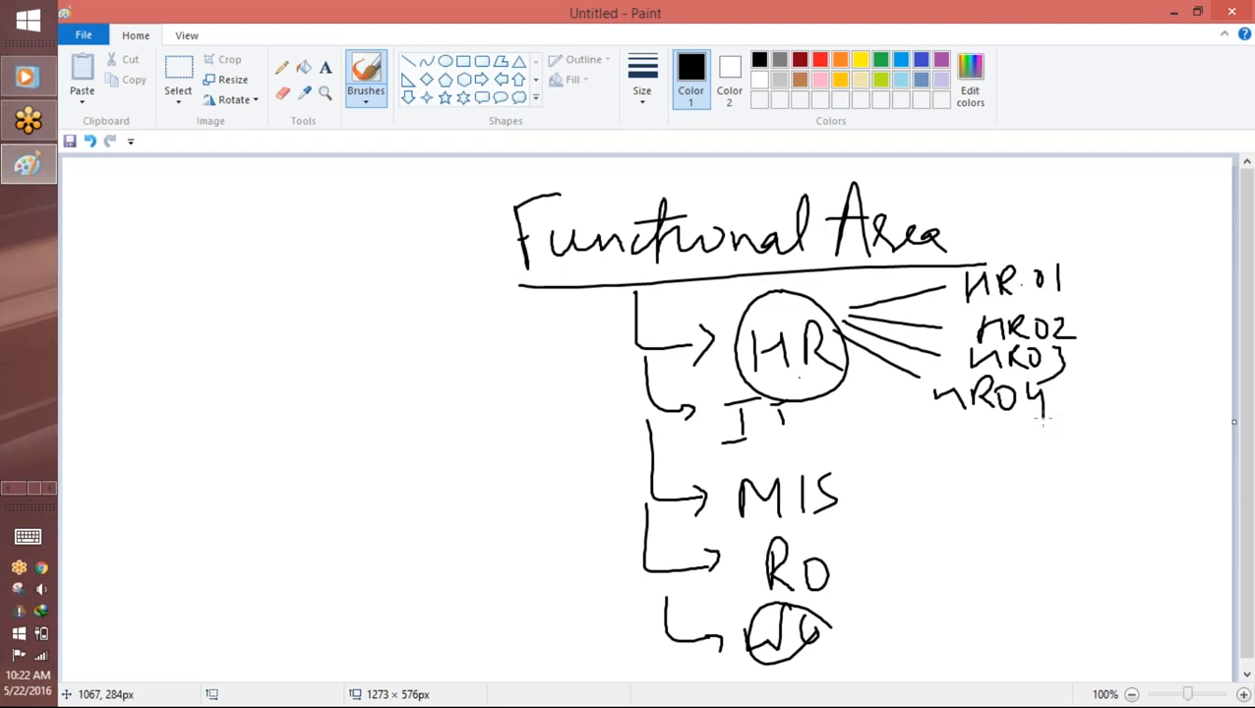
# Step: Mark "HR01" with a dot and put tick marks beside "HR02", "HR03" and "HR04"
pyautogui.click(1071, 399)
pyautogui.click(1085, 284)
pyautogui.moveTo(1090, 323); pyautogui.dragTo(1106, 317)
pyautogui.moveTo(1085, 358); pyautogui.dragTo(1101, 385)
# Step: Circle "IT" and draw three branch lines from it to a handwritten "IT-102" and two shorthand entries below
pyautogui.moveTo(807, 387)
pyautogui.mouseDown()
pyautogui.moveTo(756, 386)
pyautogui.moveTo(814, 439)
pyautogui.moveTo(778, 392)
pyautogui.moveTo(926, 429)
pyautogui.mouseUp()
pyautogui.moveTo(915, 412)
pyautogui.mouseDown()
pyautogui.moveTo(938, 412)
pyautogui.moveTo(943, 433)
pyautogui.mouseUp()
pyautogui.moveTo(952, 415)
pyautogui.mouseDown()
pyautogui.moveTo(982, 413)
pyautogui.moveTo(975, 438)
pyautogui.mouseUp()
pyautogui.moveTo(988, 426); pyautogui.dragTo(1014, 435)
pyautogui.moveTo(1030, 421); pyautogui.dragTo(1064, 433)
pyautogui.moveTo(817, 430); pyautogui.dragTo(929, 446)
pyautogui.moveTo(944, 448); pyautogui.dragTo(954, 476)
pyautogui.moveTo(991, 457); pyautogui.dragTo(1000, 457)
pyautogui.moveTo(816, 437); pyautogui.dragTo(1012, 502)
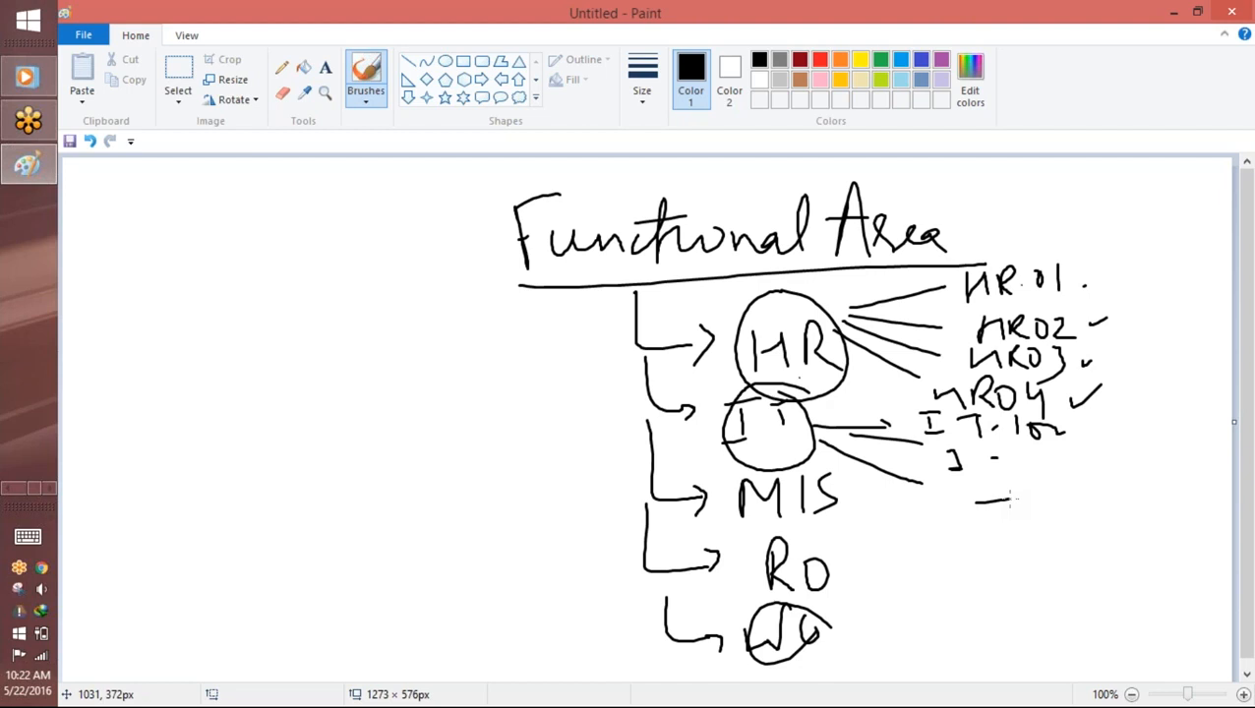
# Step: Handwrite "Cont" to the left of the branches, and a circled "Job" with a short arrow down to "Dep" beside the heading
pyautogui.moveTo(285, 340)
pyautogui.mouseDown()
pyautogui.moveTo(267, 386)
pyautogui.moveTo(356, 348)
pyautogui.moveTo(348, 334)
pyautogui.mouseUp()
pyautogui.moveTo(1045, 189)
pyautogui.mouseDown()
pyautogui.moveTo(1063, 206)
pyautogui.moveTo(1137, 211)
pyautogui.mouseUp()
pyautogui.moveTo(1115, 170)
pyautogui.mouseDown()
pyautogui.moveTo(1045, 234)
pyautogui.moveTo(1132, 175)
pyautogui.mouseUp()
pyautogui.moveTo(1127, 235)
pyautogui.mouseDown()
pyautogui.moveTo(1128, 291)
pyautogui.moveTo(1173, 270)
pyautogui.mouseUp()
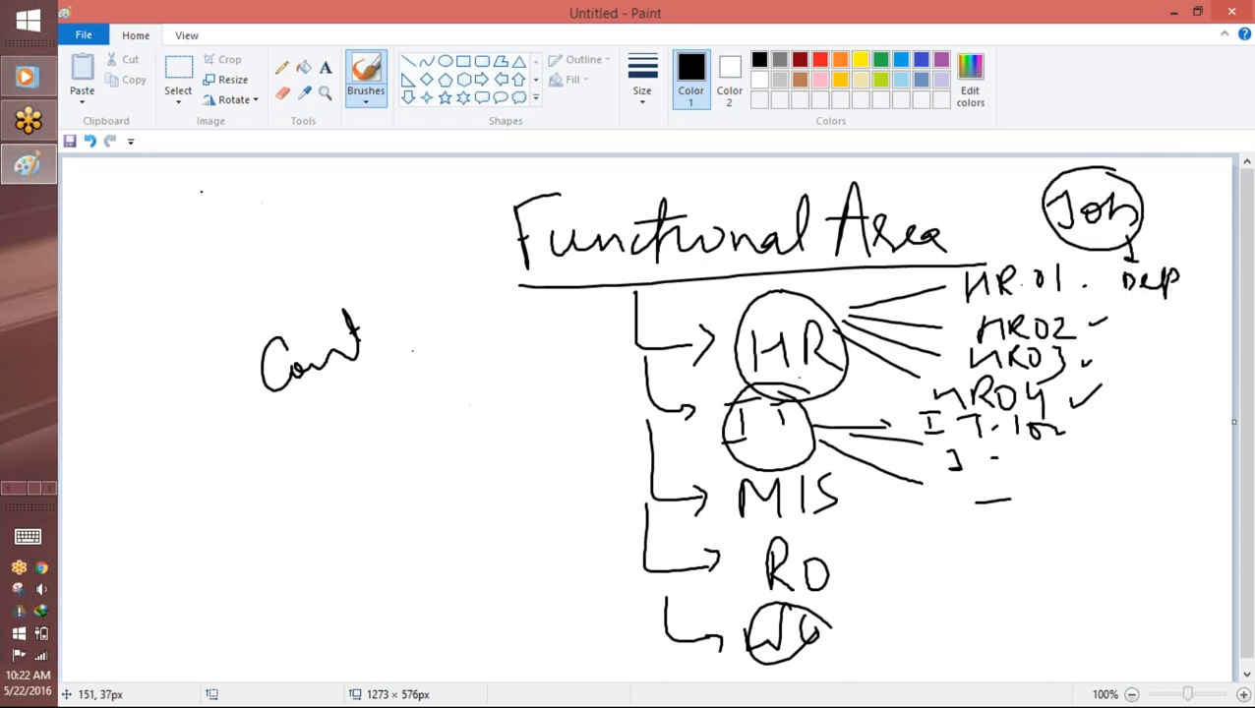
# Step: Switch to Chrome and open the Position custom object's definition from Salesforce Setup
pyautogui.moveTo(46, 164)
pyautogui.click(16, 490)
pyautogui.click(28, 385)
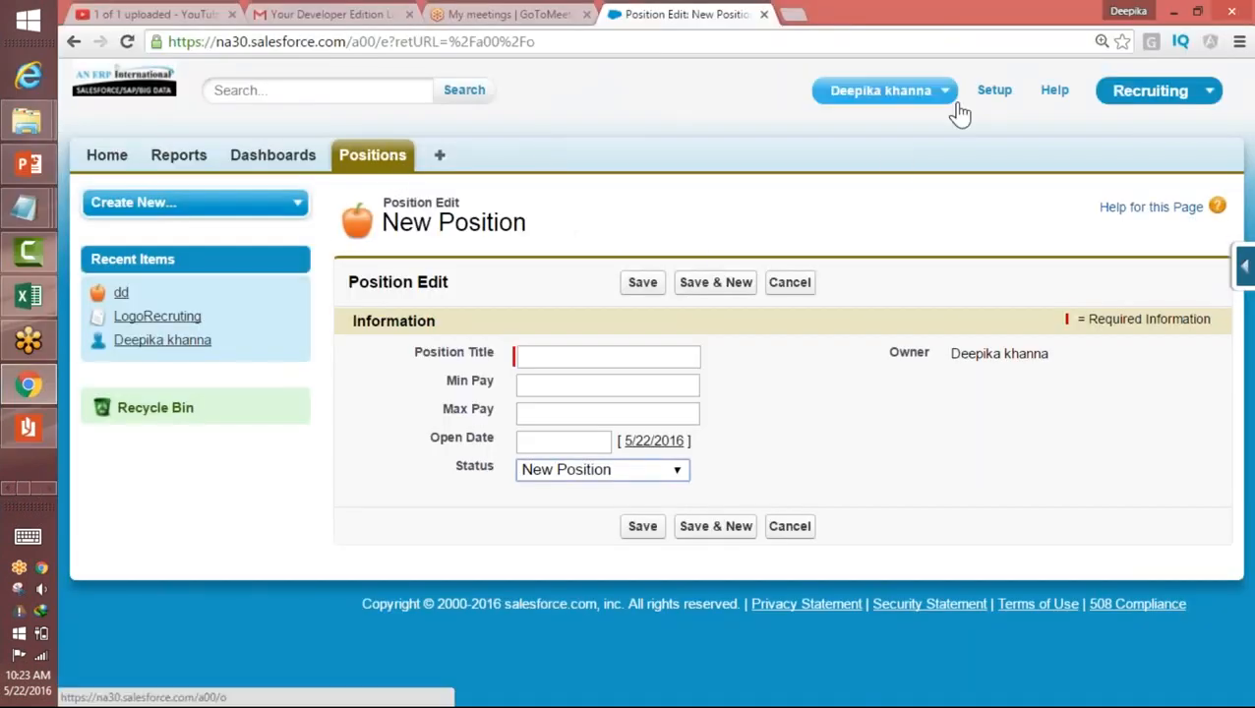
pyautogui.click(994, 90)
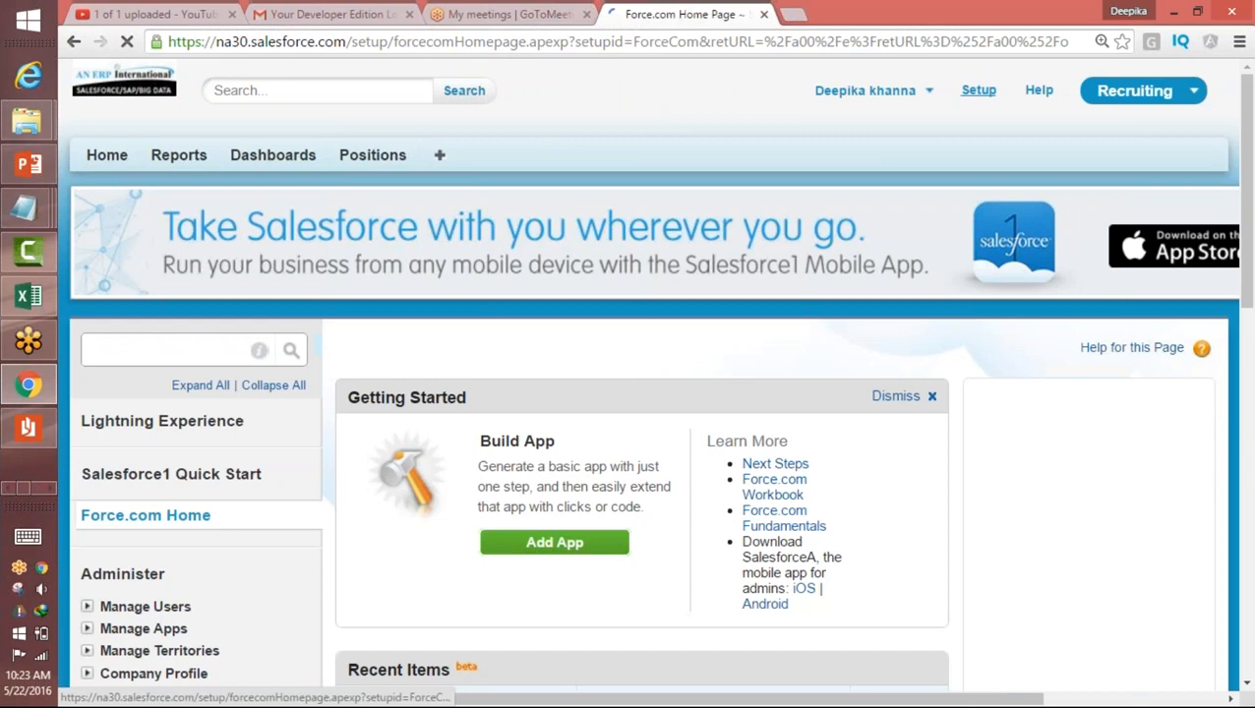
pyautogui.write('objec')
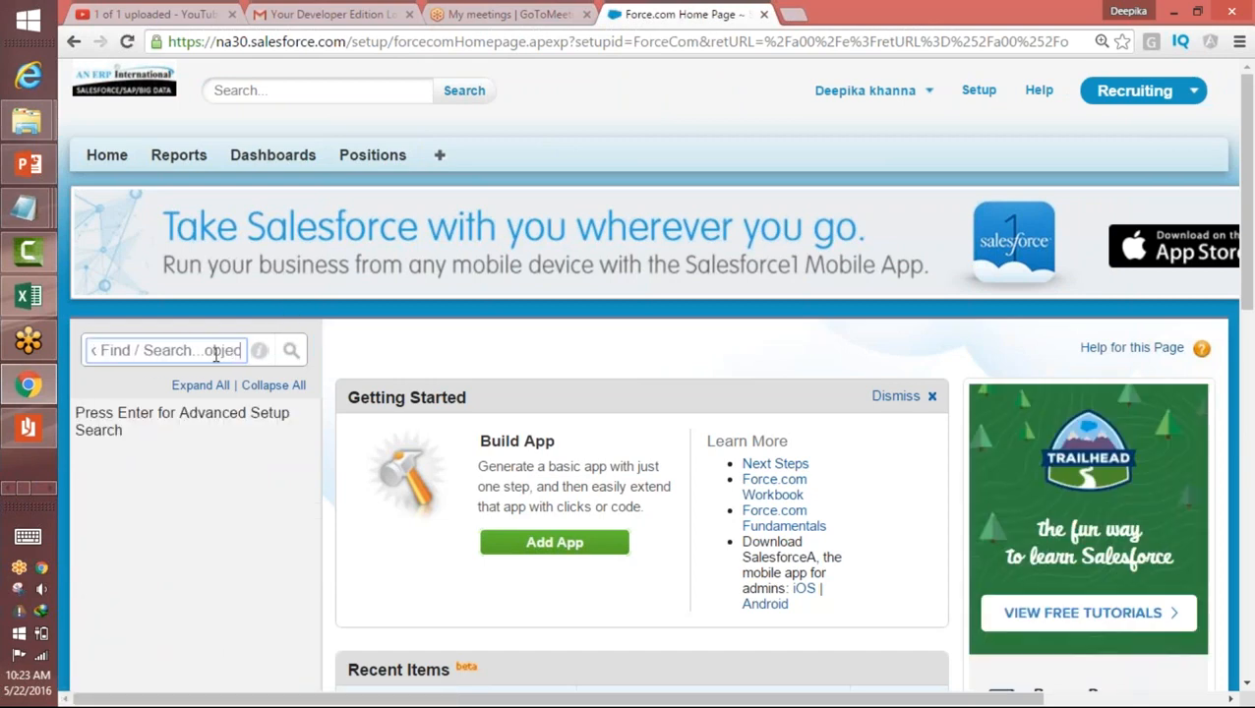
pyautogui.moveTo(203, 350); pyautogui.dragTo(92, 350)
pyautogui.press('BackSpace')
pyautogui.click(152, 582)
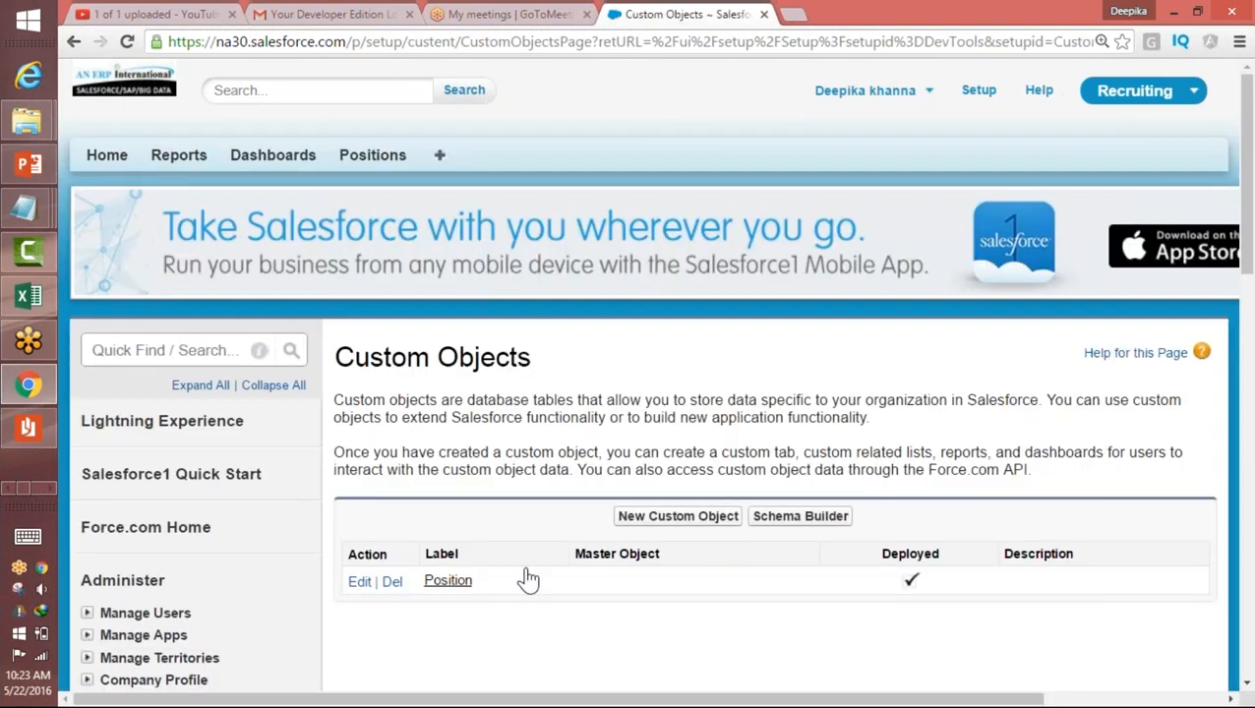
pyautogui.click(454, 586)
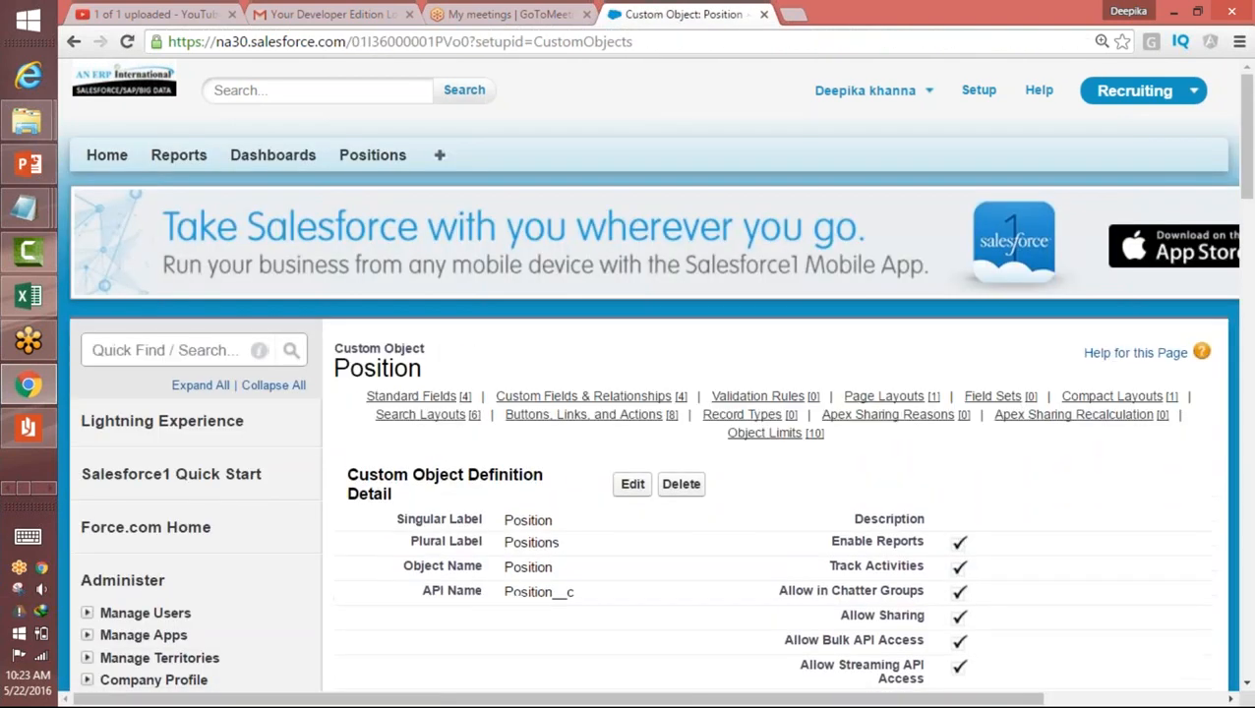
# Step: Start a new custom field on the Position object with the Picklist data type and continue to its details
pyautogui.moveTo(1245, 137); pyautogui.dragTo(1232, 286)
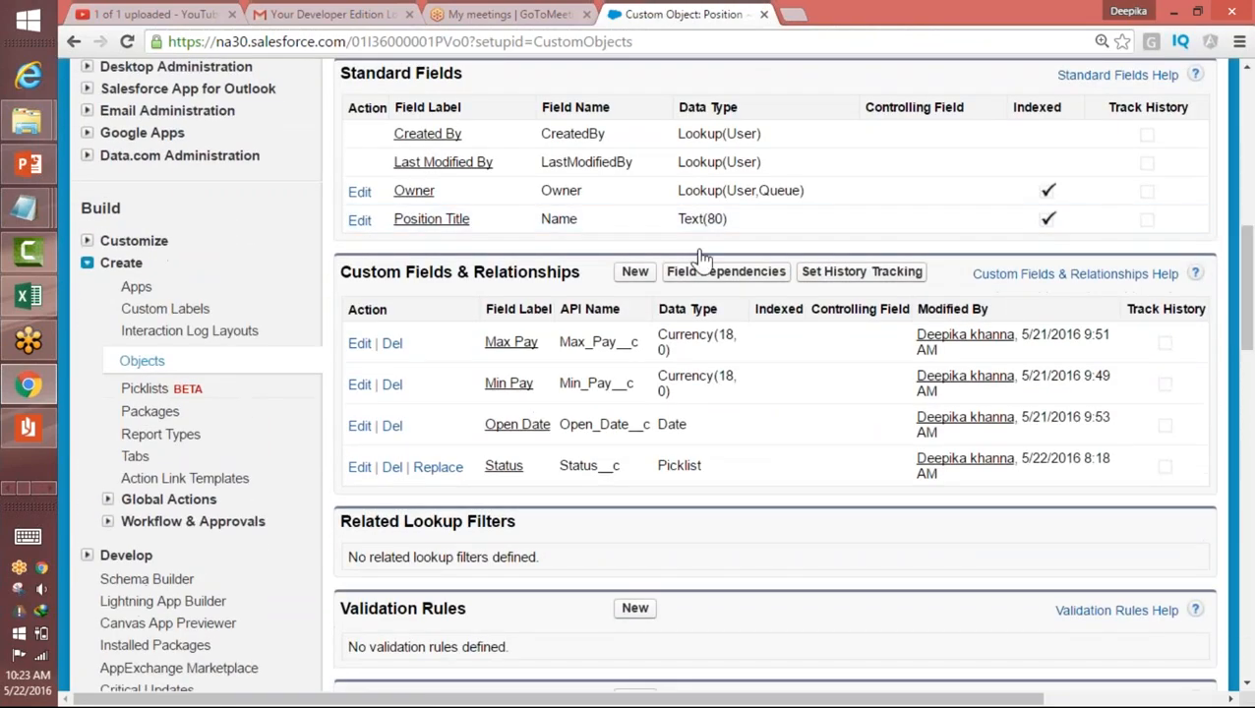
pyautogui.click(637, 279)
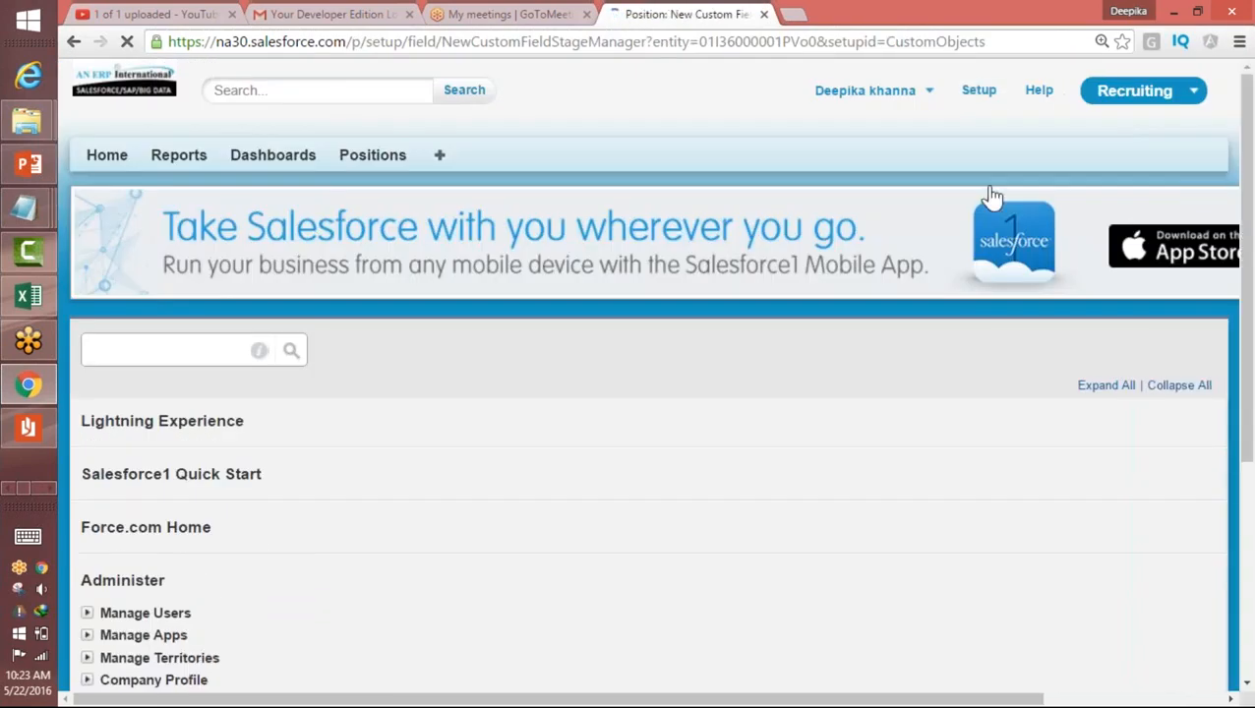
pyautogui.moveTo(1248, 233); pyautogui.dragTo(1246, 503)
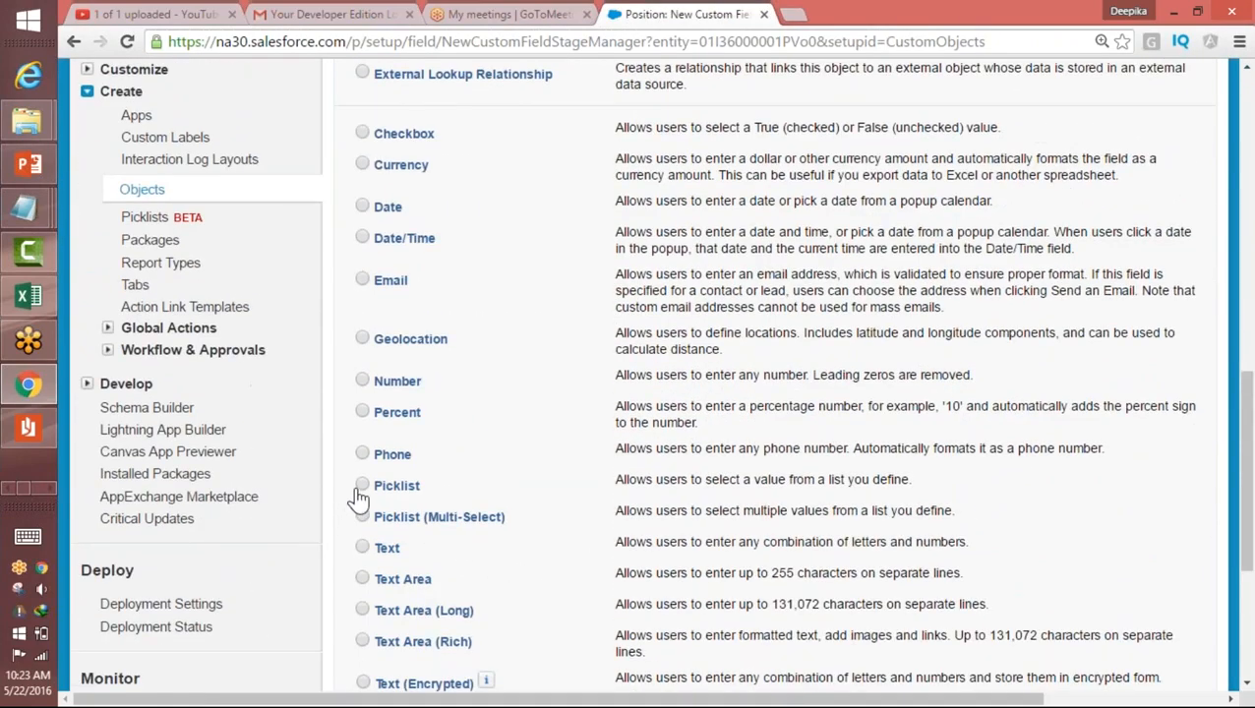
pyautogui.click(363, 484)
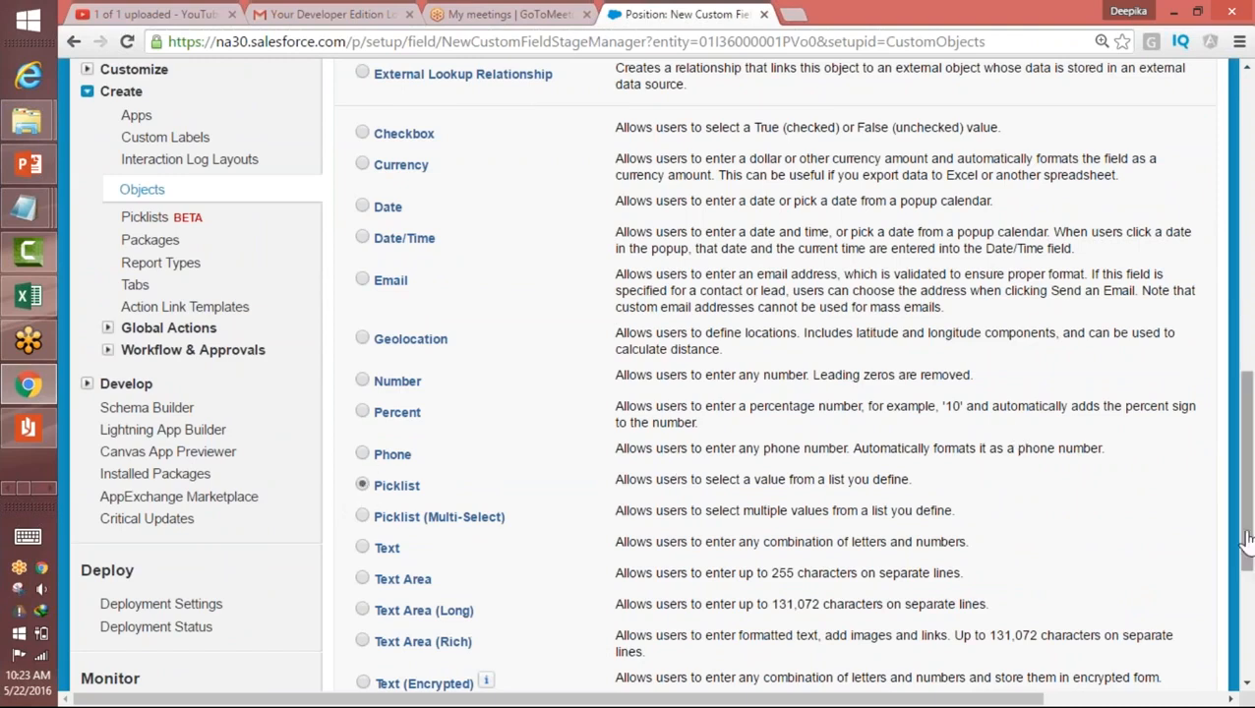
pyautogui.moveTo(1240, 547); pyautogui.dragTo(1245, 615)
pyautogui.click(1130, 451)
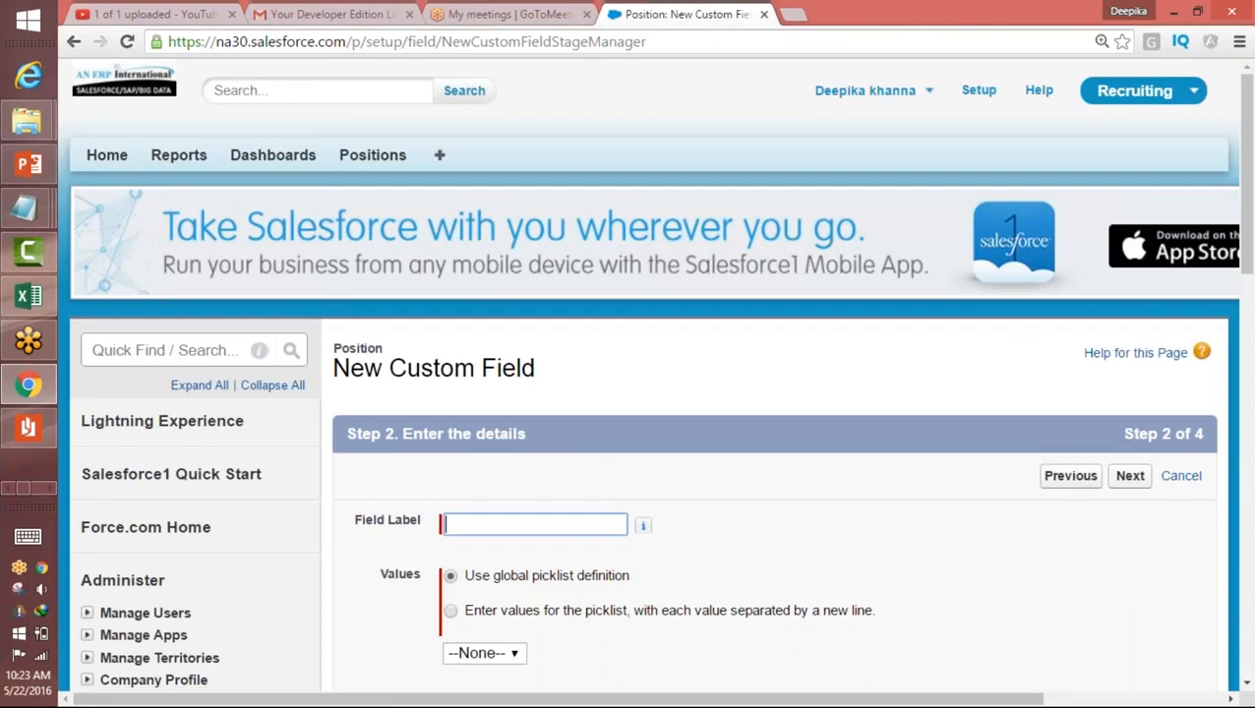
# Step: Label the field "Functional Area" and choose to enter its picklist values separated by new lines
pyautogui.write('Functional Area')
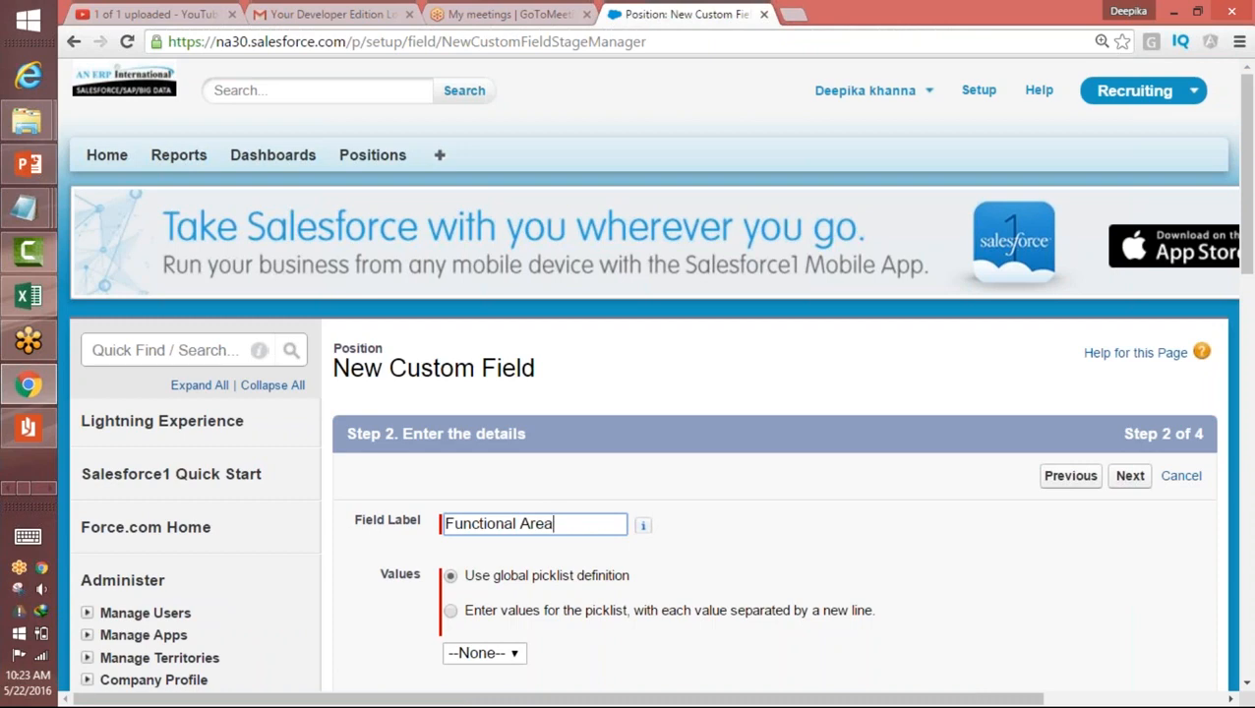
pyautogui.scroll(-4, 622, 232)
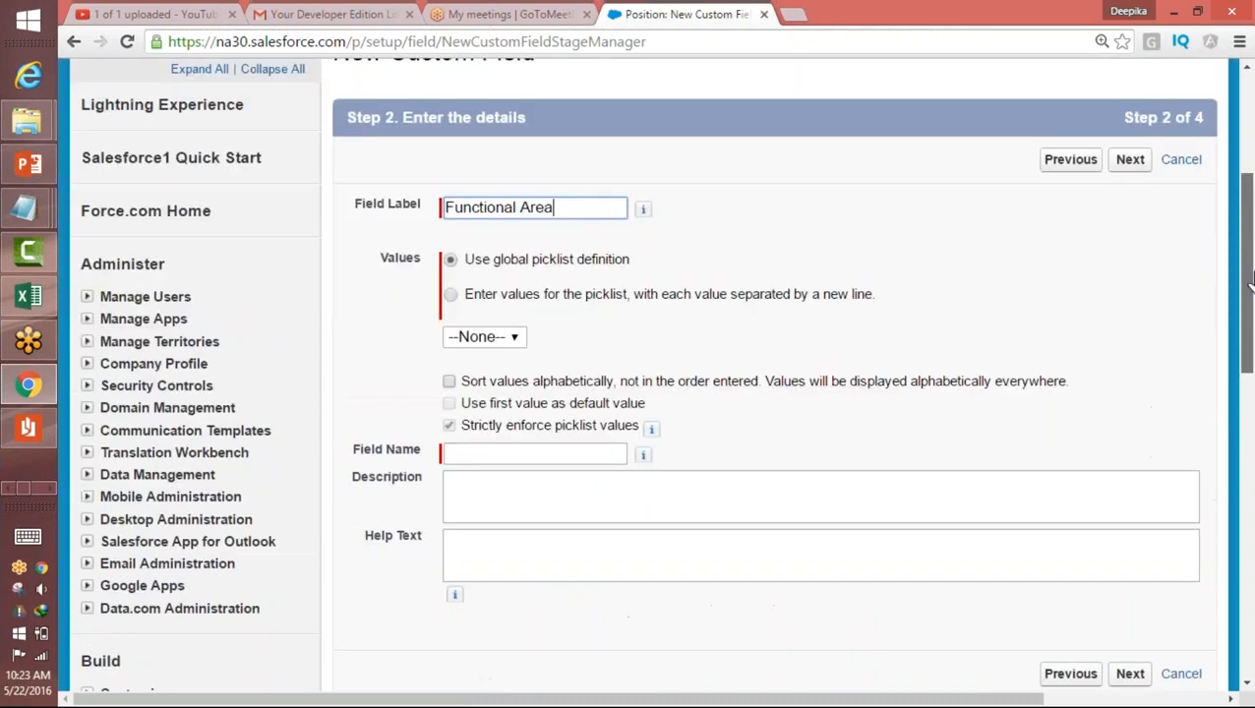
pyautogui.click(450, 187)
pyautogui.click(466, 255)
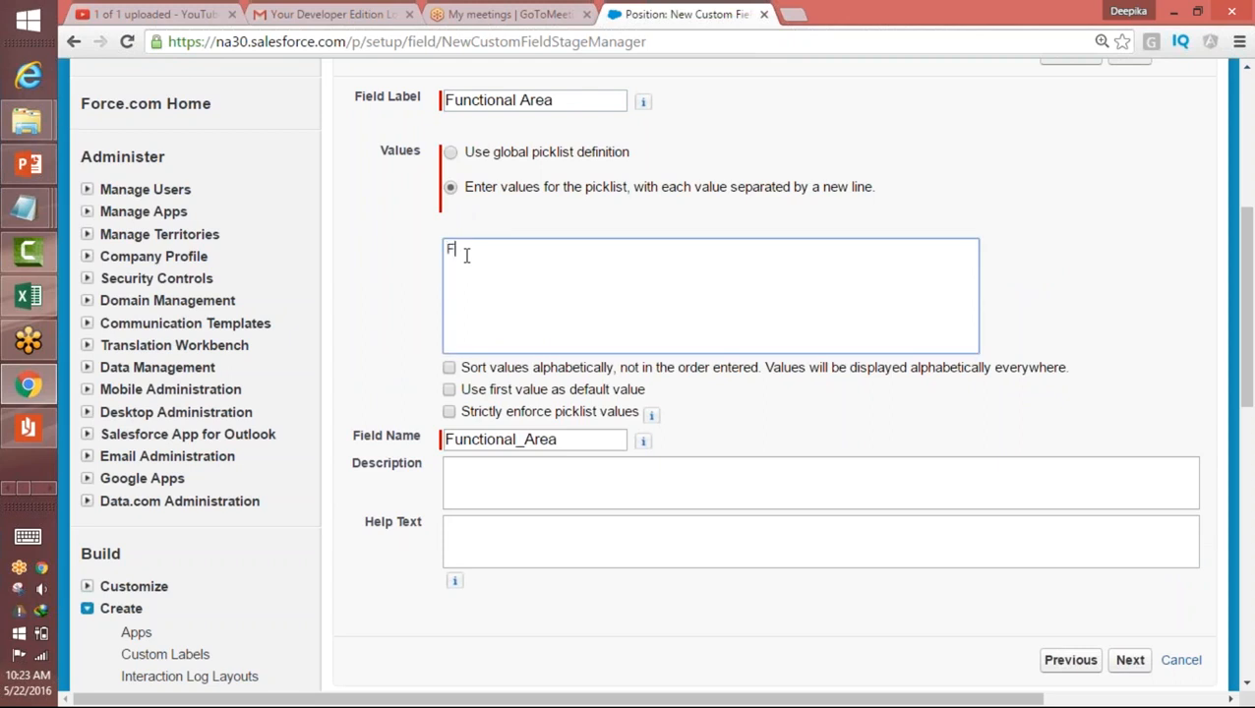
# Step: Enter the picklist values Finance, Human Resources and Information Technology, each on its own line
pyautogui.write('Finance')
pyautogui.press('Return')
pyautogui.write('Human Reso')
pyautogui.write('urces ')
pyautogui.write('Informat')
pyautogui.write('ion Tec')
pyautogui.write('hnology ')
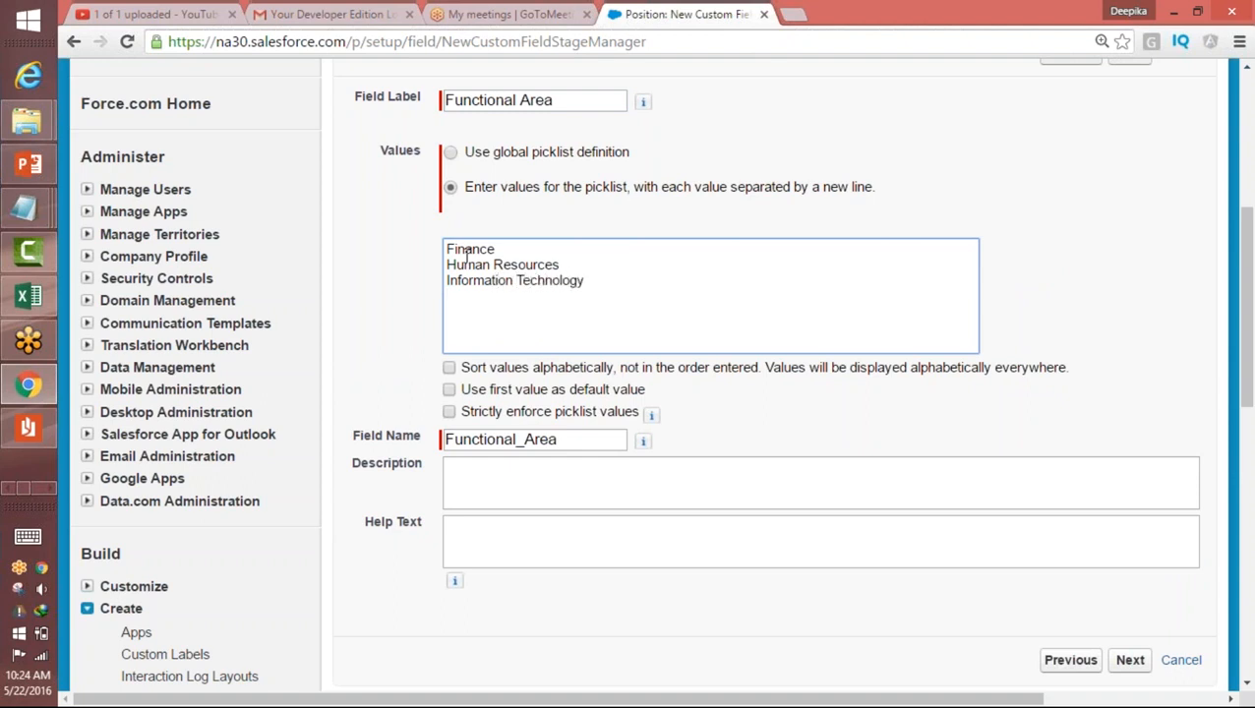
pyautogui.write('Retail Operationd')
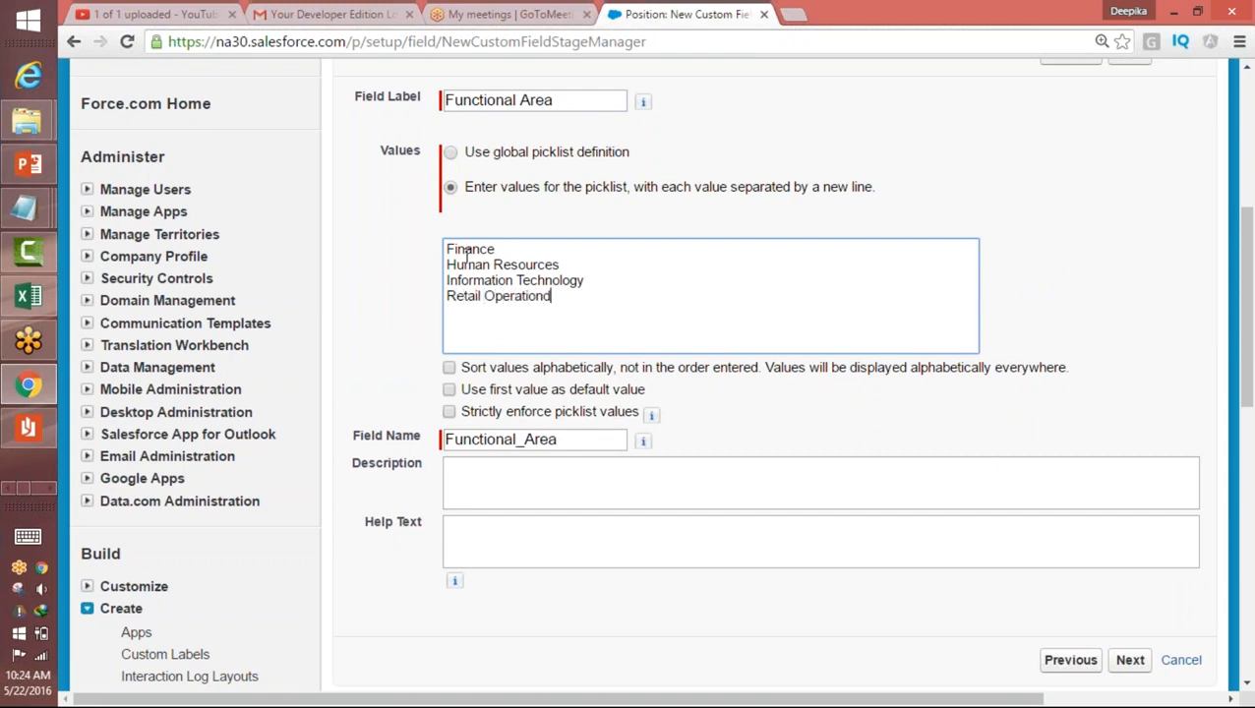
# Step: Add the picklist values Retail Operations, Warehousing and Miscellaneous on separate lines below Information Technology
pyautogui.press('BackSpace')
pyautogui.write('Warehpur')
pyautogui.press('BackSpace')
pyautogui.write('sing')
pyautogui.press('Return')
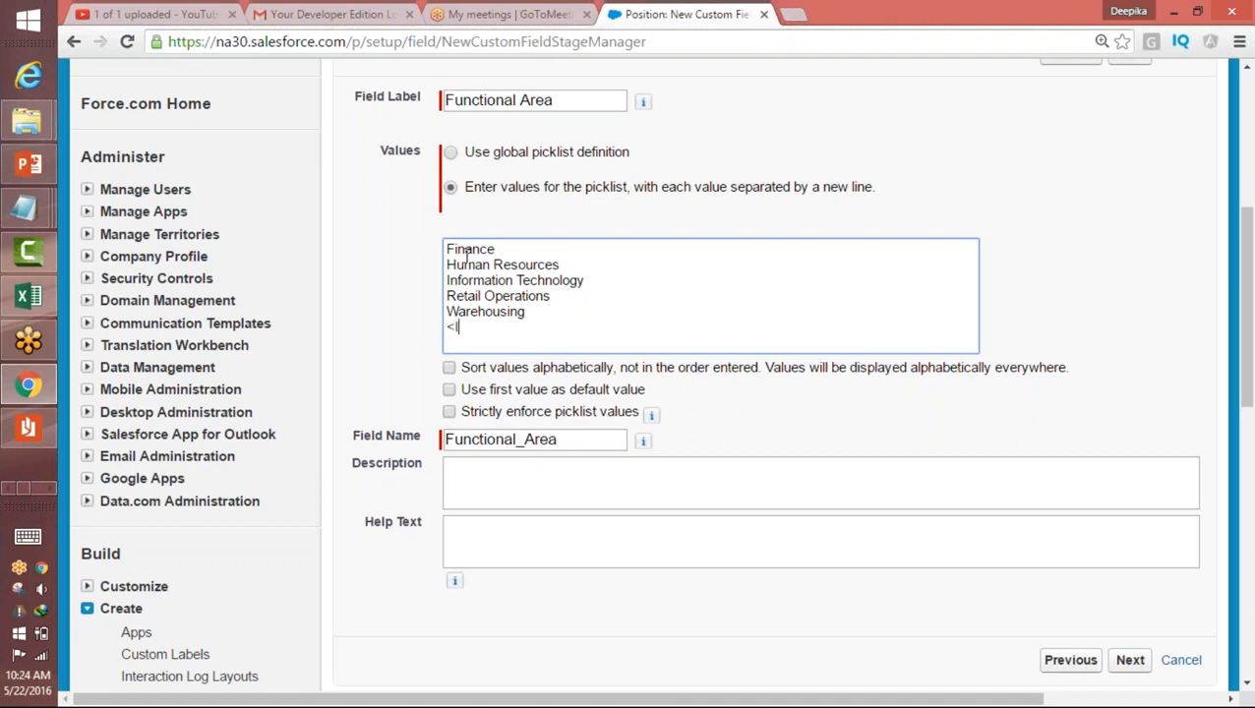
pyautogui.write('MI')
pyautogui.write('scellaneous')
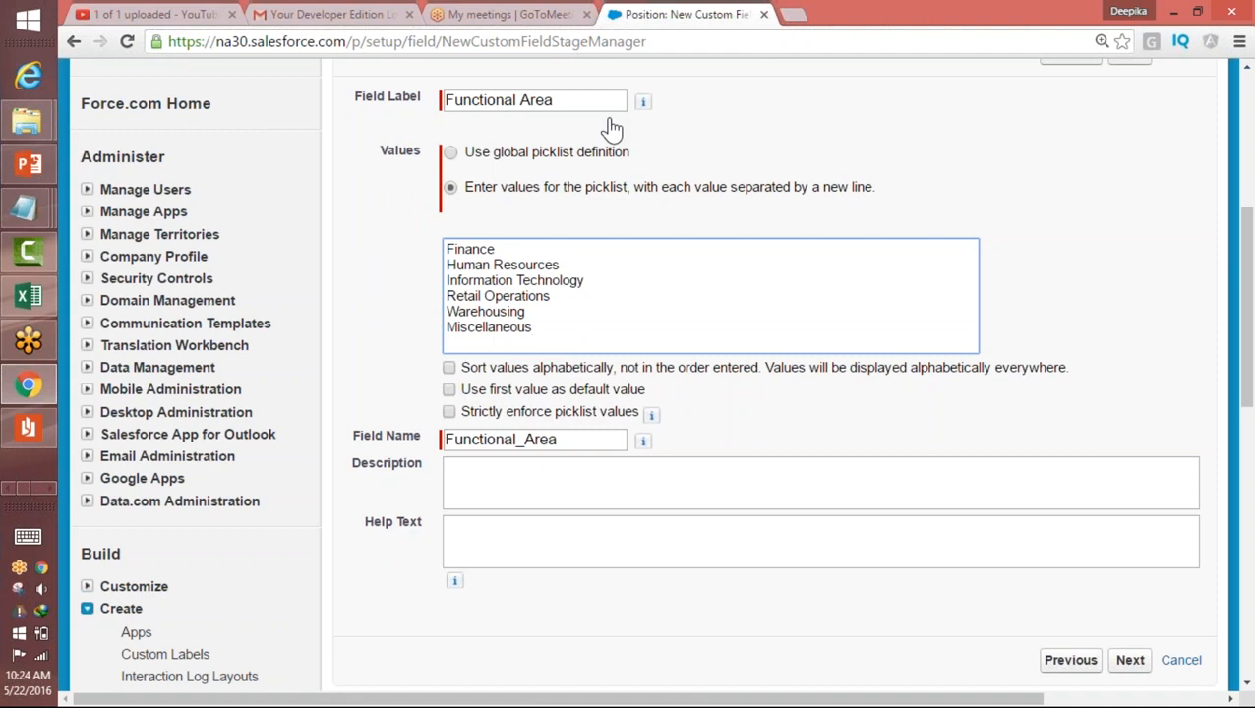
# Step: Use the first value as the Functional Area default and continue to field-level security
pyautogui.moveTo(496, 249); pyautogui.dragTo(445, 249)
pyautogui.click(450, 391)
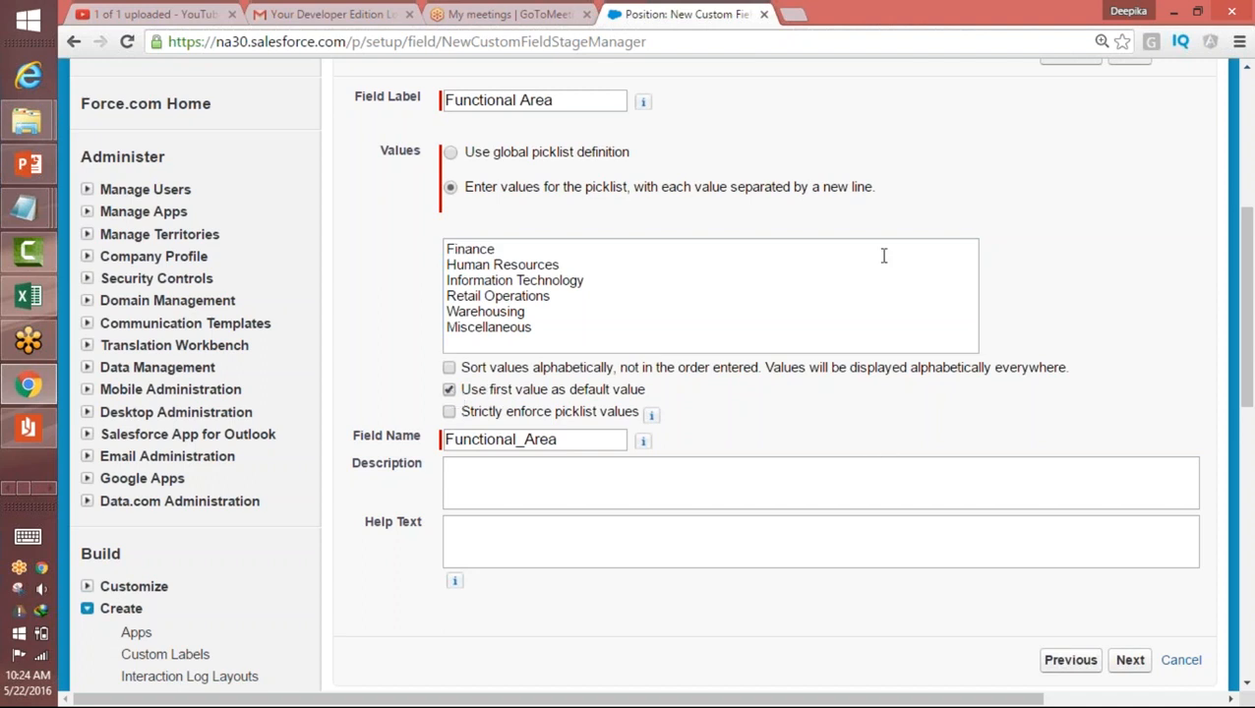
pyautogui.click(1131, 665)
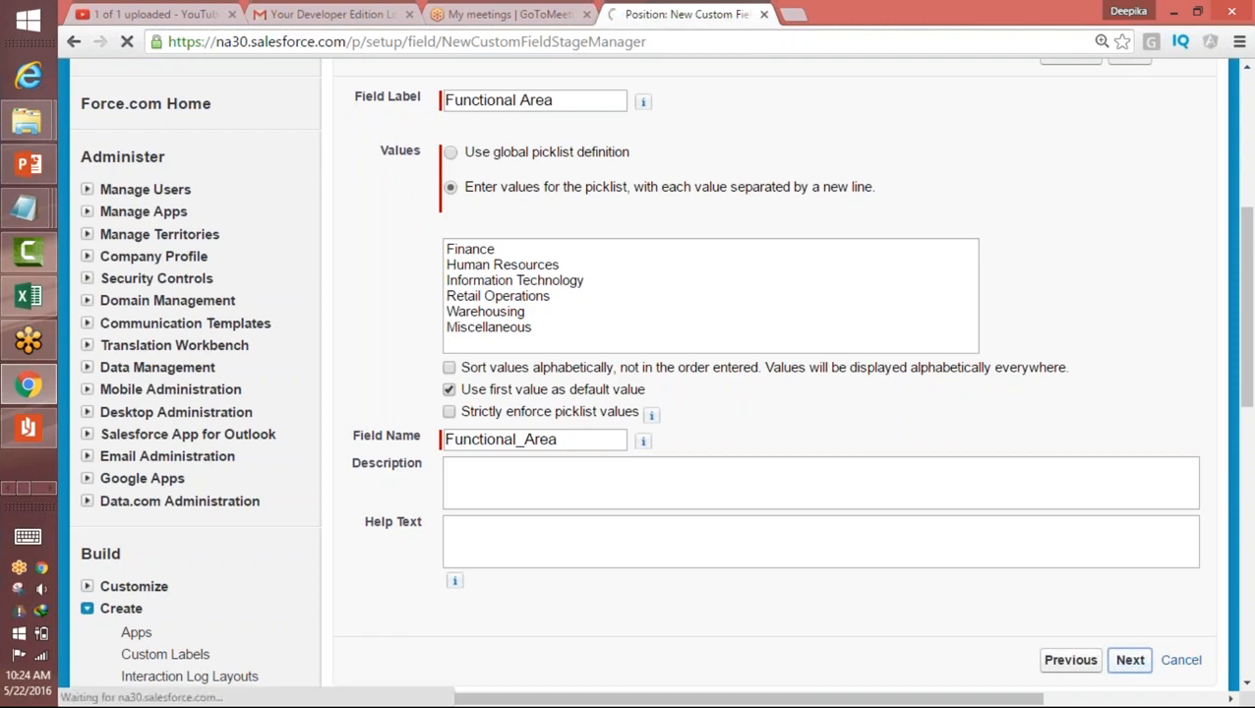
# Step: Make the Functional Area field visible to all profiles and save it with the page layout assignment
pyautogui.scroll(-5, 1252, 374)
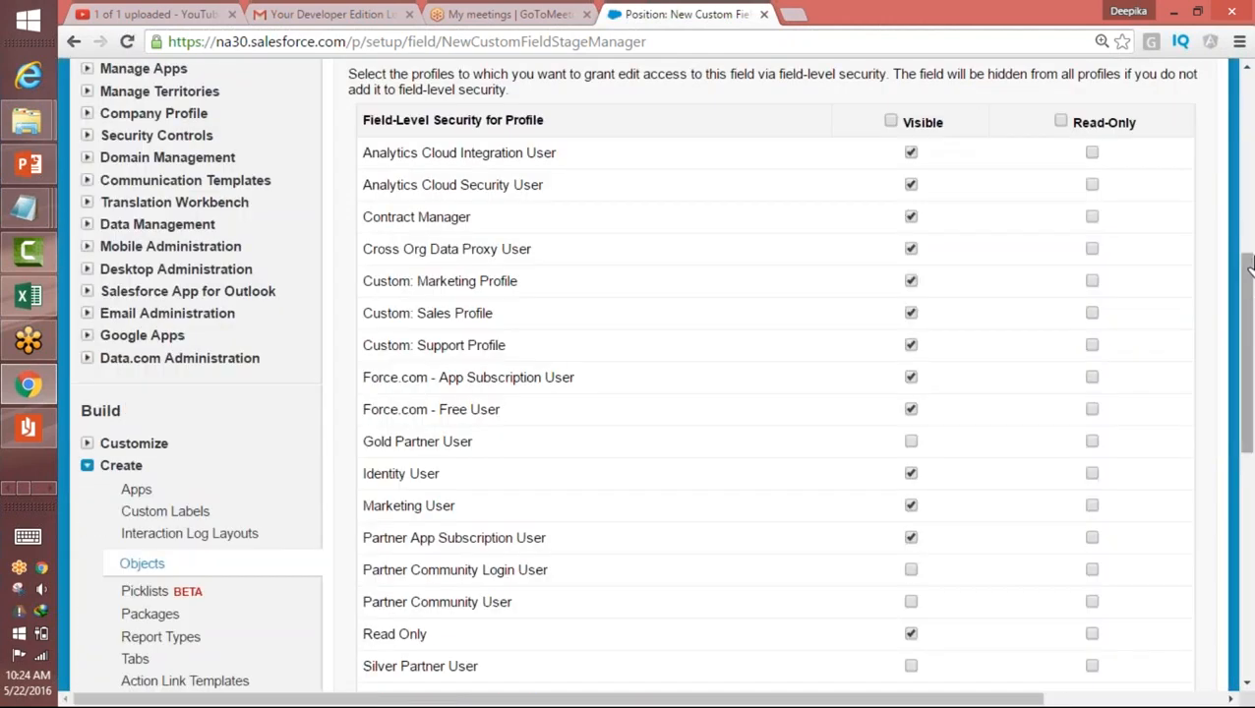
pyautogui.click(889, 122)
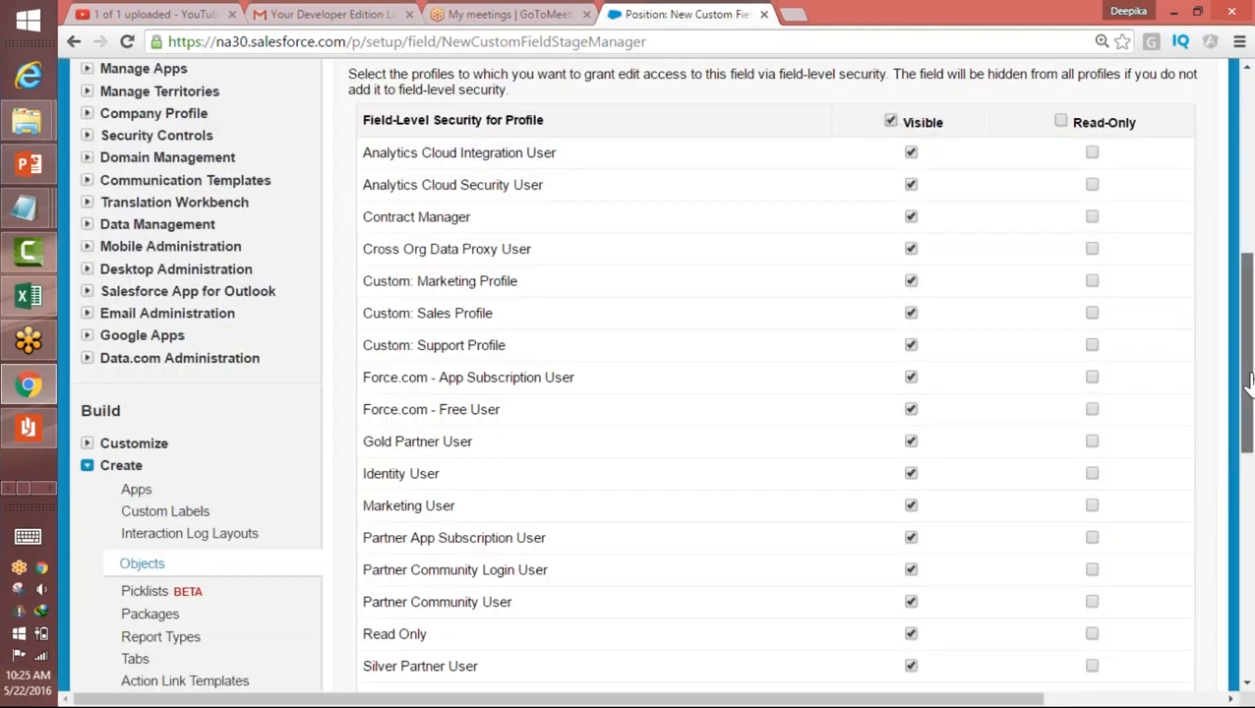
pyautogui.moveTo(1246, 388); pyautogui.dragTo(1246, 607)
pyautogui.click(1130, 192)
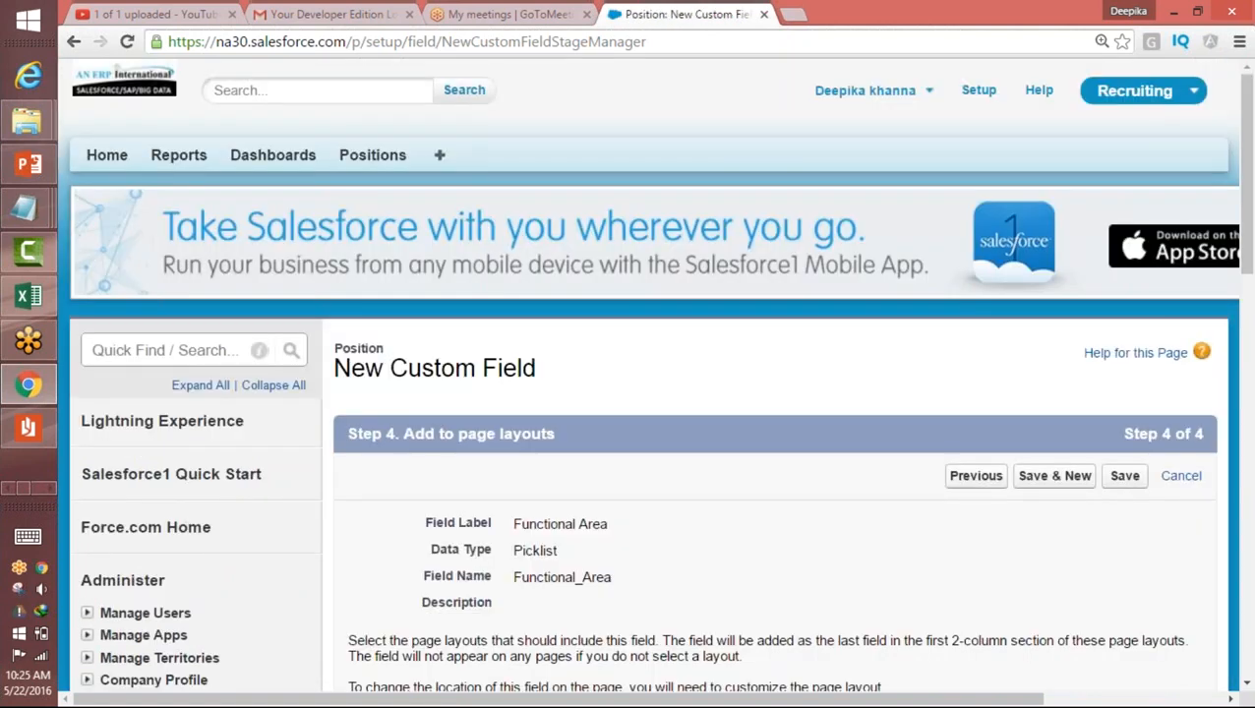
pyautogui.moveTo(1247, 162); pyautogui.dragTo(1249, 291)
pyautogui.click(1124, 426)
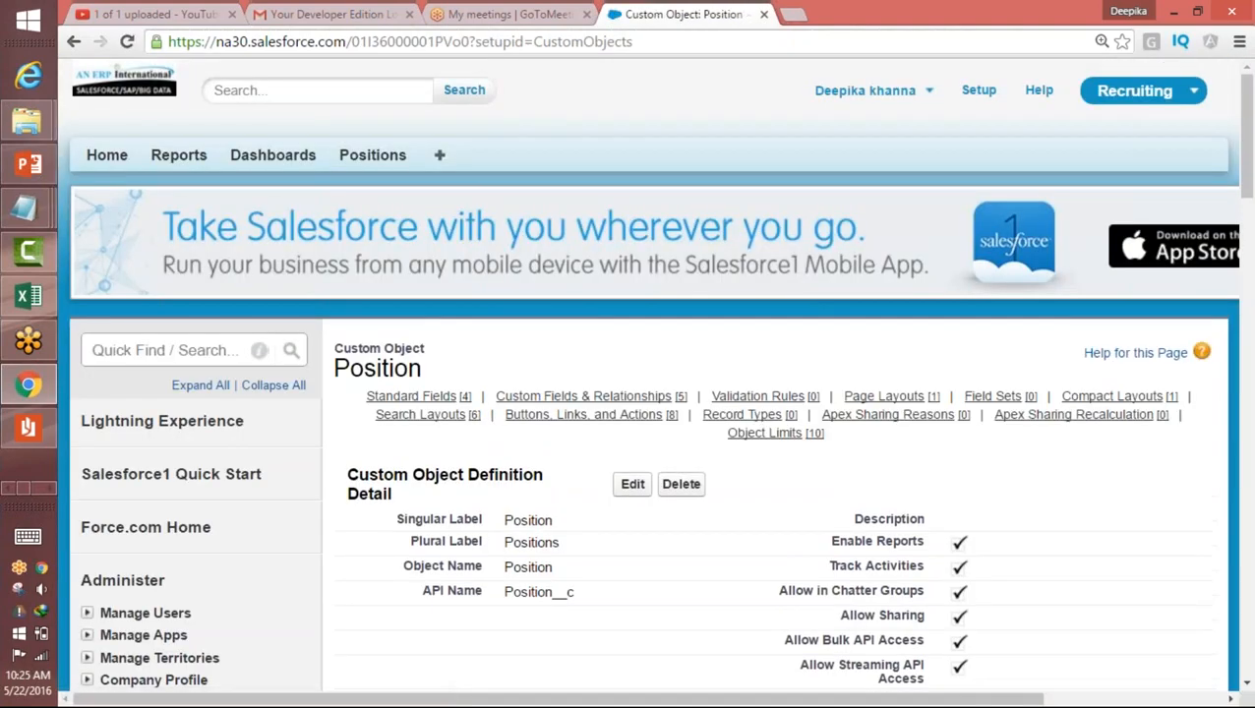
# Step: Start a new Position record, review the Functional Area options and choose Finance
pyautogui.click(361, 163)
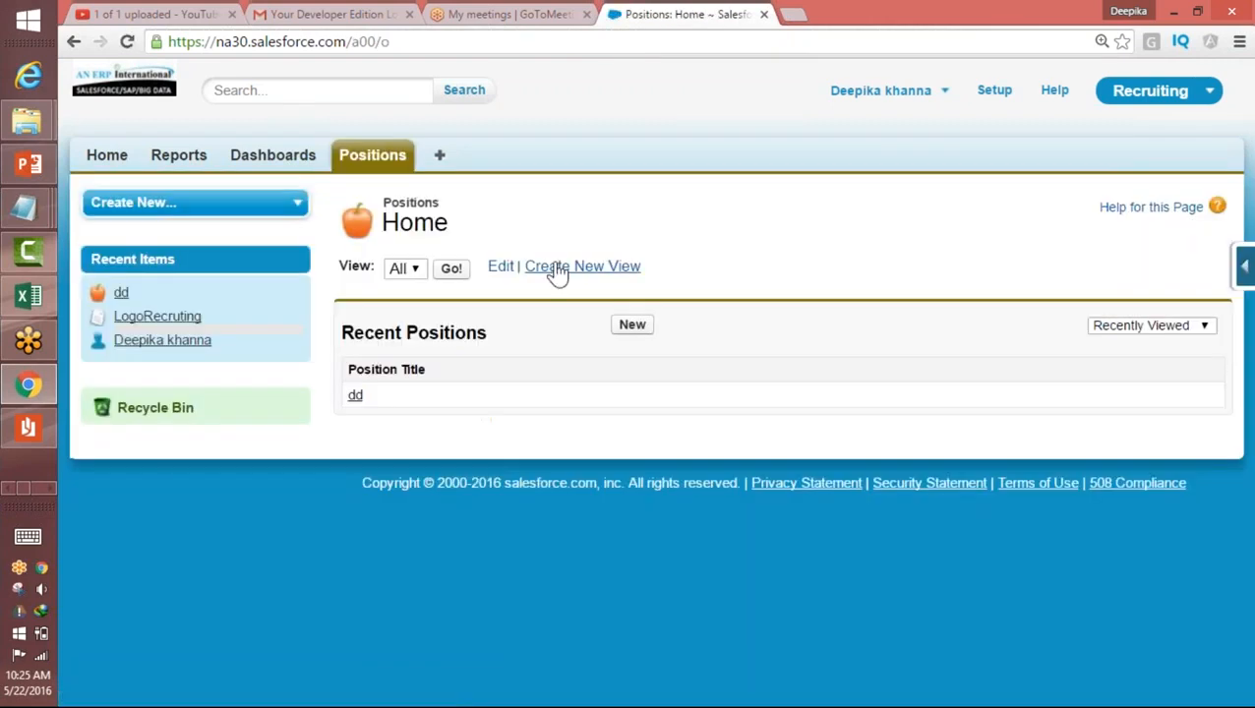
pyautogui.click(633, 327)
pyautogui.click(581, 498)
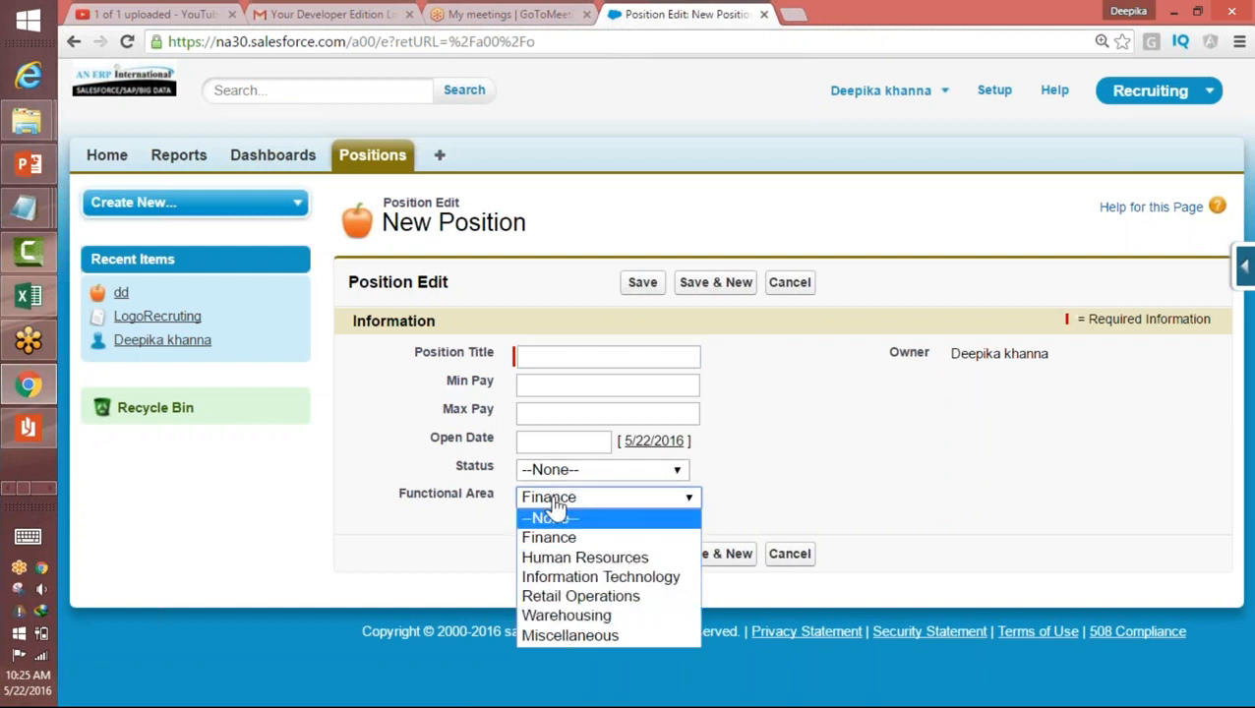
pyautogui.click(806, 523)
pyautogui.click(689, 503)
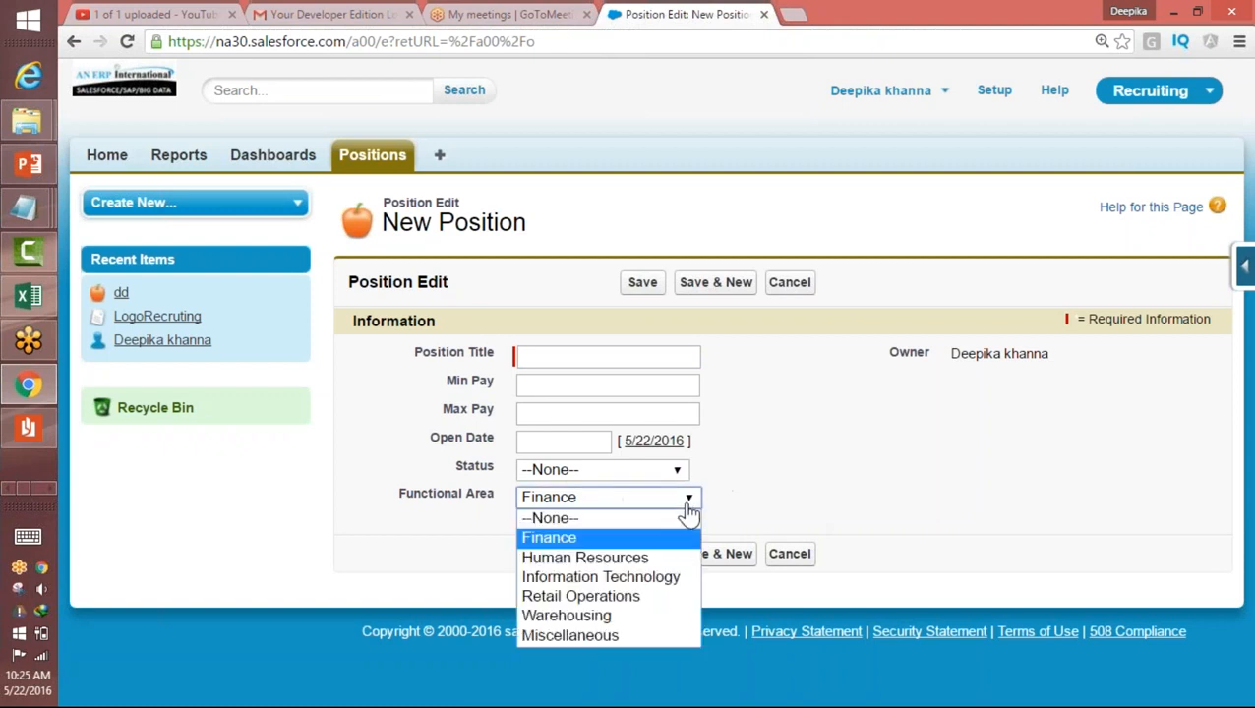
pyautogui.click(549, 539)
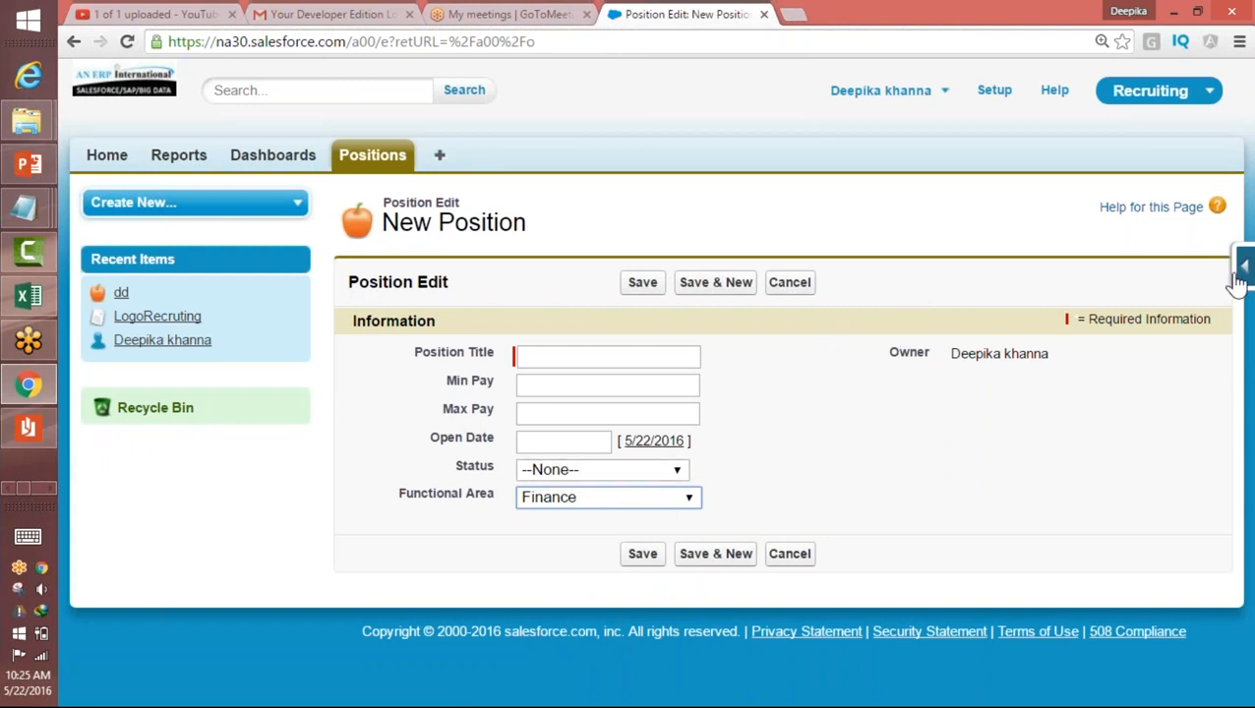
# Step: Examine the Force.com quick-access options and the Functional Area picklist values again
pyautogui.moveTo(1243, 268)
pyautogui.moveTo(1221, 314)
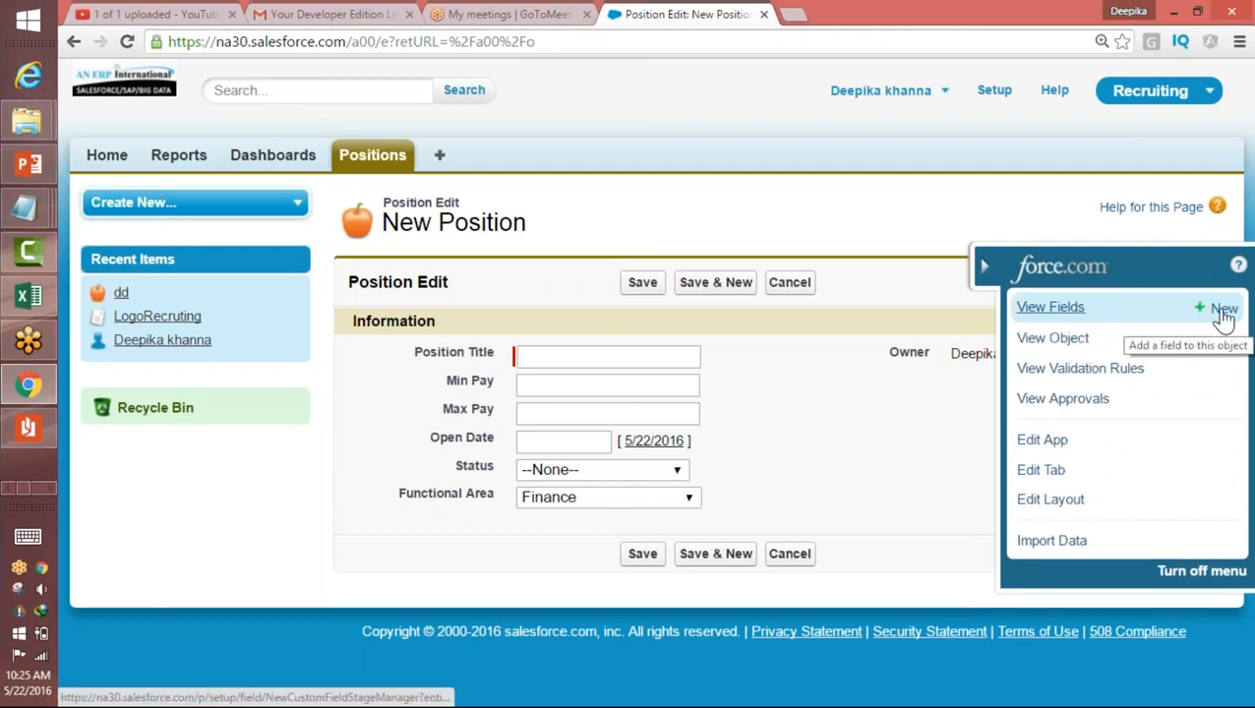
pyautogui.click(650, 500)
pyautogui.click(651, 501)
pyautogui.click(617, 500)
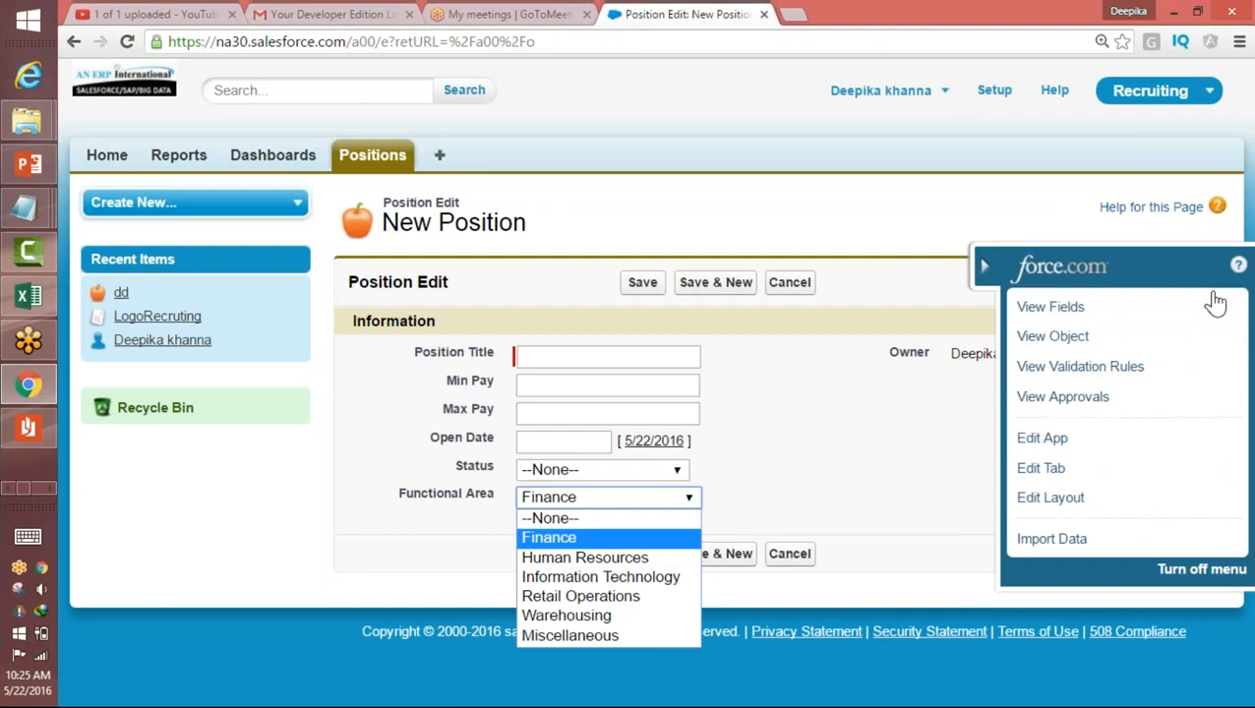
# Step: Start another custom field on the Position object with the Picklist data type and open its label for editing
pyautogui.click(1092, 308)
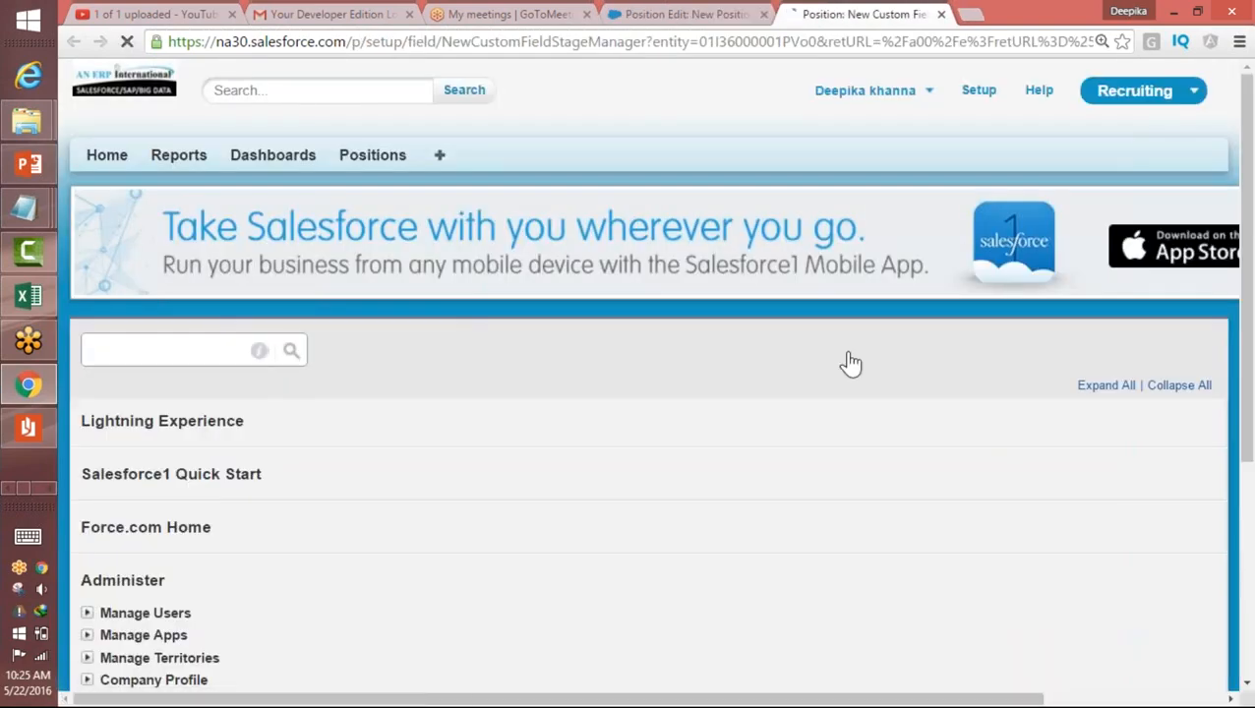
pyautogui.moveTo(1246, 216); pyautogui.dragTo(1233, 556)
pyautogui.click(364, 383)
pyautogui.click(1131, 677)
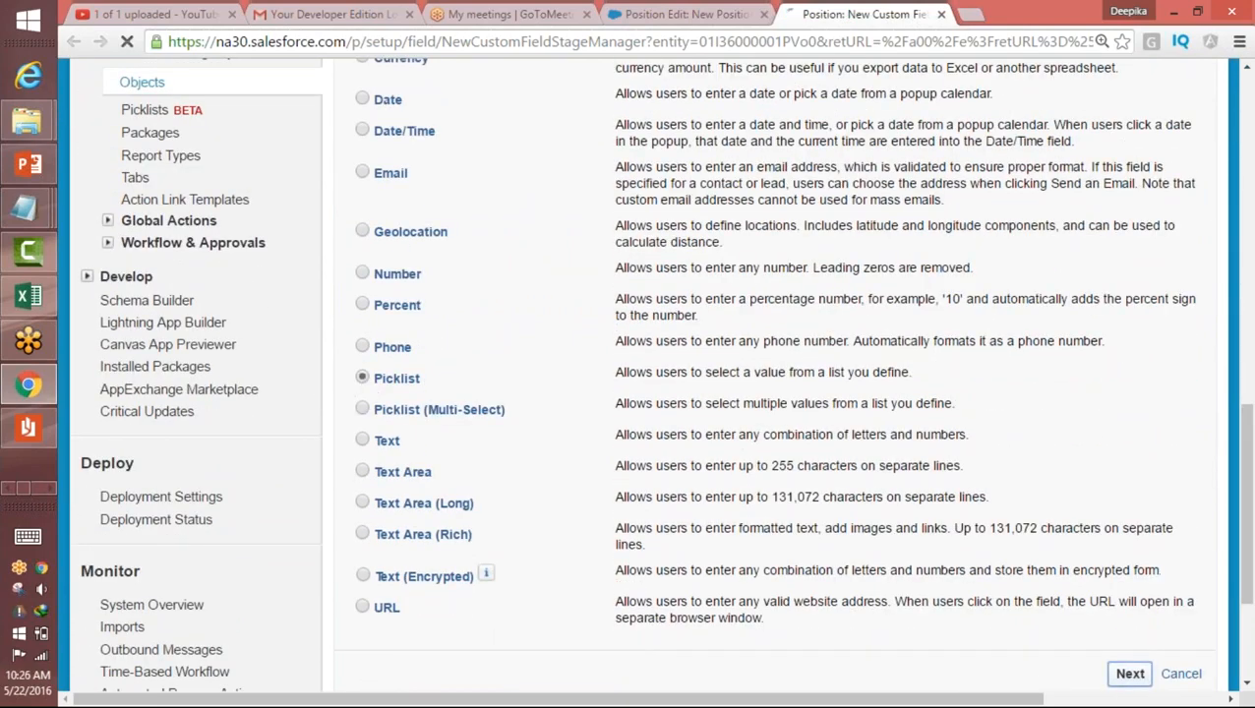
pyautogui.click(495, 523)
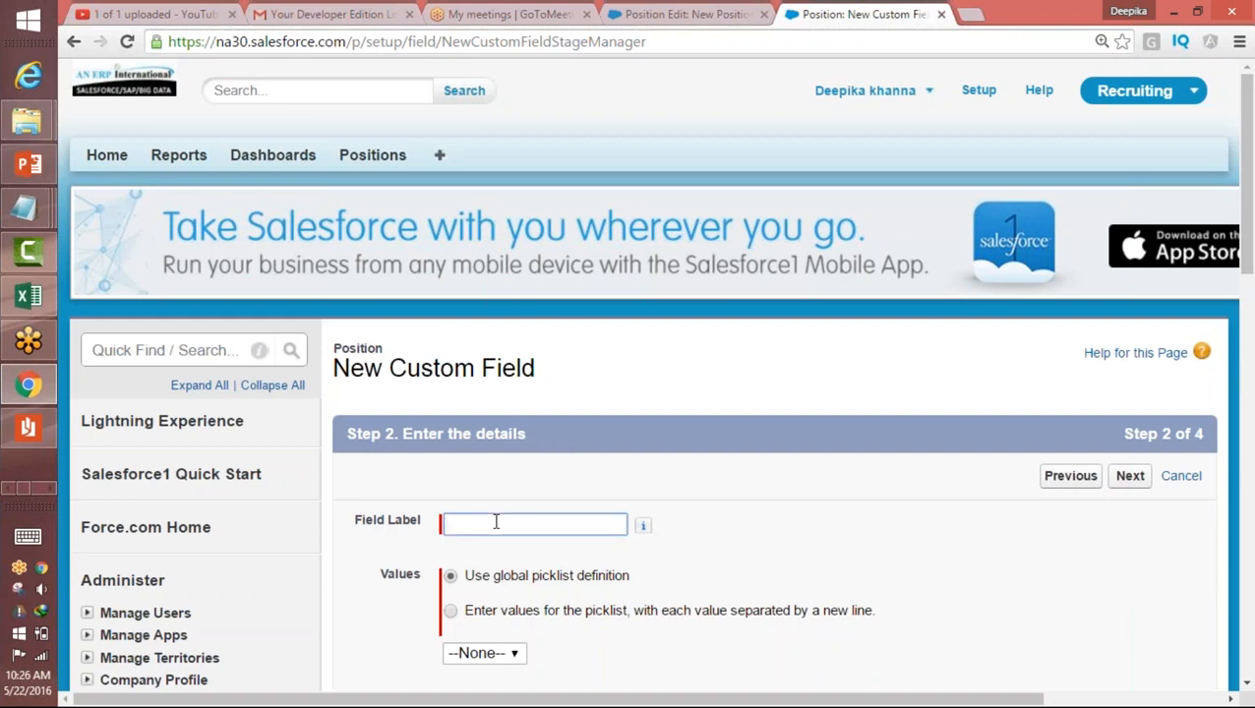
# Step: Label the new picklist field Job Level and choose to enter its values manually, one per line
pyautogui.write('J')
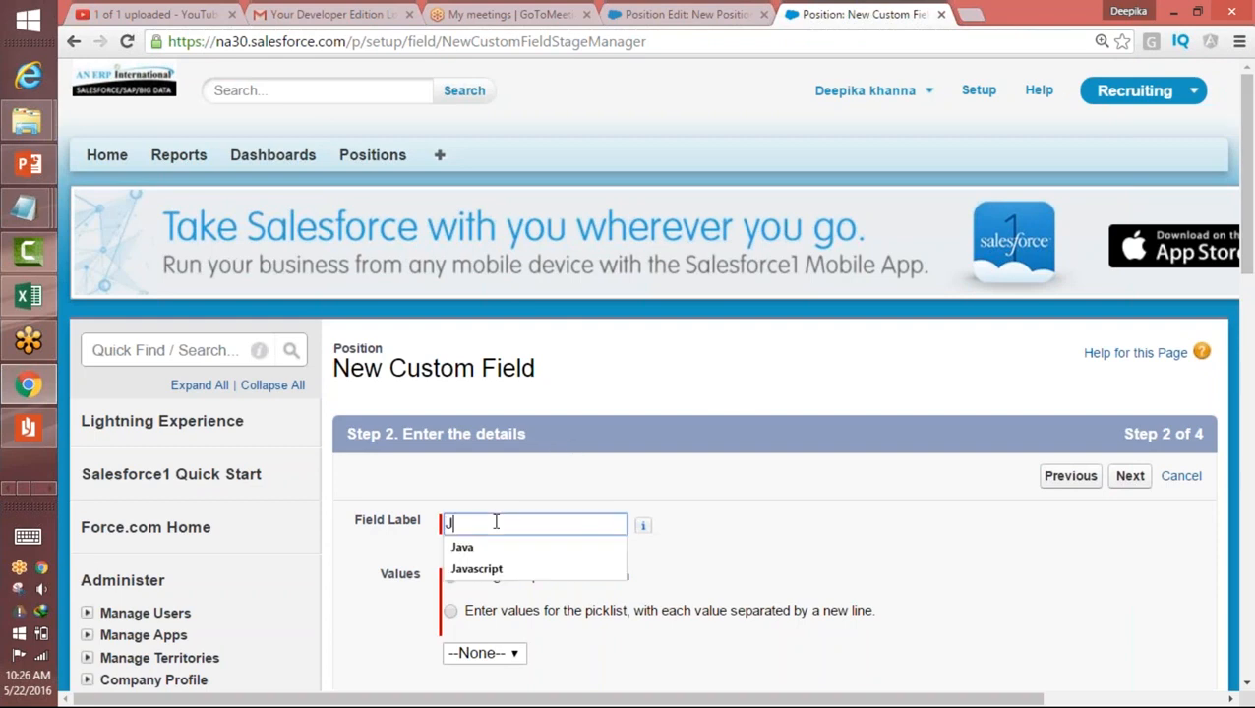
pyautogui.write('ob Le')
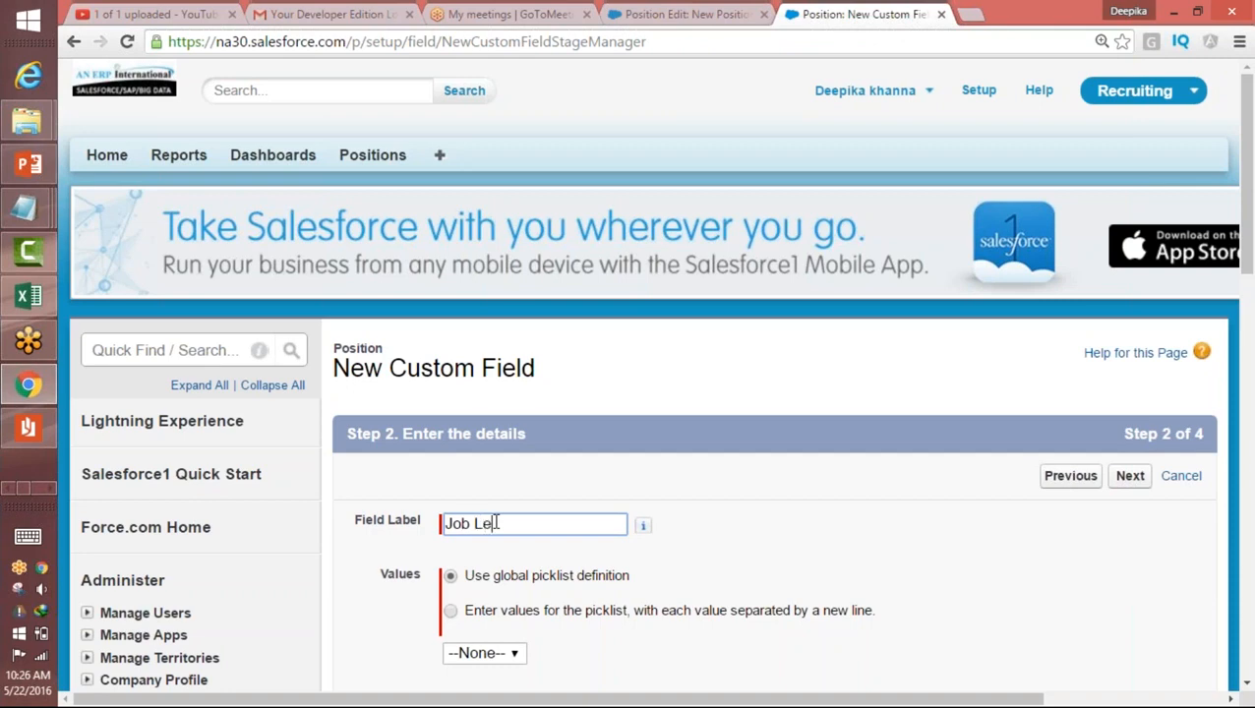
pyautogui.write('vel')
pyautogui.click(453, 613)
pyautogui.moveTo(1247, 274); pyautogui.dragTo(1220, 333)
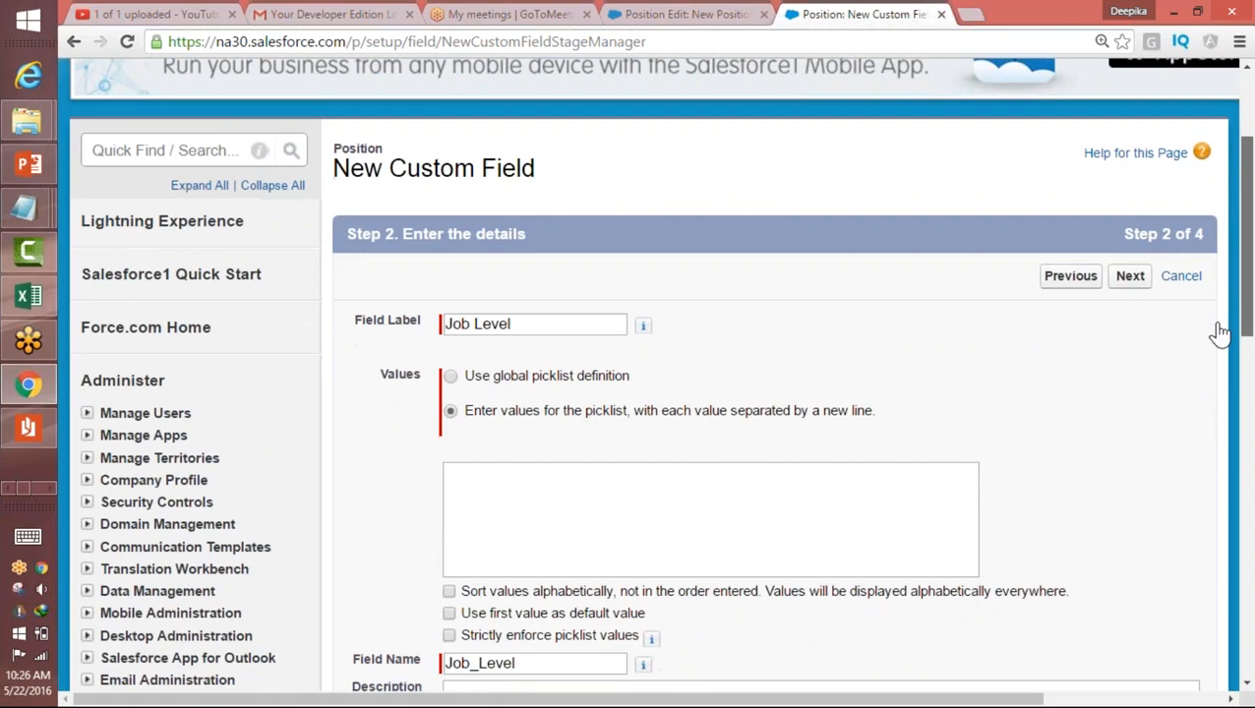
# Step: Enter the Job Level picklist values FN-100, FN-200, FN-300 and FN-400 on separate lines
pyautogui.click(697, 469)
pyautogui.write('FN-100 ')
pyautogui.write('FN-')
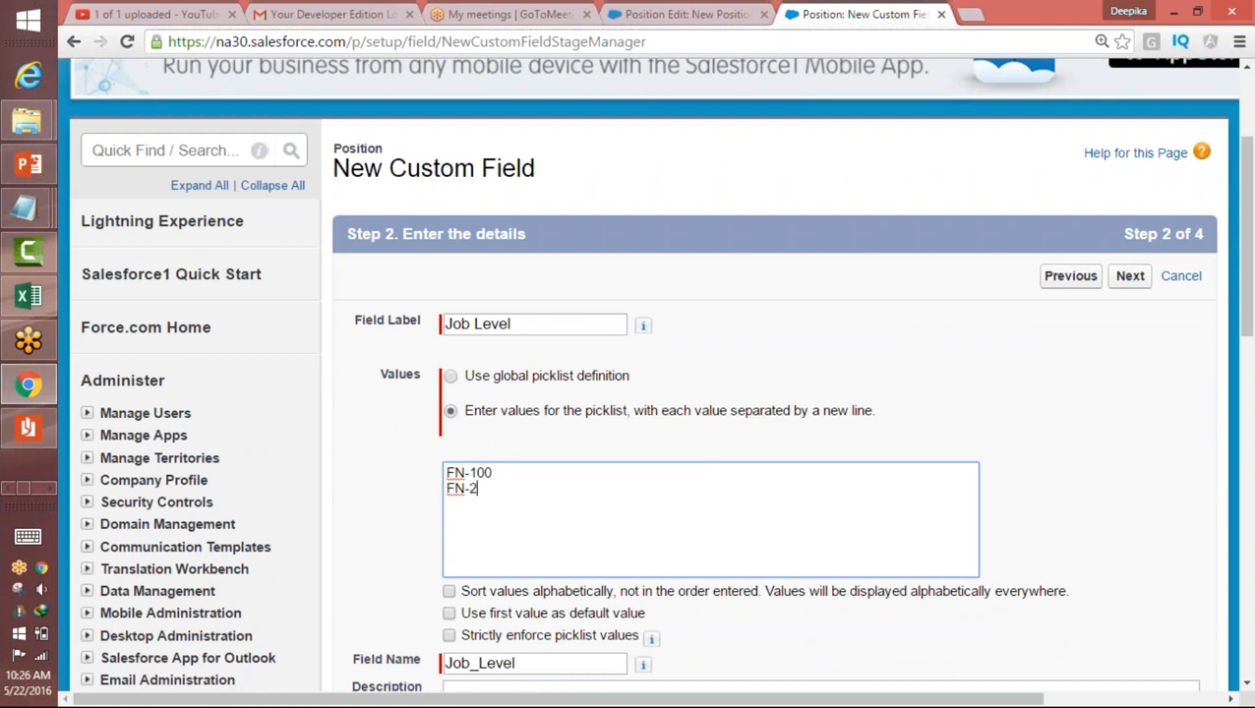
pyautogui.write('200')
pyautogui.press('Return')
pyautogui.write('FN-300 FN-400')
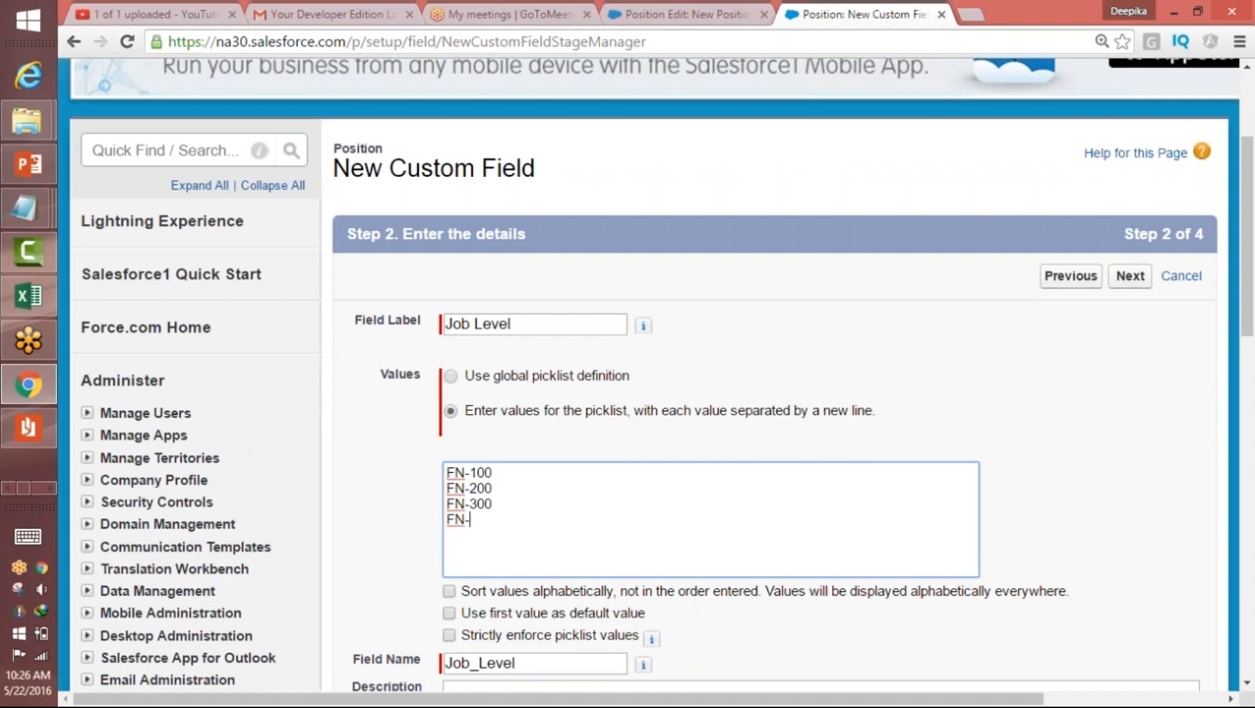
# Step: Duplicate the four FN values below the list and change the copies to HR-100, HR-200, HR-300 and HR-400
pyautogui.moveTo(567, 508); pyautogui.dragTo(438, 531)
pyautogui.moveTo(514, 522); pyautogui.dragTo(432, 454)
pyautogui.hotkey('ctrl', 'c')
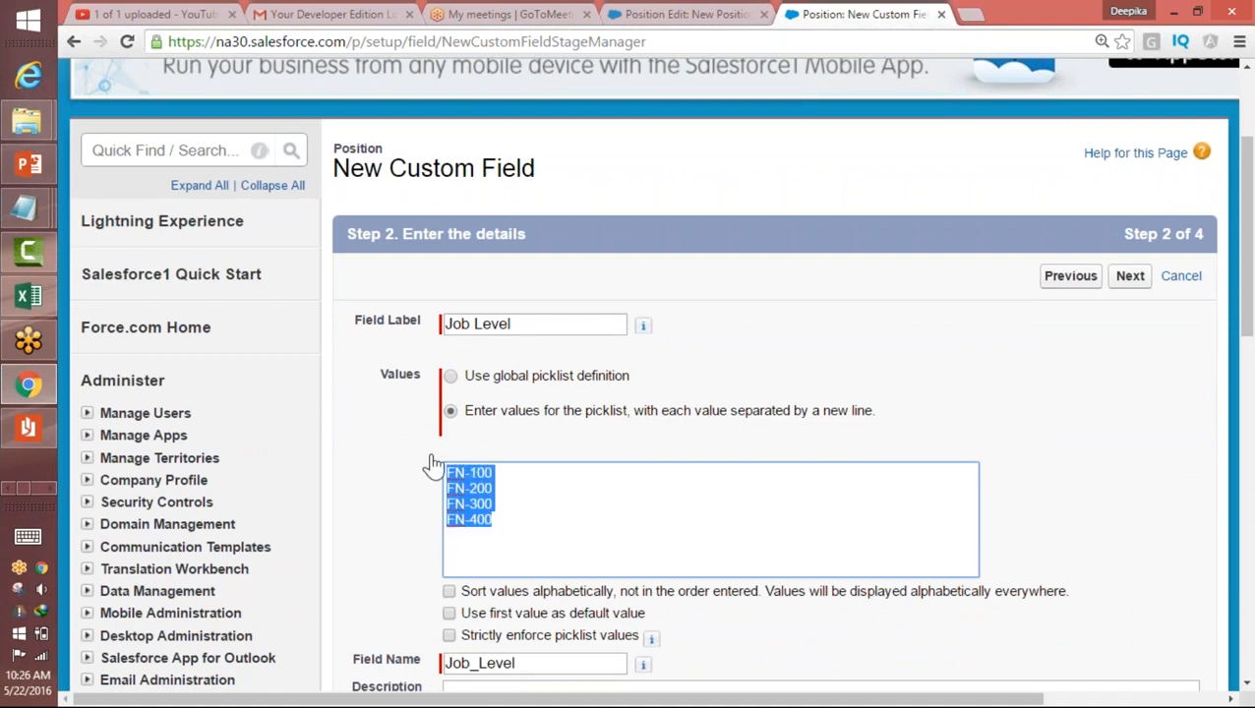
pyautogui.click(496, 538)
pyautogui.hotkey('ctrl', 'v')
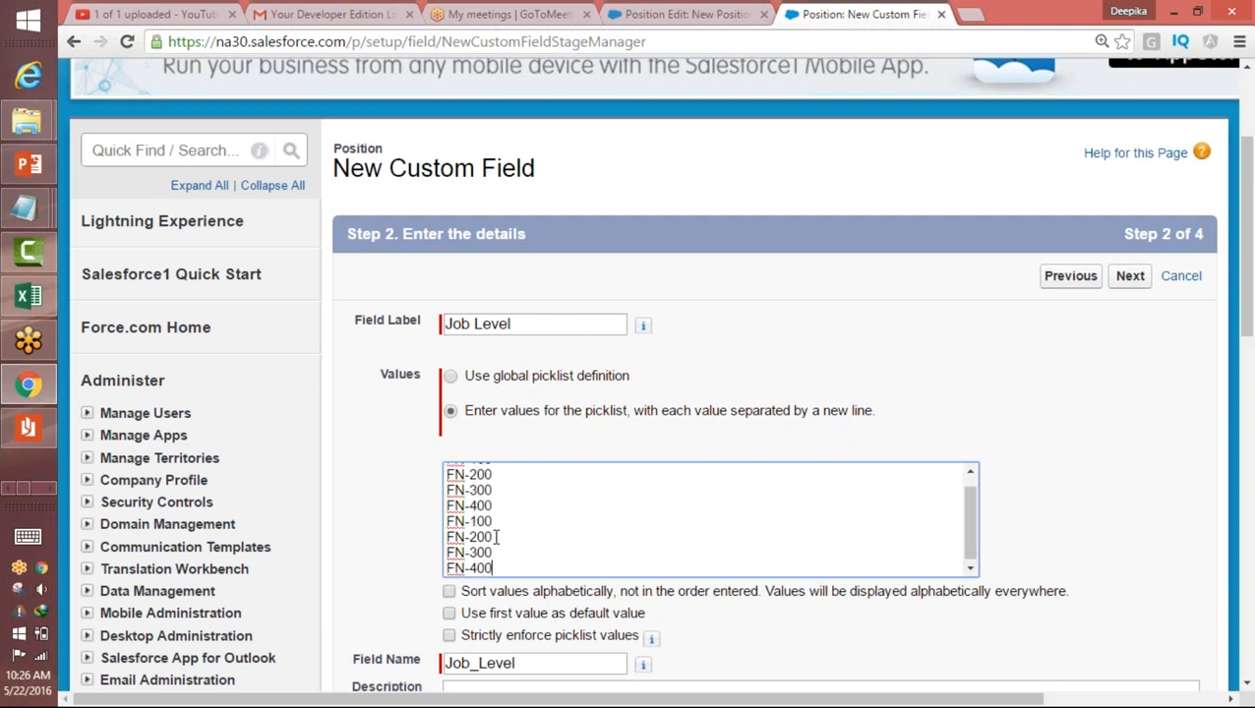
pyautogui.moveTo(469, 521); pyautogui.dragTo(448, 528)
pyautogui.write('HR')
pyautogui.write('-')
pyautogui.moveTo(464, 535); pyautogui.dragTo(445, 568)
pyautogui.write('HRHRHR')
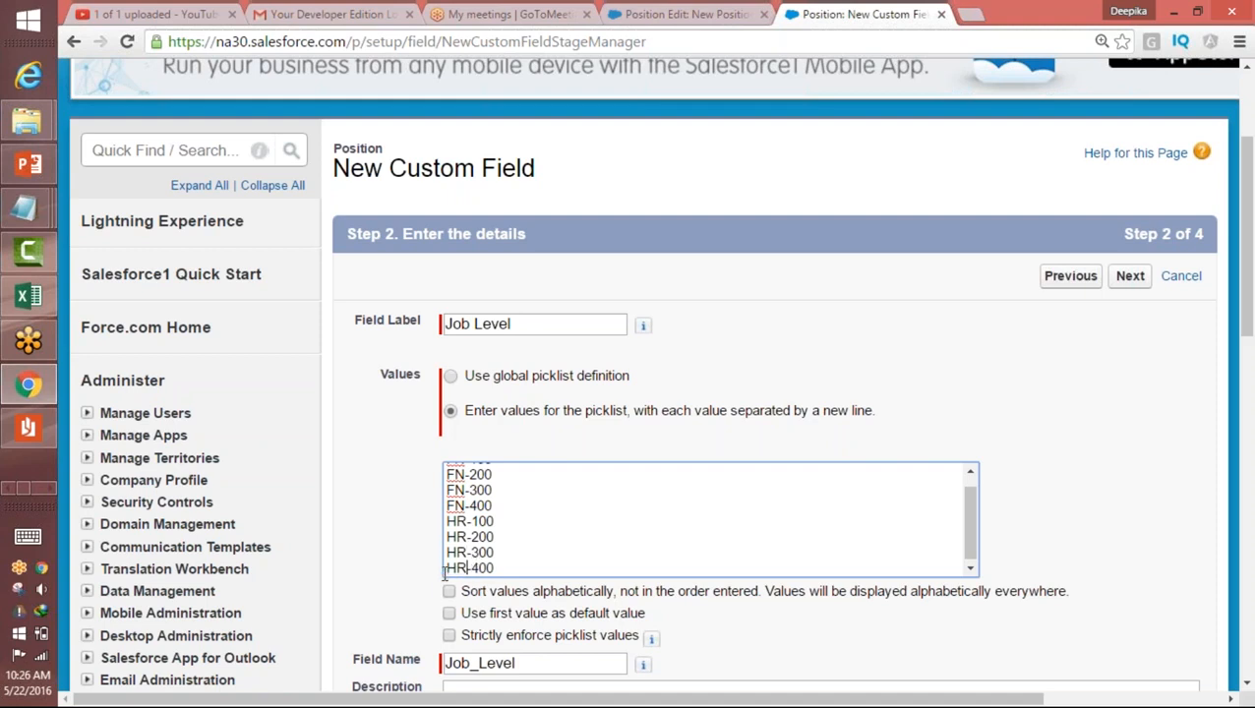
# Step: Paste the copied FN values below HR-400 and change their prefixes to make IT-100, IT-200, IT-300 and IT-400
pyautogui.press('Return')
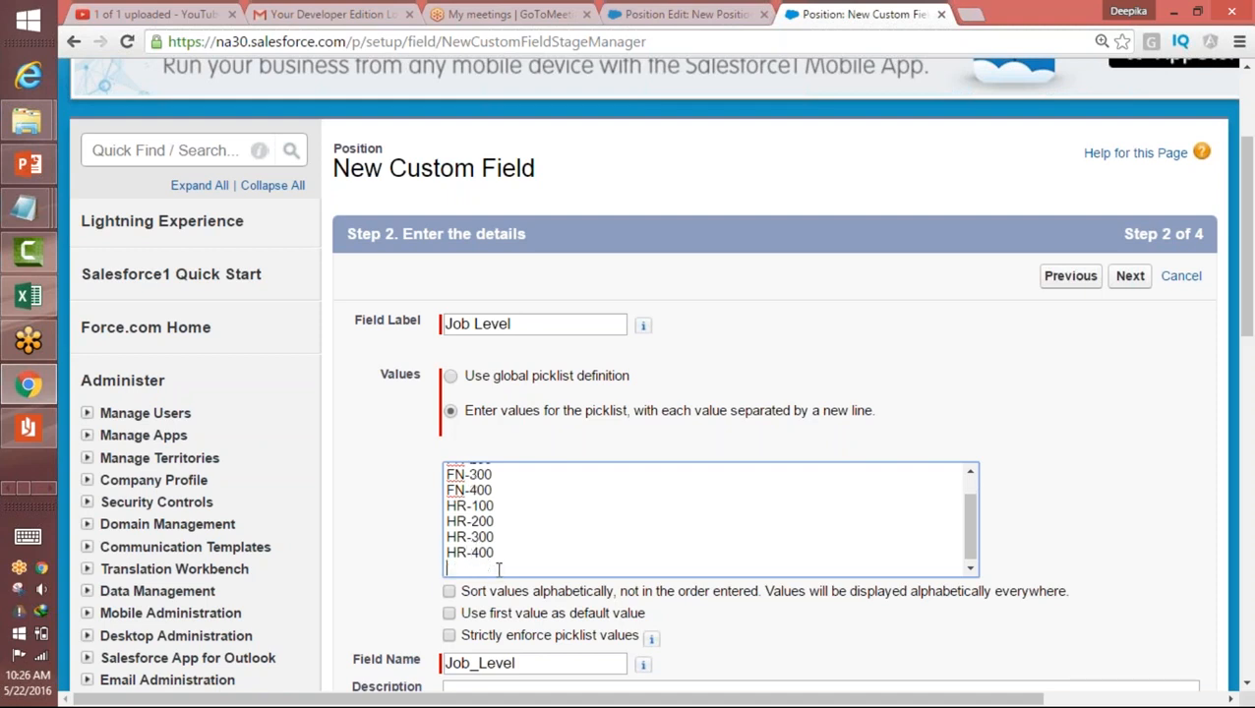
pyautogui.hotkey('ctrl', 'v')
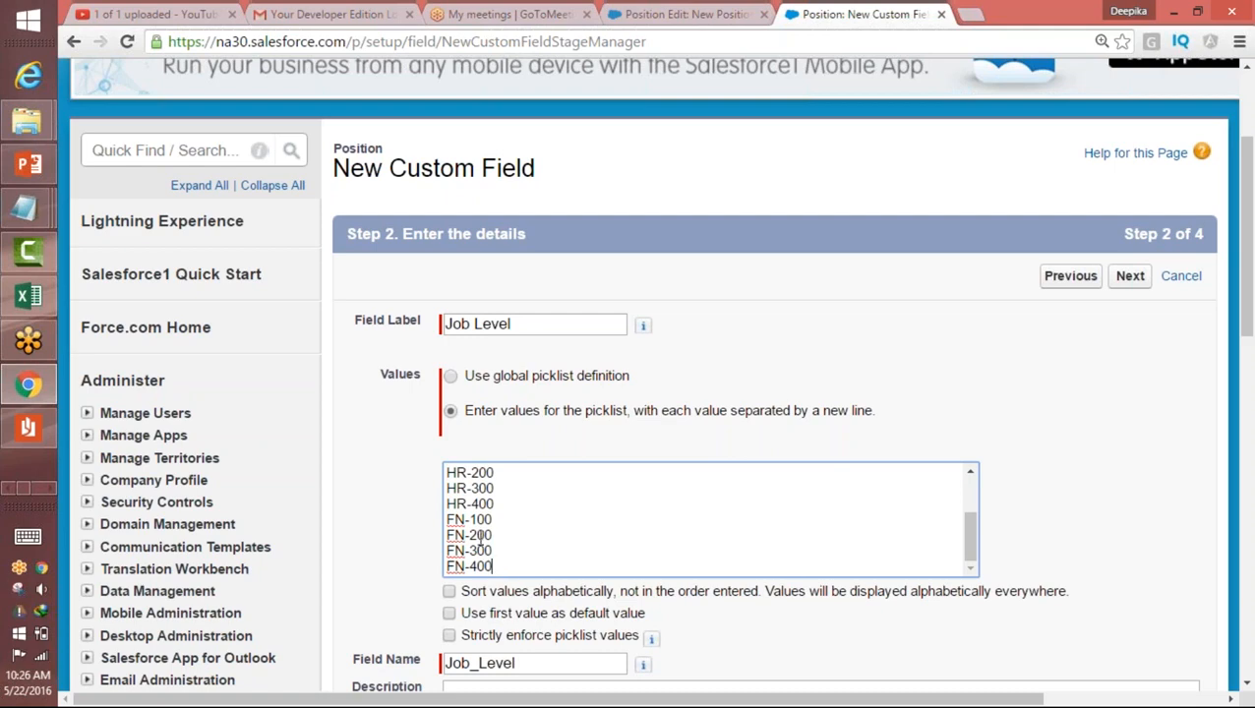
pyautogui.moveTo(463, 520); pyautogui.dragTo(446, 552)
pyautogui.write('IT')
pyautogui.write('IT')
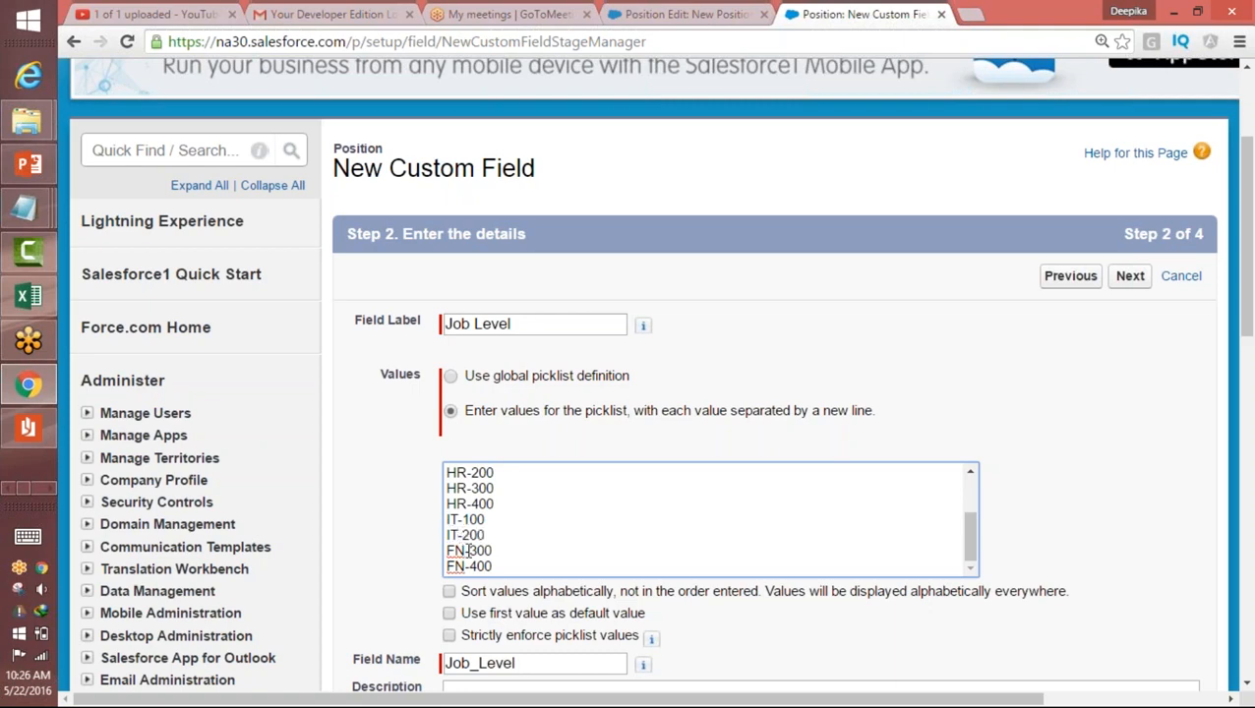
pyautogui.write('I')
pyautogui.moveTo(461, 566); pyautogui.dragTo(445, 568)
pyautogui.write('IT')
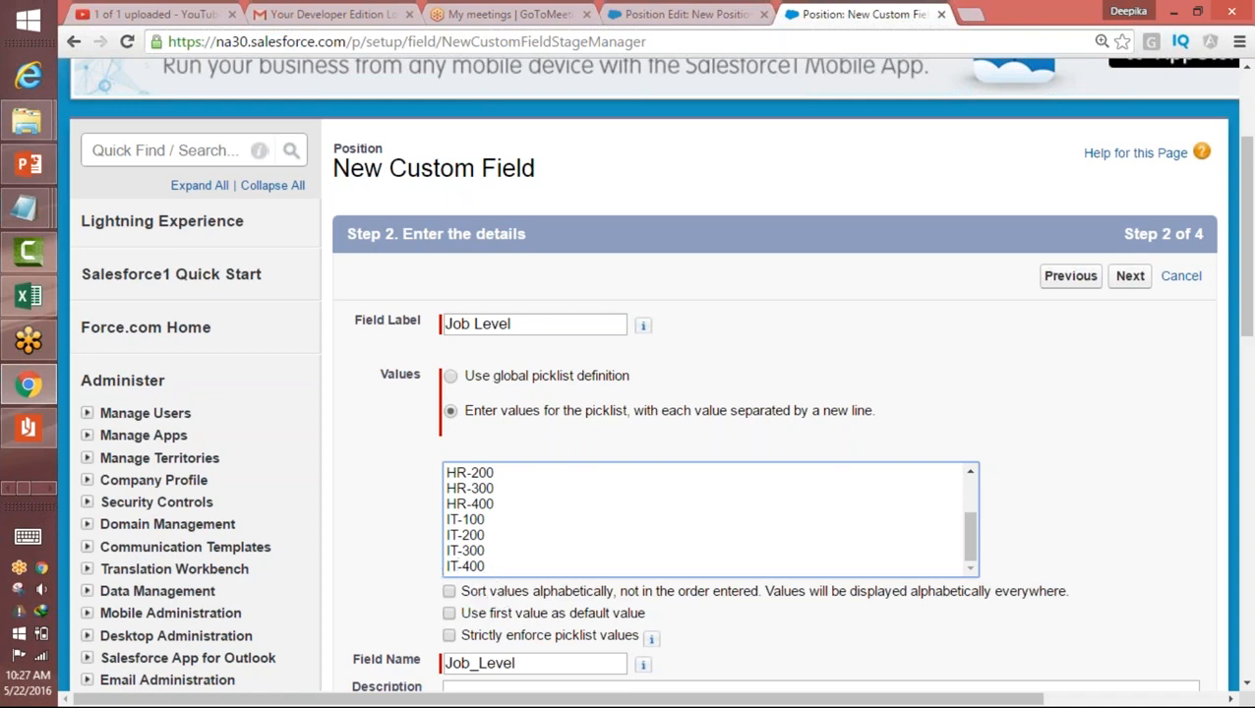
# Step: Paste the copied FN values below IT-400 and change their prefixes to make RO-100, RO-200, RO-300 and RO-400
pyautogui.press('Return')
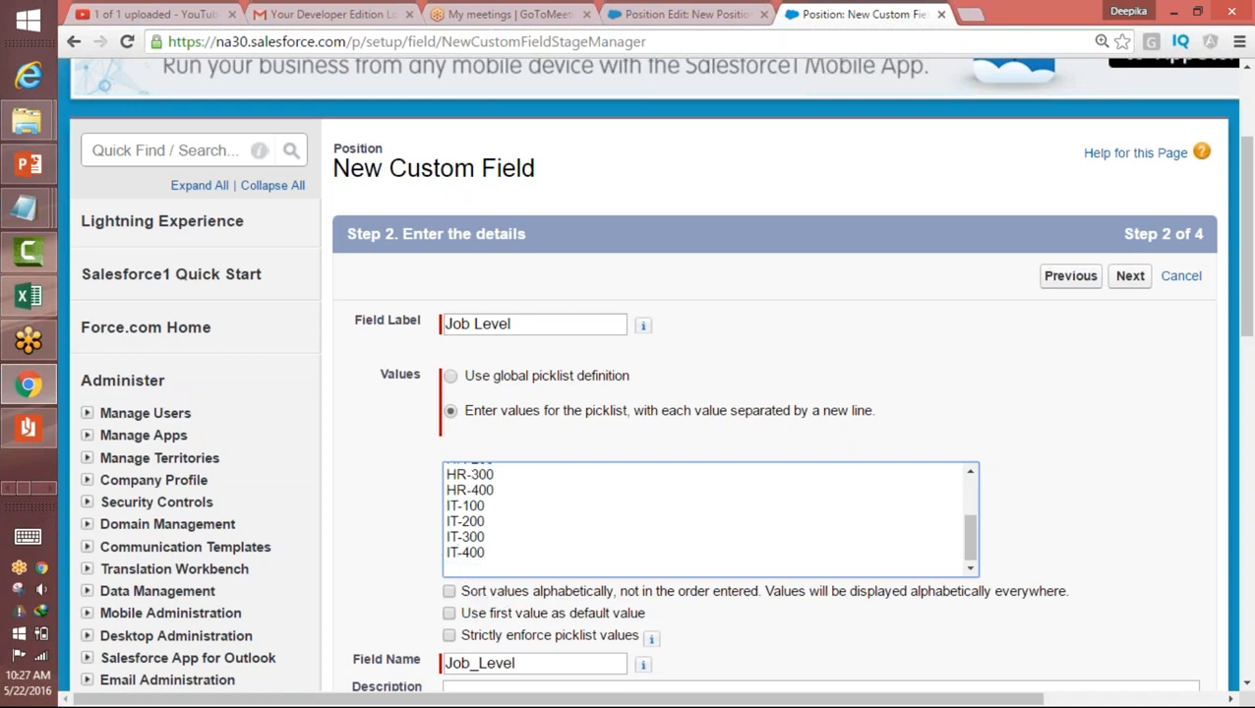
pyautogui.write('R')
pyautogui.press('BackSpace')
pyautogui.hotkey('ctrl', 'v')
pyautogui.moveTo(464, 520); pyautogui.dragTo(446, 567)
pyautogui.write('RORORORo')
pyautogui.press('BackSpace')
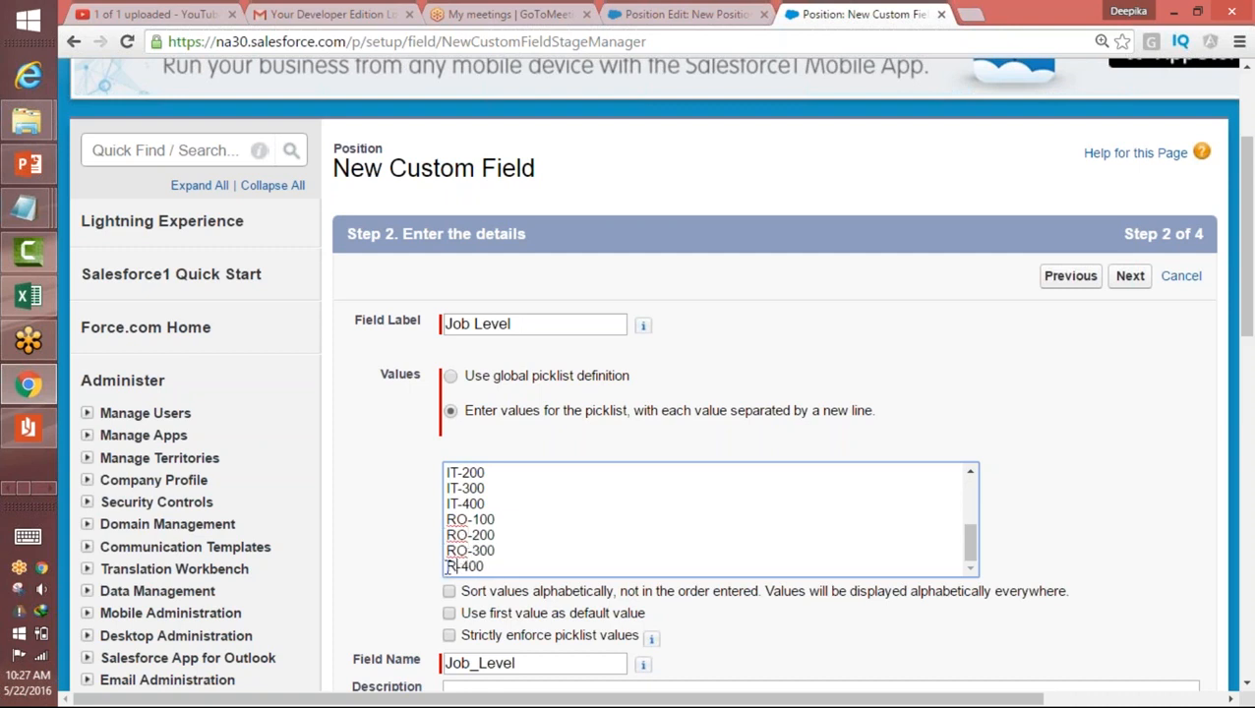
pyautogui.write('O')
# Step: Paste the copied FN values below RO-400 and change their prefixes to make WH-100, WH-200, WH-300 and WH-400
pyautogui.click(521, 567)
pyautogui.press('Return')
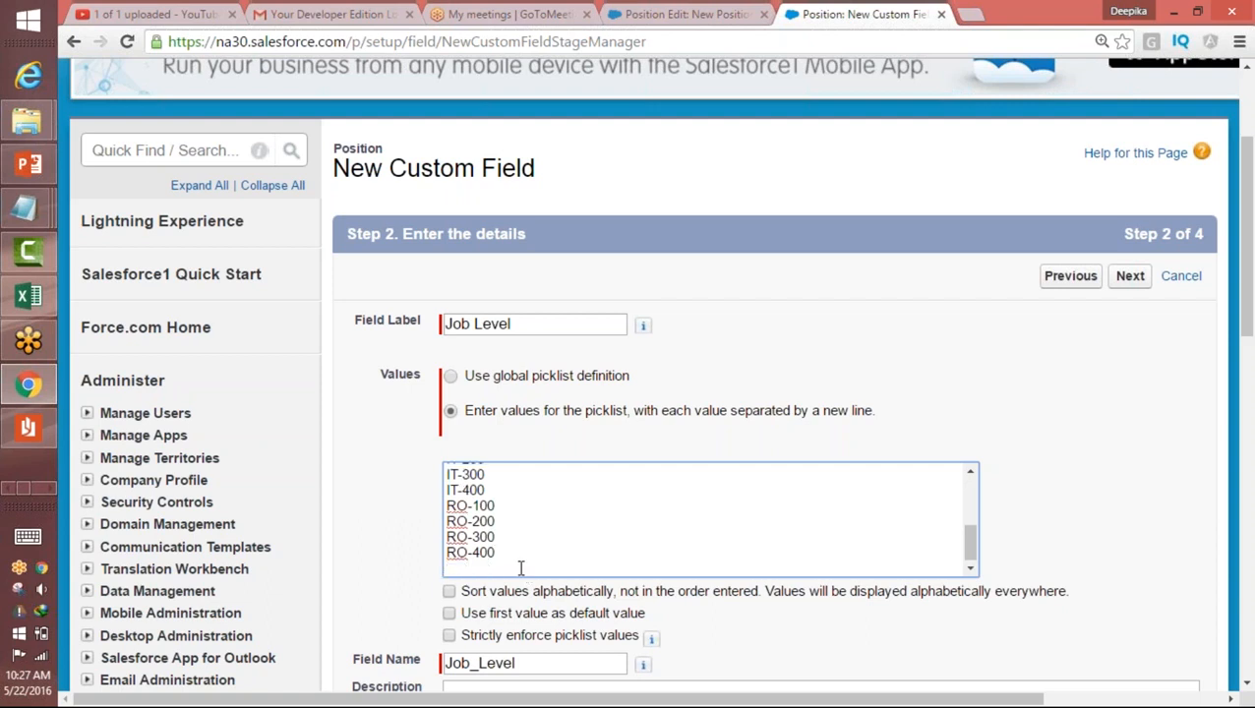
pyautogui.hotkey('ctrl', 'v')
pyautogui.moveTo(465, 520); pyautogui.dragTo(445, 567)
pyautogui.write('WH')
pyautogui.write('WH')
pyautogui.write('WH')
pyautogui.write('Wh')
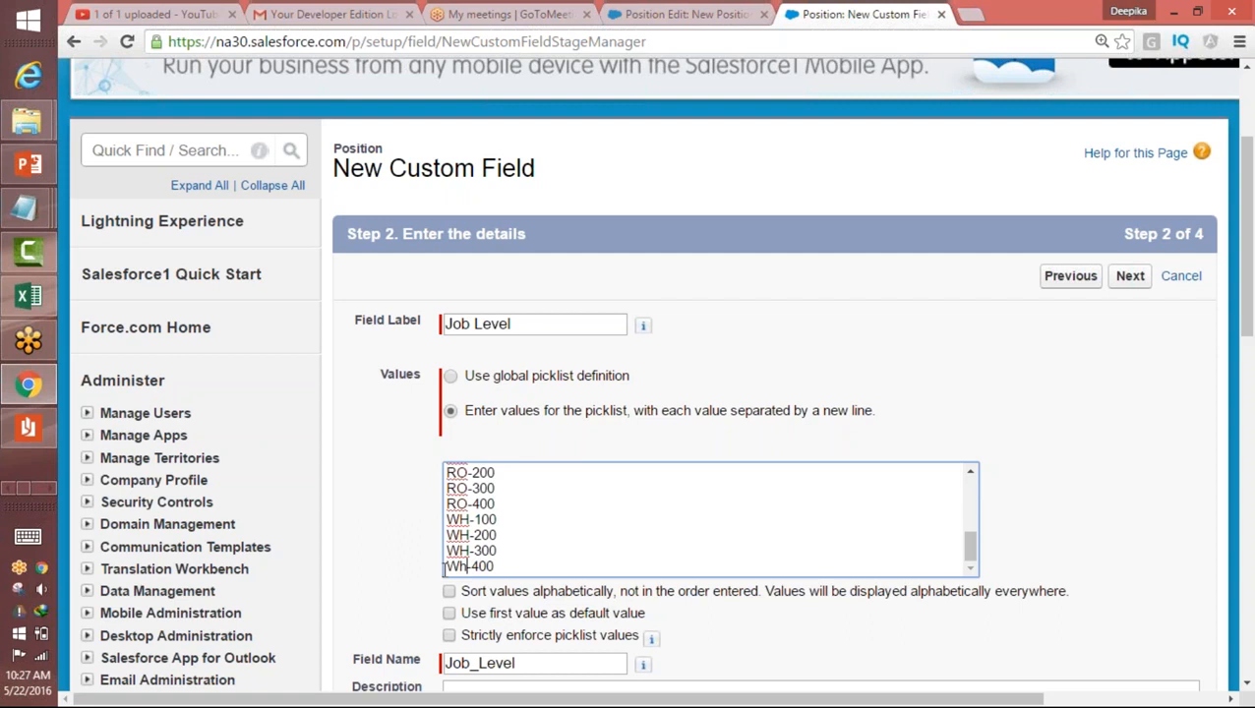
pyautogui.moveTo(474, 567); pyautogui.dragTo(458, 568)
pyautogui.write('H')
# Step: Paste the copied FN values below WH-400 and change their prefixes to make MC-100, MC-200, MC-300 and MC-400
pyautogui.press('End')
pyautogui.press('Return')
pyautogui.hotkey('ctrl', 'v')
pyautogui.doubleClick(459, 520)
pyautogui.write('M')
pyautogui.click(1062, 492)
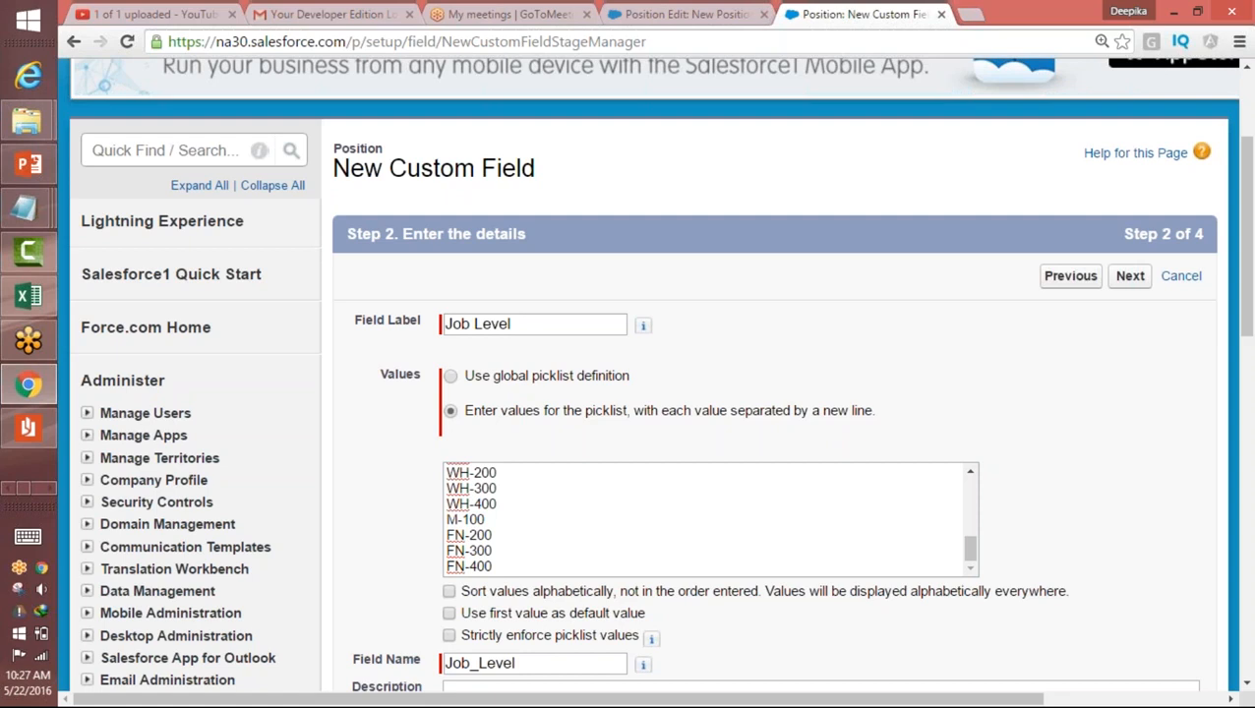
pyautogui.click(457, 519)
pyautogui.write('C')
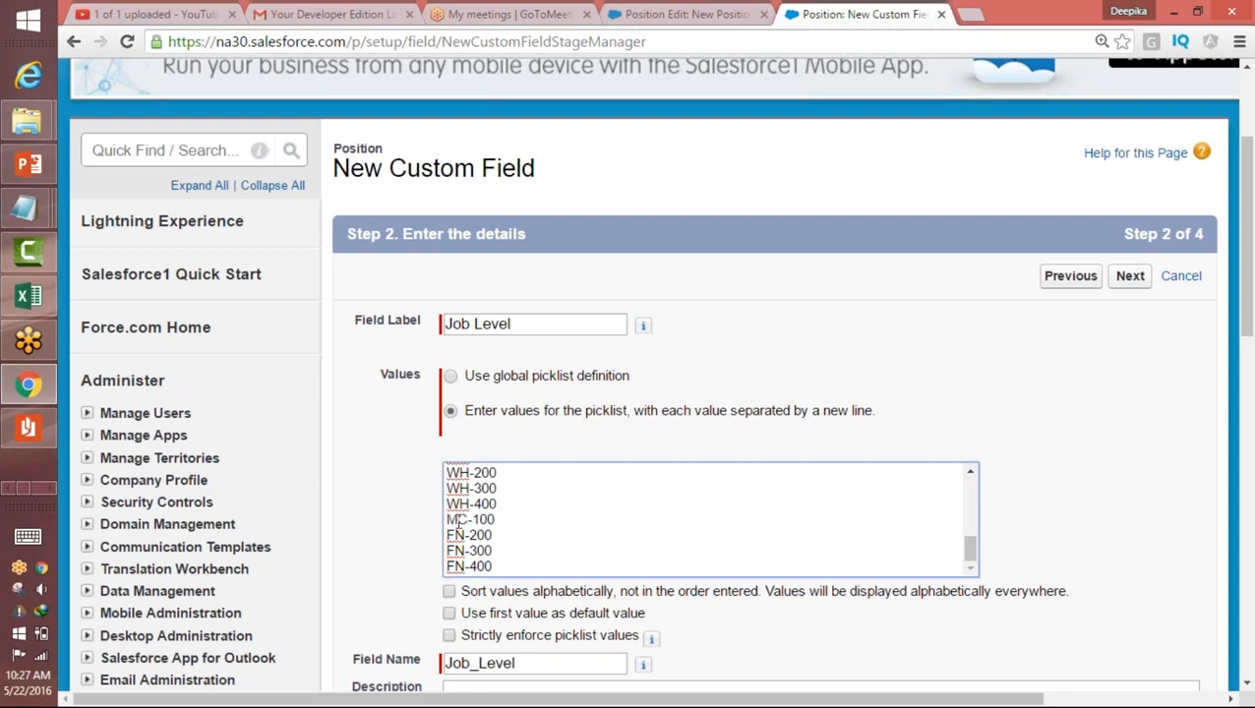
pyautogui.moveTo(464, 535); pyautogui.dragTo(444, 567)
pyautogui.write('MC')
pyautogui.write('MC')
pyautogui.write('MC')
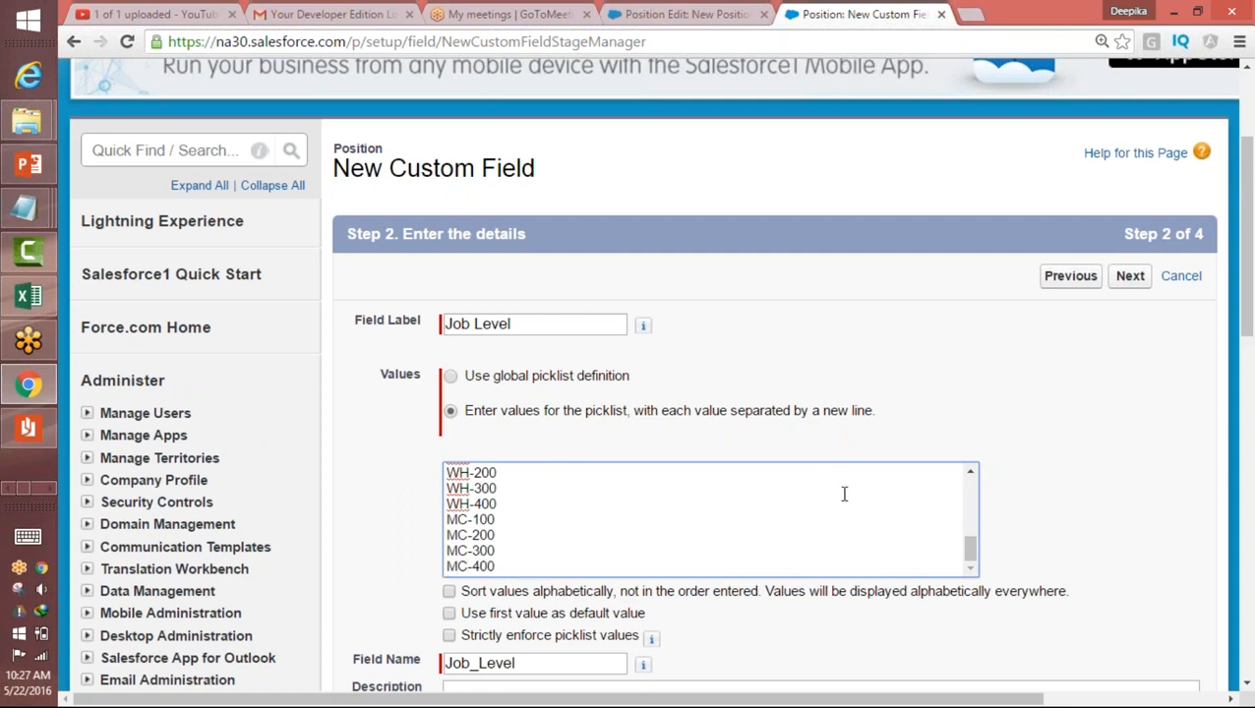
# Step: Make the Job Level field visible to all profiles and save it with the page layout assignment
pyautogui.moveTo(1249, 313); pyautogui.dragTo(1235, 432)
pyautogui.click(1131, 506)
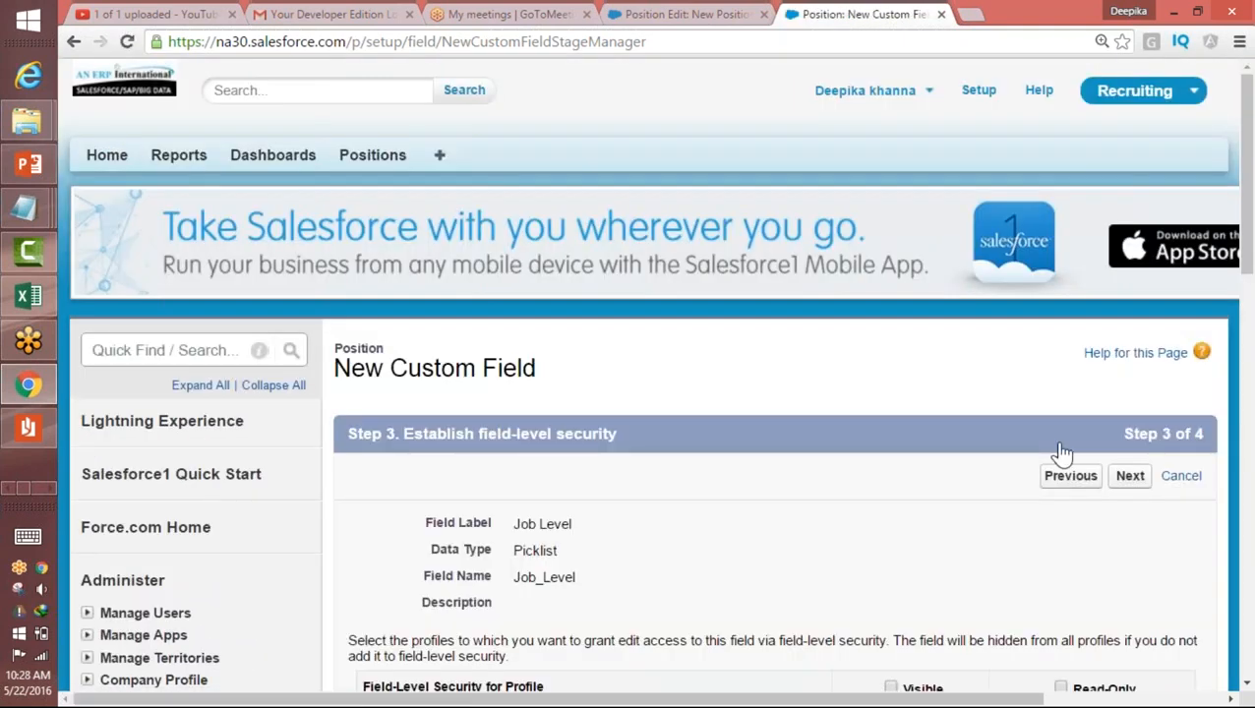
pyautogui.click(890, 688)
pyautogui.click(1130, 477)
pyautogui.moveTo(1249, 207); pyautogui.dragTo(1249, 325)
pyautogui.click(1124, 308)
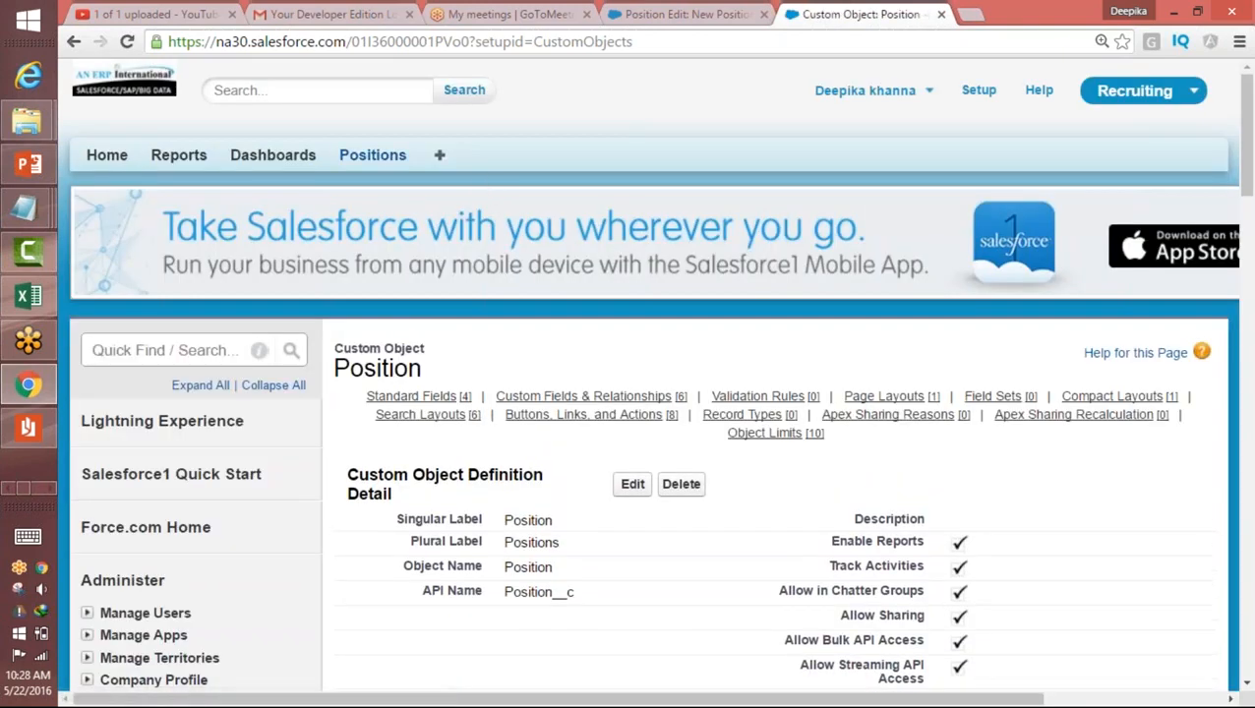
# Step: Start a new Position record, choose Finance as the Functional Area and examine the Job Level options
pyautogui.click(363, 168)
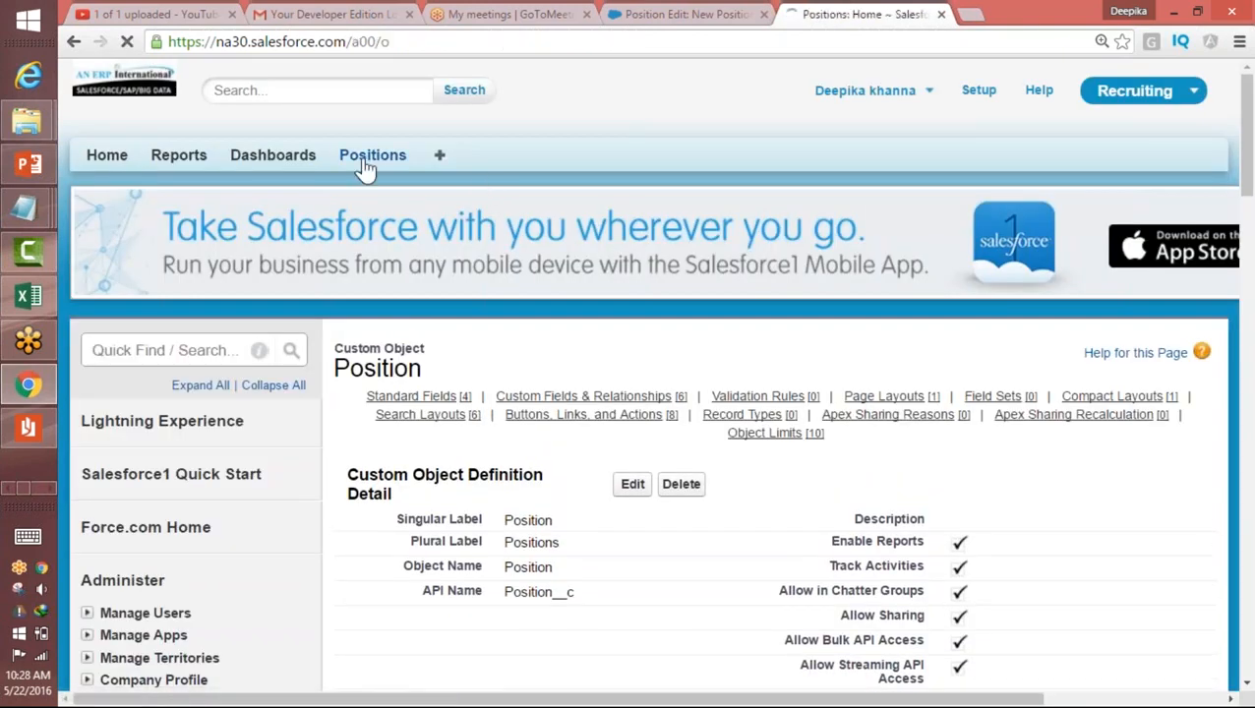
pyautogui.click(634, 325)
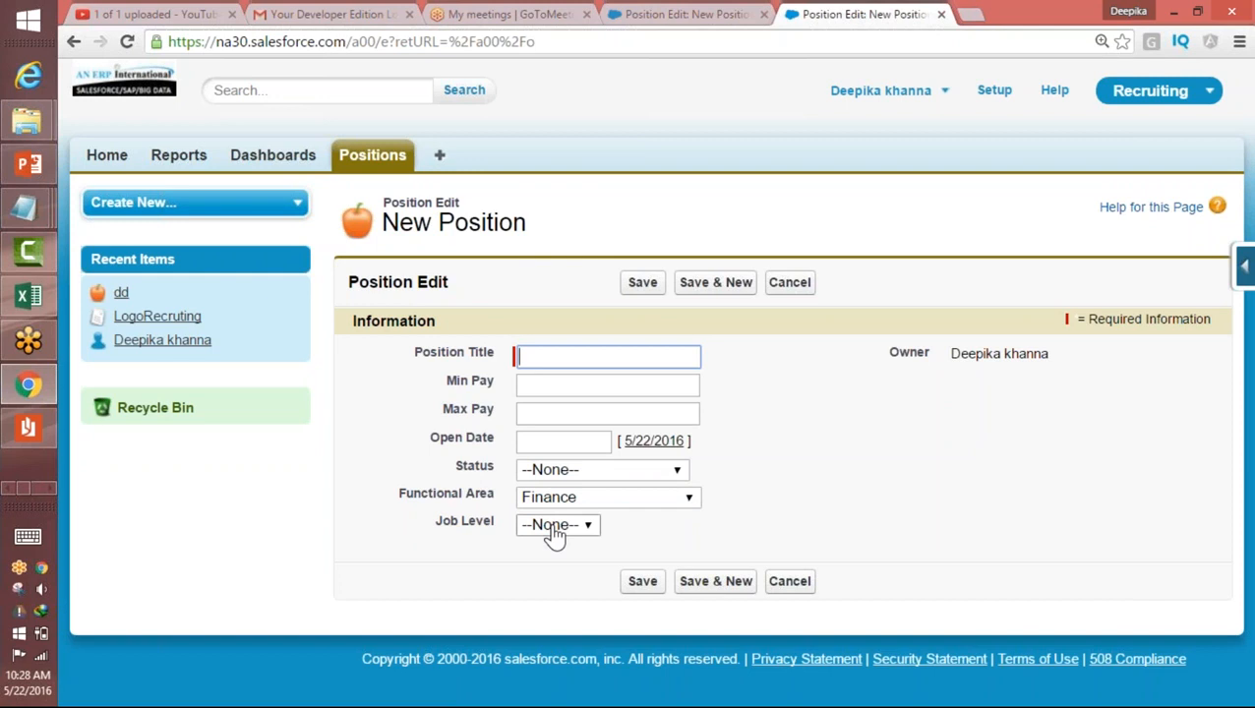
pyautogui.click(554, 527)
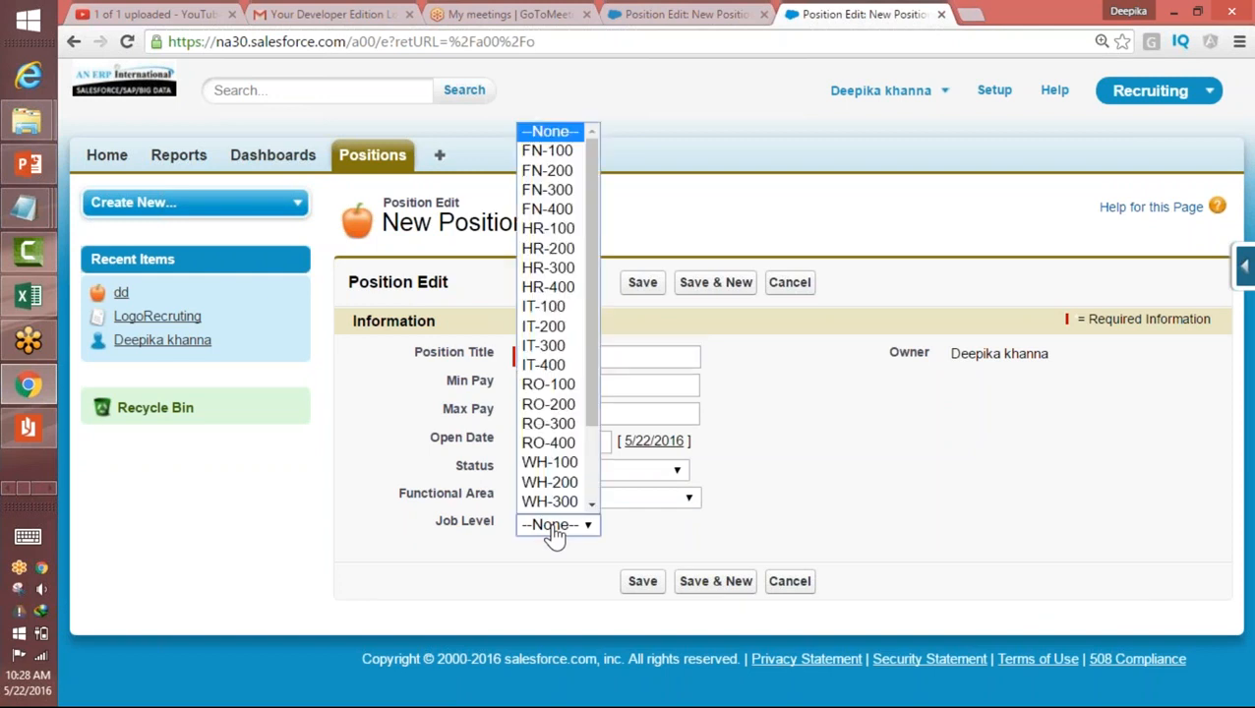
pyautogui.moveTo(595, 273); pyautogui.dragTo(587, 403)
pyautogui.click(620, 423)
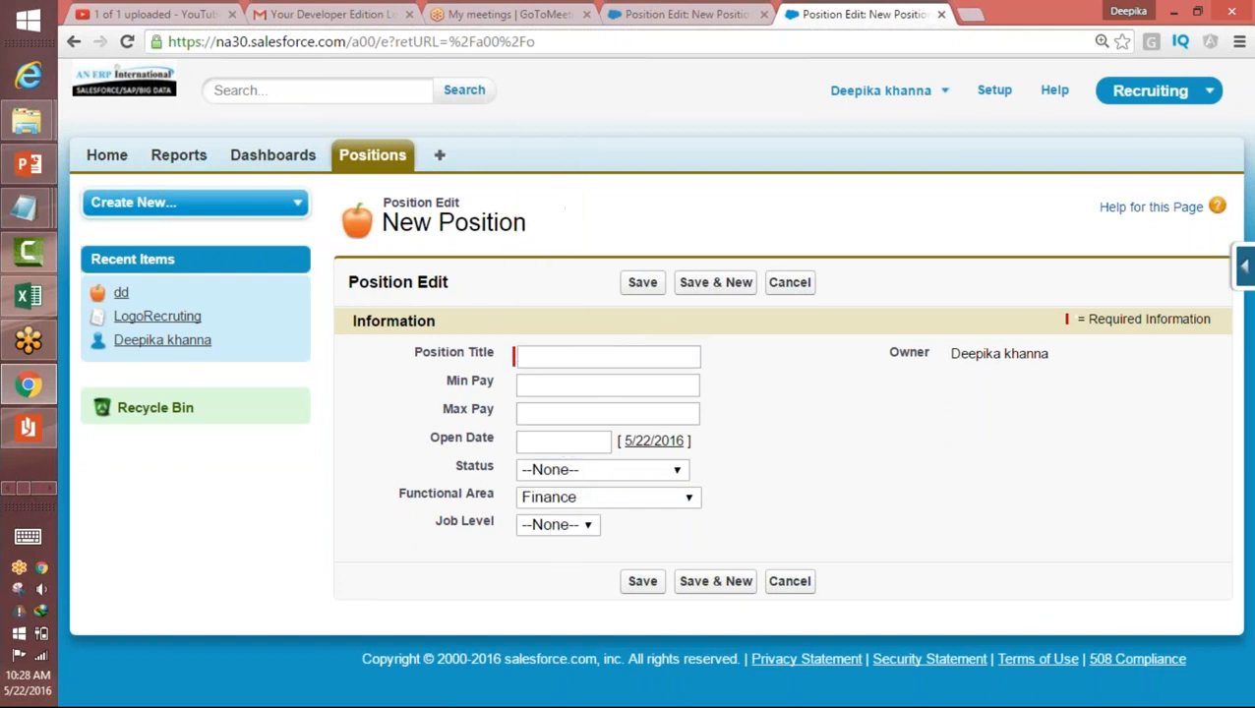
pyautogui.click(569, 526)
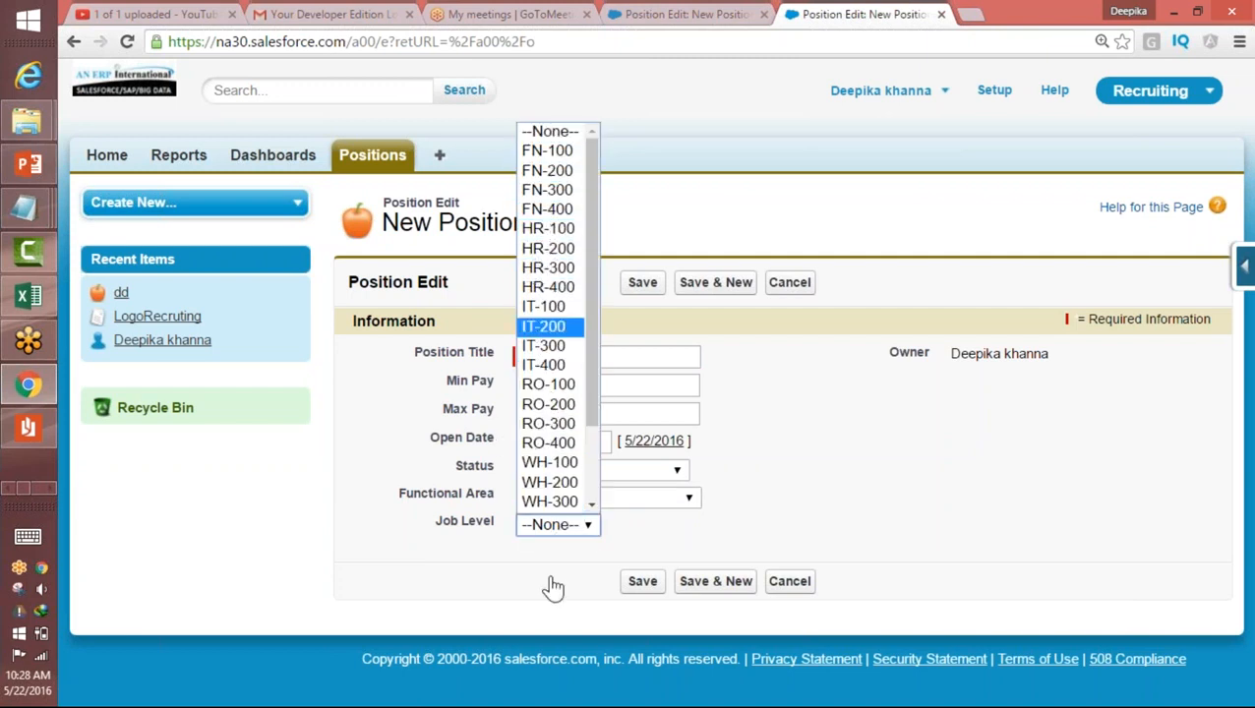
# Step: Set the Functional Area to Human Resources and examine the Job Level options again
pyautogui.click(651, 502)
pyautogui.click(610, 558)
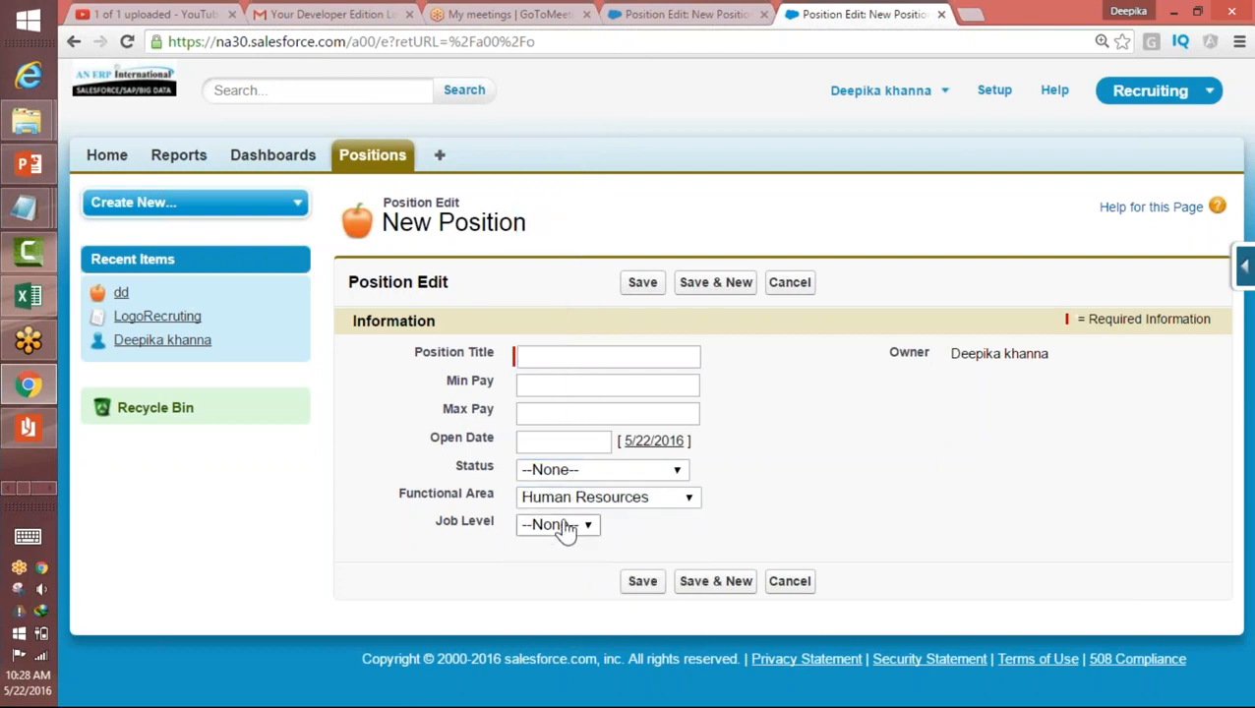
pyautogui.click(567, 527)
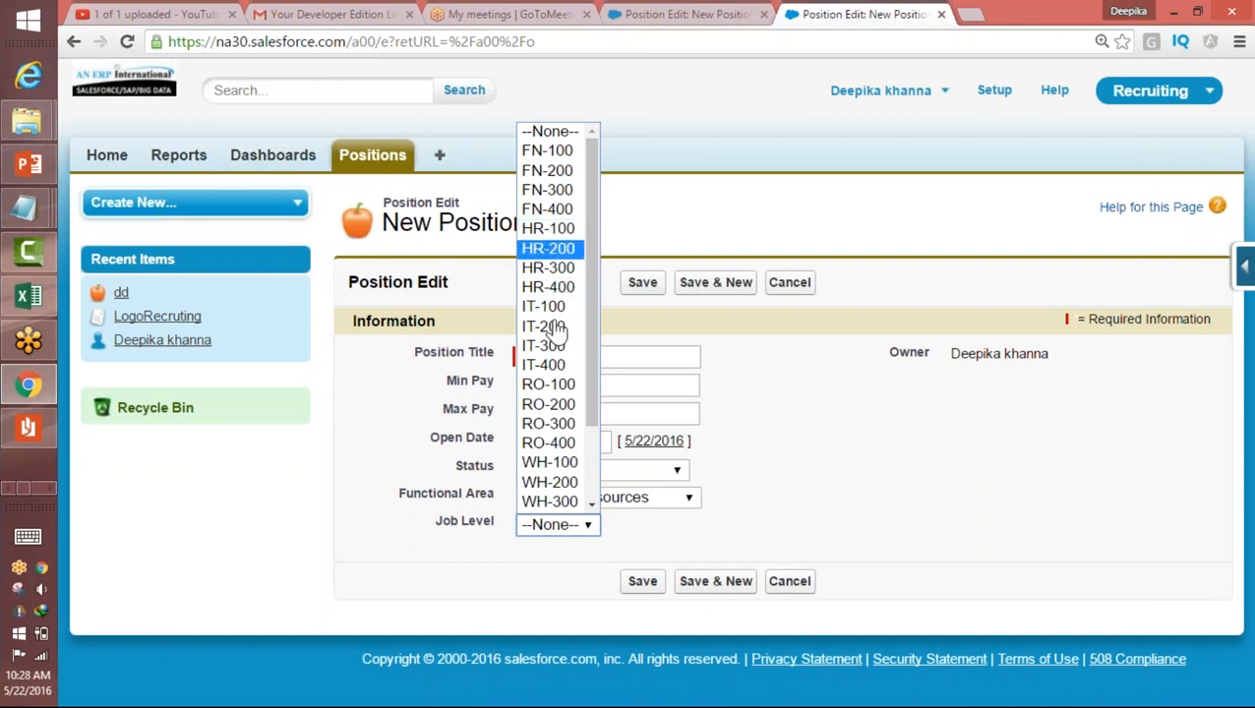
pyautogui.click(790, 486)
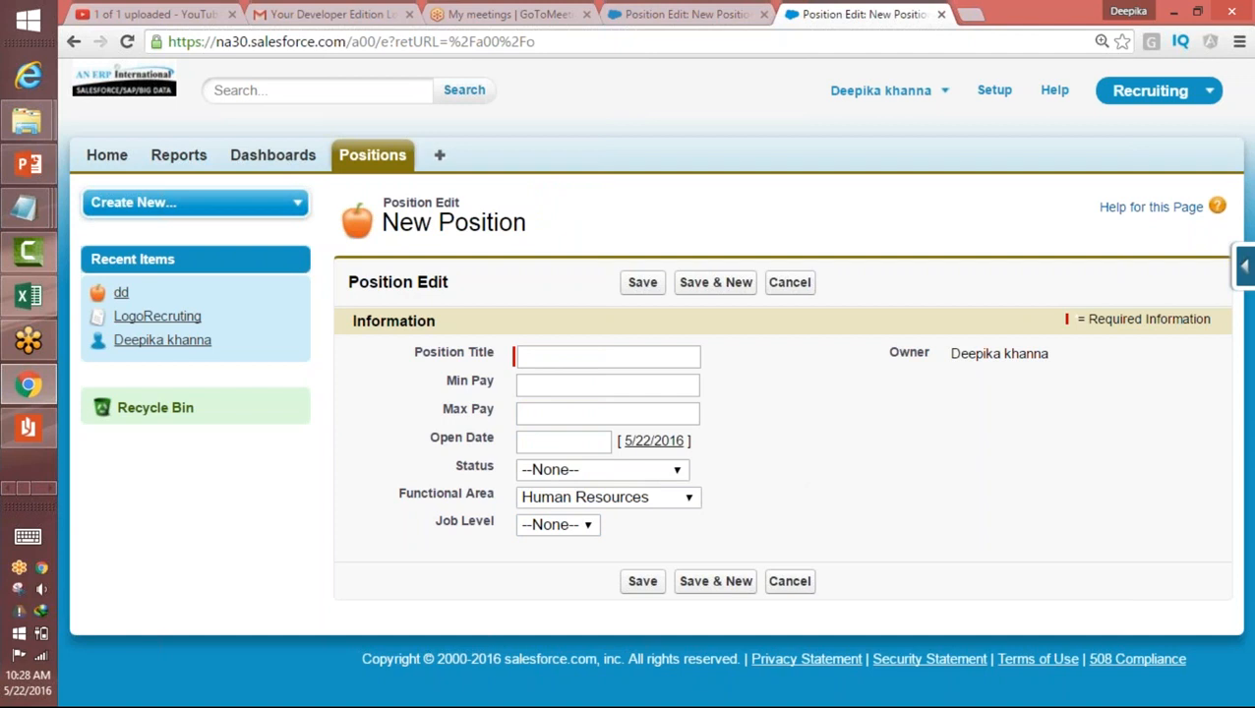
# Step: Open the Position object's field dependencies and start a new field dependency
pyautogui.click(1245, 265)
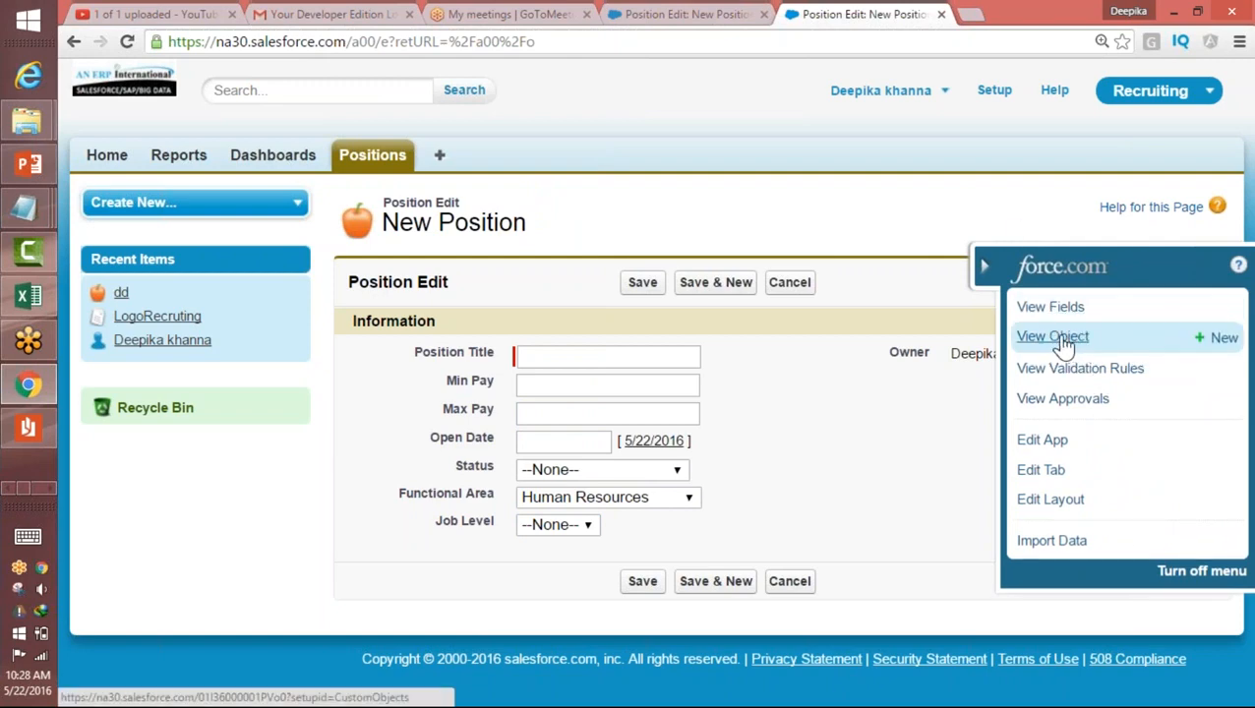
pyautogui.click(1052, 336)
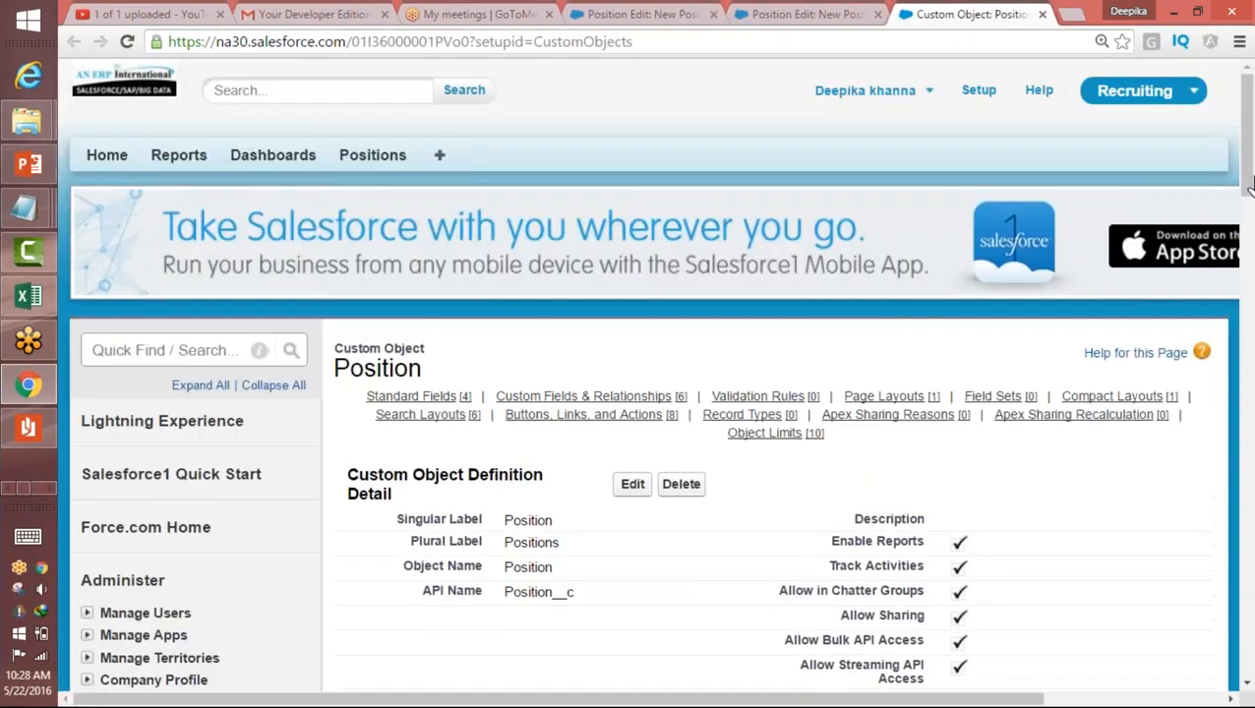
pyautogui.scroll(-8, 1248, 167)
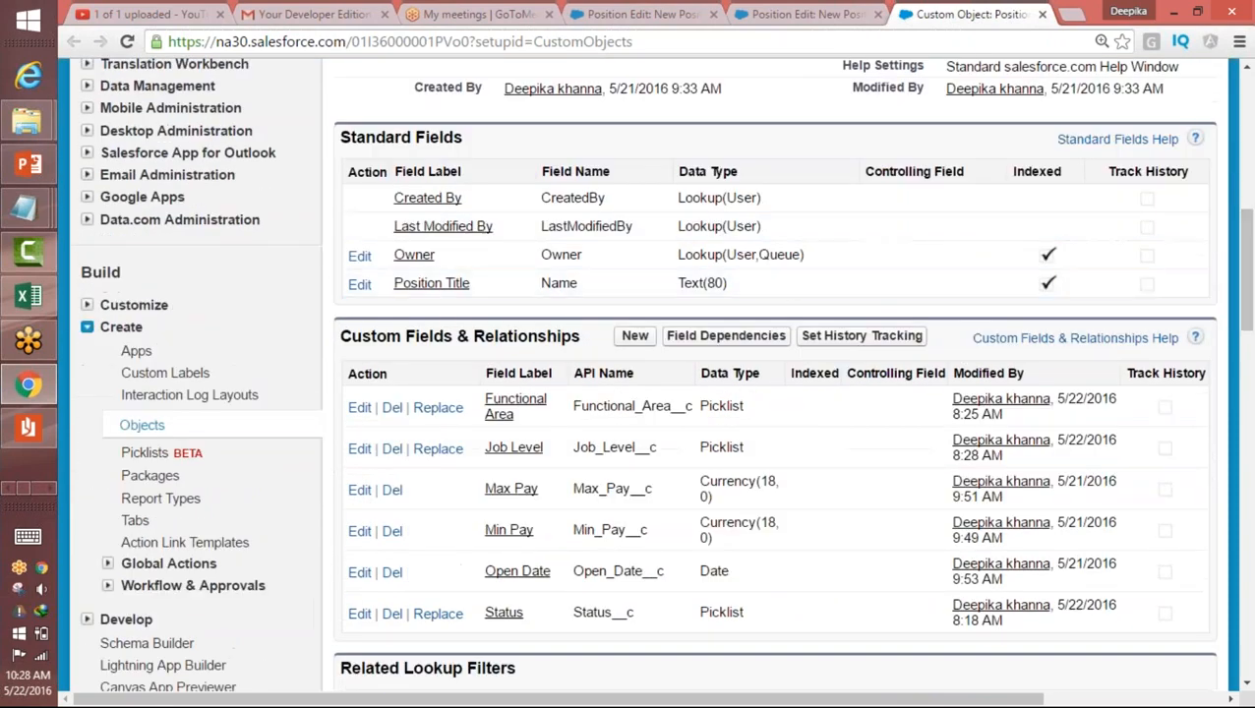
pyautogui.click(727, 335)
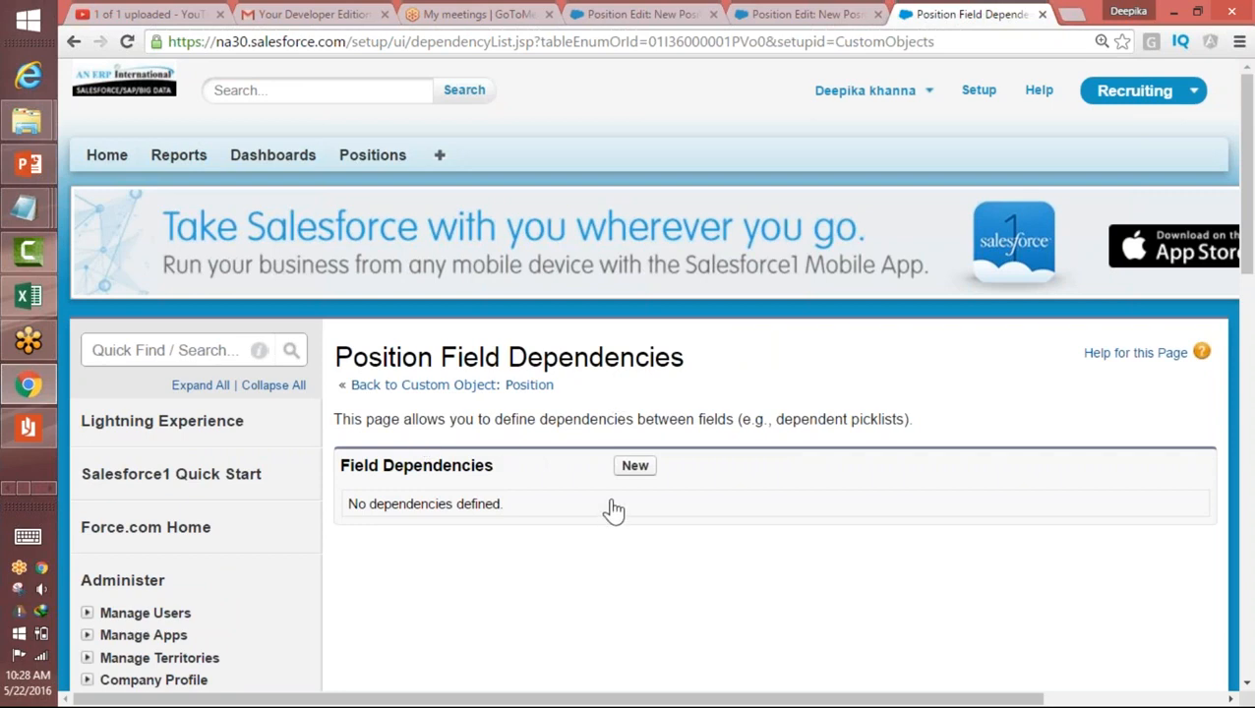
pyautogui.click(635, 469)
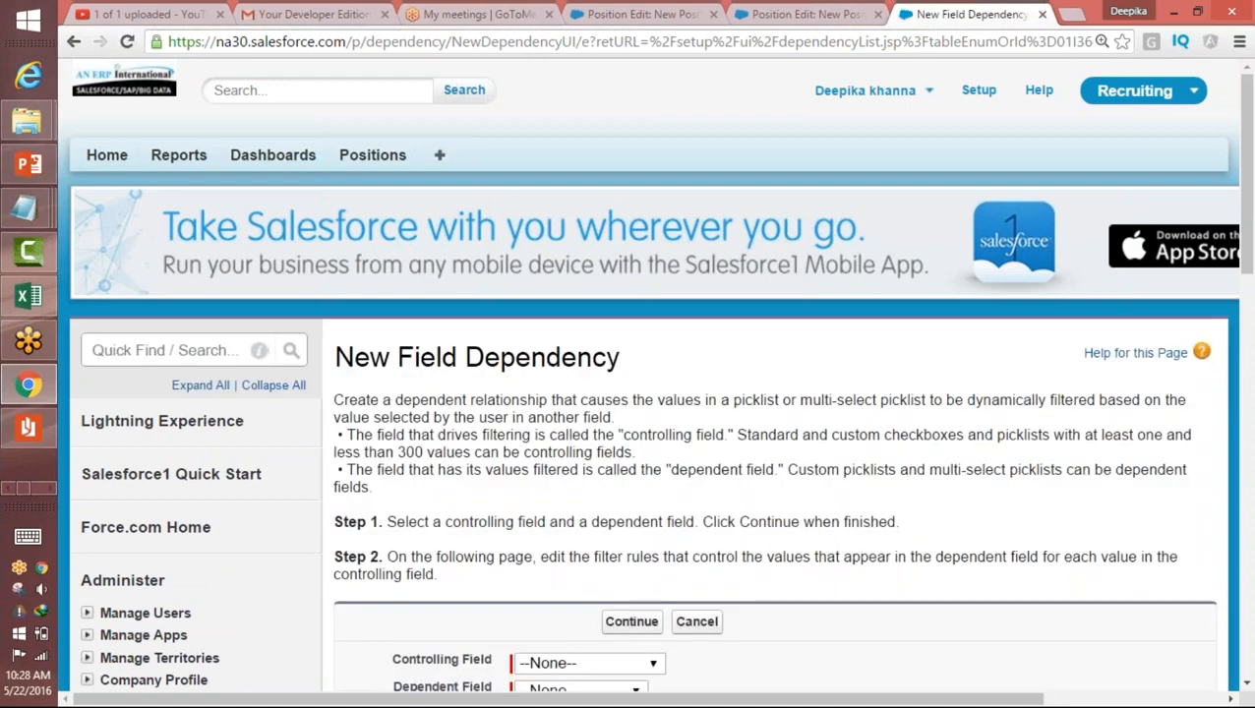
pyautogui.scroll(-2, 1248, 182)
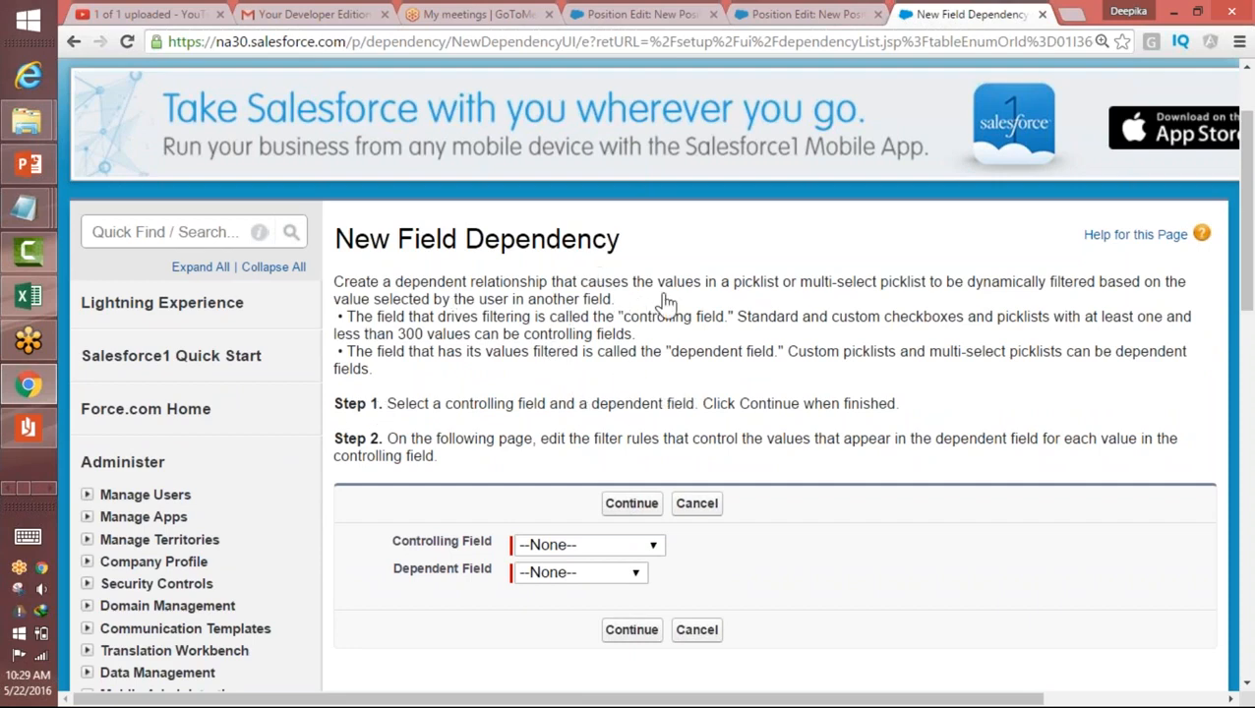
# Step: Examine the rules on which field types can be controlling fields and dependent fields
pyautogui.doubleClick(753, 283)
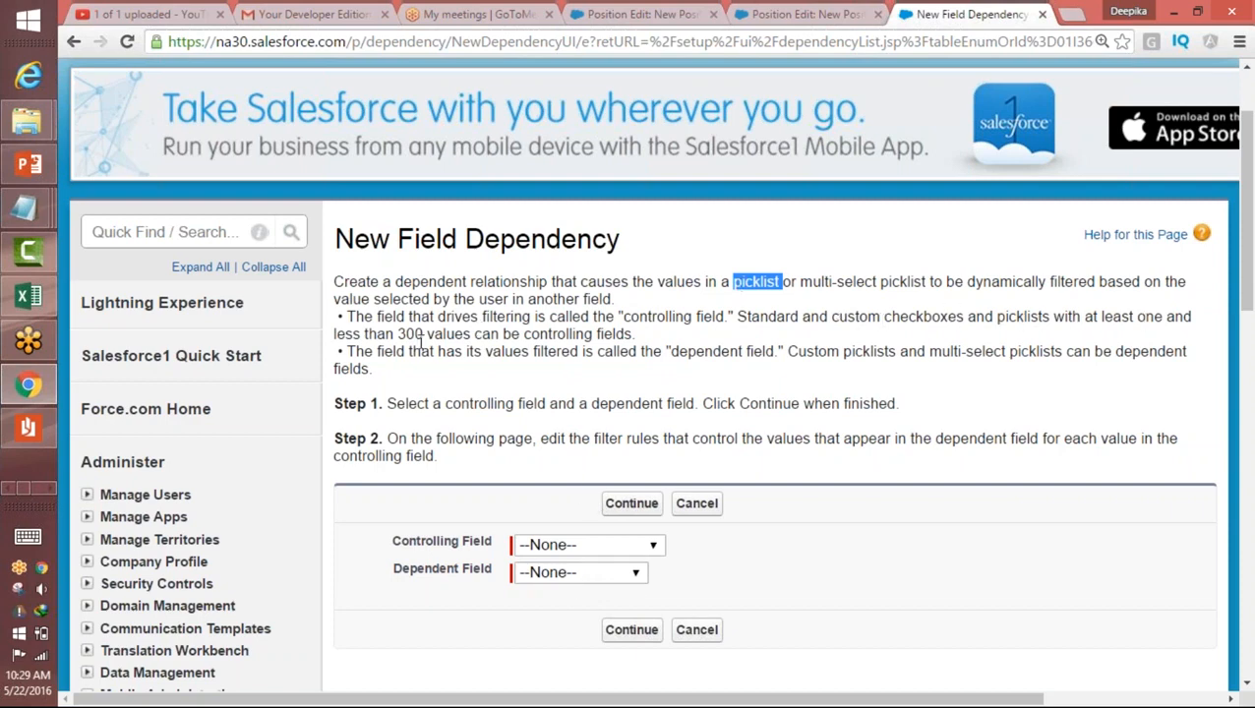
pyautogui.moveTo(740, 322); pyautogui.dragTo(745, 331)
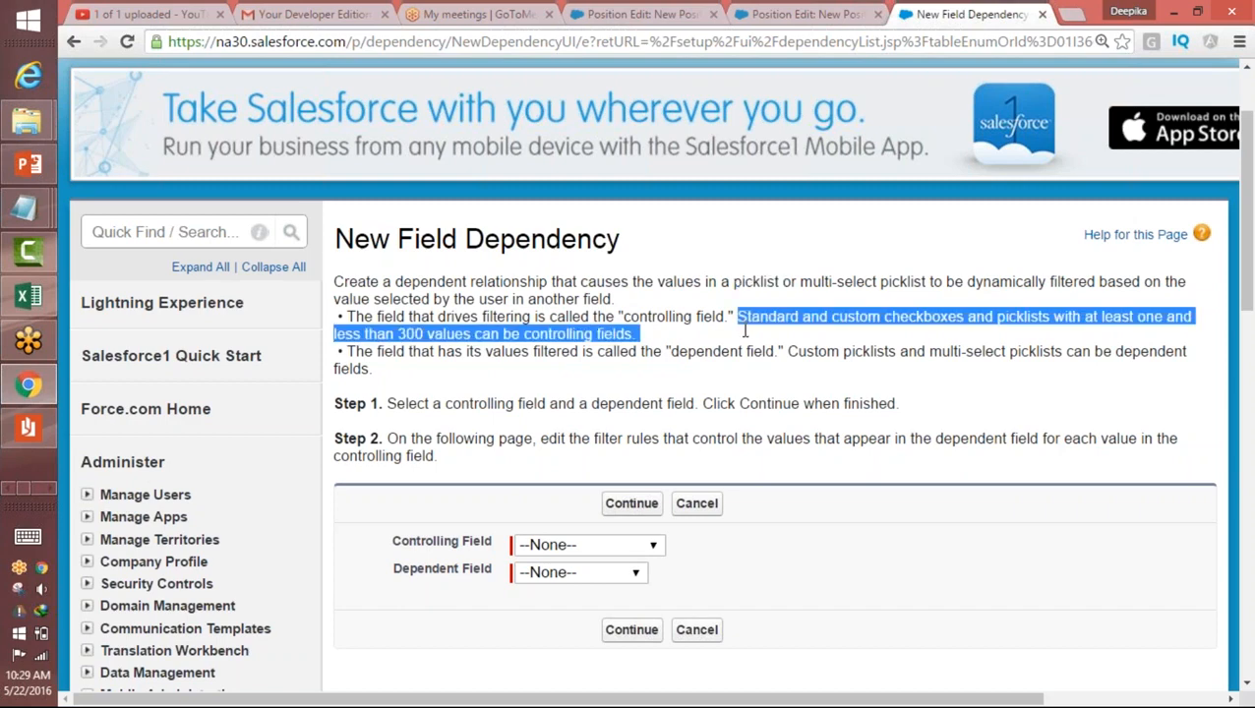
pyautogui.click(844, 317)
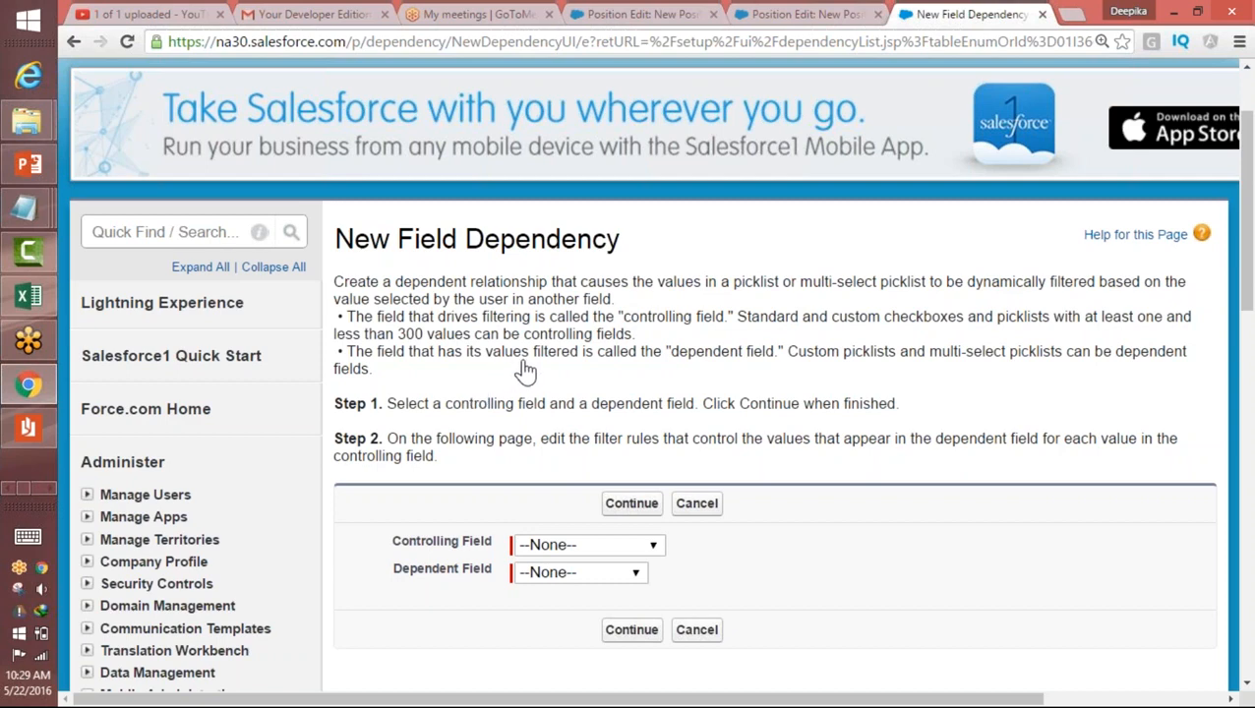
pyautogui.click(570, 576)
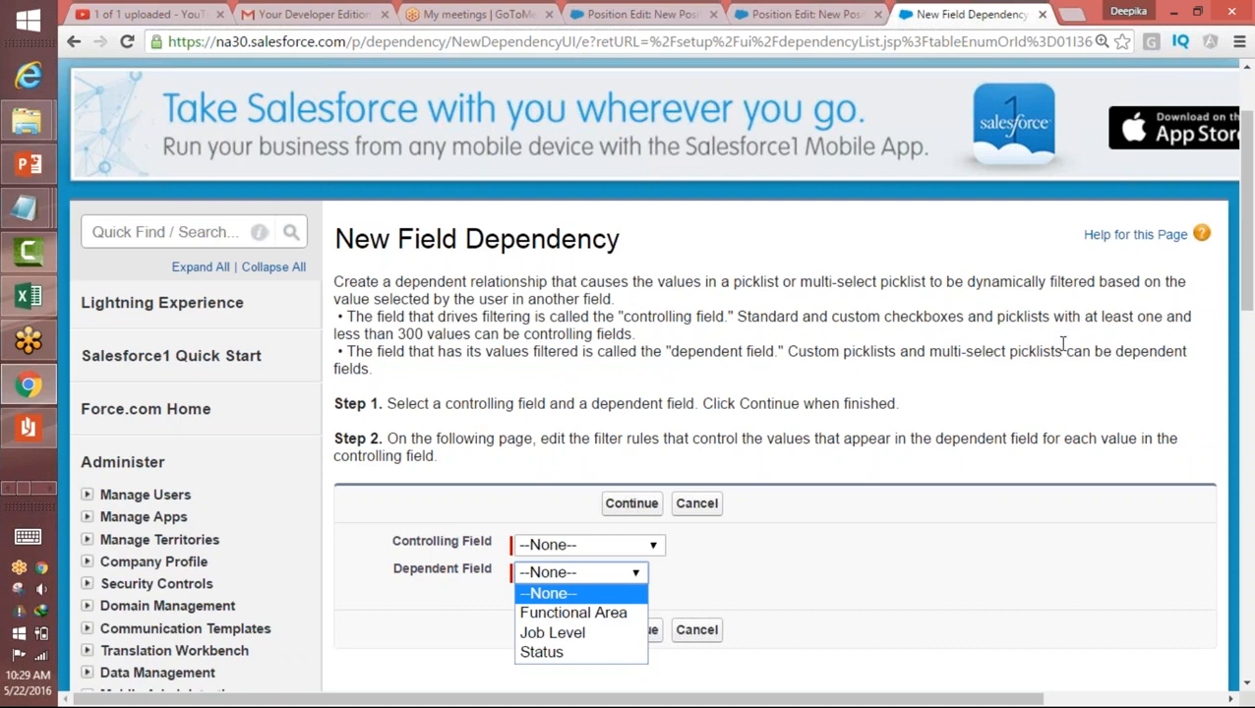
pyautogui.click(787, 351)
pyautogui.moveTo(787, 352); pyautogui.dragTo(862, 362)
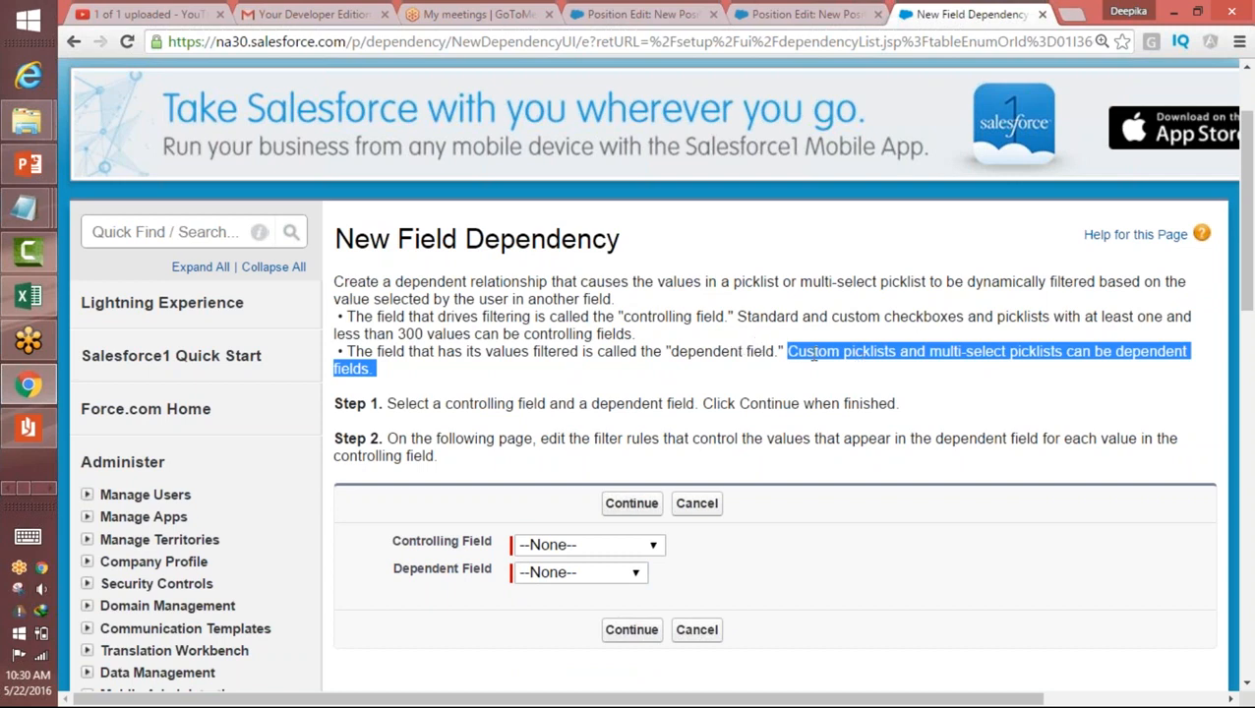
pyautogui.doubleClick(856, 352)
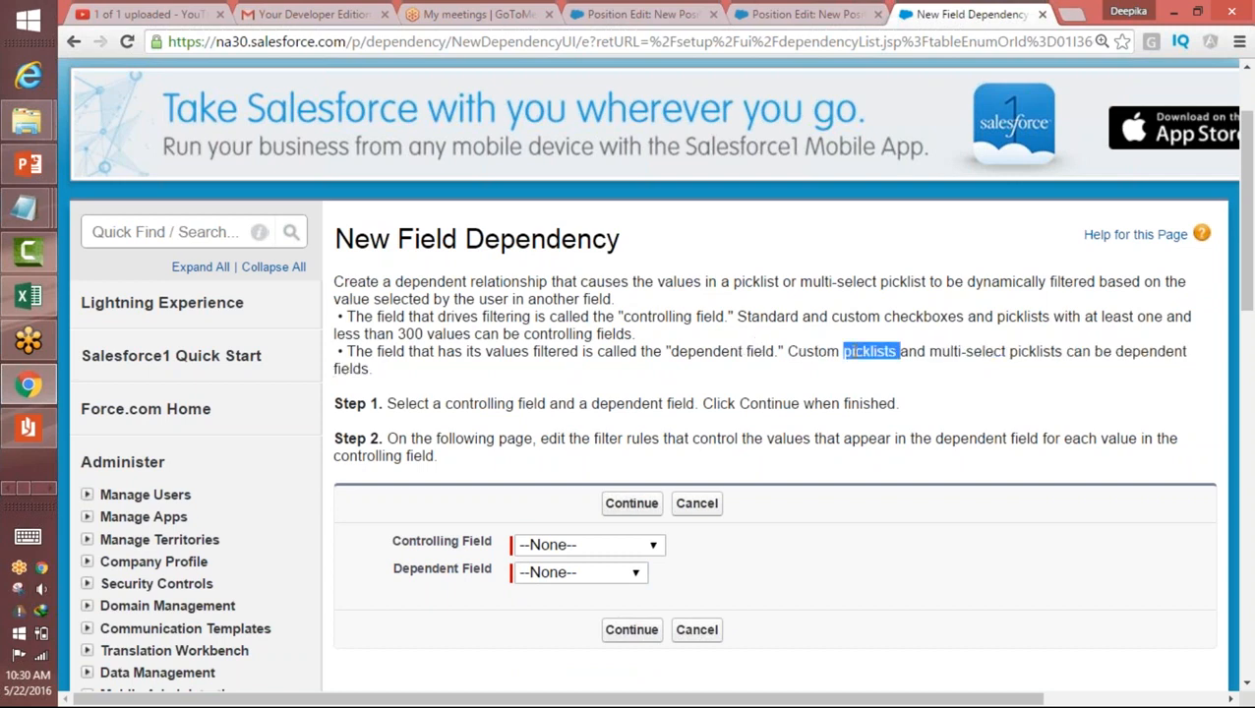
# Step: Set Functional Area as the controlling field and Job Level as the dependent field, and continue to the filter rules
pyautogui.scroll(-1, 863, 380)
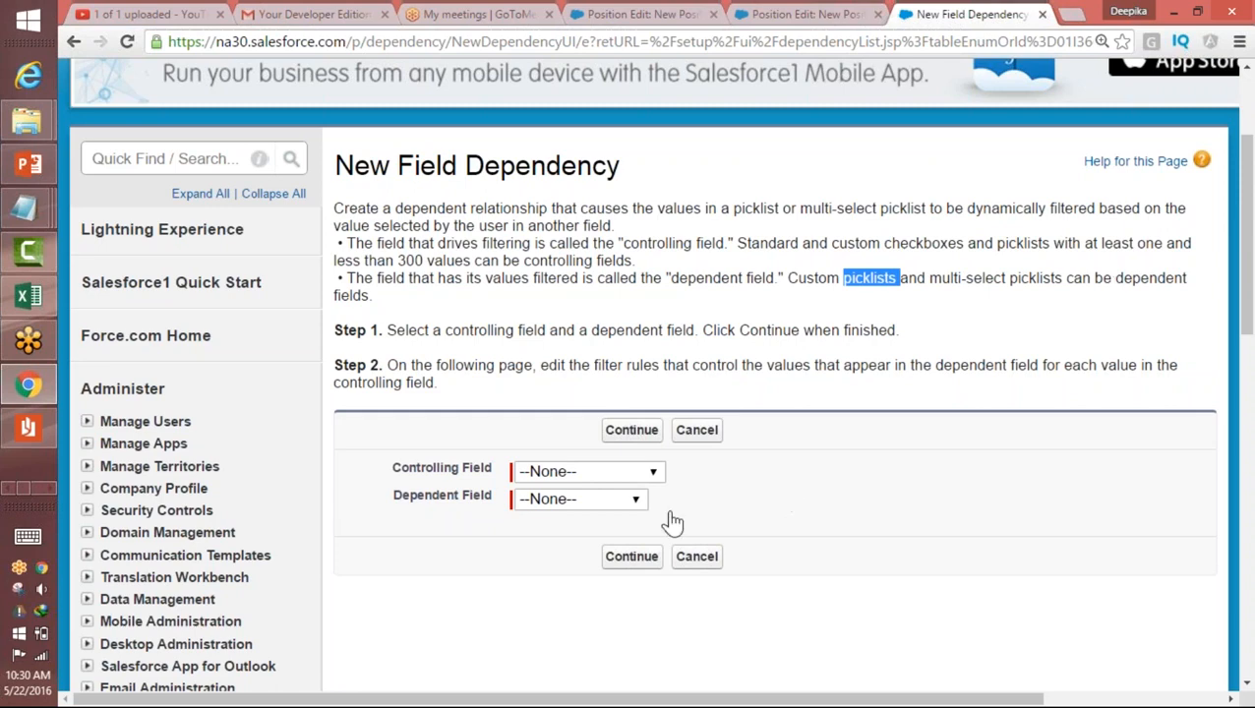
pyautogui.click(608, 504)
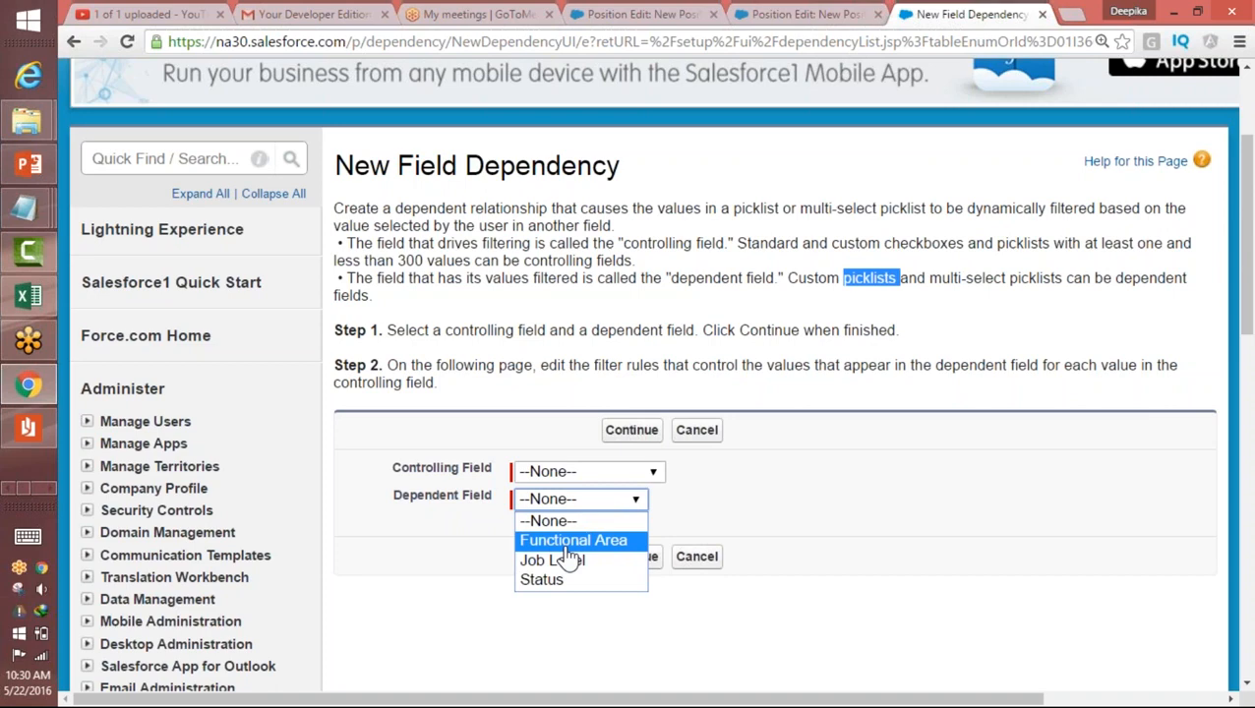
pyautogui.click(591, 472)
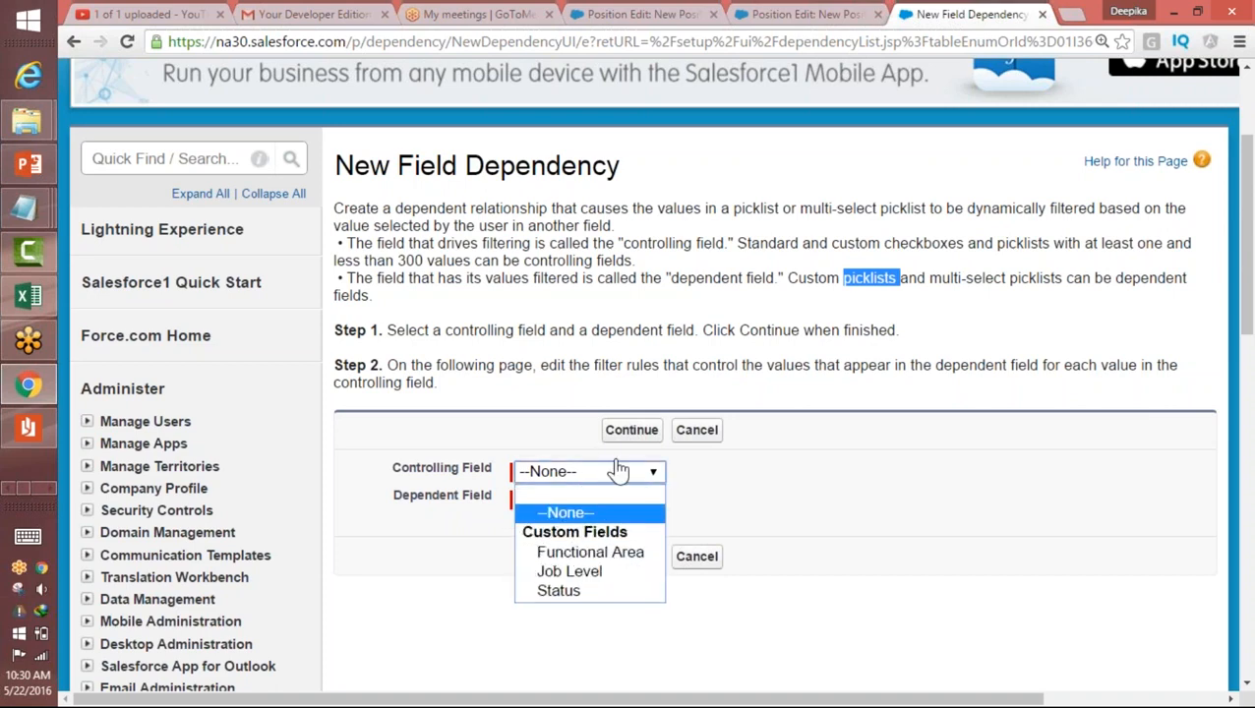
pyautogui.click(555, 557)
pyautogui.click(557, 507)
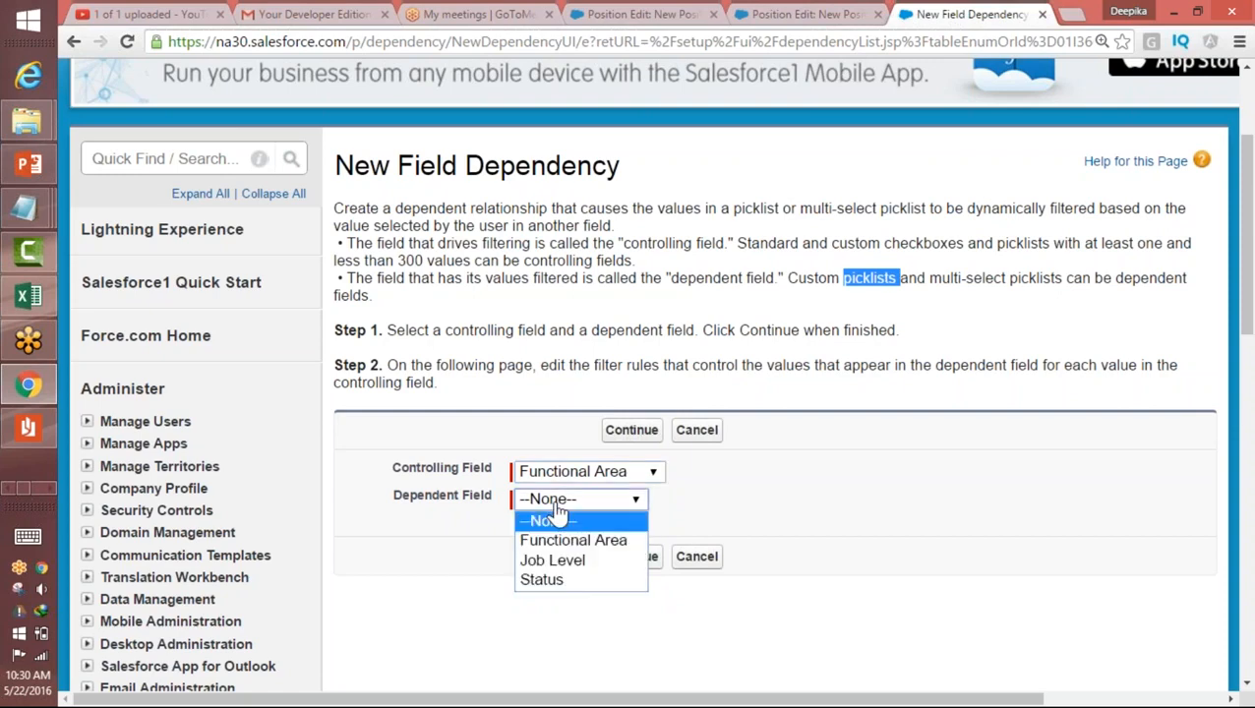
pyautogui.click(557, 559)
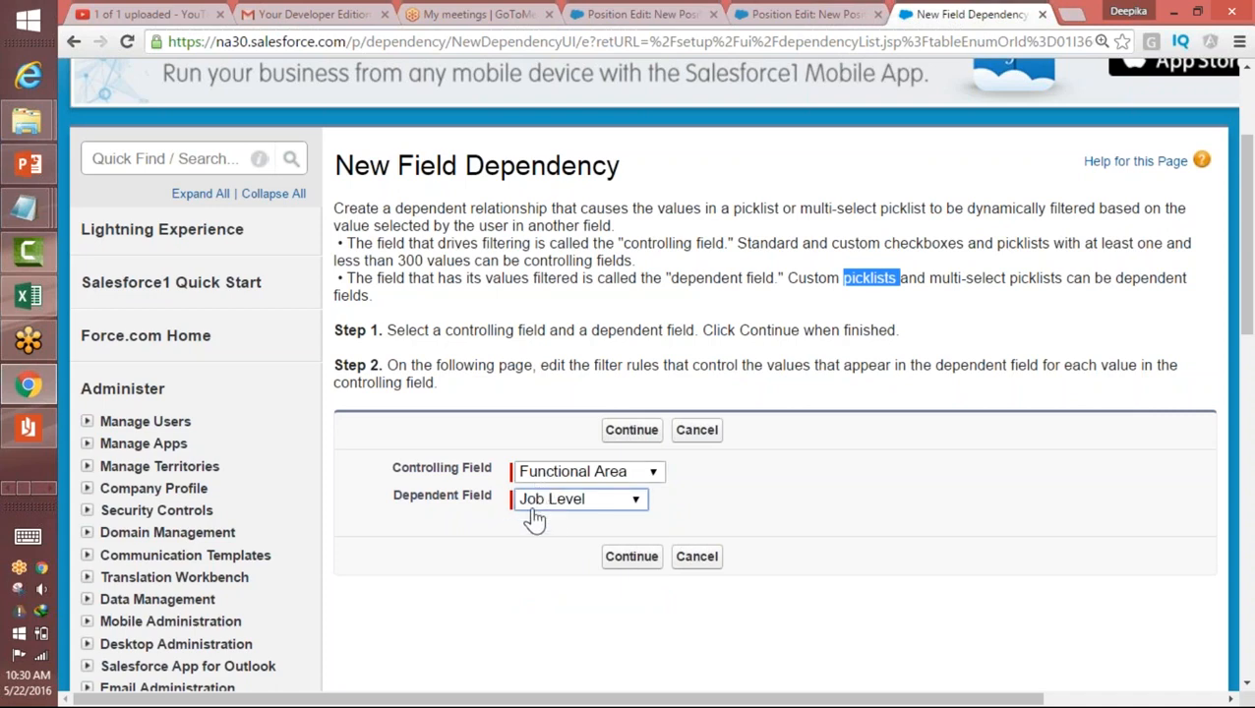
pyautogui.click(642, 563)
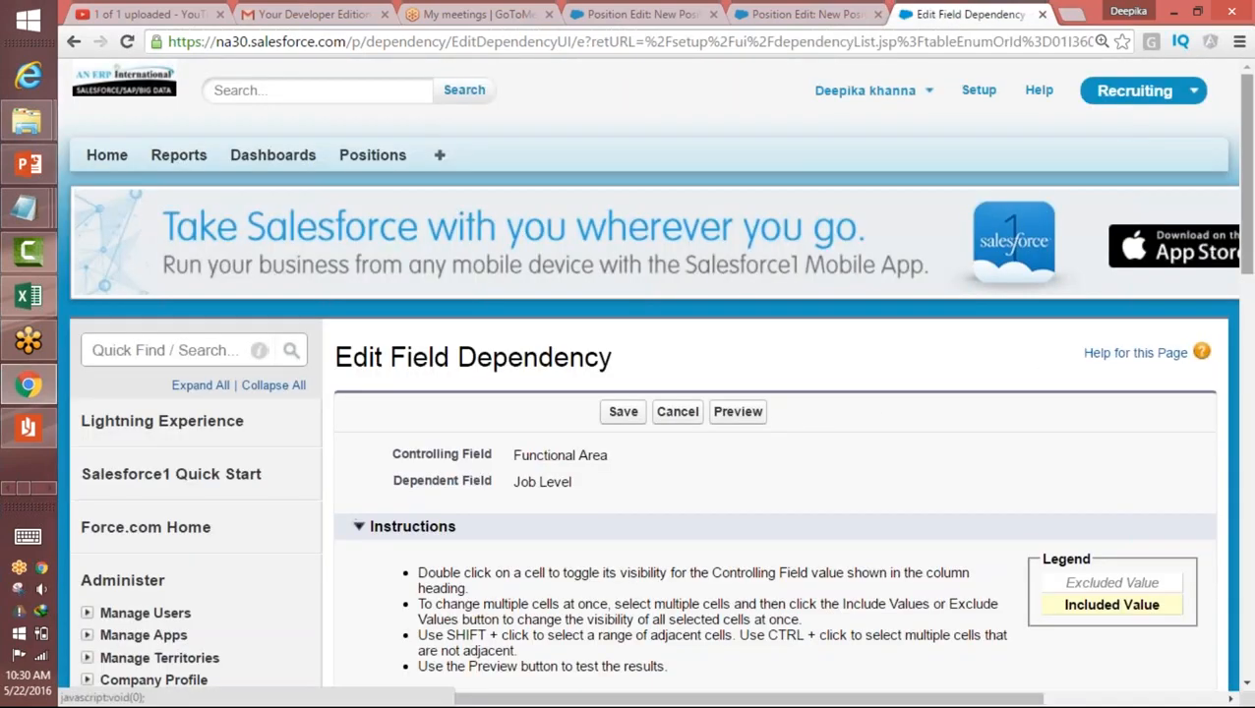
# Step: Include the job levels FN-100 through FN-400 for the Finance functional area
pyautogui.scroll(-1, 1245, 231)
pyautogui.moveTo(1251, 232); pyautogui.dragTo(1252, 347)
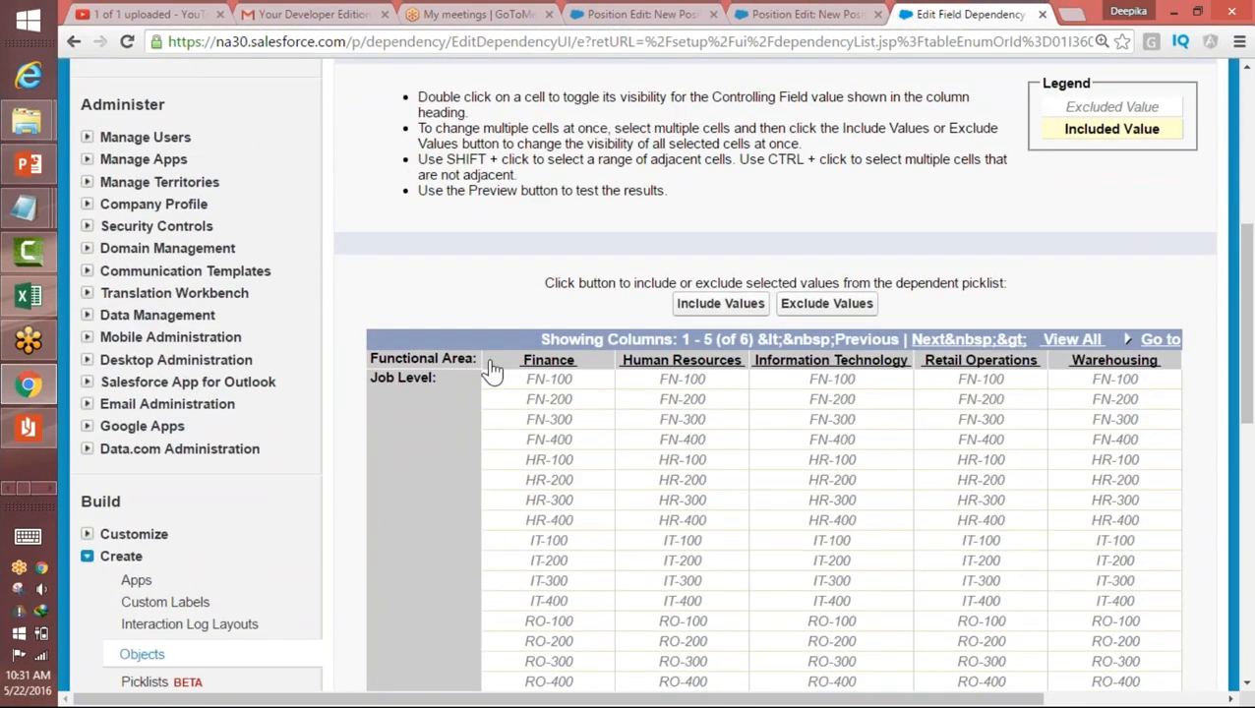
pyautogui.click(544, 389)
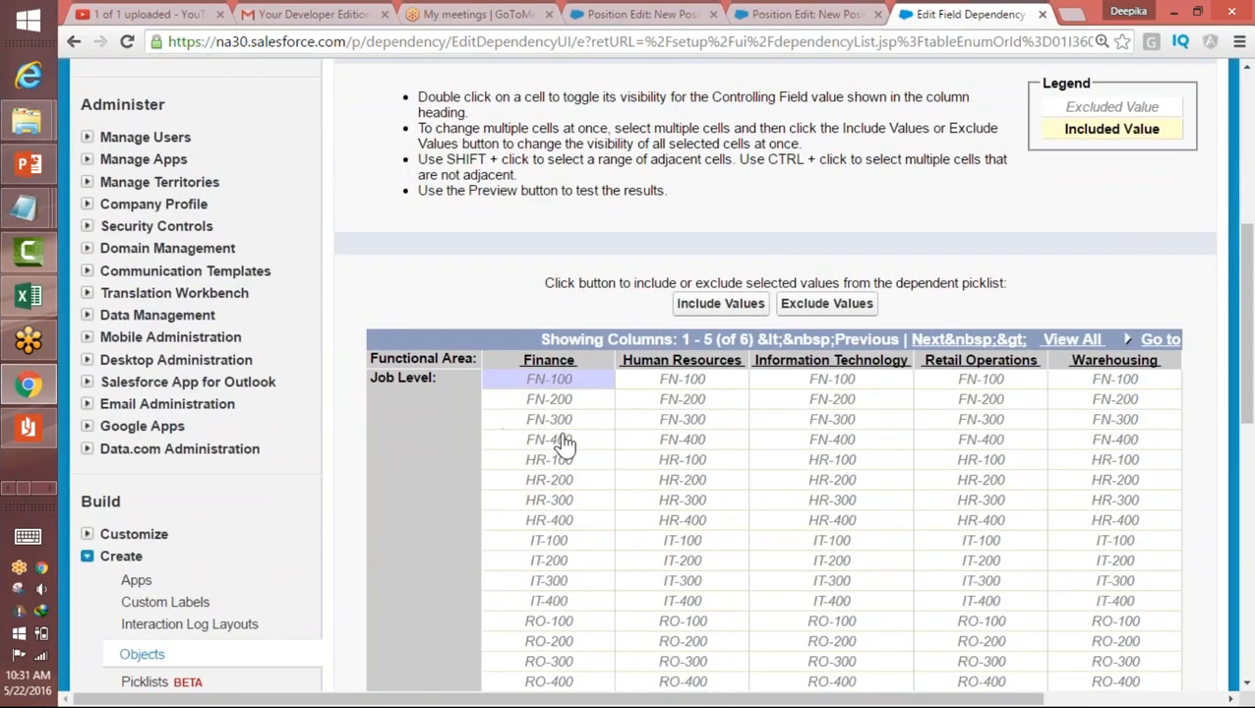
pyautogui.click(563, 443)
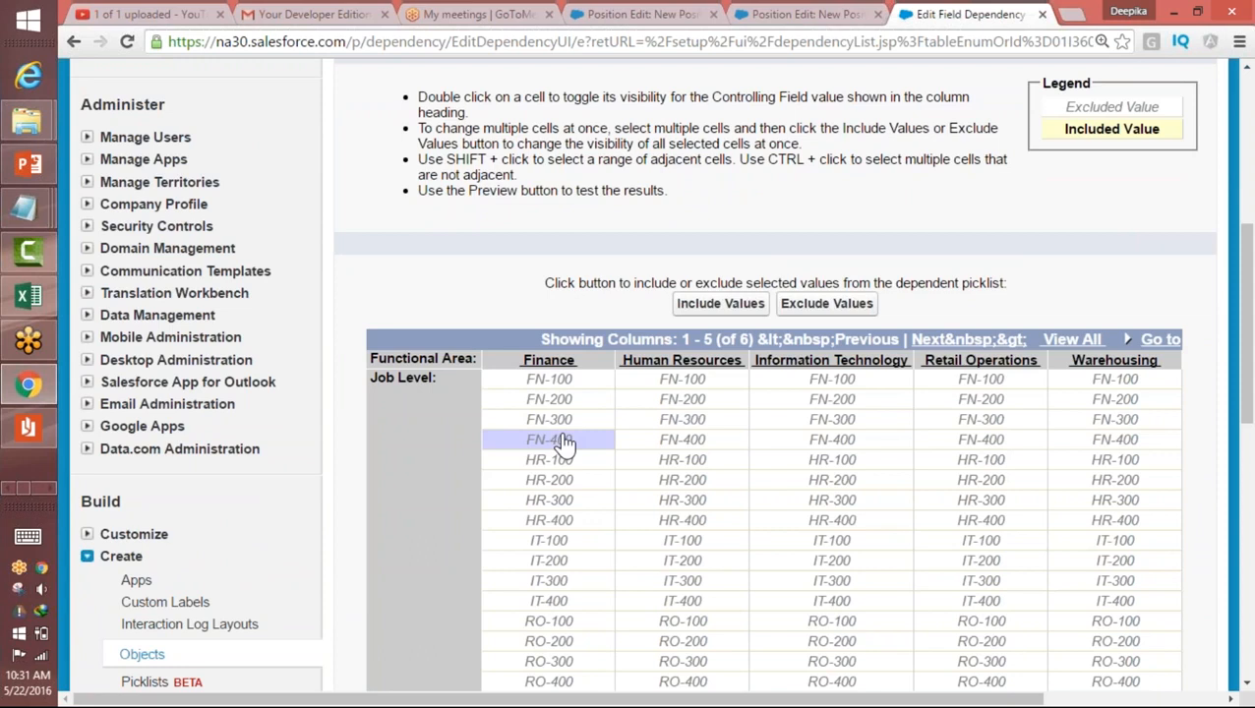
pyautogui.click(547, 386)
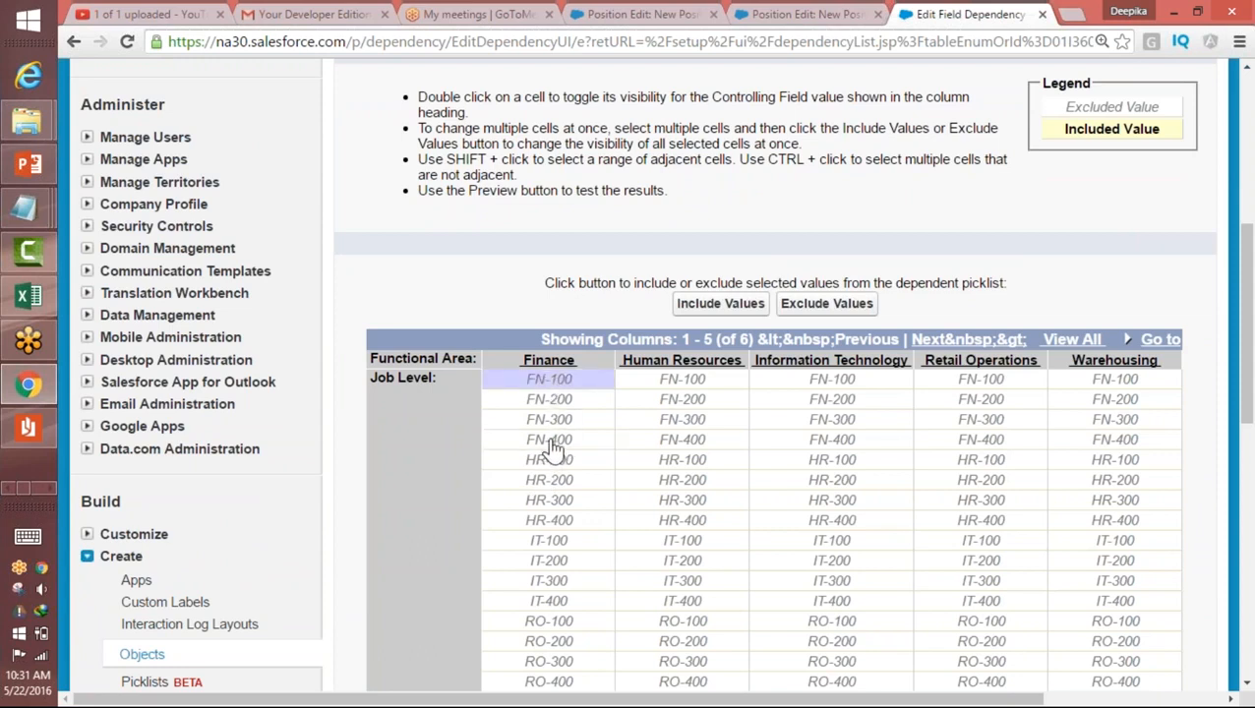
pyautogui.keyDown('shift'); pyautogui.click(553, 444); pyautogui.keyUp('shift')
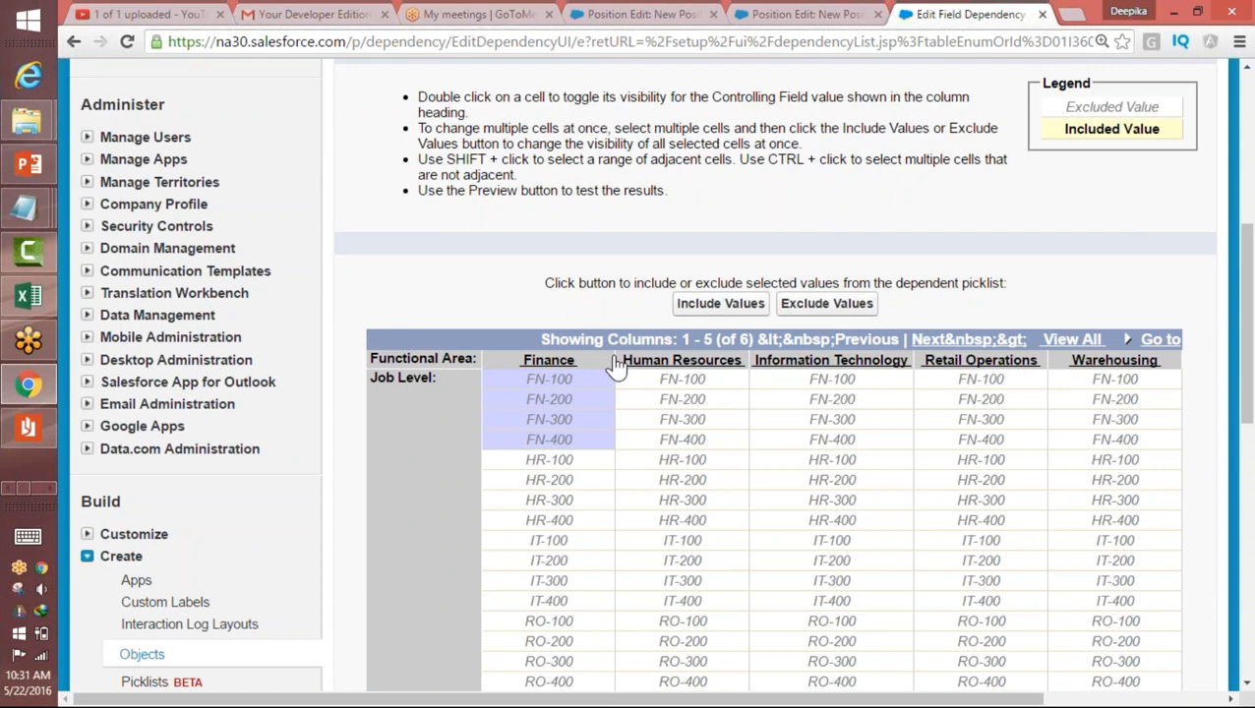
pyautogui.click(701, 309)
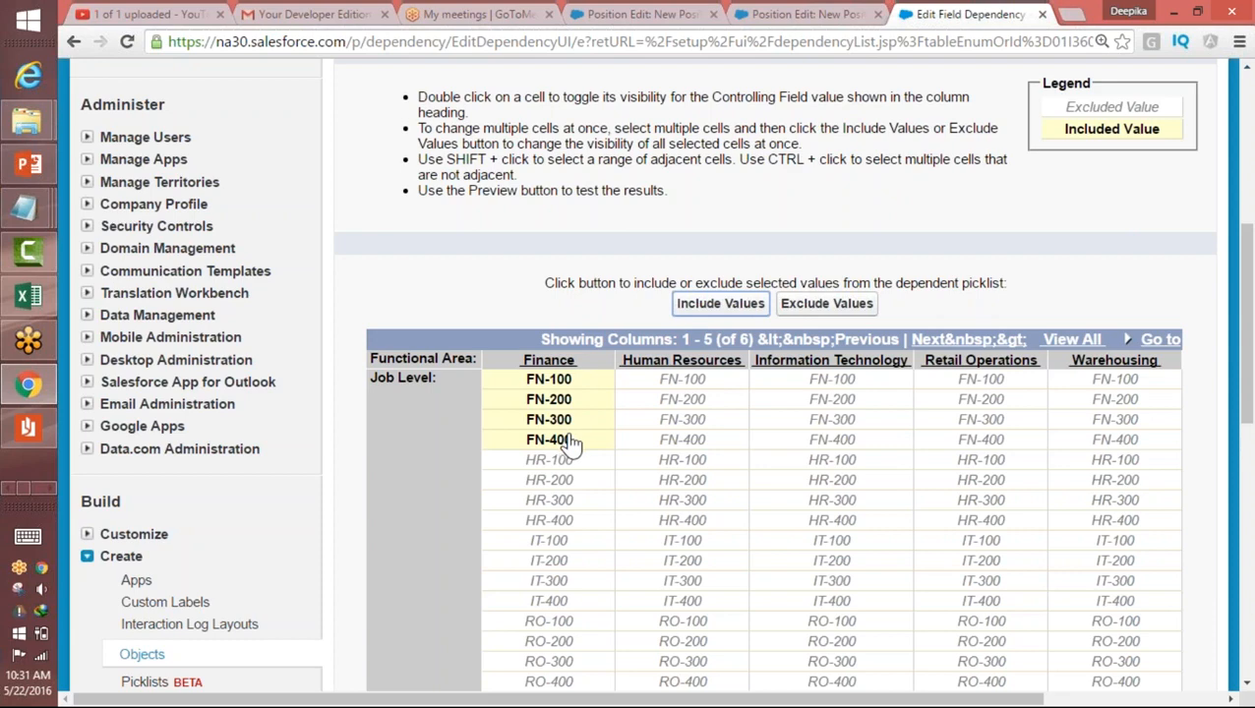
# Step: Include the job levels HR-100 through HR-400 for the Human Resources functional area
pyautogui.moveTo(1248, 337); pyautogui.dragTo(1250, 376)
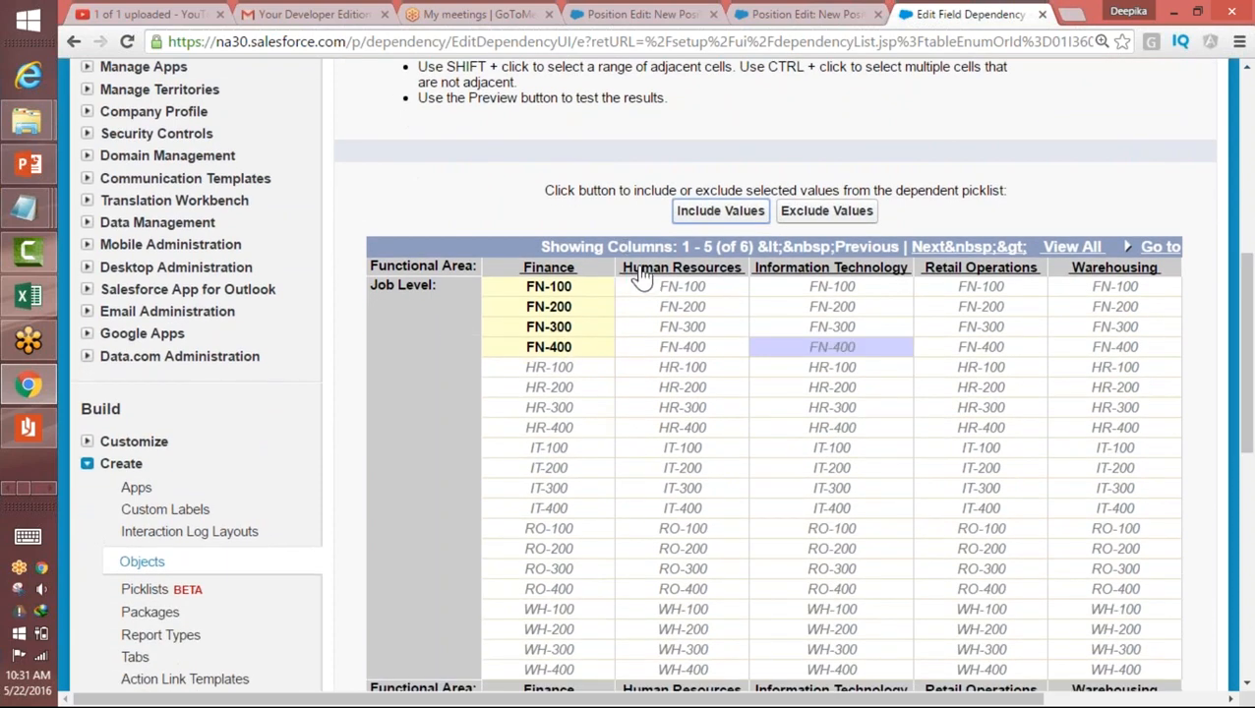
pyautogui.click(689, 367)
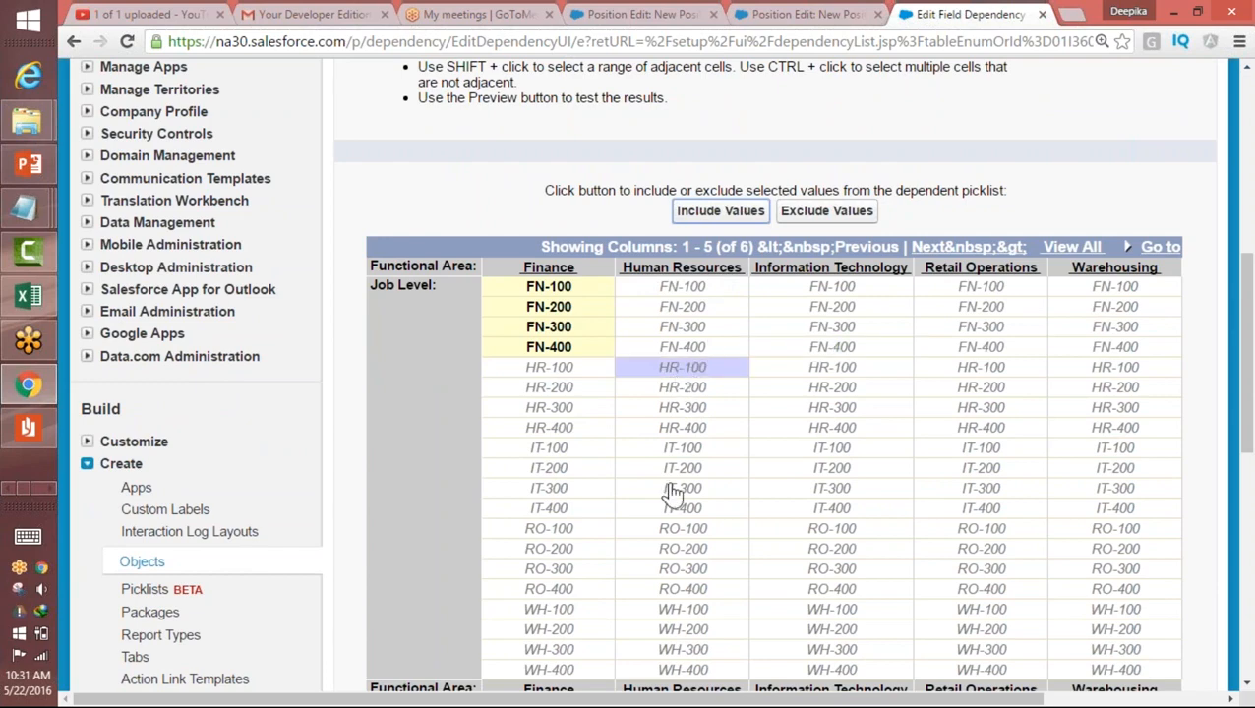
pyautogui.click(689, 431)
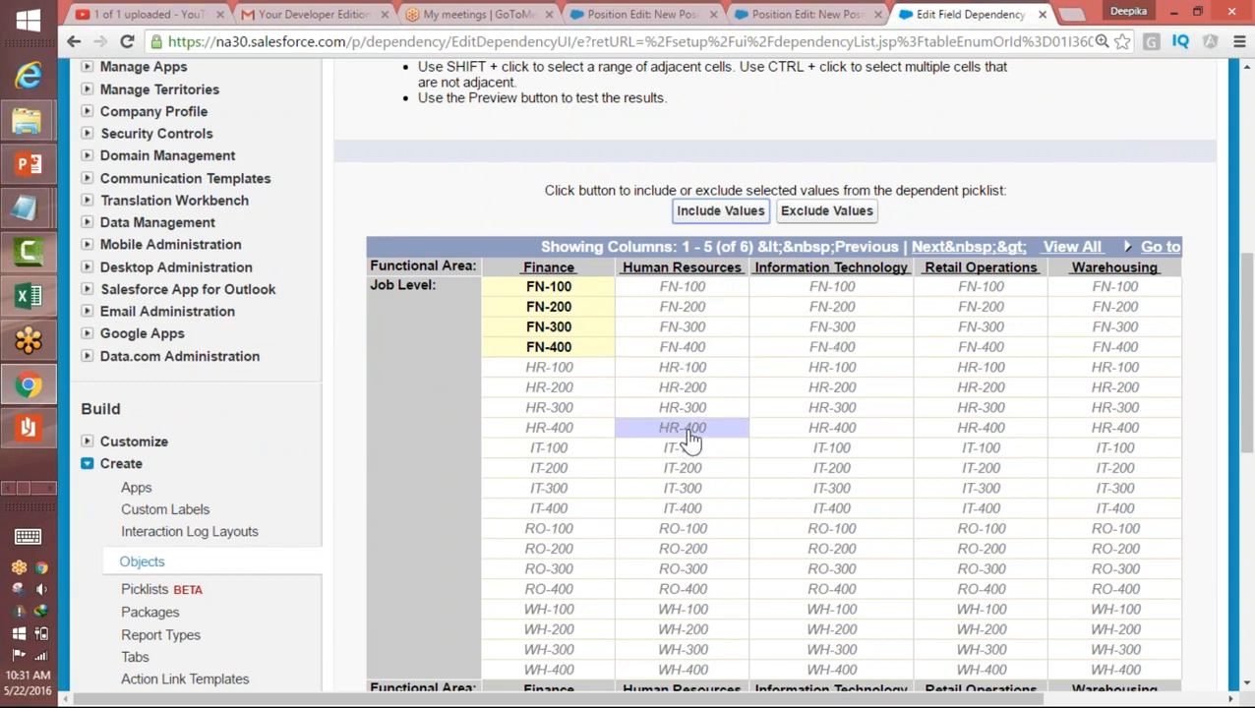
pyautogui.keyDown('shift'); pyautogui.click(687, 372); pyautogui.keyUp('shift')
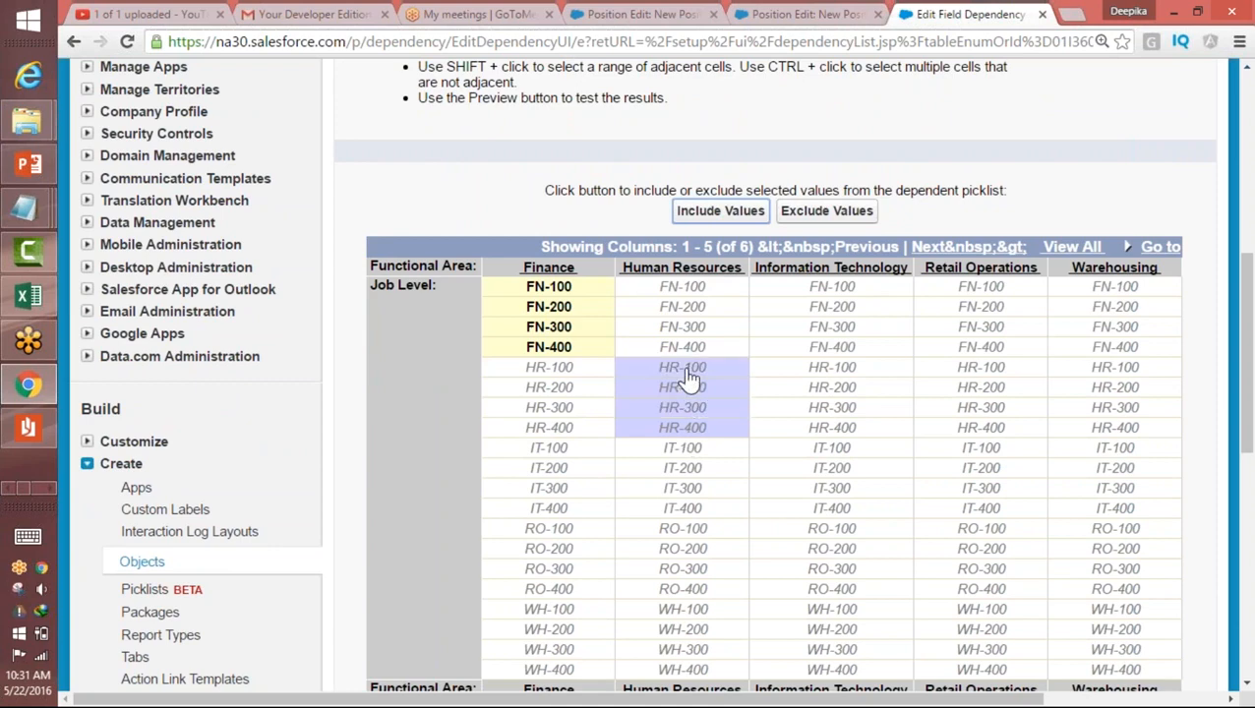
pyautogui.click(724, 222)
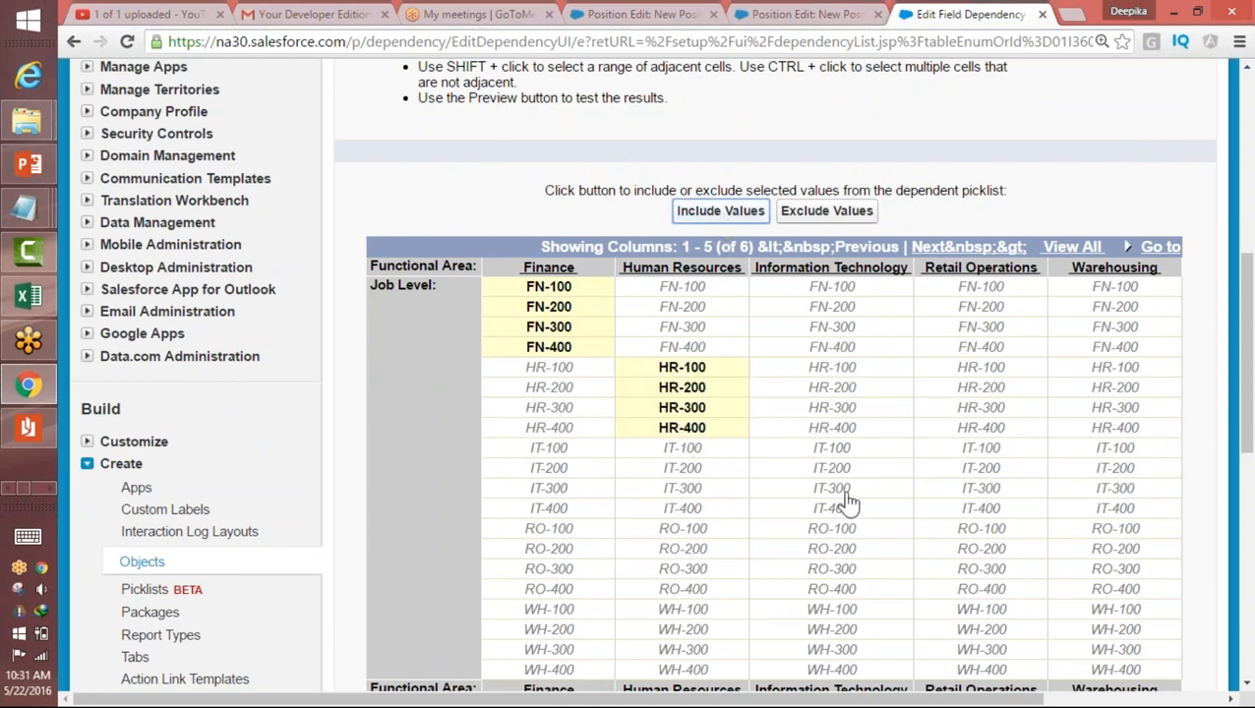
# Step: Include the job levels IT-100 through IT-400 for the Information Technology functional area
pyautogui.click(824, 452)
pyautogui.click(834, 509)
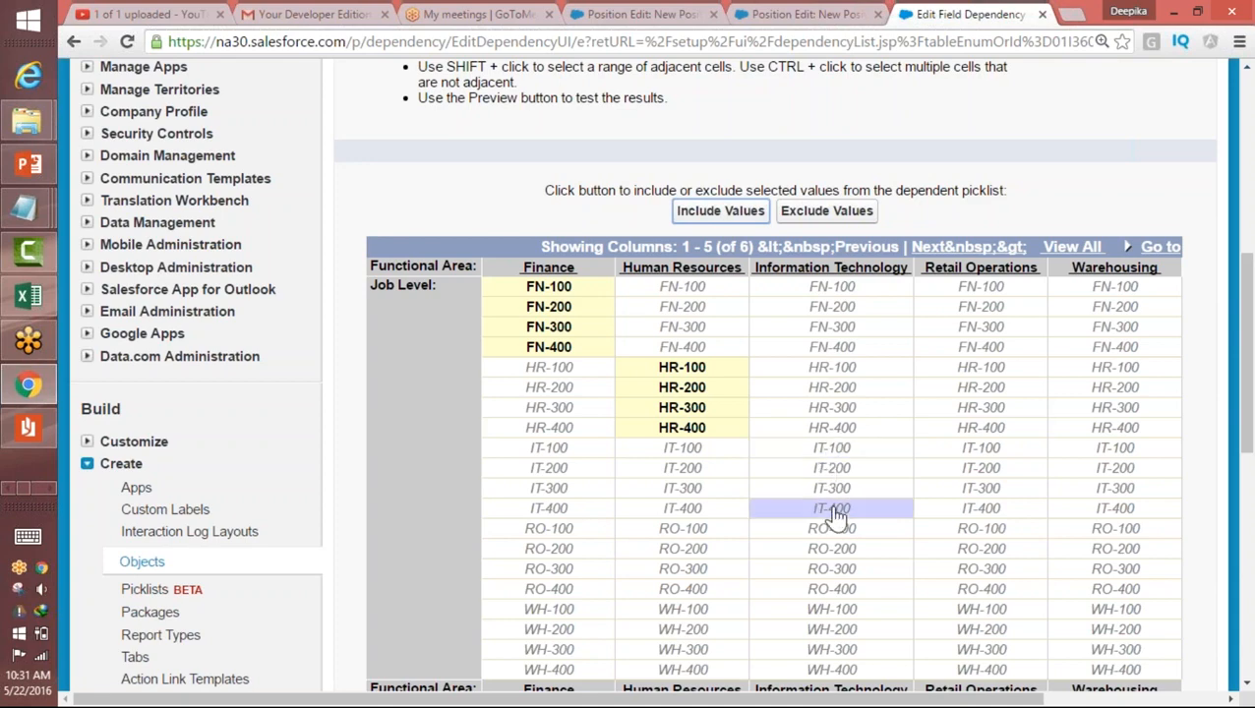
pyautogui.keyDown('shift'); pyautogui.click(825, 453); pyautogui.keyUp('shift')
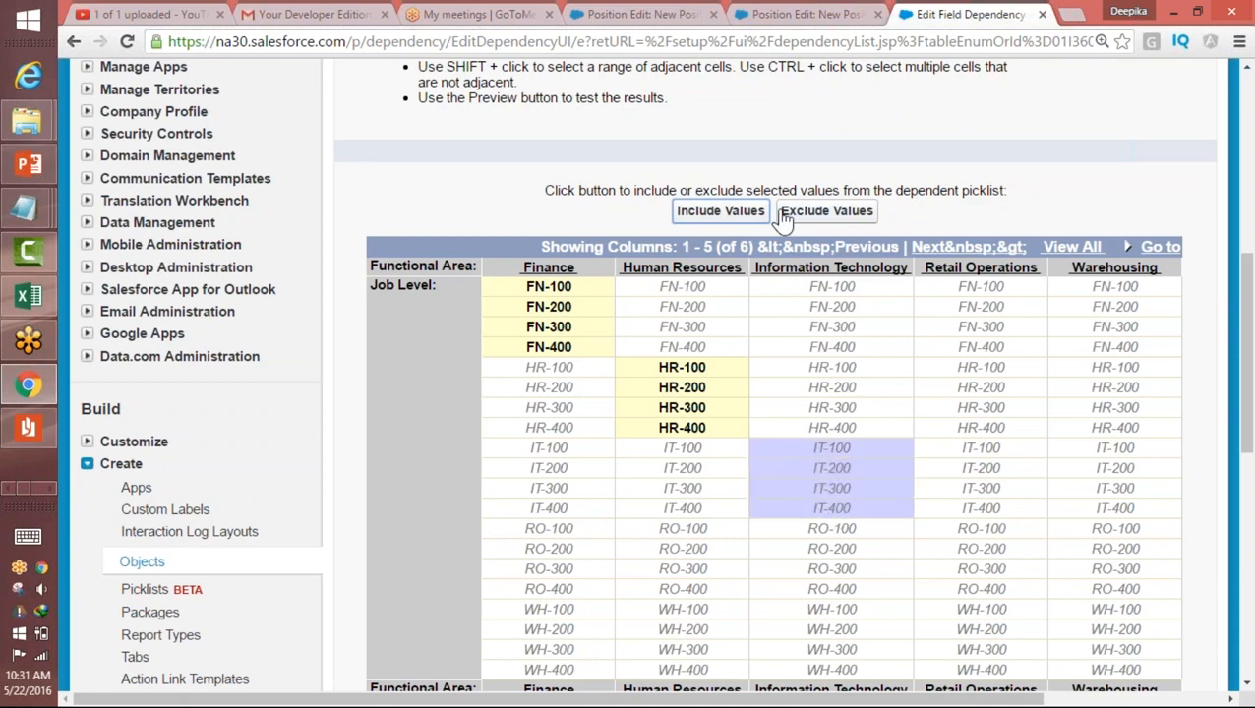
pyautogui.click(741, 218)
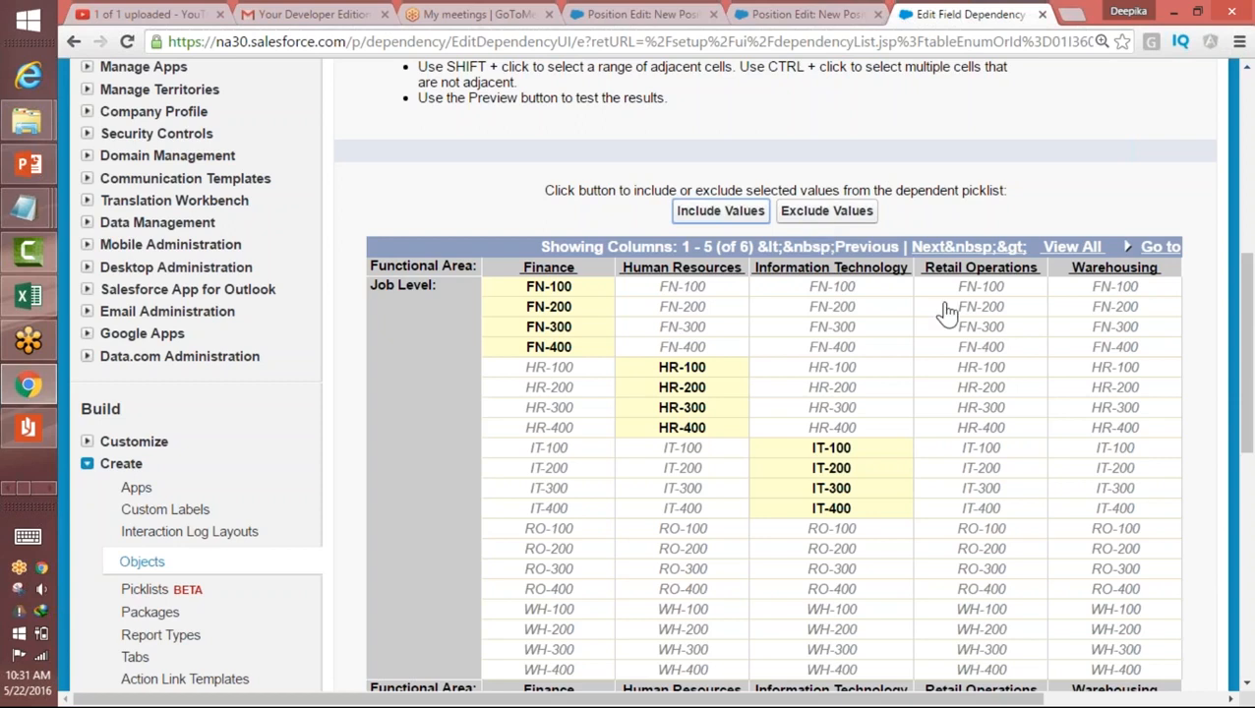
# Step: Include the job levels RO-100 through RO-400 for the Retail Operations functional area
pyautogui.click(980, 548)
pyautogui.click(973, 535)
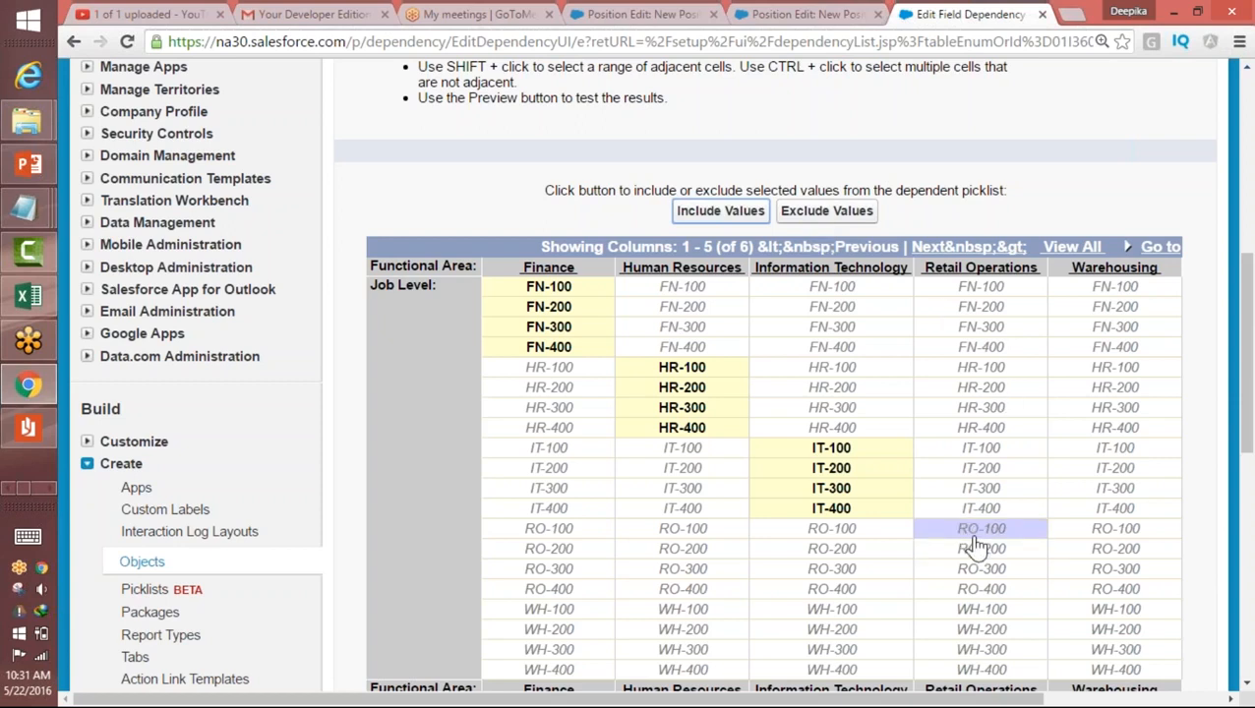
pyautogui.keyDown('shift'); pyautogui.click(984, 591); pyautogui.keyUp('shift')
pyautogui.click(741, 218)
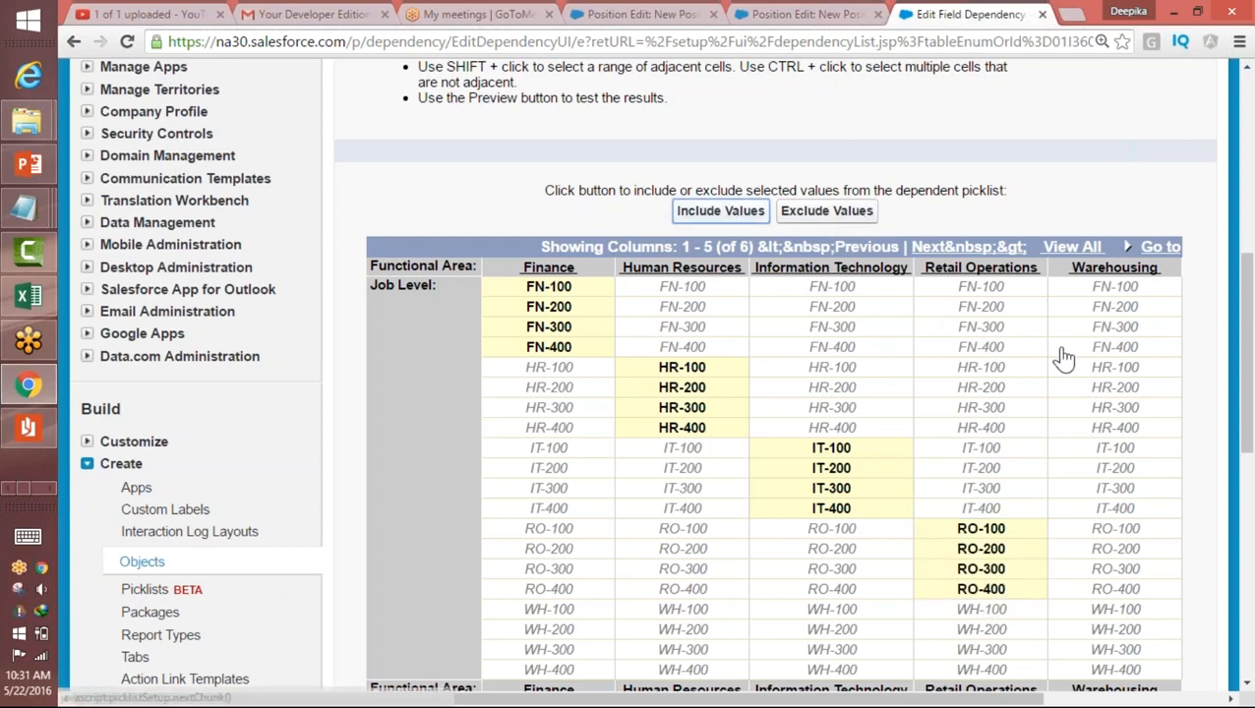
# Step: Include the job levels WH-100 through WH-400 for the Warehousing functional area
pyautogui.scroll(-3, 1220, 429)
pyautogui.click(1114, 455)
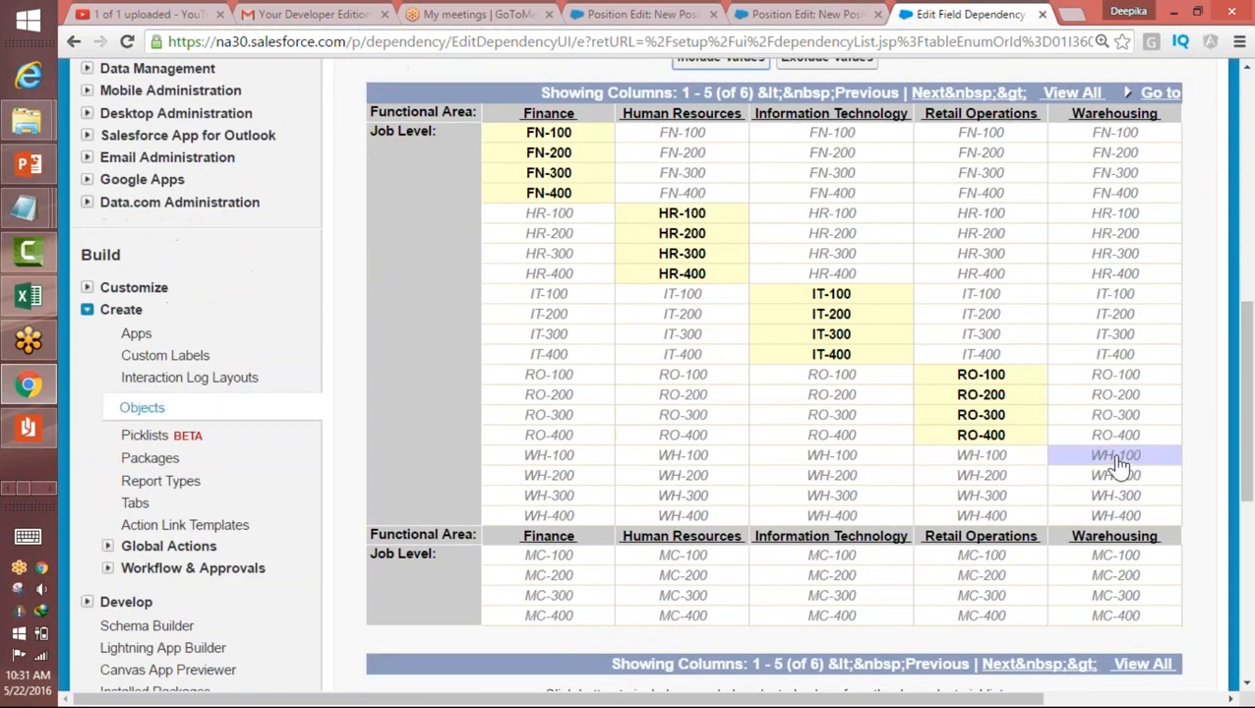
pyautogui.keyDown('shift'); pyautogui.click(1118, 519); pyautogui.keyUp('shift')
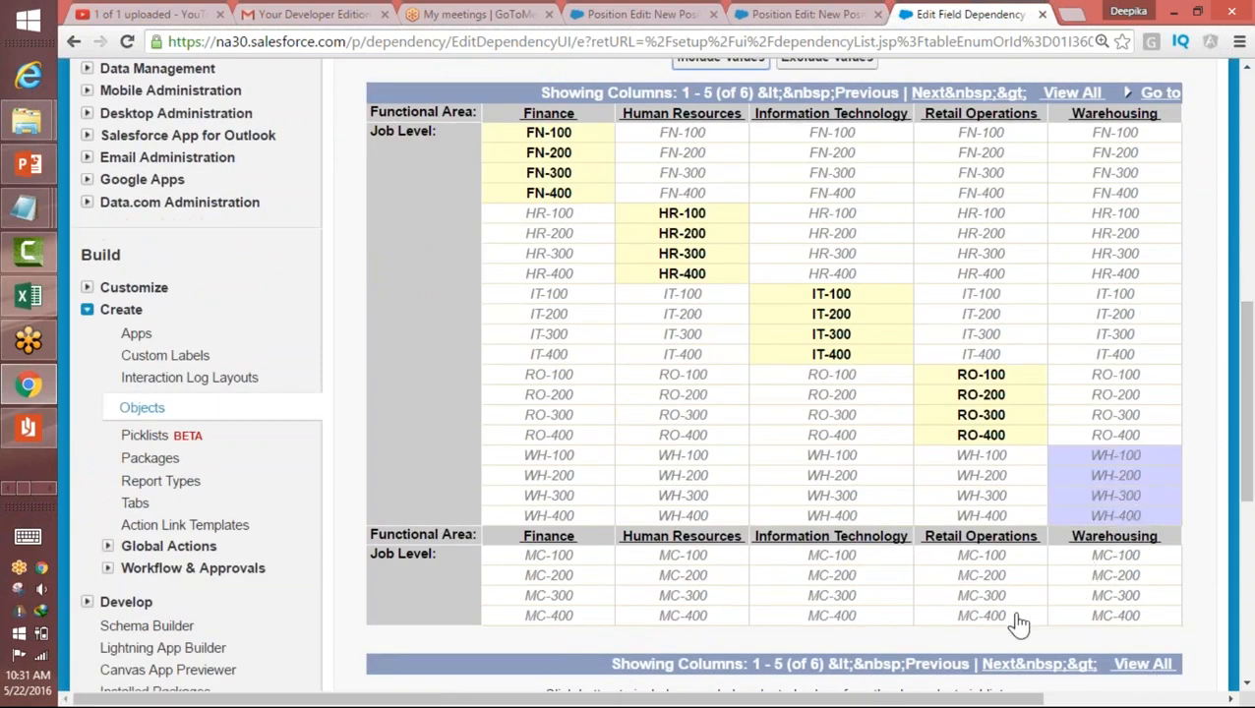
pyautogui.moveTo(1245, 384); pyautogui.dragTo(1212, 521)
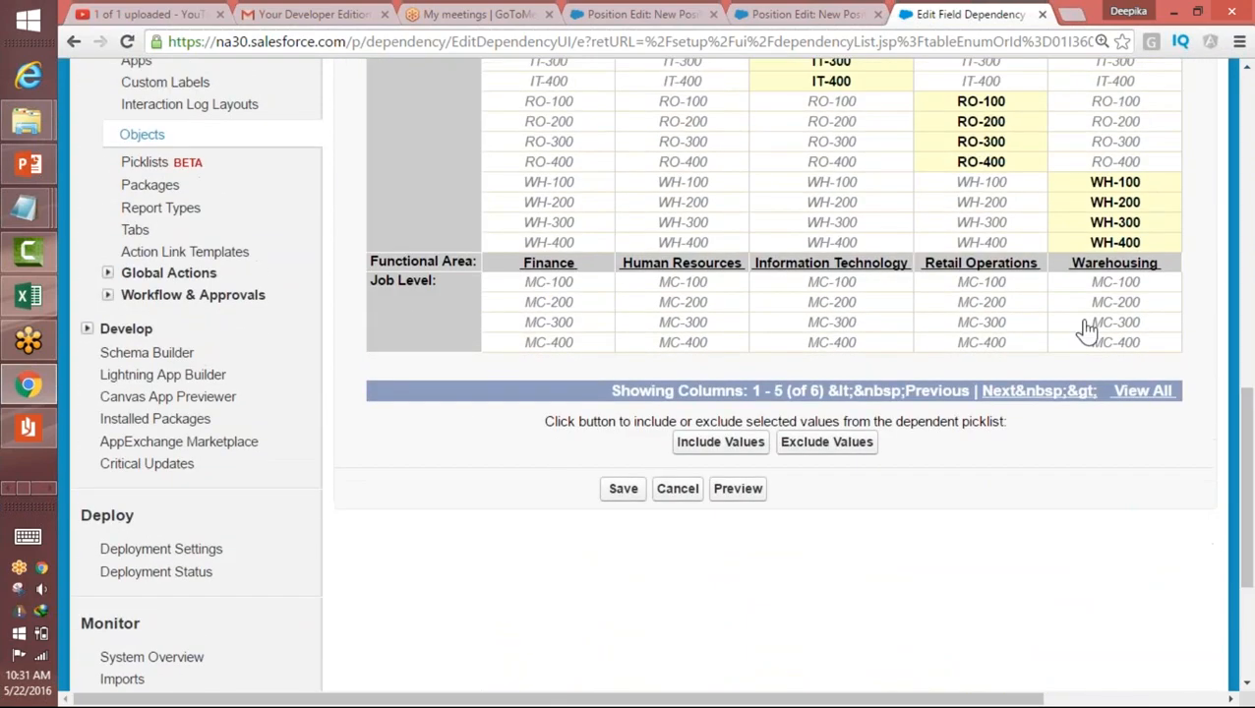
# Step: Show the remaining Miscellaneous column and include the job levels MC-100 through MC-400 for it
pyautogui.click(995, 392)
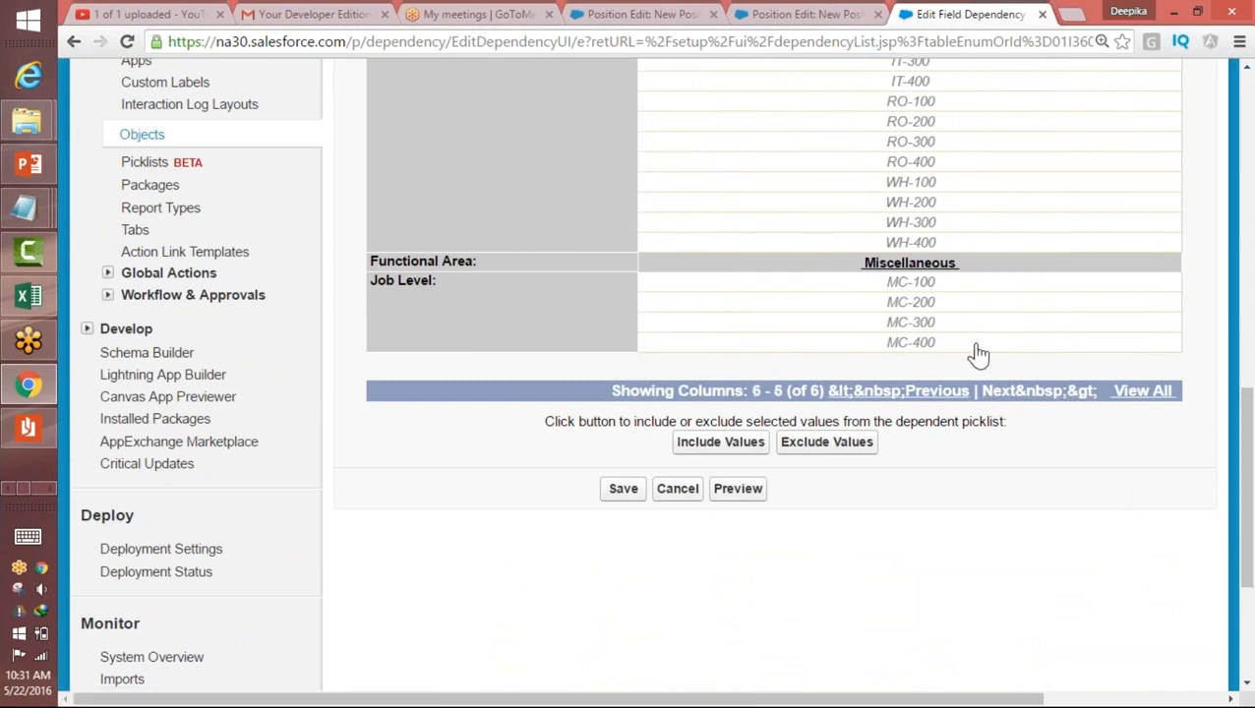
pyautogui.click(911, 283)
pyautogui.keyDown('shift'); pyautogui.click(913, 344); pyautogui.keyUp('shift')
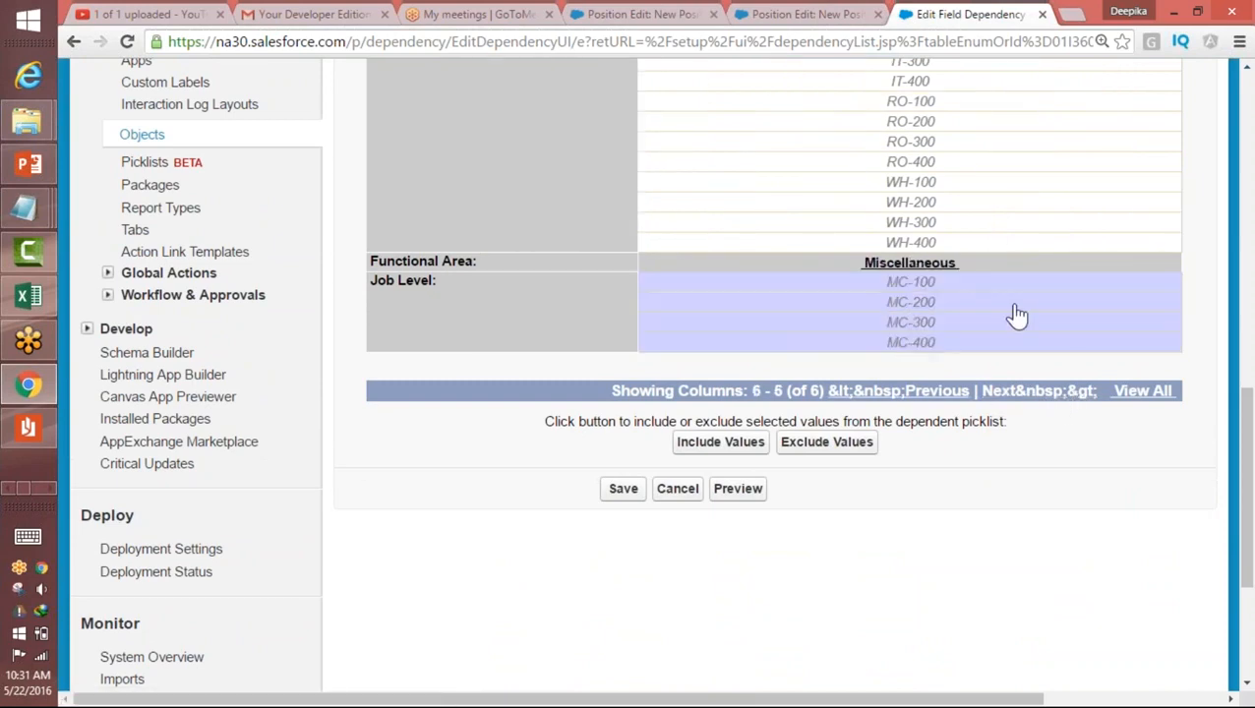
pyautogui.moveTo(1248, 472); pyautogui.dragTo(1247, 325)
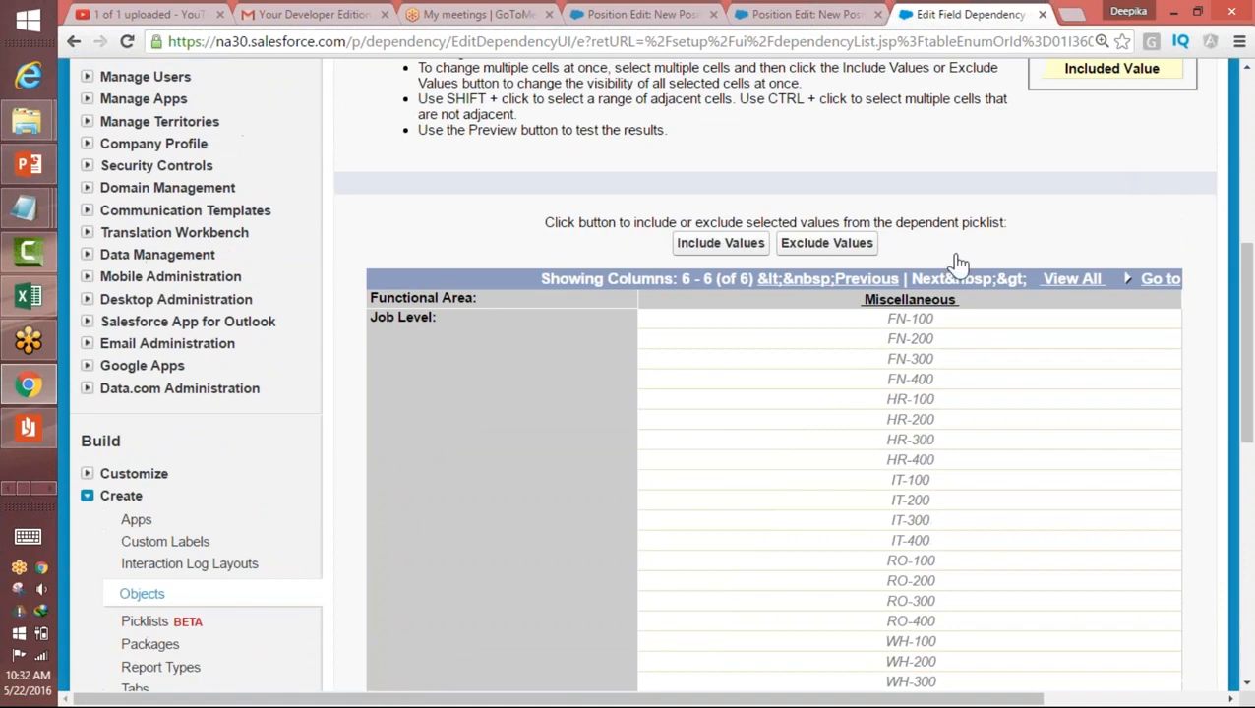
pyautogui.click(732, 257)
pyautogui.moveTo(1247, 264); pyautogui.dragTo(1248, 473)
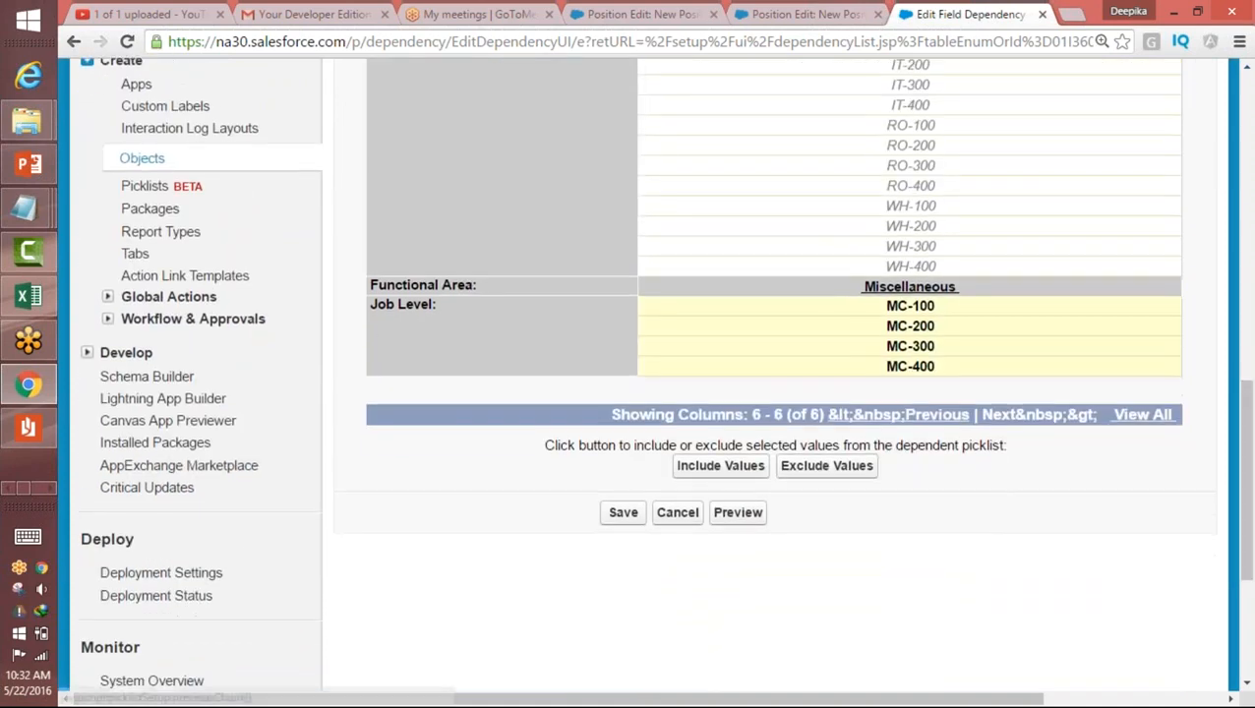
# Step: Preview the field dependency and check the Job Level options offered for Finance and Human Resources
pyautogui.click(737, 515)
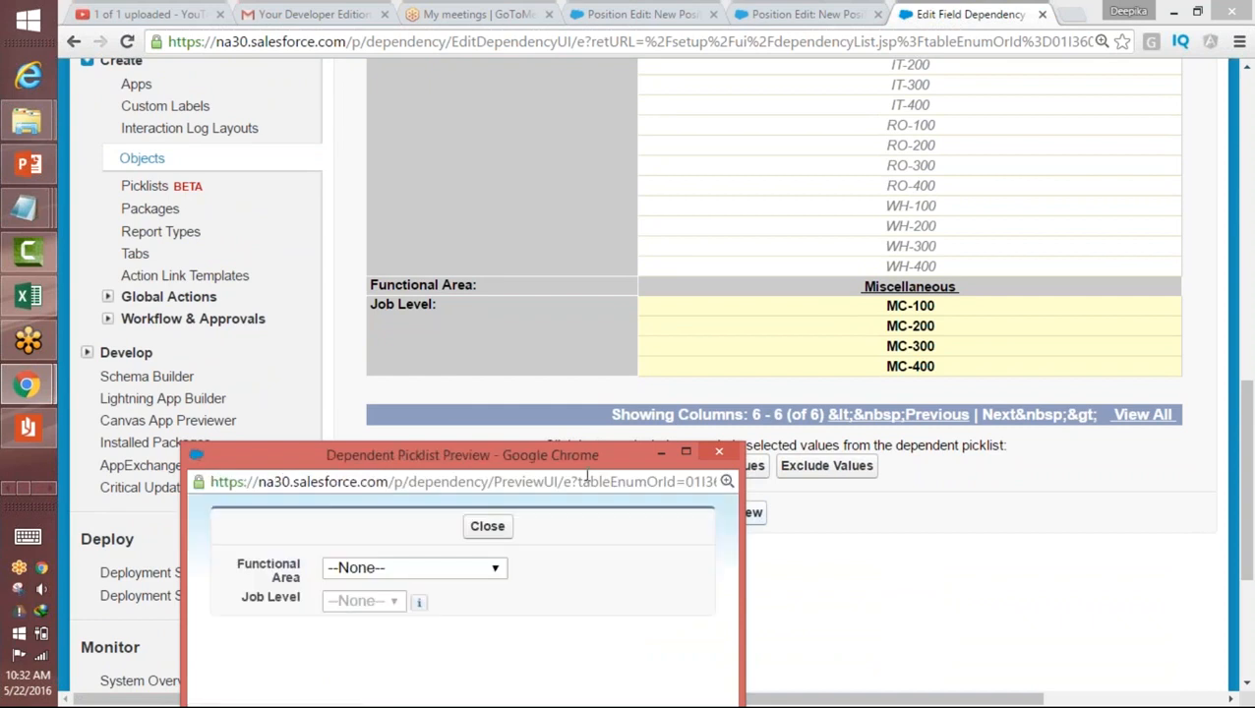
pyautogui.moveTo(603, 450); pyautogui.dragTo(778, 170)
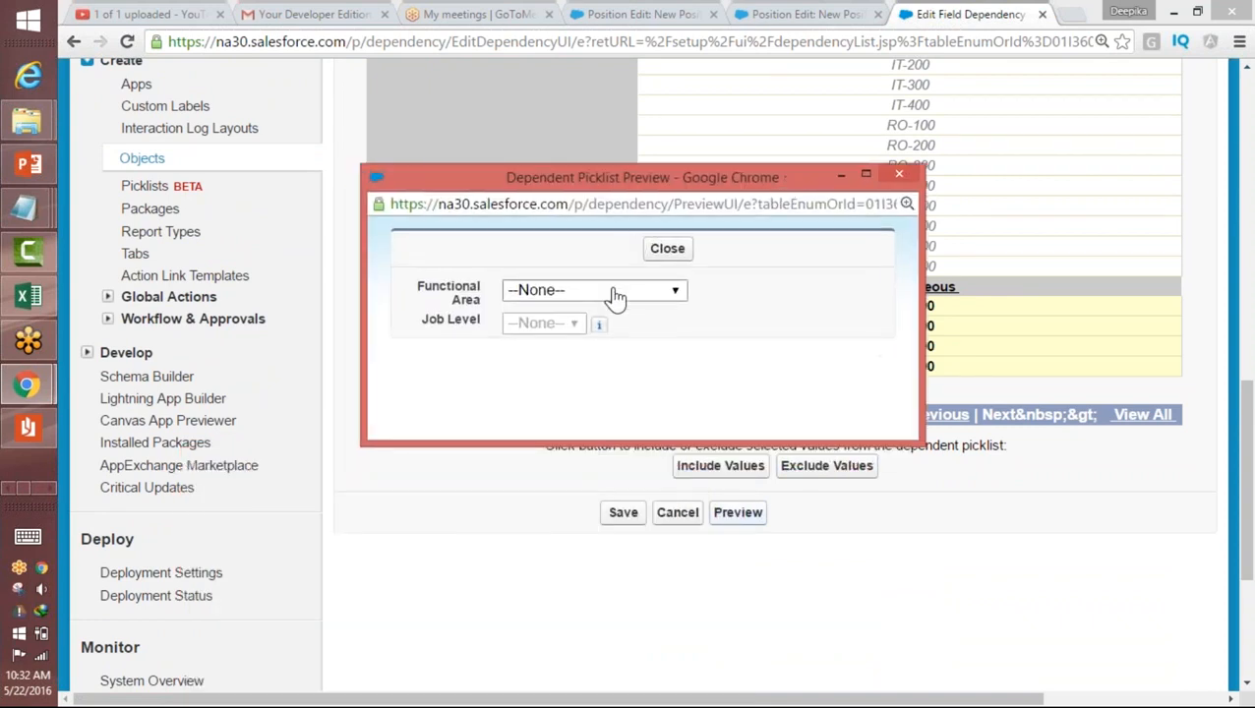
pyautogui.click(614, 295)
pyautogui.click(544, 330)
pyautogui.click(544, 326)
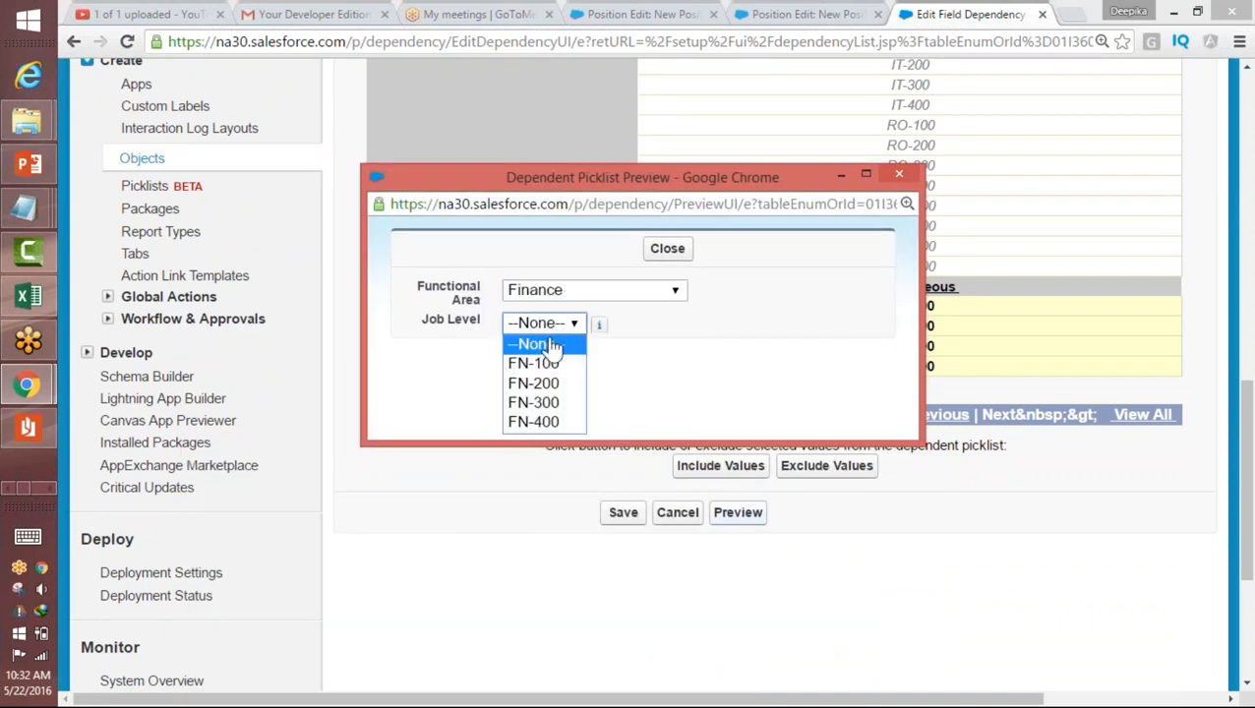
pyautogui.click(579, 291)
pyautogui.click(575, 296)
pyautogui.click(567, 350)
pyautogui.click(566, 326)
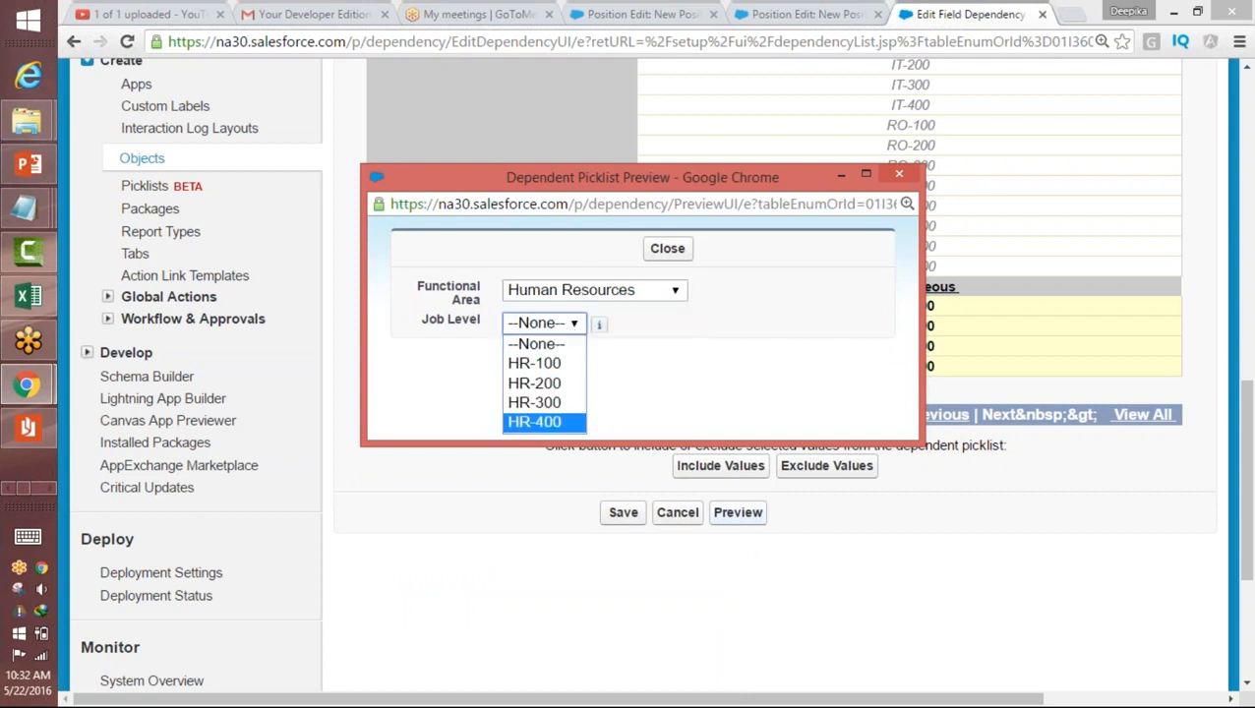
# Step: Check the previewed Job Level options for the Information Technology and Retail Operations functional areas
pyautogui.click(569, 293)
pyautogui.click(571, 372)
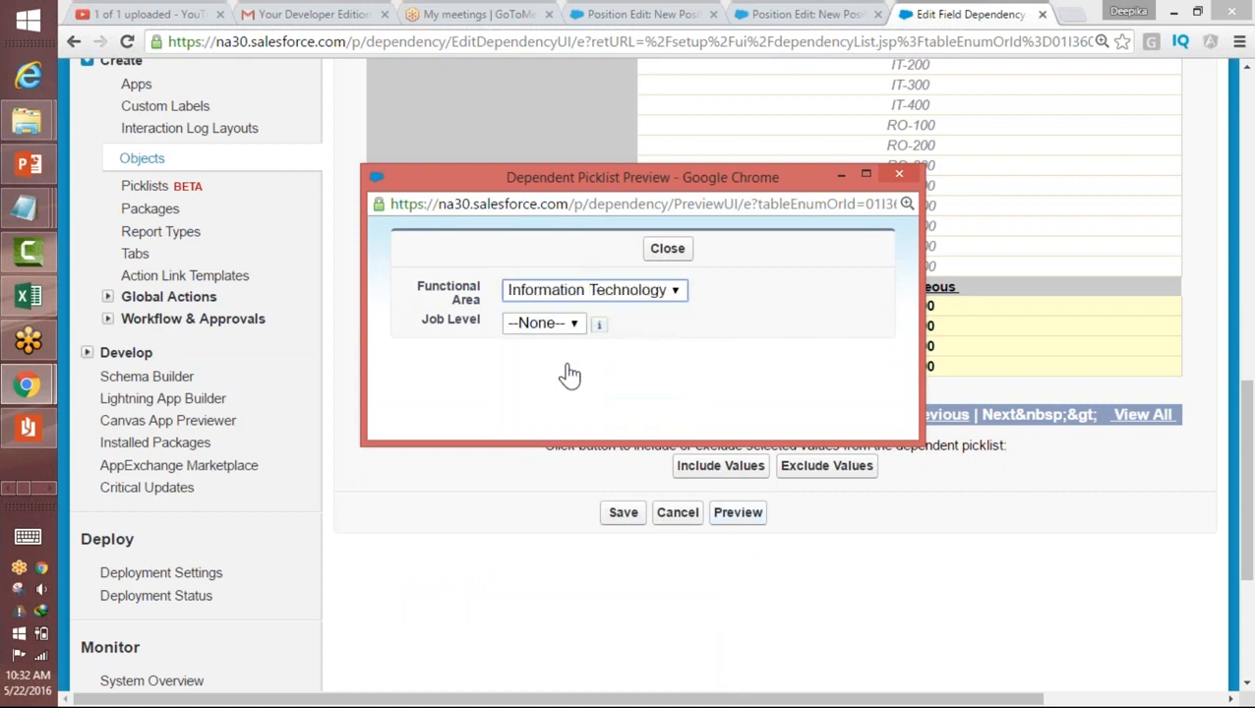
pyautogui.click(569, 325)
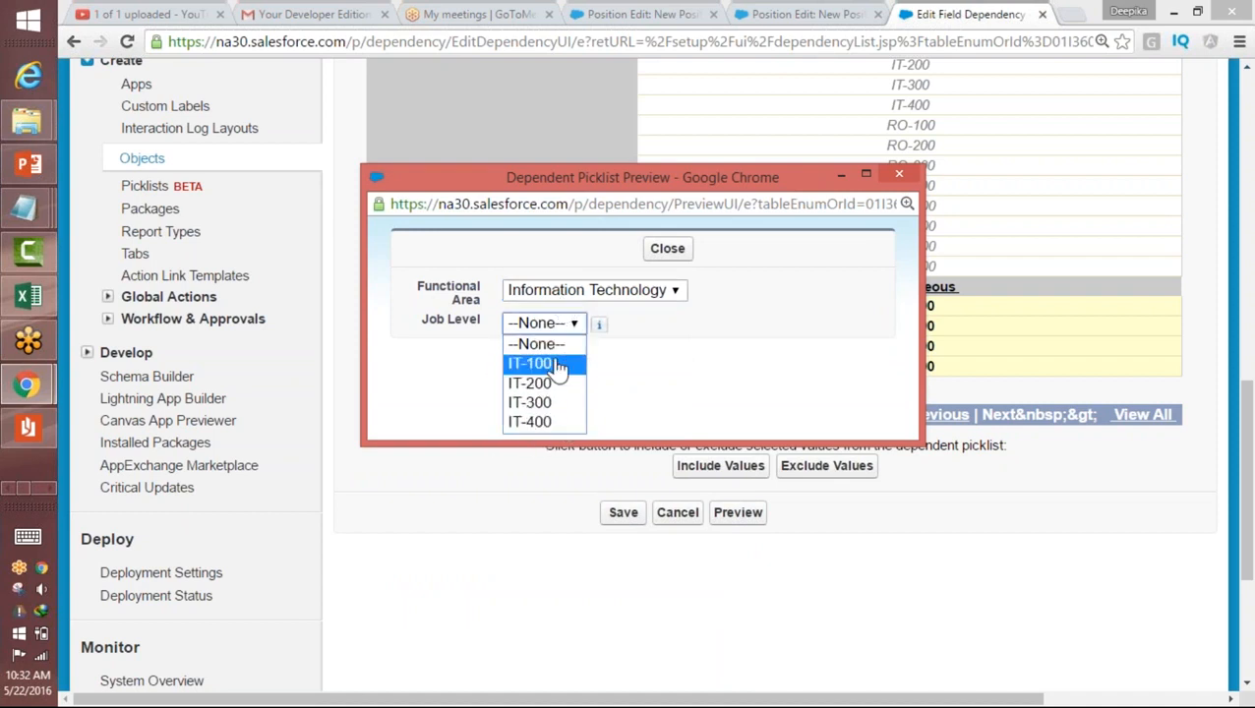
pyautogui.click(568, 293)
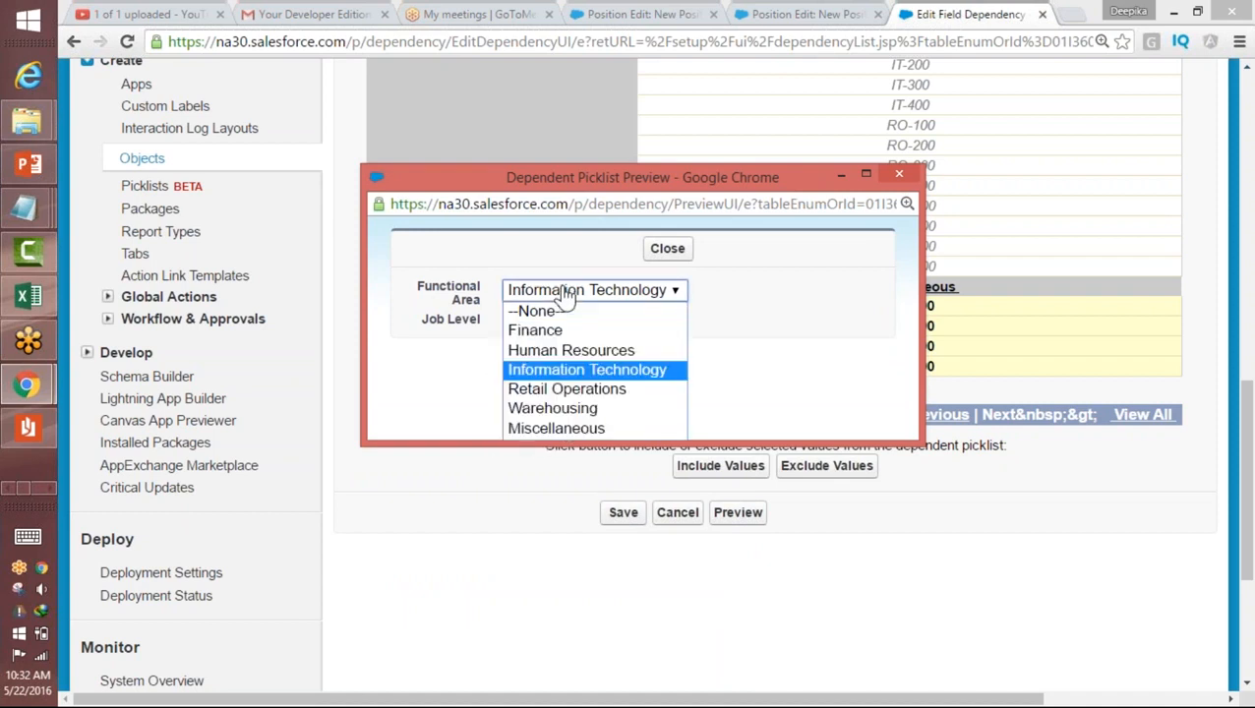
pyautogui.click(556, 392)
pyautogui.click(548, 326)
# Step: Check the previewed Job Level options for the Warehousing and Miscellaneous functional areas
pyautogui.click(561, 293)
pyautogui.click(561, 293)
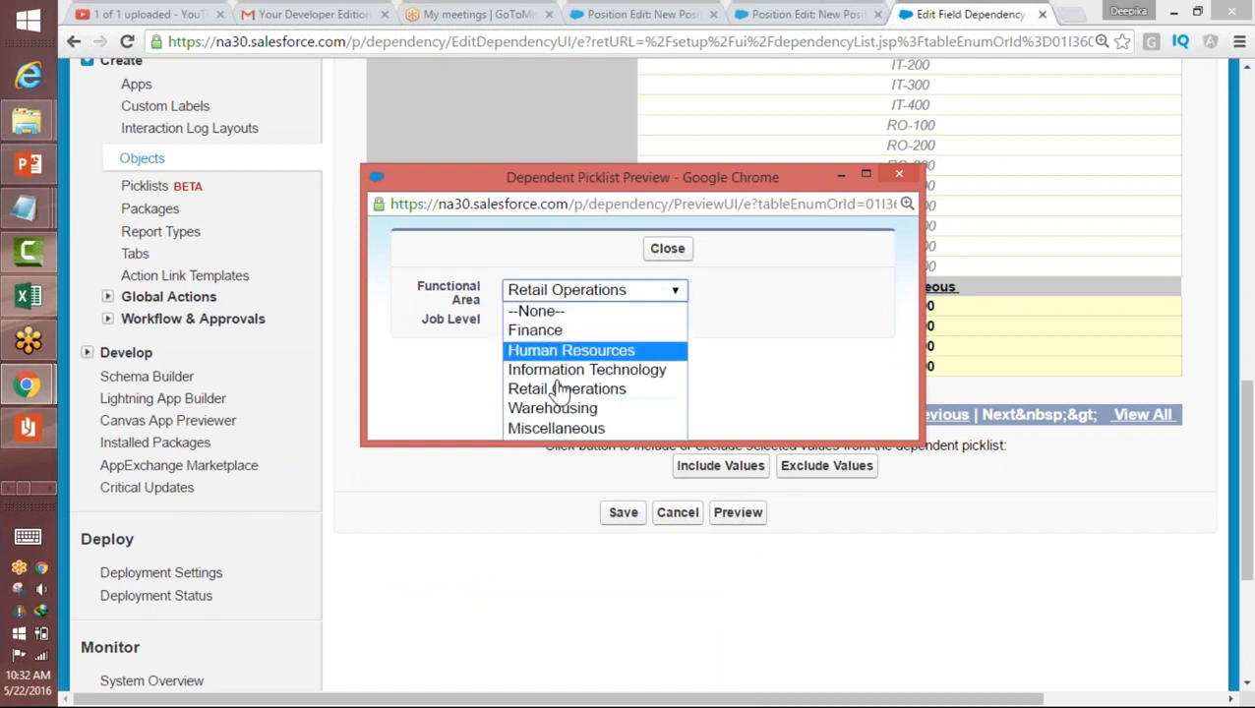
pyautogui.click(554, 411)
pyautogui.click(539, 323)
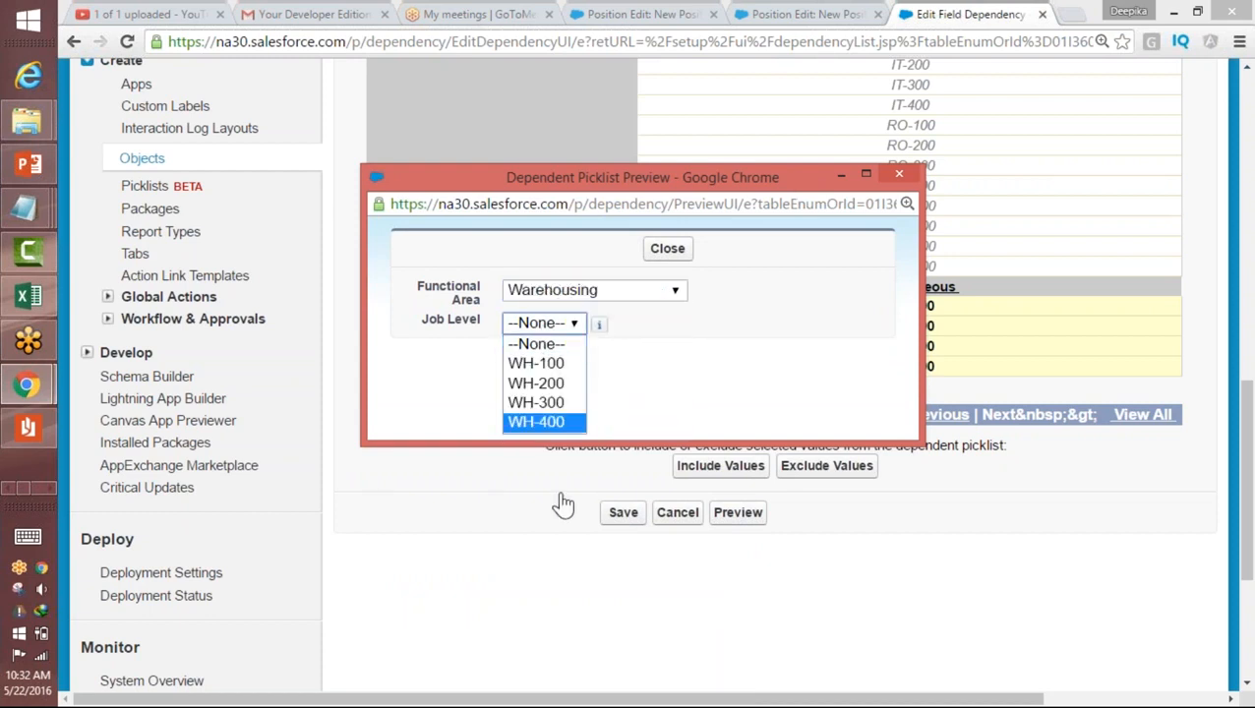
pyautogui.click(574, 300)
pyautogui.click(563, 293)
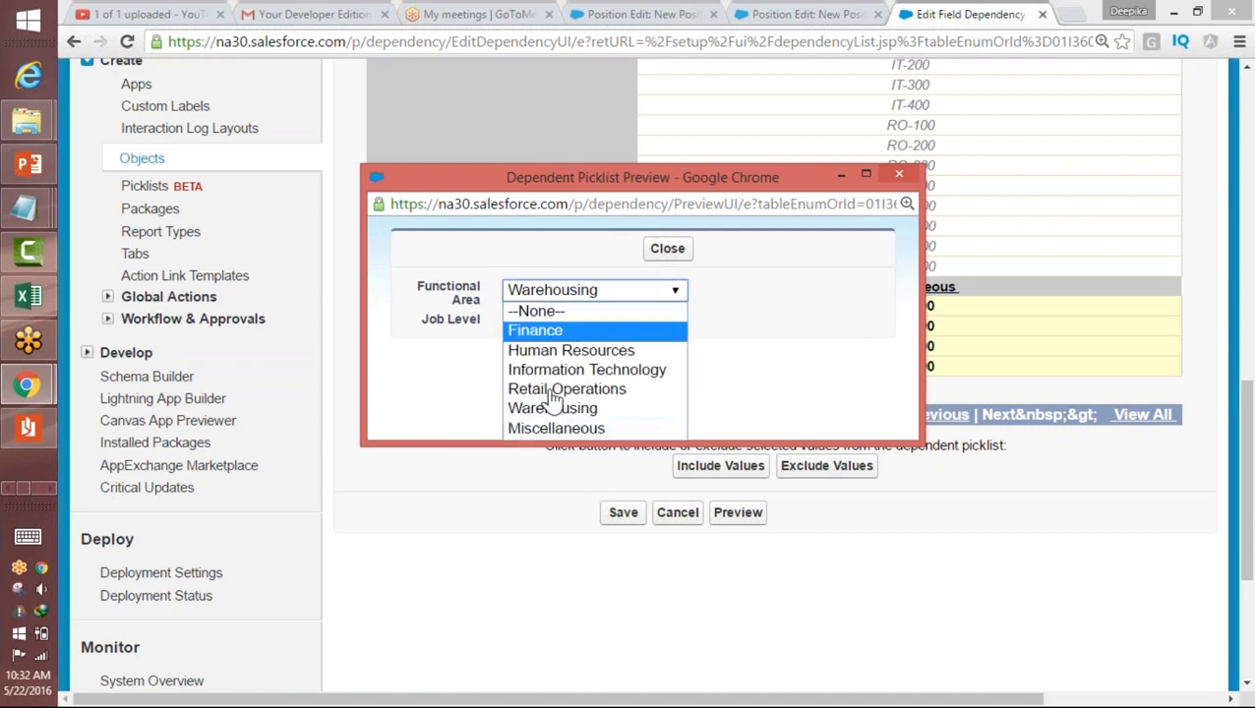
pyautogui.click(547, 430)
pyautogui.click(544, 325)
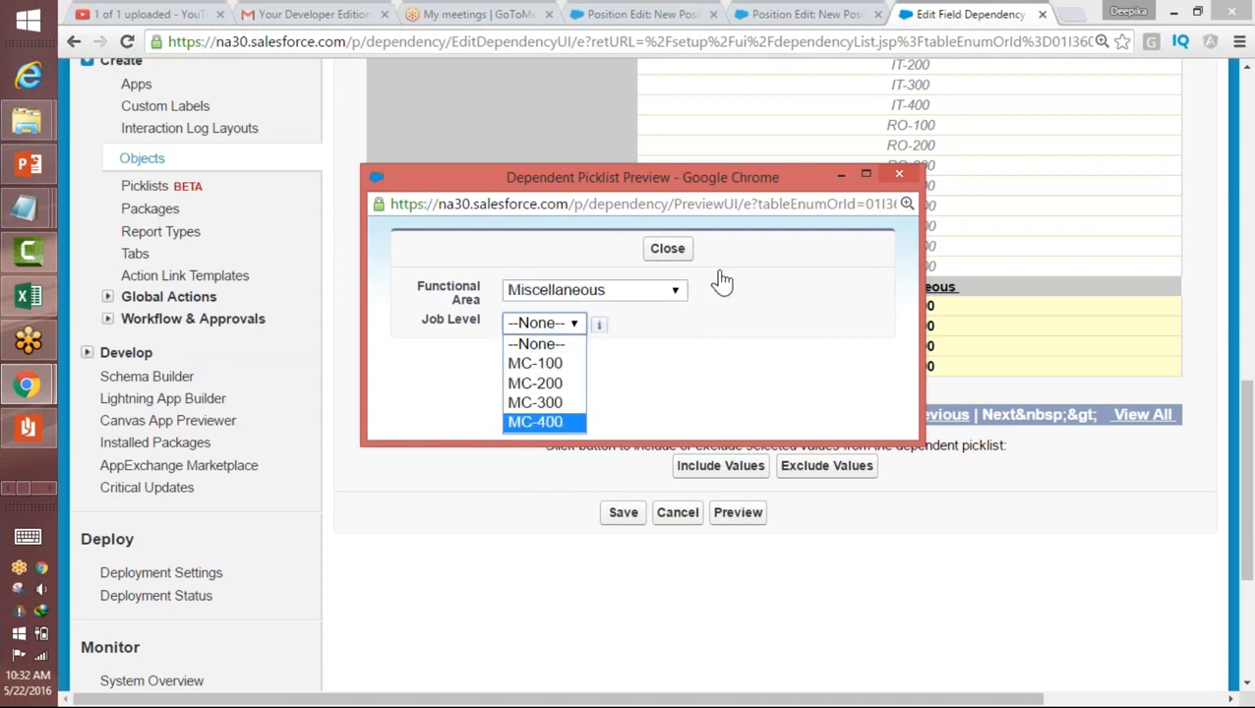
# Step: Close the dependent picklist preview and save the field dependency
pyautogui.click(899, 174)
pyautogui.click(900, 174)
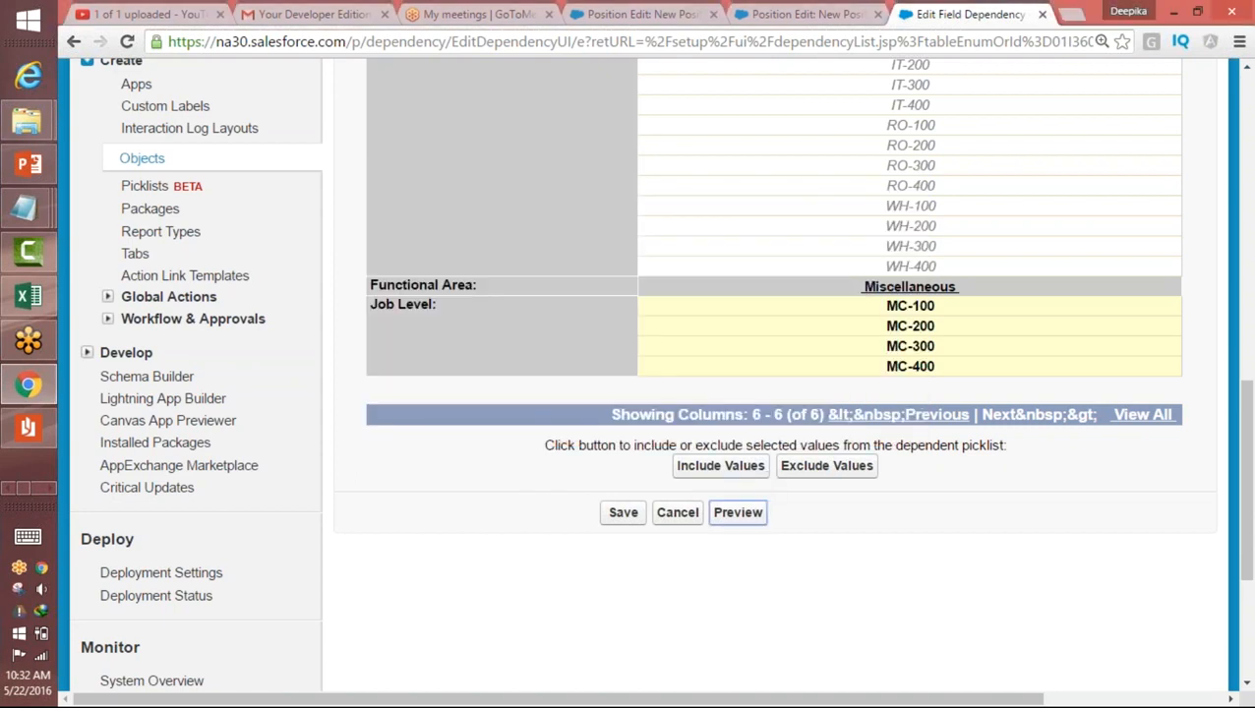
pyautogui.click(623, 512)
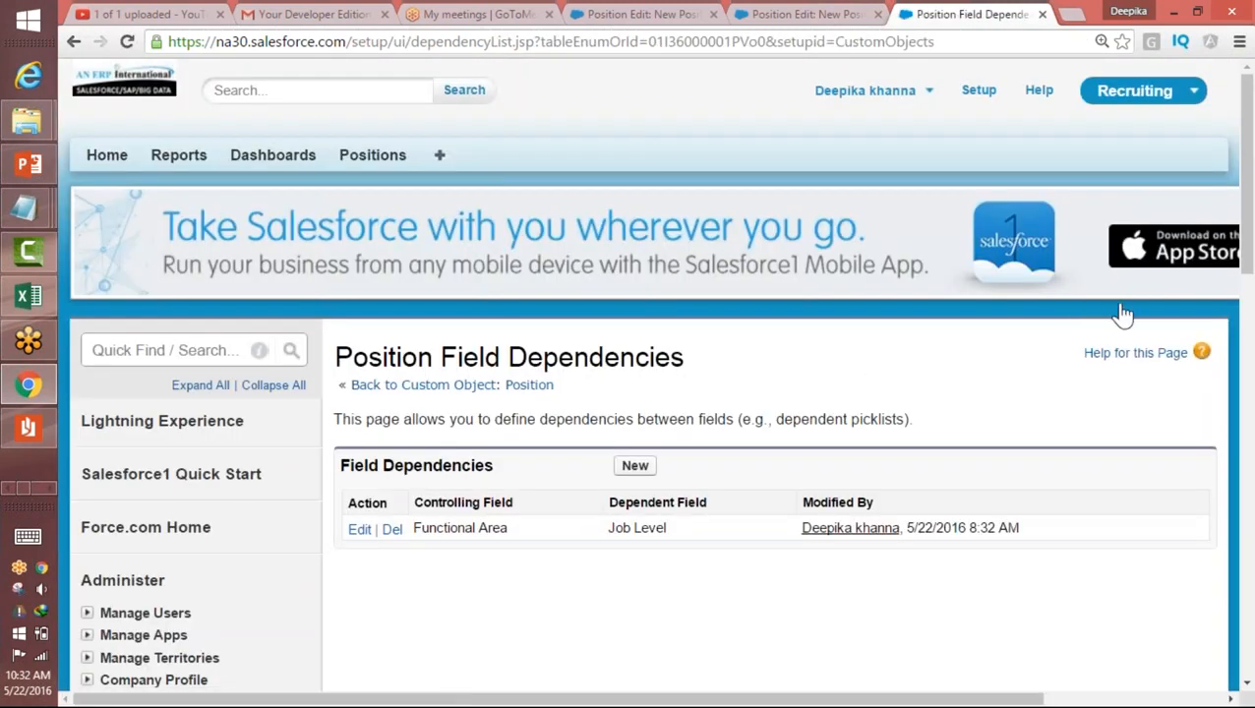
# Step: Start a new Position record and check the Job Level options for the Finance functional area
pyautogui.click(382, 158)
pyautogui.click(632, 325)
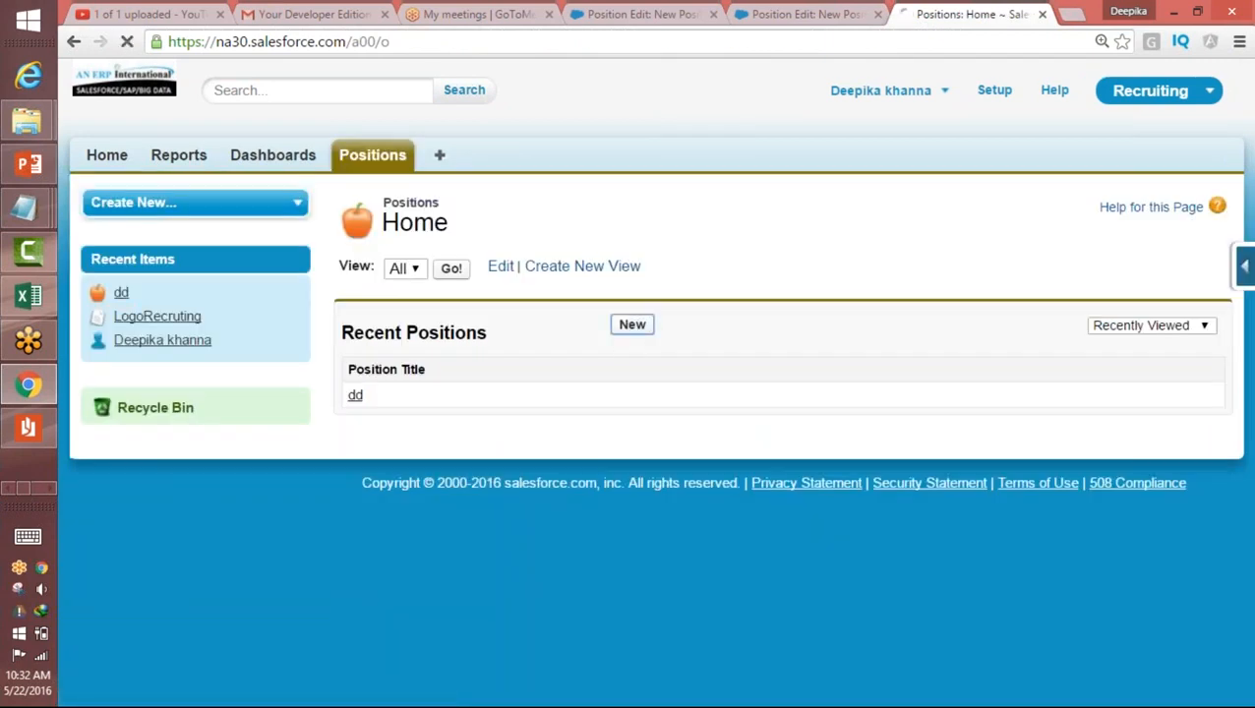
pyautogui.click(571, 526)
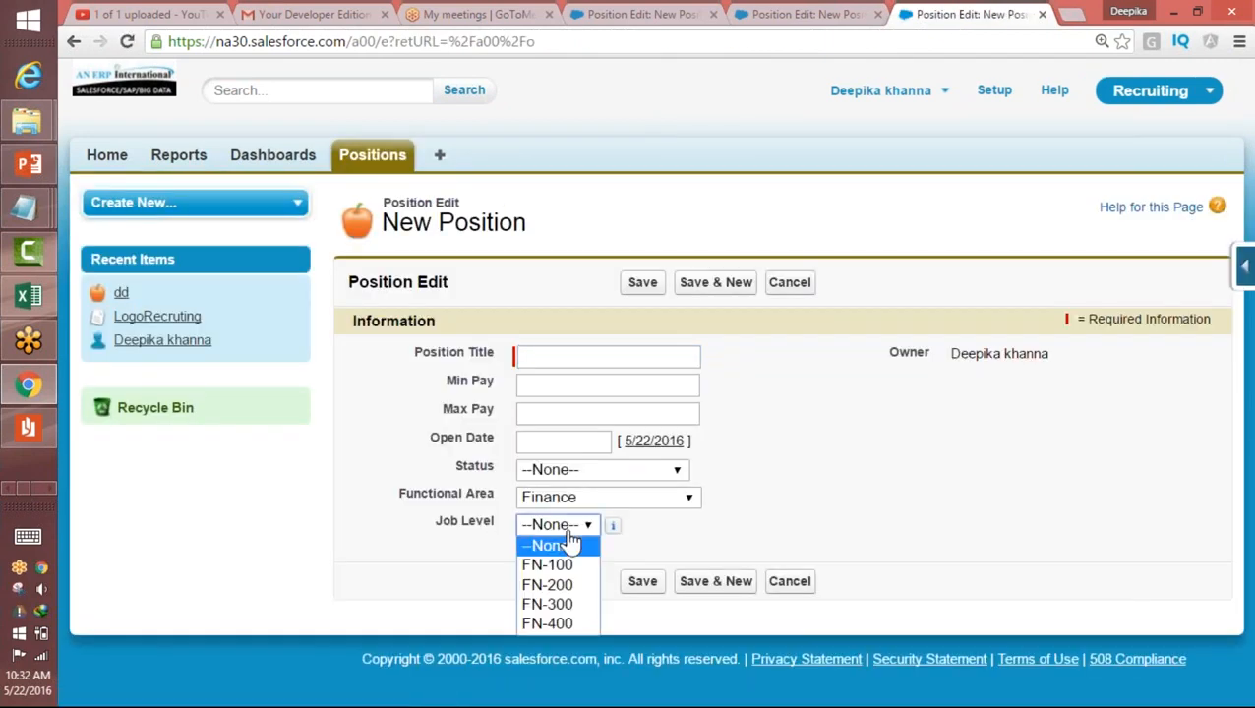
pyautogui.click(582, 499)
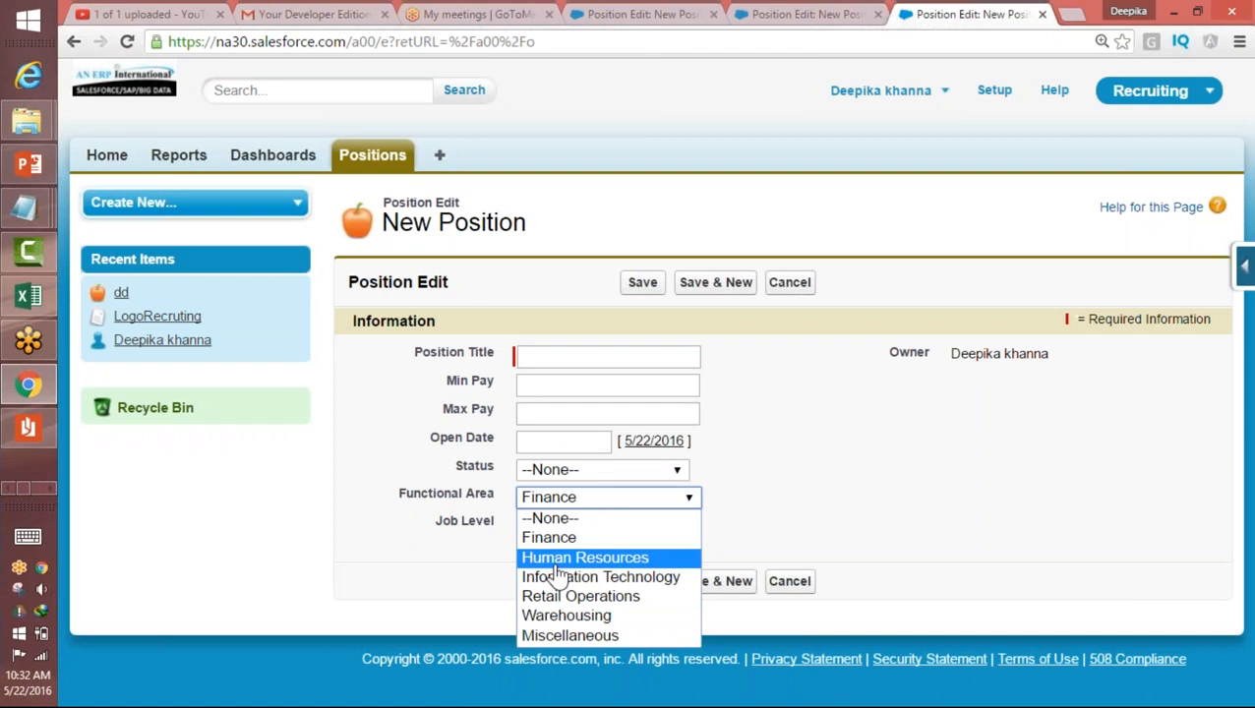
pyautogui.click(576, 538)
pyautogui.click(587, 526)
pyautogui.click(586, 521)
# Step: Set the new position's Functional Area to Human Resources and check its Job Level options
pyautogui.click(582, 498)
pyautogui.click(569, 558)
pyautogui.click(556, 526)
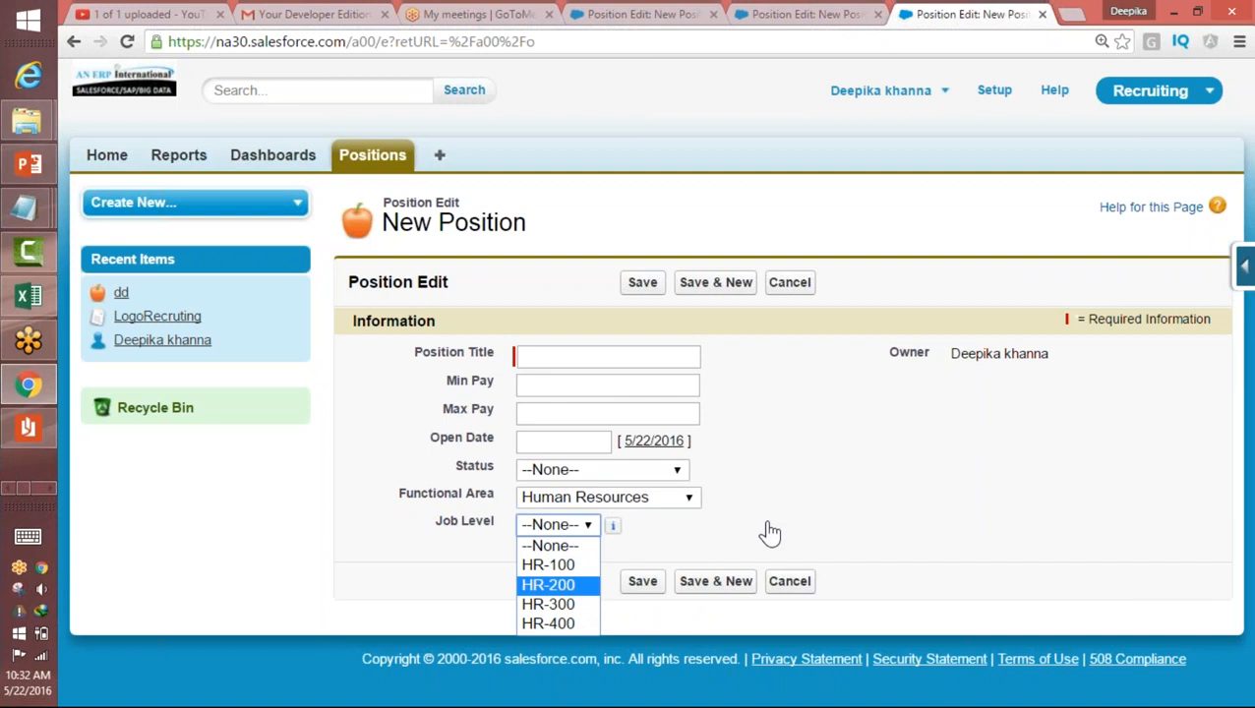
pyautogui.click(765, 39)
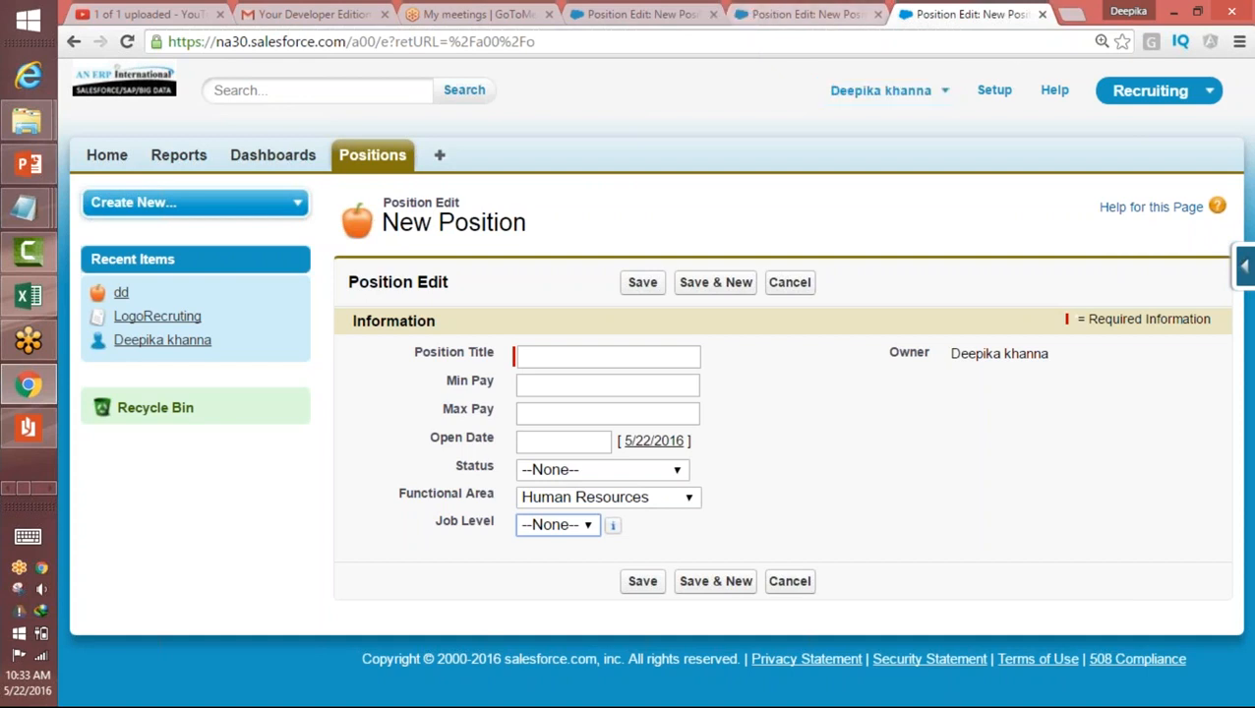
pyautogui.click(539, 385)
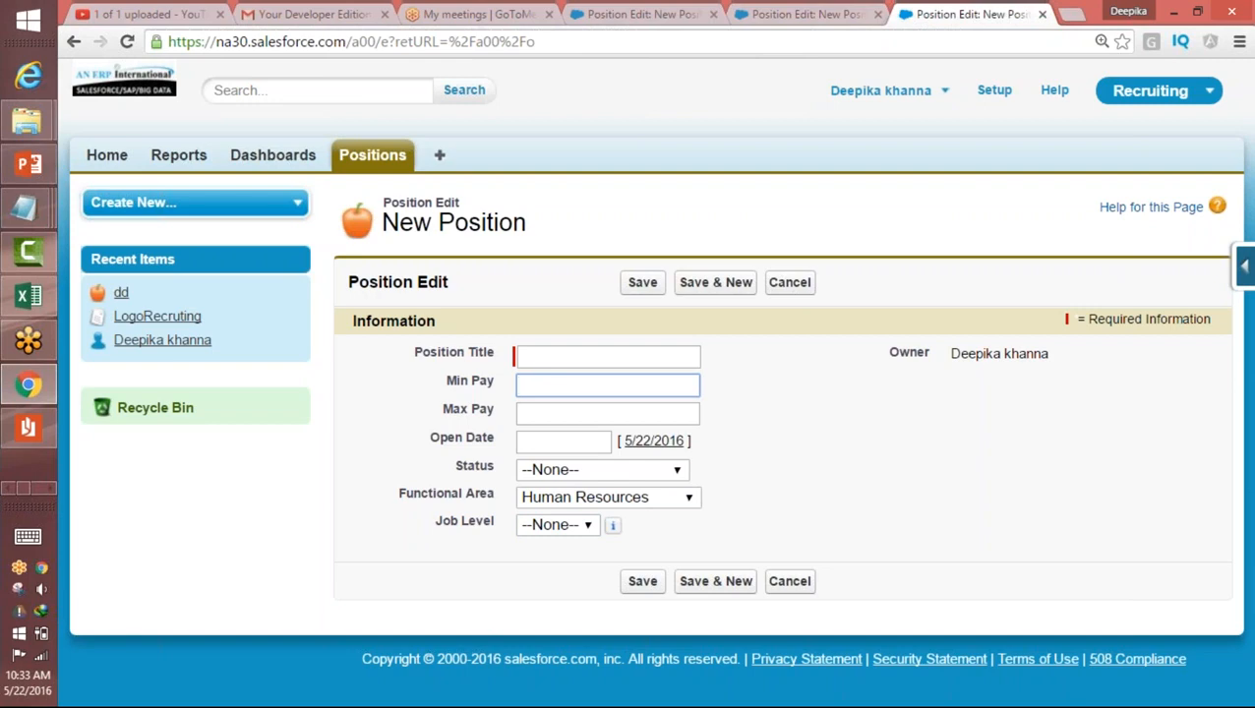
# Step: Switch to Paint and start a blank canvas, discarding the old Functional Area sketch
pyautogui.click(55, 492)
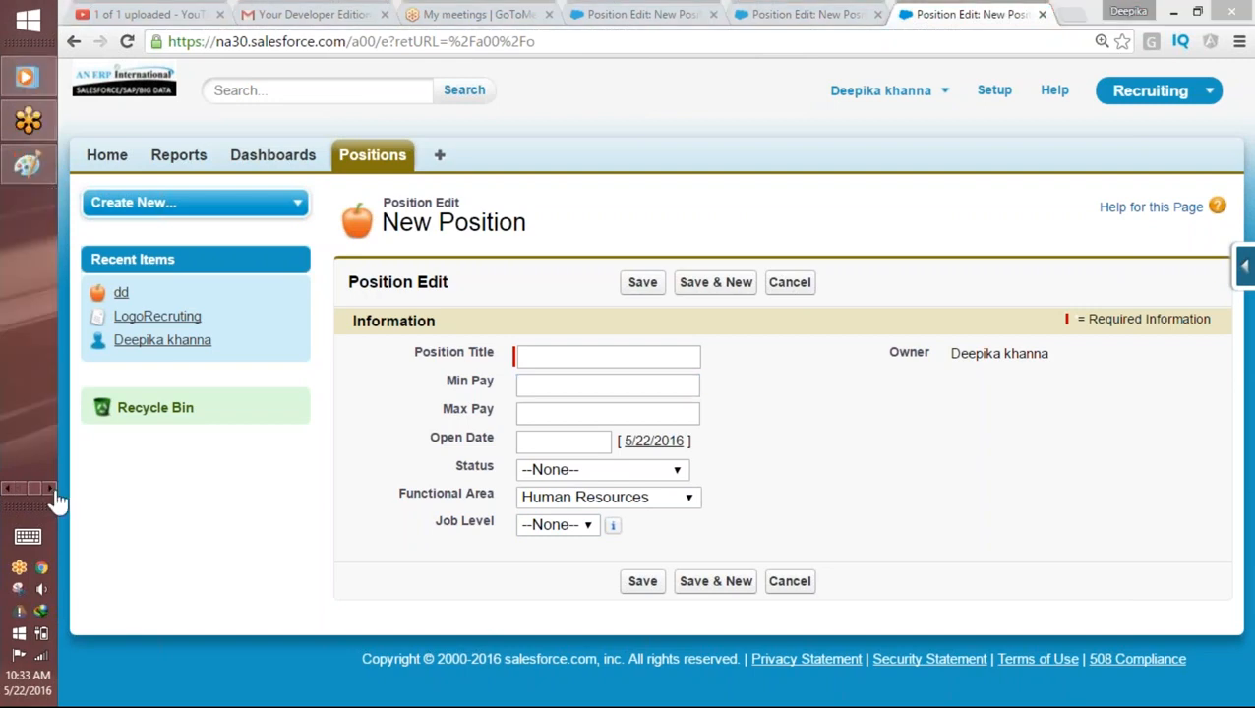
pyautogui.click(28, 166)
pyautogui.click(84, 34)
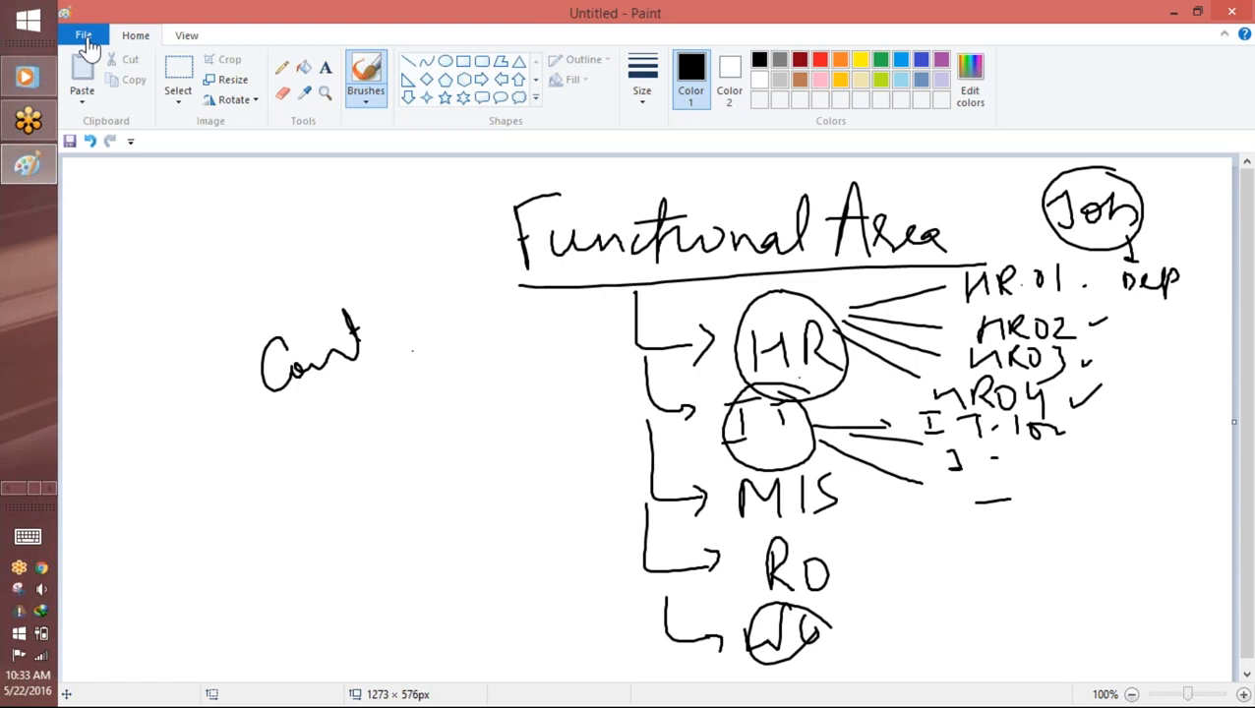
pyautogui.click(111, 62)
pyautogui.click(682, 366)
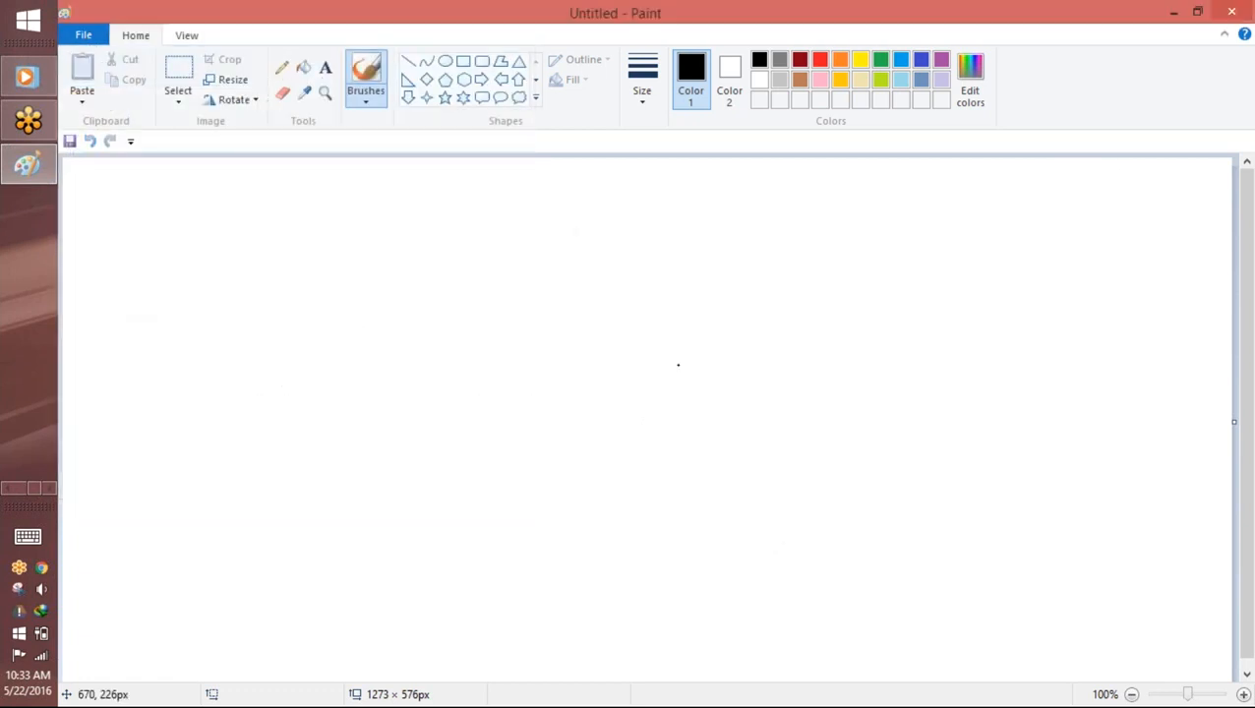
pyautogui.click(1235, 57)
# Step: Handwrite the heading "Formula Fields" near the top of the blank canvas and underline it
pyautogui.moveTo(542, 198); pyautogui.dragTo(517, 226)
pyautogui.moveTo(517, 206); pyautogui.dragTo(511, 286)
pyautogui.moveTo(514, 247); pyautogui.dragTo(540, 243)
pyautogui.moveTo(553, 233)
pyautogui.mouseDown()
pyautogui.moveTo(548, 254)
pyautogui.moveTo(596, 274)
pyautogui.moveTo(682, 246)
pyautogui.moveTo(843, 256)
pyautogui.moveTo(876, 178)
pyautogui.moveTo(903, 235)
pyautogui.moveTo(931, 255)
pyautogui.moveTo(999, 202)
pyautogui.moveTo(1012, 267)
pyautogui.moveTo(992, 288)
pyautogui.moveTo(428, 330)
pyautogui.mouseUp()
pyautogui.click(859, 204)
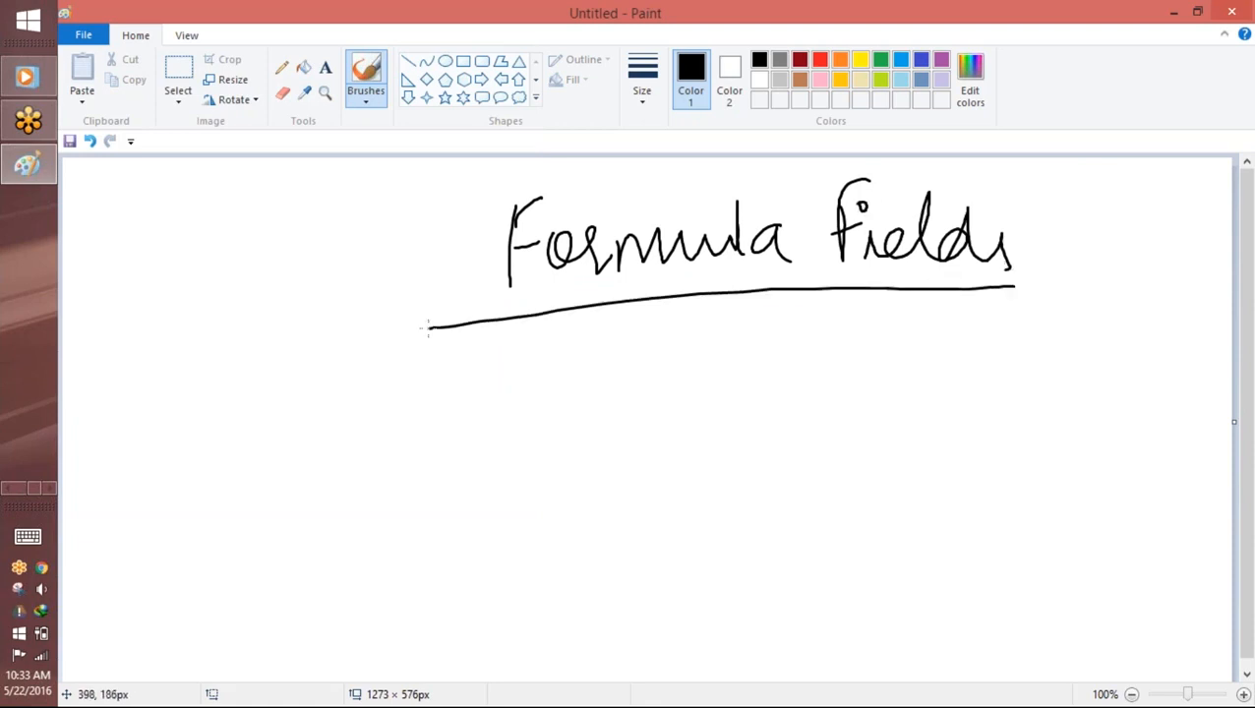
# Step: Handwrite "Days opened" below the underlined Formula Fields heading
pyautogui.moveTo(563, 344); pyautogui.dragTo(568, 398)
pyautogui.moveTo(557, 341)
pyautogui.mouseDown()
pyautogui.moveTo(581, 345)
pyautogui.moveTo(569, 395)
pyautogui.mouseUp()
pyautogui.moveTo(636, 366)
pyautogui.mouseDown()
pyautogui.moveTo(704, 380)
pyautogui.moveTo(951, 381)
pyautogui.mouseUp()
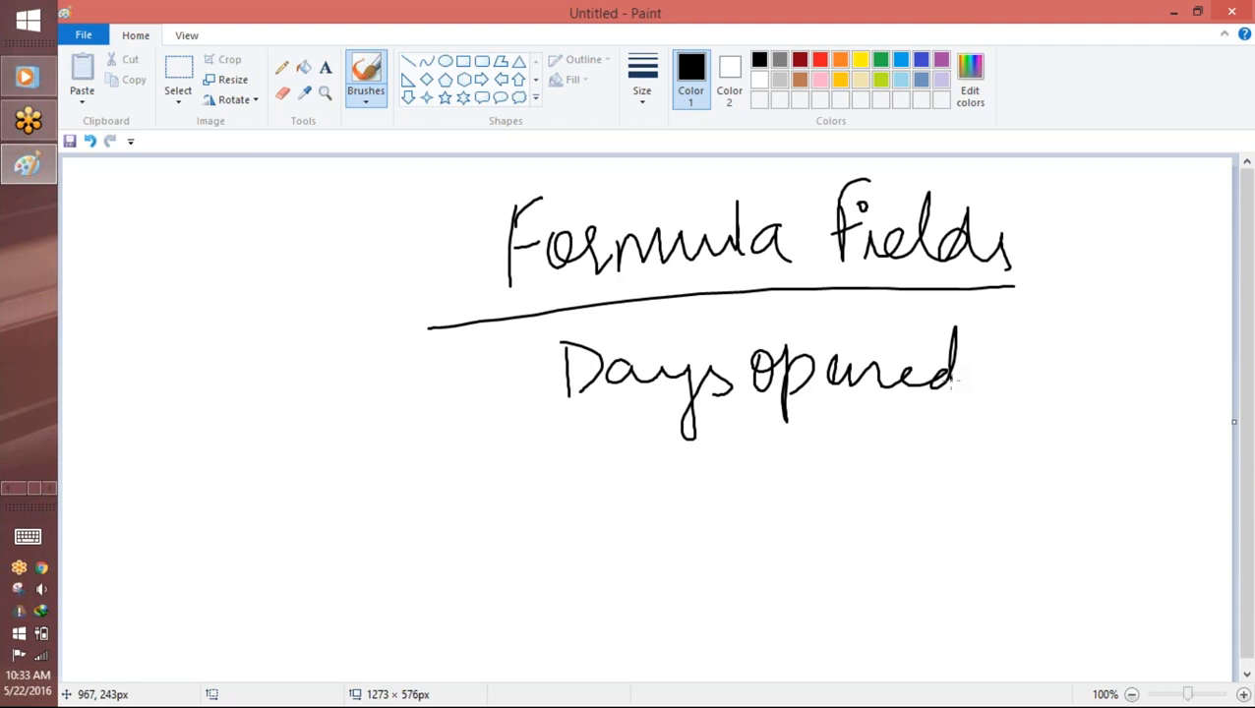
# Step: Switch back to Salesforce in Chrome and start a new custom field for the Position object
pyautogui.hotkey('alt', 'Tab')
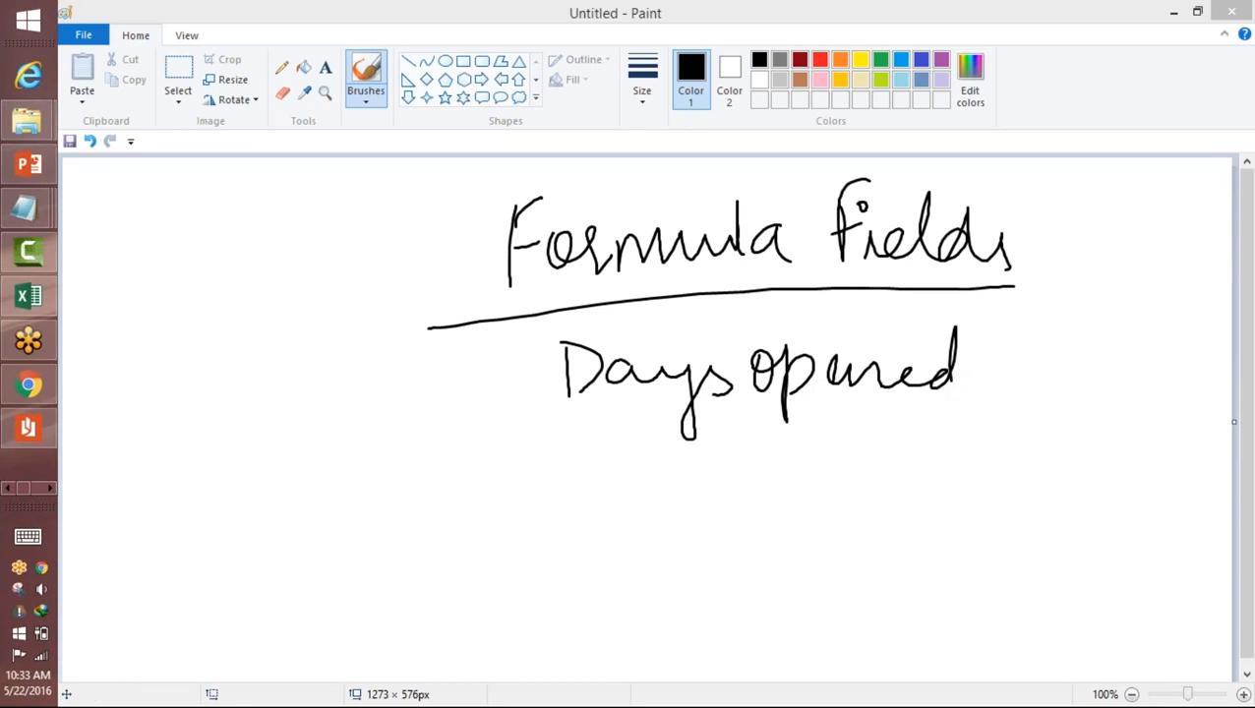
pyautogui.click(40, 392)
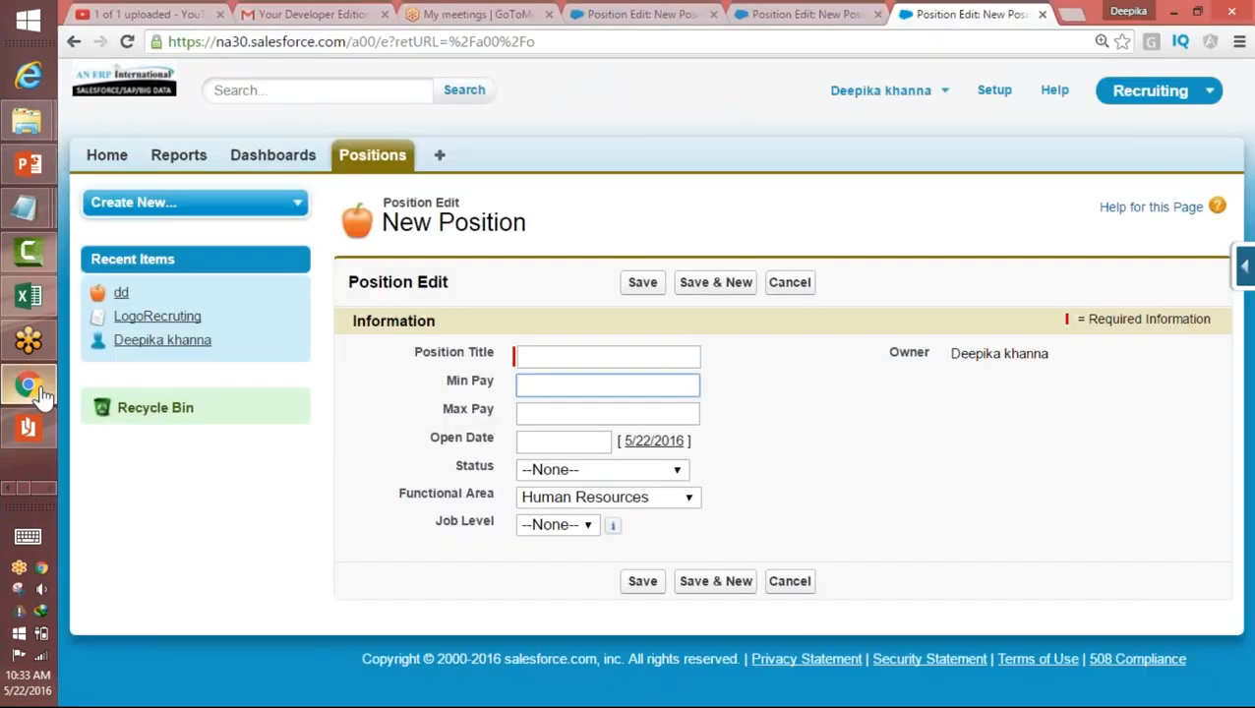
pyautogui.click(1244, 265)
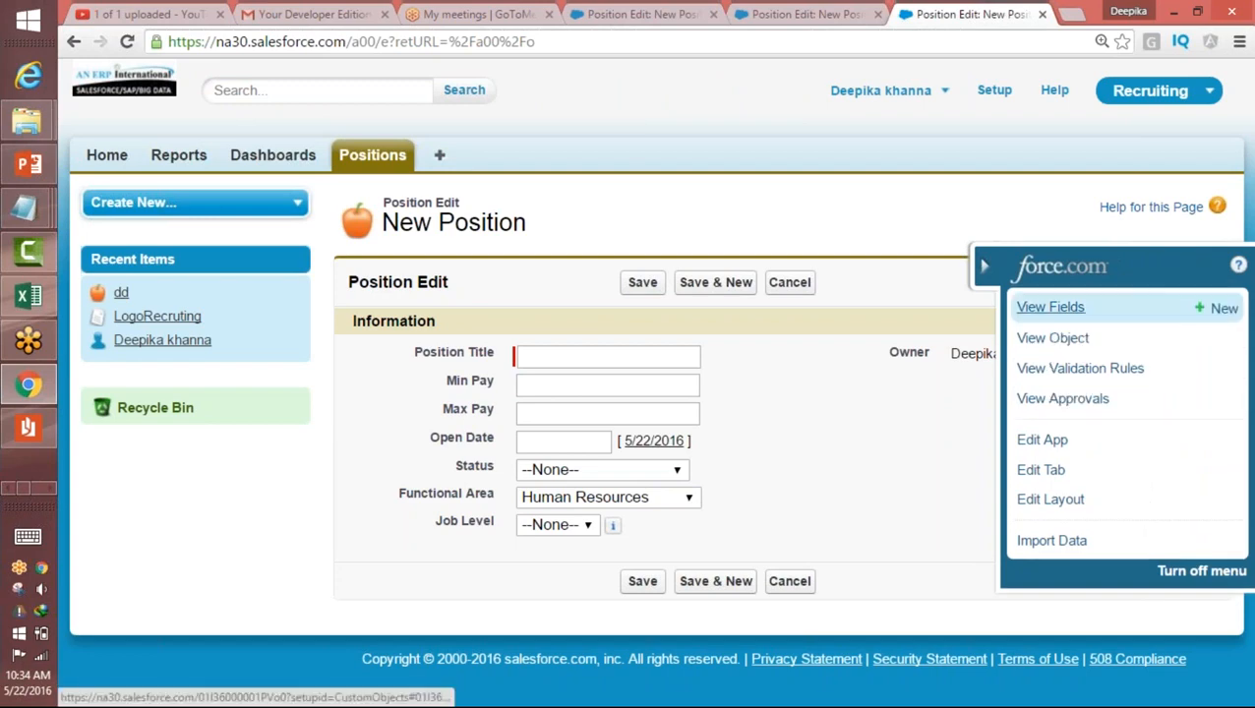
pyautogui.click(1218, 308)
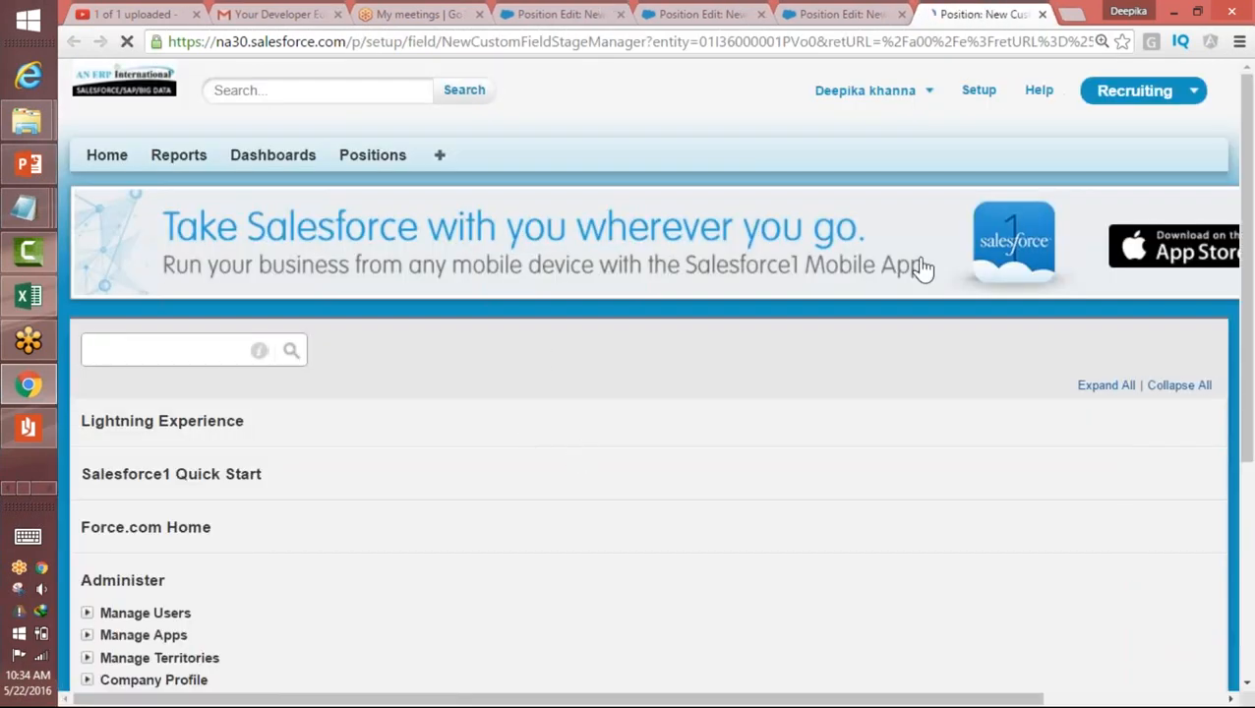
# Step: Choose Date as the new custom field's data type and continue to the field details
pyautogui.moveTo(1246, 187); pyautogui.dragTo(1250, 369)
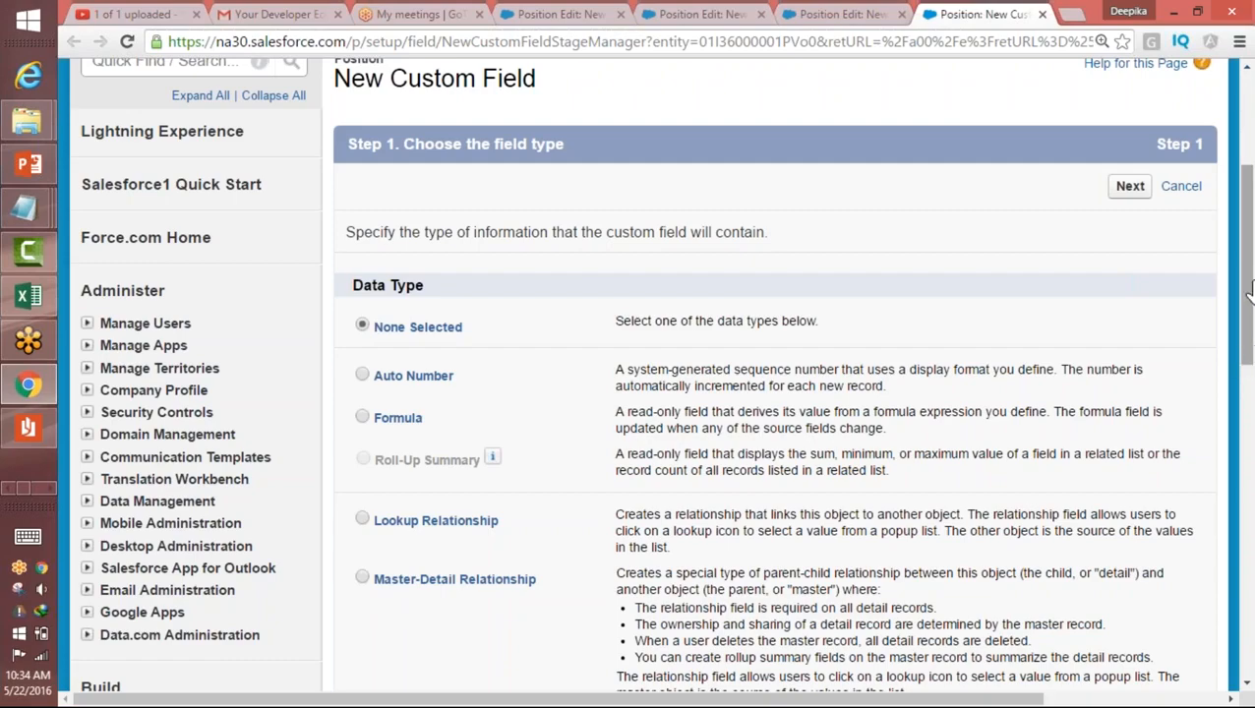
pyautogui.scroll(-3, 1247, 344)
pyautogui.scroll(-3, 1247, 345)
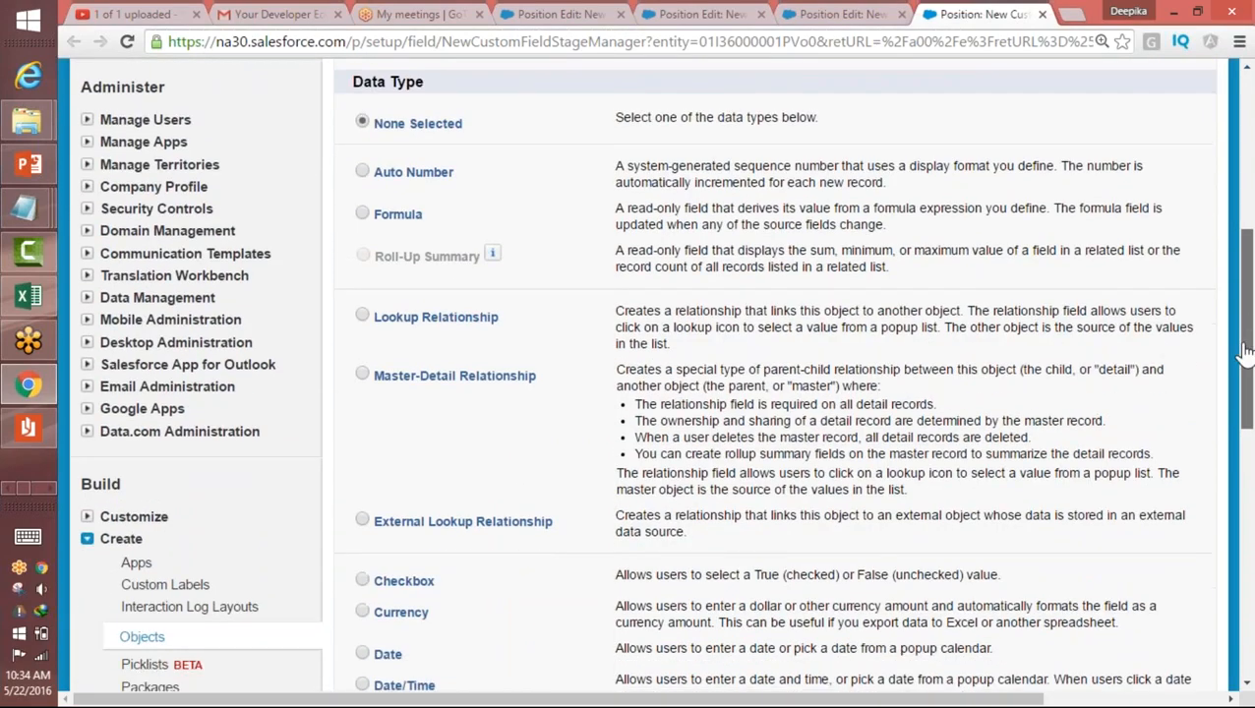
pyautogui.scroll(-1, 1237, 377)
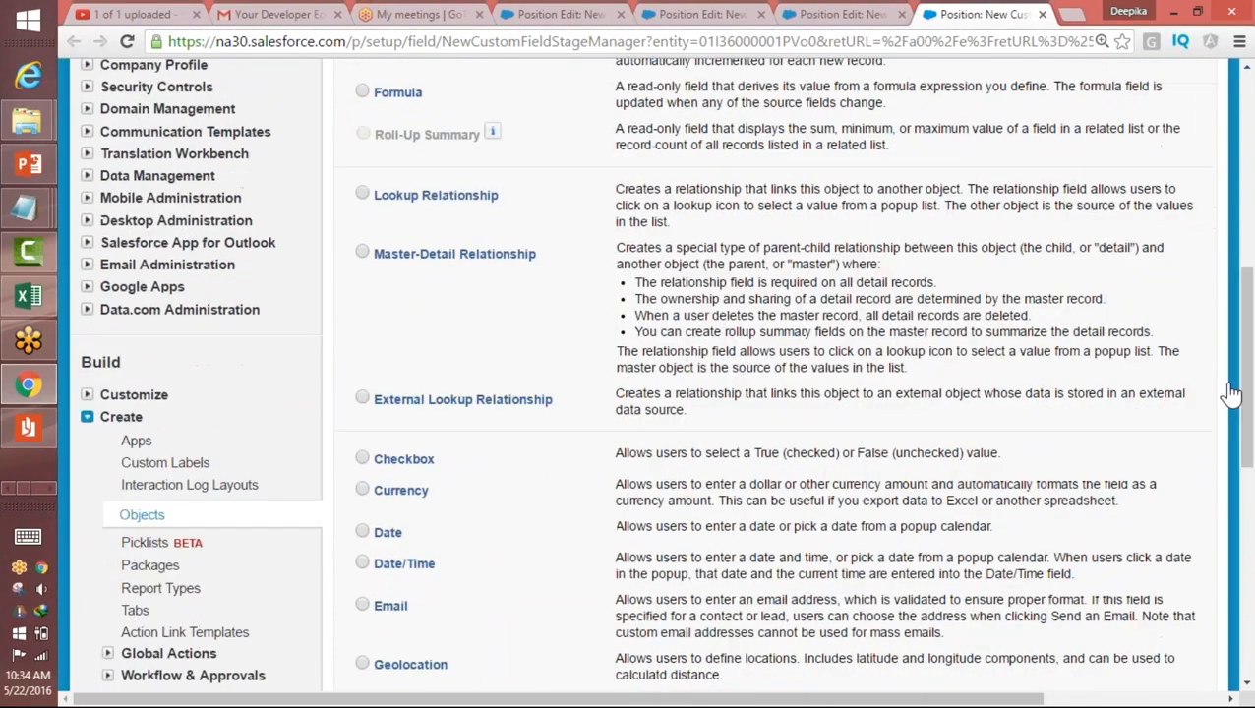
pyautogui.click(363, 532)
pyautogui.moveTo(1245, 448); pyautogui.dragTo(1245, 595)
pyautogui.click(1130, 654)
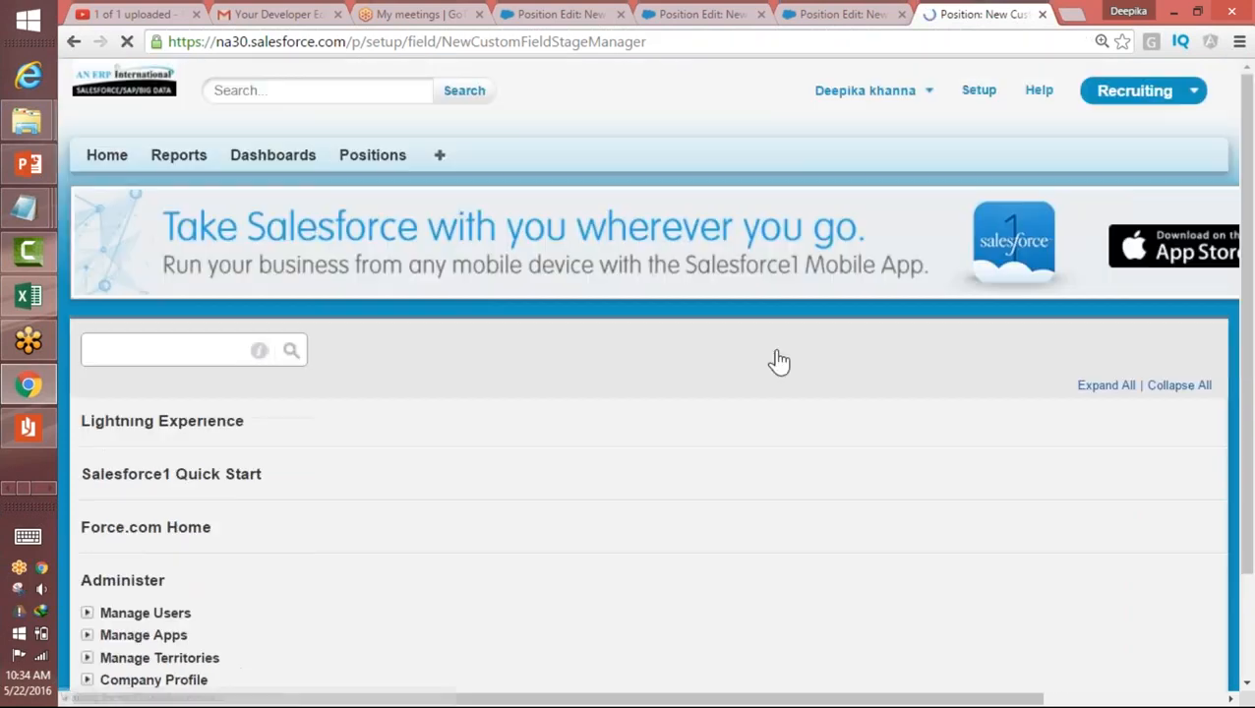
# Step: Enter the date field's label, let its field name fill in, and continue to the next setup stage
pyautogui.click(502, 524)
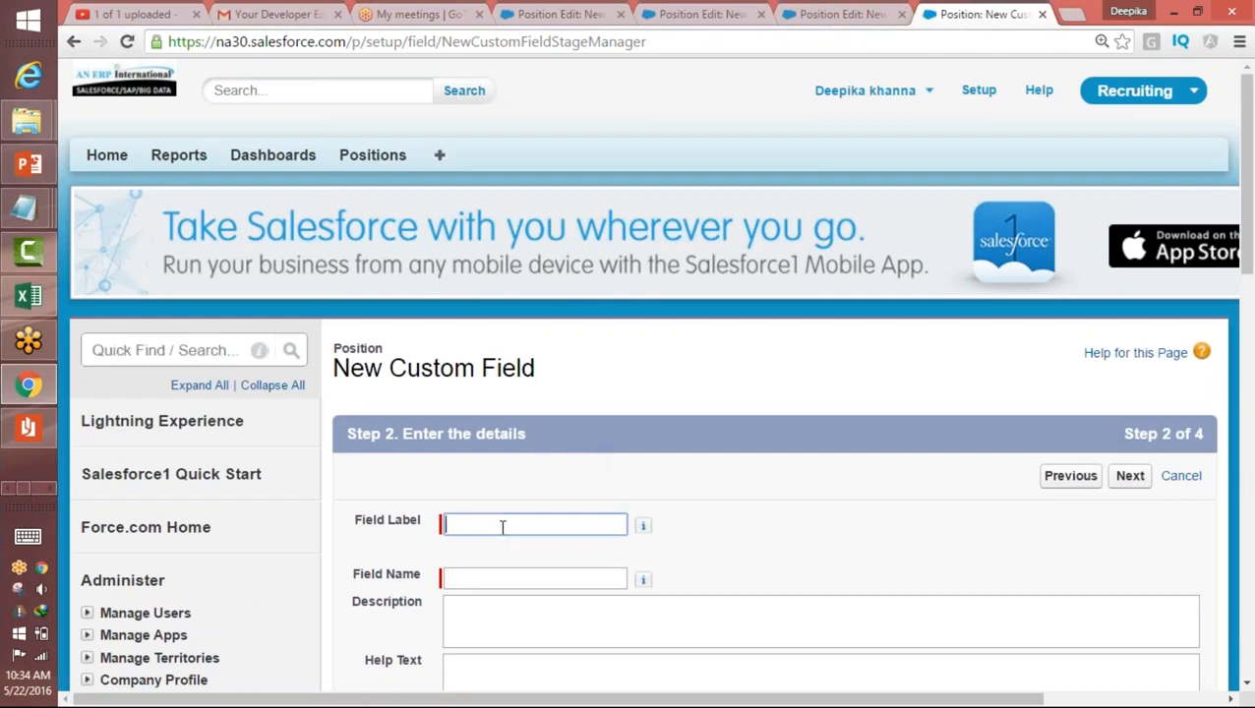
pyautogui.write('C')
pyautogui.click(491, 591)
pyautogui.click(491, 577)
pyautogui.moveTo(1245, 196); pyautogui.dragTo(1230, 360)
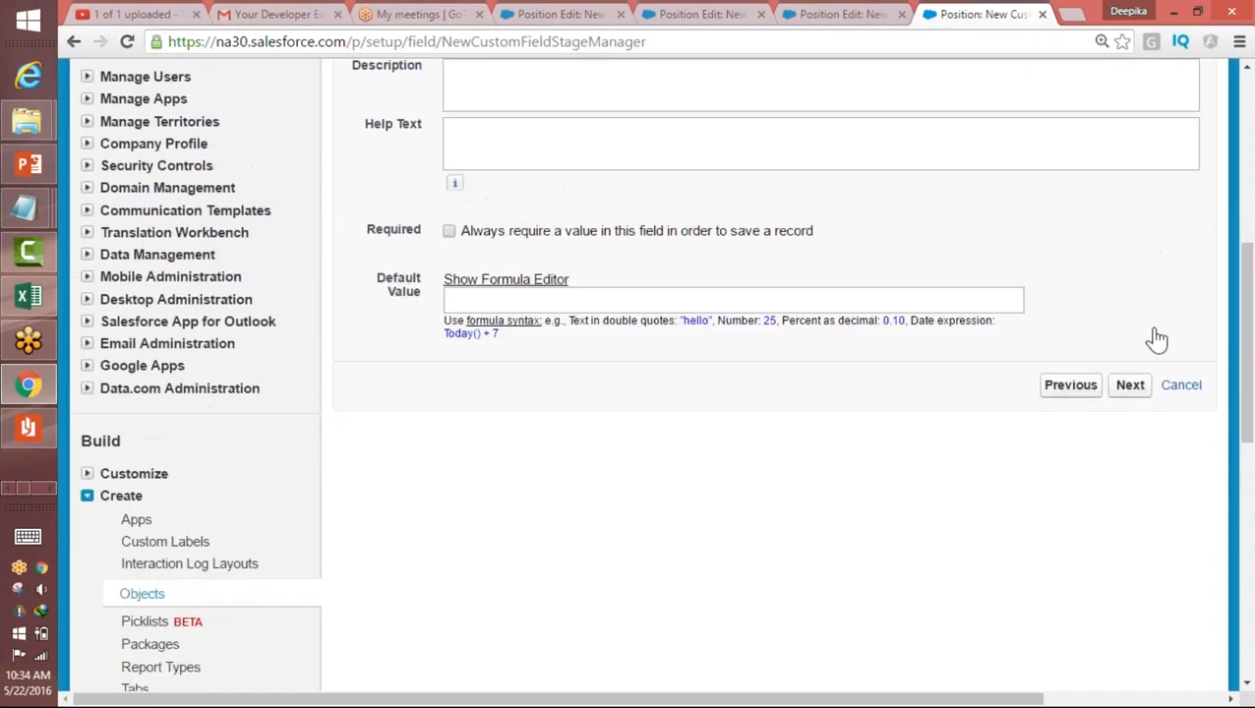
pyautogui.click(1128, 385)
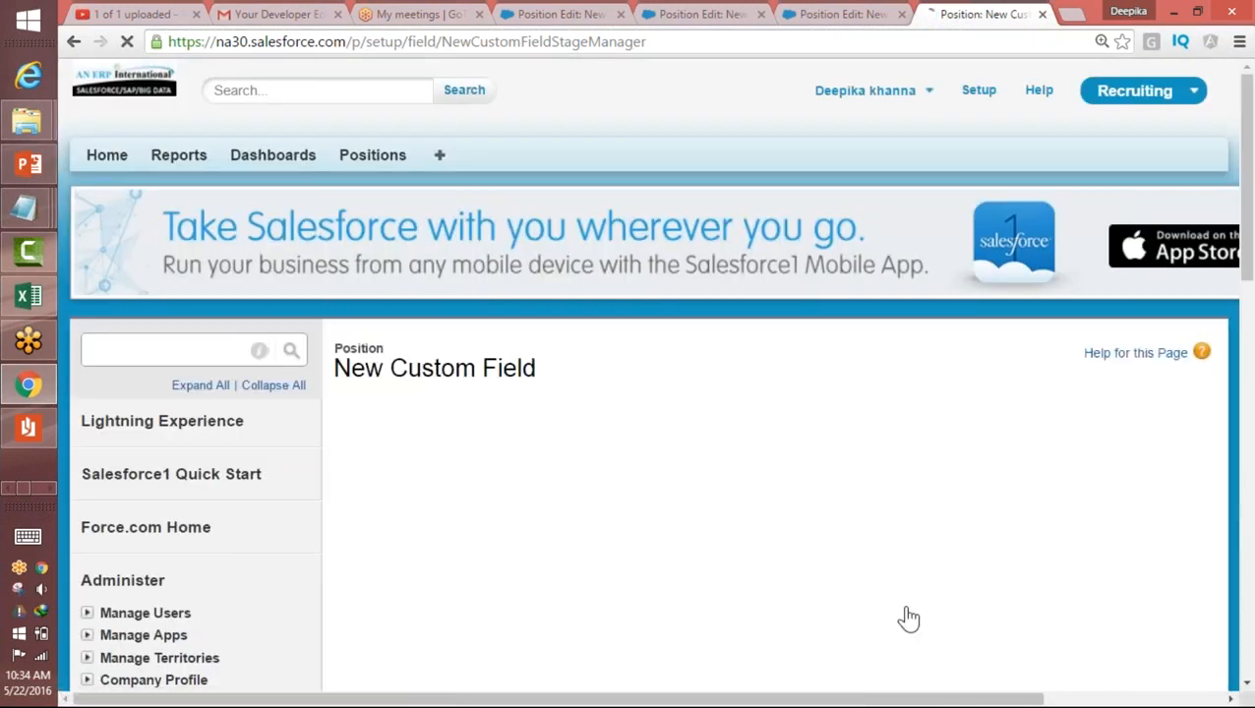
# Step: Accept the default field-level security and page layout settings for the Close Date field and save it
pyautogui.click(891, 688)
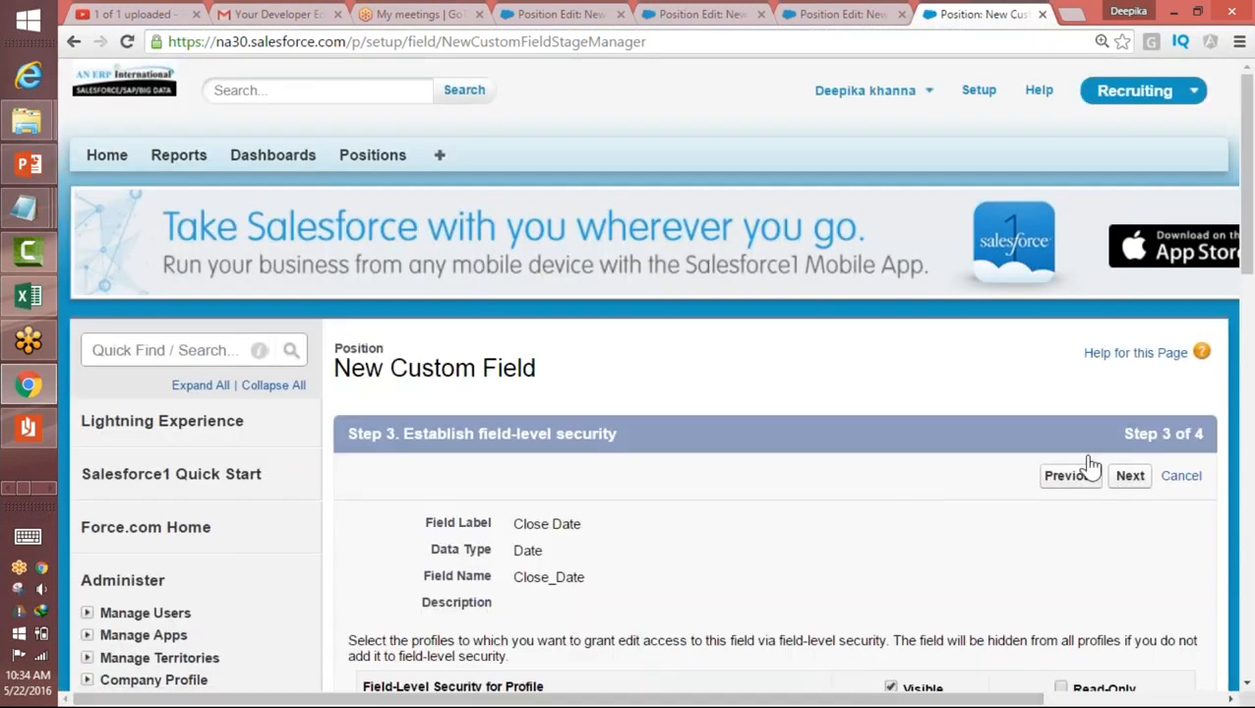
pyautogui.click(1130, 475)
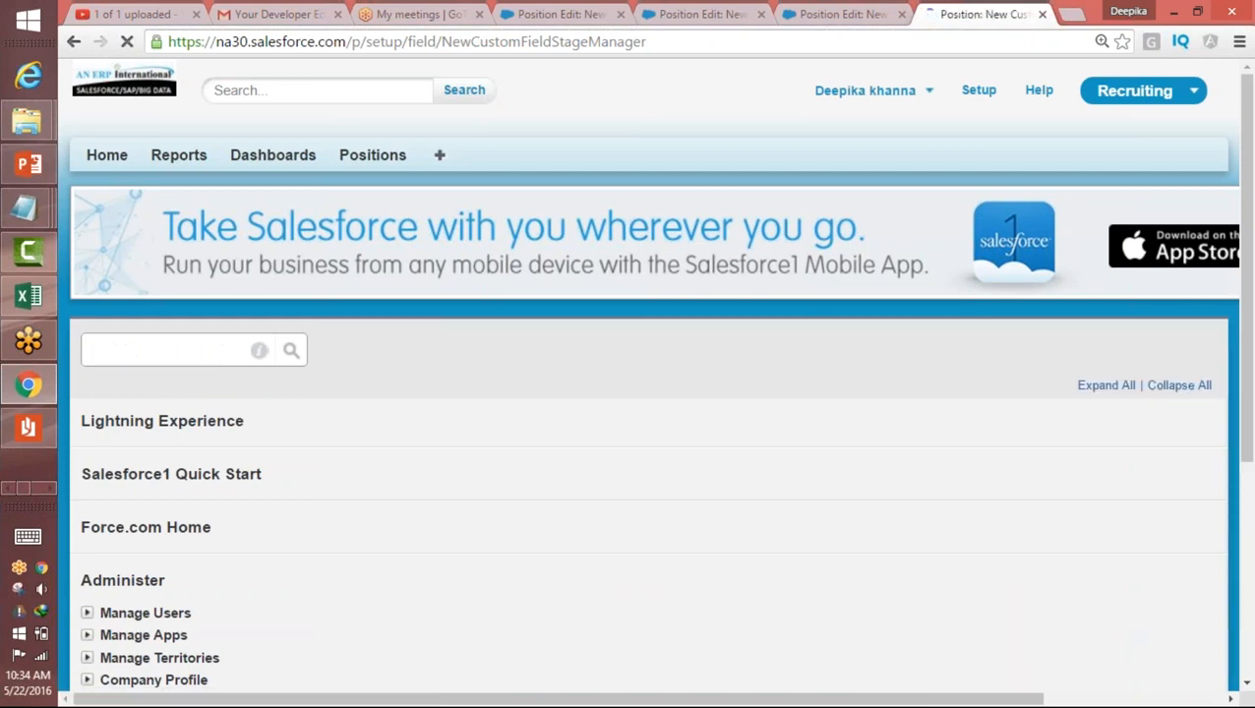
pyautogui.click(1124, 477)
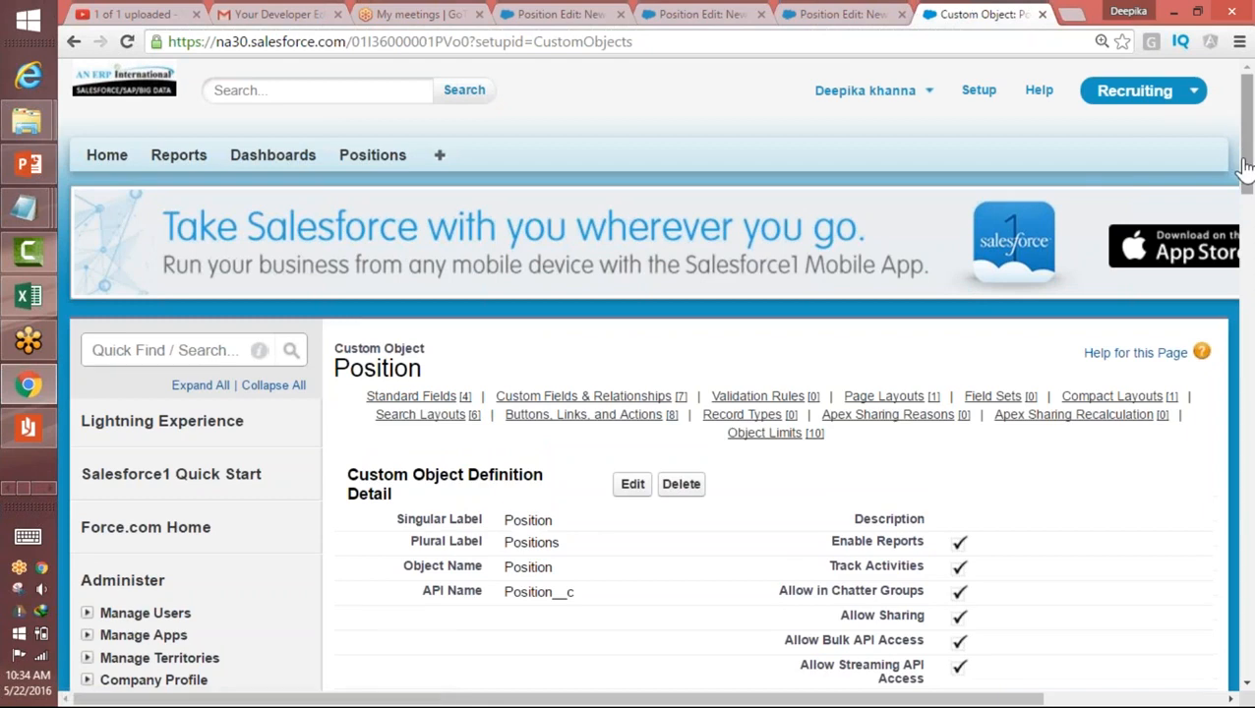
pyautogui.scroll(-1, 1239, 167)
pyautogui.scroll(1, 1246, 182)
# Step: Start a new Position record and check the date picker of its Close Date field
pyautogui.click(373, 157)
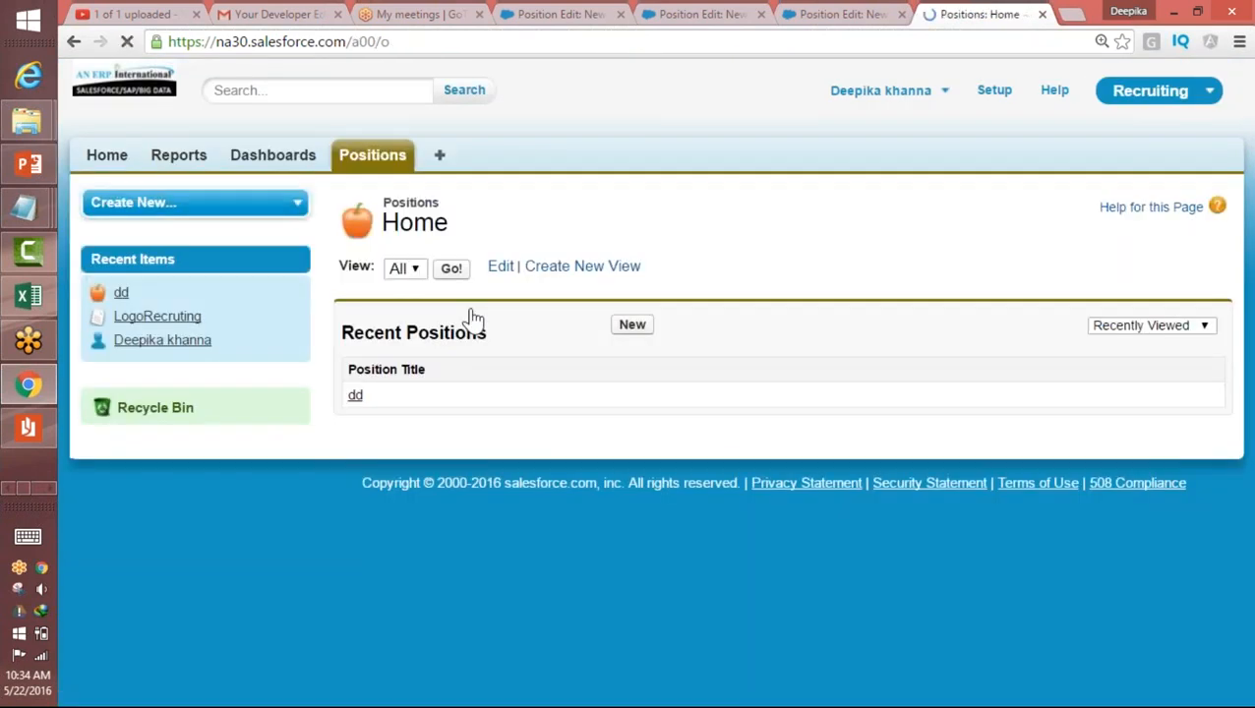
pyautogui.click(633, 325)
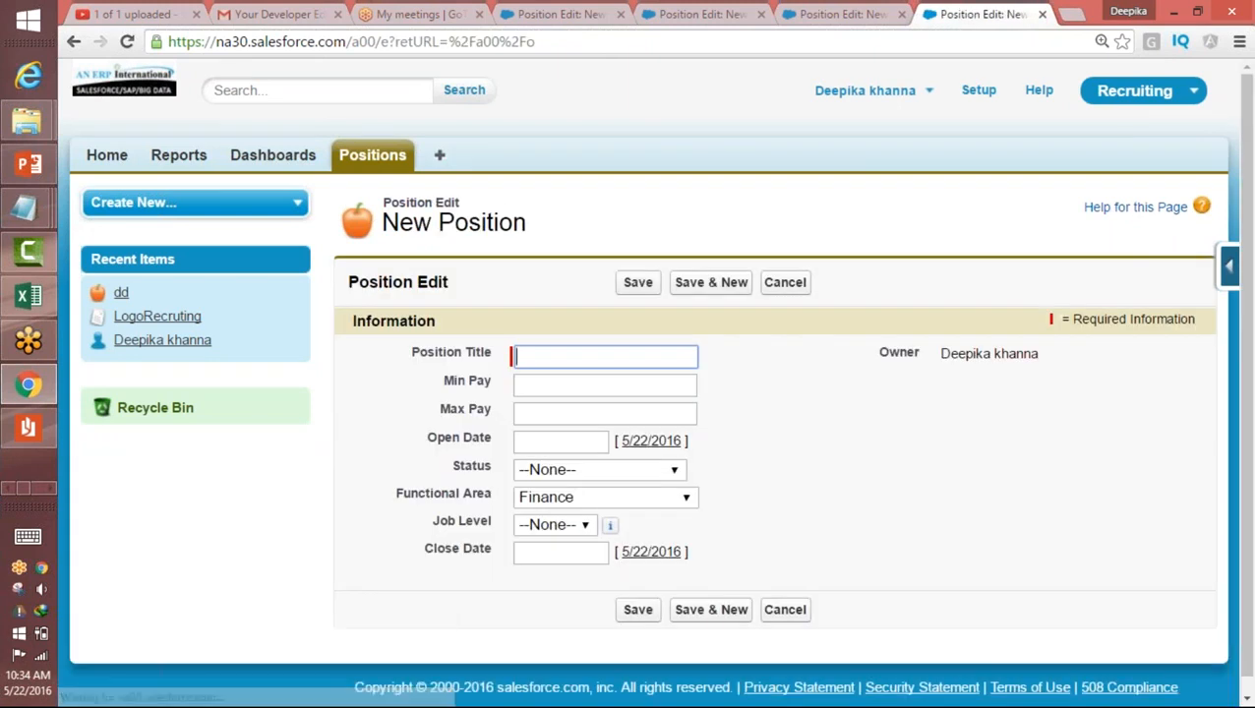
pyautogui.click(556, 553)
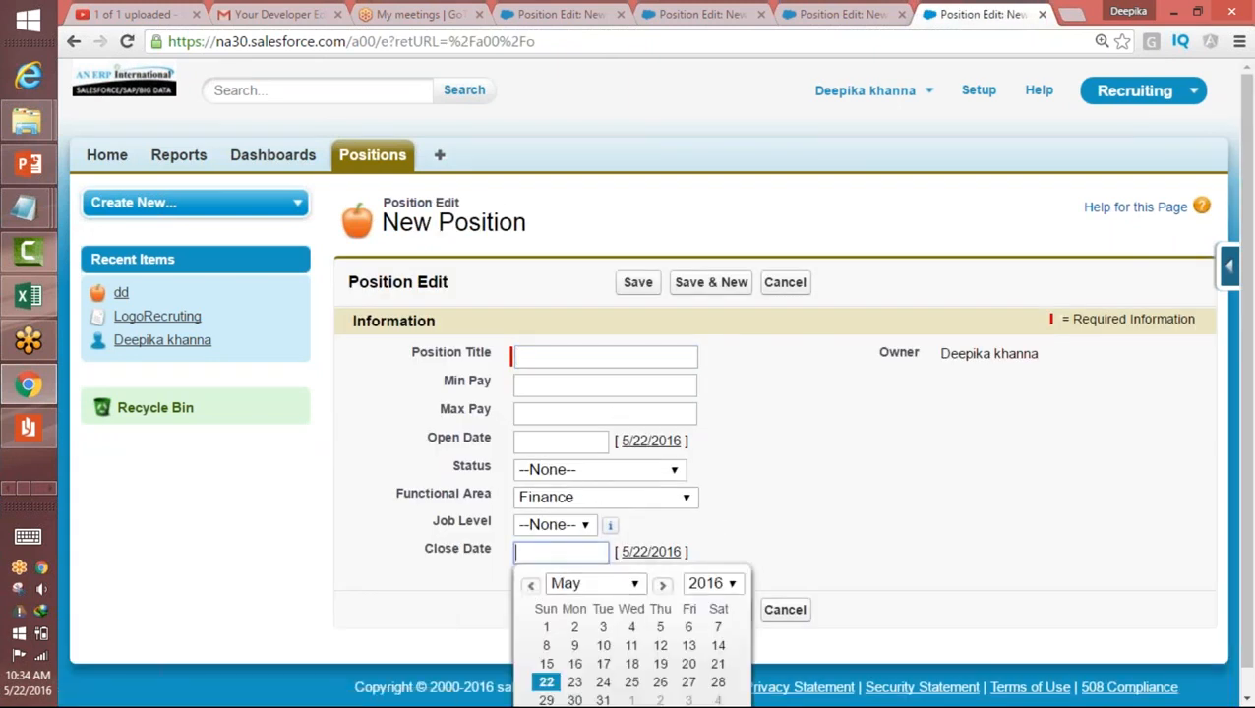
pyautogui.moveTo(1188, 307); pyautogui.dragTo(1240, 307)
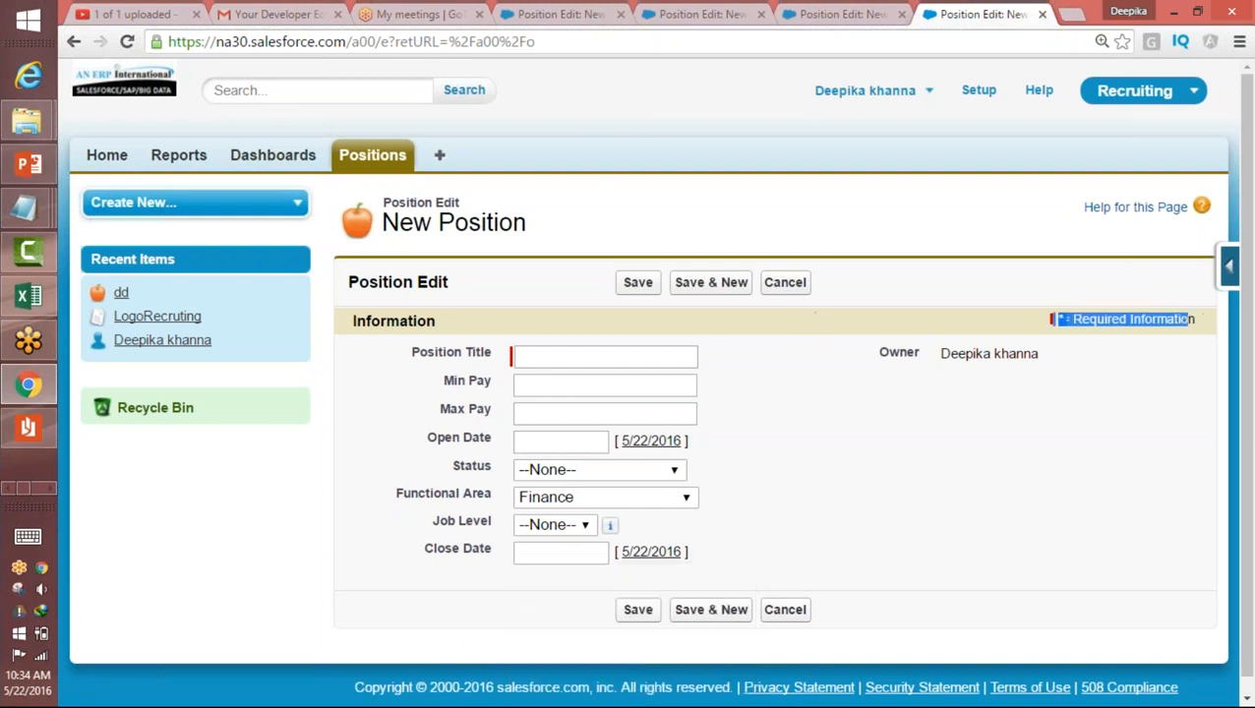
# Step: Enter Salesforce Admin 1 as the position title, with a minimum pay of 85000 and a maximum pay of 125000
pyautogui.click(649, 351)
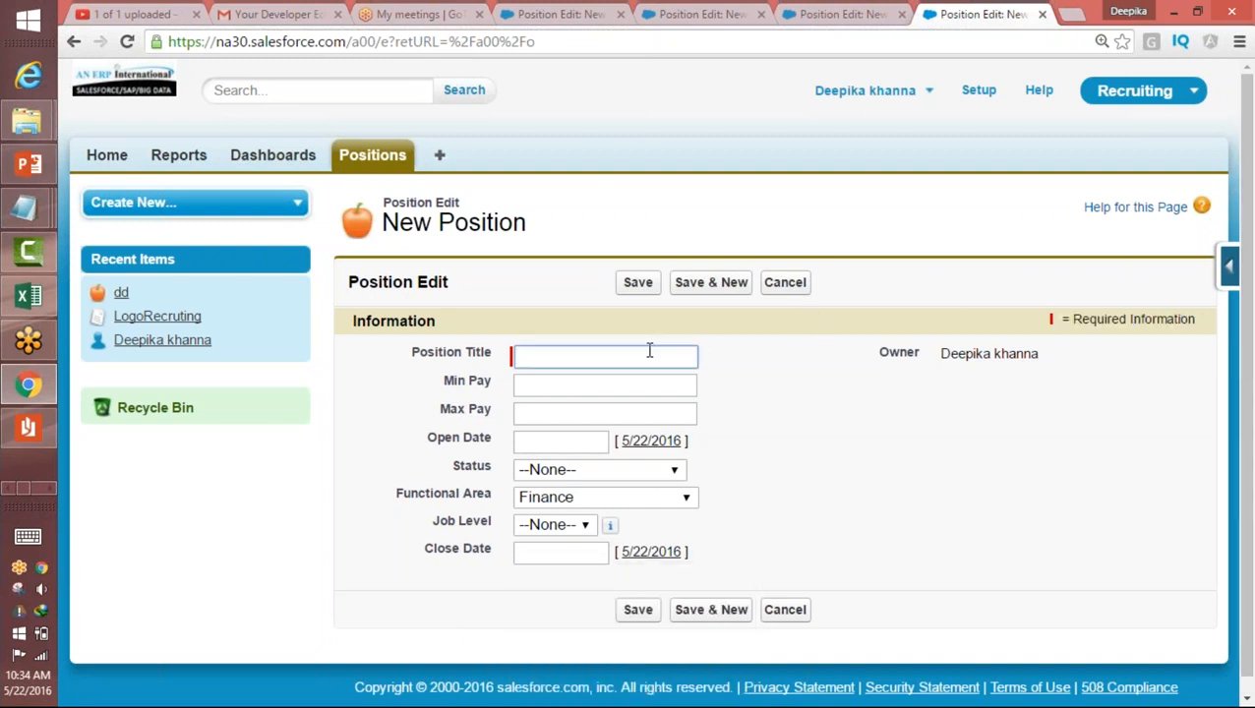
pyautogui.write('Sale')
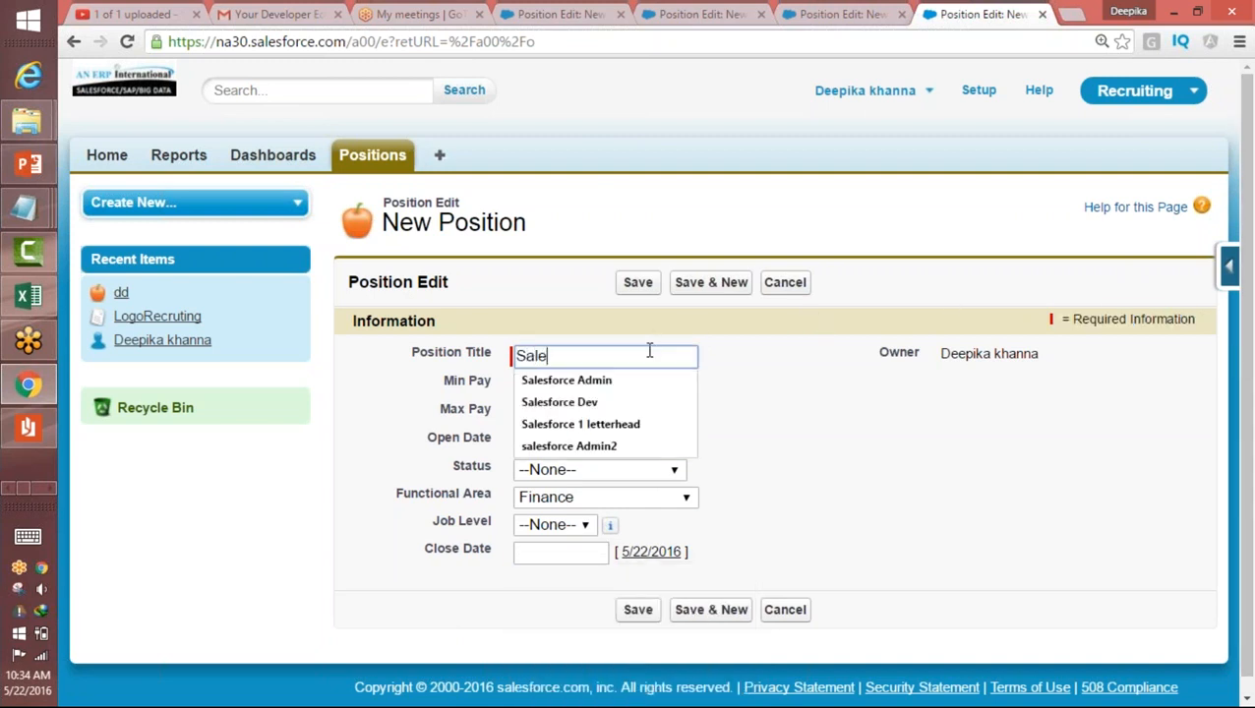
pyautogui.write('sforce Admin 1')
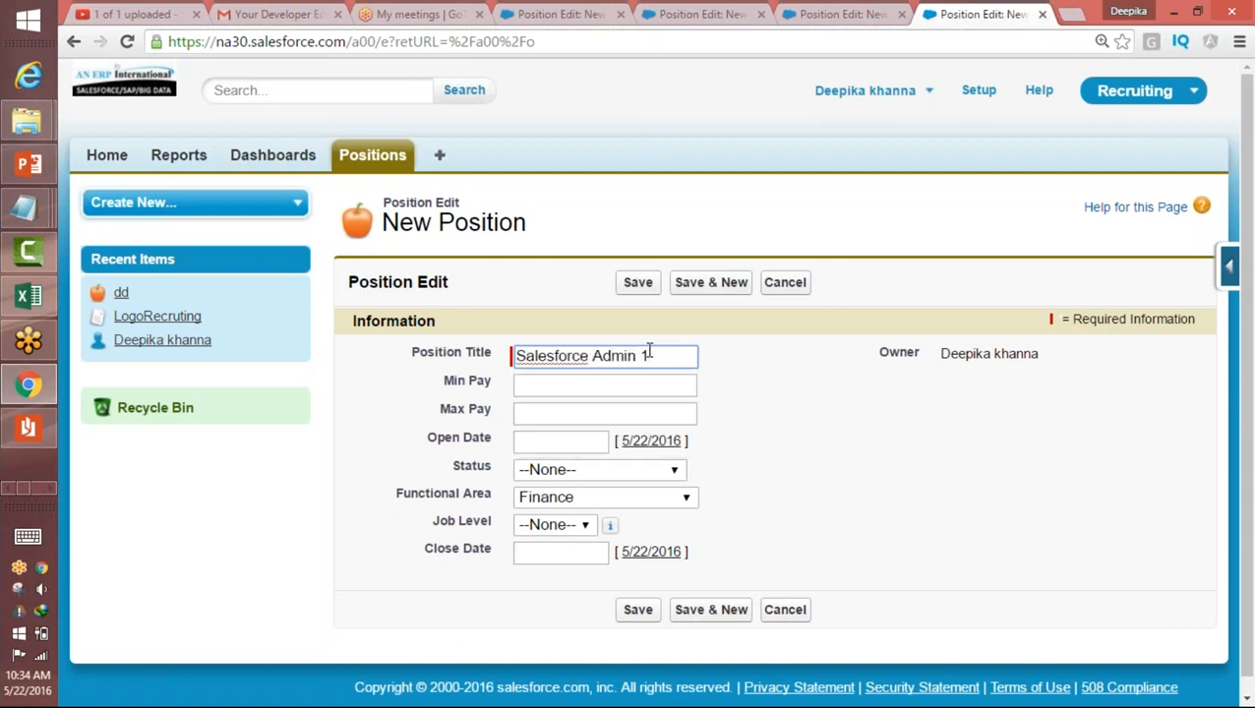
pyautogui.click(579, 390)
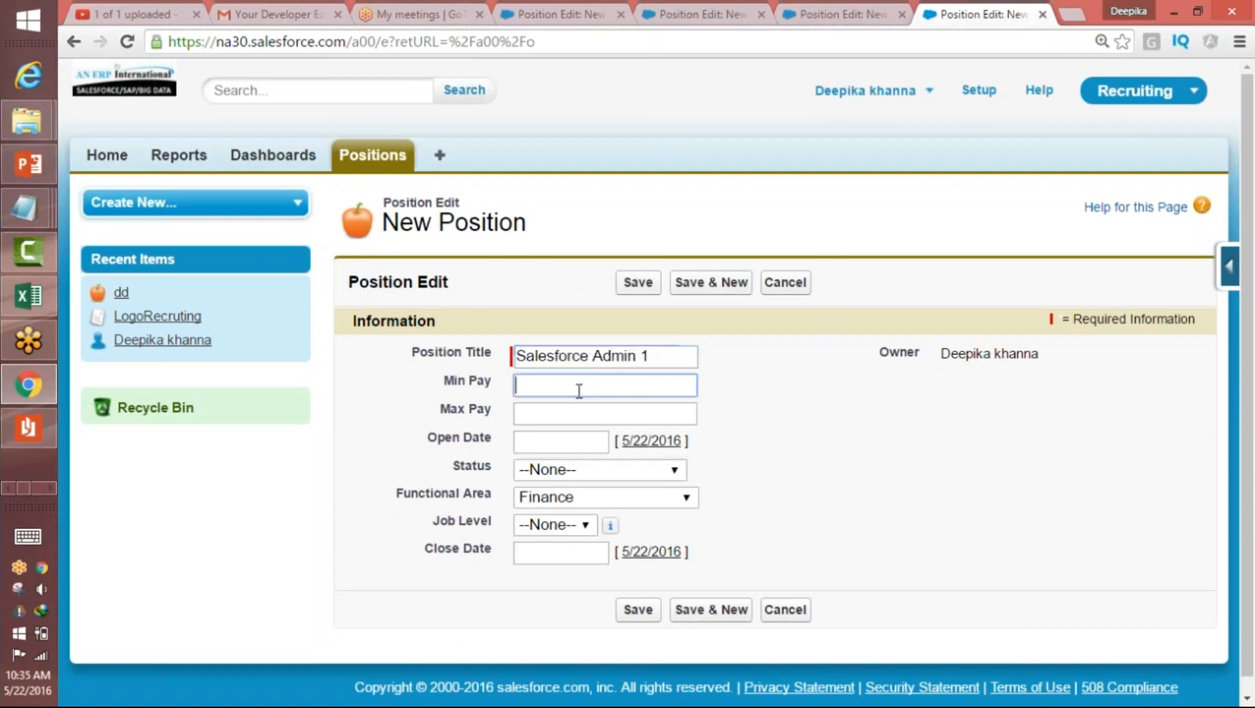
pyautogui.write('85000')
pyautogui.press('Tab')
pyautogui.write('125000')
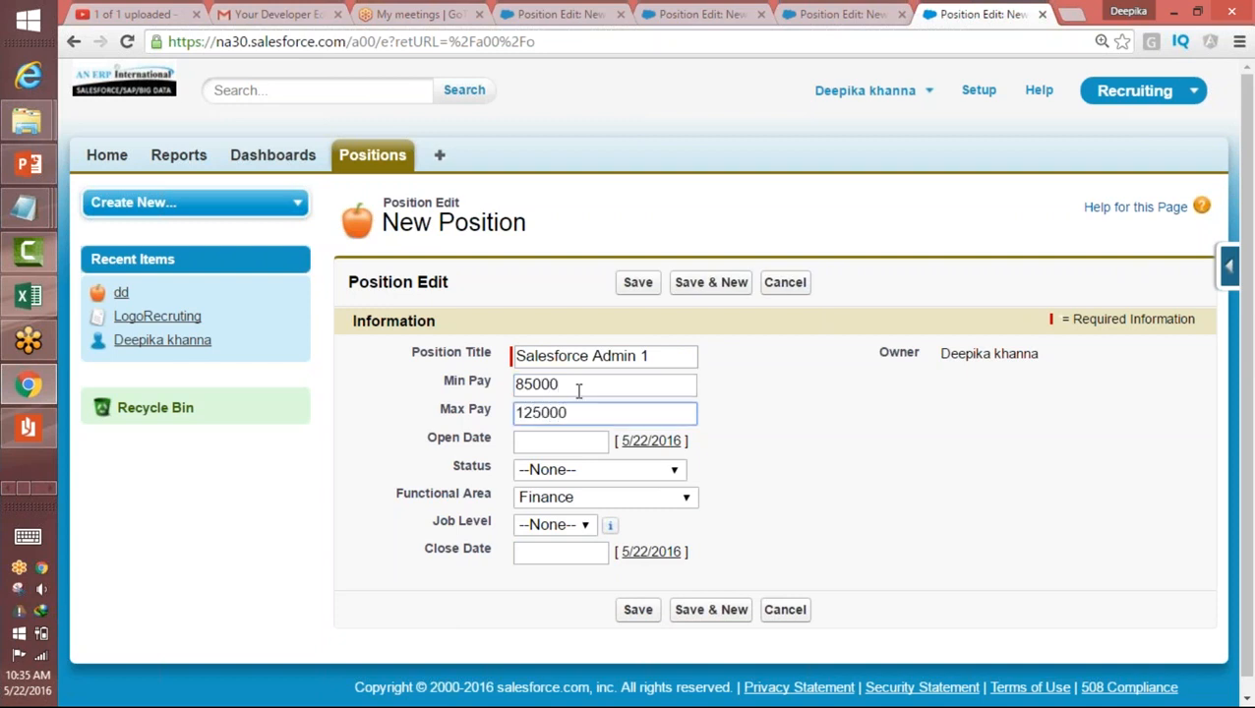
# Step: Set the new position's open date to 5/25/2016 and its status to New Position
pyautogui.click(532, 441)
pyautogui.click(632, 572)
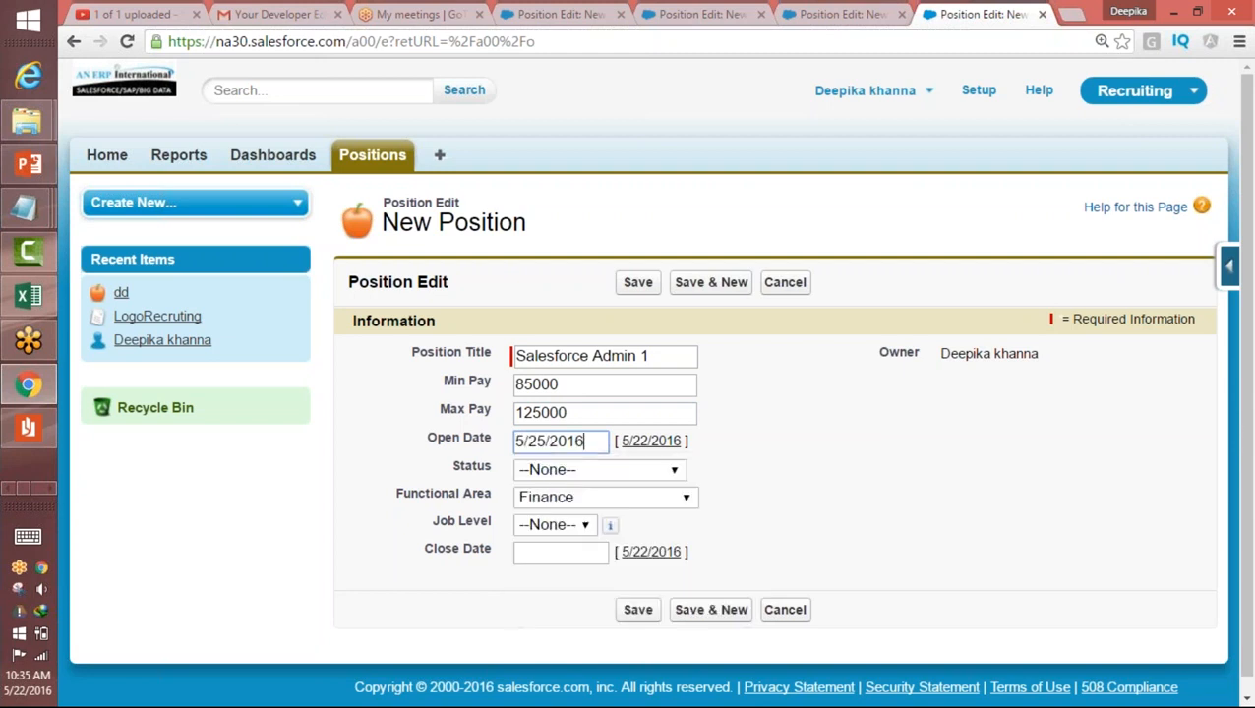
pyautogui.click(572, 471)
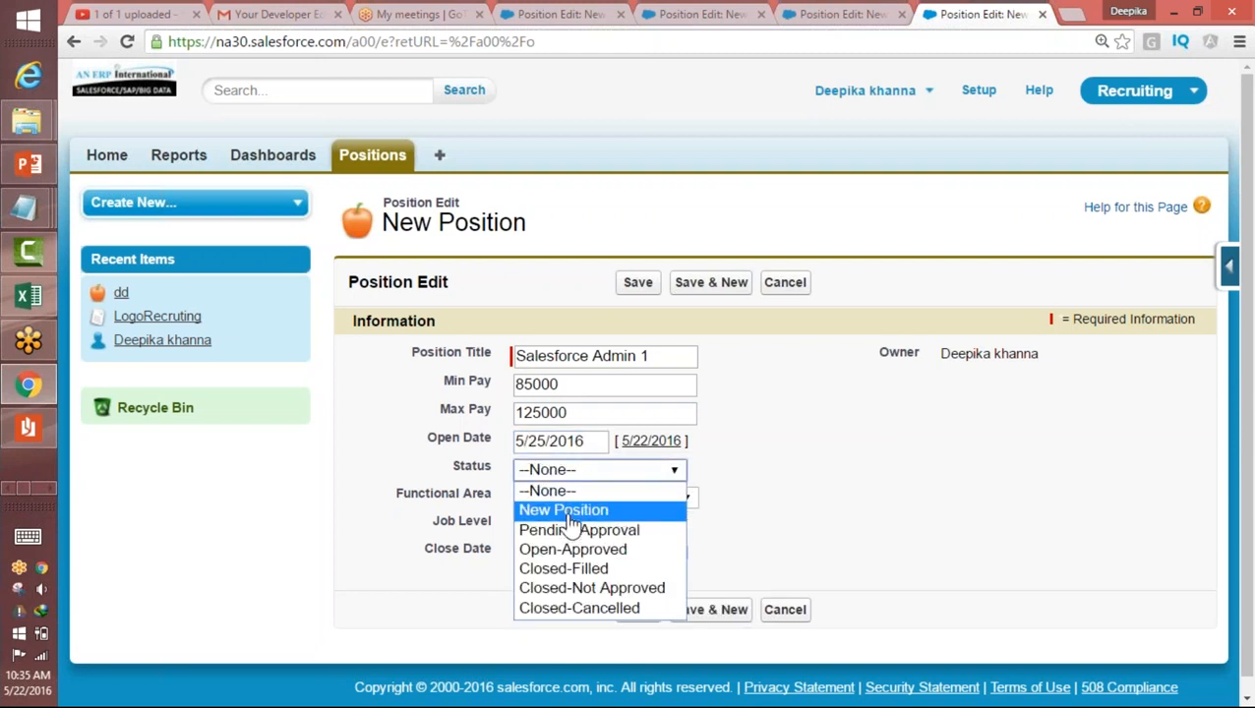
pyautogui.click(570, 510)
# Step: Choose Finance as the functional area and FN-100 as the job level, then save the position record
pyautogui.click(568, 499)
pyautogui.click(566, 510)
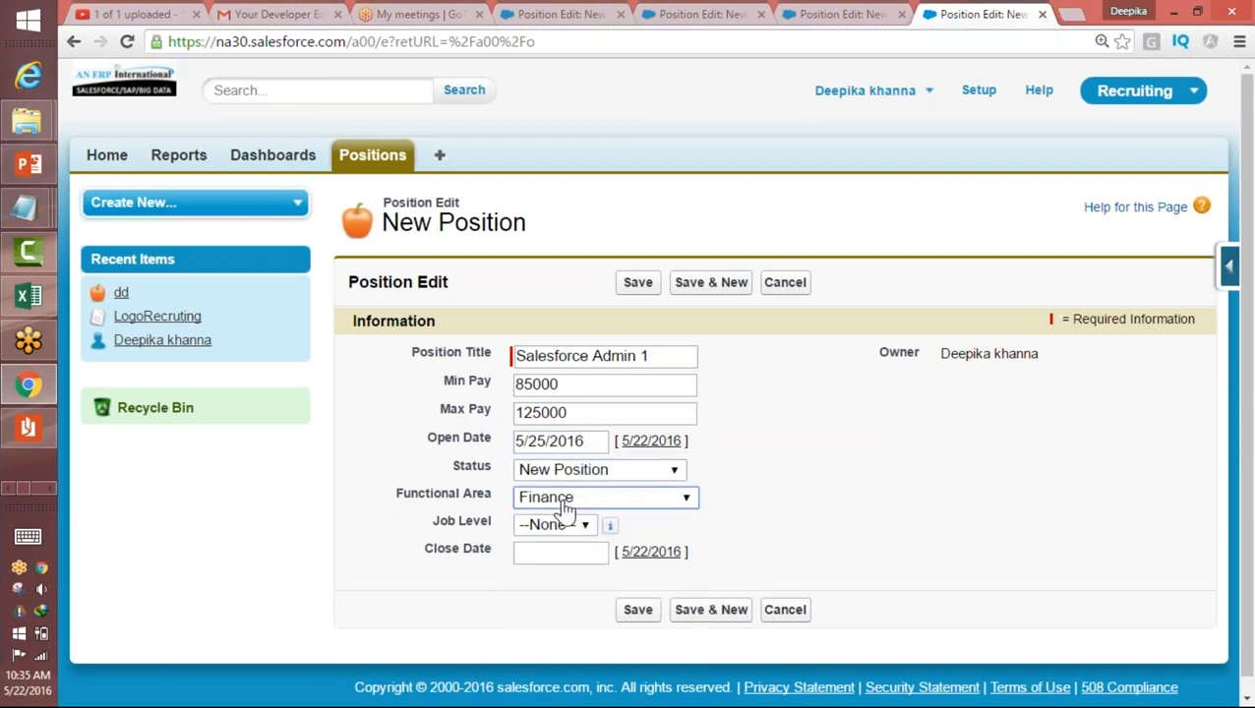
pyautogui.click(547, 527)
pyautogui.click(544, 565)
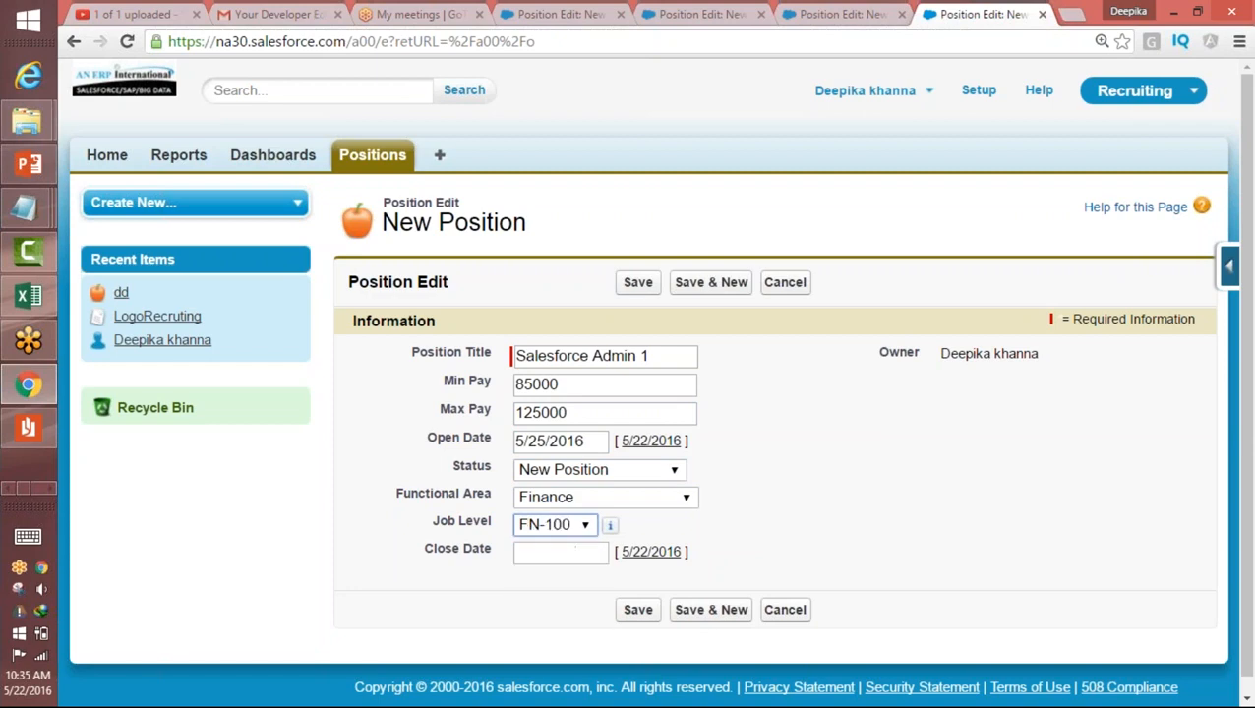
pyautogui.click(637, 610)
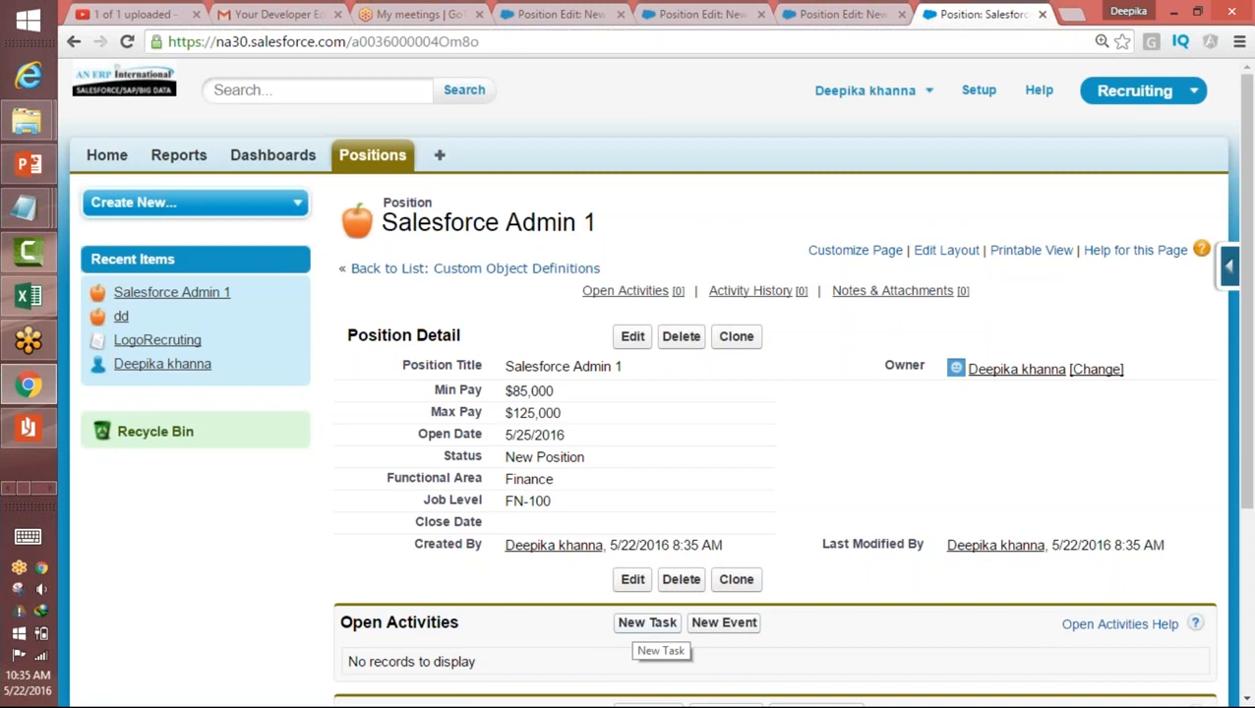
# Step: Change the saved position's open date to 5/4/2016 and save the record
pyautogui.doubleClick(771, 442)
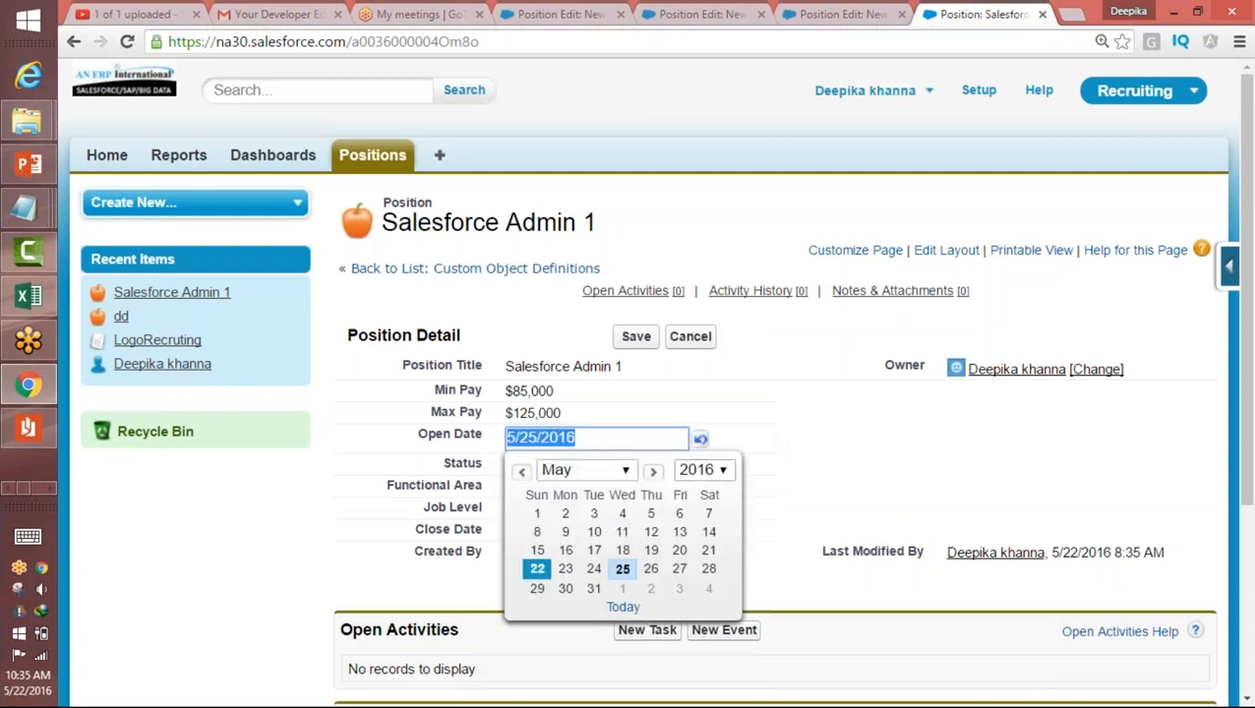
pyautogui.click(624, 514)
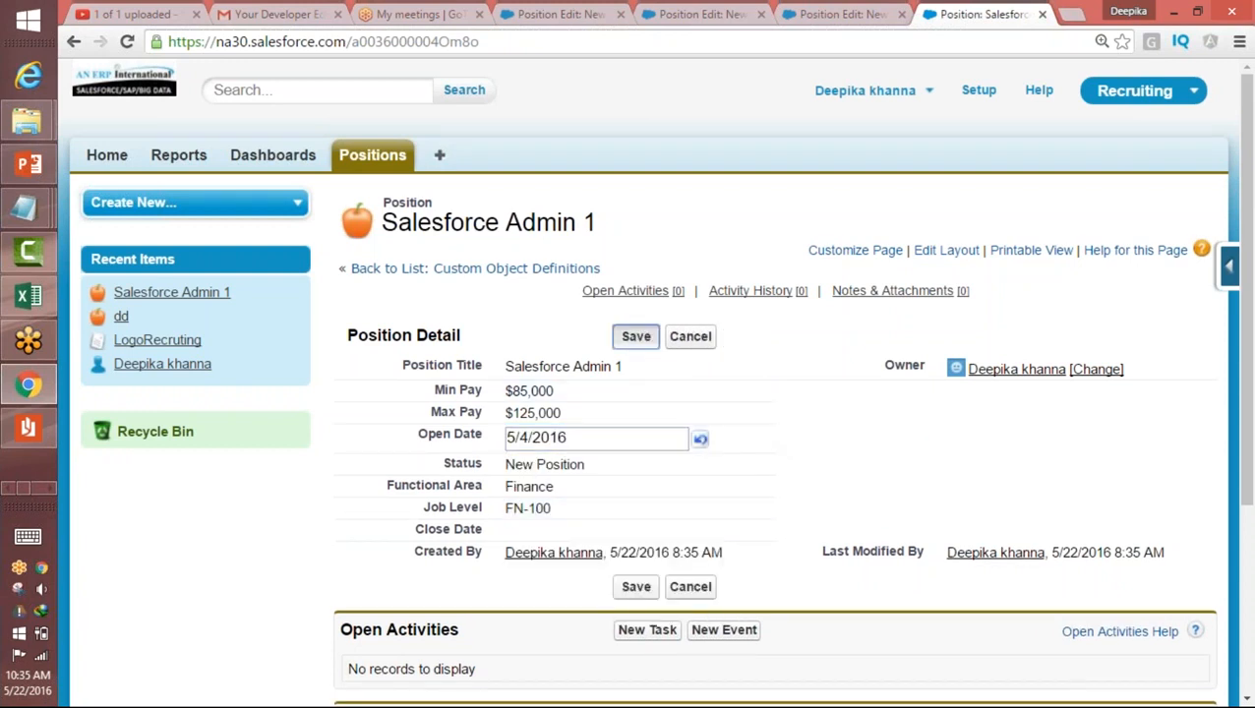
pyautogui.click(635, 335)
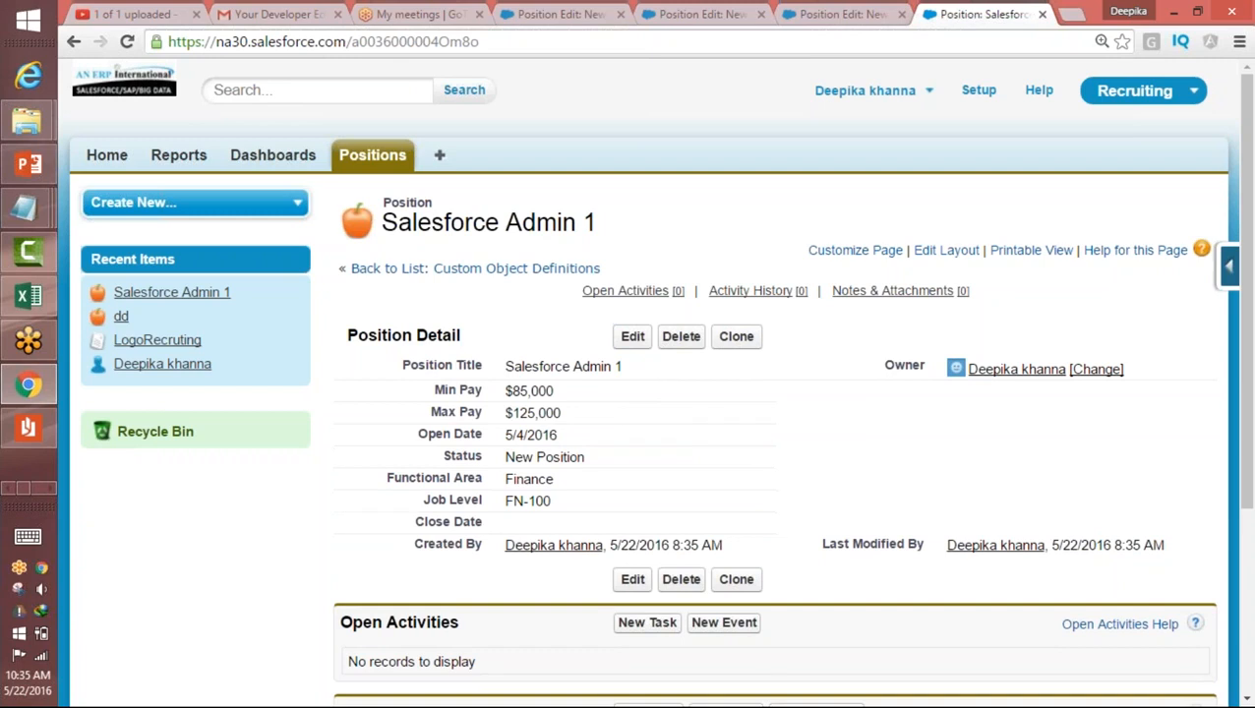
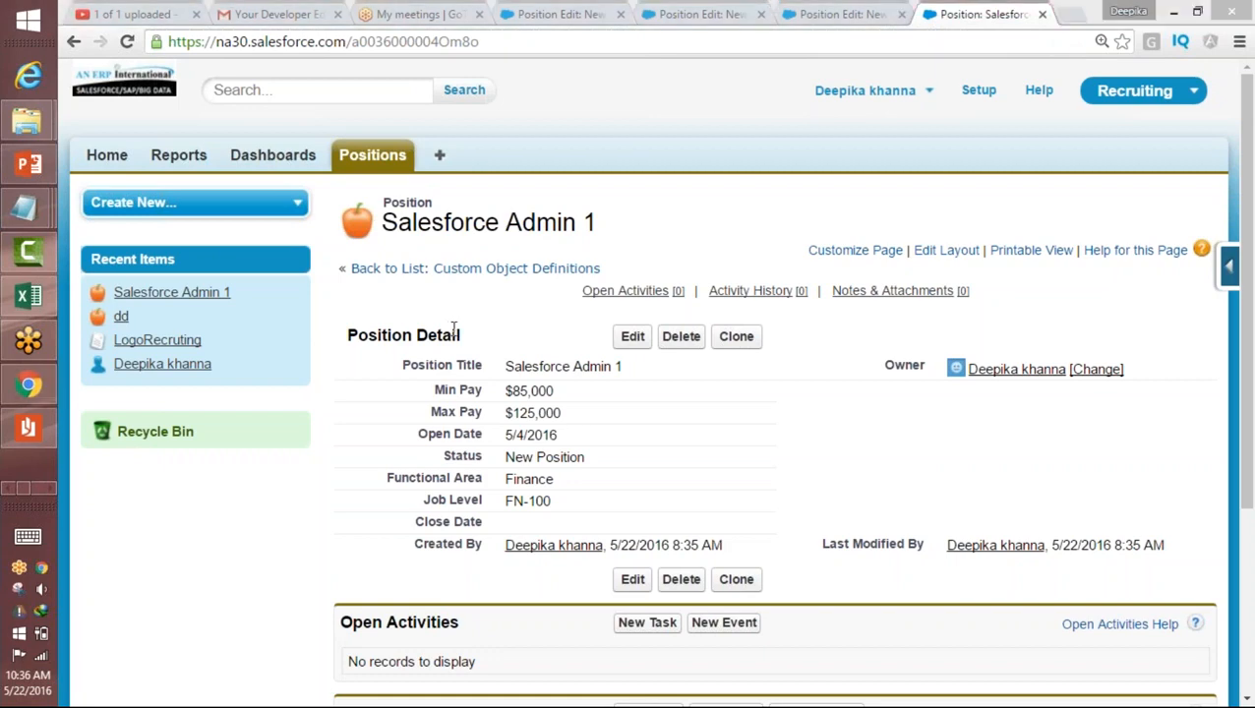
# Step: Switch to Paint and handwrite "Today - open Date" beneath the "Days opened" line
pyautogui.click(44, 173)
pyautogui.moveTo(512, 481)
pyautogui.mouseDown()
pyautogui.moveTo(577, 467)
pyautogui.moveTo(561, 536)
pyautogui.mouseUp()
pyautogui.moveTo(584, 499)
pyautogui.mouseDown()
pyautogui.moveTo(638, 533)
pyautogui.moveTo(756, 522)
pyautogui.mouseUp()
pyautogui.moveTo(777, 499)
pyautogui.mouseDown()
pyautogui.moveTo(799, 536)
pyautogui.moveTo(808, 506)
pyautogui.mouseUp()
pyautogui.moveTo(816, 504)
pyautogui.mouseDown()
pyautogui.moveTo(833, 506)
pyautogui.moveTo(826, 527)
pyautogui.mouseUp()
pyautogui.moveTo(854, 518); pyautogui.dragTo(897, 530)
pyautogui.moveTo(939, 458); pyautogui.dragTo(940, 523)
pyautogui.moveTo(937, 455)
pyautogui.mouseDown()
pyautogui.moveTo(944, 518)
pyautogui.moveTo(1004, 513)
pyautogui.mouseUp()
pyautogui.moveTo(1013, 454)
pyautogui.mouseDown()
pyautogui.moveTo(1023, 513)
pyautogui.moveTo(1043, 471)
pyautogui.mouseUp()
pyautogui.moveTo(1051, 486); pyautogui.dragTo(1090, 523)
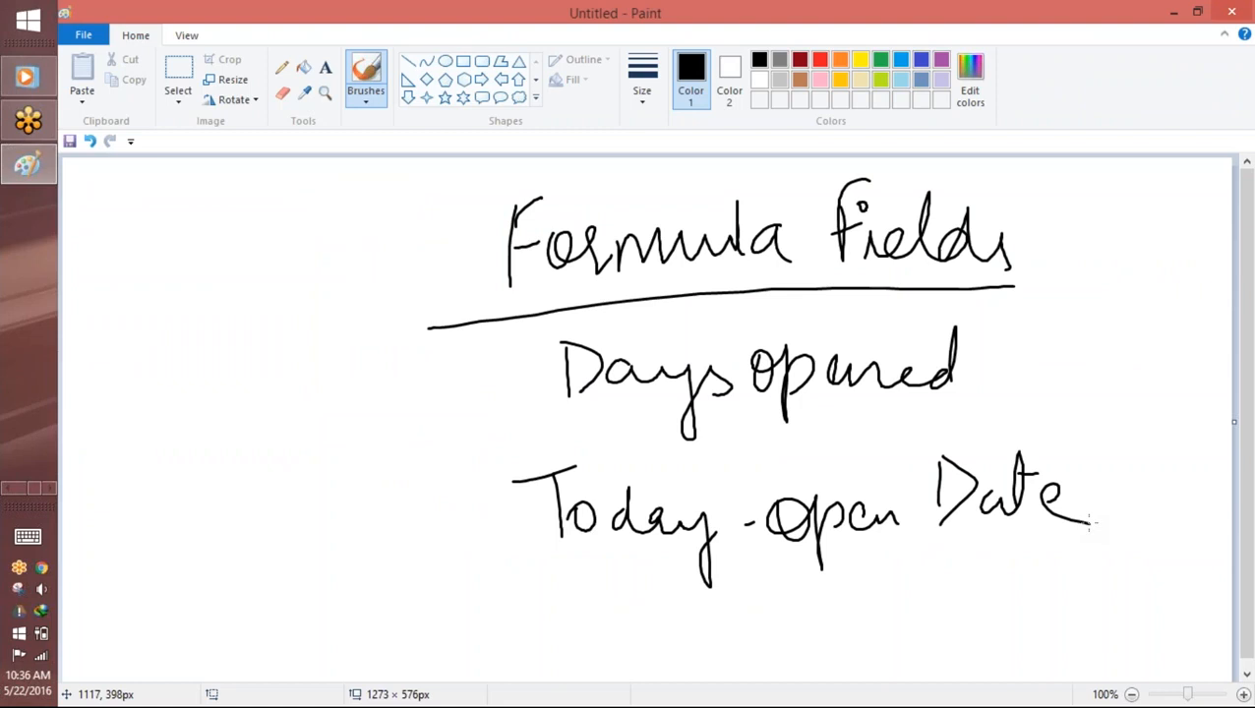
# Step: Circle the word Today twice, and underline both Today and open Date in the handwritten formula
pyautogui.moveTo(689, 466)
pyautogui.mouseDown()
pyautogui.moveTo(512, 516)
pyautogui.moveTo(695, 480)
pyautogui.moveTo(651, 458)
pyautogui.mouseUp()
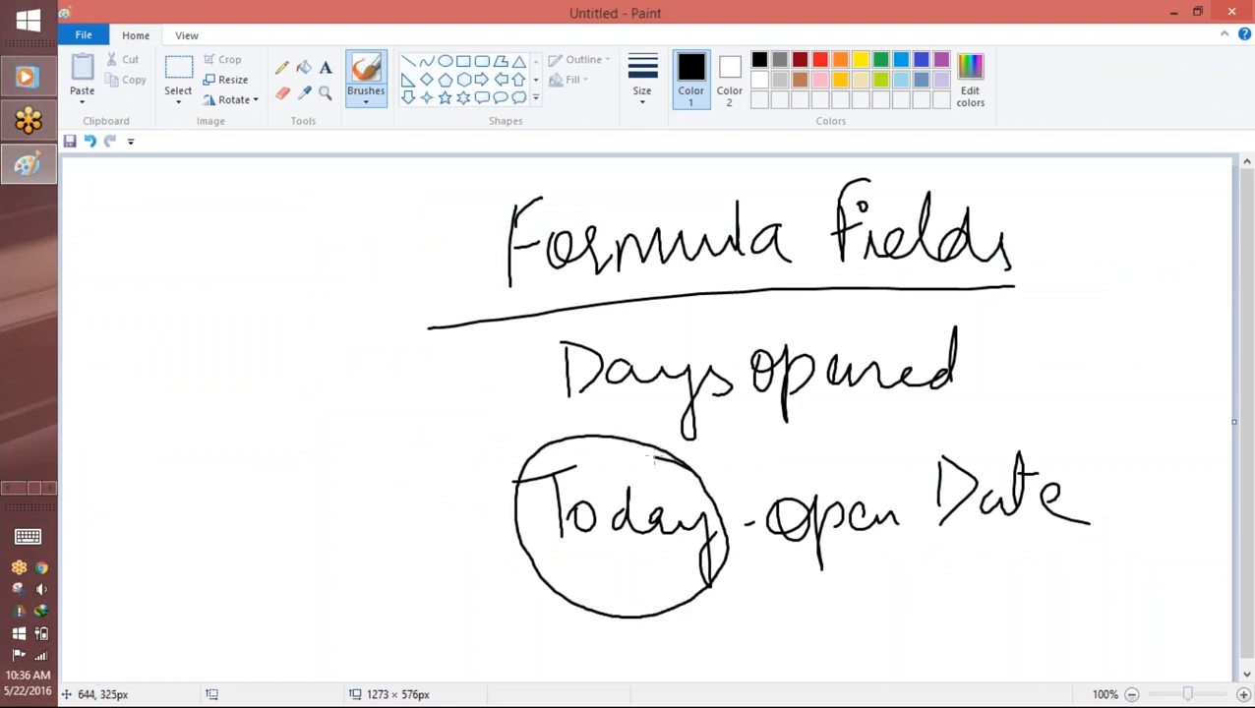
pyautogui.moveTo(549, 572); pyautogui.dragTo(693, 559)
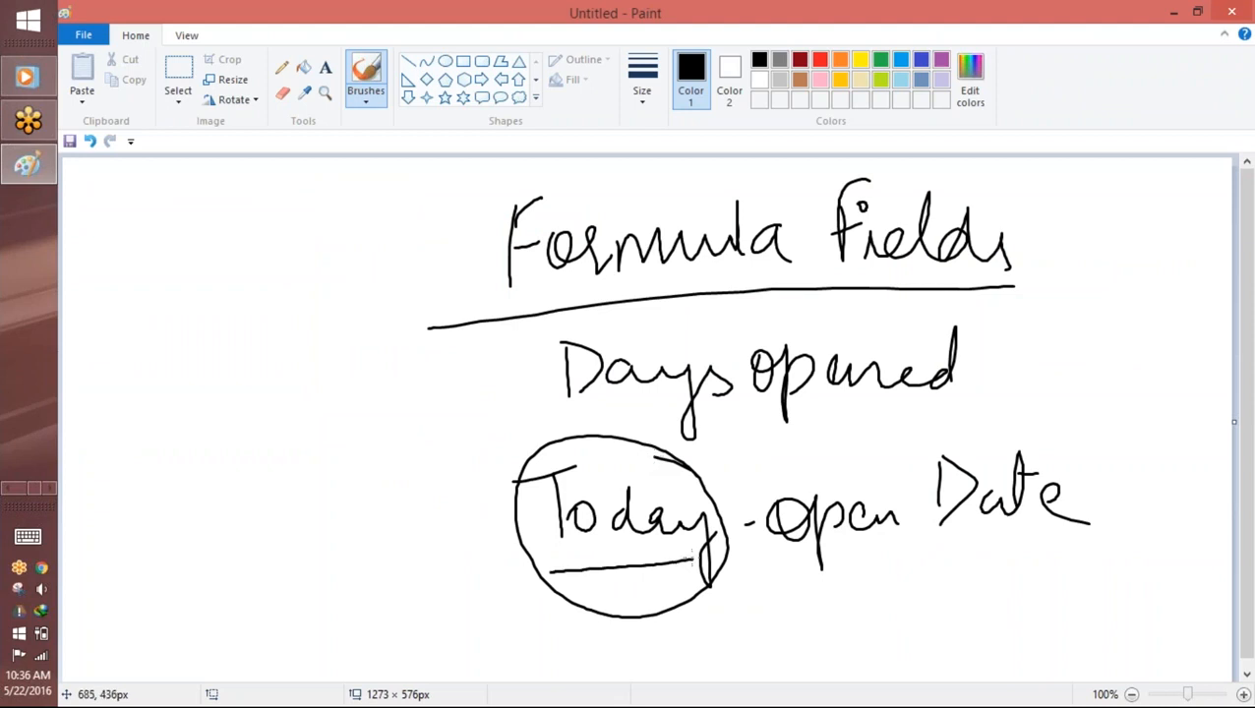
pyautogui.moveTo(669, 459)
pyautogui.mouseDown()
pyautogui.moveTo(620, 444)
pyautogui.moveTo(547, 590)
pyautogui.moveTo(636, 459)
pyautogui.mouseUp()
pyautogui.moveTo(1090, 550); pyautogui.dragTo(787, 558)
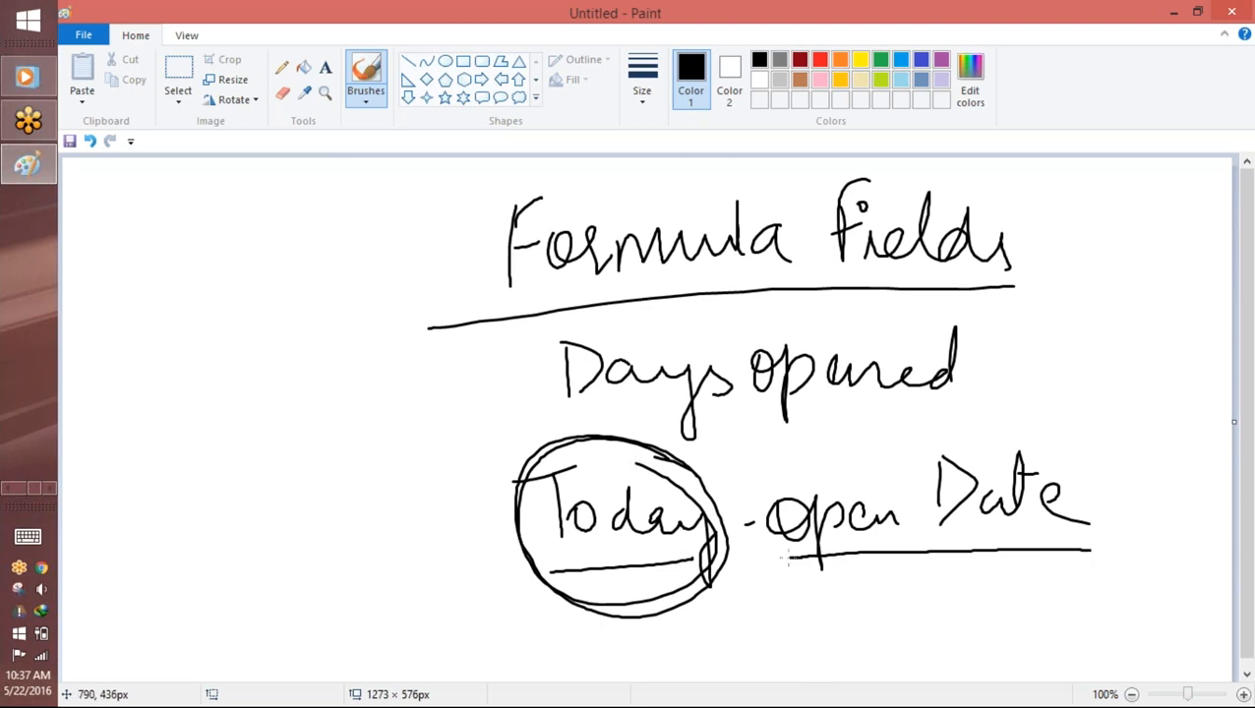
# Step: Handwrite an equals sign and the label "Days open" in front of Today, with a vertical stroke before the label
pyautogui.moveTo(365, 534); pyautogui.dragTo(412, 523)
pyautogui.moveTo(370, 556); pyautogui.dragTo(412, 540)
pyautogui.moveTo(169, 522); pyautogui.dragTo(180, 579)
pyautogui.moveTo(163, 523); pyautogui.dragTo(187, 575)
pyautogui.moveTo(222, 530)
pyautogui.mouseDown()
pyautogui.moveTo(211, 549)
pyautogui.moveTo(242, 543)
pyautogui.mouseUp()
pyautogui.moveTo(246, 531)
pyautogui.mouseDown()
pyautogui.moveTo(283, 571)
pyautogui.moveTo(291, 531)
pyautogui.mouseUp()
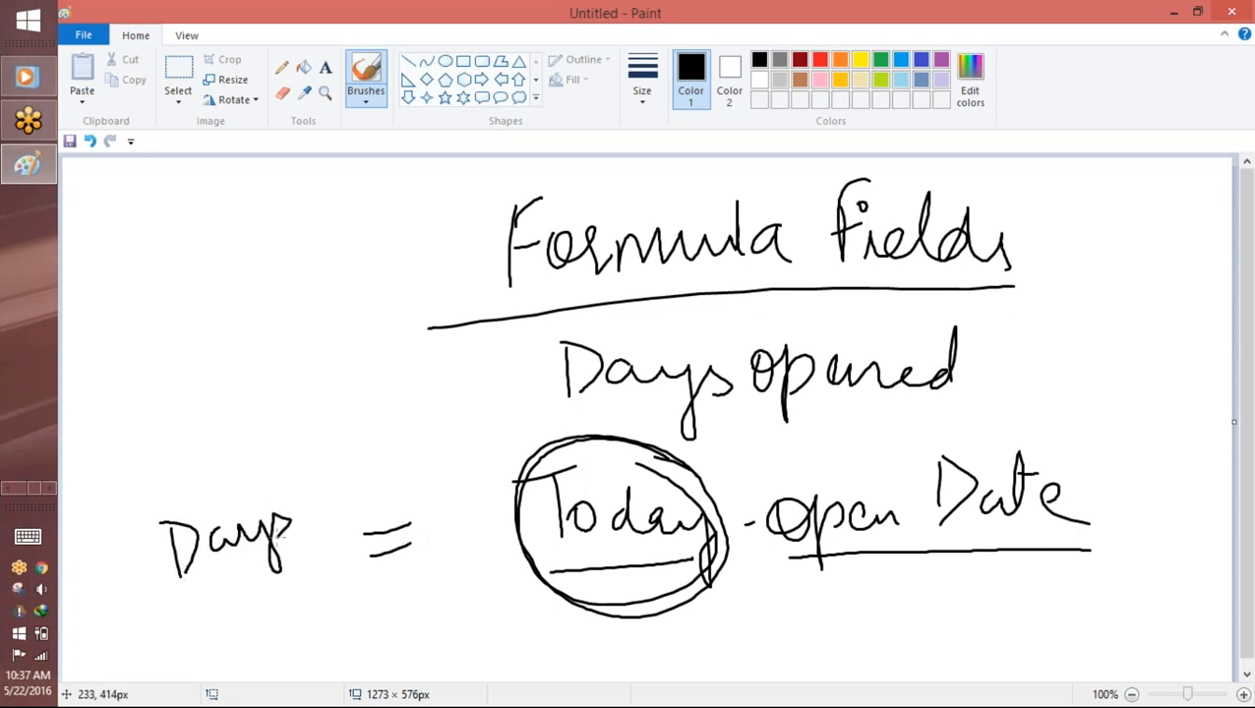
pyautogui.moveTo(137, 507); pyautogui.dragTo(144, 632)
pyautogui.moveTo(195, 584)
pyautogui.mouseDown()
pyautogui.moveTo(183, 616)
pyautogui.moveTo(270, 614)
pyautogui.mouseUp()
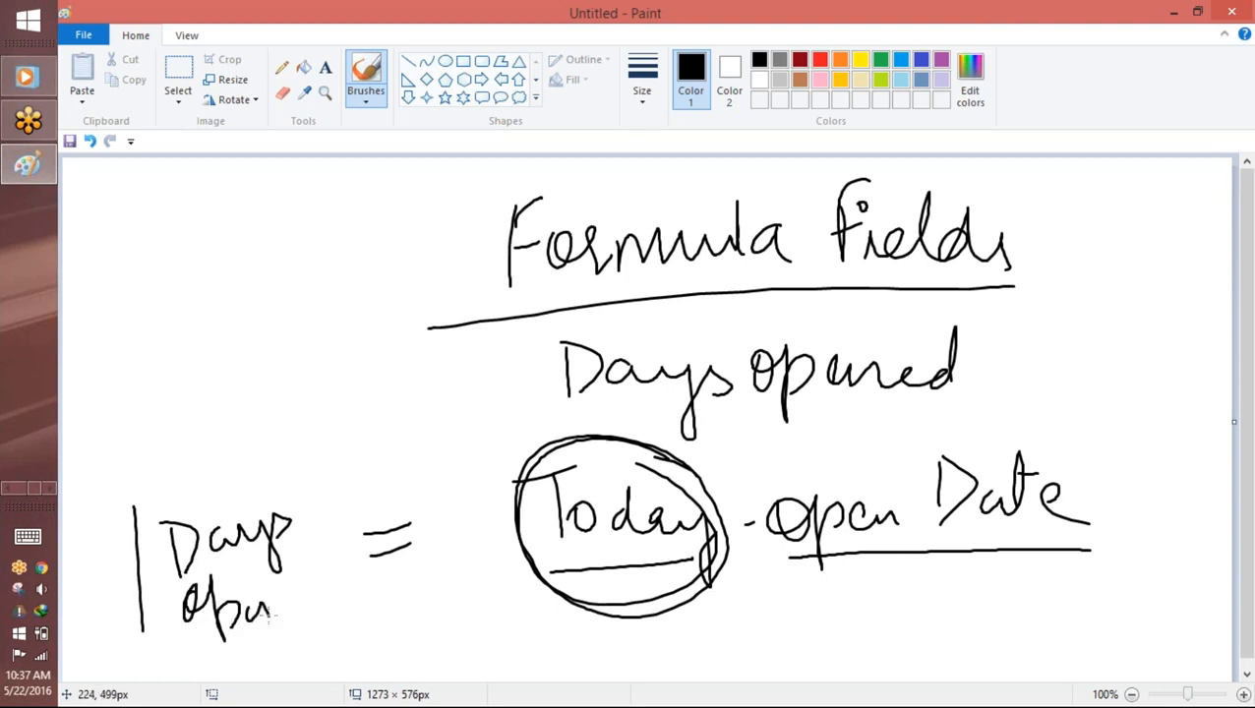
# Step: Switch back to Salesforce in Chrome, set the Salesforce Admin 1 position's open date to 5/1/2016 and save the record
pyautogui.hotkey('alt', 'Tab')
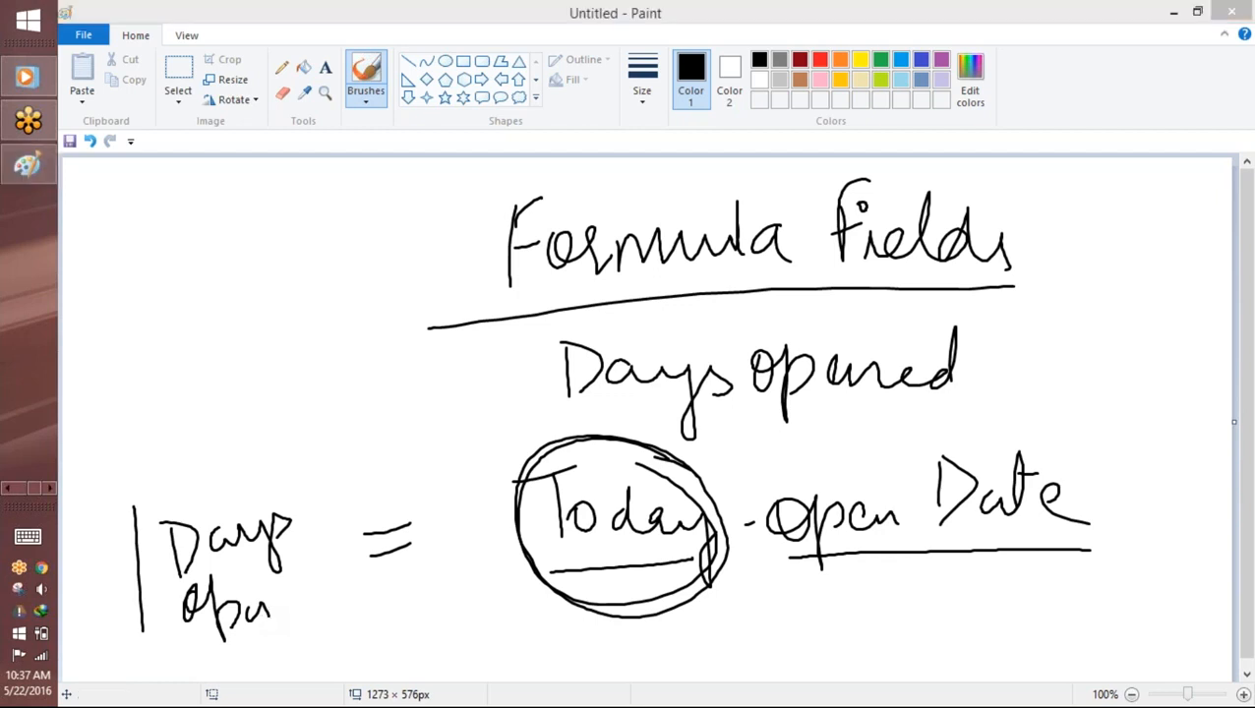
pyautogui.click(11, 489)
pyautogui.click(12, 489)
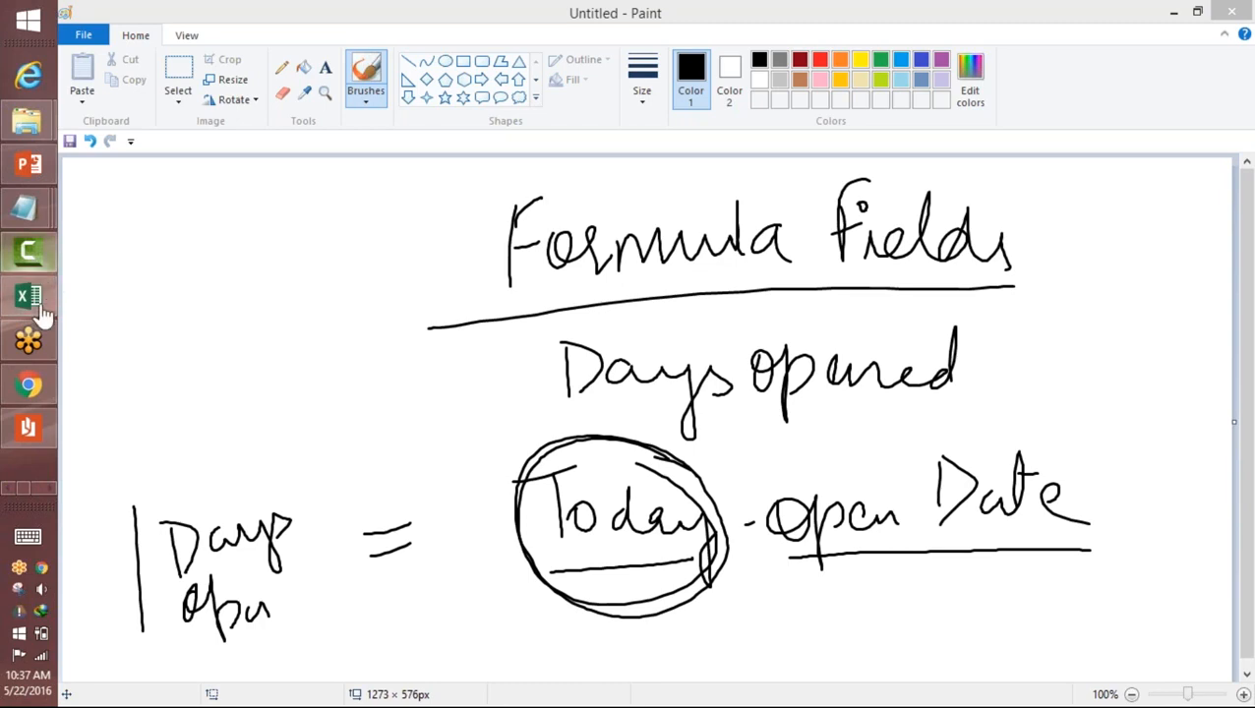
pyautogui.click(29, 384)
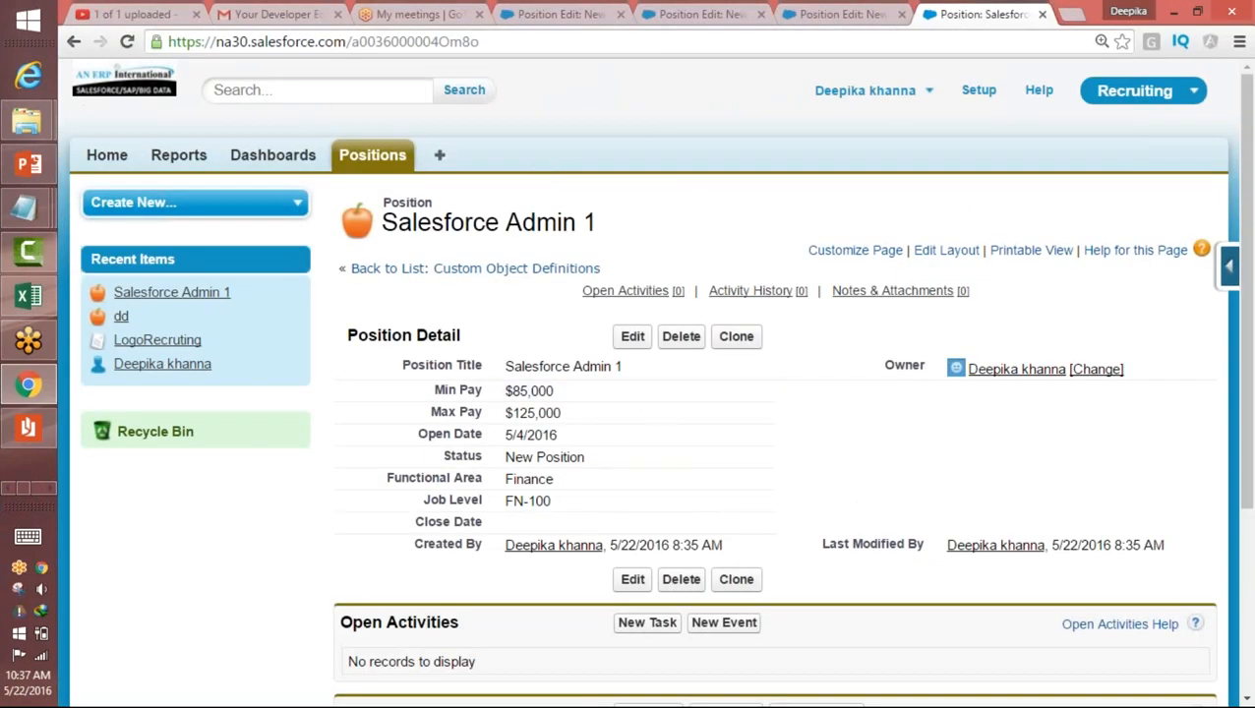
pyautogui.click(633, 336)
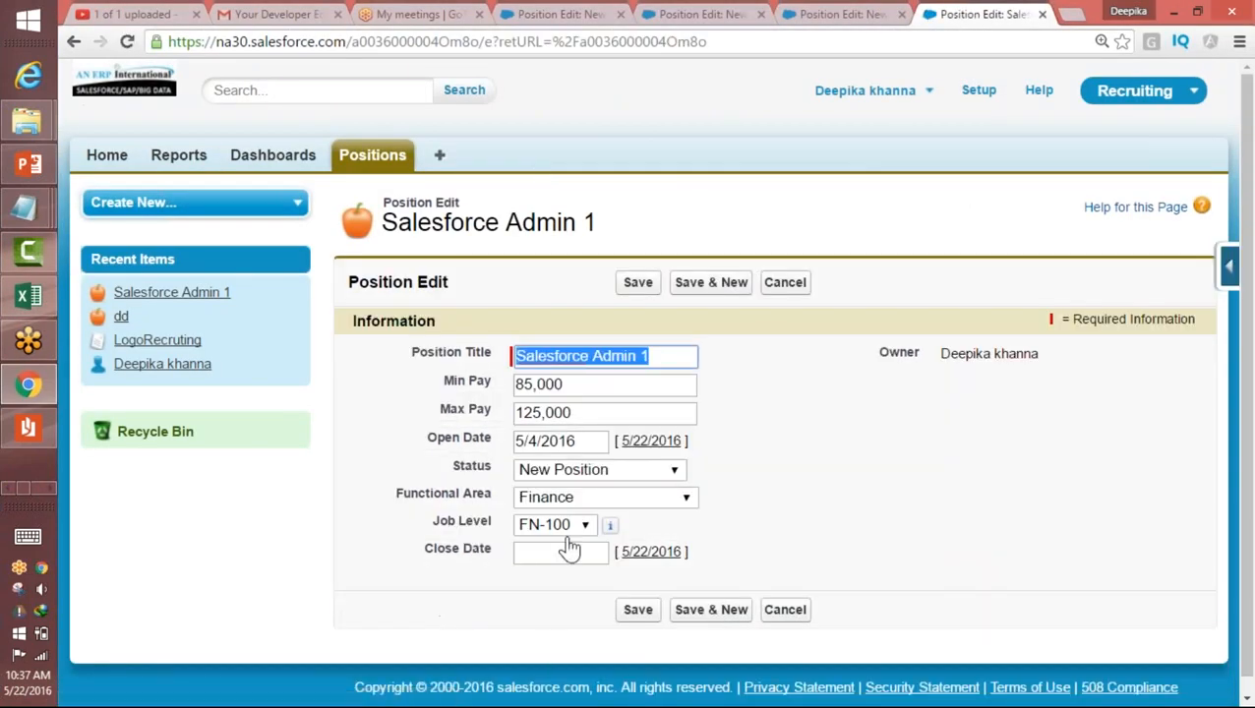
pyautogui.click(571, 442)
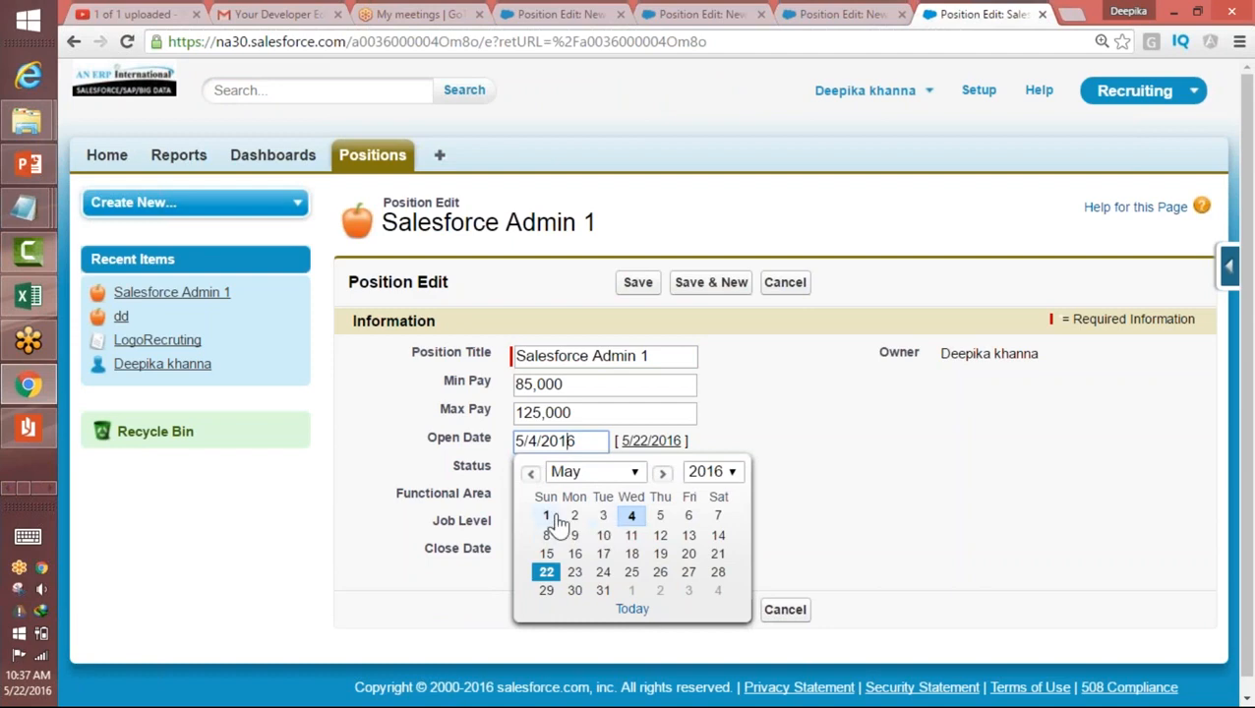
pyautogui.click(548, 519)
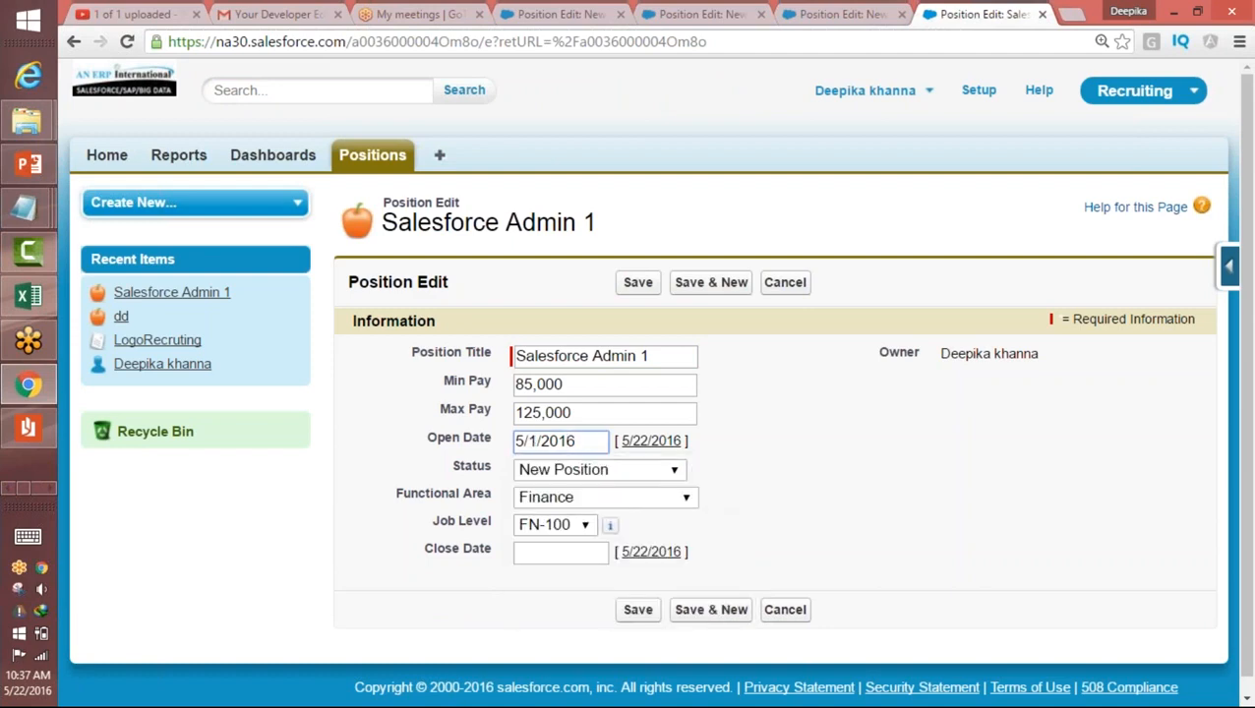
pyautogui.click(637, 609)
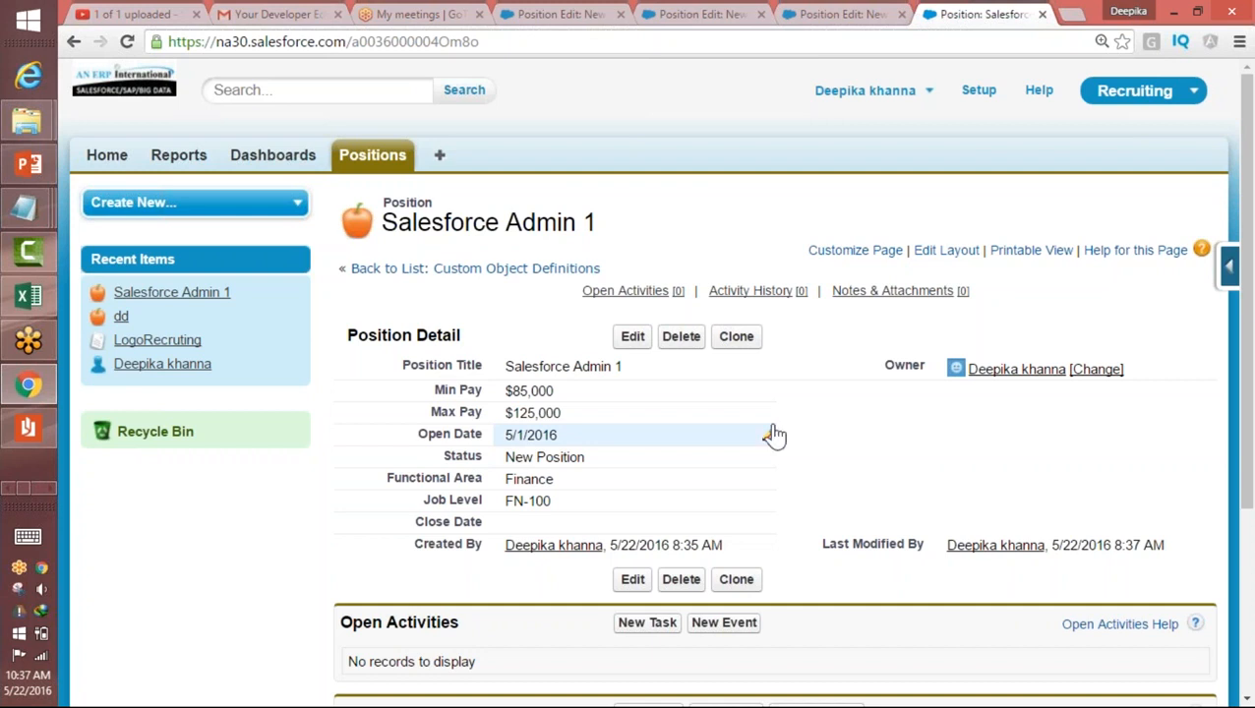
# Step: Start a new custom field on the Position object, choose Formula as its data type and continue to the output type step
pyautogui.click(1230, 266)
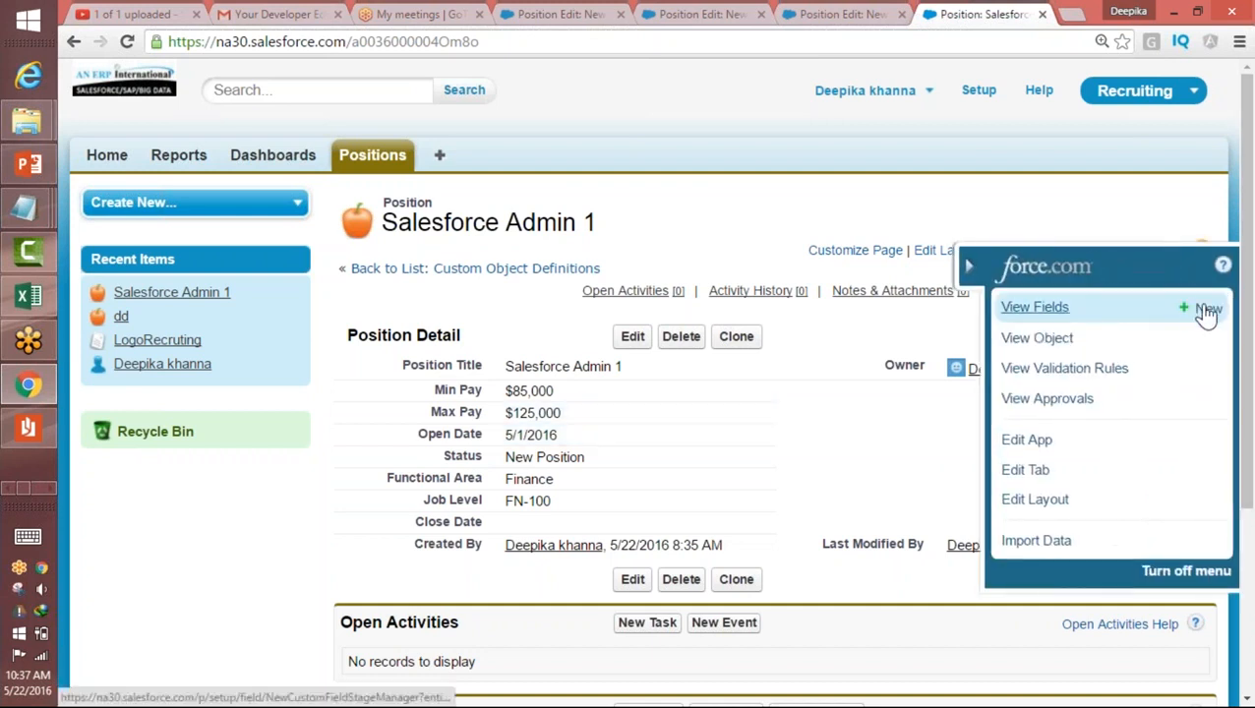
pyautogui.click(1201, 308)
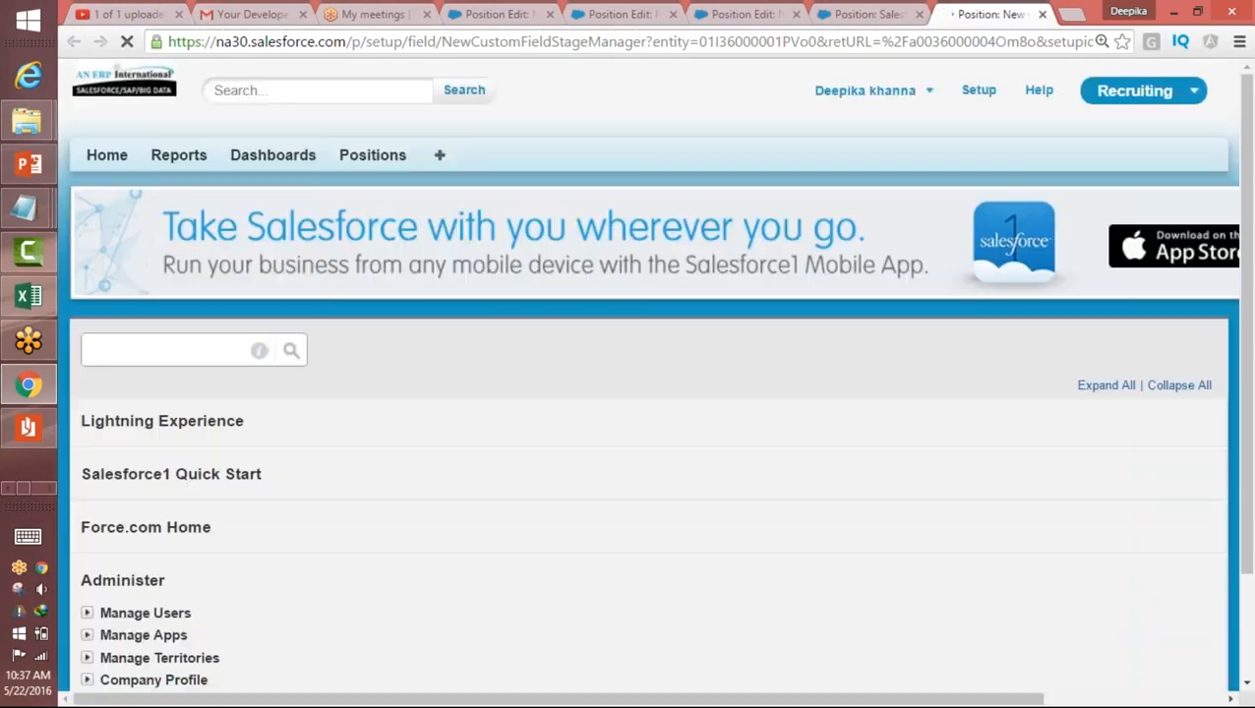
pyautogui.moveTo(1248, 169); pyautogui.dragTo(1247, 307)
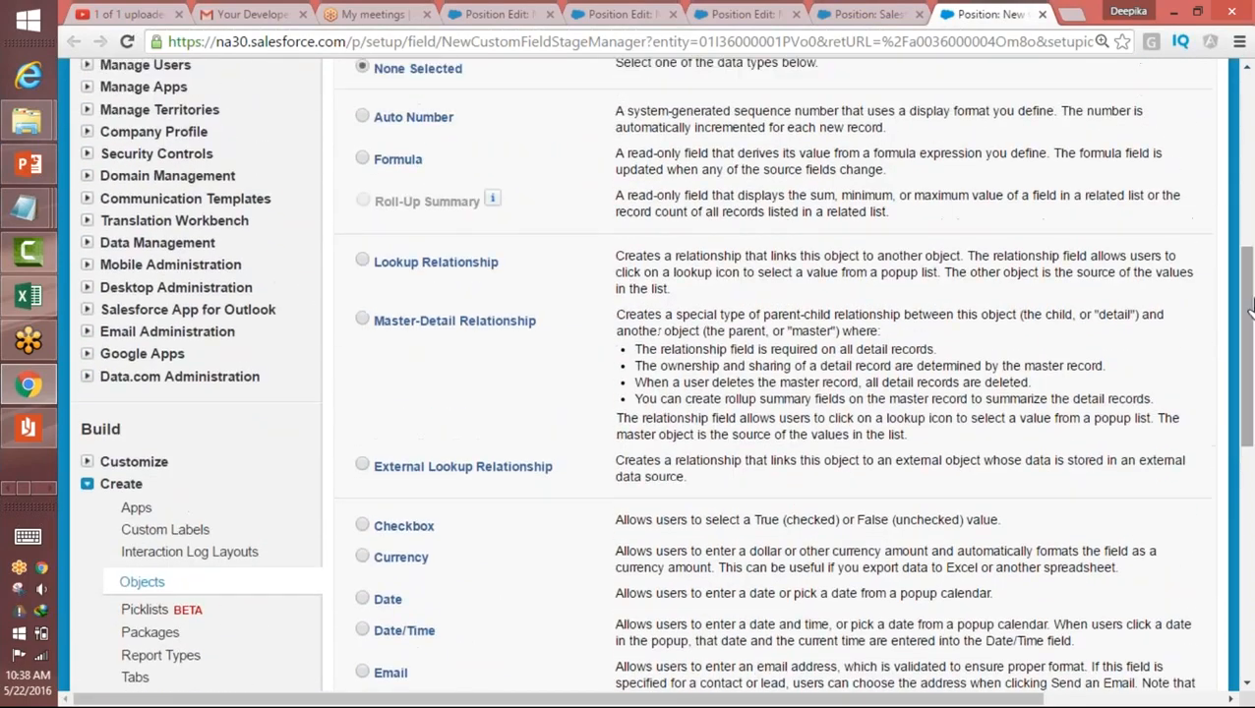
pyautogui.click(363, 160)
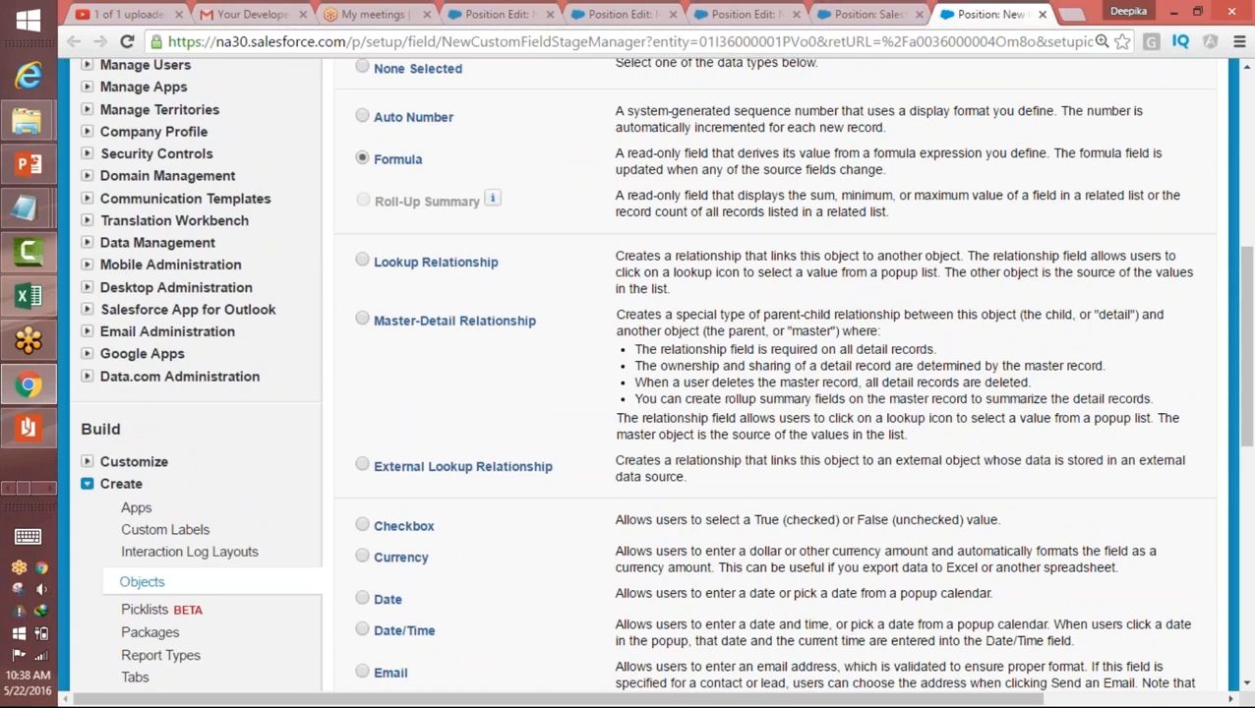
pyautogui.moveTo(626, 153); pyautogui.dragTo(713, 154)
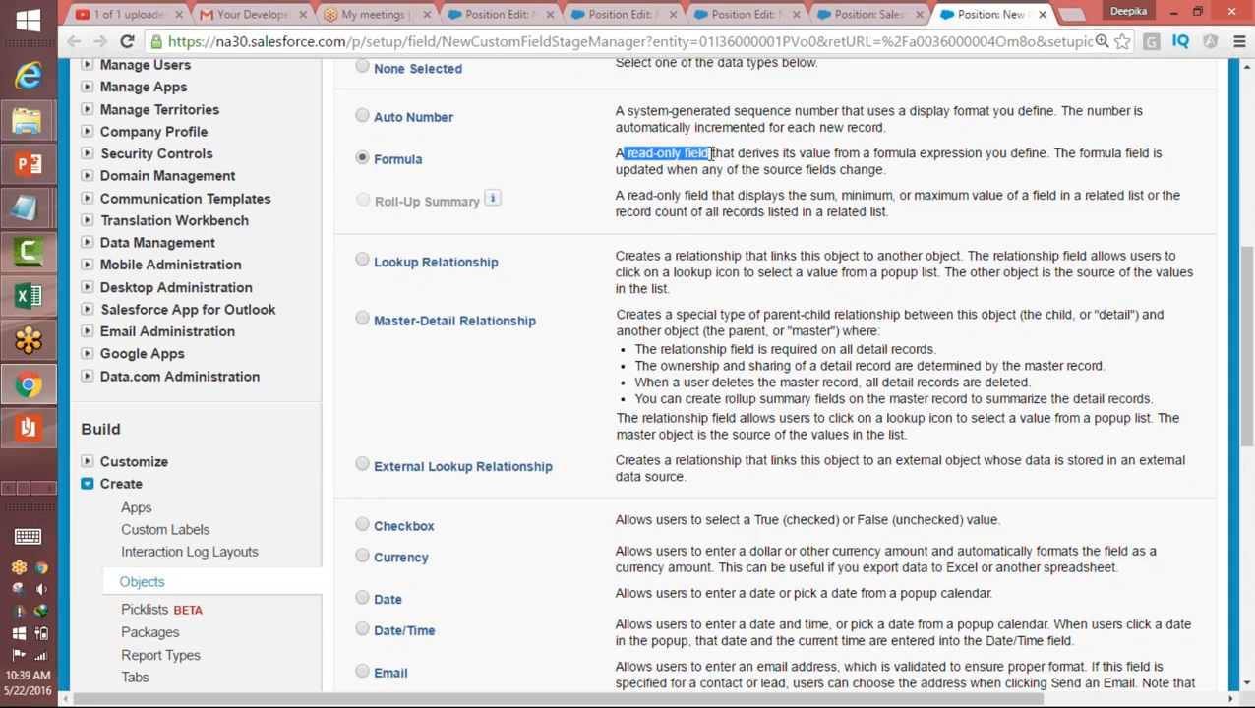
pyautogui.moveTo(1248, 351); pyautogui.dragTo(1144, 541)
pyautogui.click(1139, 536)
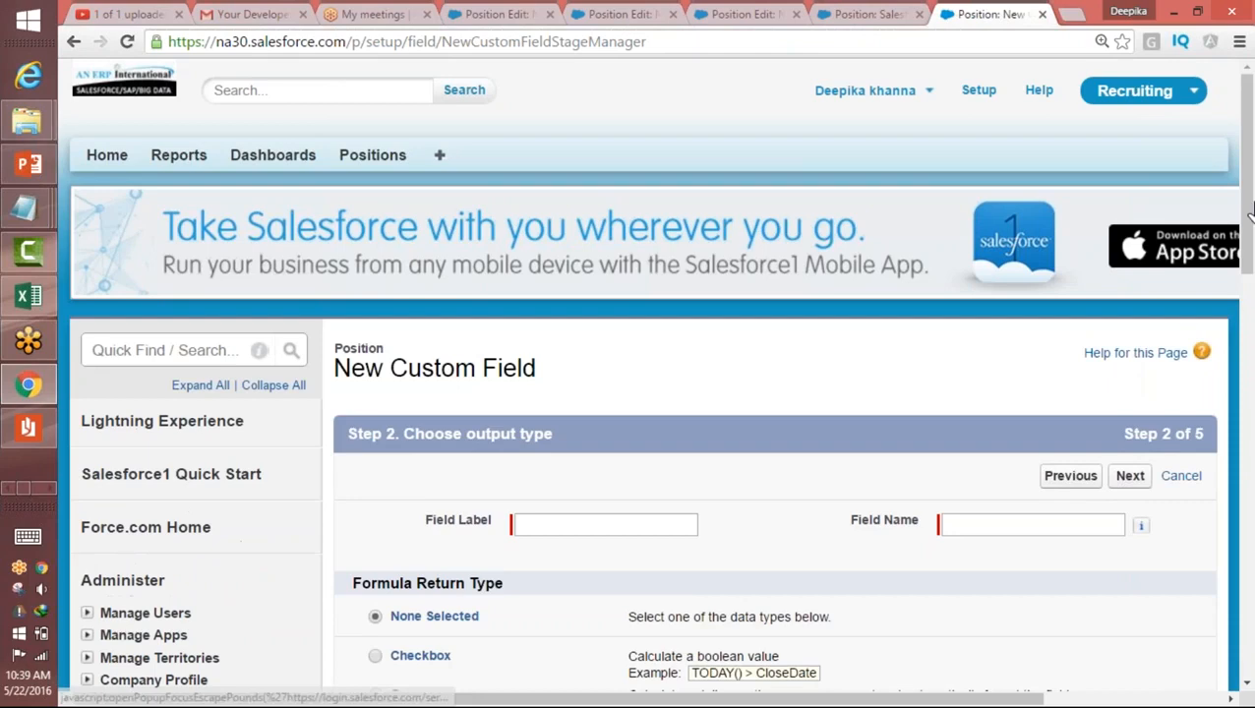
# Step: Label the new formula field Days Opened and let the field name fill in as Days_Opened
pyautogui.scroll(-3, 818, 359)
pyautogui.click(631, 367)
pyautogui.write('Da')
pyautogui.press('Down')
pyautogui.press('Return')
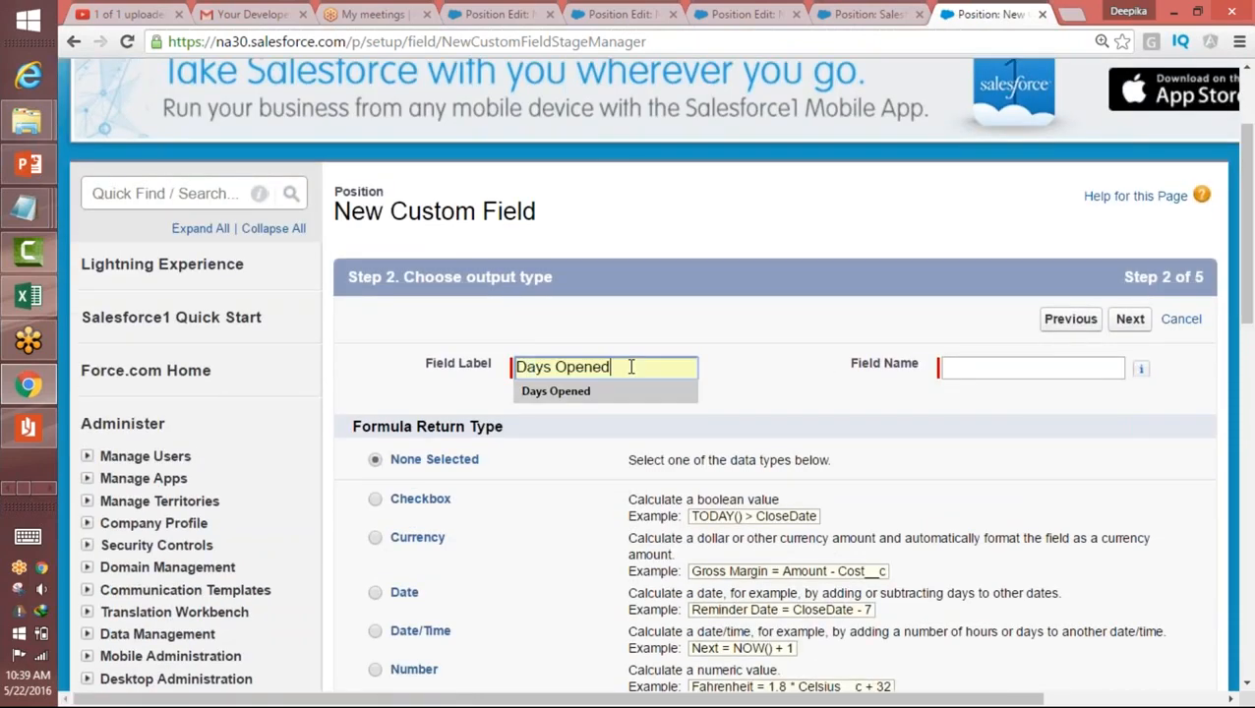
pyautogui.press('Tab')
# Step: Choose Number as the formula return type for the Days Opened field
pyautogui.moveTo(1248, 206); pyautogui.dragTo(1247, 261)
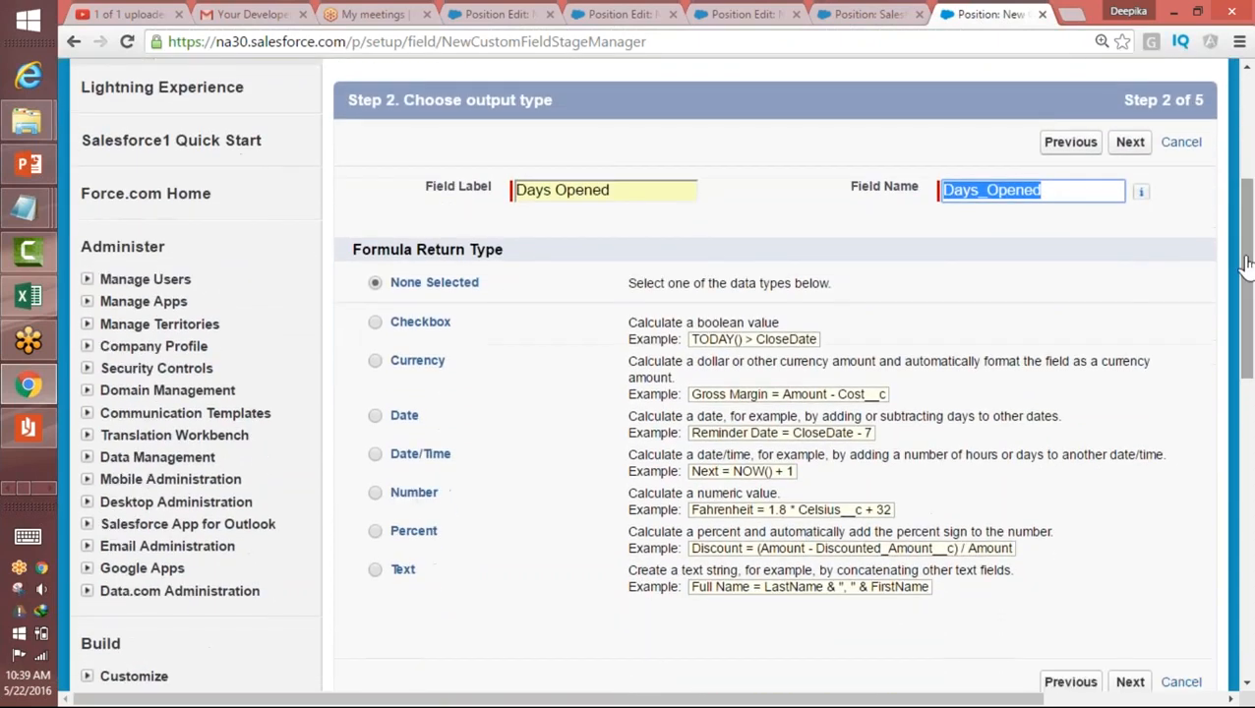
pyautogui.moveTo(543, 258); pyautogui.dragTo(341, 256)
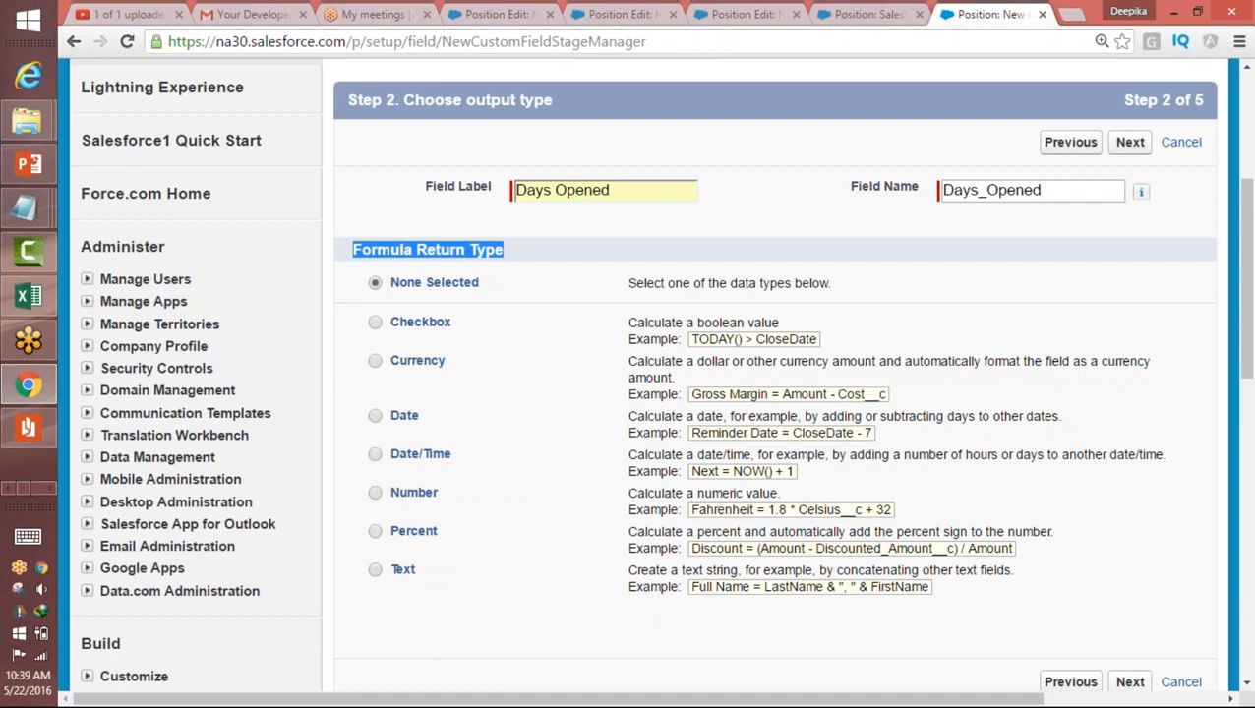
pyautogui.click(374, 510)
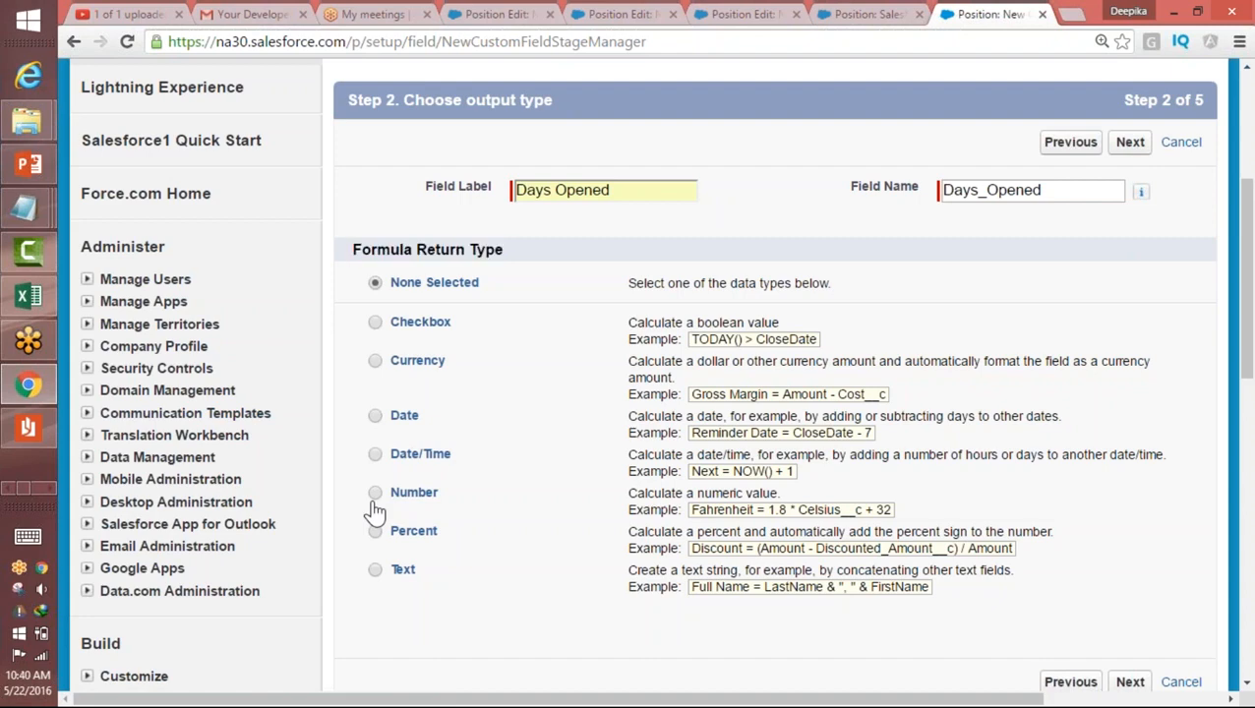
pyautogui.click(375, 495)
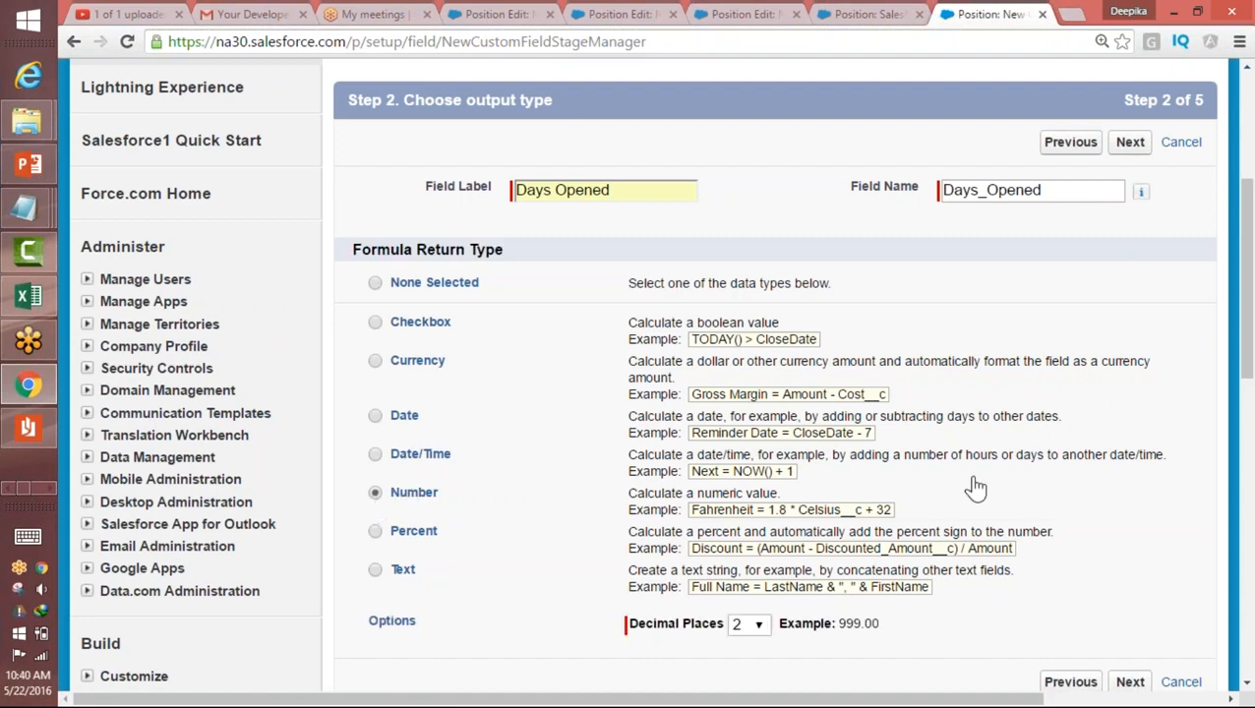
# Step: Try 0, 1 and 2 decimal places for the Days Opened number to compare the example formats
pyautogui.moveTo(1250, 296); pyautogui.dragTo(1249, 339)
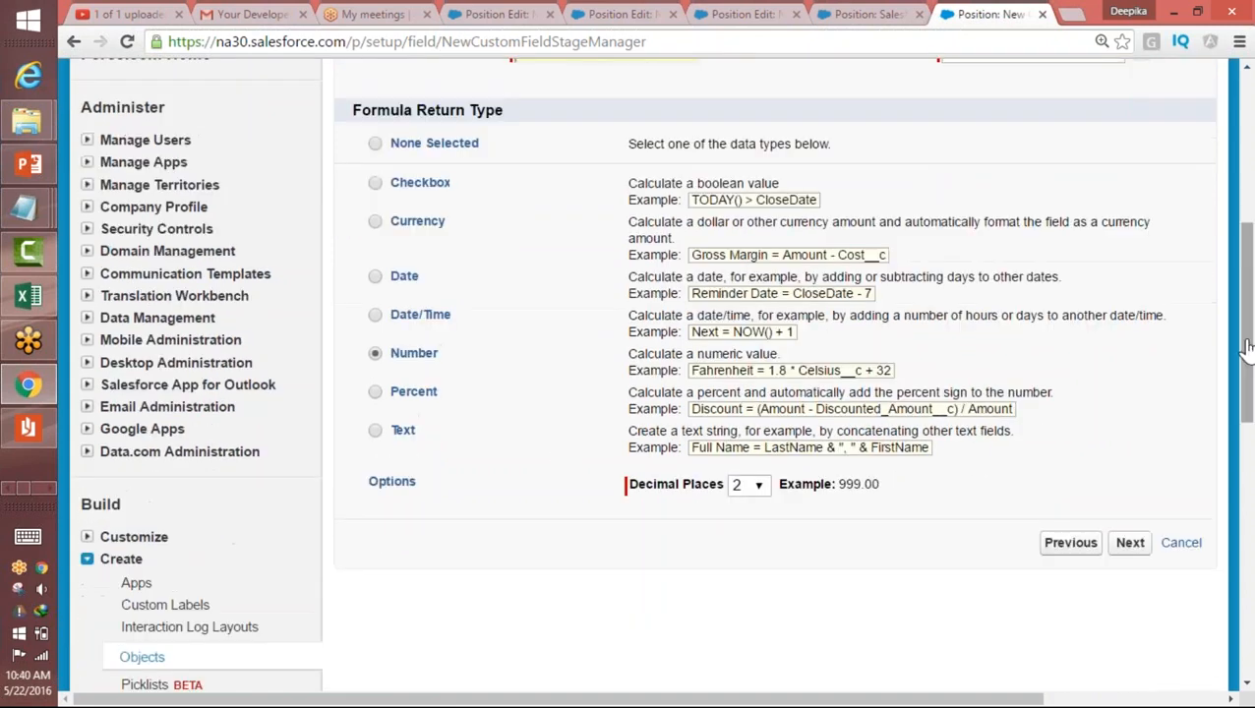
pyautogui.click(746, 497)
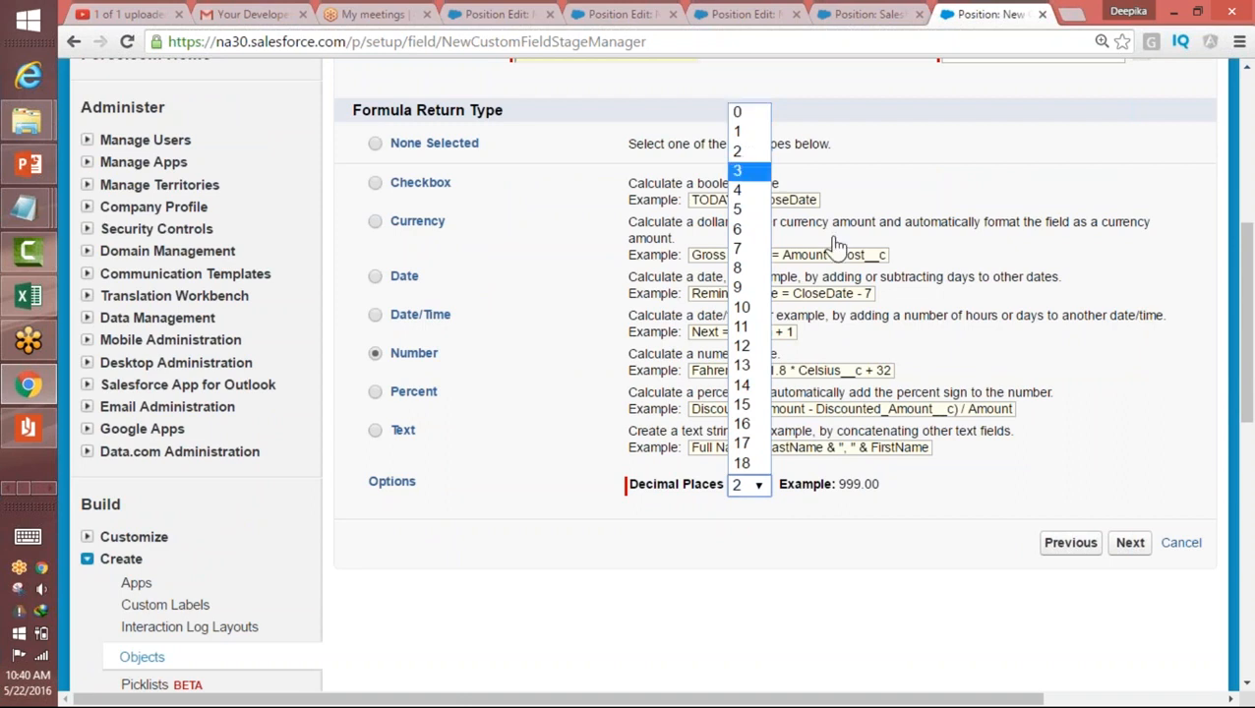
pyautogui.click(749, 114)
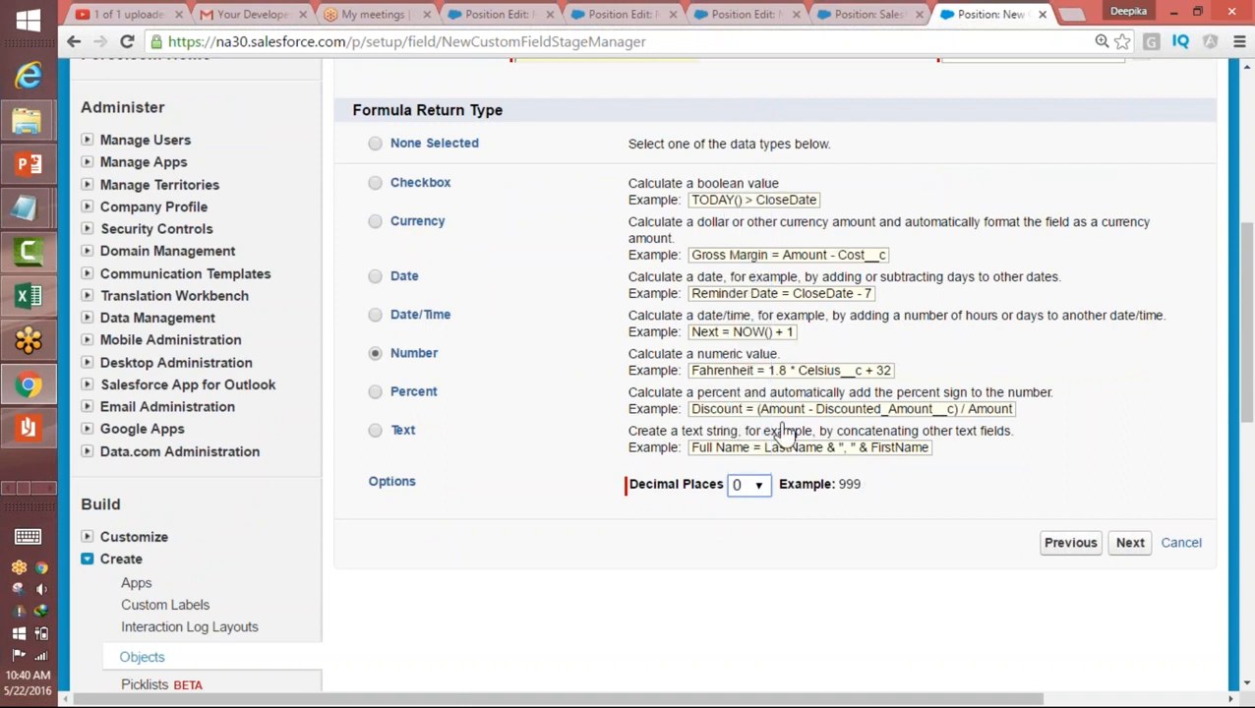
pyautogui.click(743, 487)
pyautogui.click(740, 132)
pyautogui.click(753, 492)
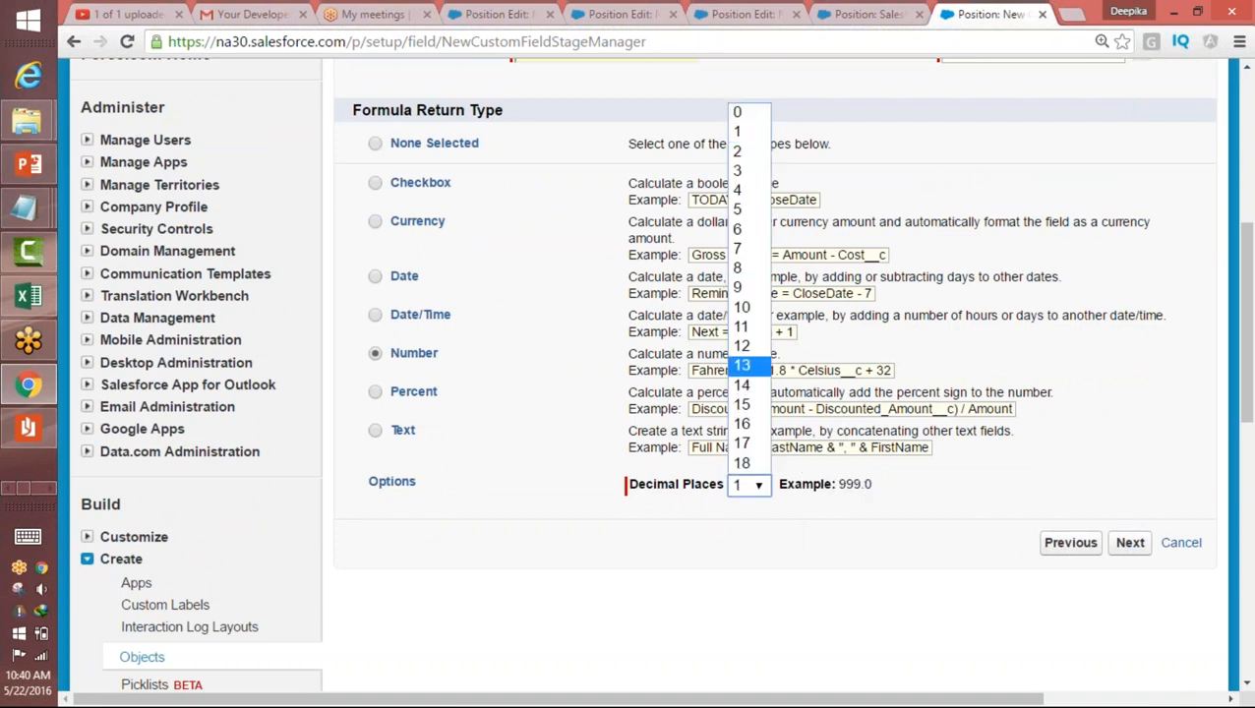
pyautogui.click(739, 151)
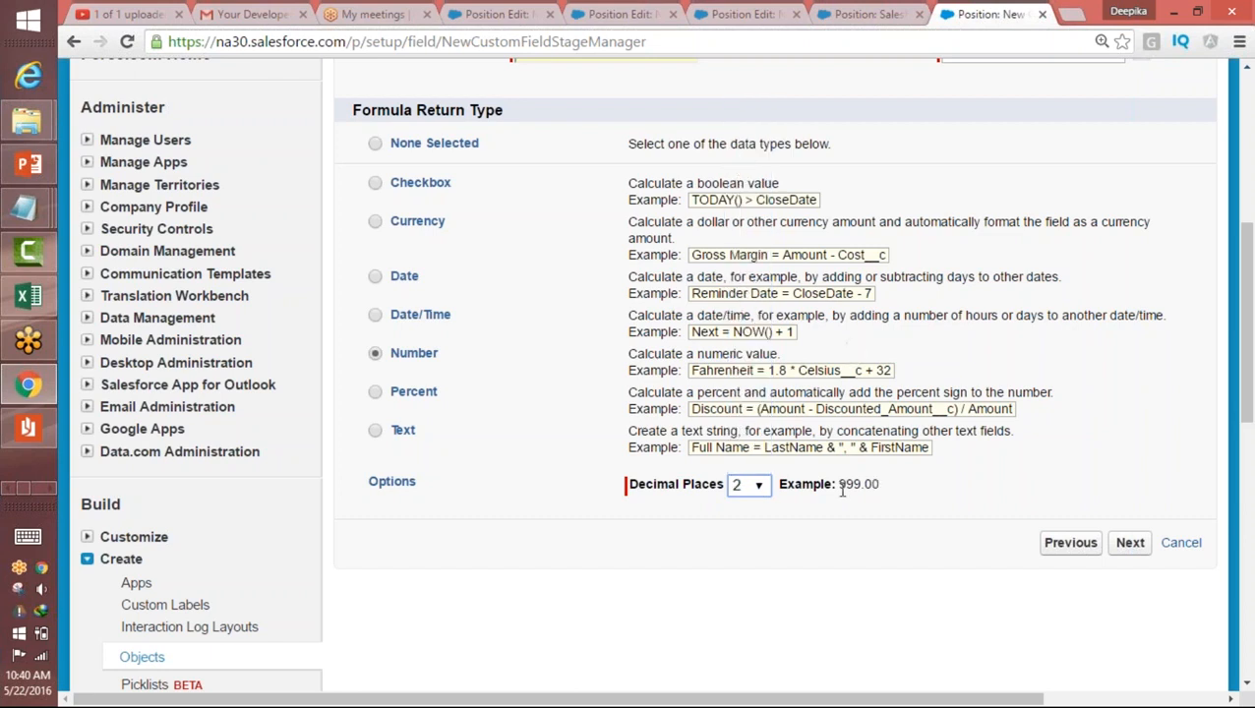
# Step: Set the Days Opened field to 0 decimal places and continue to the formula entry step
pyautogui.click(751, 488)
pyautogui.click(746, 115)
pyautogui.click(1131, 542)
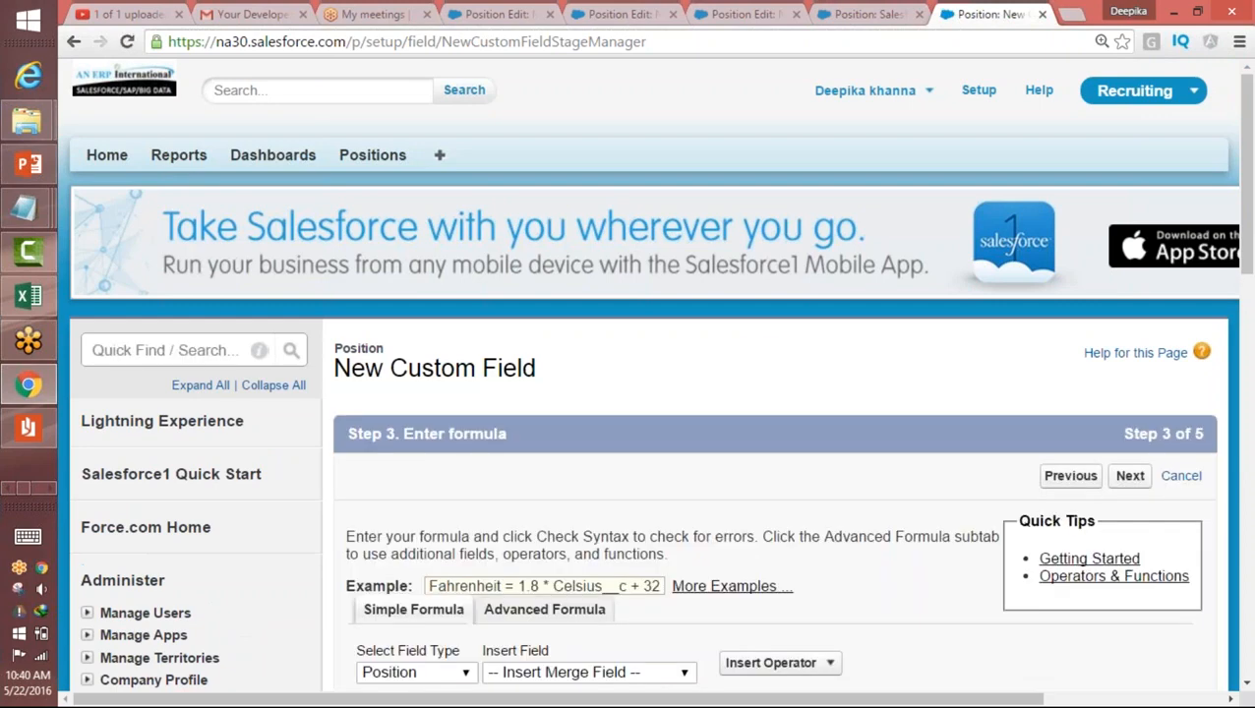
# Step: Switch the Days Opened formula to the advanced editor and bring its formula box and function list into use
pyautogui.scroll(-3, 848, 371)
pyautogui.click(569, 560)
pyautogui.moveTo(1250, 157); pyautogui.dragTo(1249, 246)
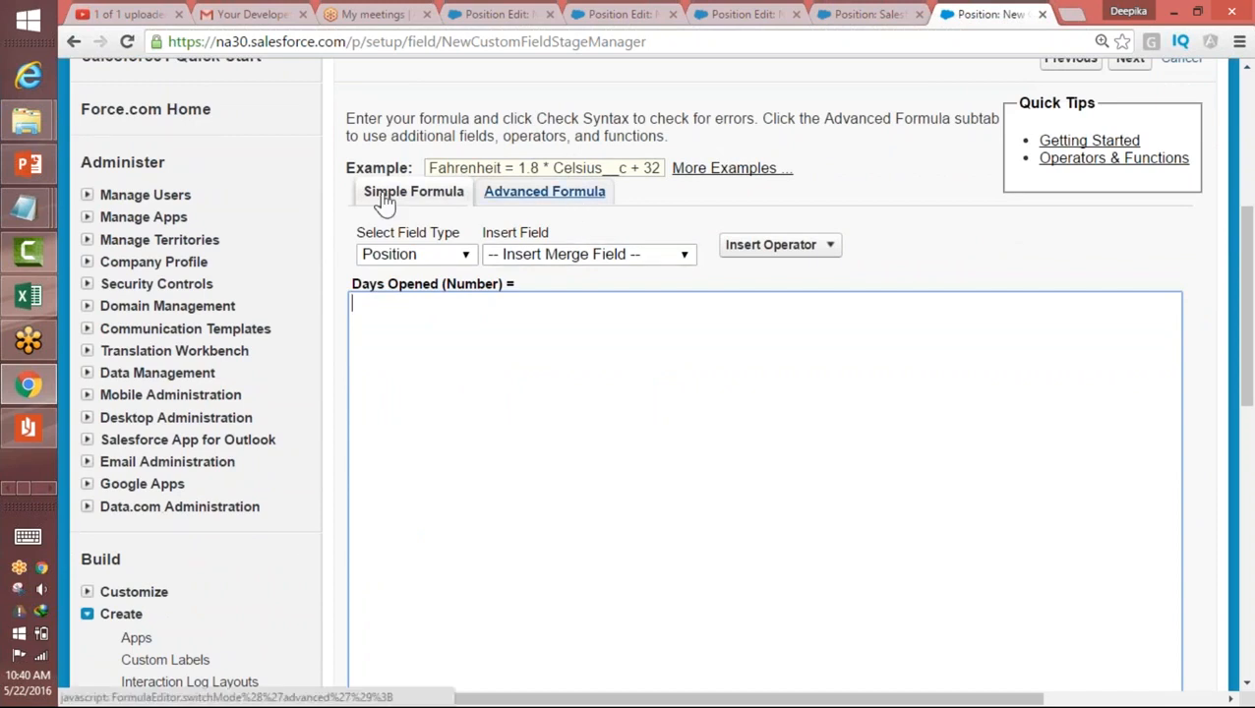
pyautogui.click(515, 194)
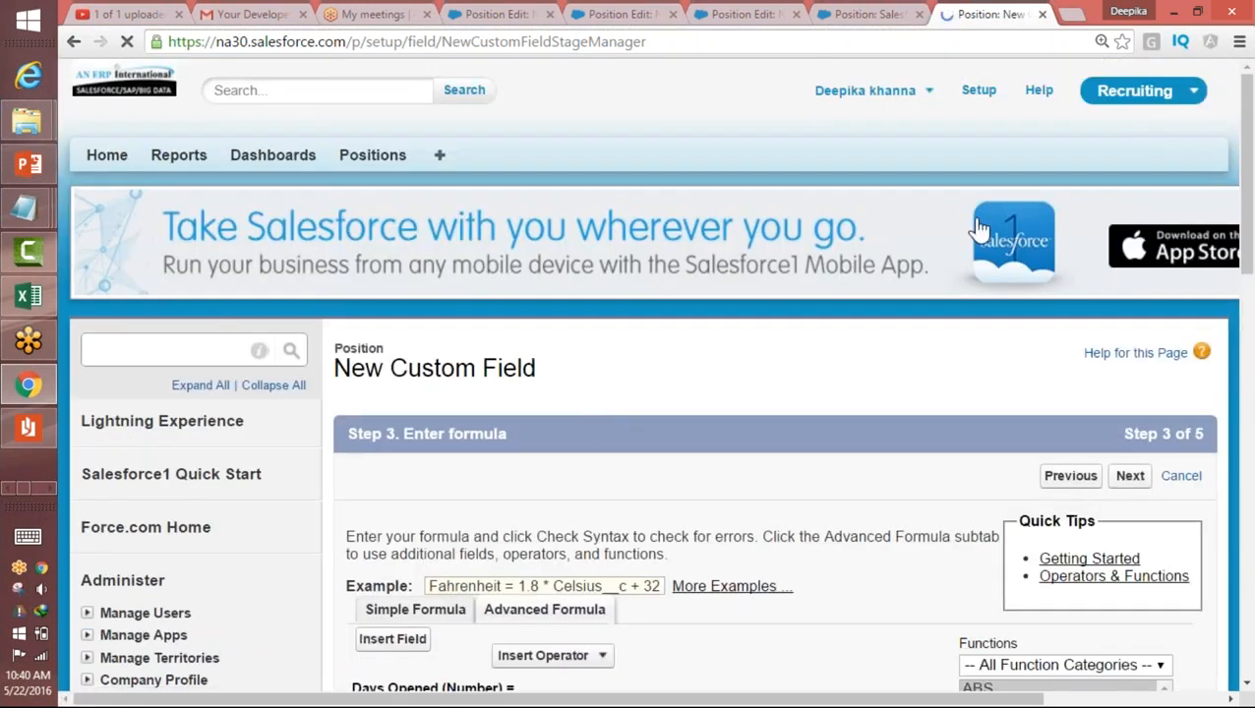
pyautogui.moveTo(1249, 220); pyautogui.dragTo(1250, 312)
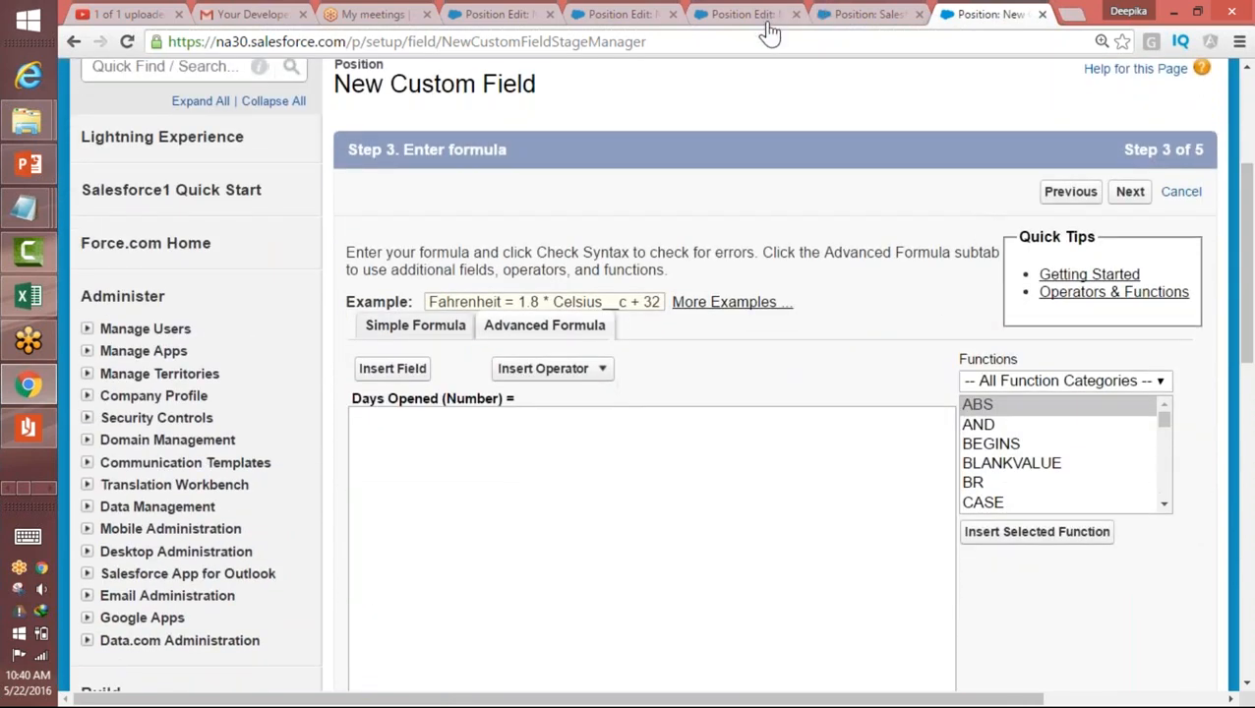
pyautogui.click(755, 504)
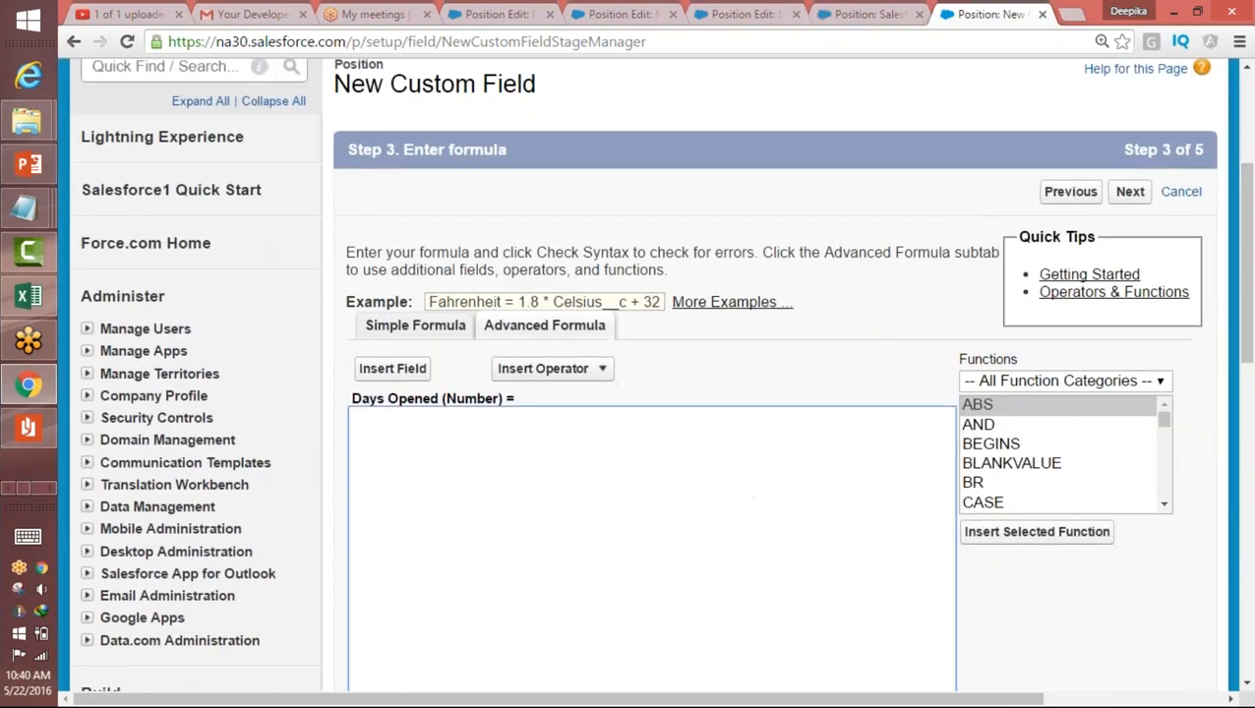
pyautogui.moveTo(1167, 425)
pyautogui.mouseDown()
pyautogui.moveTo(1169, 451)
pyautogui.moveTo(1169, 420)
pyautogui.mouseUp()
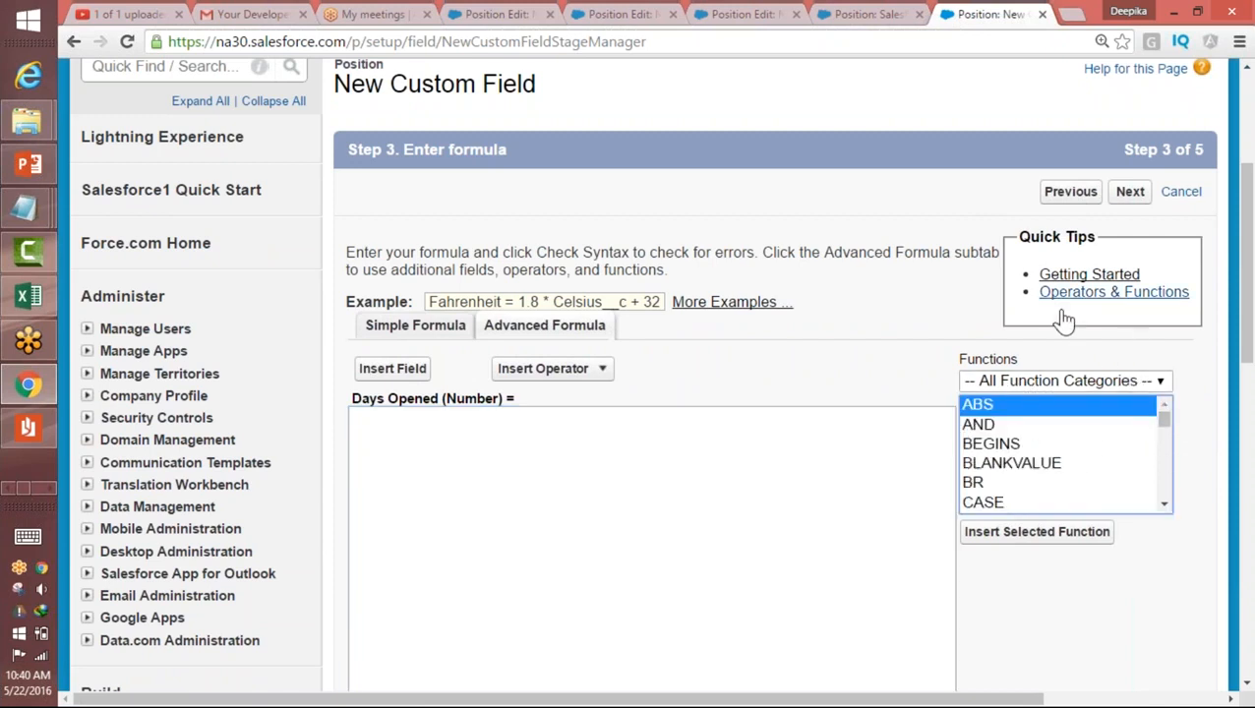
# Step: Look through the formula functions offered in the Logical, Math and Text categories
pyautogui.click(1104, 384)
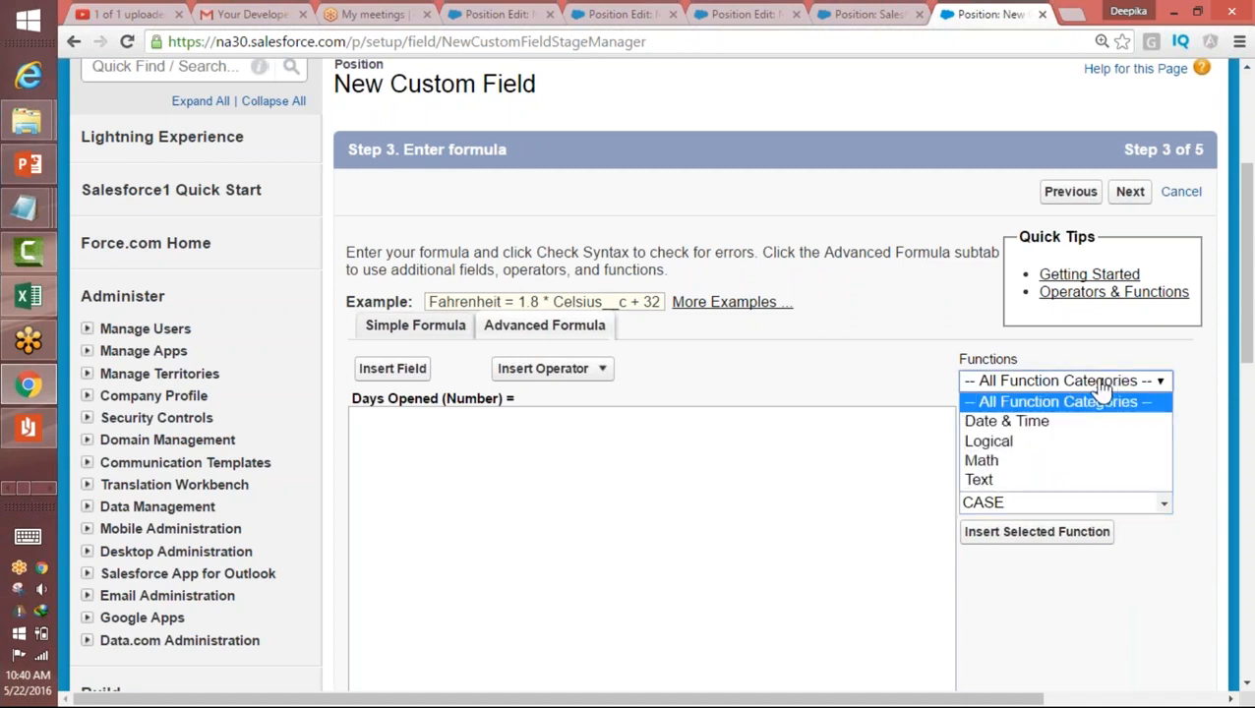
pyautogui.click(1013, 443)
pyautogui.moveTo(1169, 464)
pyautogui.mouseDown()
pyautogui.moveTo(1168, 453)
pyautogui.moveTo(1169, 484)
pyautogui.mouseUp()
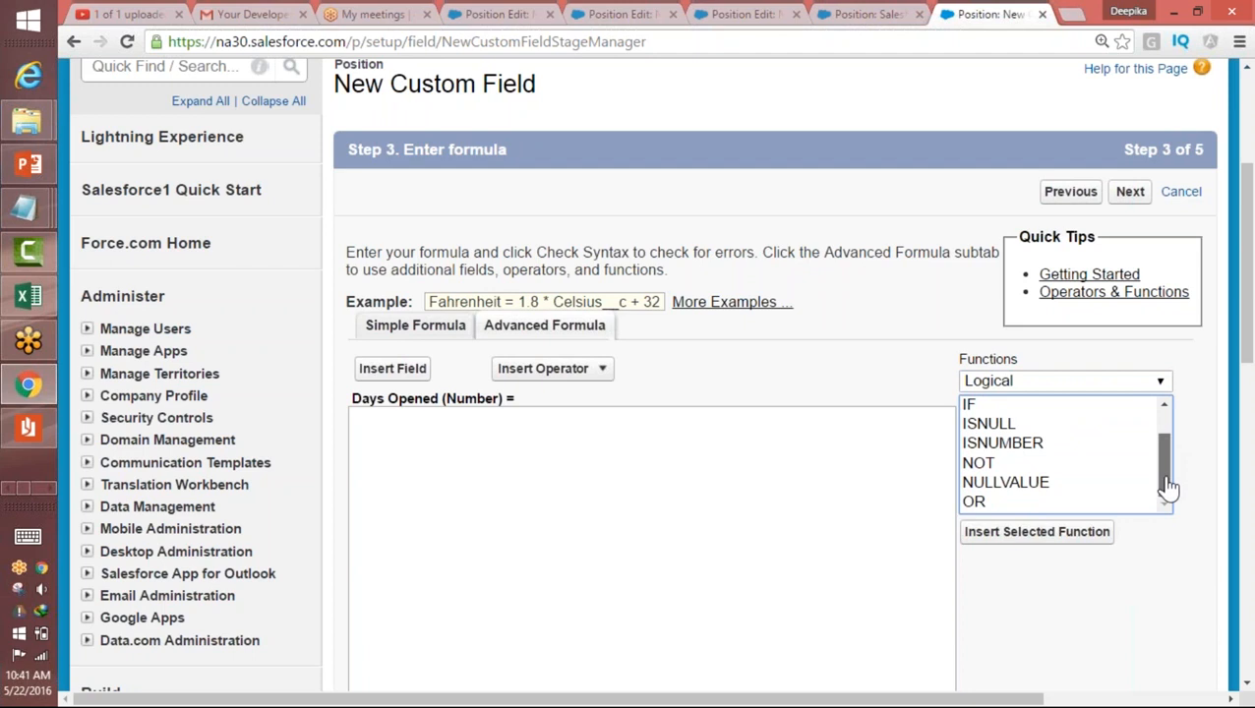
pyautogui.click(1043, 383)
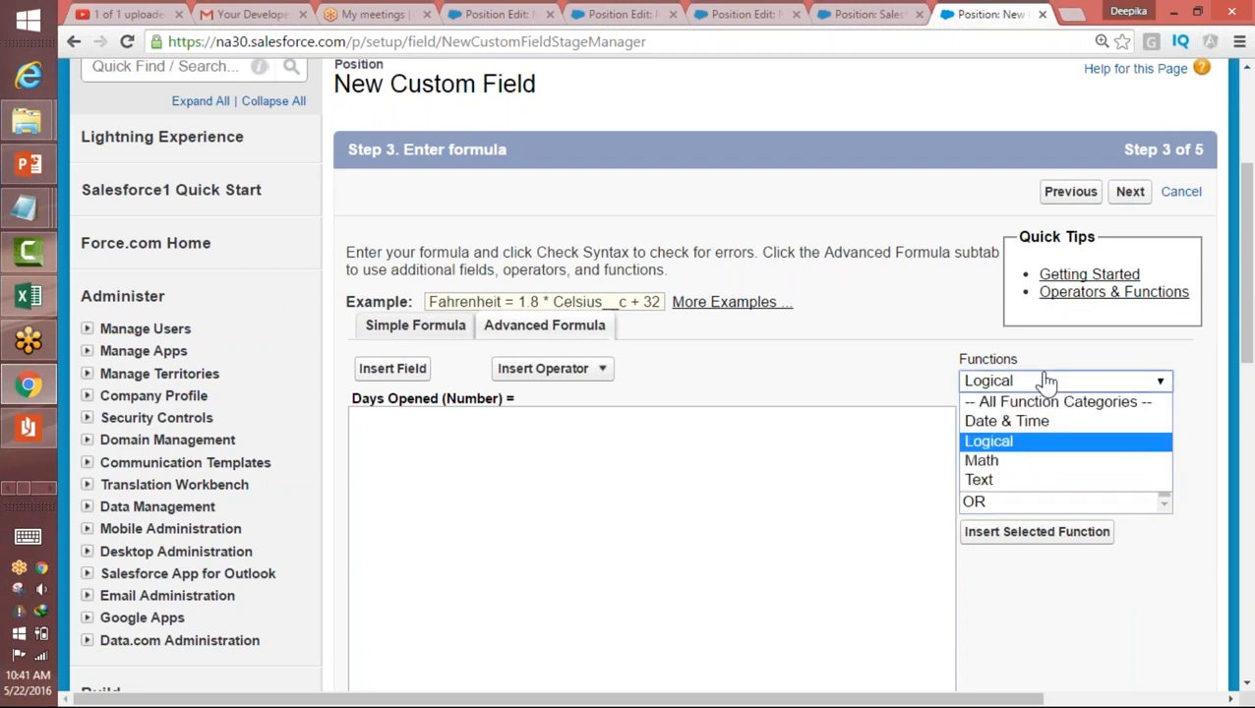
pyautogui.click(1020, 469)
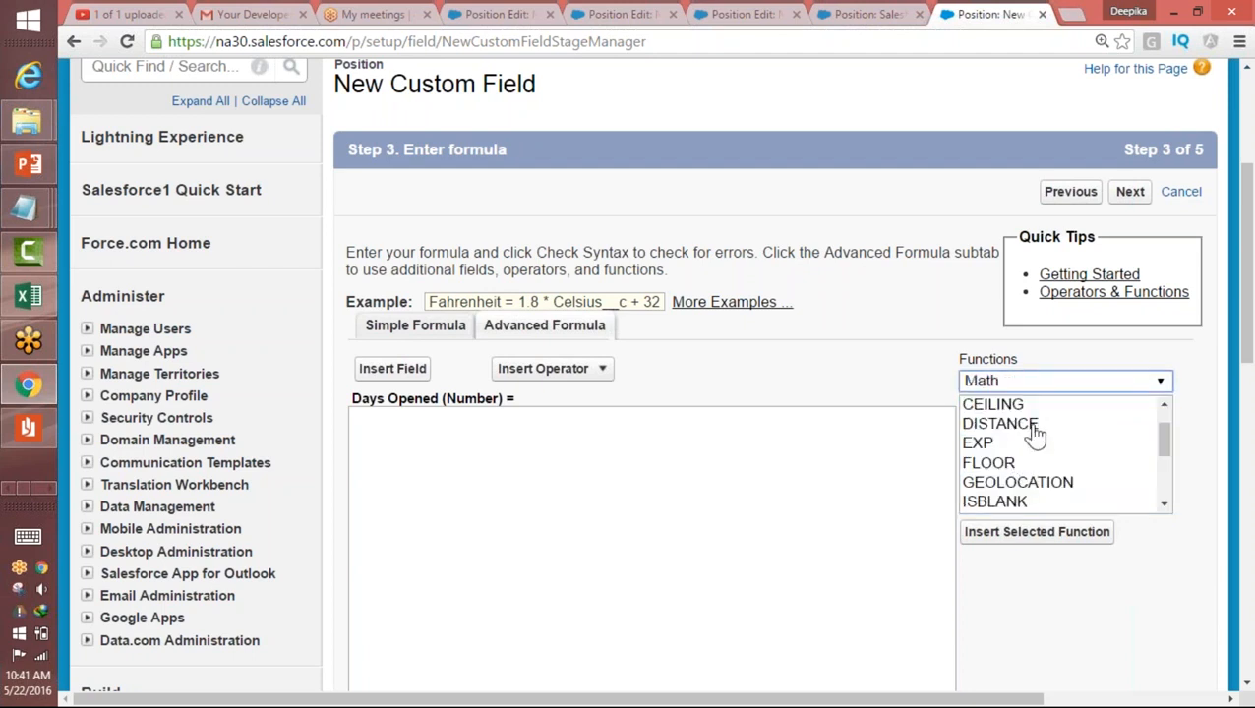
pyautogui.moveTo(1167, 448)
pyautogui.mouseDown()
pyautogui.moveTo(1161, 421)
pyautogui.moveTo(1172, 470)
pyautogui.mouseUp()
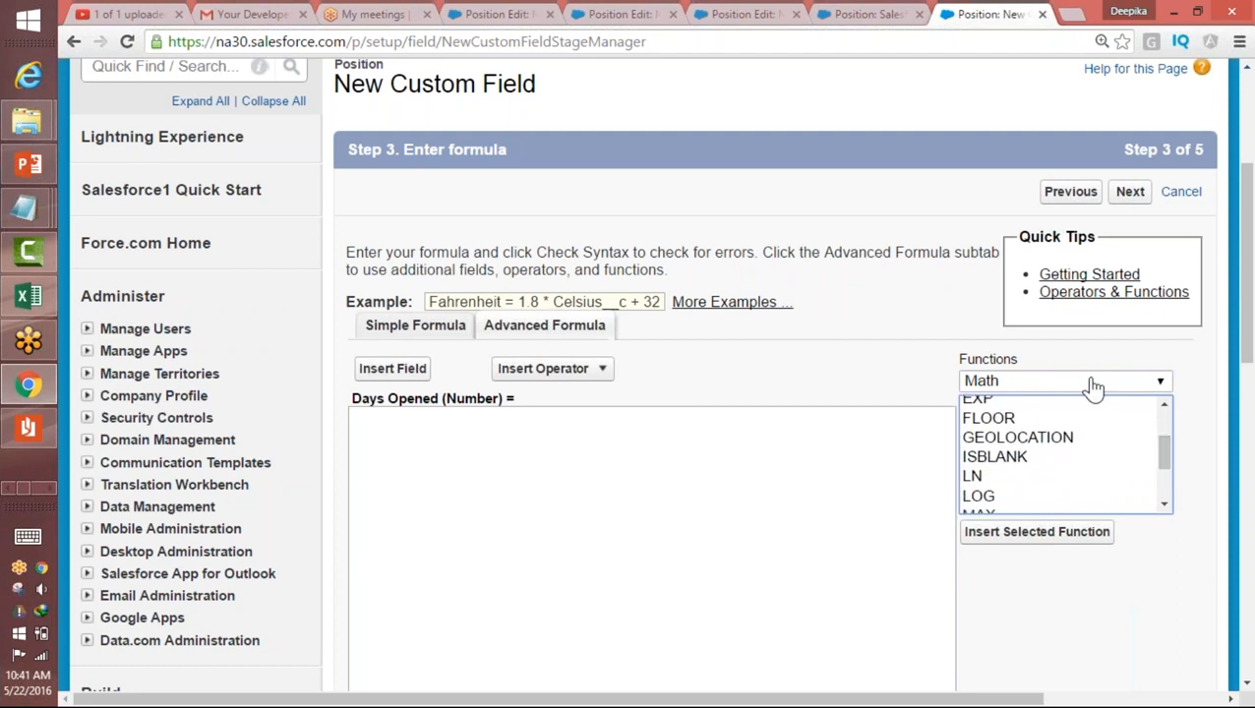
pyautogui.click(1059, 386)
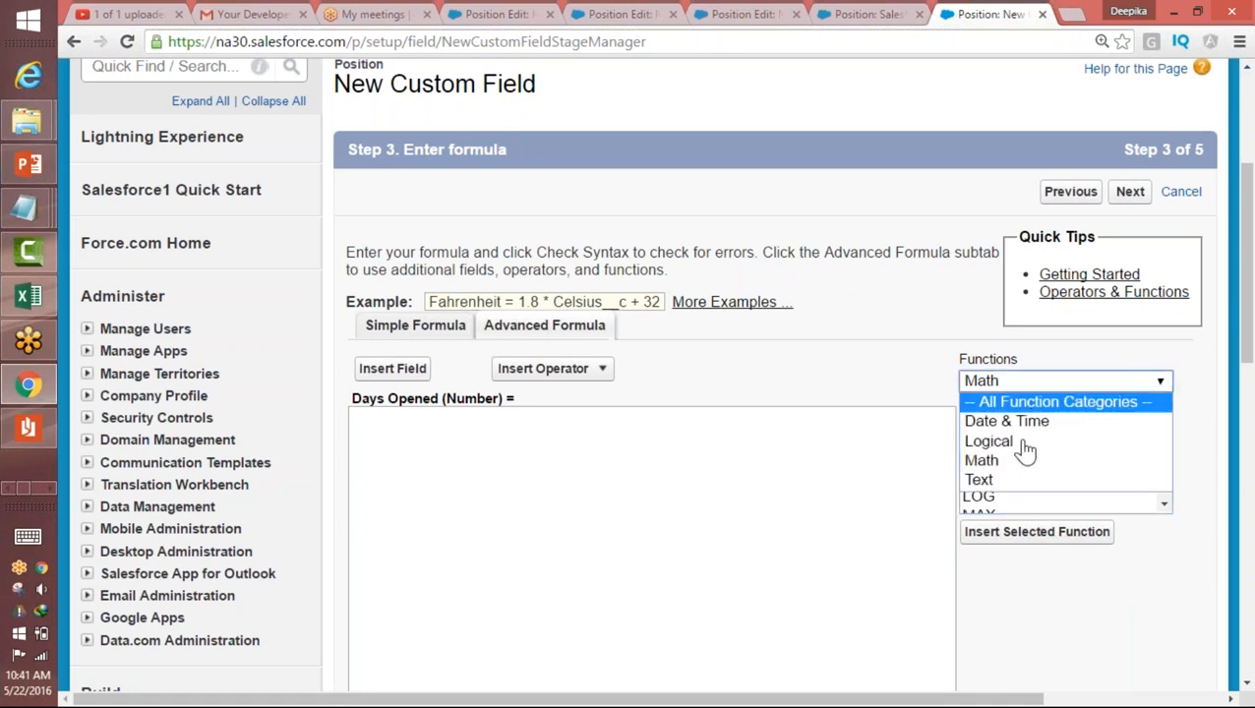
pyautogui.click(1014, 482)
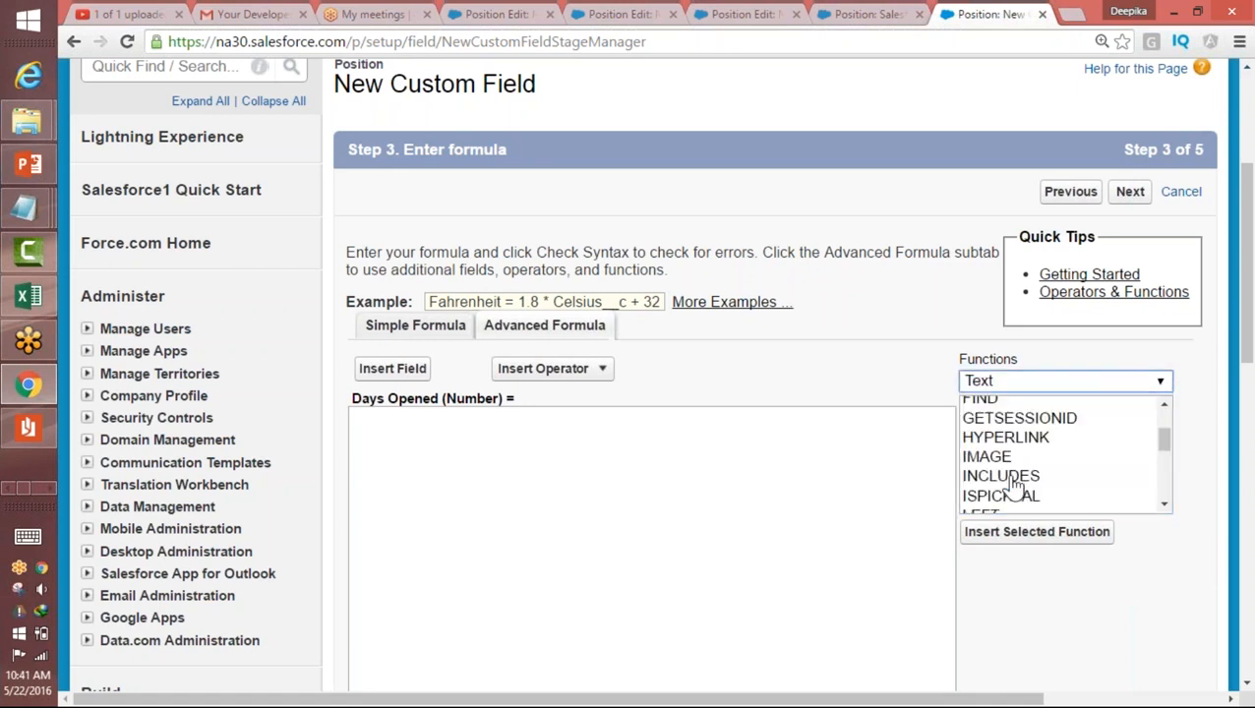
pyautogui.moveTo(1169, 440)
pyautogui.mouseDown()
pyautogui.moveTo(1179, 413)
pyautogui.moveTo(1166, 457)
pyautogui.mouseUp()
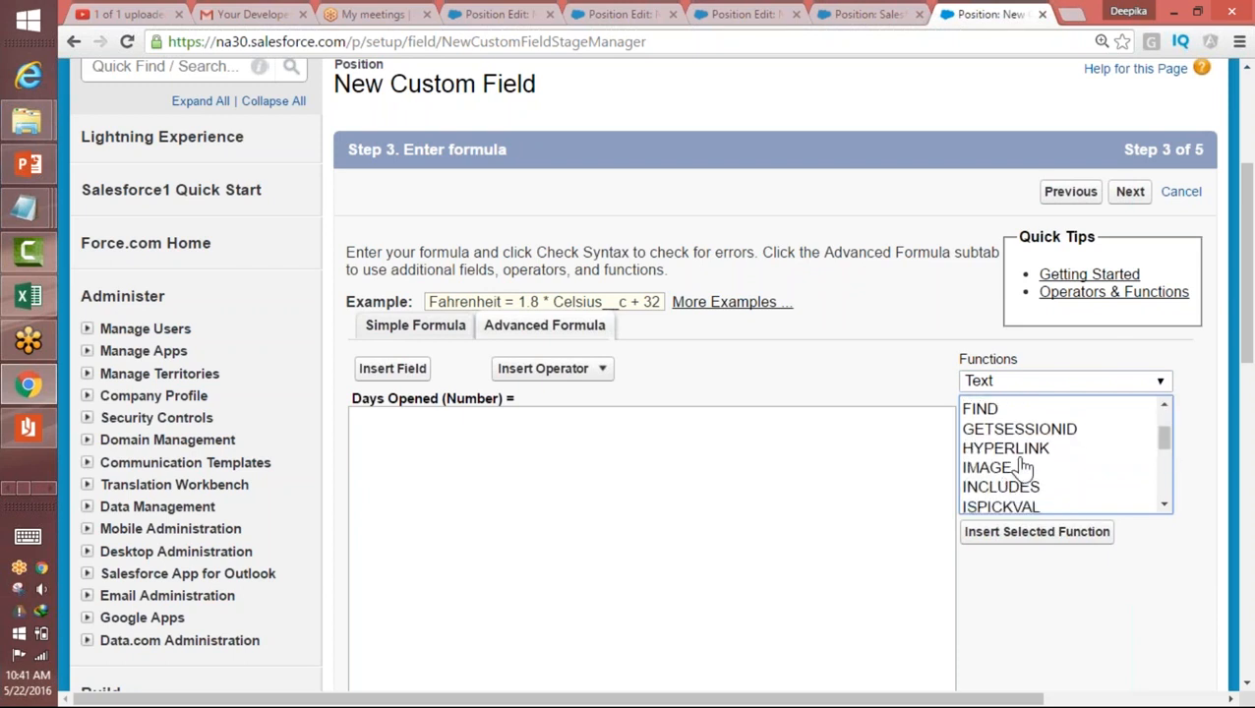
# Step: Review the descriptions of the Date & Time function TODAY and the Math function DISTANCE, including the latter's parameters
pyautogui.click(1025, 382)
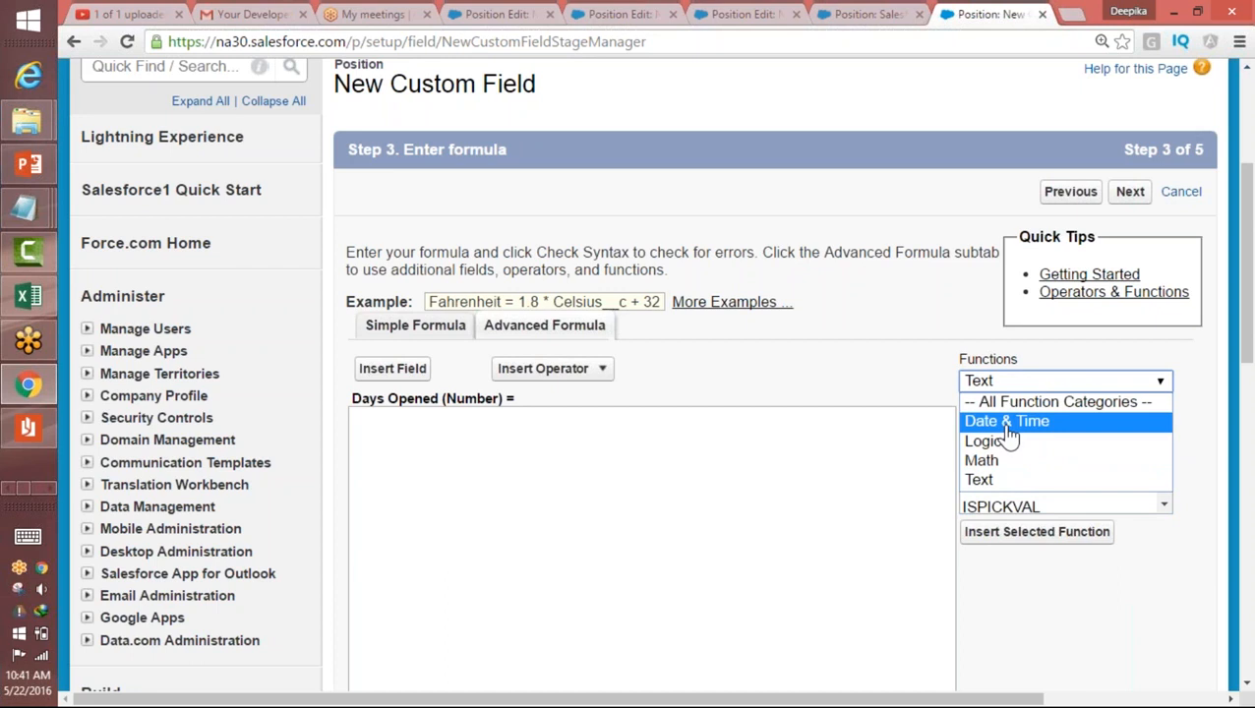
pyautogui.click(1007, 421)
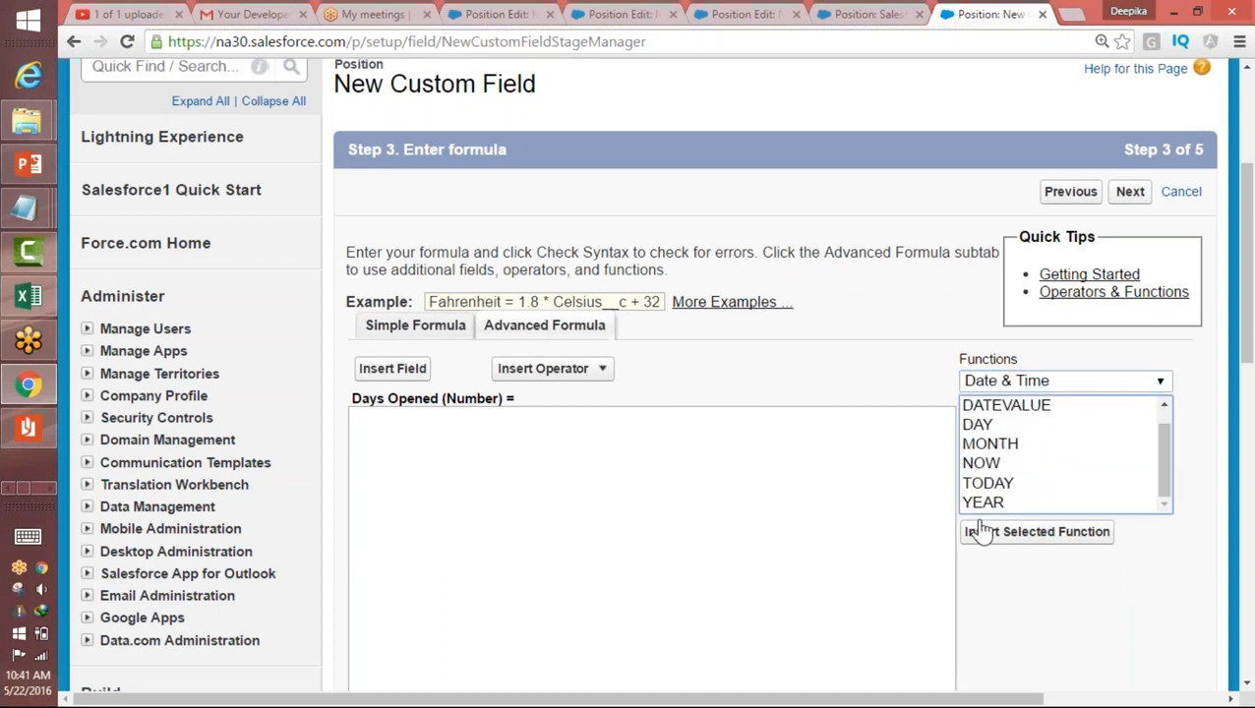
pyautogui.click(1001, 485)
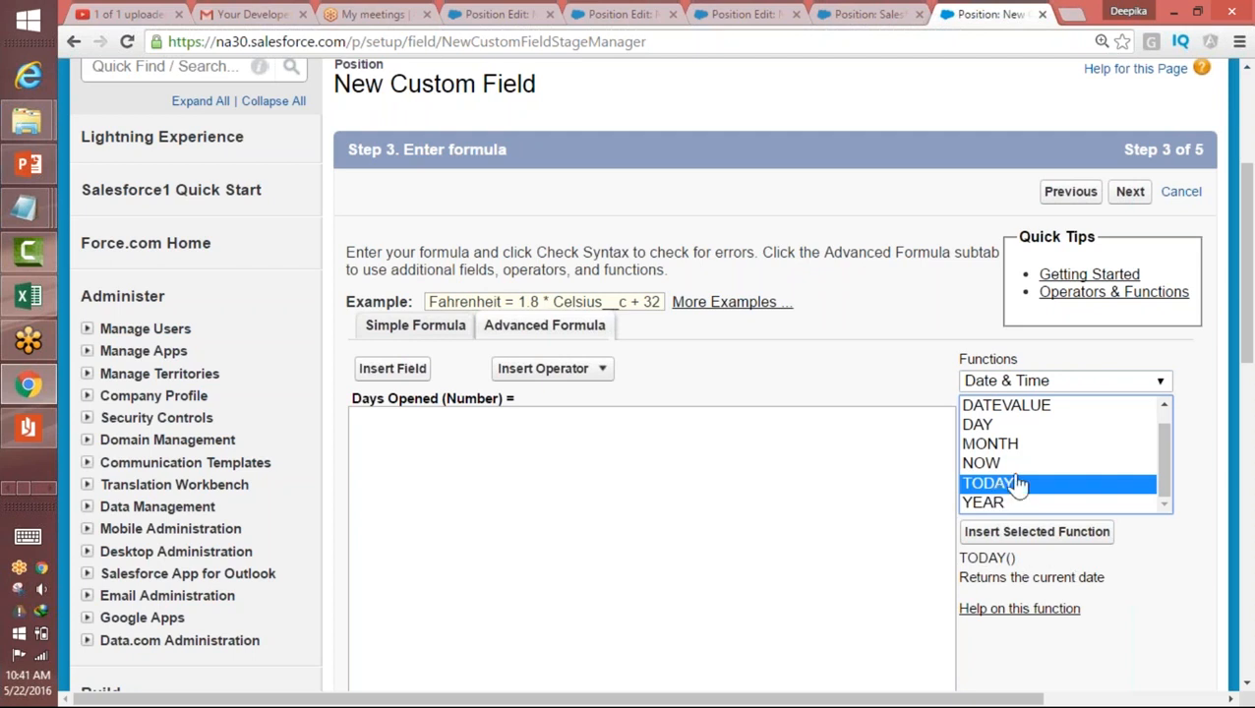
pyautogui.click(1029, 383)
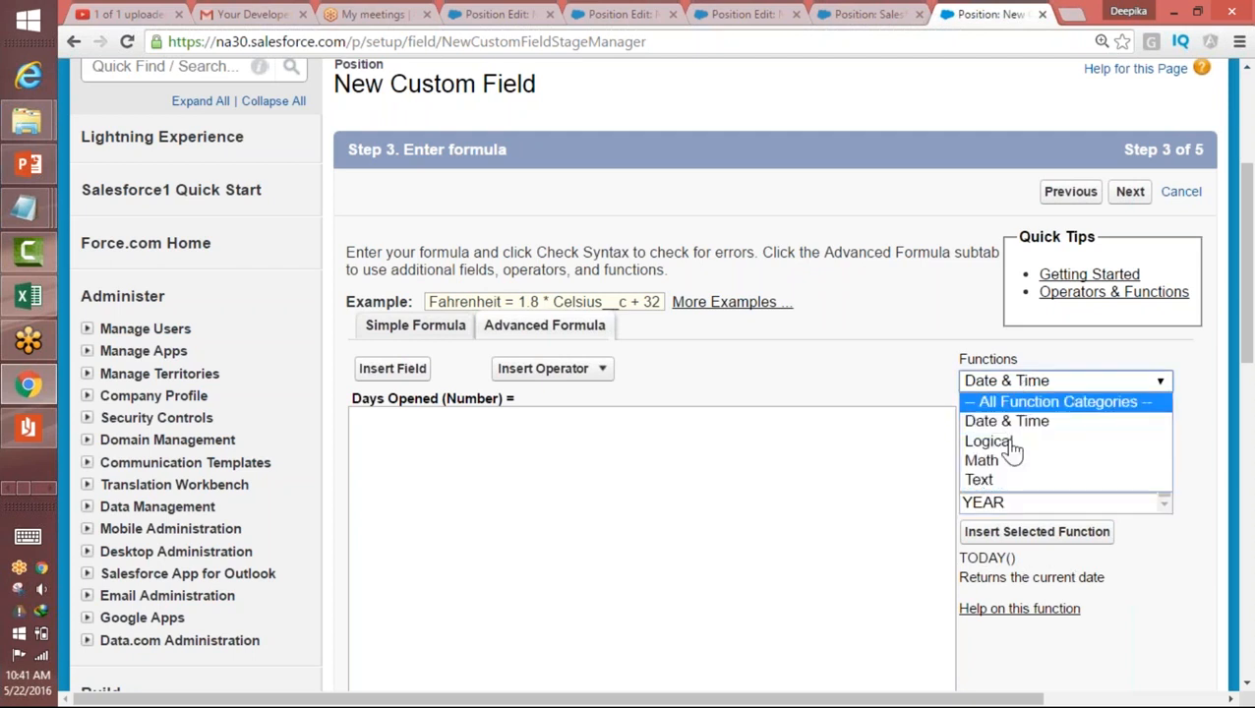
pyautogui.click(1013, 464)
pyautogui.click(999, 445)
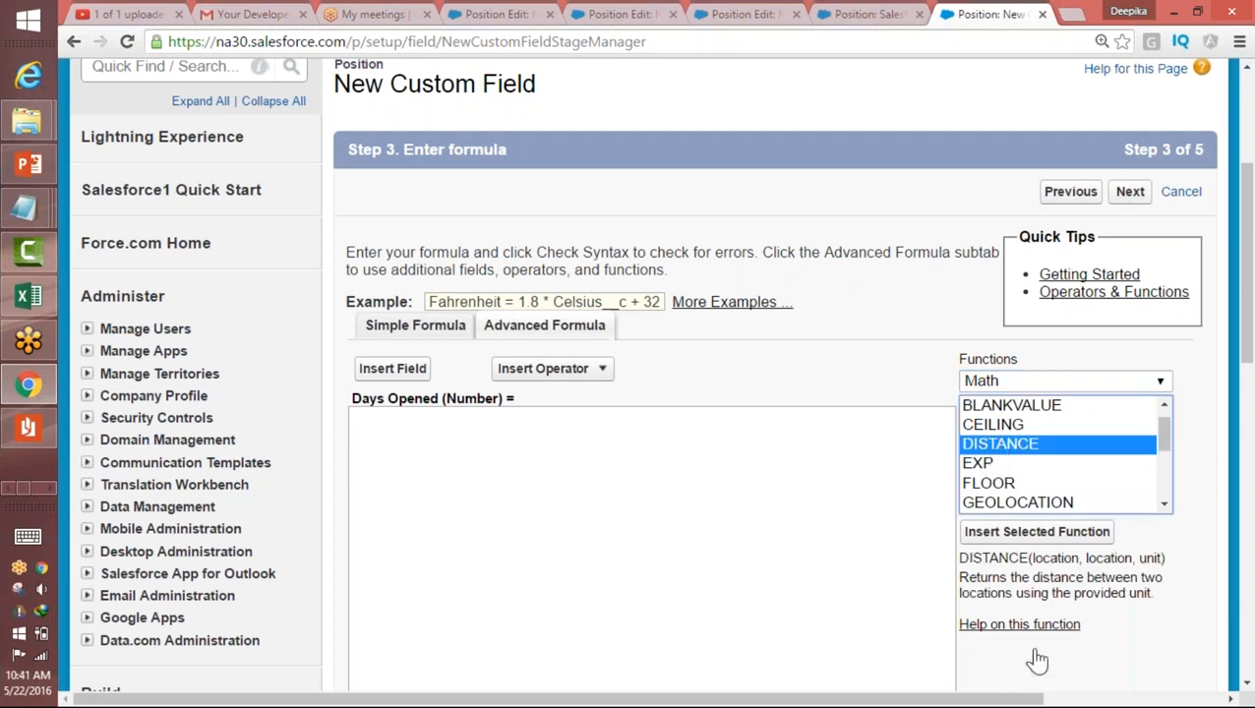
pyautogui.moveTo(962, 558); pyautogui.dragTo(1146, 581)
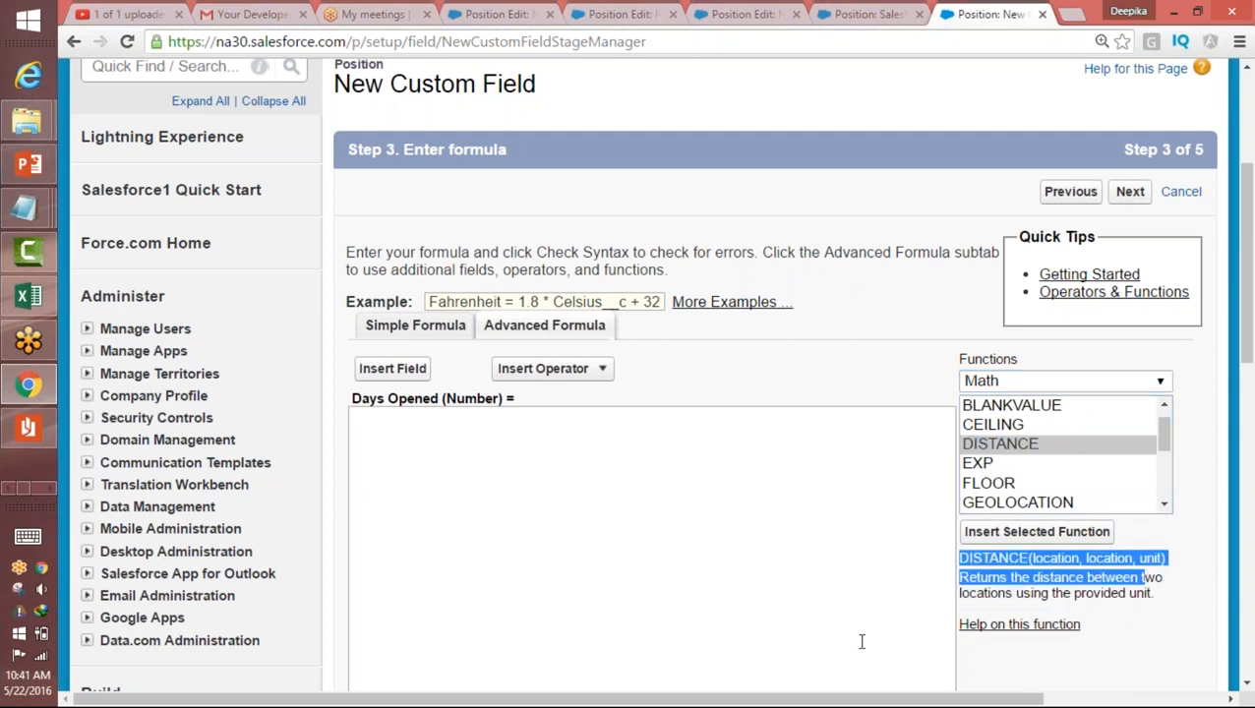
pyautogui.click(1165, 579)
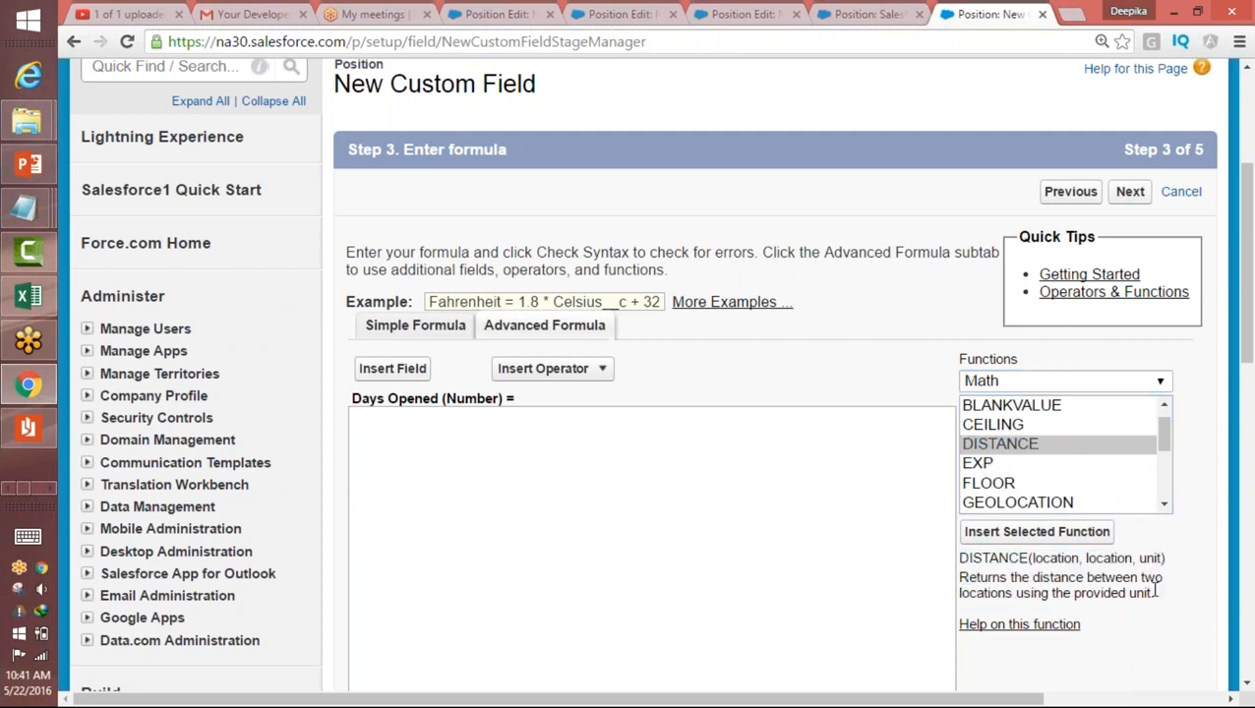
pyautogui.doubleClick(1150, 558)
pyautogui.click(1020, 383)
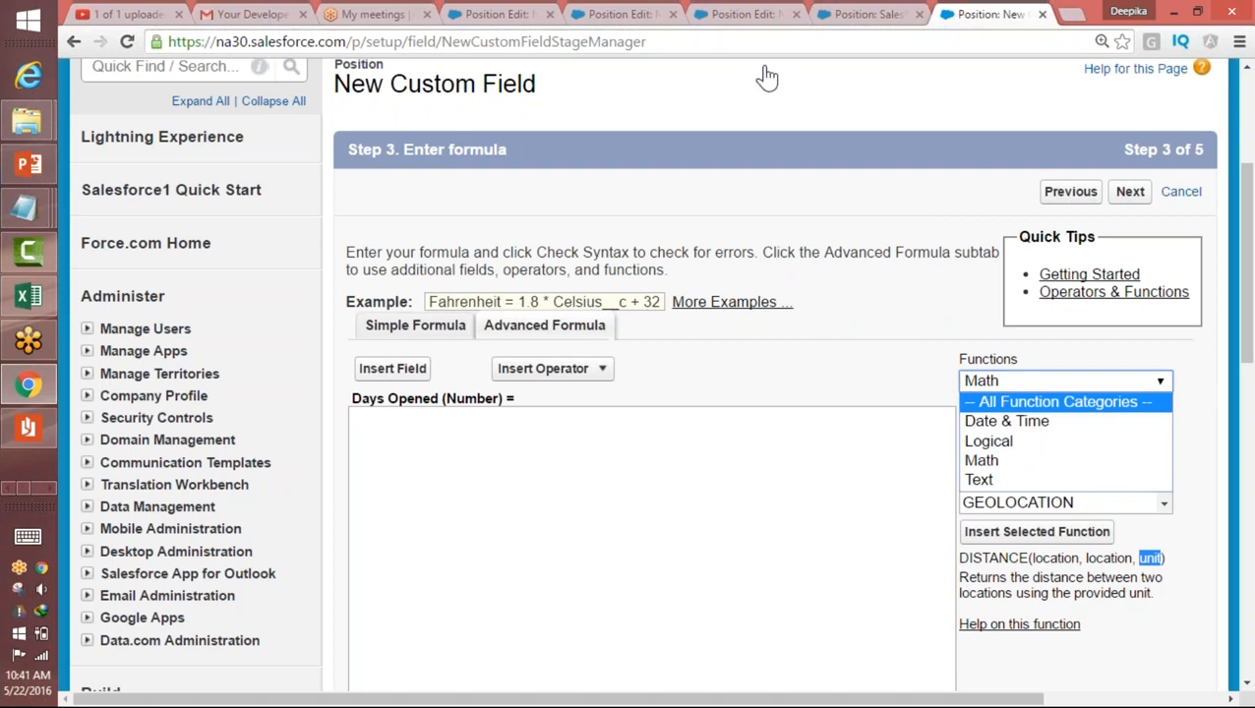
pyautogui.click(702, 24)
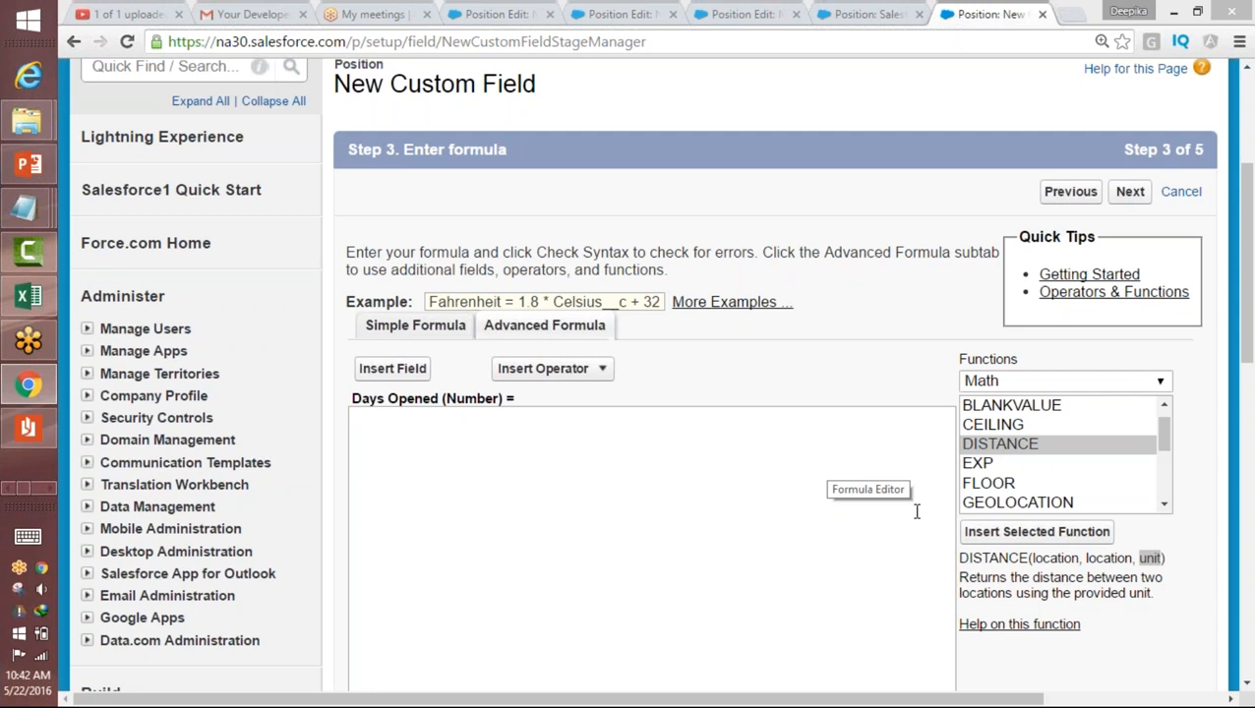
# Step: Insert the Date & Time function TODAY() at the start of the Days Opened formula
pyautogui.click(1016, 386)
pyautogui.click(1014, 423)
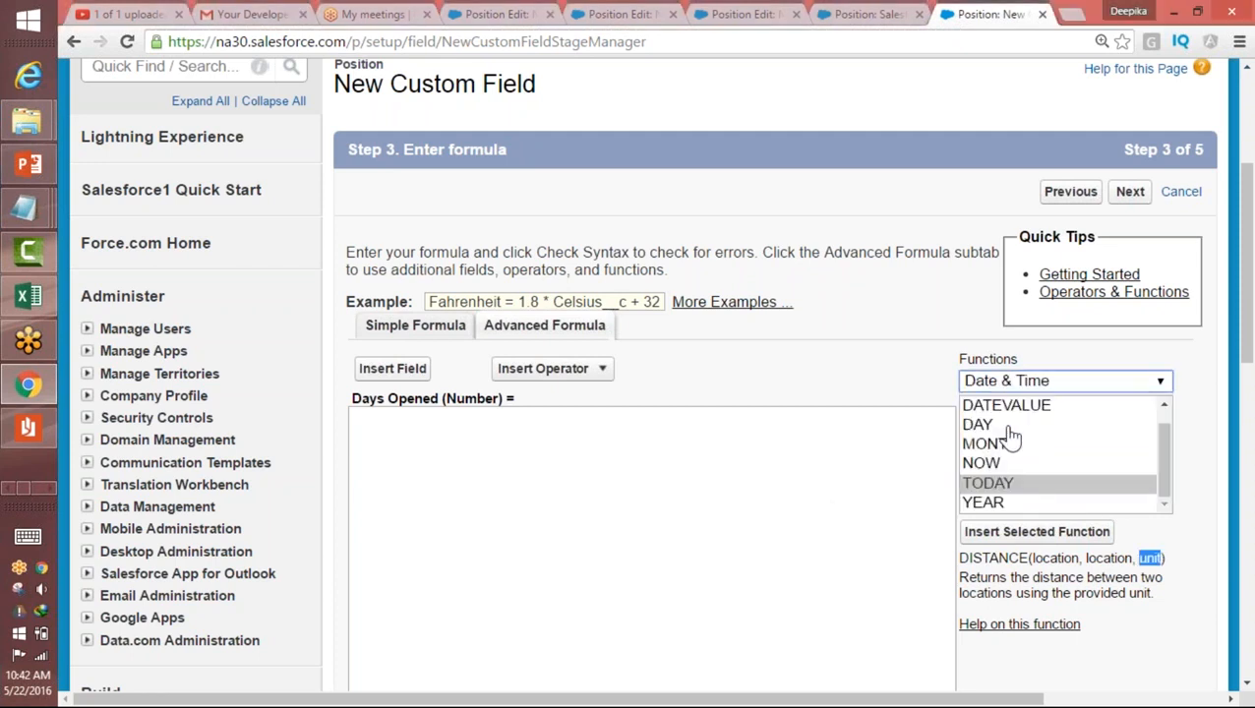
pyautogui.click(990, 484)
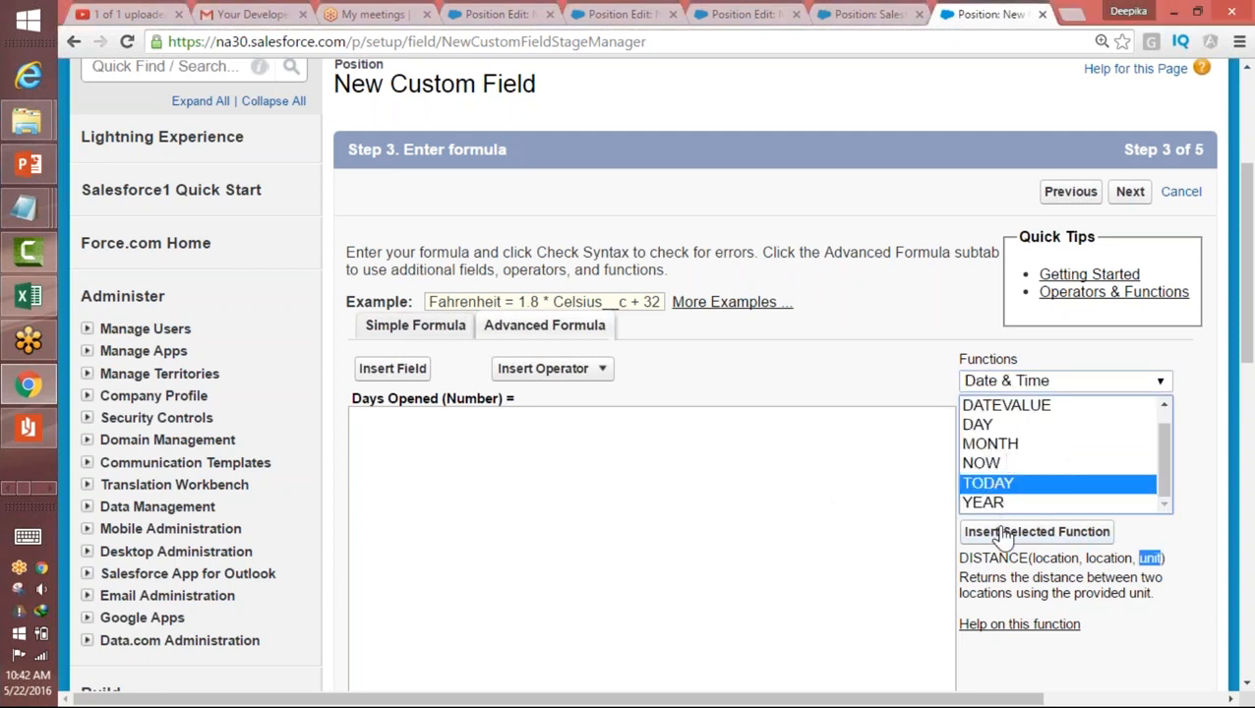
pyautogui.click(1004, 533)
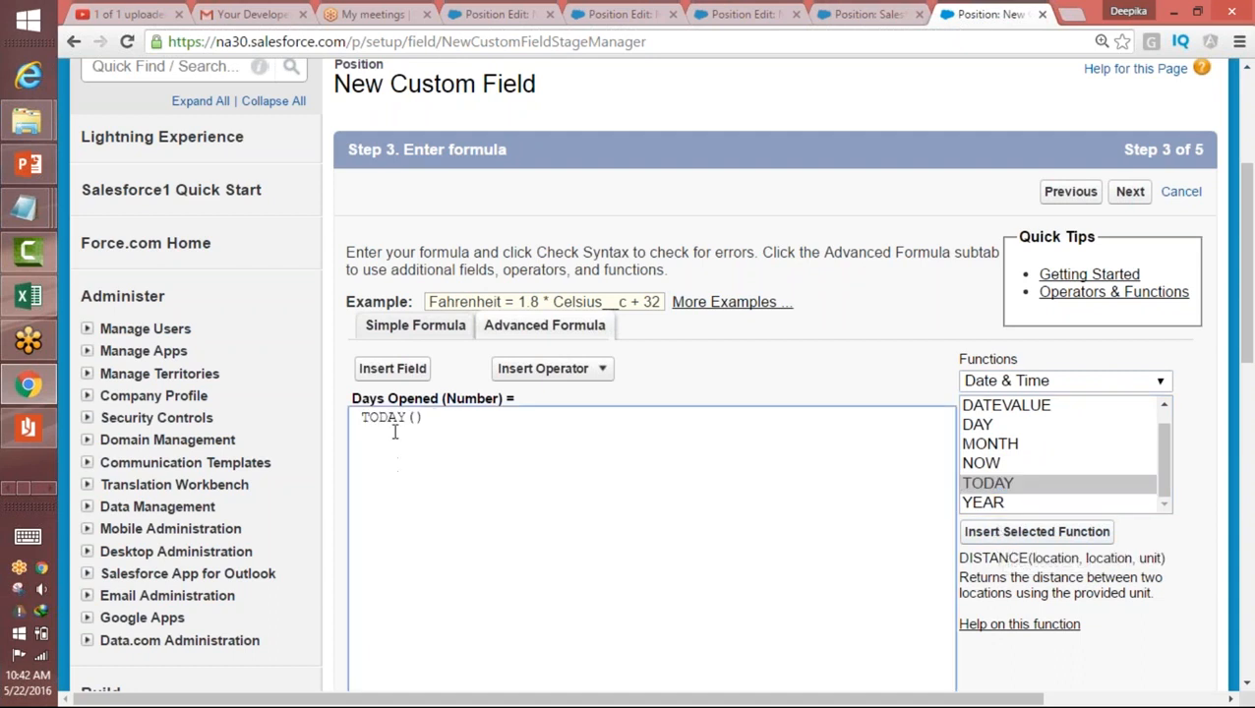
pyautogui.moveTo(425, 417); pyautogui.dragTo(370, 417)
pyautogui.click(481, 416)
# Step: Insert the Position object's Open Date field after TODAY() in the Days Opened formula
pyautogui.click(393, 368)
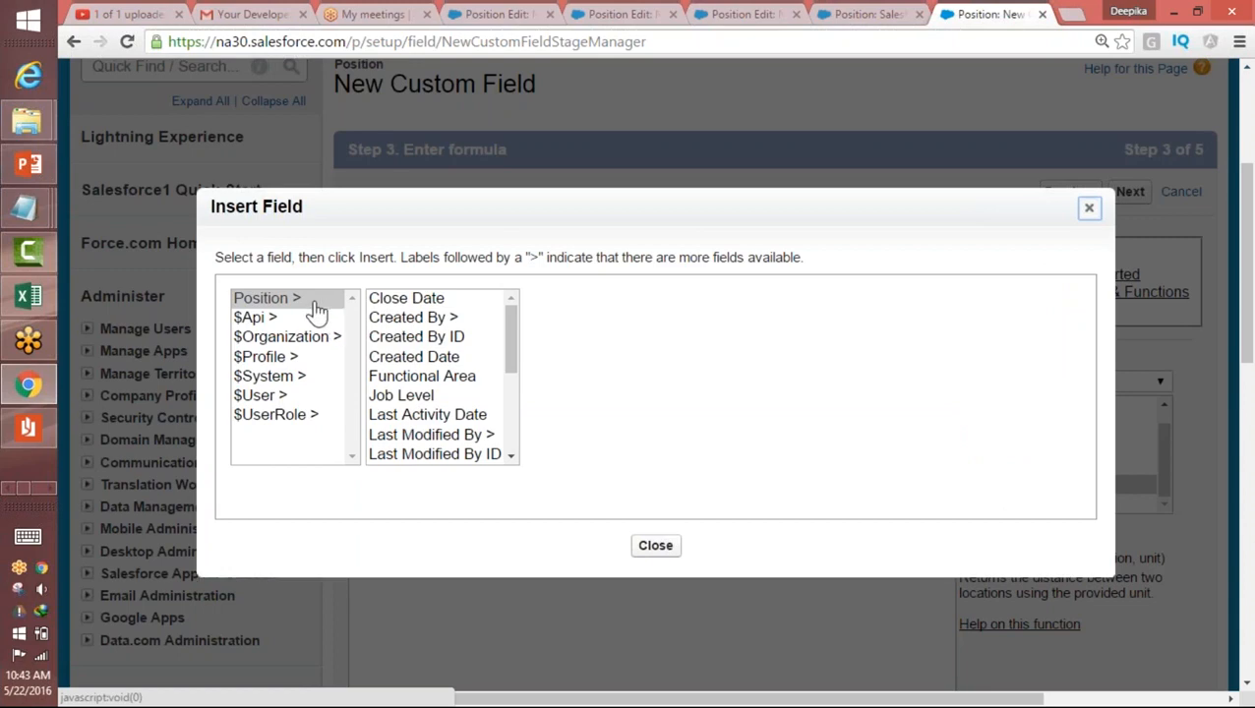
pyautogui.click(1090, 210)
pyautogui.click(393, 368)
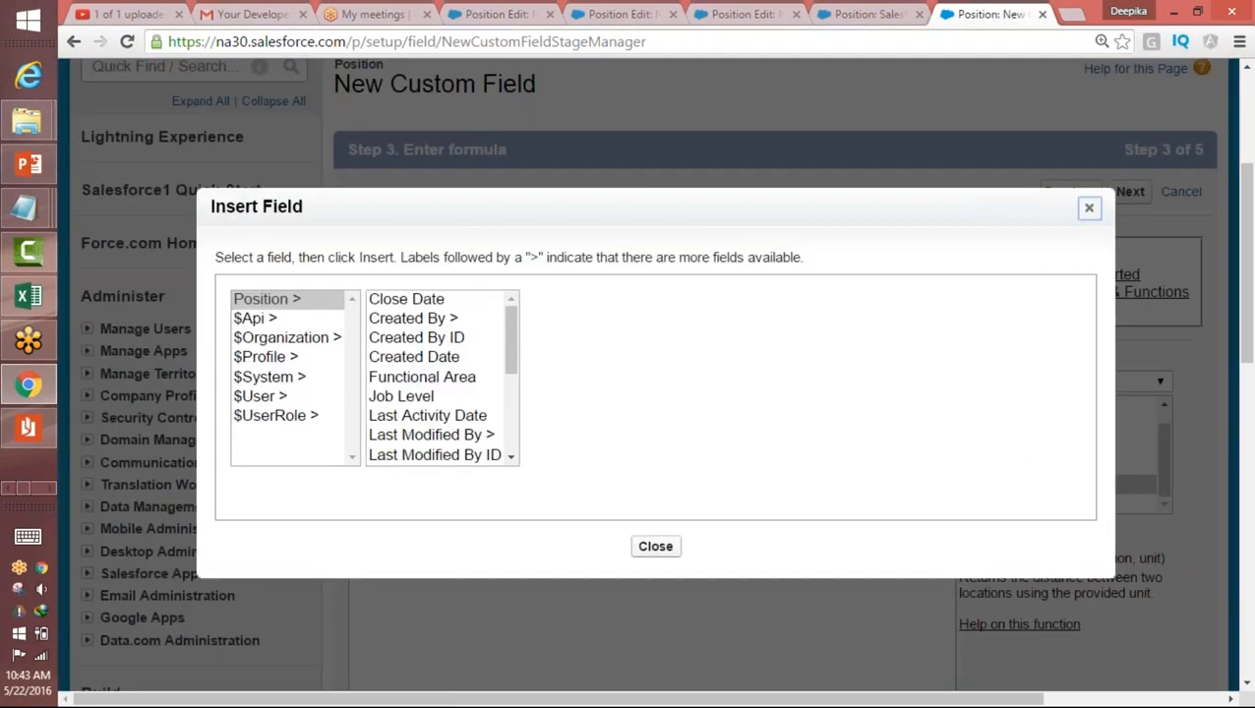
pyautogui.click(285, 301)
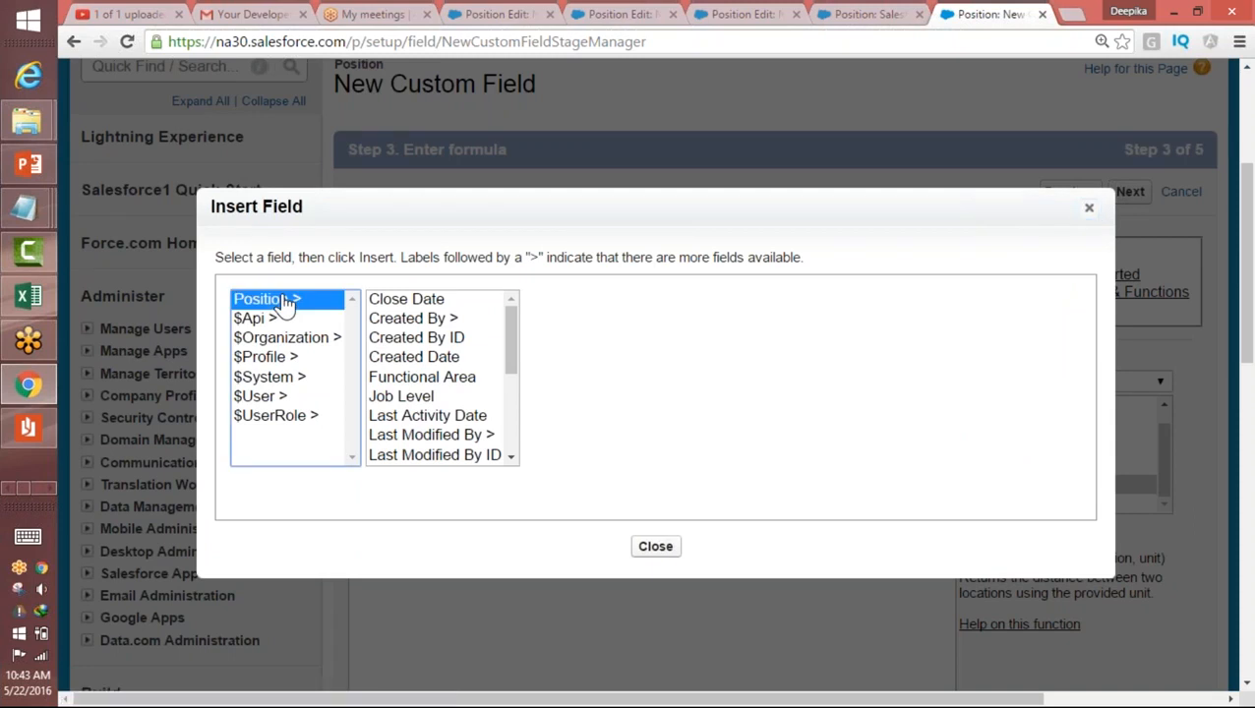
pyautogui.moveTo(513, 344); pyautogui.dragTo(506, 317)
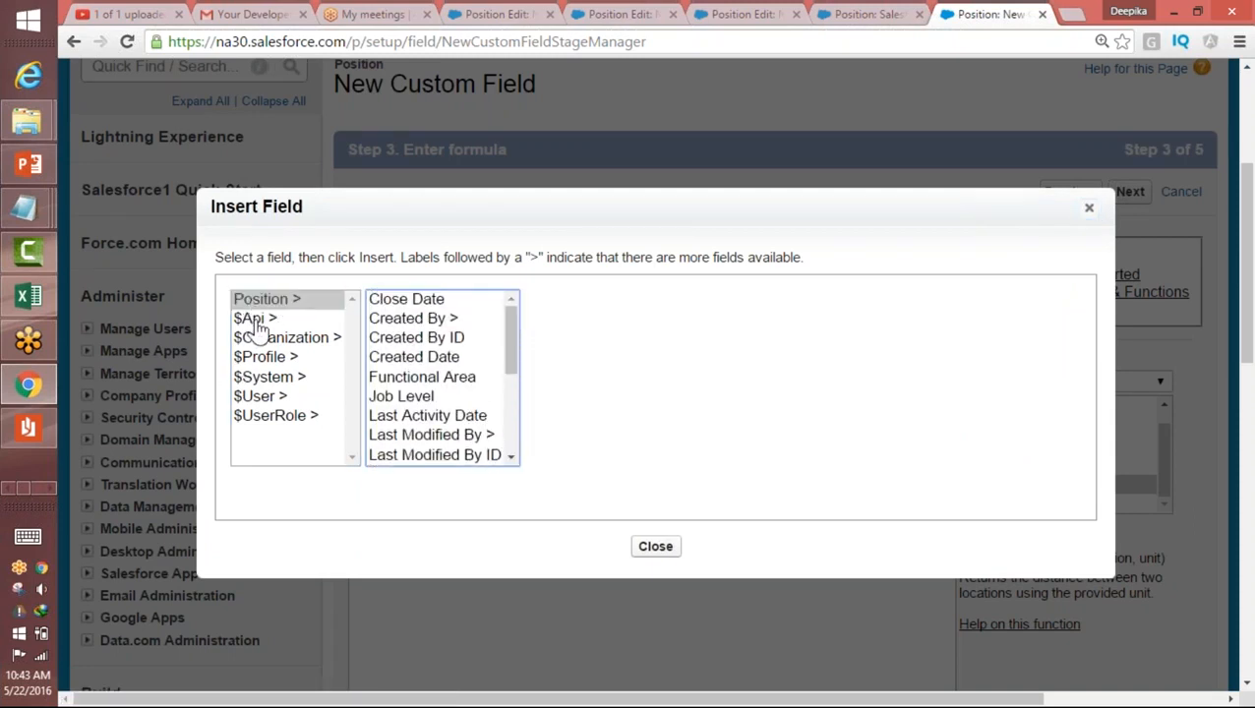
pyautogui.click(278, 398)
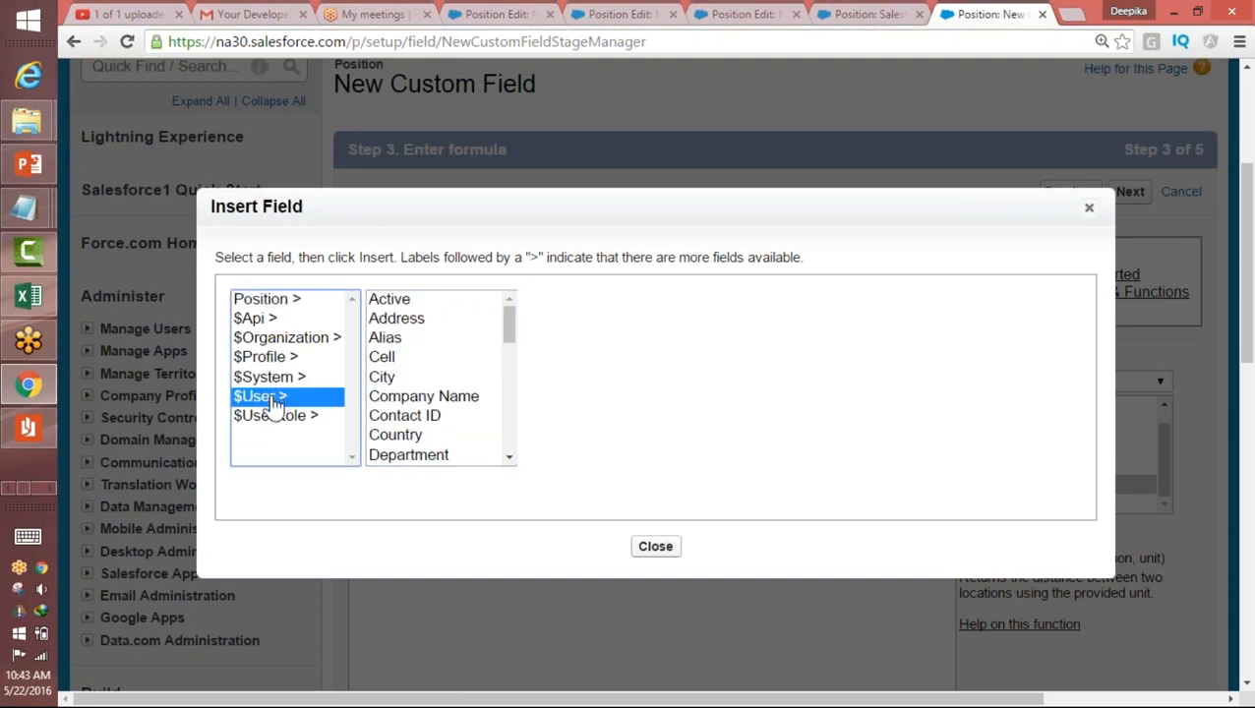
pyautogui.click(268, 301)
pyautogui.moveTo(513, 342); pyautogui.dragTo(511, 405)
pyautogui.click(433, 394)
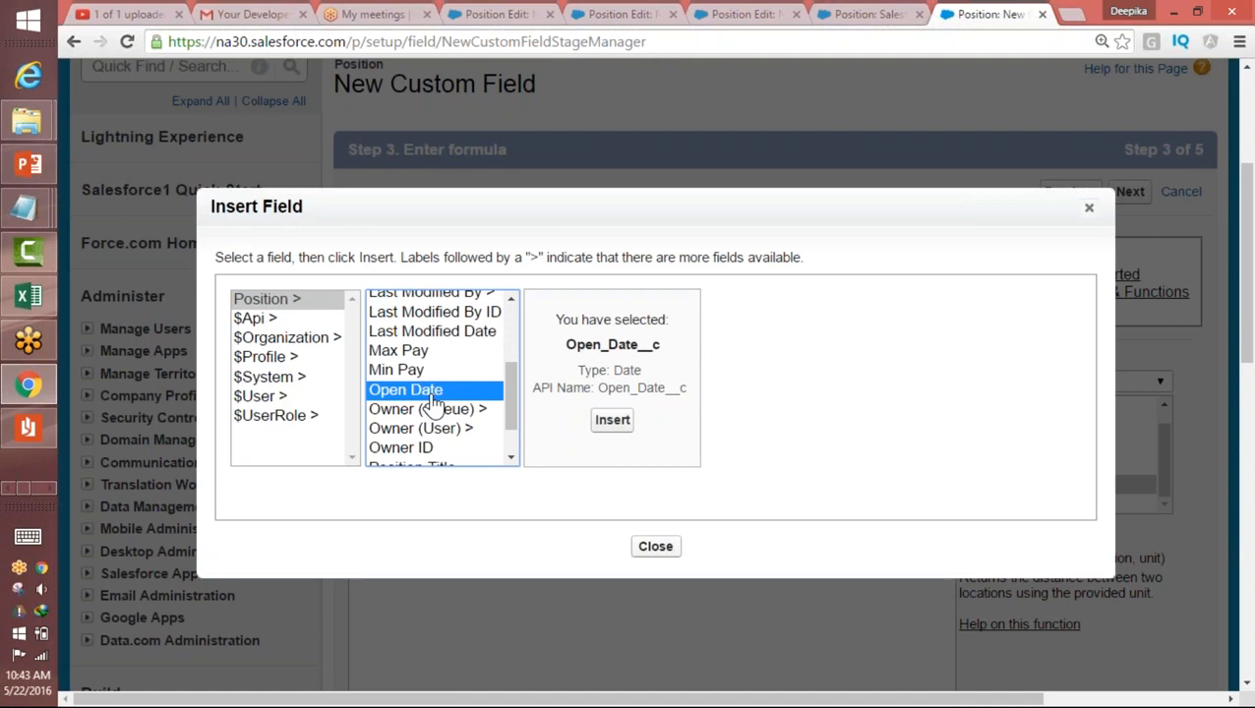
pyautogui.click(612, 421)
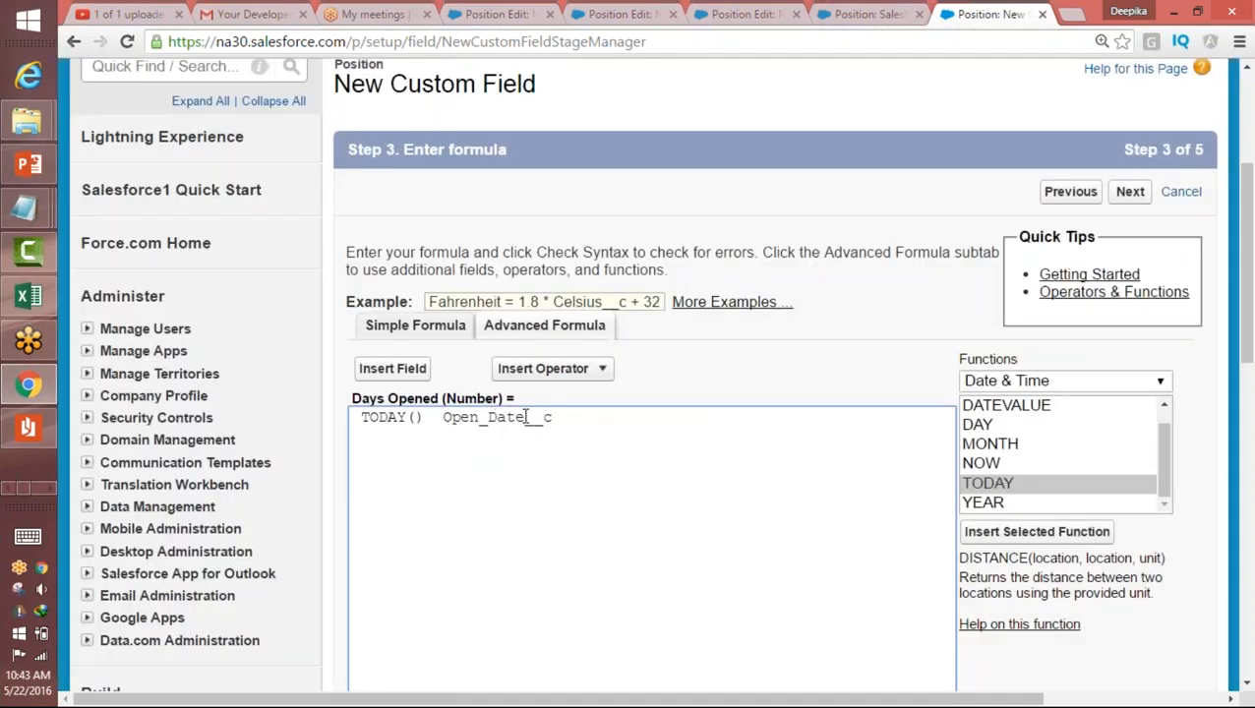
# Step: Insert the Subtract operator between TODAY() and Open_Date__c in the formula
pyautogui.moveTo(525, 418); pyautogui.dragTo(546, 421)
pyautogui.click(702, 26)
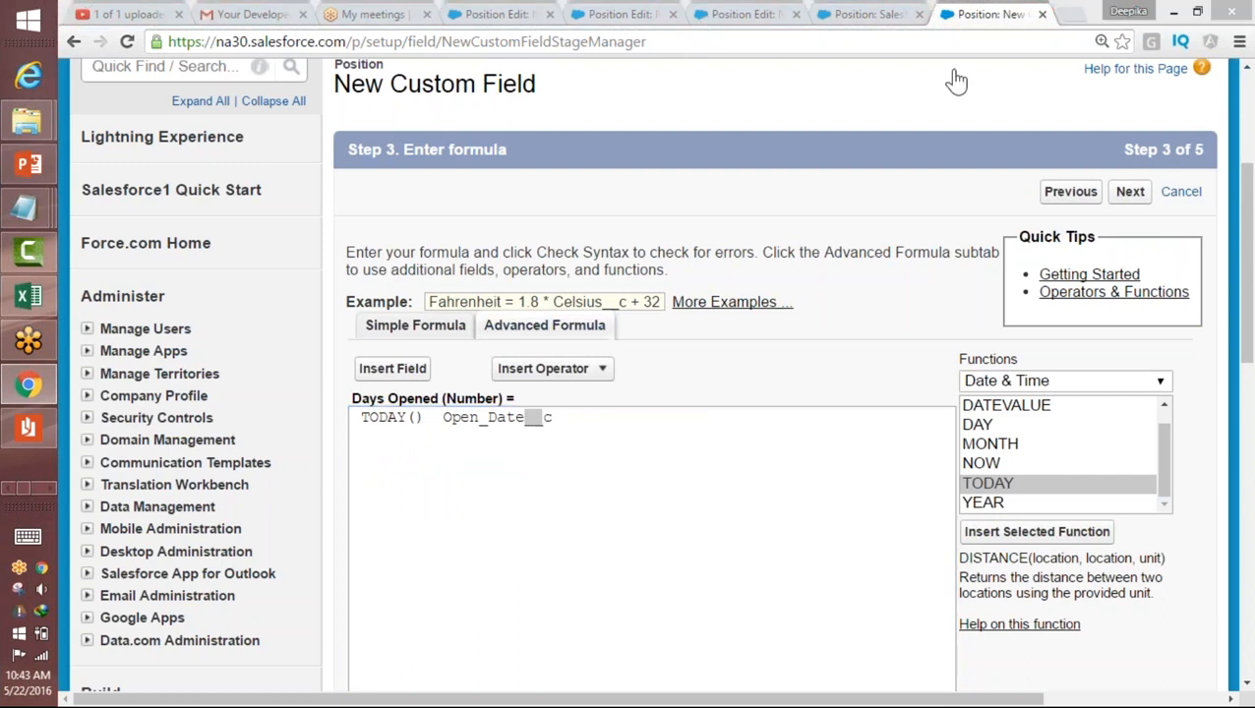
pyautogui.moveTo(445, 418); pyautogui.dragTo(552, 421)
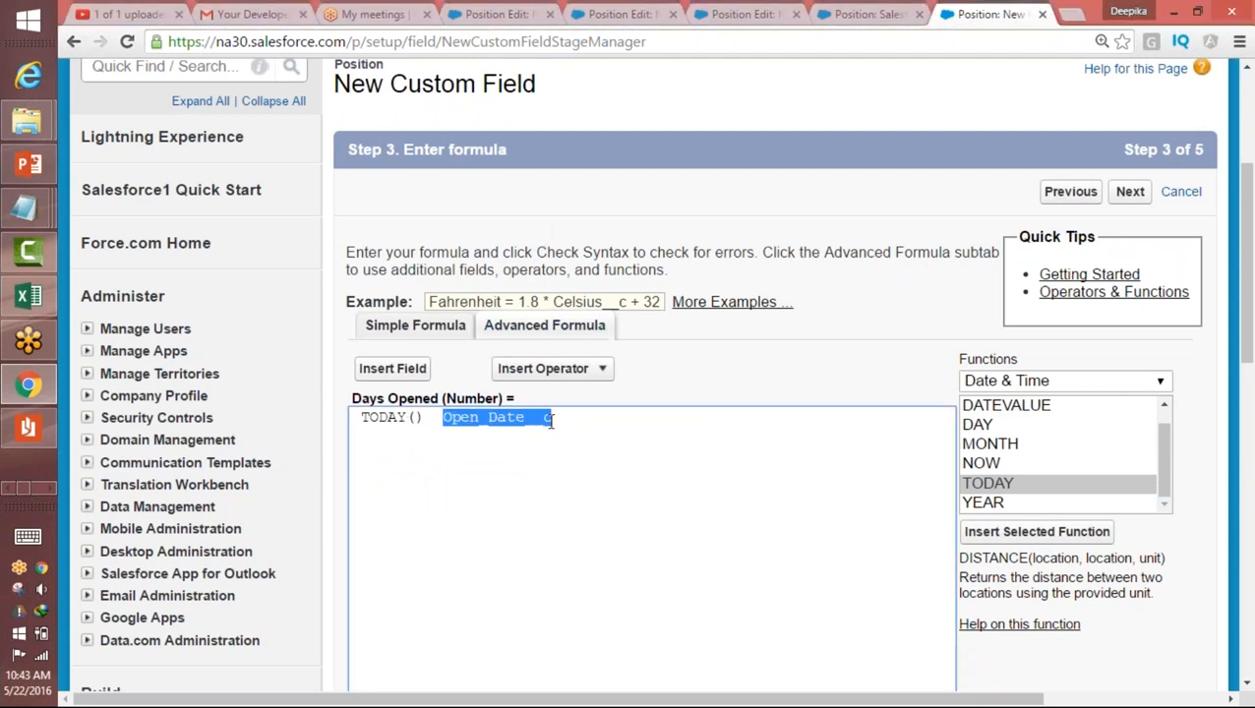
pyautogui.click(432, 418)
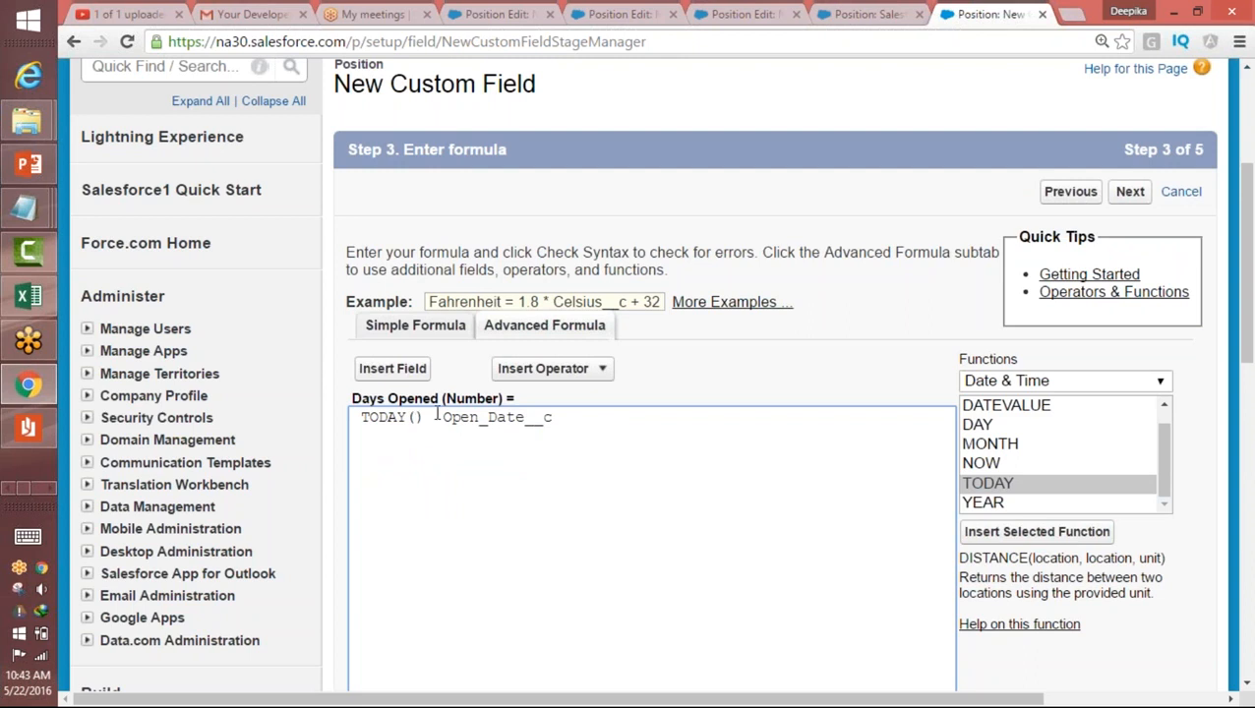
pyautogui.click(536, 370)
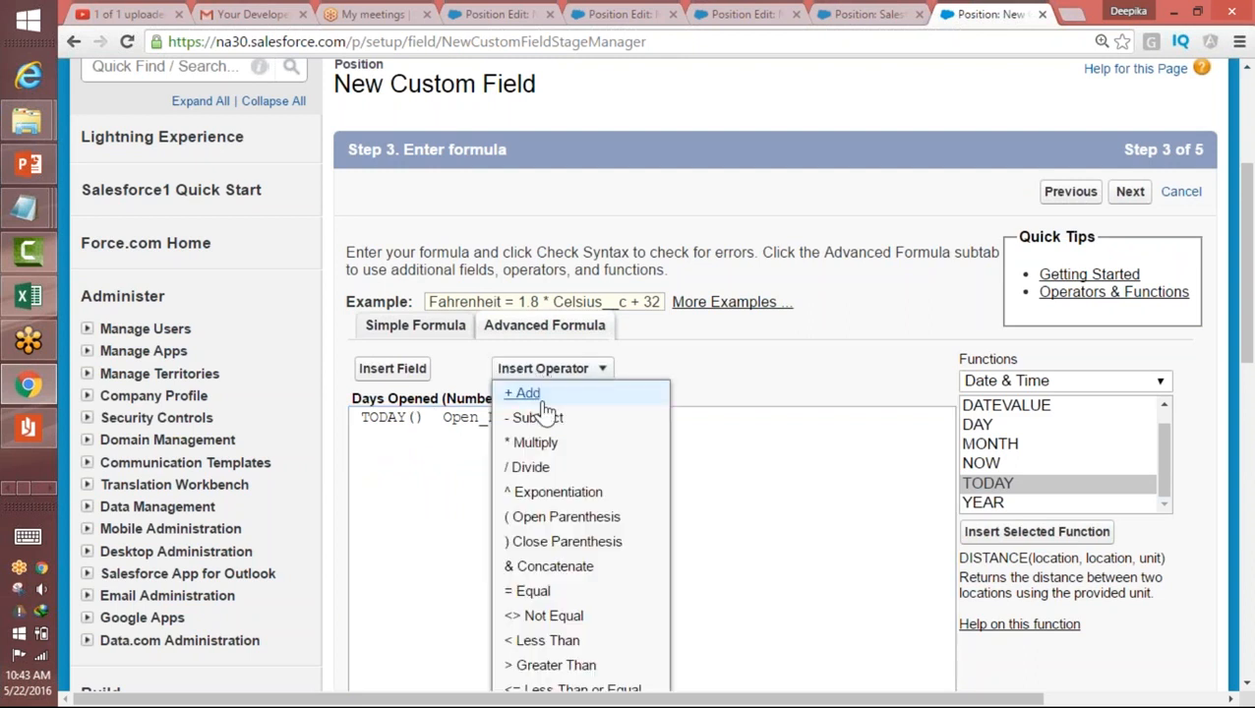
pyautogui.click(532, 417)
pyautogui.moveTo(437, 420); pyautogui.dragTo(460, 419)
pyautogui.moveTo(588, 420); pyautogui.dragTo(344, 421)
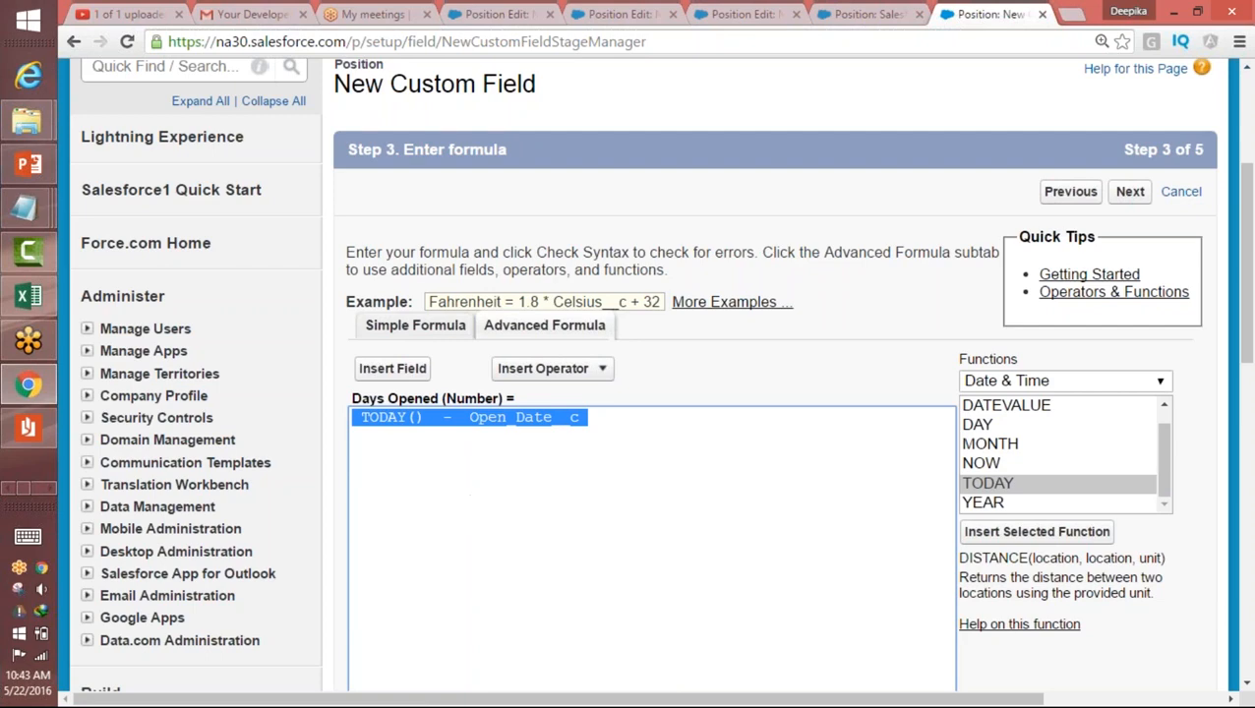
# Step: Check the syntax of the Days Opened formula TODAY() - Open_Date__c
pyautogui.moveTo(1250, 254); pyautogui.dragTo(1250, 347)
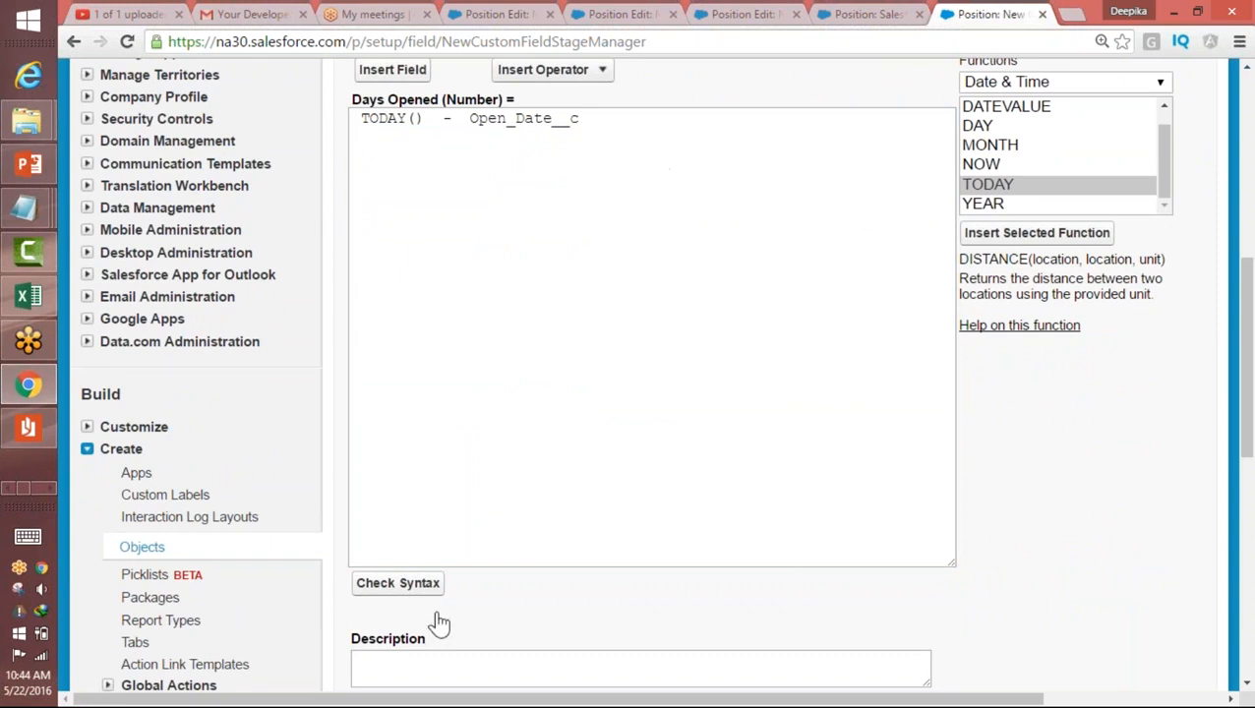
pyautogui.click(425, 585)
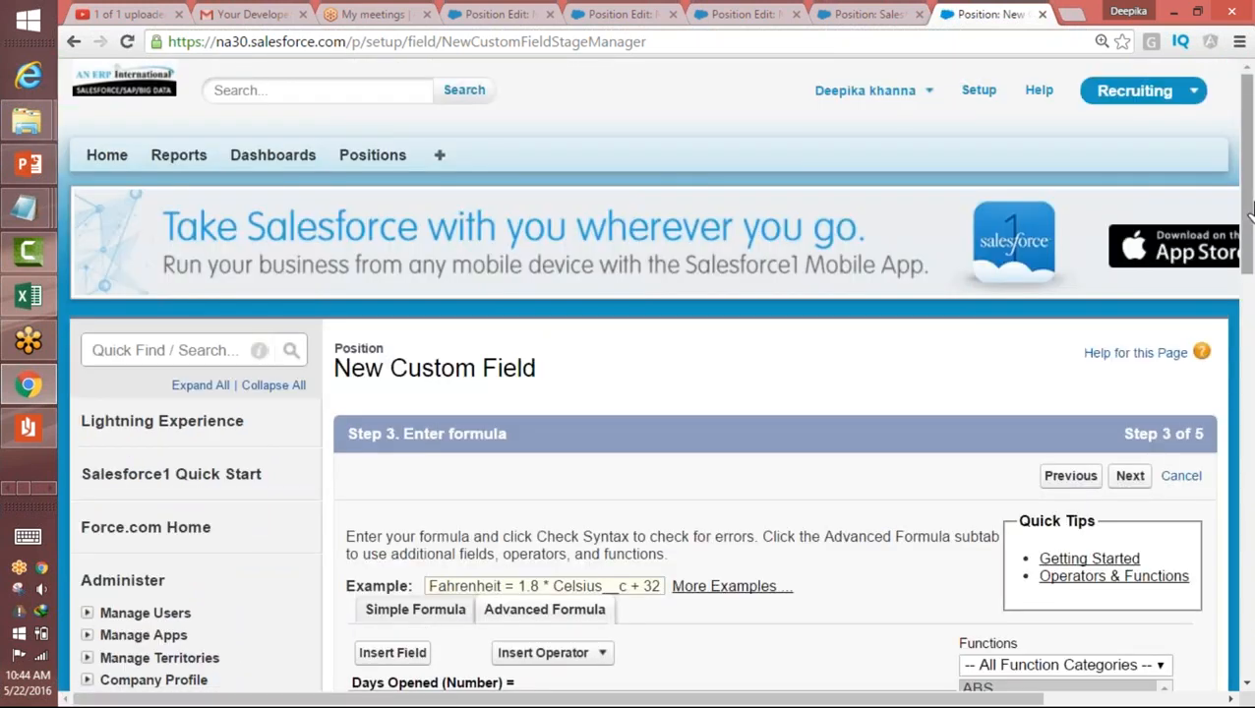
pyautogui.moveTo(1250, 260); pyautogui.dragTo(1248, 437)
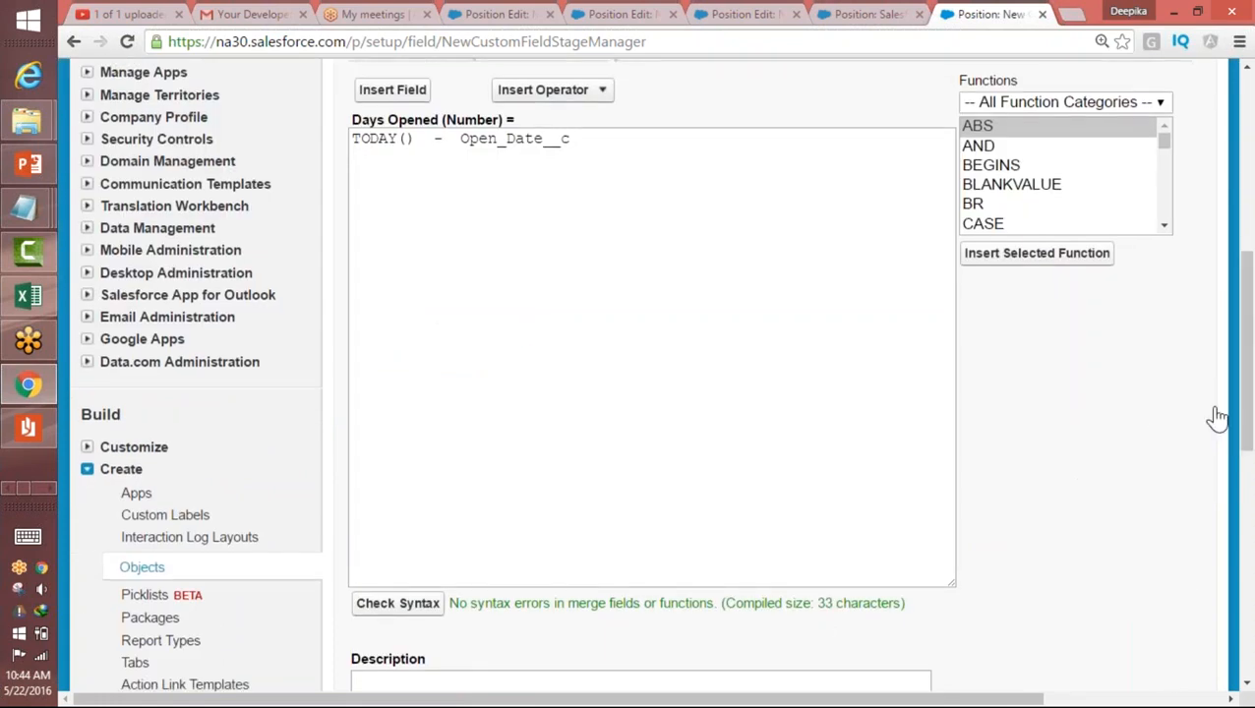
# Step: Make the Days Opened formula field visible to all profiles and save it with the default page layout assignment
pyautogui.moveTo(1246, 346); pyautogui.dragTo(1248, 470)
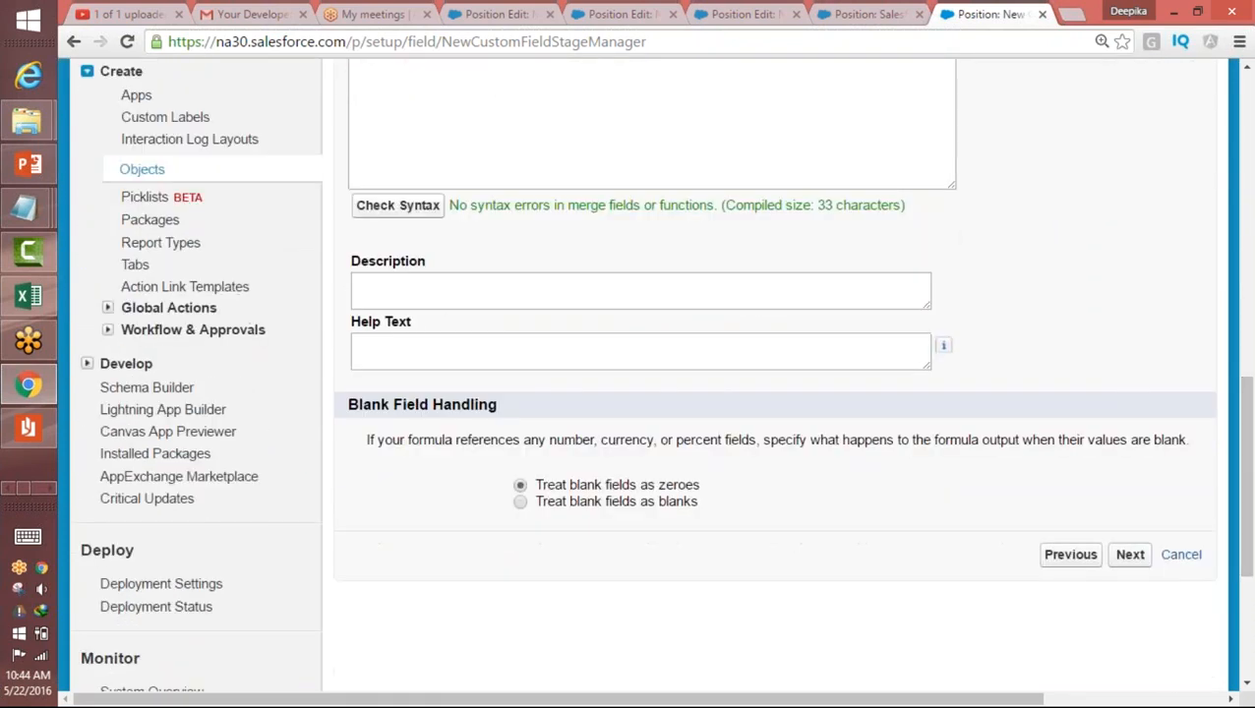
pyautogui.click(1132, 556)
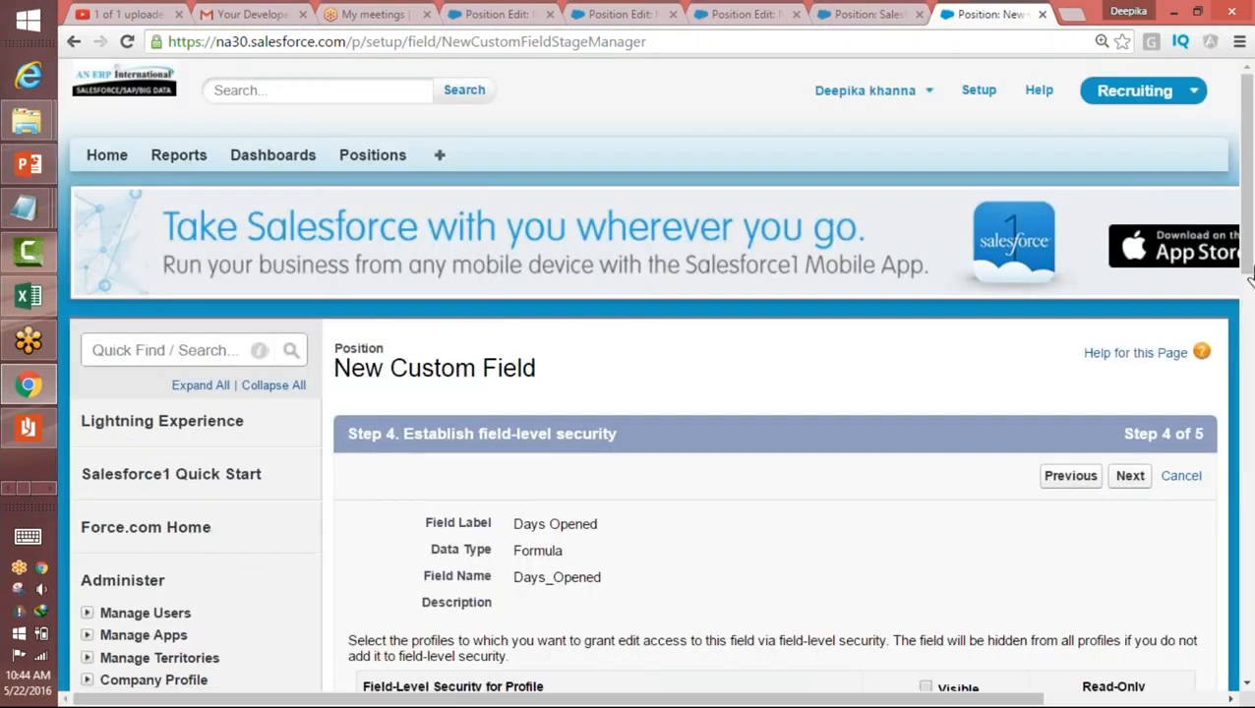
pyautogui.moveTo(1248, 276); pyautogui.dragTo(1244, 305)
pyautogui.scroll(-4, 1225, 335)
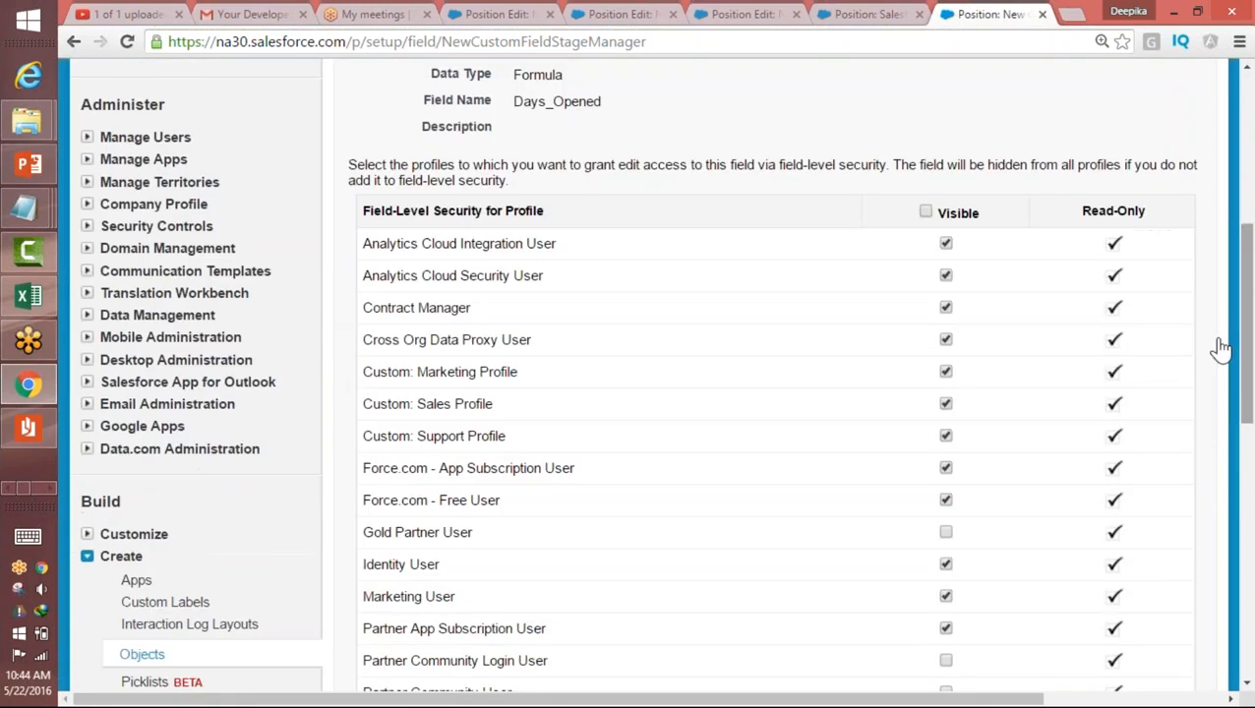
pyautogui.click(926, 212)
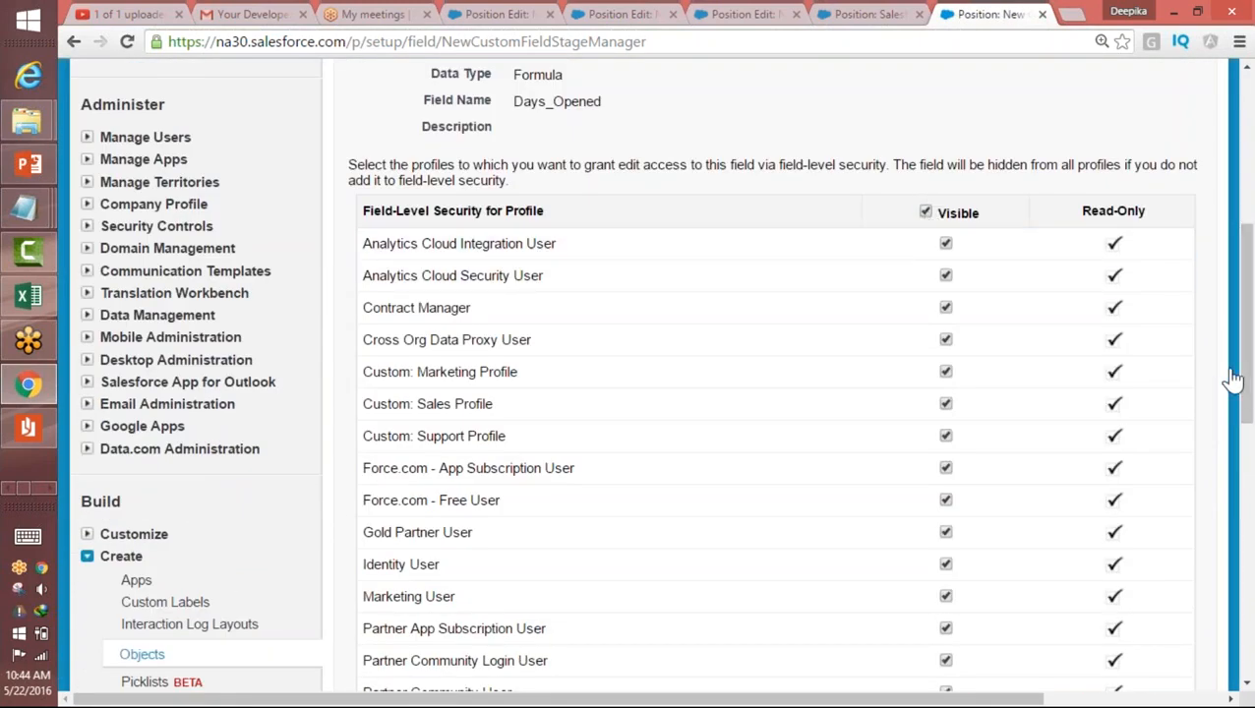
pyautogui.scroll(-6, 1246, 280)
pyautogui.click(1131, 346)
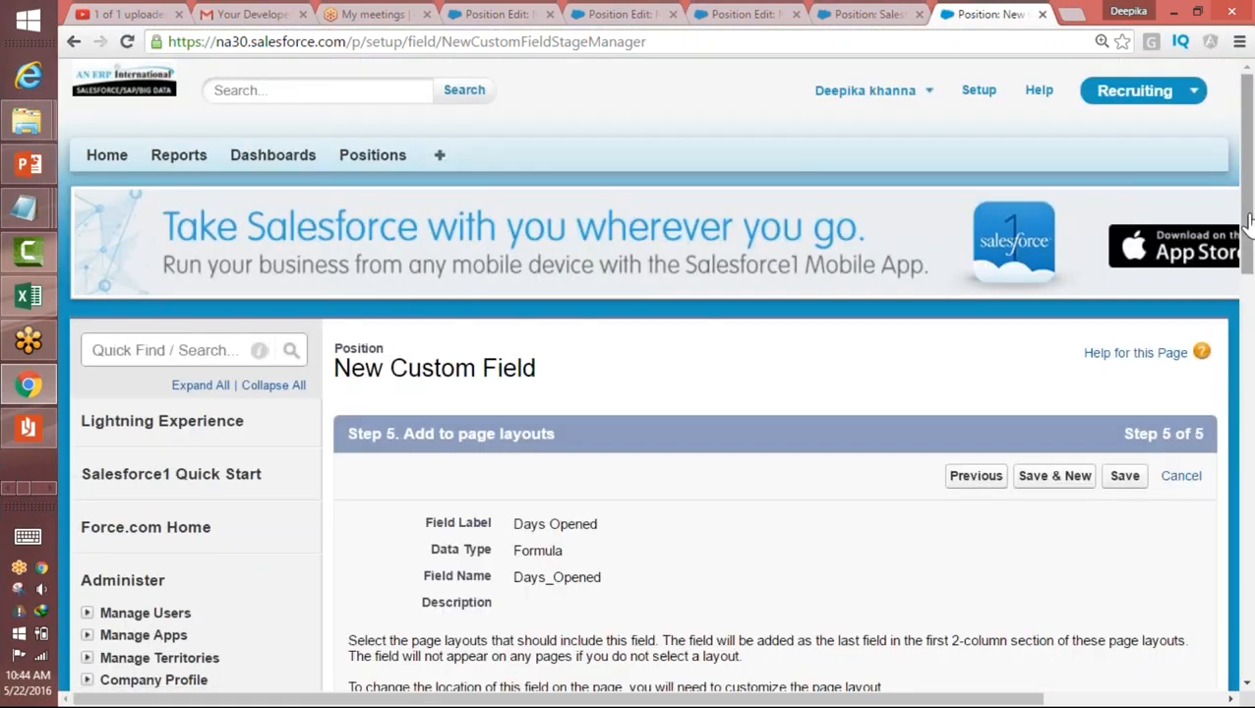
pyautogui.scroll(-3, 1226, 314)
pyautogui.click(1129, 196)
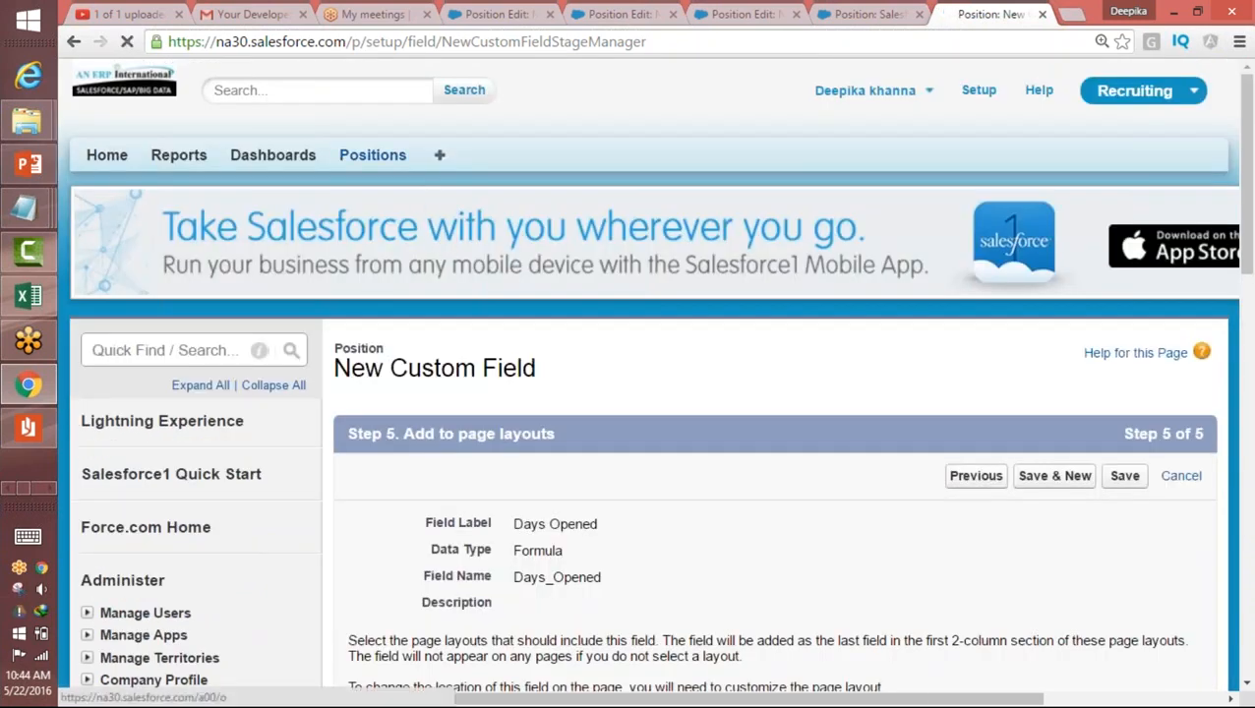
# Step: Start a new Position record and enter the position title "salesforce Admin 2"
pyautogui.click(373, 154)
pyautogui.click(632, 326)
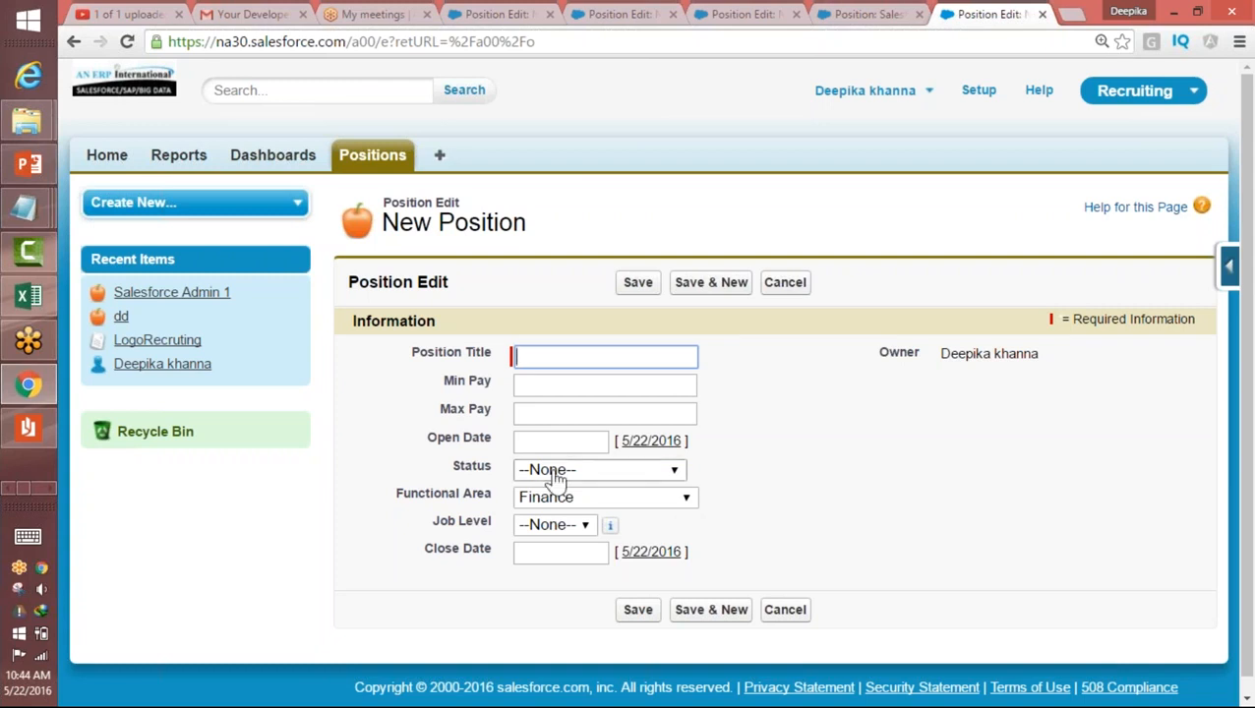
pyautogui.click(519, 441)
pyautogui.click(524, 354)
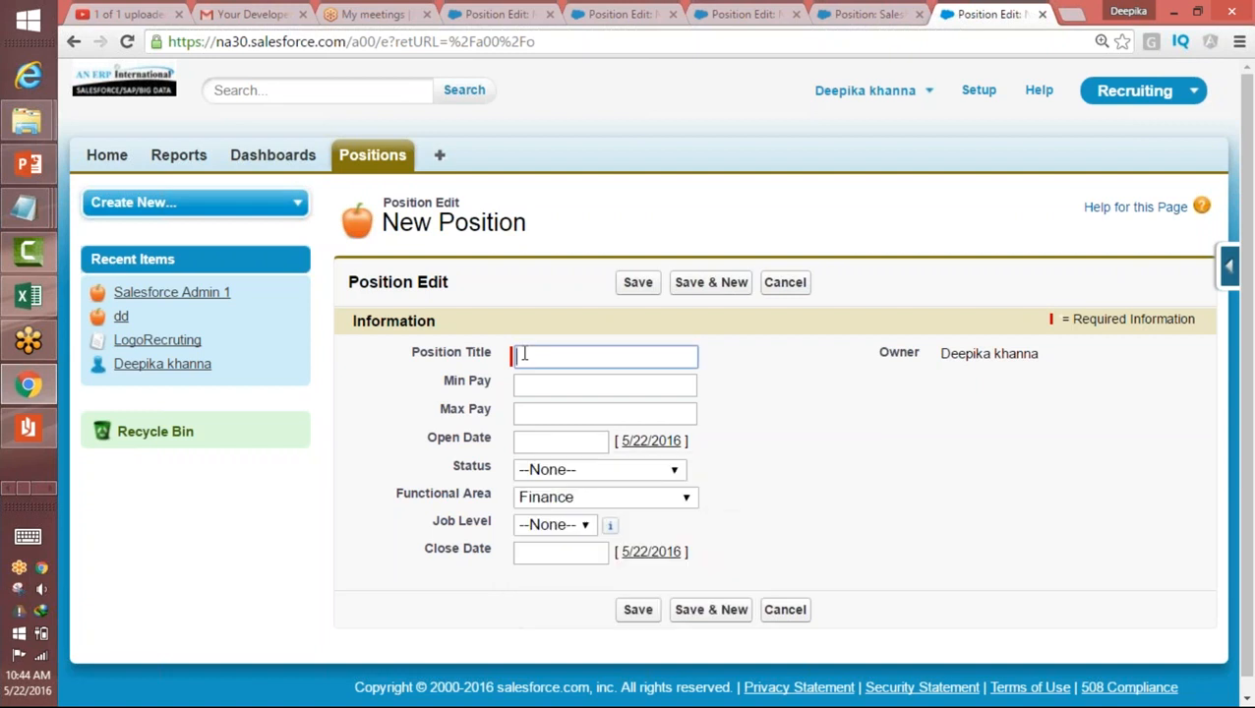
pyautogui.write('sale')
pyautogui.press('Up')
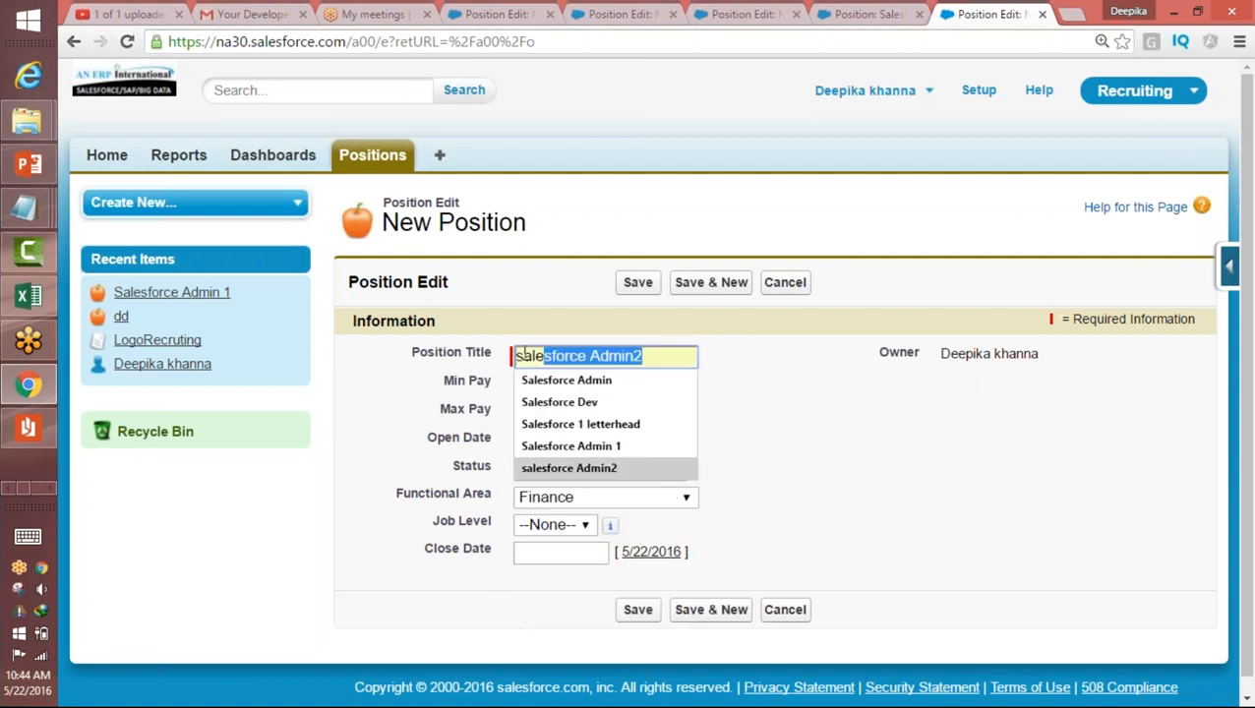
pyautogui.write('0')
pyautogui.press('BackSpace')
pyautogui.write('f')
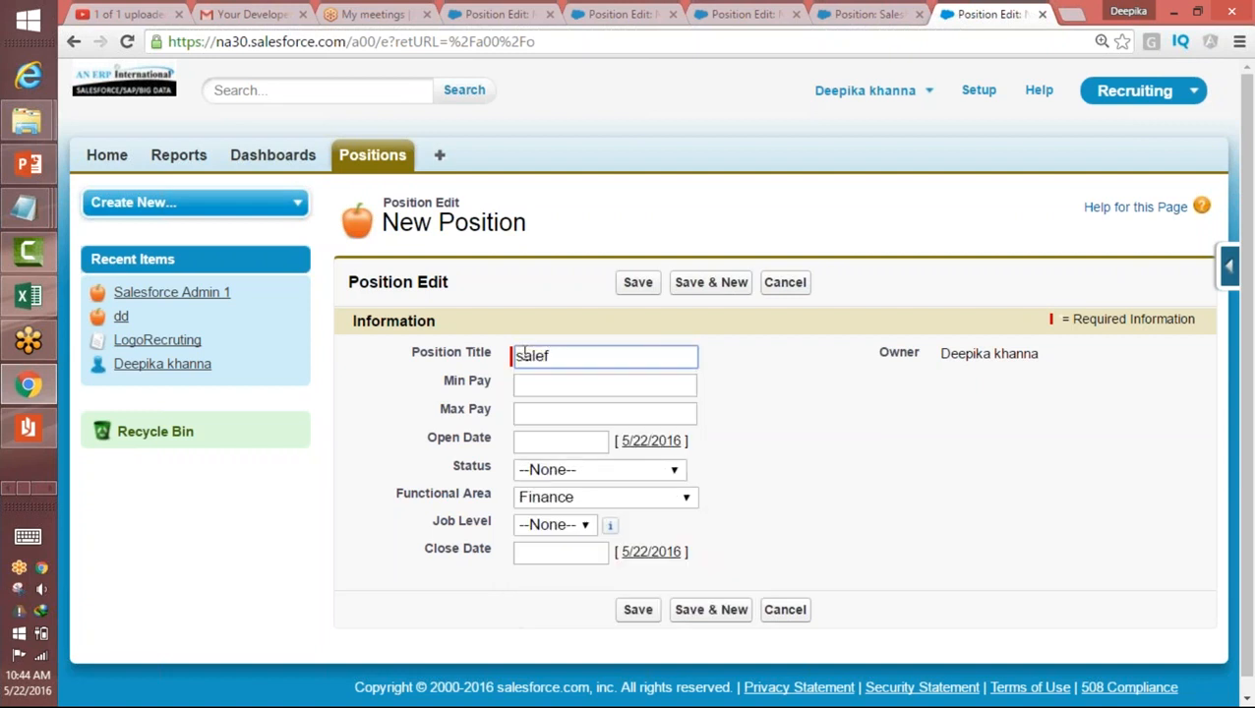
pyautogui.press('BackSpace')
pyautogui.write('s')
pyautogui.write('force ')
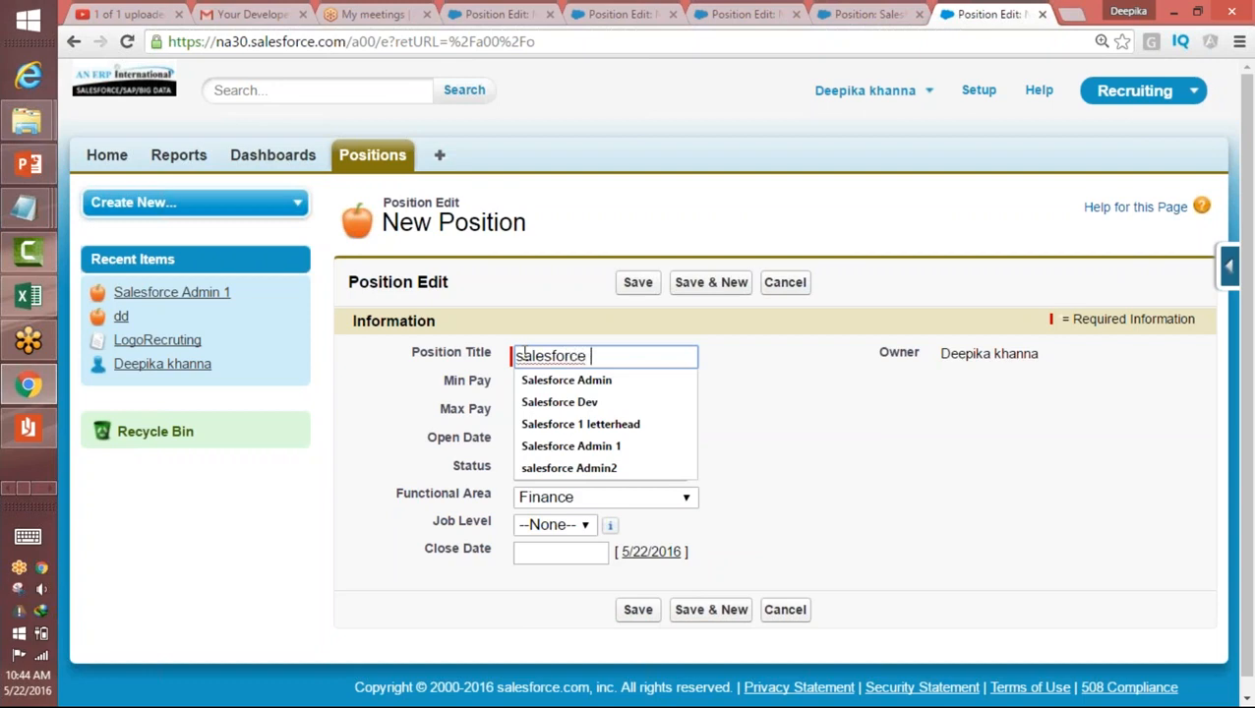
pyautogui.write('Admin 2')
pyautogui.press('Tab')
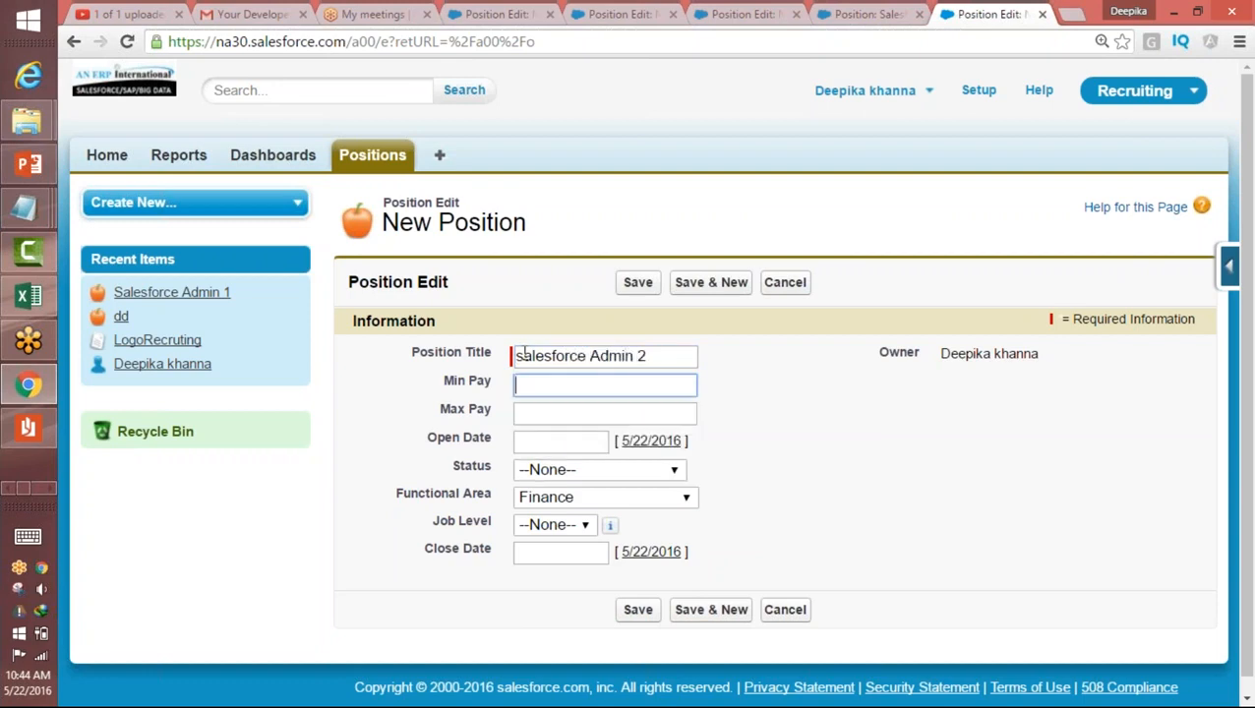
# Step: Set the position's Min Pay to 90000, Max Pay to 130000 and Open Date to 5/3/2016
pyautogui.write('900')
pyautogui.press('Tab')
pyautogui.write('1300')
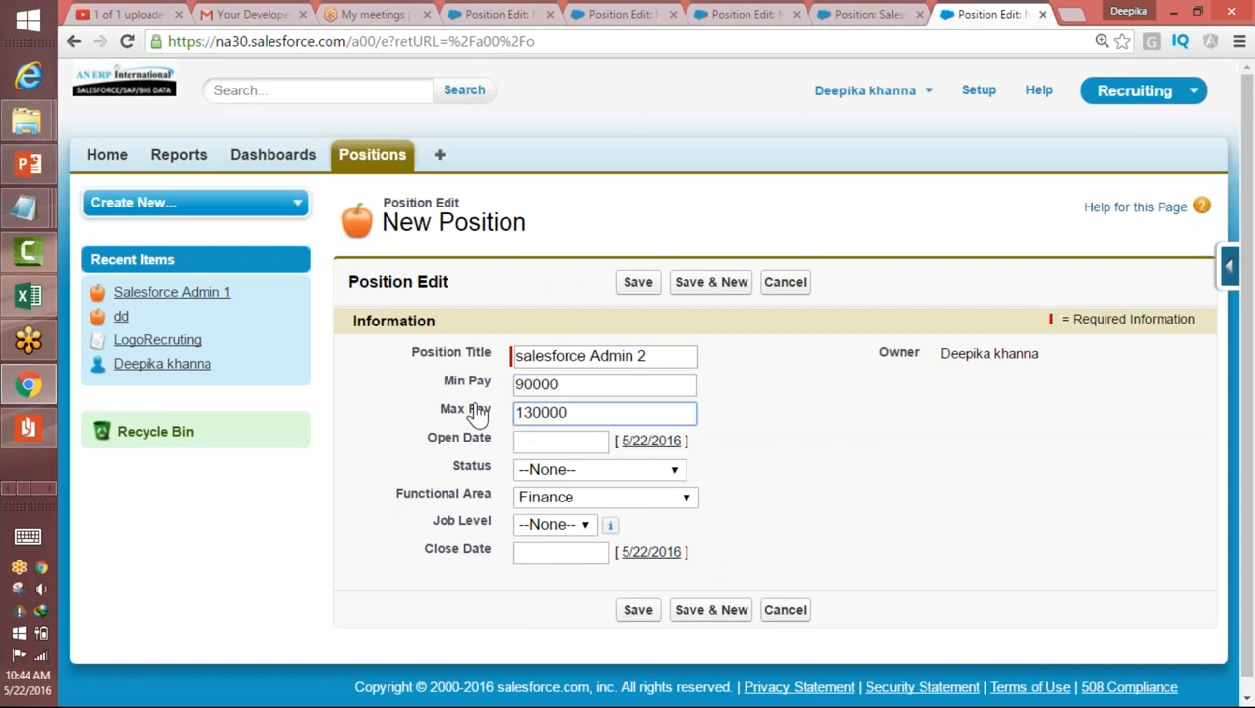
pyautogui.click(528, 439)
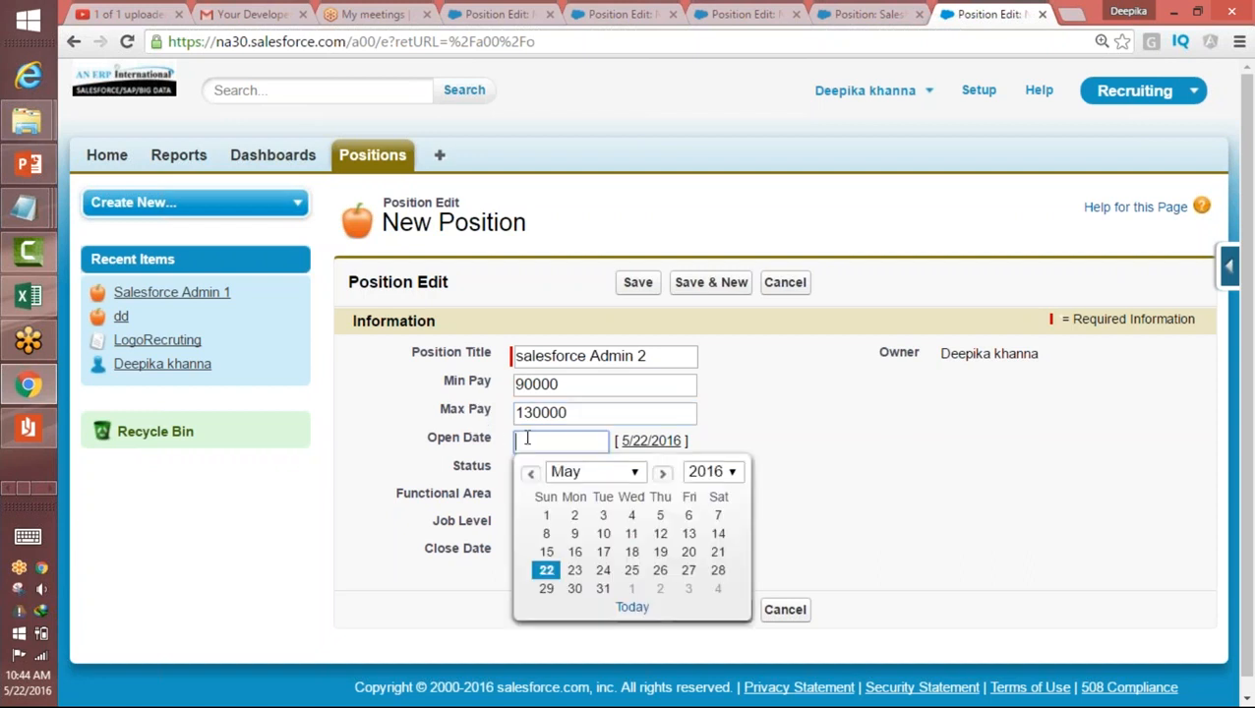
pyautogui.click(603, 515)
# Step: Set the position's Status to New Position, Functional Area to Human Resources and Job Level to HR-100
pyautogui.click(675, 471)
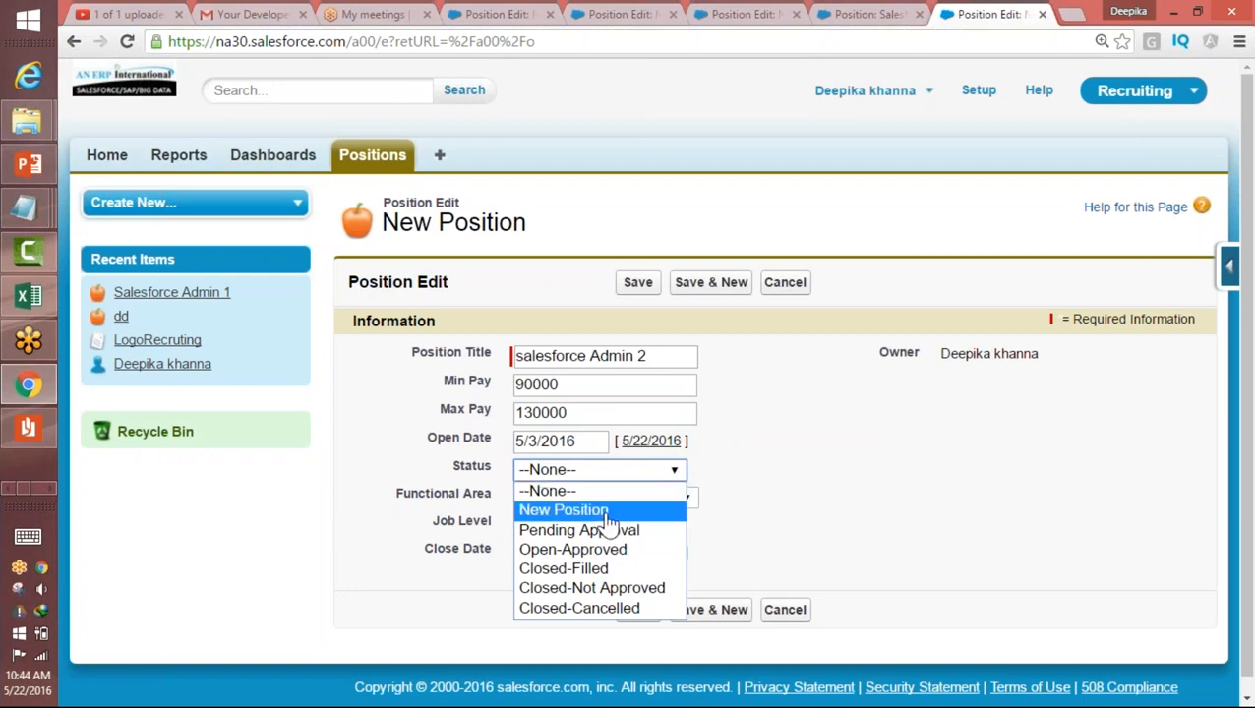
pyautogui.click(605, 511)
pyautogui.click(607, 498)
pyautogui.click(600, 558)
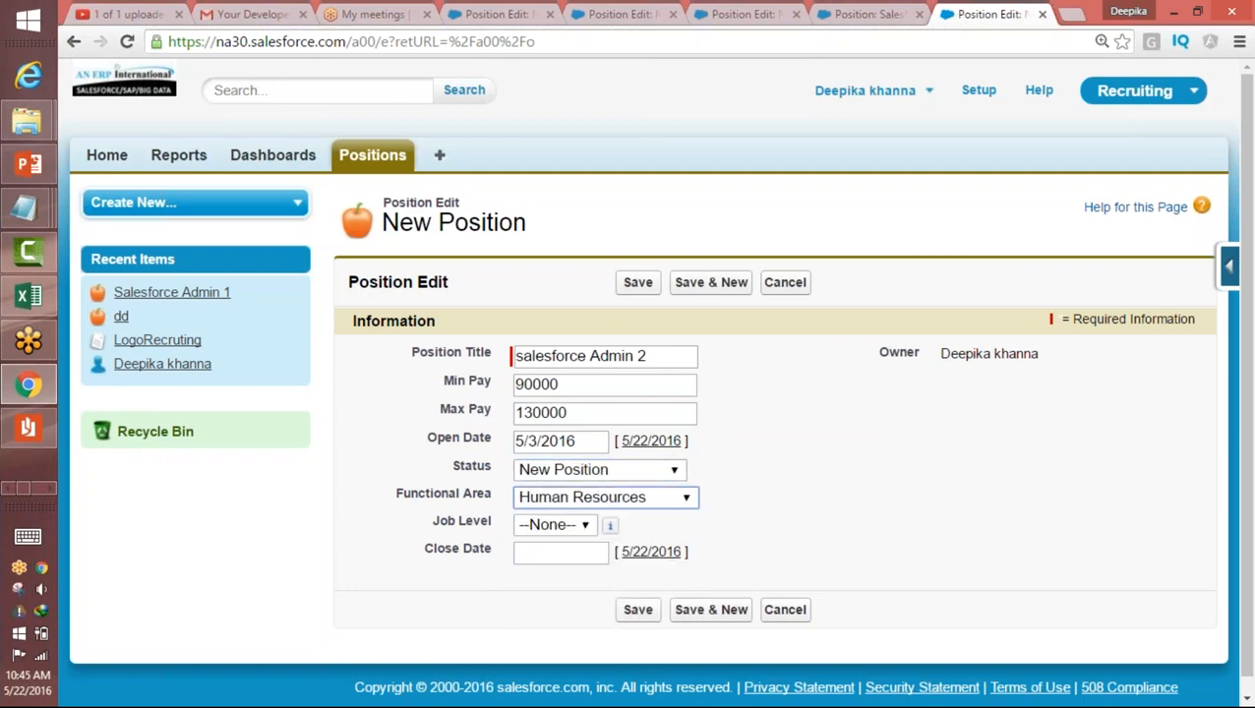
pyautogui.click(567, 528)
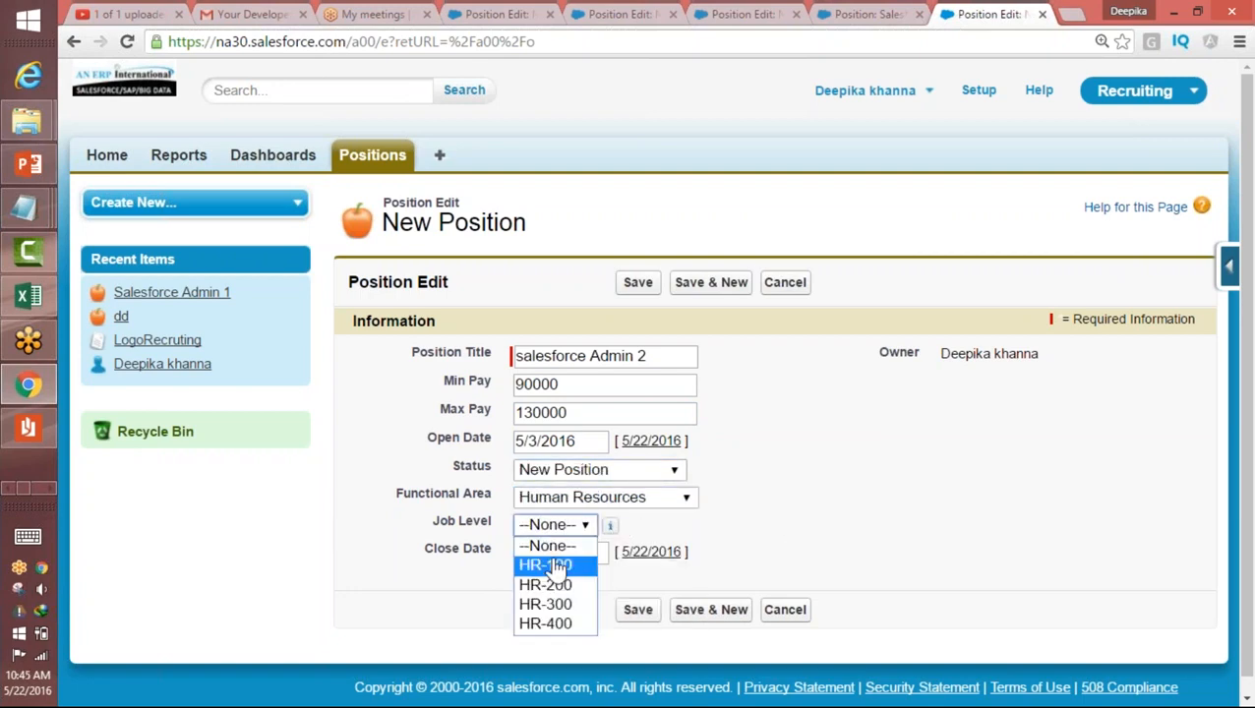
pyautogui.click(549, 566)
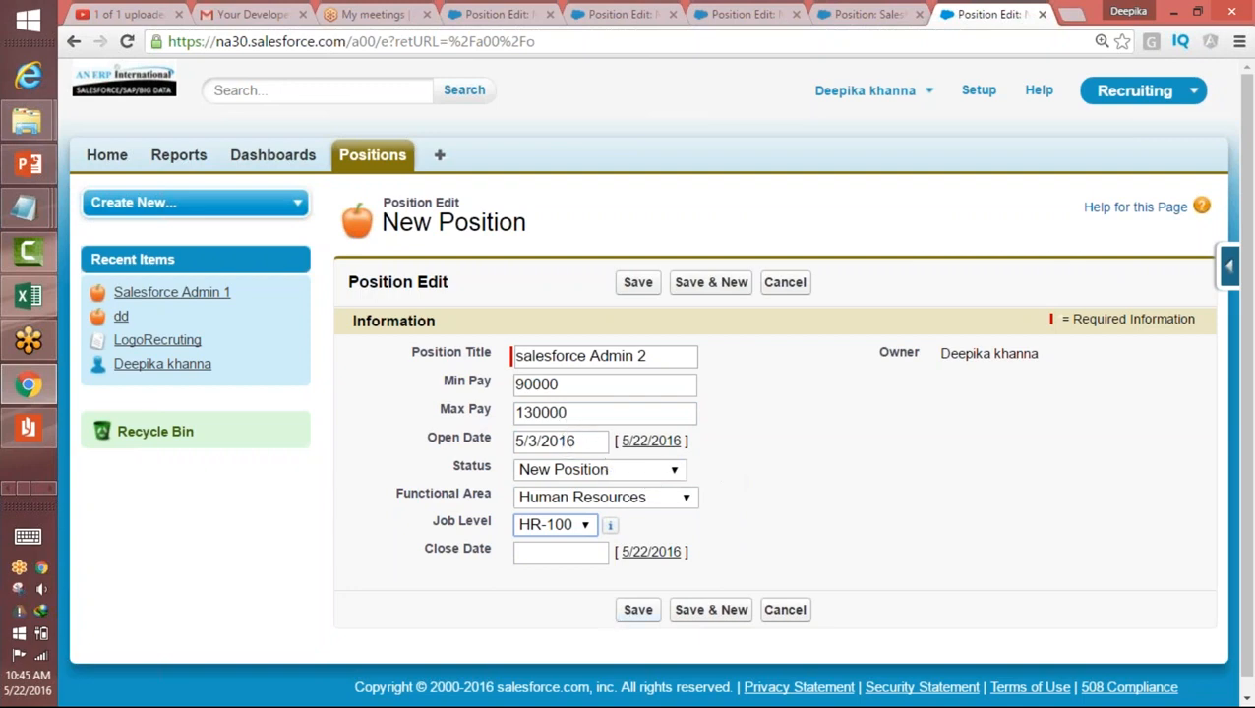
# Step: Save the salesforce Admin 2 position and check the calculated Days Opened field on its detail page
pyautogui.click(637, 612)
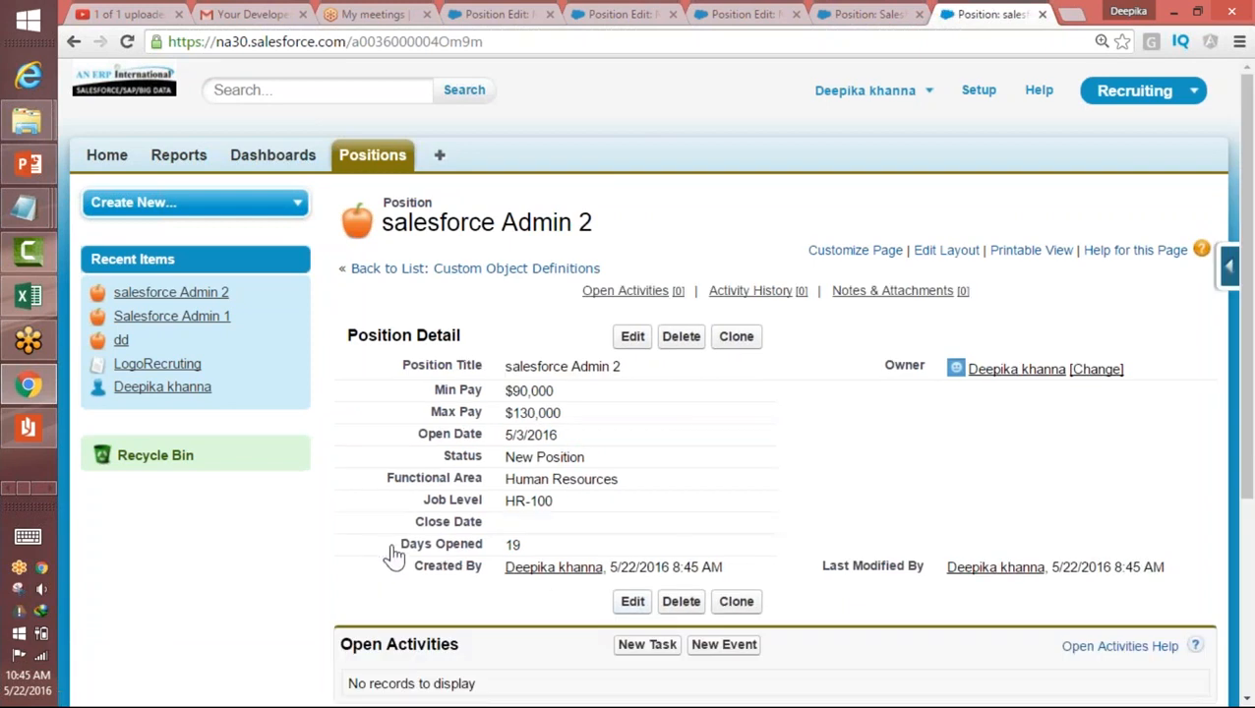
pyautogui.moveTo(419, 544); pyautogui.dragTo(511, 547)
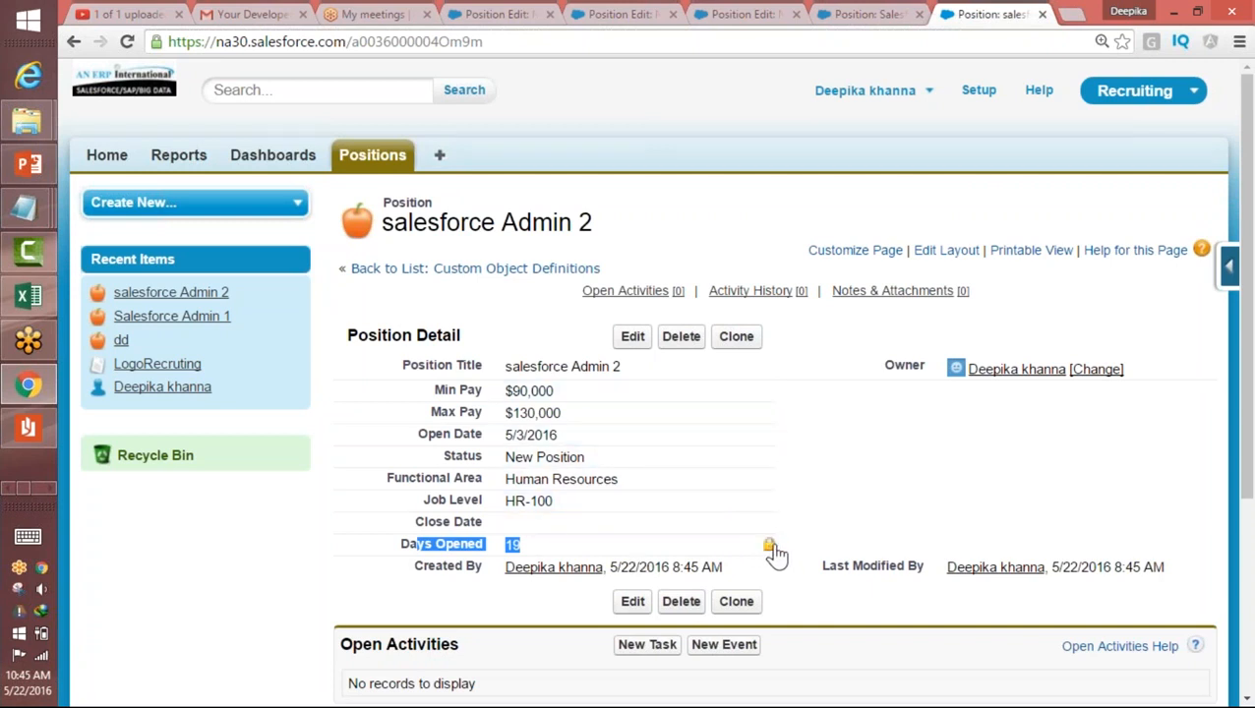
pyautogui.doubleClick(509, 545)
pyautogui.moveTo(401, 545); pyautogui.dragTo(589, 544)
# Step: Start another new Position record and enter the position title "Java I Programmer"
pyautogui.click(392, 155)
pyautogui.click(633, 324)
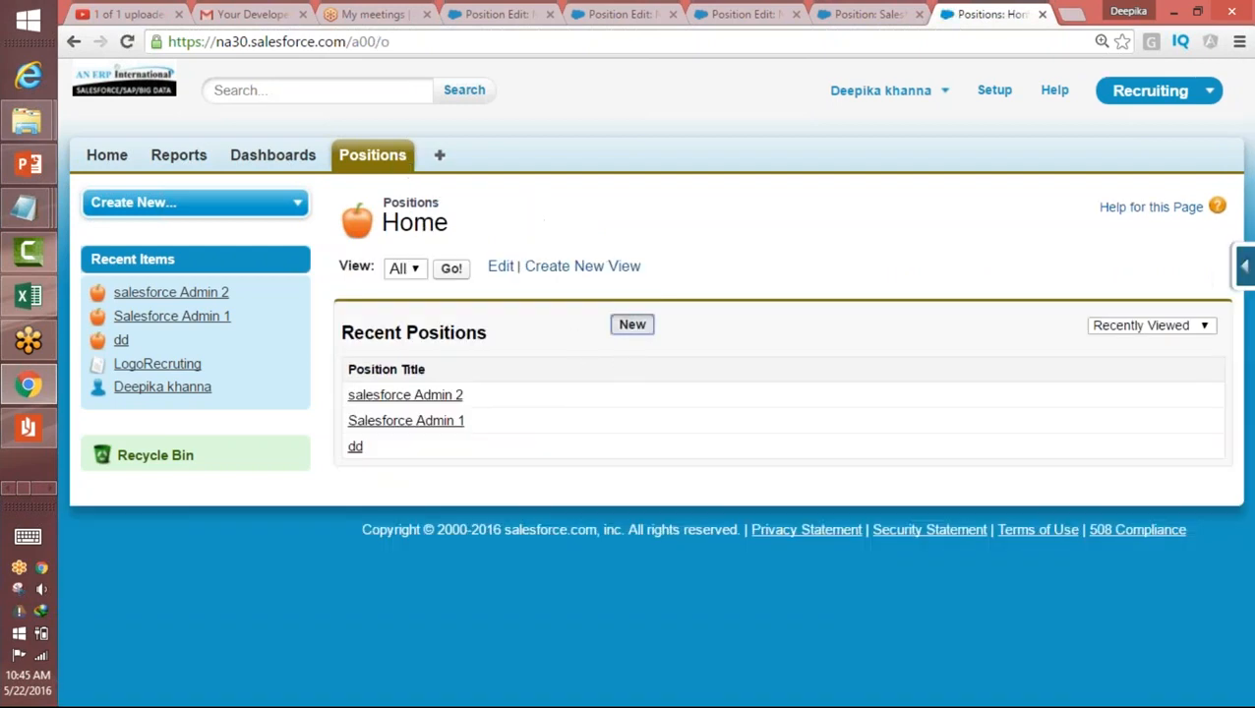
pyautogui.write('Java I Programmrr')
pyautogui.press('Tab')
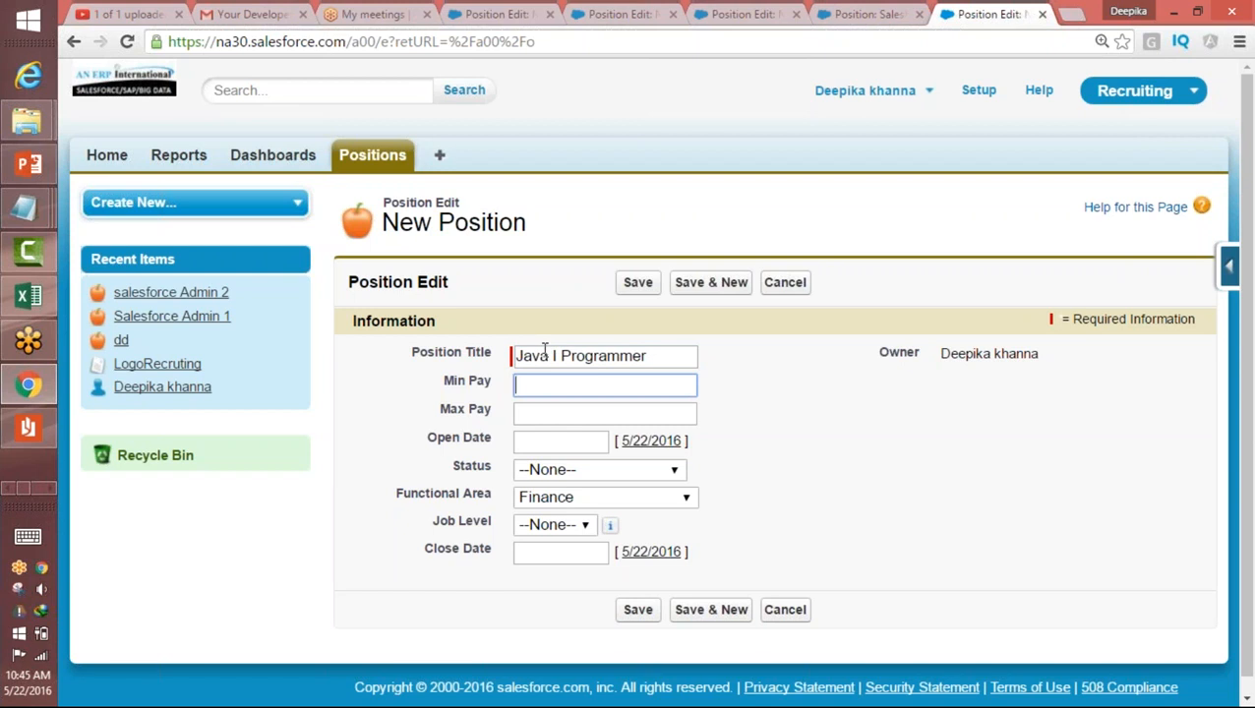
# Step: Set the Java I Programmer position's Min Pay to 100000, Max Pay to 150000 and Open Date to 4/1/2016
pyautogui.write('100000')
pyautogui.press('Tab')
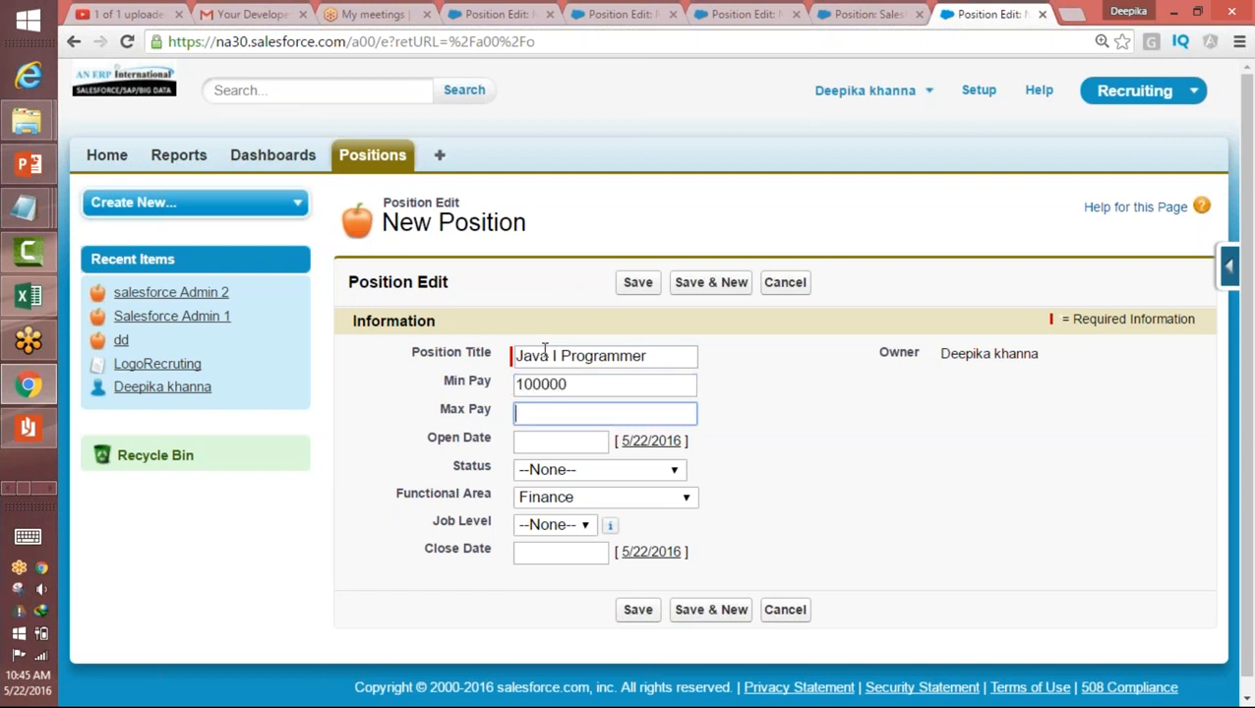
pyautogui.write('150000')
pyautogui.press('BackSpace')
pyautogui.press('Tab')
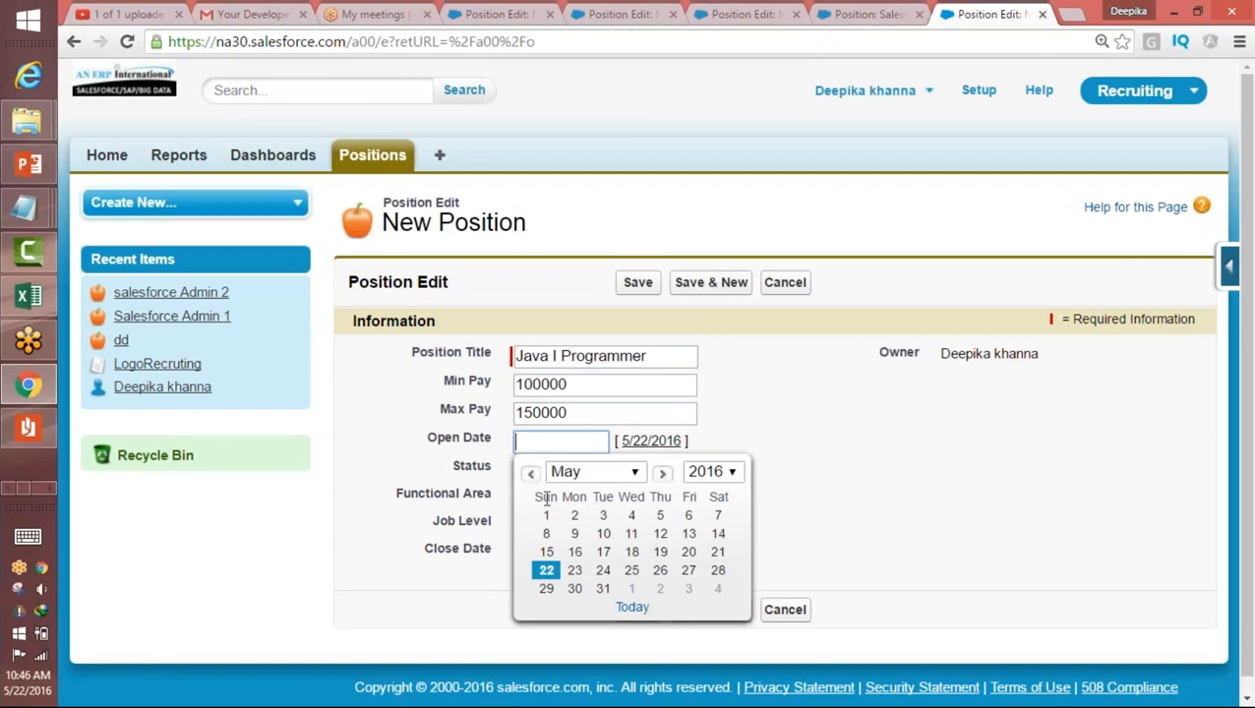
pyautogui.click(532, 474)
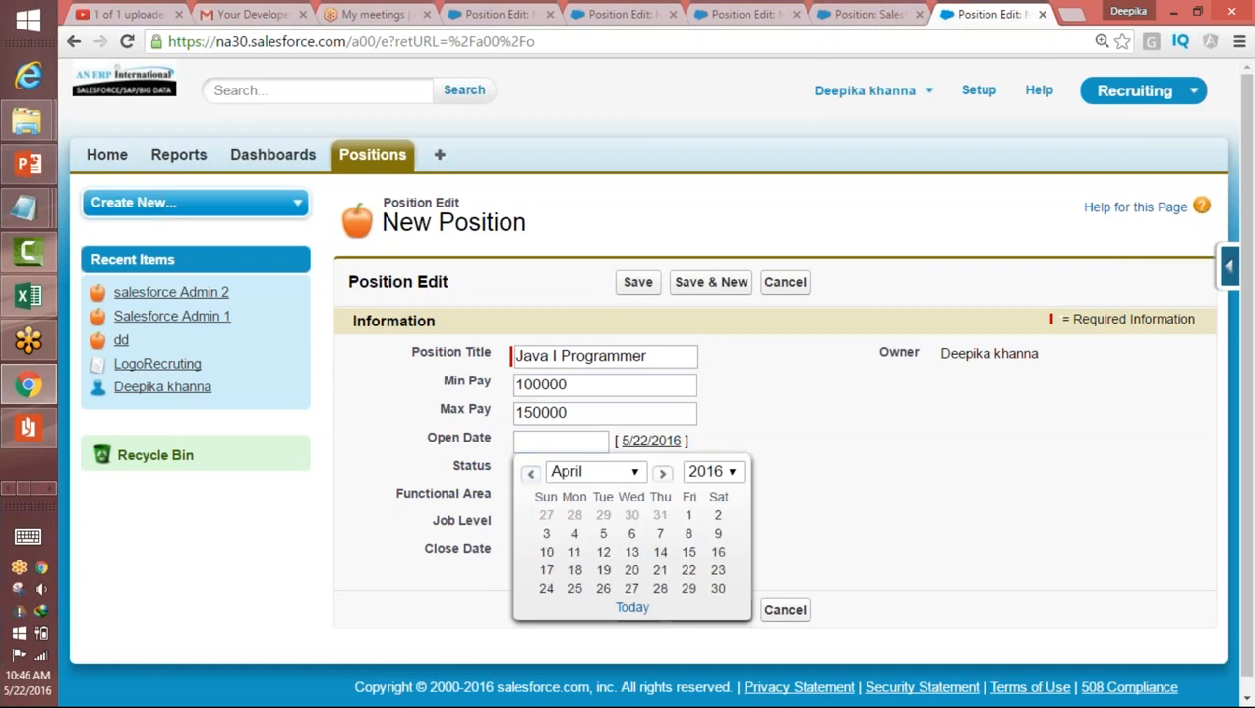
pyautogui.click(689, 516)
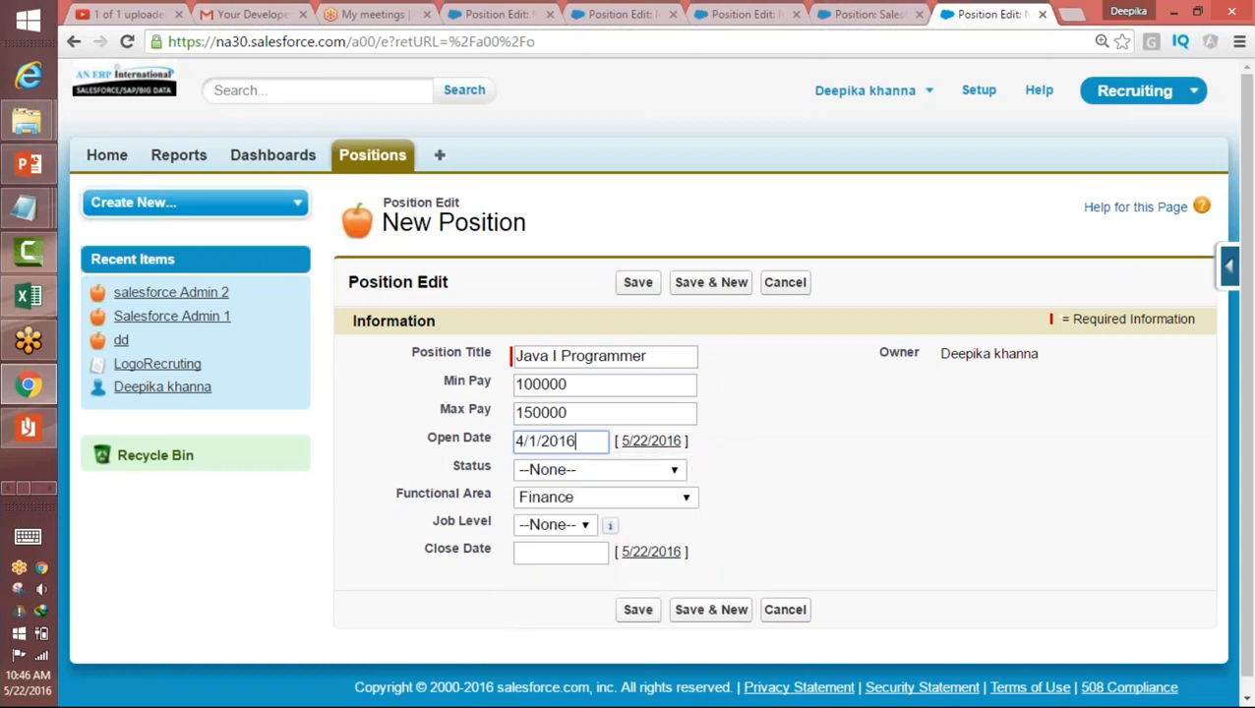
# Step: Set the position's Status to Closed-Filled, Job Level to FN-100 and Close Date to 5/1/2016
pyautogui.click(581, 472)
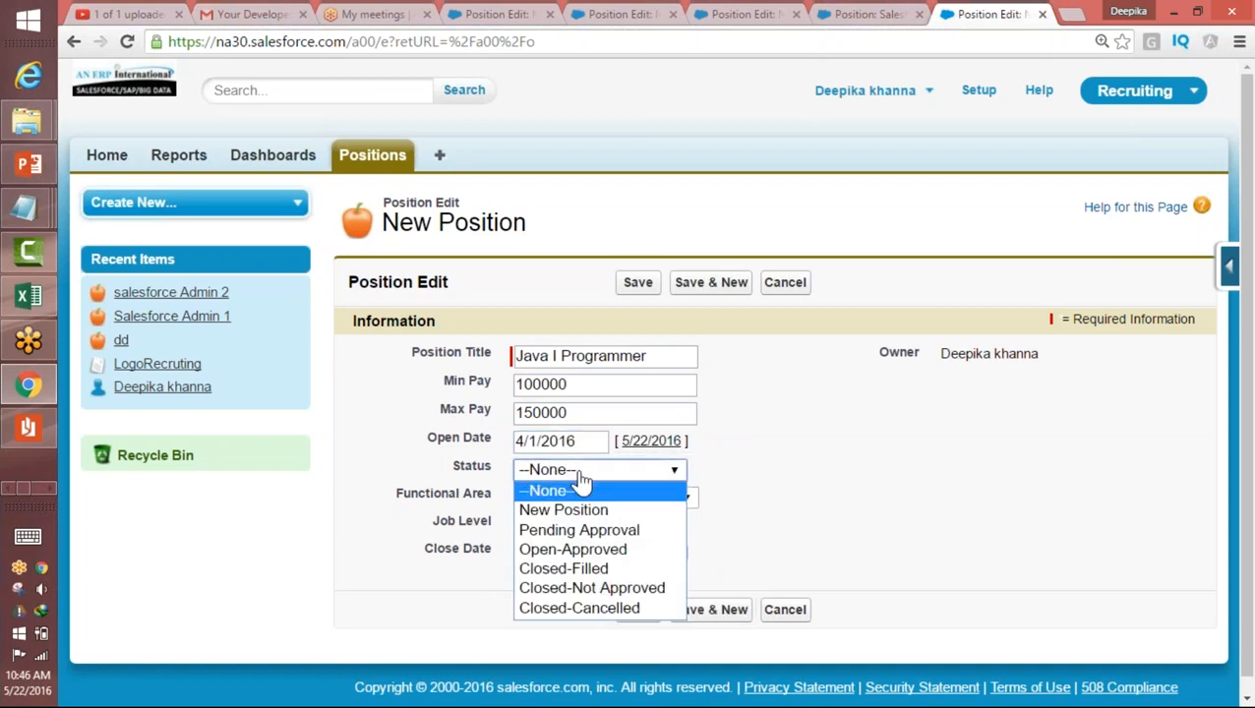
pyautogui.click(598, 572)
pyautogui.click(566, 526)
pyautogui.click(554, 567)
pyautogui.click(521, 552)
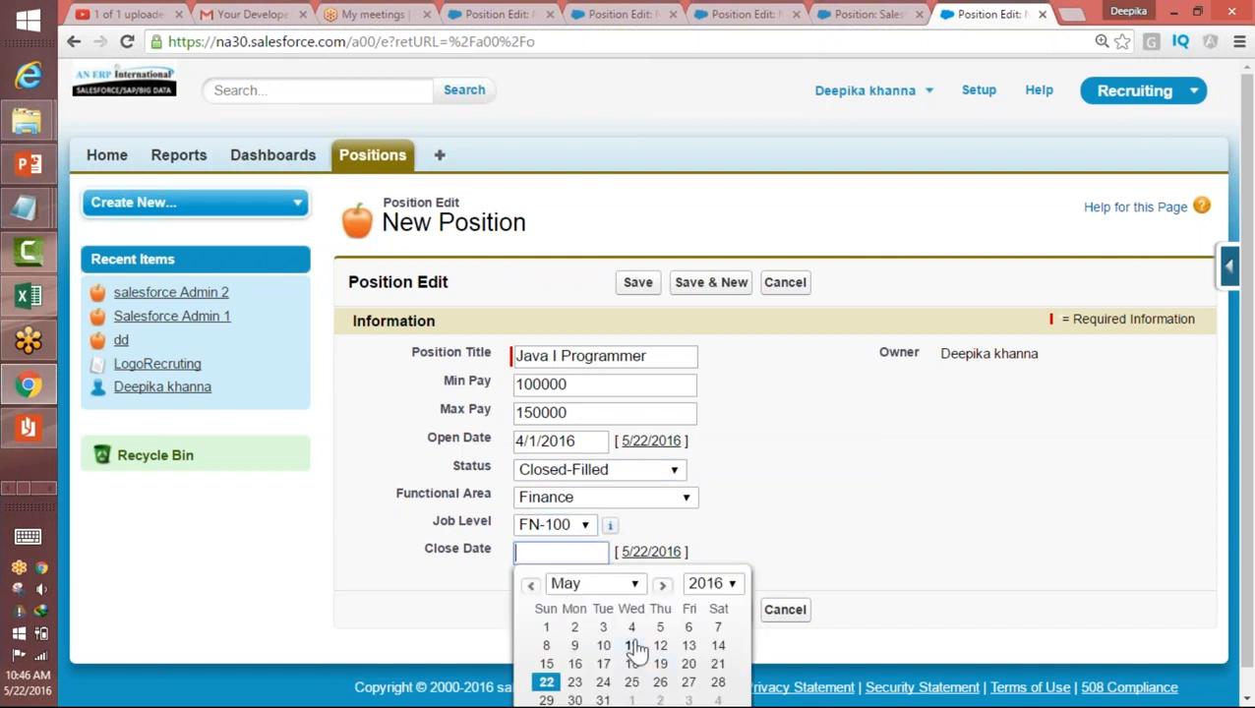
pyautogui.click(546, 628)
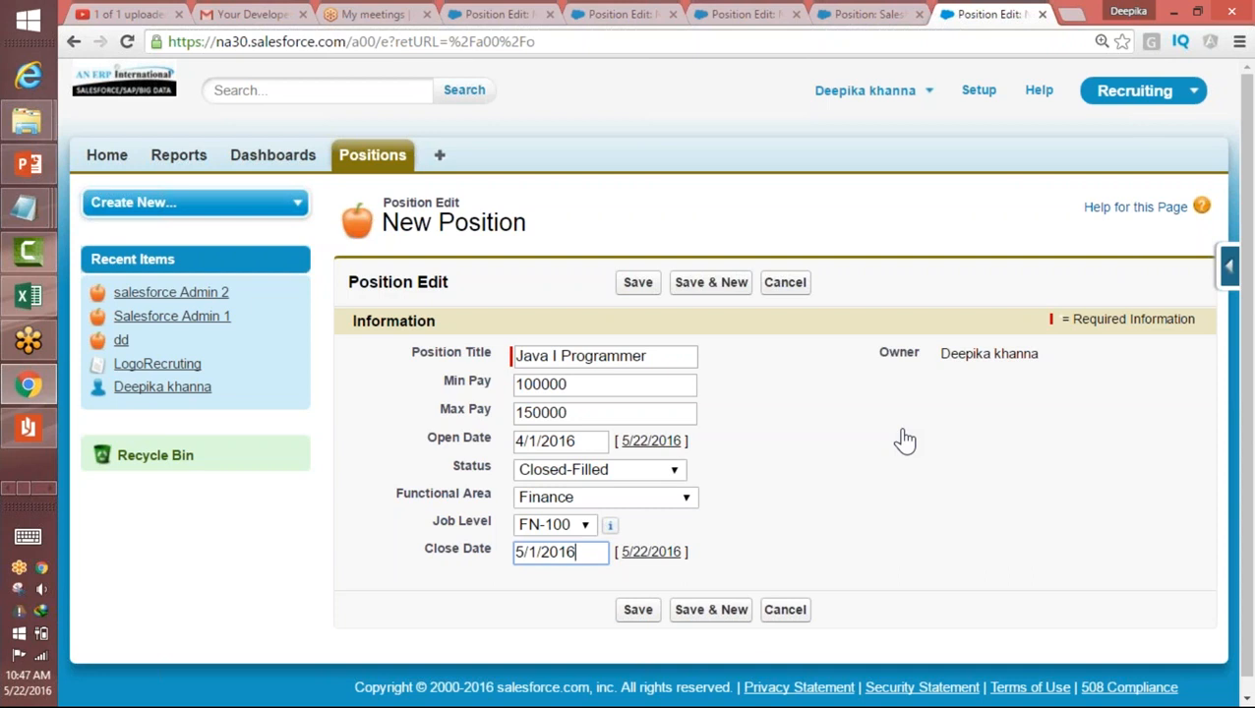
# Step: Change the Java I Programmer position's Close Date to 4/15/2016
pyautogui.click(602, 552)
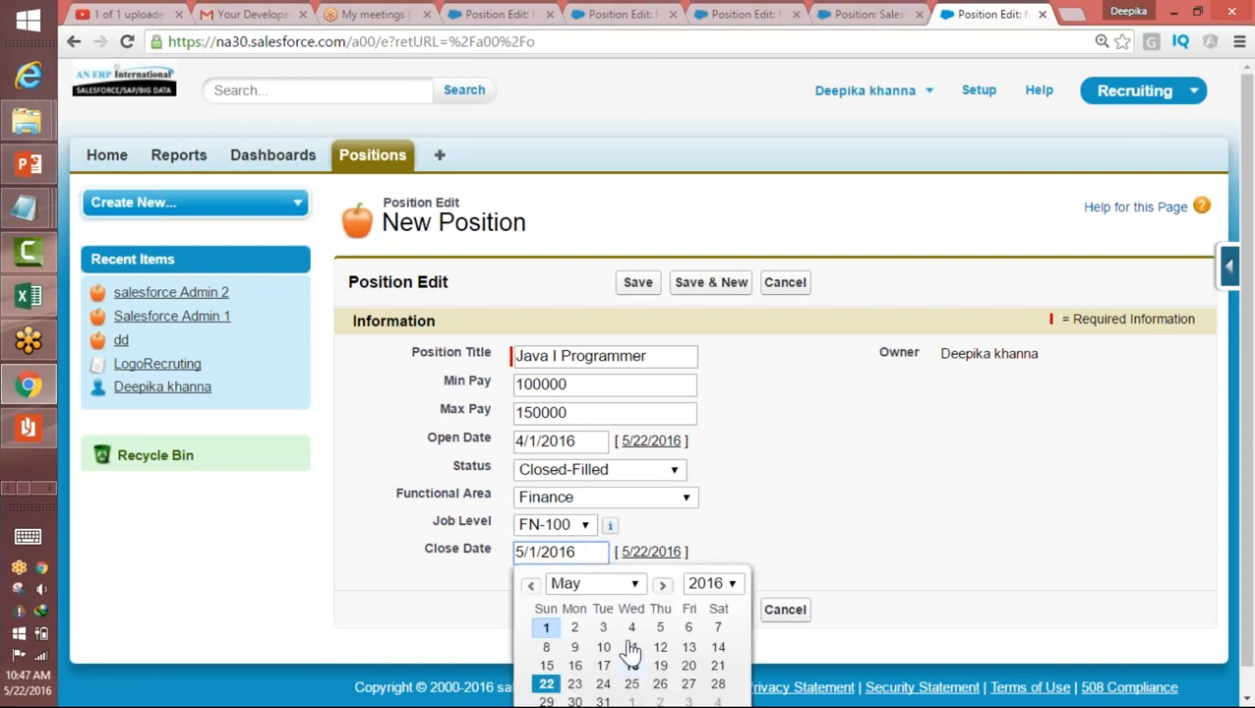
pyautogui.click(576, 588)
pyautogui.click(576, 590)
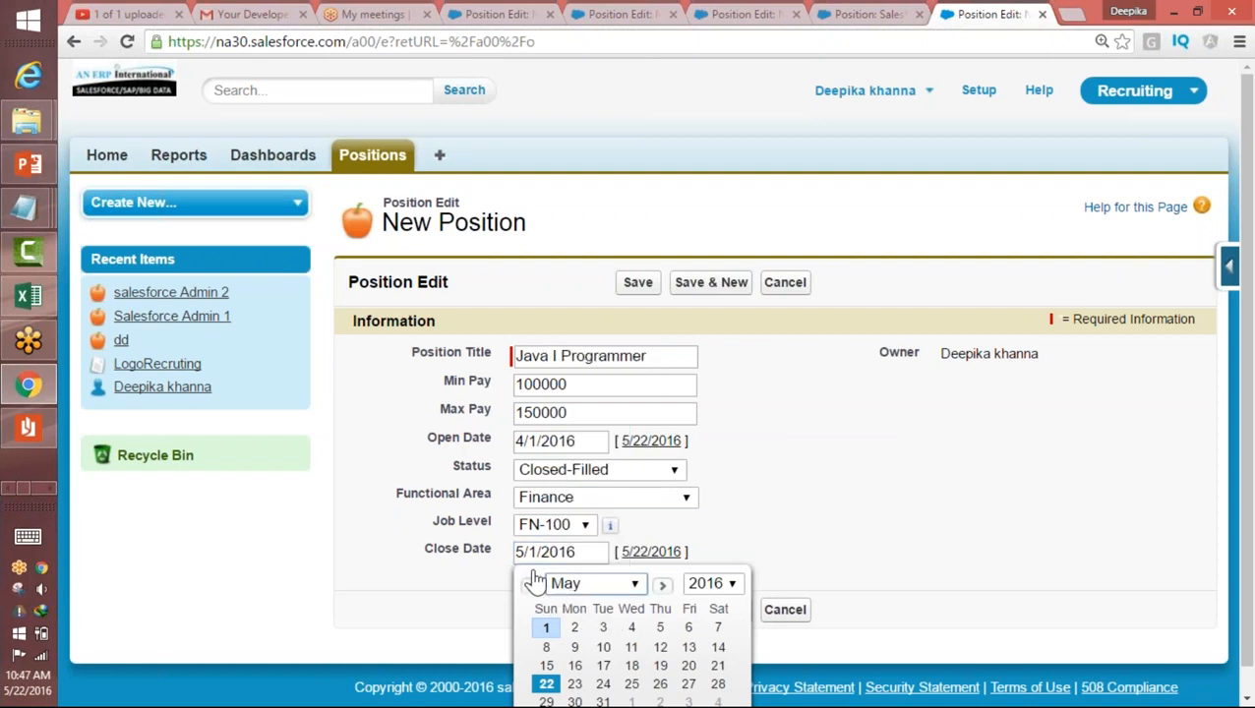
pyautogui.click(531, 585)
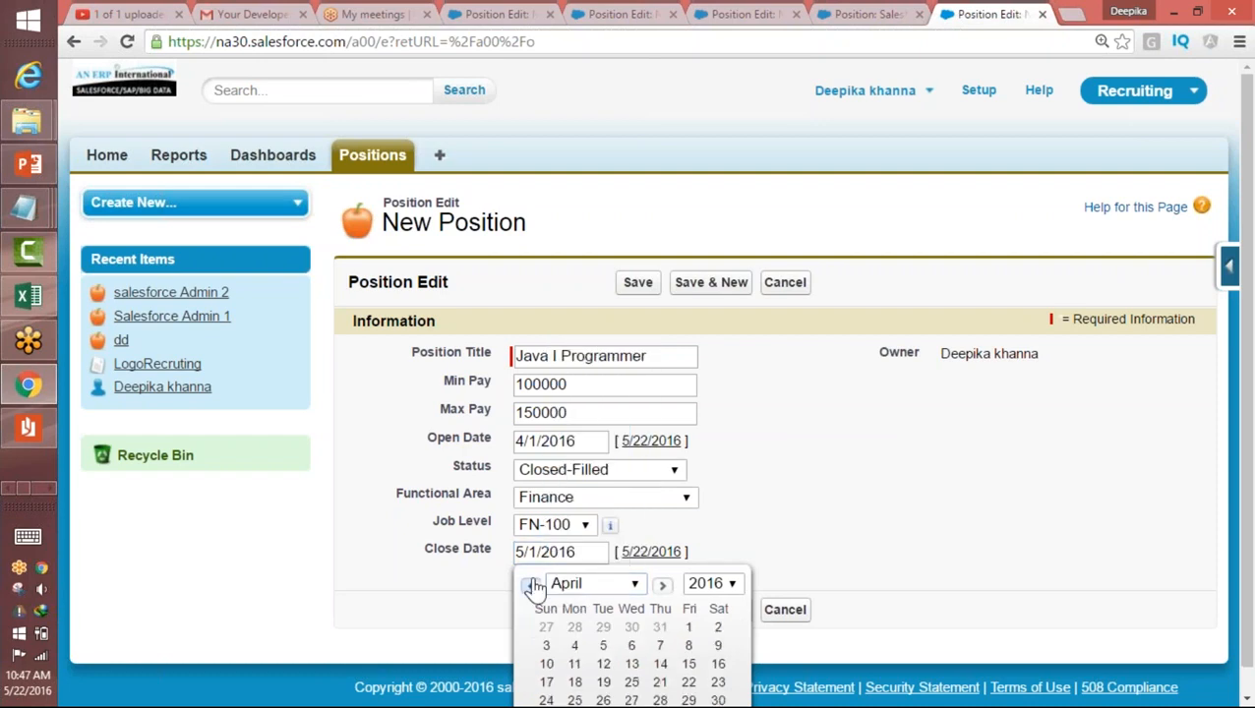
pyautogui.click(689, 664)
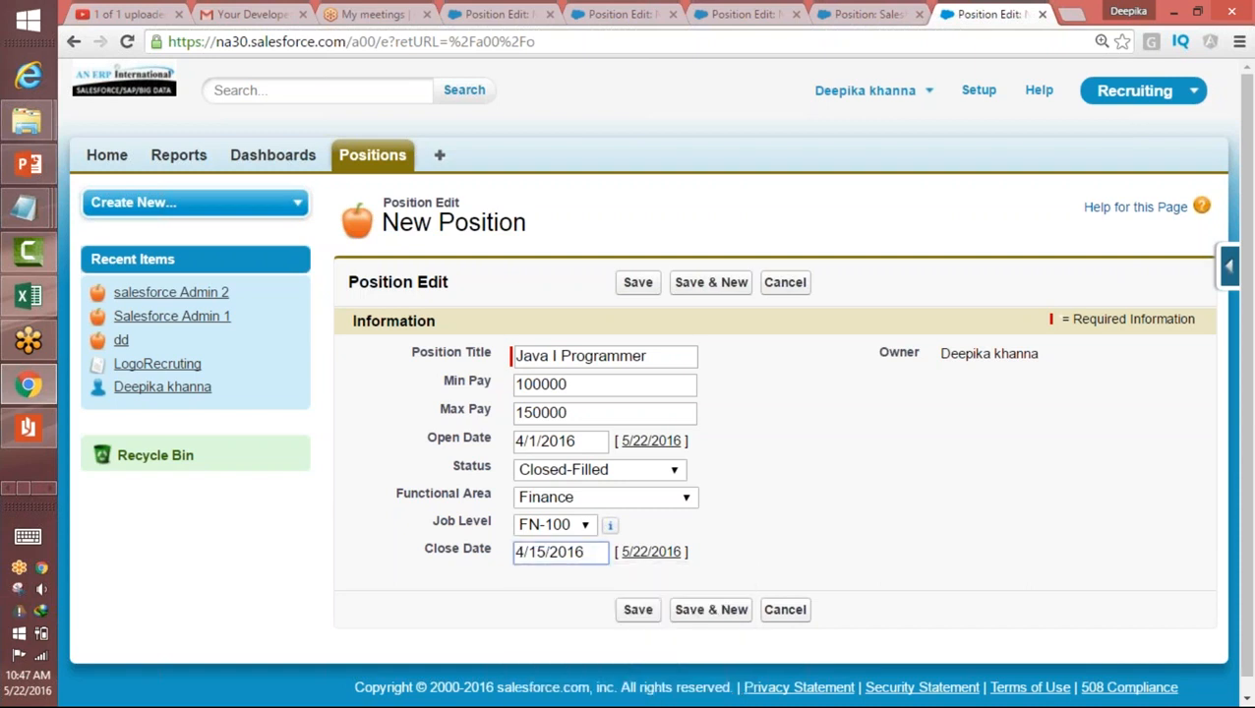
pyautogui.scroll(-1, 856, 436)
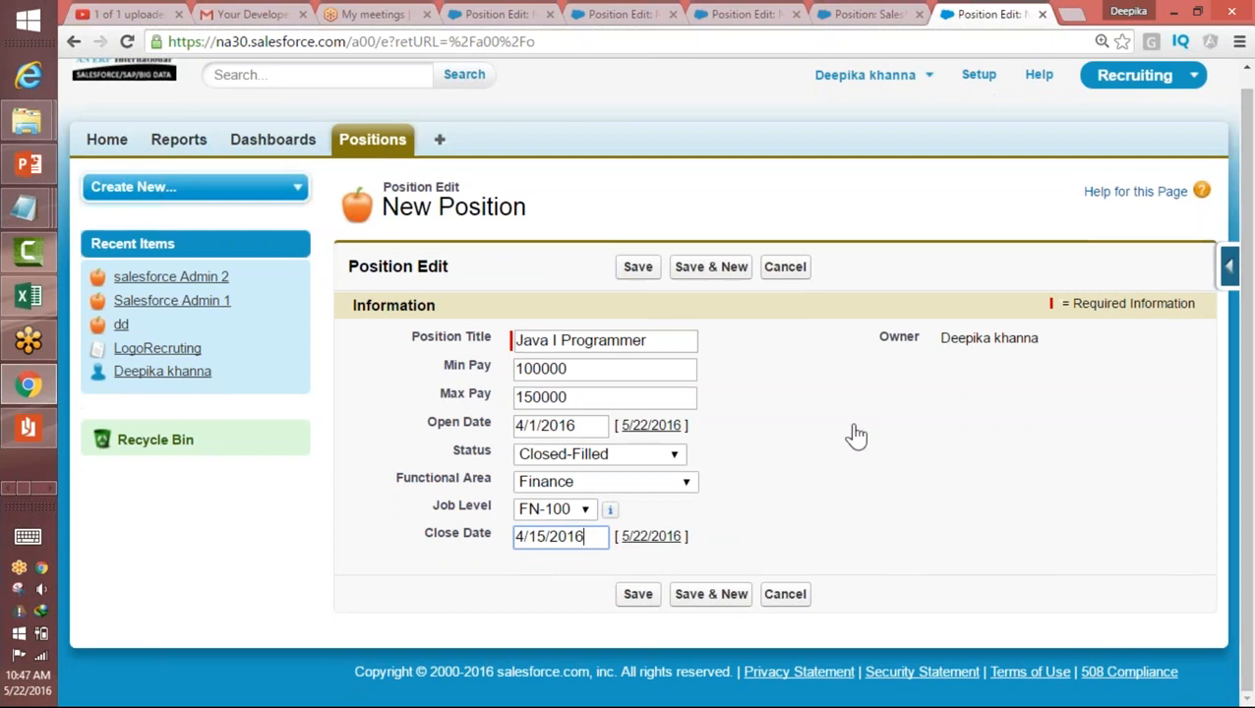
pyautogui.click(570, 536)
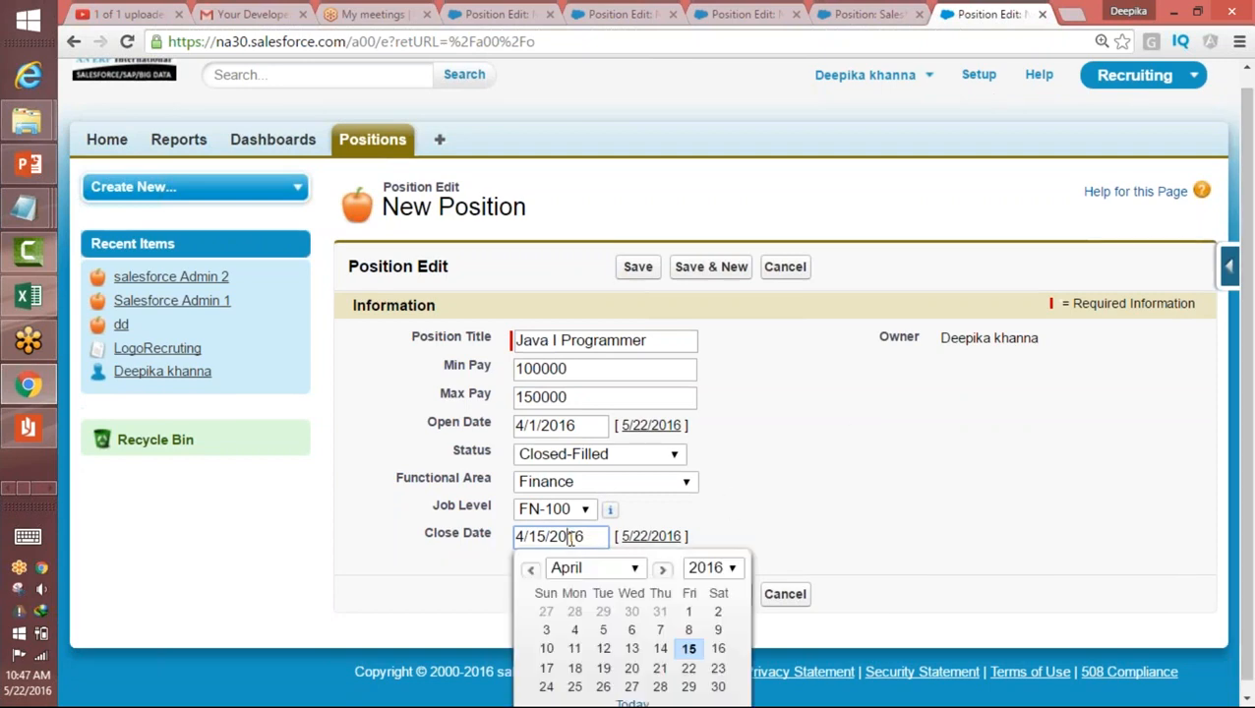
# Step: Set the Java I Programmer position's Close Date to 4/15/2016 and save the record
pyautogui.click(632, 649)
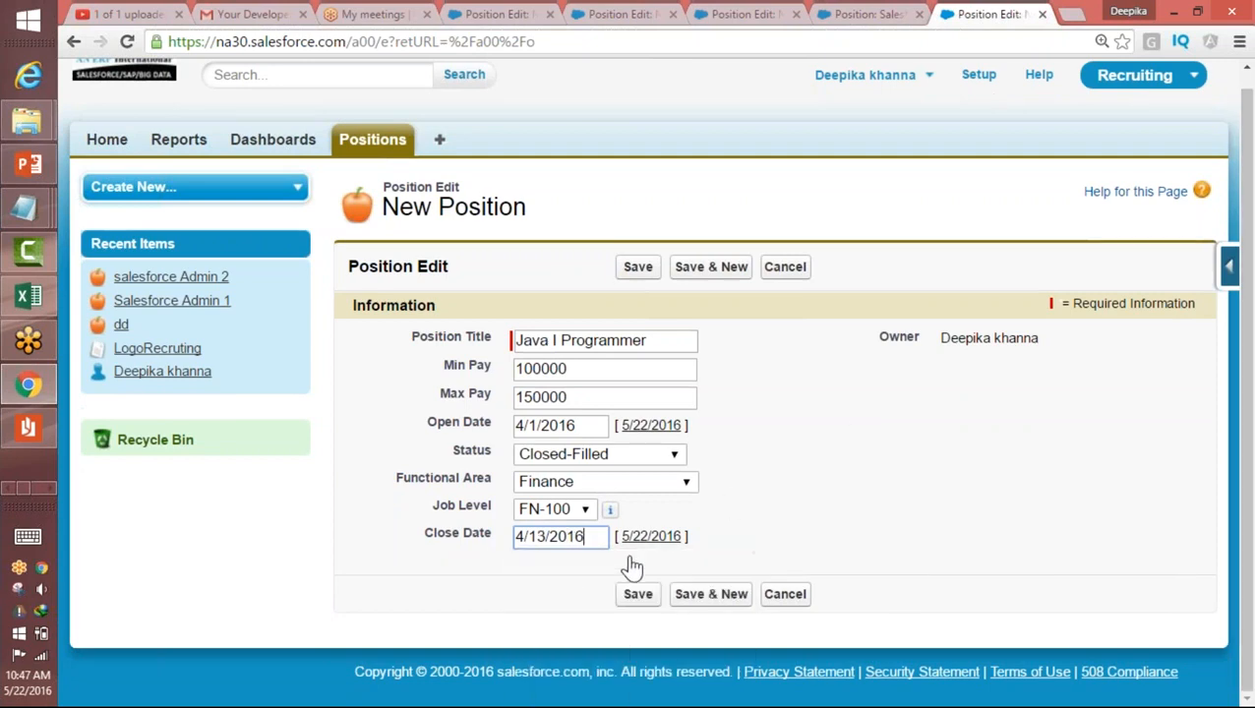
pyautogui.click(578, 537)
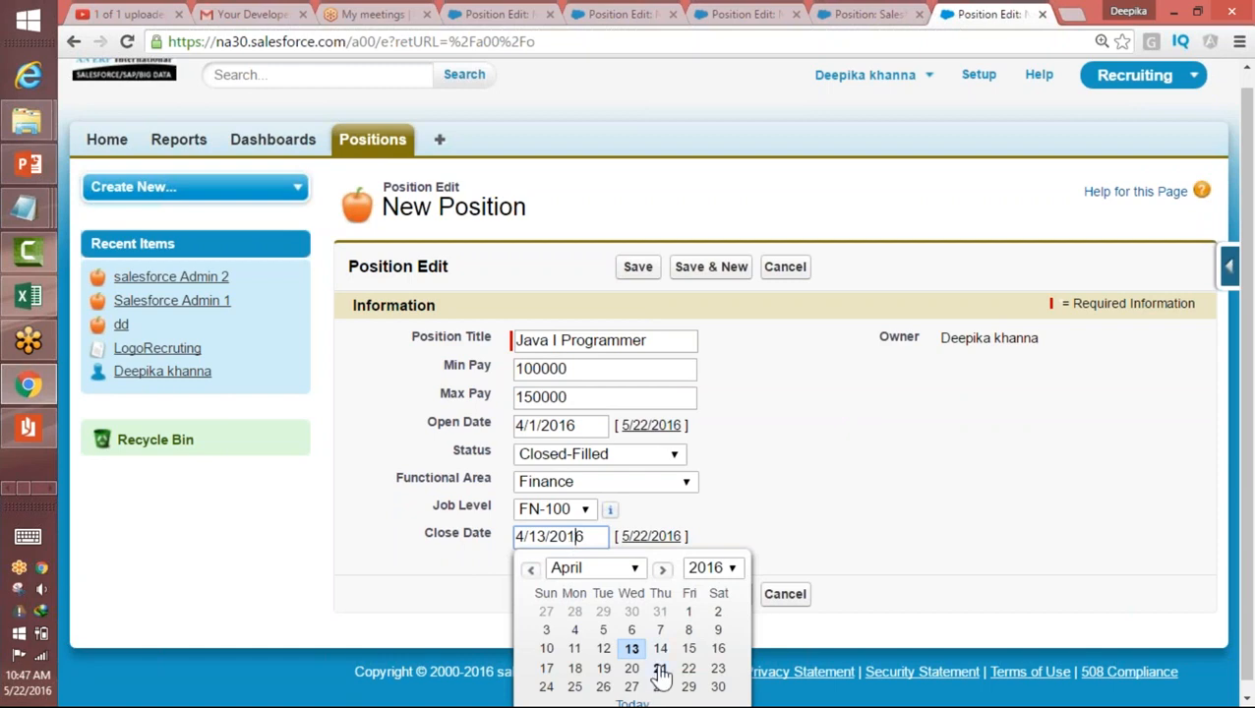
pyautogui.click(688, 648)
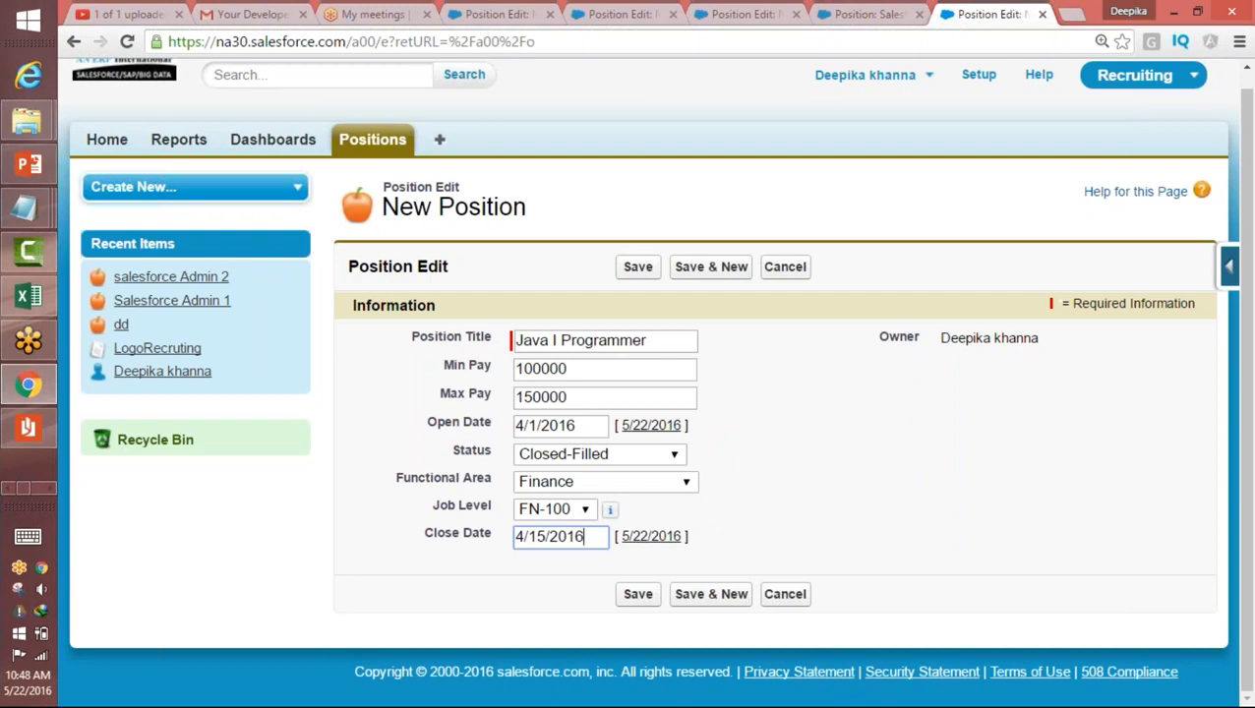
pyautogui.click(635, 592)
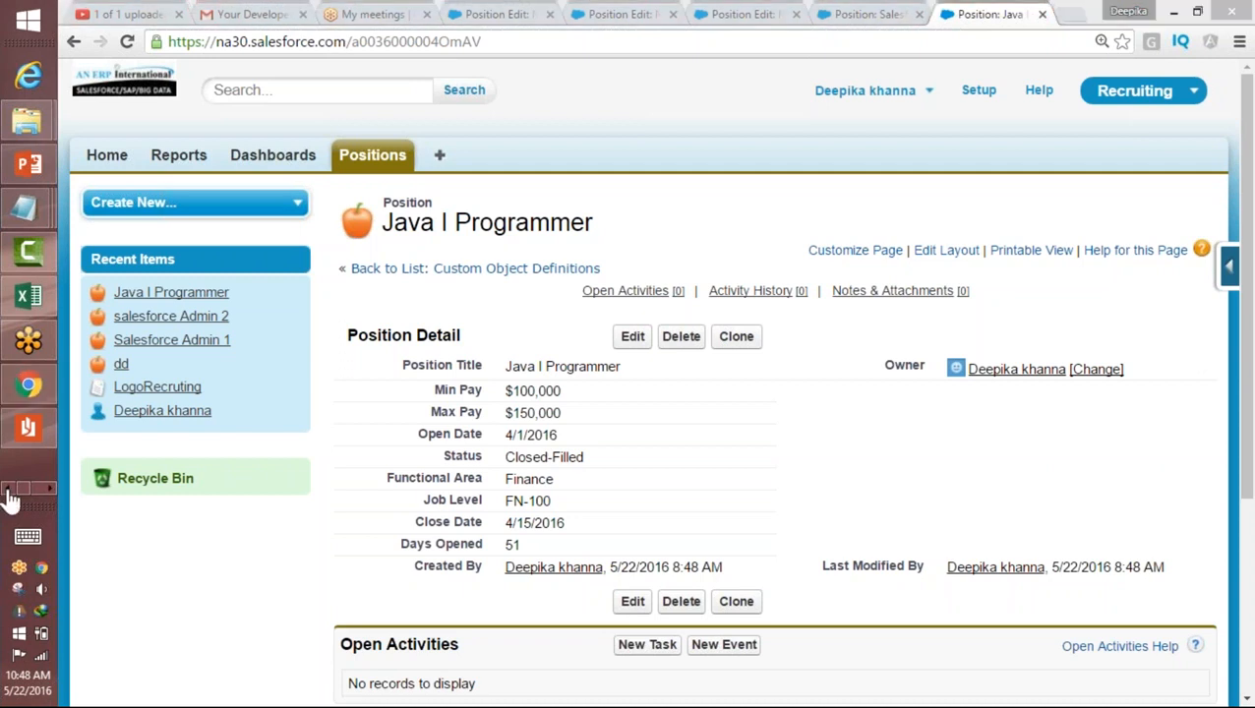
# Step: Switch to Paint and start a new blank drawing, discarding the existing one
pyautogui.click(49, 490)
pyautogui.click(26, 164)
pyautogui.click(99, 43)
pyautogui.click(116, 74)
pyautogui.click(685, 369)
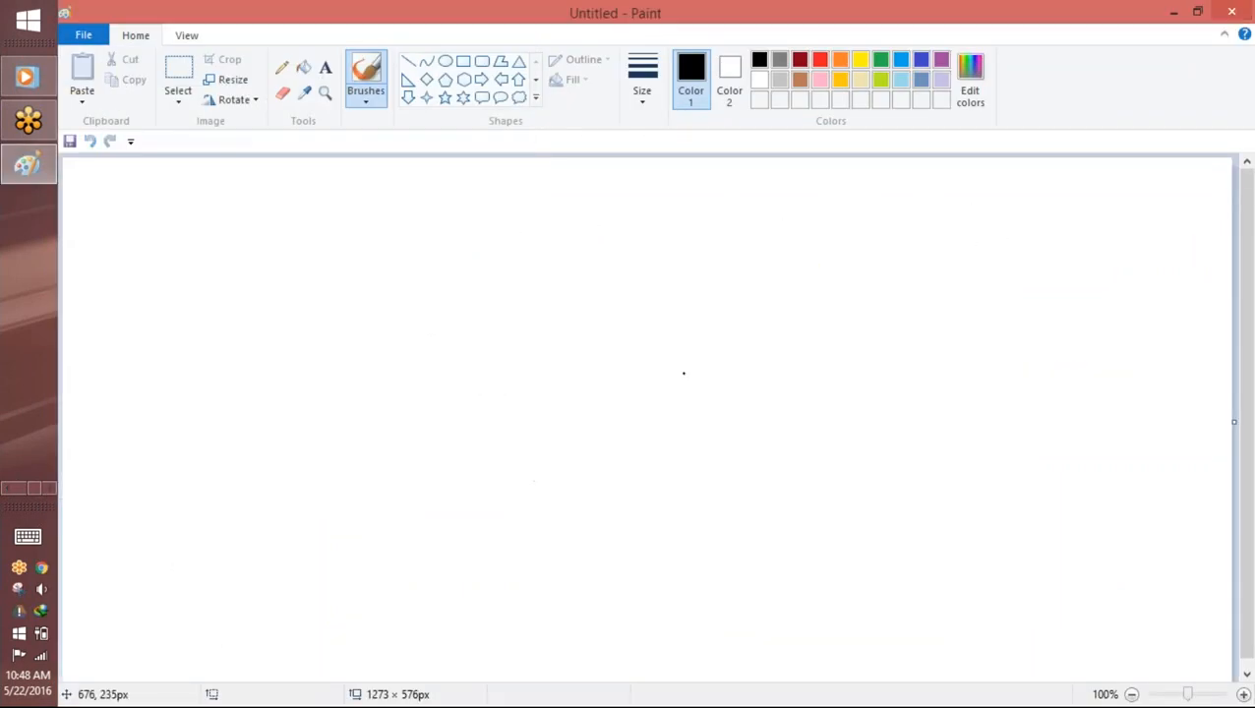
# Step: Handwrite the rule "If the close date is present" with an arrow to "closedDate - opendate" below it
pyautogui.moveTo(379, 229)
pyautogui.mouseDown()
pyautogui.moveTo(404, 263)
pyautogui.moveTo(444, 275)
pyautogui.moveTo(493, 263)
pyautogui.moveTo(499, 322)
pyautogui.moveTo(567, 317)
pyautogui.moveTo(649, 337)
pyautogui.mouseUp()
pyautogui.moveTo(662, 294)
pyautogui.mouseDown()
pyautogui.moveTo(688, 311)
pyautogui.moveTo(773, 307)
pyautogui.moveTo(797, 362)
pyautogui.moveTo(799, 320)
pyautogui.moveTo(946, 322)
pyautogui.mouseUp()
pyautogui.moveTo(958, 271)
pyautogui.mouseDown()
pyautogui.moveTo(958, 322)
pyautogui.moveTo(973, 290)
pyautogui.mouseUp()
pyautogui.moveTo(515, 354)
pyautogui.mouseDown()
pyautogui.moveTo(531, 398)
pyautogui.moveTo(549, 397)
pyautogui.moveTo(539, 412)
pyautogui.mouseUp()
pyautogui.moveTo(604, 401)
pyautogui.mouseDown()
pyautogui.moveTo(599, 421)
pyautogui.moveTo(646, 421)
pyautogui.moveTo(702, 377)
pyautogui.moveTo(732, 425)
pyautogui.moveTo(773, 421)
pyautogui.mouseUp()
pyautogui.click(725, 407)
pyautogui.moveTo(783, 372); pyautogui.dragTo(777, 421)
pyautogui.moveTo(769, 397); pyautogui.dragTo(813, 401)
pyautogui.moveTo(833, 398); pyautogui.dragTo(880, 401)
pyautogui.moveTo(863, 403)
pyautogui.mouseDown()
pyautogui.moveTo(910, 369)
pyautogui.moveTo(904, 425)
pyautogui.mouseUp()
pyautogui.moveTo(897, 382); pyautogui.dragTo(919, 386)
pyautogui.moveTo(933, 392)
pyautogui.mouseDown()
pyautogui.moveTo(990, 395)
pyautogui.moveTo(1039, 338)
pyautogui.mouseUp()
pyautogui.moveTo(1047, 373)
pyautogui.mouseDown()
pyautogui.moveTo(1061, 391)
pyautogui.moveTo(1104, 351)
pyautogui.moveTo(1118, 387)
pyautogui.mouseUp()
# Step: Handwrite a second arrow leading to "TODAY - Open" beneath the first expression
pyautogui.moveTo(446, 497)
pyautogui.mouseDown()
pyautogui.moveTo(511, 498)
pyautogui.moveTo(505, 512)
pyautogui.mouseUp()
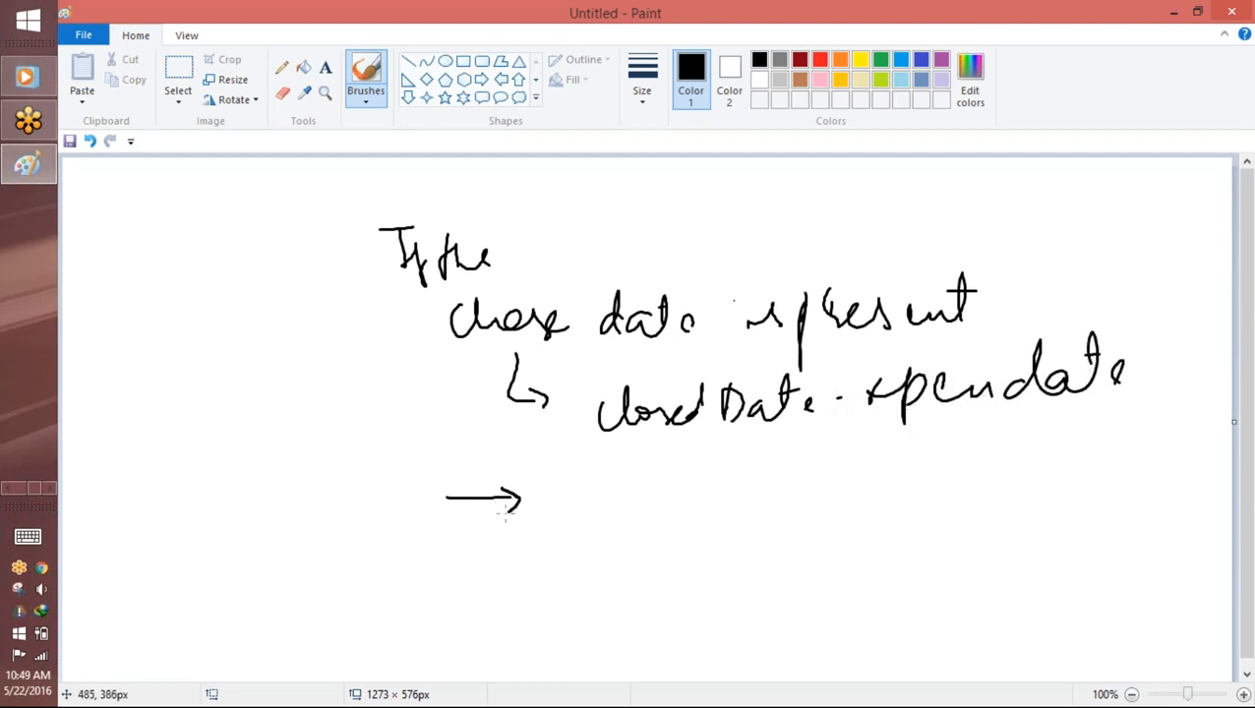
pyautogui.moveTo(573, 492); pyautogui.dragTo(610, 488)
pyautogui.moveTo(595, 498)
pyautogui.mouseDown()
pyautogui.moveTo(596, 522)
pyautogui.moveTo(604, 508)
pyautogui.mouseUp()
pyautogui.moveTo(631, 492)
pyautogui.mouseDown()
pyautogui.moveTo(635, 526)
pyautogui.moveTo(681, 523)
pyautogui.moveTo(673, 502)
pyautogui.mouseUp()
pyautogui.moveTo(698, 476); pyautogui.dragTo(710, 492)
pyautogui.moveTo(728, 478)
pyautogui.mouseDown()
pyautogui.moveTo(729, 519)
pyautogui.moveTo(754, 494)
pyautogui.mouseUp()
pyautogui.moveTo(791, 474)
pyautogui.mouseDown()
pyautogui.moveTo(785, 509)
pyautogui.moveTo(878, 495)
pyautogui.mouseUp()
# Step: Underline "closedDate" and circle both the closed-date and the TODAY expressions
pyautogui.moveTo(586, 452); pyautogui.dragTo(862, 429)
pyautogui.moveTo(1163, 344)
pyautogui.mouseDown()
pyautogui.moveTo(669, 350)
pyautogui.moveTo(874, 450)
pyautogui.moveTo(1172, 418)
pyautogui.moveTo(1145, 335)
pyautogui.mouseUp()
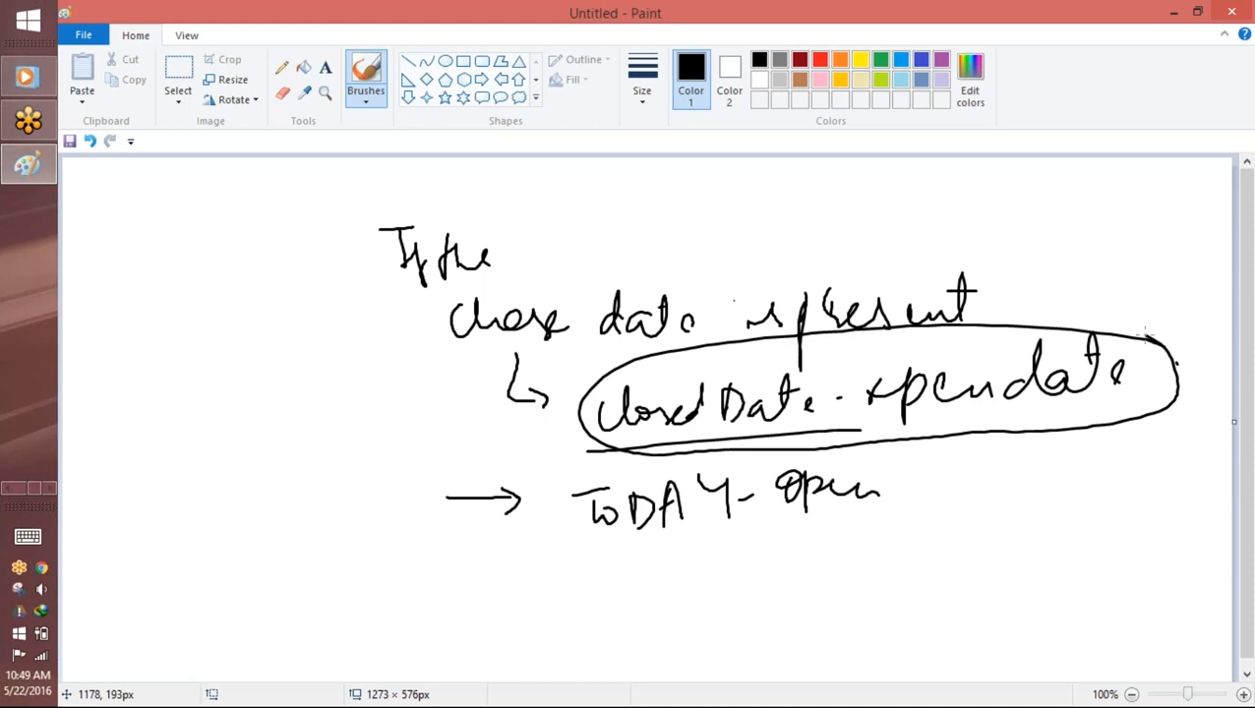
pyautogui.moveTo(947, 459)
pyautogui.mouseDown()
pyautogui.moveTo(740, 440)
pyautogui.moveTo(877, 569)
pyautogui.moveTo(920, 453)
pyautogui.mouseUp()
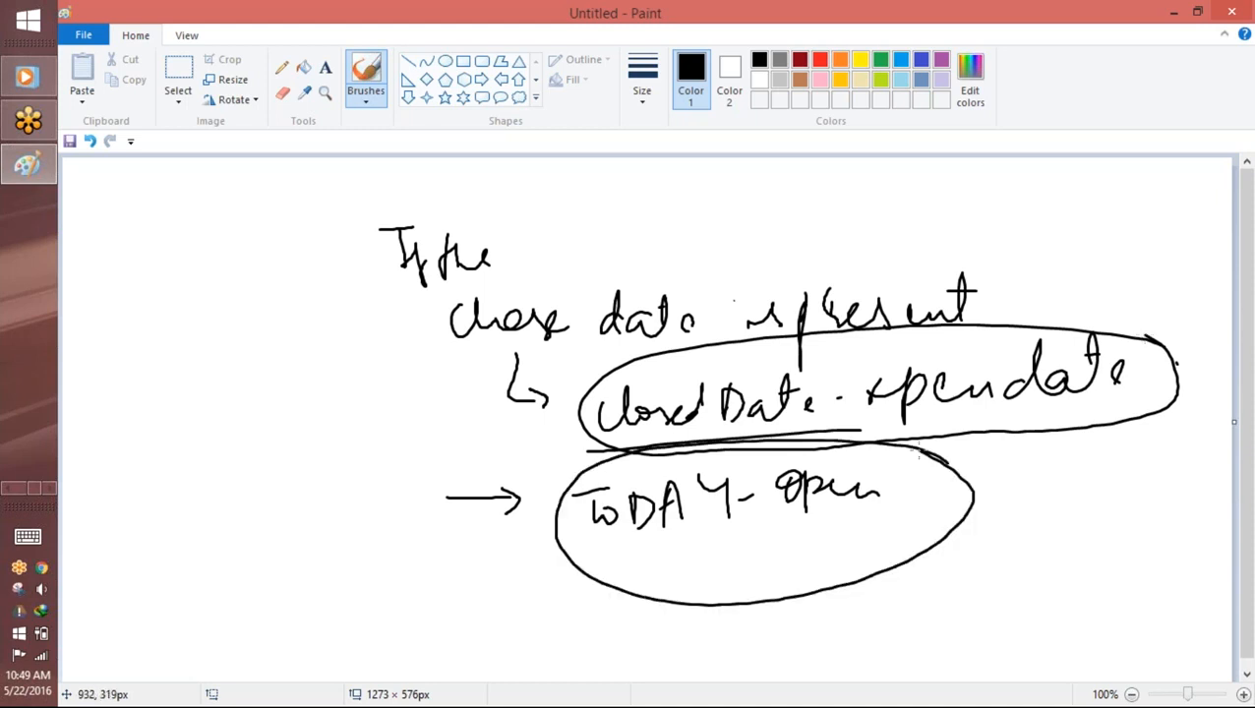
# Step: Handwrite "Days opened" and "Day" beside the two arrows and underline both expressions
pyautogui.moveTo(289, 390)
pyautogui.mouseDown()
pyautogui.moveTo(295, 437)
pyautogui.moveTo(347, 425)
pyautogui.moveTo(368, 465)
pyautogui.mouseUp()
pyautogui.moveTo(378, 405)
pyautogui.mouseDown()
pyautogui.moveTo(386, 433)
pyautogui.moveTo(433, 463)
pyautogui.moveTo(459, 419)
pyautogui.moveTo(498, 411)
pyautogui.moveTo(518, 379)
pyautogui.mouseUp()
pyautogui.moveTo(346, 515)
pyautogui.mouseDown()
pyautogui.moveTo(362, 567)
pyautogui.moveTo(443, 531)
pyautogui.mouseUp()
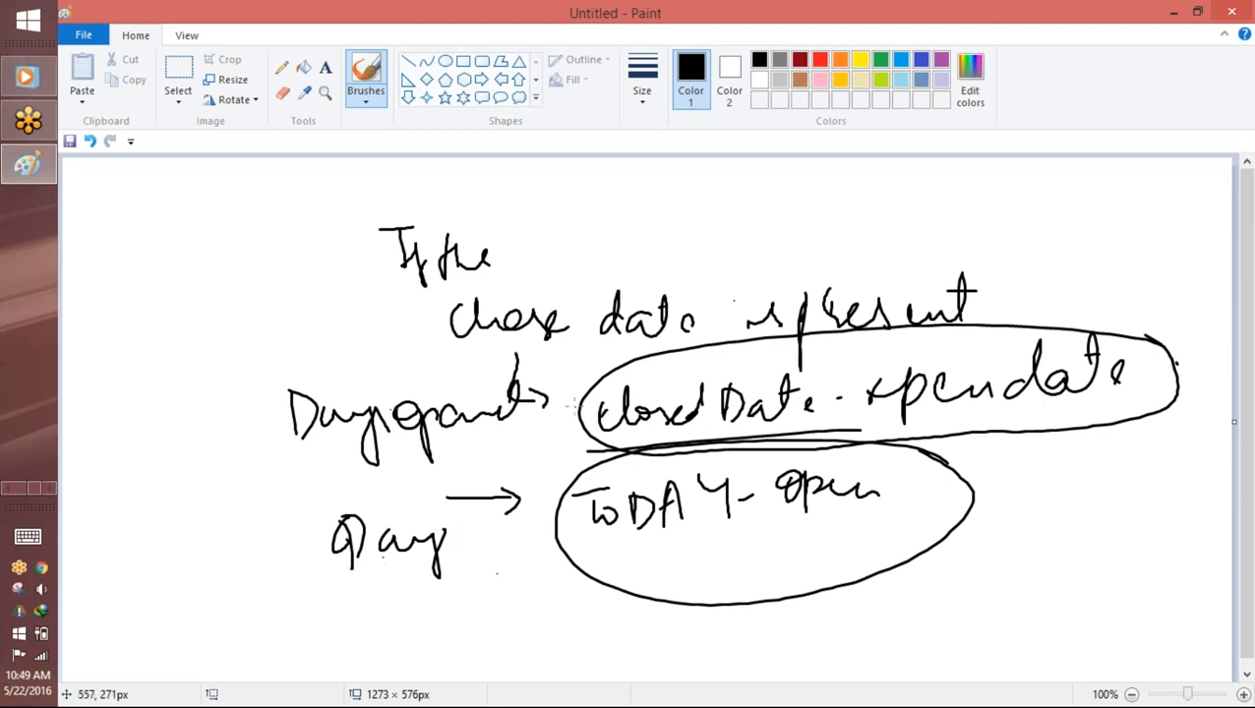
pyautogui.moveTo(1112, 418)
pyautogui.mouseDown()
pyautogui.moveTo(683, 444)
pyautogui.moveTo(729, 437)
pyautogui.mouseUp()
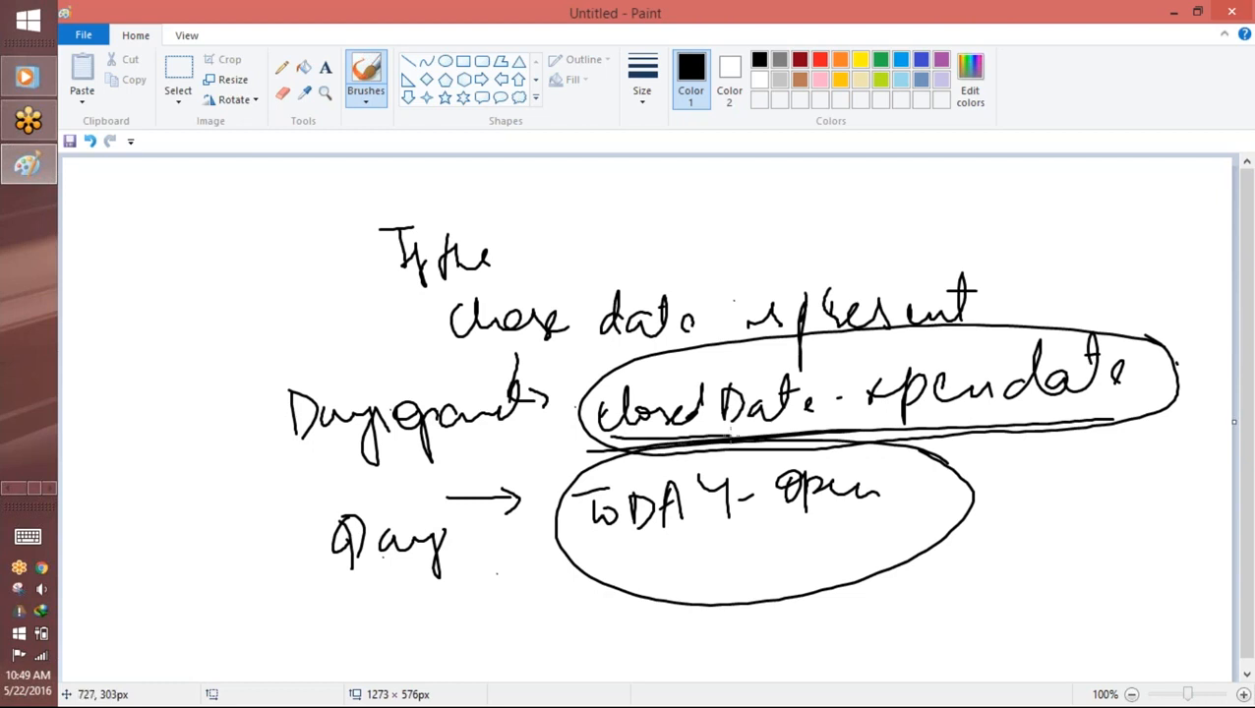
pyautogui.moveTo(561, 546); pyautogui.dragTo(883, 501)
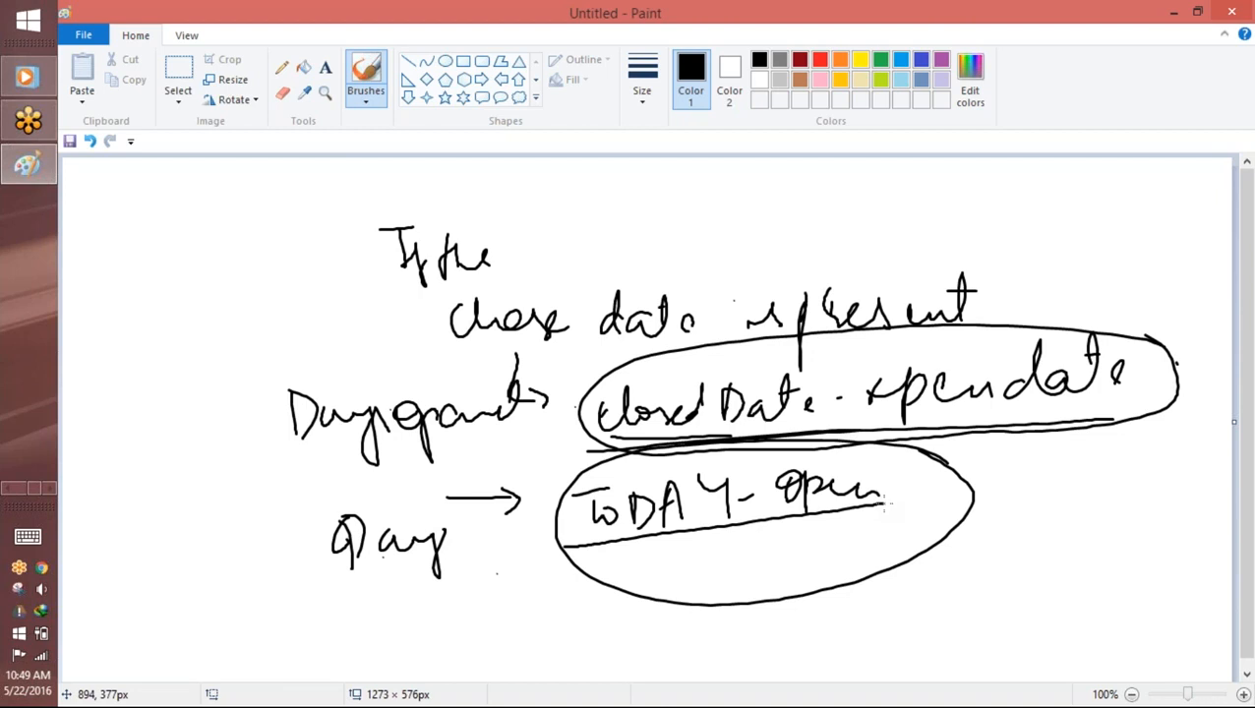
# Step: Switch back to Chrome and open the Position object's Days Opened custom field for editing
pyautogui.hotkey('alt', 'Tab')
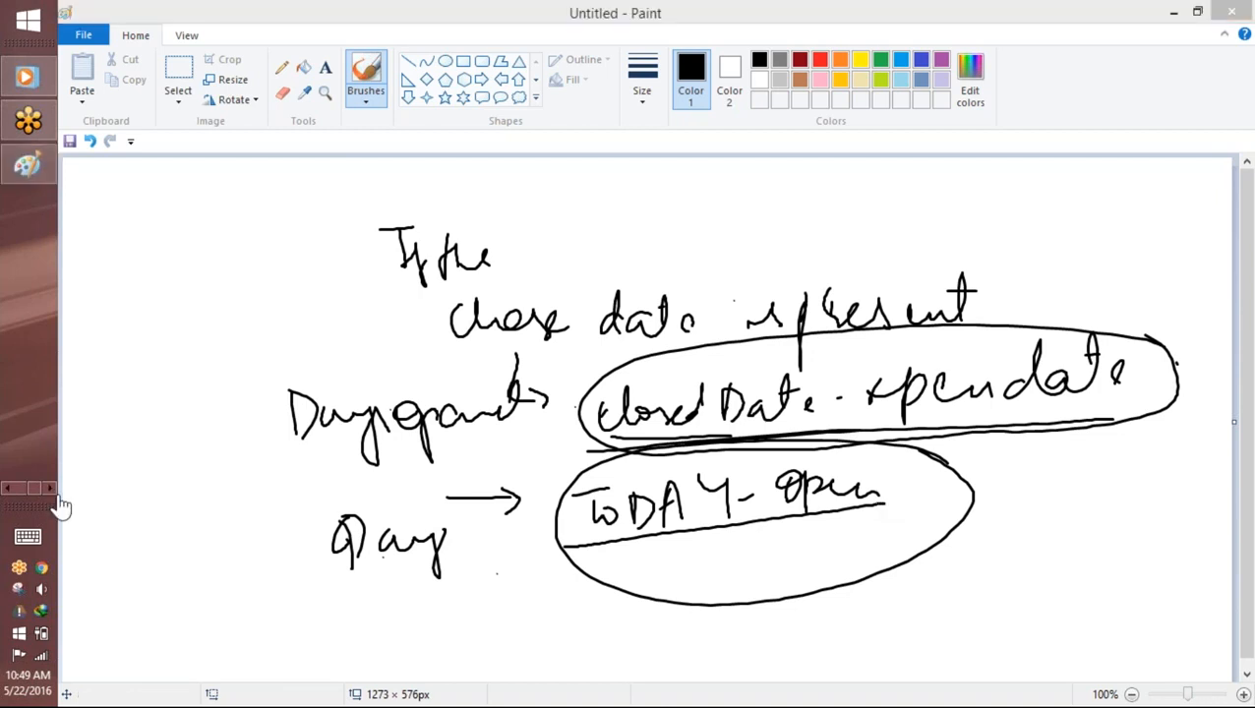
pyautogui.click(10, 489)
pyautogui.click(36, 389)
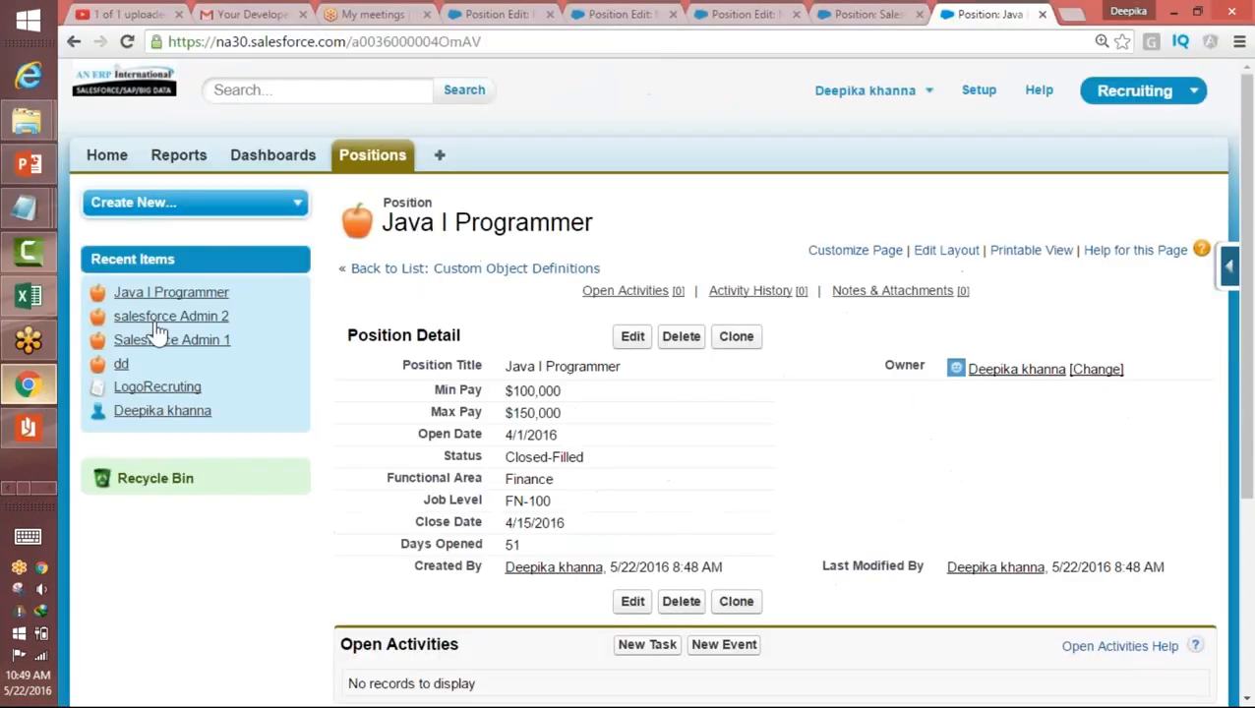
pyautogui.click(1230, 266)
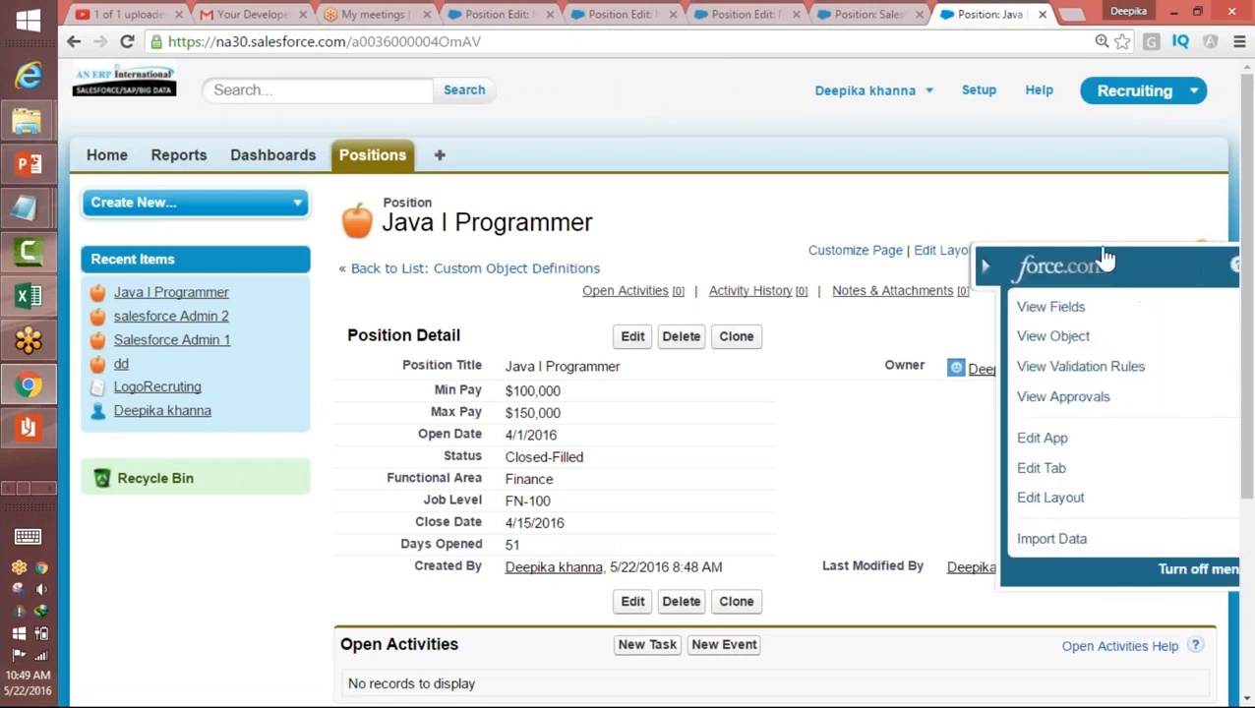
pyautogui.click(1043, 307)
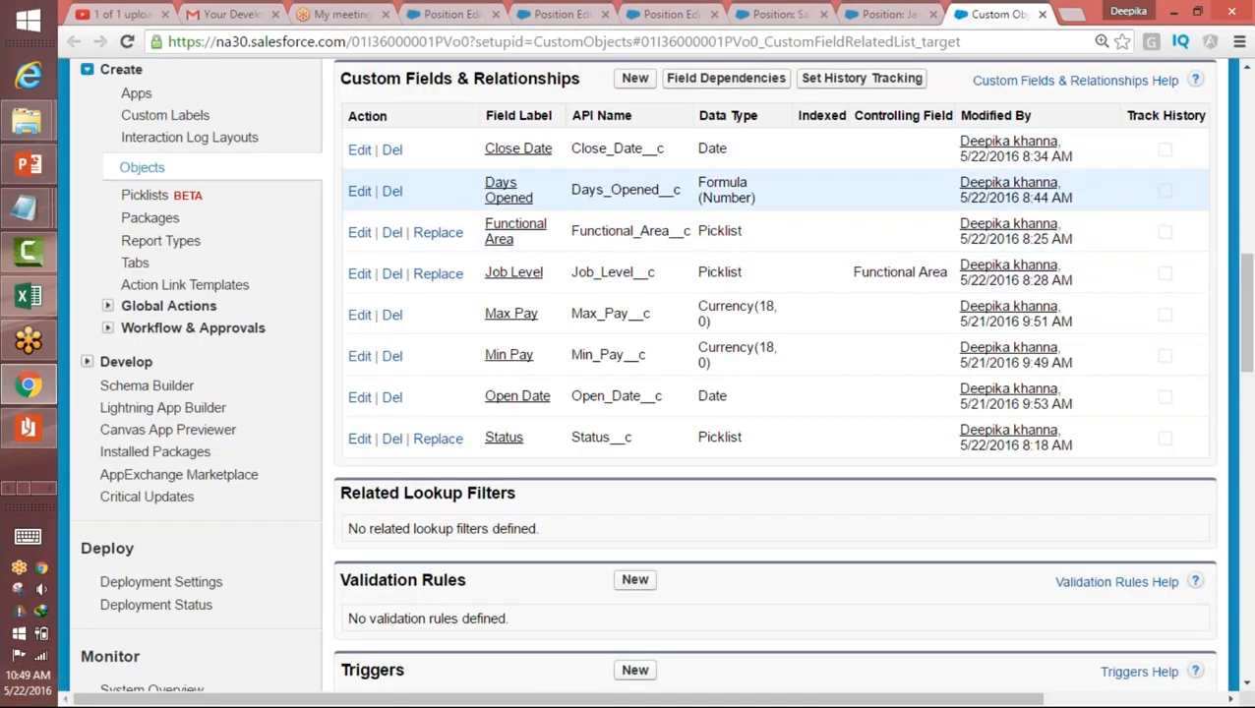
pyautogui.click(360, 195)
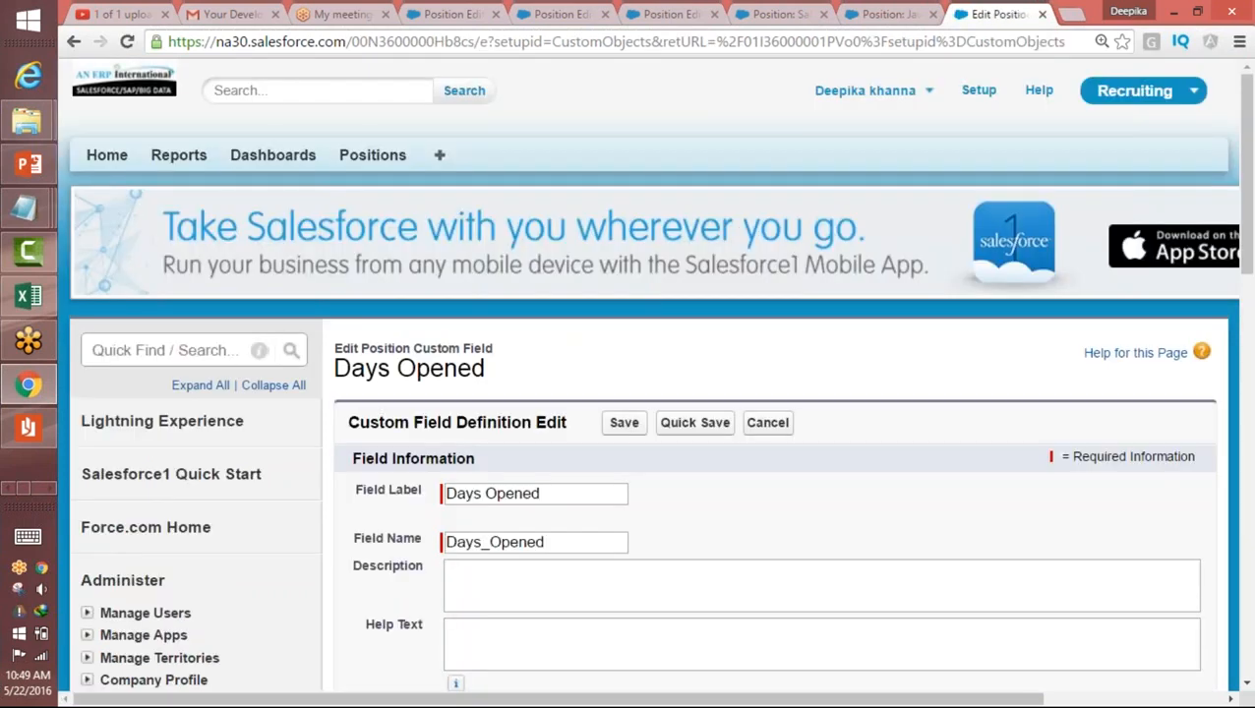
# Step: Replace the whole Days Opened formula with the start of a condition, "if("
pyautogui.scroll(-5, 815, 420)
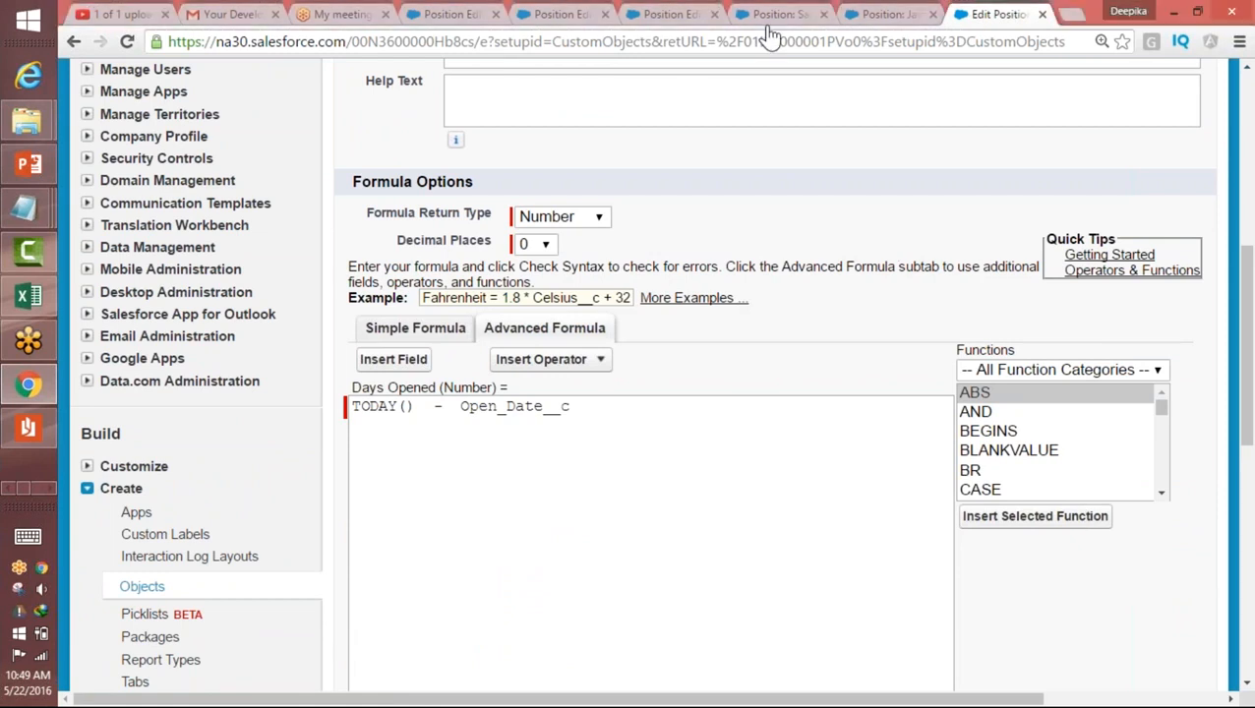
pyautogui.click(594, 440)
pyautogui.hotkey('shift', 'Left')
pyautogui.hotkey('shift', 'Left')
pyautogui.hotkey('shift', 'Left')
pyautogui.moveTo(461, 450); pyautogui.dragTo(354, 419)
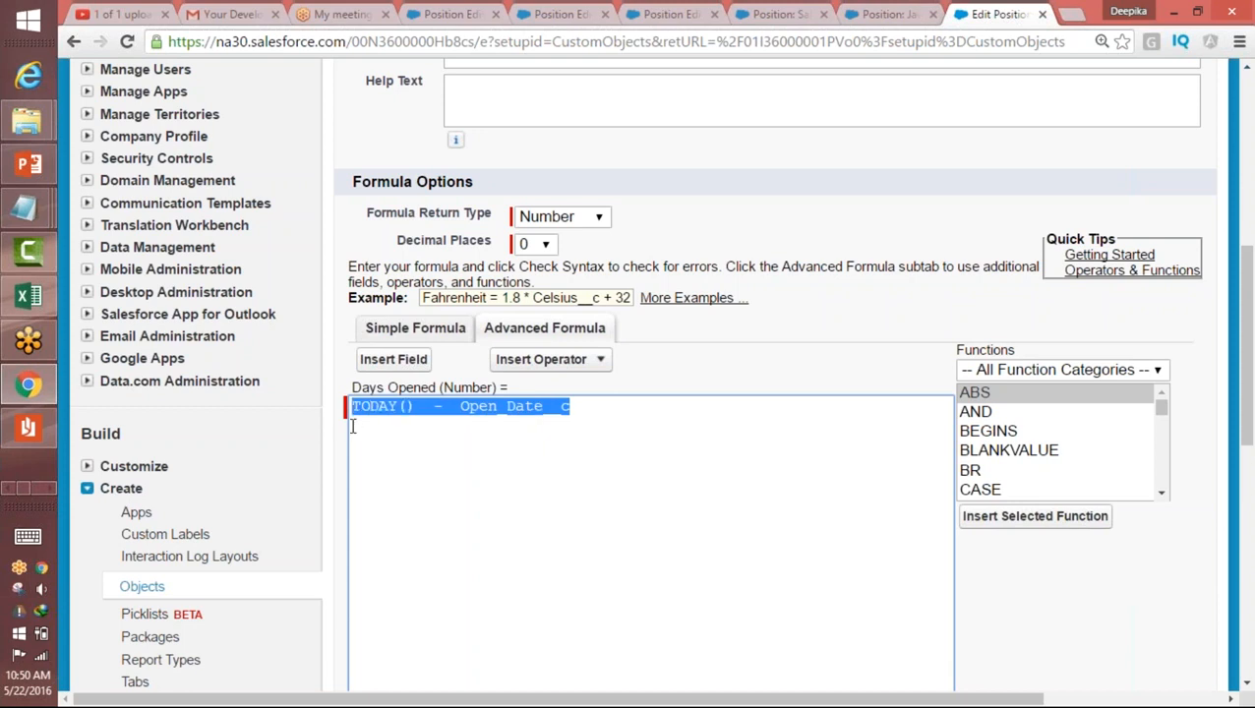
pyautogui.write('if')
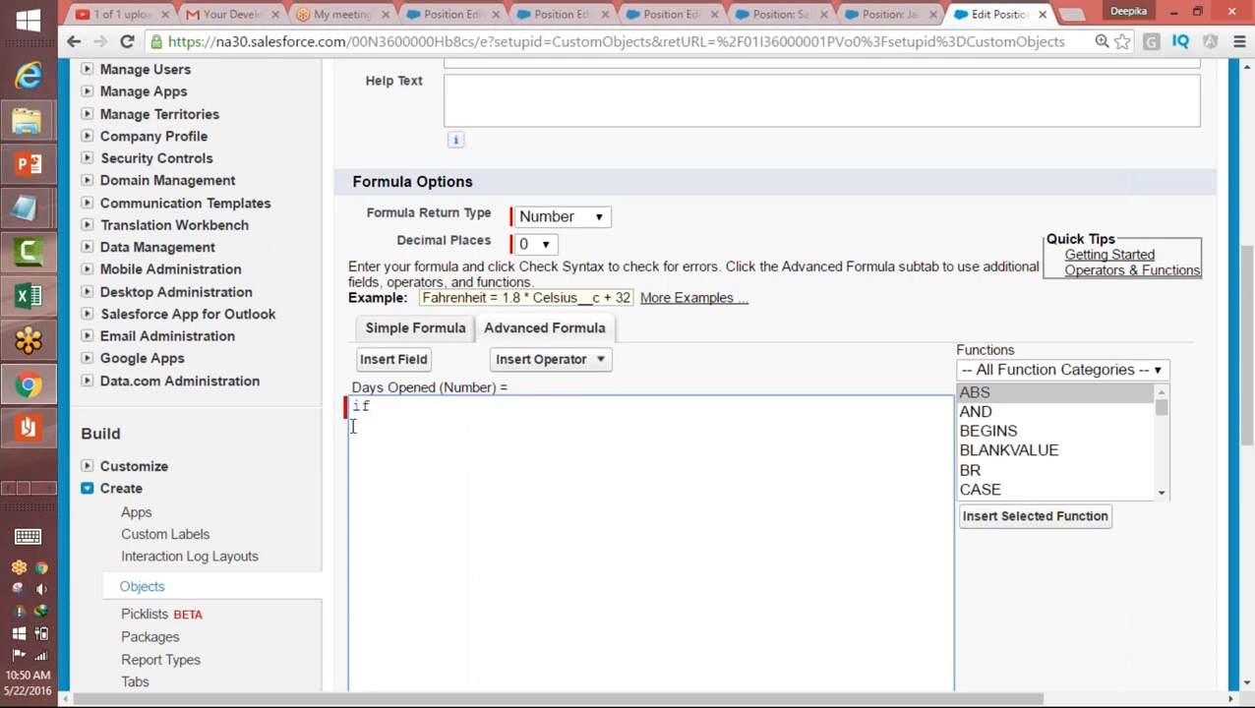
pyautogui.click(1220, 51)
pyautogui.click(442, 424)
pyautogui.write('f(')
# Step: Look through the Logical and Math function categories for ISBLANK and examine its syntax and description
pyautogui.moveTo(1163, 494); pyautogui.dragTo(1164, 498)
pyautogui.click(1070, 383)
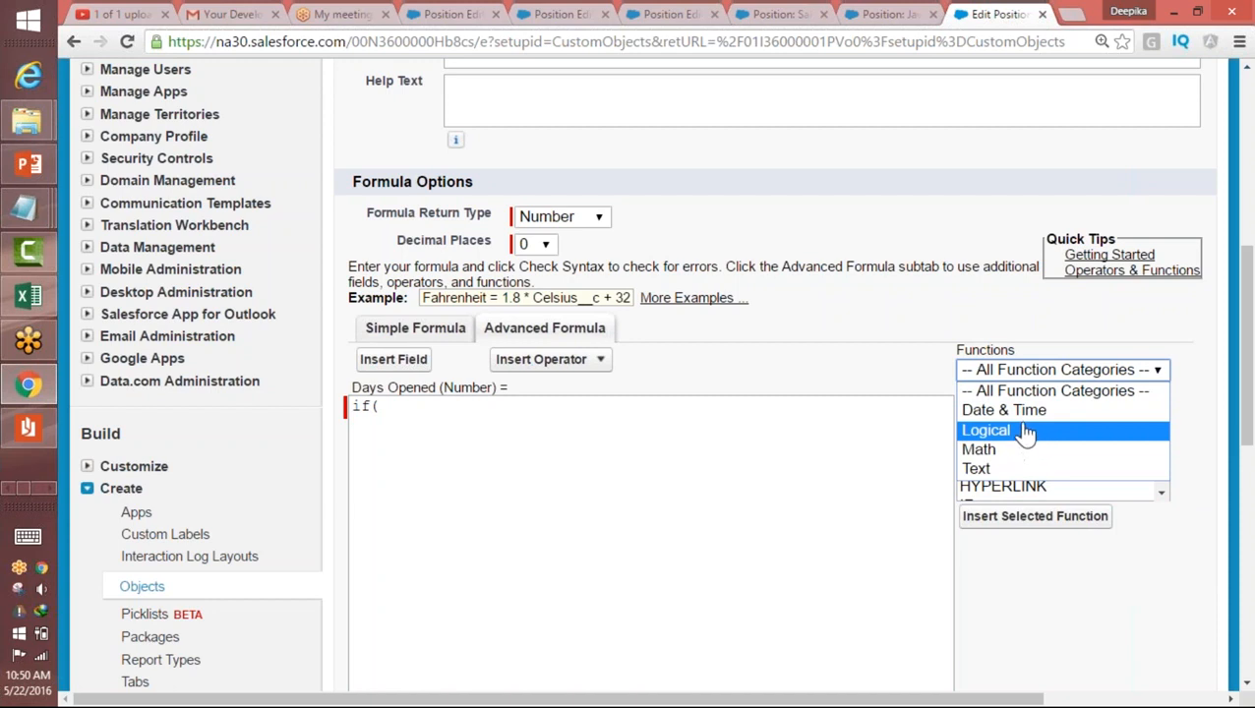
pyautogui.click(1024, 437)
pyautogui.moveTo(1166, 439); pyautogui.dragTo(1173, 516)
pyautogui.click(1066, 374)
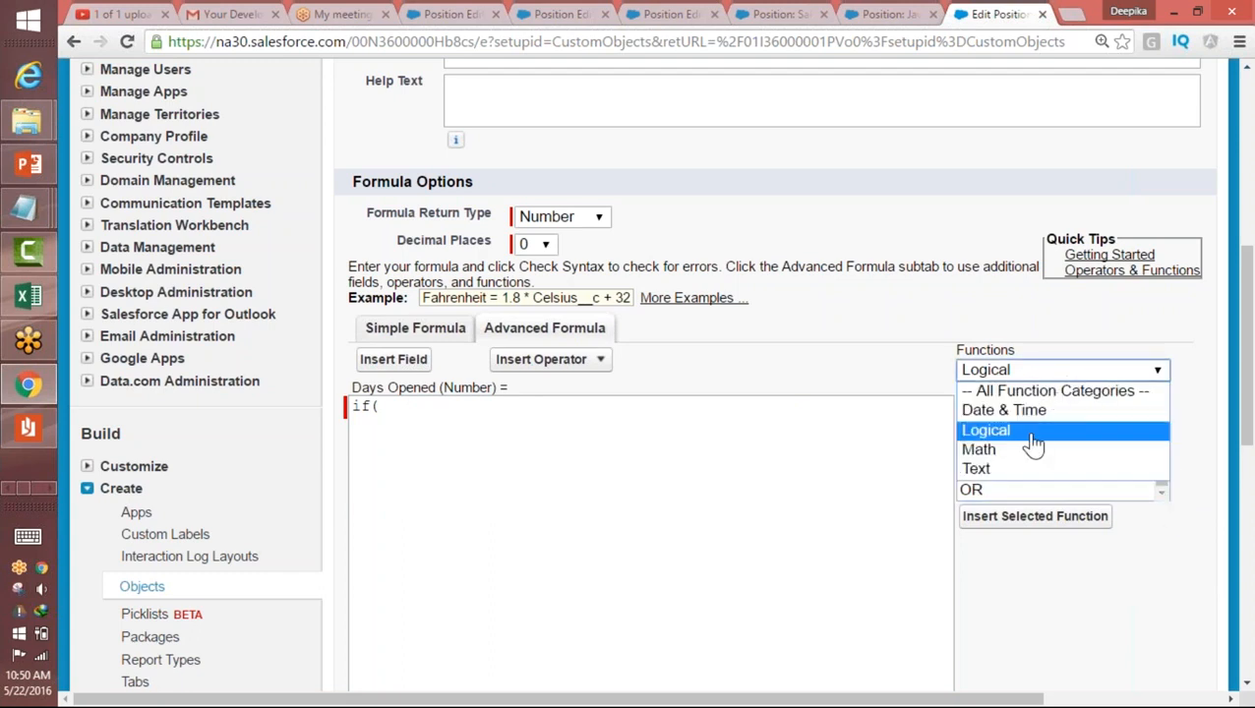
pyautogui.click(1033, 448)
pyautogui.moveTo(1156, 437)
pyautogui.mouseDown()
pyautogui.moveTo(1169, 463)
pyautogui.moveTo(1163, 447)
pyautogui.mouseUp()
pyautogui.click(1012, 443)
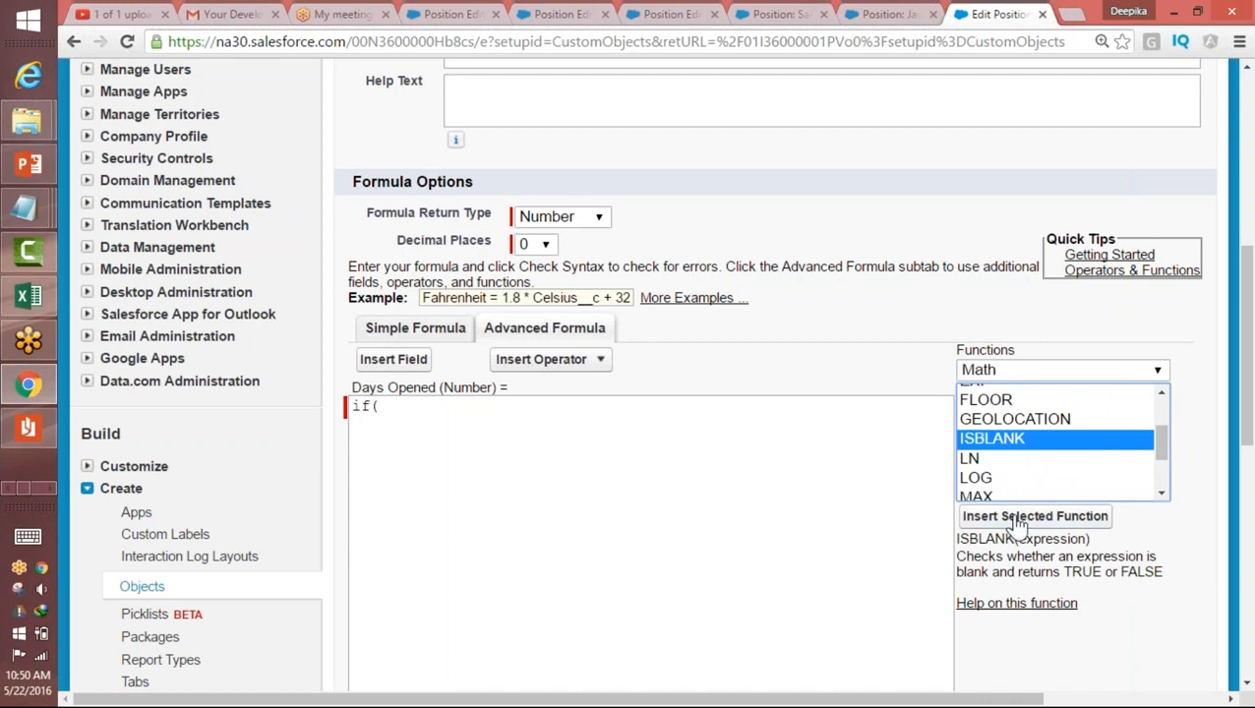
pyautogui.click(956, 554)
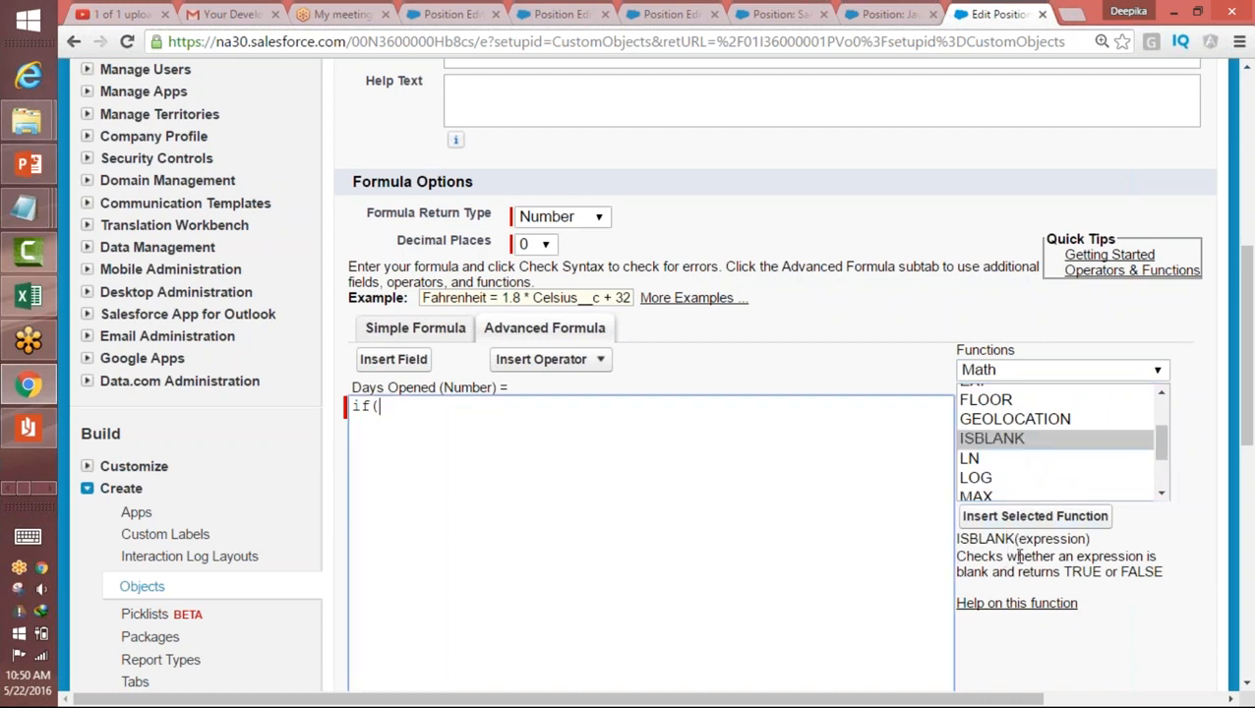
pyautogui.doubleClick(1052, 539)
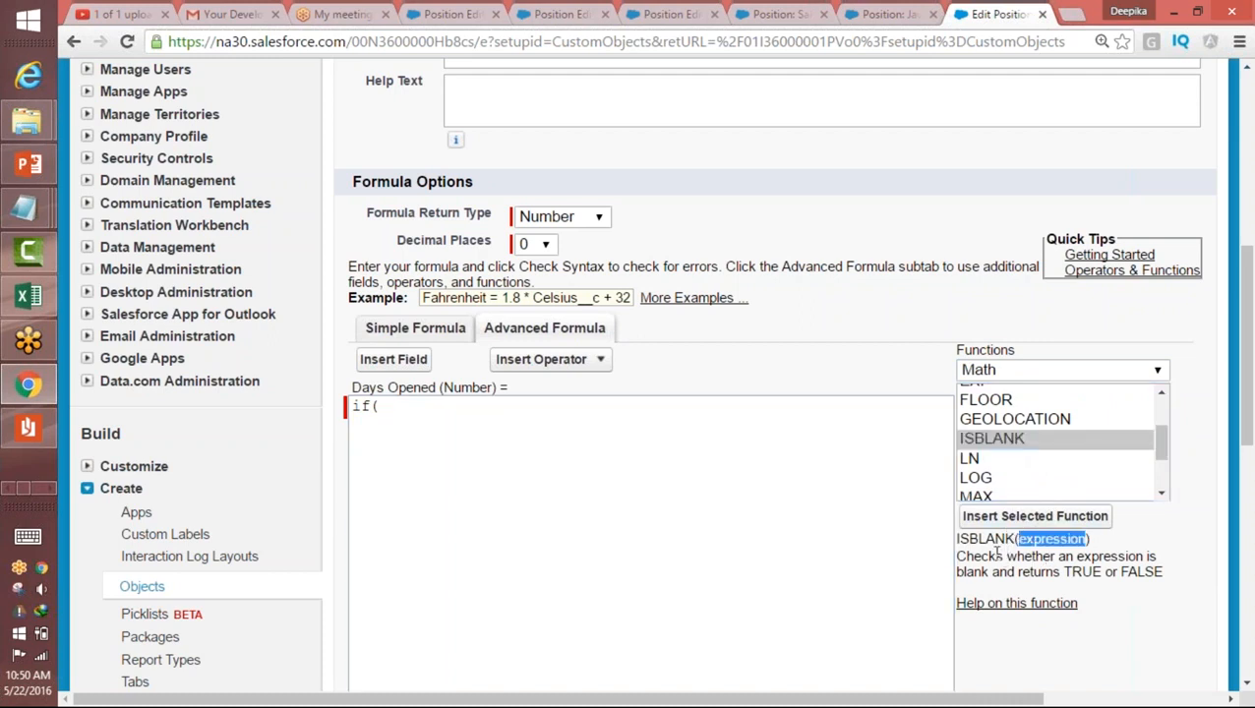
pyautogui.moveTo(967, 557); pyautogui.dragTo(1081, 558)
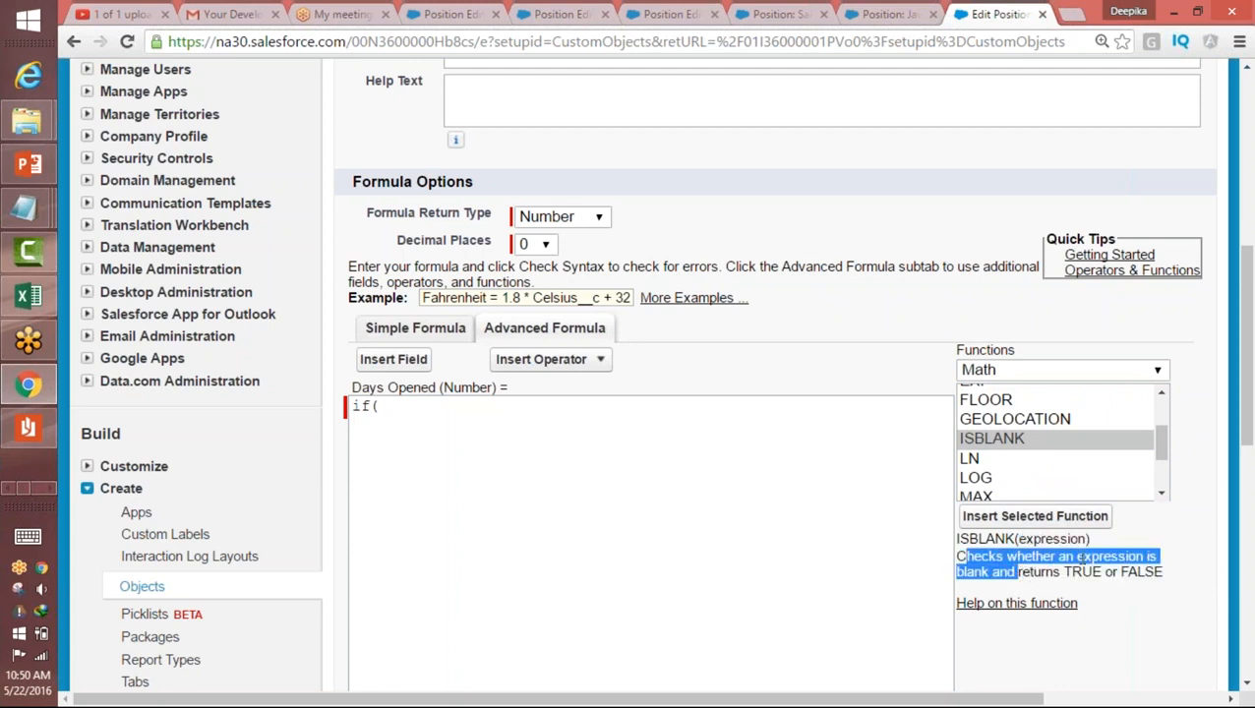
pyautogui.tripleClick(1086, 569)
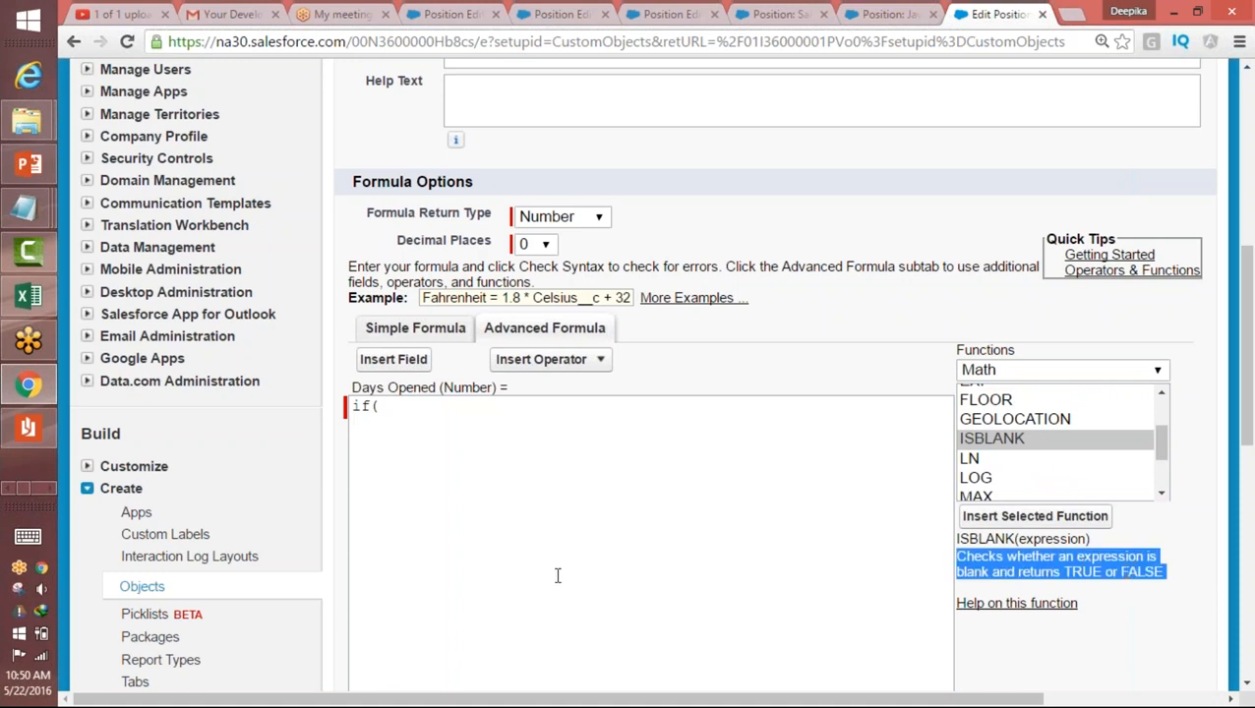
# Step: Insert ISBLANK after "if(" and replace its expression placeholder with the Position field Close_Date__c
pyautogui.click(430, 416)
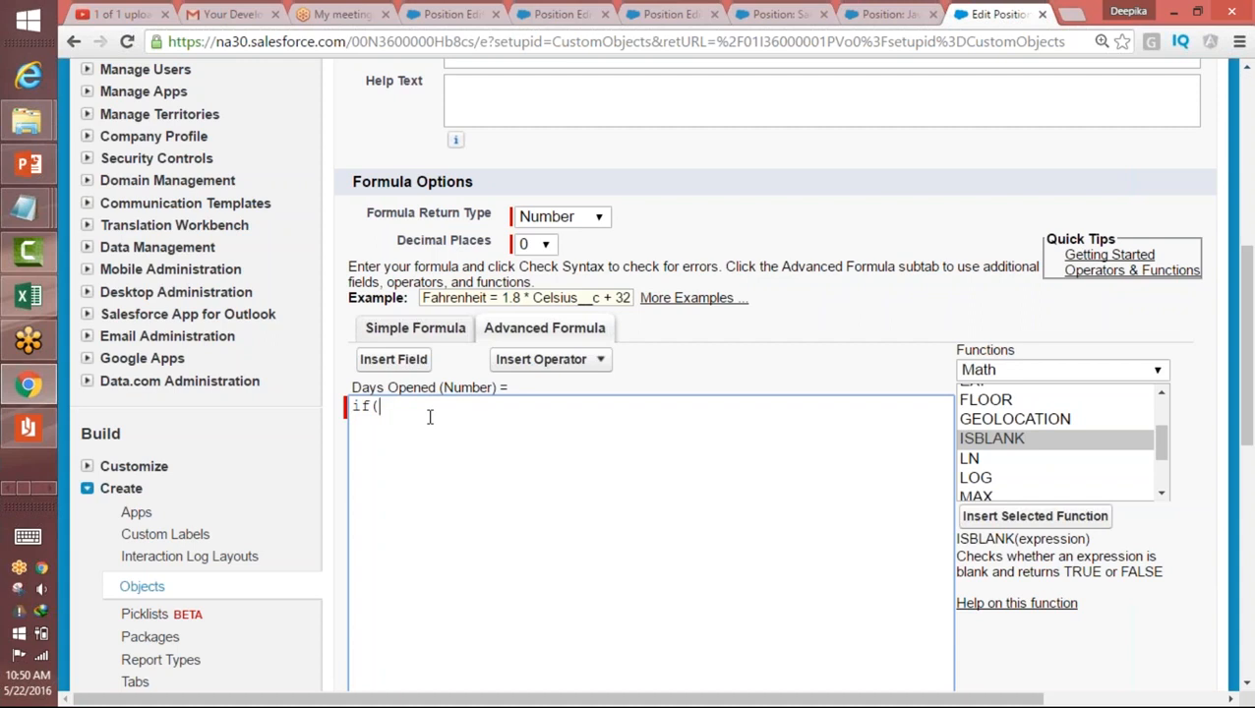
pyautogui.click(987, 439)
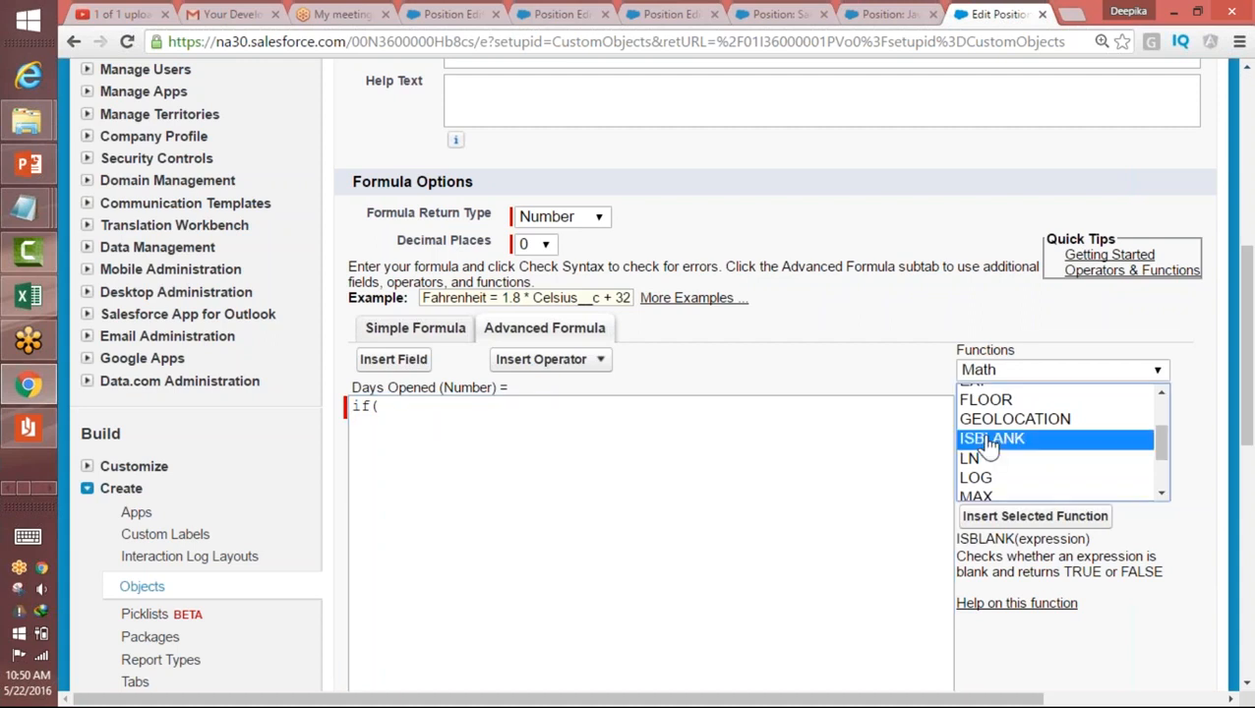
pyautogui.click(1028, 518)
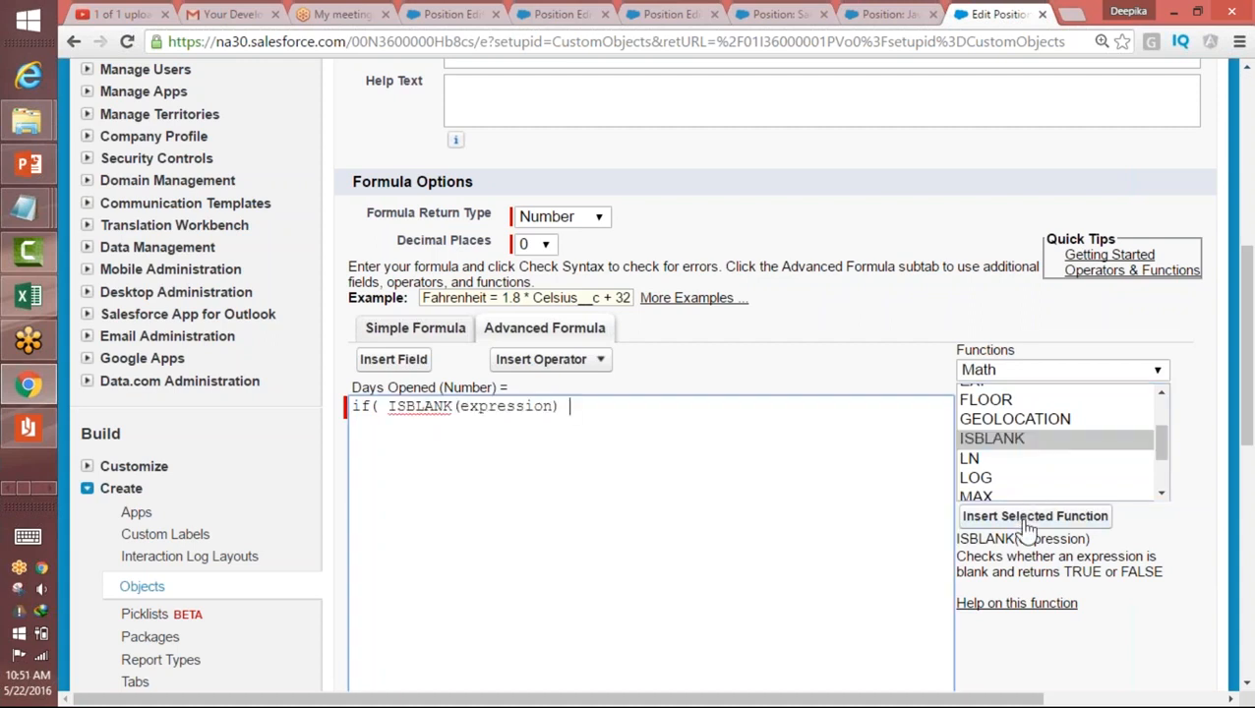
pyautogui.doubleClick(508, 398)
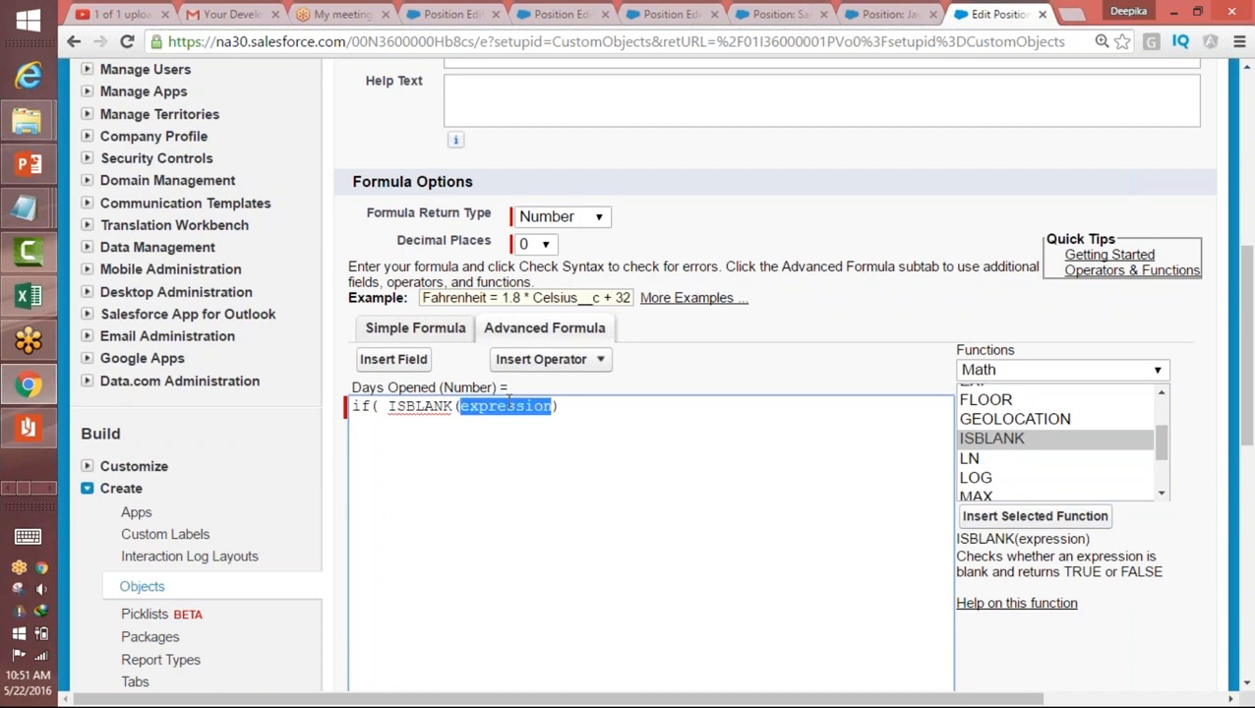
pyautogui.click(393, 360)
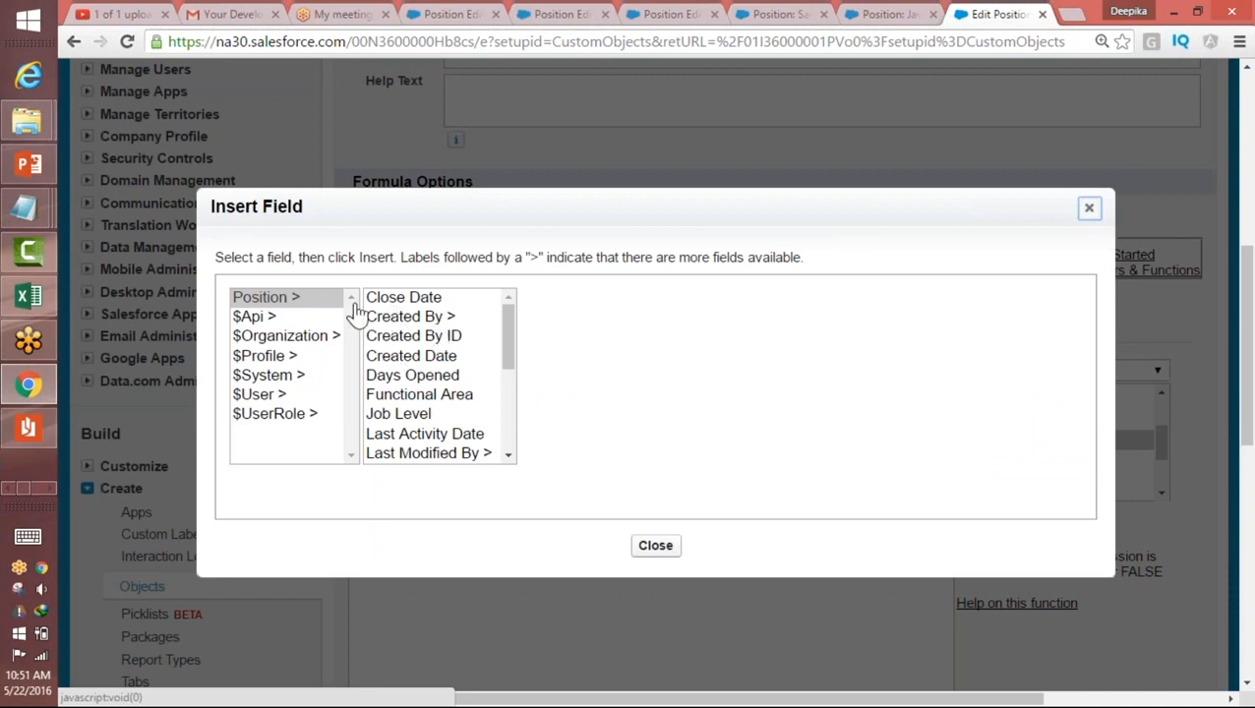
pyautogui.click(414, 297)
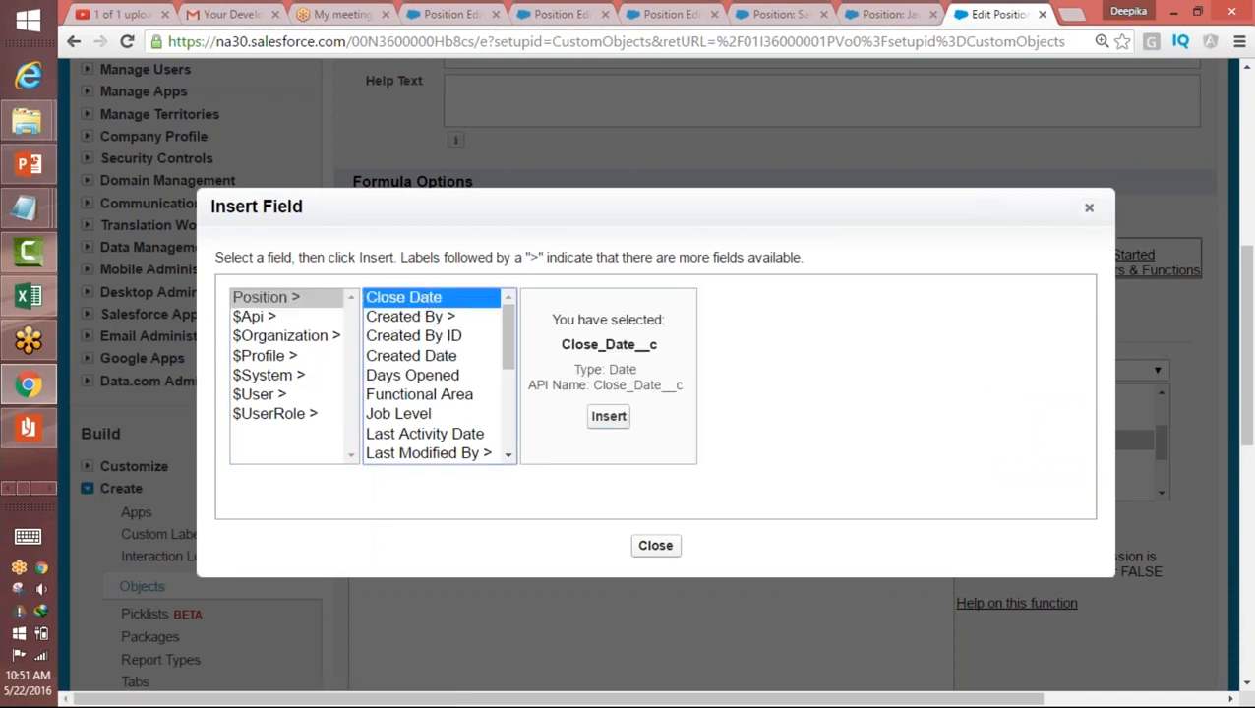
pyautogui.click(616, 418)
pyautogui.moveTo(387, 406); pyautogui.dragTo(580, 398)
pyautogui.click(610, 401)
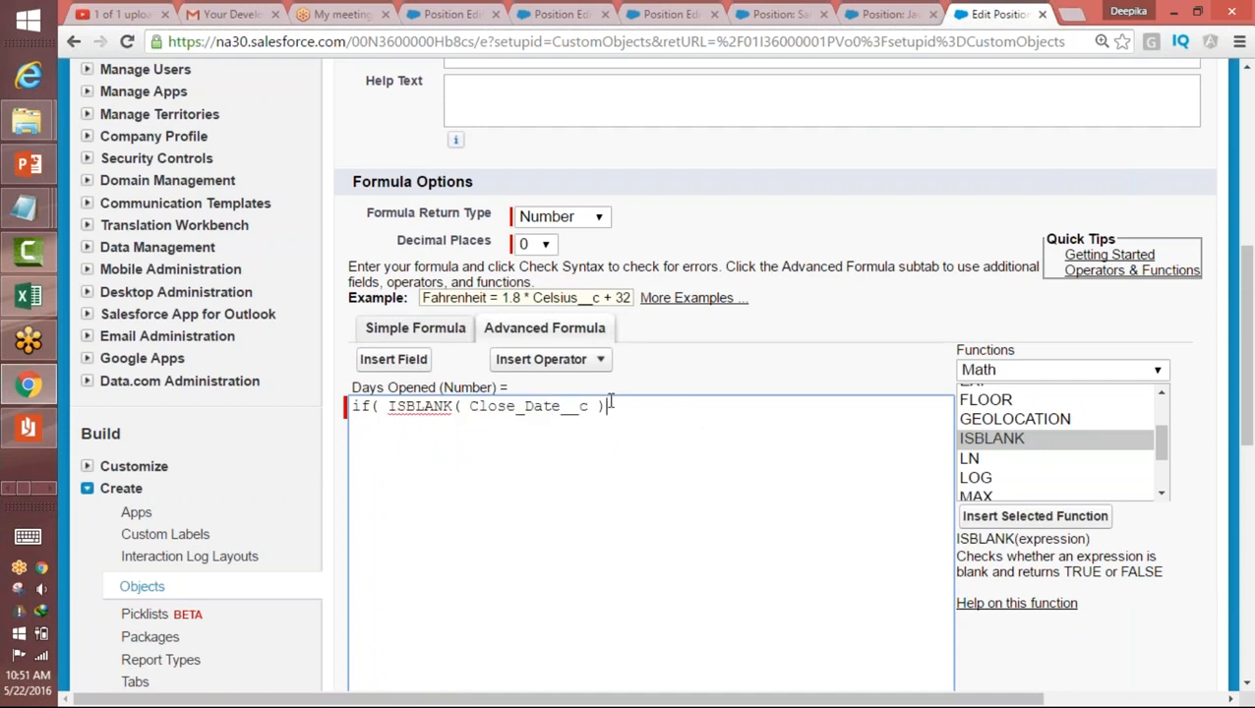
# Step: Add a comma after the ISBLANK condition and insert the TODAY function from the Date & Time category
pyautogui.write(',')
pyautogui.doubleClick(366, 406)
pyautogui.click(659, 406)
pyautogui.click(1031, 372)
pyautogui.click(1002, 420)
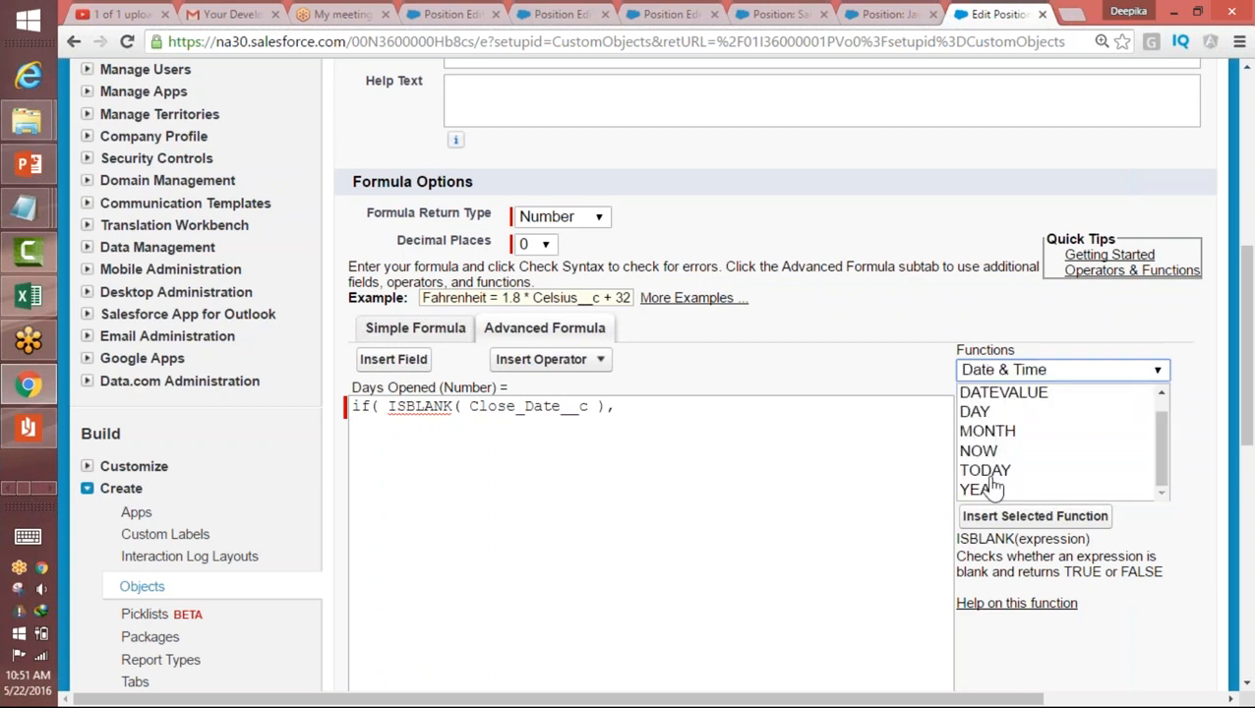
pyautogui.click(987, 471)
pyautogui.click(969, 518)
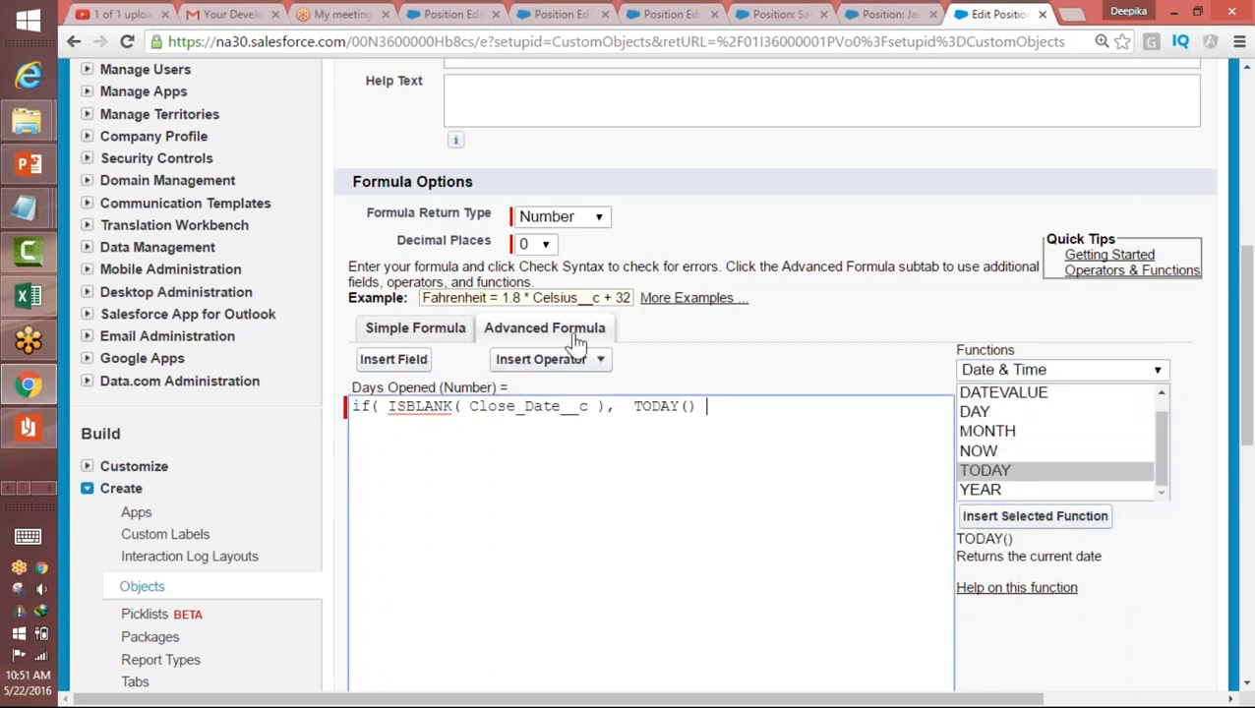
# Step: Subtract the Position field Open_Date__c from TODAY() in the formula and add a comma after it
pyautogui.click(536, 360)
pyautogui.click(537, 409)
pyautogui.click(385, 359)
pyautogui.click(295, 297)
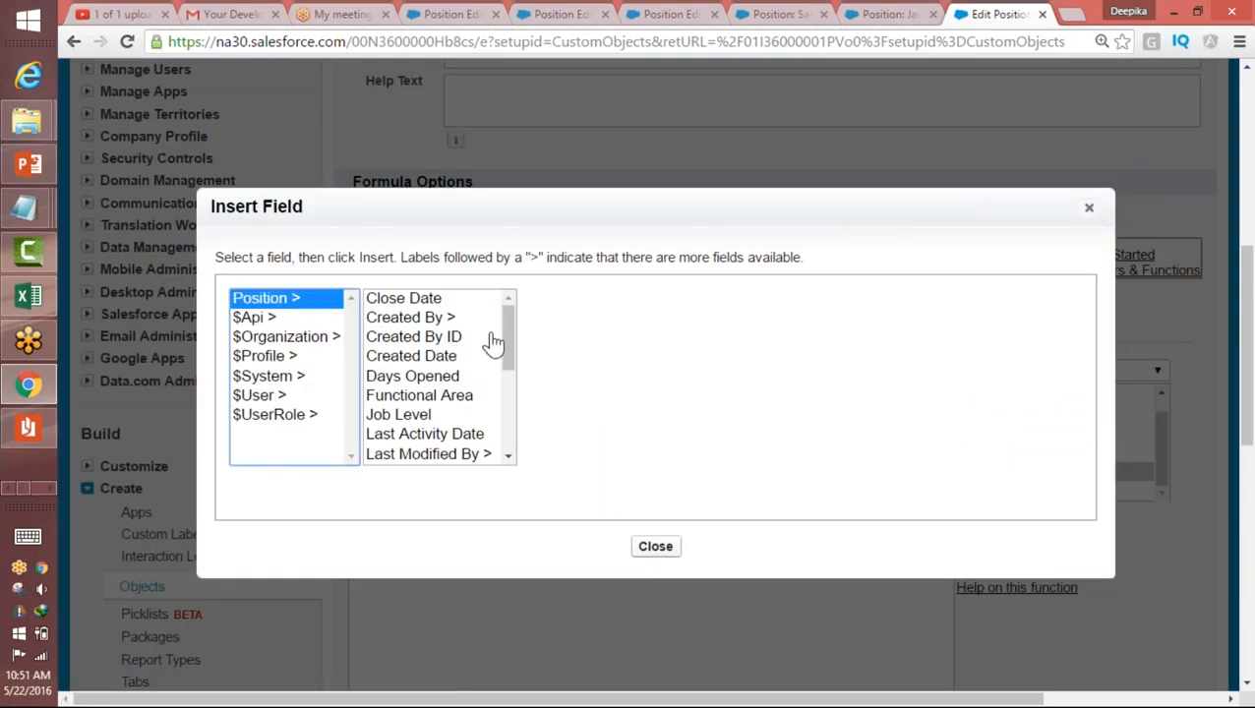
pyautogui.scroll(-3, 502, 379)
pyautogui.click(433, 403)
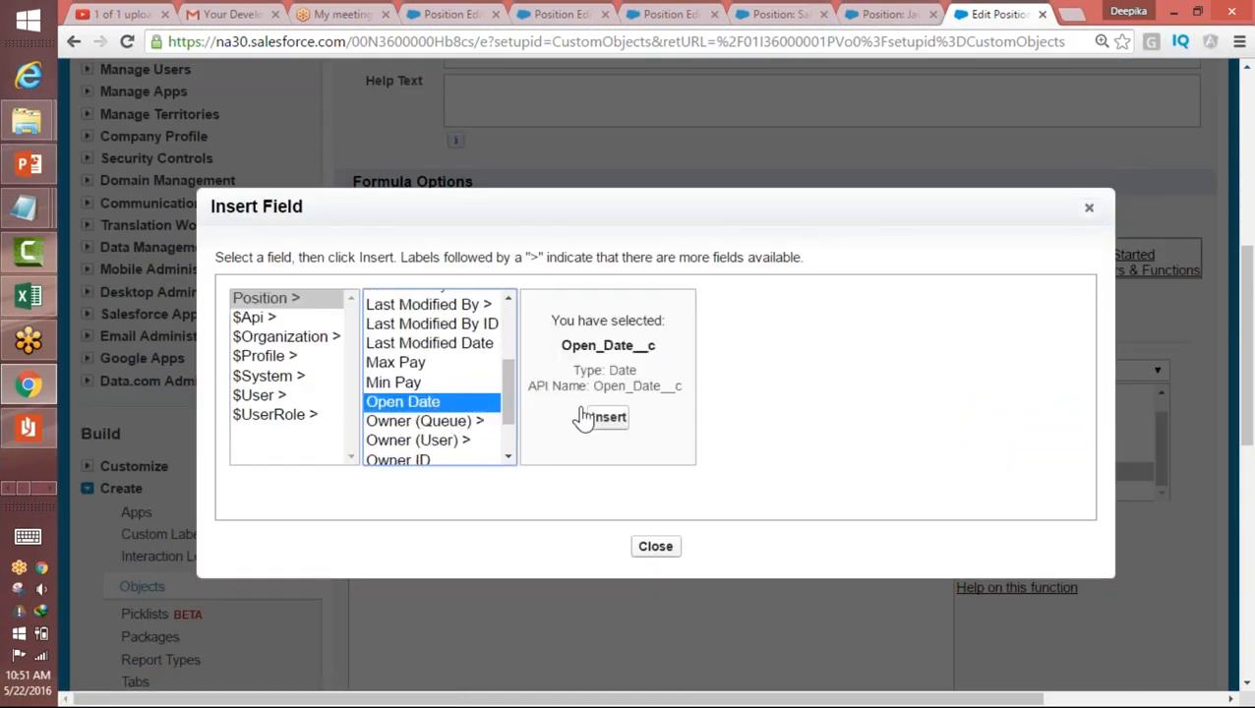
pyautogui.click(591, 421)
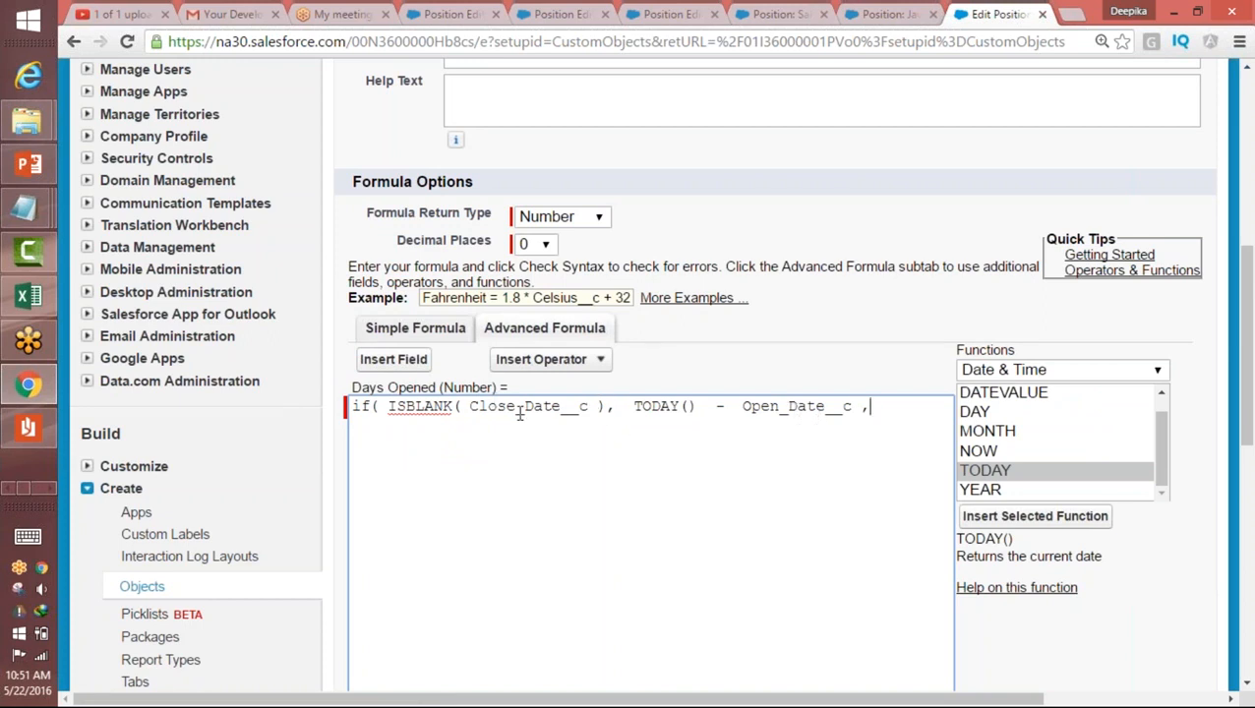
# Step: Review the ISBLANK(Close_Date__c) condition and its TODAY() - Open_Date__c result in the formula
pyautogui.moveTo(388, 407); pyautogui.dragTo(604, 404)
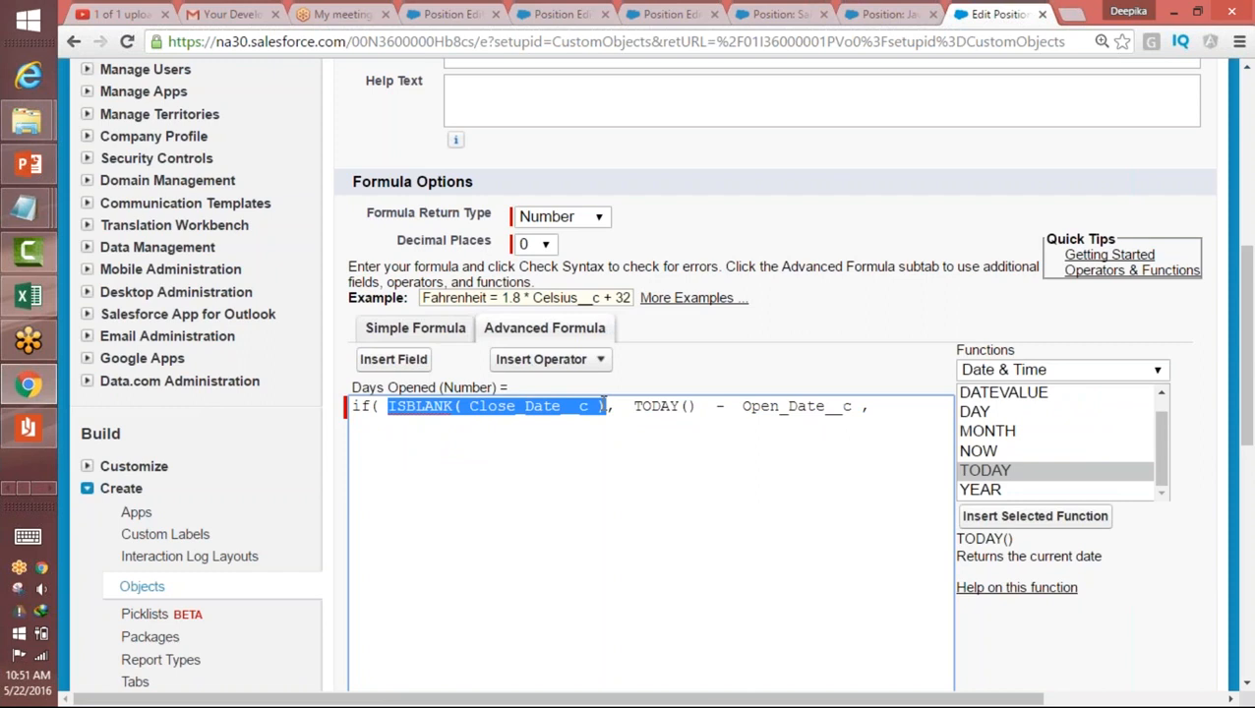
pyautogui.click(607, 405)
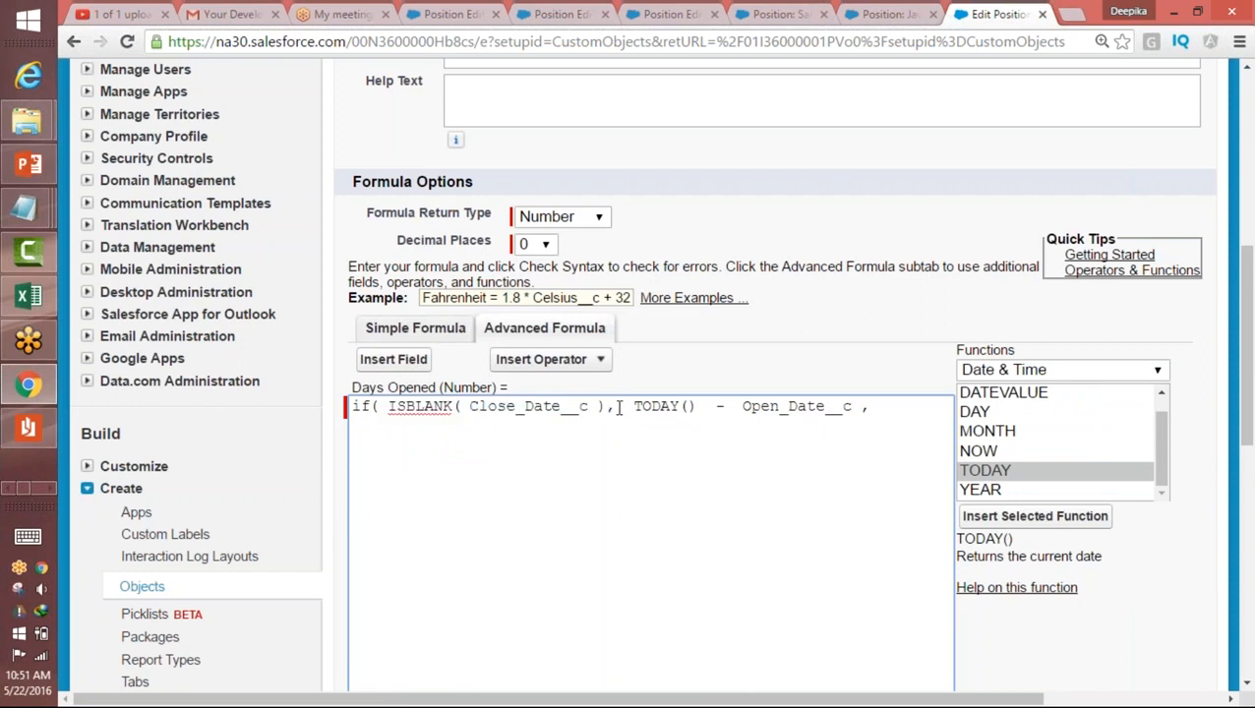
pyautogui.moveTo(630, 408); pyautogui.dragTo(531, 410)
pyautogui.moveTo(609, 405); pyautogui.dragTo(390, 418)
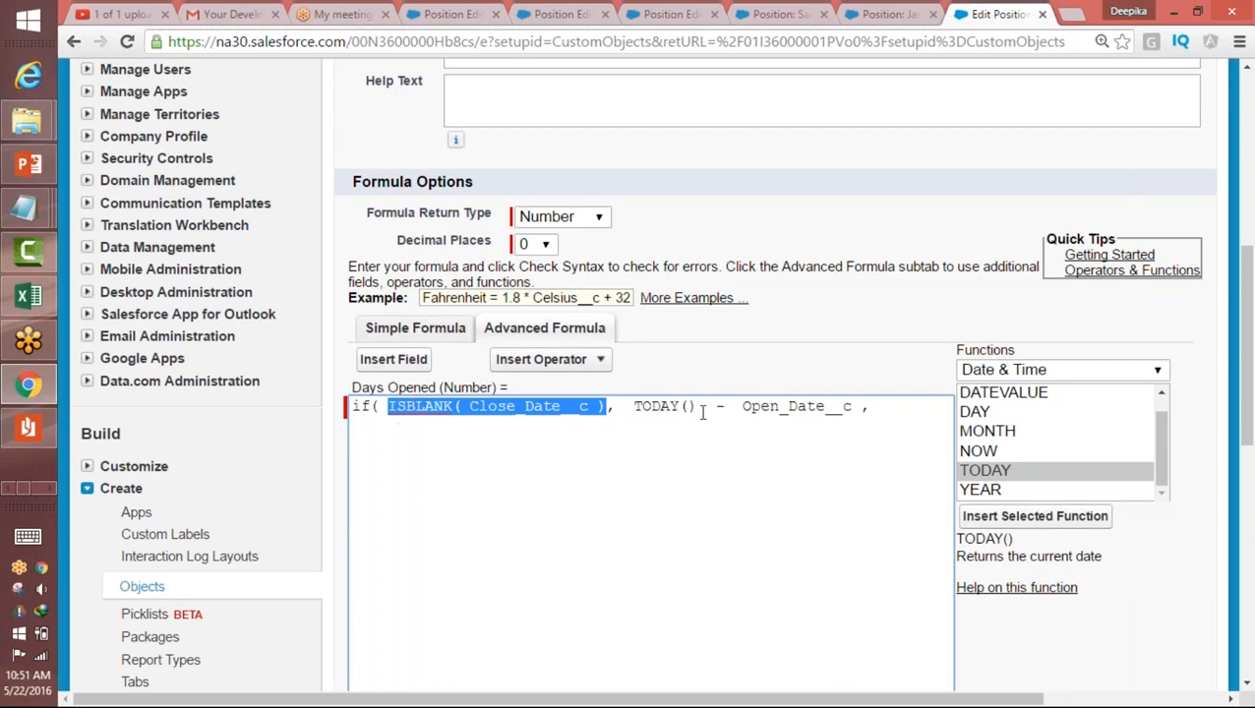
pyautogui.moveTo(630, 415); pyautogui.dragTo(854, 407)
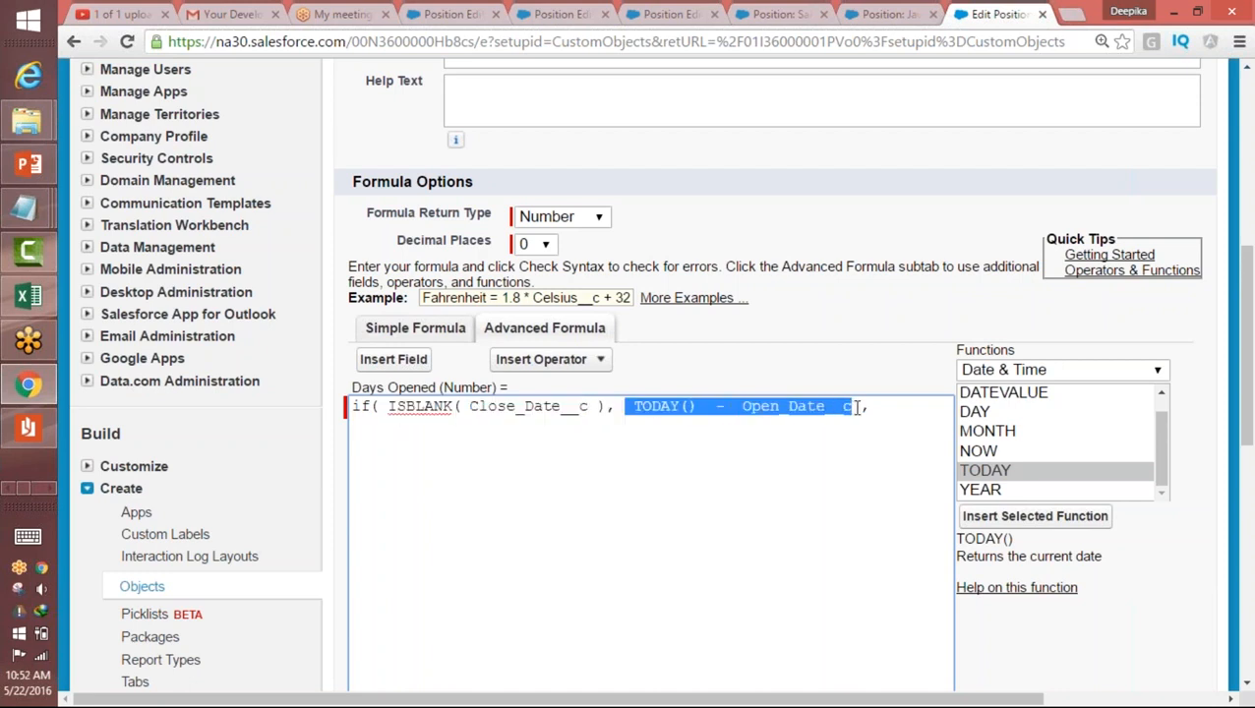
pyautogui.moveTo(389, 406); pyautogui.dragTo(613, 396)
pyautogui.click(793, 405)
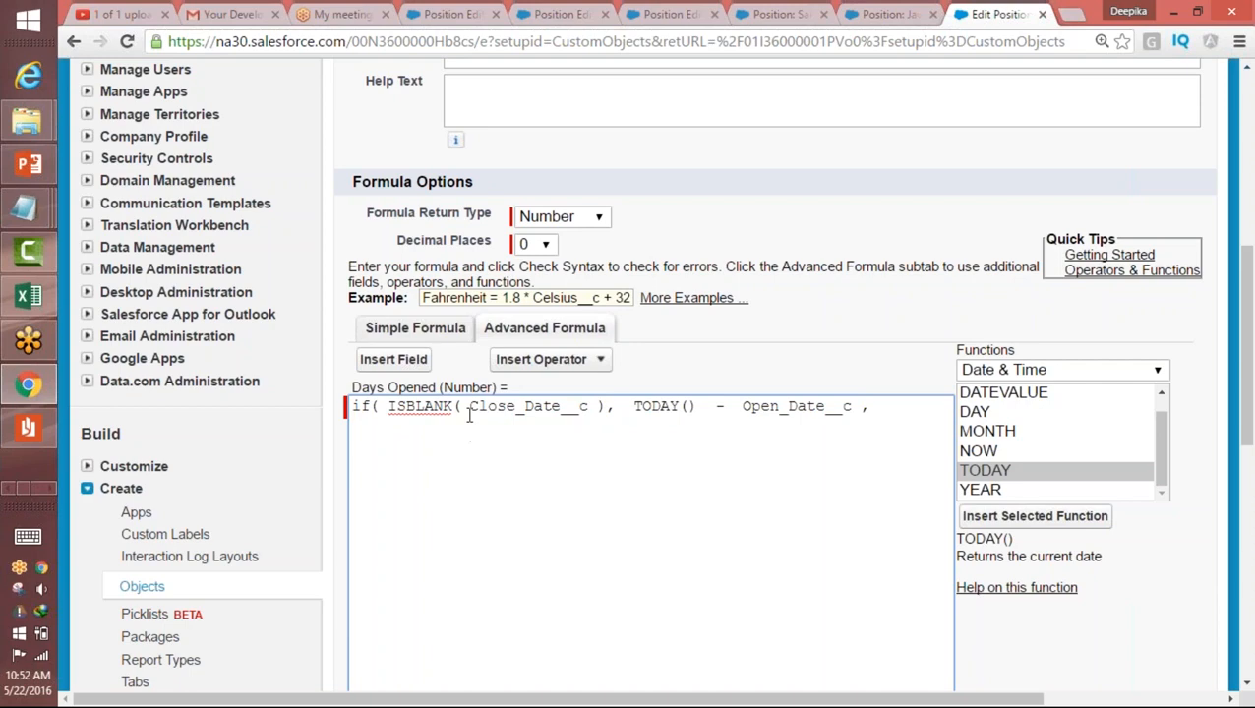
# Step: Add Close_Date__c - Open_Date__c as the formula's false result and end the condition with a closing parenthesis
pyautogui.click(393, 359)
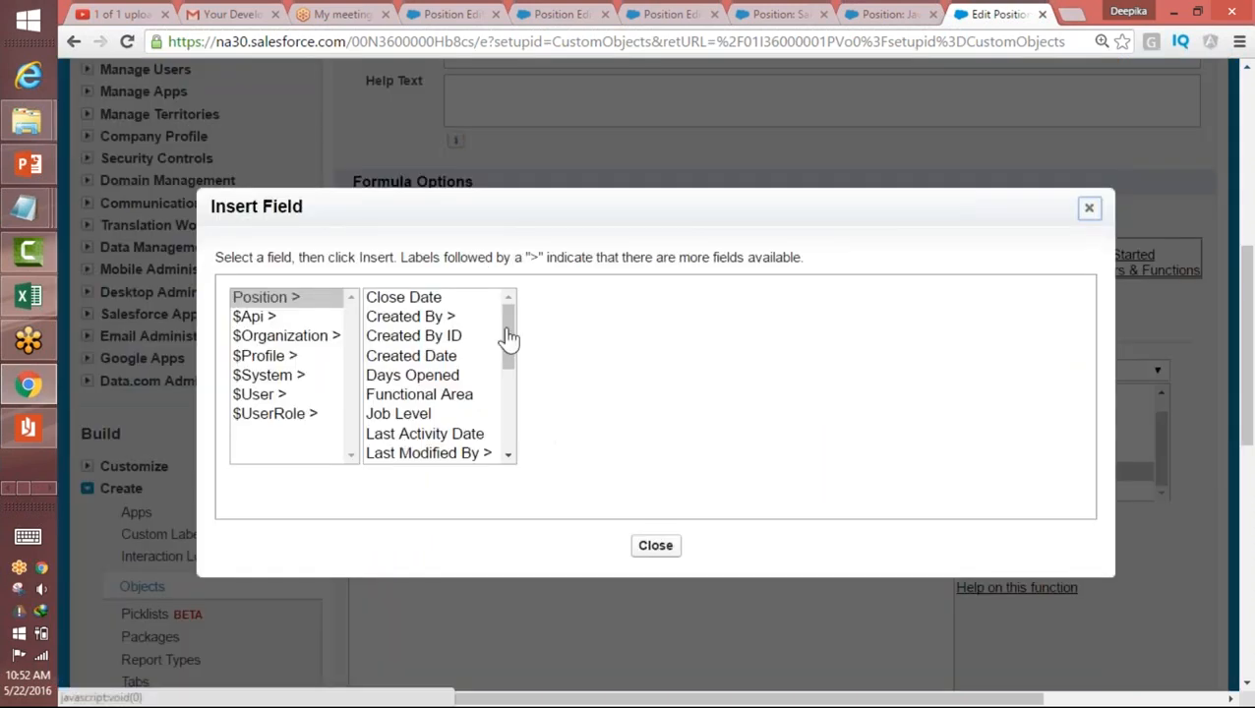
pyautogui.click(442, 297)
pyautogui.click(605, 417)
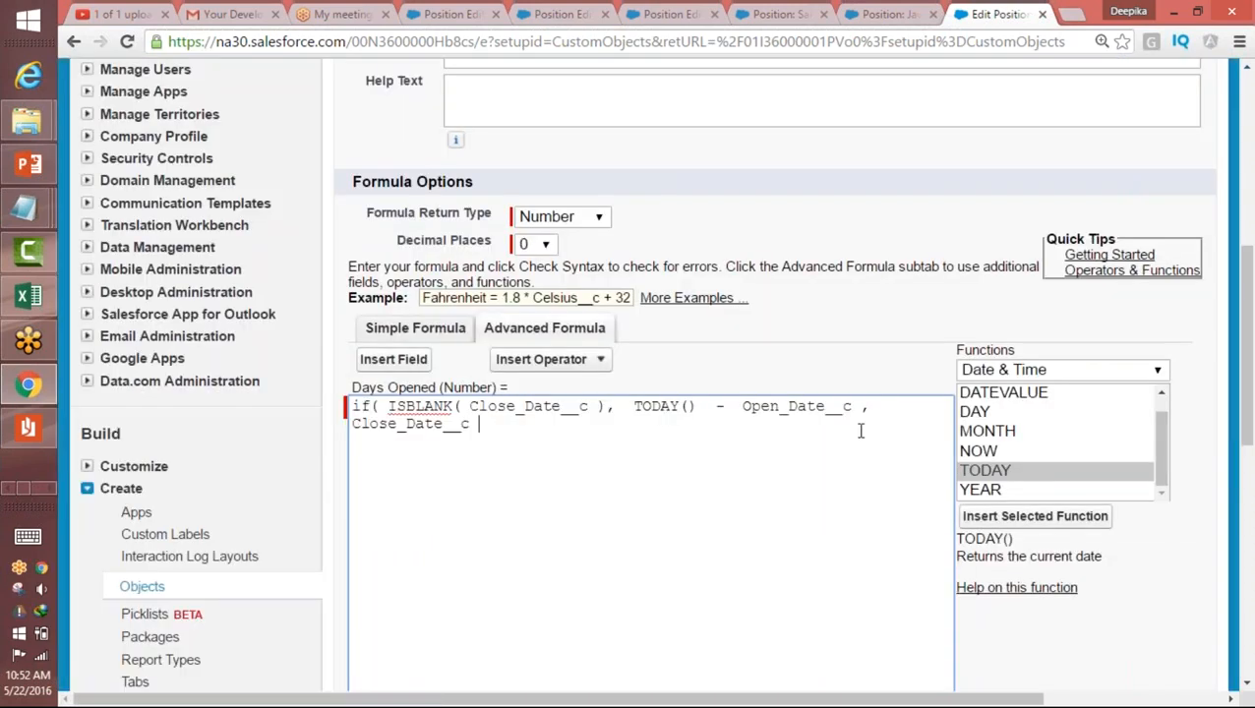
pyautogui.click(568, 362)
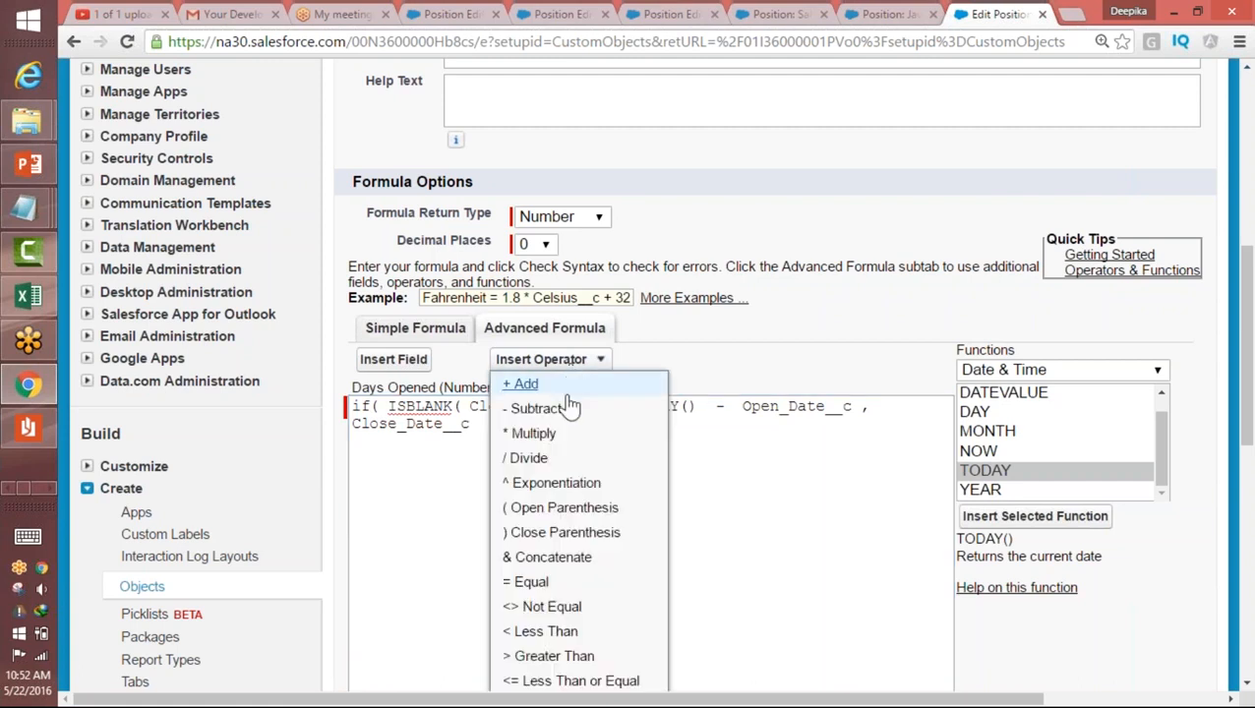
pyautogui.click(536, 408)
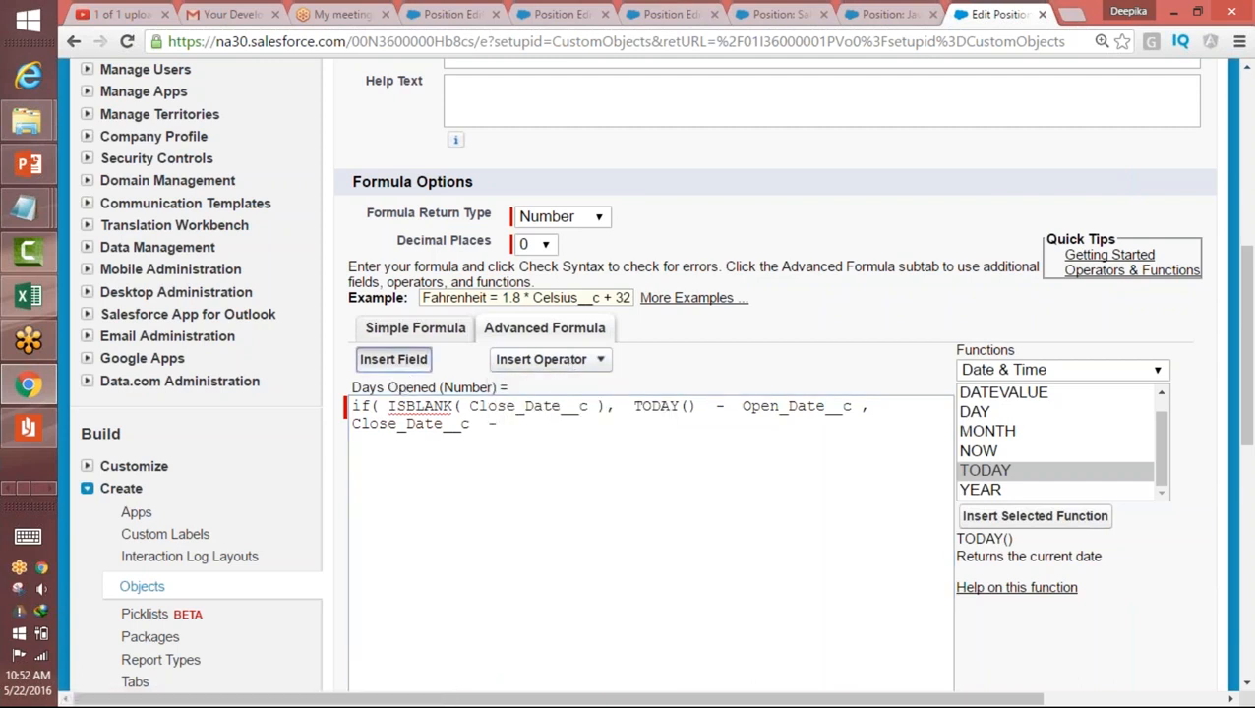
pyautogui.click(394, 359)
pyautogui.moveTo(510, 355); pyautogui.dragTo(505, 419)
pyautogui.click(423, 398)
pyautogui.click(607, 417)
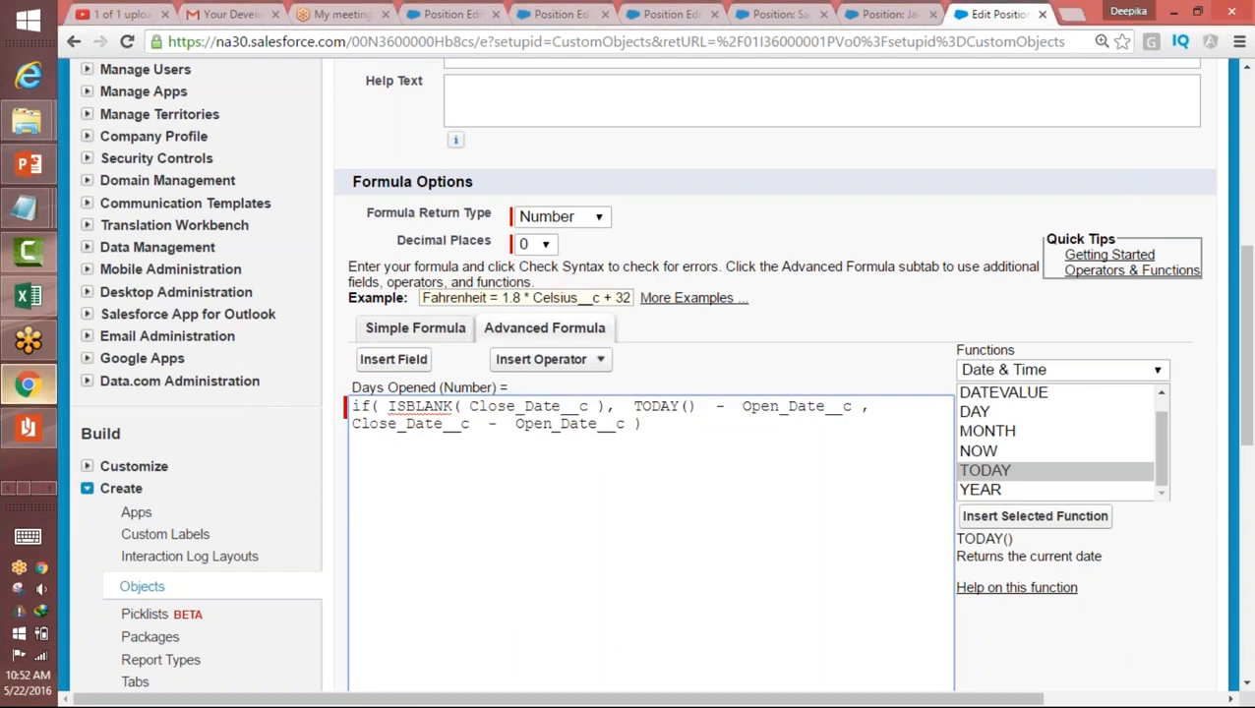
# Step: Look up the IF function in the Logical category and change the formula's "if" to uppercase "IF"
pyautogui.click(1145, 375)
pyautogui.click(992, 431)
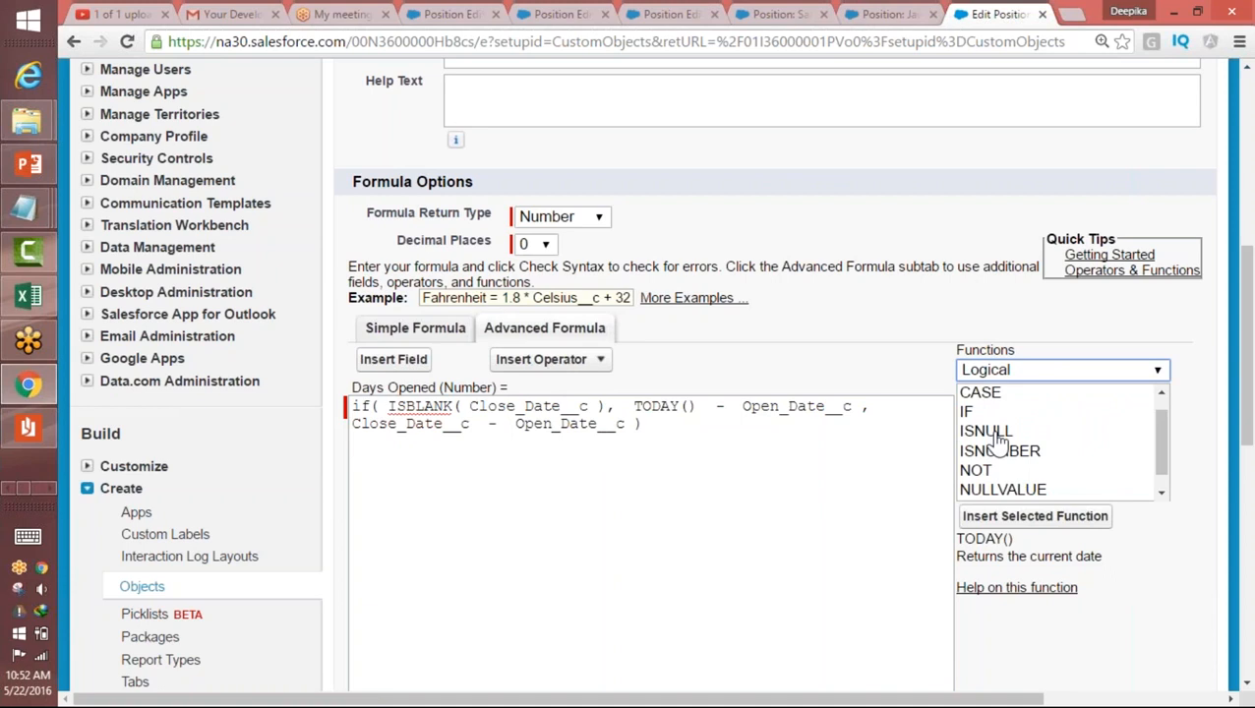
pyautogui.click(969, 413)
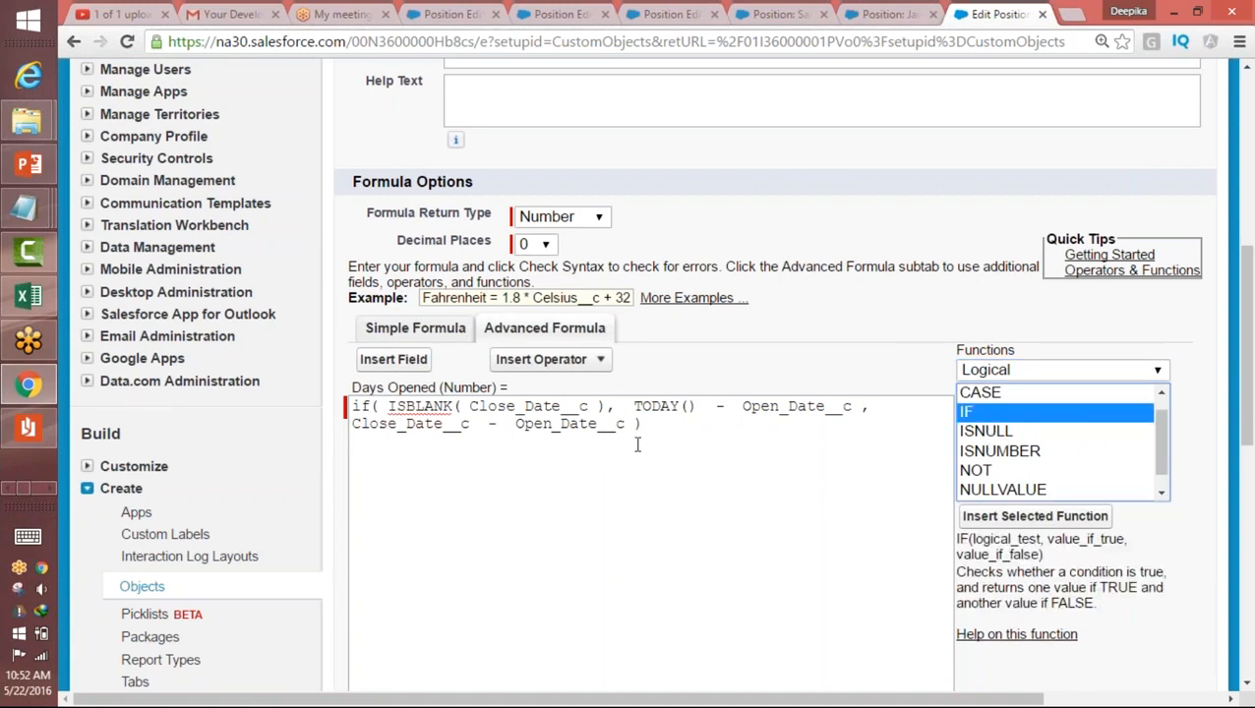
pyautogui.doubleClick(366, 406)
pyautogui.write('IF')
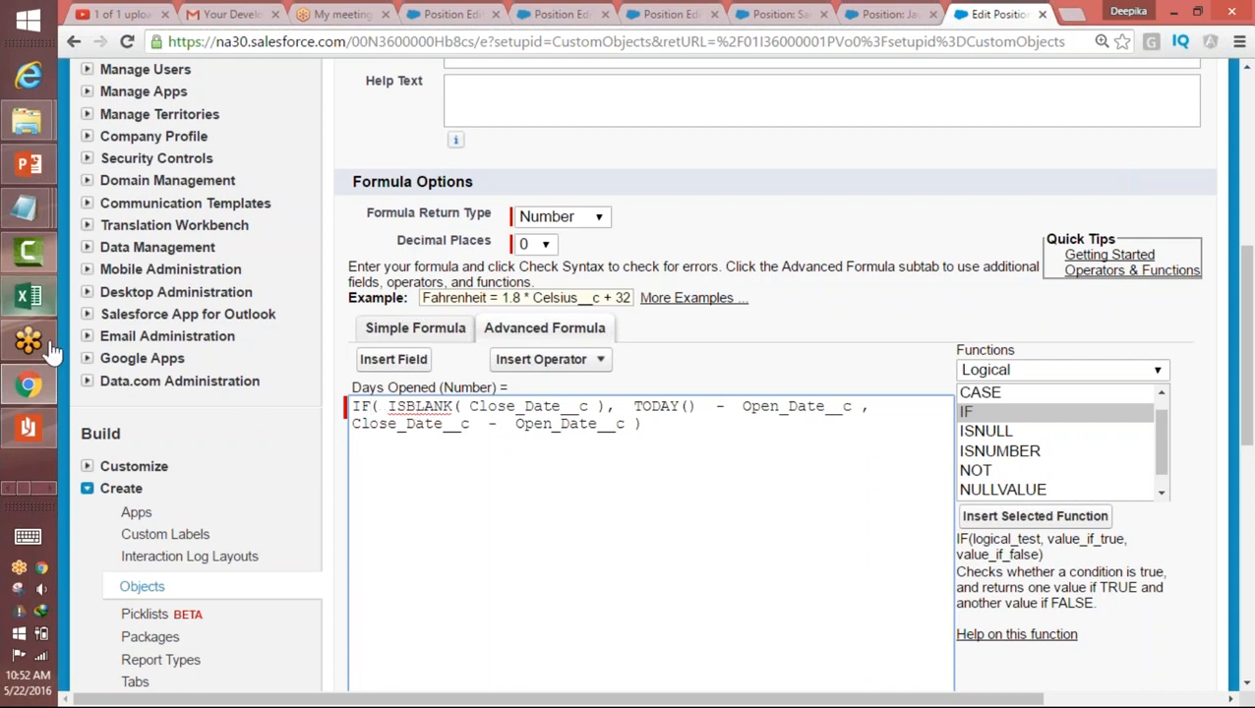
# Step: Switch to Paint, start a new picture without saving the old one, and handwrite "If ( __ )," with a blank condition
pyautogui.click(43, 491)
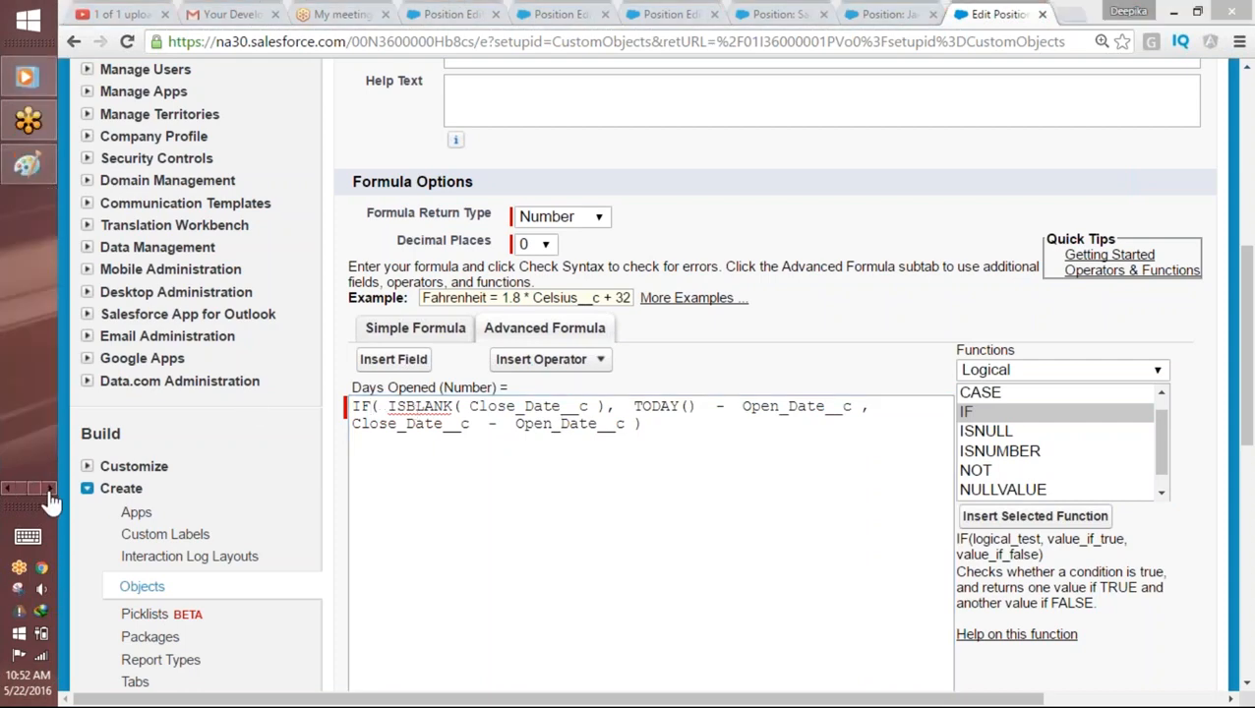
pyautogui.click(27, 163)
pyautogui.click(87, 36)
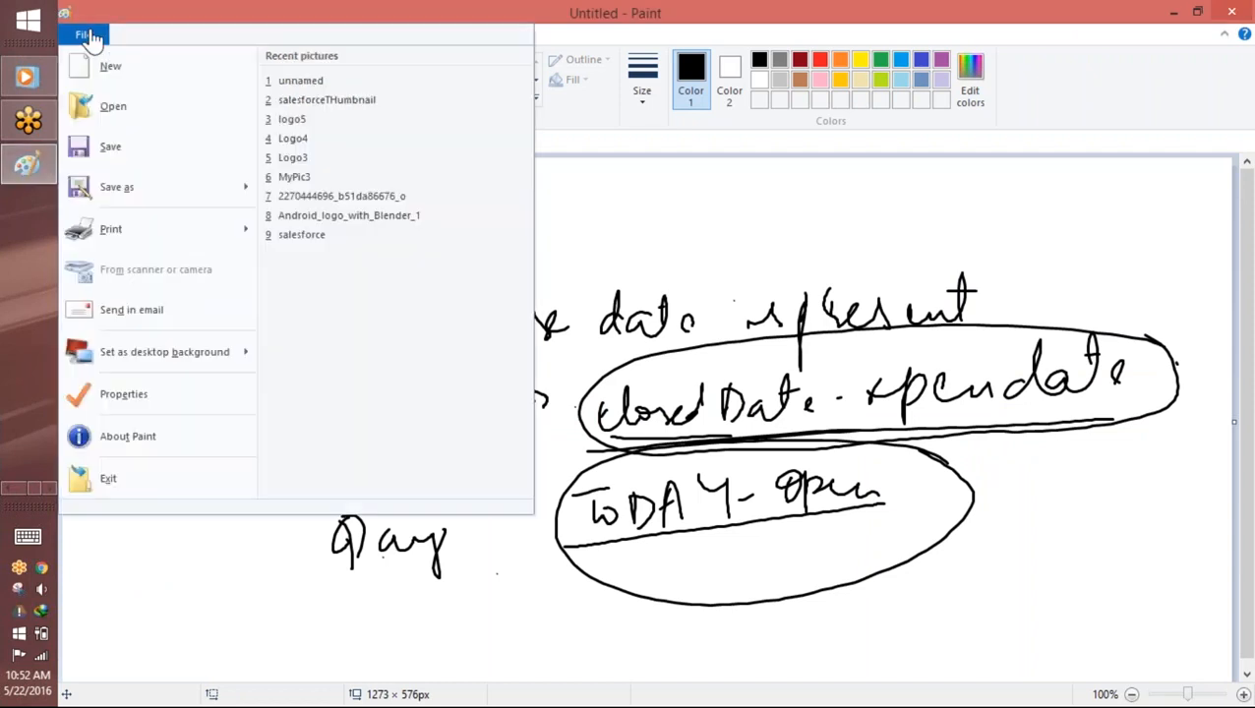
pyautogui.click(137, 77)
pyautogui.press('n')
pyautogui.moveTo(356, 256)
pyautogui.mouseDown()
pyautogui.moveTo(391, 253)
pyautogui.moveTo(393, 295)
pyautogui.mouseUp()
pyautogui.moveTo(400, 266)
pyautogui.mouseDown()
pyautogui.moveTo(401, 327)
pyautogui.moveTo(399, 305)
pyautogui.mouseUp()
pyautogui.moveTo(460, 239); pyautogui.dragTo(464, 295)
pyautogui.moveTo(576, 224); pyautogui.dragTo(564, 282)
pyautogui.moveTo(476, 285)
pyautogui.mouseDown()
pyautogui.moveTo(568, 274)
pyautogui.moveTo(624, 298)
pyautogui.mouseUp()
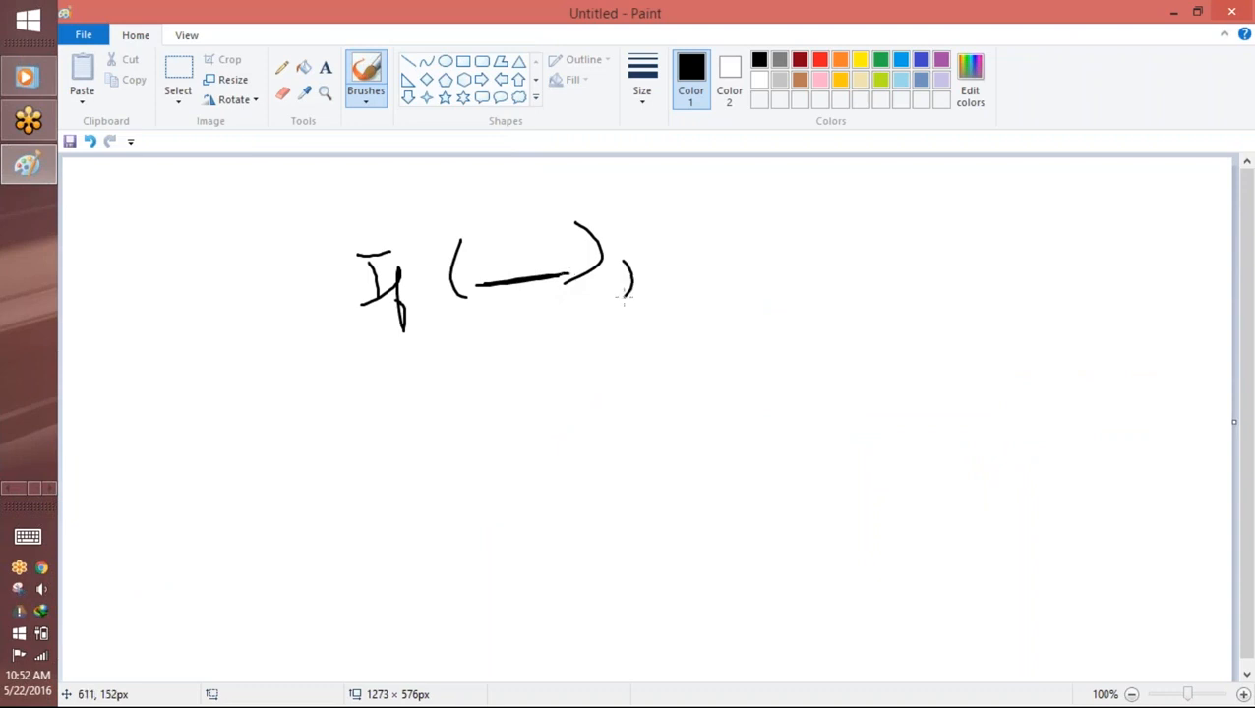
# Step: Handwrite "when it is true", a comma and "when it is f" after the condition in the Paint sketch
pyautogui.moveTo(699, 214)
pyautogui.mouseDown()
pyautogui.moveTo(704, 247)
pyautogui.moveTo(725, 225)
pyautogui.moveTo(706, 248)
pyautogui.moveTo(738, 210)
pyautogui.moveTo(775, 236)
pyautogui.moveTo(823, 234)
pyautogui.moveTo(862, 189)
pyautogui.moveTo(870, 197)
pyautogui.mouseUp()
pyautogui.moveTo(789, 286)
pyautogui.mouseDown()
pyautogui.moveTo(820, 258)
pyautogui.moveTo(825, 289)
pyautogui.mouseUp()
pyautogui.moveTo(848, 248)
pyautogui.mouseDown()
pyautogui.moveTo(838, 293)
pyautogui.moveTo(863, 264)
pyautogui.mouseUp()
pyautogui.moveTo(852, 291); pyautogui.dragTo(948, 292)
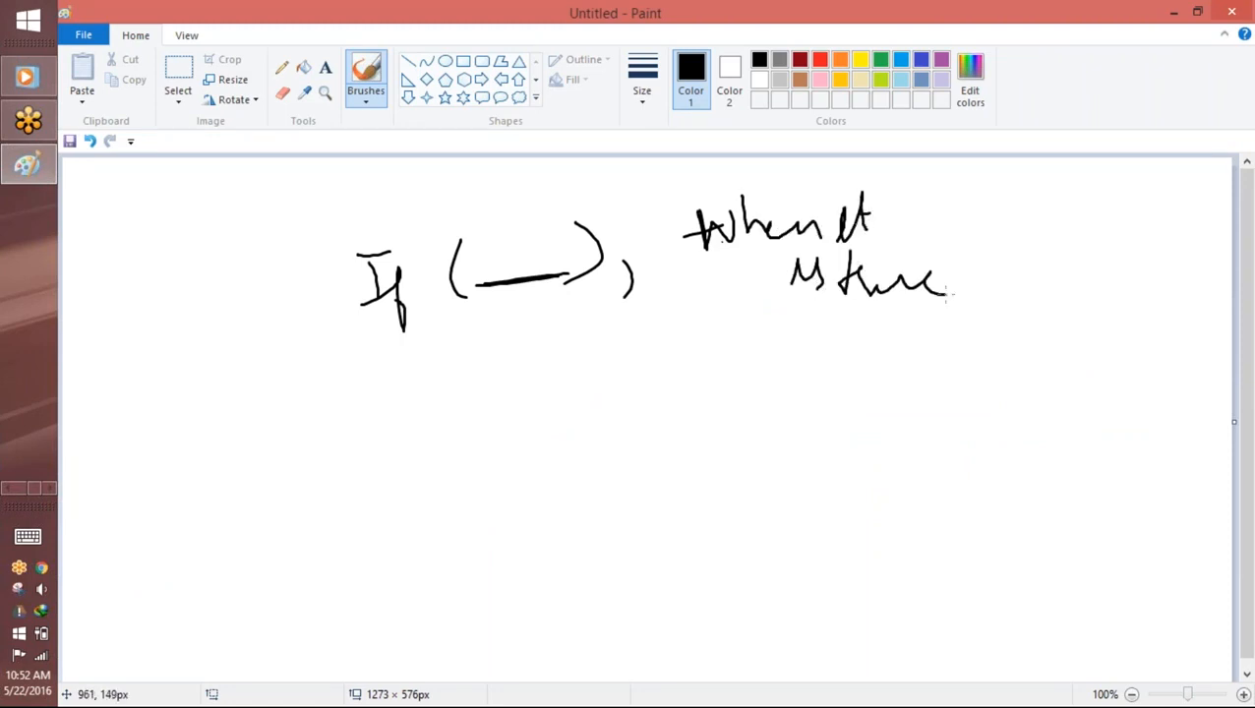
pyautogui.moveTo(976, 221); pyautogui.dragTo(964, 275)
pyautogui.moveTo(1026, 192)
pyautogui.mouseDown()
pyautogui.moveTo(1029, 231)
pyautogui.moveTo(1075, 211)
pyautogui.moveTo(1165, 222)
pyautogui.mouseUp()
pyautogui.moveTo(1185, 185); pyautogui.dragTo(1176, 223)
pyautogui.moveTo(1121, 265)
pyautogui.mouseDown()
pyautogui.moveTo(1154, 258)
pyautogui.moveTo(1177, 311)
pyautogui.moveTo(1199, 265)
pyautogui.mouseUp()
pyautogui.click(1186, 250)
# Step: Circle the condition, write "9 > 2" inside it, and circle "when it is true"
pyautogui.moveTo(588, 208)
pyautogui.mouseDown()
pyautogui.moveTo(504, 354)
pyautogui.moveTo(551, 198)
pyautogui.mouseUp()
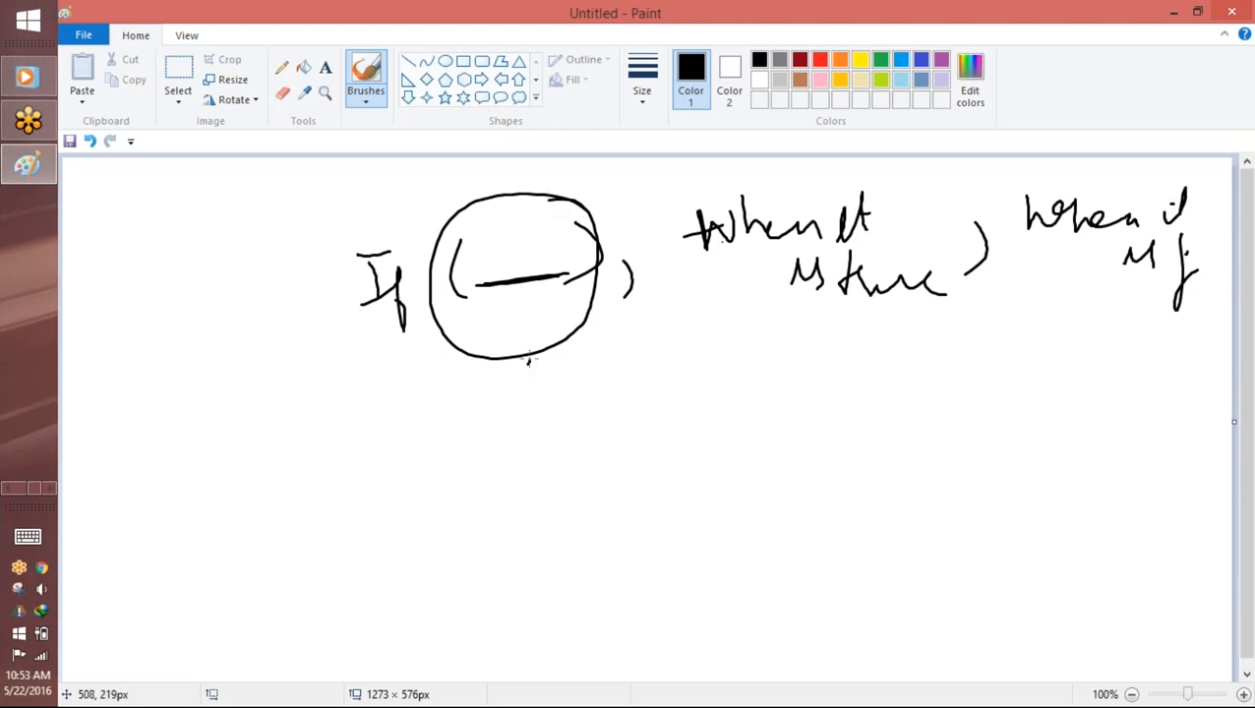
pyautogui.moveTo(492, 242); pyautogui.dragTo(483, 280)
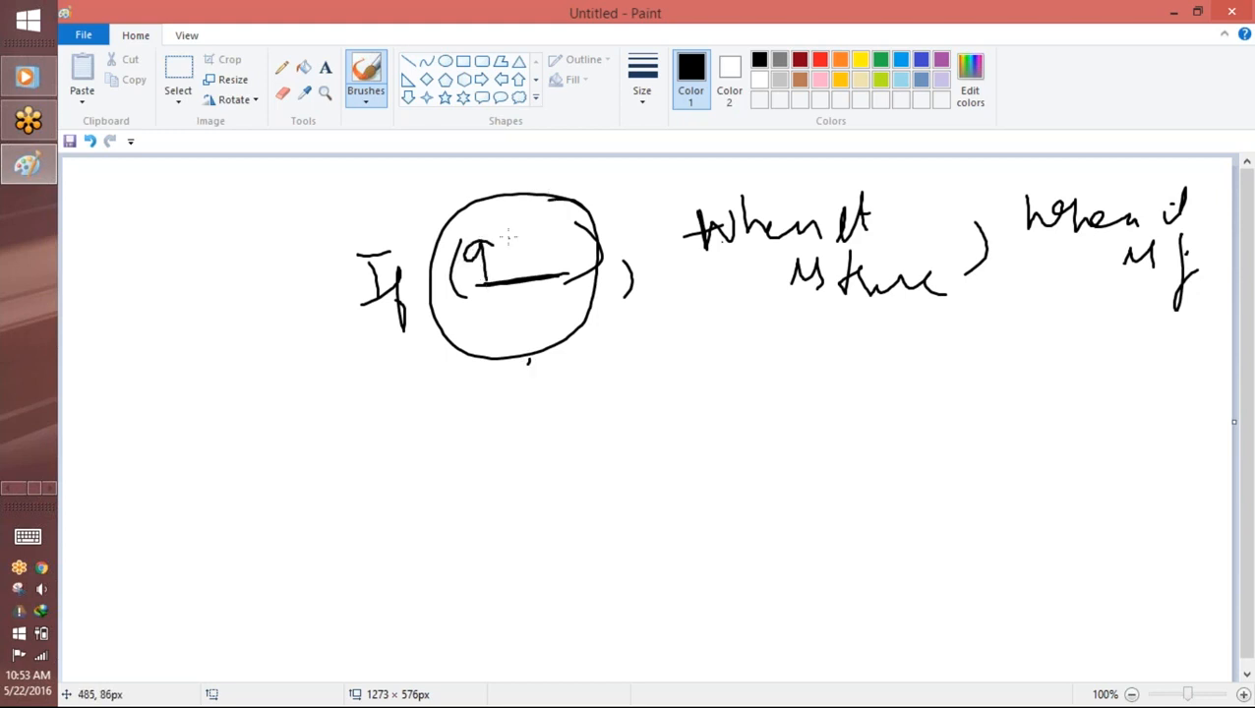
pyautogui.moveTo(513, 236)
pyautogui.mouseDown()
pyautogui.moveTo(516, 269)
pyautogui.moveTo(565, 252)
pyautogui.moveTo(493, 217)
pyautogui.moveTo(544, 235)
pyautogui.mouseUp()
pyautogui.moveTo(947, 201)
pyautogui.mouseDown()
pyautogui.moveTo(702, 252)
pyautogui.moveTo(870, 358)
pyautogui.moveTo(939, 198)
pyautogui.mouseUp()
# Step: Write "7 < 2" in purple below the first condition and circle "when it is f" in purple
pyautogui.click(940, 60)
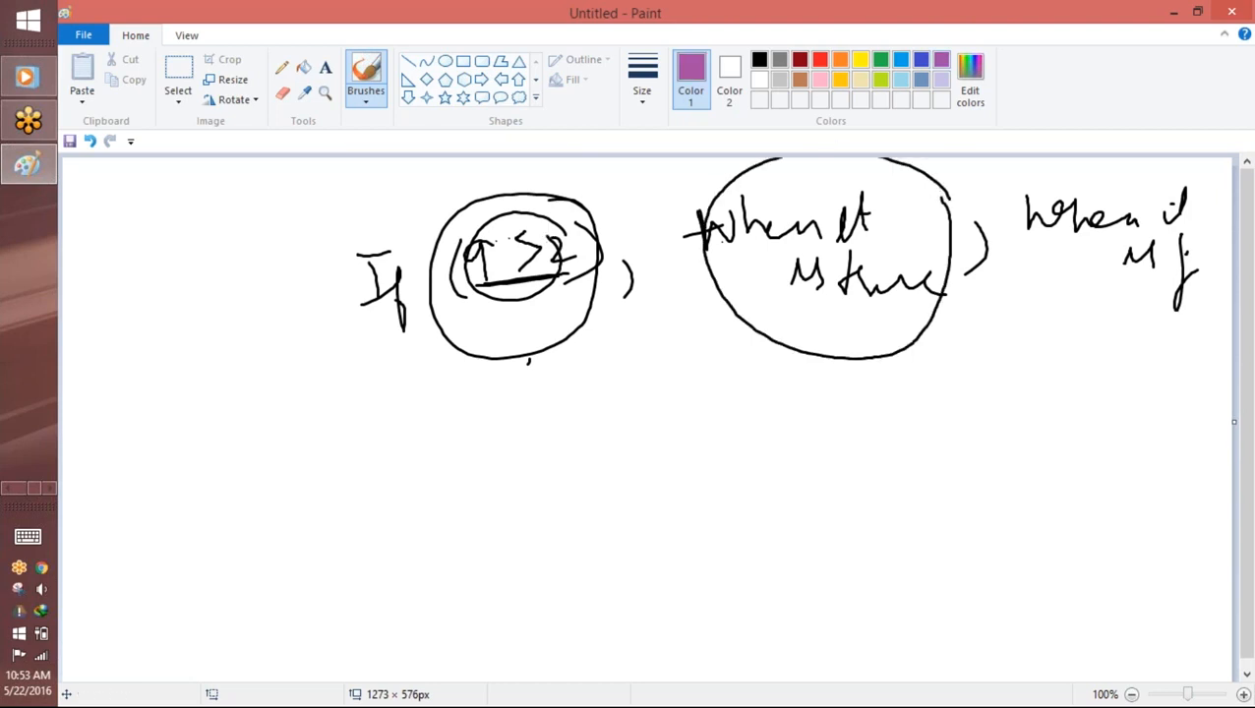
pyautogui.moveTo(471, 316); pyautogui.dragTo(476, 339)
pyautogui.moveTo(530, 308)
pyautogui.mouseDown()
pyautogui.moveTo(530, 331)
pyautogui.moveTo(577, 328)
pyautogui.mouseUp()
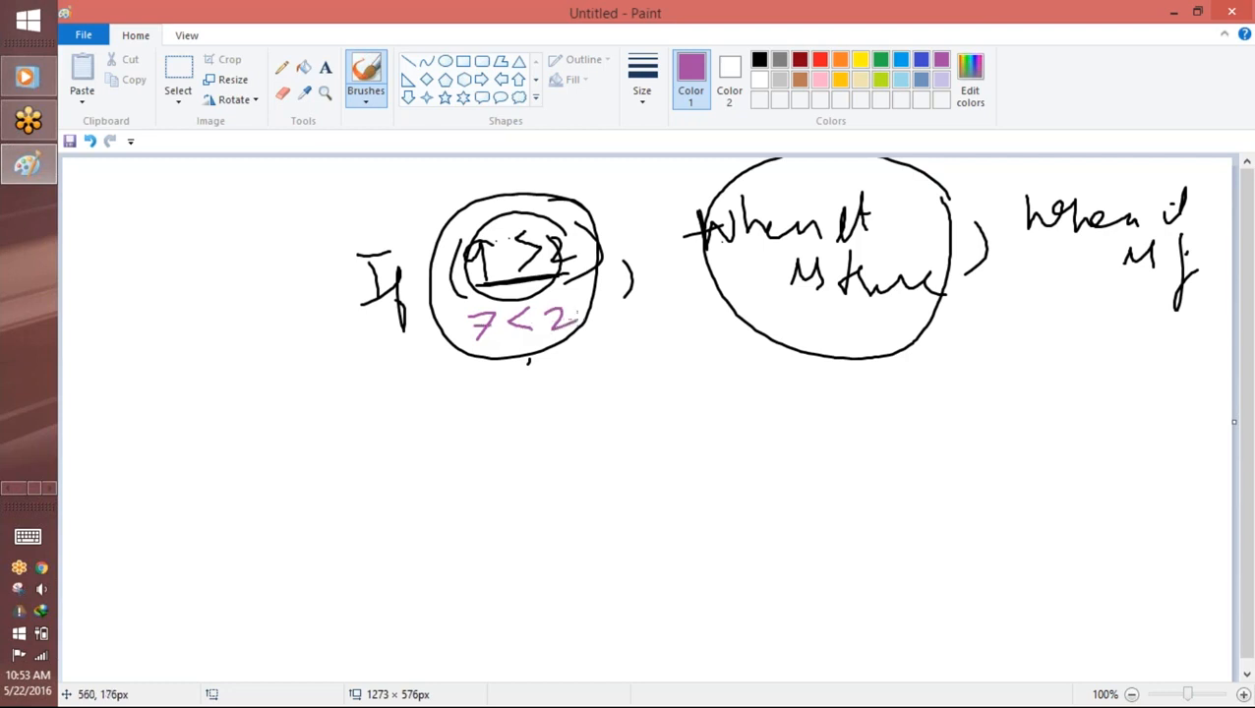
pyautogui.moveTo(1193, 219)
pyautogui.mouseDown()
pyautogui.moveTo(1047, 183)
pyautogui.moveTo(1144, 347)
pyautogui.moveTo(1187, 202)
pyautogui.mouseUp()
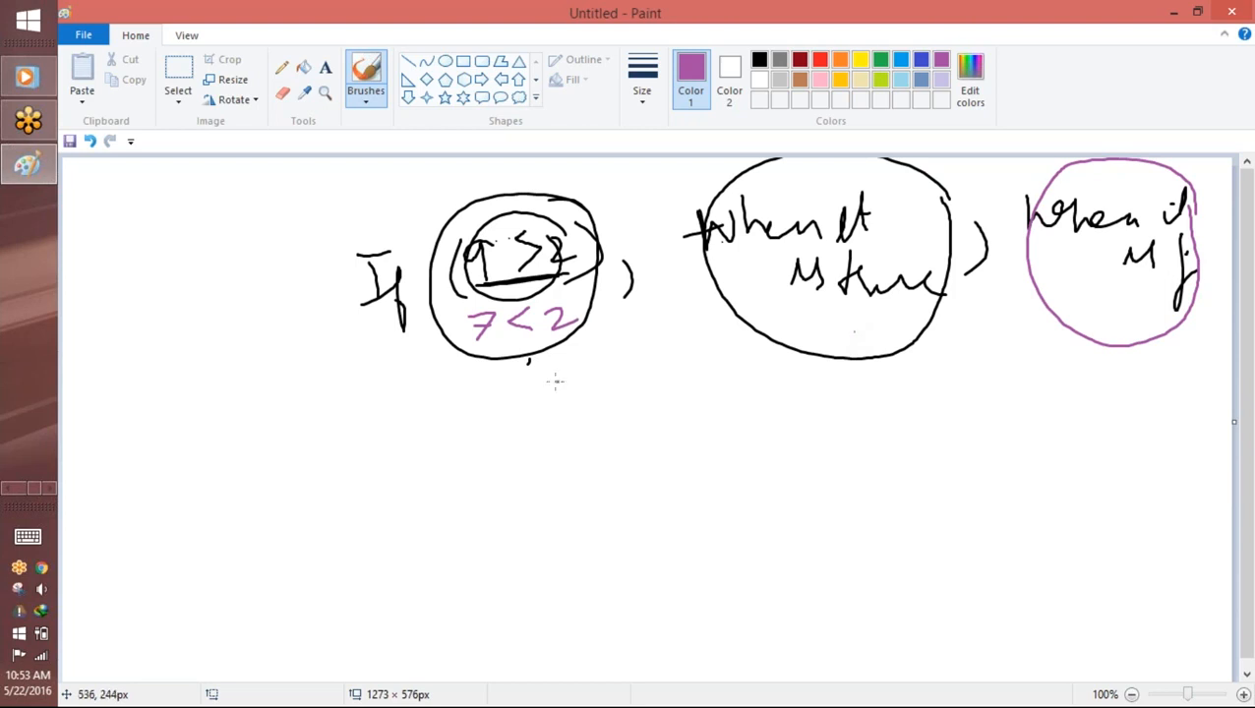
# Step: Underline "when it is true" and the comma after it in purple, and circle the two example conditions
pyautogui.moveTo(964, 318); pyautogui.dragTo(835, 329)
pyautogui.moveTo(972, 290); pyautogui.dragTo(999, 287)
pyautogui.moveTo(585, 241)
pyautogui.mouseDown()
pyautogui.moveTo(419, 324)
pyautogui.moveTo(531, 356)
pyautogui.moveTo(482, 209)
pyautogui.moveTo(590, 313)
pyautogui.moveTo(495, 228)
pyautogui.mouseUp()
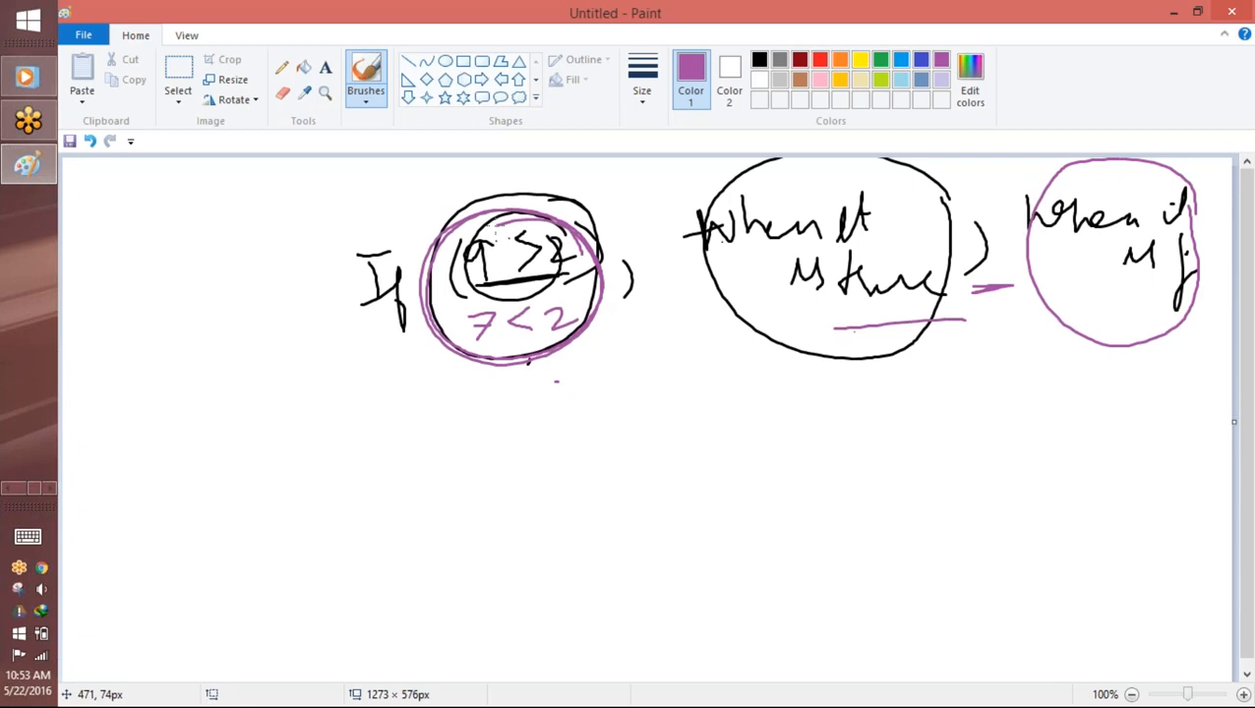
# Step: Switch back to Salesforce in Chrome and review the IF formula's ISBLANK condition, true result and false result
pyautogui.hotkey('alt', 'Tab')
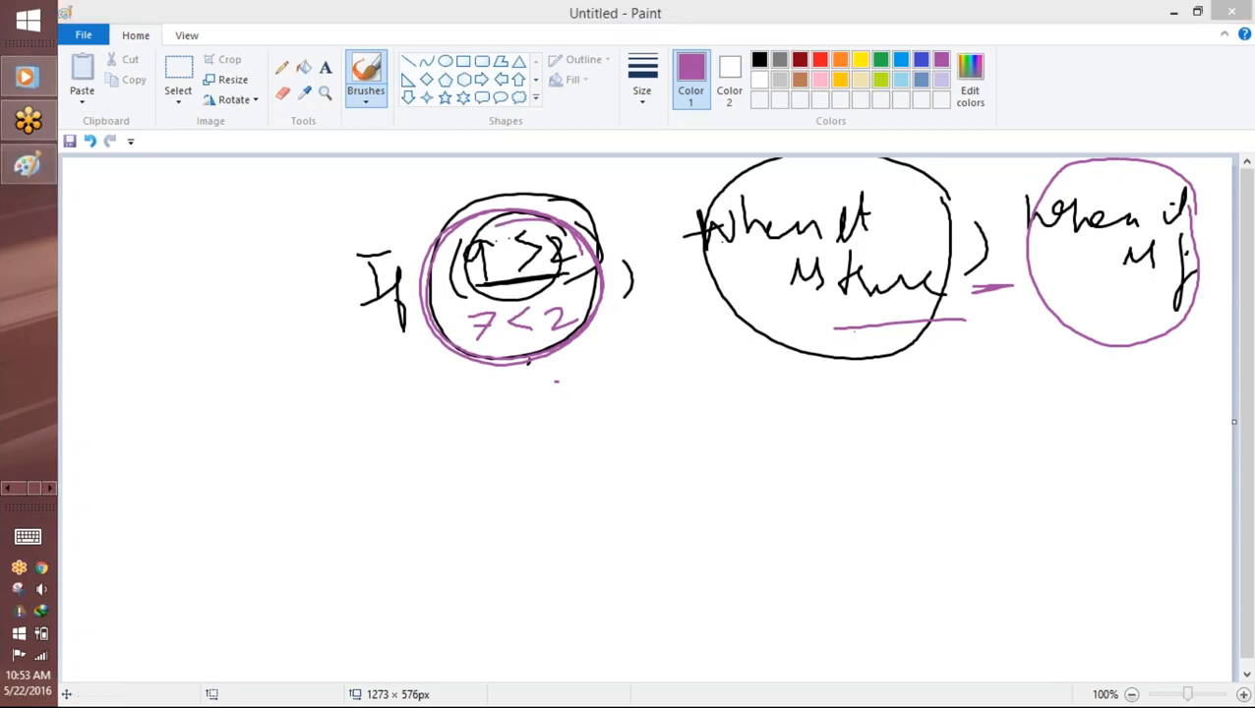
pyautogui.click(9, 489)
pyautogui.click(35, 382)
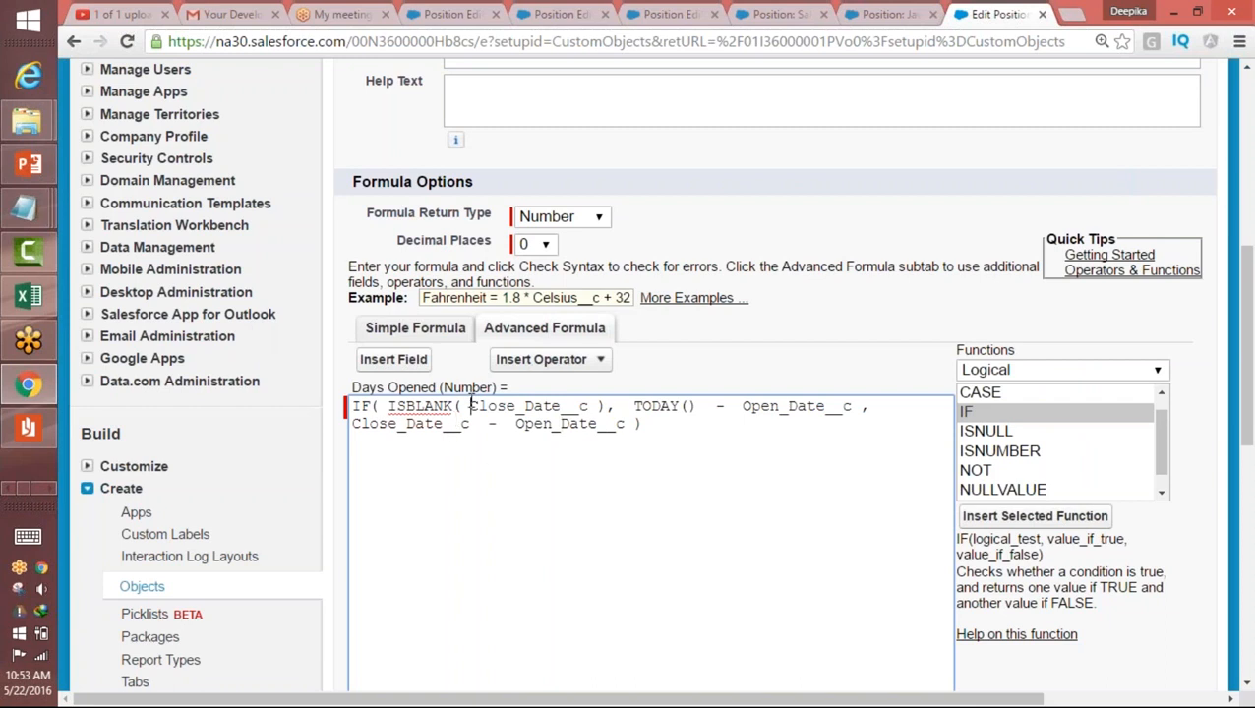
pyautogui.moveTo(470, 406); pyautogui.dragTo(609, 406)
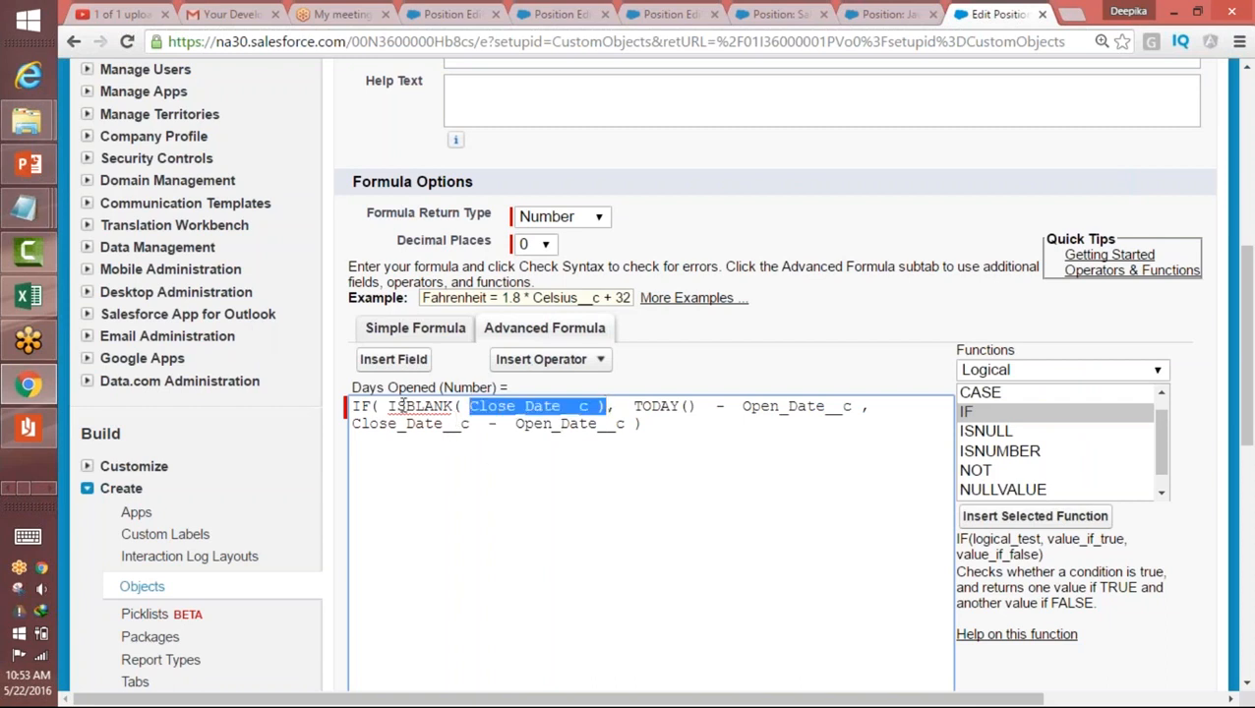
pyautogui.moveTo(383, 405); pyautogui.dragTo(435, 404)
pyautogui.moveTo(605, 404); pyautogui.dragTo(387, 404)
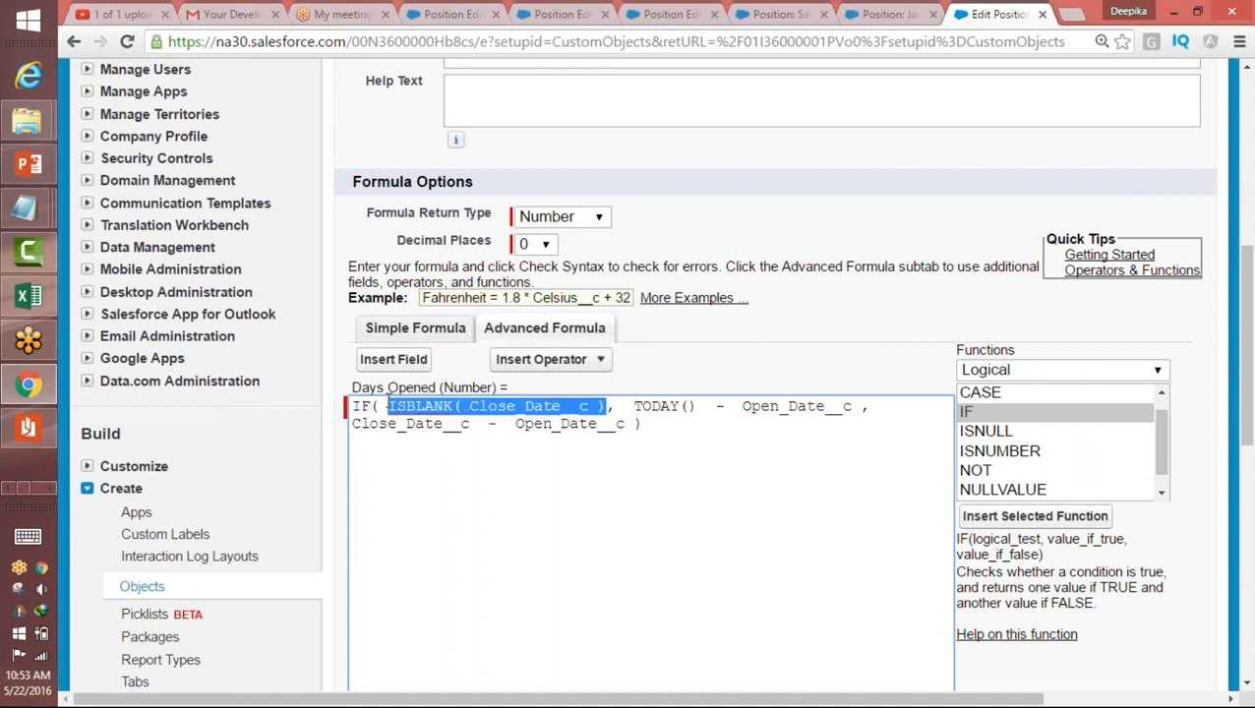
pyautogui.moveTo(634, 406); pyautogui.dragTo(854, 407)
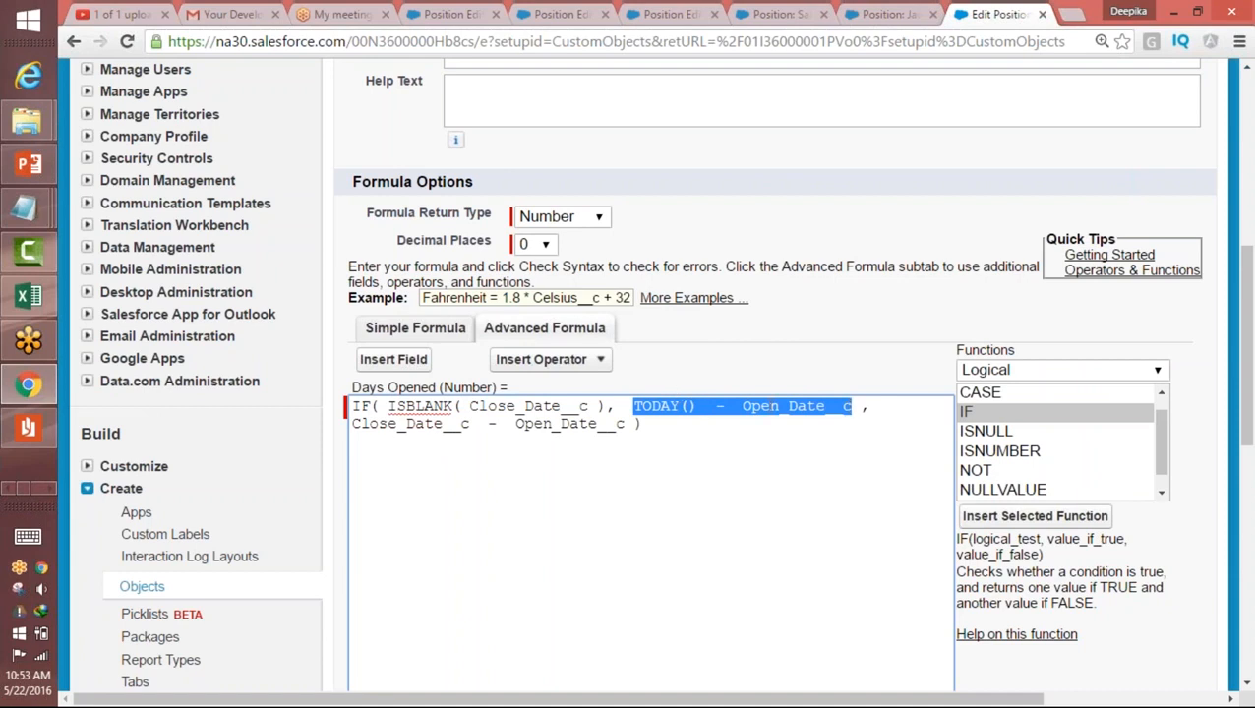
pyautogui.click(785, 407)
pyautogui.moveTo(382, 406); pyautogui.dragTo(356, 439)
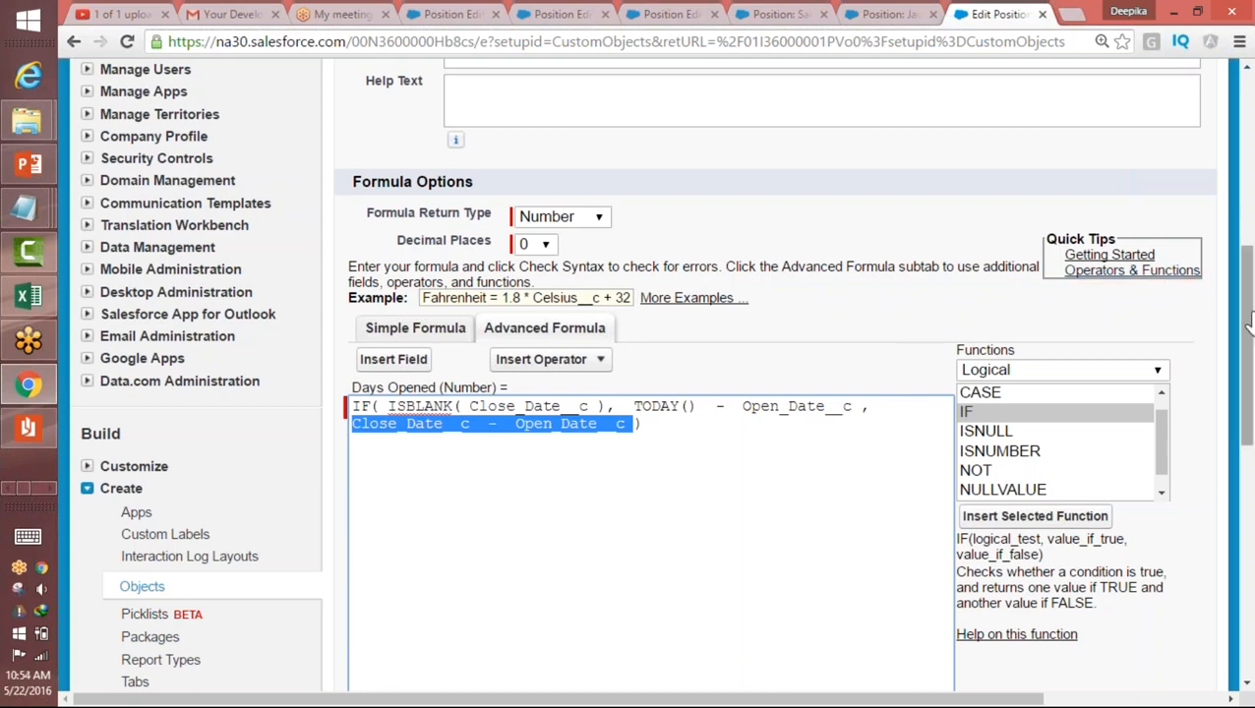
# Step: Run the syntax check on the Days Opened formula and view its result below the editor
pyautogui.moveTo(1246, 330); pyautogui.dragTo(1250, 366)
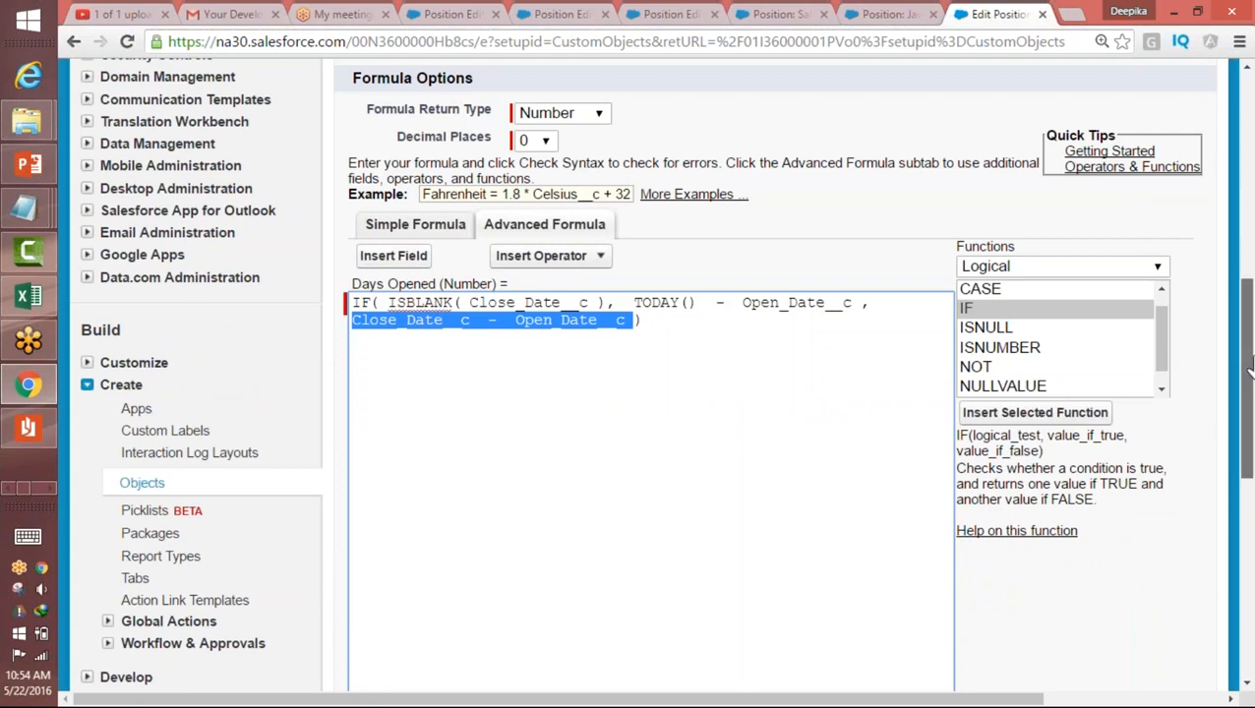
pyautogui.moveTo(1250, 370); pyautogui.dragTo(1248, 427)
pyautogui.click(398, 565)
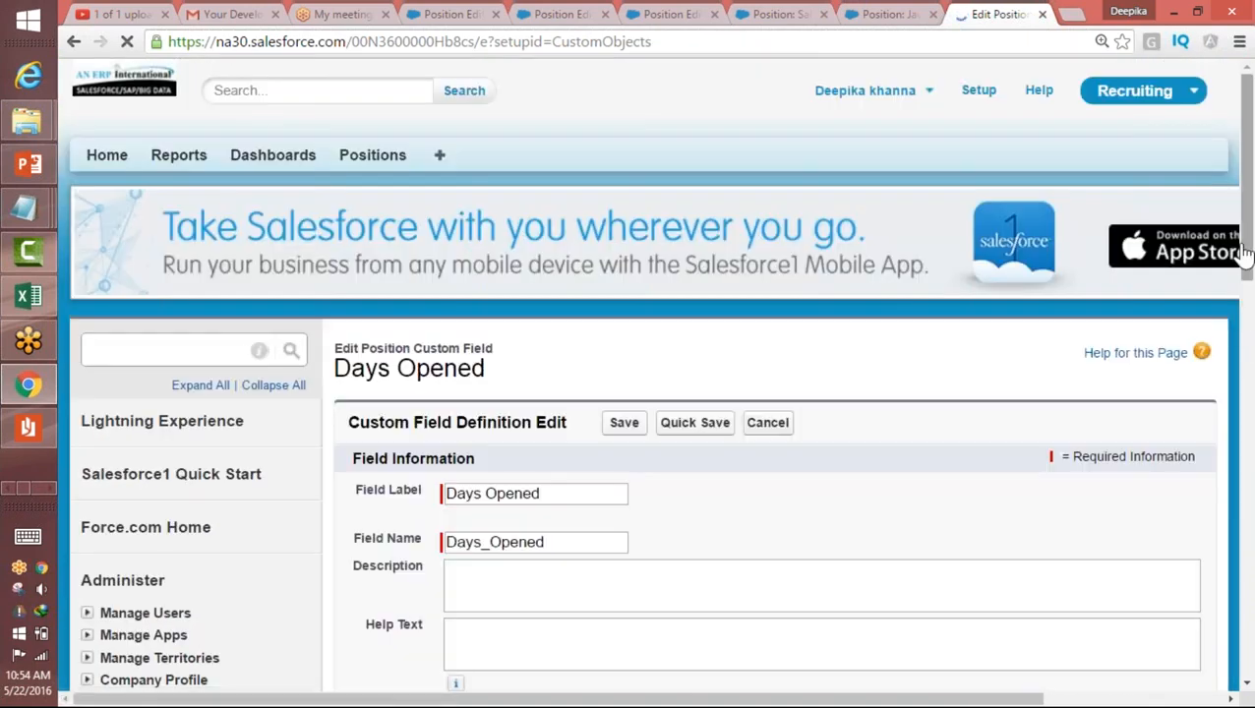
pyautogui.moveTo(1248, 248); pyautogui.dragTo(1205, 560)
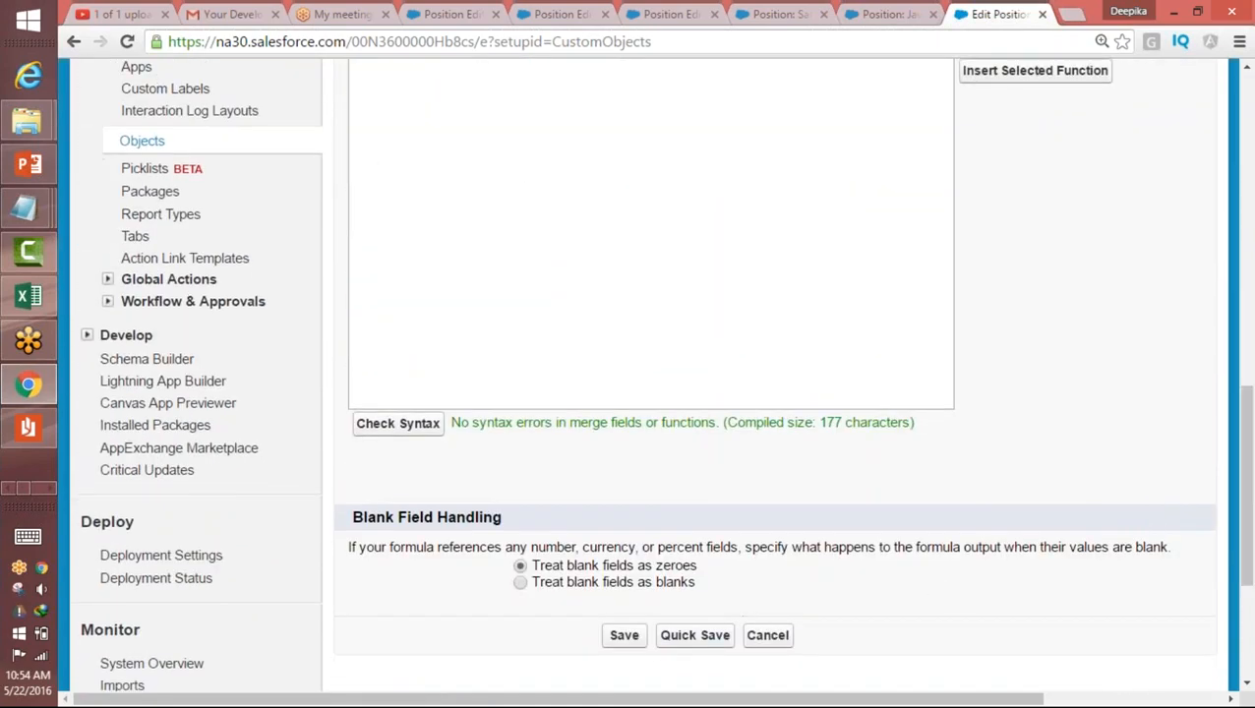
# Step: Save the Days Opened formula, and check Days Opened, Close Date and Open Date on the Java I Programmer position
pyautogui.click(630, 637)
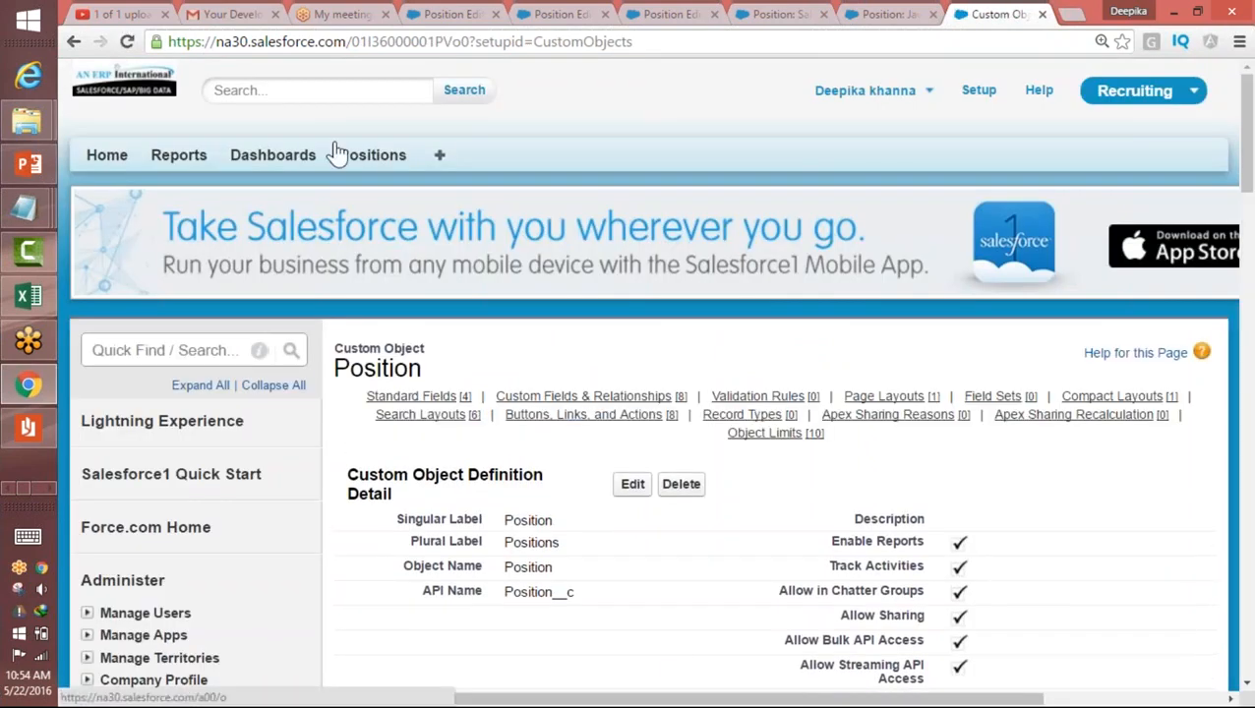
pyautogui.click(376, 160)
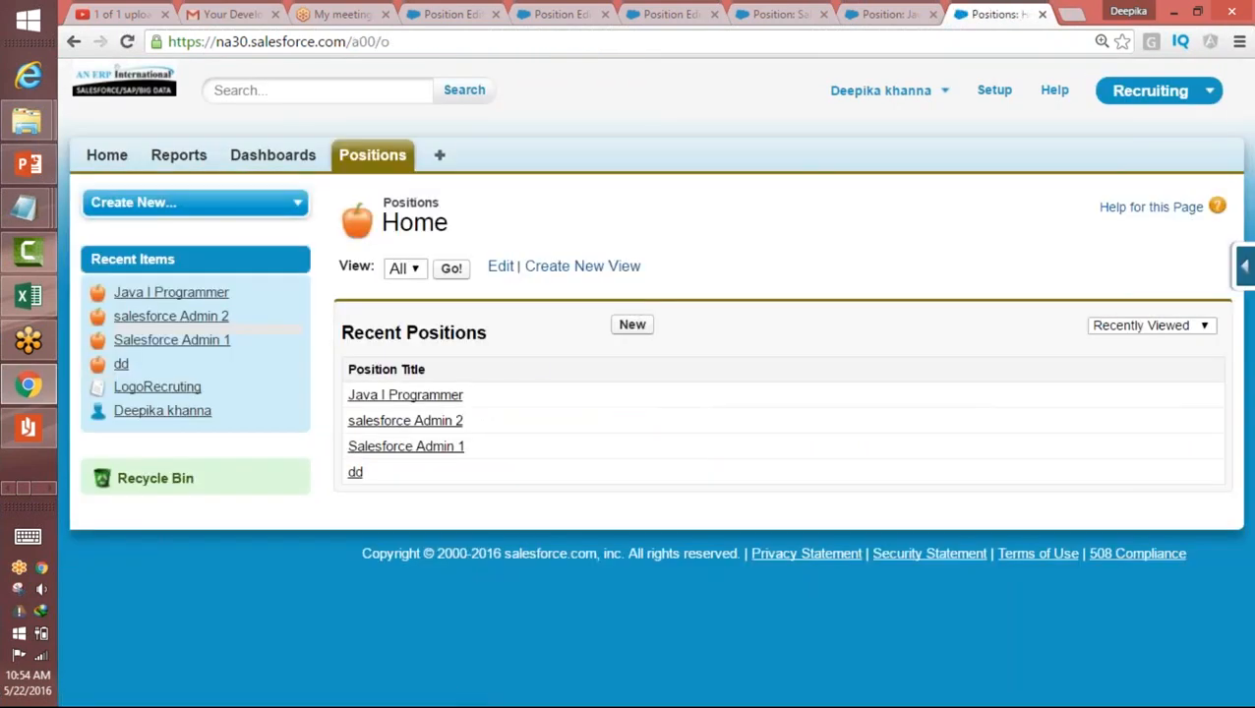
pyautogui.click(399, 396)
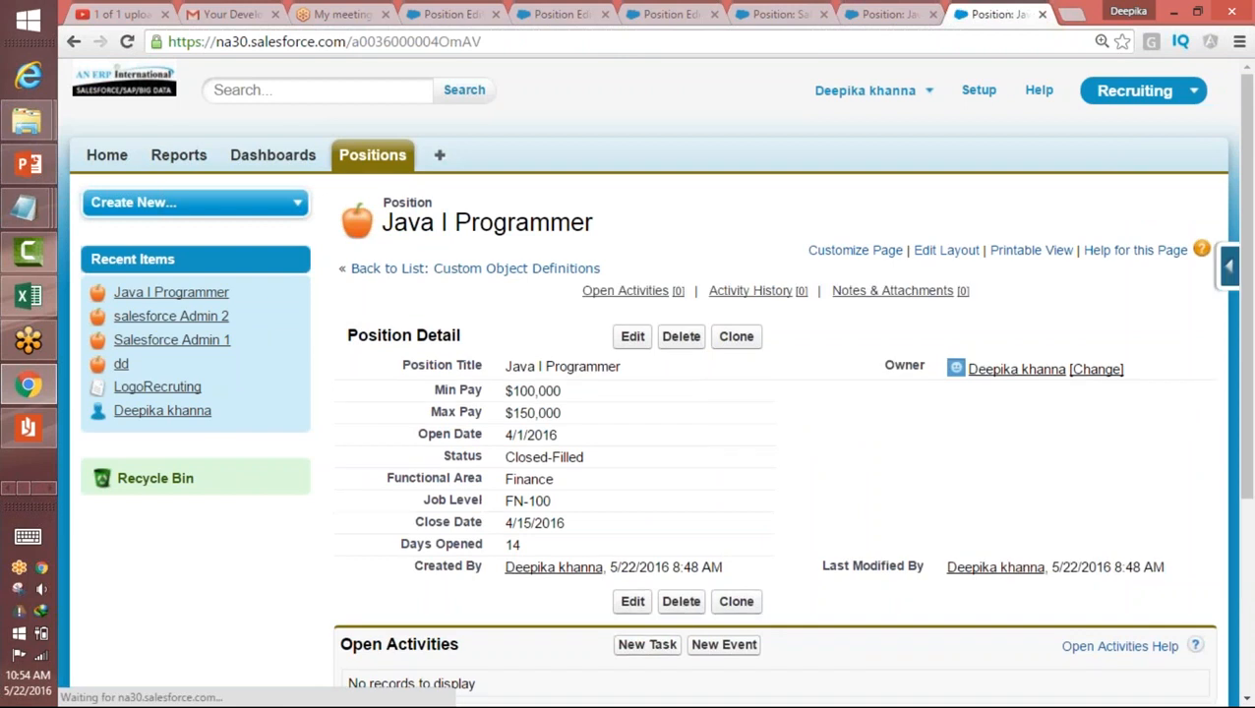
pyautogui.moveTo(519, 549); pyautogui.dragTo(509, 550)
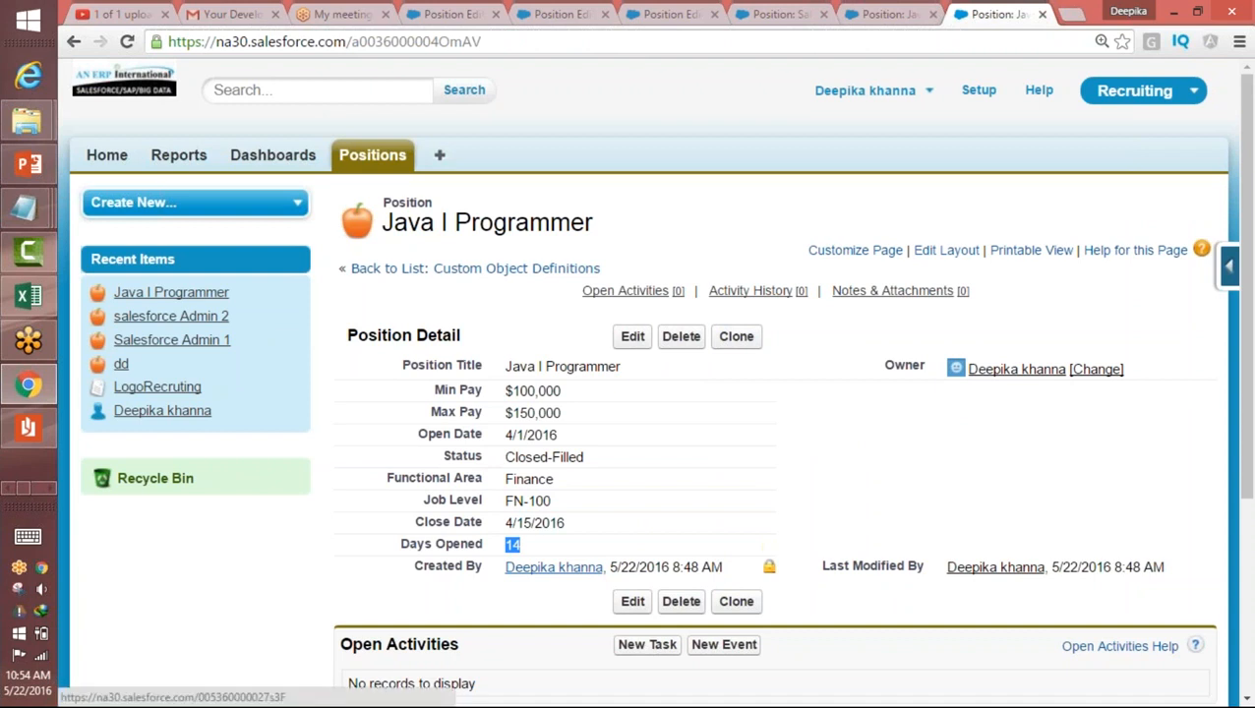
pyautogui.doubleClick(508, 522)
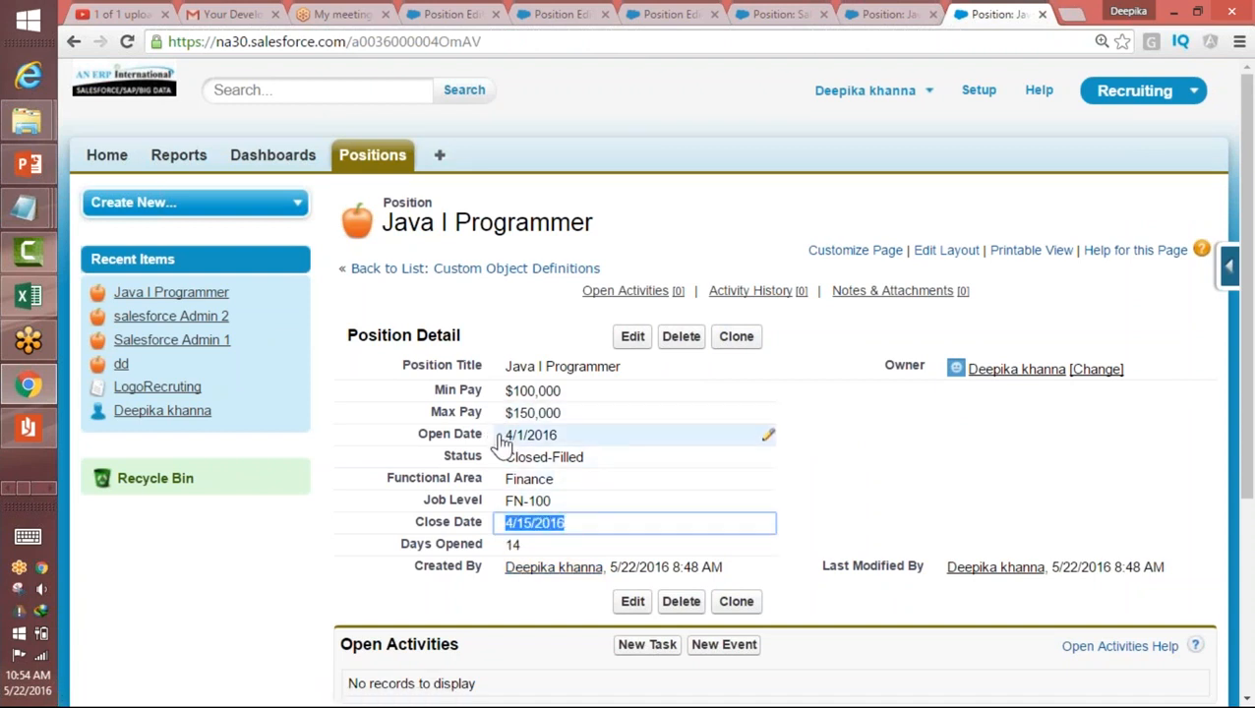
pyautogui.doubleClick(500, 435)
# Step: Open the salesforce Admin 2 position and check its Close Date and Days Opened values
pyautogui.click(360, 160)
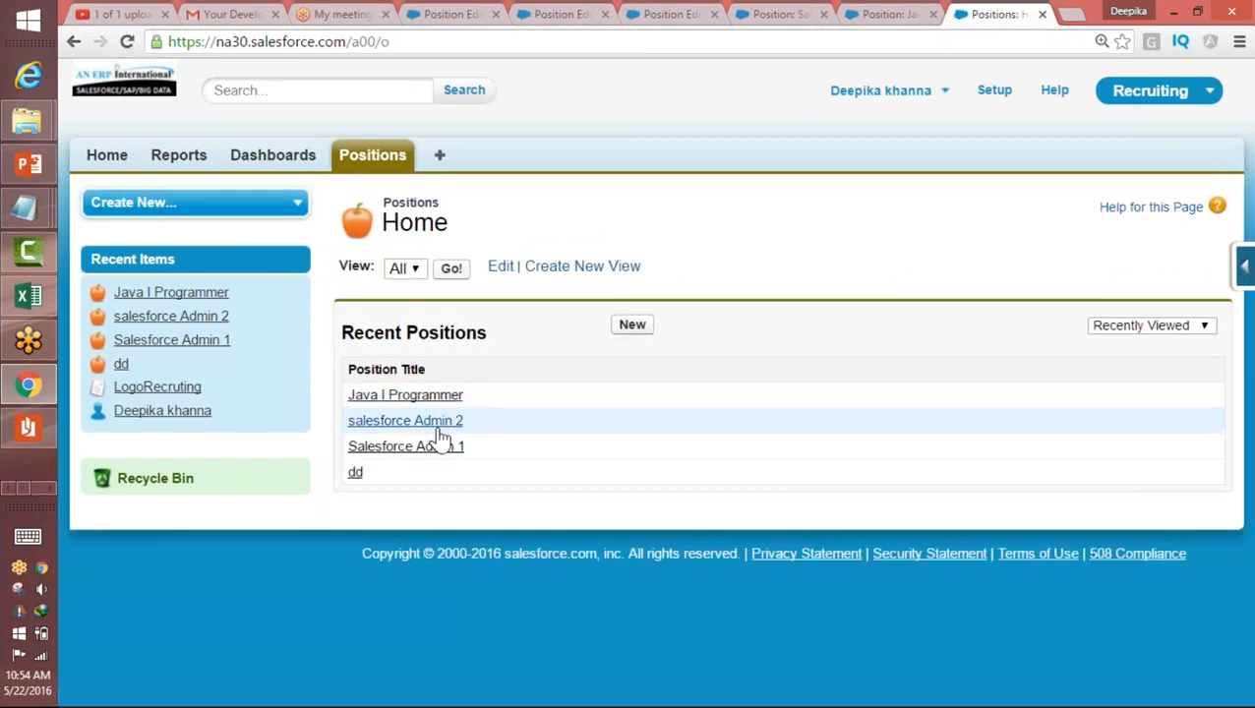
pyautogui.click(440, 425)
pyautogui.doubleClick(526, 528)
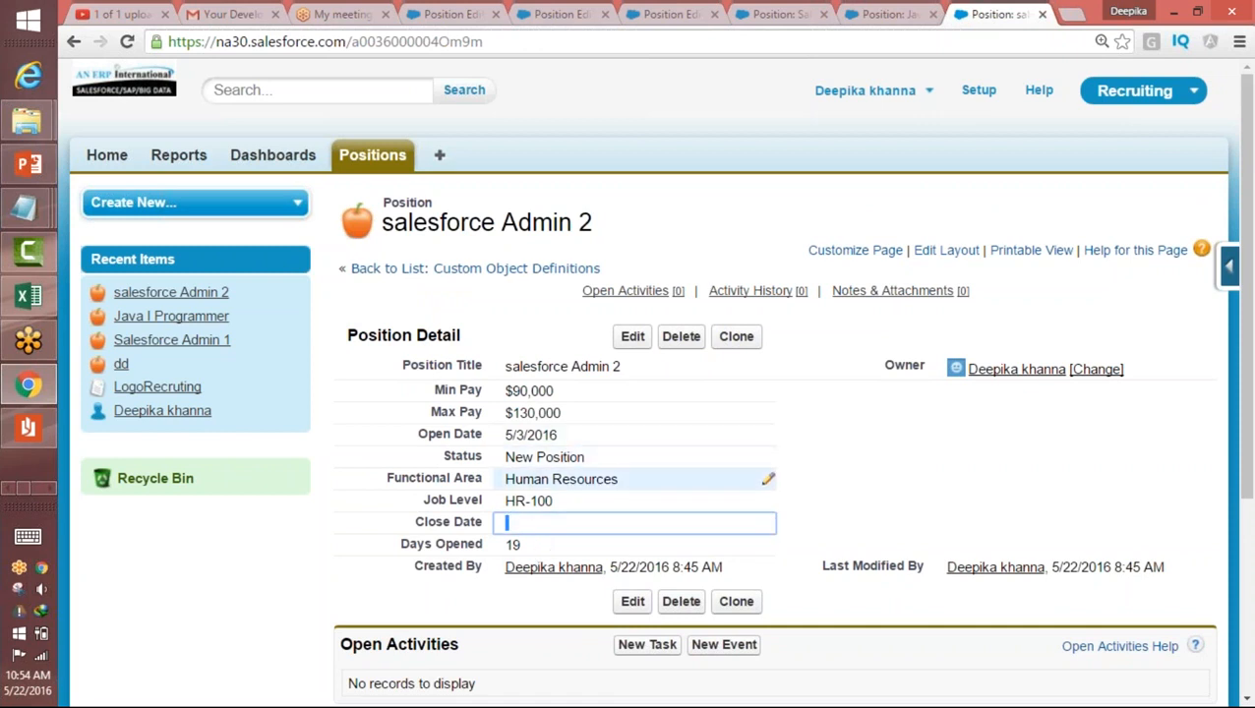
pyautogui.click(515, 544)
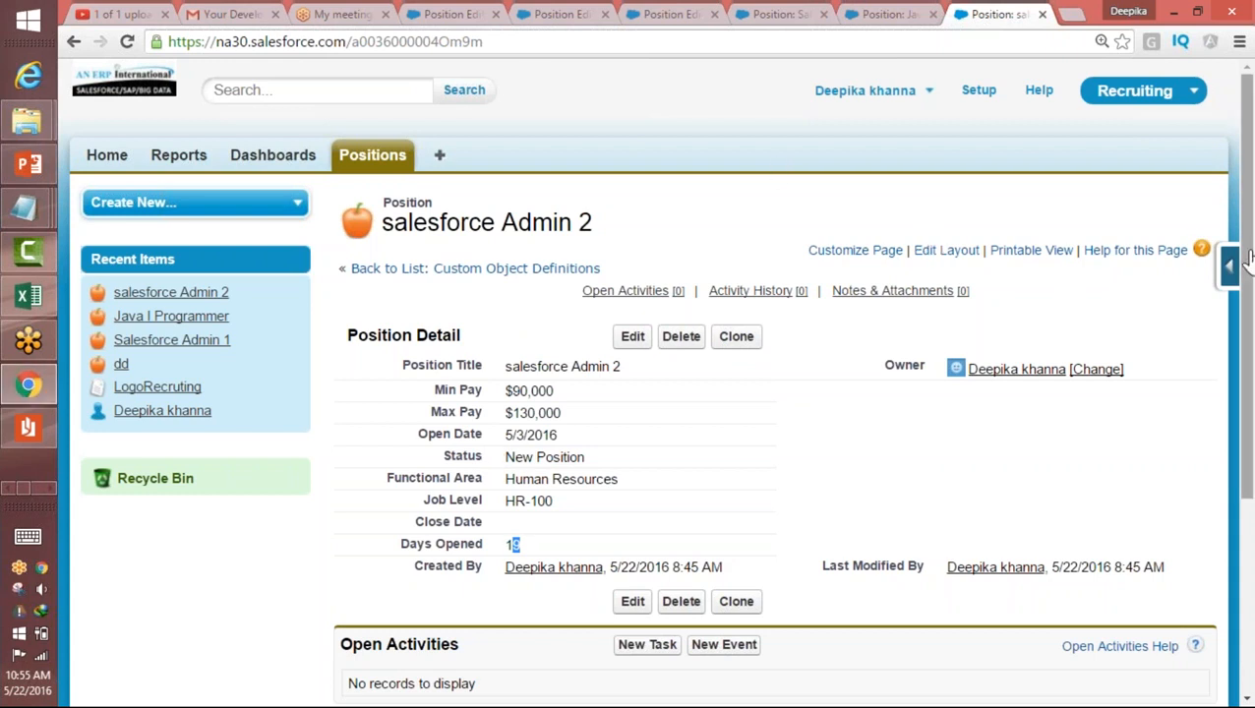
pyautogui.moveTo(1229, 266)
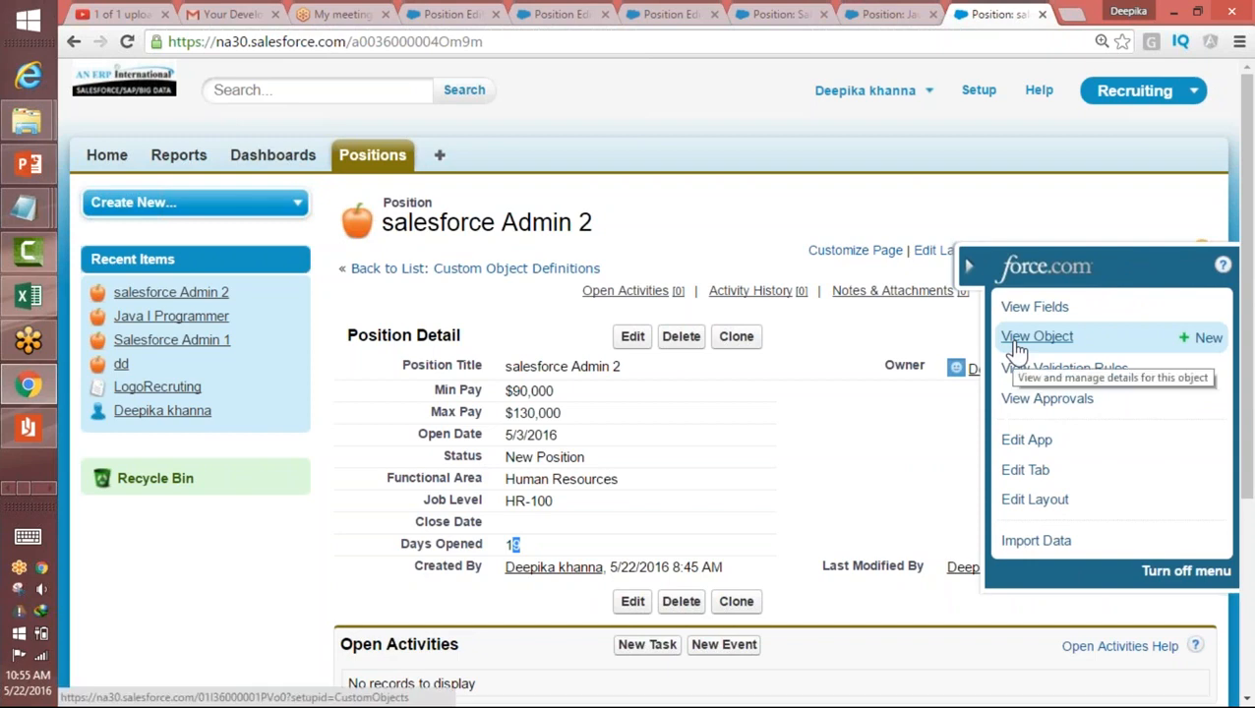
# Step: Close the media player window and the window of the program with the orange taskbar entry
pyautogui.click(49, 490)
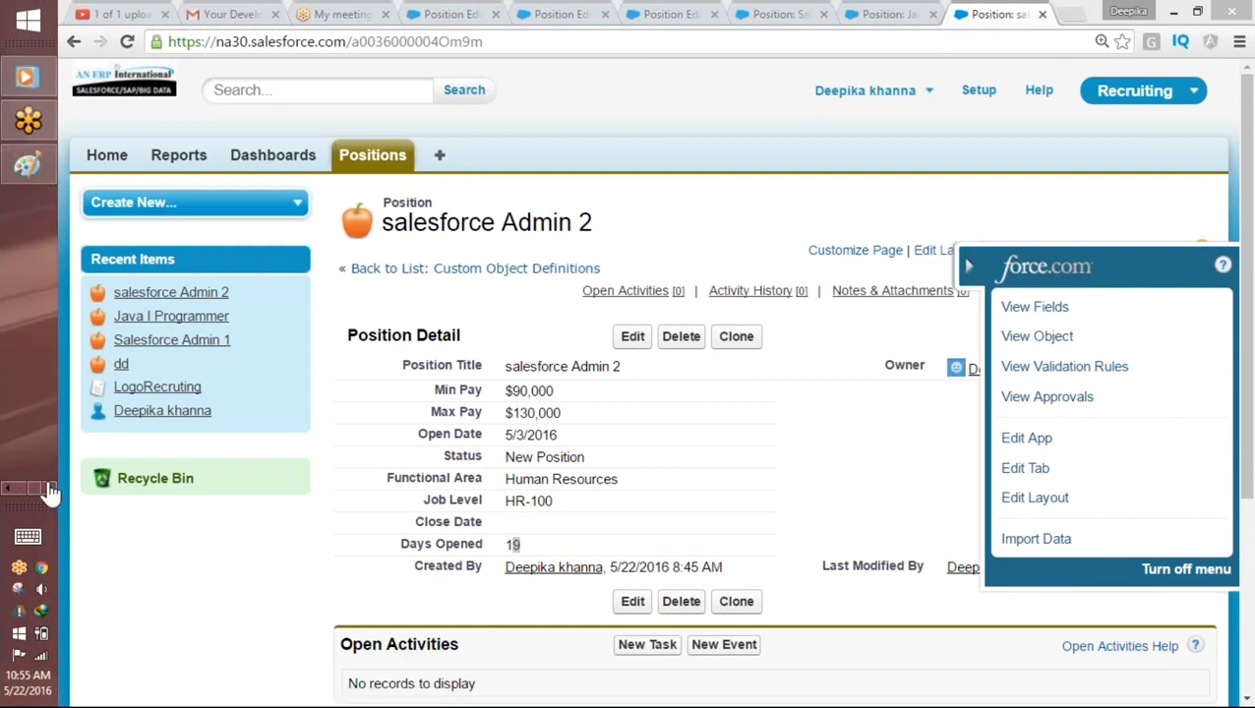
pyautogui.click(29, 78)
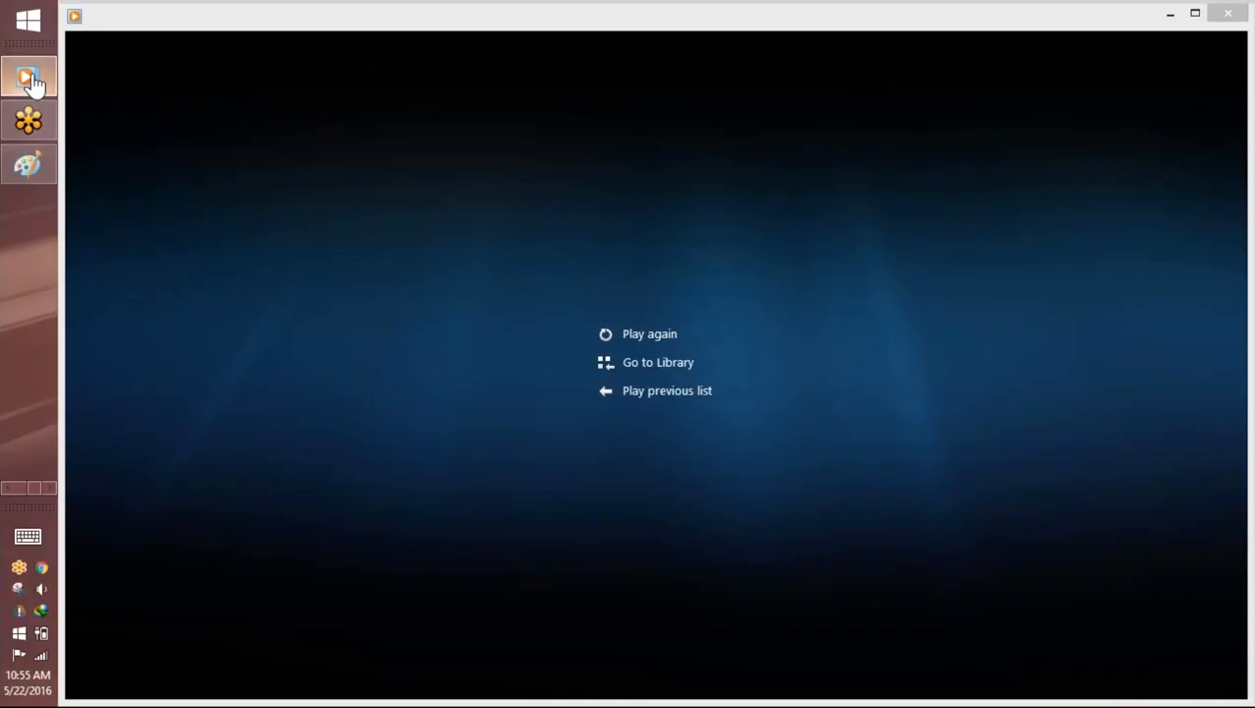
pyautogui.click(1236, 22)
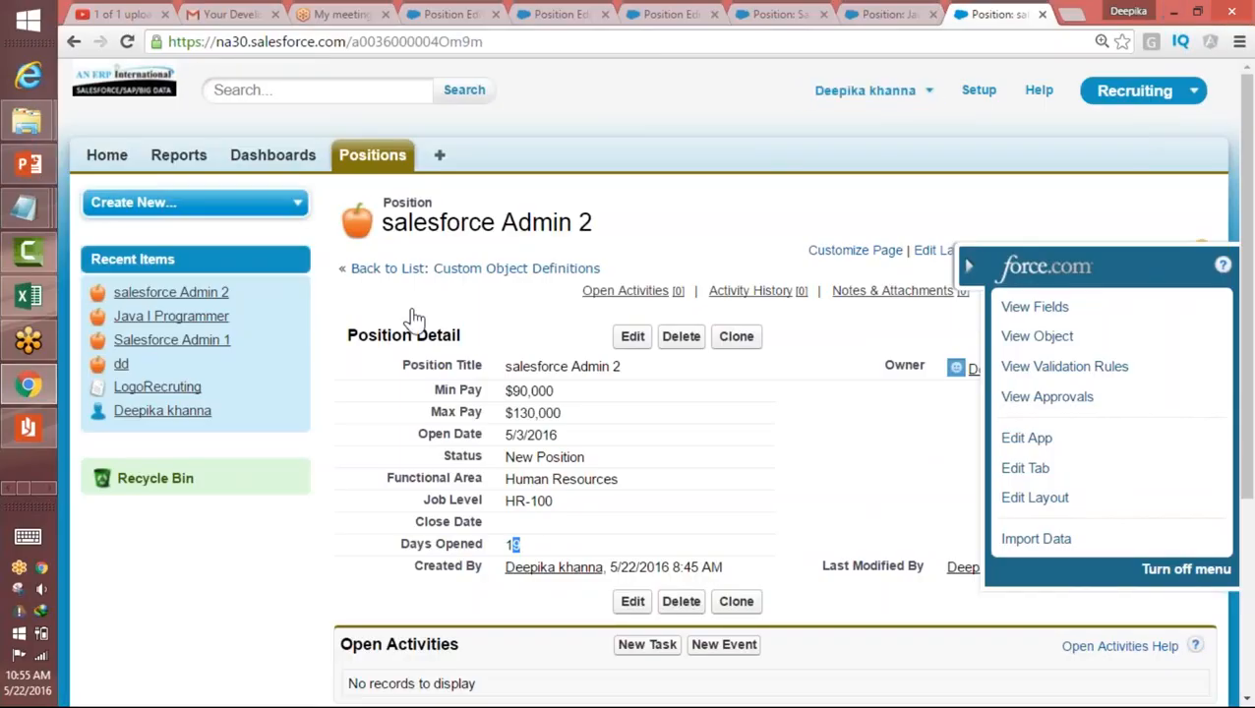
pyautogui.rightClick(28, 429)
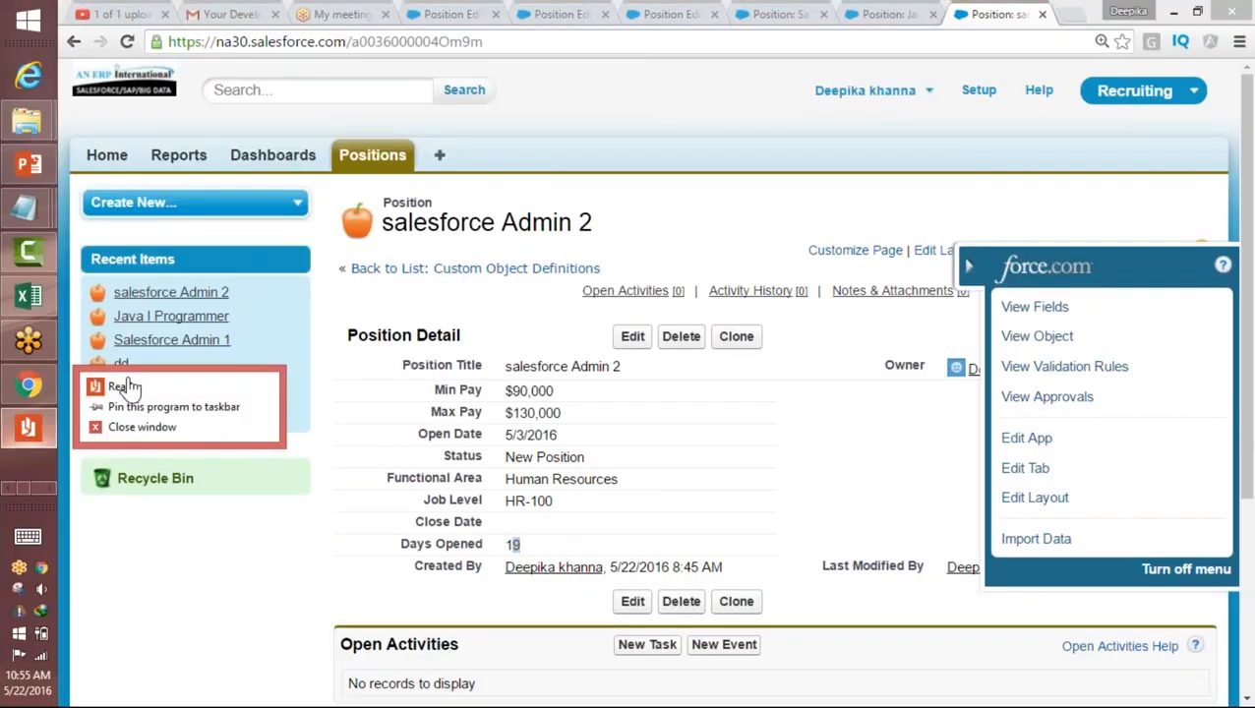
pyautogui.click(132, 425)
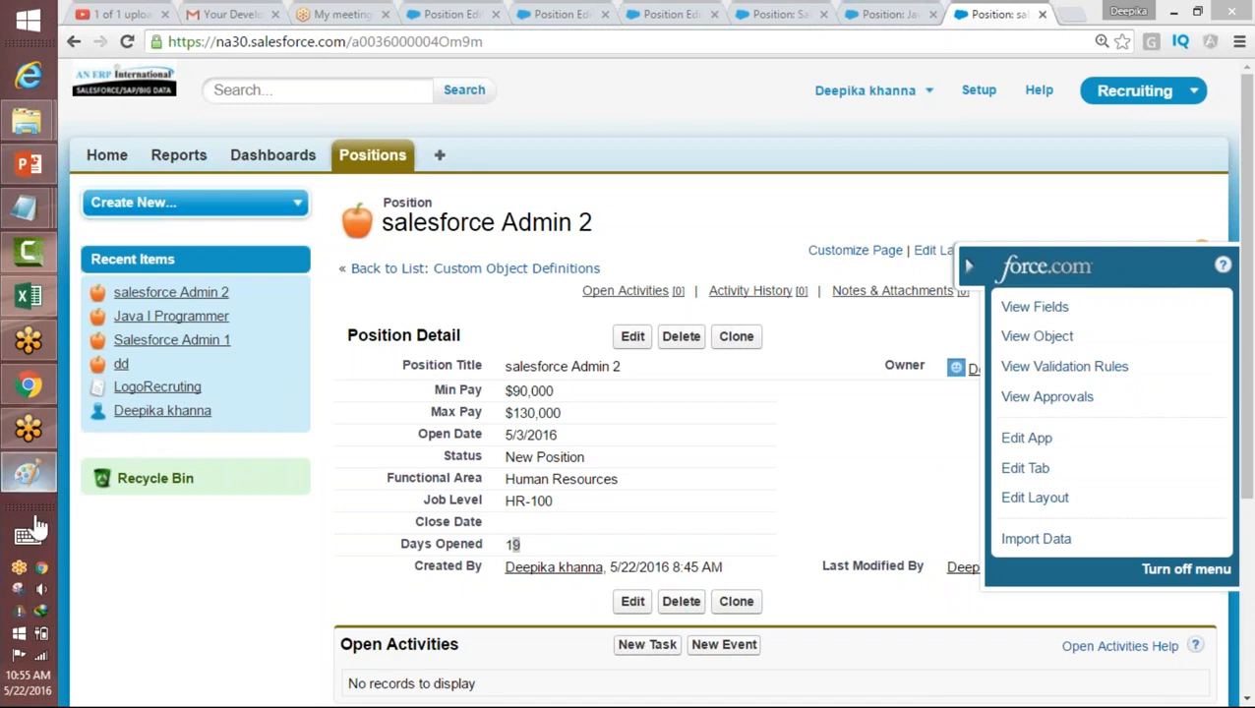
# Step: Switch to Paint and start a new blank picture, discarding the previous drawing without saving
pyautogui.click(28, 474)
pyautogui.click(87, 39)
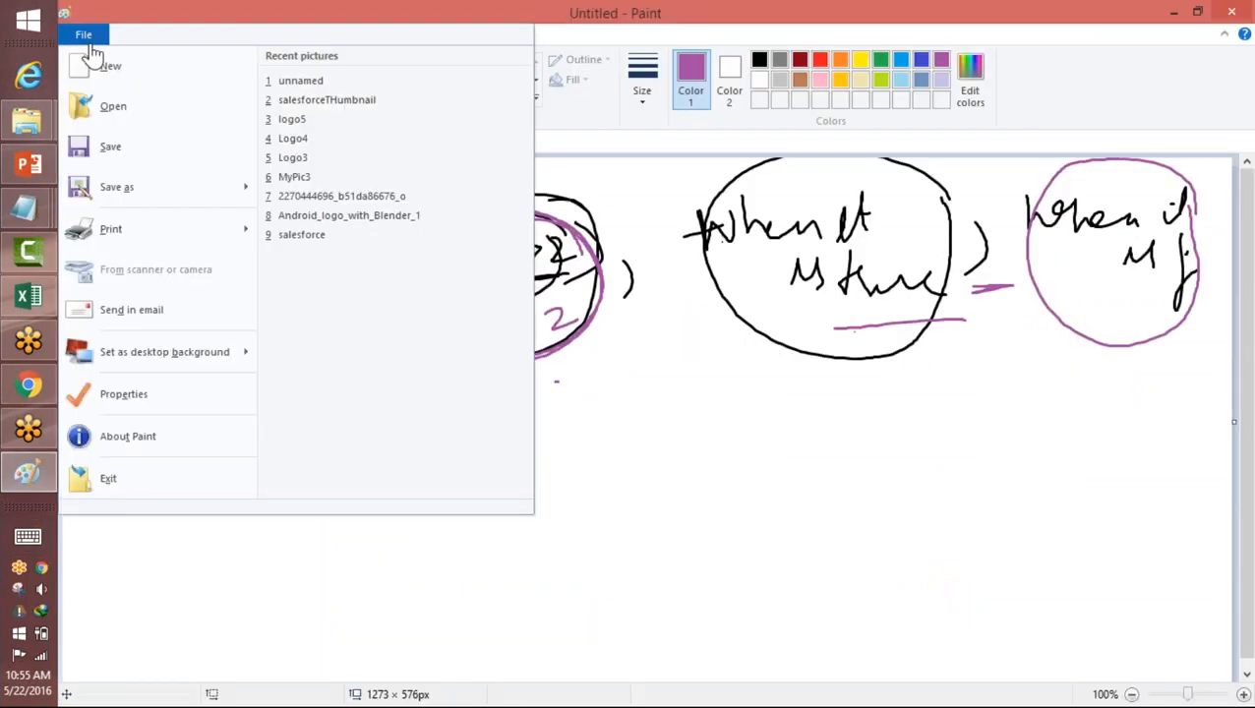
pyautogui.click(91, 63)
pyautogui.click(684, 370)
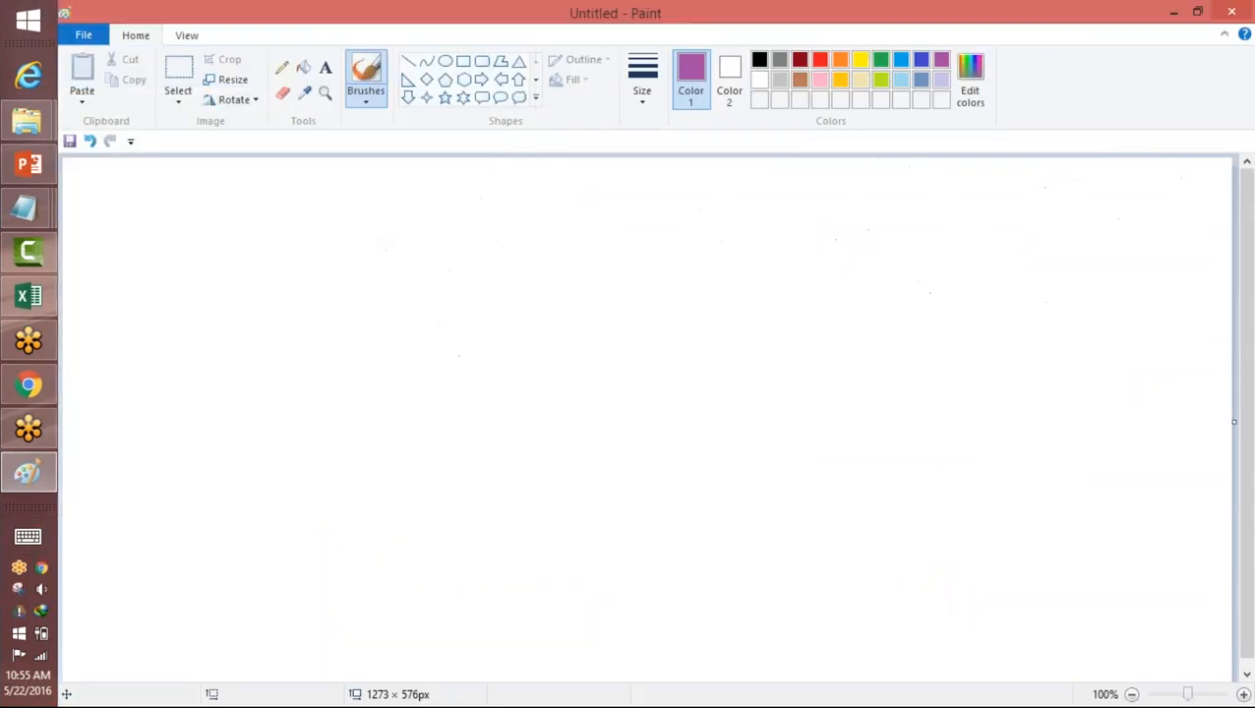
# Step: Write "If (ISBLANK (Closed Date)," by brush in dark red across the upper part of the canvas
pyautogui.click(800, 60)
pyautogui.moveTo(186, 239)
pyautogui.mouseDown()
pyautogui.moveTo(224, 239)
pyautogui.moveTo(199, 293)
pyautogui.moveTo(232, 309)
pyautogui.mouseUp()
pyautogui.moveTo(273, 212); pyautogui.dragTo(291, 297)
pyautogui.moveTo(293, 236)
pyautogui.mouseDown()
pyautogui.moveTo(294, 261)
pyautogui.moveTo(308, 231)
pyautogui.mouseUp()
pyautogui.moveTo(278, 260); pyautogui.dragTo(330, 262)
pyautogui.moveTo(347, 217); pyautogui.dragTo(347, 265)
pyautogui.moveTo(348, 220)
pyautogui.mouseDown()
pyautogui.moveTo(351, 267)
pyautogui.moveTo(433, 254)
pyautogui.moveTo(454, 224)
pyautogui.moveTo(460, 256)
pyautogui.mouseUp()
pyautogui.moveTo(482, 223); pyautogui.dragTo(492, 250)
pyautogui.moveTo(523, 195)
pyautogui.mouseDown()
pyautogui.moveTo(525, 266)
pyautogui.moveTo(594, 233)
pyautogui.moveTo(649, 236)
pyautogui.moveTo(676, 195)
pyautogui.moveTo(717, 204)
pyautogui.moveTo(712, 242)
pyautogui.moveTo(756, 242)
pyautogui.mouseUp()
pyautogui.moveTo(773, 197); pyautogui.dragTo(777, 240)
pyautogui.moveTo(764, 214)
pyautogui.mouseDown()
pyautogui.moveTo(832, 236)
pyautogui.moveTo(818, 280)
pyautogui.mouseUp()
# Step: Write "Today-Open," after the condition and "Closed-Open)" beneath it in dark red
pyautogui.moveTo(899, 205)
pyautogui.mouseDown()
pyautogui.moveTo(934, 195)
pyautogui.moveTo(923, 228)
pyautogui.mouseUp()
pyautogui.moveTo(933, 211)
pyautogui.mouseDown()
pyautogui.moveTo(1006, 215)
pyautogui.moveTo(1018, 242)
pyautogui.mouseUp()
pyautogui.moveTo(1026, 214); pyautogui.dragTo(1045, 219)
pyautogui.moveTo(1064, 197)
pyautogui.mouseDown()
pyautogui.moveTo(1065, 262)
pyautogui.moveTo(1071, 234)
pyautogui.moveTo(1122, 224)
pyautogui.mouseUp()
pyautogui.moveTo(1112, 210)
pyautogui.mouseDown()
pyautogui.moveTo(1143, 224)
pyautogui.moveTo(1121, 264)
pyautogui.mouseUp()
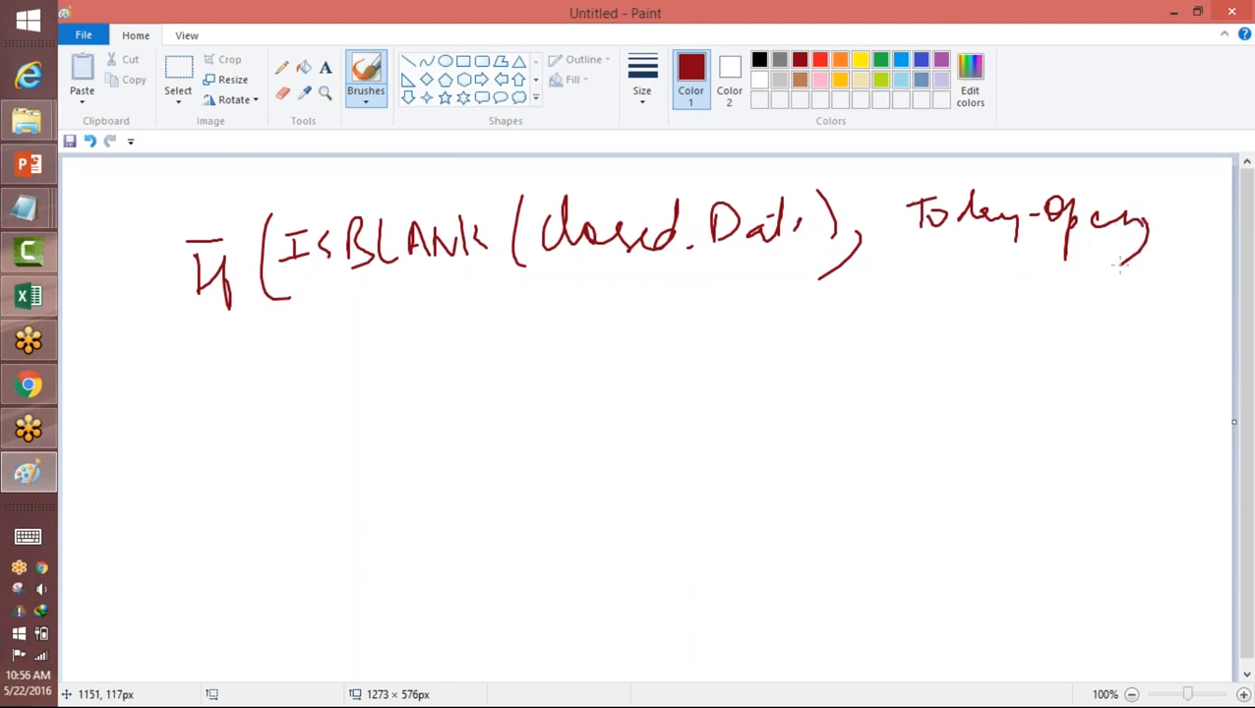
pyautogui.moveTo(938, 313)
pyautogui.mouseDown()
pyautogui.moveTo(930, 346)
pyautogui.moveTo(1041, 344)
pyautogui.moveTo(1100, 315)
pyautogui.moveTo(1127, 349)
pyautogui.moveTo(1171, 332)
pyautogui.moveTo(1187, 352)
pyautogui.mouseUp()
# Step: Mark the formula in purple: underline "If" and "Today-Open", and link ISBLANK and Closed Date with a double arrow and an arc
pyautogui.click(942, 60)
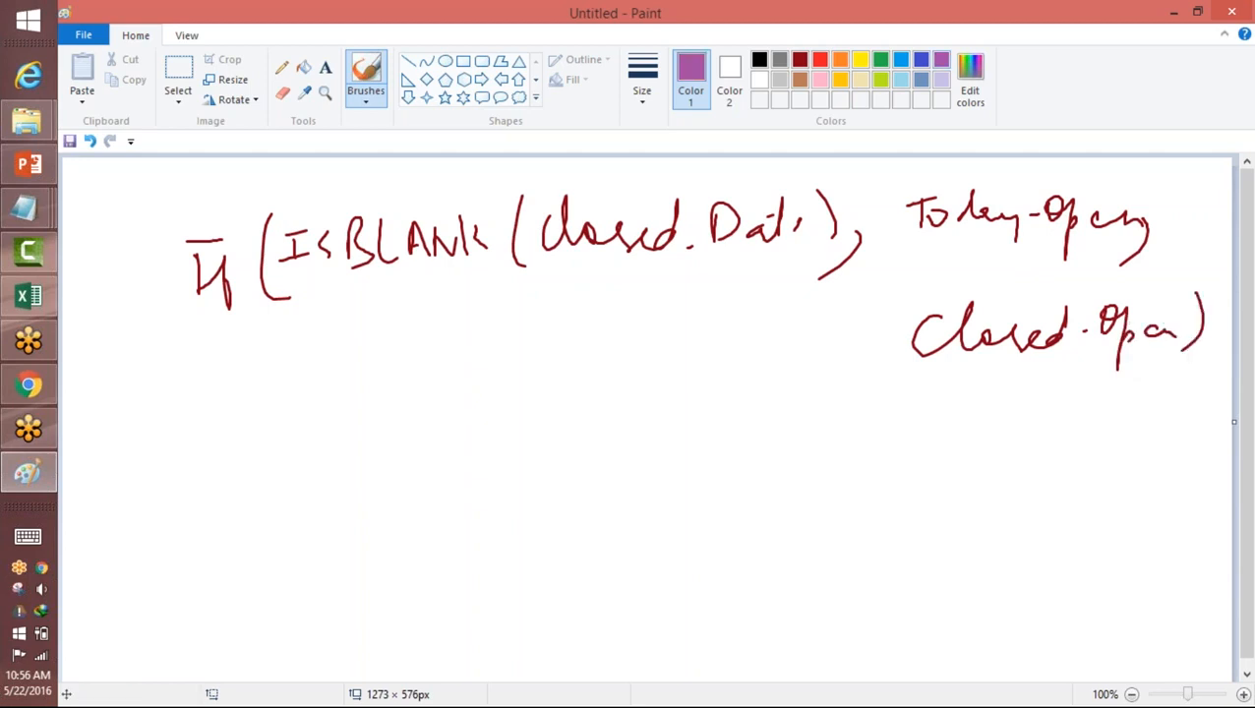
pyautogui.moveTo(207, 317); pyautogui.dragTo(246, 308)
pyautogui.moveTo(313, 288)
pyautogui.mouseDown()
pyautogui.moveTo(316, 336)
pyautogui.moveTo(492, 325)
pyautogui.moveTo(762, 265)
pyautogui.mouseUp()
pyautogui.moveTo(309, 302); pyautogui.dragTo(324, 301)
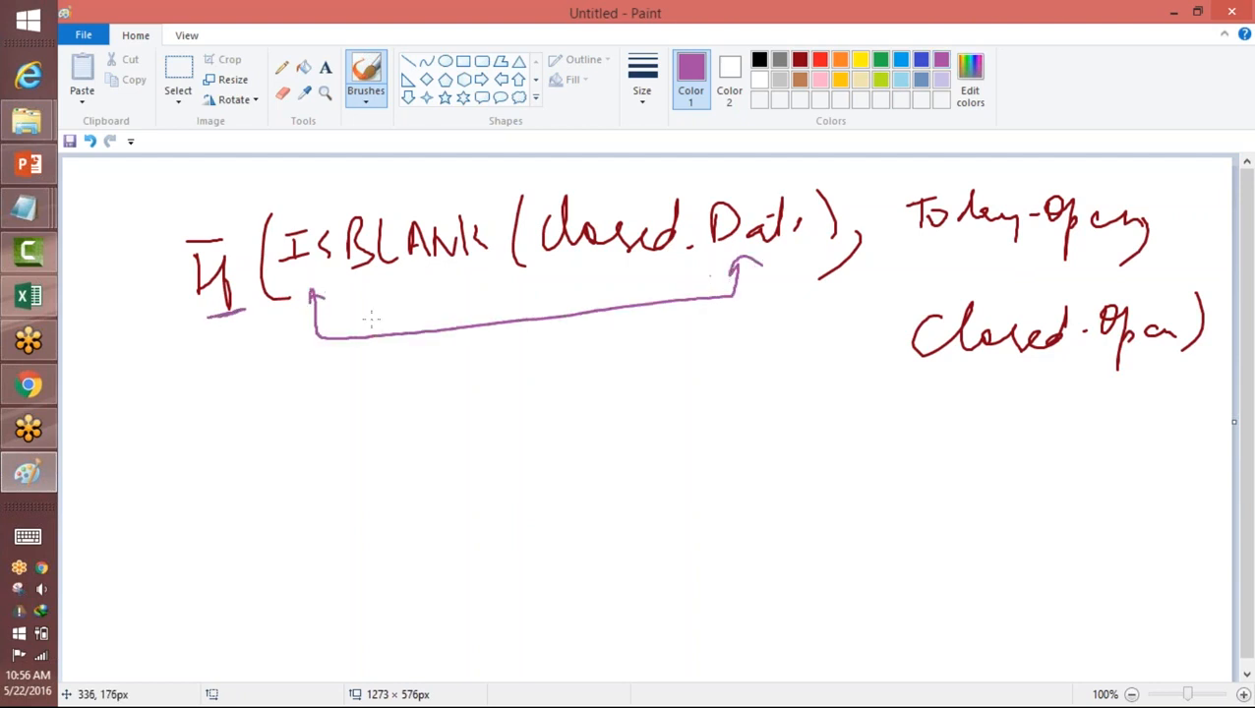
pyautogui.moveTo(764, 180)
pyautogui.mouseDown()
pyautogui.moveTo(384, 187)
pyautogui.moveTo(313, 317)
pyautogui.mouseUp()
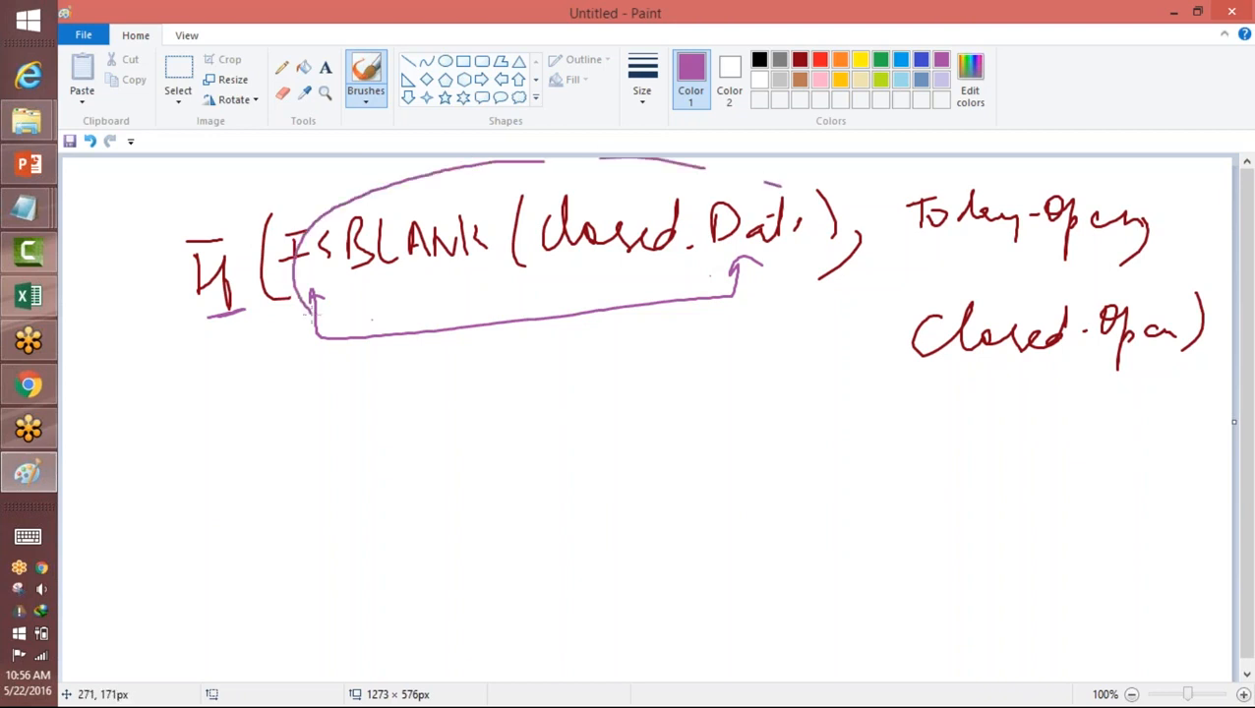
pyautogui.moveTo(933, 257)
pyautogui.mouseDown()
pyautogui.moveTo(1021, 255)
pyautogui.moveTo(1004, 260)
pyautogui.mouseUp()
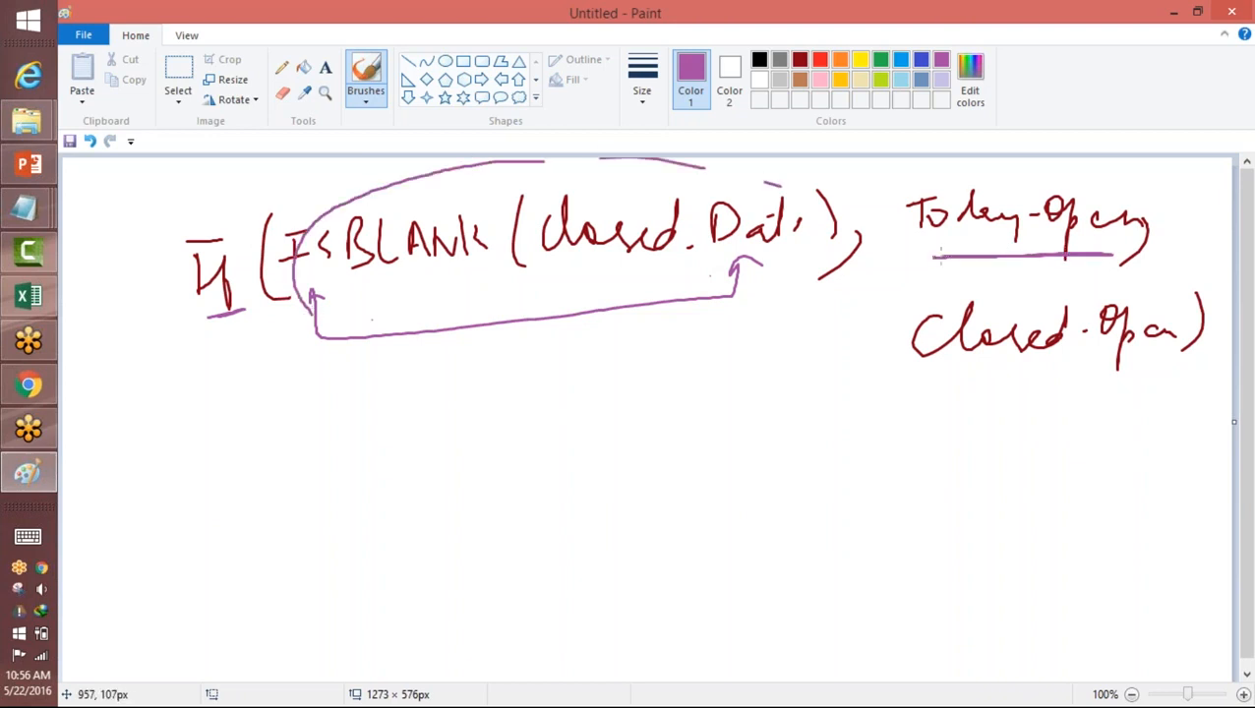
# Step: Underline "Today-Open" in indigo, and label it "If" above and "Closed-Open" "else" below
pyautogui.click(919, 61)
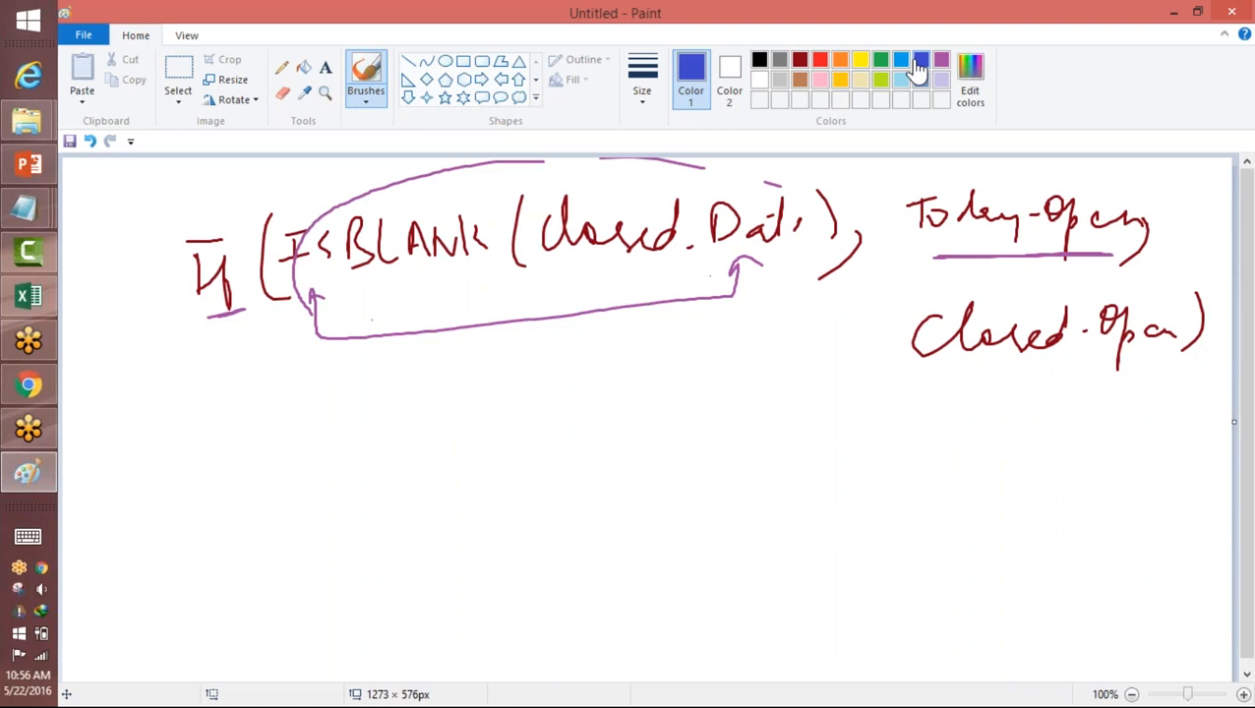
pyautogui.moveTo(932, 258); pyautogui.dragTo(1098, 258)
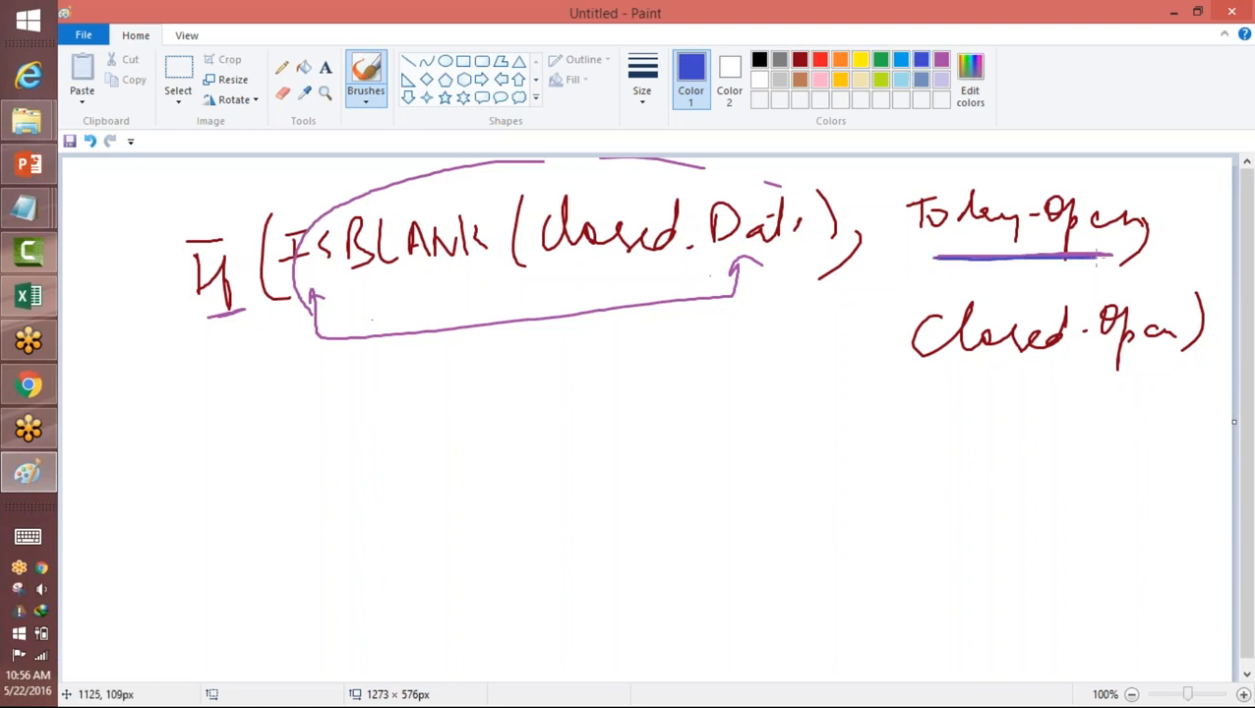
pyautogui.moveTo(1055, 175)
pyautogui.mouseDown()
pyautogui.moveTo(1096, 171)
pyautogui.moveTo(1100, 203)
pyautogui.mouseUp()
pyautogui.moveTo(1041, 372); pyautogui.dragTo(1098, 376)
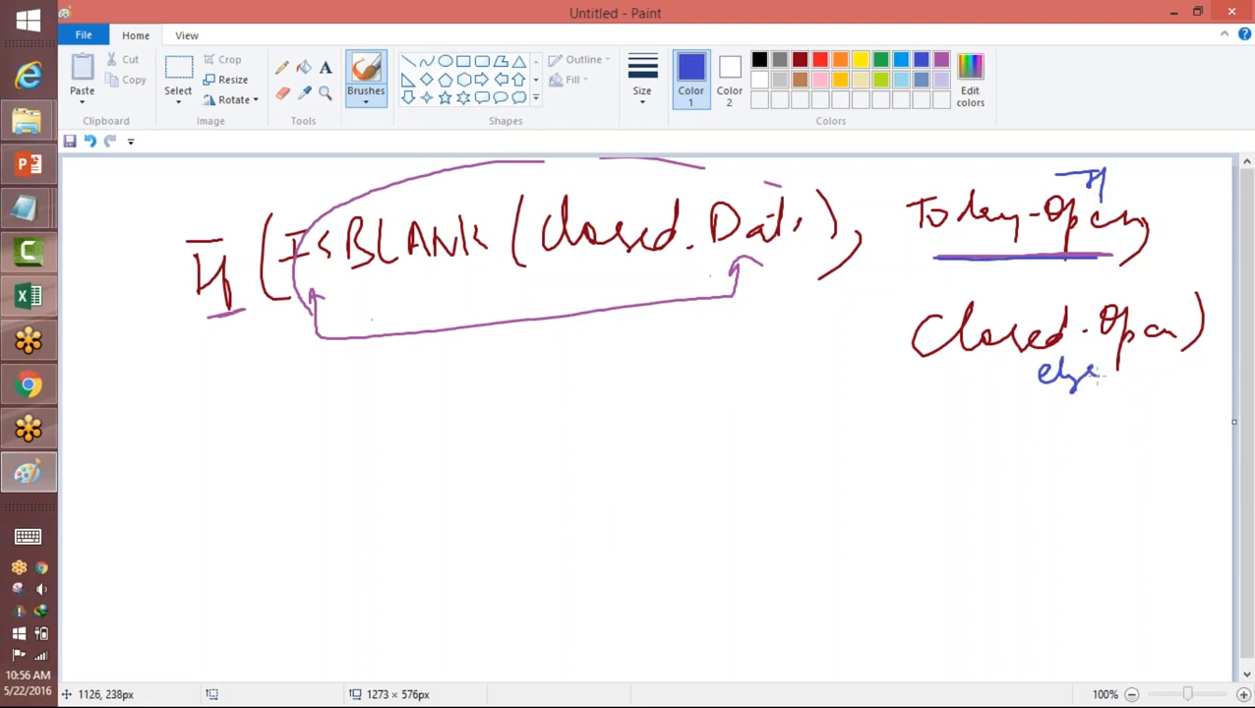
# Step: Underline the ISBLANK condition twice in indigo and circle both "Today-Open" and "Closed-Open"
pyautogui.moveTo(346, 308); pyautogui.dragTo(700, 276)
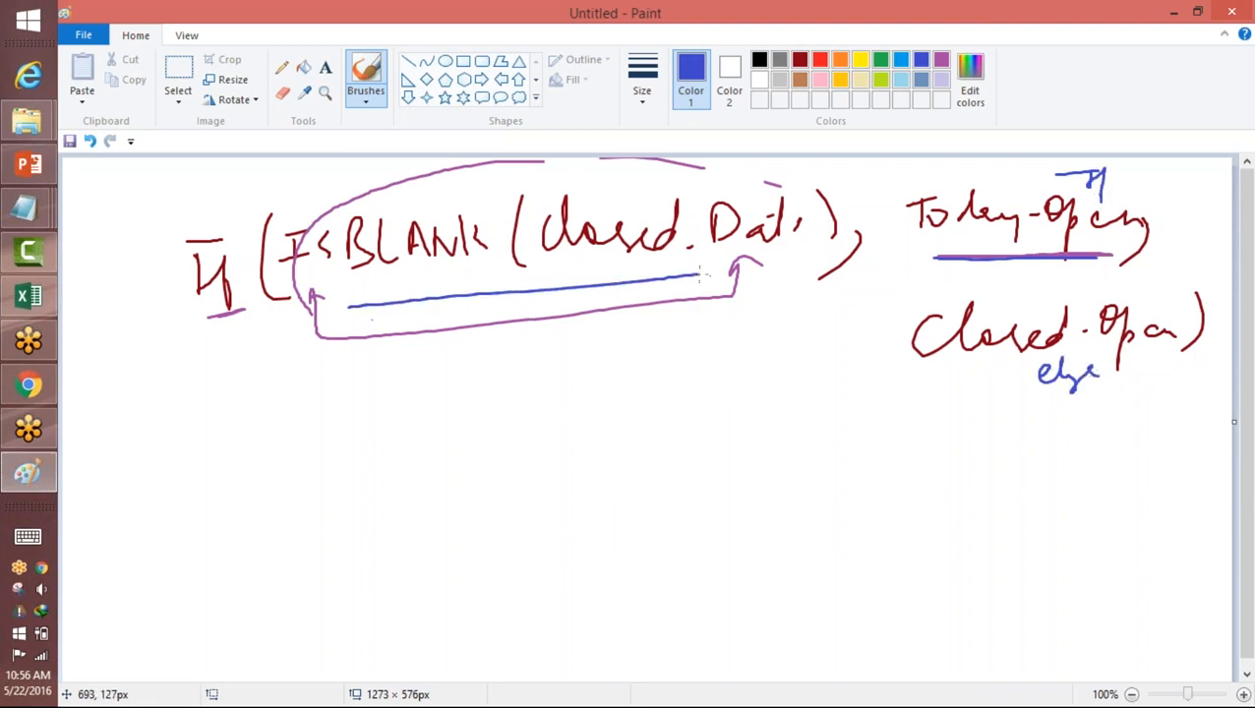
pyautogui.moveTo(1142, 189)
pyautogui.mouseDown()
pyautogui.moveTo(920, 272)
pyautogui.moveTo(1158, 220)
pyautogui.mouseUp()
pyautogui.moveTo(364, 298); pyautogui.dragTo(726, 258)
pyautogui.moveTo(1192, 325)
pyautogui.mouseDown()
pyautogui.moveTo(1140, 299)
pyautogui.moveTo(895, 325)
pyautogui.moveTo(1097, 384)
pyautogui.moveTo(1181, 343)
pyautogui.mouseUp()
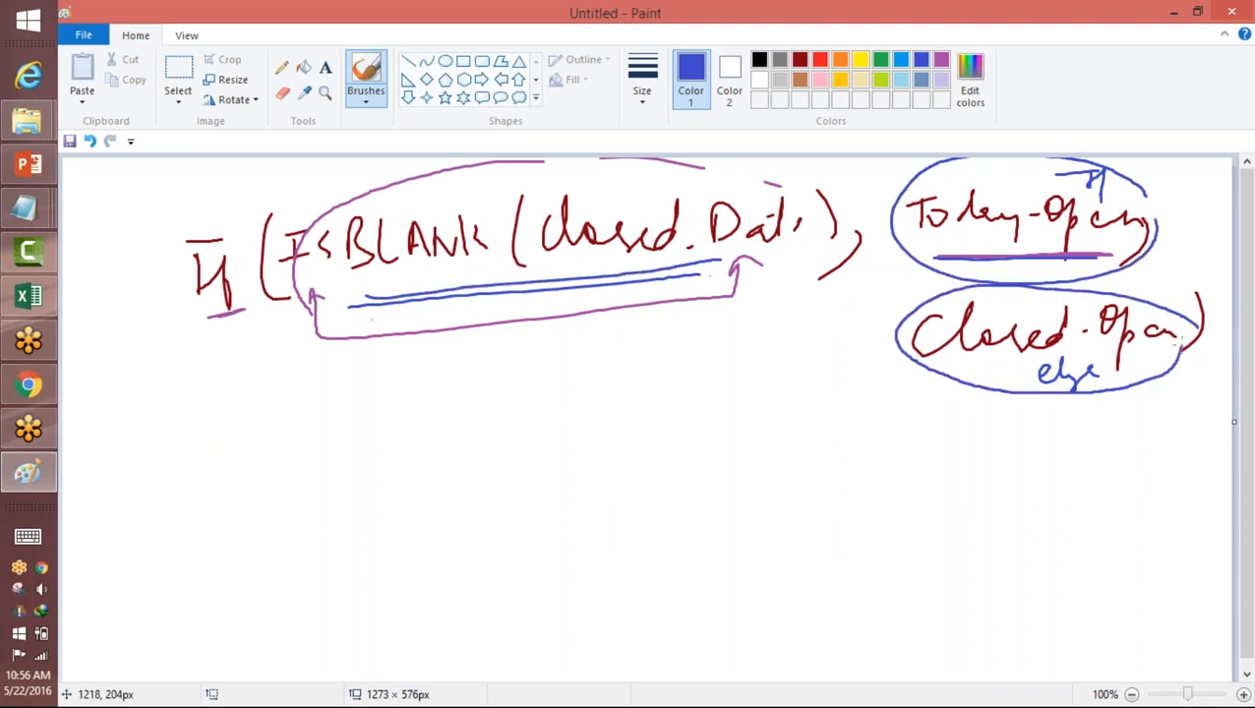
# Step: Draw a turquoise arrow from the condition down to the word "False", and underline the start of "Closed-Open"
pyautogui.click(905, 61)
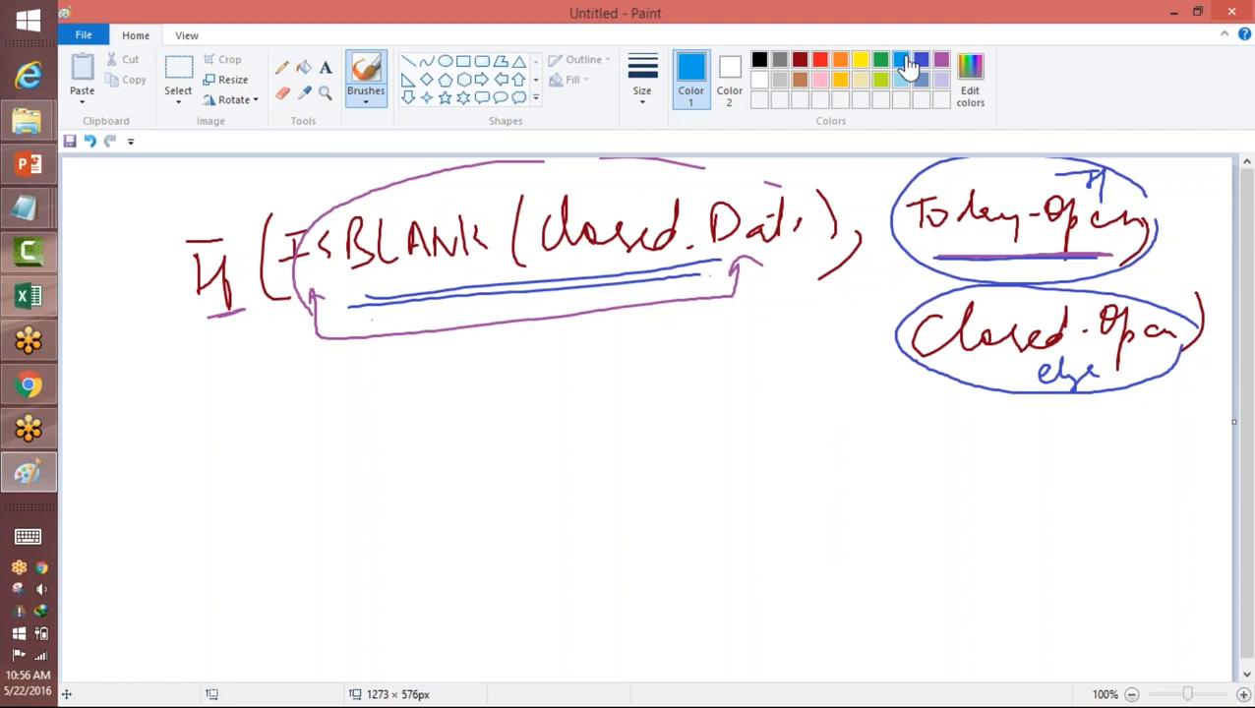
pyautogui.moveTo(541, 315)
pyautogui.mouseDown()
pyautogui.moveTo(541, 344)
pyautogui.moveTo(566, 336)
pyautogui.moveTo(522, 416)
pyautogui.mouseUp()
pyautogui.moveTo(526, 394)
pyautogui.mouseDown()
pyautogui.moveTo(565, 406)
pyautogui.moveTo(632, 391)
pyautogui.mouseUp()
pyautogui.moveTo(908, 374)
pyautogui.mouseDown()
pyautogui.moveTo(961, 374)
pyautogui.moveTo(891, 375)
pyautogui.moveTo(948, 375)
pyautogui.mouseUp()
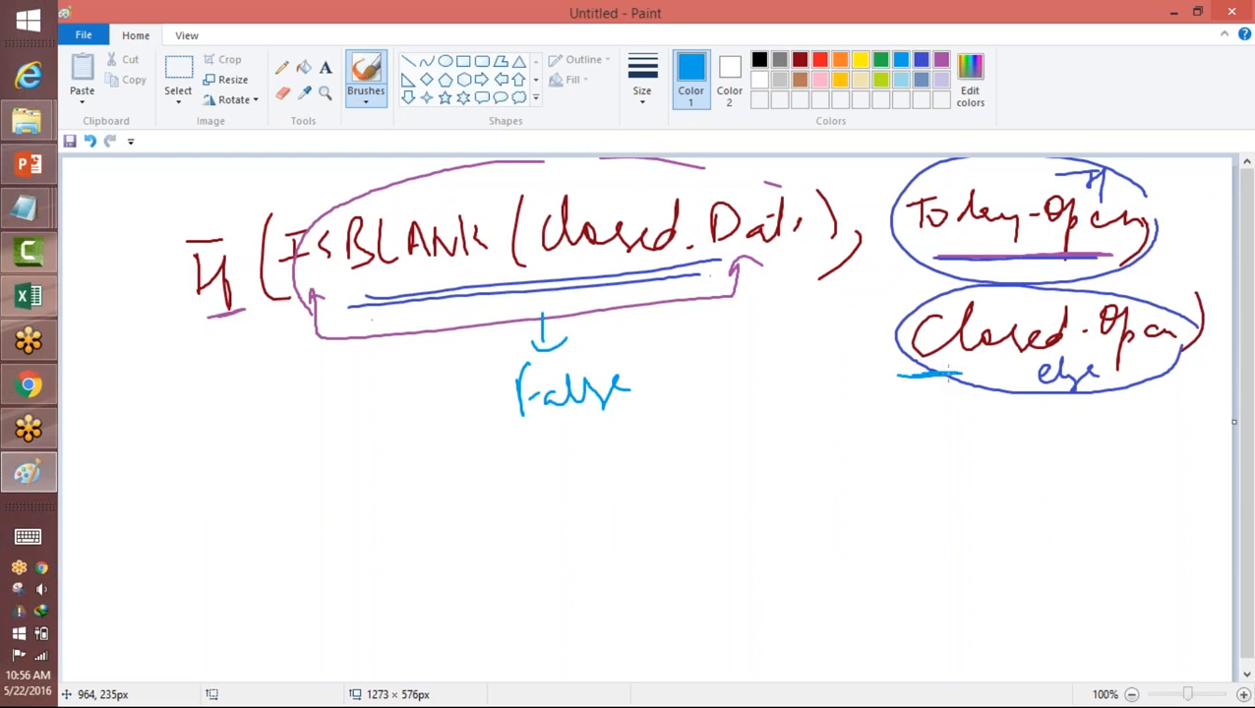
# Step: Underline the condition in turquoise, write "True" below it with a connecting line, and mark "Today-Open"
pyautogui.moveTo(379, 293)
pyautogui.mouseDown()
pyautogui.moveTo(629, 268)
pyautogui.moveTo(703, 317)
pyautogui.mouseUp()
pyautogui.moveTo(673, 355)
pyautogui.mouseDown()
pyautogui.moveTo(690, 352)
pyautogui.moveTo(691, 371)
pyautogui.mouseUp()
pyautogui.moveTo(712, 370); pyautogui.dragTo(777, 346)
pyautogui.moveTo(922, 253); pyautogui.dragTo(964, 251)
# Step: Circle "Today-Open" and the ISBLANK condition in green, and underline both result expressions
pyautogui.click(880, 60)
pyautogui.moveTo(1151, 195); pyautogui.dragTo(1102, 158)
pyautogui.moveTo(971, 144); pyautogui.dragTo(1106, 171)
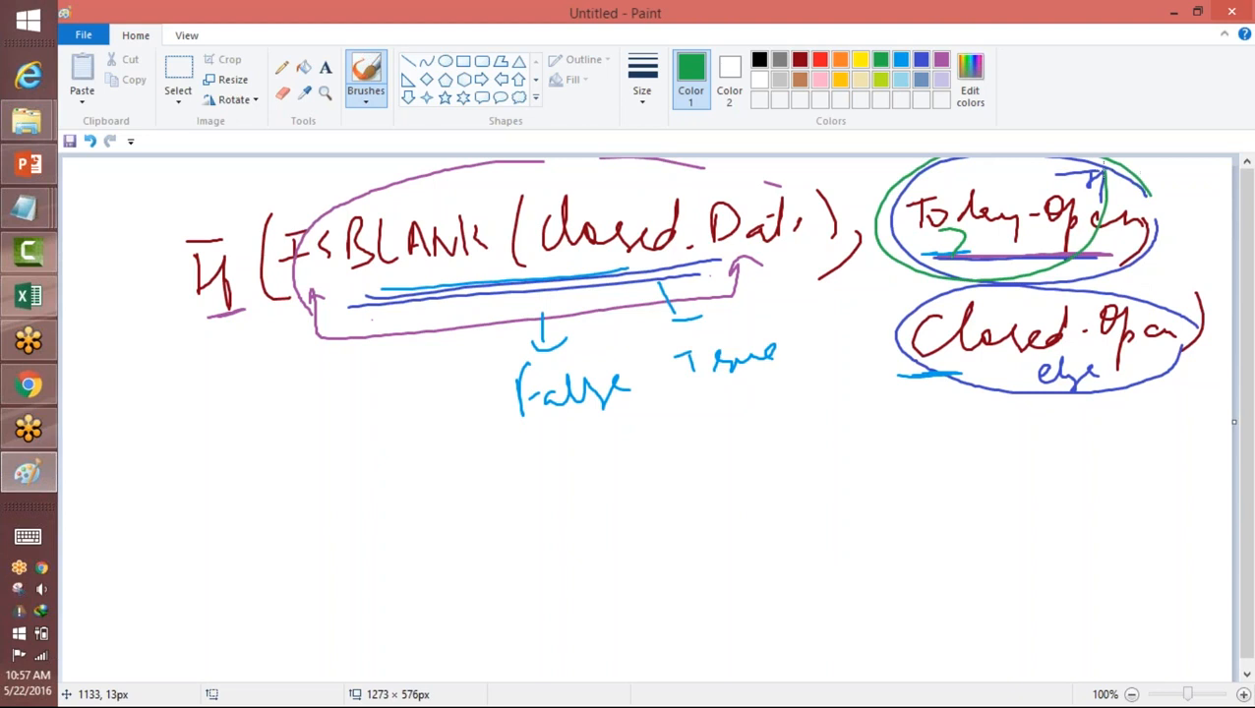
pyautogui.moveTo(1003, 256); pyautogui.dragTo(1091, 260)
pyautogui.moveTo(927, 377); pyautogui.dragTo(1053, 380)
pyautogui.moveTo(758, 181)
pyautogui.mouseDown()
pyautogui.moveTo(723, 170)
pyautogui.moveTo(536, 361)
pyautogui.moveTo(762, 189)
pyautogui.mouseUp()
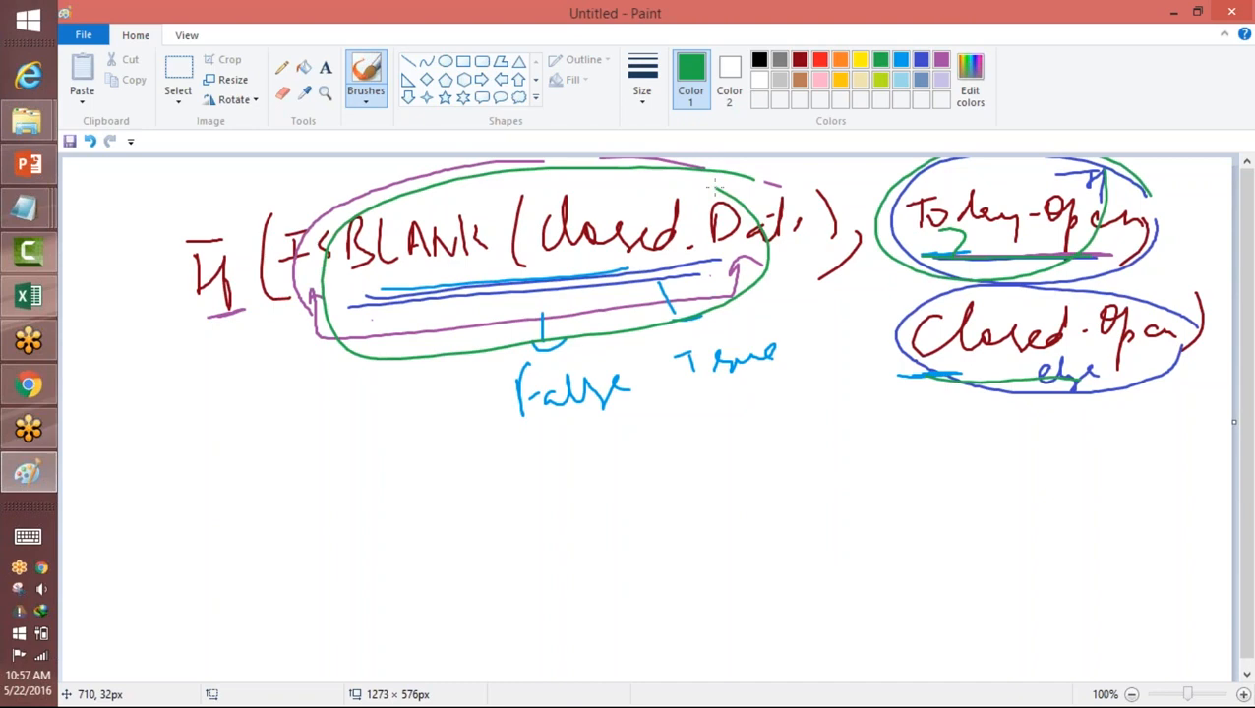
# Step: Switch back to Salesforce in Chrome and start a new position with the title "Salesforce Developer1"
pyautogui.hotkey('alt', 'Tab')
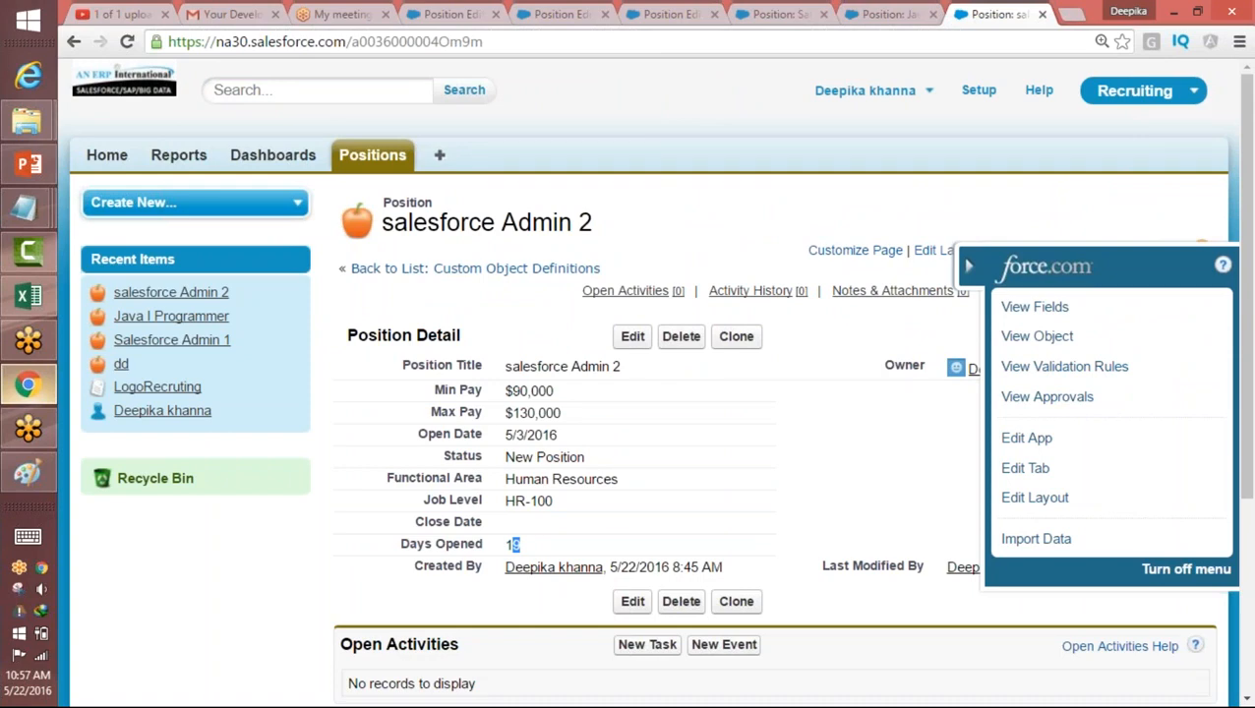
pyautogui.click(378, 166)
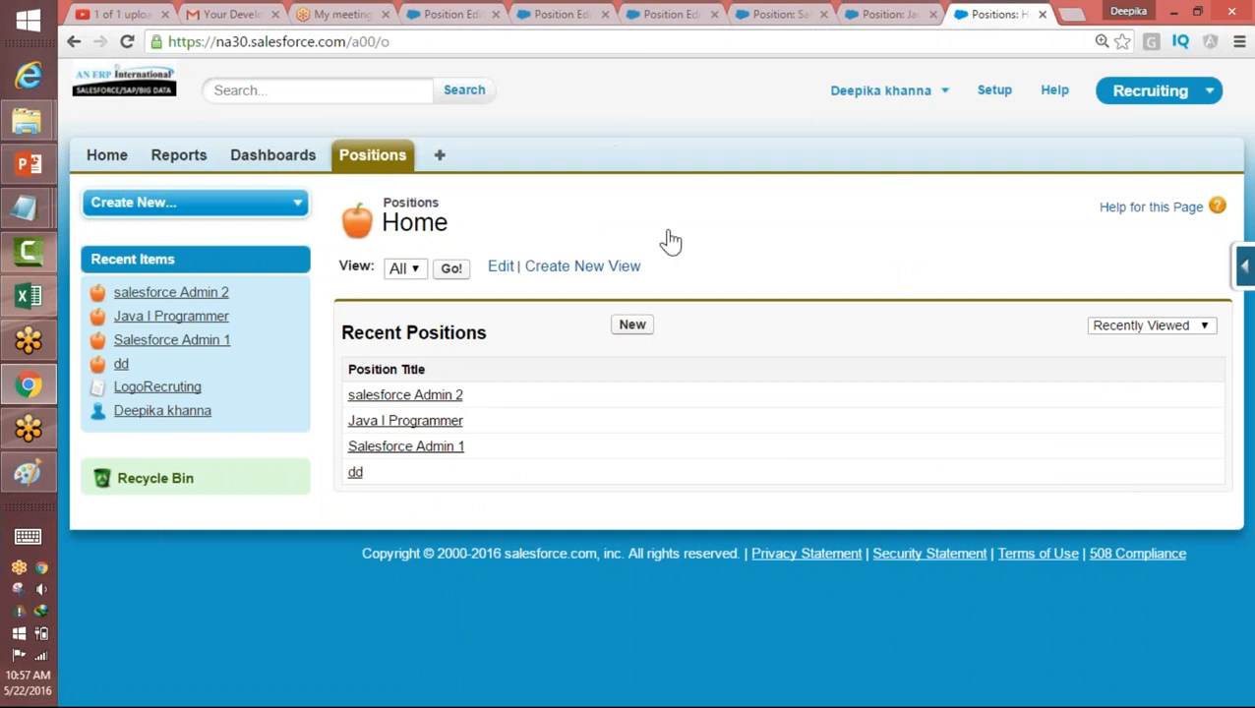
pyautogui.click(633, 325)
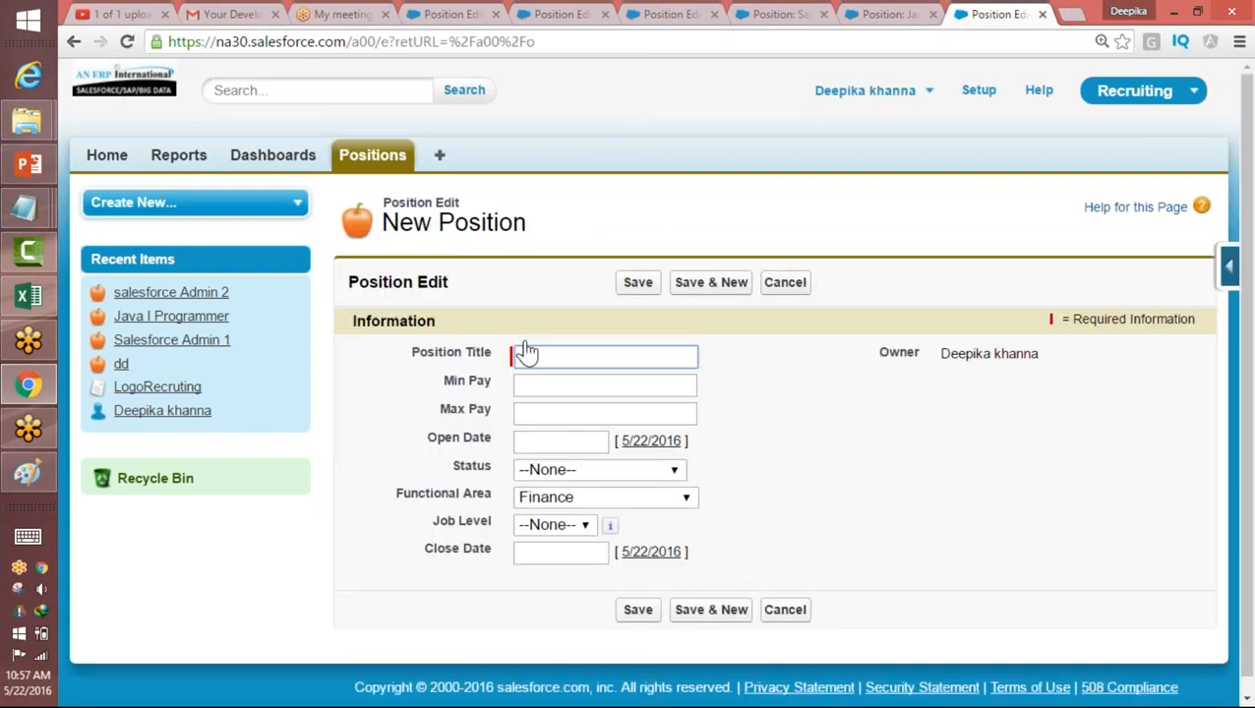
pyautogui.write('Salesforc')
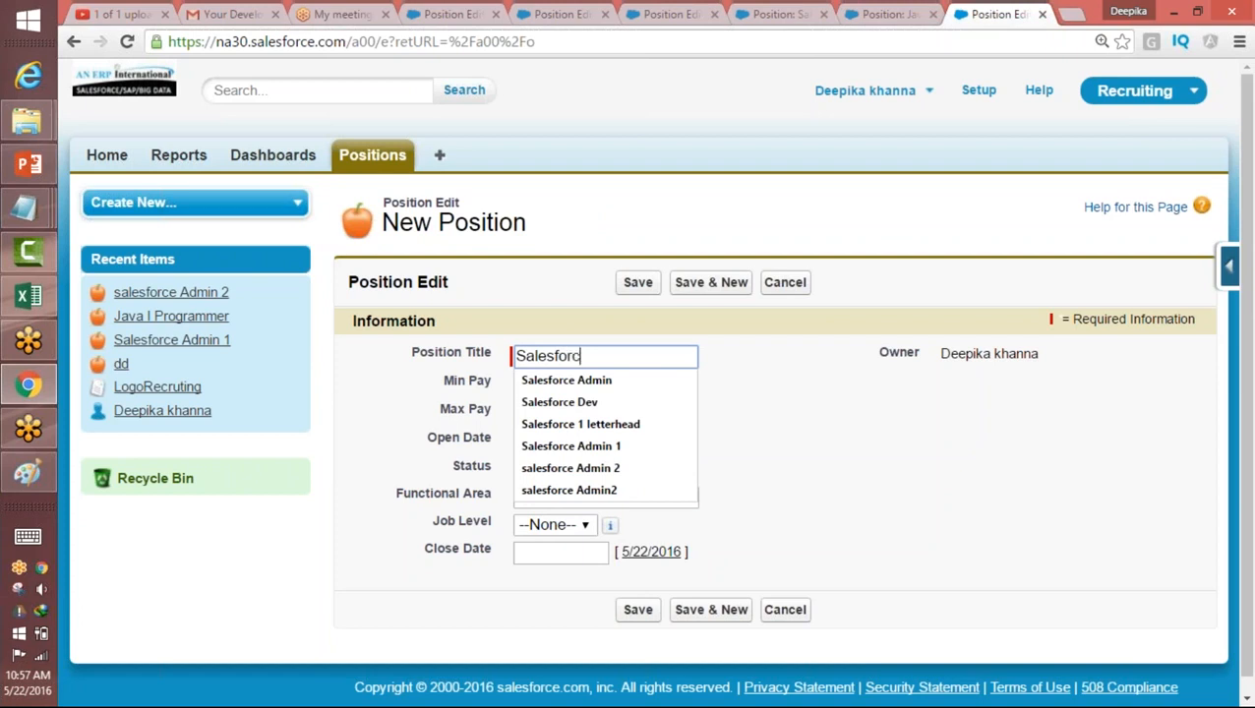
pyautogui.write('e Developer1')
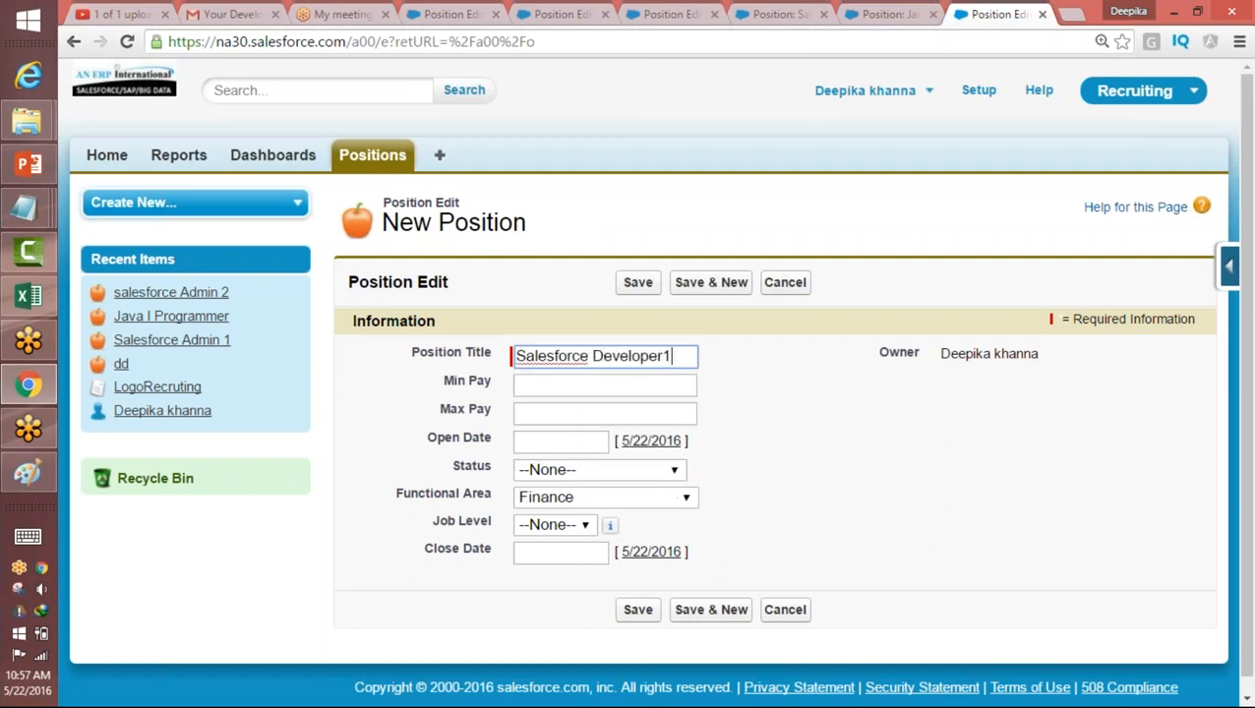
pyautogui.press('Tab')
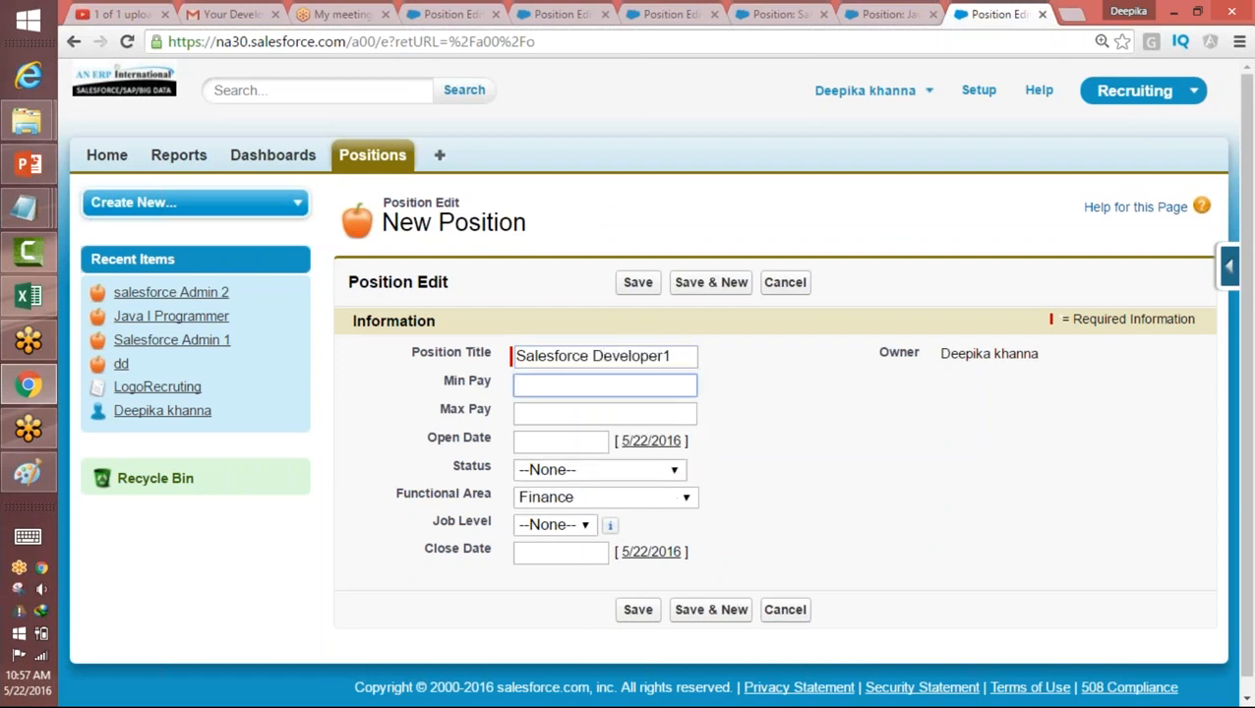
pyautogui.click(661, 387)
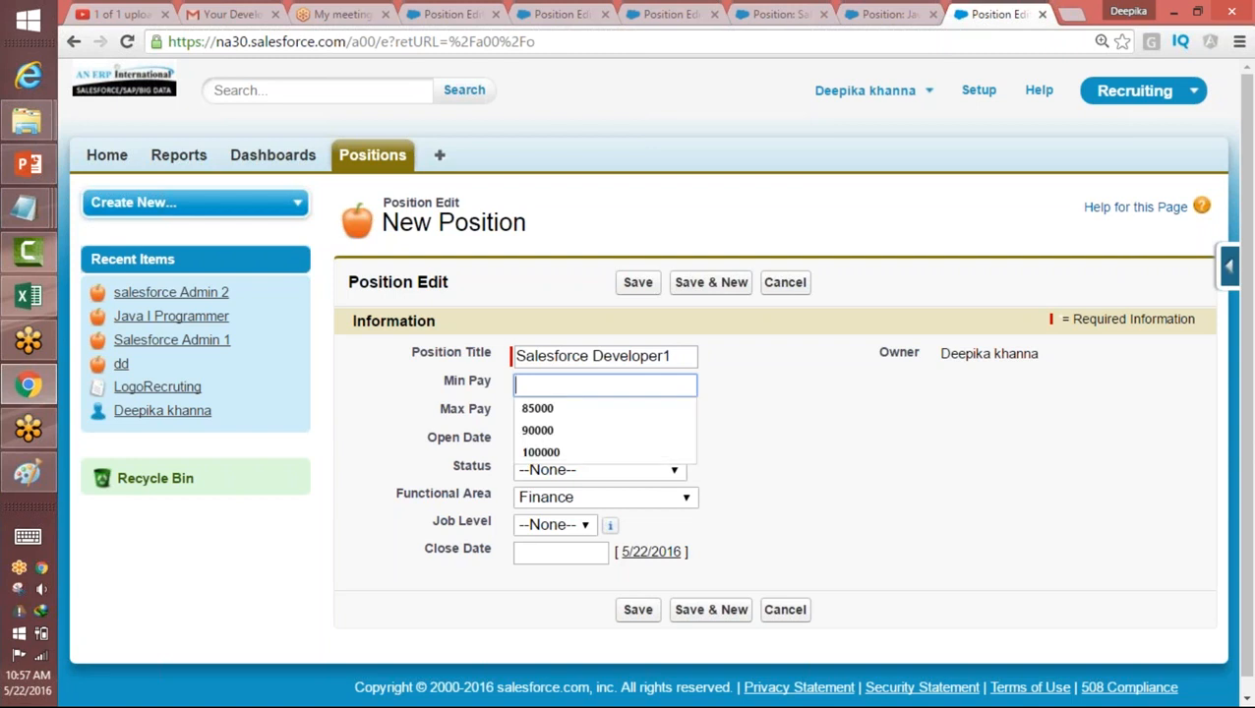
pyautogui.write('100000')
pyautogui.press('Tab')
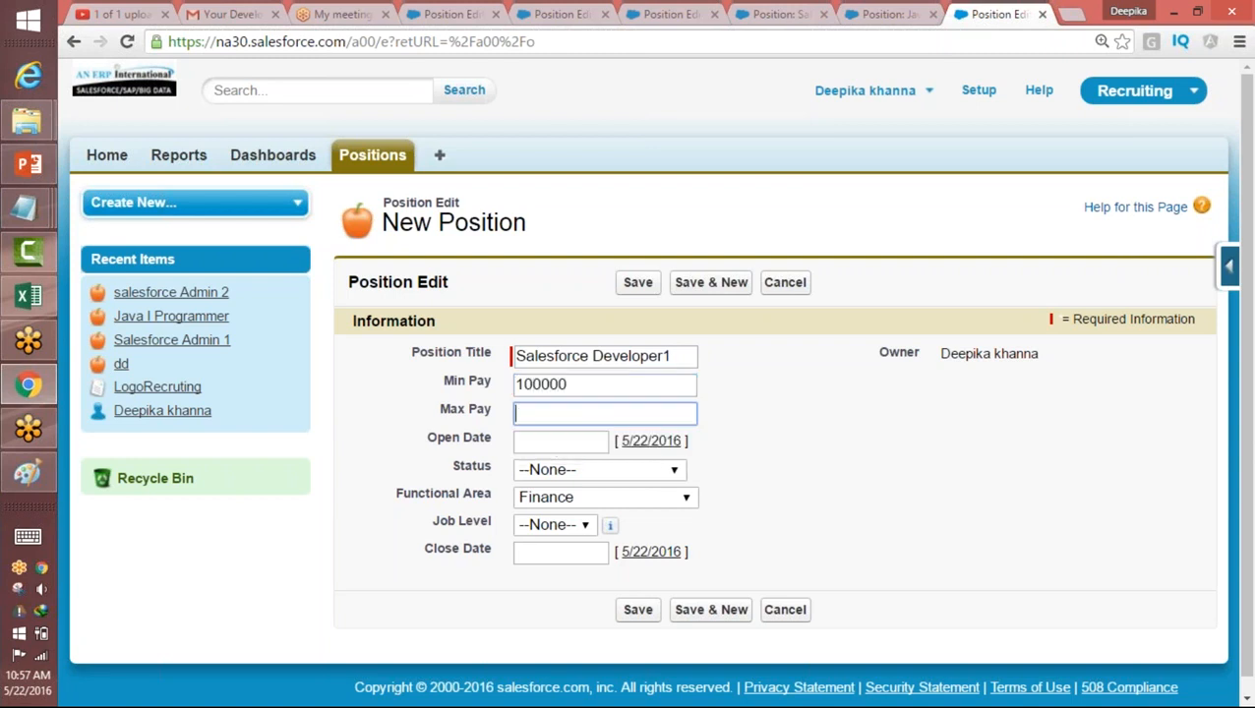
pyautogui.write('200000')
pyautogui.press('Tab')
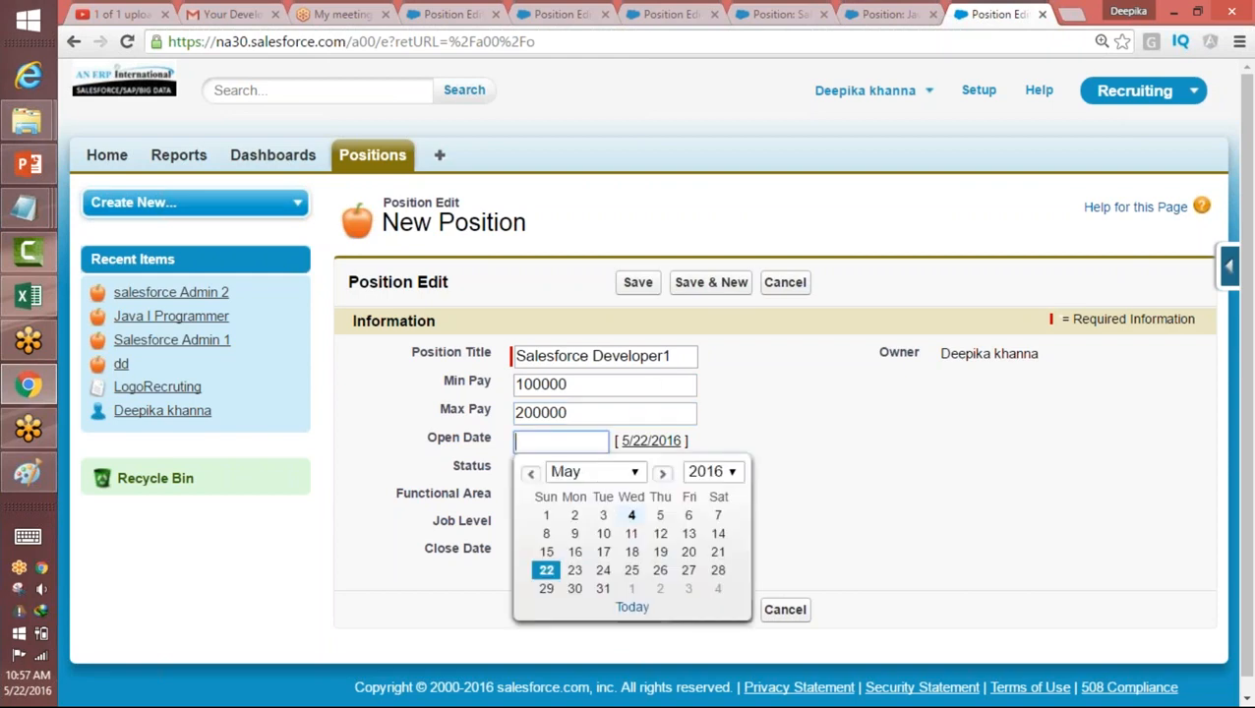
pyautogui.click(516, 384)
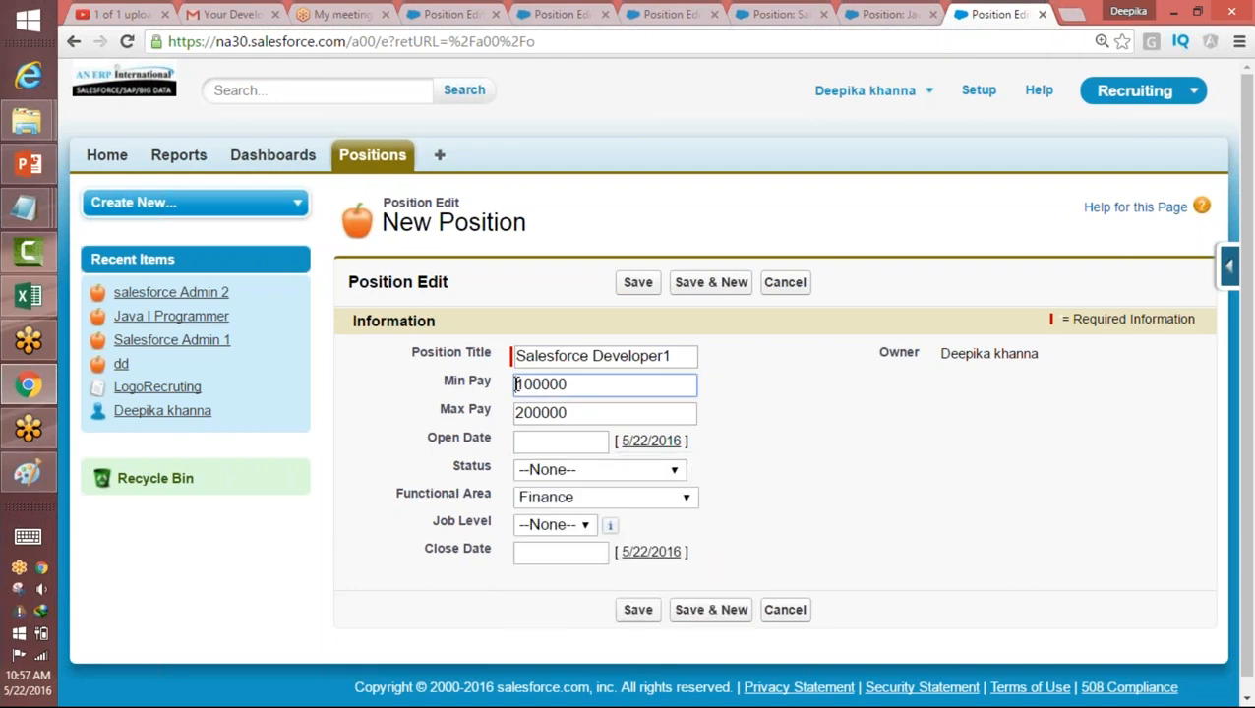
pyautogui.click(785, 282)
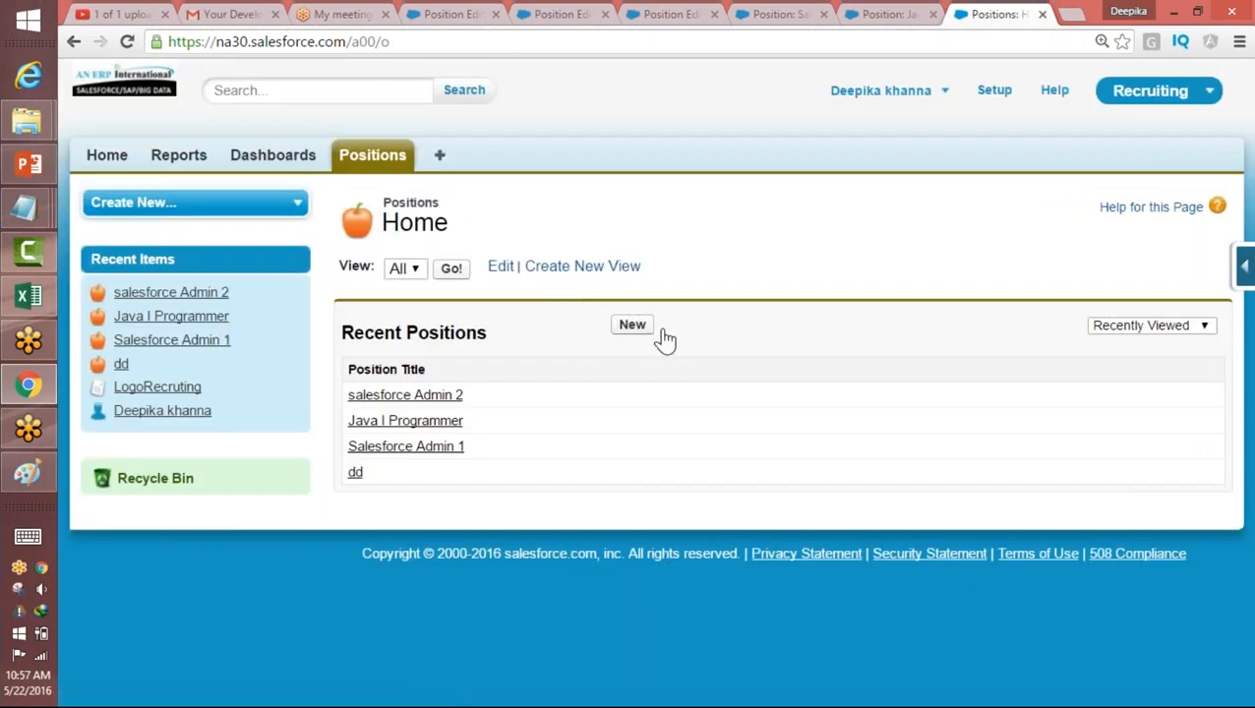
# Step: Start a new position titled "Salesforce dev" with a Min Pay of 150000 and a Max Pay of 80000
pyautogui.click(634, 326)
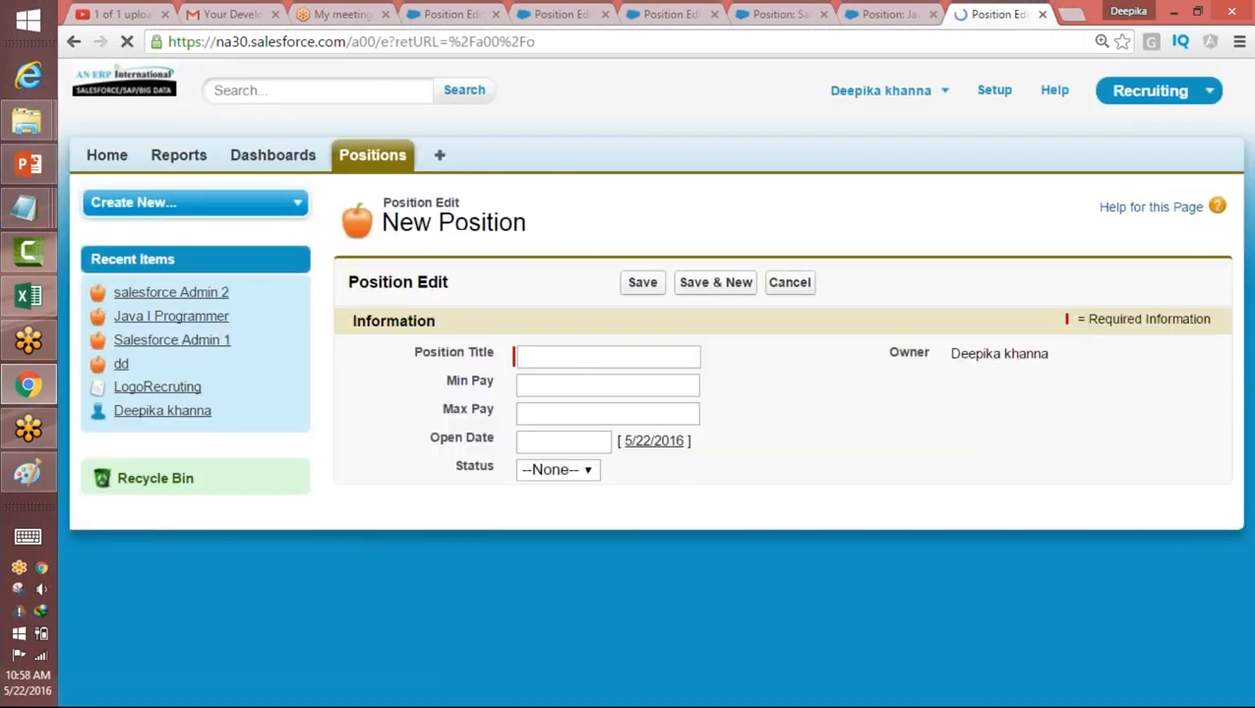
pyautogui.write('Salesforce dev')
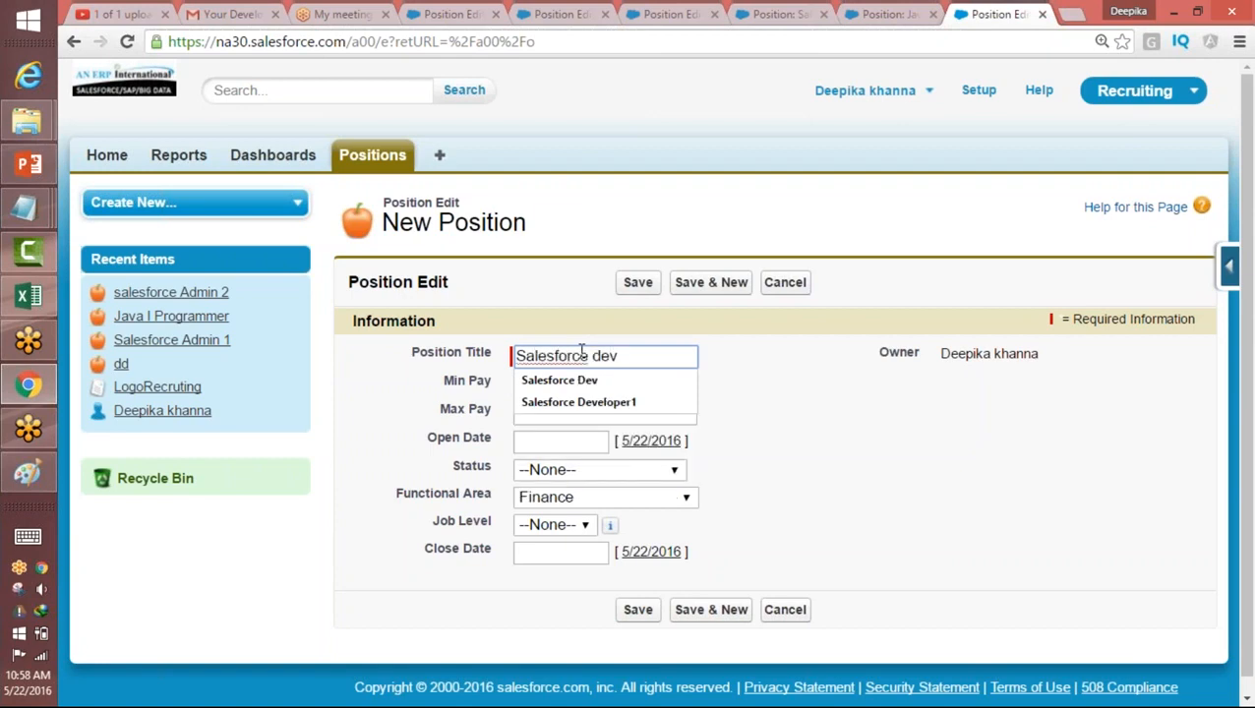
pyautogui.press('Tab')
pyautogui.write('150000')
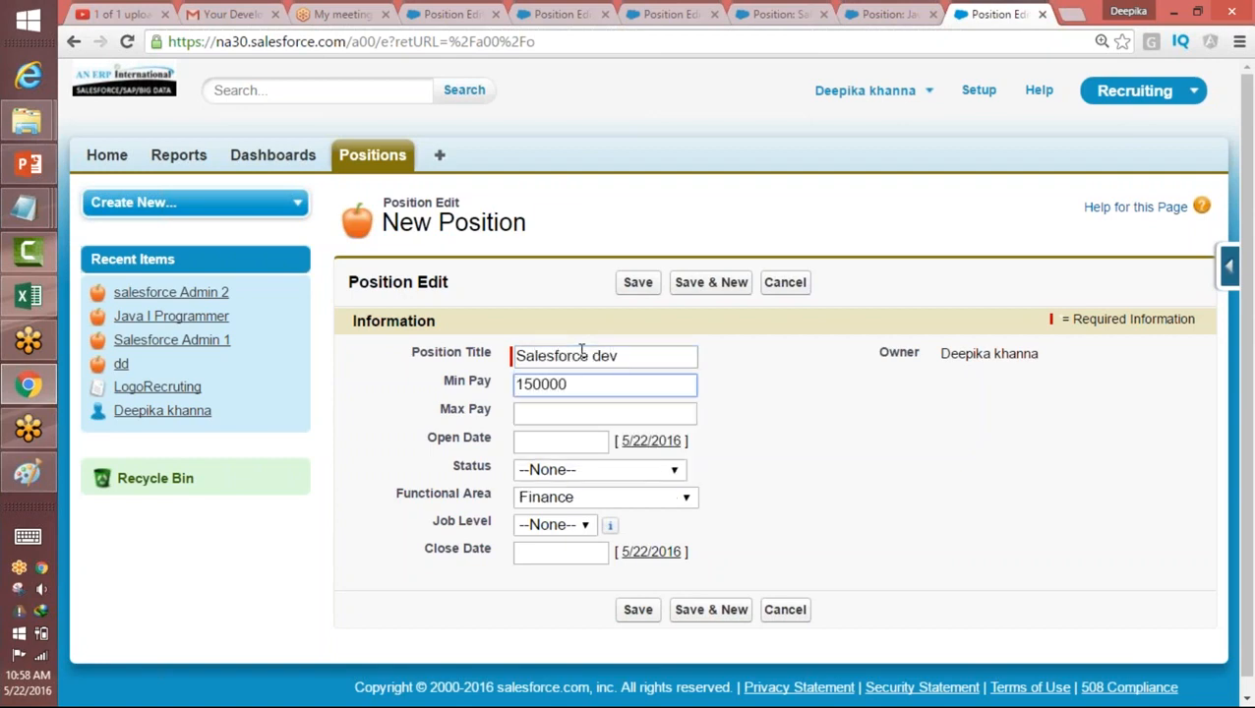
pyautogui.press('Tab')
pyautogui.write('80')
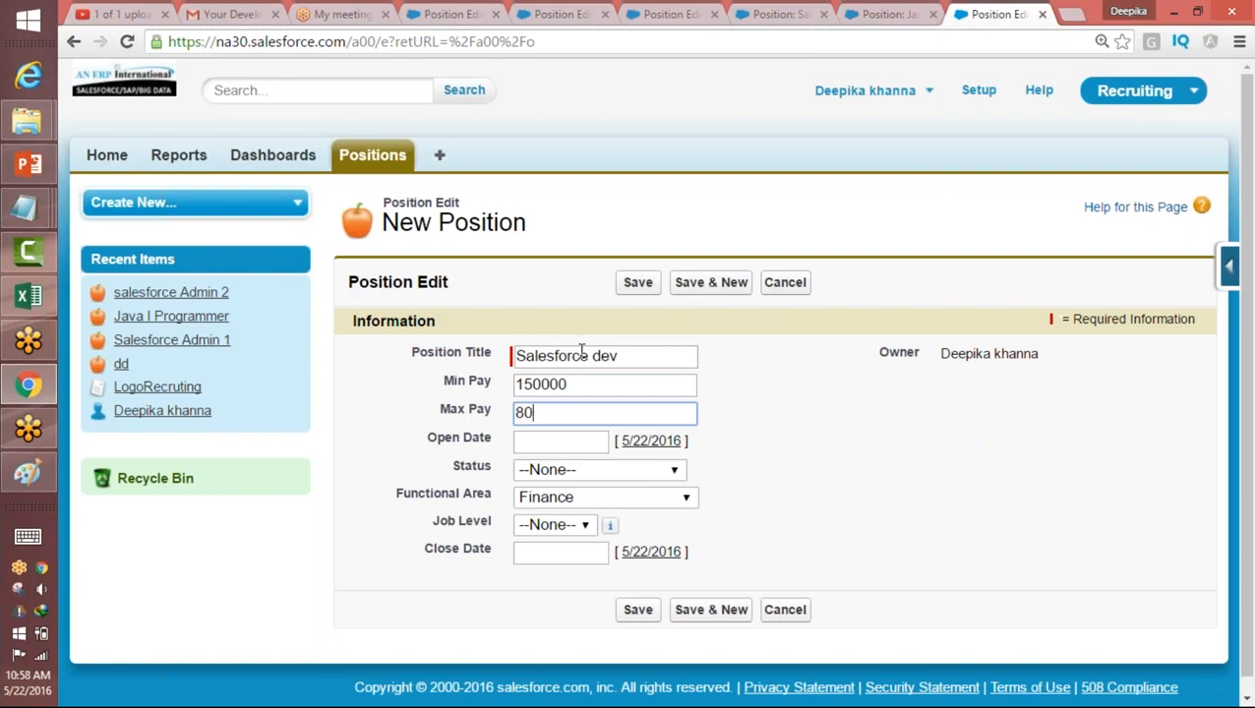
pyautogui.write('0000')
pyautogui.press('BackSpace')
pyautogui.press('Tab')
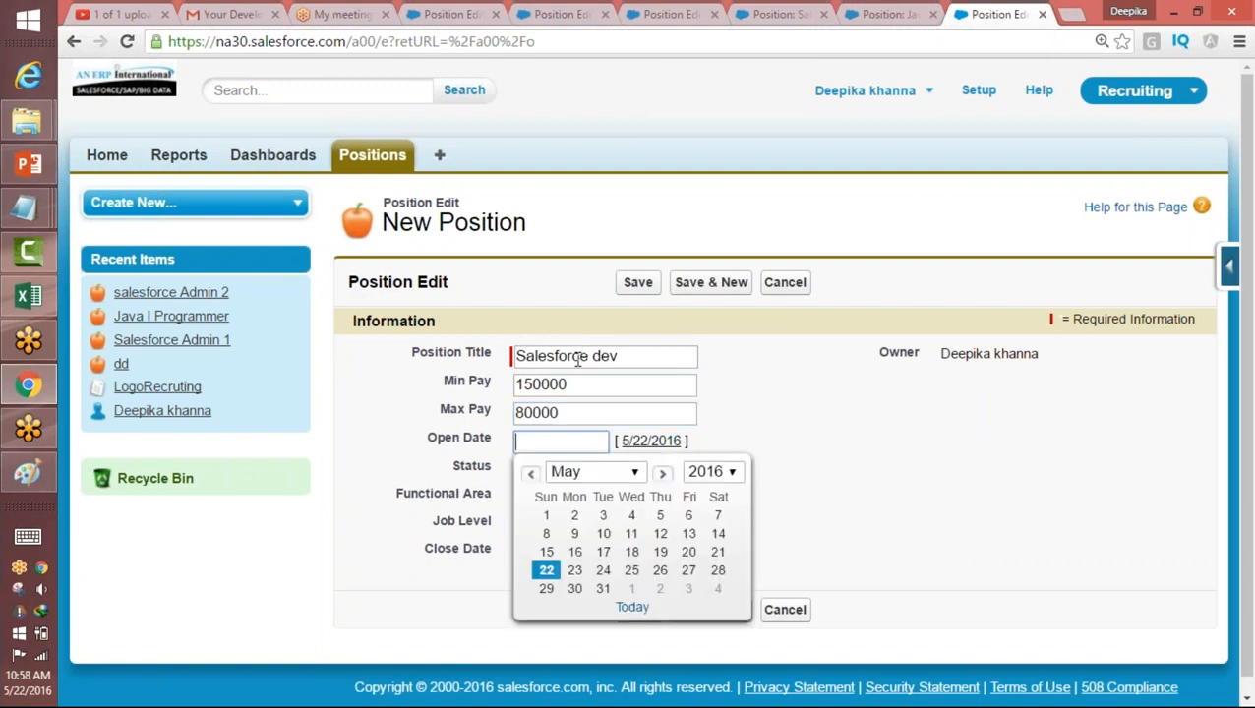
# Step: Set the position's Open Date to 5/17/2016 and its Status to New Position
pyautogui.click(608, 554)
pyautogui.click(565, 472)
pyautogui.click(564, 510)
pyautogui.click(605, 497)
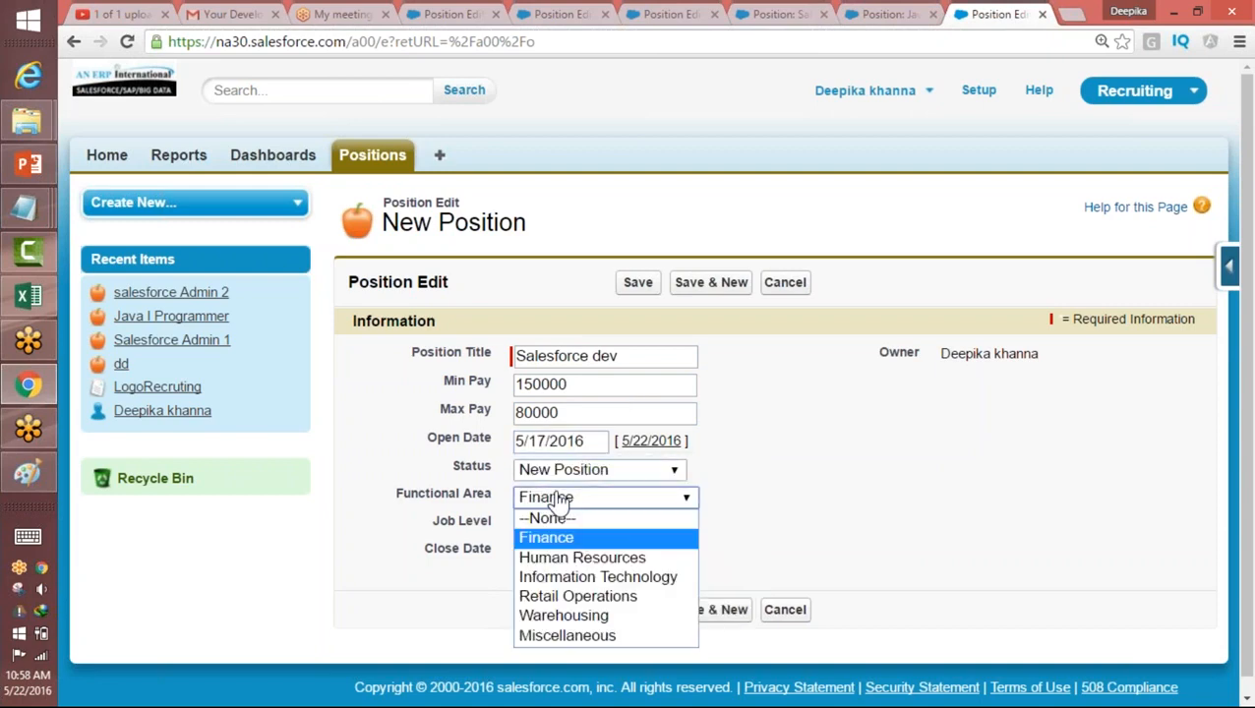
pyautogui.click(829, 515)
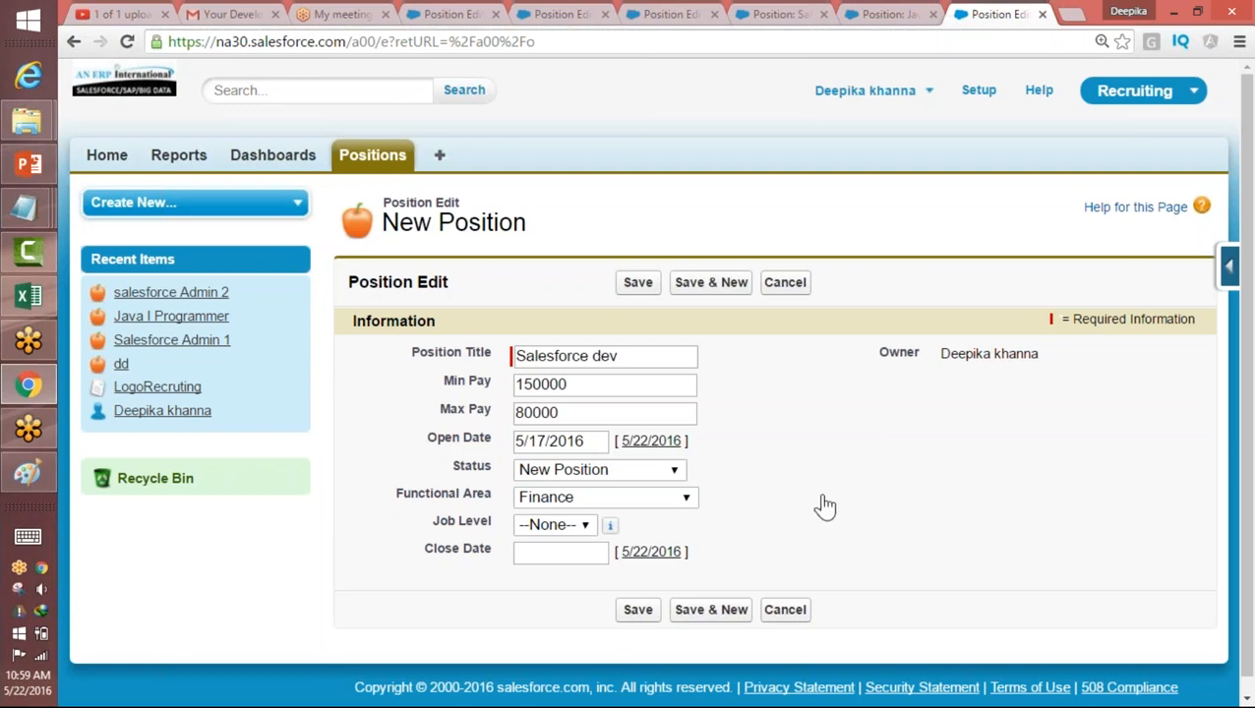
# Step: Save the new "Salesforce dev" position record
pyautogui.click(25, 497)
pyautogui.click(23, 476)
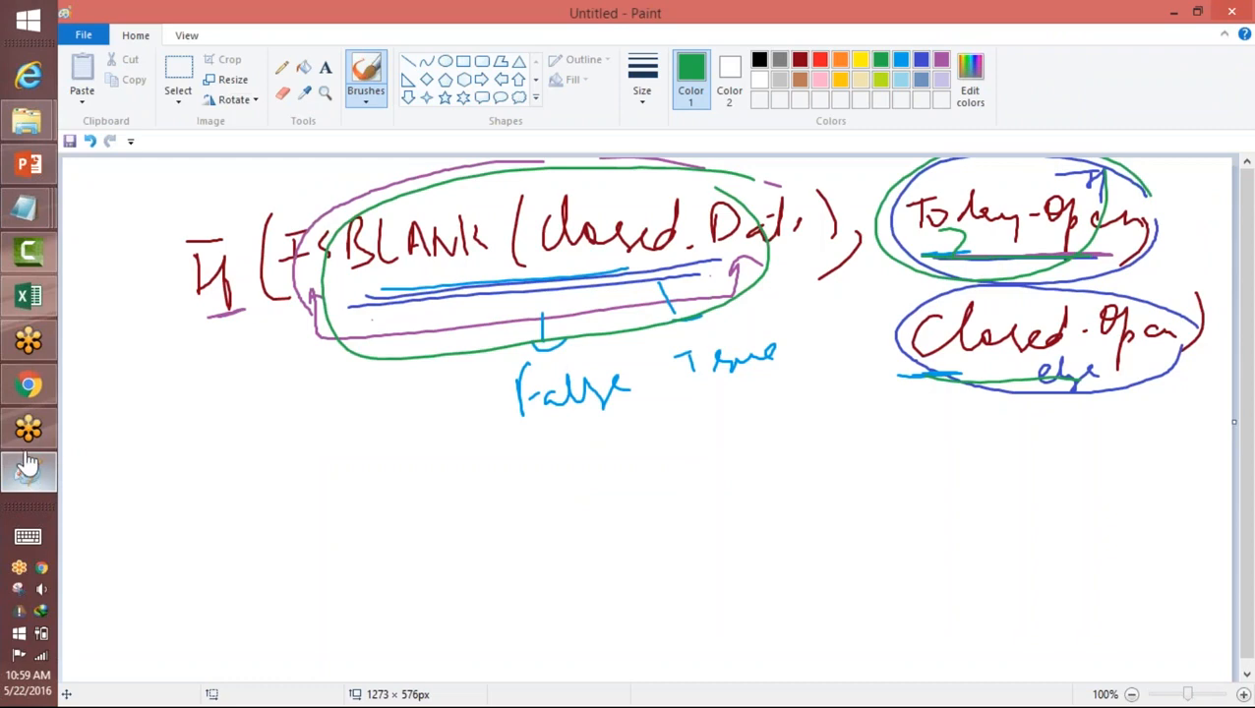
pyautogui.click(1173, 12)
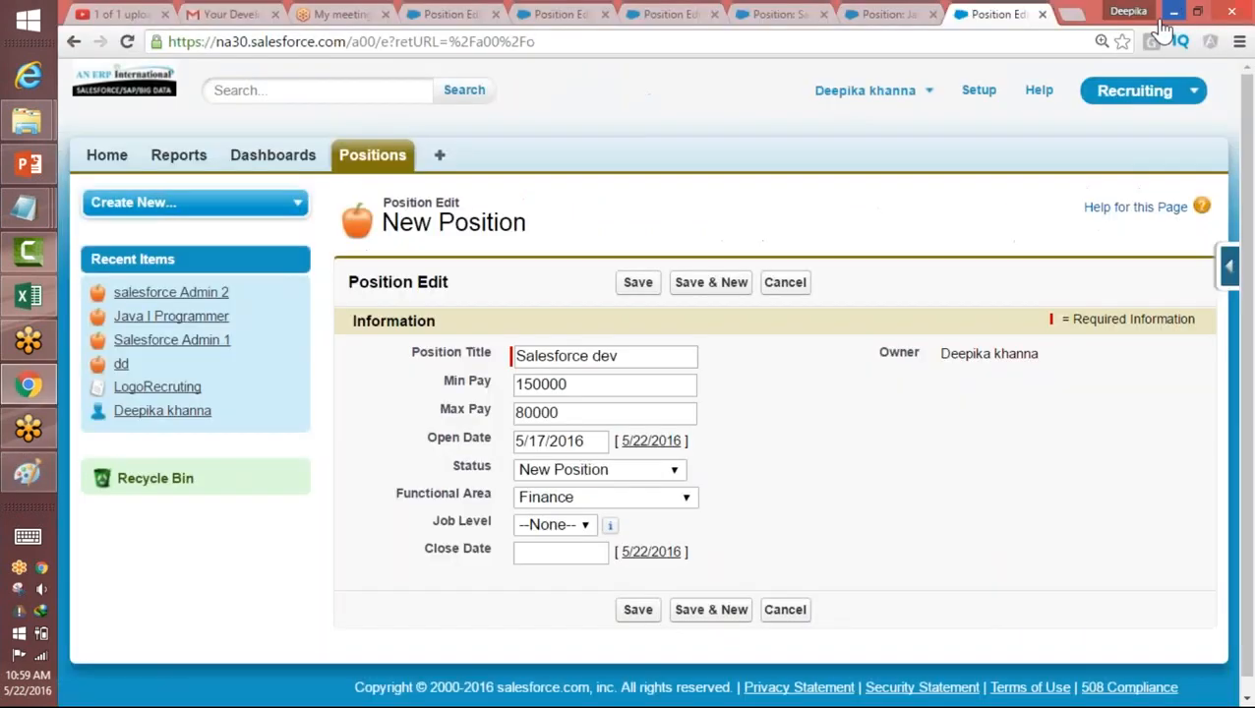
pyautogui.click(646, 610)
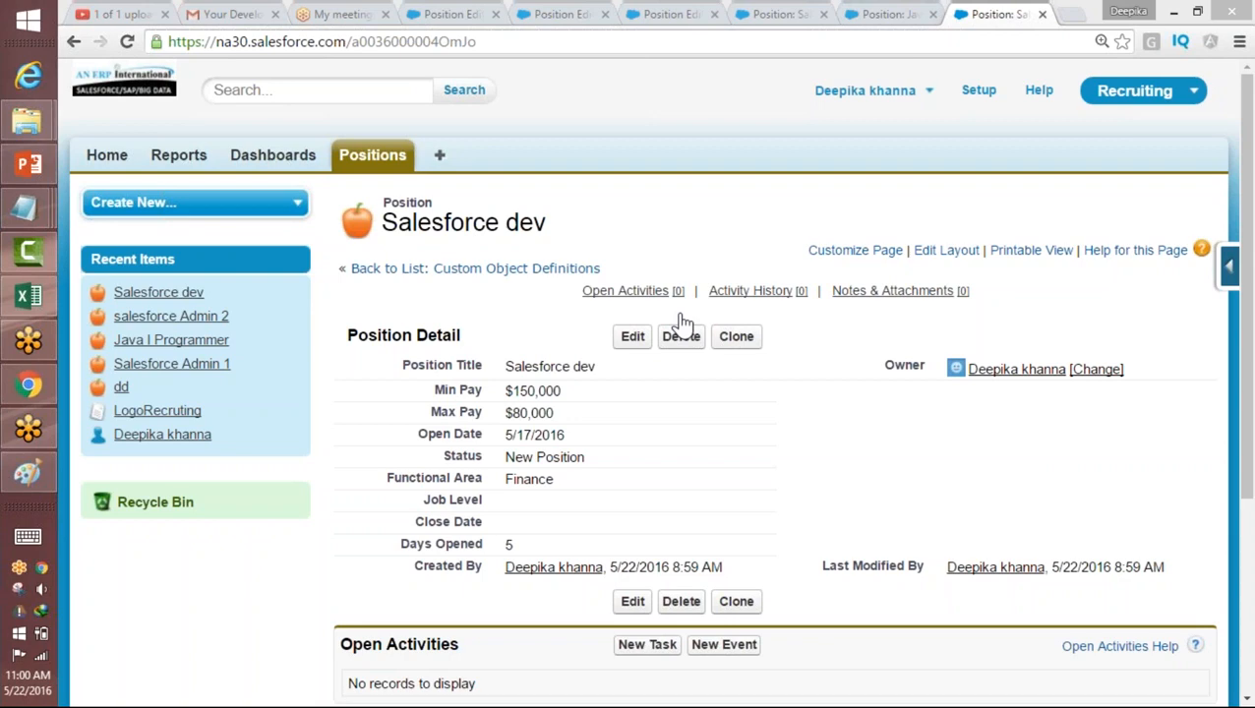
# Step: Switch to Paint and start a blank drawing, discarding the unsaved formula sketch
pyautogui.click(29, 477)
pyautogui.click(84, 35)
pyautogui.click(118, 76)
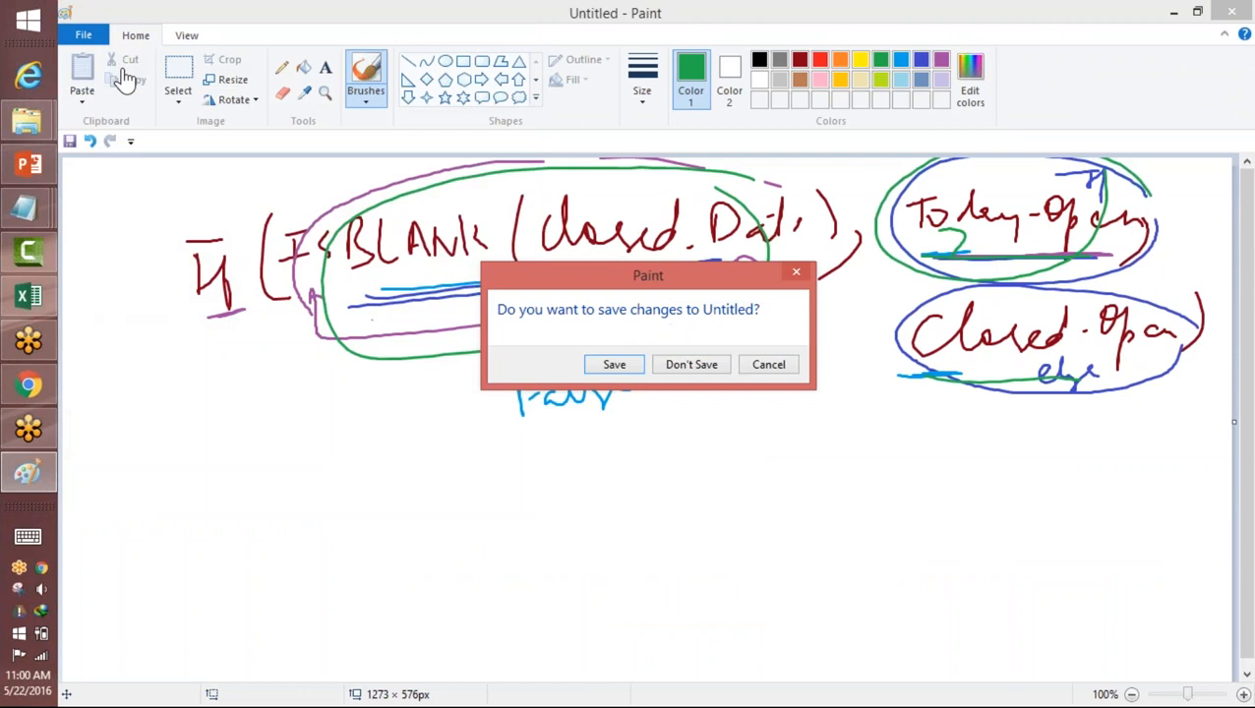
pyautogui.click(690, 364)
# Step: Handwrite an underlined "Validation" heading in black with the condition "Max < Min" below it, enclosed in an outline and underlined
pyautogui.moveTo(491, 221)
pyautogui.mouseDown()
pyautogui.moveTo(560, 224)
pyautogui.moveTo(601, 268)
pyautogui.moveTo(630, 253)
pyautogui.moveTo(742, 254)
pyautogui.moveTo(742, 270)
pyautogui.mouseUp()
pyautogui.moveTo(438, 297); pyautogui.dragTo(809, 275)
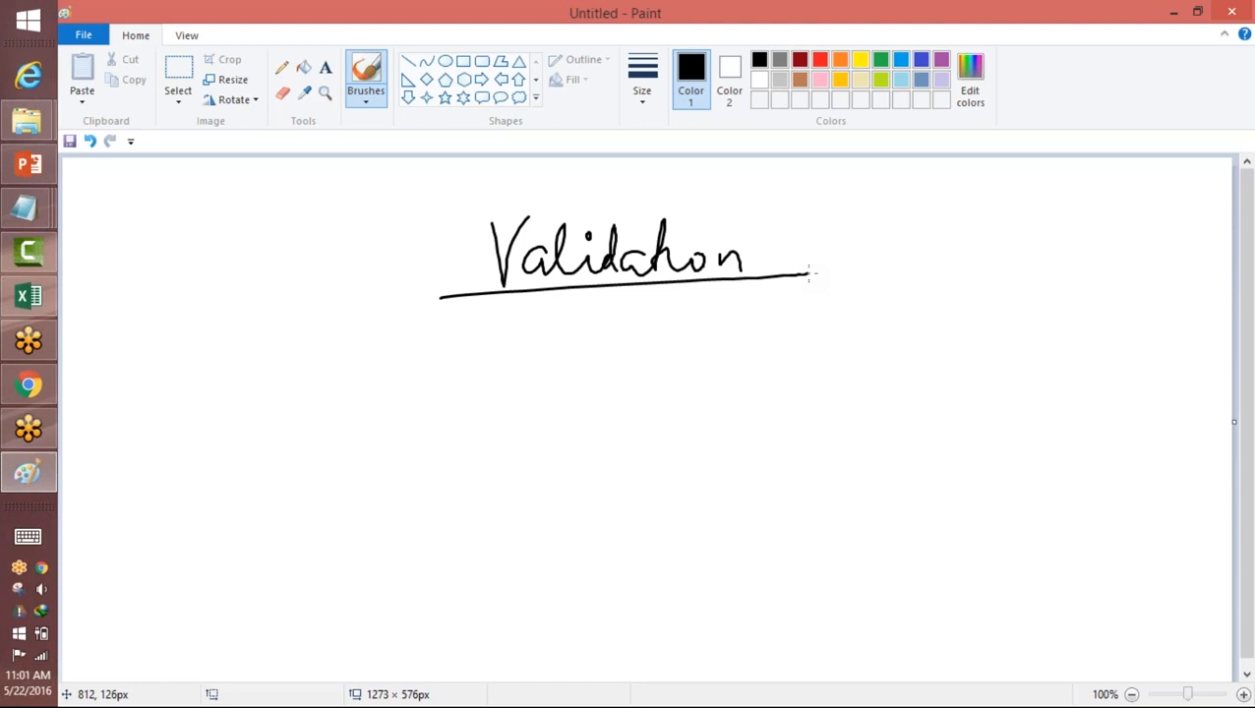
pyautogui.moveTo(498, 325)
pyautogui.mouseDown()
pyautogui.moveTo(553, 346)
pyautogui.moveTo(626, 311)
pyautogui.moveTo(634, 346)
pyautogui.mouseUp()
pyautogui.moveTo(649, 340); pyautogui.dragTo(724, 334)
pyautogui.moveTo(732, 334); pyautogui.dragTo(754, 337)
pyautogui.moveTo(478, 385)
pyautogui.mouseDown()
pyautogui.moveTo(746, 280)
pyautogui.moveTo(475, 391)
pyautogui.moveTo(642, 372)
pyautogui.mouseUp()
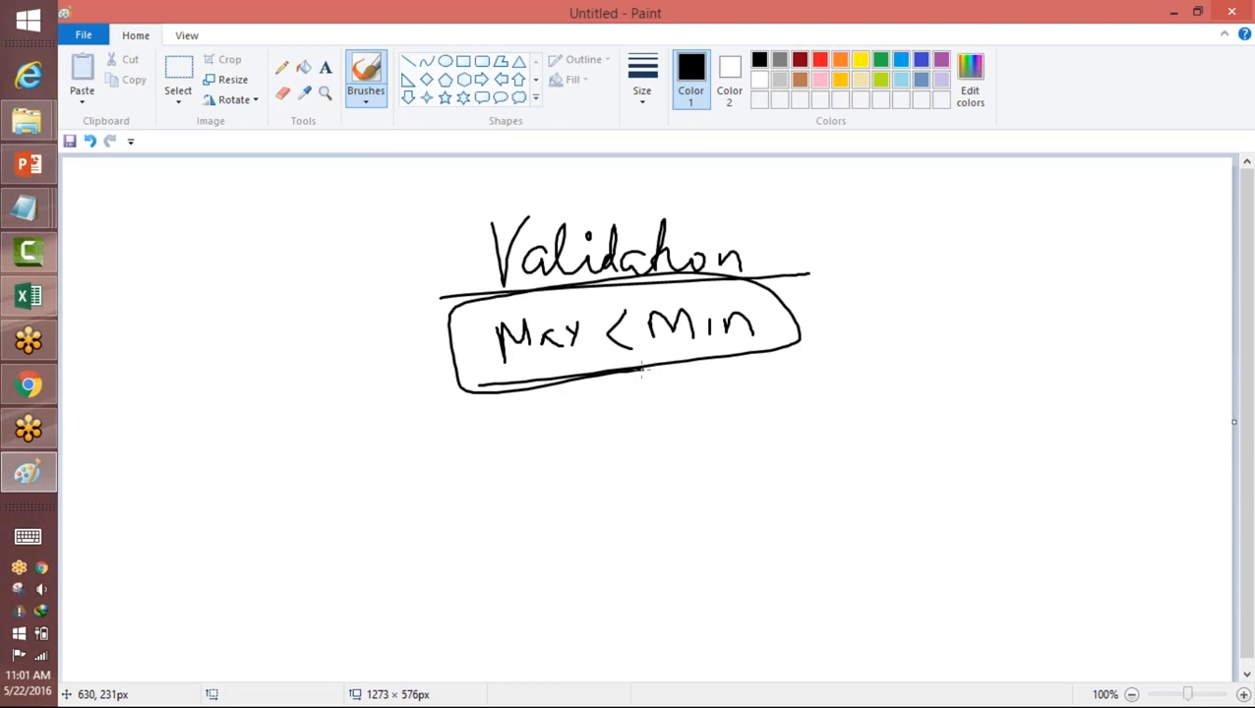
# Step: Switch back to Salesforce in Chrome and look at the option for adding a validation rule in the position's force.com quick-access menu
pyautogui.click(28, 384)
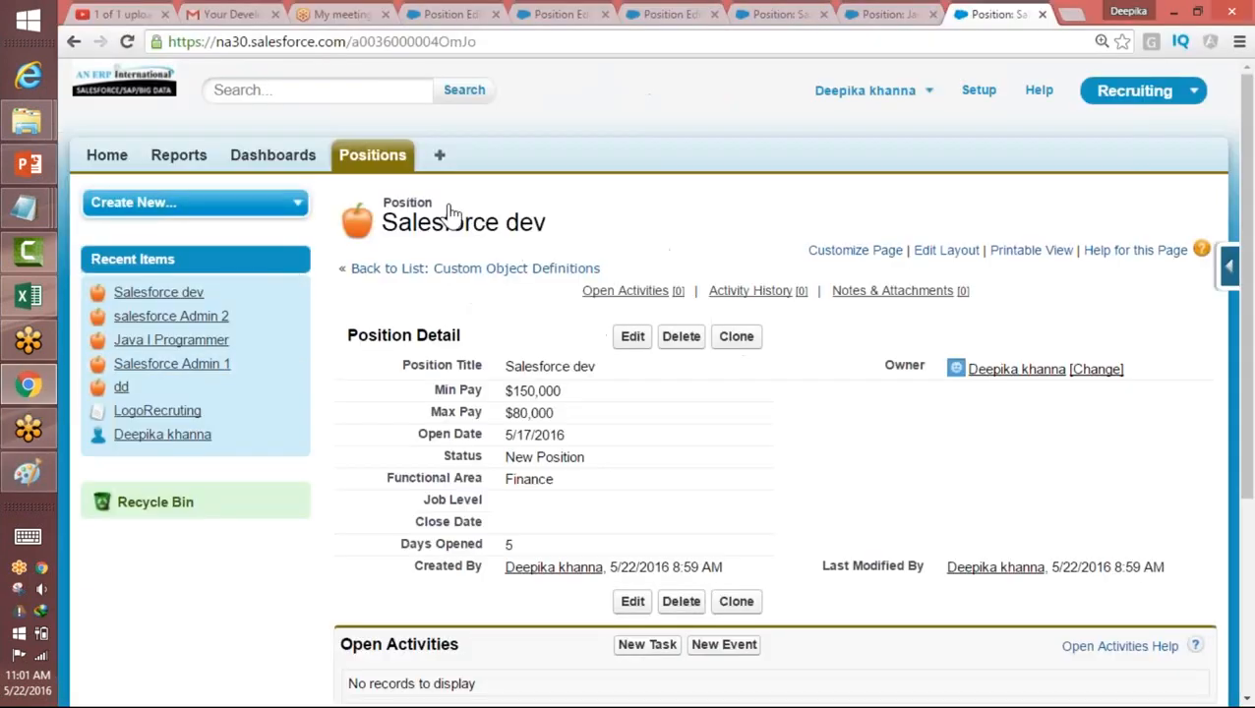
pyautogui.click(1228, 267)
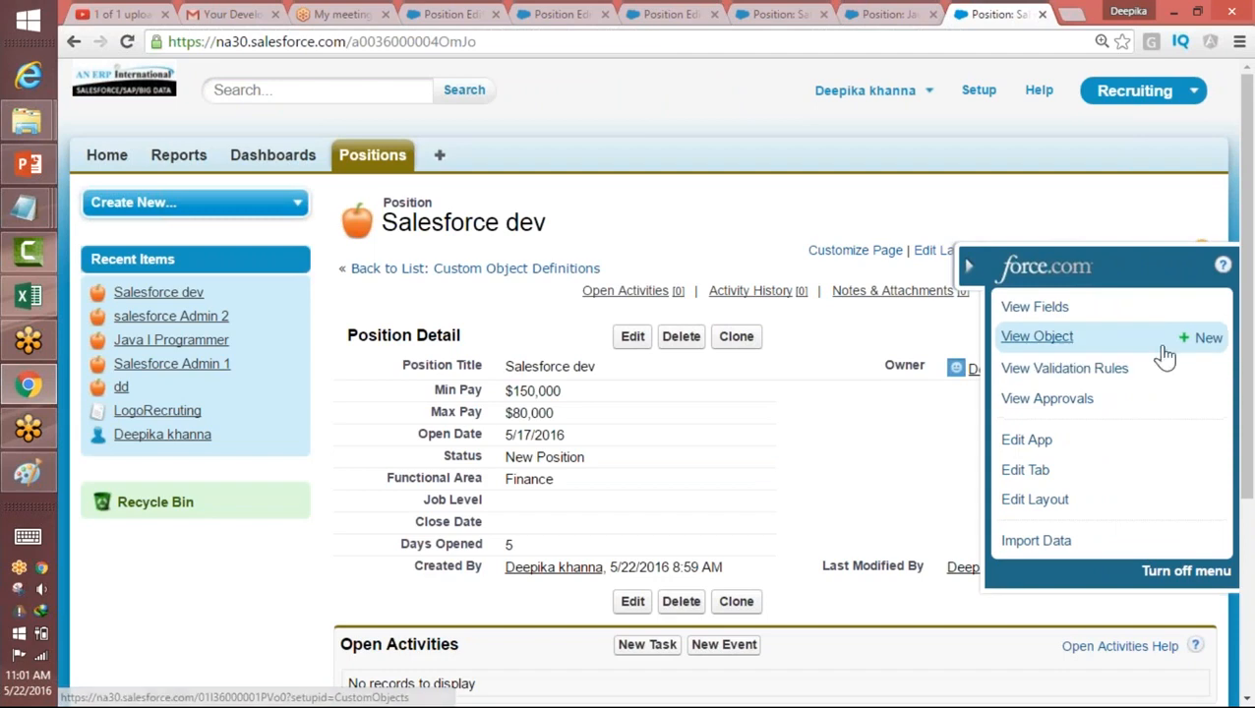
pyautogui.moveTo(1196, 376)
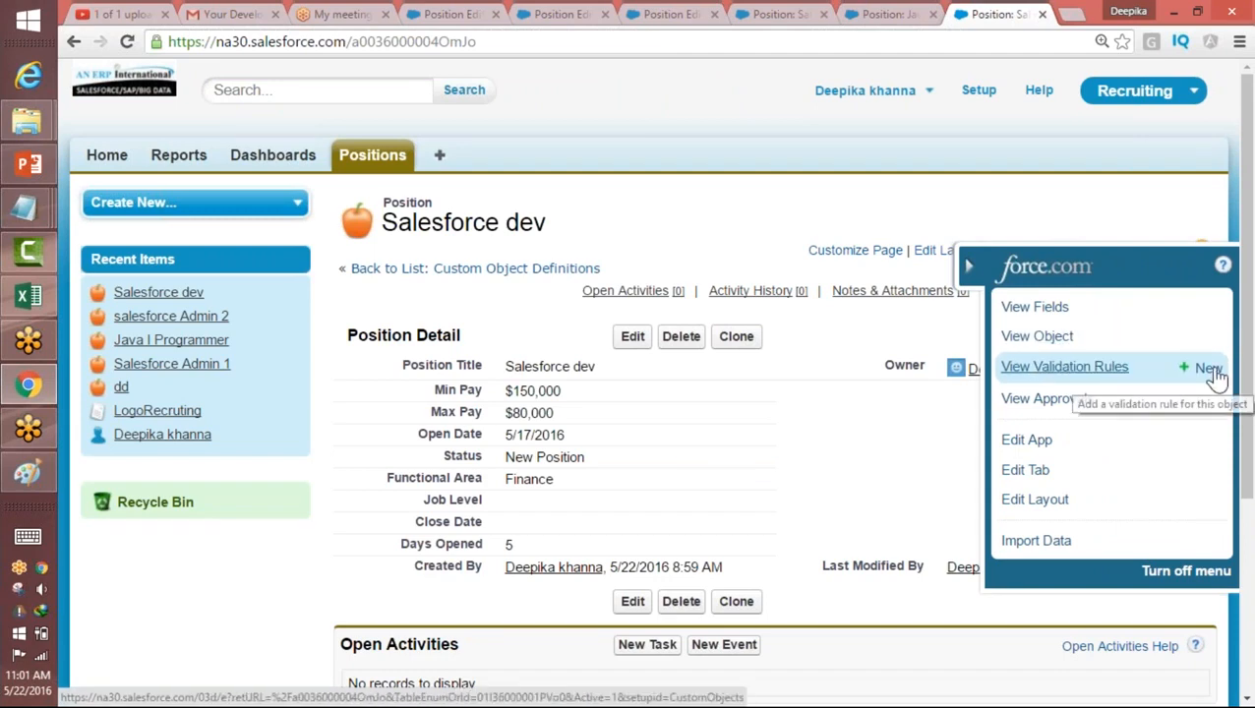
# Step: Find Objects in Setup by searching for "obje" and open the Position custom object's definition
pyautogui.click(979, 96)
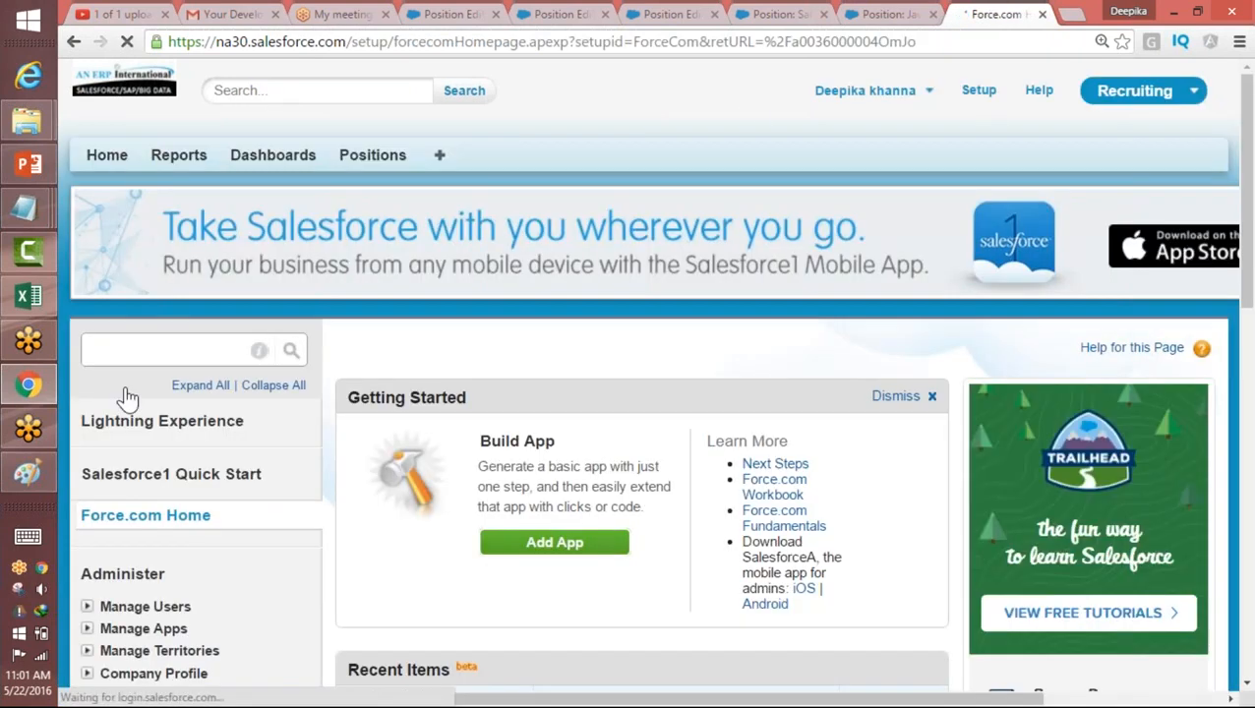
pyautogui.write('obje')
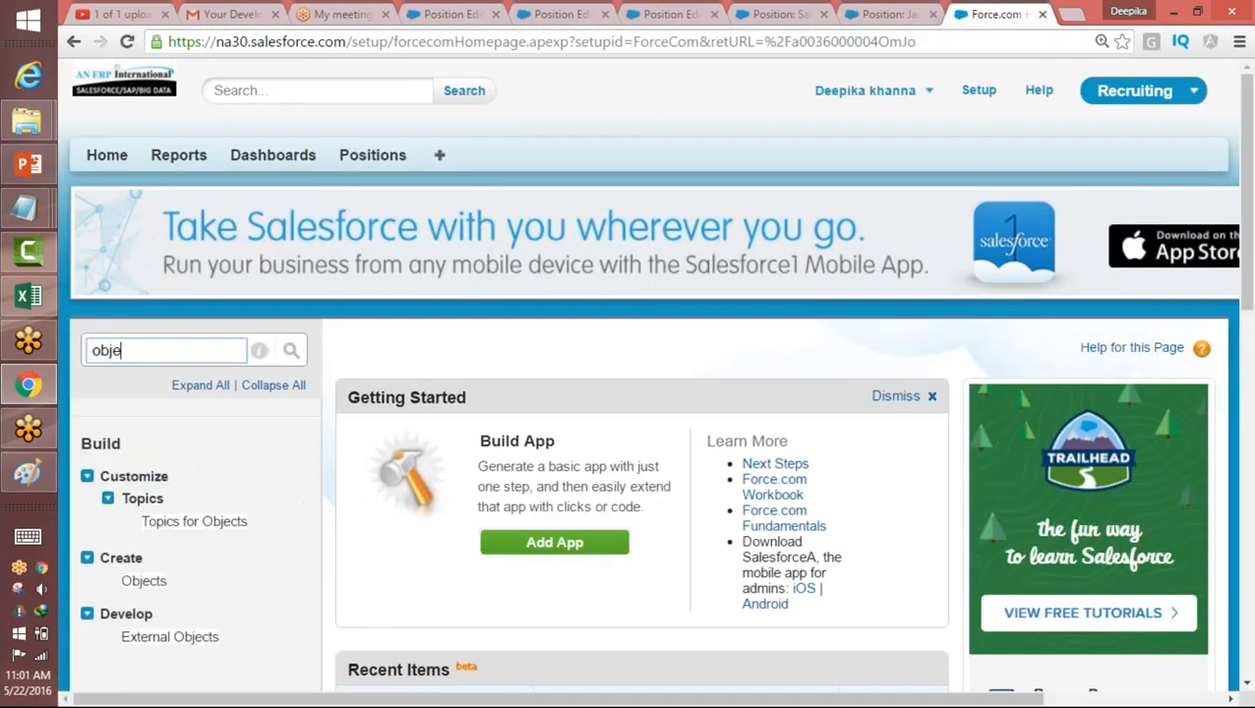
pyautogui.click(143, 580)
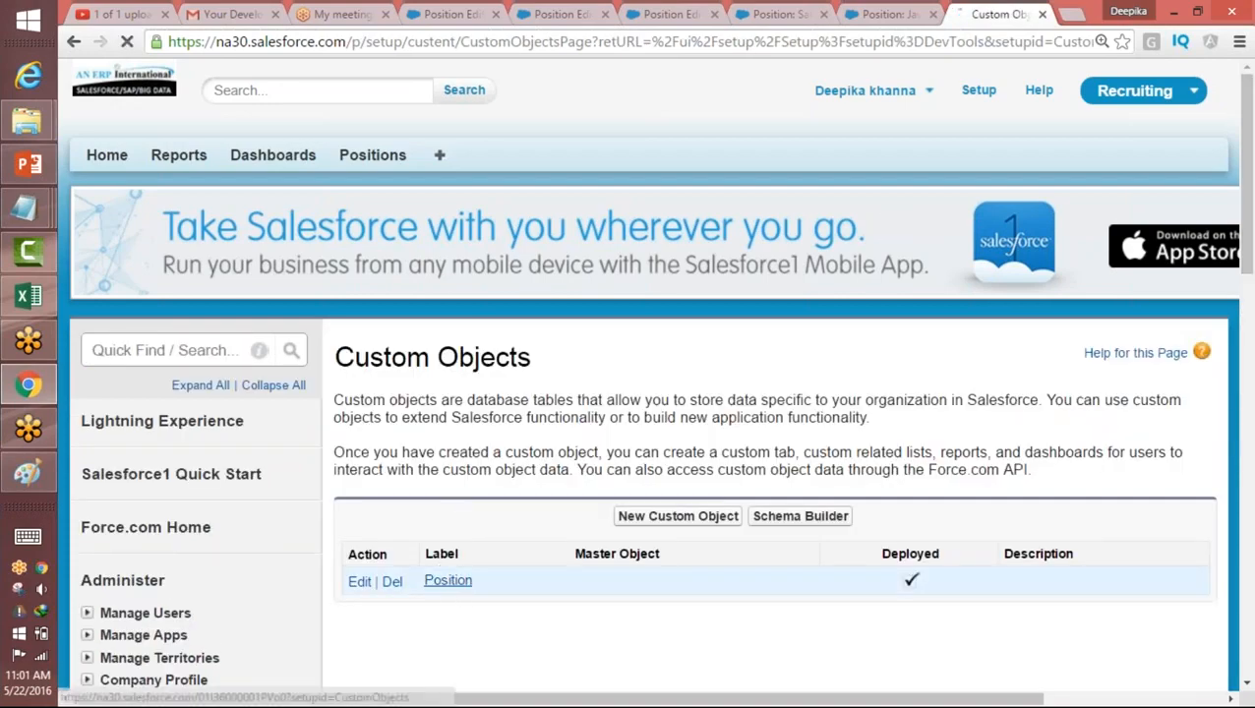
pyautogui.click(446, 582)
# Step: Start a new validation rule for the Position object from its Validation Rules section
pyautogui.moveTo(1250, 176); pyautogui.dragTo(1242, 365)
pyautogui.scroll(-1, 1242, 365)
pyautogui.moveTo(468, 451); pyautogui.dragTo(338, 451)
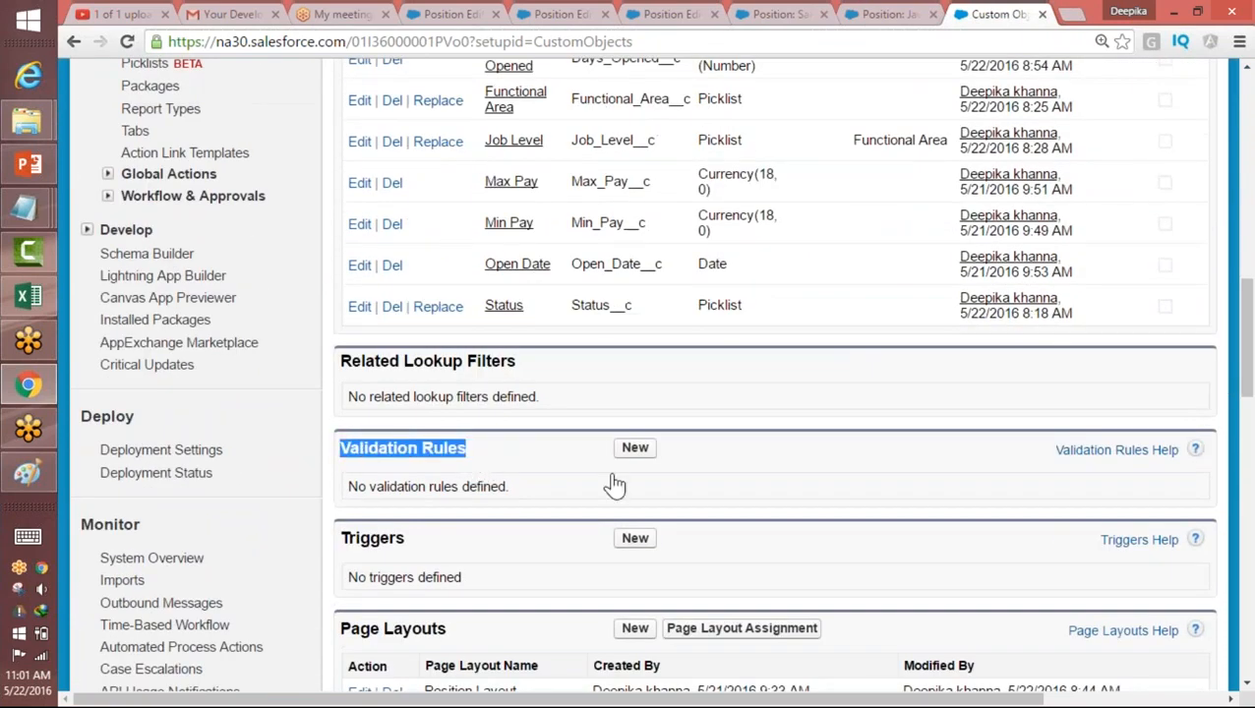
pyautogui.click(667, 453)
pyautogui.click(635, 449)
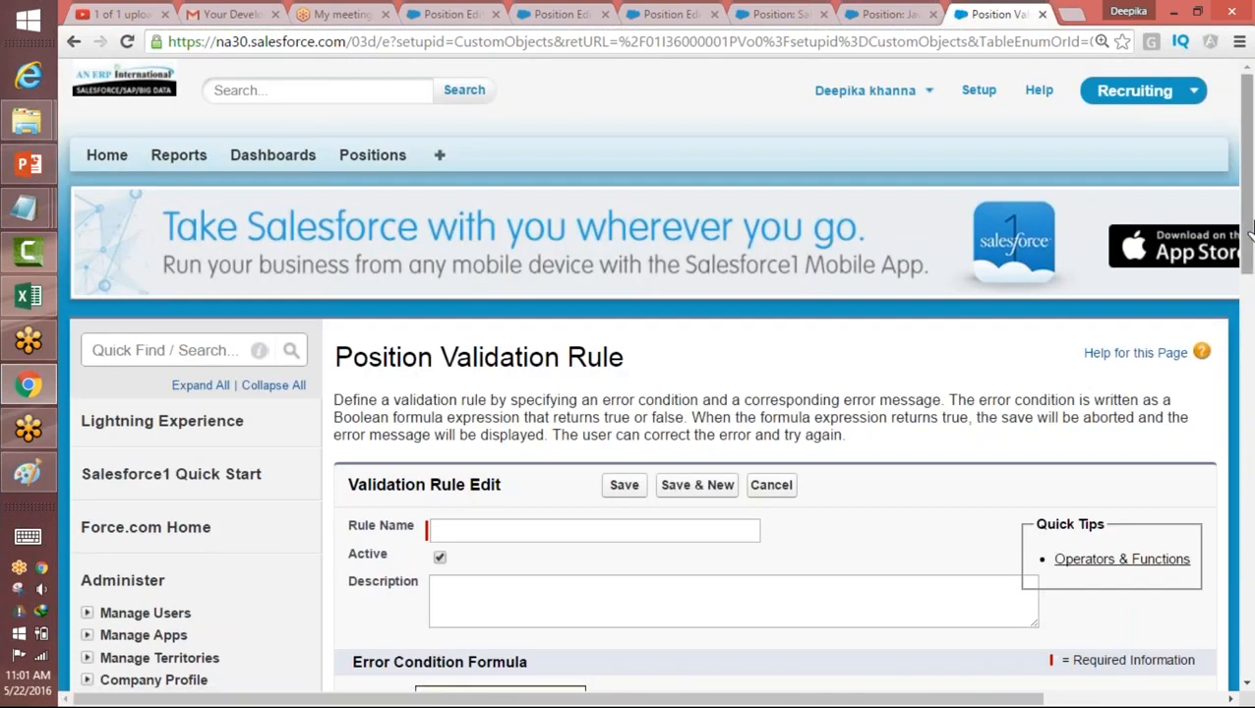
# Step: Highlight the description's phrase about the error condition and corresponding error message, and the words "Validation Rule" in the page heading
pyautogui.scroll(-2, 673, 390)
pyautogui.click(607, 344)
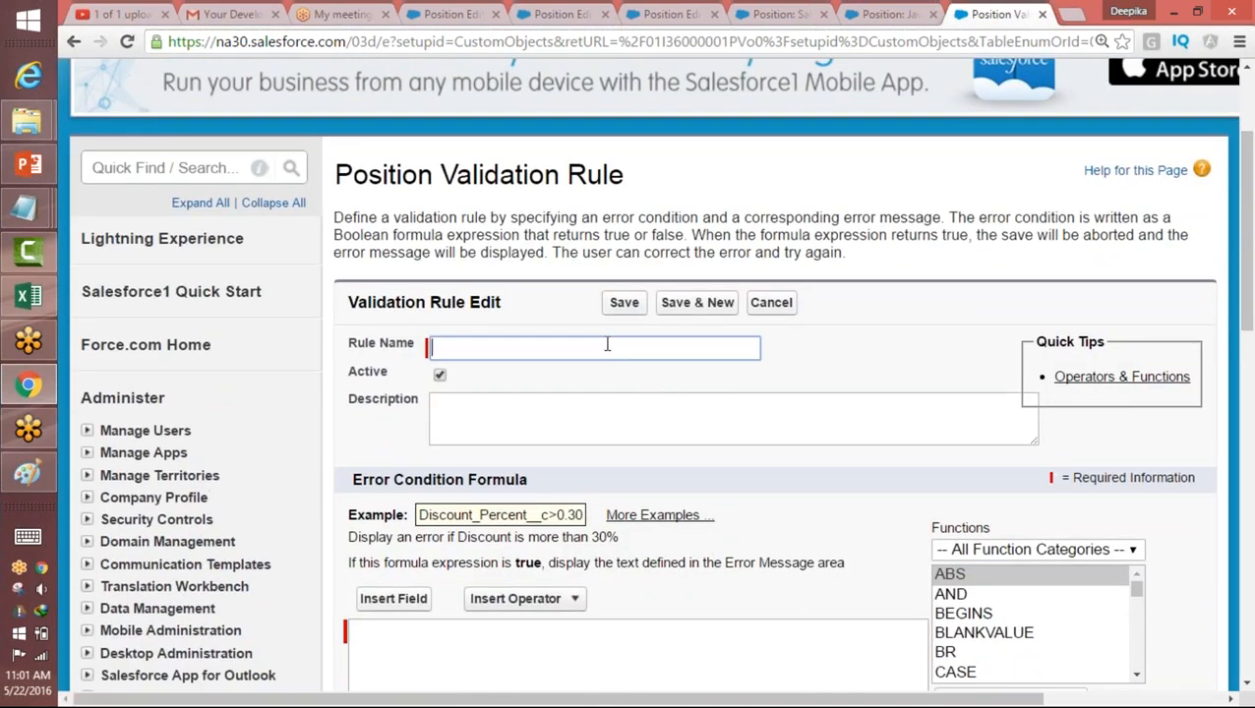
pyautogui.moveTo(635, 171); pyautogui.dragTo(630, 222)
pyautogui.click(944, 218)
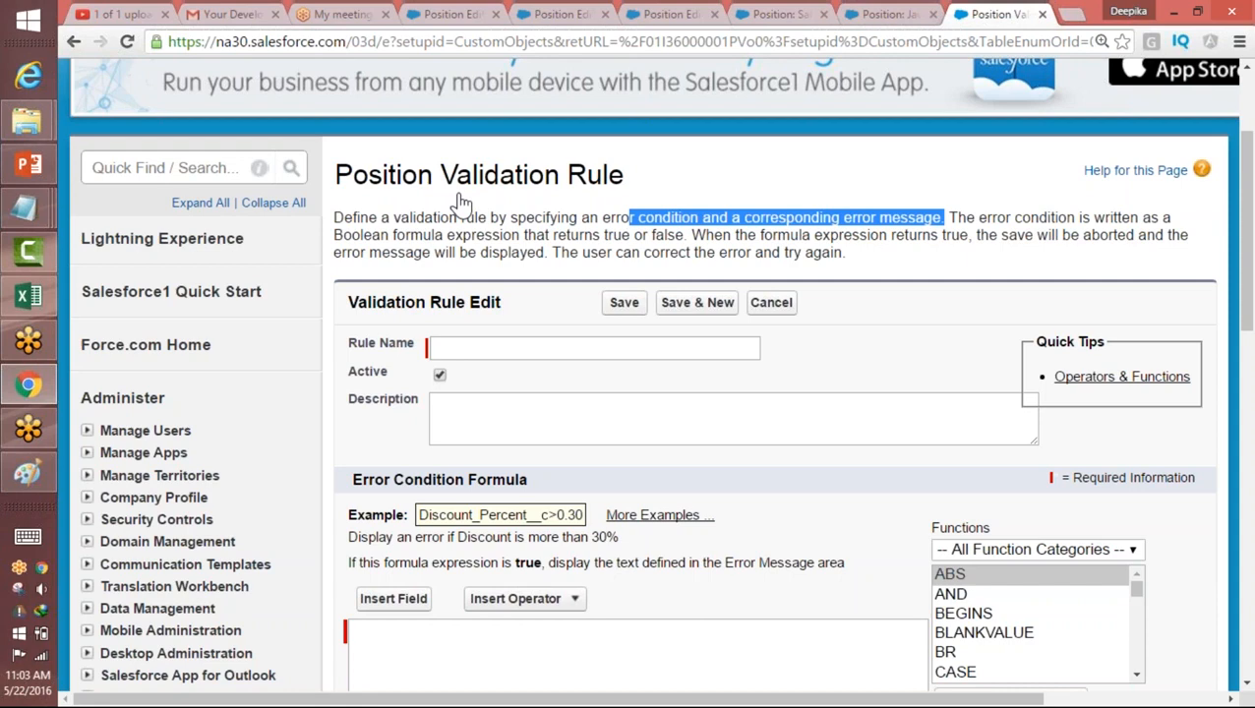
pyautogui.moveTo(441, 175); pyautogui.dragTo(626, 175)
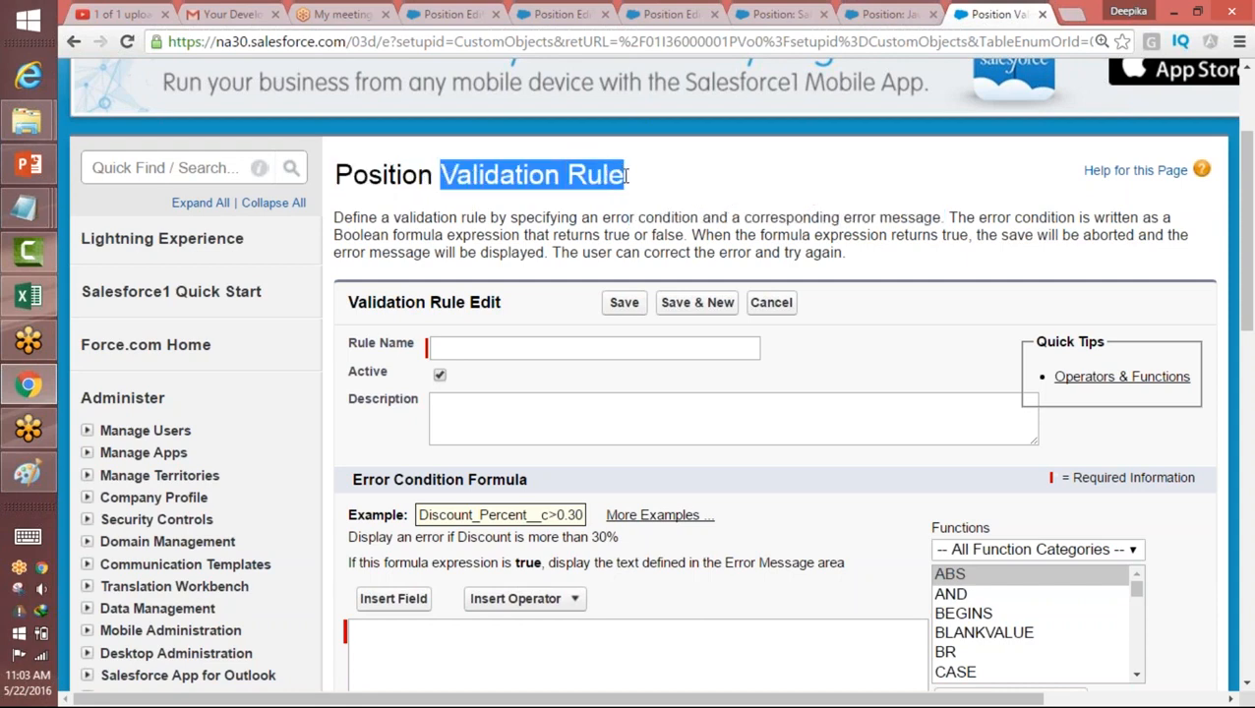
pyautogui.click(626, 176)
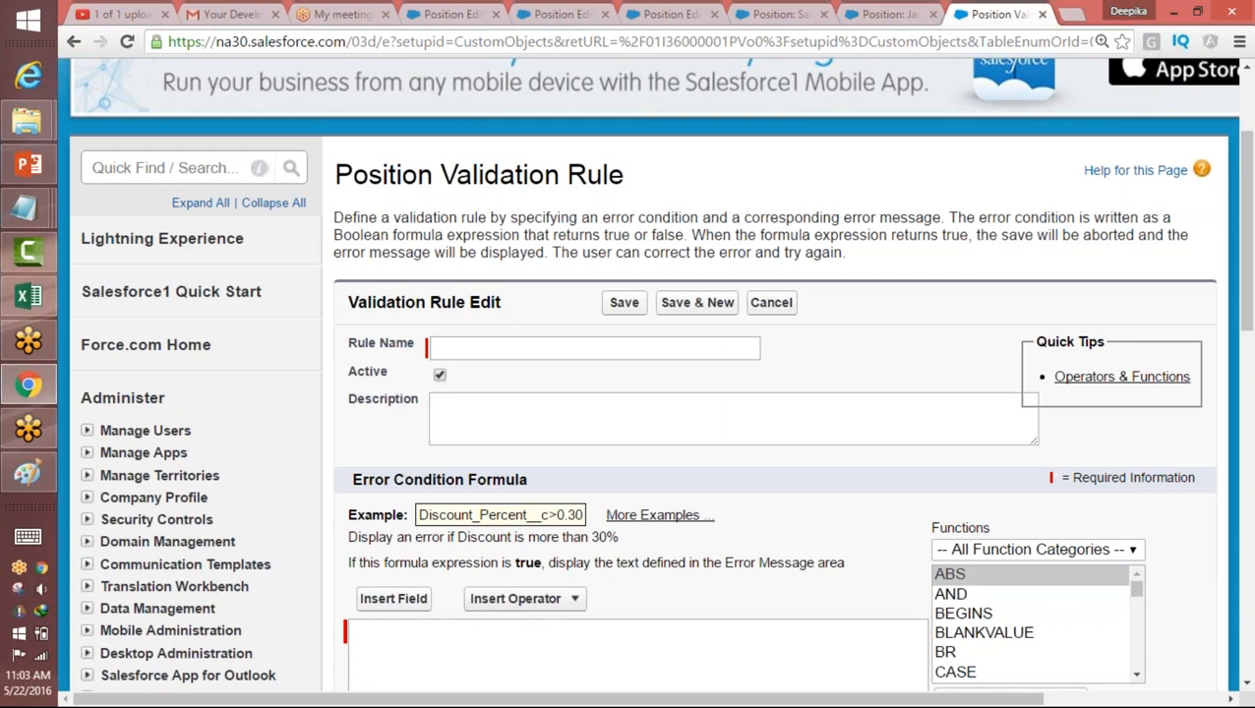
# Step: Name the validation rule Min_pay_rule
pyautogui.click(454, 345)
pyautogui.write('M')
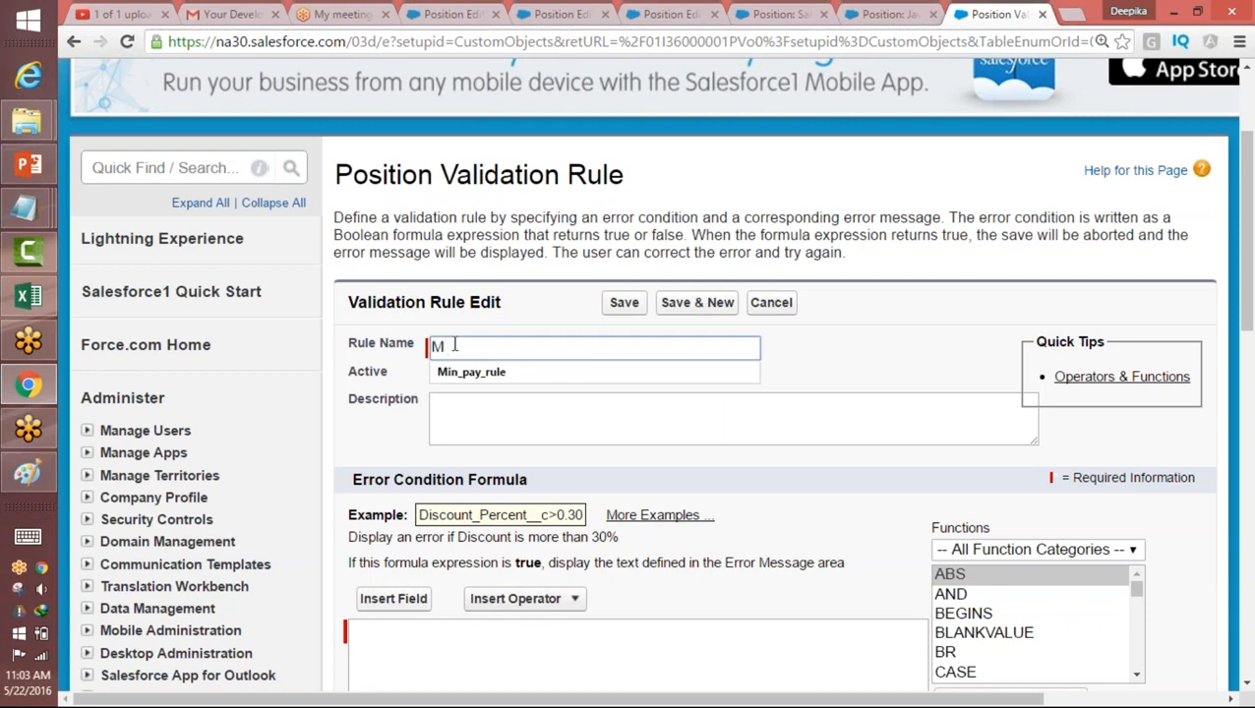
pyautogui.press('Down')
pyautogui.press('Return')
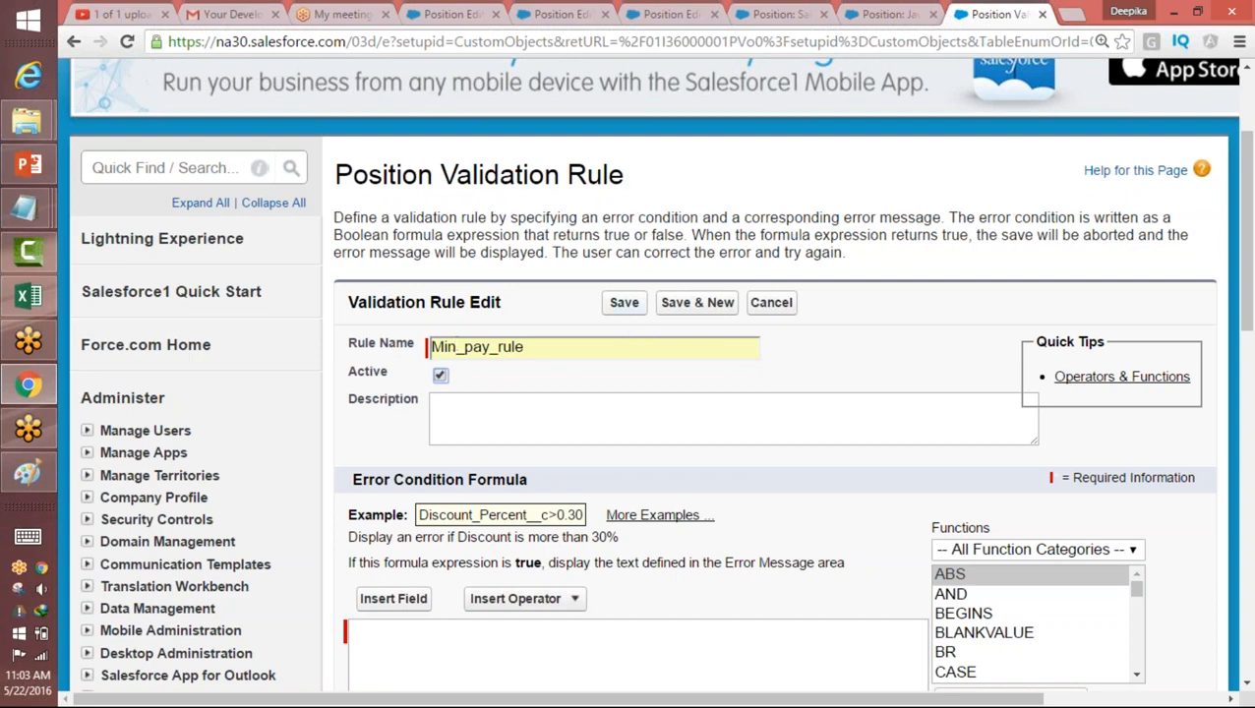
# Step: Insert the Position object's Max Pay field into the empty error condition formula
pyautogui.scroll(-2, 952, 219)
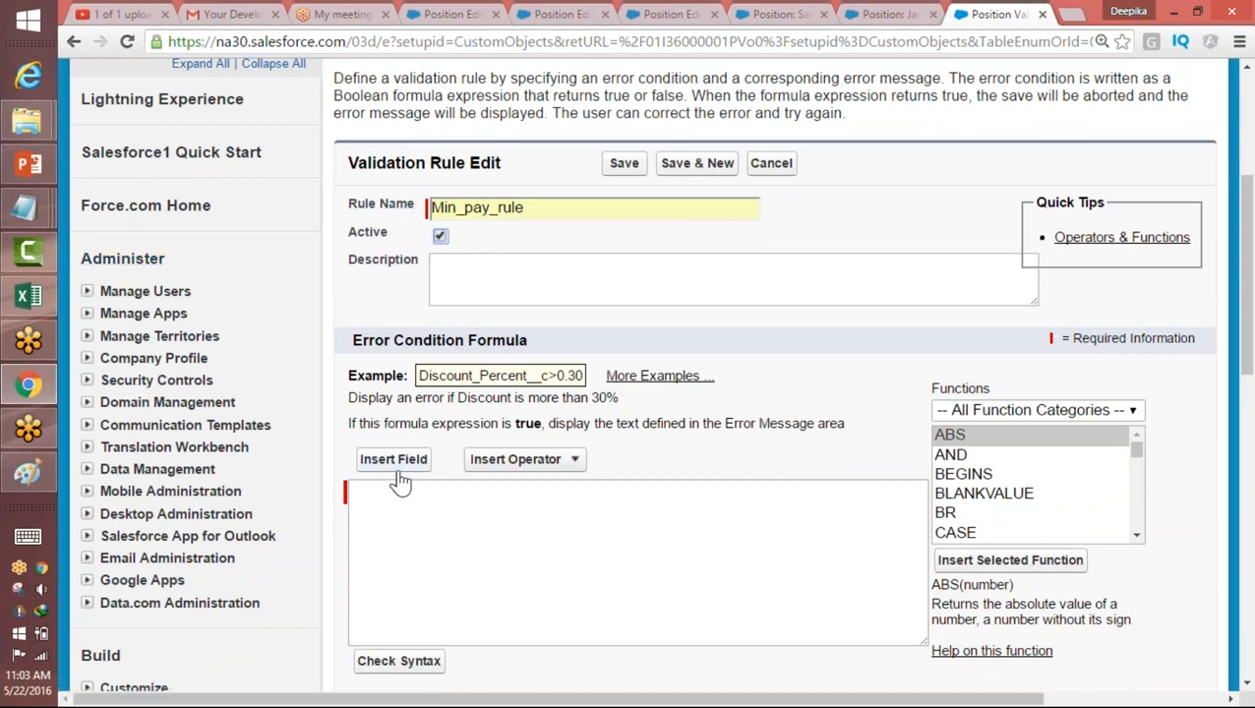
pyautogui.moveTo(351, 342); pyautogui.dragTo(513, 334)
pyautogui.click(411, 523)
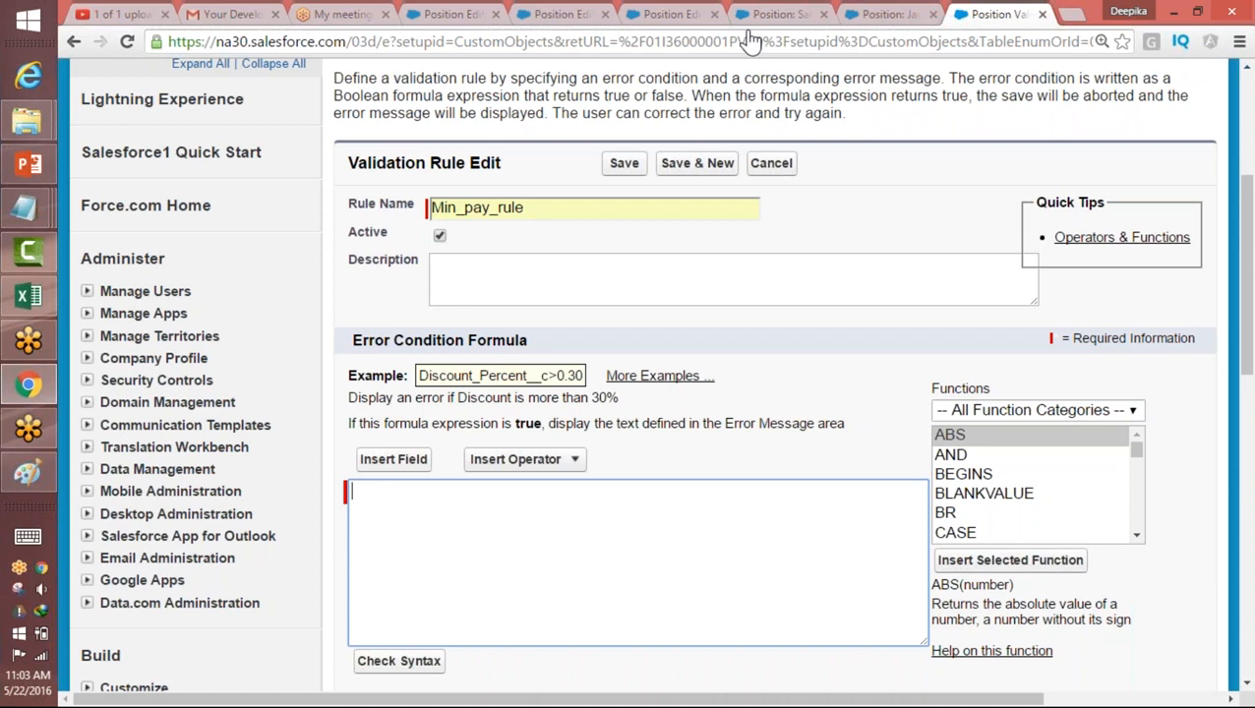
pyautogui.click(388, 466)
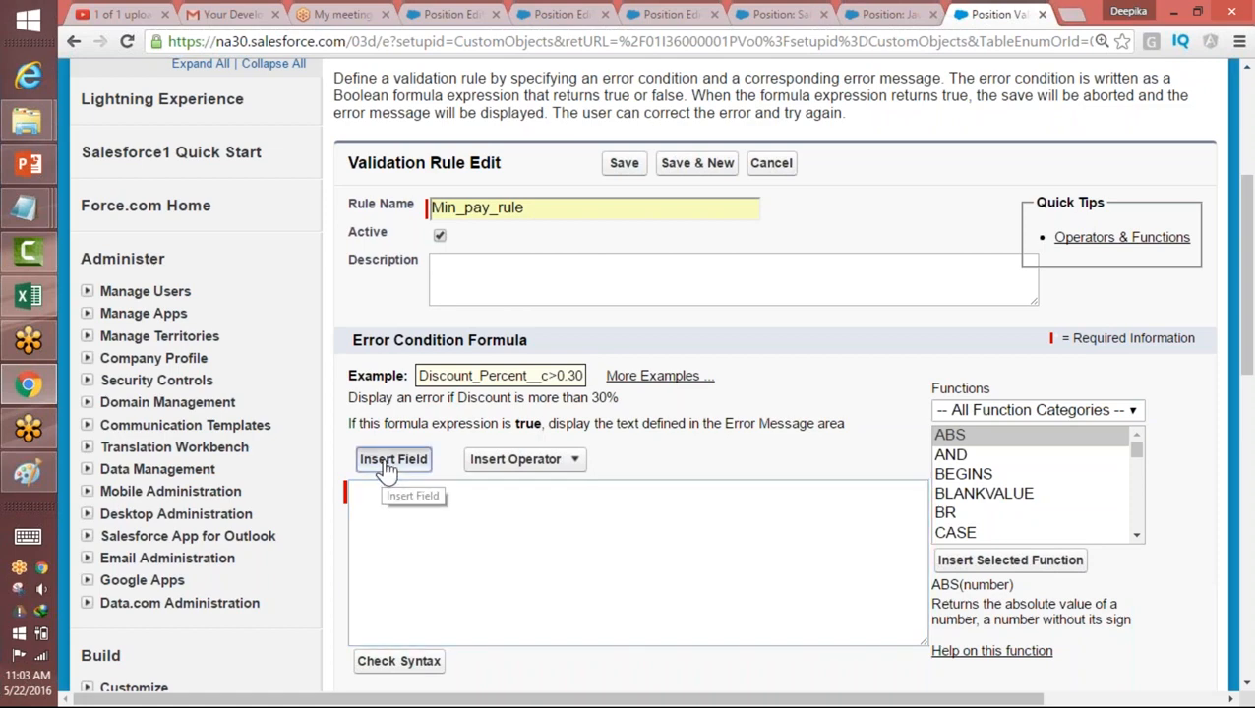
pyautogui.click(296, 297)
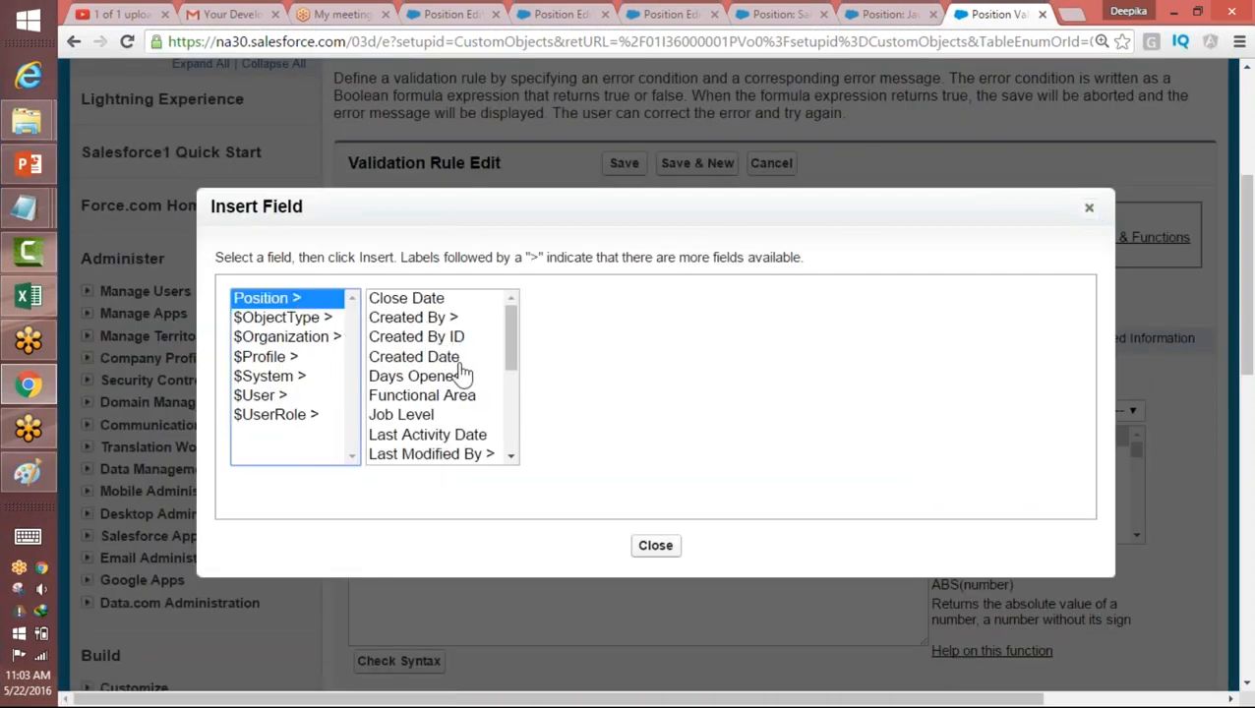
pyautogui.moveTo(509, 356); pyautogui.dragTo(499, 401)
pyautogui.click(410, 364)
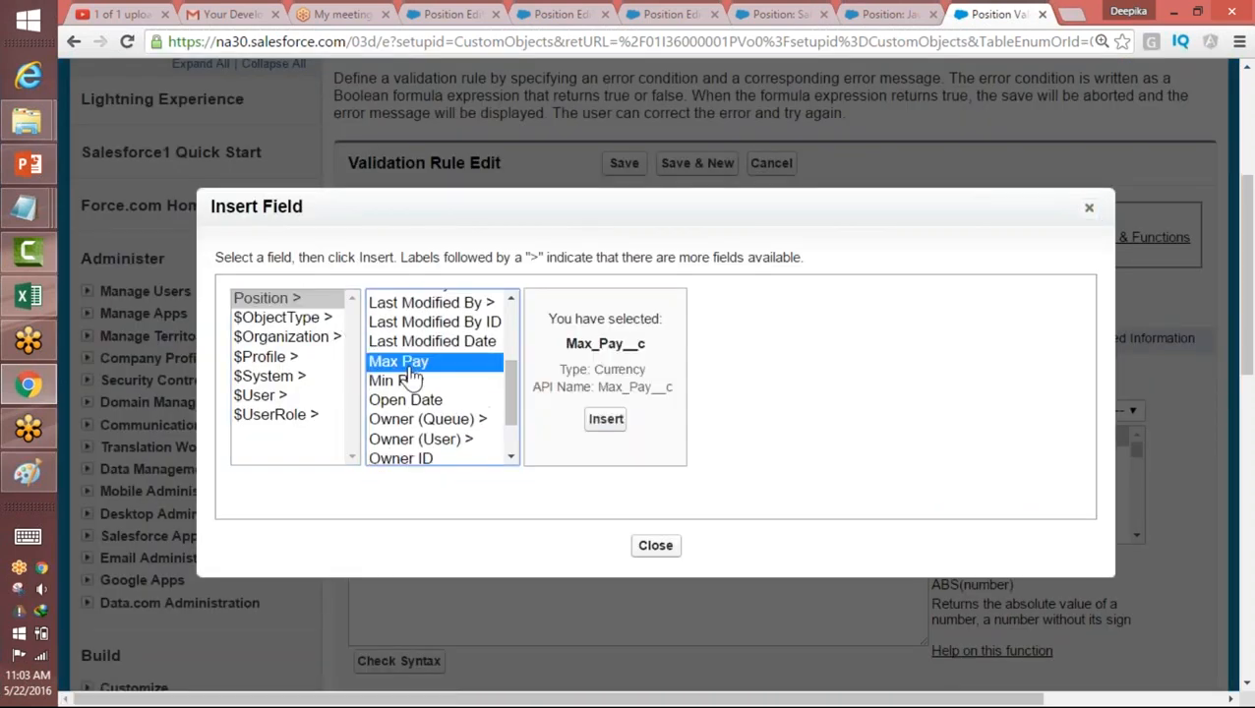
pyautogui.click(606, 419)
# Step: Filter the formula functions to the Logical category and insert the Less Than operator after Max_Pay__c
pyautogui.click(549, 462)
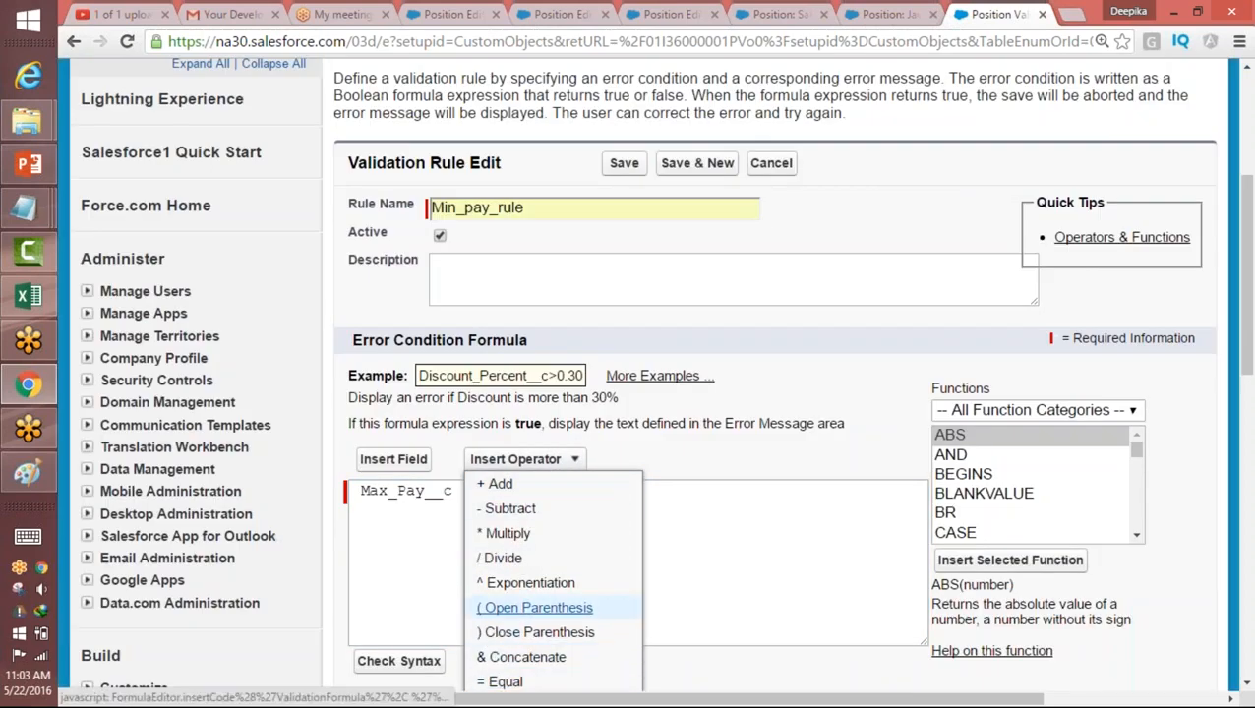
pyautogui.scroll(-3, 1225, 347)
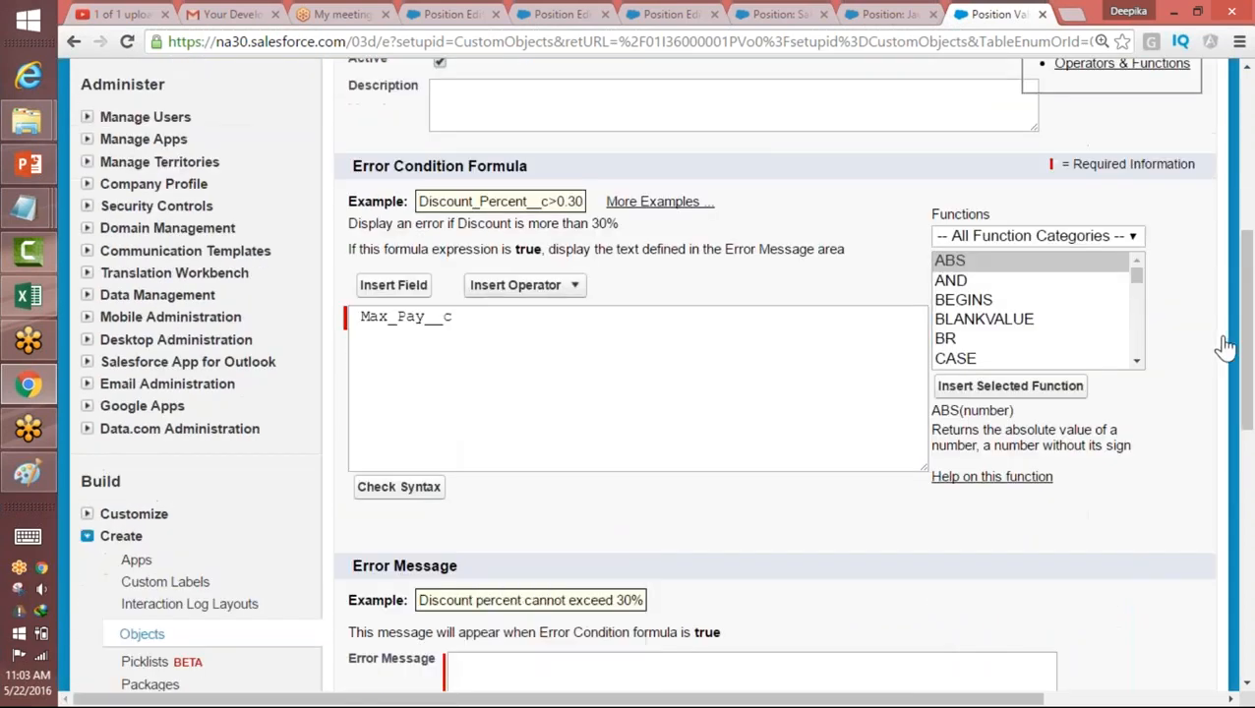
pyautogui.click(1130, 240)
pyautogui.click(1038, 298)
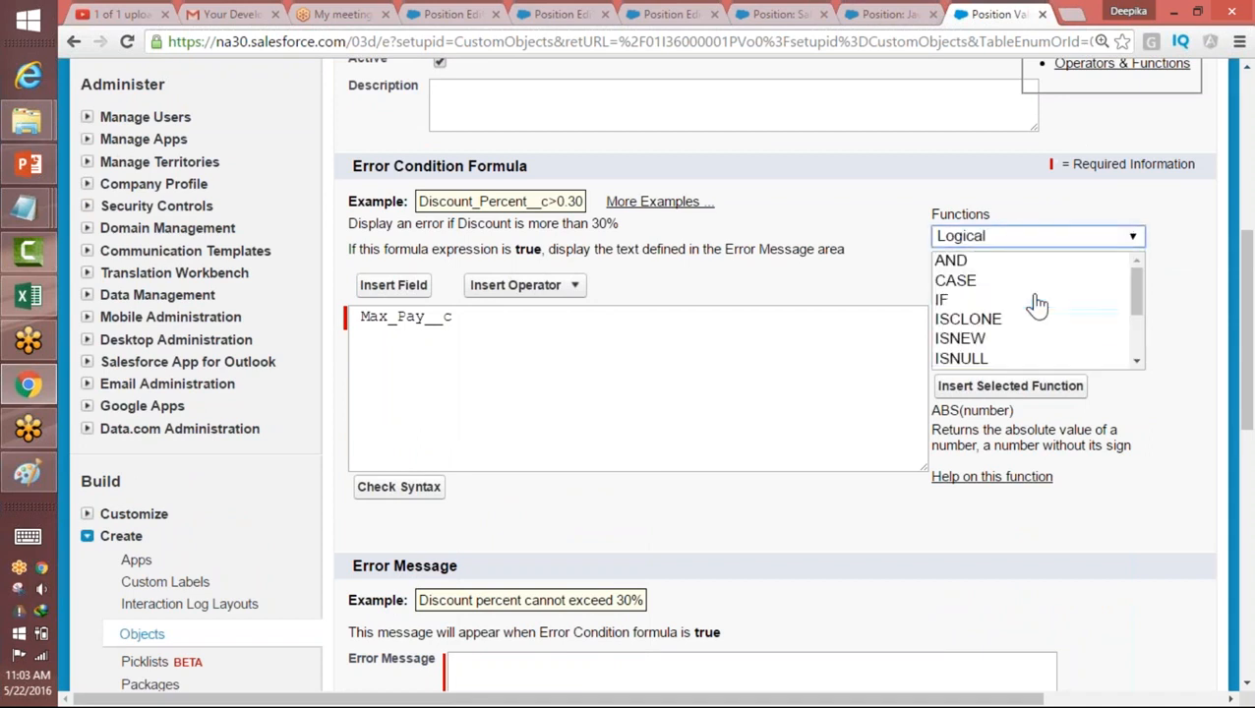
pyautogui.click(546, 291)
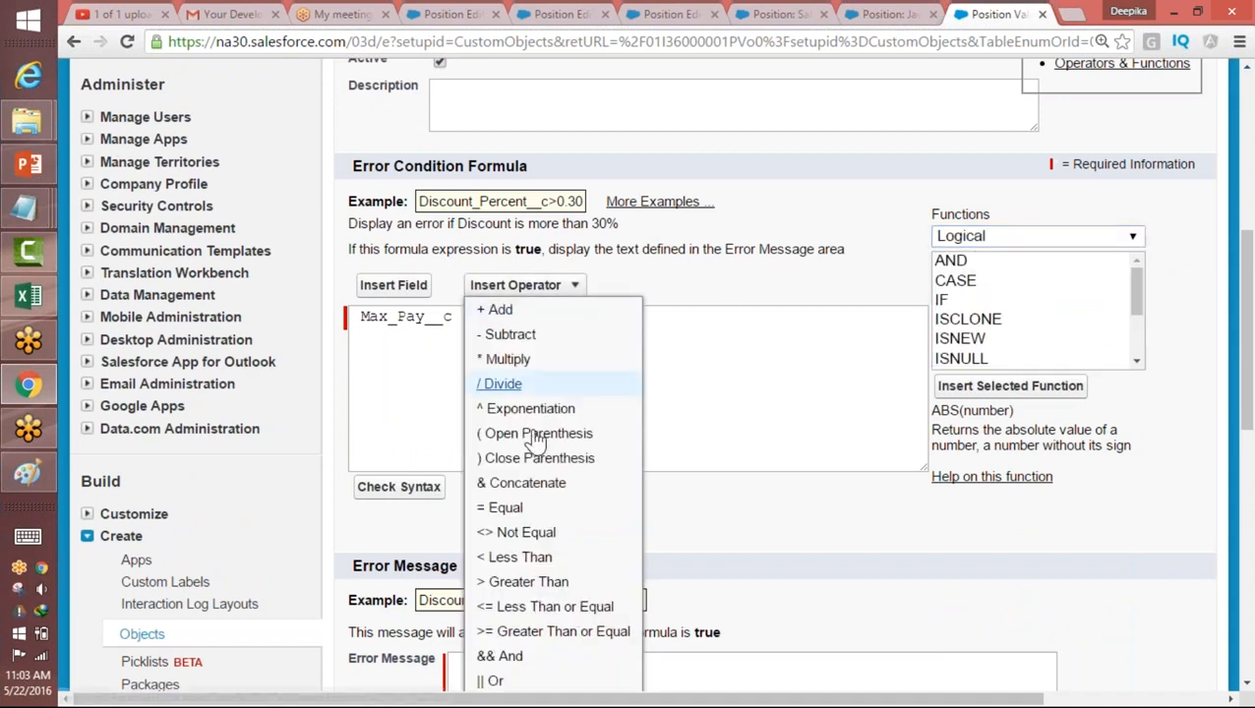
pyautogui.click(514, 556)
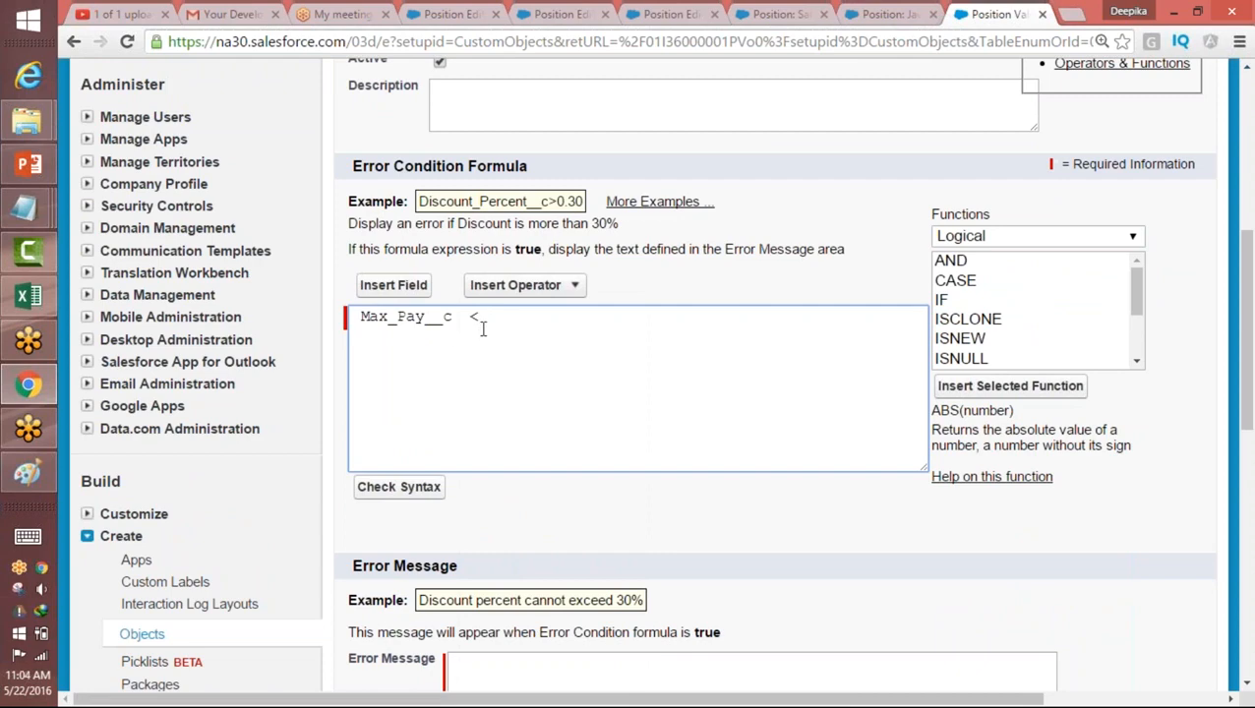
# Step: Complete the comparison by inserting the Position object's Min Pay field after the less-than operator
pyautogui.click(404, 285)
pyautogui.scroll(-1, 514, 362)
pyautogui.scroll(-3, 513, 362)
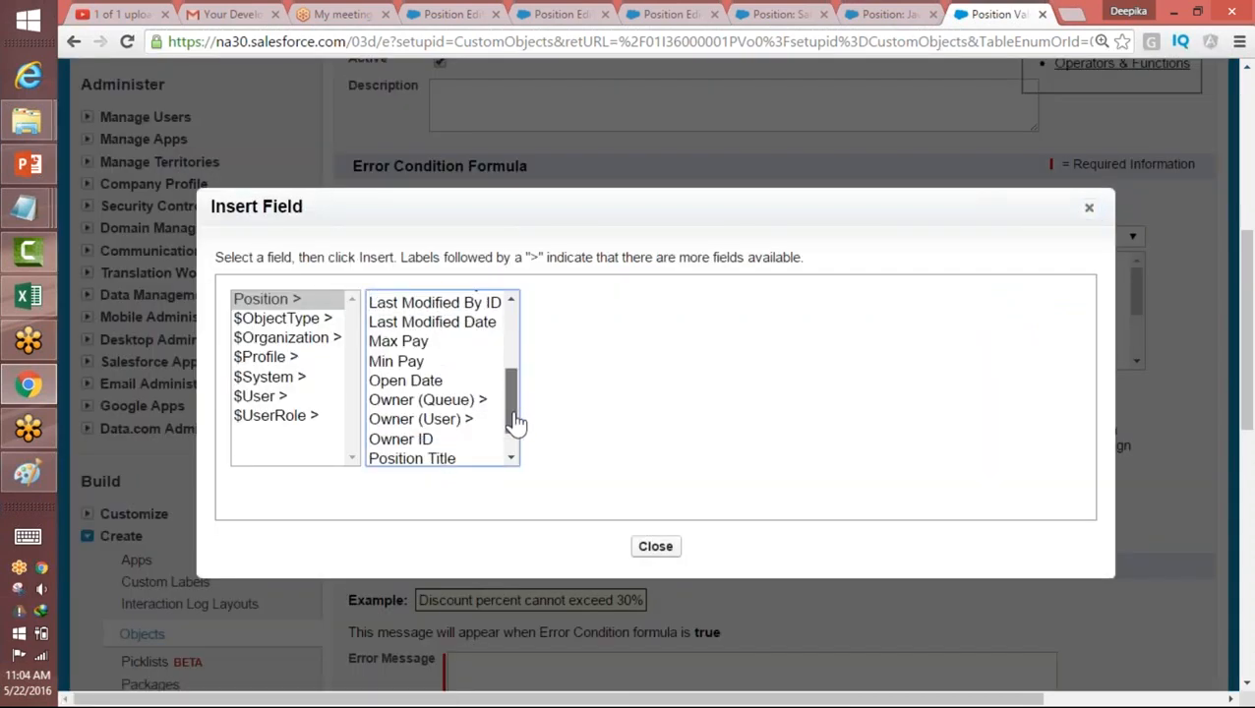
pyautogui.click(420, 366)
pyautogui.click(606, 425)
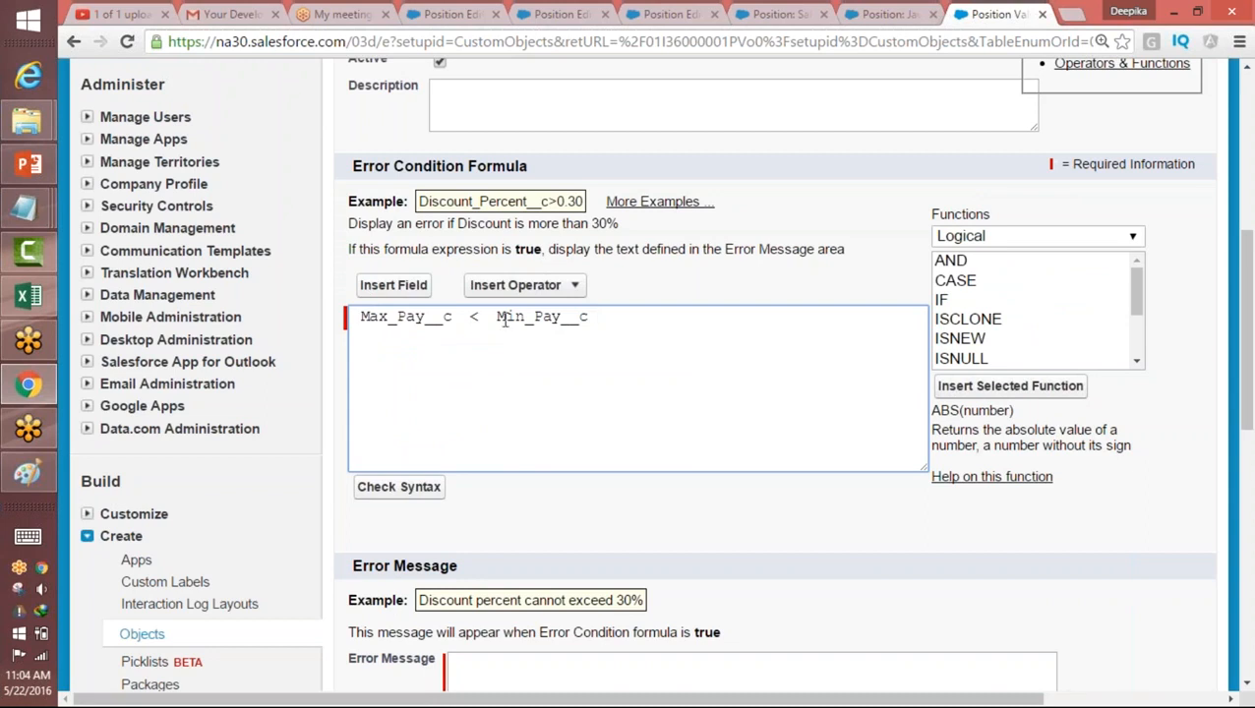
# Step: Highlight the error condition formula Max_Pay__c < Min_Pay__c and check its syntax
pyautogui.moveTo(497, 320); pyautogui.dragTo(612, 316)
pyautogui.moveTo(456, 316); pyautogui.dragTo(659, 322)
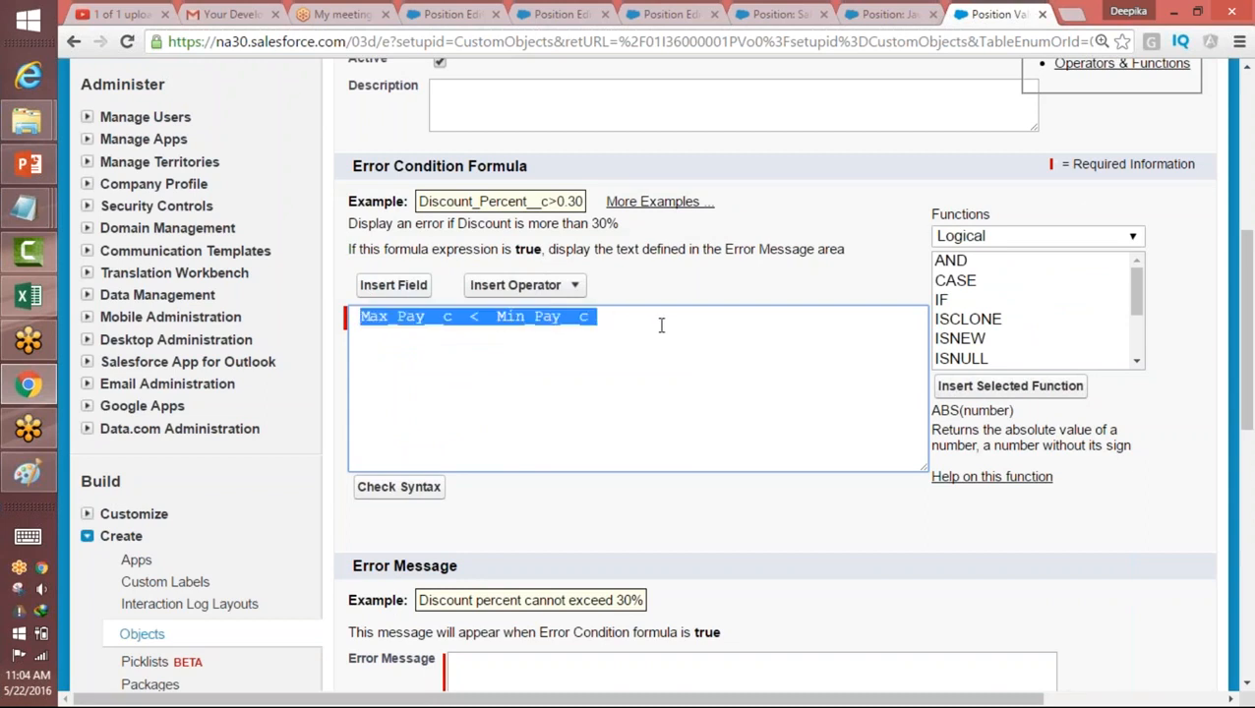
pyautogui.click(615, 360)
pyautogui.moveTo(361, 319); pyautogui.dragTo(350, 345)
pyautogui.scroll(-2, 1220, 379)
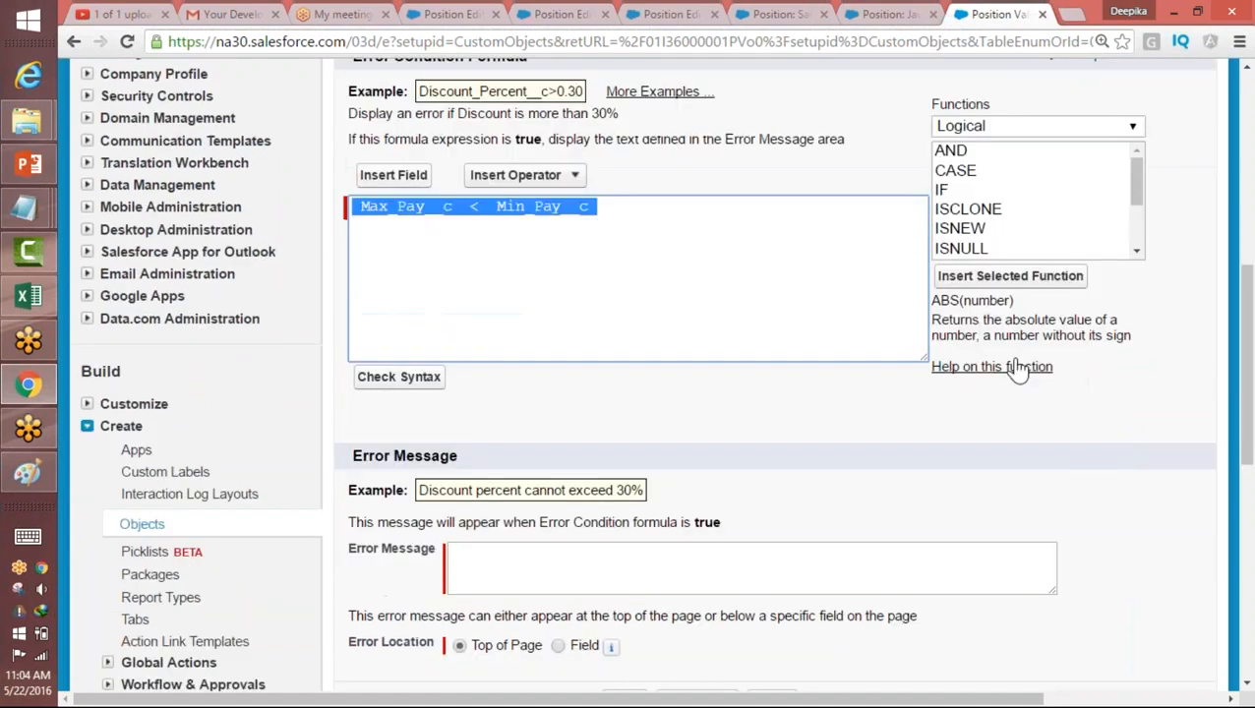
pyautogui.click(399, 377)
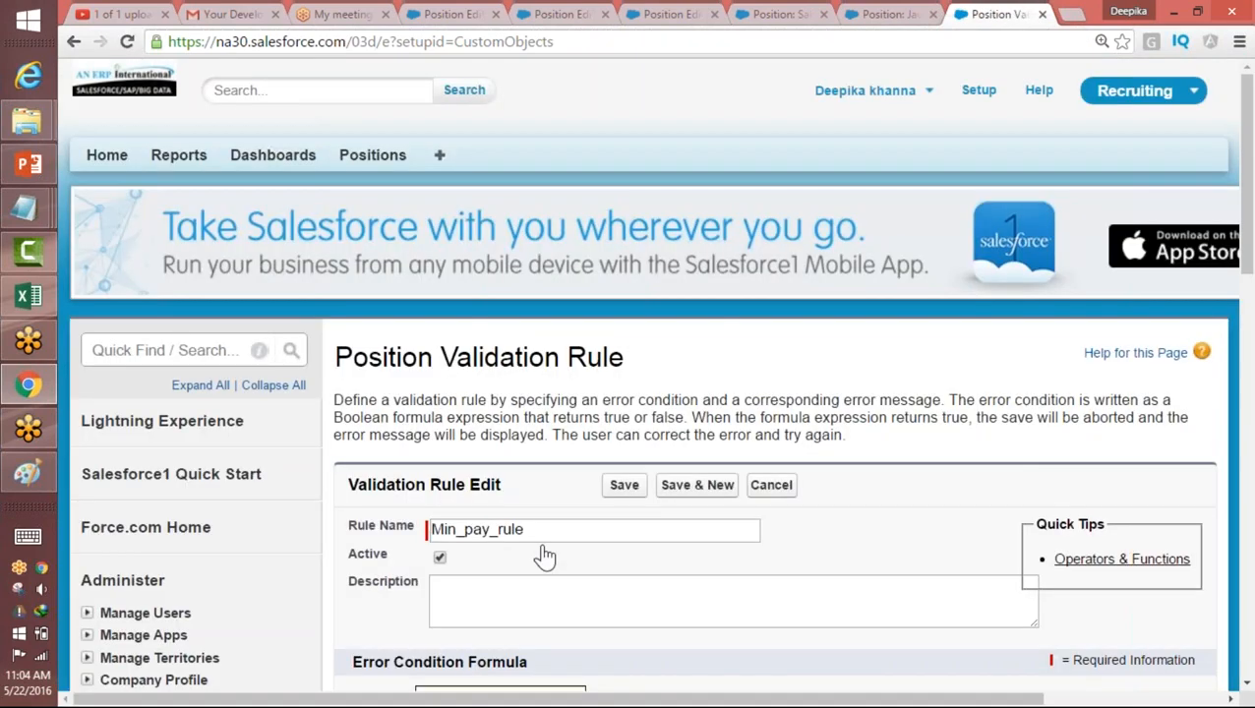
# Step: Enter "Minimum pay should be less then Maximum Pay" as the validation rule's error message
pyautogui.moveTo(1246, 237); pyautogui.dragTo(1250, 367)
pyautogui.moveTo(610, 391); pyautogui.dragTo(351, 393)
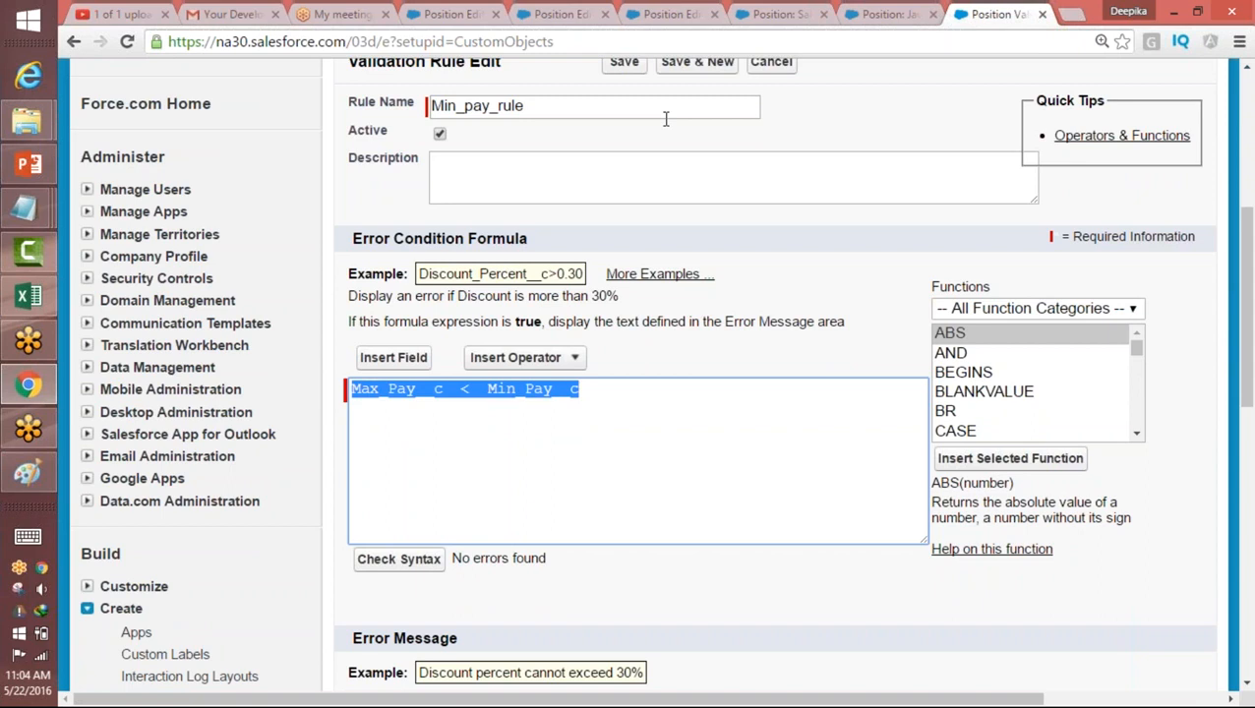
pyautogui.click(699, 24)
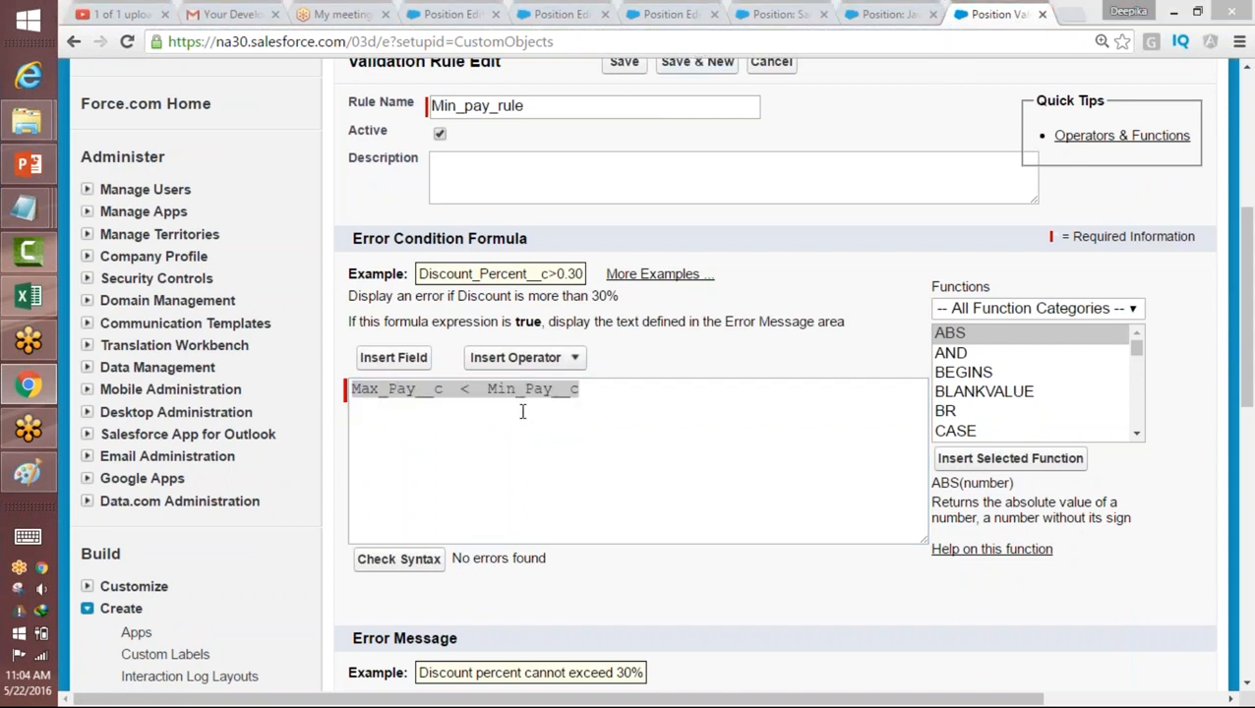
pyautogui.moveTo(1249, 299); pyautogui.dragTo(1250, 404)
pyautogui.click(792, 420)
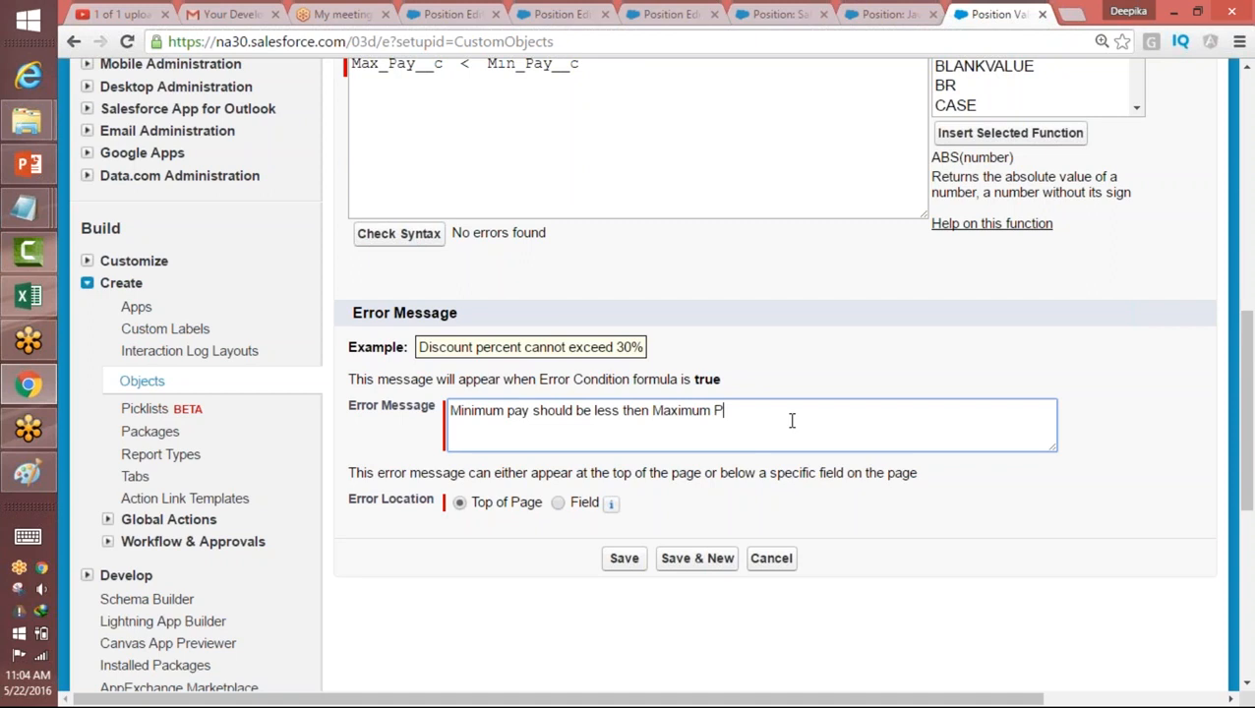
pyautogui.moveTo(801, 422); pyautogui.dragTo(443, 414)
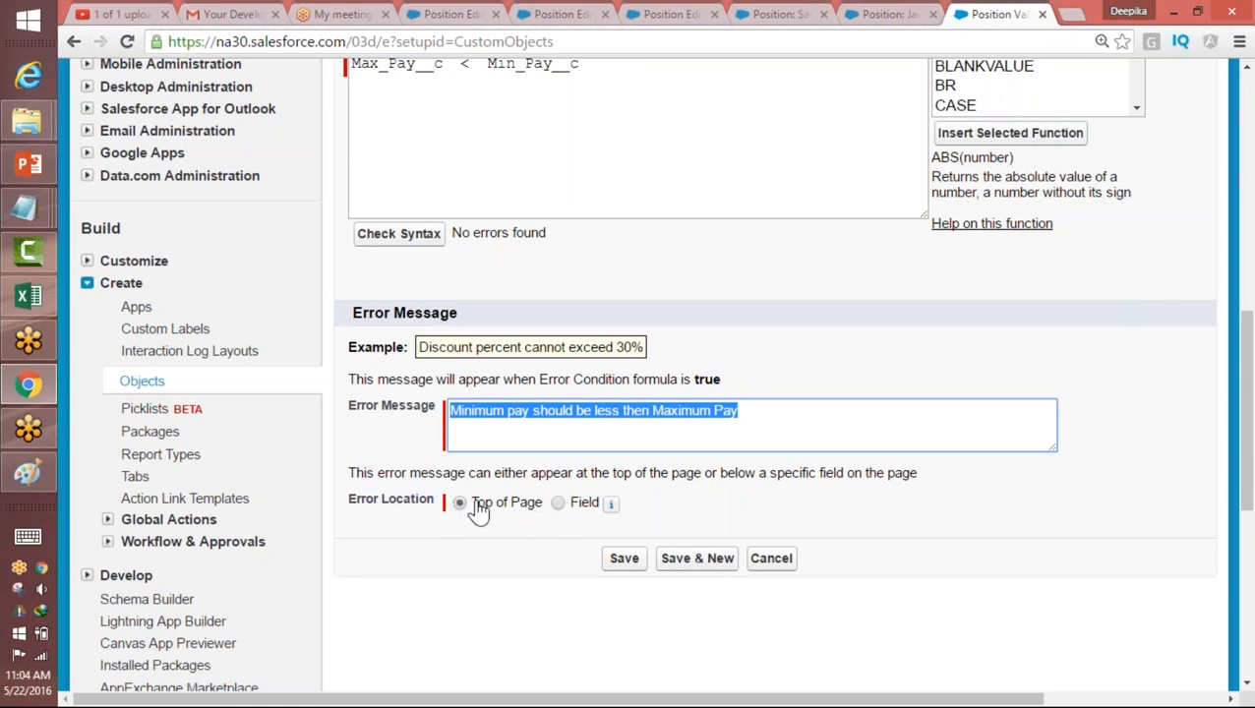
pyautogui.click(558, 504)
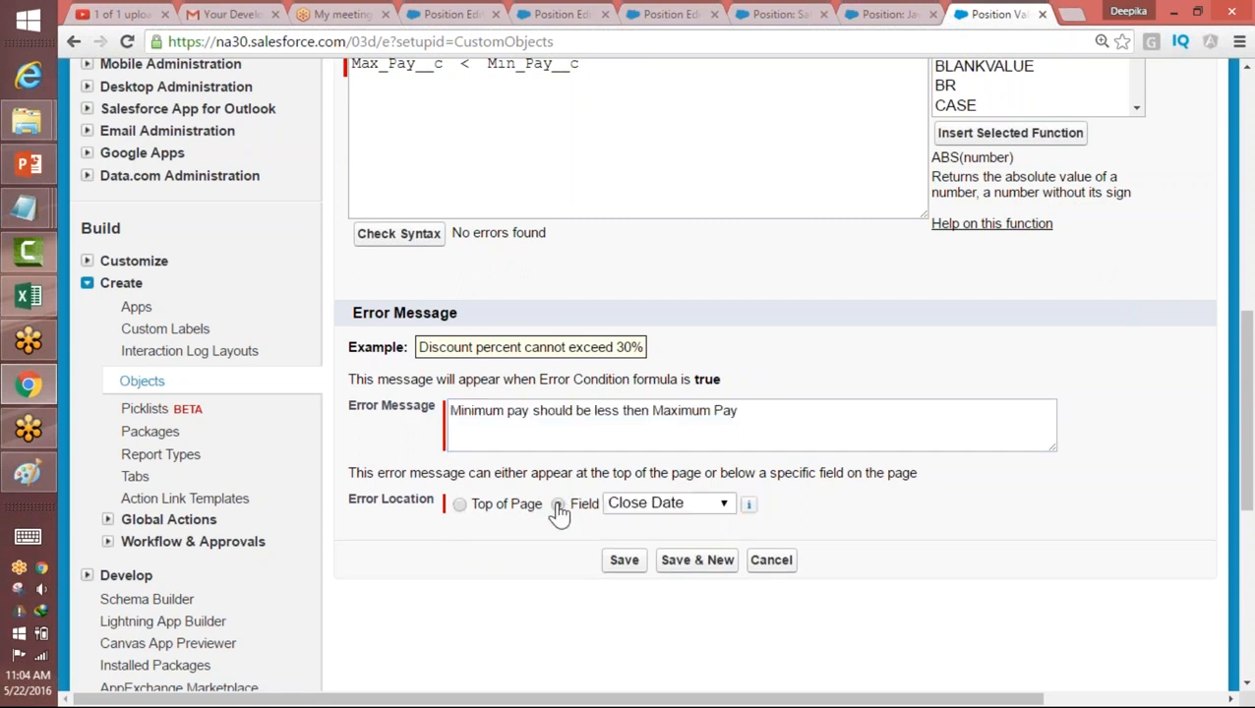
pyautogui.click(686, 506)
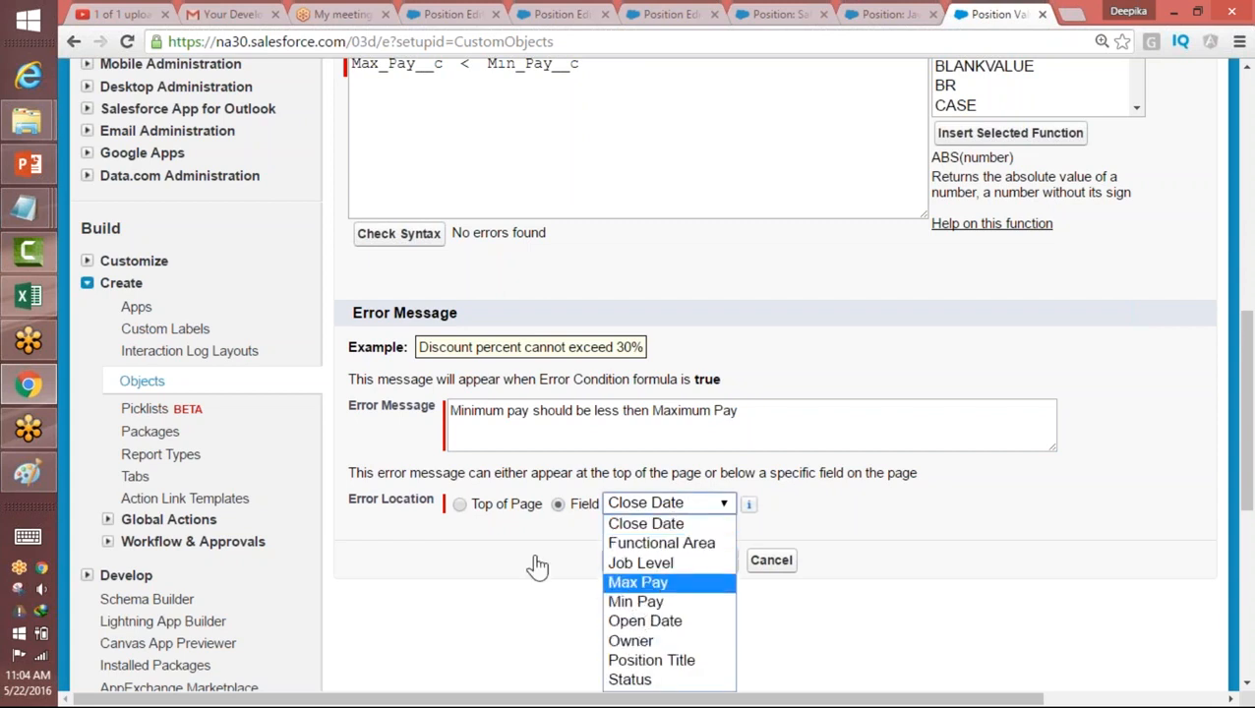
pyautogui.click(457, 506)
pyautogui.click(460, 505)
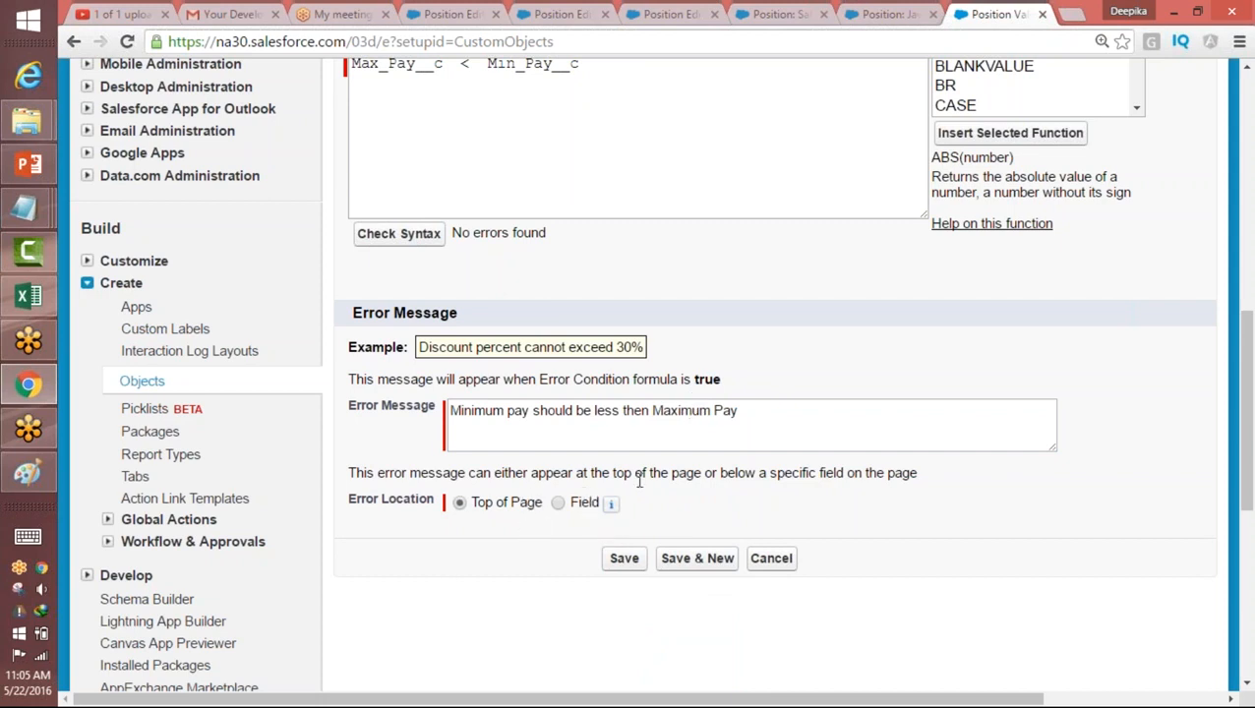
# Step: Save the validation rule with its error location at Top of Page and review its error condition formula
pyautogui.moveTo(650, 507); pyautogui.dragTo(447, 503)
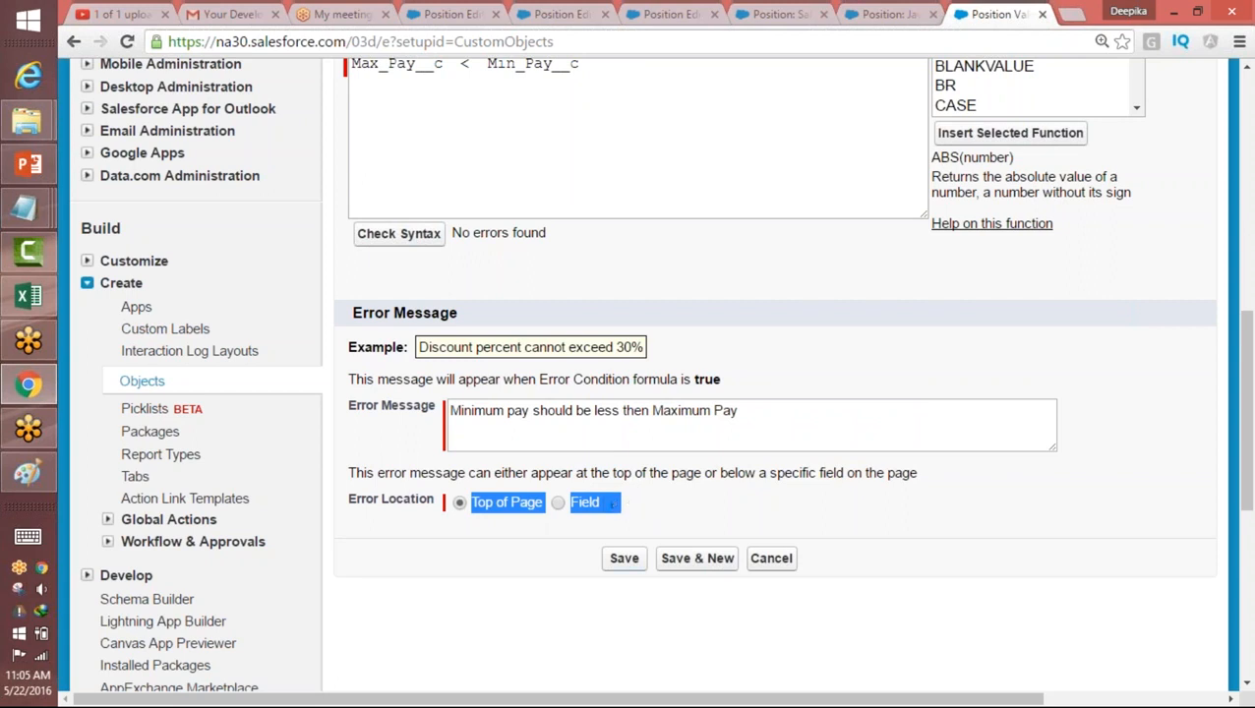
pyautogui.click(624, 559)
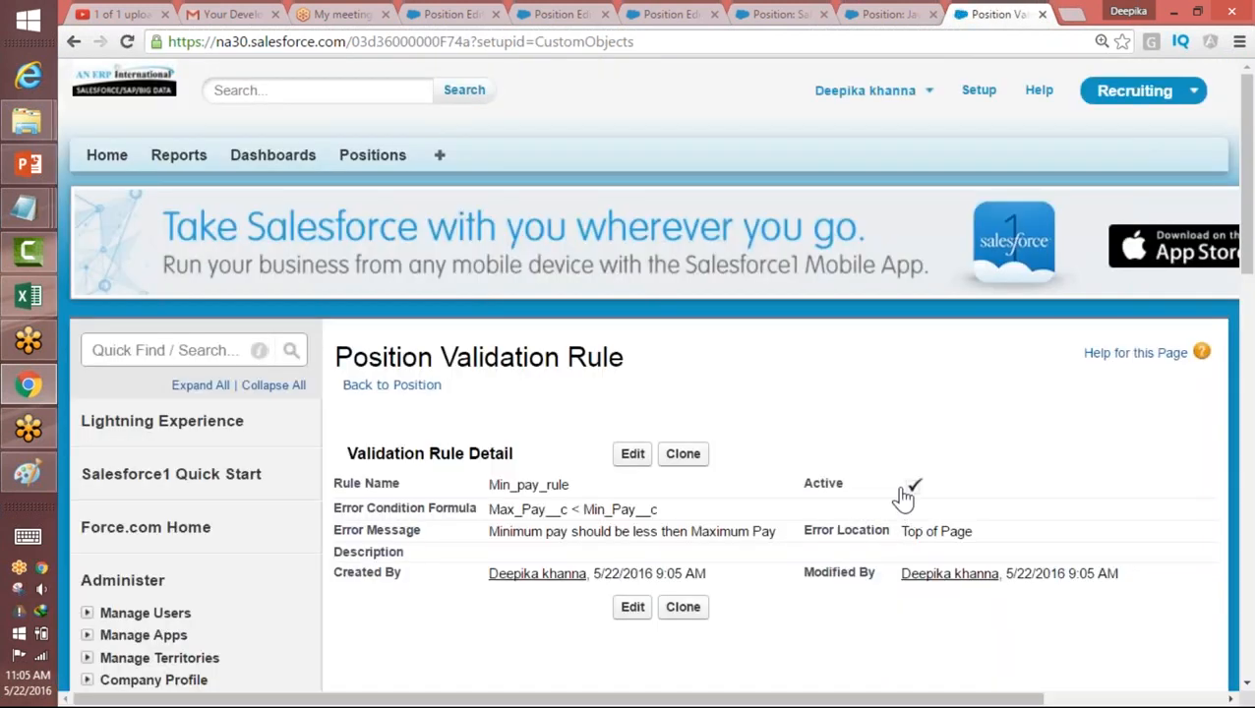
pyautogui.moveTo(489, 510); pyautogui.dragTo(657, 508)
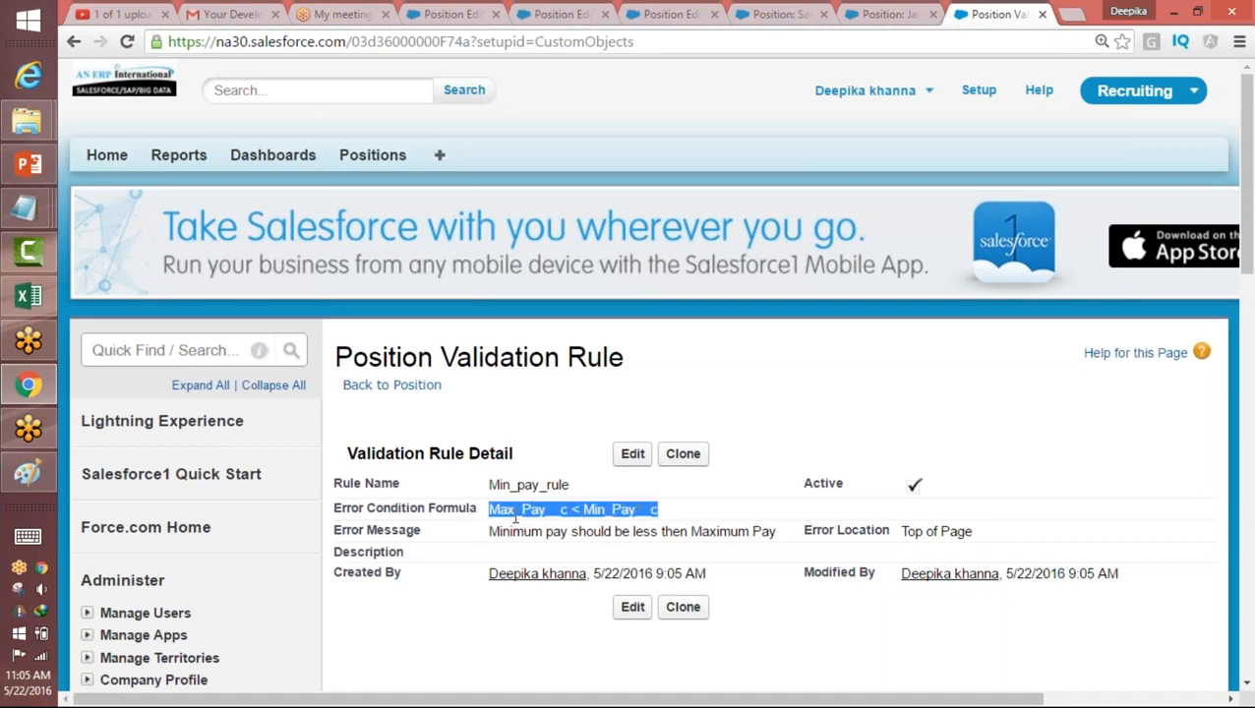
pyautogui.click(627, 507)
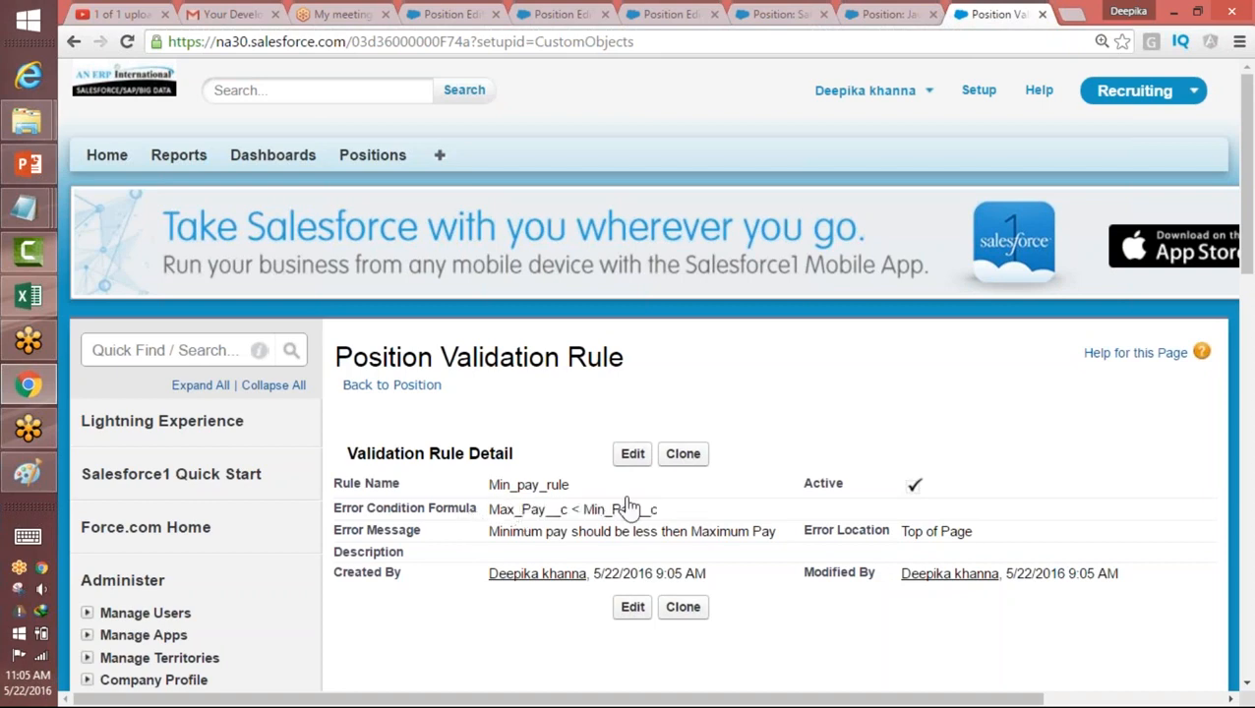
pyautogui.doubleClick(623, 510)
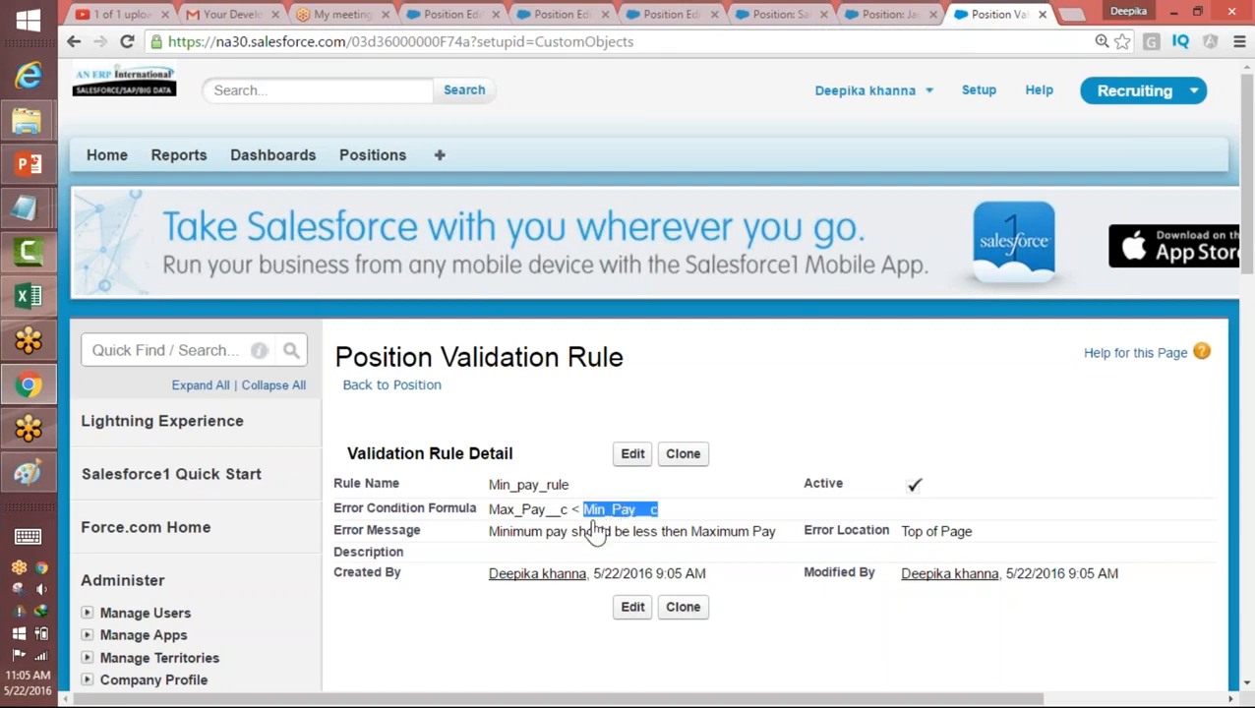
pyautogui.moveTo(491, 510); pyautogui.dragTo(672, 501)
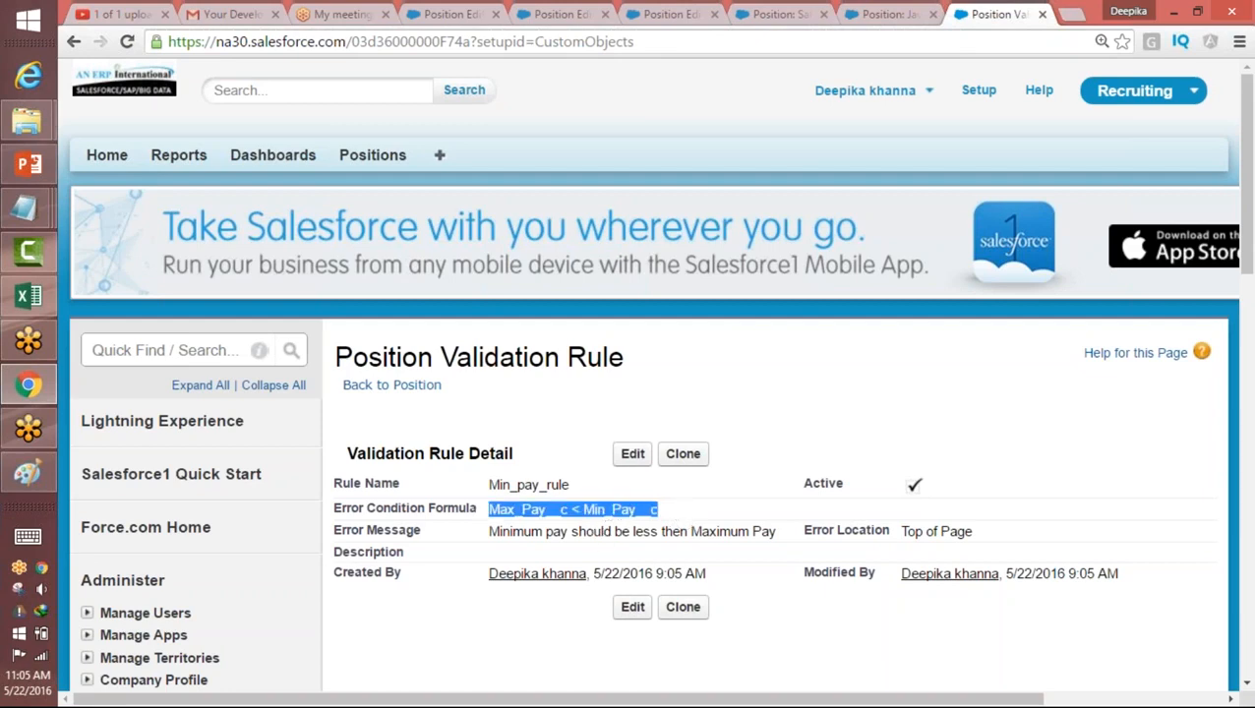
# Step: Open the Salesforce dev position for editing and try to save it with its Min Pay above its Max Pay
pyautogui.click(384, 155)
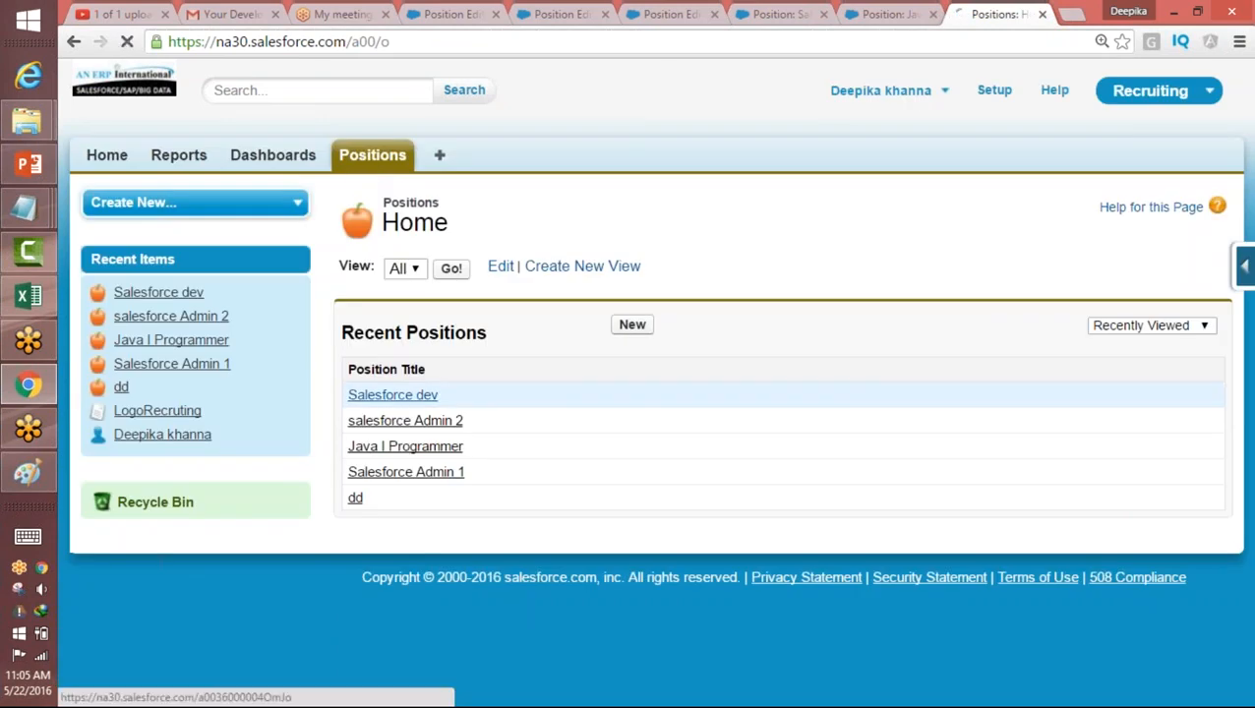
pyautogui.click(383, 398)
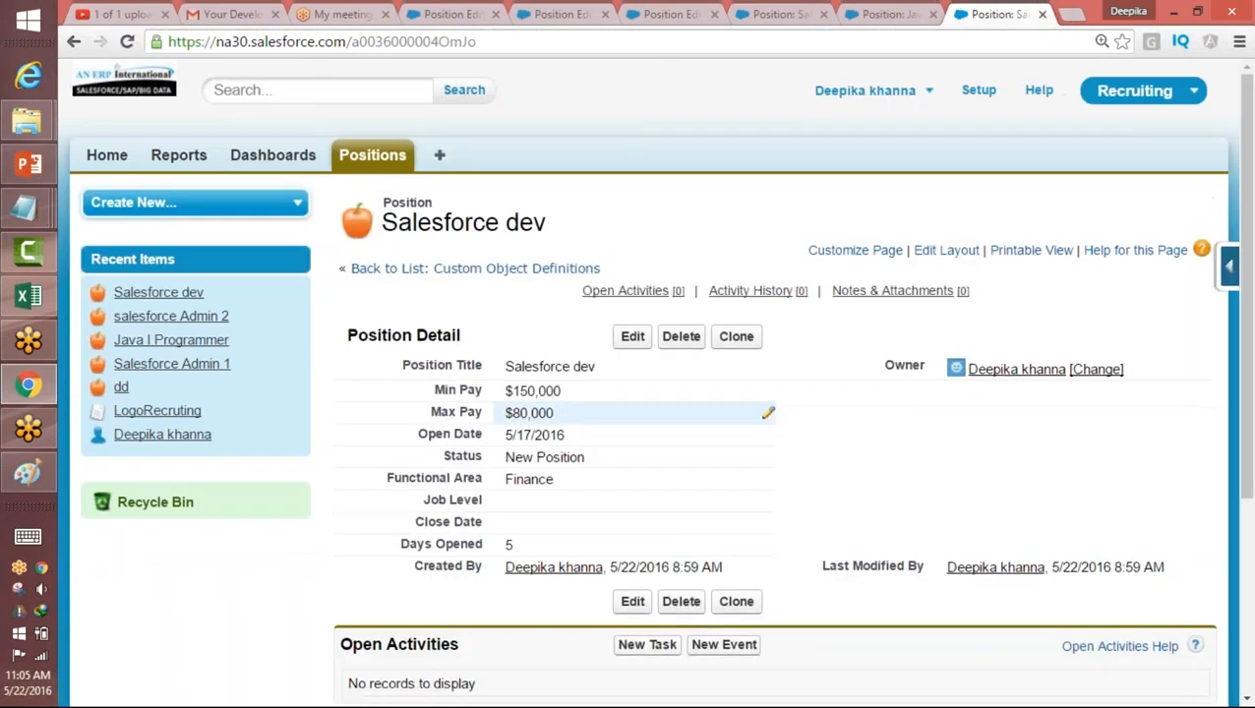
pyautogui.moveTo(500, 391); pyautogui.dragTo(597, 389)
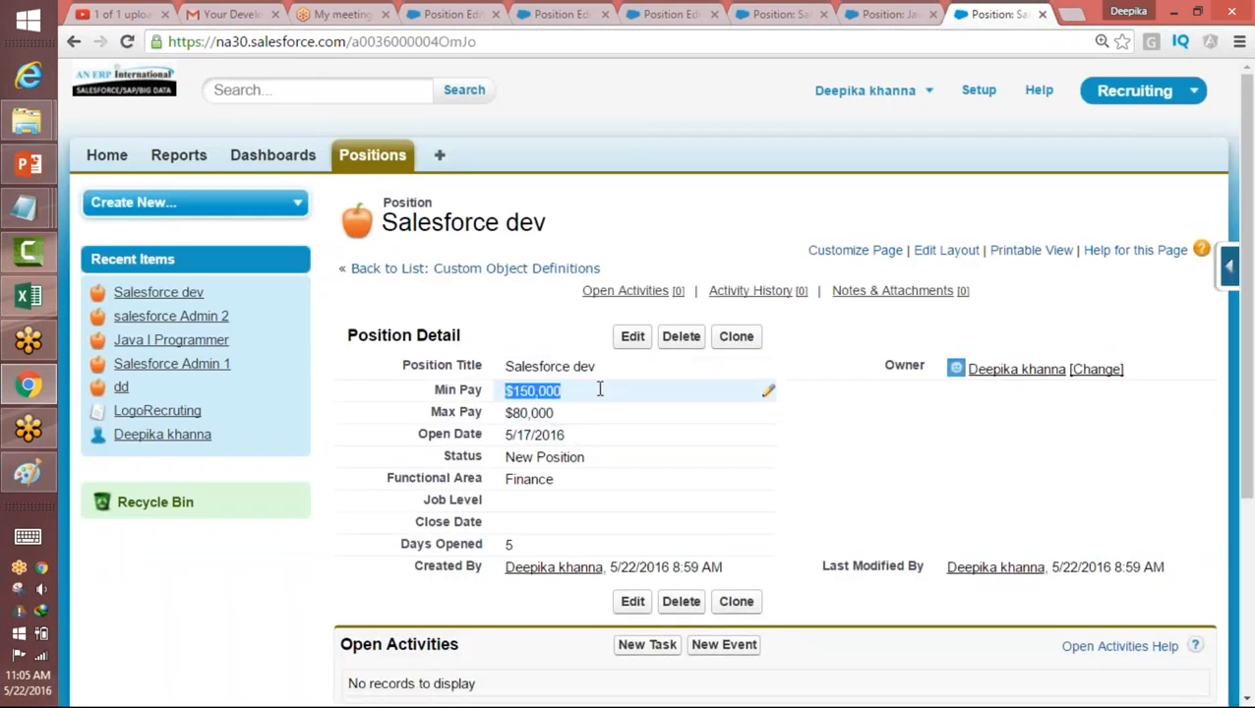
pyautogui.click(633, 337)
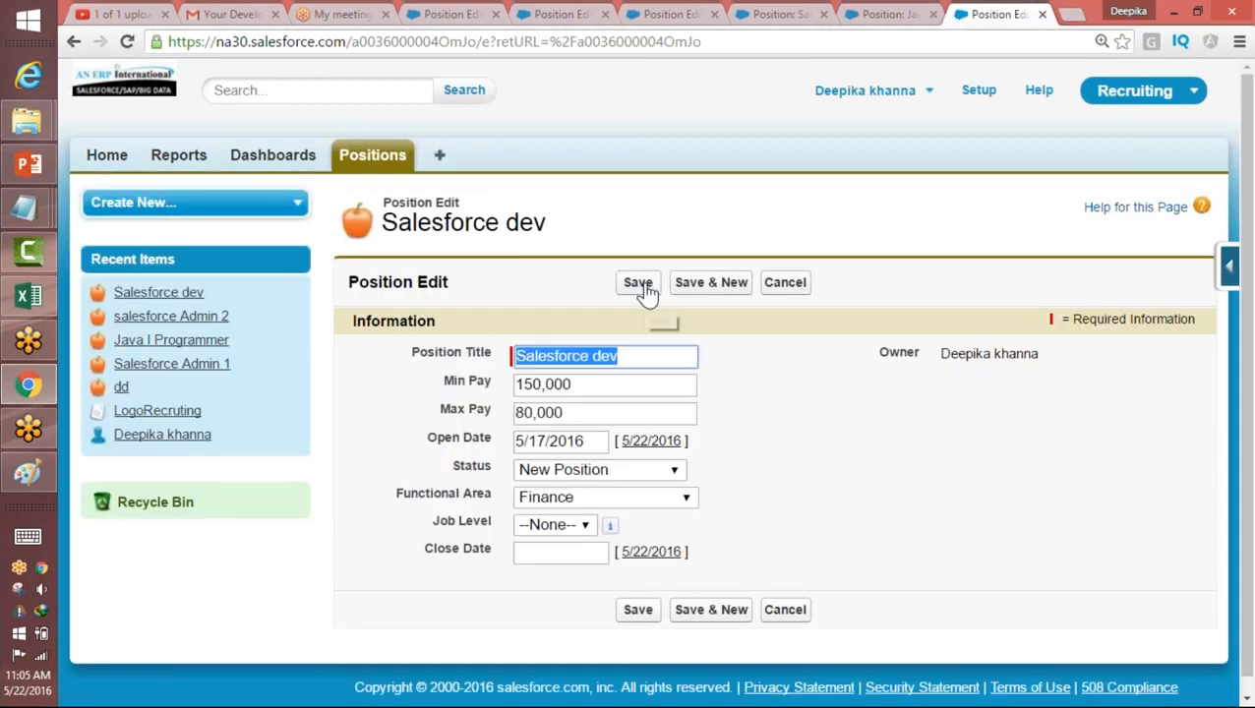
pyautogui.moveTo(584, 384); pyautogui.dragTo(512, 384)
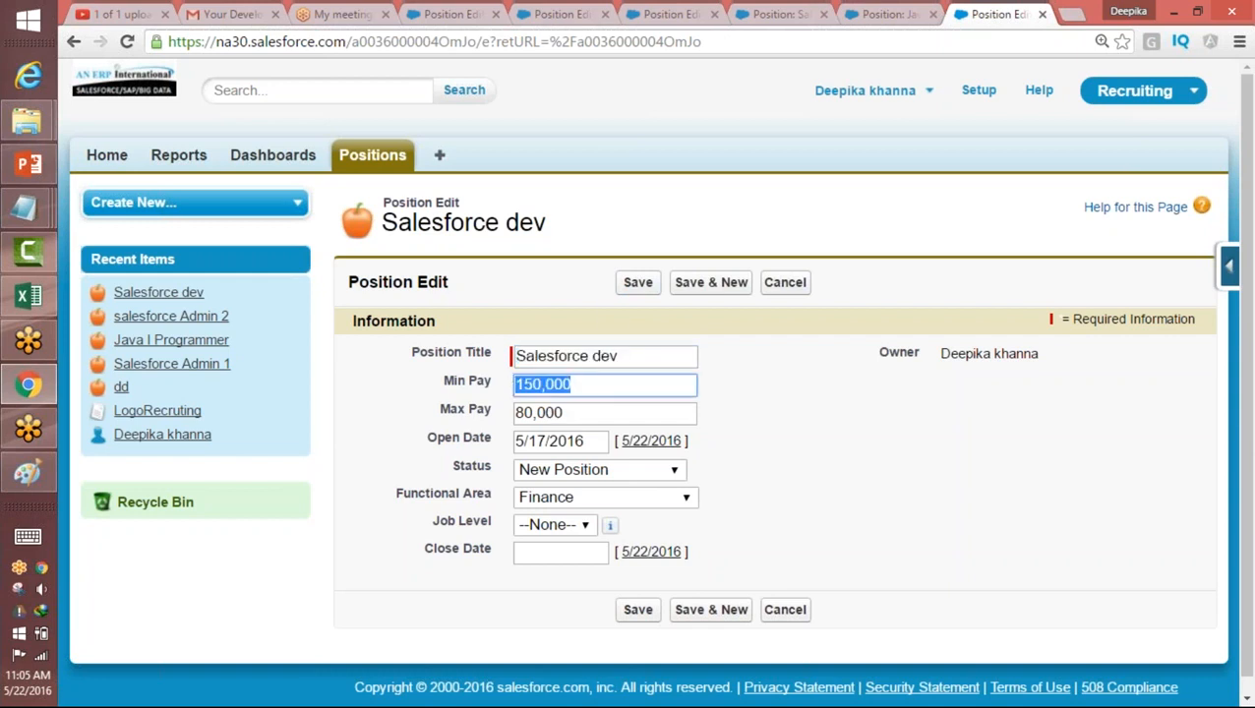
pyautogui.click(639, 288)
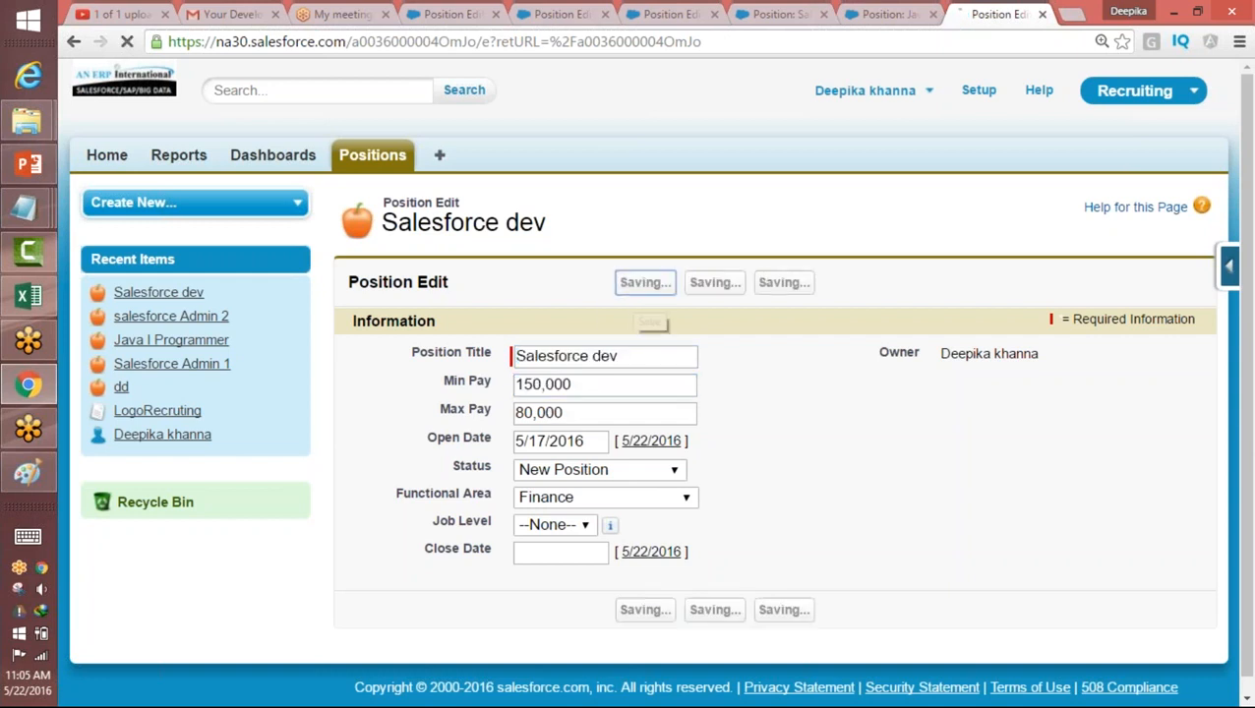
pyautogui.moveTo(626, 350); pyautogui.dragTo(932, 347)
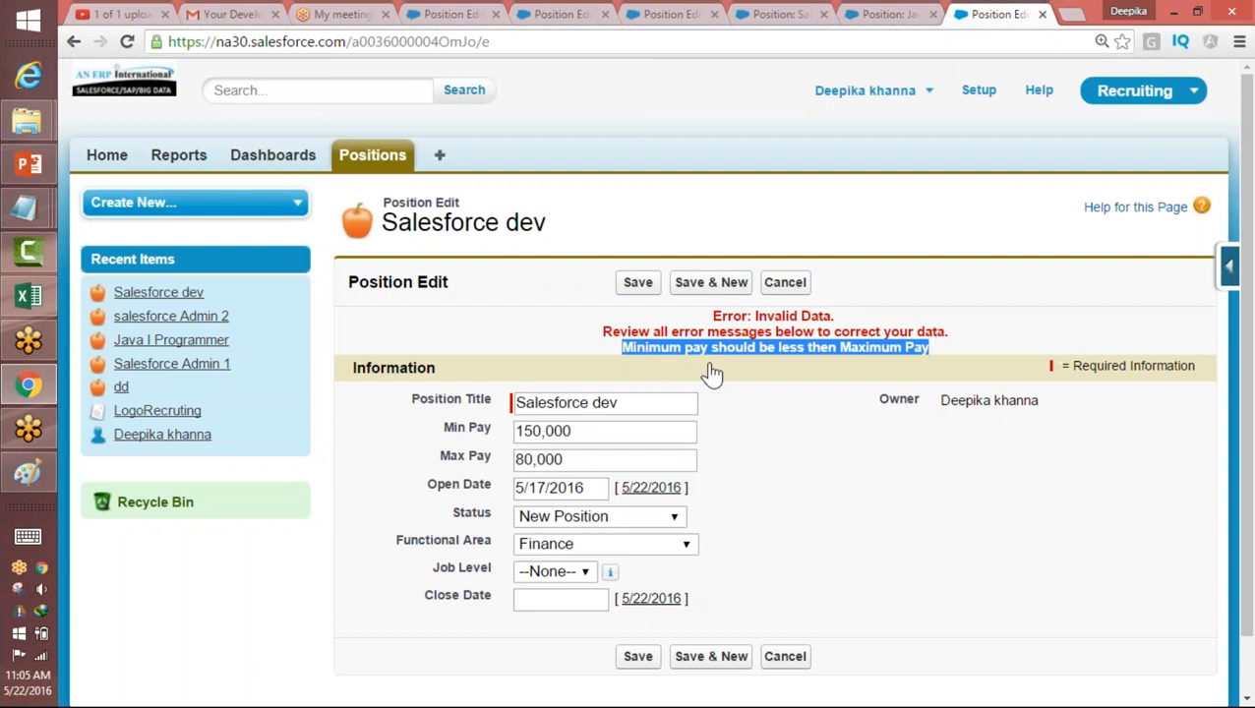
pyautogui.click(836, 349)
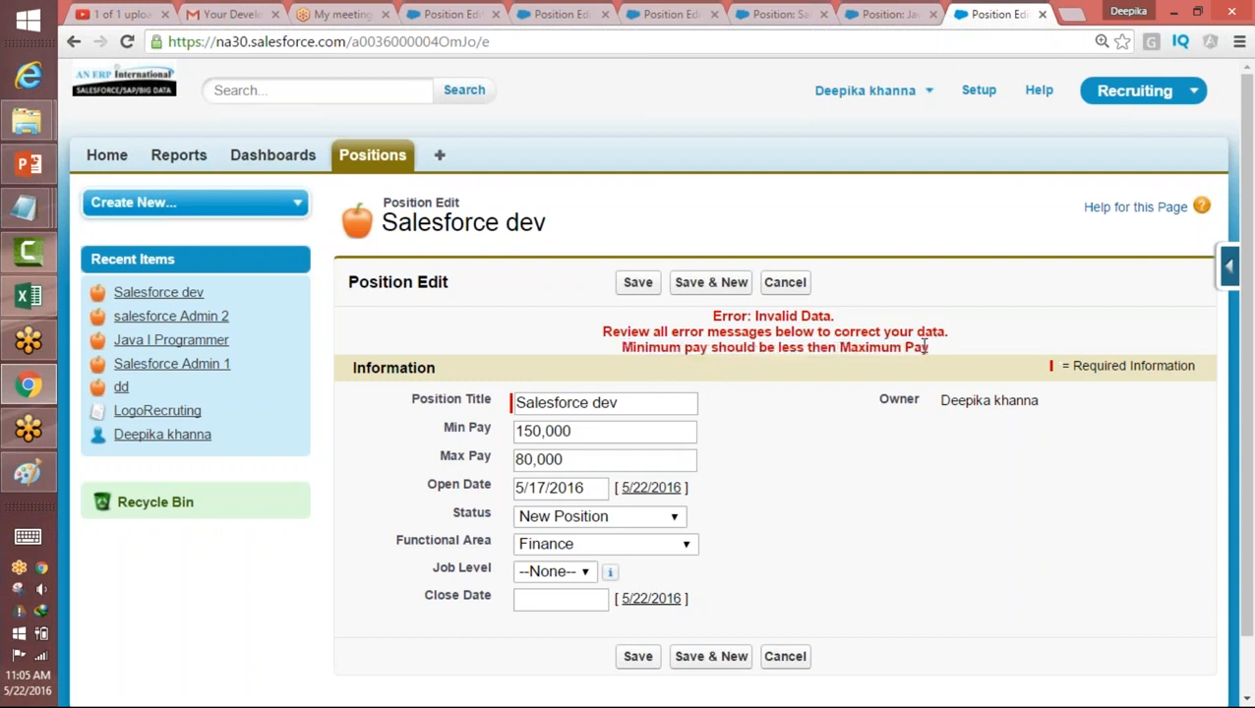
pyautogui.moveTo(924, 347); pyautogui.dragTo(599, 349)
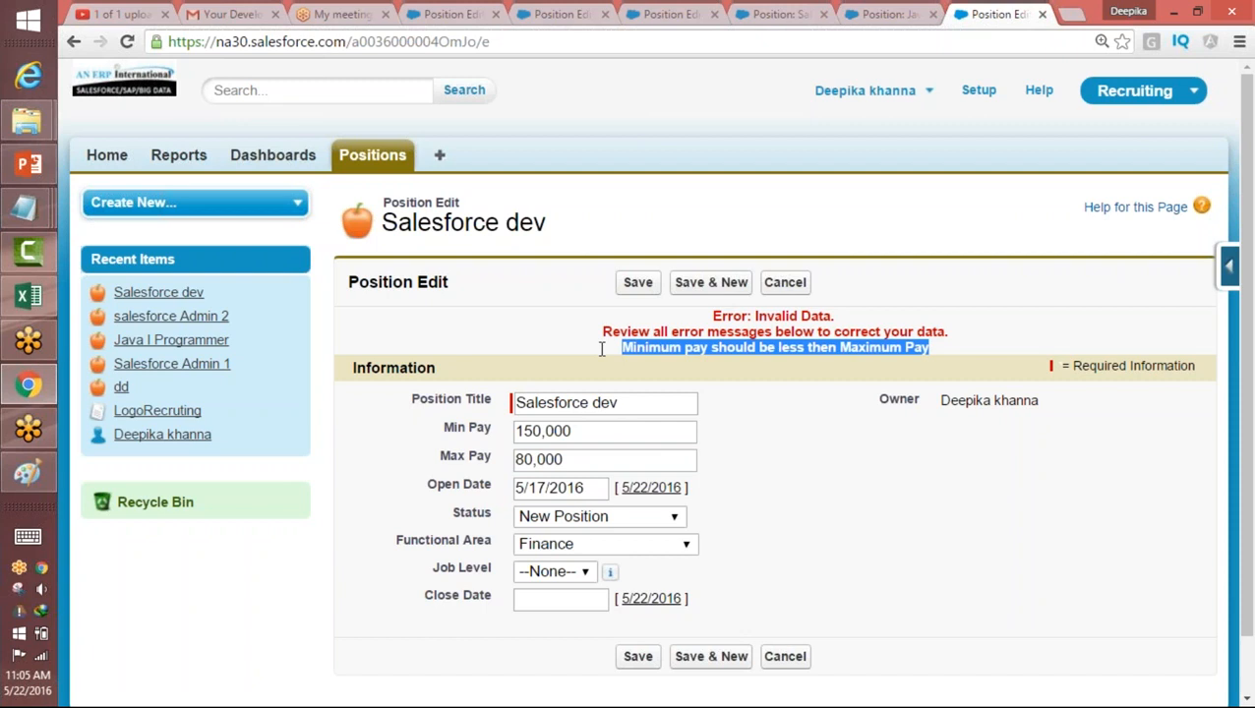
# Step: Set the Salesforce dev position's Max Pay to 180,000 and save the record
pyautogui.click(517, 459)
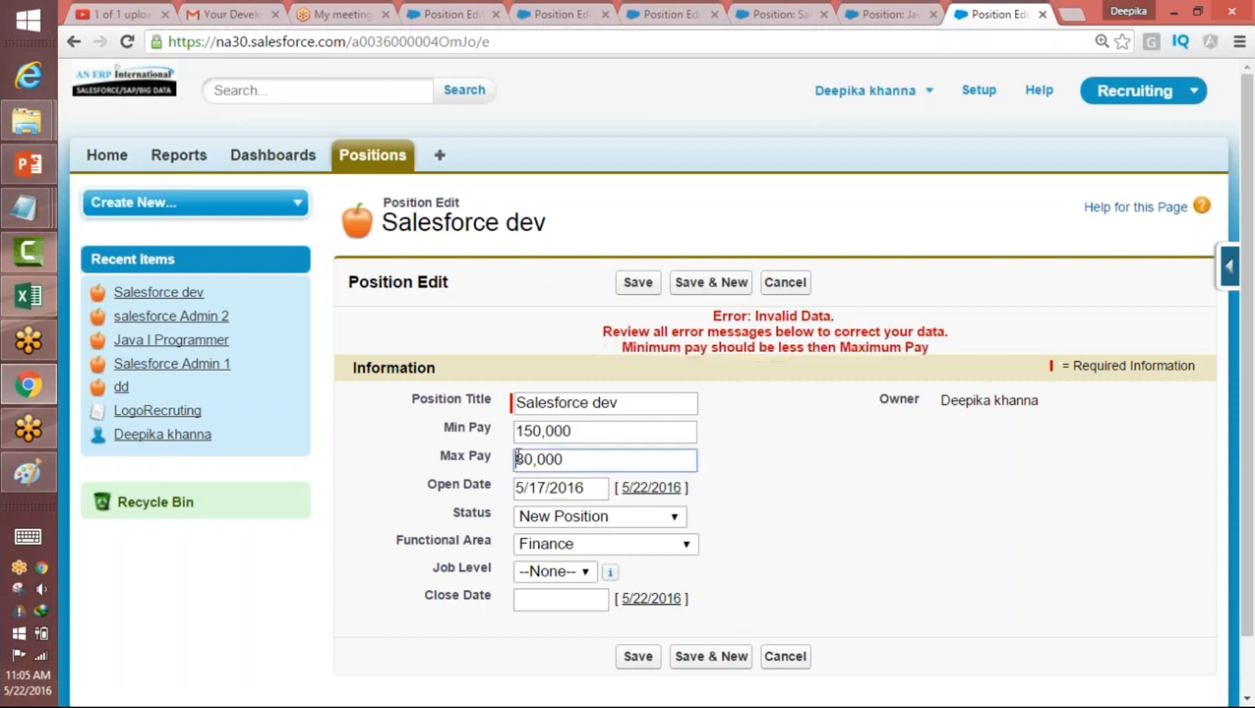
pyautogui.write('1')
pyautogui.doubleClick(557, 458)
pyautogui.click(637, 282)
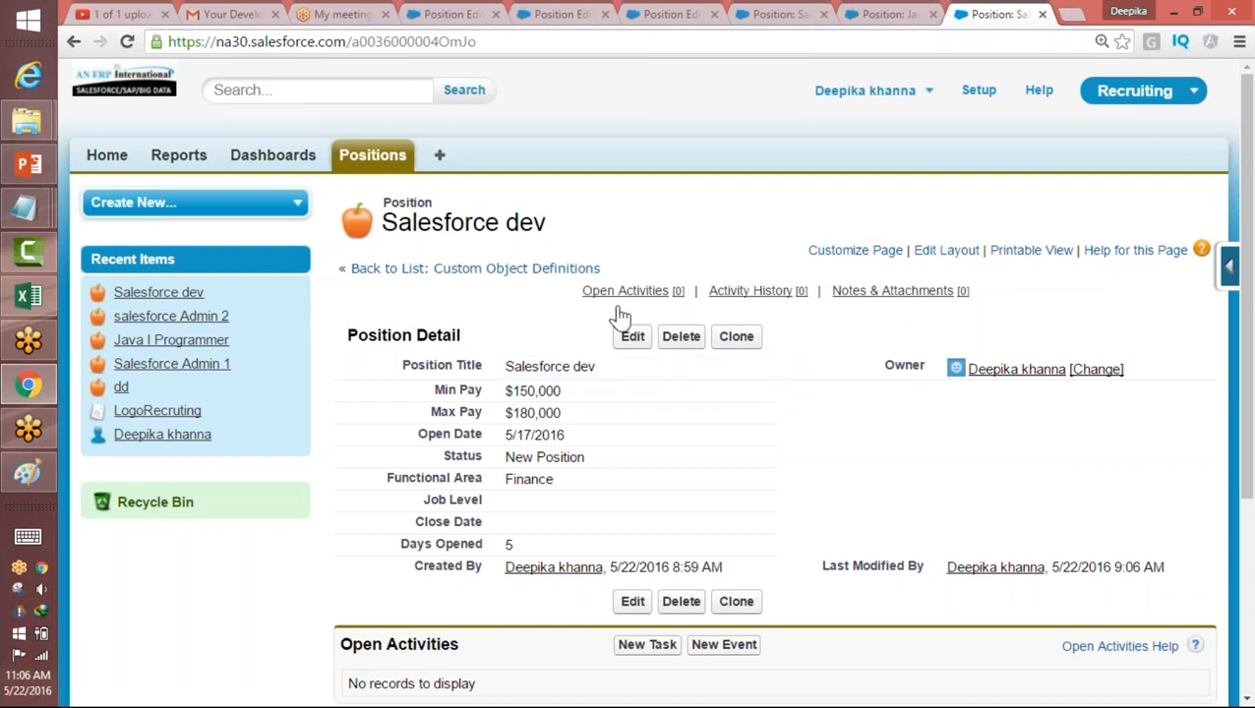
# Step: Start a new custom field on the Position object, choose the Text data type and continue to the field details
pyautogui.click(1230, 265)
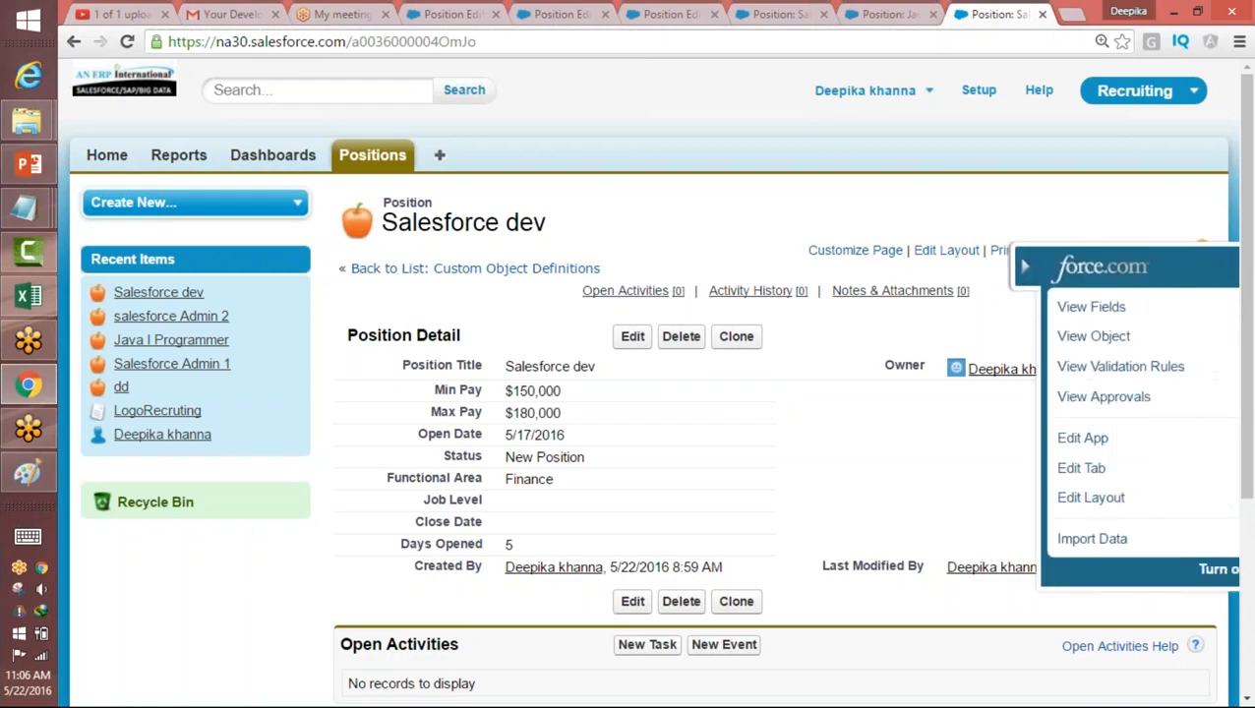
pyautogui.click(1209, 309)
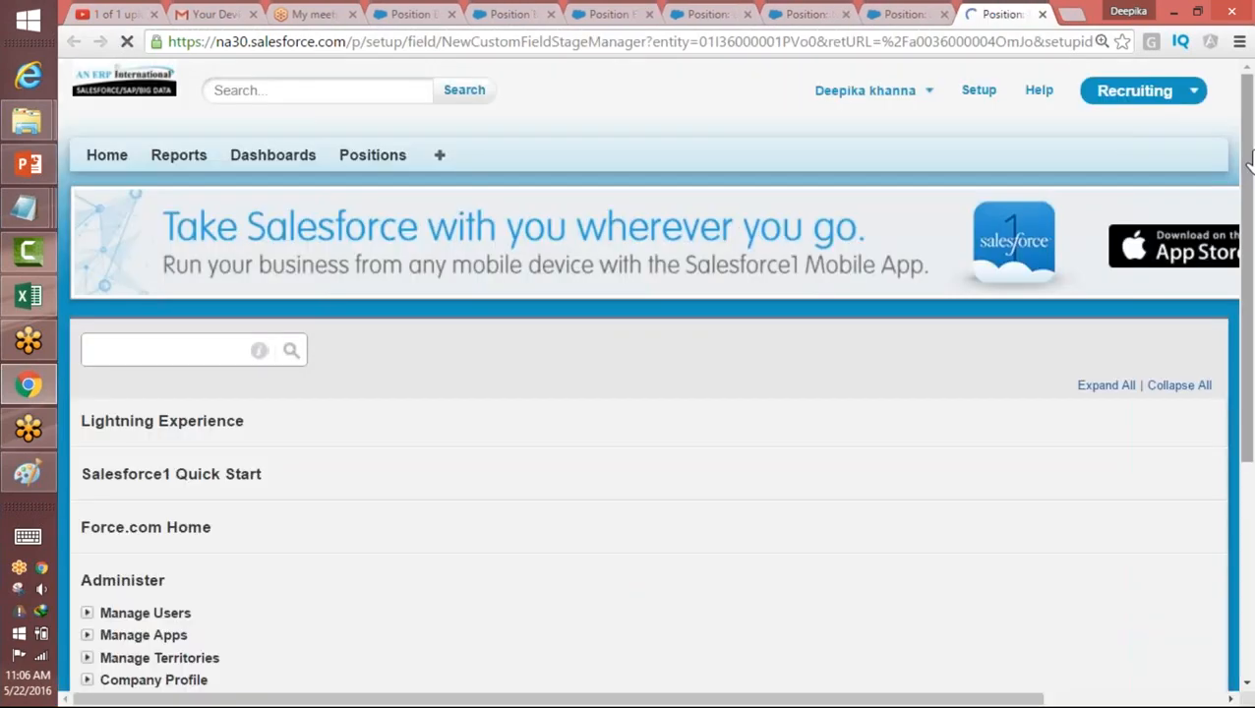
pyautogui.scroll(-2, 1245, 224)
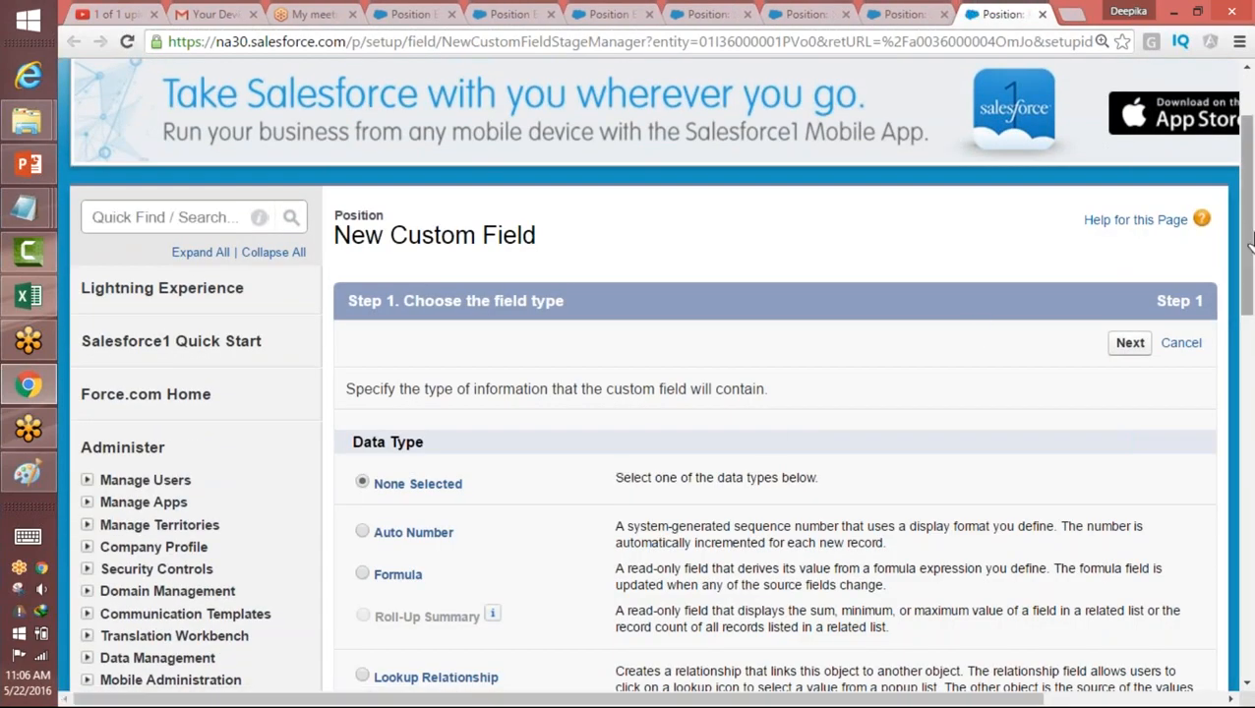
pyautogui.scroll(-10, 1218, 516)
pyautogui.scroll(-1, 1218, 516)
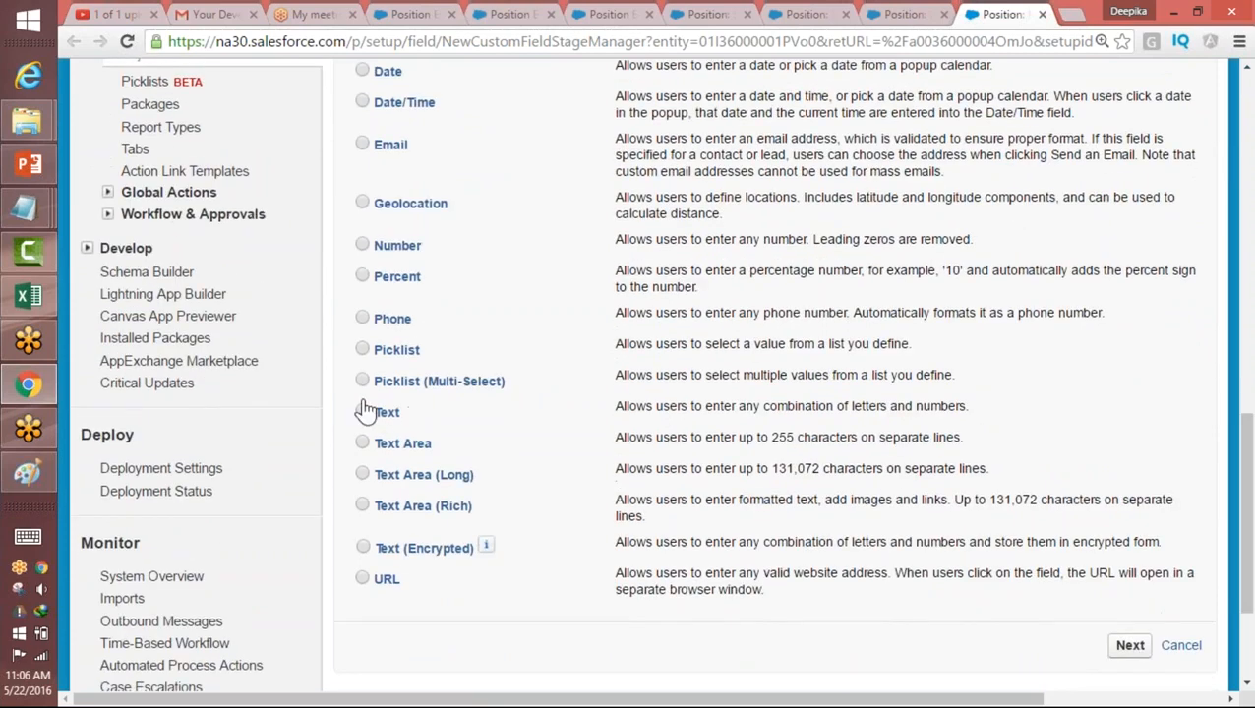
pyautogui.click(362, 412)
pyautogui.click(1131, 645)
# Step: Label the new text field TEst1, let the field name fill in to match, and set its length to 10
pyautogui.scroll(-5, 770, 522)
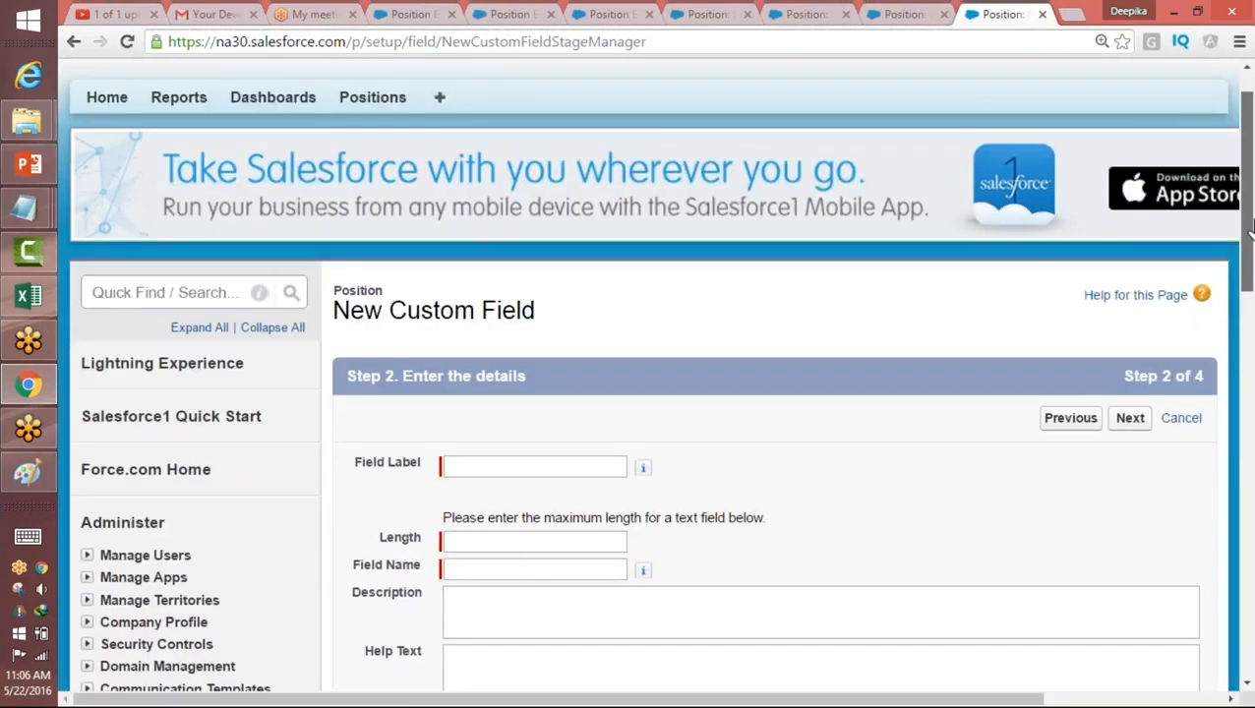
pyautogui.click(731, 447)
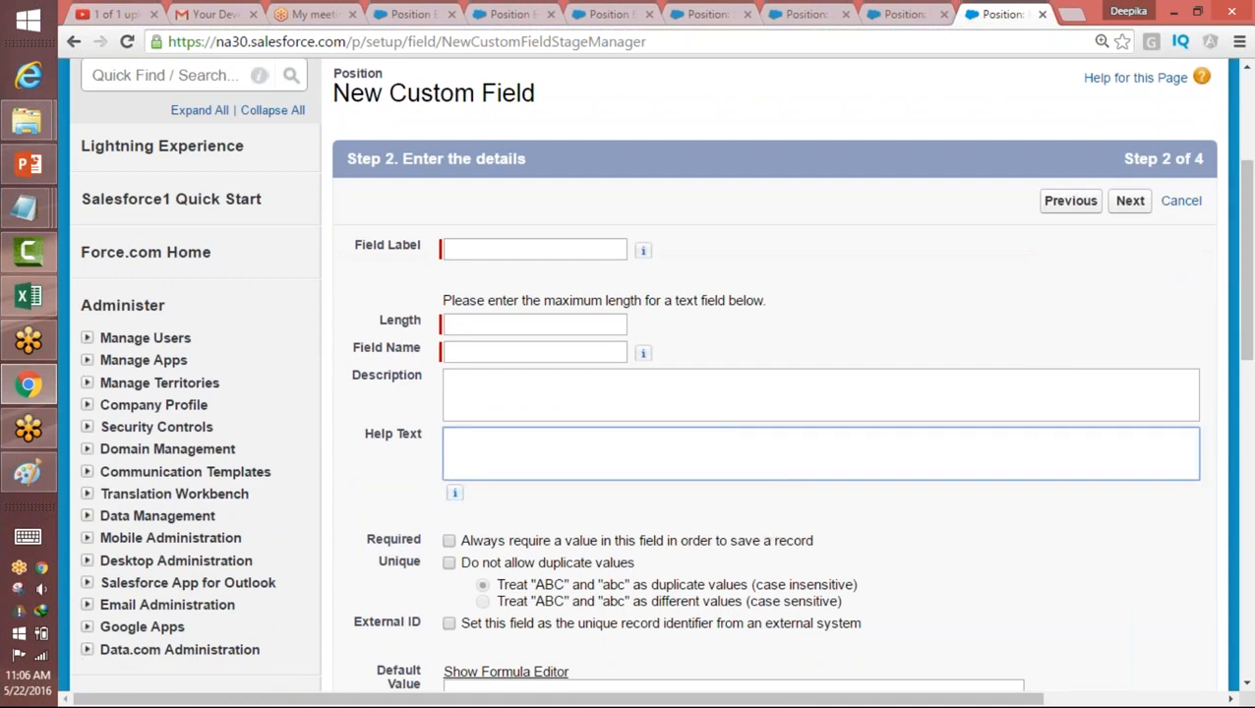
pyautogui.moveTo(456, 495)
pyautogui.click(482, 255)
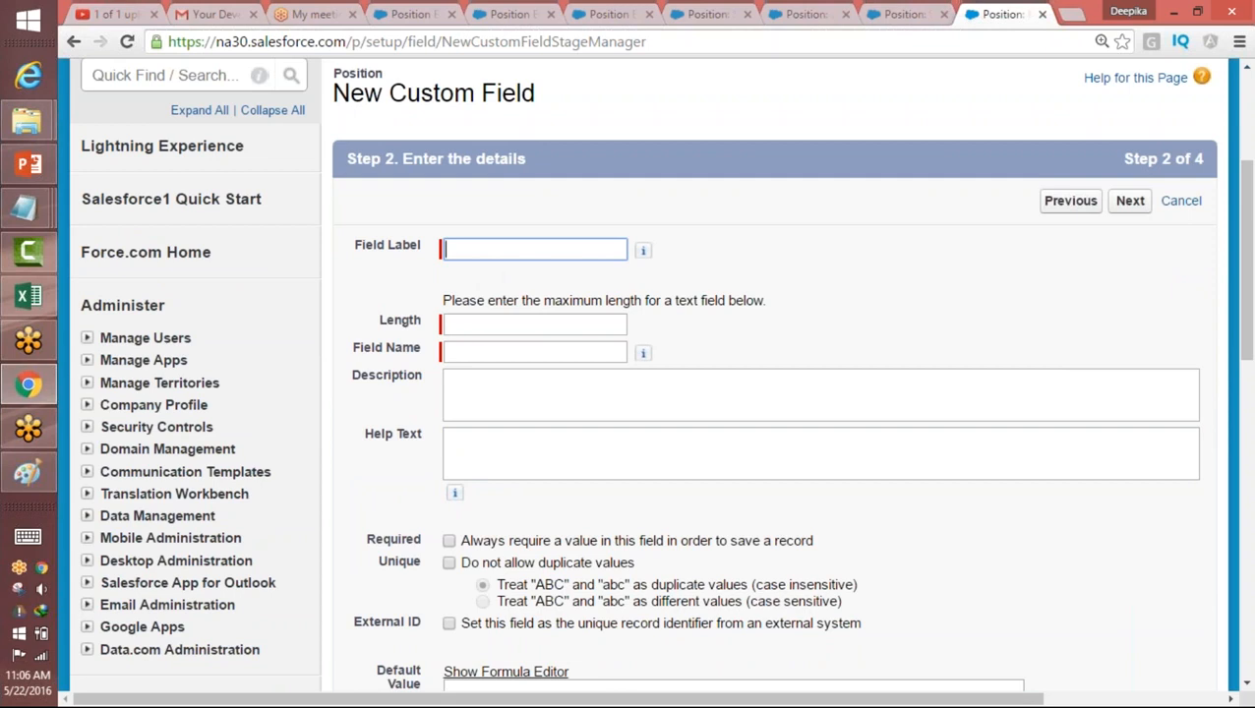
pyautogui.write('TEst1')
pyautogui.press('Tab')
pyautogui.click(448, 325)
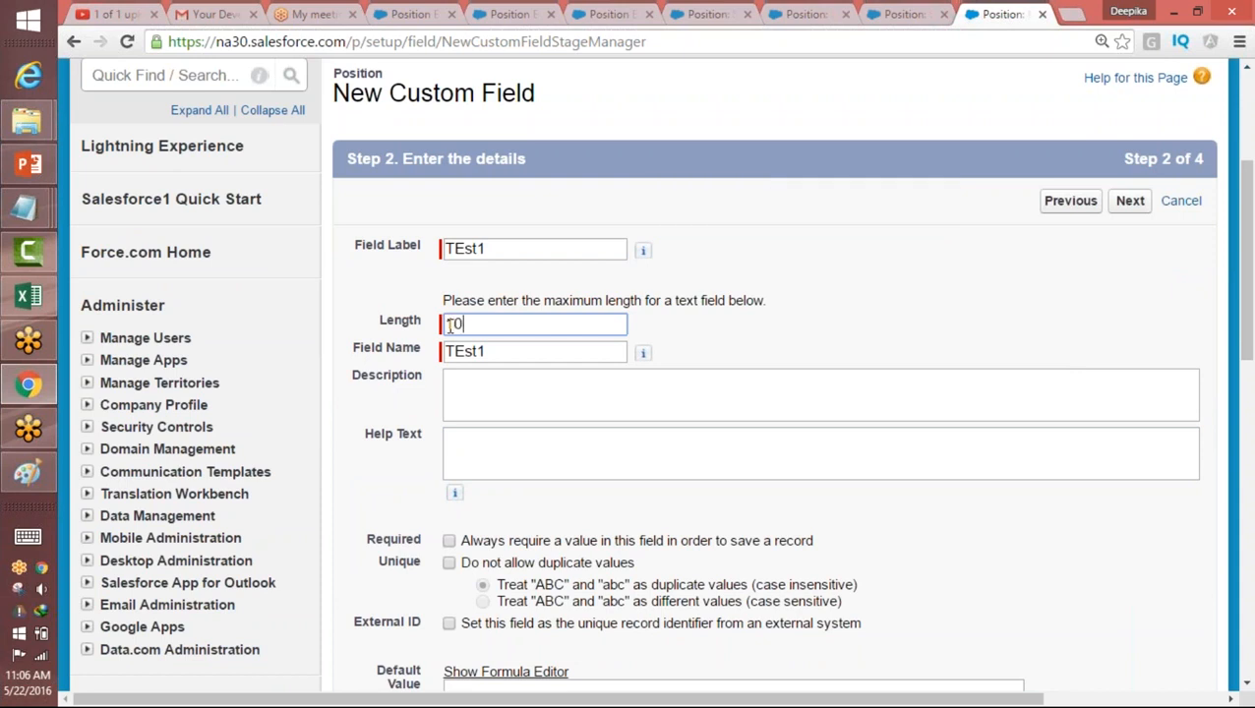
# Step: Enter "enter your name" as the help text of the new TEst1 field
pyautogui.click(697, 432)
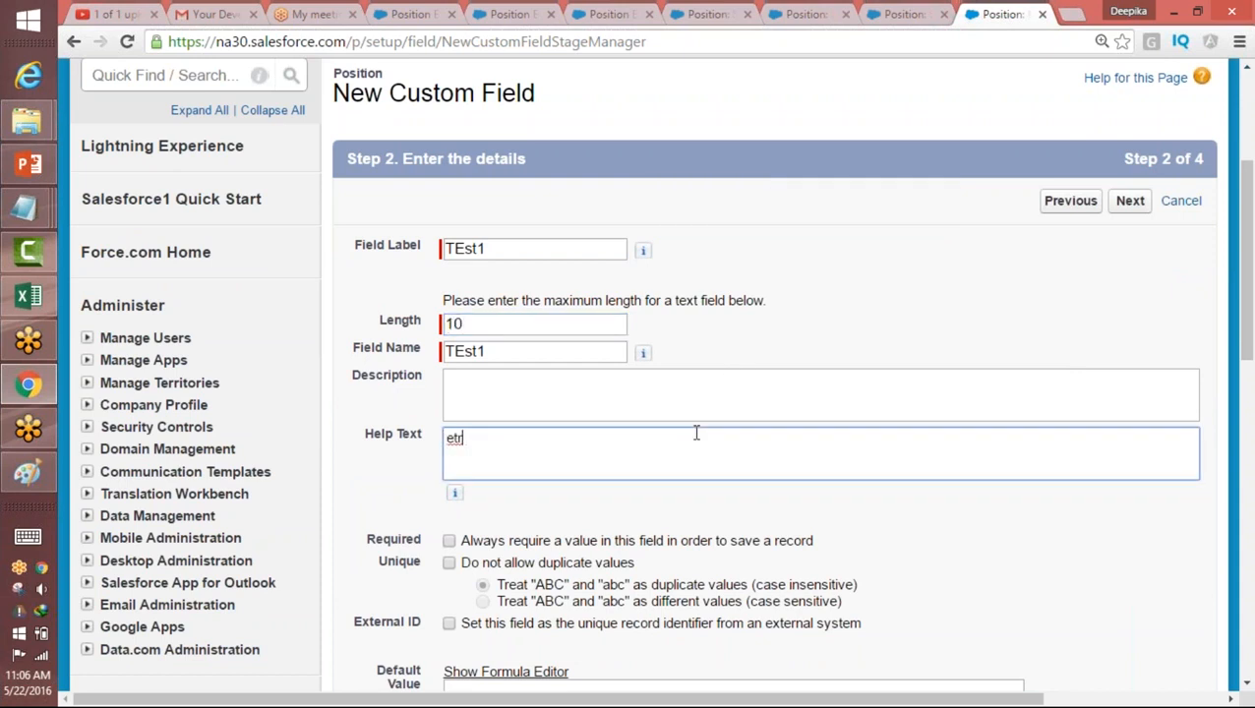
pyautogui.scroll(-1, 696, 433)
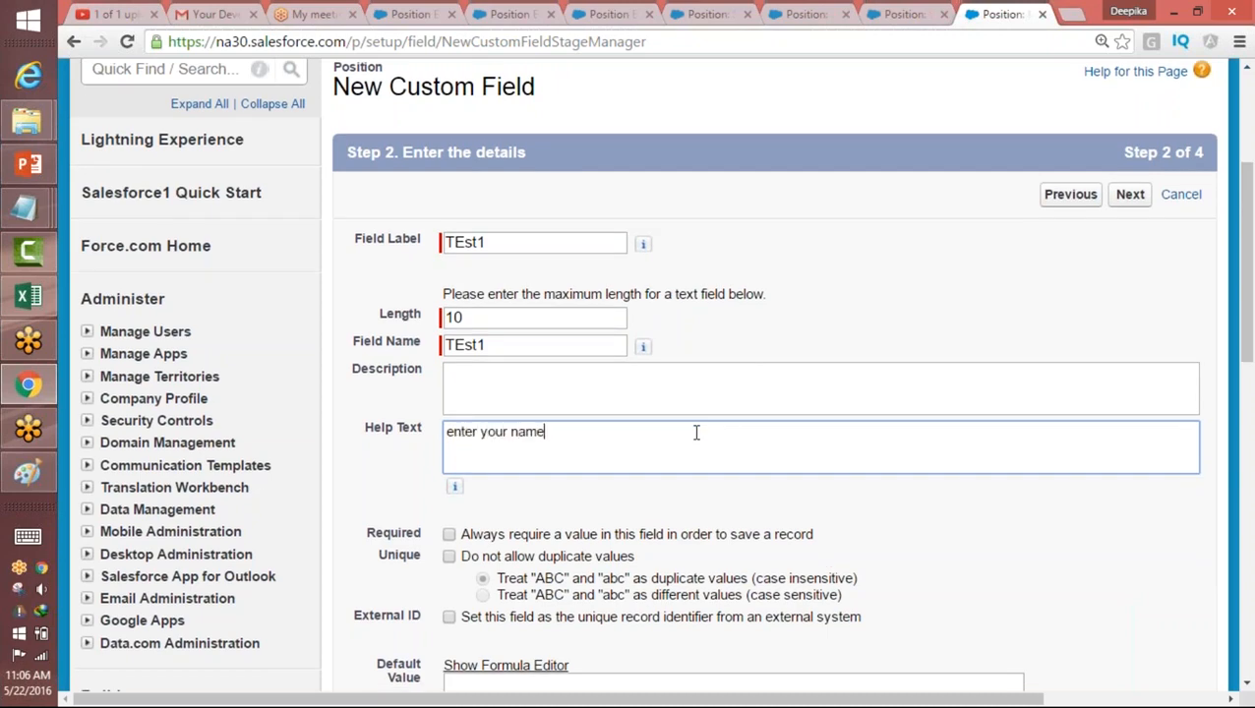
pyautogui.scroll(-2, 1087, 429)
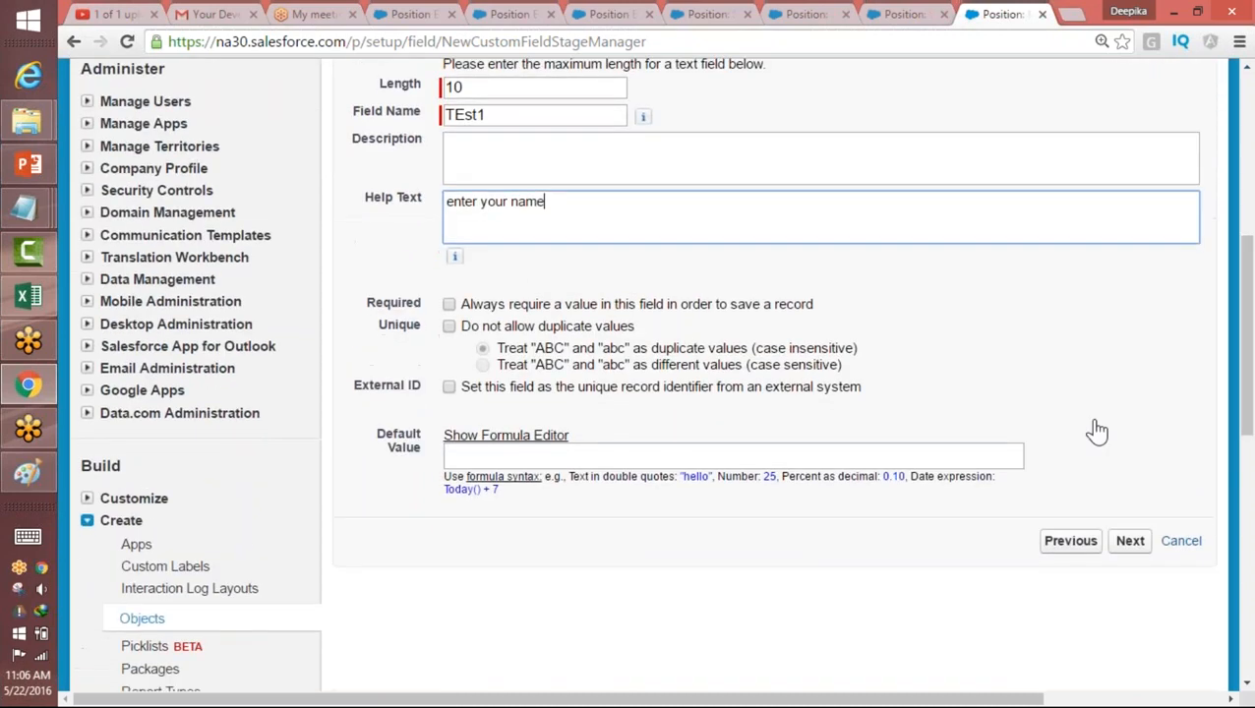
# Step: Make the TEst1 field visible to all profiles, keep it on the Position Layout, and save it
pyautogui.click(1130, 541)
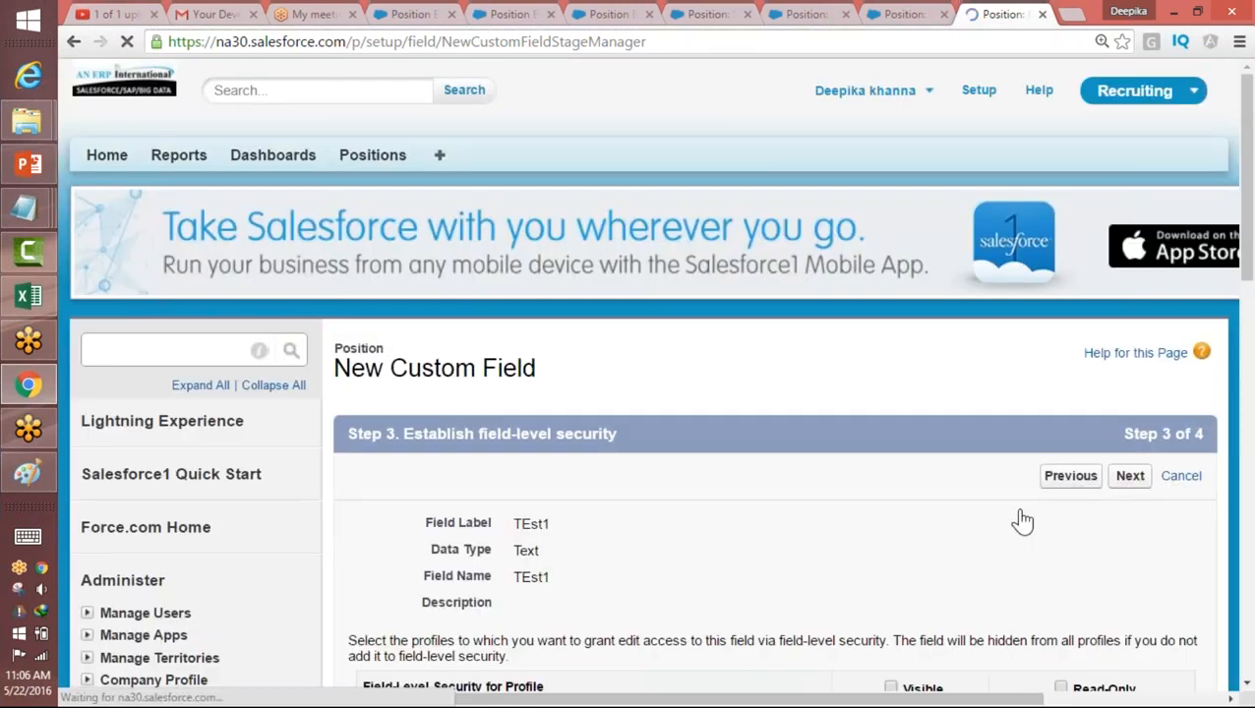
pyautogui.click(890, 688)
pyautogui.click(1131, 475)
pyautogui.moveTo(1248, 234); pyautogui.dragTo(1244, 397)
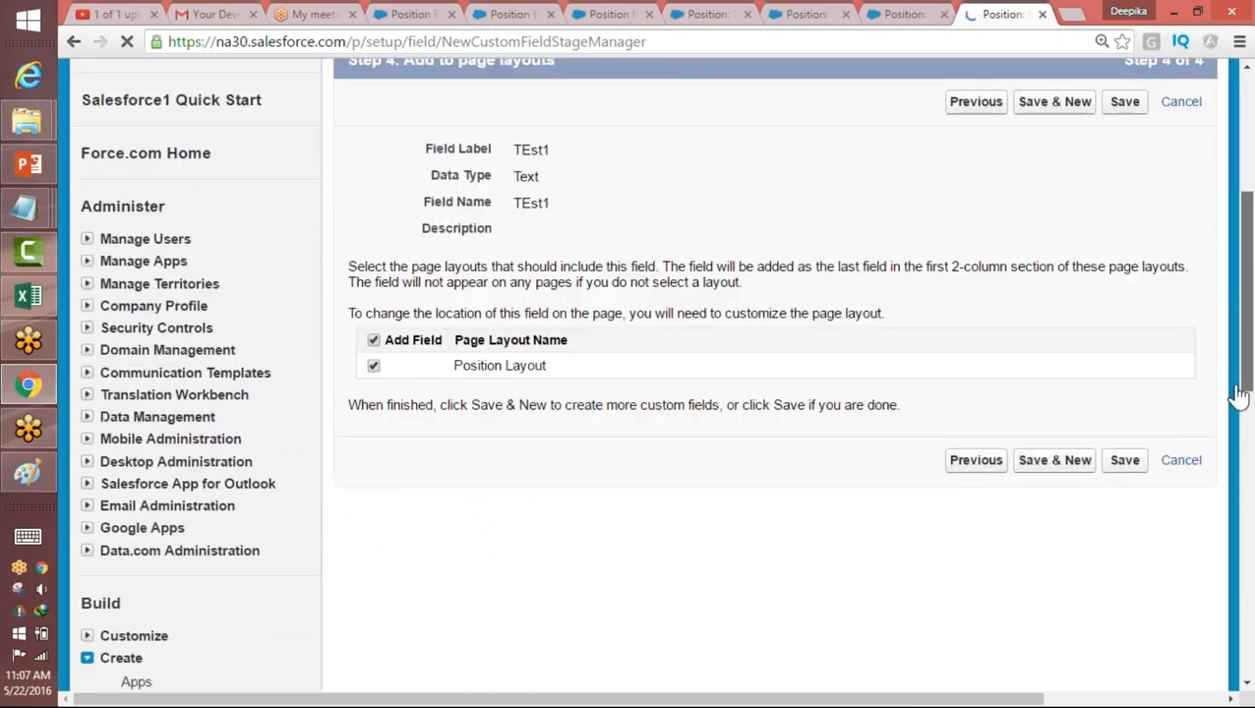
pyautogui.click(1125, 458)
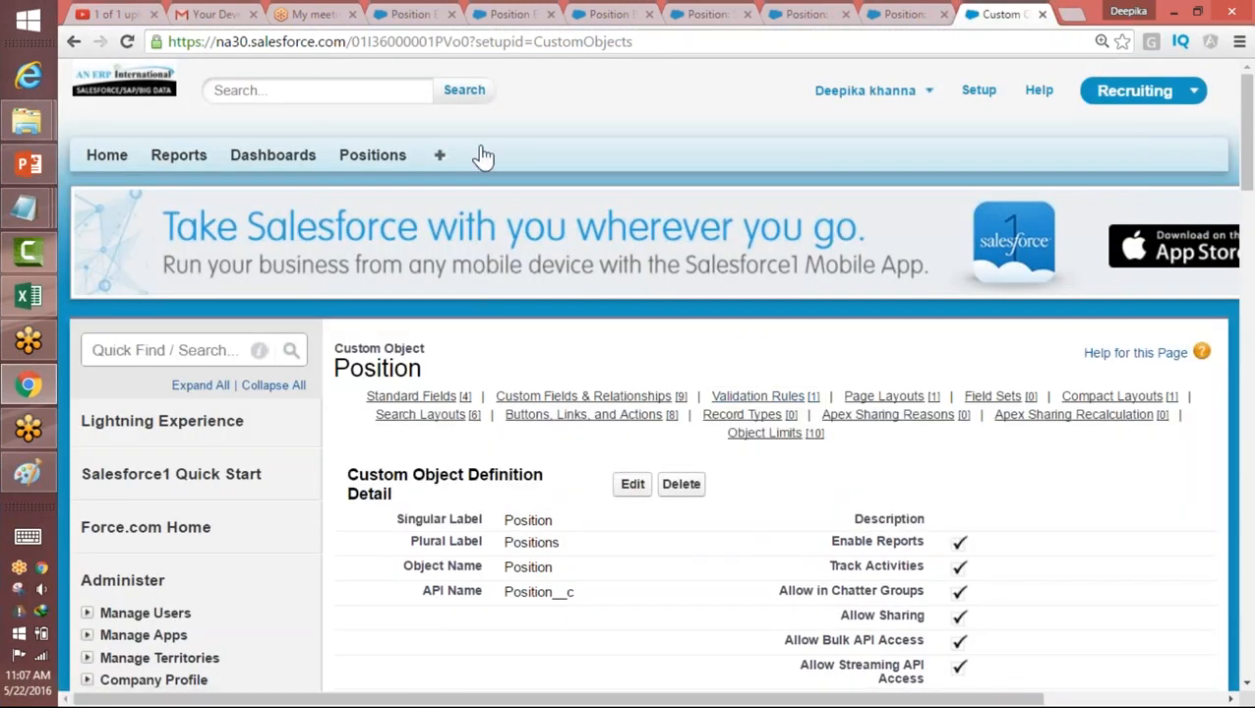
# Step: Start a new position record and check the help text of its TEst1 field
pyautogui.click(366, 158)
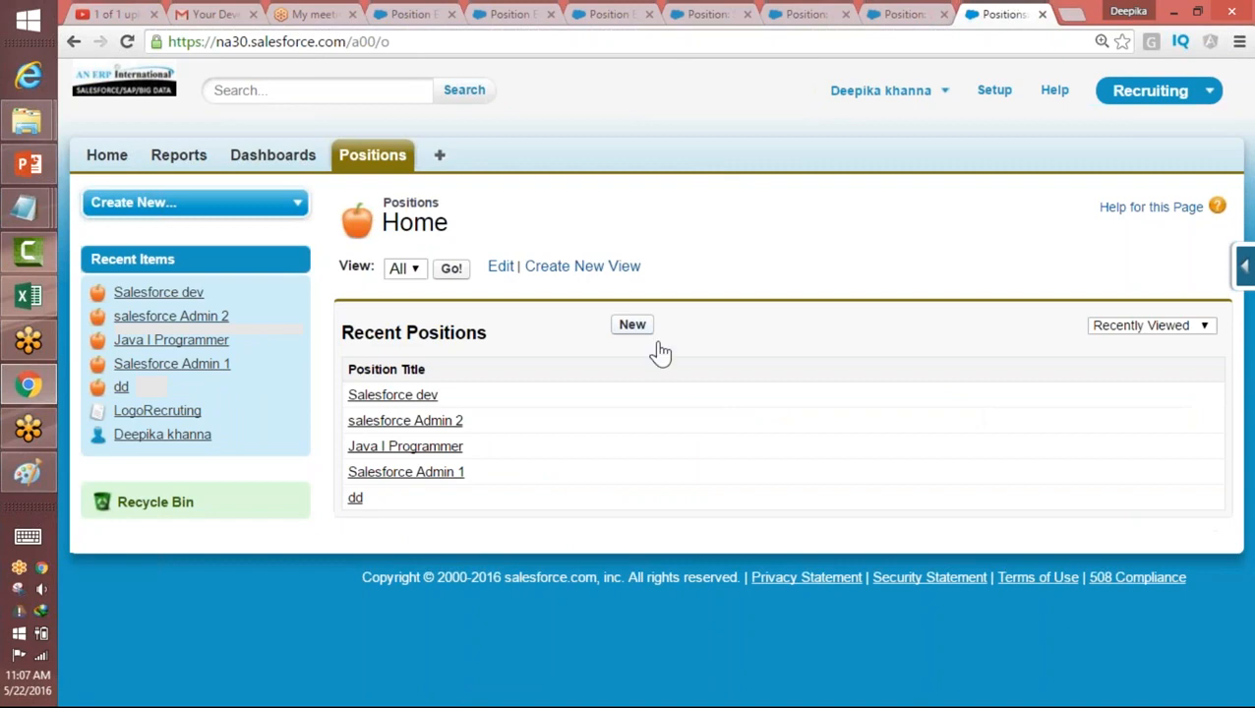
pyautogui.click(633, 326)
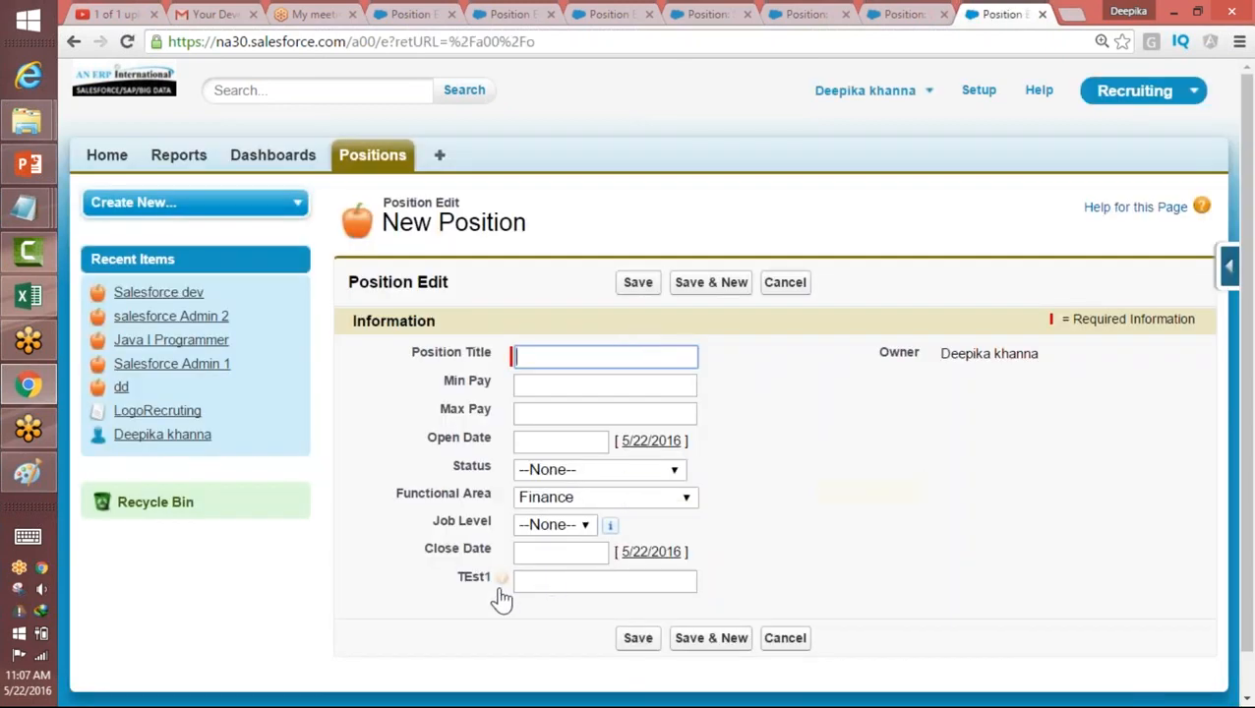
pyautogui.moveTo(503, 580)
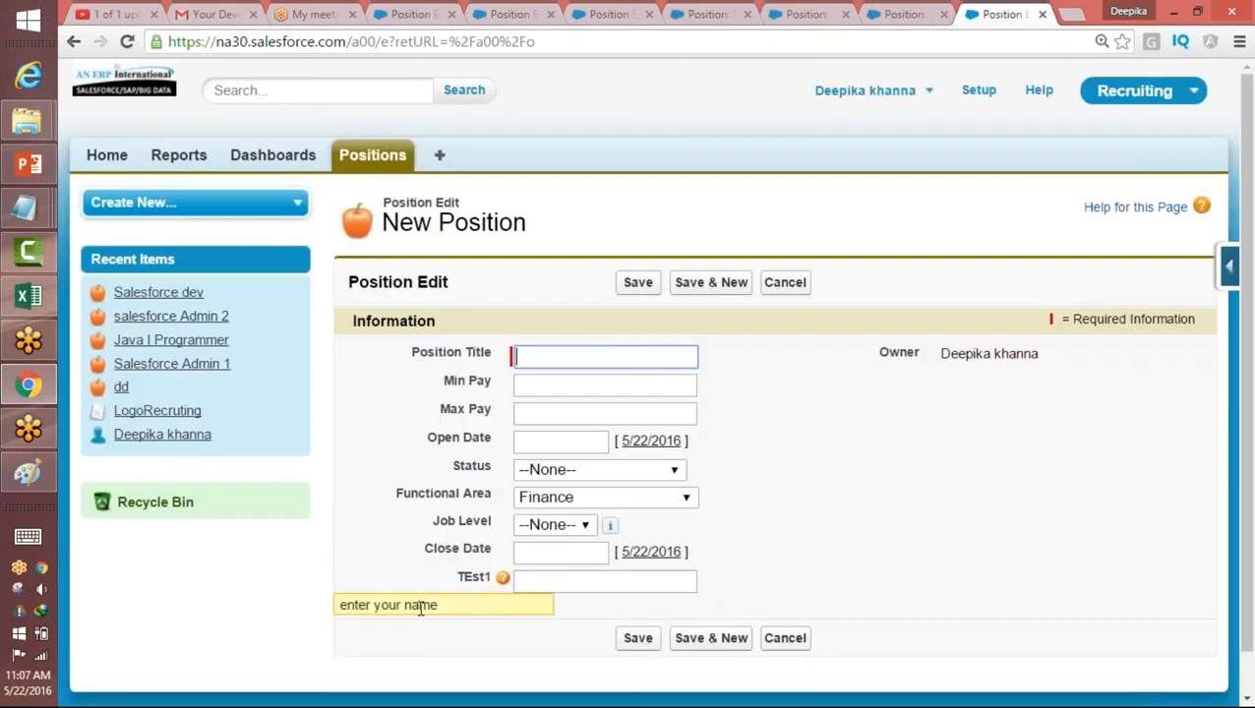
pyautogui.moveTo(480, 578); pyautogui.dragTo(402, 611)
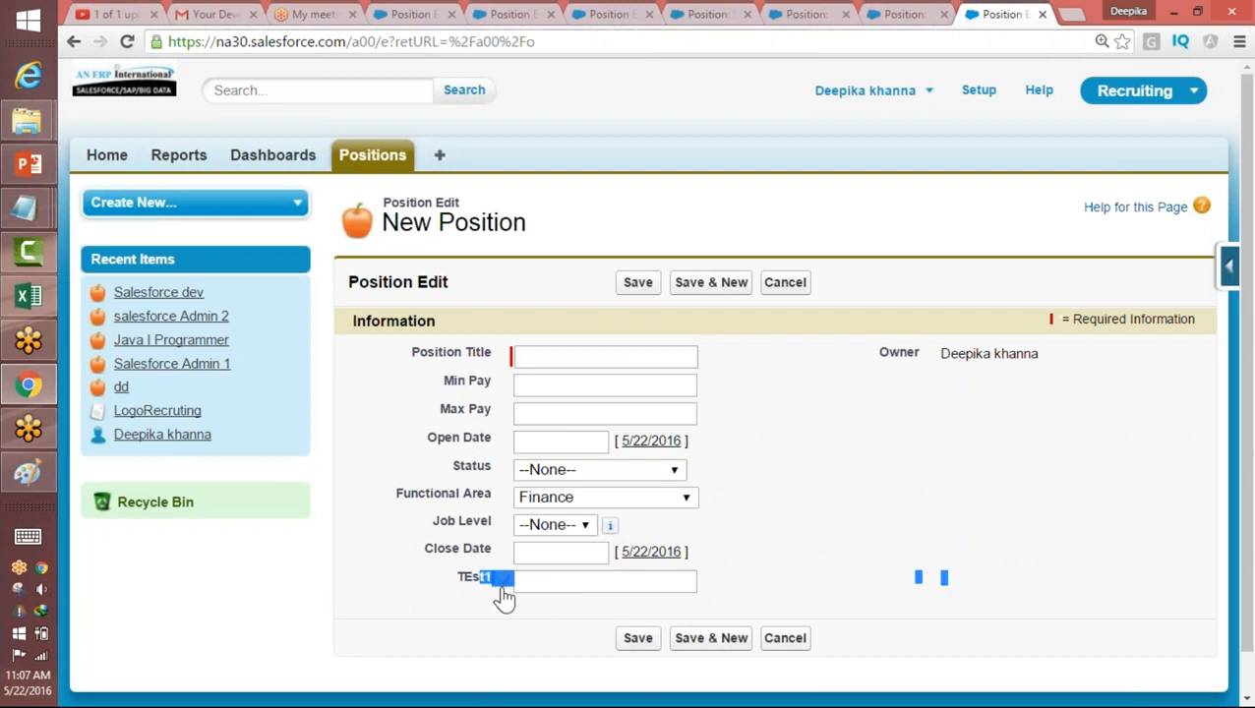
pyautogui.moveTo(500, 584)
# Step: Open the Position object's field list from the new position form and find its custom fields
pyautogui.click(1233, 269)
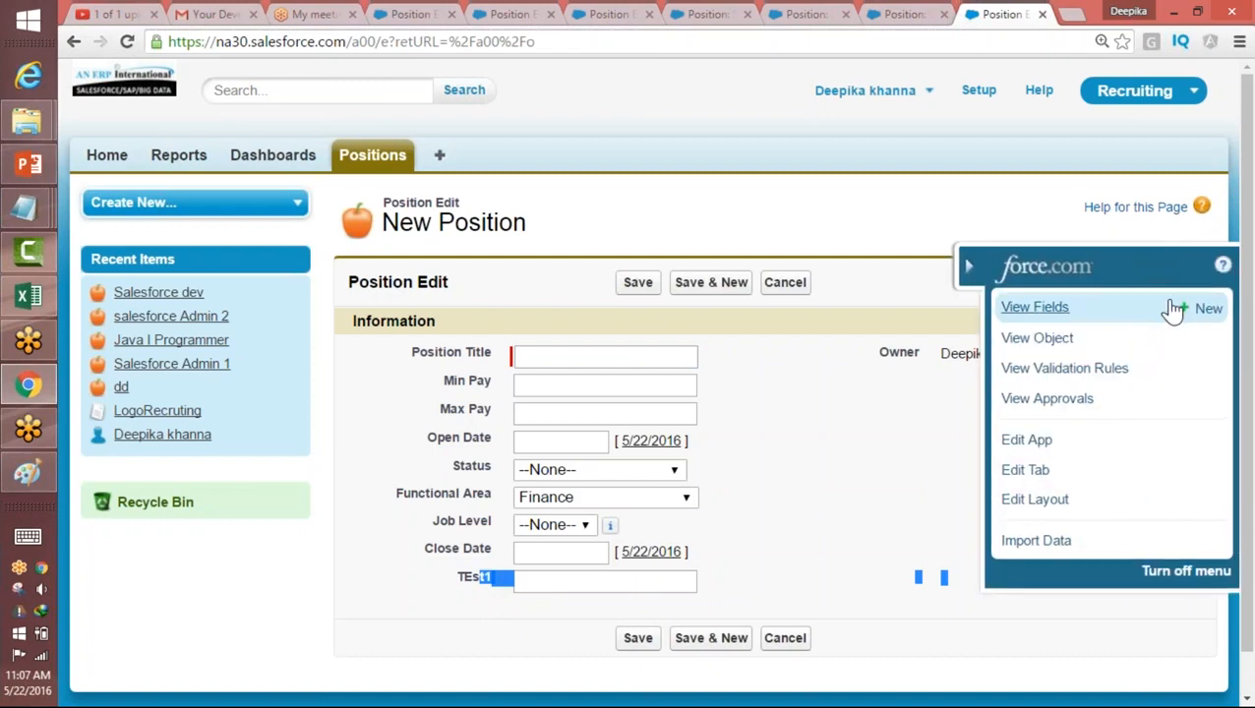
pyautogui.click(1035, 307)
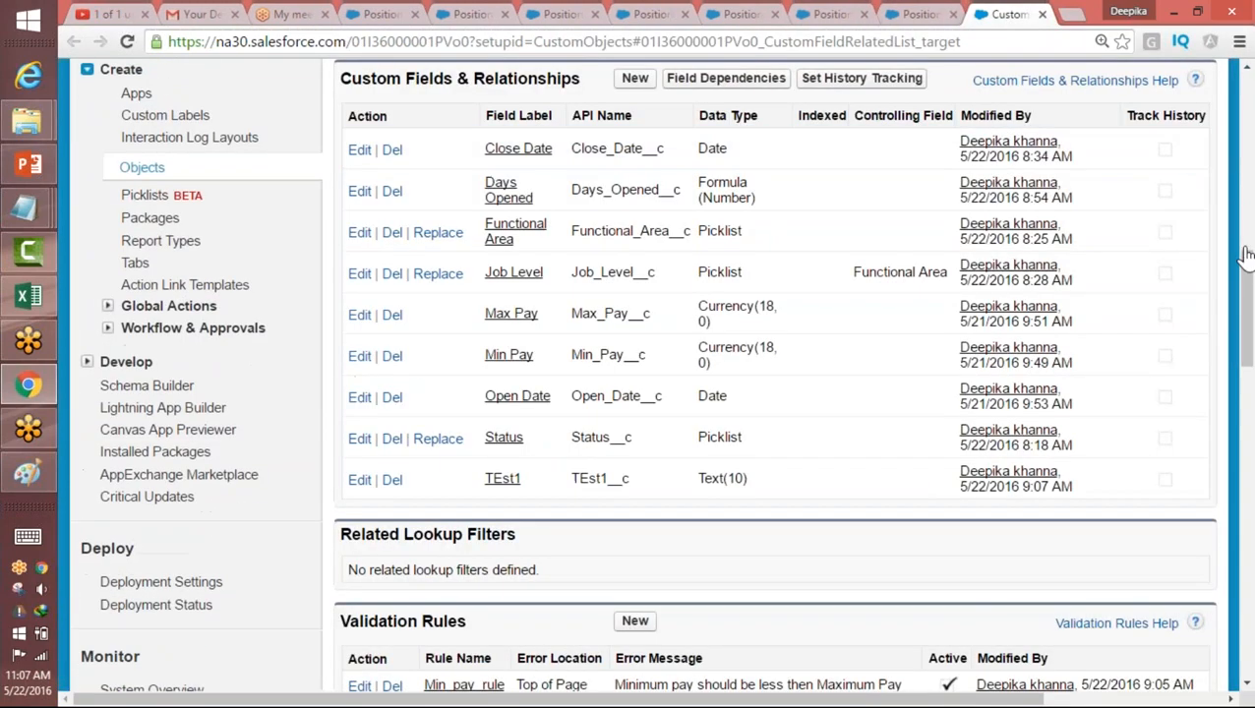
pyautogui.moveTo(1246, 304)
pyautogui.mouseDown()
pyautogui.moveTo(1246, 319)
pyautogui.moveTo(1245, 286)
pyautogui.mouseUp()
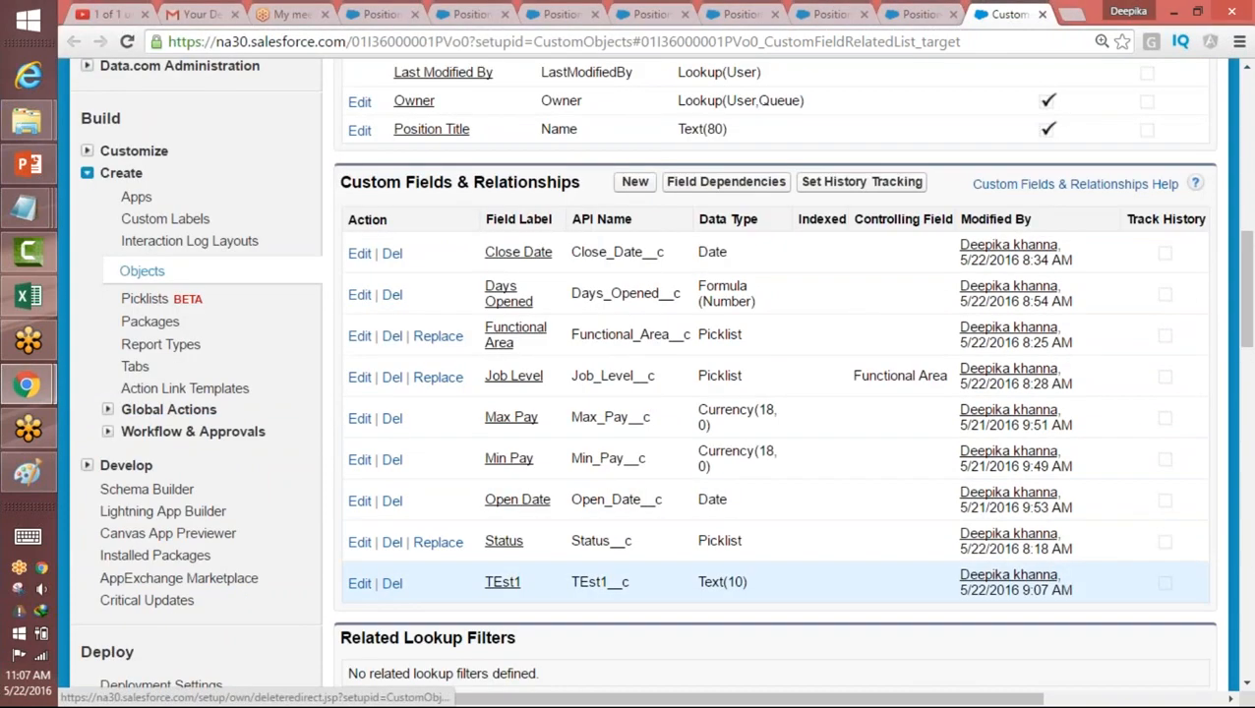
# Step: Delete the custom field TEst1 from the Position object, reviewing the deletion consequences and undelete period before confirming
pyautogui.click(391, 588)
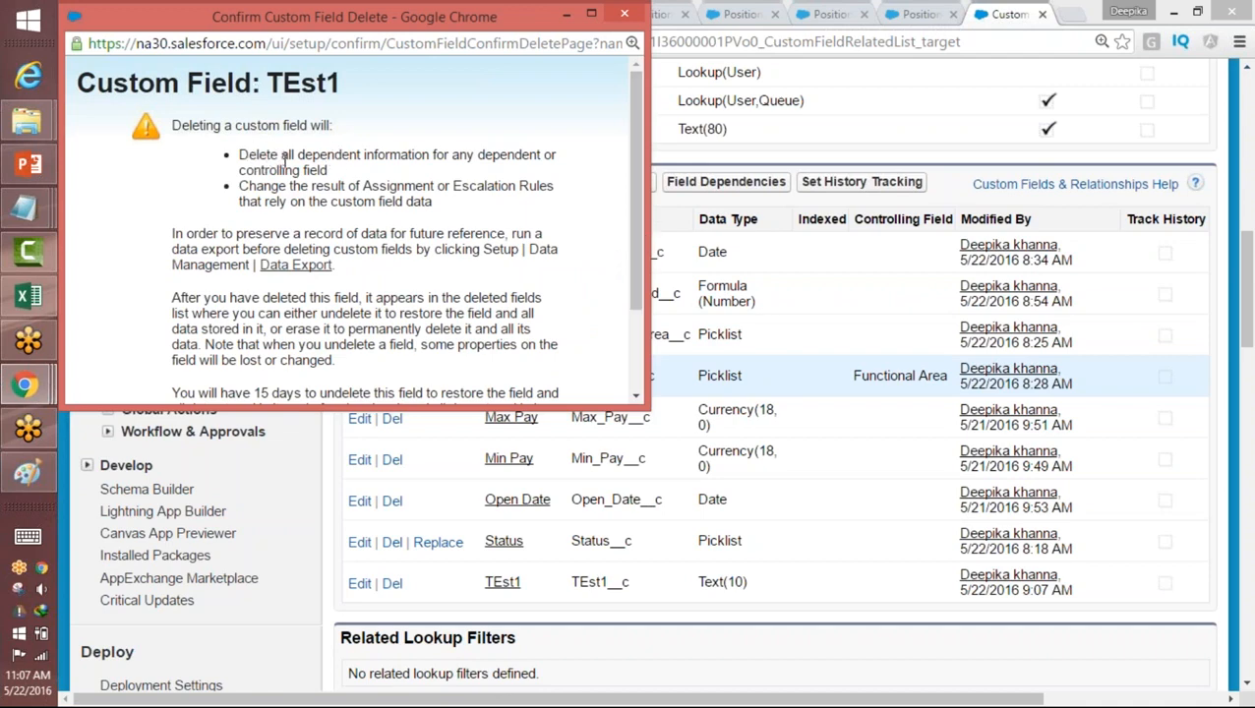
pyautogui.moveTo(239, 153); pyautogui.dragTo(343, 169)
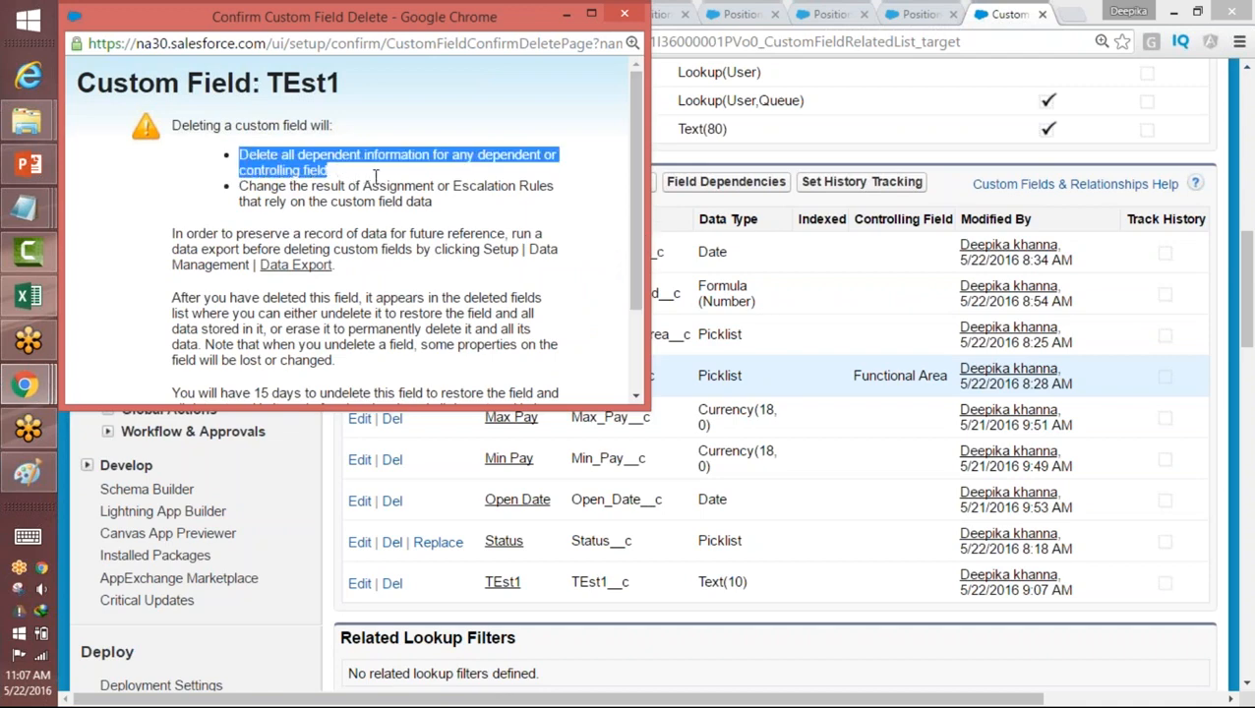
pyautogui.moveTo(445, 169)
pyautogui.mouseDown()
pyautogui.moveTo(492, 158)
pyautogui.moveTo(445, 169)
pyautogui.mouseUp()
pyautogui.moveTo(639, 216); pyautogui.dragTo(639, 310)
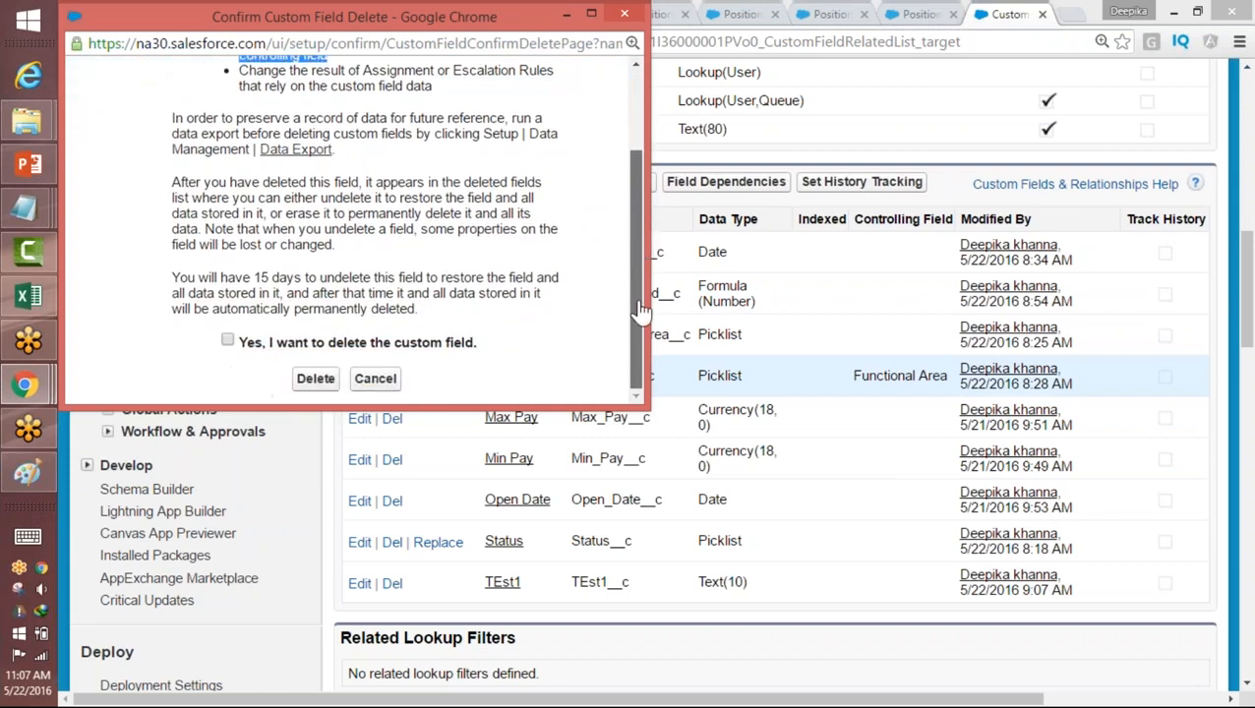
pyautogui.click(297, 311)
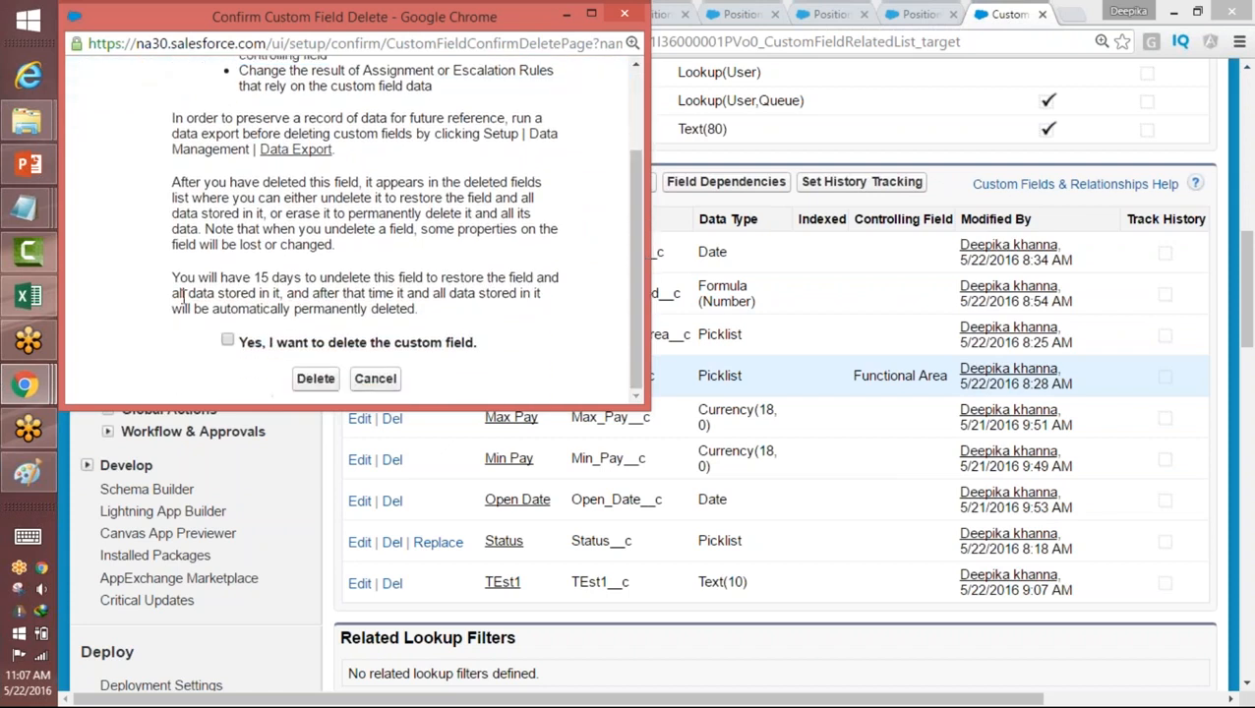
pyautogui.moveTo(174, 291); pyautogui.dragTo(534, 276)
pyautogui.click(534, 276)
pyautogui.moveTo(258, 276); pyautogui.dragTo(298, 280)
pyautogui.click(230, 342)
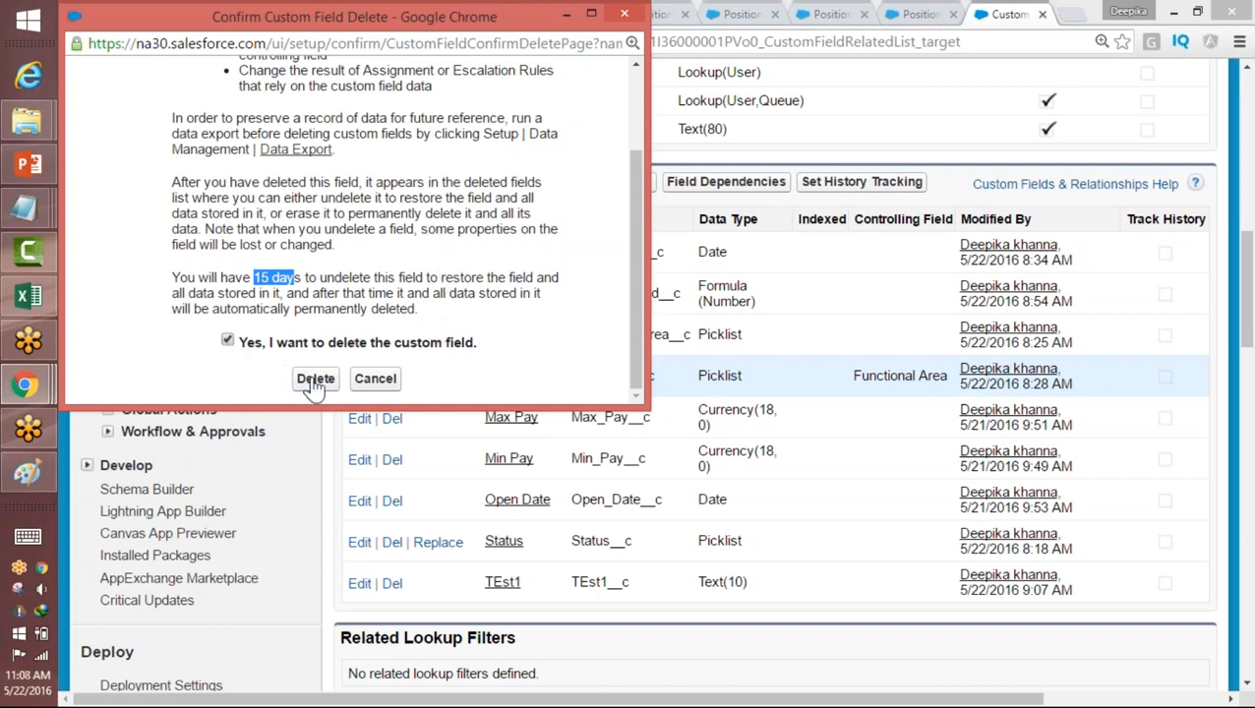
pyautogui.click(315, 379)
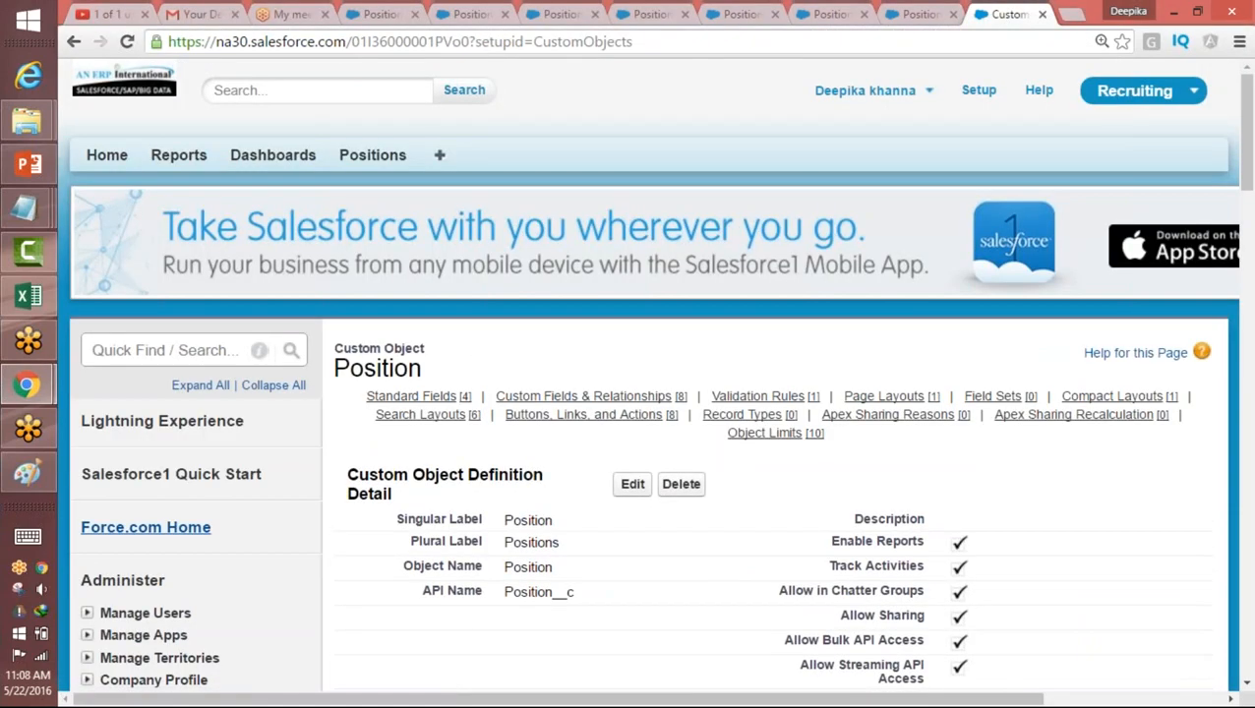
# Step: Check the Position object's list of deleted custom fields, and return to the setup home page
pyautogui.moveTo(1247, 114); pyautogui.dragTo(1241, 330)
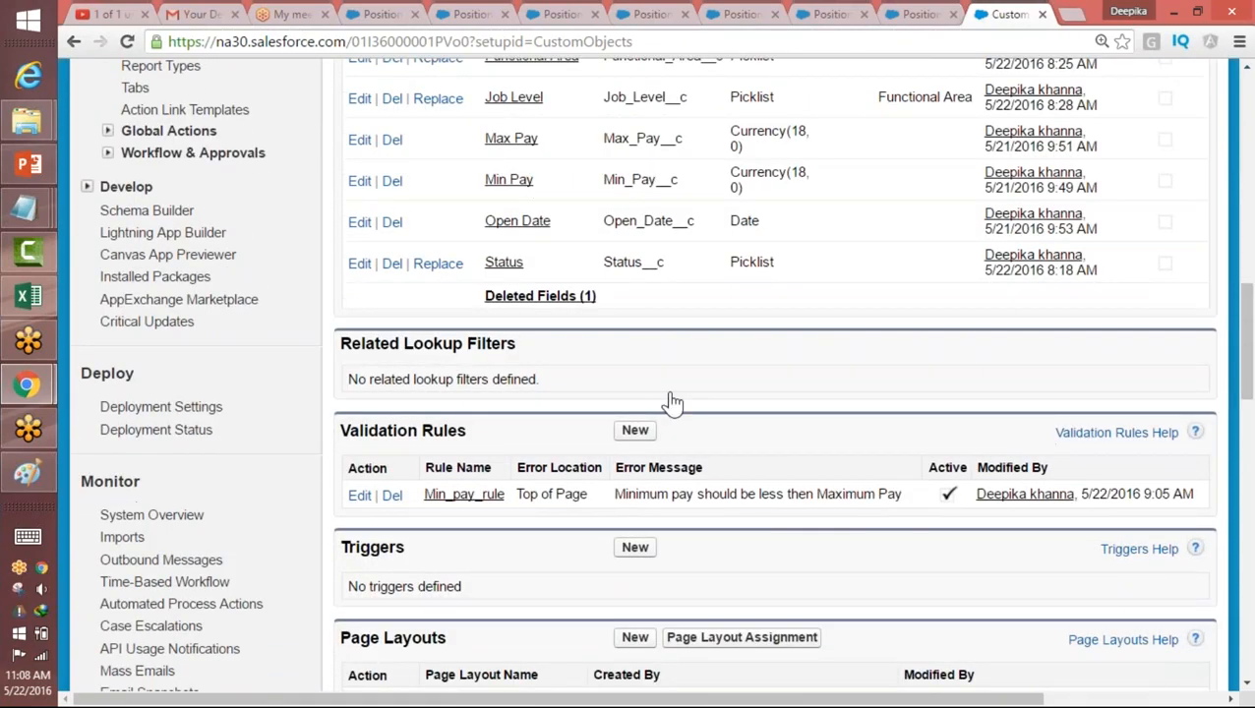
pyautogui.click(541, 296)
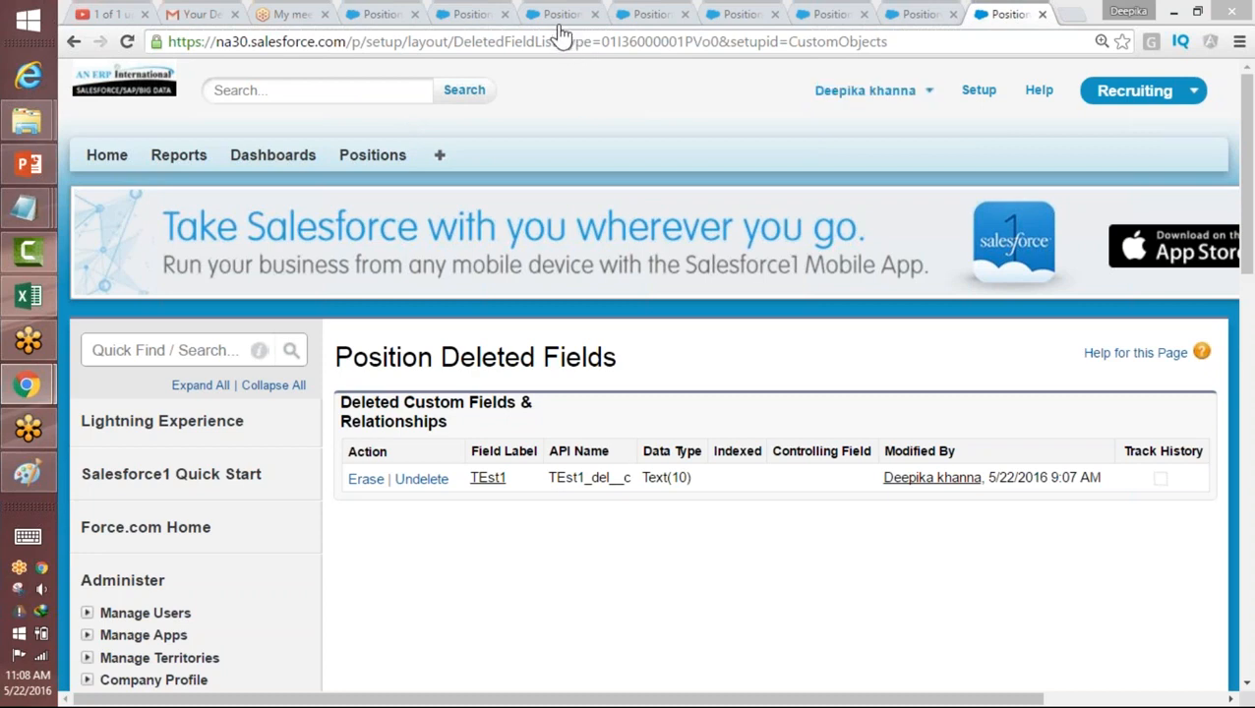
pyautogui.click(980, 92)
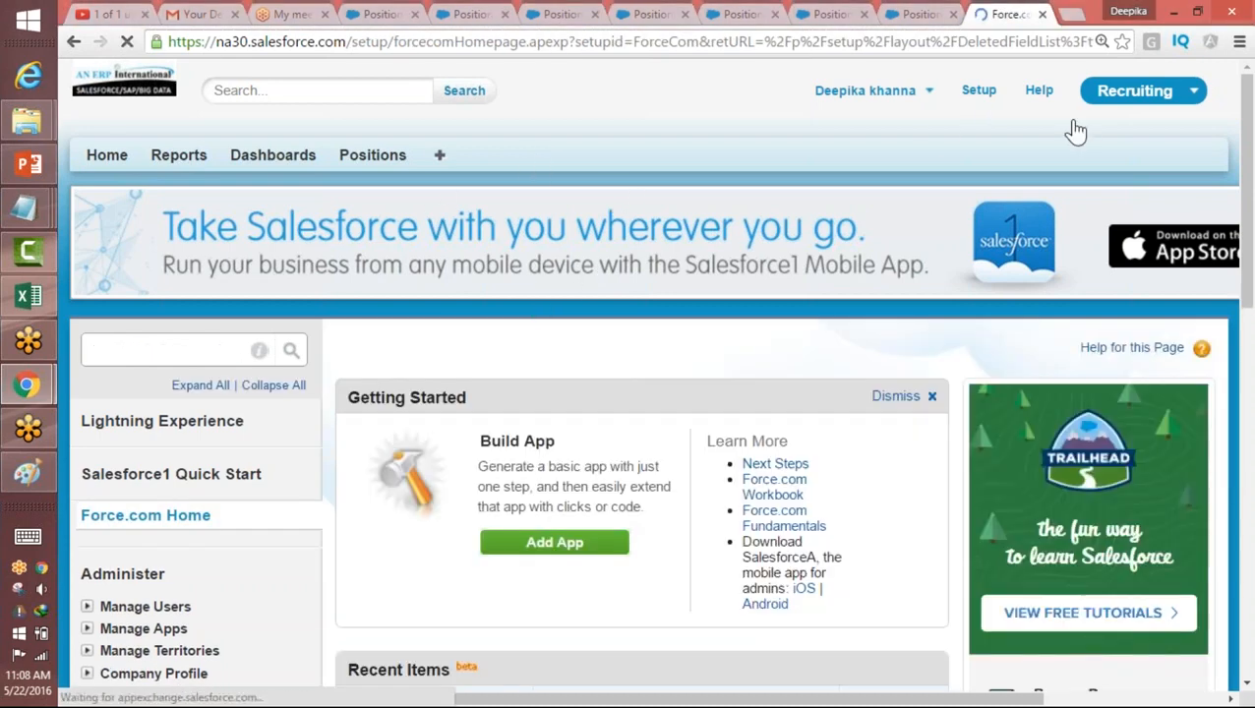
# Step: Change to the Sales app and open the field list of the Account object from the accounts page
pyautogui.click(1131, 91)
pyautogui.click(1090, 139)
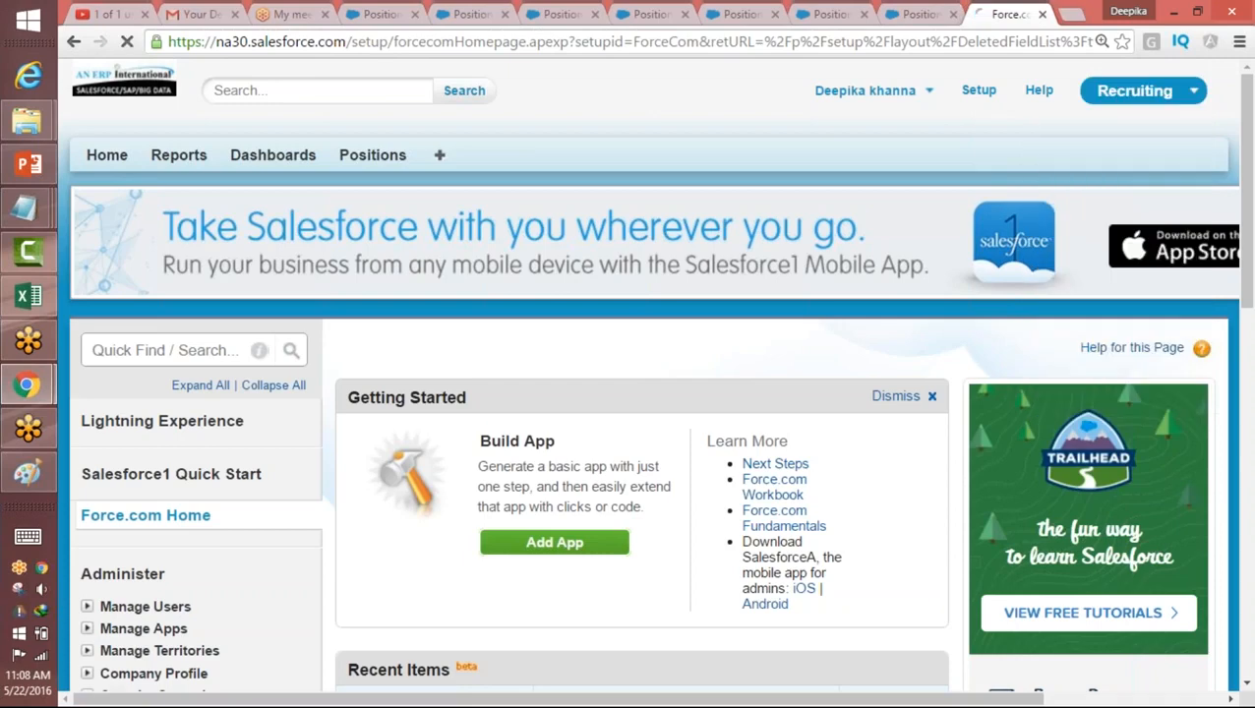
pyautogui.click(429, 169)
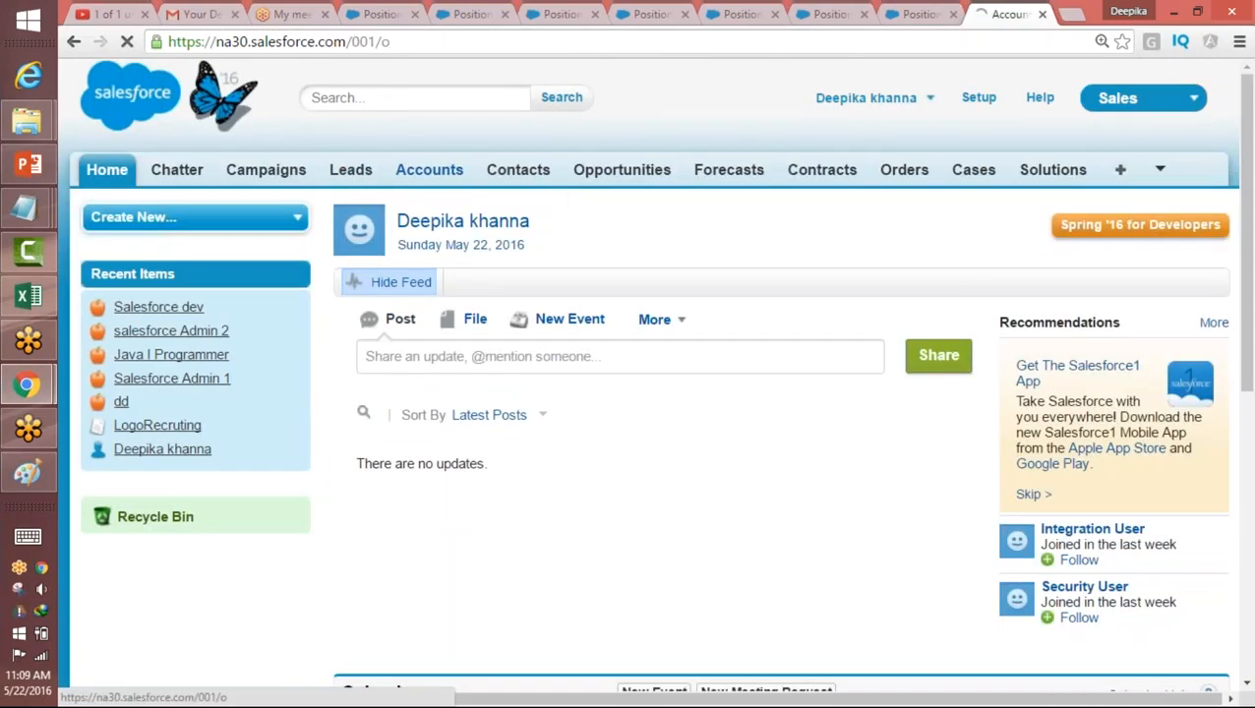
pyautogui.click(1230, 264)
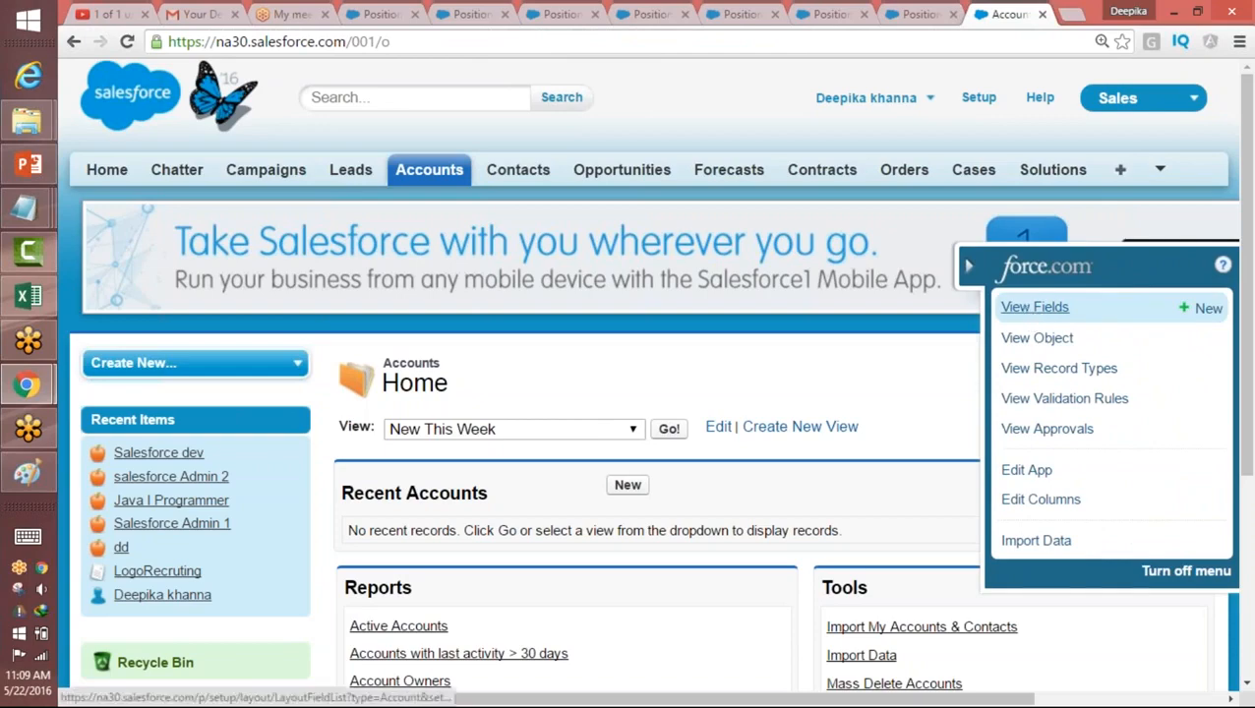
pyautogui.click(1035, 307)
# Step: Examine the custom fields and standard fields of the Account object and which of them can be deleted
pyautogui.moveTo(1248, 212); pyautogui.dragTo(1230, 372)
pyautogui.scroll(-5, 1230, 372)
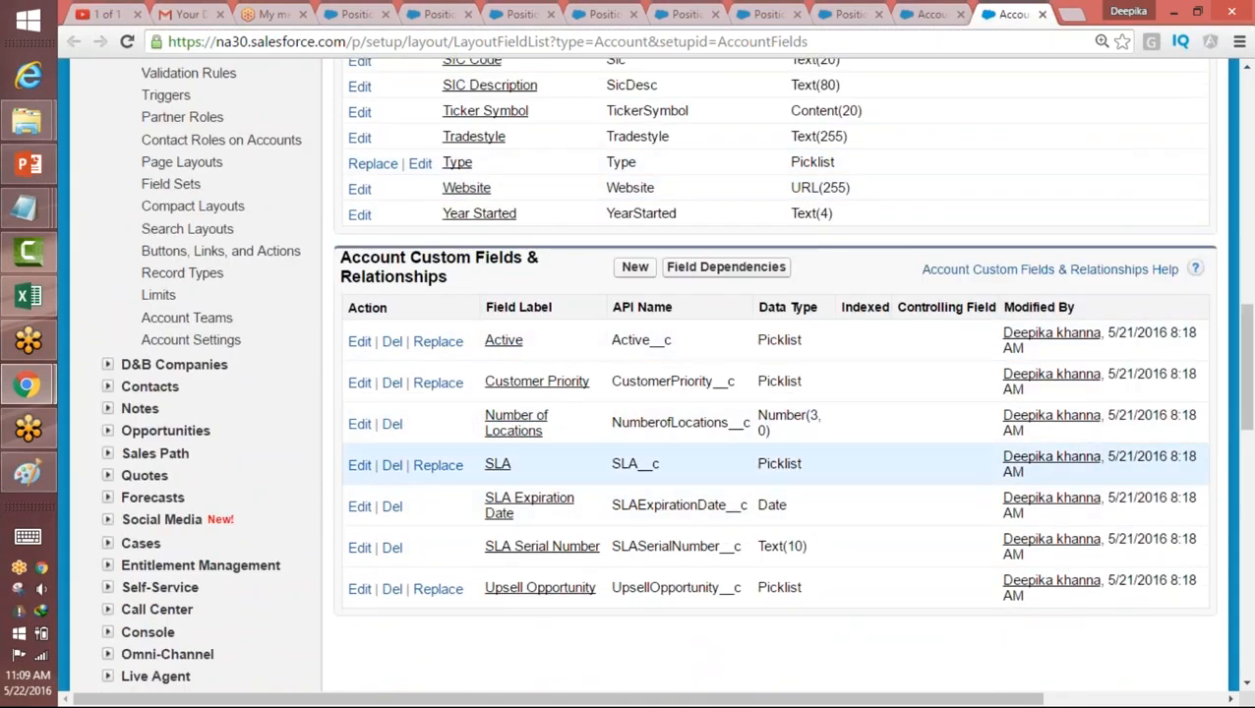
pyautogui.scroll(-1, 1238, 379)
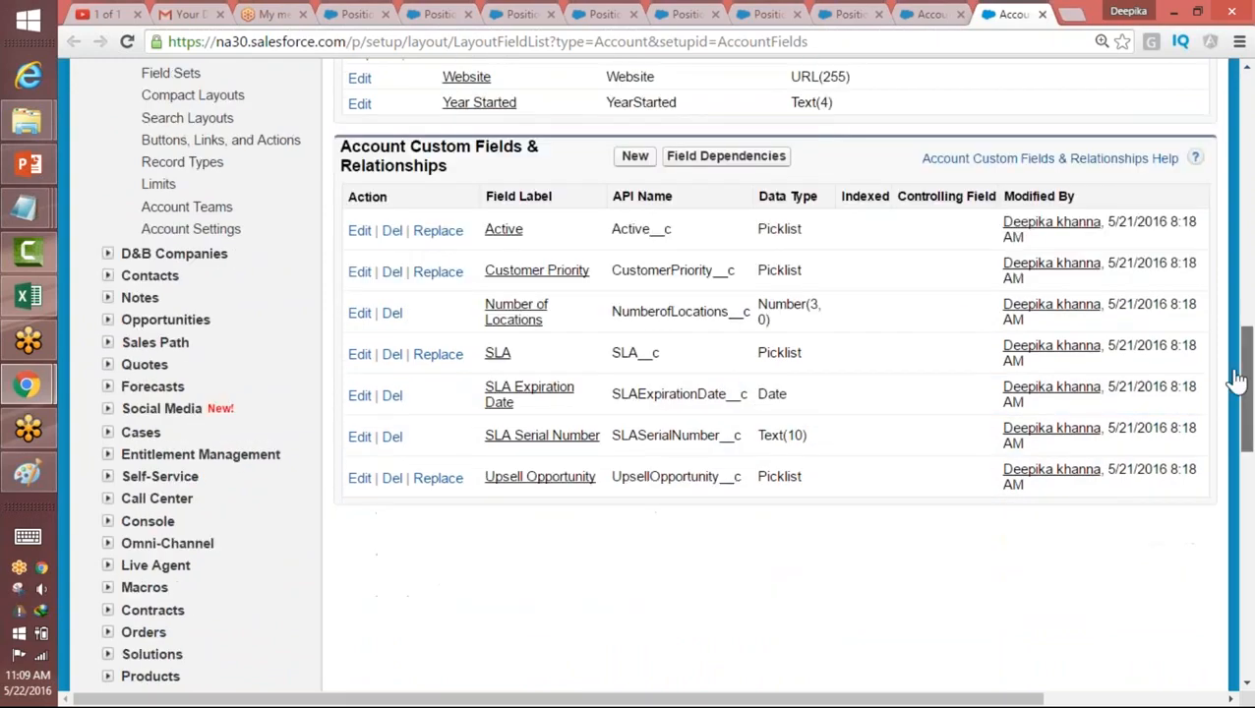
pyautogui.moveTo(1237, 379); pyautogui.dragTo(1237, 211)
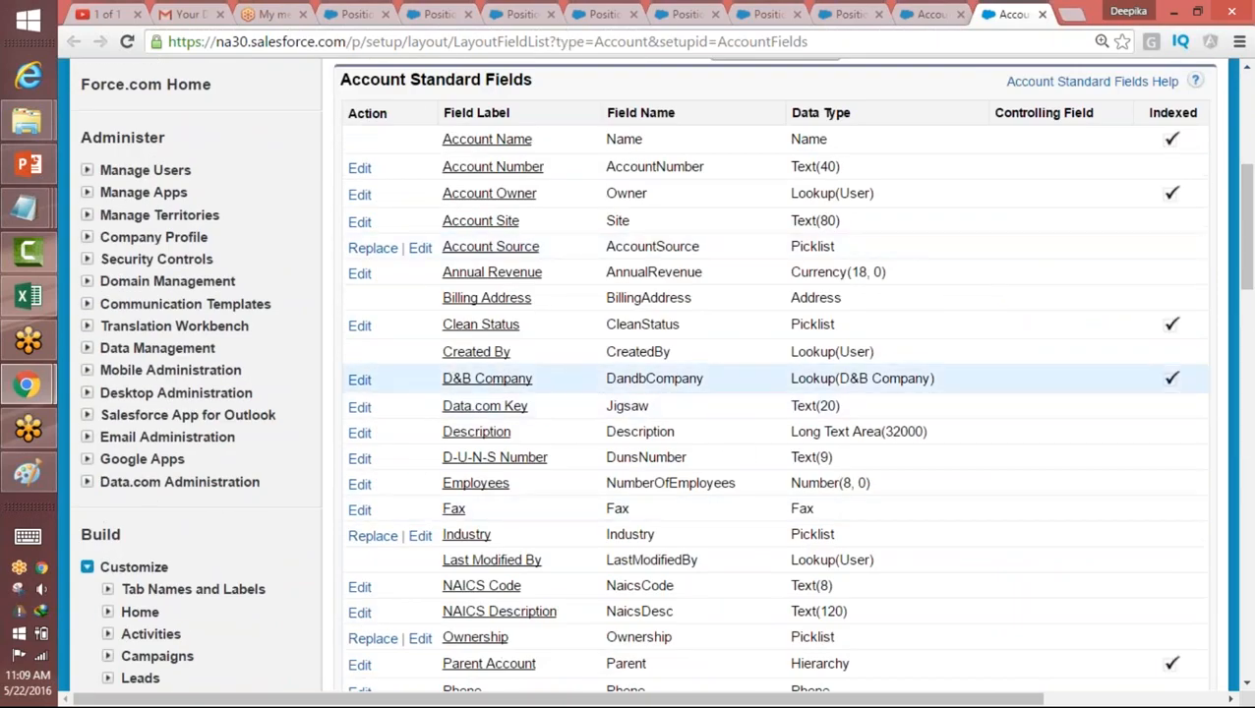
pyautogui.scroll(4, 1240, 180)
pyautogui.moveTo(1241, 180); pyautogui.dragTo(1225, 157)
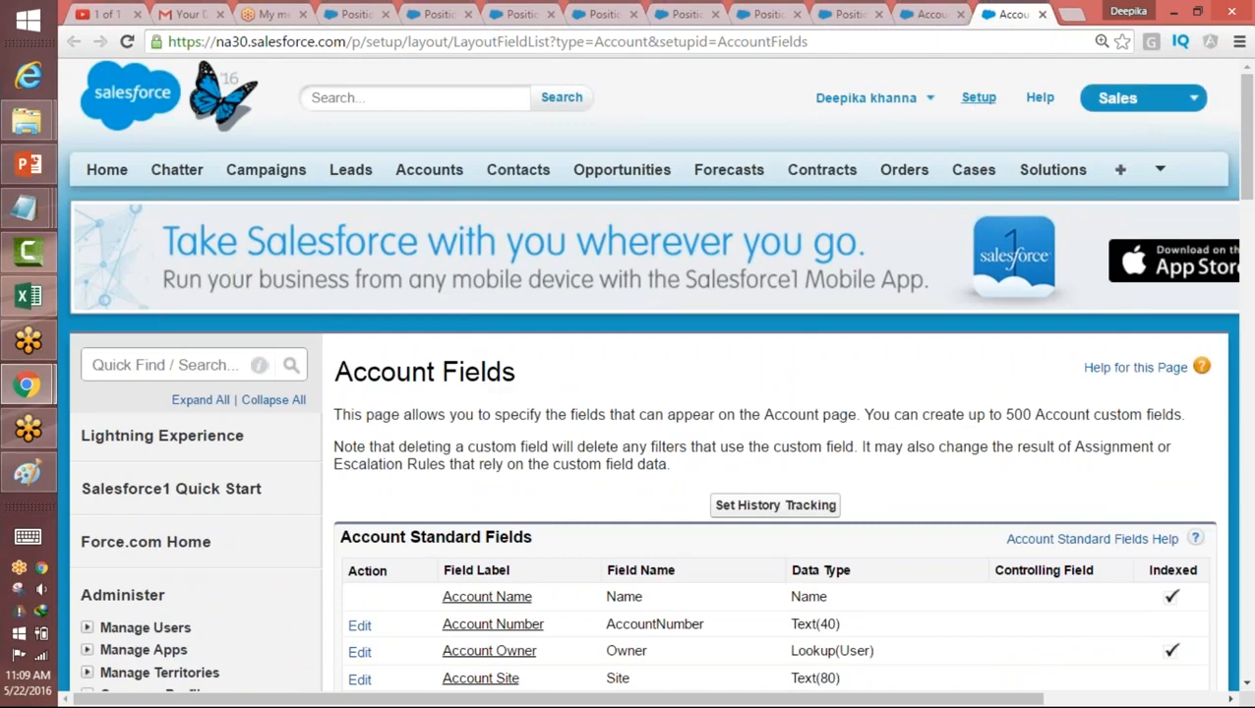
# Step: Return to the Recruiting app and start a new position record
pyautogui.click(980, 103)
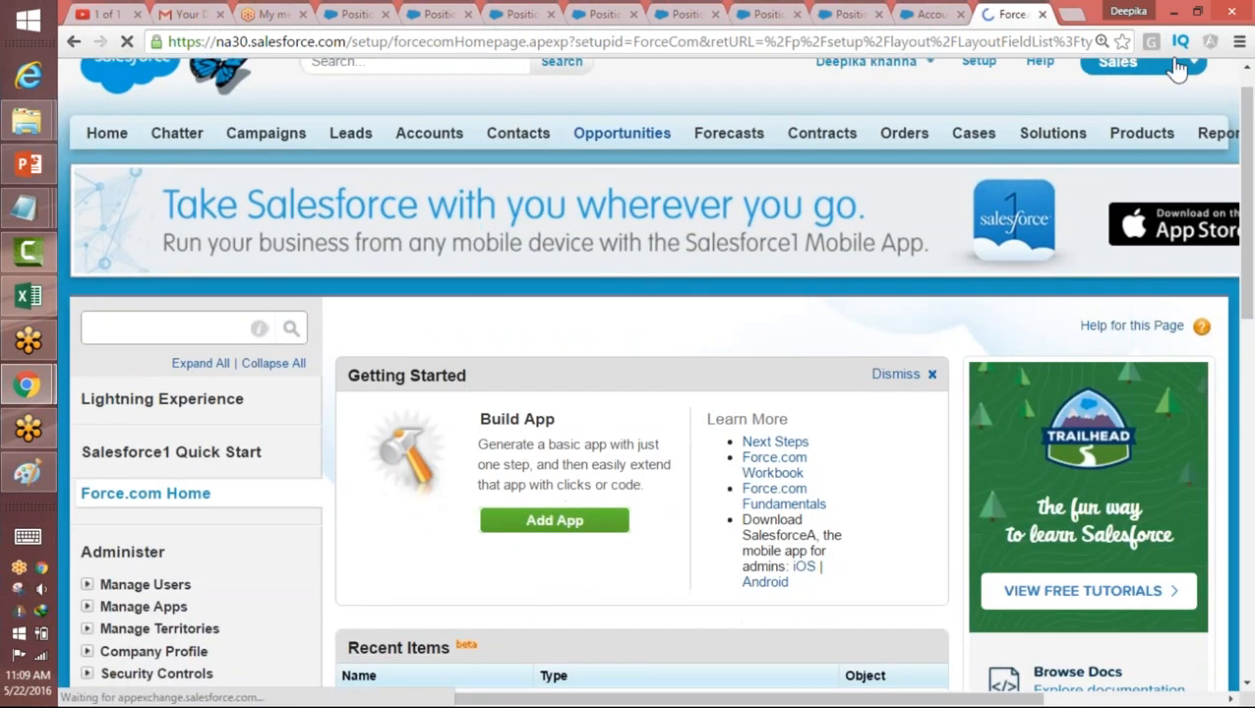
pyautogui.click(1161, 66)
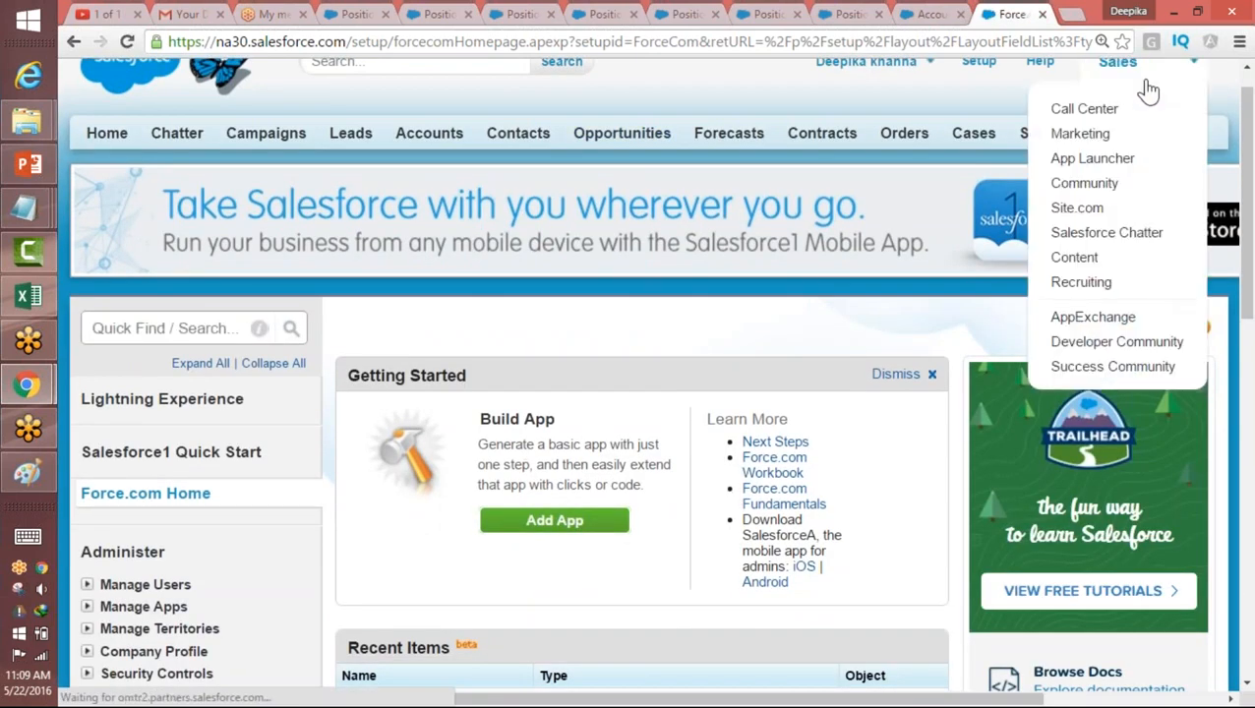
pyautogui.click(1097, 282)
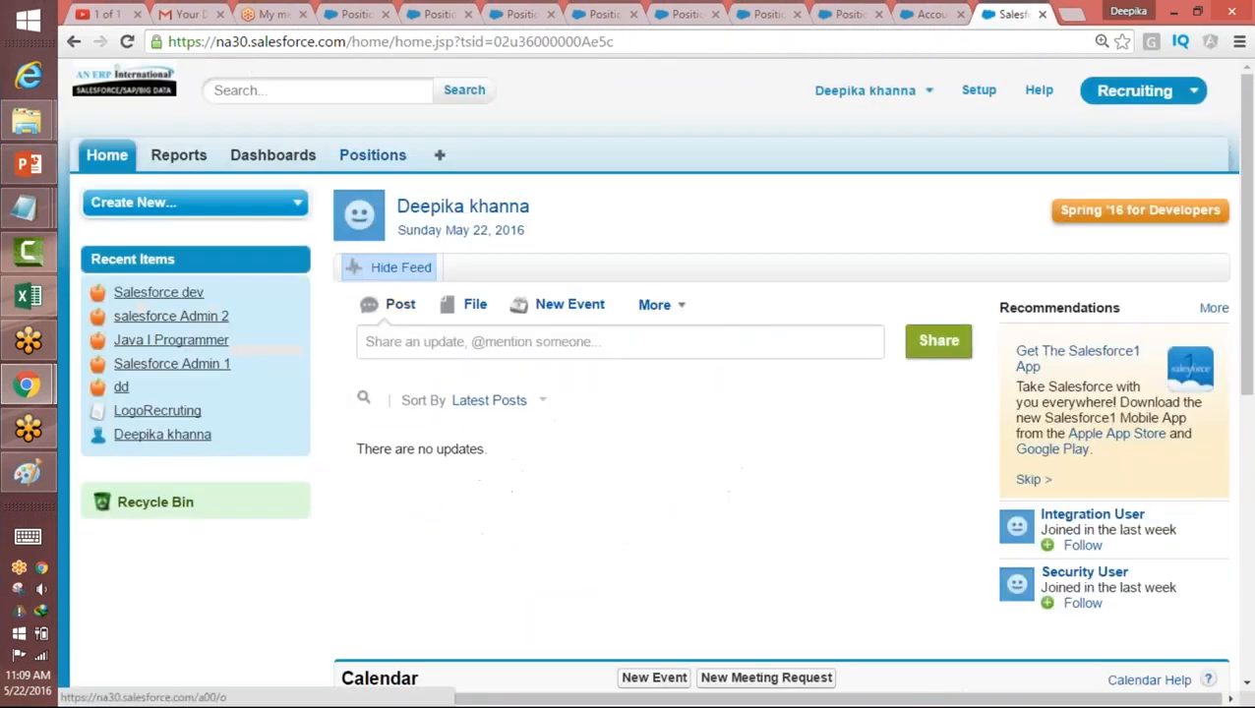
pyautogui.click(382, 156)
pyautogui.click(630, 325)
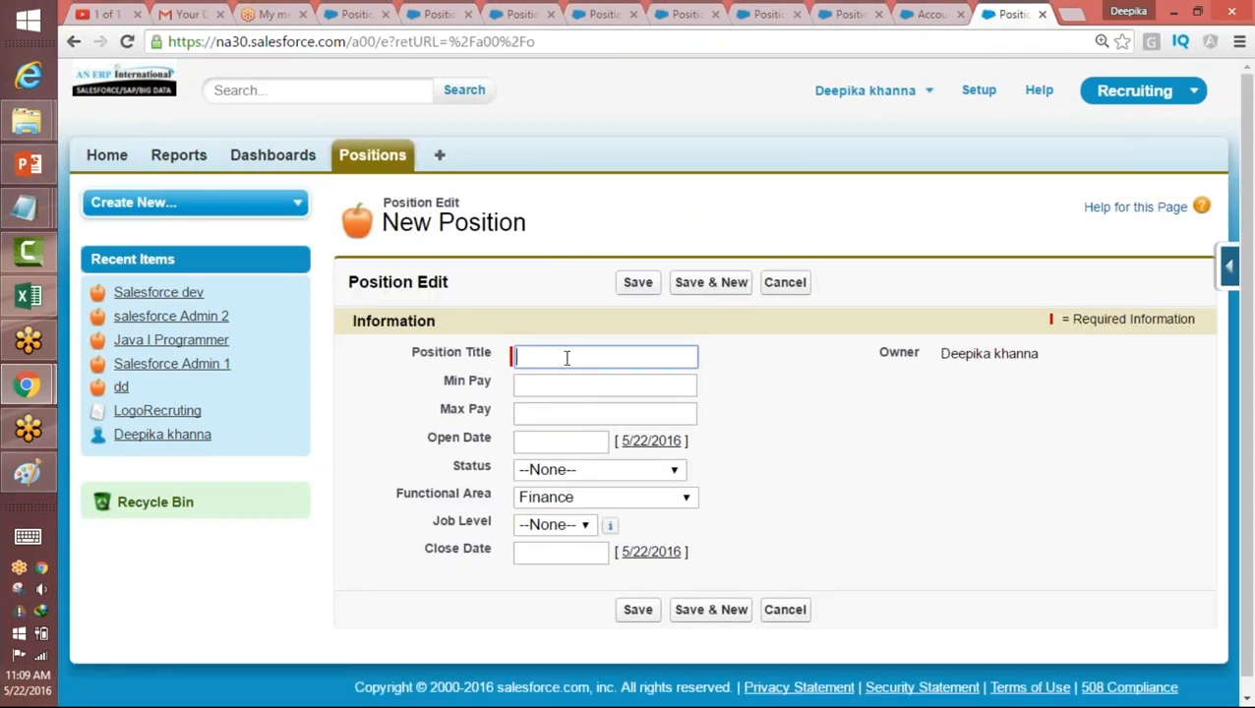
pyautogui.write('Post')
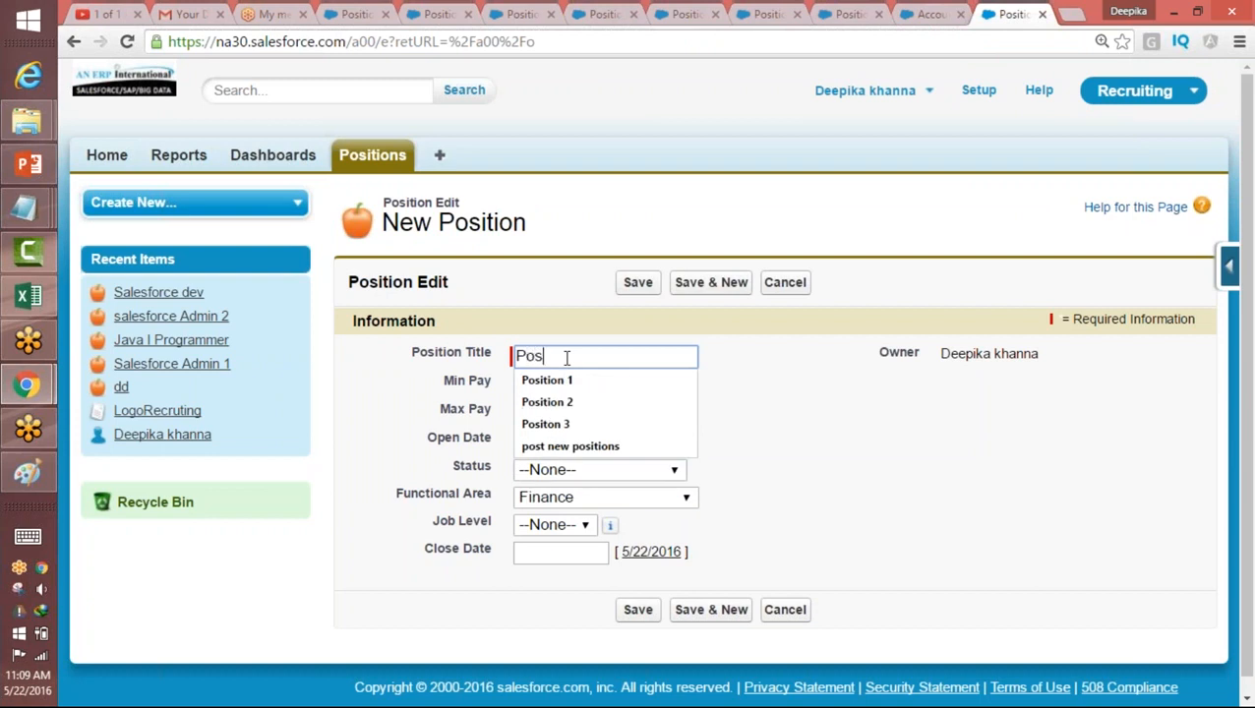
pyautogui.press('BackSpace')
pyautogui.press('BackSpace')
pyautogui.press('BackSpace')
pyautogui.press('BackSpace')
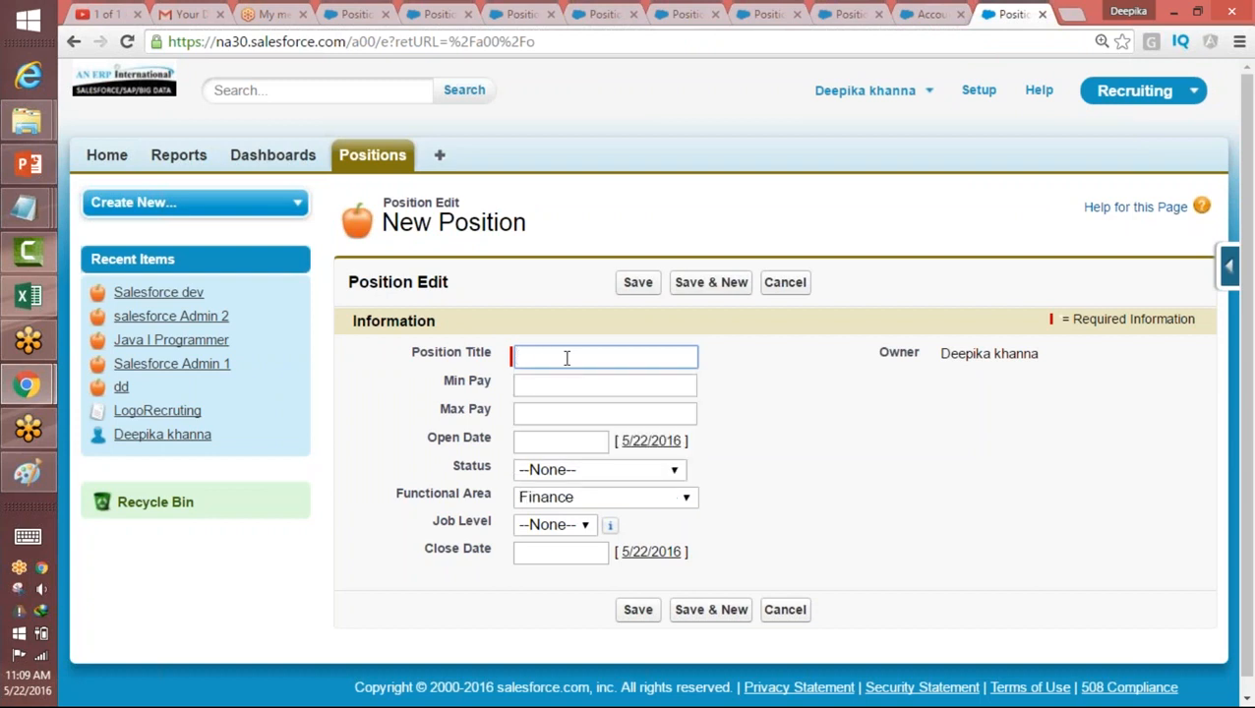
# Step: Enter "Account Manager" as the position title of the new record
pyautogui.write('Acc')
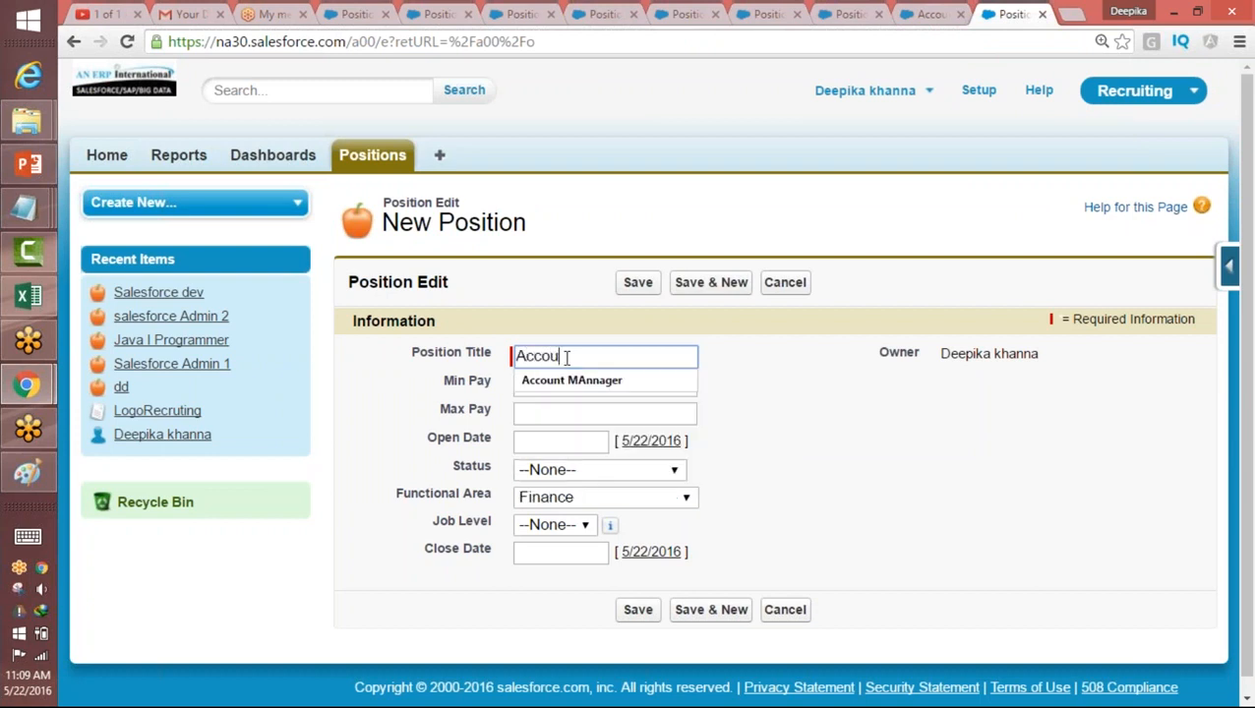
pyautogui.write('out')
pyautogui.press('BackSpace')
pyautogui.write('nt Manager')
pyautogui.press('Tab')
# Step: Set the new position's Min Pay to 180000, Max Pay to 200000 and Open Date to 5/11/2016
pyautogui.write('18')
pyautogui.press('Tab')
pyautogui.click(595, 382)
pyautogui.write('0')
pyautogui.press('Tab')
pyautogui.write('200000')
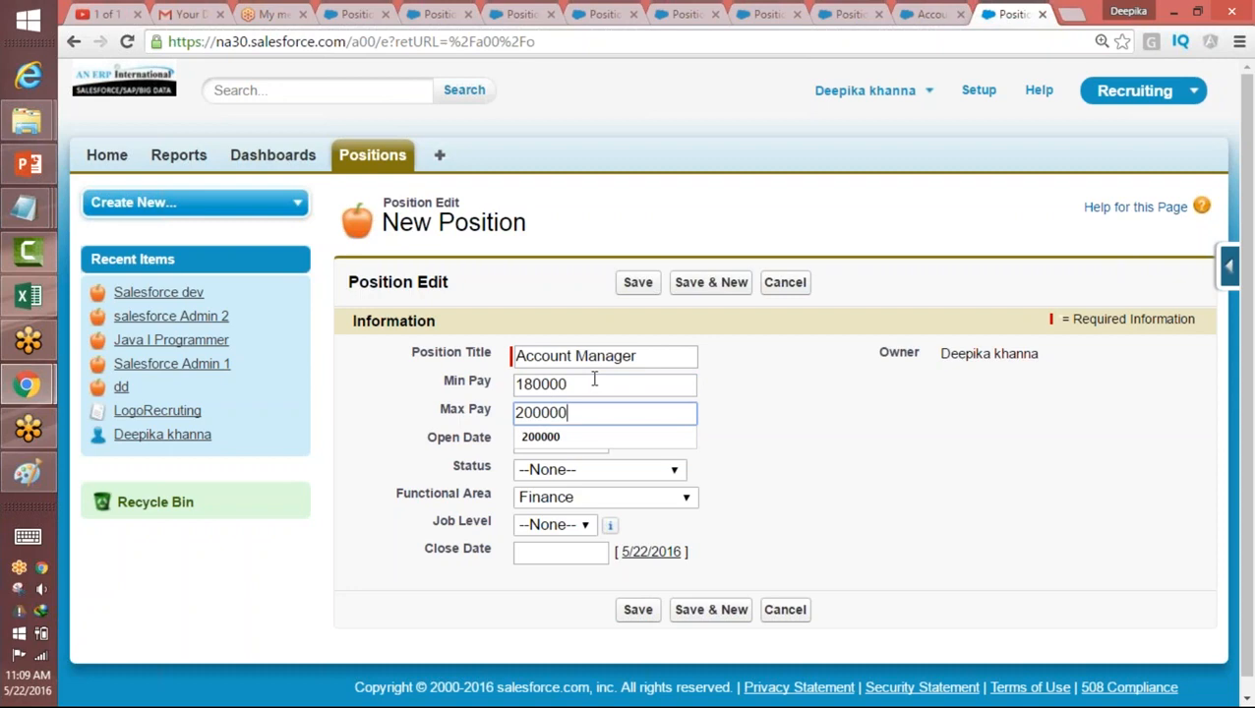
pyautogui.press('Tab')
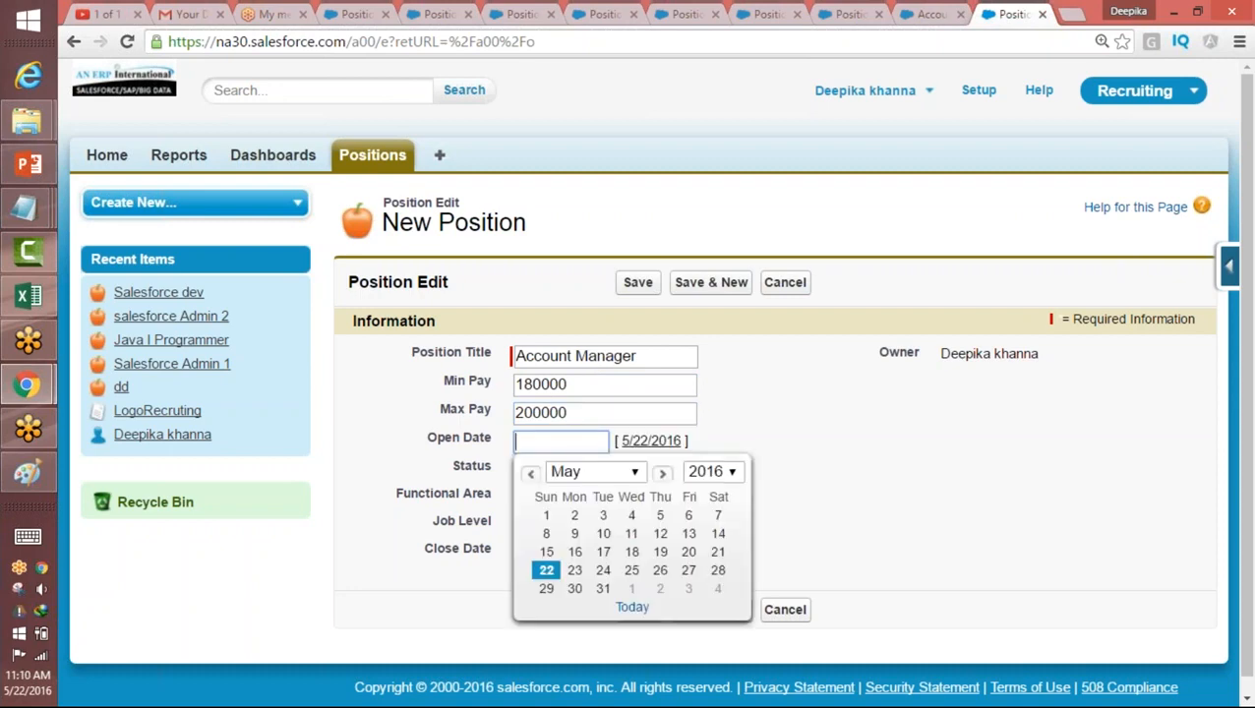
pyautogui.click(632, 533)
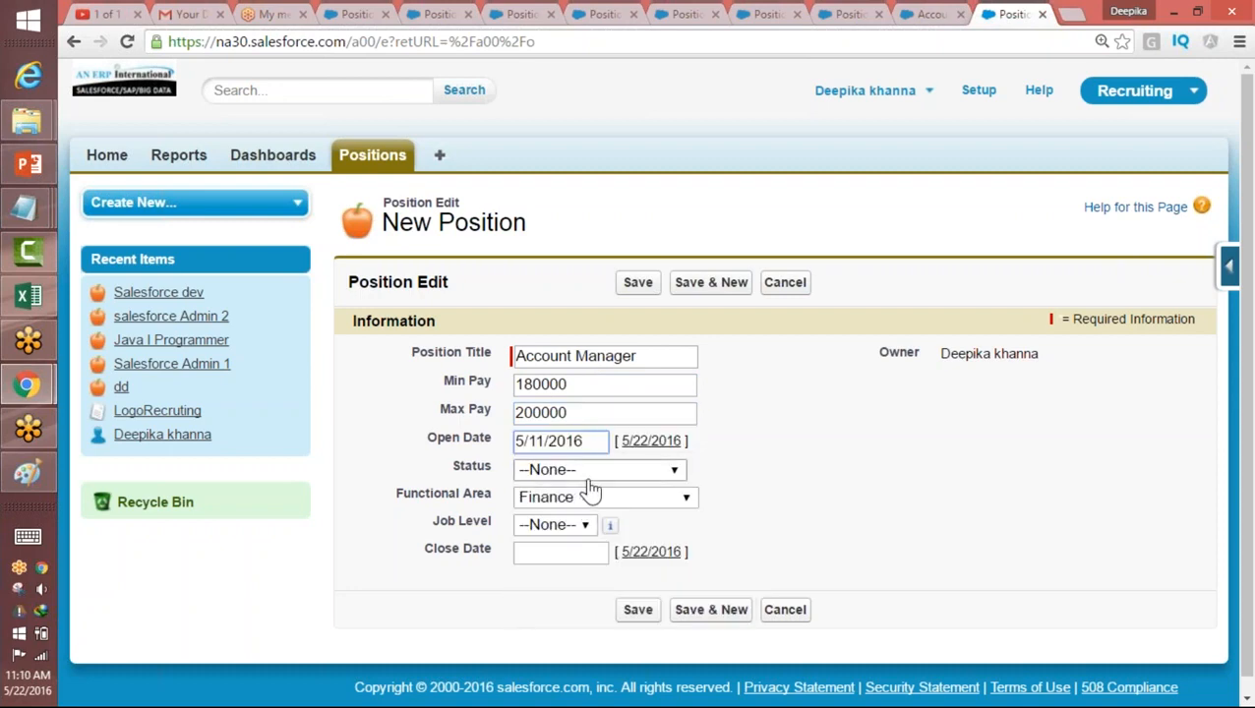
# Step: Set the new position's Status to Open-Approved and change it to Closed-Filled
pyautogui.click(589, 472)
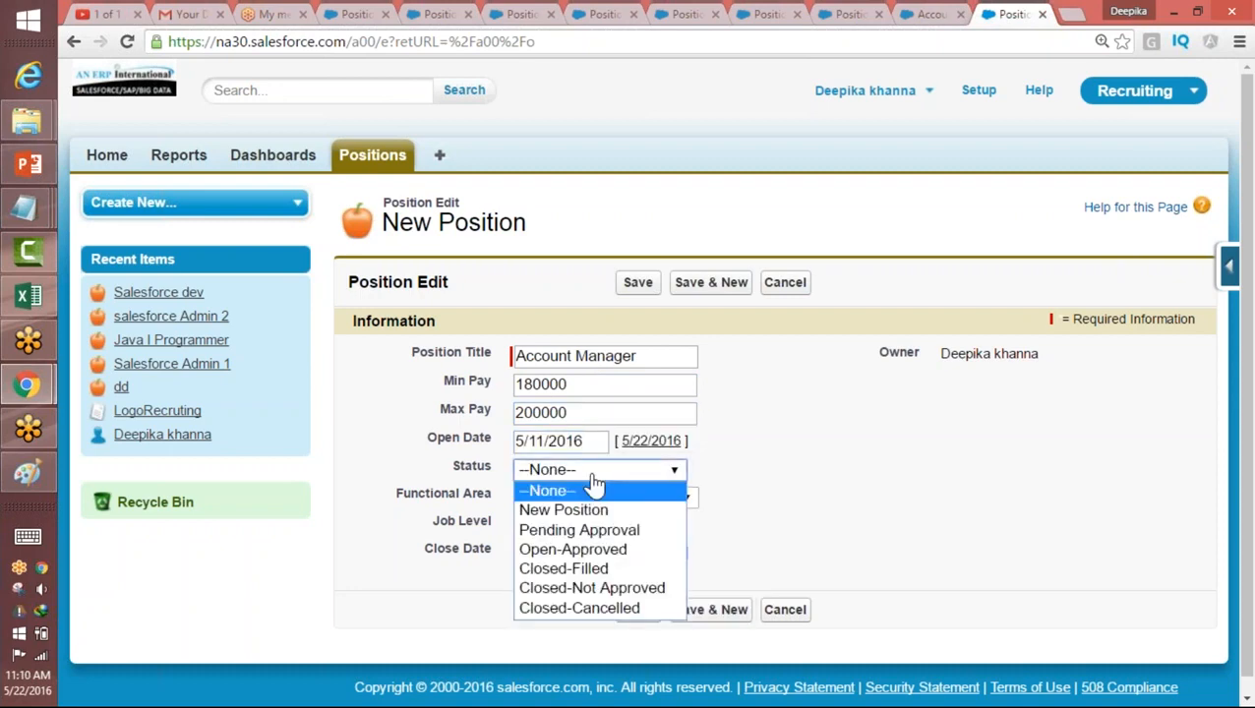
pyautogui.click(566, 549)
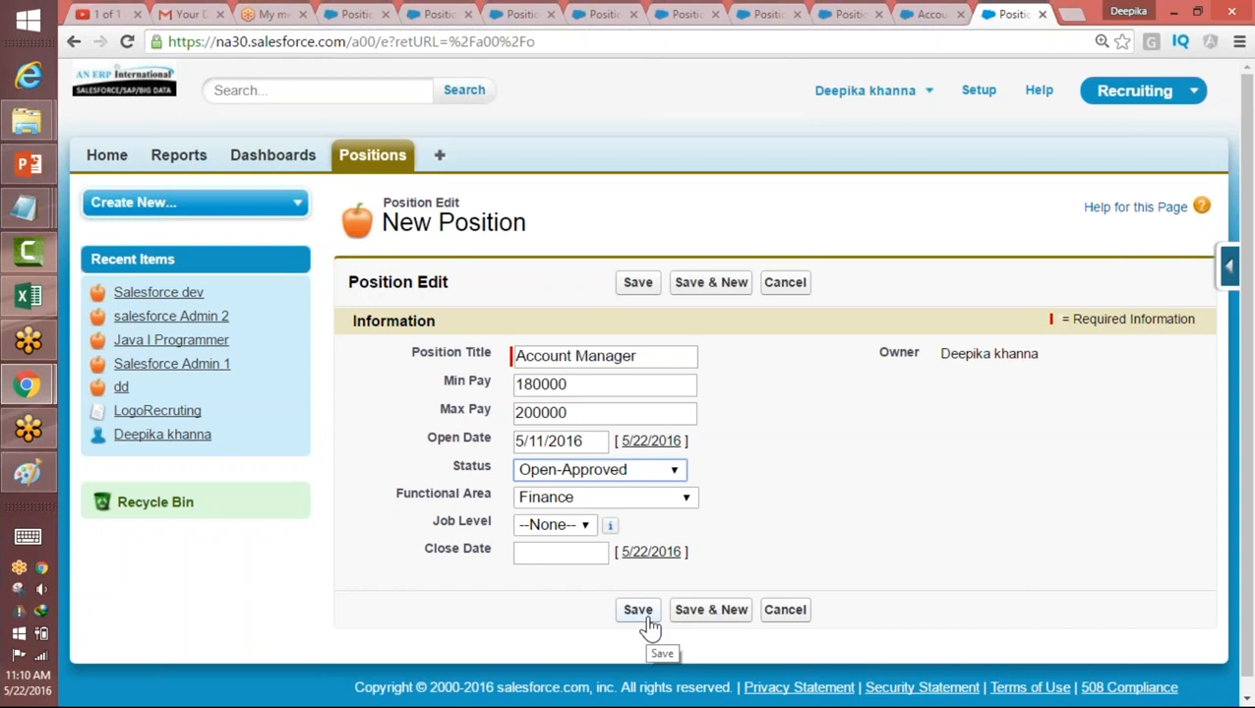
pyautogui.click(620, 473)
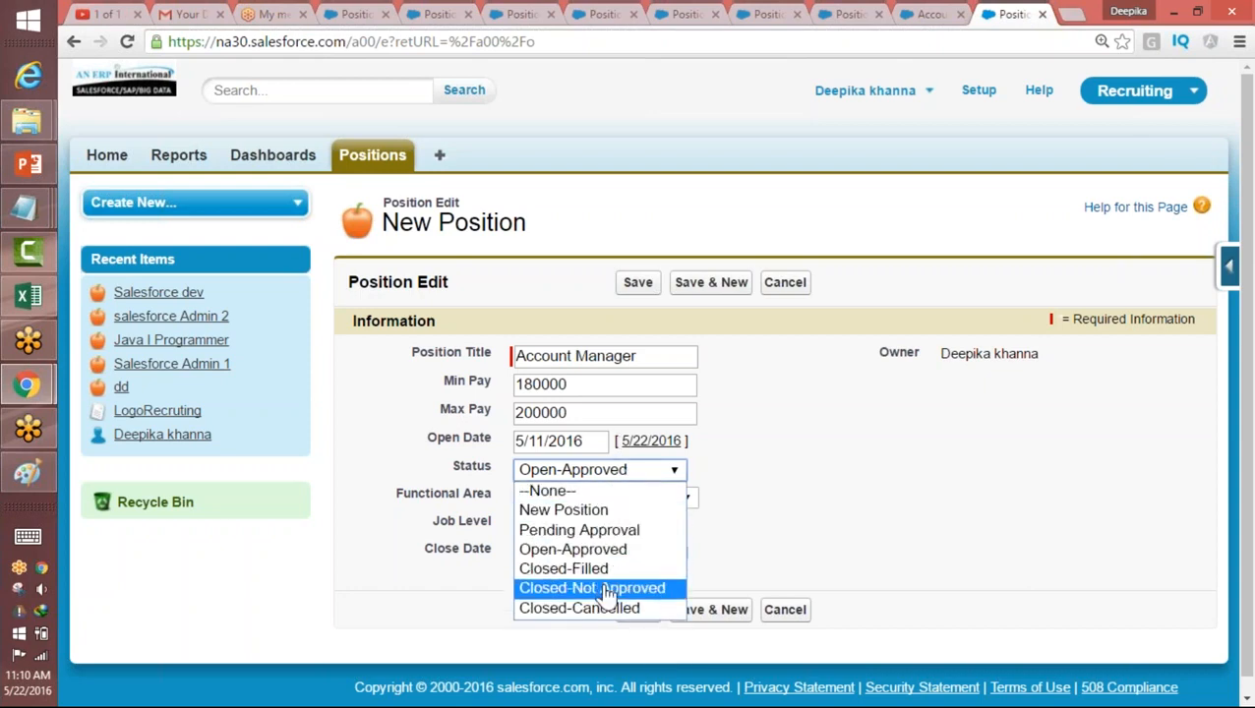
pyautogui.click(602, 570)
# Step: Set the new position's Functional Area to Human Resources and its Job Level to HR-100
pyautogui.click(658, 499)
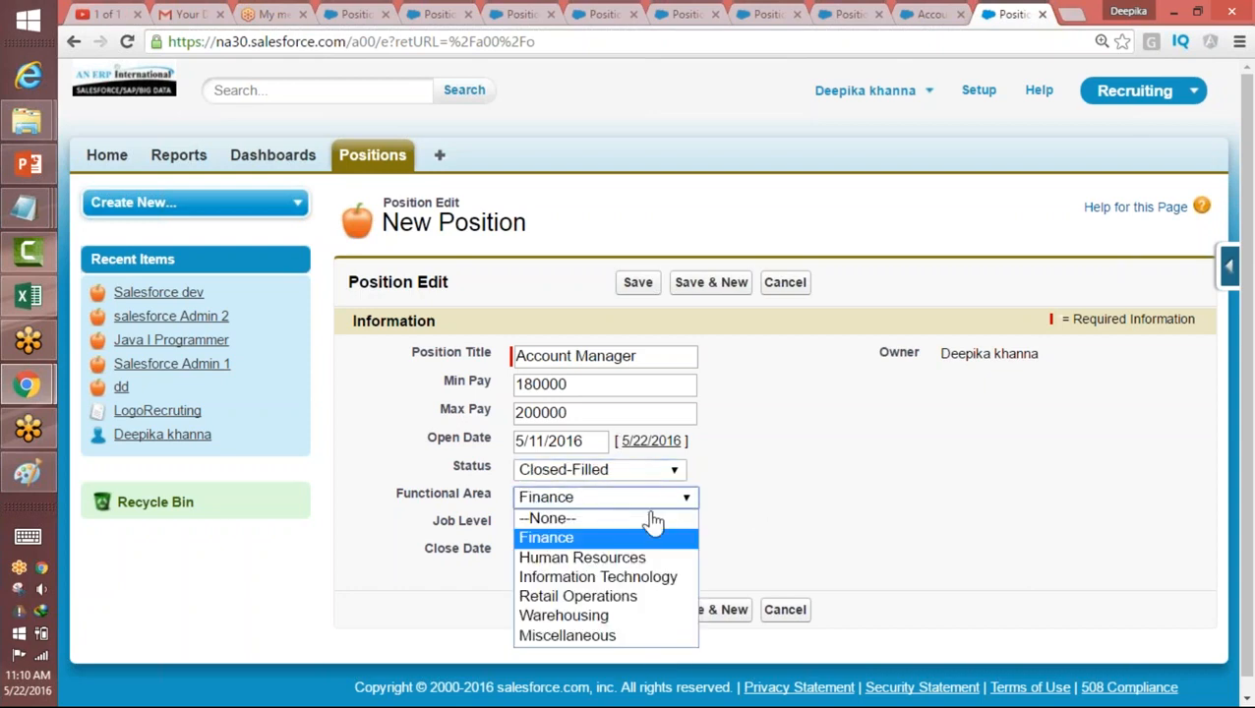
pyautogui.click(630, 558)
pyautogui.click(566, 527)
pyautogui.click(559, 563)
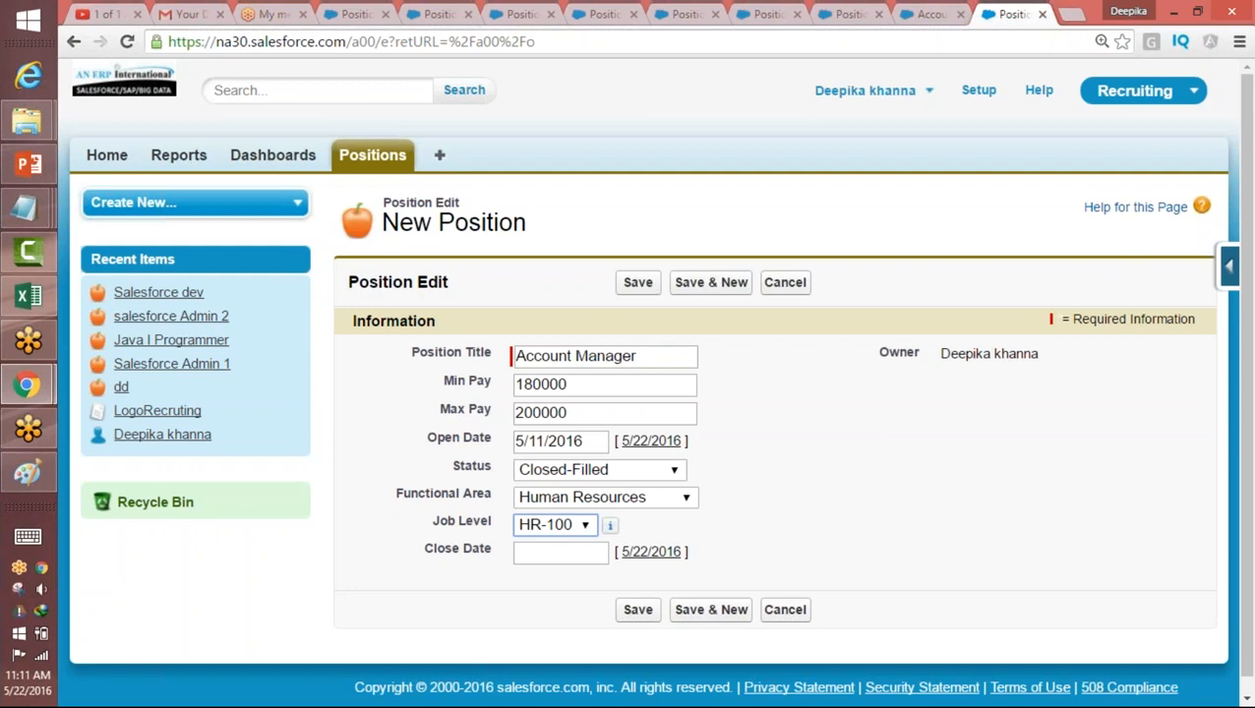
# Step: Switch the Status through New Position, Closed-Filled and Closed-Not Approved, and return it to Closed-Filled
pyautogui.click(563, 473)
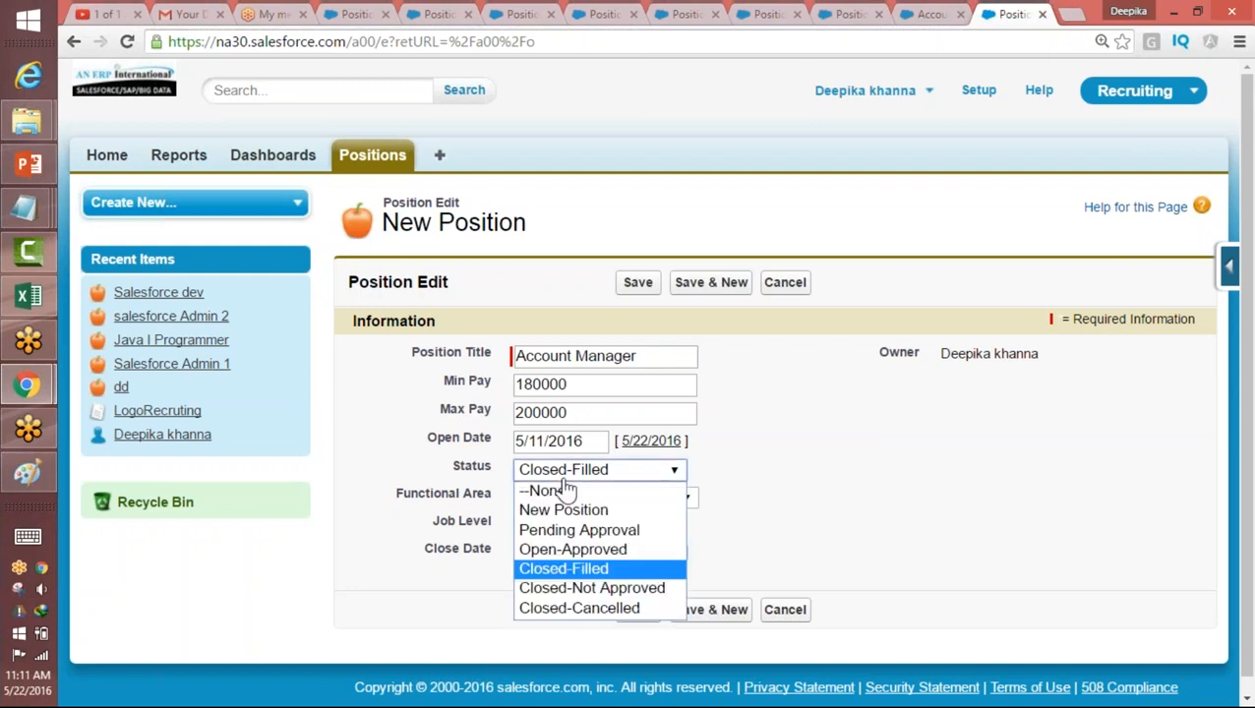
pyautogui.click(559, 512)
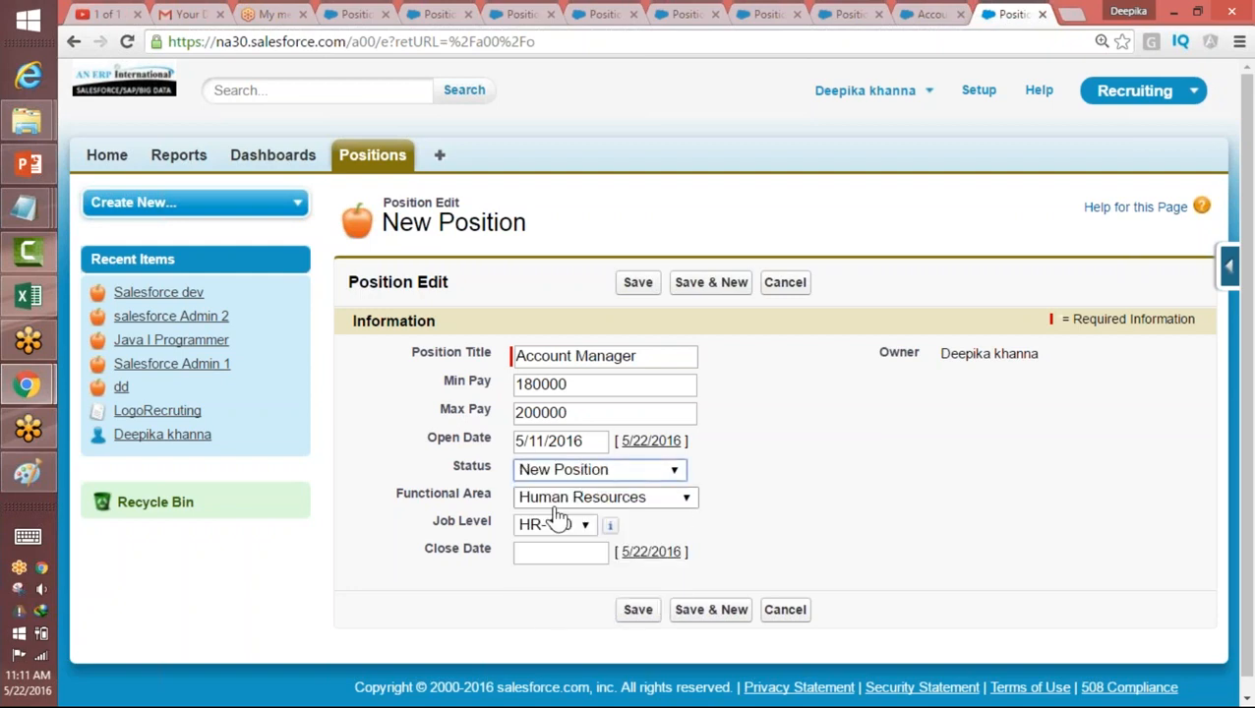
pyautogui.click(576, 473)
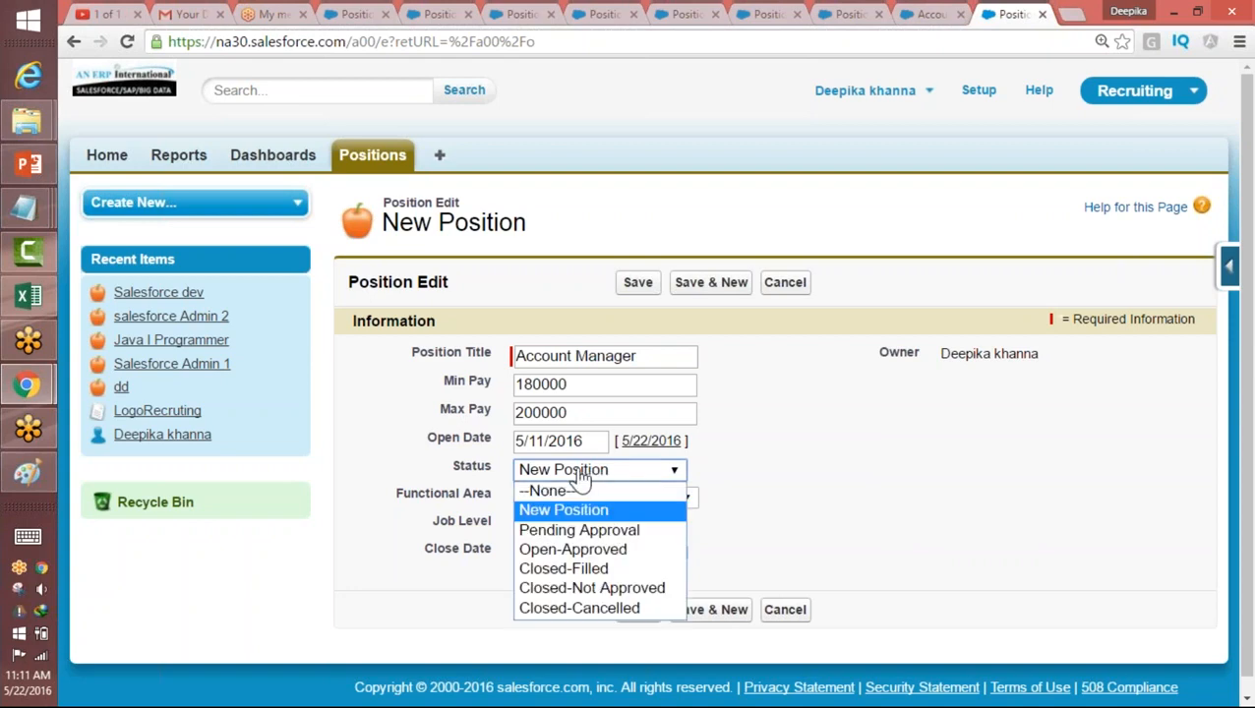
pyautogui.click(572, 574)
pyautogui.click(607, 471)
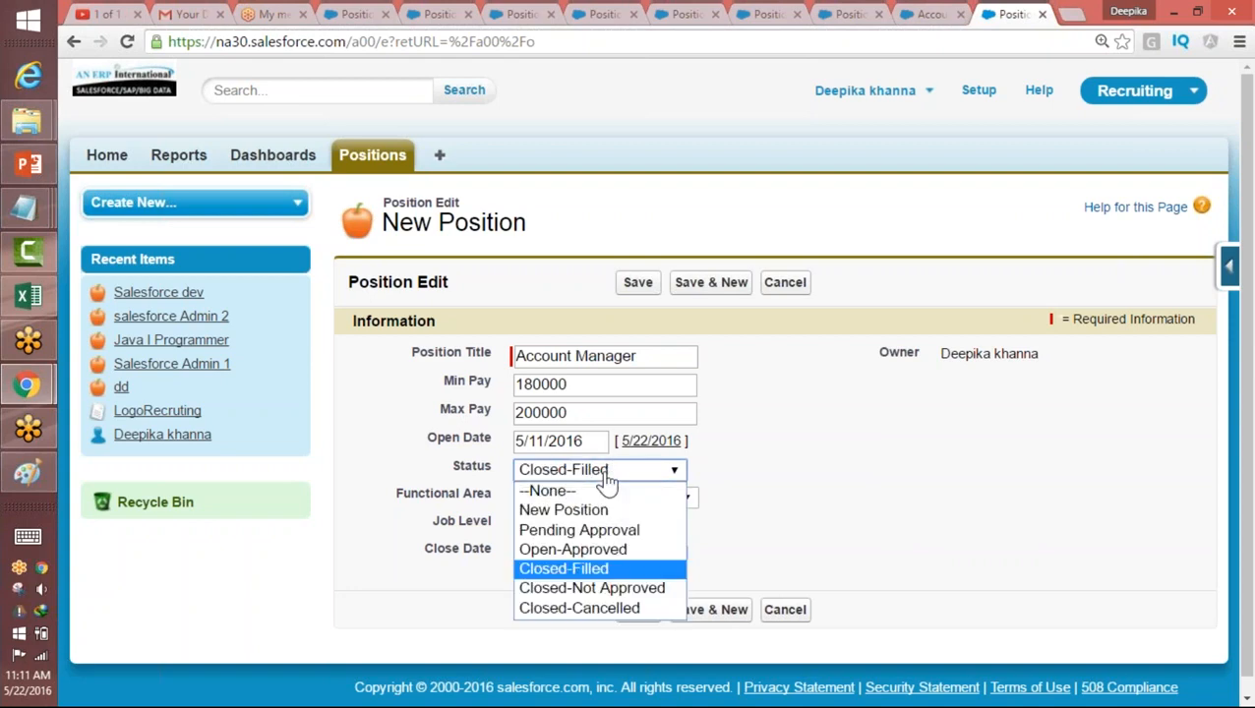
pyautogui.click(577, 590)
pyautogui.click(600, 471)
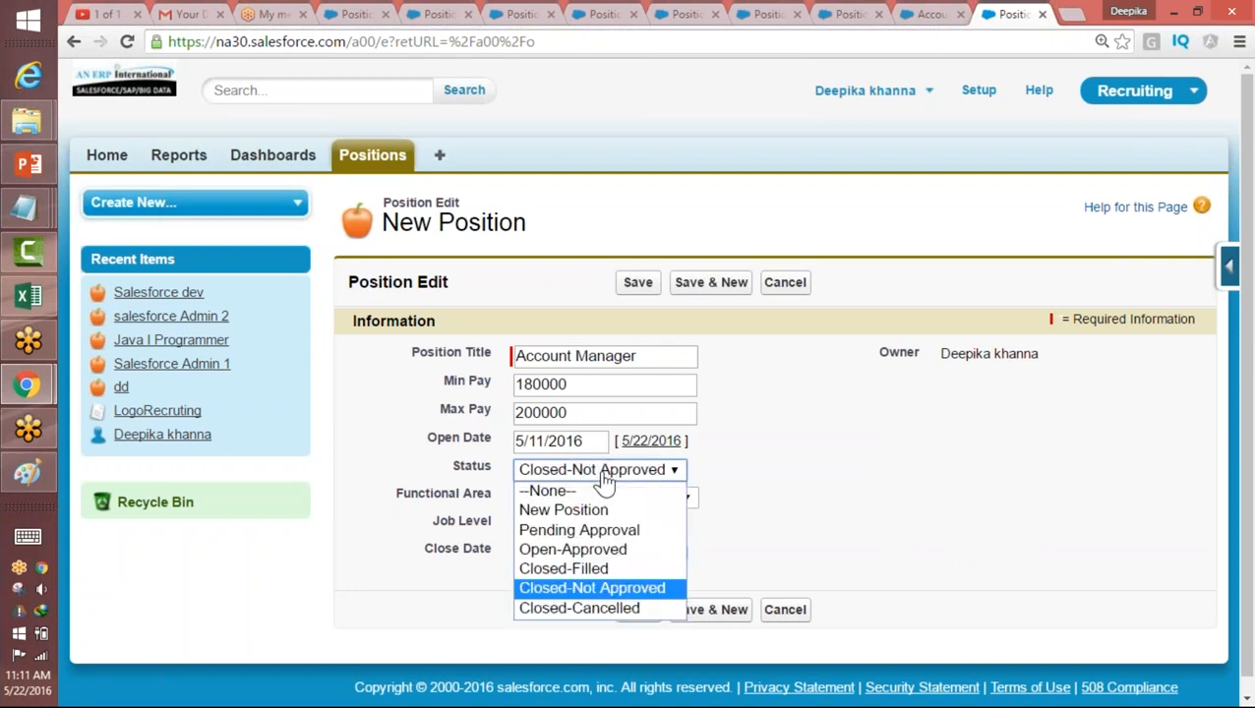
pyautogui.click(580, 573)
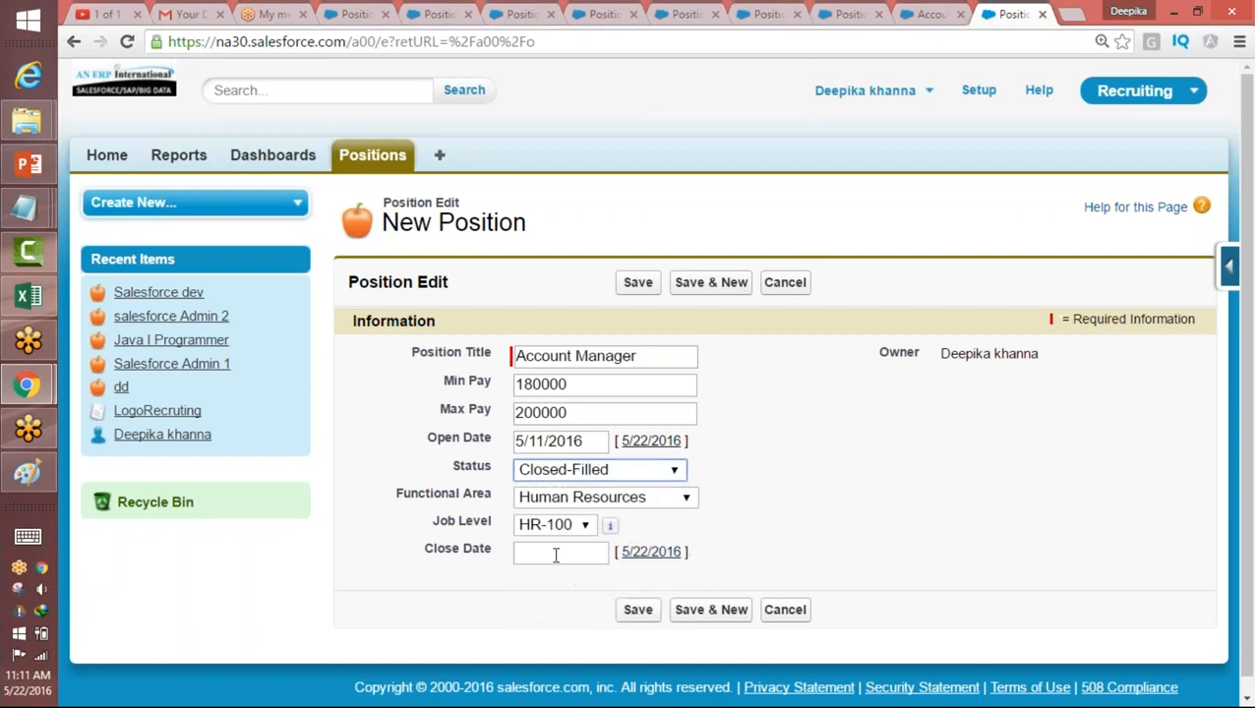
# Step: View the Close Date field's calendar and leave the date blank
pyautogui.click(556, 553)
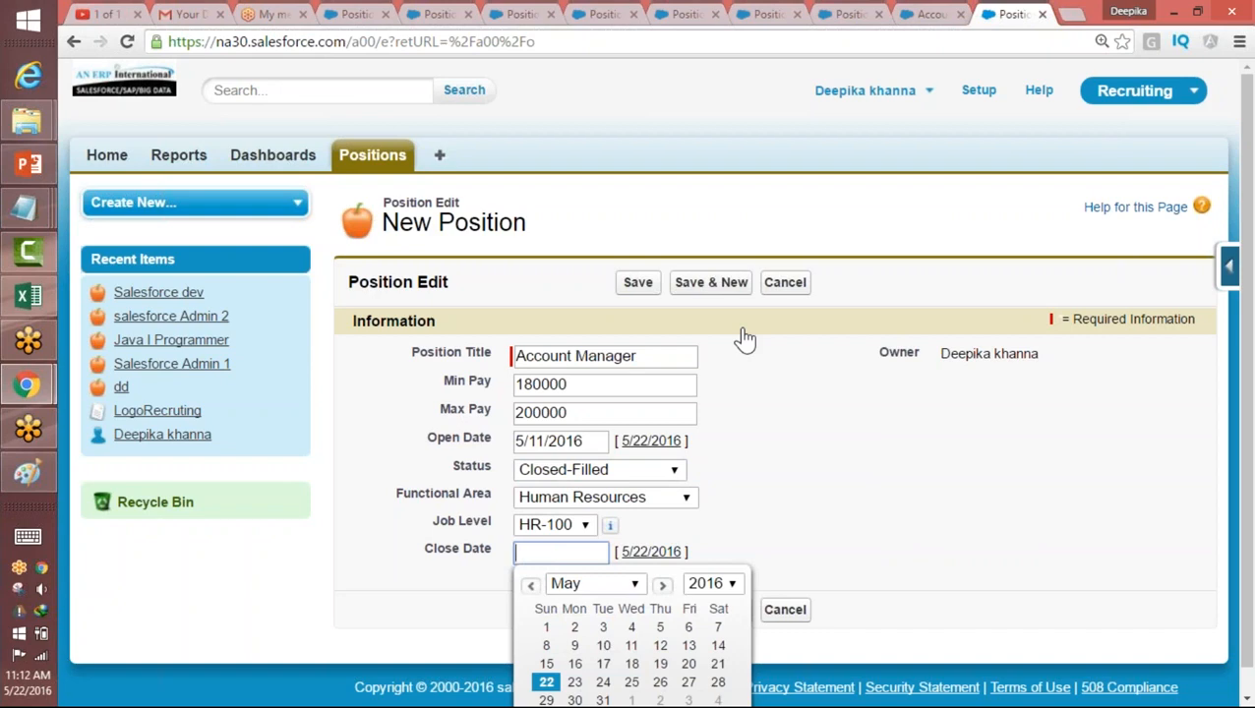
pyautogui.click(513, 552)
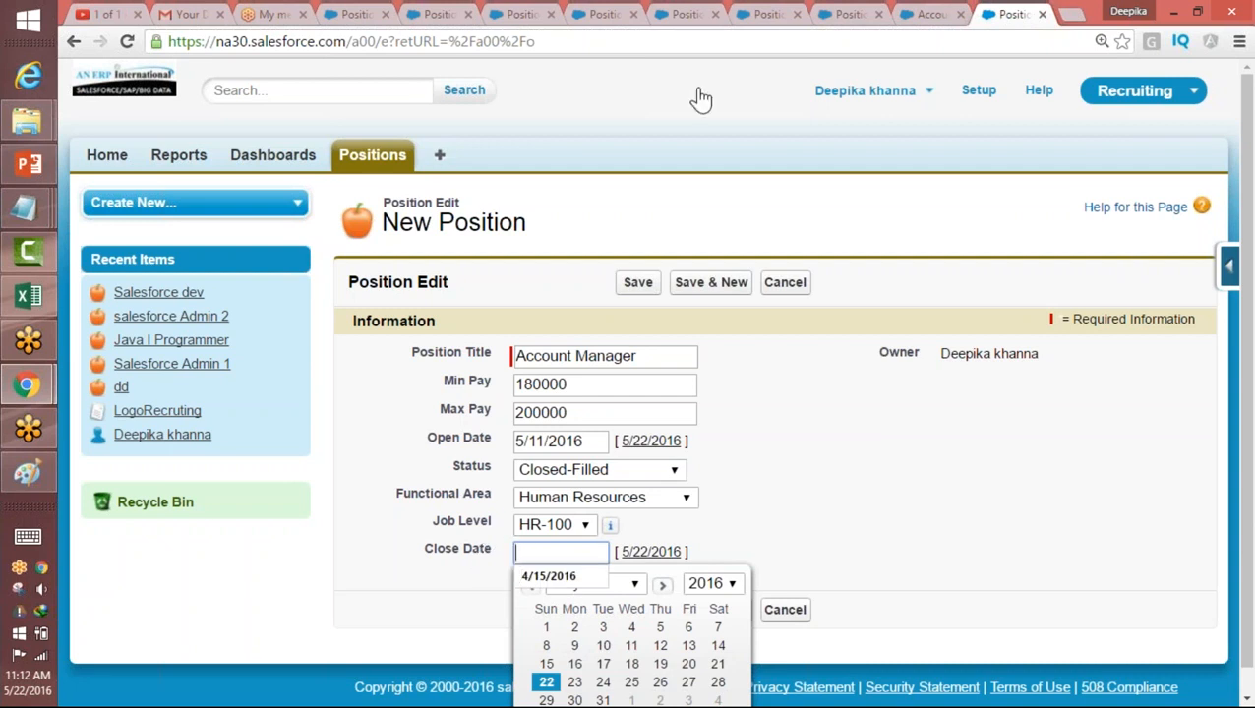
pyautogui.click(764, 392)
pyautogui.click(528, 552)
# Step: Start a new active validation rule for the Position object and name it Closed_Status_Rule
pyautogui.click(1229, 267)
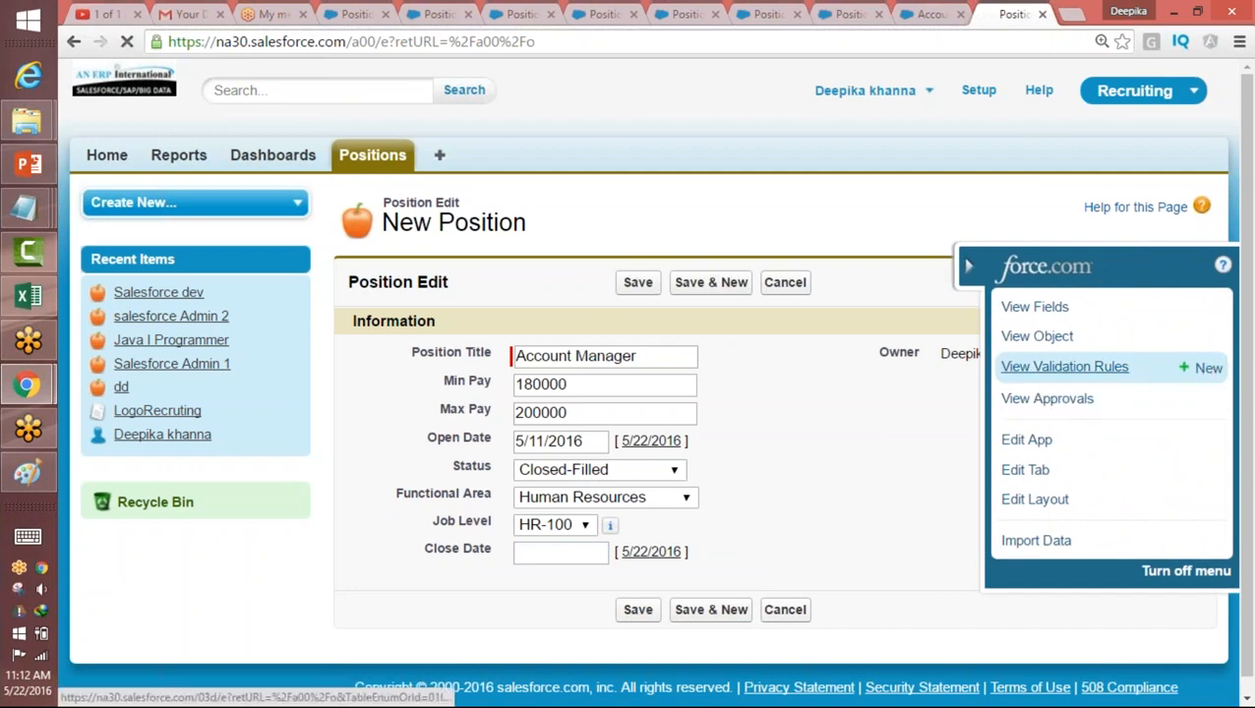
pyautogui.click(1198, 366)
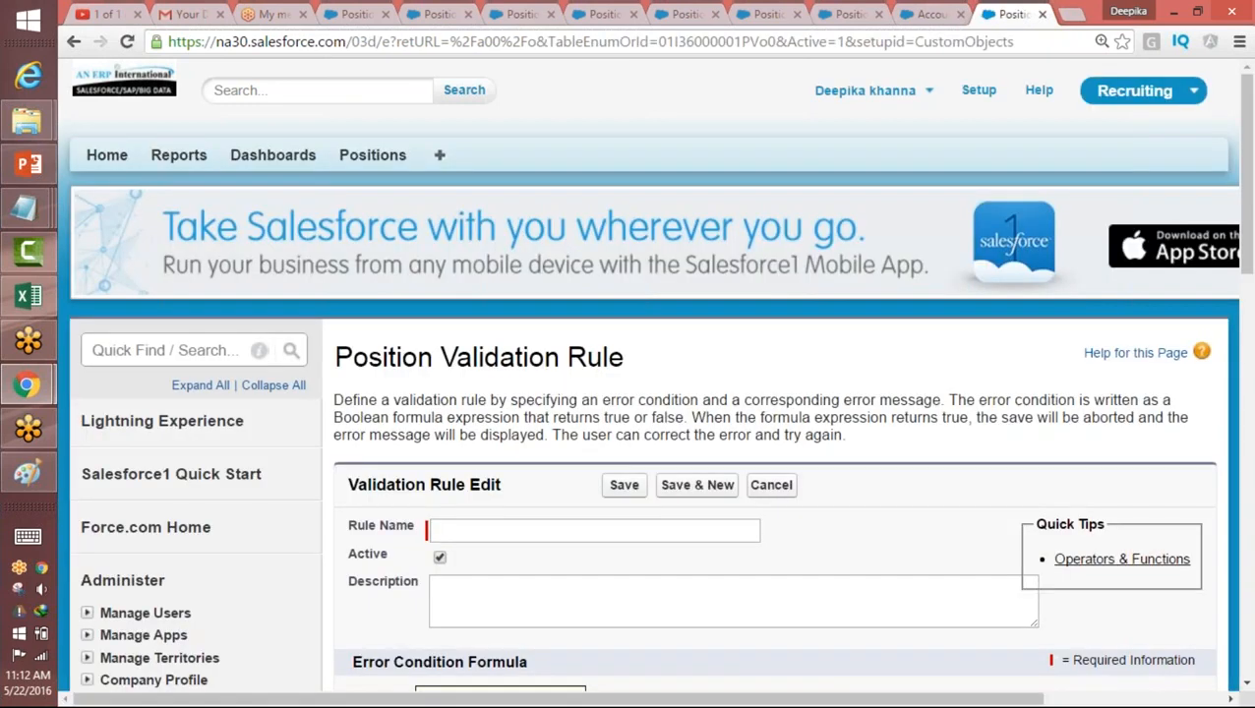
pyautogui.click(476, 529)
pyautogui.write('C')
pyautogui.click(476, 555)
pyautogui.click(476, 595)
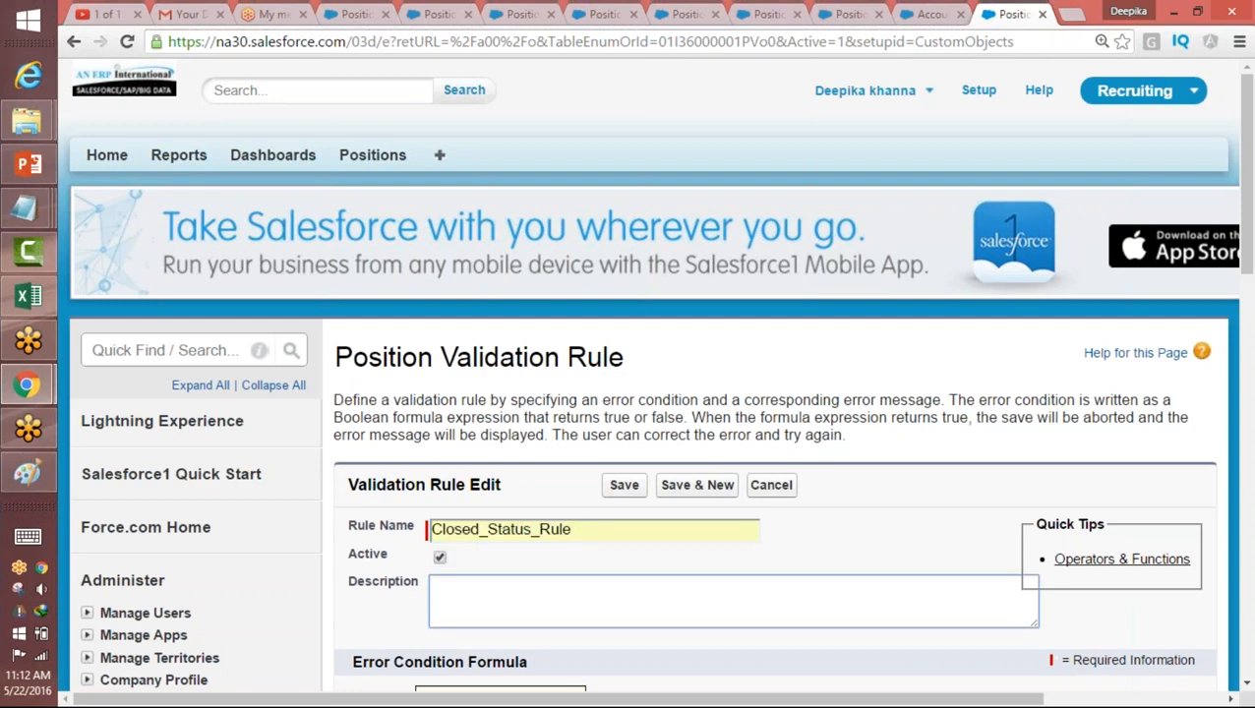
# Step: Switch to Paint and start a blank drawing, discarding the existing one without saving
pyautogui.hotkey('alt', 'Tab')
pyautogui.click(83, 35)
pyautogui.click(106, 62)
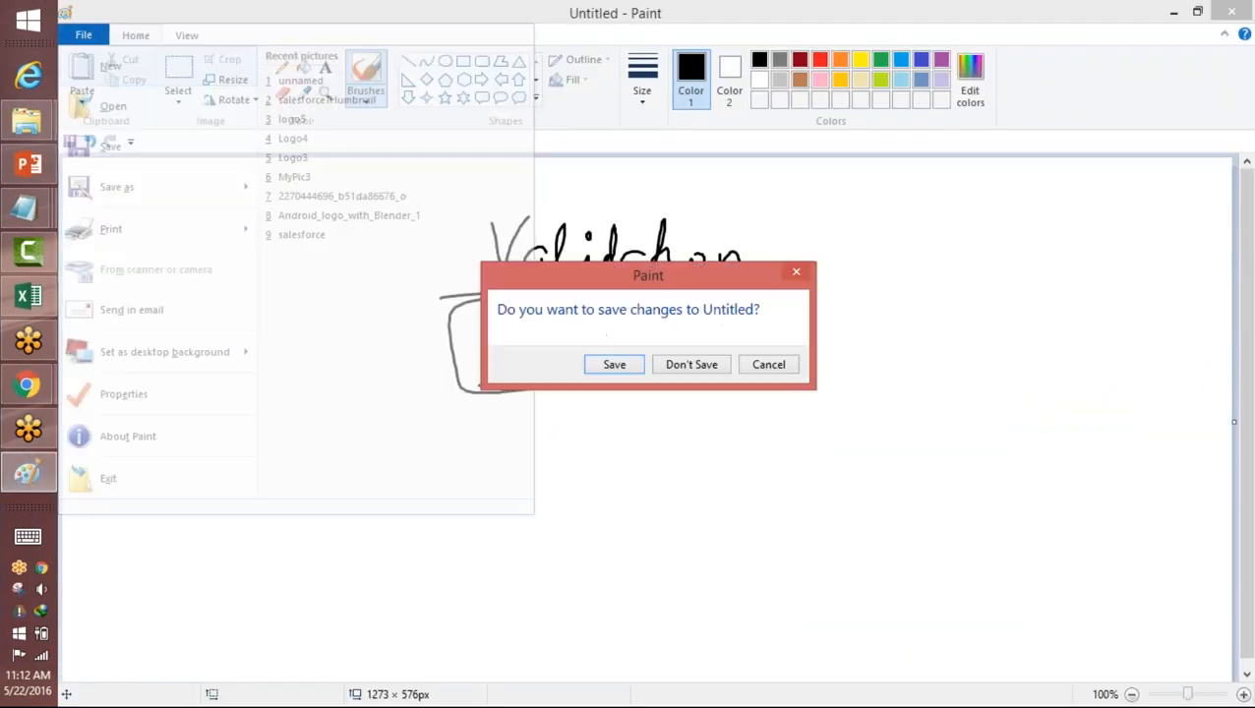
pyautogui.click(690, 364)
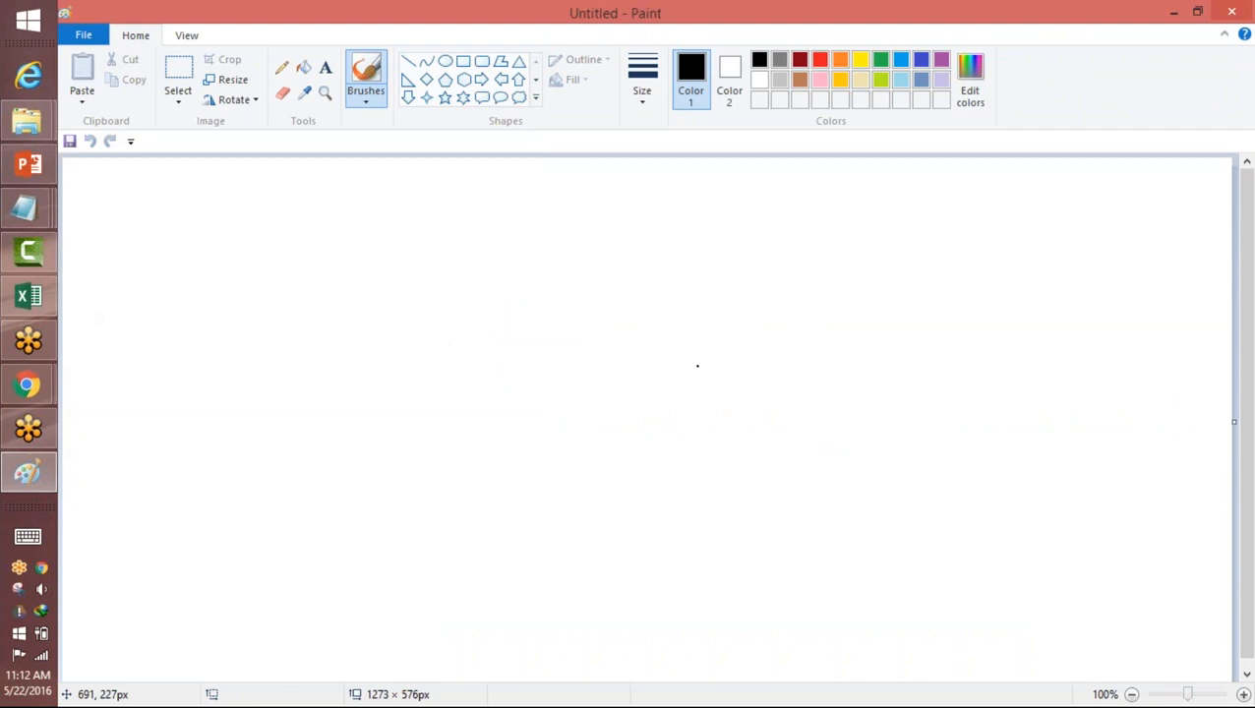
# Step: Handwrite the heading "Error Condition" near the top of the canvas and underline it
pyautogui.moveTo(472, 196)
pyautogui.mouseDown()
pyautogui.moveTo(482, 253)
pyautogui.moveTo(547, 230)
pyautogui.moveTo(568, 254)
pyautogui.mouseUp()
pyautogui.moveTo(650, 209)
pyautogui.mouseDown()
pyautogui.moveTo(652, 229)
pyautogui.moveTo(751, 243)
pyautogui.moveTo(867, 235)
pyautogui.mouseUp()
pyautogui.moveTo(759, 217); pyautogui.dragTo(774, 215)
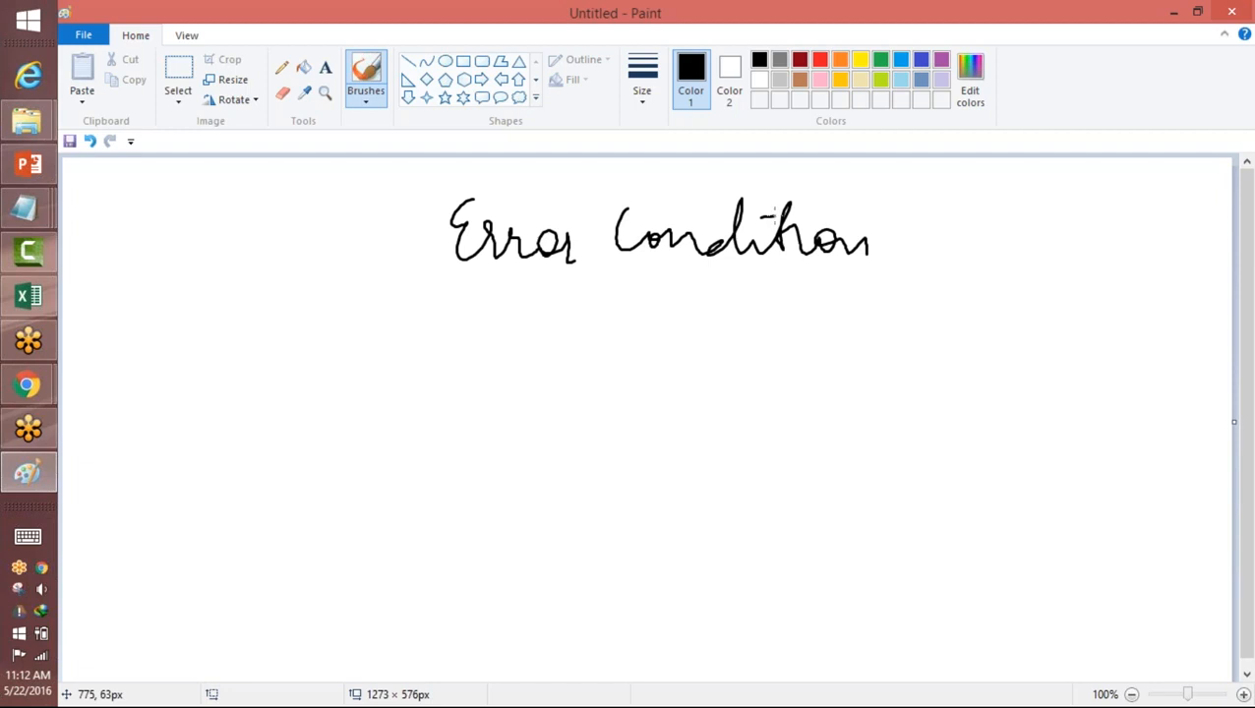
pyautogui.moveTo(482, 286); pyautogui.dragTo(858, 278)
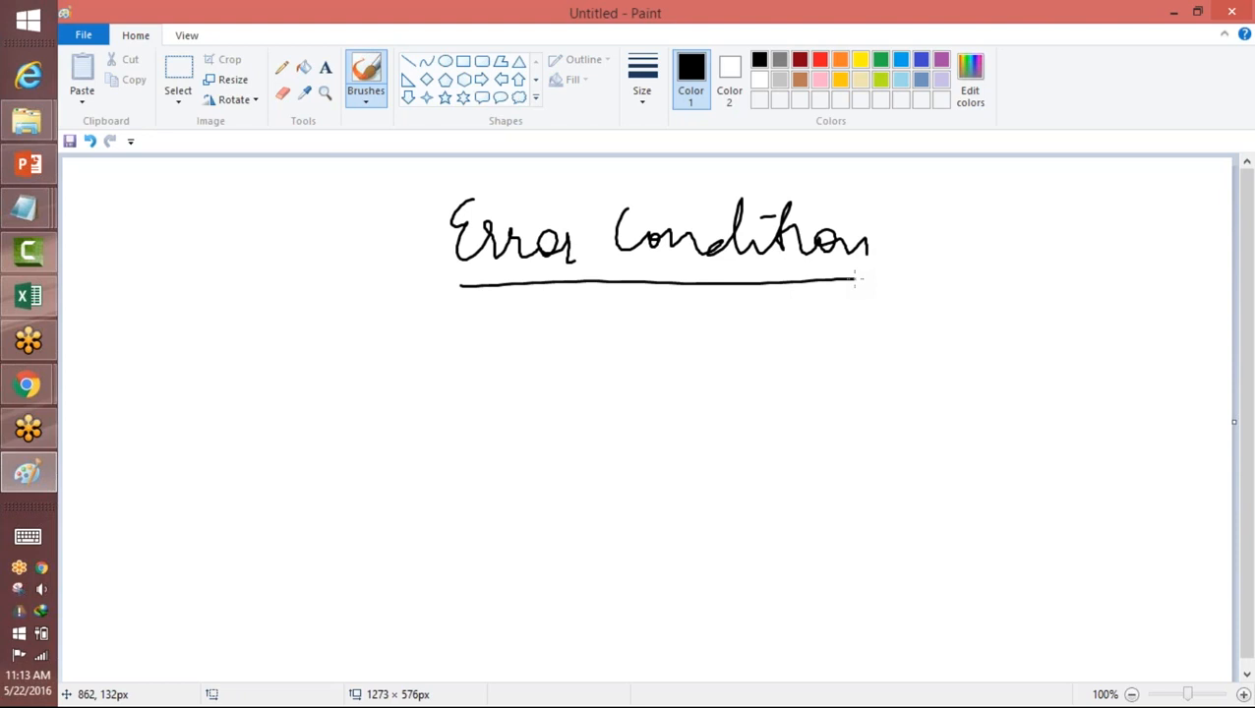
# Step: Handwrite the condition "If Close date is blank and Status → Closed" with a second closed value under the heading
pyautogui.moveTo(254, 354); pyautogui.dragTo(320, 418)
pyautogui.moveTo(363, 345)
pyautogui.mouseDown()
pyautogui.moveTo(513, 388)
pyautogui.moveTo(795, 380)
pyautogui.moveTo(824, 354)
pyautogui.moveTo(871, 385)
pyautogui.moveTo(988, 379)
pyautogui.moveTo(1104, 403)
pyautogui.mouseUp()
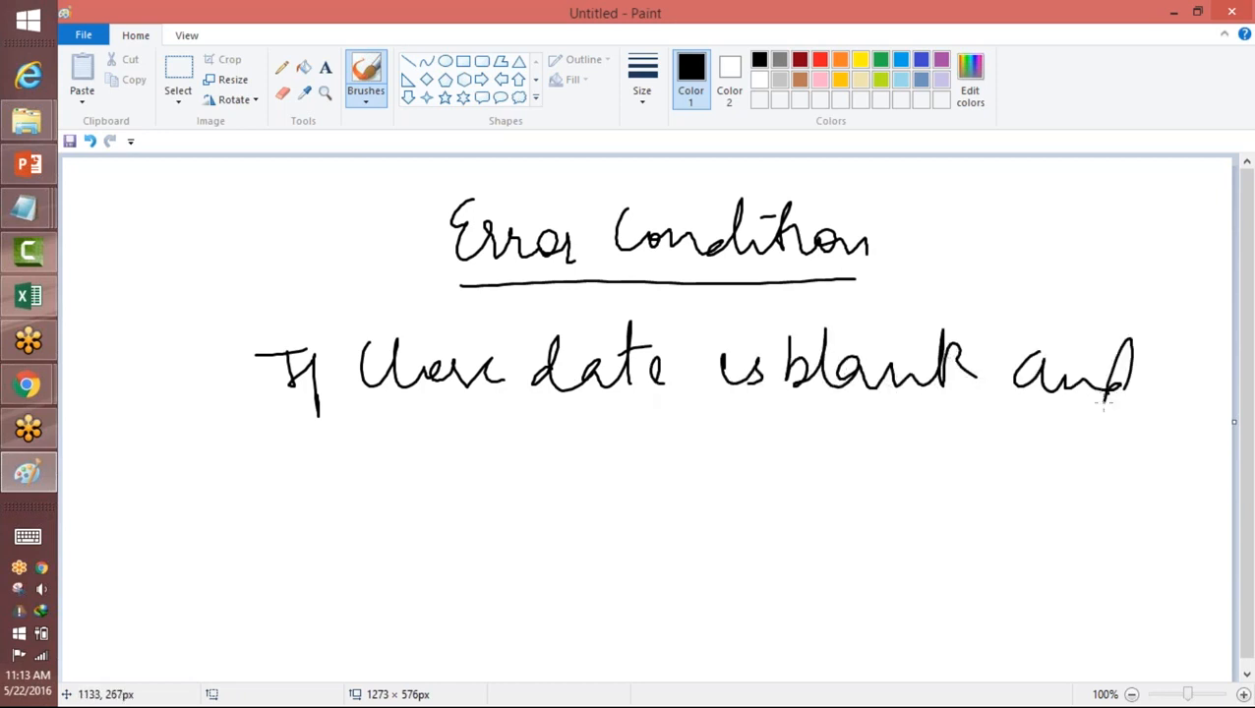
pyautogui.moveTo(339, 433)
pyautogui.mouseDown()
pyautogui.moveTo(305, 500)
pyautogui.moveTo(421, 462)
pyautogui.moveTo(459, 465)
pyautogui.moveTo(417, 435)
pyautogui.mouseUp()
pyautogui.moveTo(491, 471)
pyautogui.mouseDown()
pyautogui.moveTo(525, 474)
pyautogui.moveTo(500, 499)
pyautogui.mouseUp()
pyautogui.moveTo(565, 434)
pyautogui.mouseDown()
pyautogui.moveTo(658, 496)
pyautogui.moveTo(701, 429)
pyautogui.moveTo(693, 482)
pyautogui.mouseUp()
pyautogui.click(726, 463)
pyautogui.moveTo(756, 431); pyautogui.dragTo(748, 466)
pyautogui.moveTo(779, 451)
pyautogui.mouseDown()
pyautogui.moveTo(777, 469)
pyautogui.moveTo(802, 468)
pyautogui.mouseUp()
pyautogui.moveTo(582, 519); pyautogui.dragTo(717, 545)
# Step: Emphasize the written condition by underlining its key words, marking the closed values and circling "Close date"
pyautogui.moveTo(691, 421); pyautogui.dragTo(582, 505)
pyautogui.moveTo(580, 557); pyautogui.dragTo(632, 569)
pyautogui.moveTo(360, 409); pyautogui.dragTo(1008, 399)
pyautogui.moveTo(349, 501); pyautogui.dragTo(492, 489)
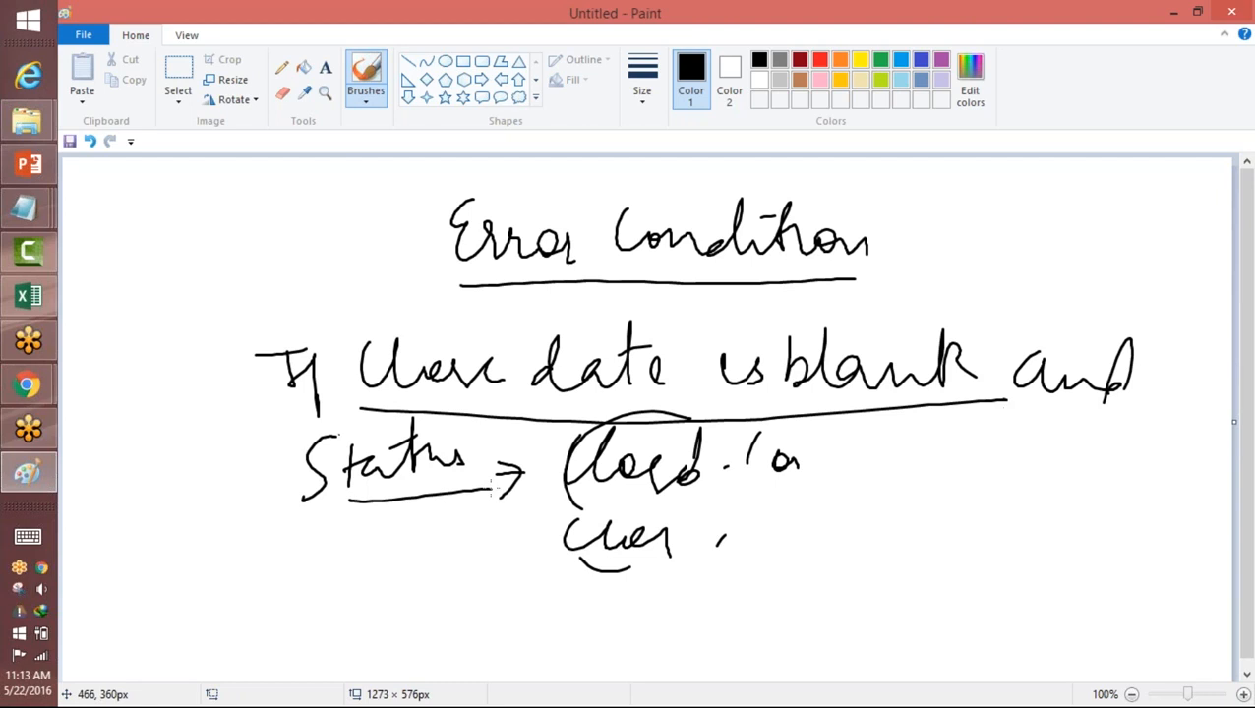
pyautogui.moveTo(729, 449); pyautogui.dragTo(716, 541)
pyautogui.moveTo(729, 447); pyautogui.dragTo(718, 540)
pyautogui.moveTo(618, 291)
pyautogui.mouseDown()
pyautogui.moveTo(502, 283)
pyautogui.moveTo(444, 439)
pyautogui.moveTo(629, 311)
pyautogui.mouseUp()
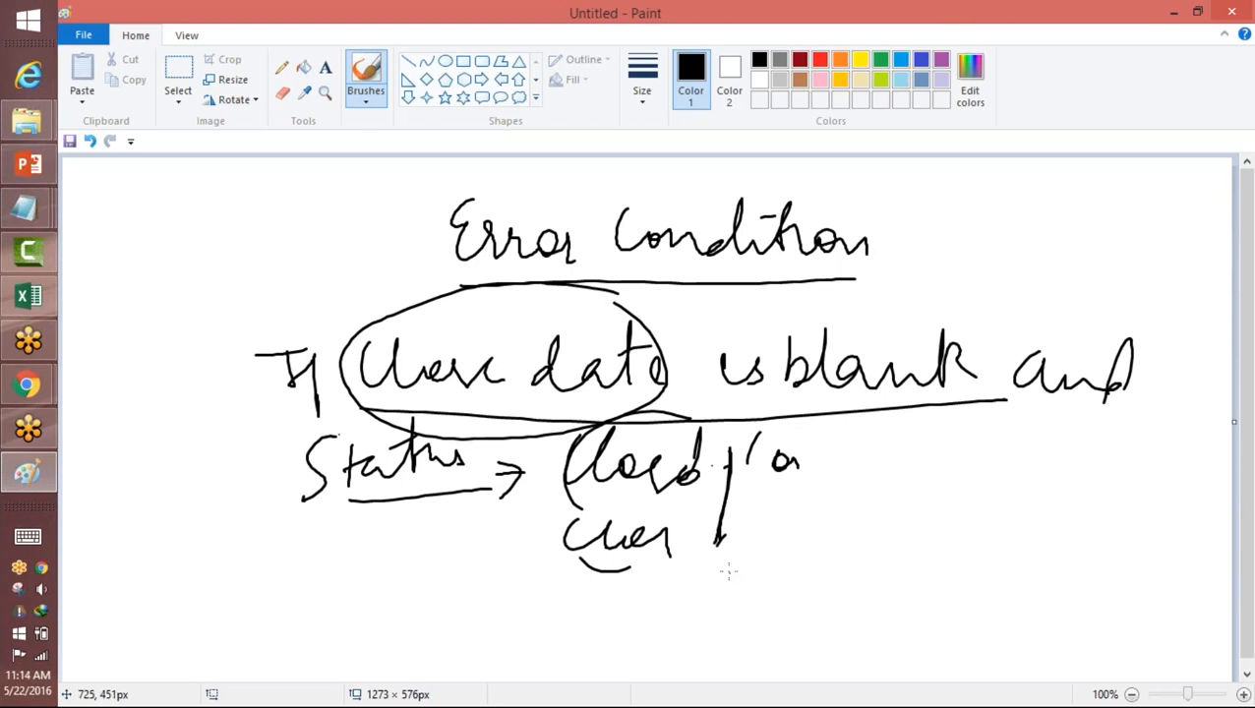
# Step: Circle the words "blank" and "Status" in green
pyautogui.click(882, 64)
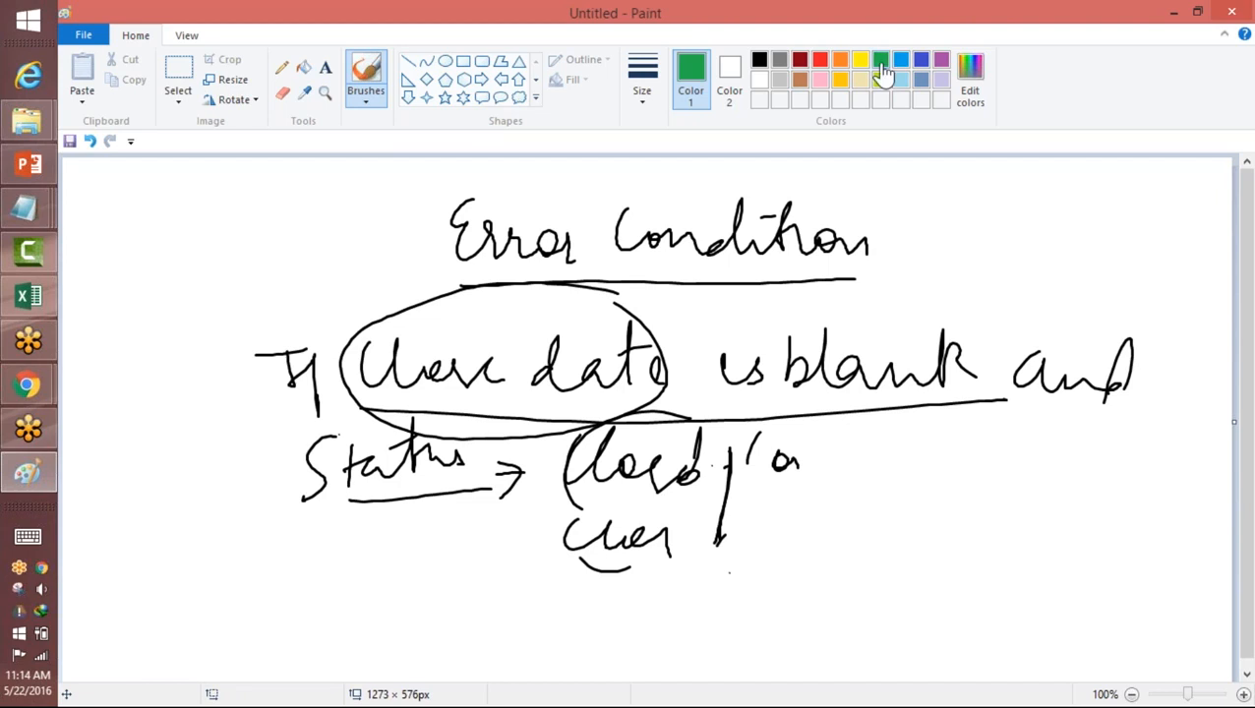
pyautogui.moveTo(872, 301)
pyautogui.mouseDown()
pyautogui.moveTo(784, 350)
pyautogui.moveTo(920, 307)
pyautogui.moveTo(886, 305)
pyautogui.mouseUp()
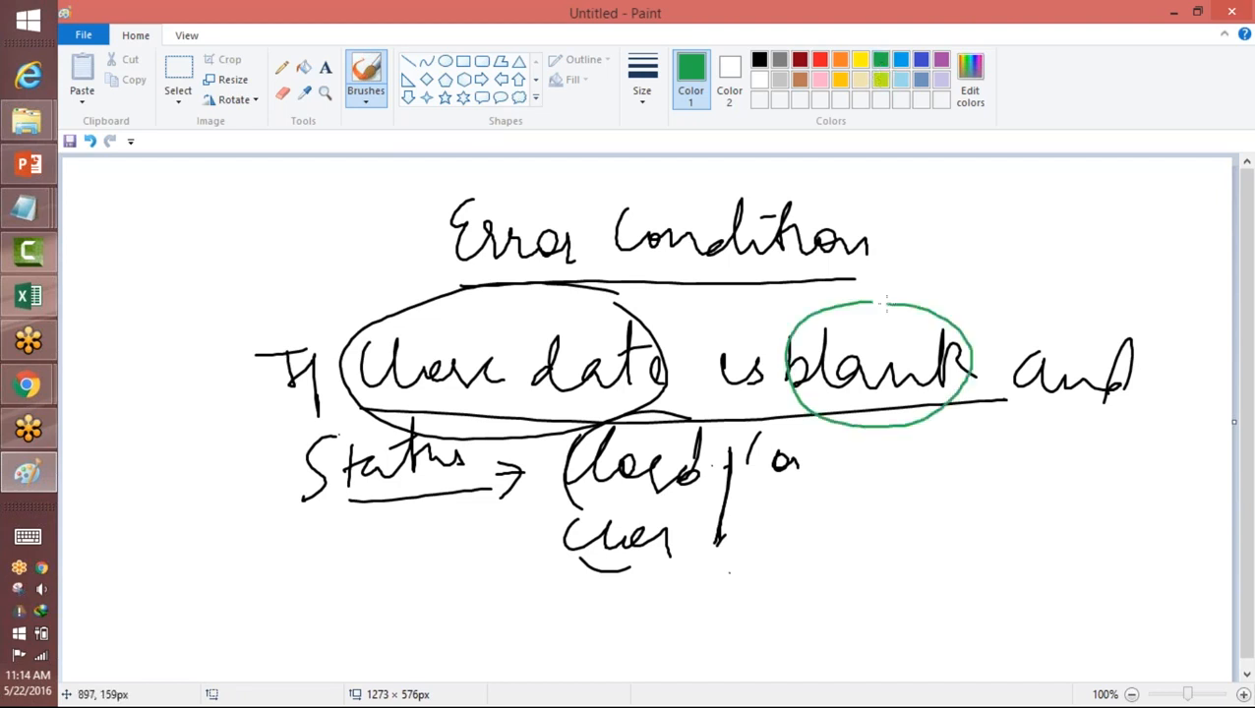
pyautogui.moveTo(458, 431)
pyautogui.mouseDown()
pyautogui.moveTo(322, 521)
pyautogui.moveTo(461, 466)
pyautogui.mouseUp()
# Step: Handwrite the three closed statuses, Not Approved, Cancelled and Filled, in green beside the condition and group them with a brace
pyautogui.moveTo(885, 444)
pyautogui.mouseDown()
pyautogui.moveTo(951, 476)
pyautogui.moveTo(1067, 468)
pyautogui.moveTo(1159, 437)
pyautogui.moveTo(1165, 482)
pyautogui.mouseUp()
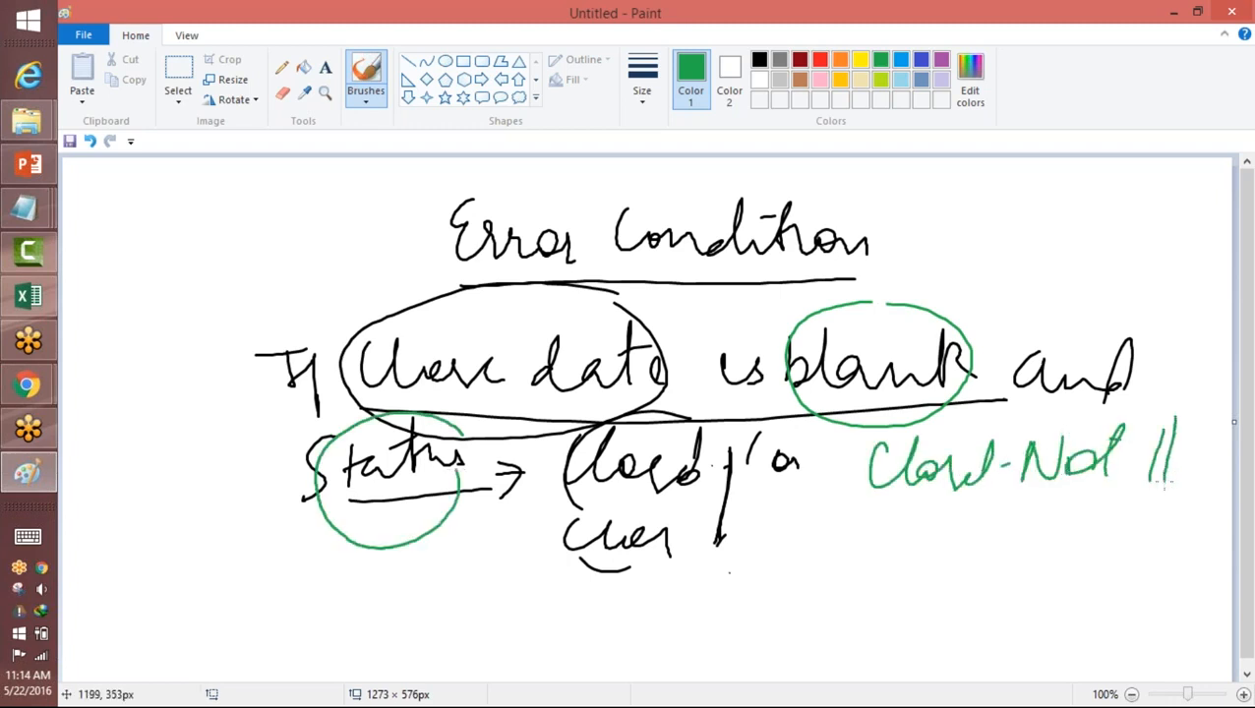
pyautogui.moveTo(880, 508)
pyautogui.mouseDown()
pyautogui.moveTo(875, 531)
pyautogui.moveTo(923, 547)
pyautogui.moveTo(1062, 525)
pyautogui.moveTo(1126, 544)
pyautogui.moveTo(1177, 533)
pyautogui.mouseUp()
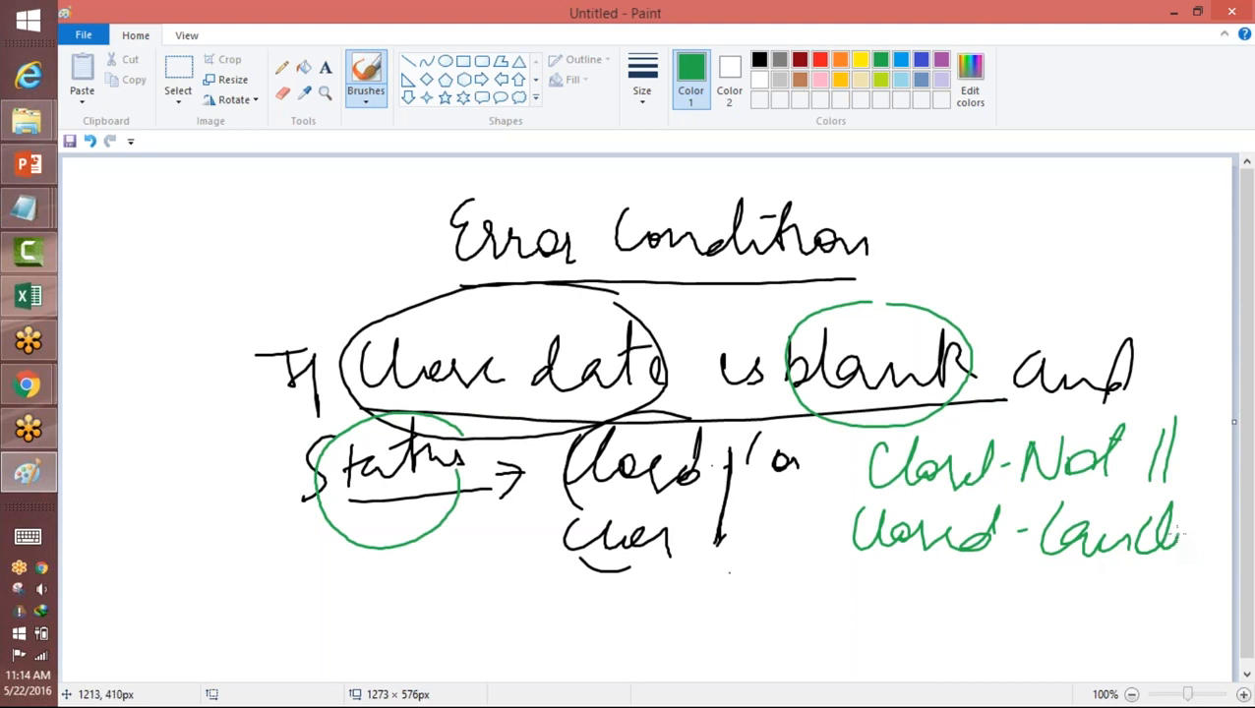
pyautogui.moveTo(859, 590)
pyautogui.mouseDown()
pyautogui.moveTo(989, 590)
pyautogui.moveTo(1049, 610)
pyautogui.moveTo(1055, 582)
pyautogui.moveTo(1138, 591)
pyautogui.mouseUp()
pyautogui.moveTo(817, 468)
pyautogui.mouseDown()
pyautogui.moveTo(837, 514)
pyautogui.moveTo(837, 607)
pyautogui.mouseUp()
# Step: Underline the close date condition and circle the "Error Condition" heading in green
pyautogui.moveTo(891, 394); pyautogui.dragTo(436, 404)
pyautogui.moveTo(925, 228); pyautogui.dragTo(695, 175)
pyautogui.moveTo(635, 180)
pyautogui.mouseDown()
pyautogui.moveTo(433, 231)
pyautogui.moveTo(898, 275)
pyautogui.moveTo(946, 260)
pyautogui.mouseUp()
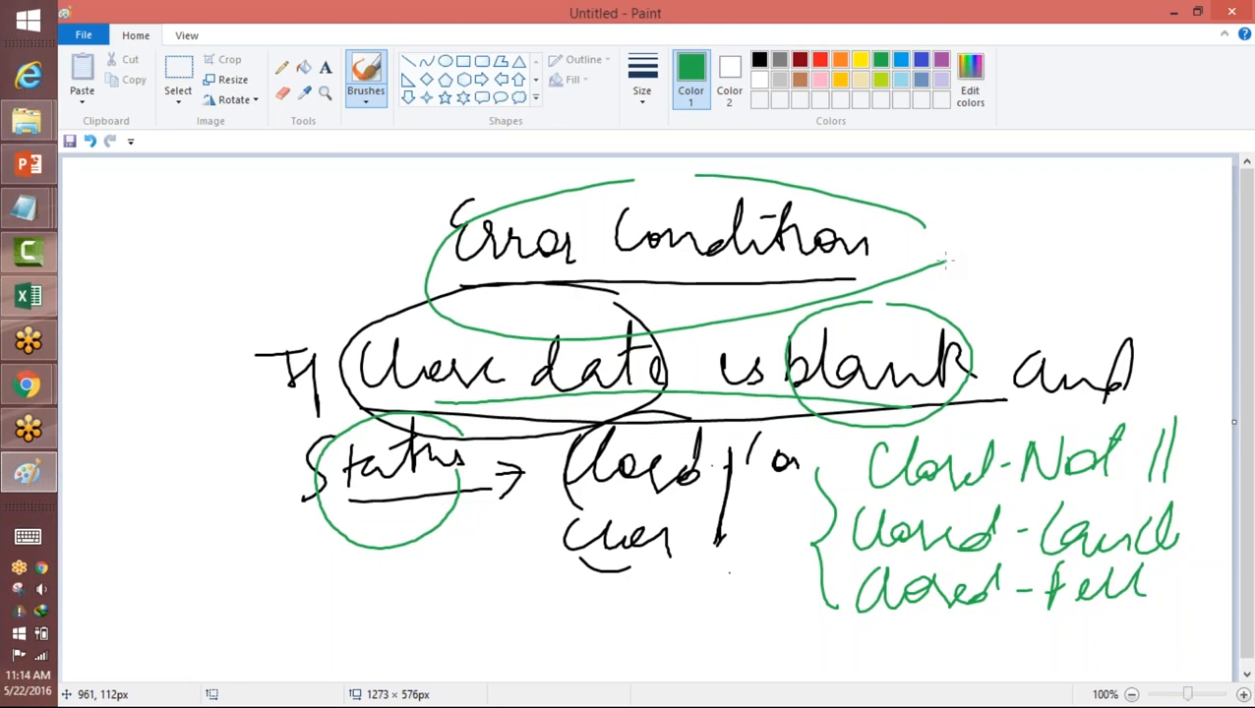
# Step: Start a blank drawing without saving the current one and write "Status" beside a box containing the beginning of "Closed"
pyautogui.click(84, 35)
pyautogui.click(118, 65)
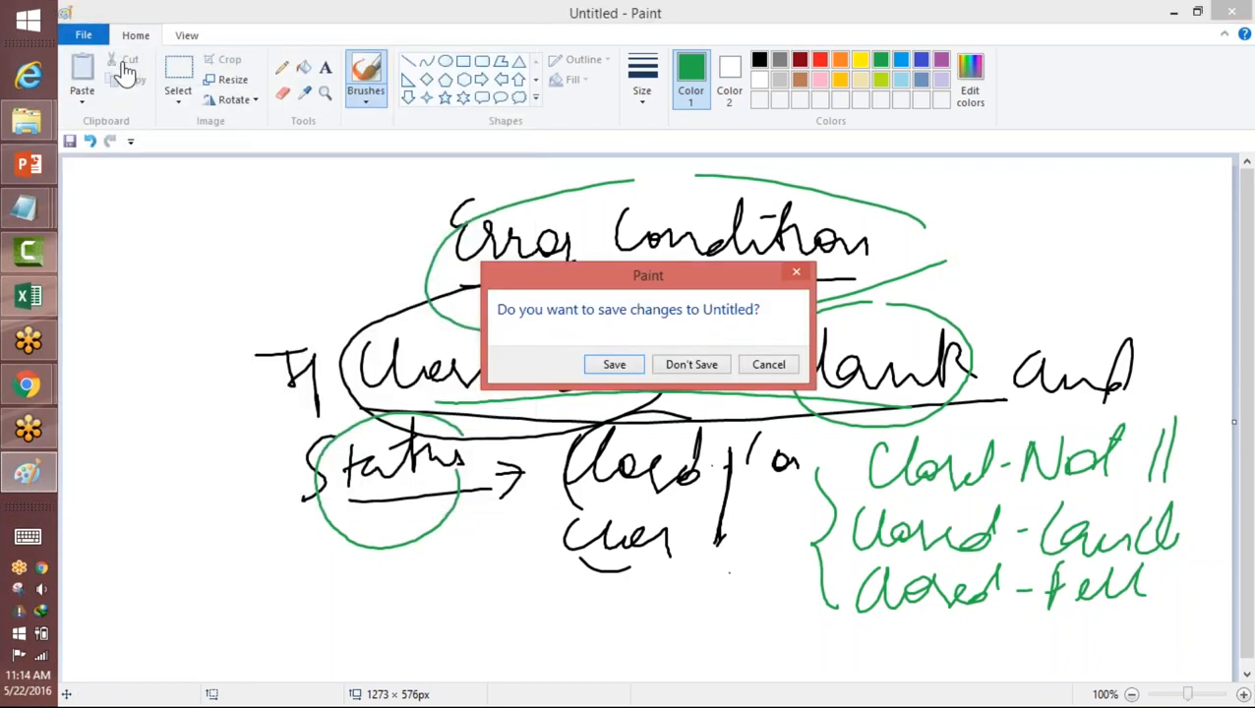
pyautogui.click(689, 365)
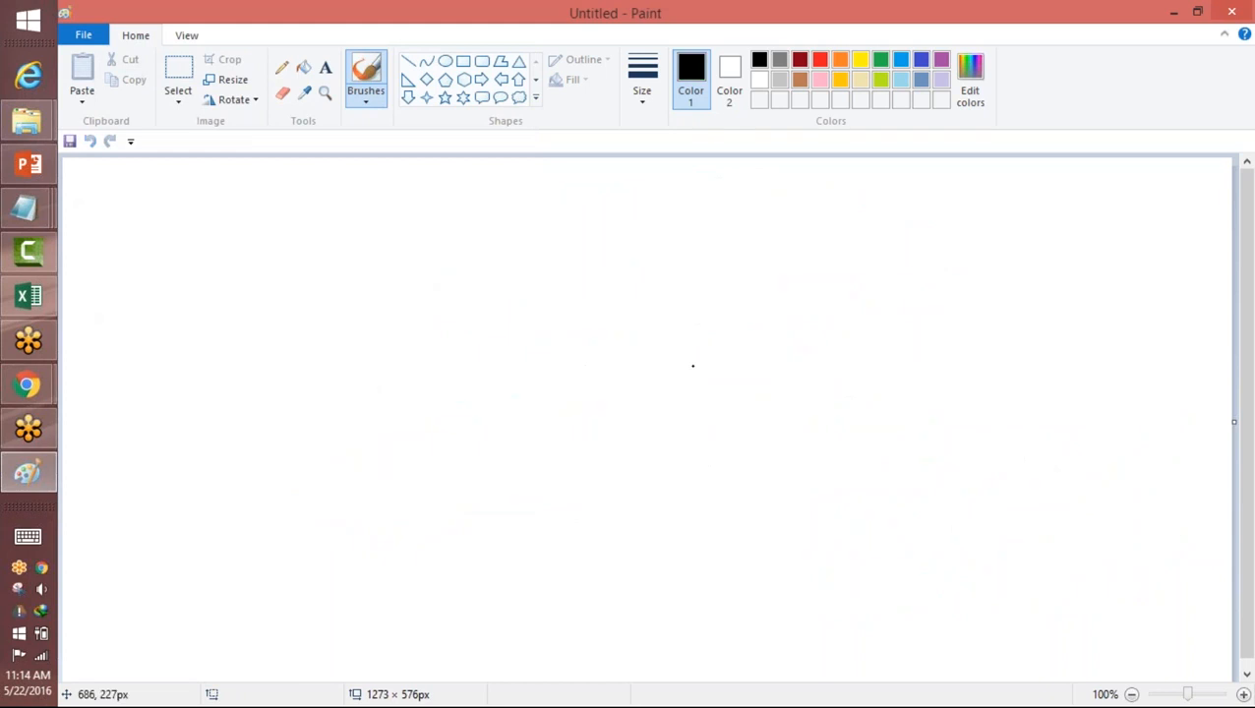
pyautogui.moveTo(453, 202)
pyautogui.mouseDown()
pyautogui.moveTo(482, 228)
pyautogui.moveTo(543, 228)
pyautogui.mouseUp()
pyautogui.moveTo(635, 192); pyautogui.dragTo(635, 220)
pyautogui.moveTo(641, 189)
pyautogui.mouseDown()
pyautogui.moveTo(899, 212)
pyautogui.moveTo(633, 240)
pyautogui.mouseUp()
pyautogui.moveTo(687, 194)
pyautogui.mouseDown()
pyautogui.moveTo(671, 232)
pyautogui.moveTo(716, 222)
pyautogui.mouseUp()
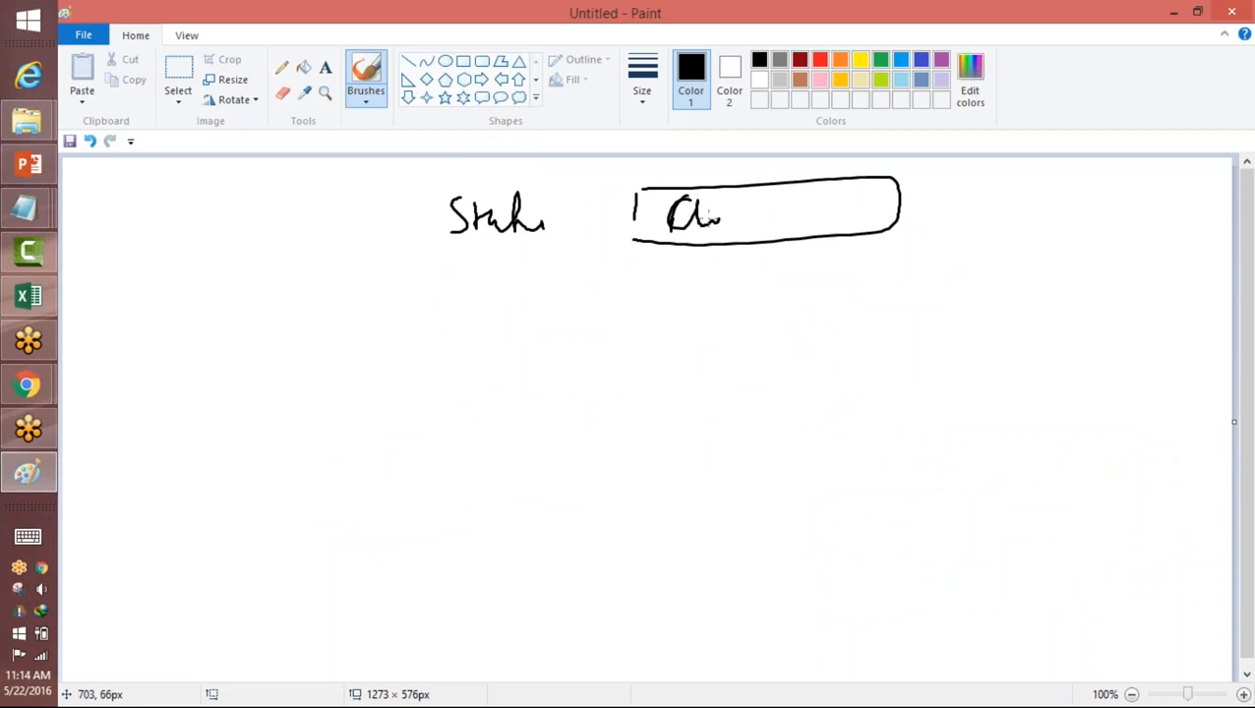
# Step: Draw an arrow down from "Status" to the handwritten function name "IsPickVal" and underline parts of the name
pyautogui.moveTo(499, 246)
pyautogui.mouseDown()
pyautogui.moveTo(495, 296)
pyautogui.moveTo(509, 293)
pyautogui.mouseUp()
pyautogui.moveTo(489, 341)
pyautogui.mouseDown()
pyautogui.moveTo(504, 341)
pyautogui.moveTo(498, 374)
pyautogui.mouseUp()
pyautogui.moveTo(490, 375); pyautogui.dragTo(510, 374)
pyautogui.moveTo(543, 343)
pyautogui.mouseDown()
pyautogui.moveTo(542, 386)
pyautogui.moveTo(547, 366)
pyautogui.moveTo(592, 372)
pyautogui.mouseUp()
pyautogui.moveTo(612, 330); pyautogui.dragTo(637, 367)
pyautogui.moveTo(645, 320)
pyautogui.mouseDown()
pyautogui.moveTo(670, 318)
pyautogui.moveTo(700, 365)
pyautogui.mouseUp()
pyautogui.moveTo(705, 303); pyautogui.dragTo(701, 362)
pyautogui.moveTo(529, 397); pyautogui.dragTo(698, 374)
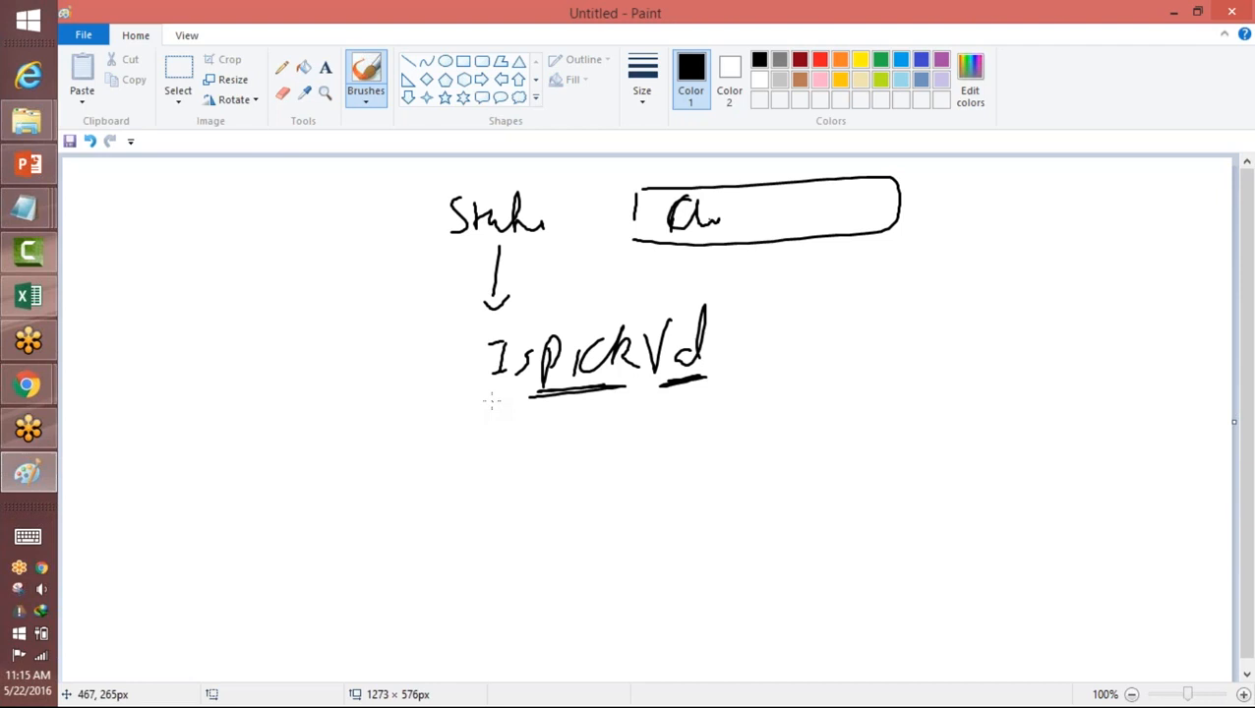
# Step: Handwrite an opening parenthesis and 'Status as the first argument after the IsPickVal function name
pyautogui.moveTo(758, 295)
pyautogui.mouseDown()
pyautogui.moveTo(730, 366)
pyautogui.moveTo(745, 386)
pyautogui.moveTo(777, 311)
pyautogui.mouseUp()
pyautogui.moveTo(810, 320)
pyautogui.mouseDown()
pyautogui.moveTo(787, 332)
pyautogui.moveTo(800, 342)
pyautogui.moveTo(792, 356)
pyautogui.moveTo(819, 351)
pyautogui.mouseUp()
pyautogui.moveTo(807, 340); pyautogui.dragTo(854, 351)
pyautogui.moveTo(872, 296); pyautogui.dragTo(865, 352)
pyautogui.moveTo(864, 324); pyautogui.dragTo(915, 343)
pyautogui.moveTo(931, 324); pyautogui.dragTo(915, 347)
pyautogui.moveTo(862, 307); pyautogui.dragTo(885, 303)
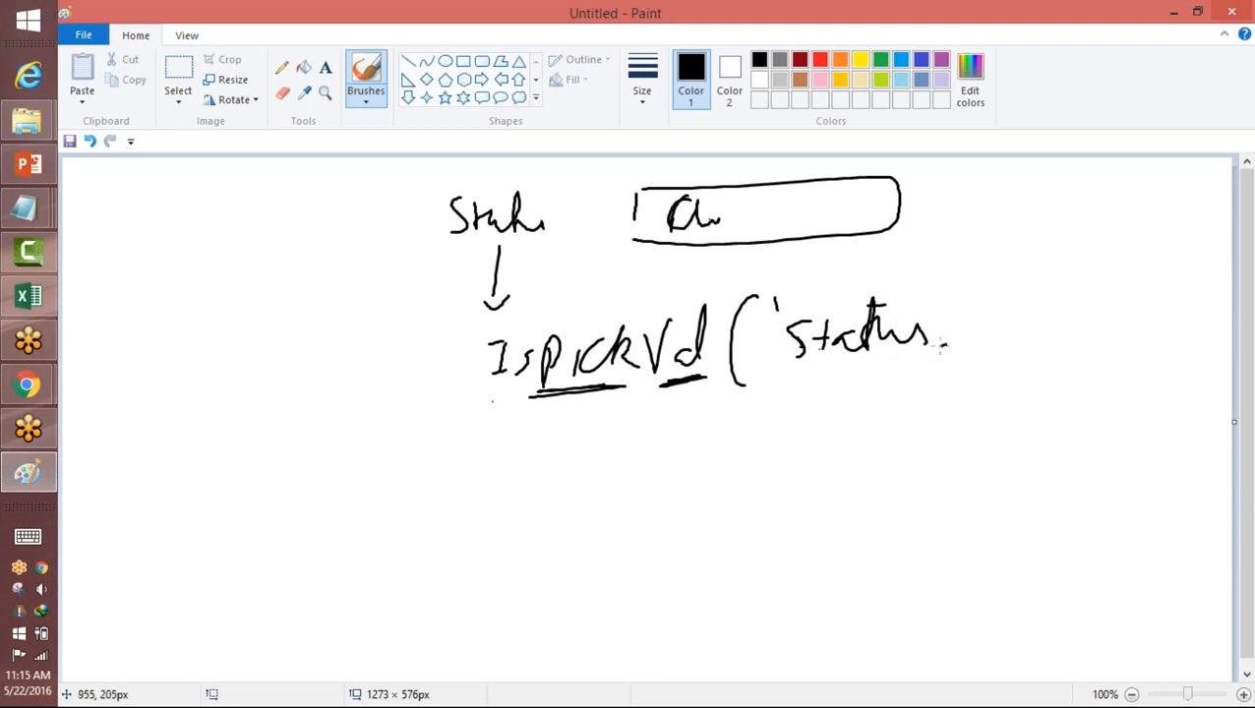
pyautogui.click(941, 347)
# Step: Underline the IsPickVal function name and its Status argument, and circle the whole expression
pyautogui.moveTo(512, 396); pyautogui.dragTo(578, 385)
pyautogui.moveTo(788, 366); pyautogui.dragTo(905, 359)
pyautogui.moveTo(494, 401); pyautogui.dragTo(657, 370)
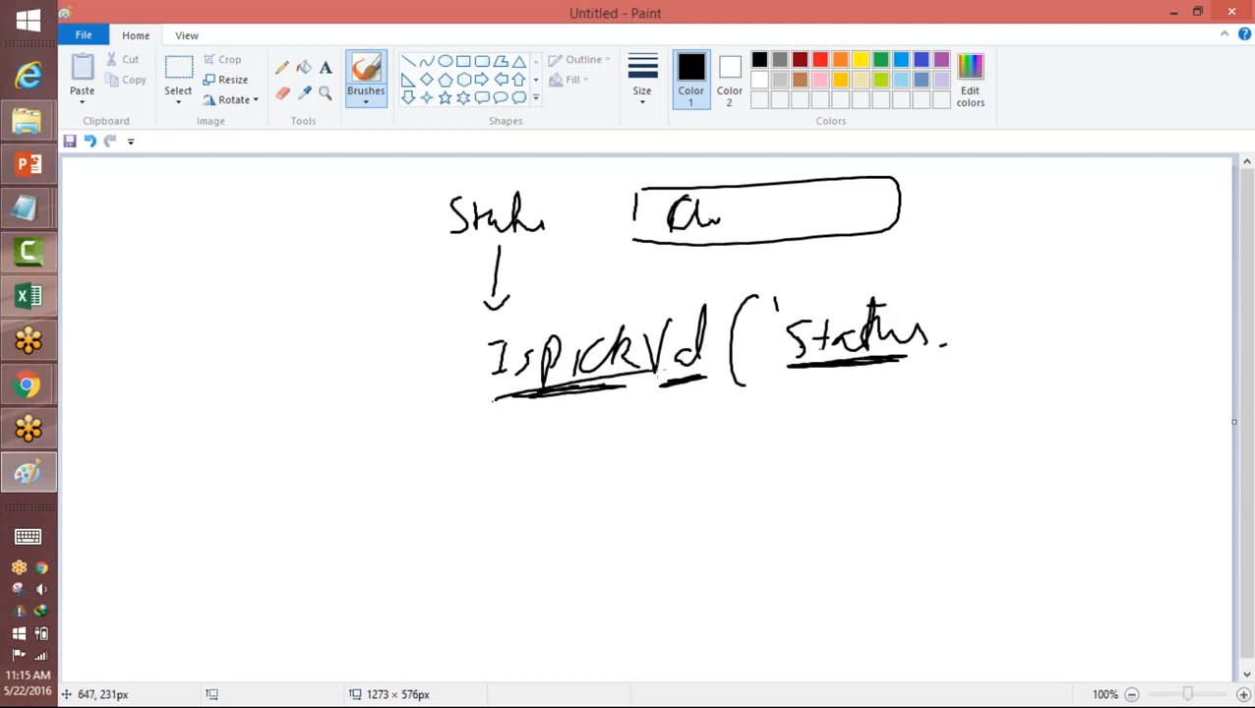
pyautogui.moveTo(940, 305)
pyautogui.mouseDown()
pyautogui.moveTo(866, 263)
pyautogui.moveTo(529, 409)
pyautogui.moveTo(894, 380)
pyautogui.moveTo(643, 279)
pyautogui.moveTo(581, 418)
pyautogui.moveTo(949, 295)
pyautogui.moveTo(856, 264)
pyautogui.mouseUp()
pyautogui.moveTo(769, 364)
pyautogui.mouseDown()
pyautogui.moveTo(939, 351)
pyautogui.moveTo(844, 361)
pyautogui.mouseUp()
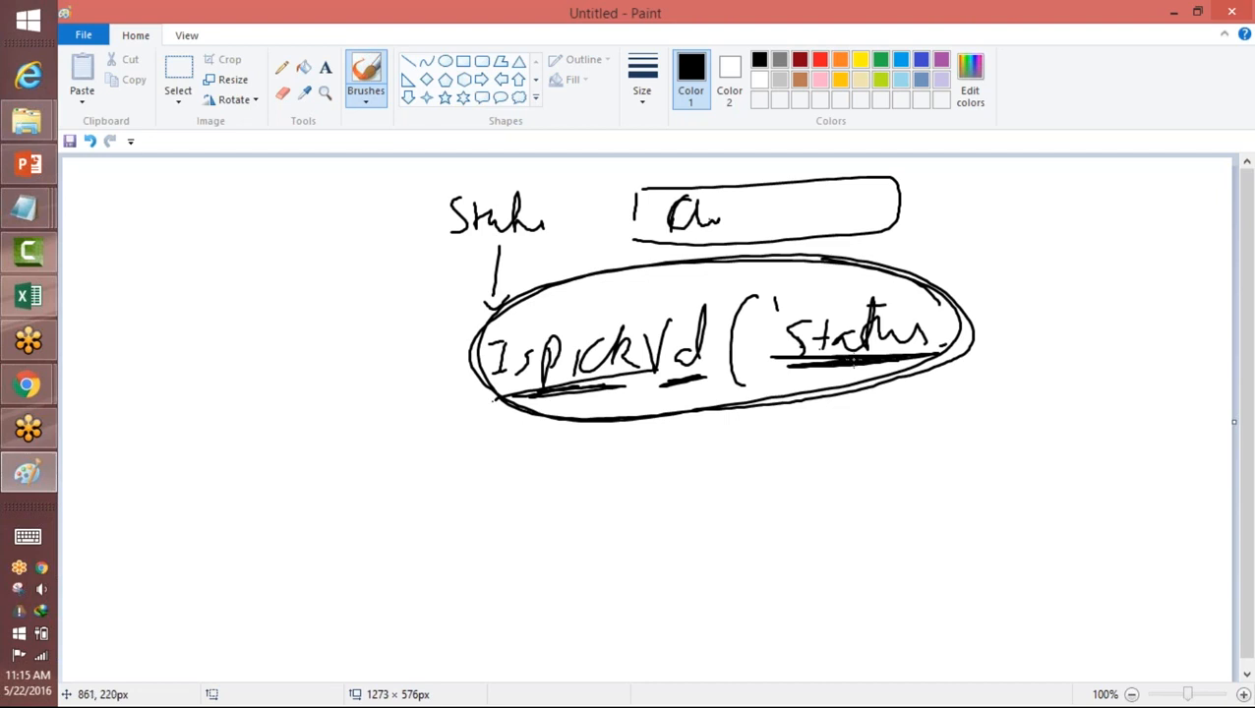
# Step: Underline the handwritten IsPickVal function name again and circle its Status argument
pyautogui.moveTo(689, 362); pyautogui.dragTo(565, 370)
pyautogui.moveTo(852, 372); pyautogui.dragTo(563, 374)
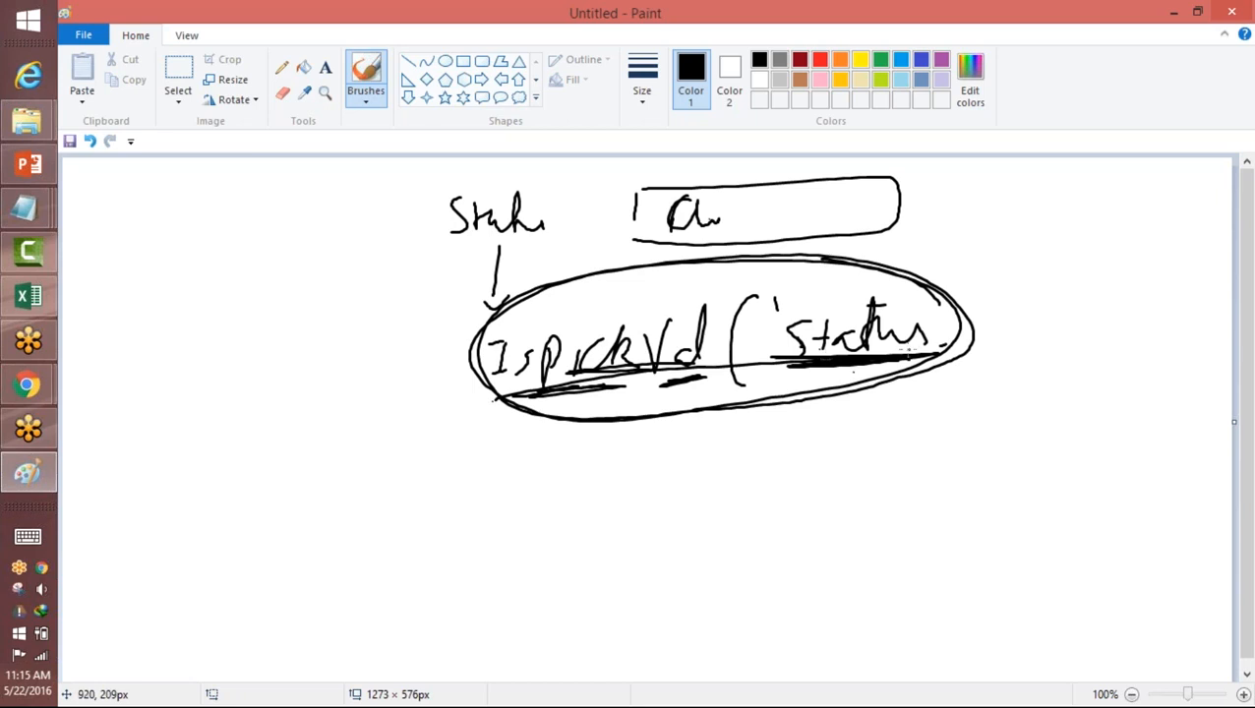
pyautogui.moveTo(927, 285)
pyautogui.mouseDown()
pyautogui.moveTo(865, 402)
pyautogui.moveTo(913, 278)
pyautogui.mouseUp()
# Step: Switch to Chrome, closing the custom field deletion window and bringing up the error condition formula of the Position validation rule
pyautogui.click(27, 385)
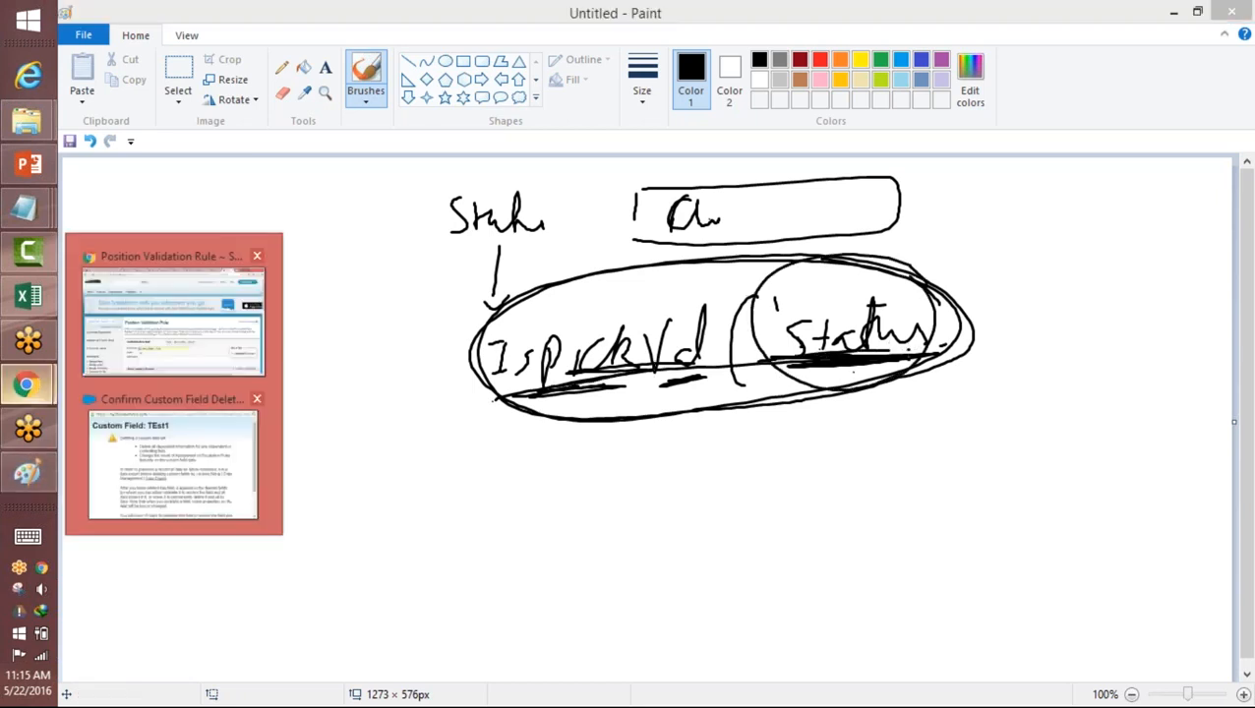
pyautogui.click(257, 399)
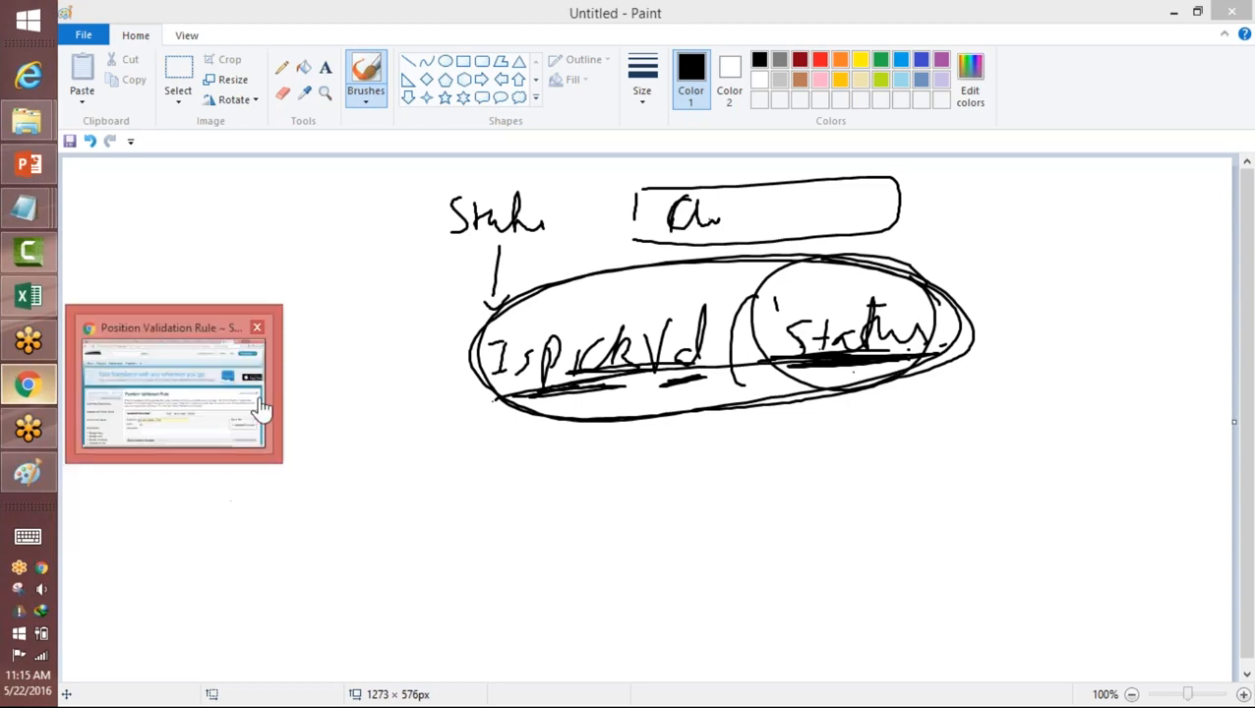
pyautogui.click(182, 359)
pyautogui.scroll(-3, 611, 350)
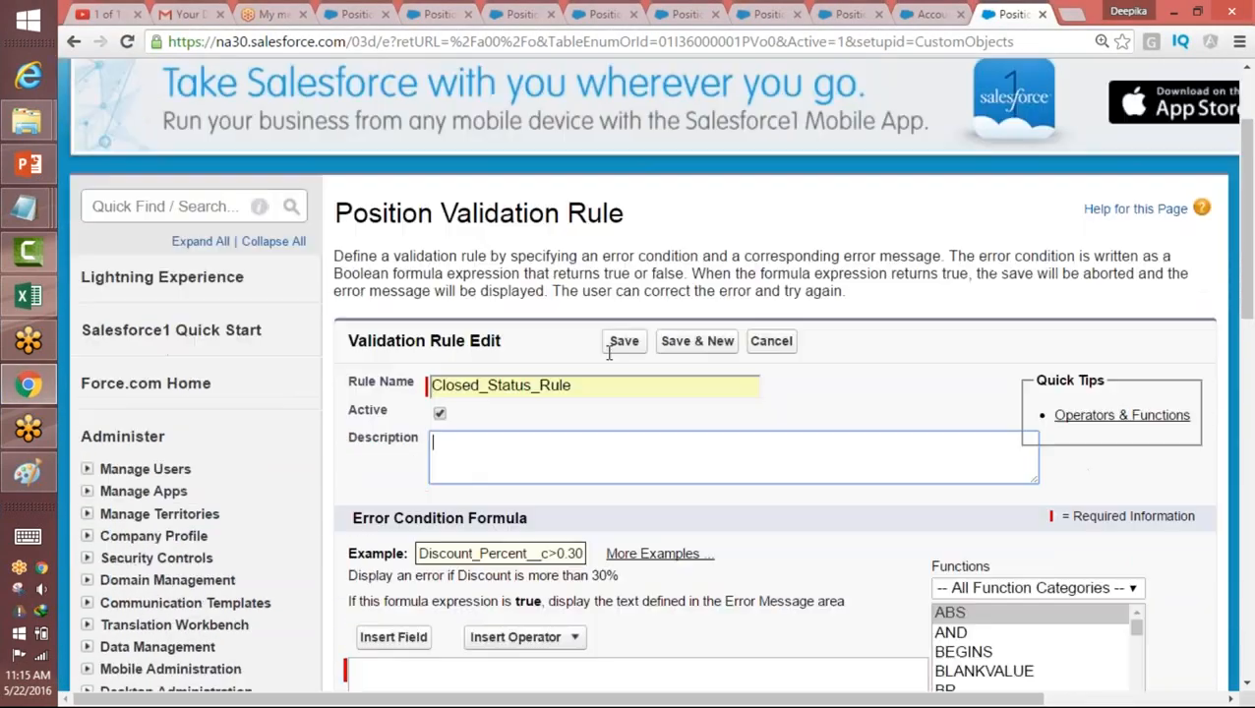
pyautogui.scroll(-2, 633, 372)
# Step: Insert the ISBLANK function from the Math category into the empty error condition formula
pyautogui.click(485, 467)
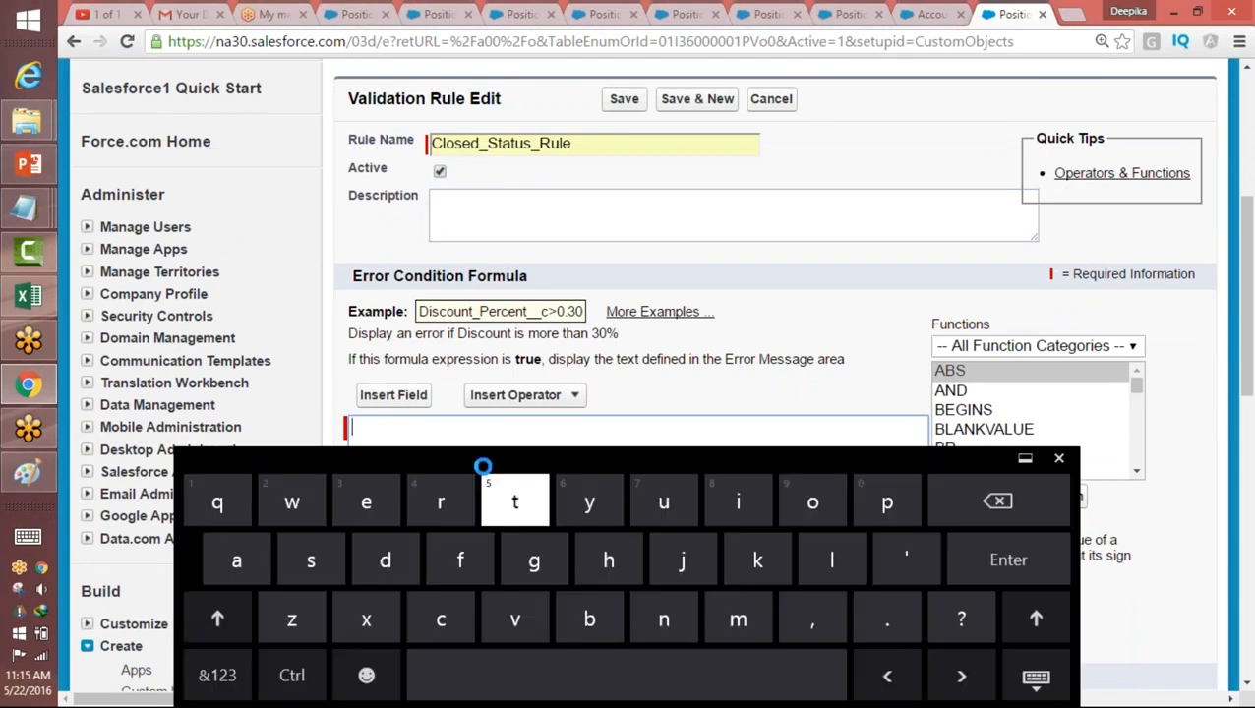
pyautogui.scroll(1, 632, 362)
pyautogui.write('5')
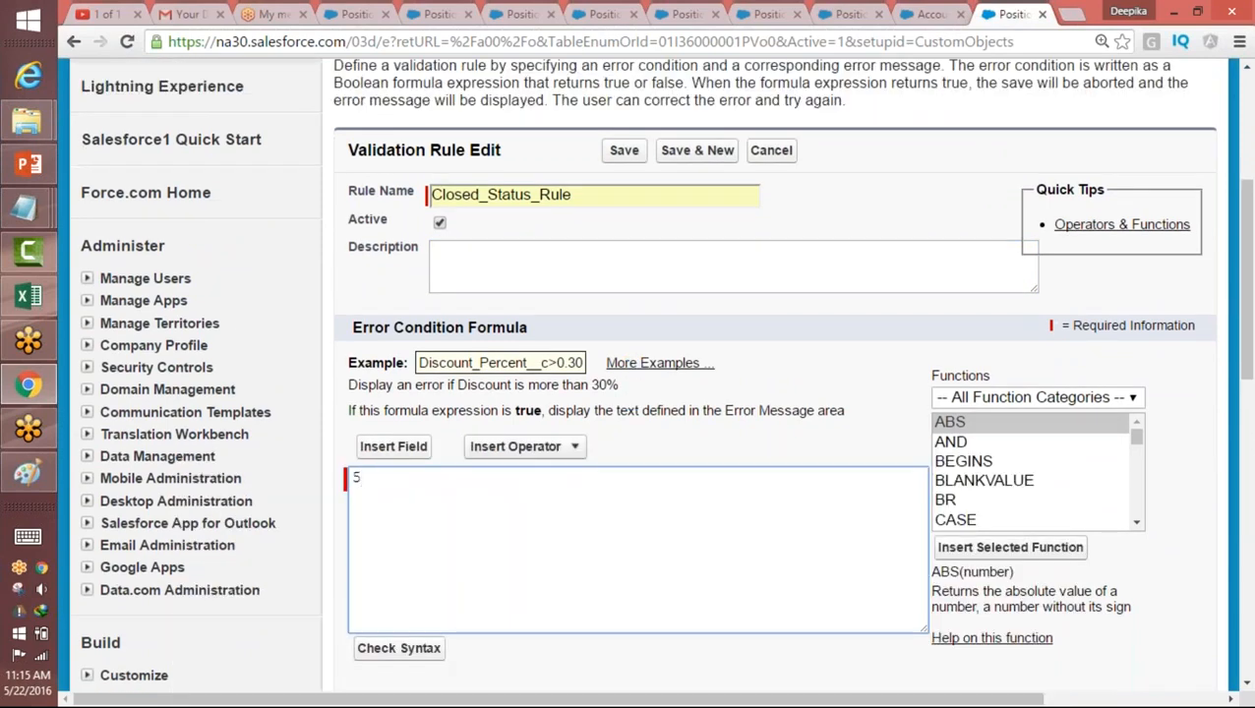
pyautogui.press('BackSpace')
pyautogui.click(1033, 403)
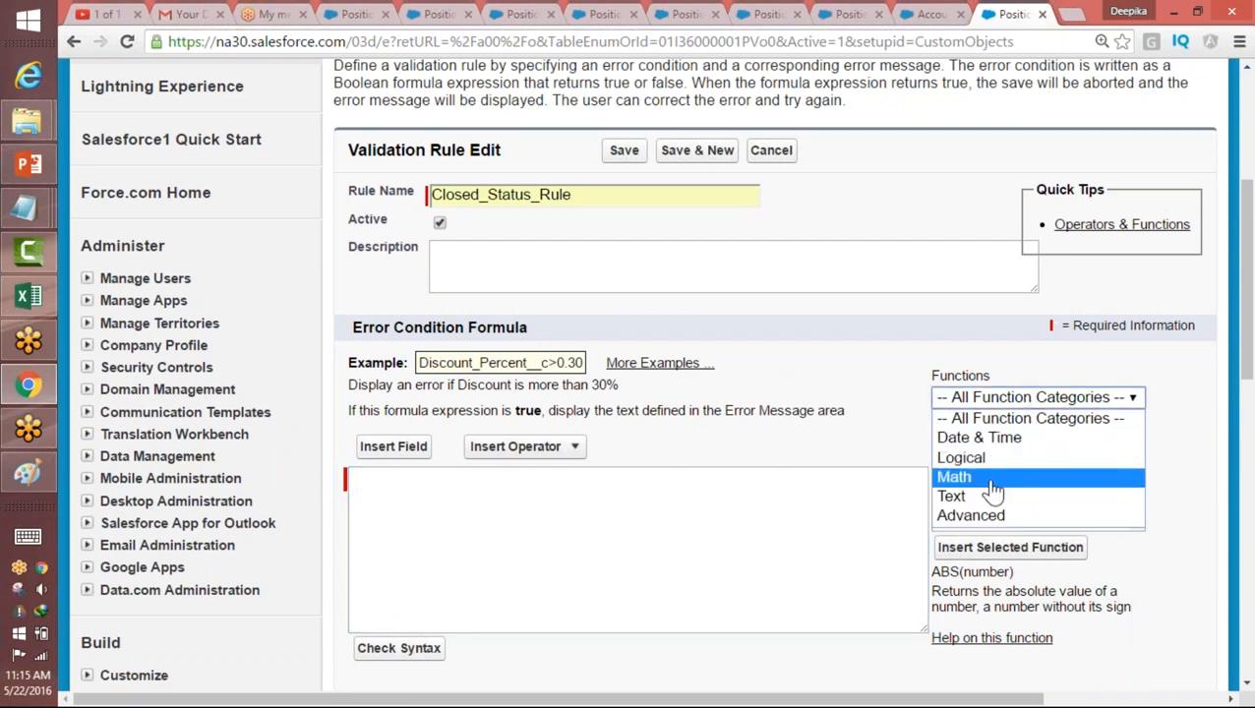
pyautogui.click(982, 476)
pyautogui.scroll(-2, 1138, 525)
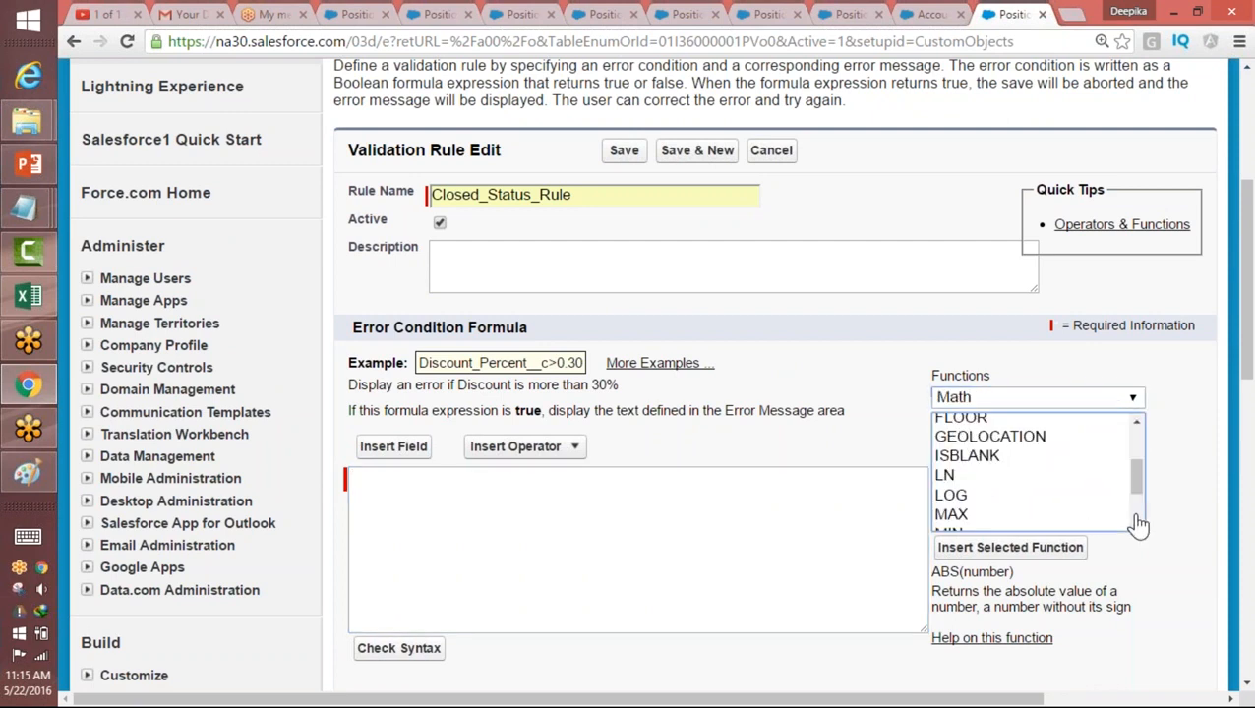
pyautogui.moveTo(1144, 506); pyautogui.dragTo(1135, 476)
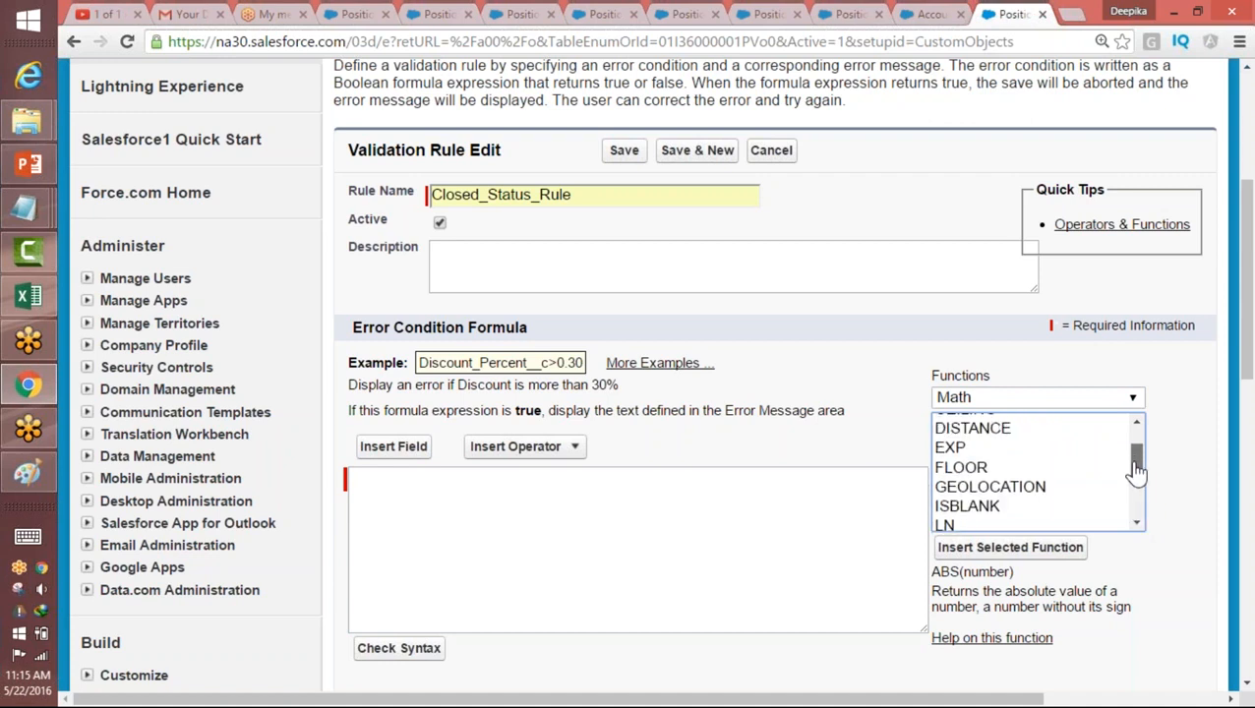
pyautogui.click(984, 511)
pyautogui.doubleClick(984, 508)
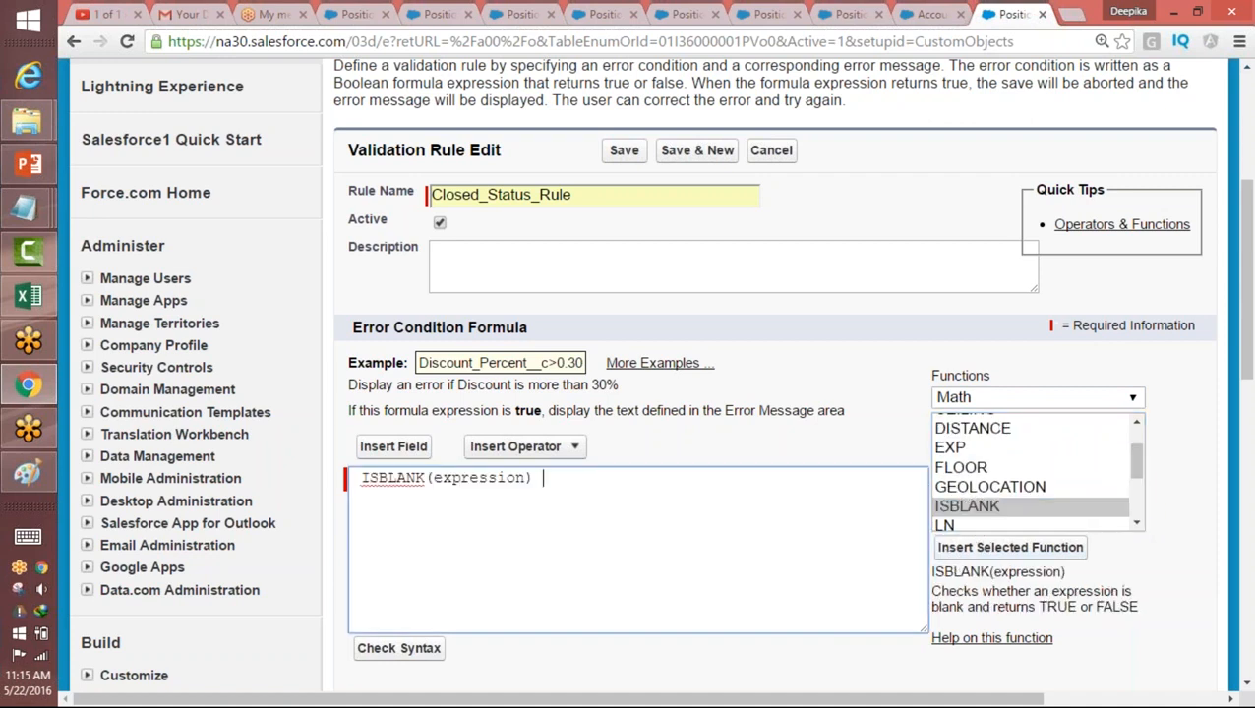
# Step: Replace the expression placeholder in ISBLANK with the Position object's Close Date field, Close_Date__c
pyautogui.doubleClick(473, 481)
pyautogui.click(429, 450)
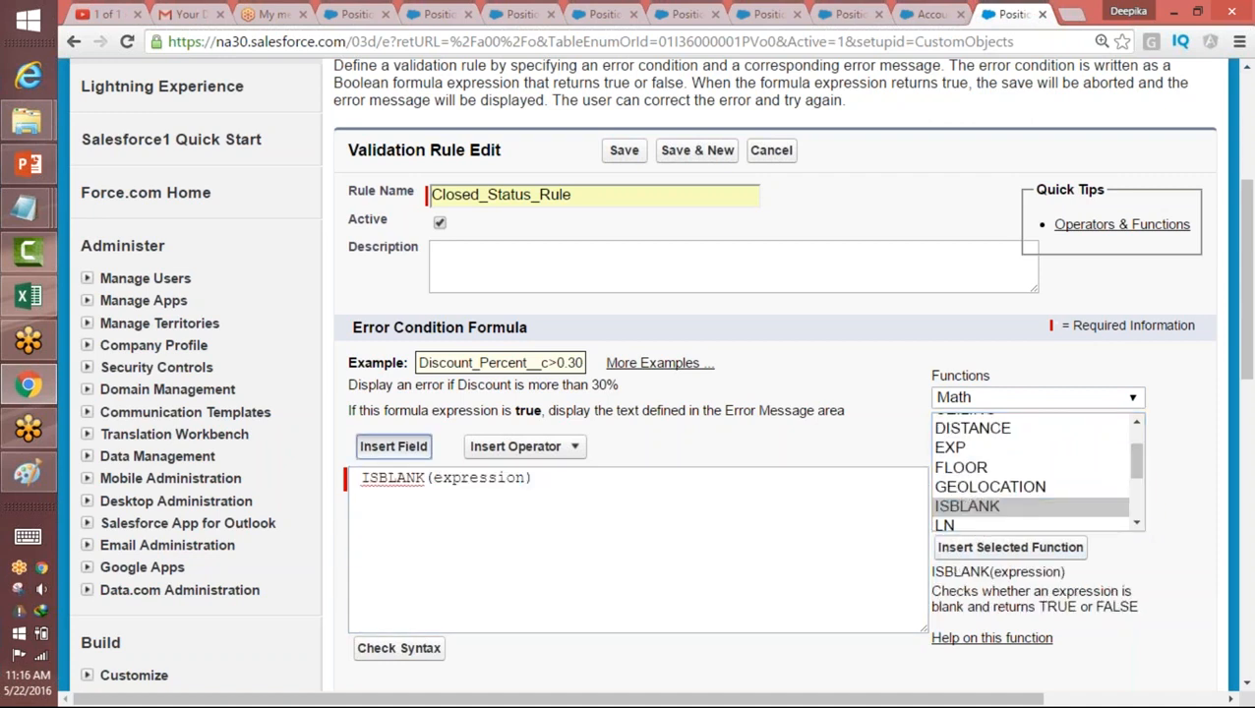
pyautogui.click(438, 301)
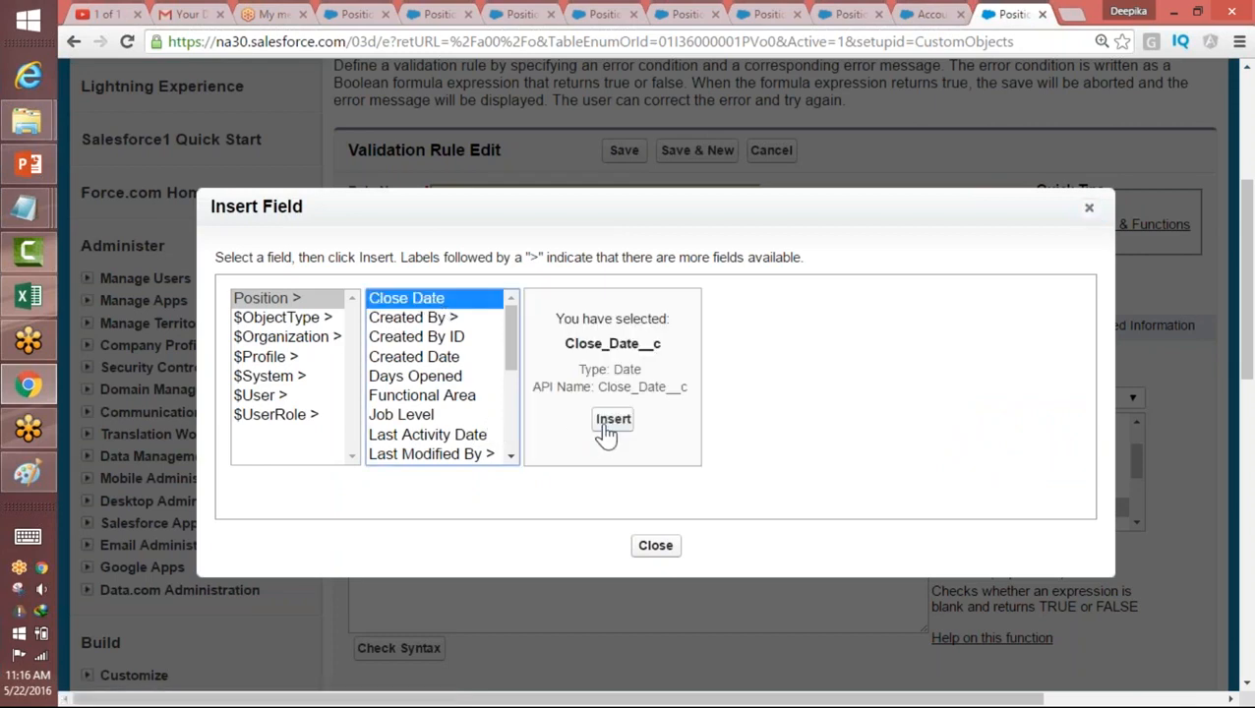
pyautogui.click(600, 425)
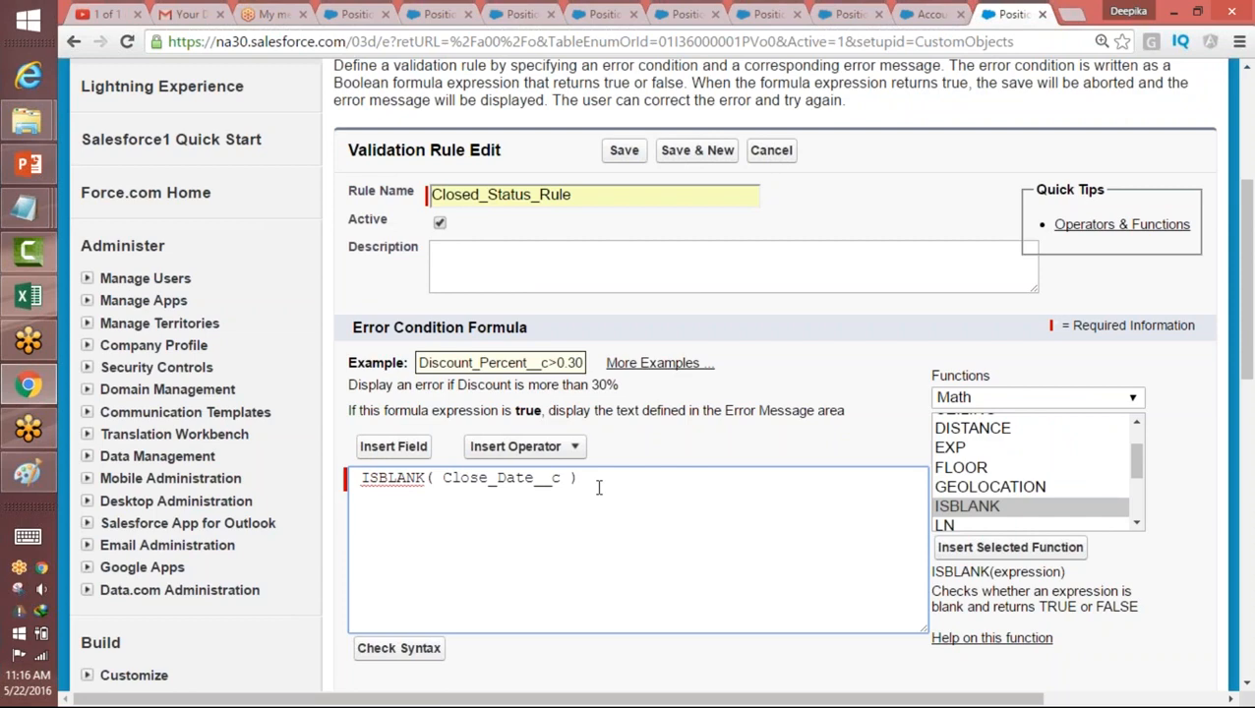
# Step: Add the && And operator after the ISBLANK condition and place the text cursor behind it
pyautogui.click(541, 449)
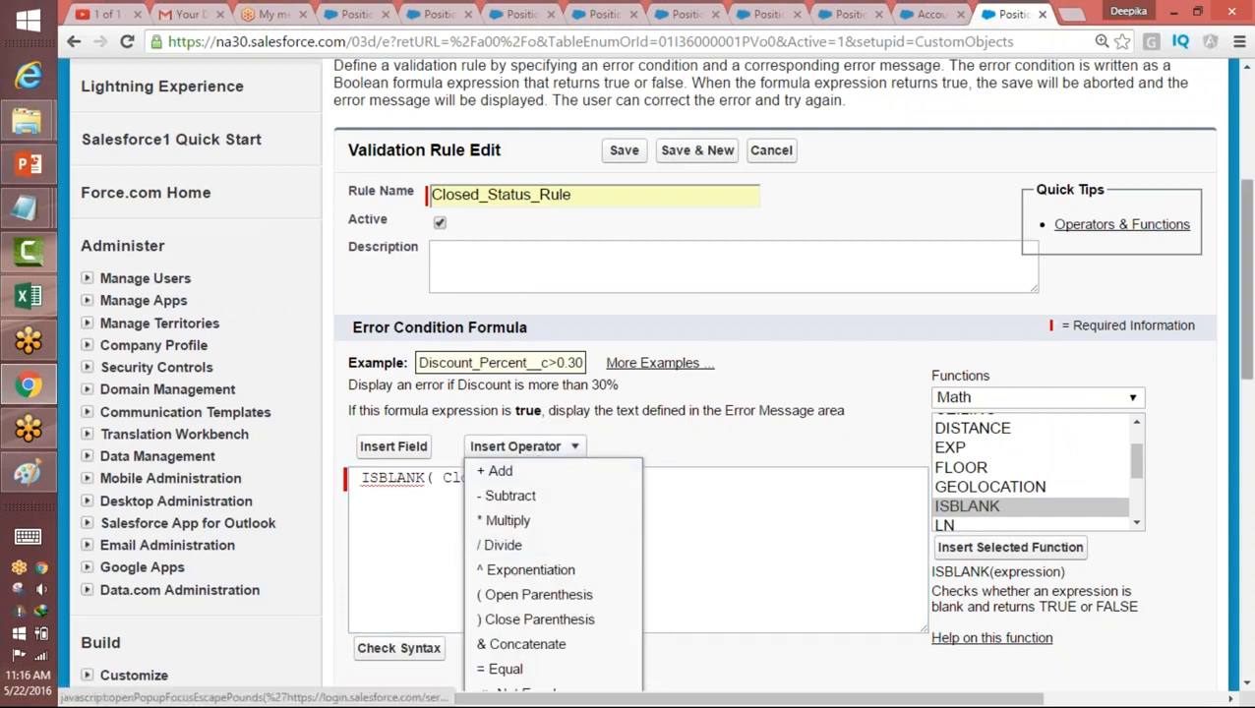
pyautogui.scroll(-6, 567, 558)
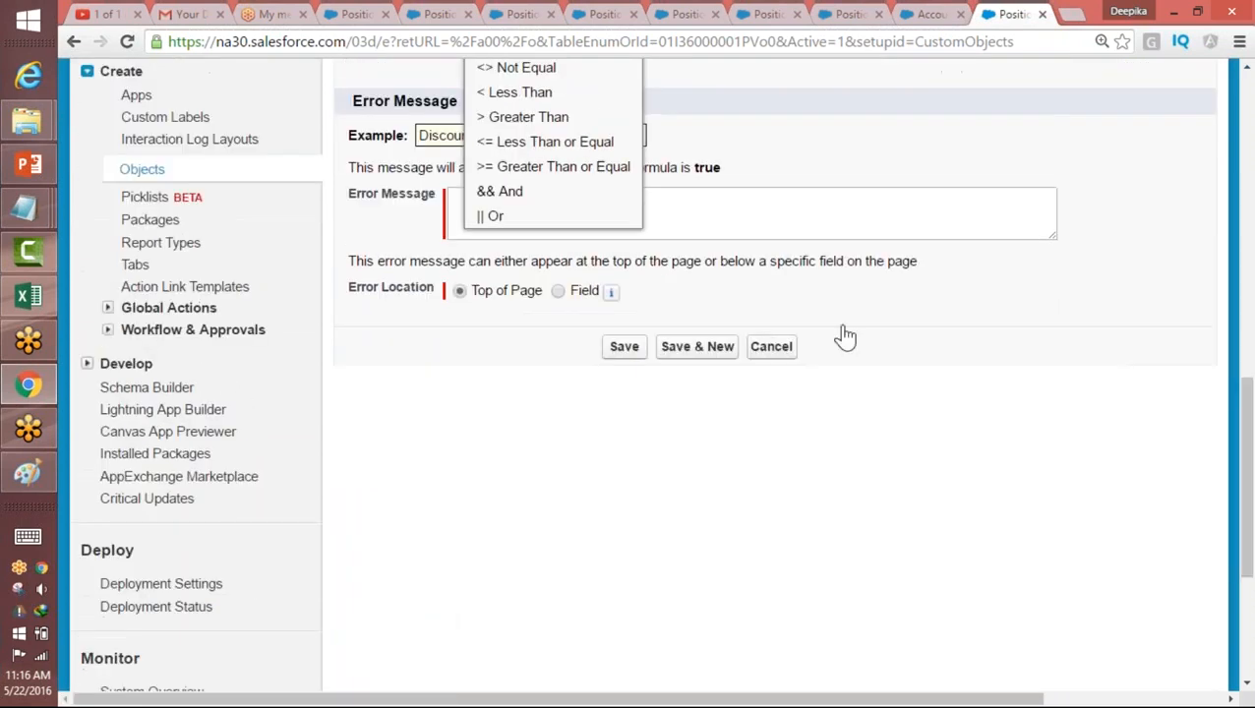
pyautogui.click(497, 192)
pyautogui.moveTo(593, 375); pyautogui.dragTo(369, 375)
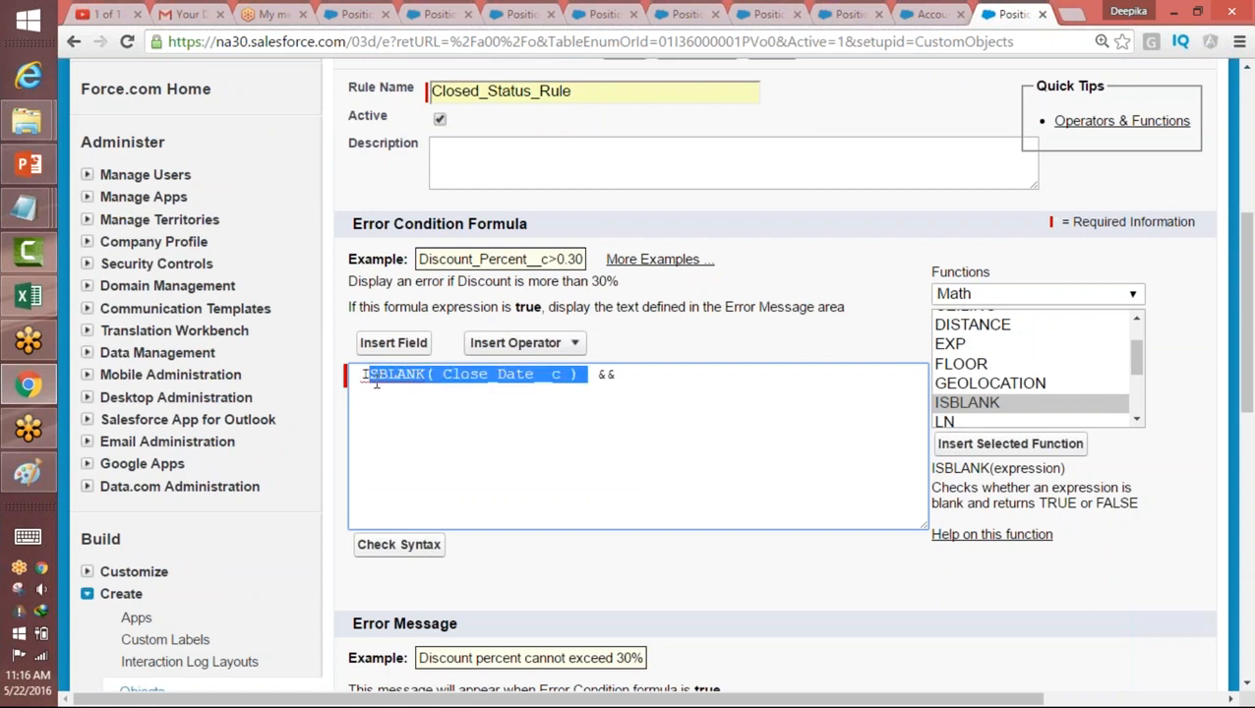
pyautogui.click(647, 372)
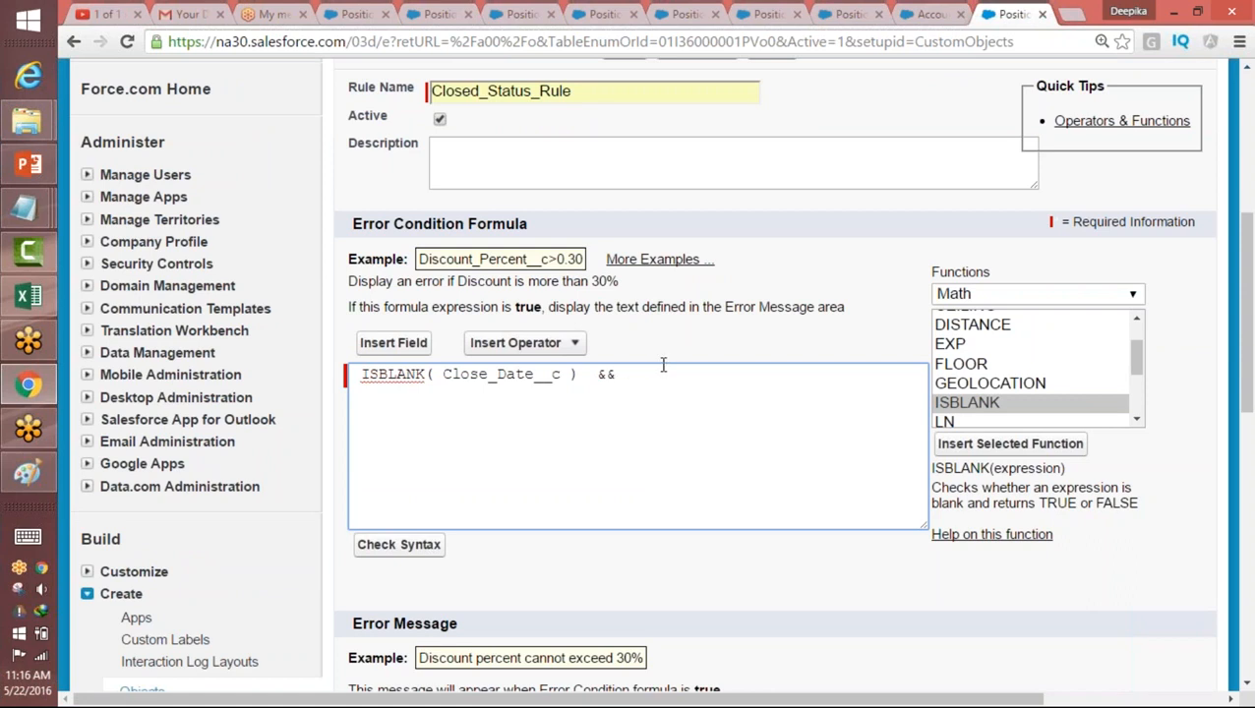
# Step: Examine the functions in the Text, Logical, Advanced and Date & Time categories for one that checks picklist values
pyautogui.moveTo(1138, 366); pyautogui.dragTo(1136, 340)
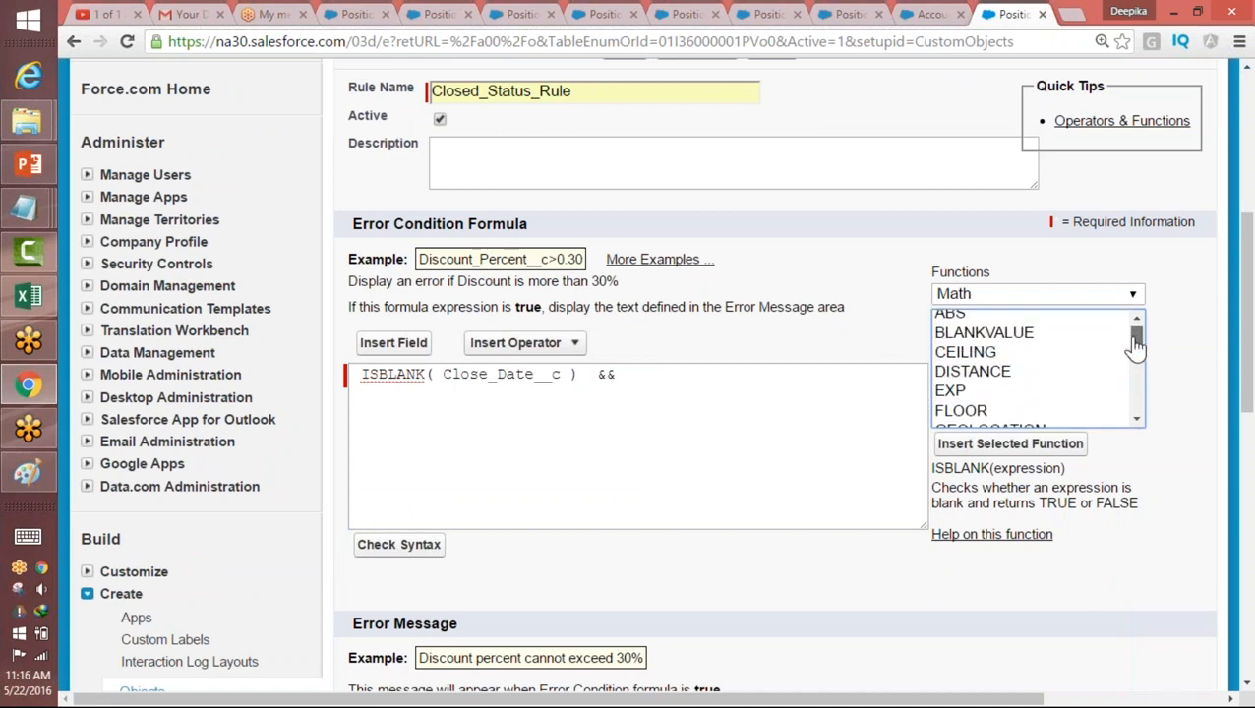
pyautogui.click(1054, 294)
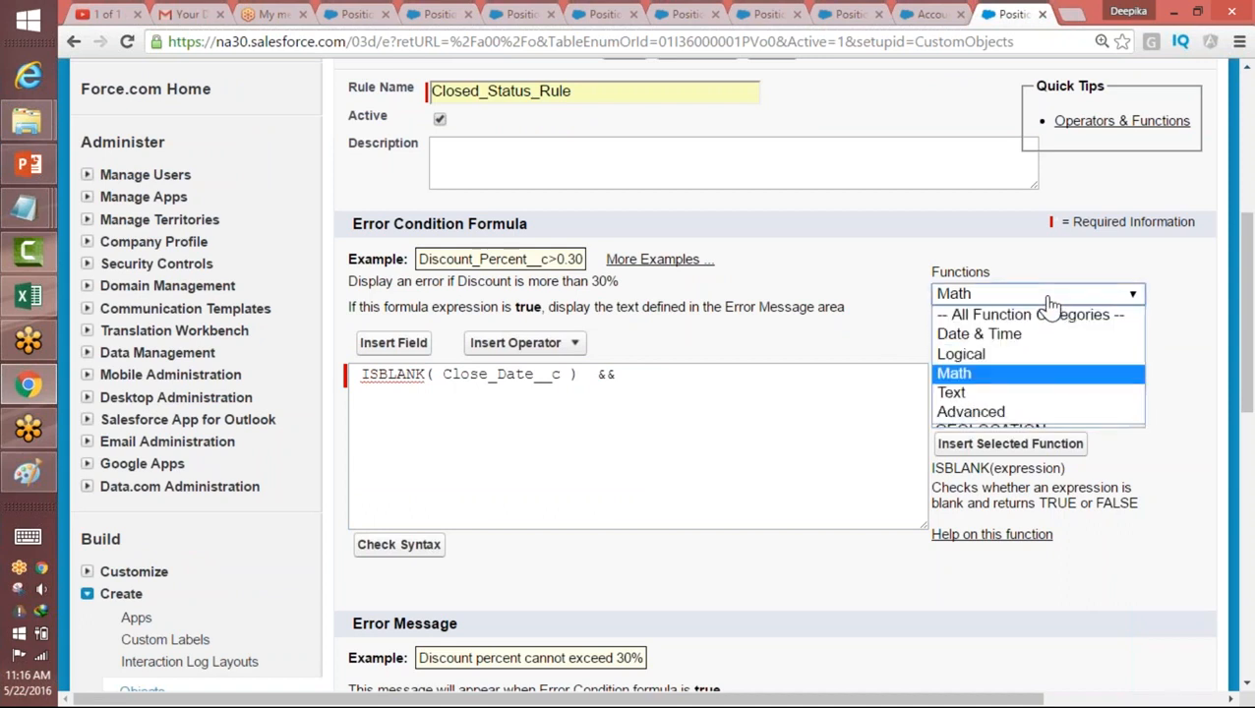
pyautogui.click(992, 394)
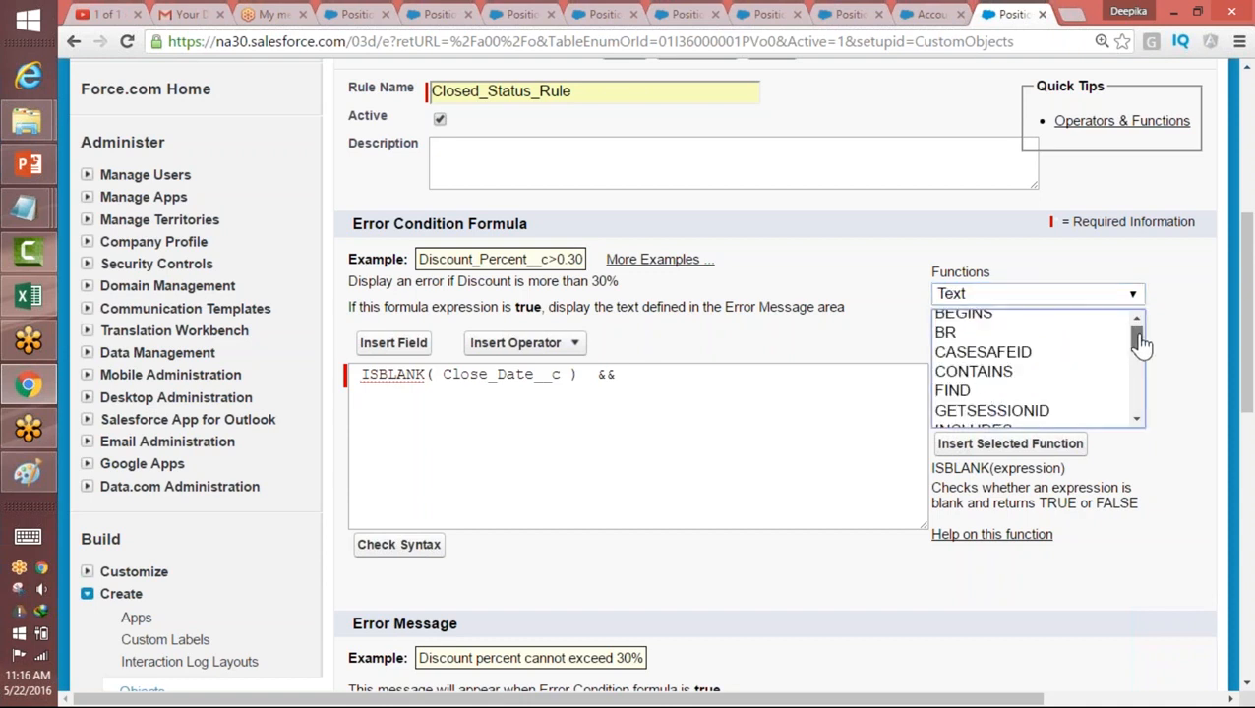
pyautogui.moveTo(1137, 340)
pyautogui.mouseDown()
pyautogui.moveTo(1138, 401)
pyautogui.moveTo(1132, 331)
pyautogui.mouseUp()
pyautogui.click(1048, 294)
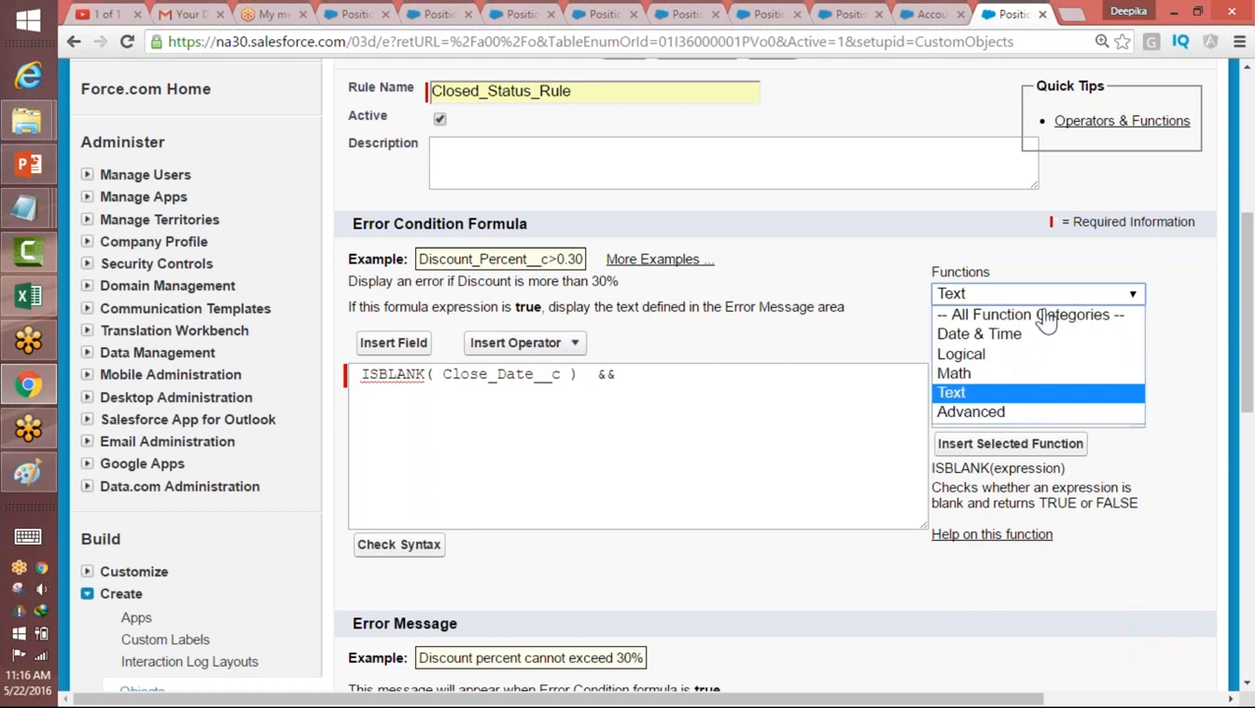
pyautogui.click(968, 361)
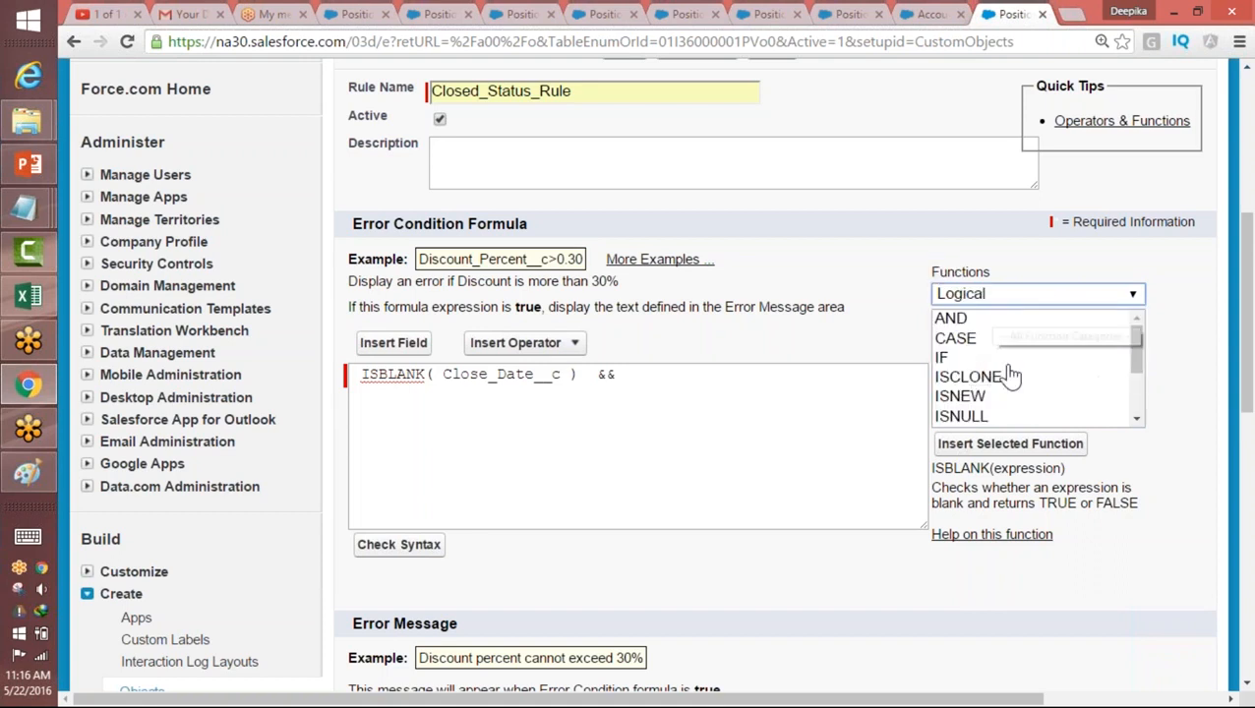
pyautogui.moveTo(1138, 352)
pyautogui.mouseDown()
pyautogui.moveTo(1143, 411)
pyautogui.moveTo(1137, 330)
pyautogui.mouseUp()
pyautogui.click(1061, 295)
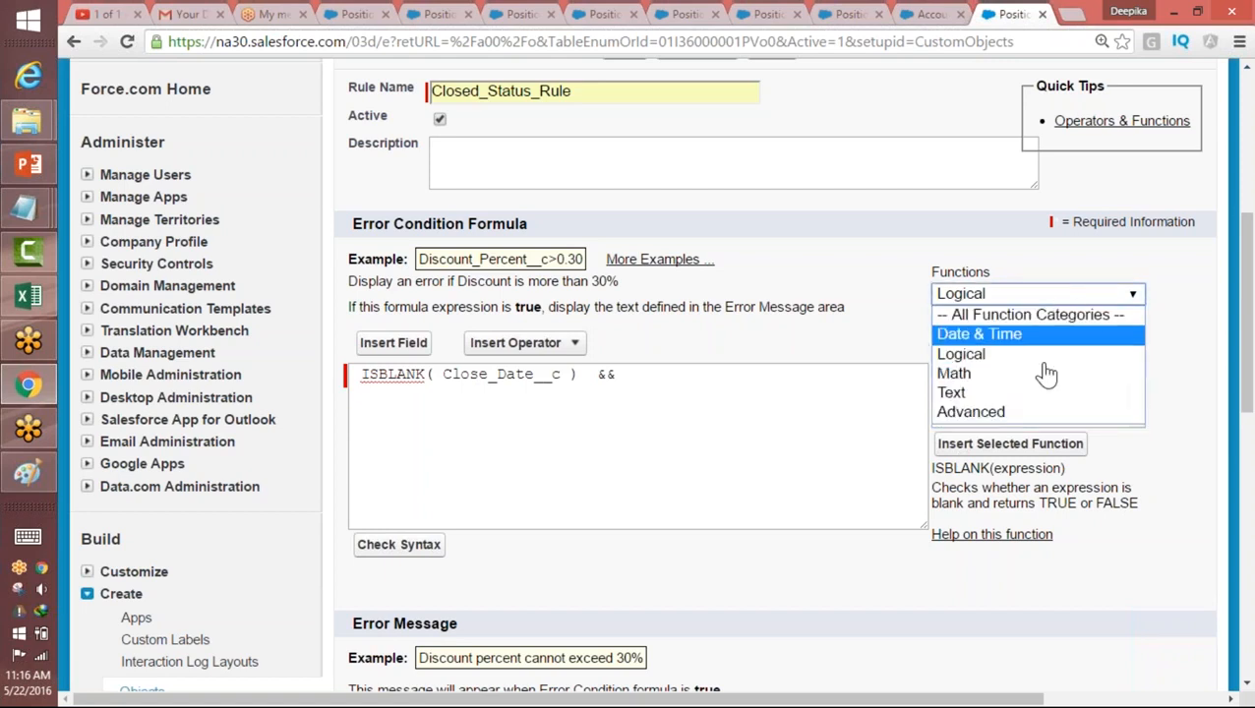
pyautogui.click(1028, 412)
pyautogui.click(1053, 295)
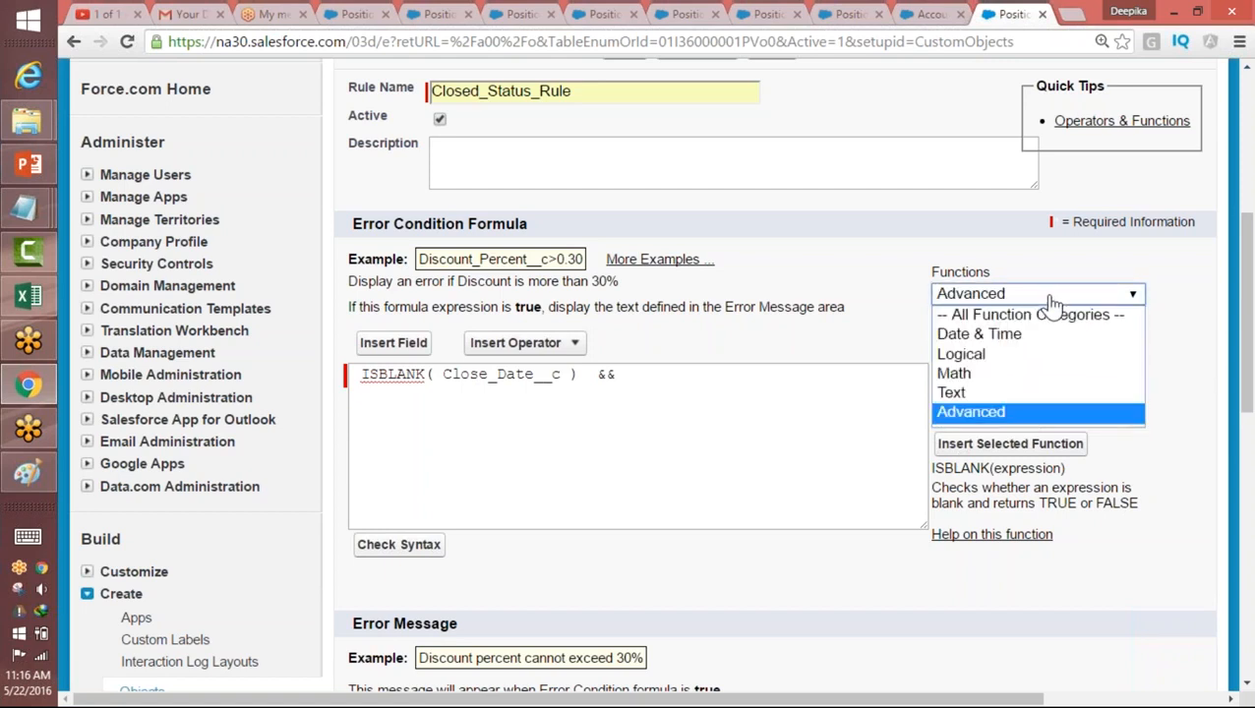
pyautogui.click(1010, 334)
pyautogui.moveTo(1135, 345)
pyautogui.mouseDown()
pyautogui.moveTo(1143, 405)
pyautogui.moveTo(1136, 335)
pyautogui.mouseUp()
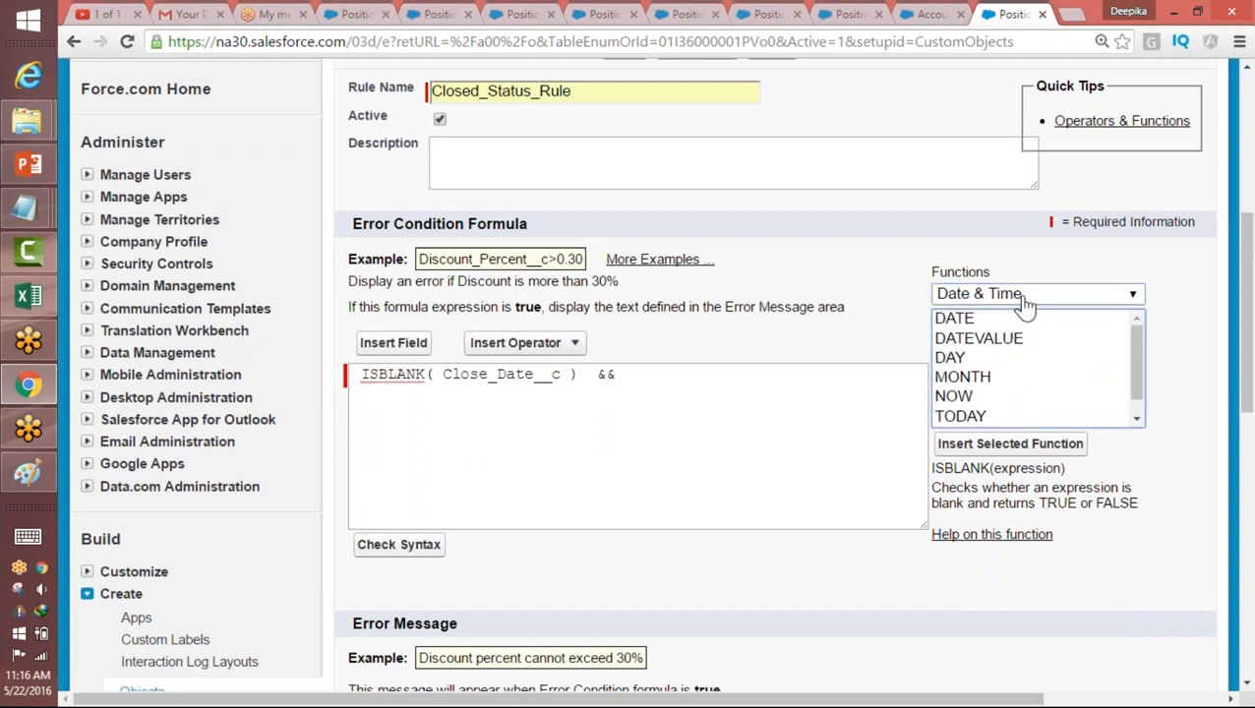
pyautogui.click(1024, 295)
pyautogui.click(981, 357)
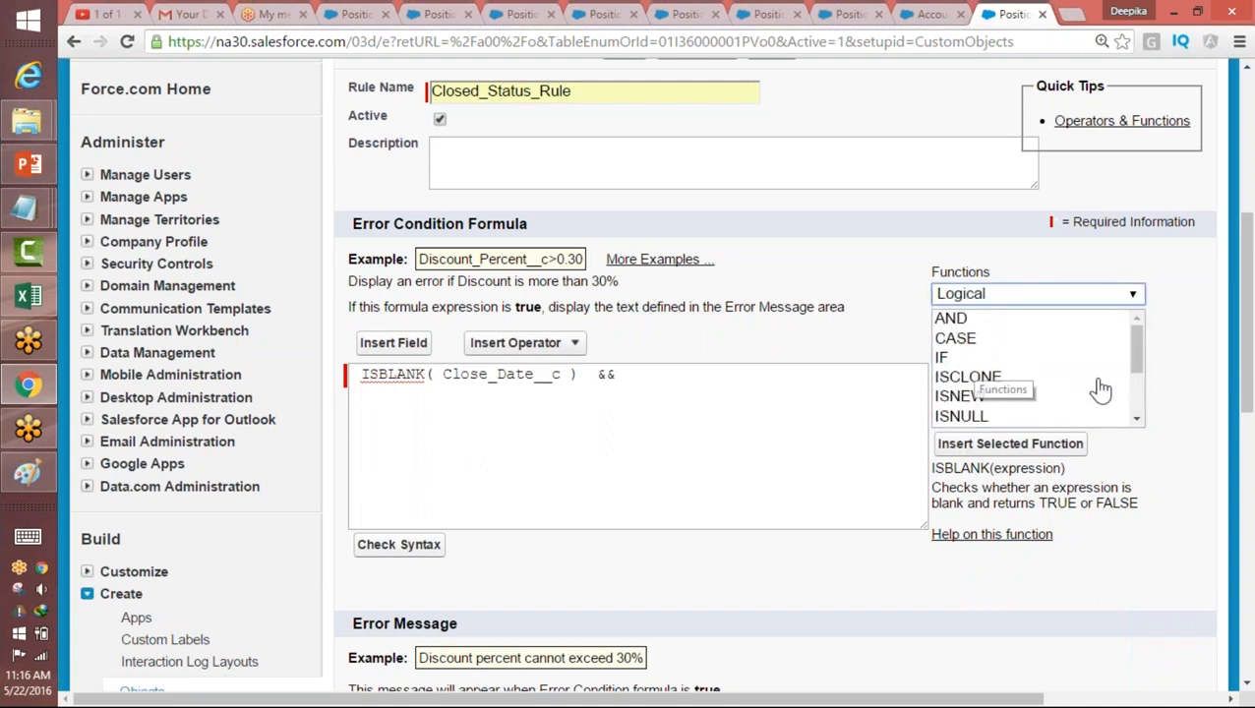
pyautogui.moveTo(1136, 340)
pyautogui.mouseDown()
pyautogui.moveTo(1140, 420)
pyautogui.moveTo(1133, 335)
pyautogui.mouseUp()
pyautogui.click(1040, 295)
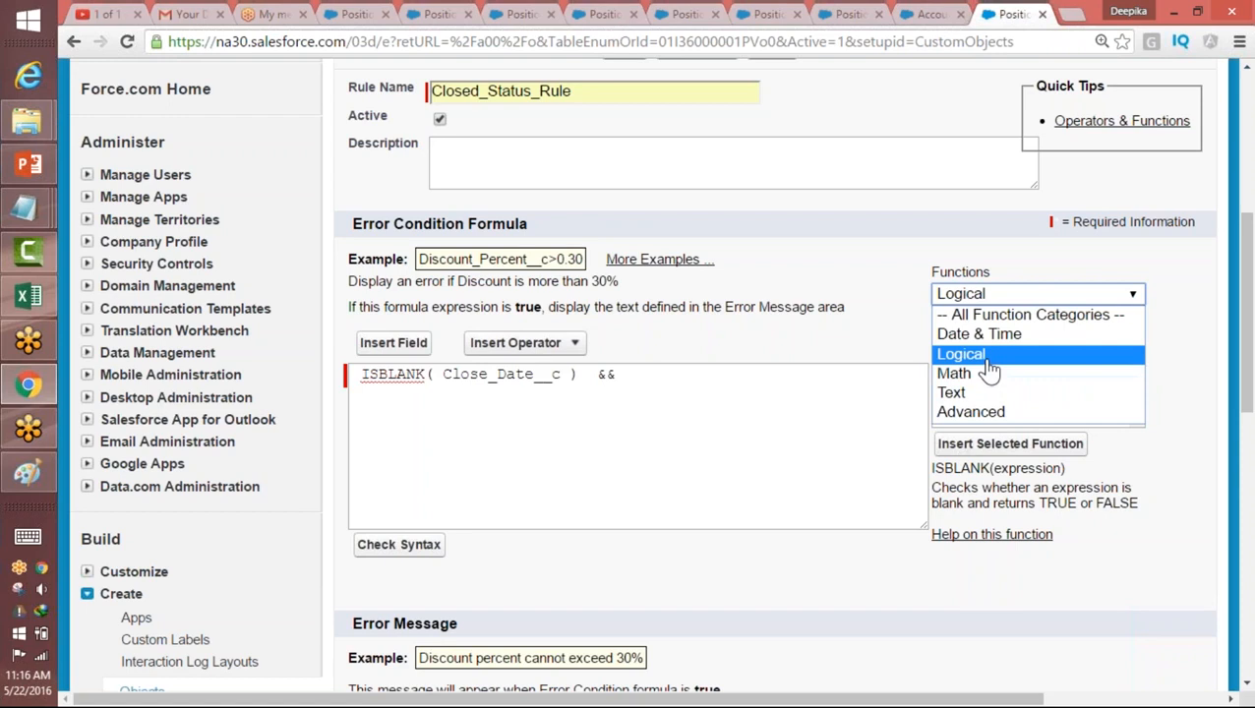
pyautogui.click(989, 356)
pyautogui.moveTo(1142, 350); pyautogui.dragTo(1144, 388)
# Step: Find ISPICKVAL among the Text functions, review its syntax and description, and insert it after the && operator
pyautogui.click(1029, 295)
pyautogui.click(969, 394)
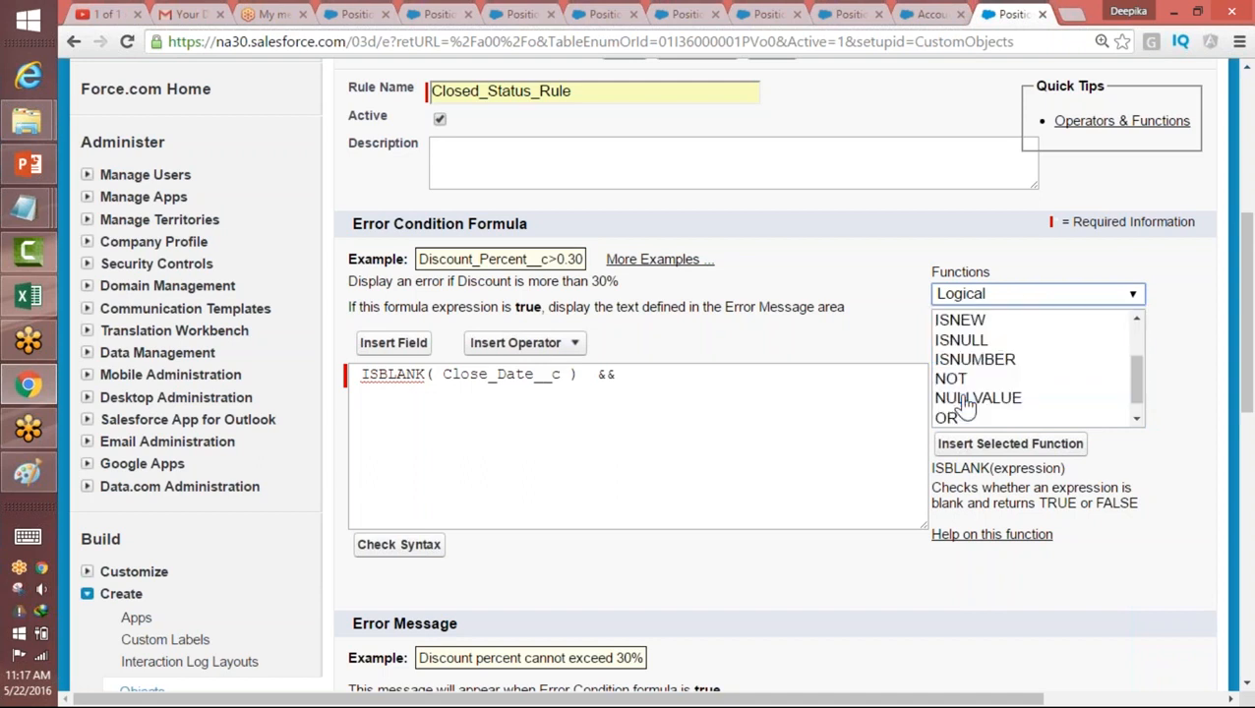
pyautogui.click(987, 384)
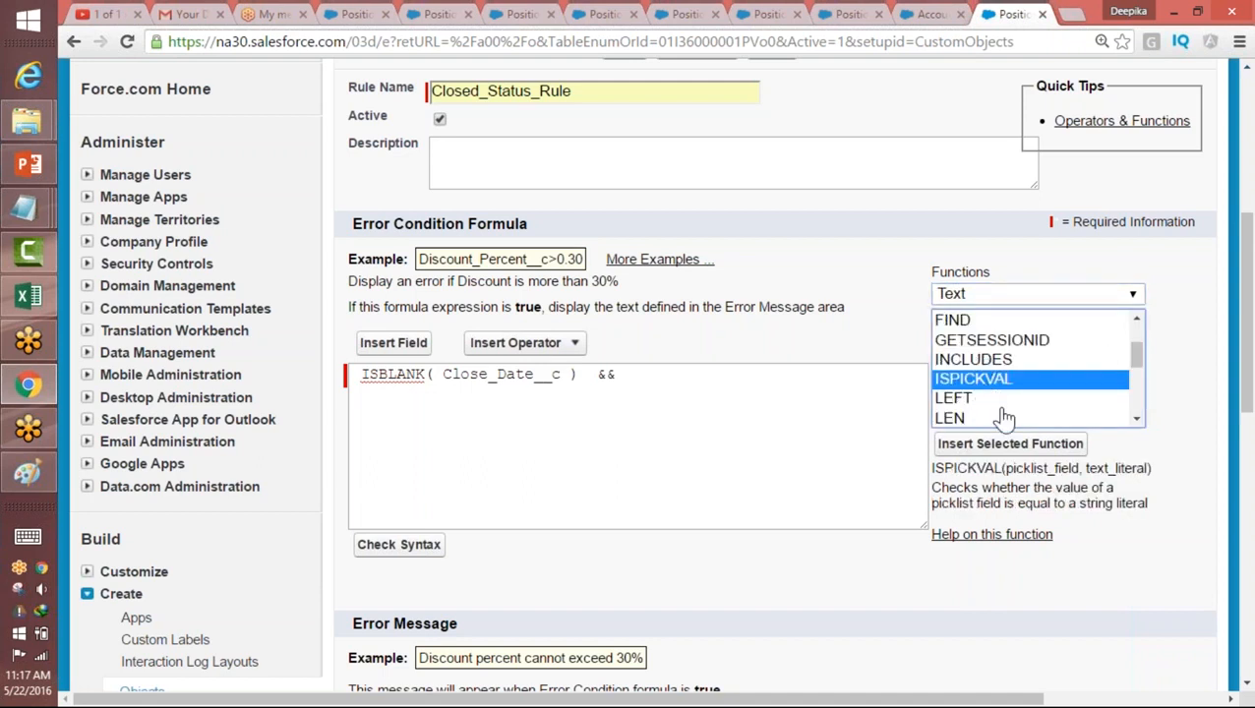
pyautogui.moveTo(936, 468); pyautogui.dragTo(1145, 470)
pyautogui.click(1088, 469)
pyautogui.moveTo(935, 487); pyautogui.dragTo(1006, 488)
pyautogui.click(1059, 499)
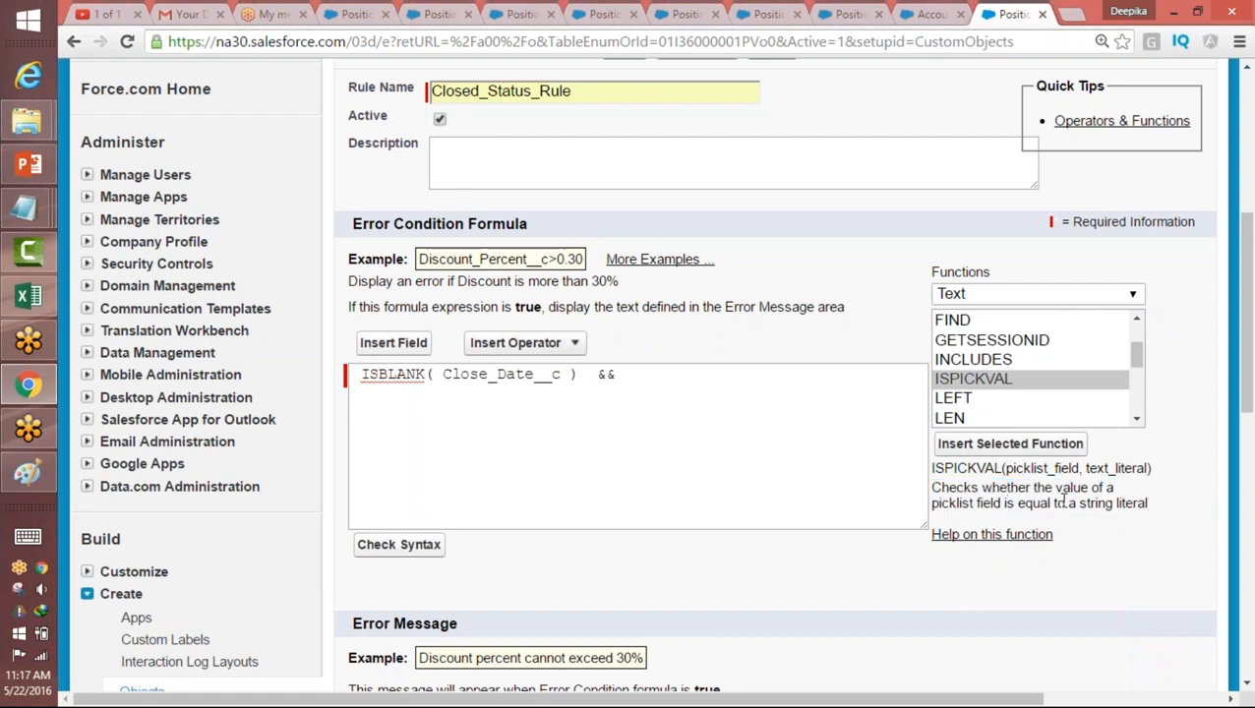
pyautogui.moveTo(1084, 470); pyautogui.dragTo(1147, 469)
pyautogui.moveTo(1006, 469); pyautogui.dragTo(1071, 469)
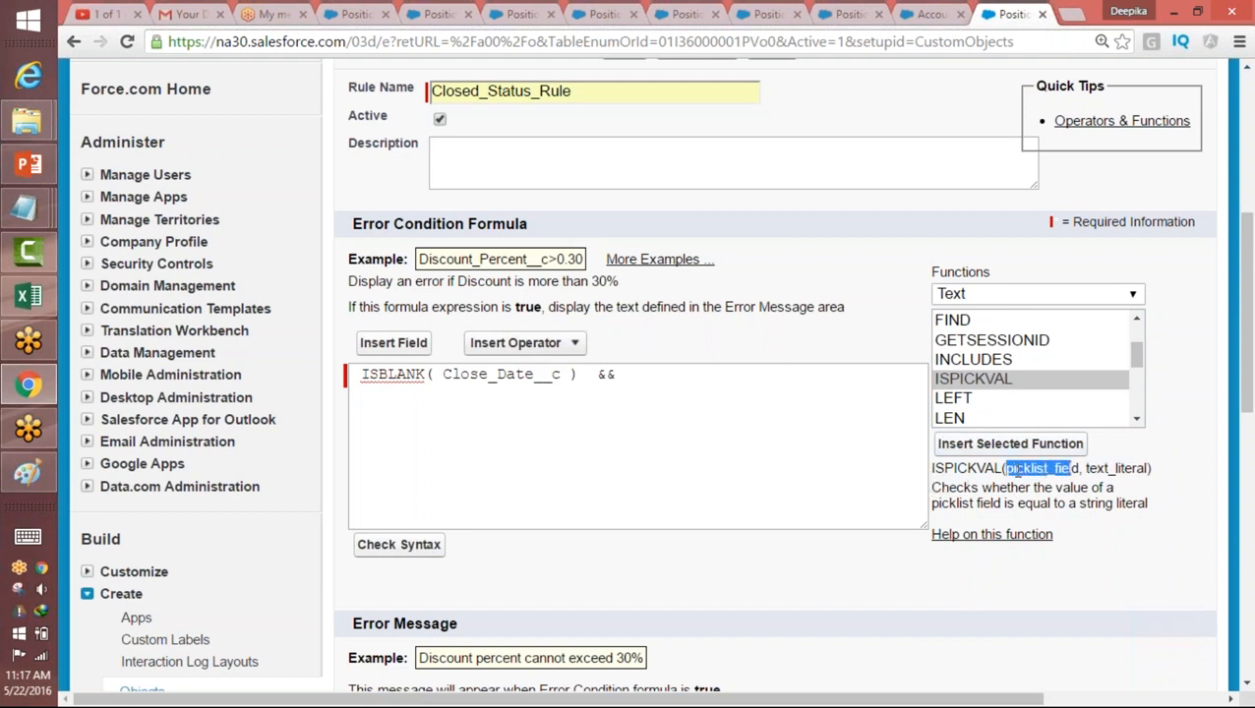
pyautogui.click(976, 384)
pyautogui.click(1016, 447)
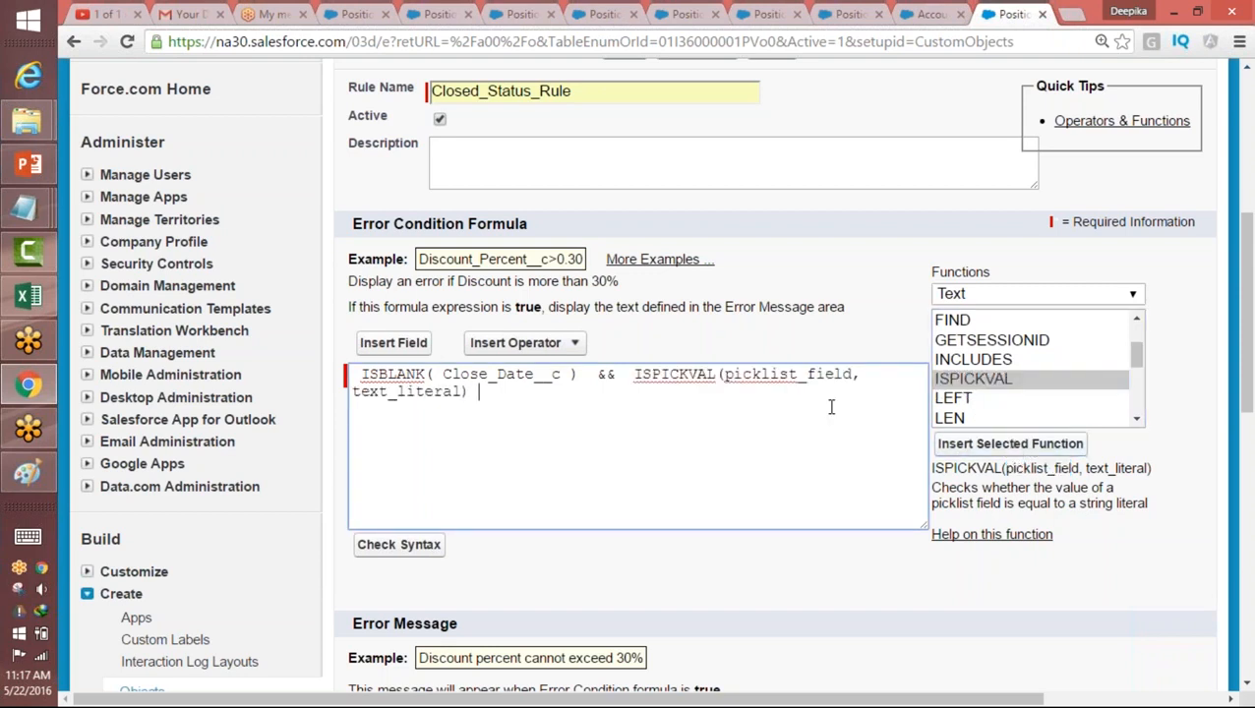
# Step: Enclose the ISPICKVAL condition after the && operator in an extra pair of parentheses
pyautogui.moveTo(726, 374); pyautogui.dragTo(855, 375)
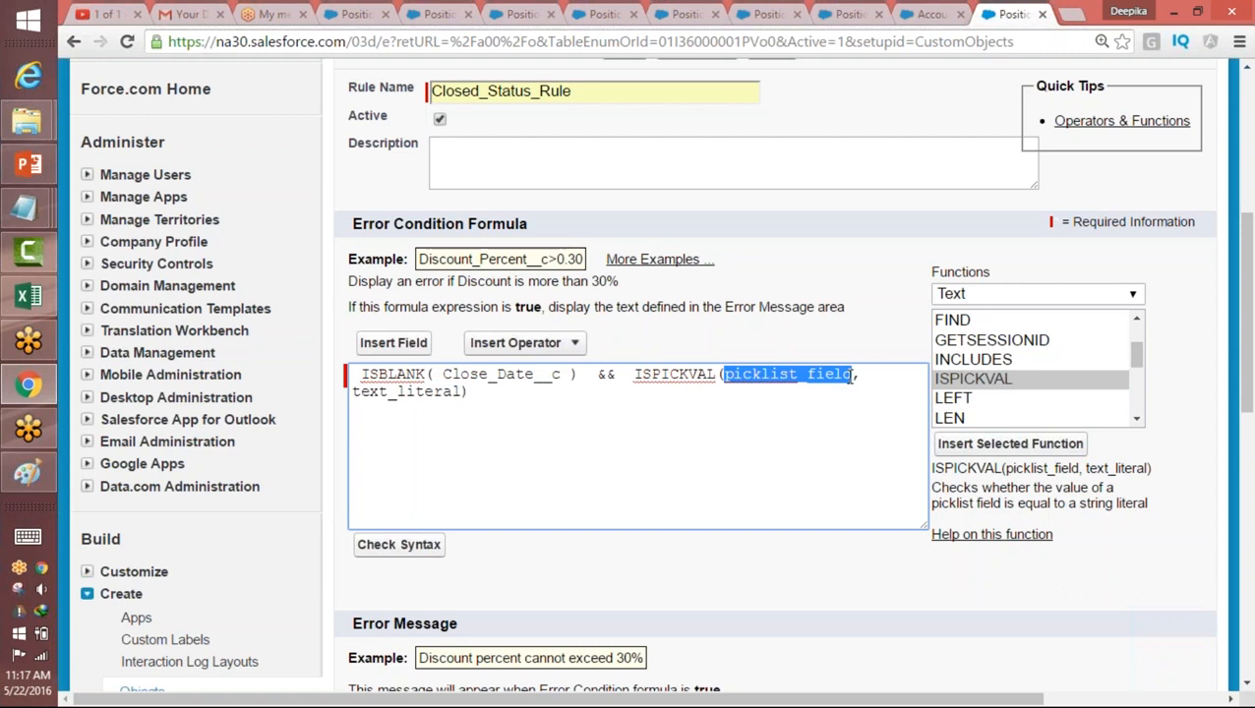
pyautogui.click(634, 375)
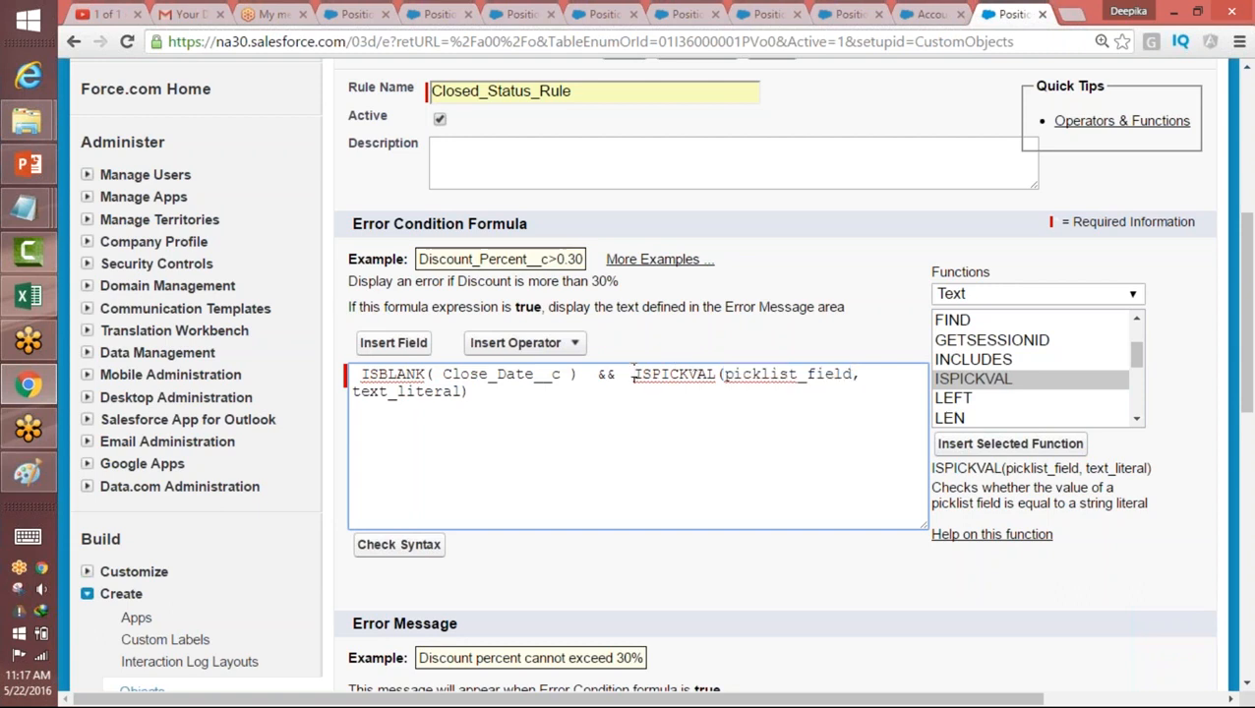
pyautogui.write('(')
pyautogui.click(500, 386)
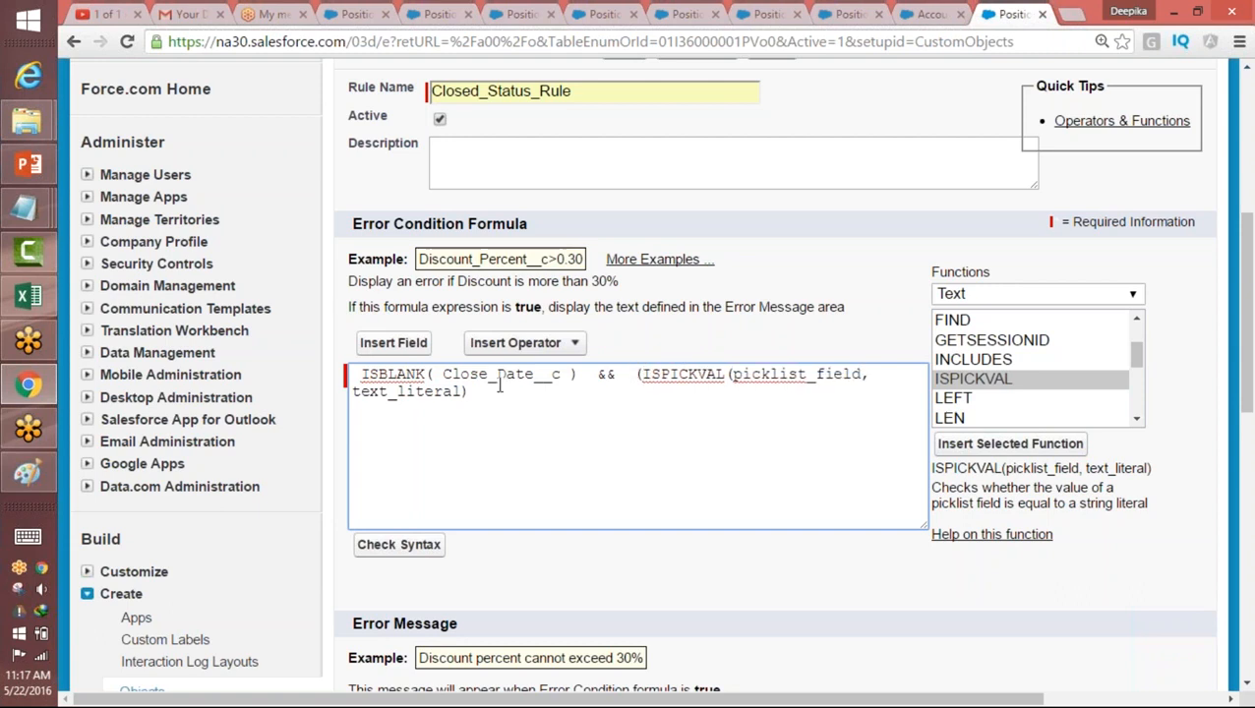
# Step: Replace the picklist_field placeholder in ISPICKVAL with the Position object's Status field, Status__c
pyautogui.doubleClick(791, 374)
pyautogui.click(394, 342)
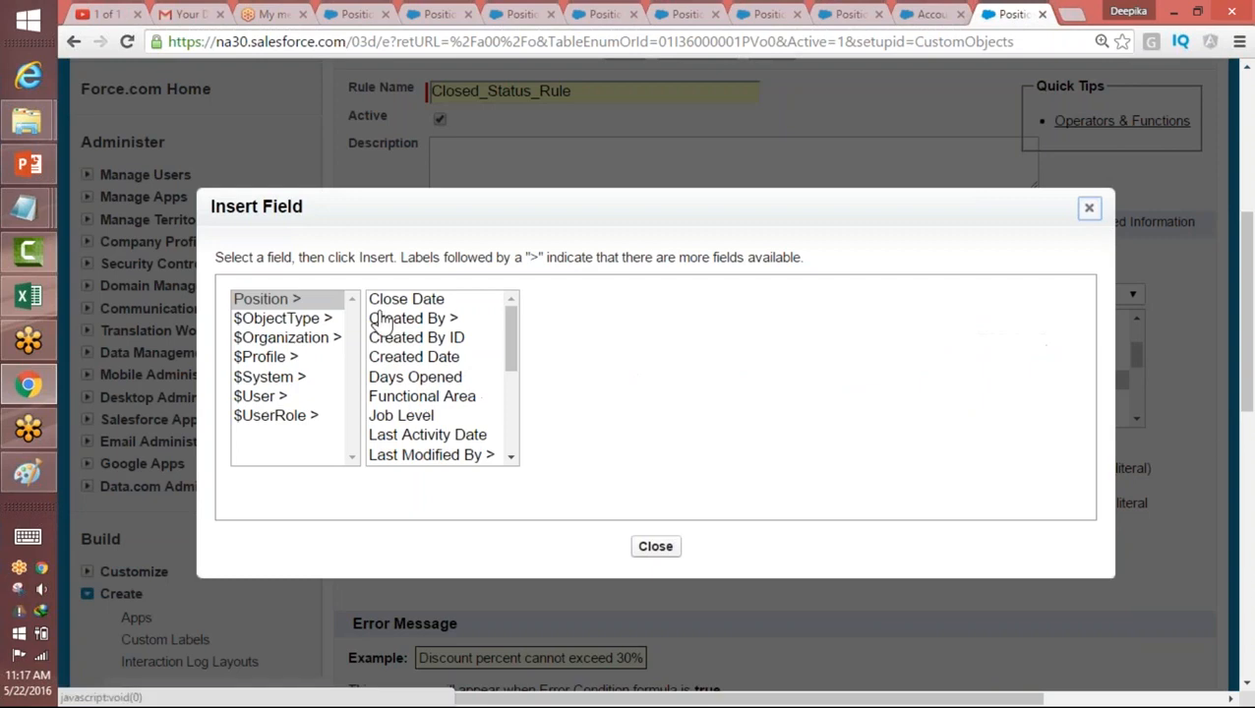
pyautogui.click(327, 301)
pyautogui.moveTo(513, 341); pyautogui.dragTo(463, 443)
pyautogui.click(420, 455)
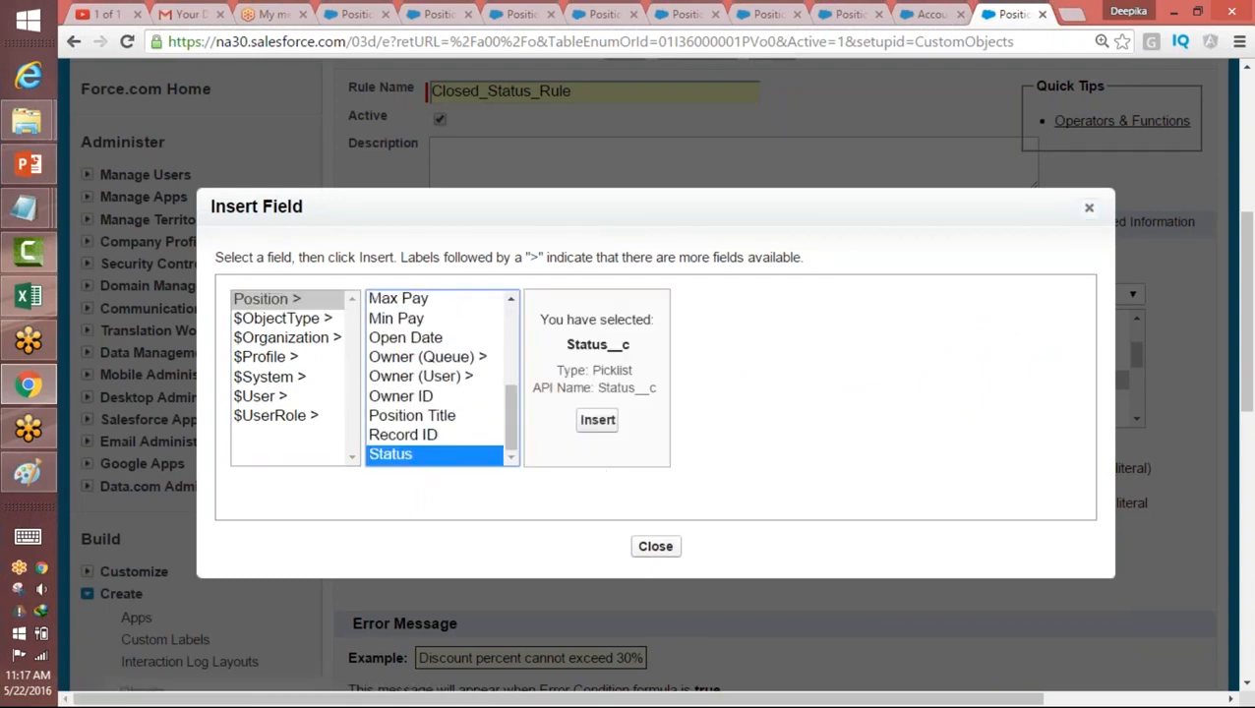
pyautogui.click(597, 420)
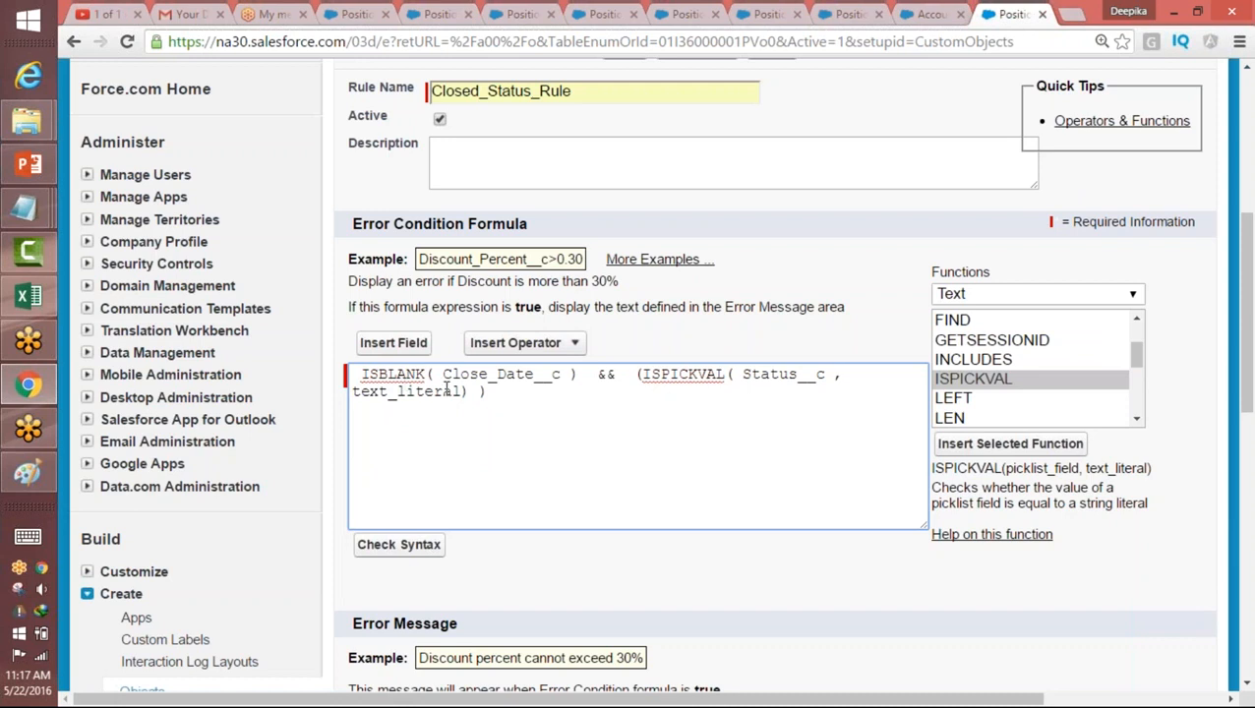
# Step: Replace the text_literal placeholder in ISPICKVAL with the status value Closed-Filled, starting with a double quotation mark
pyautogui.moveTo(460, 394); pyautogui.dragTo(351, 385)
pyautogui.moveTo(462, 391); pyautogui.dragTo(324, 394)
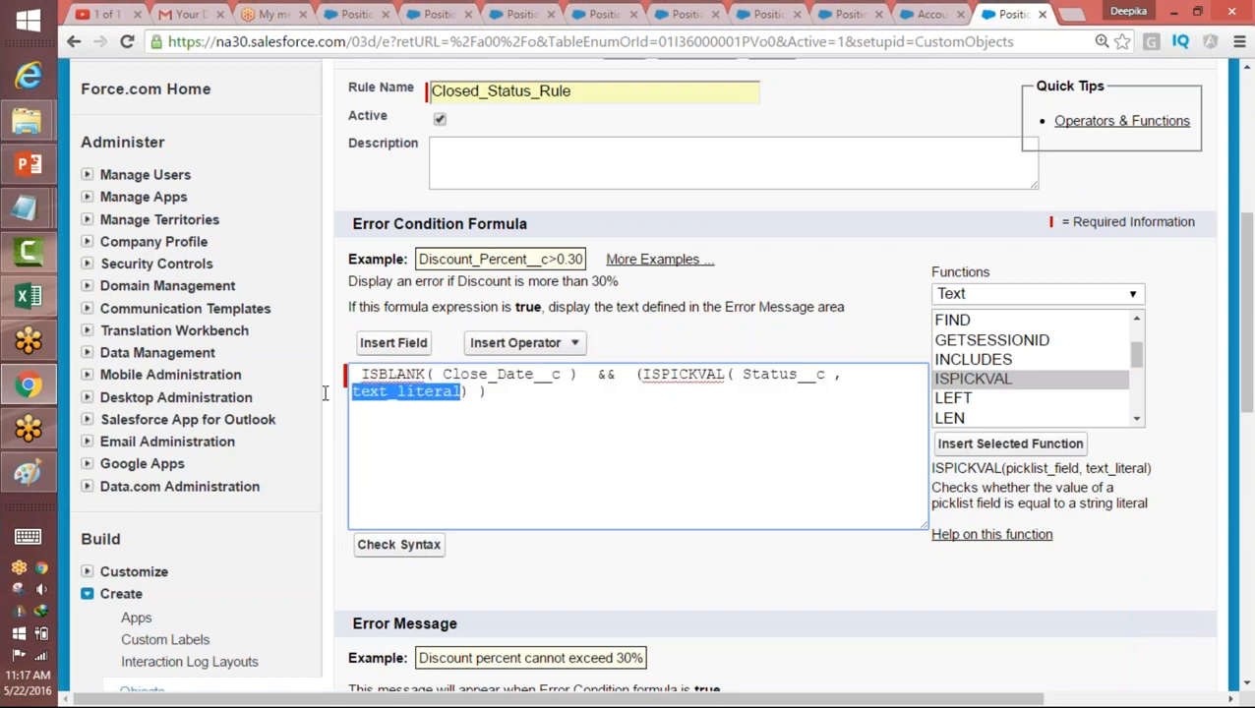
pyautogui.write('"')
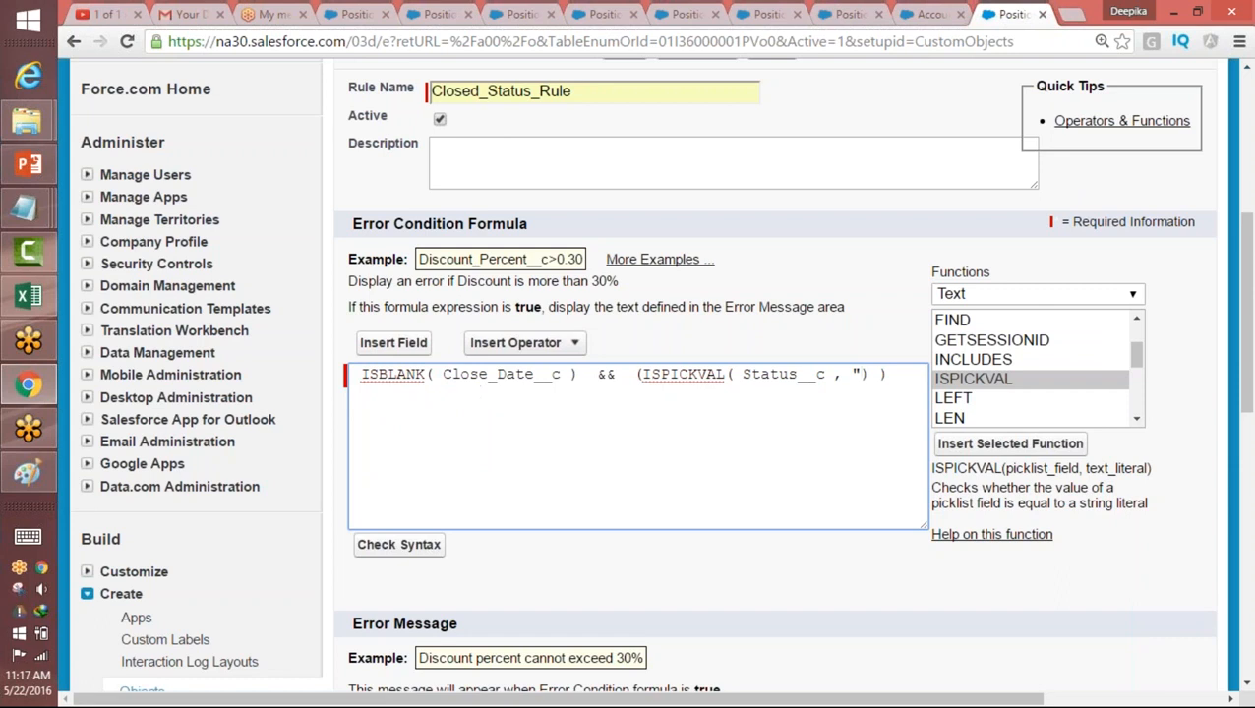
pyautogui.write('Closed-Filled")')
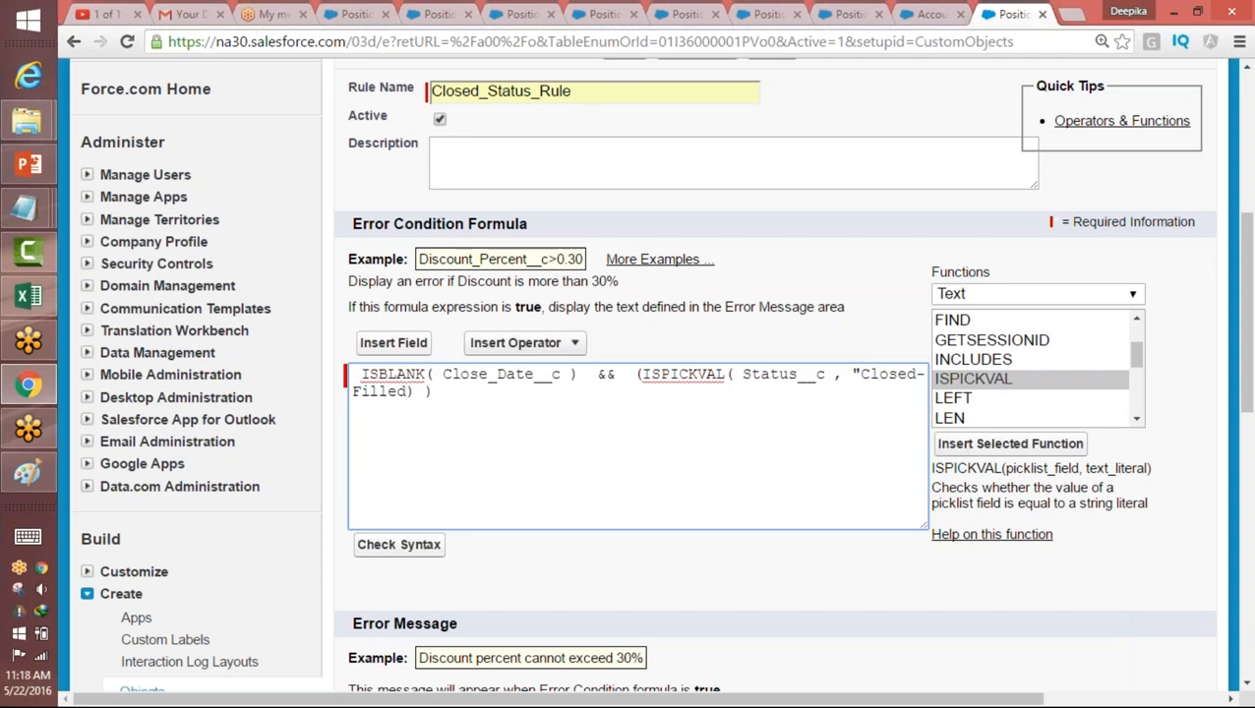
pyautogui.write('||')
# Step: Add the || operator after the Closed-Filled condition and put a copy of that ISPICKVAL condition behind it
pyautogui.click(637, 374)
pyautogui.write('(')
pyautogui.moveTo(635, 373); pyautogui.dragTo(419, 393)
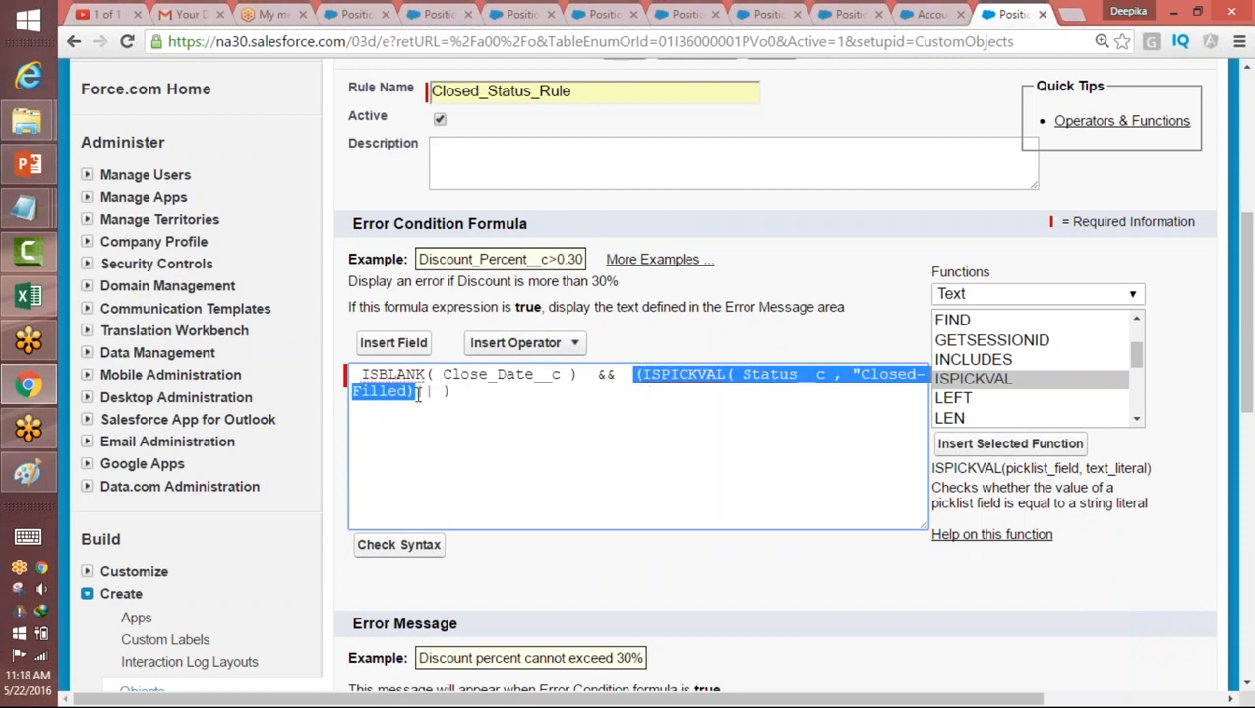
pyautogui.hotkey('ctrl', 'c')
pyautogui.click(439, 392)
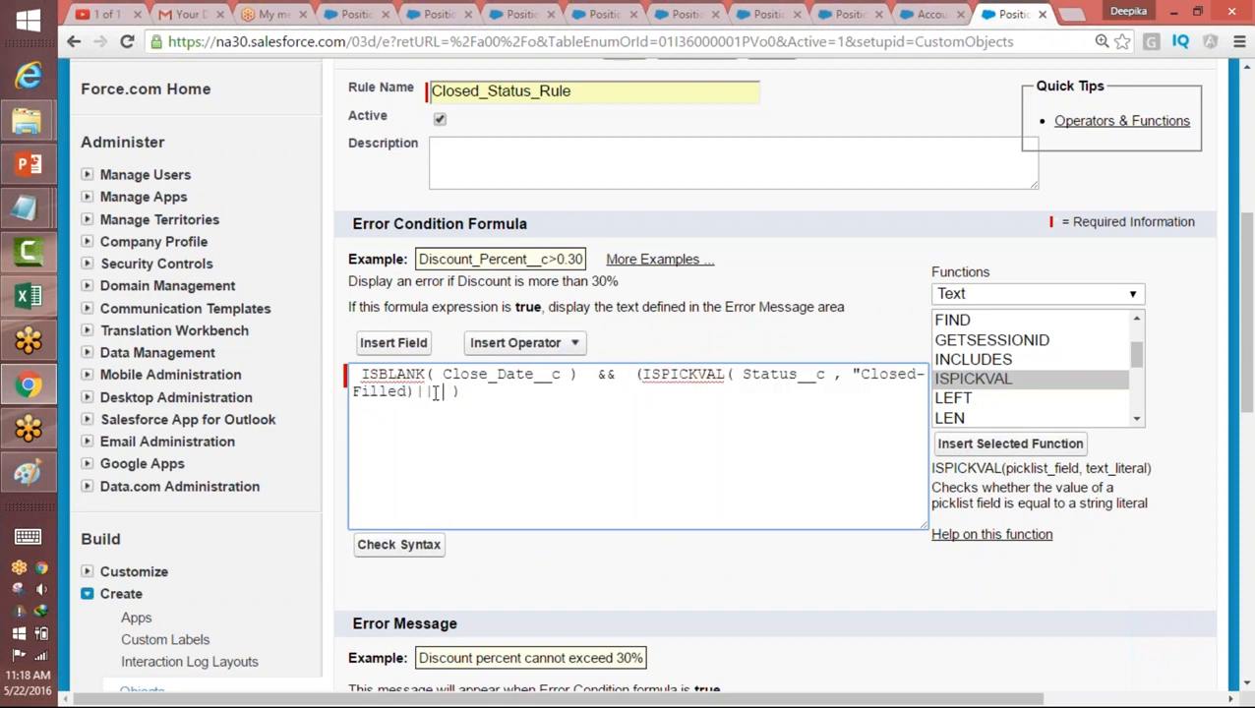
pyautogui.hotkey('ctrl', 'v')
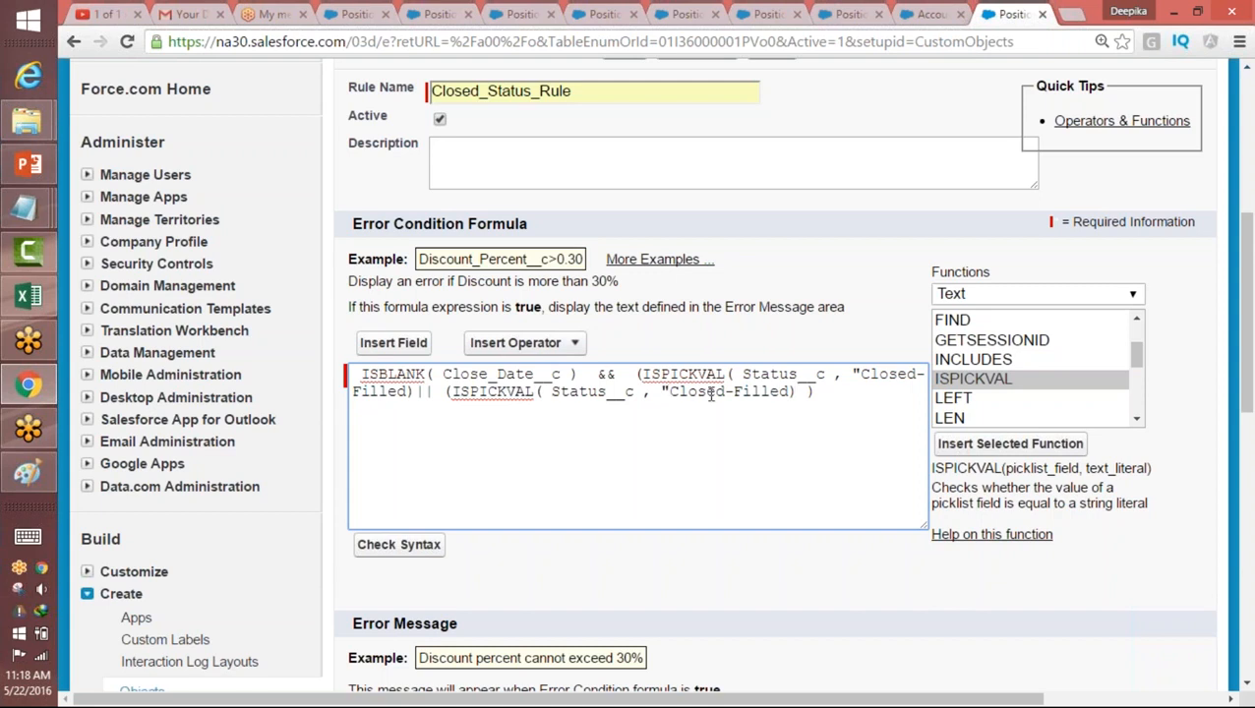
# Step: Add the missing closing quotation mark after Closed-Filled in the first ISPICKVAL and change the second one's value to Closed-Not Approved
pyautogui.click(790, 392)
pyautogui.click(411, 392)
pyautogui.write('"')
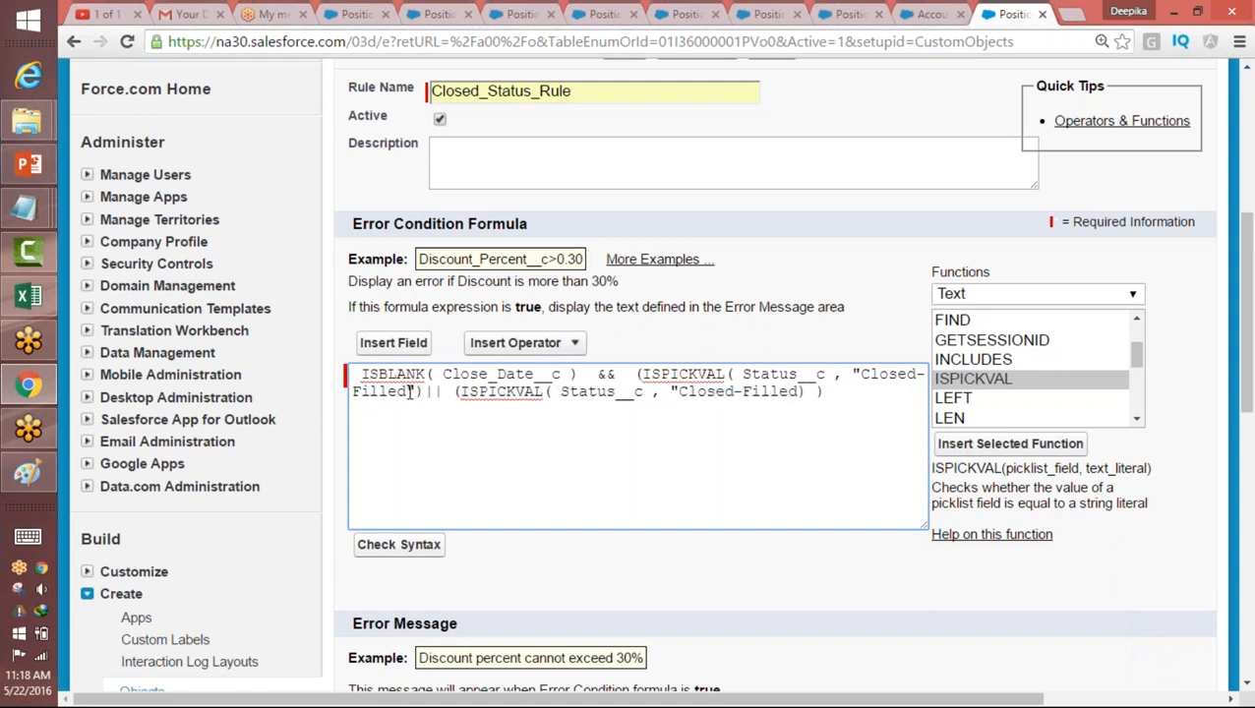
pyautogui.doubleClick(766, 391)
pyautogui.write('Not Approved')
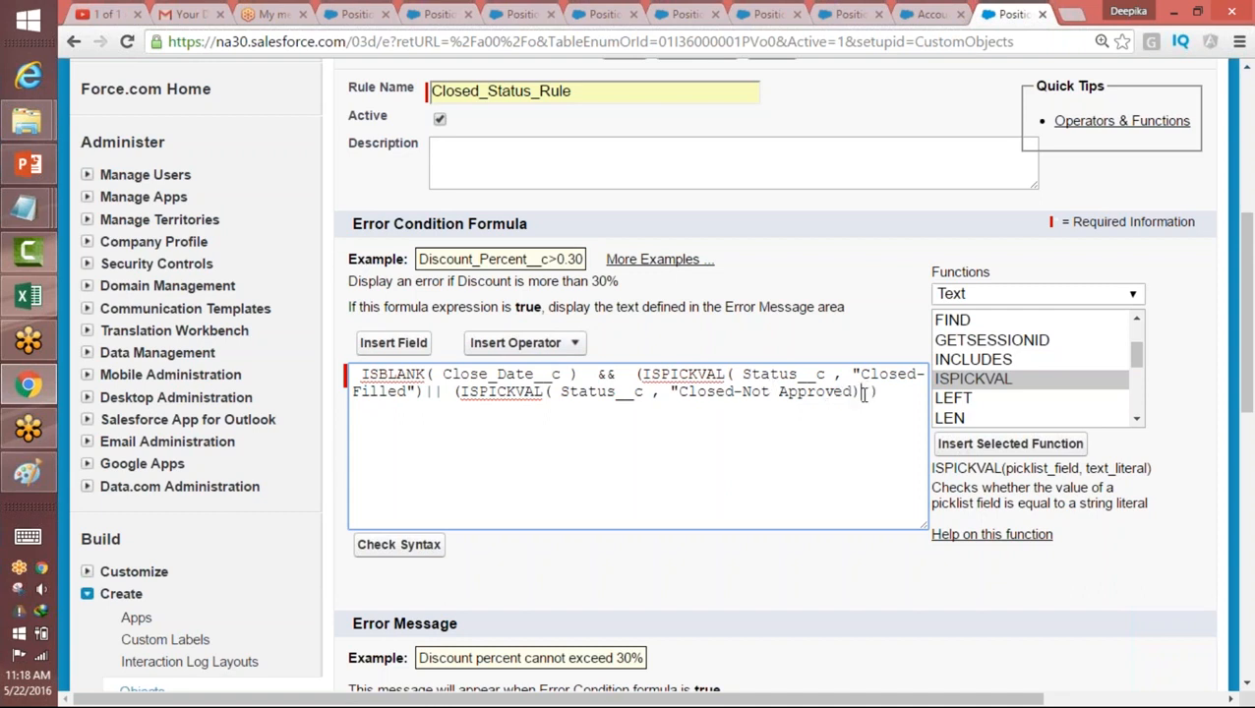
# Step: Append || and a third ISPICKVAL condition for the quoted status Closed-Cancelled, and check the formula's syntax
pyautogui.write('||')
pyautogui.hotkey('ctrl', 'v')
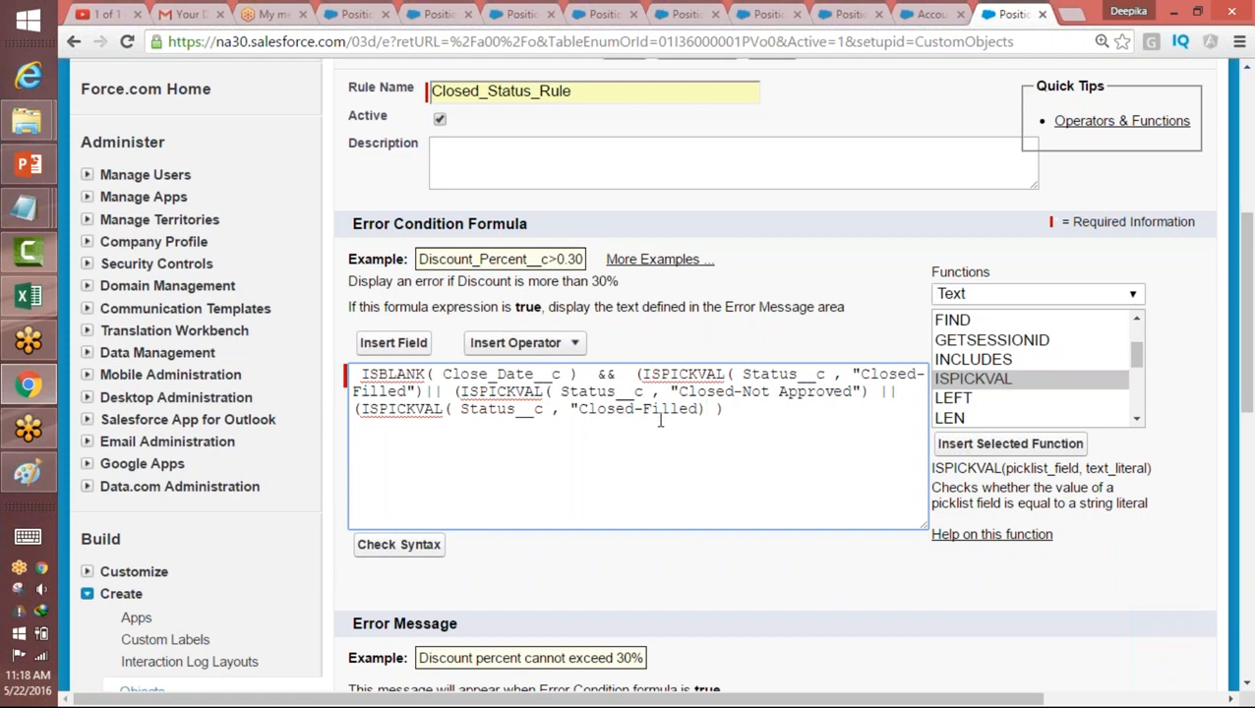
pyautogui.moveTo(643, 414); pyautogui.dragTo(702, 413)
pyautogui.write('Cancelled"')
pyautogui.moveTo(1248, 356); pyautogui.dragTo(1248, 373)
pyautogui.click(398, 489)
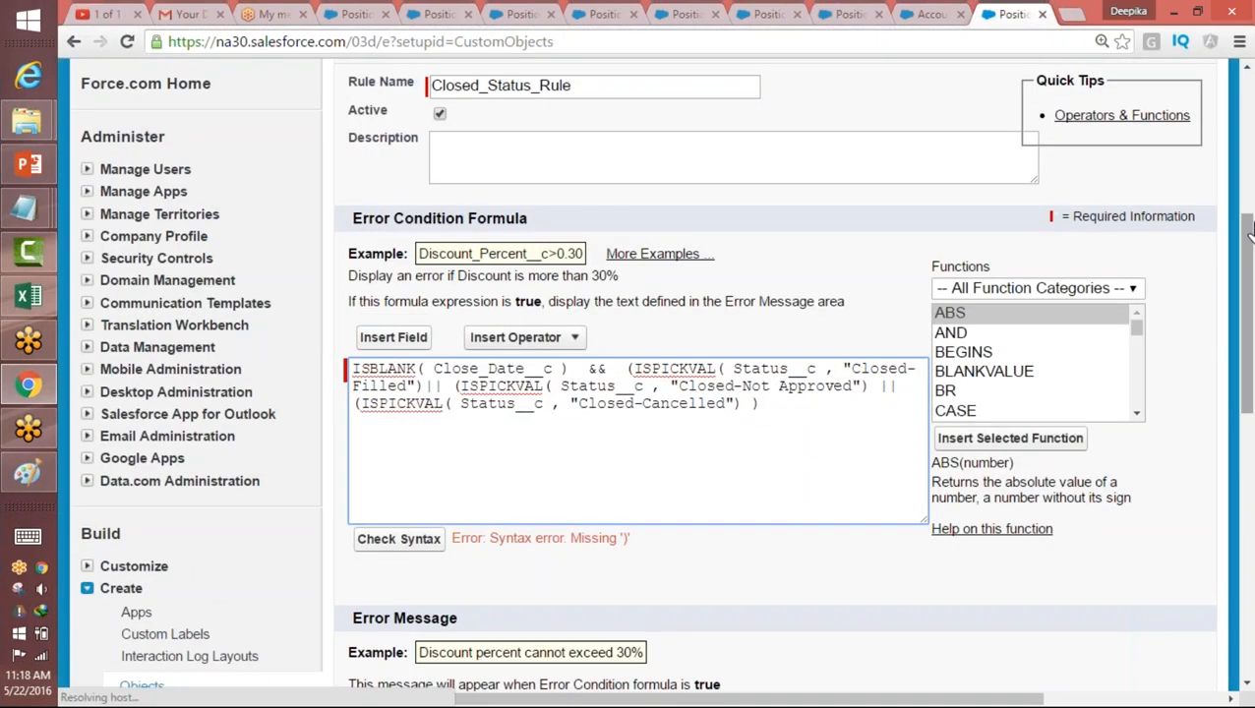
# Step: Try to balance the formula by adding one more closing parenthesis at its end, and recheck the syntax
pyautogui.moveTo(1247, 238); pyautogui.dragTo(1247, 247)
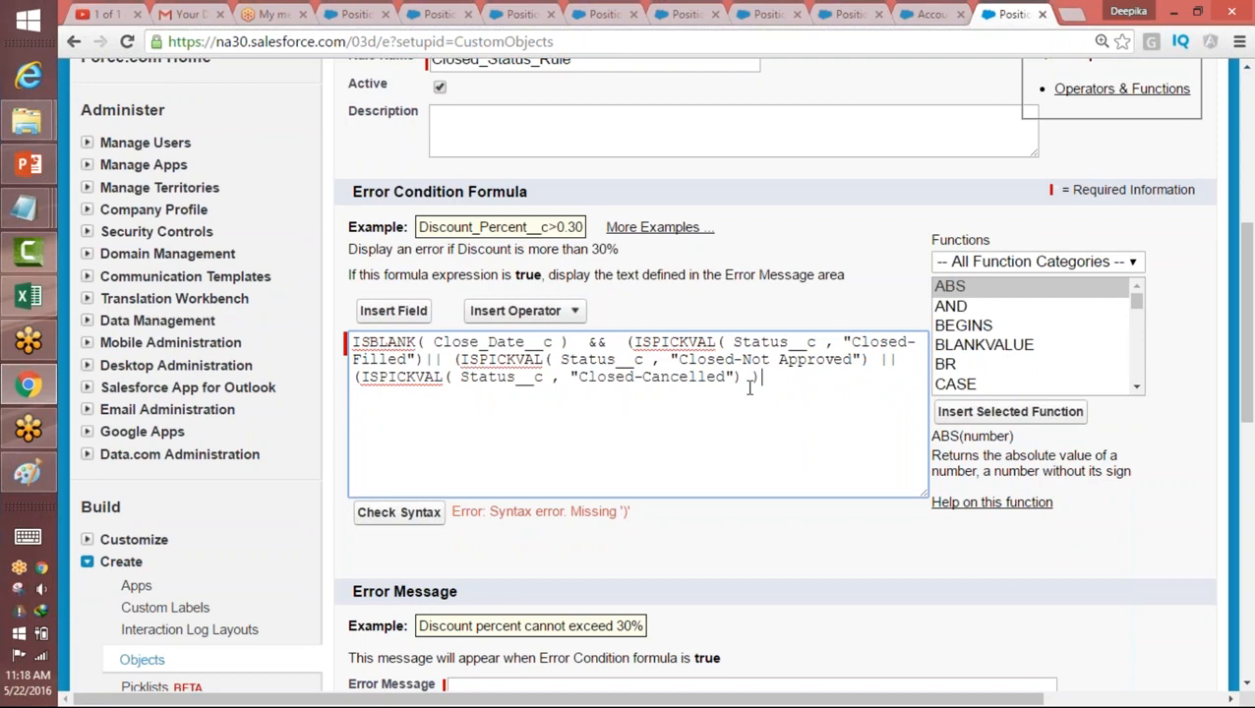
pyautogui.write(')')
pyautogui.click(398, 512)
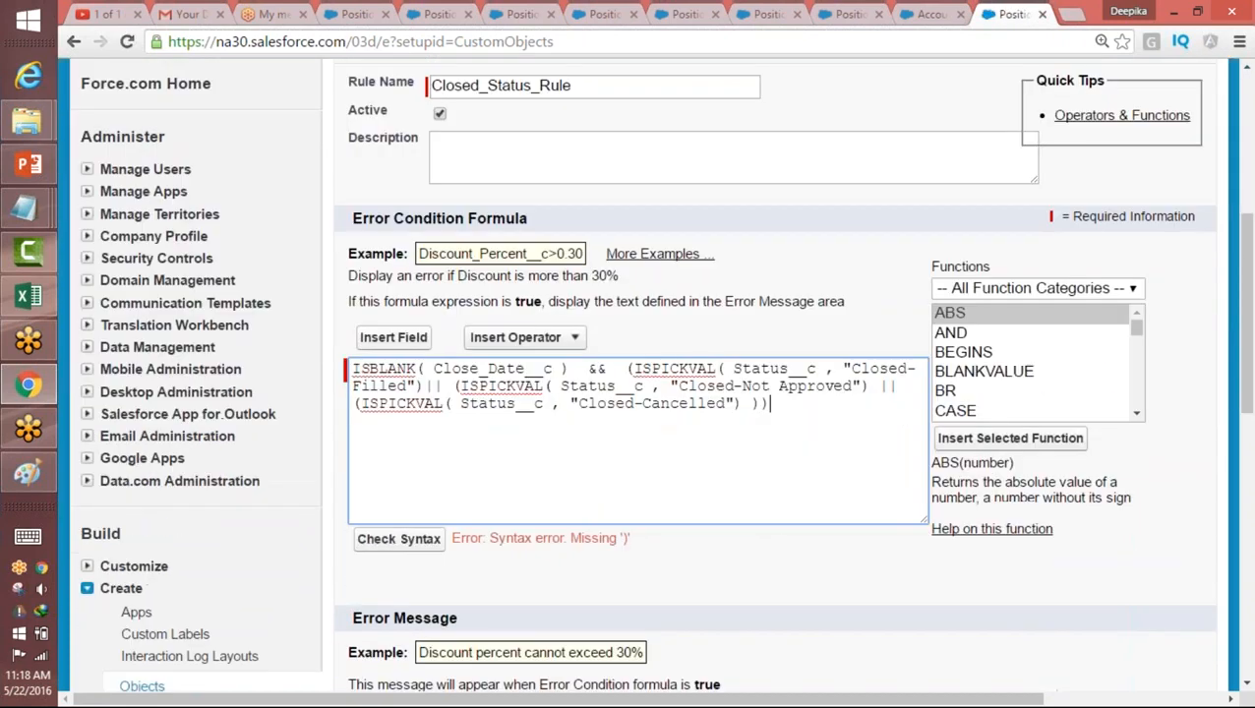
# Step: Remove the extra opening parentheses before the second and third ISPICKVAL, keep one closing parenthesis for the group, and recheck the syntax
pyautogui.click(580, 371)
pyautogui.click(635, 370)
pyautogui.doubleClick(636, 370)
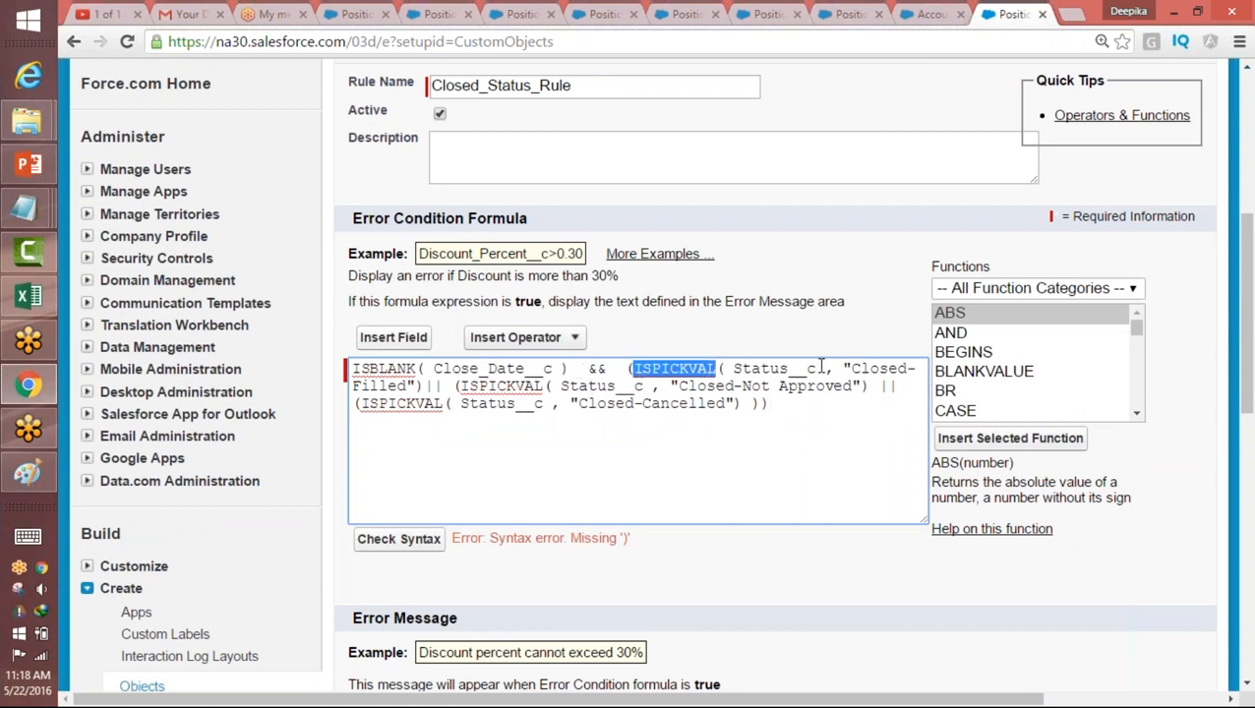
pyautogui.click(734, 368)
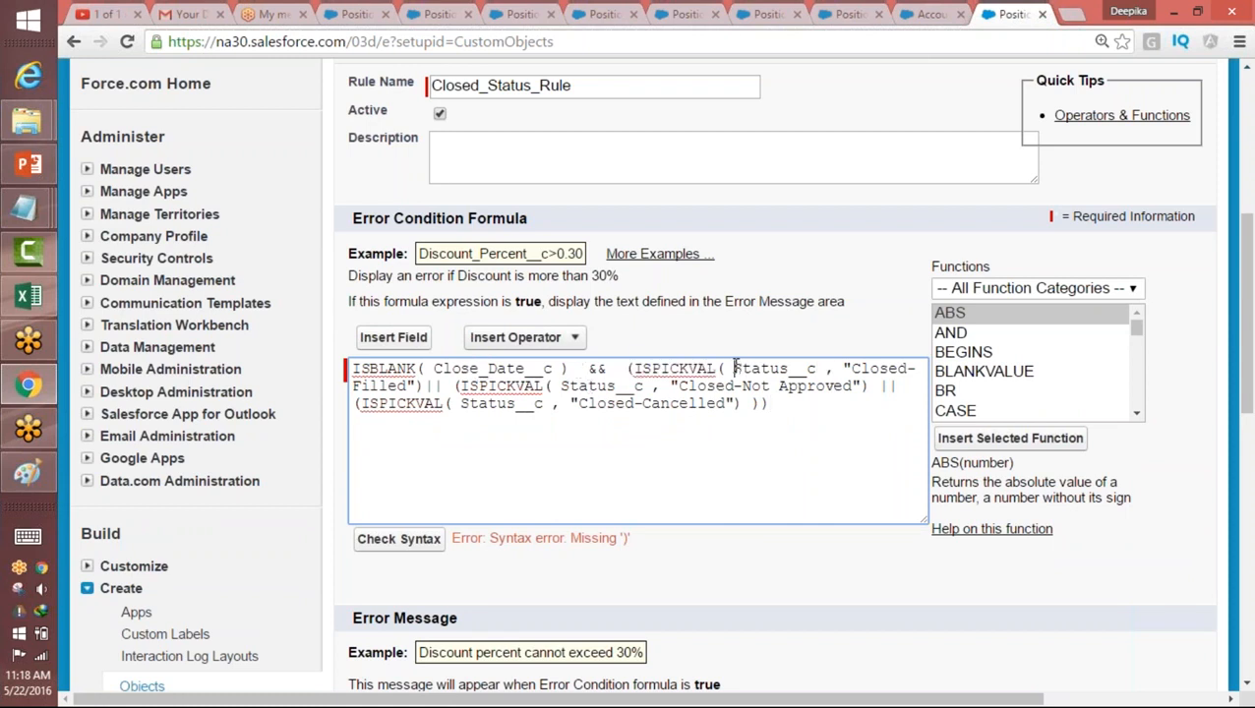
pyautogui.click(461, 386)
pyautogui.press('BackSpace')
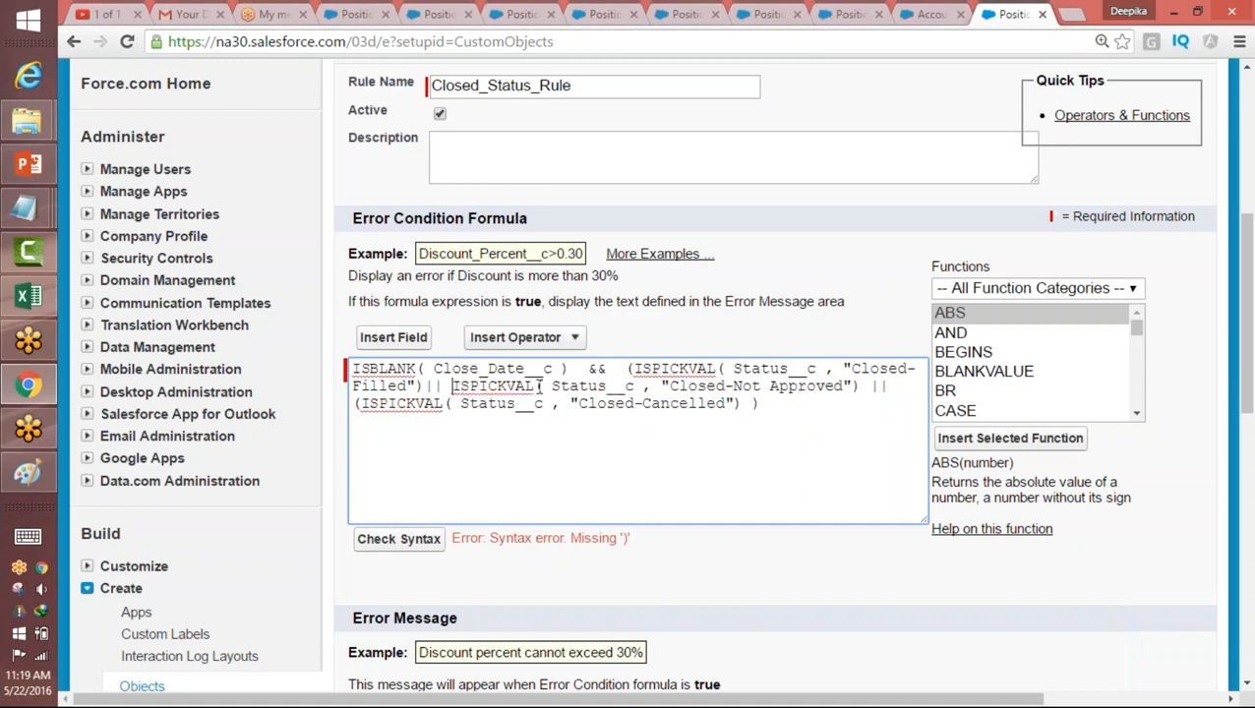
pyautogui.click(400, 541)
pyautogui.doubleClick(542, 386)
pyautogui.click(461, 402)
pyautogui.click(363, 402)
pyautogui.click(396, 539)
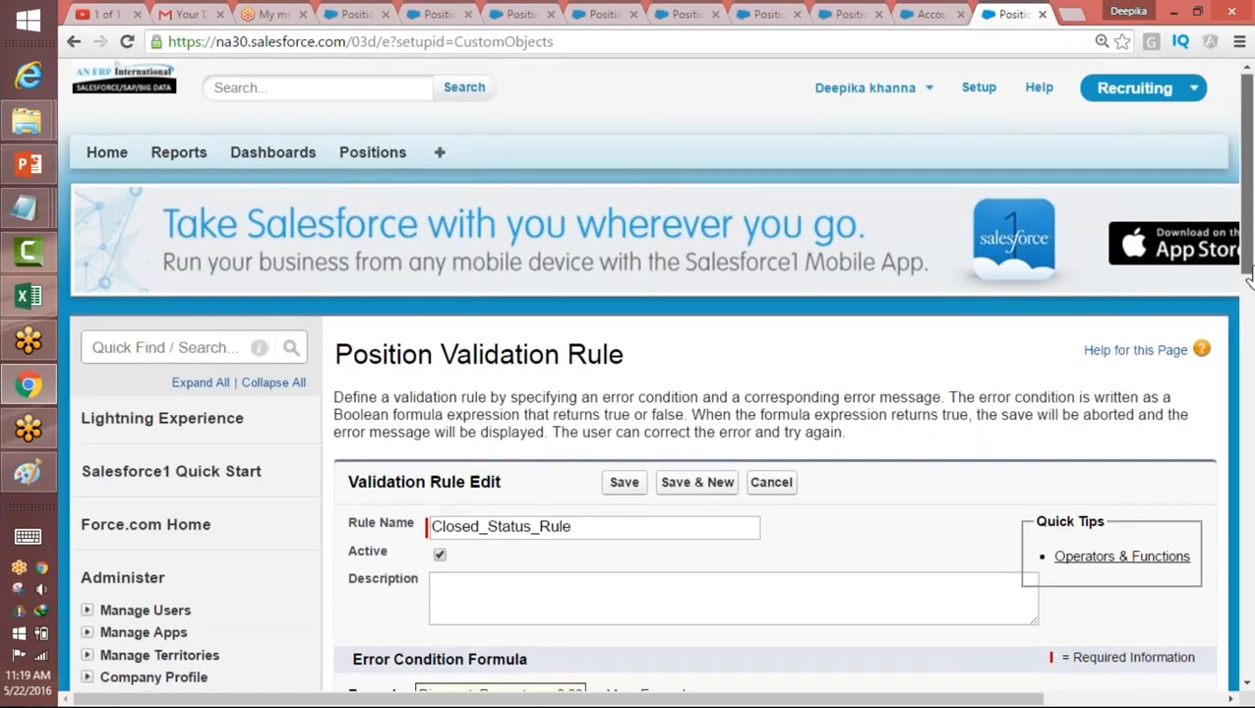
# Step: Review the formula's ISBLANK part and the grouped ISPICKVAL conditions with their Status__c field and closed status values
pyautogui.moveTo(1240, 236); pyautogui.dragTo(1243, 393)
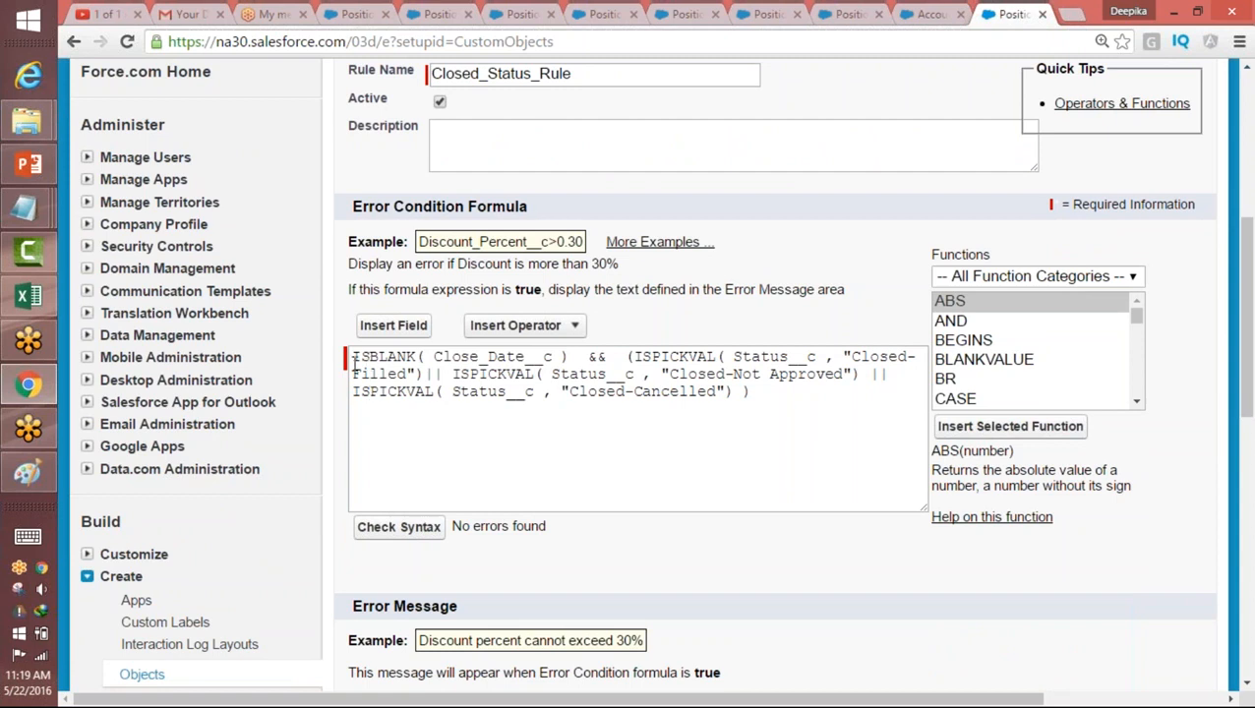
pyautogui.moveTo(356, 356)
pyautogui.mouseDown()
pyautogui.moveTo(557, 356)
pyautogui.moveTo(350, 360)
pyautogui.mouseUp()
pyautogui.click(370, 375)
pyautogui.moveTo(631, 360); pyautogui.dragTo(744, 391)
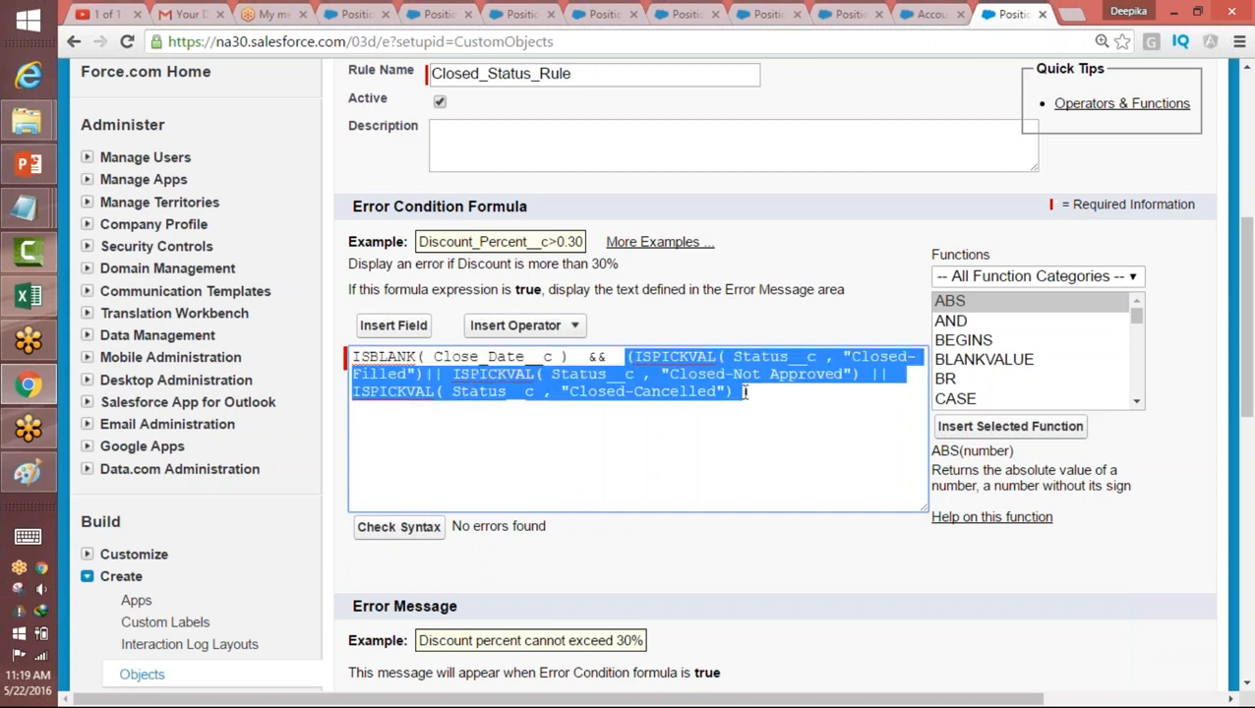
pyautogui.click(744, 393)
pyautogui.doubleClick(655, 357)
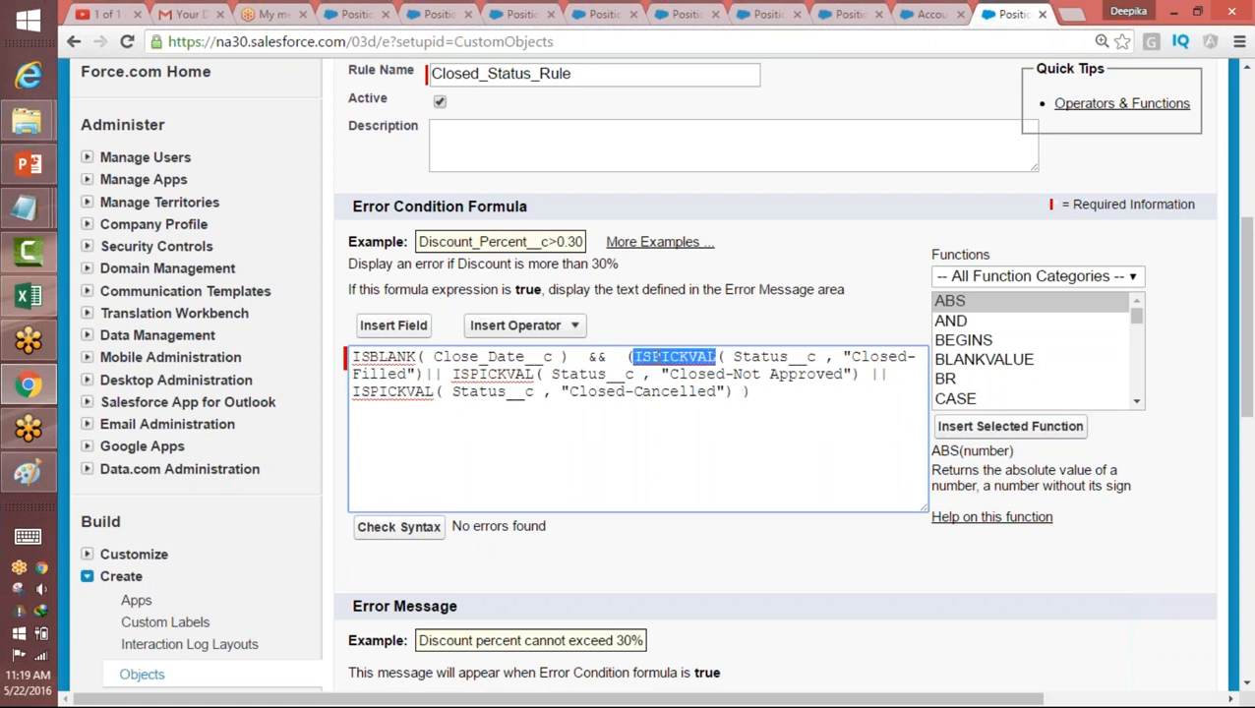
pyautogui.moveTo(731, 356); pyautogui.dragTo(818, 357)
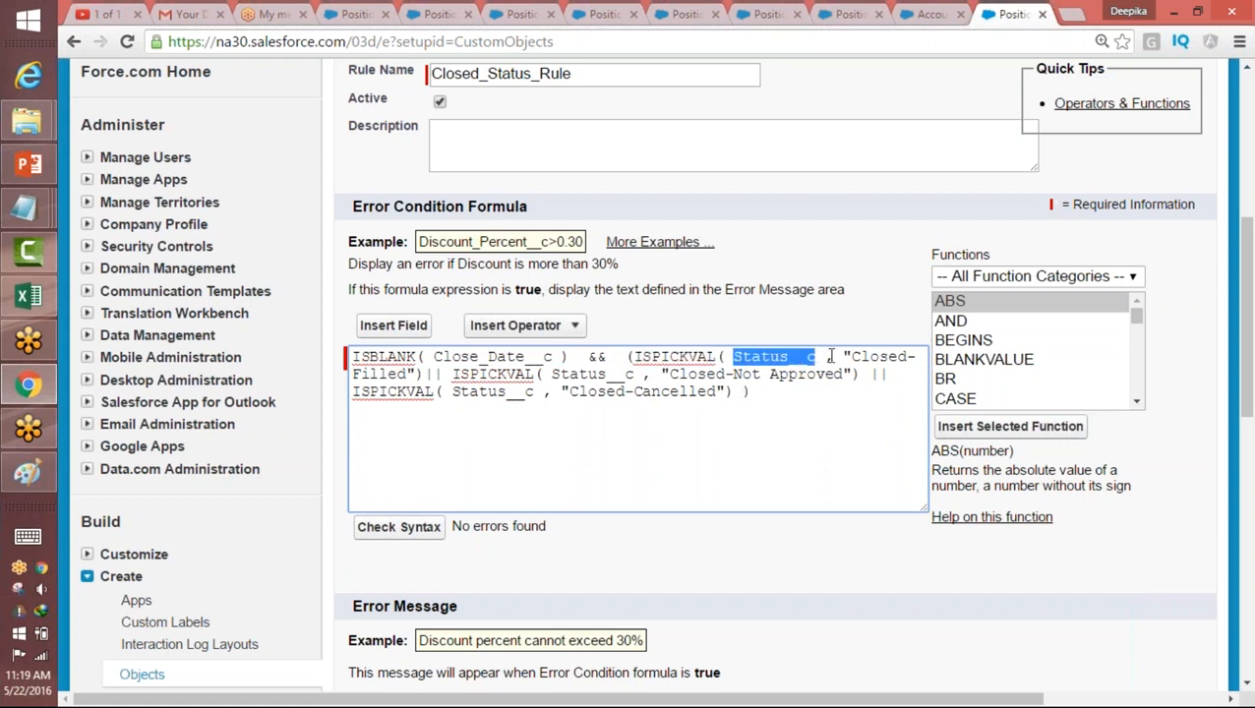
pyautogui.moveTo(411, 374); pyautogui.dragTo(359, 378)
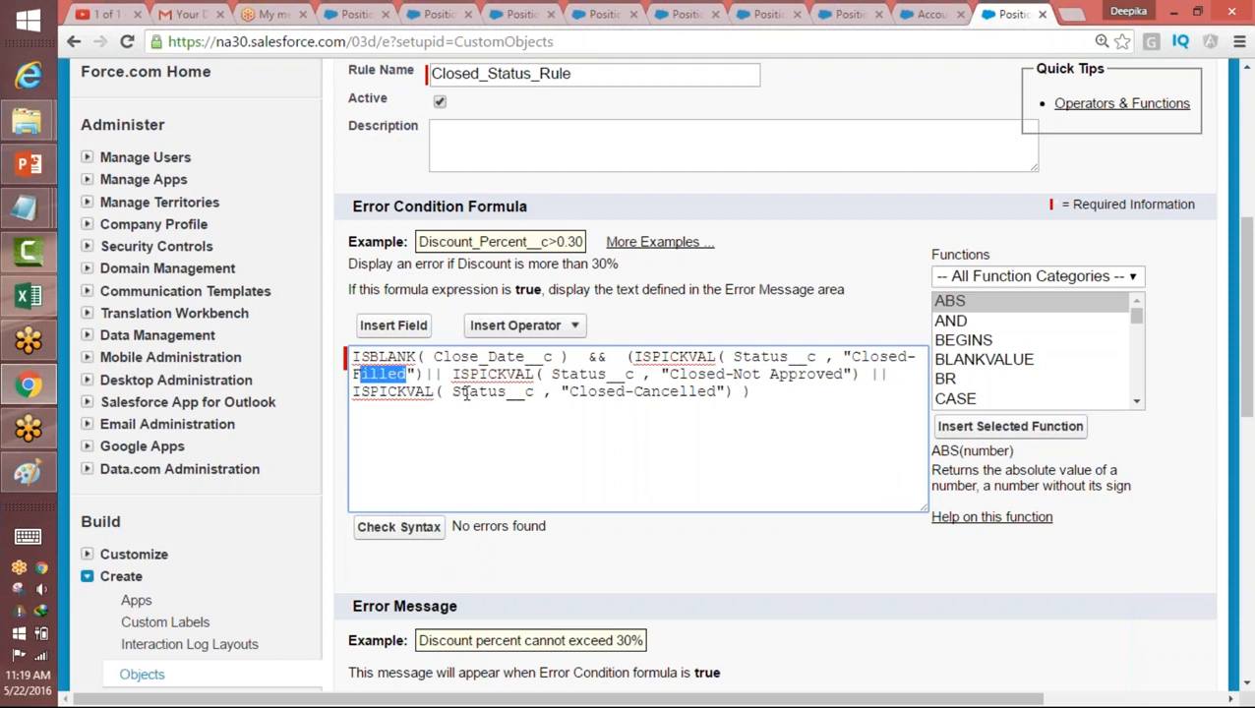
pyautogui.moveTo(671, 379); pyautogui.dragTo(848, 375)
pyautogui.click(618, 374)
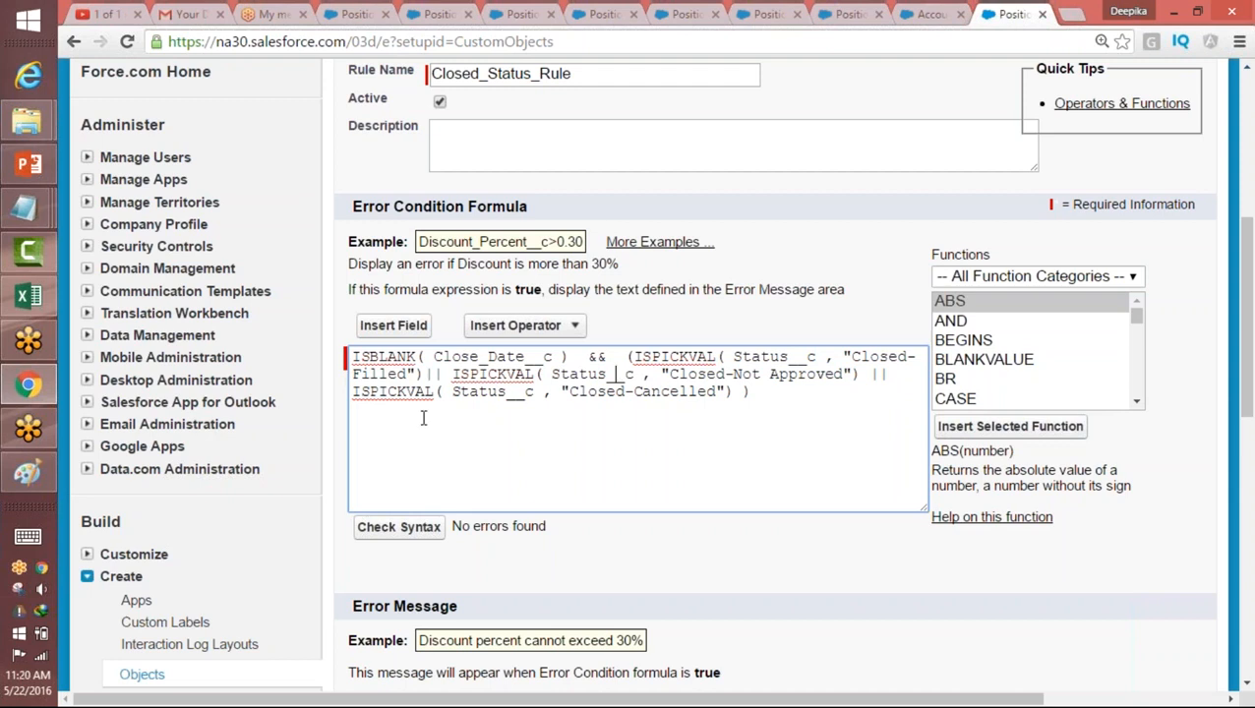
# Step: Break the formula into lines so the three ISPICKVAL conditions stand between the group's opening and closing parentheses
pyautogui.click(634, 356)
pyautogui.press('Return')
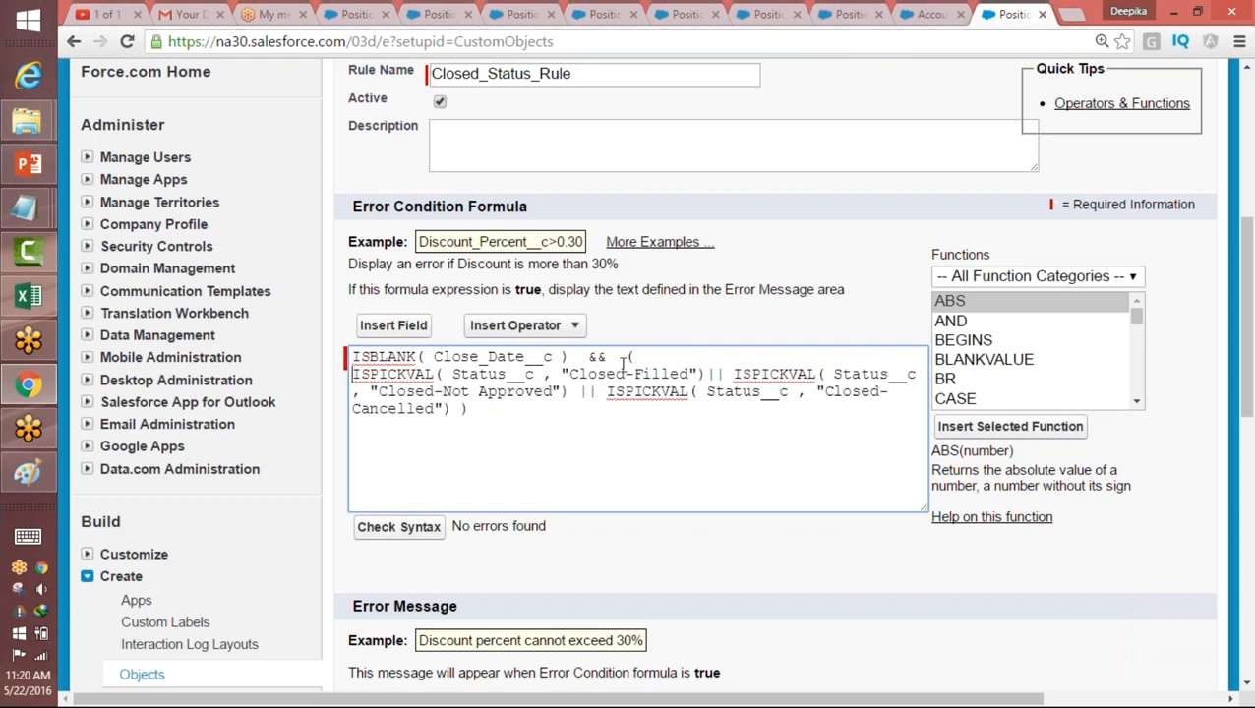
pyautogui.click(453, 411)
pyautogui.press('Return')
pyautogui.moveTo(354, 374); pyautogui.dragTo(453, 412)
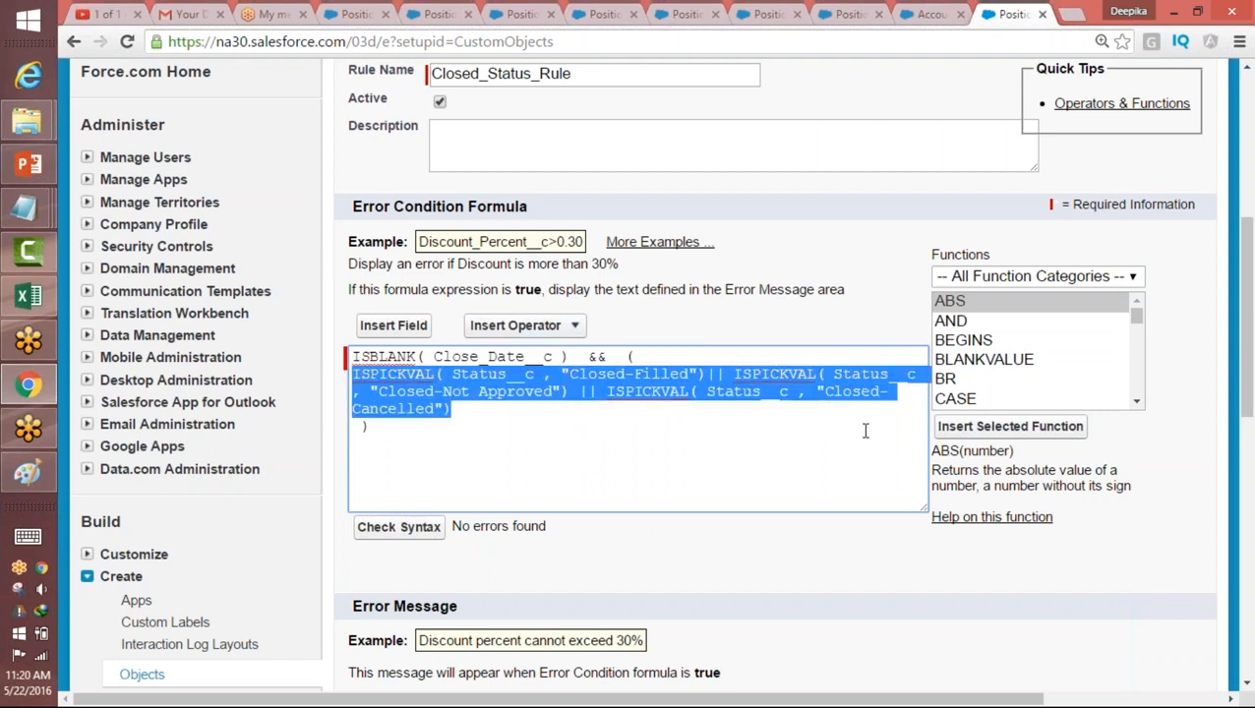
# Step: Enter the rule's error message as "Please check the status and closed Date"
pyautogui.moveTo(1242, 339); pyautogui.dragTo(1236, 407)
pyautogui.click(721, 512)
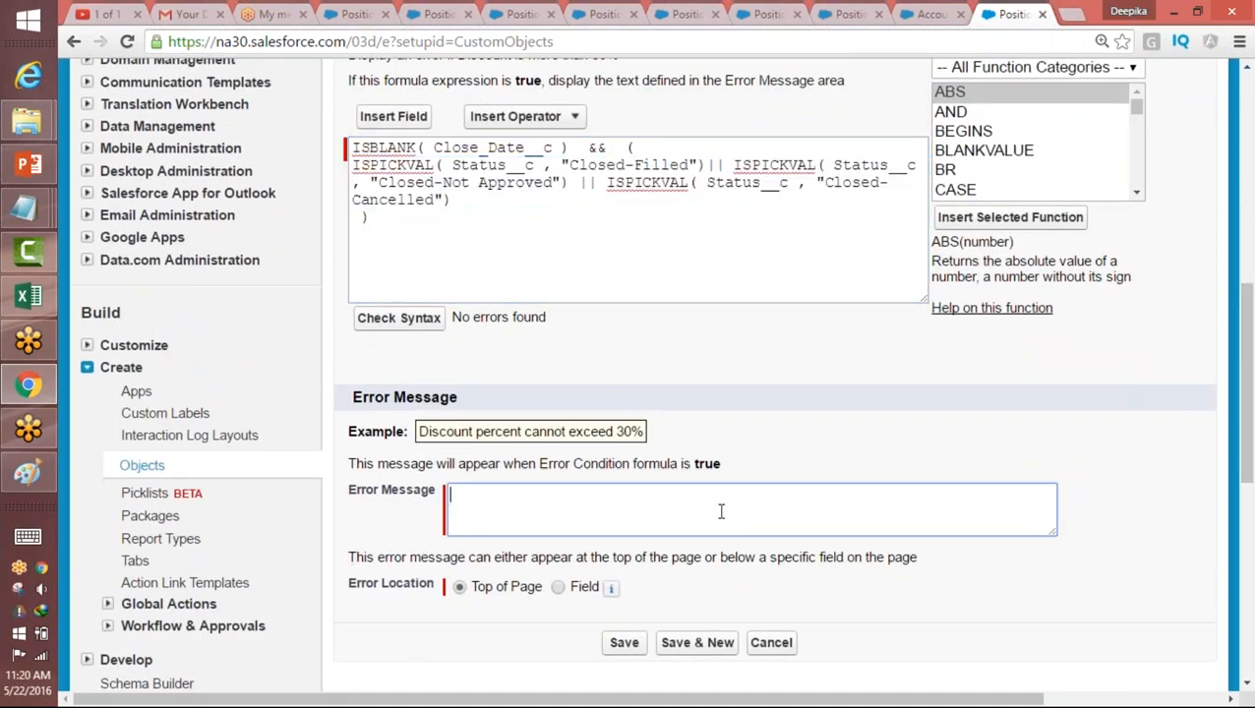
pyautogui.write('C')
pyautogui.press('BackSpace')
pyautogui.write('Please p')
pyautogui.write('rovide')
pyautogui.press('BackSpace')
pyautogui.press('BackSpace')
pyautogui.press('BackSpace')
pyautogui.write('ide')
pyautogui.press('BackSpace')
pyautogui.press('BackSpace')
pyautogui.press('BackSpace')
pyautogui.press('BackSpace')
pyautogui.press('BackSpace')
pyautogui.press('BackSpace')
pyautogui.press('BackSpace')
pyautogui.write('check the status adn')
pyautogui.press('BackSpace')
pyautogui.press('BackSpace')
pyautogui.write('nd closed Date')
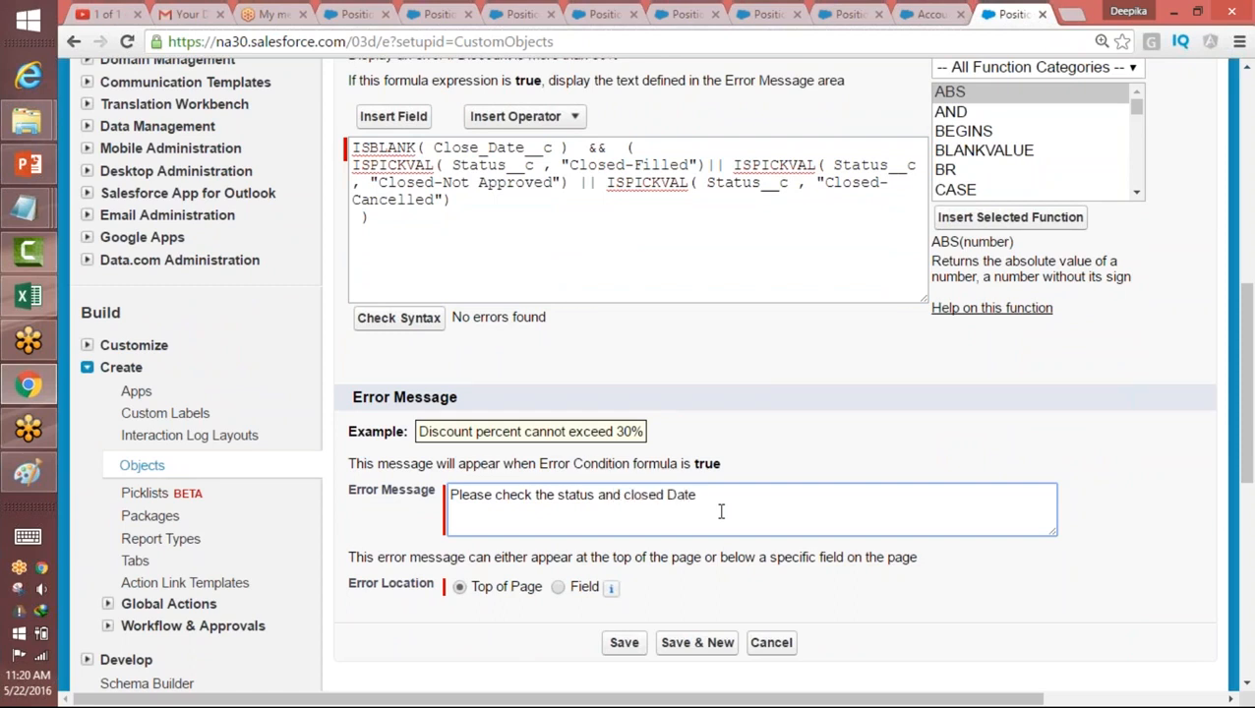
# Step: Set the error location to the Close Date field and save the validation rule
pyautogui.click(558, 588)
pyautogui.click(669, 590)
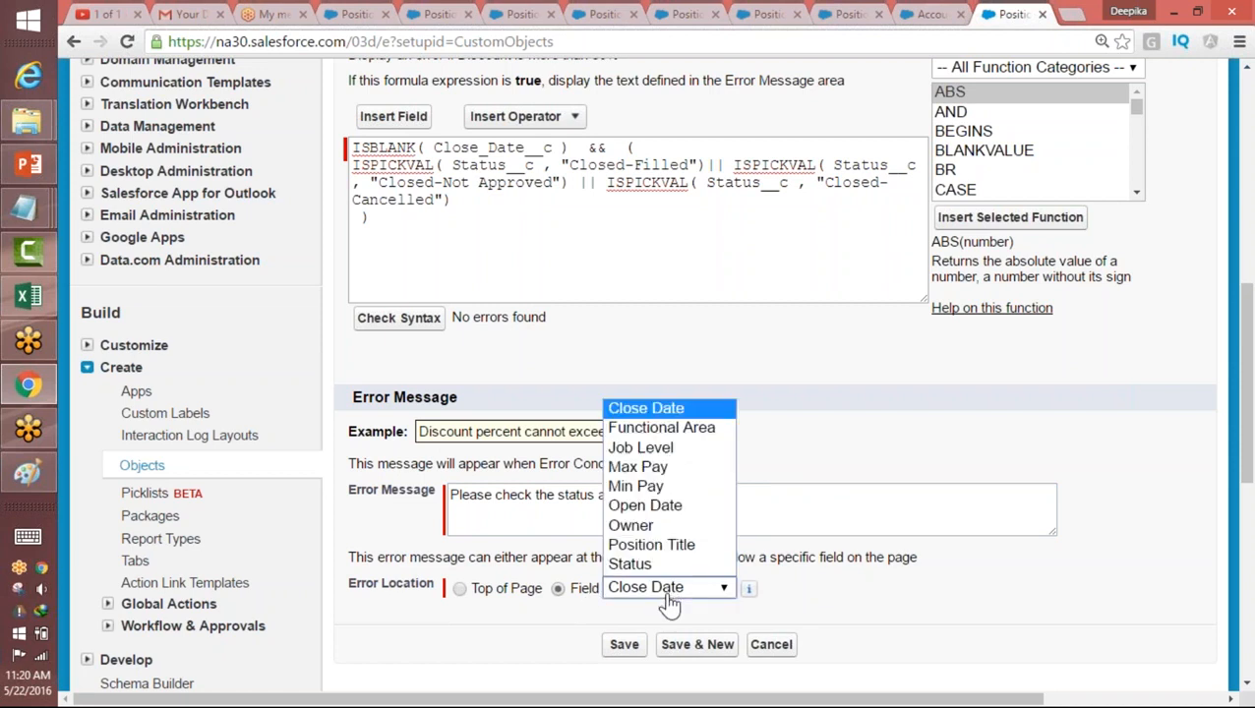
pyautogui.click(666, 590)
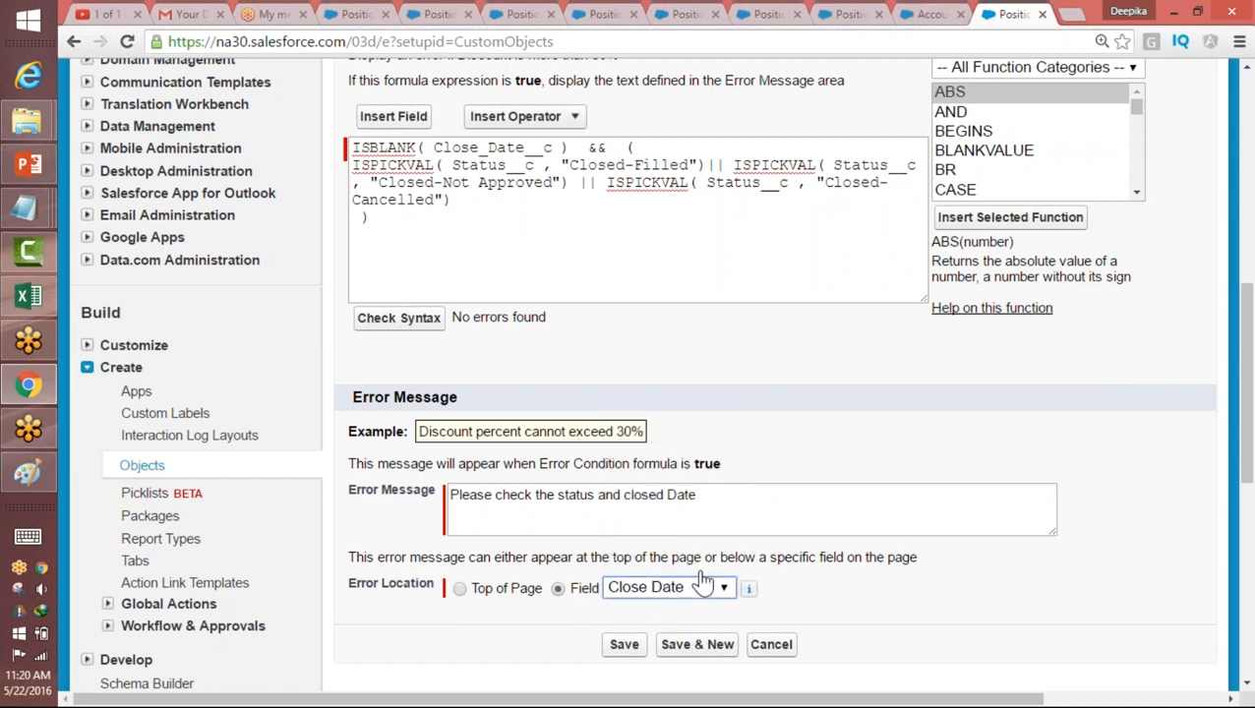
pyautogui.click(623, 645)
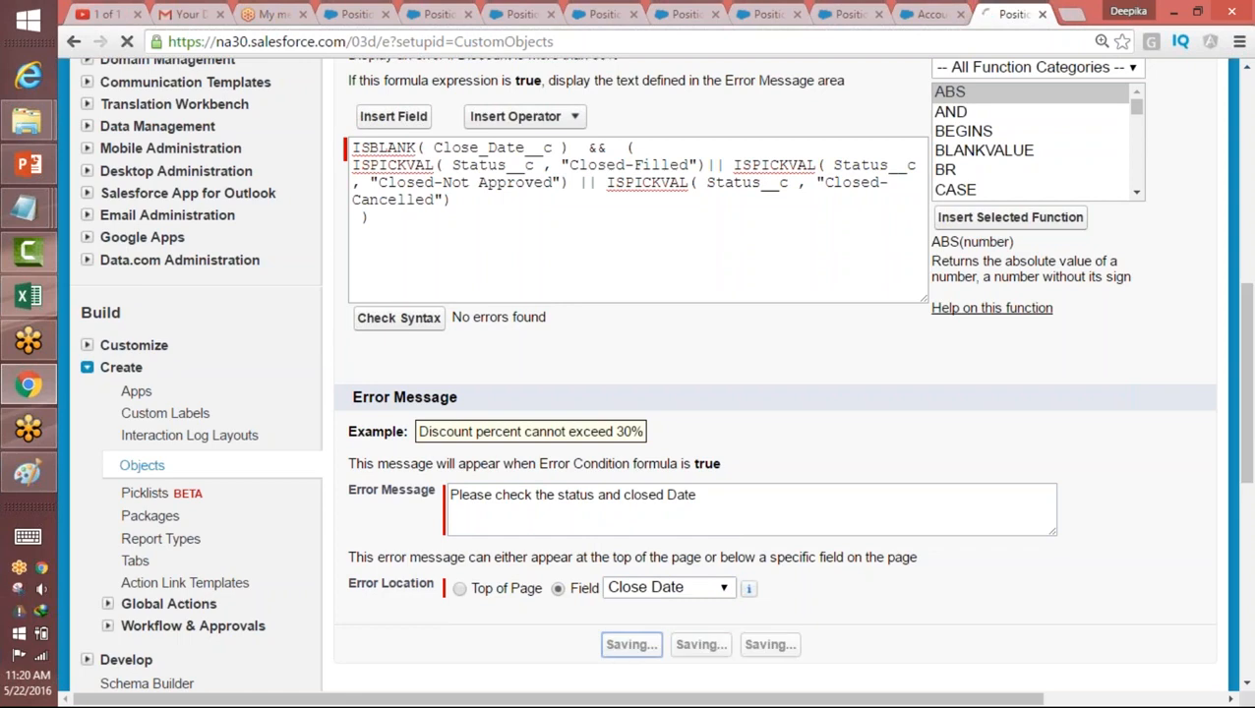
# Step: Check the saved rule's error condition formula and start a new Position record titled Salesforce Admin
pyautogui.moveTo(1247, 220)
pyautogui.mouseDown()
pyautogui.moveTo(1247, 248)
pyautogui.moveTo(1246, 234)
pyautogui.mouseUp()
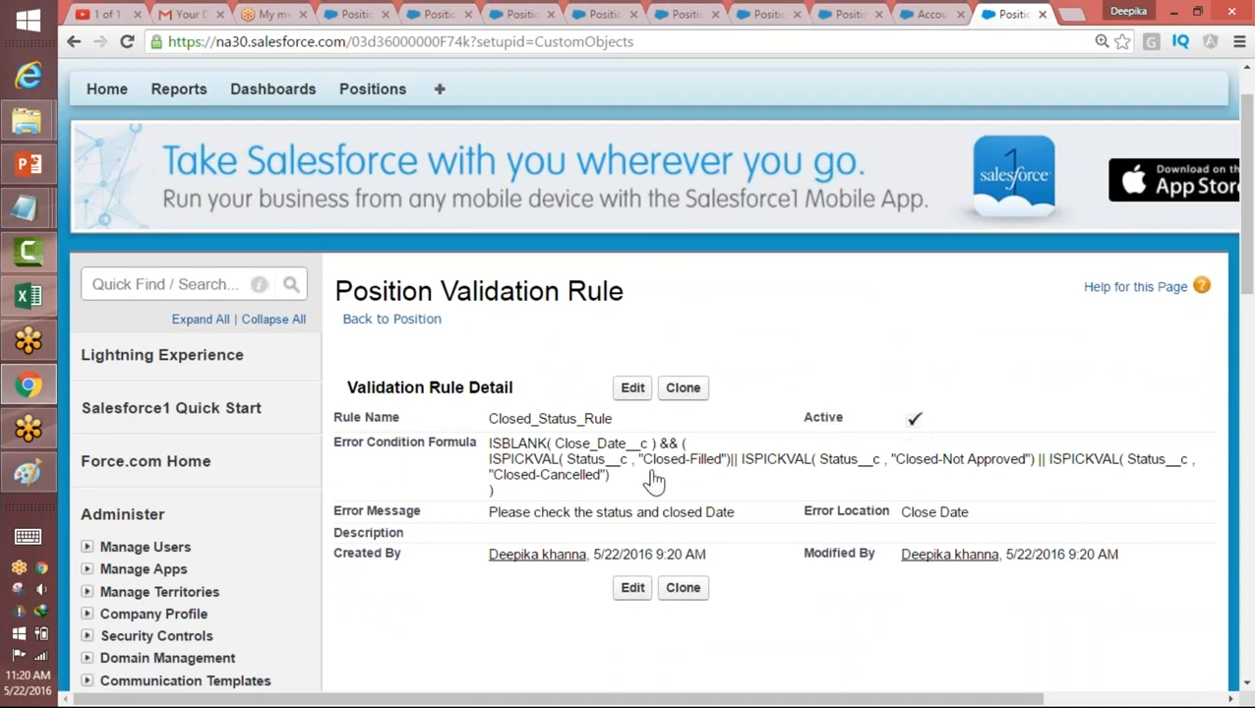
pyautogui.moveTo(490, 444); pyautogui.dragTo(497, 492)
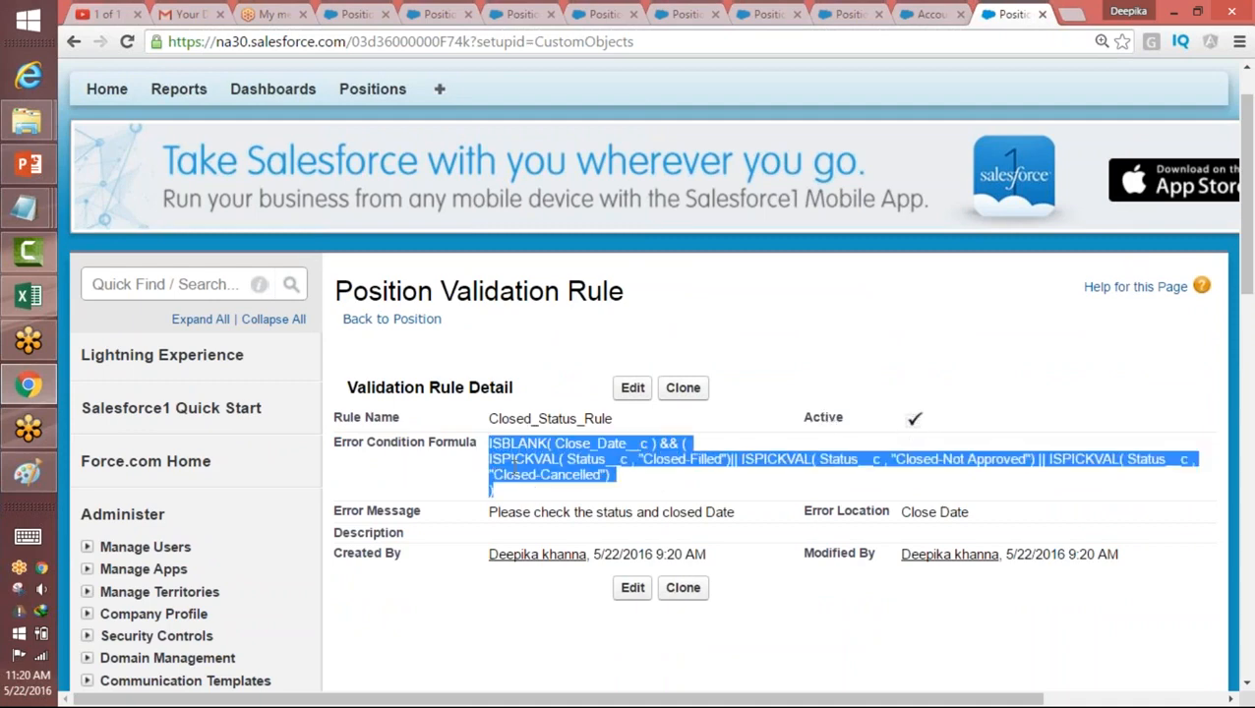
pyautogui.click(373, 88)
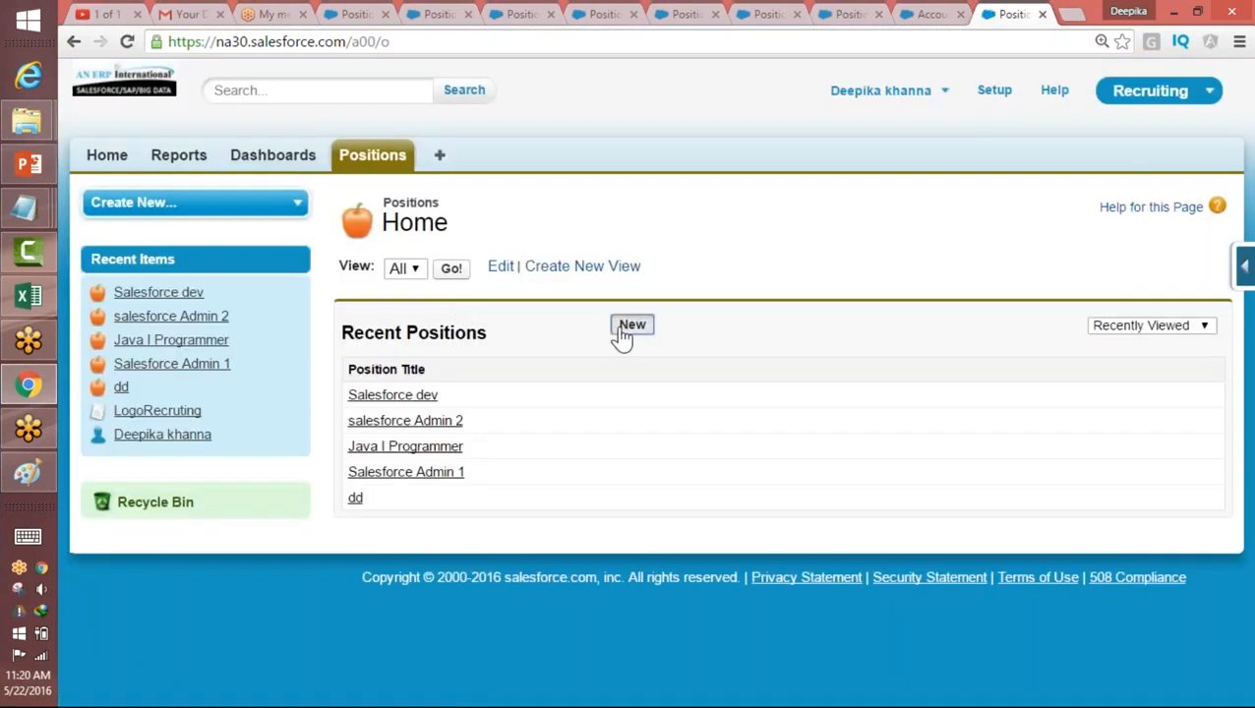
pyautogui.click(626, 328)
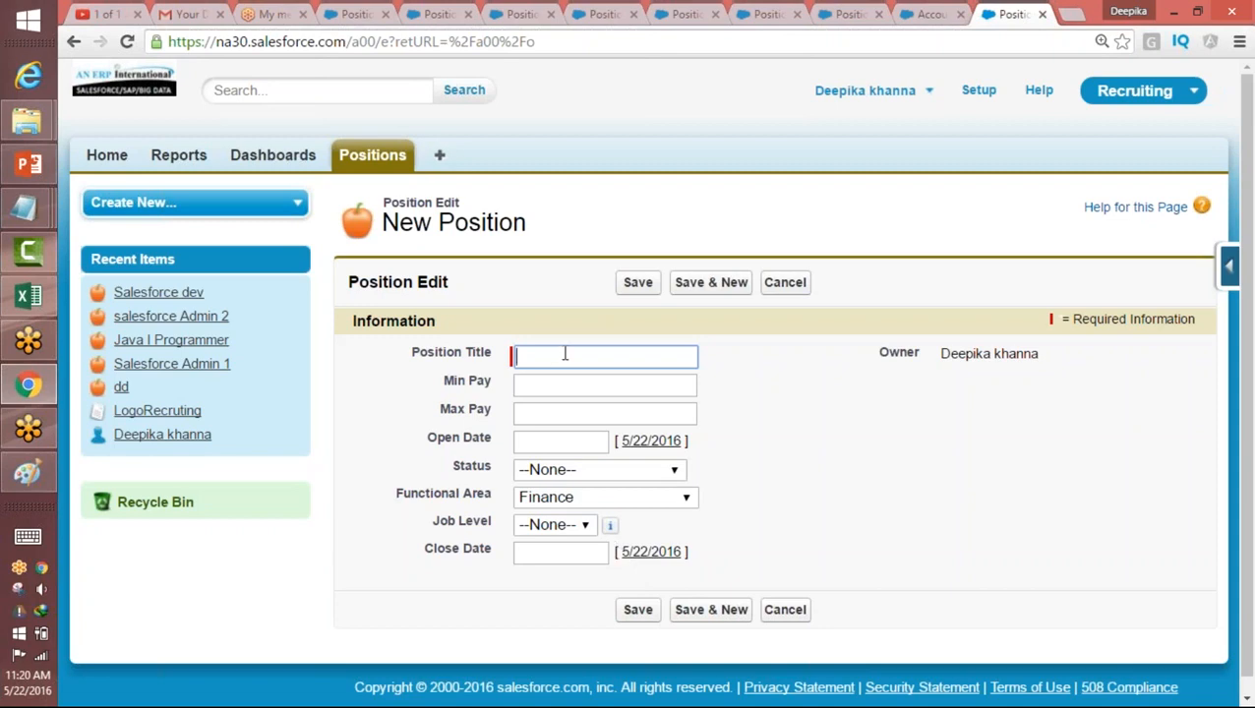
pyautogui.write('Sales')
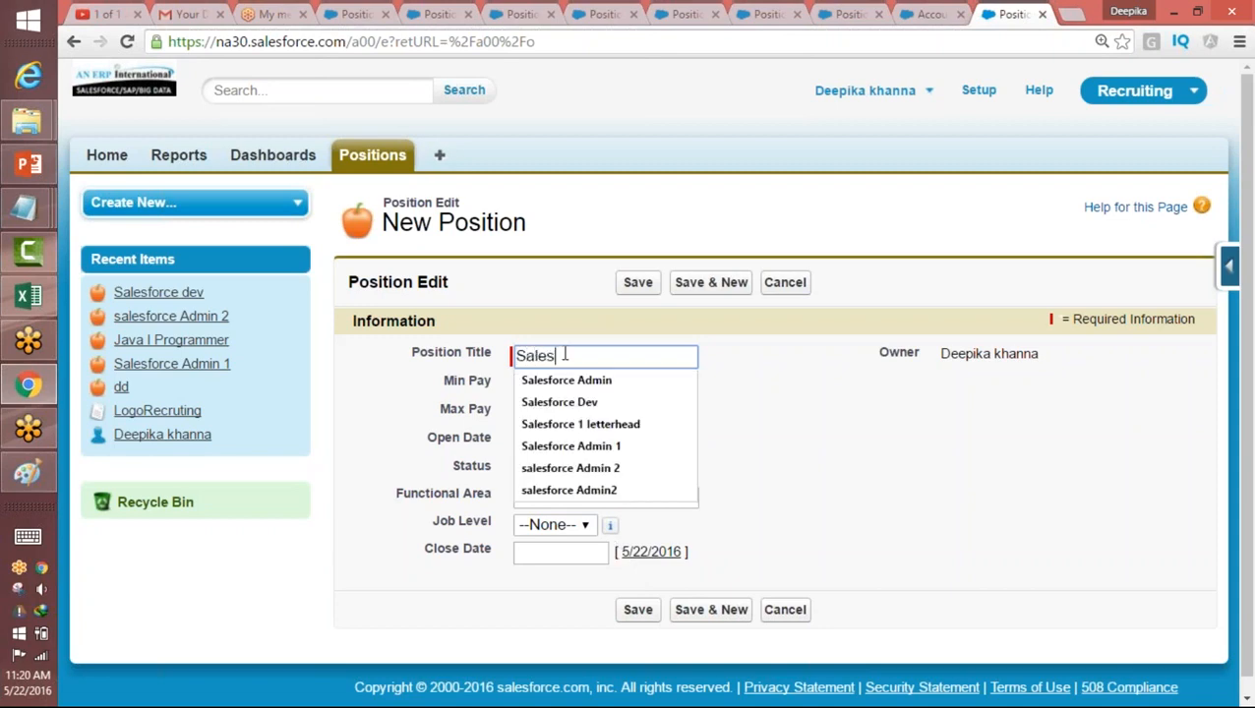
pyautogui.click(573, 379)
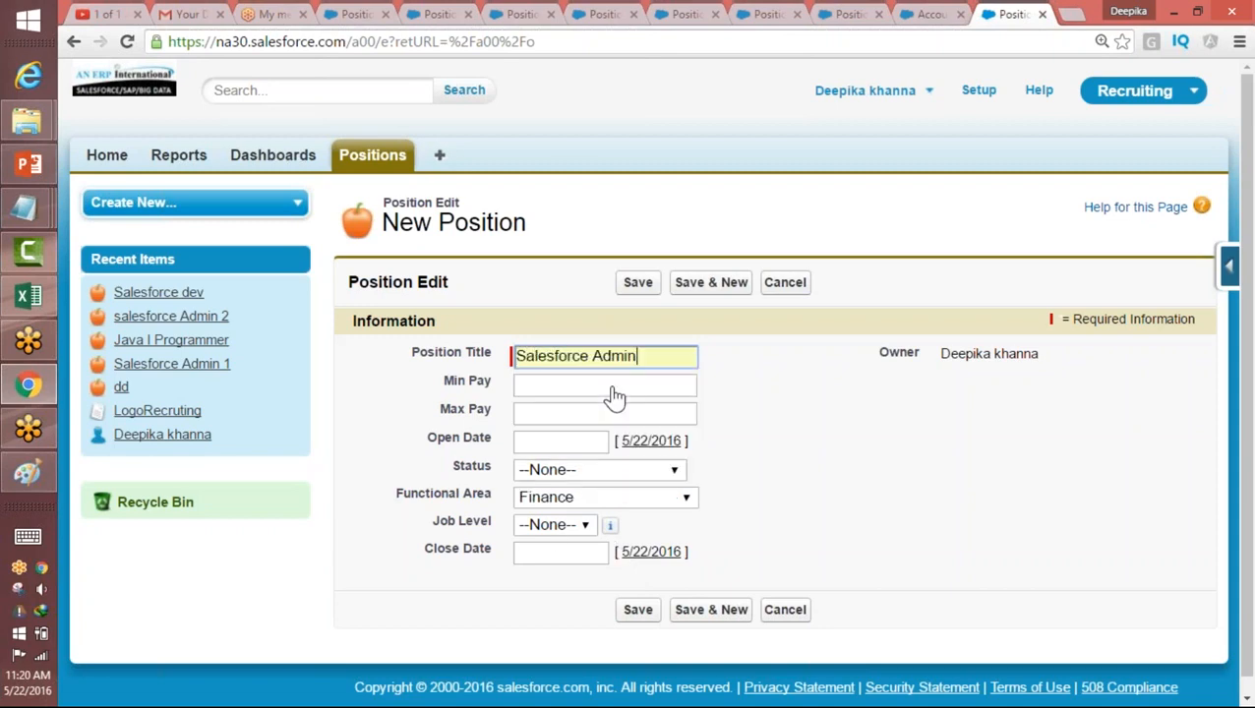
# Step: Set the position's status to Closed-Filled and open date to 5/18/2016, and try saving it without a close date
pyautogui.click(560, 472)
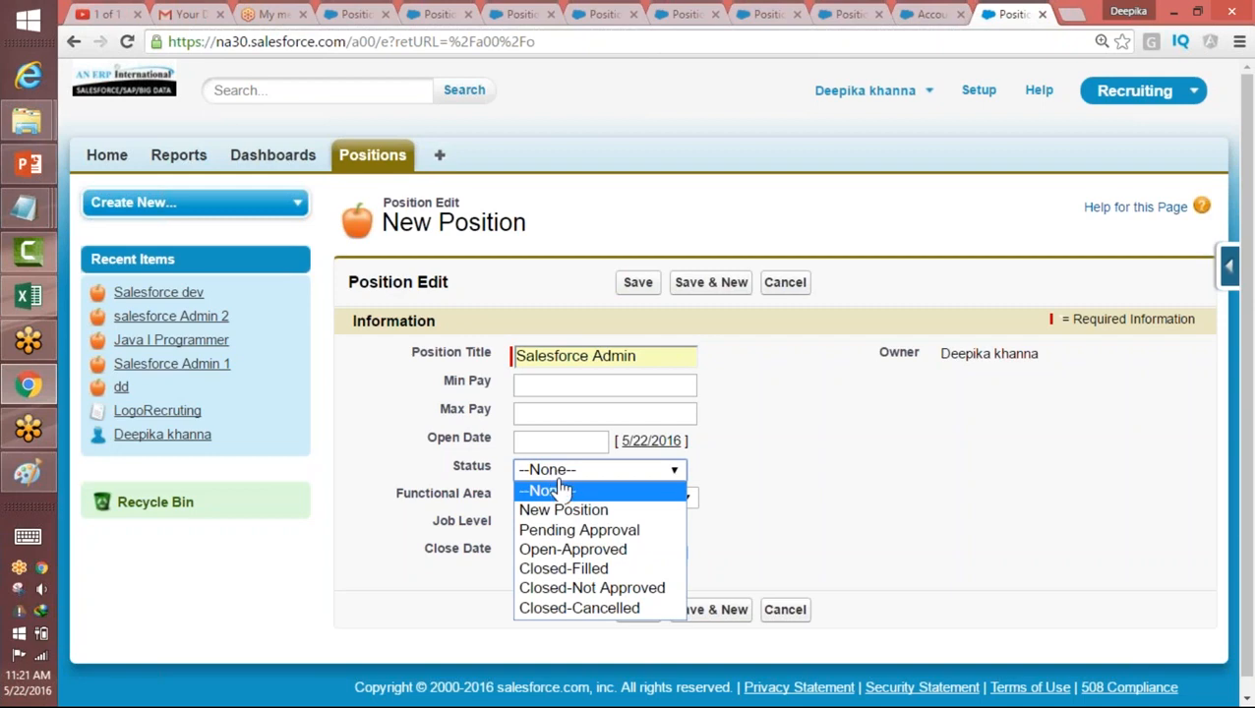
pyautogui.click(561, 574)
pyautogui.click(561, 552)
pyautogui.click(782, 523)
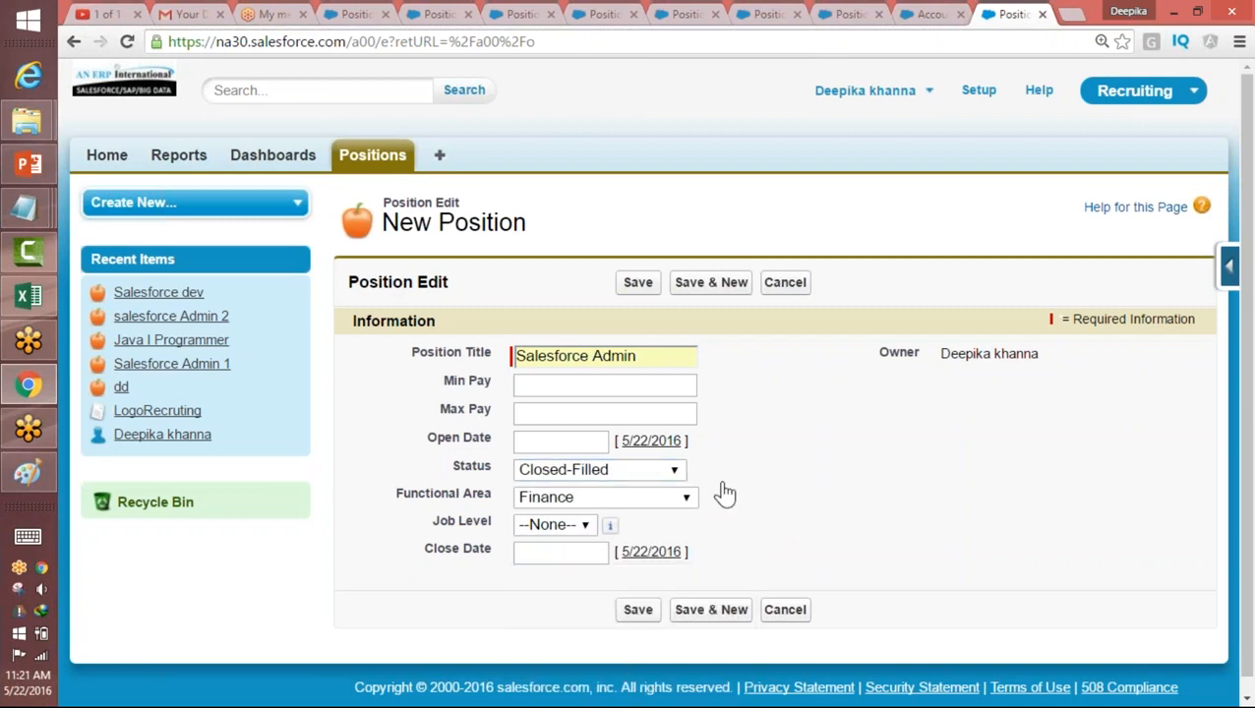
pyautogui.click(560, 439)
pyautogui.click(633, 553)
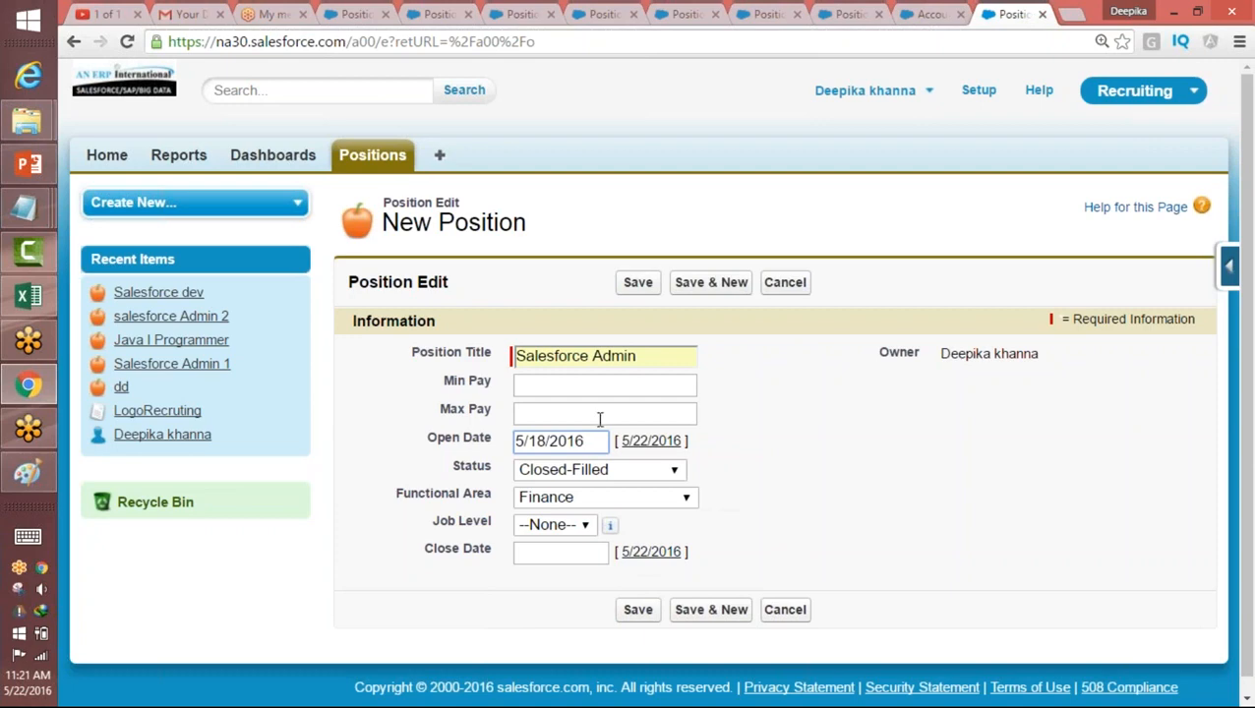
pyautogui.click(638, 610)
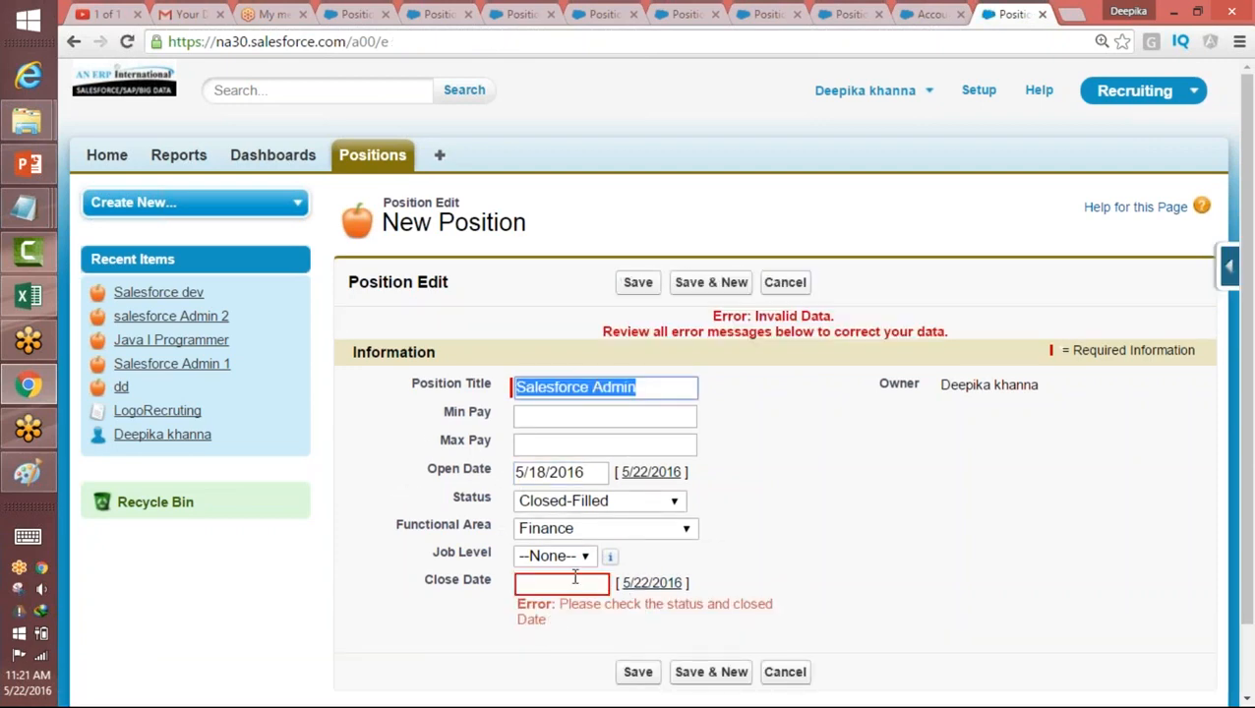
# Step: Check the error under Close Date, set the close date to 5/22/2016 and save the position
pyautogui.moveTo(571, 604); pyautogui.dragTo(658, 629)
pyautogui.click(564, 582)
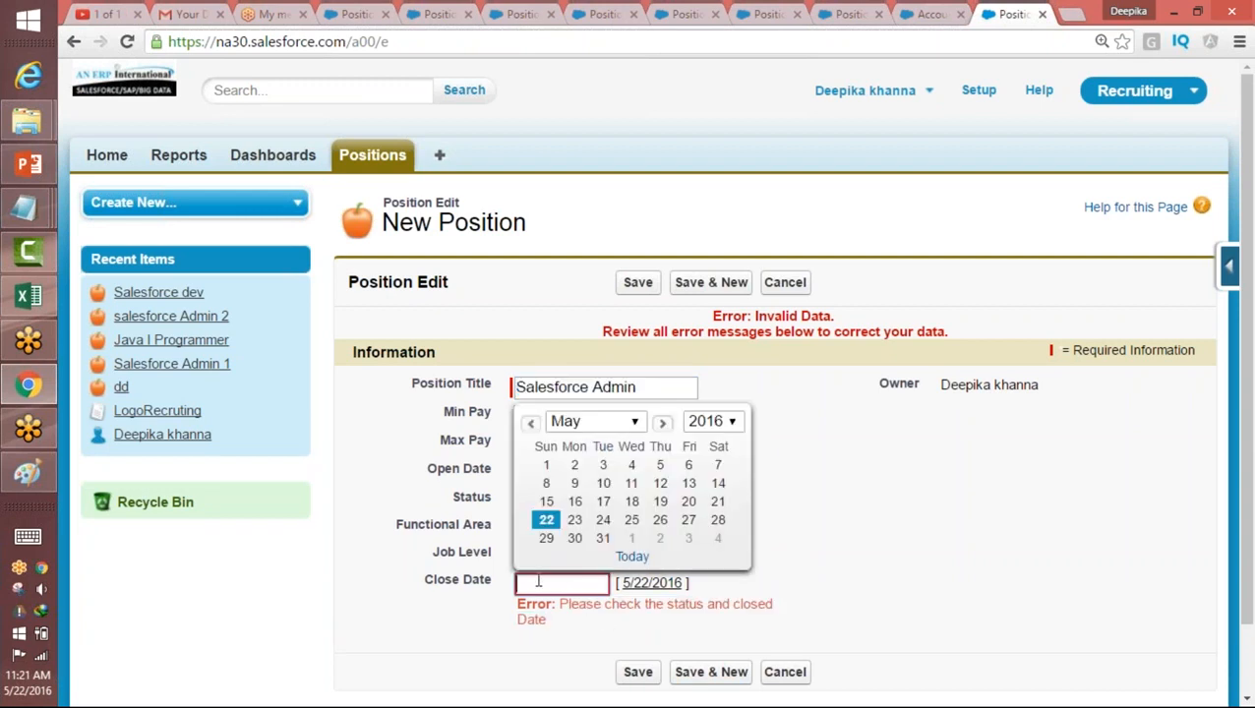
pyautogui.moveTo(1248, 235); pyautogui.dragTo(1250, 317)
pyautogui.click(984, 411)
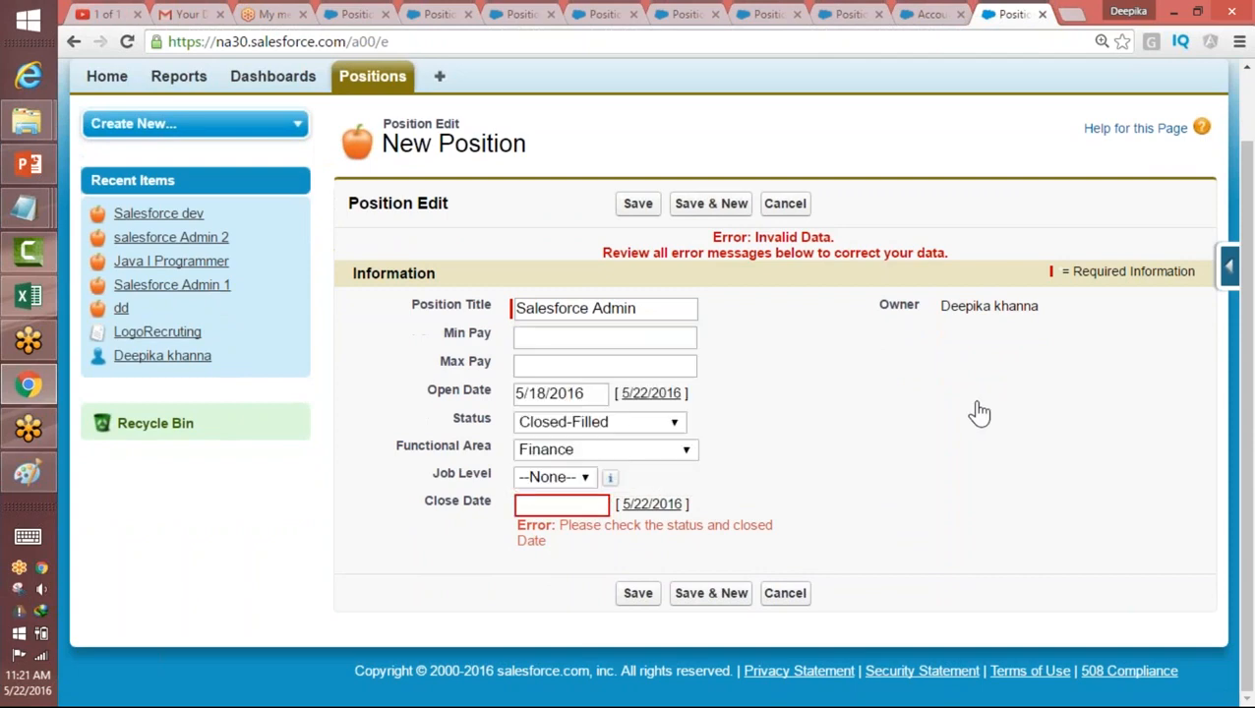
pyautogui.click(577, 509)
pyautogui.click(547, 633)
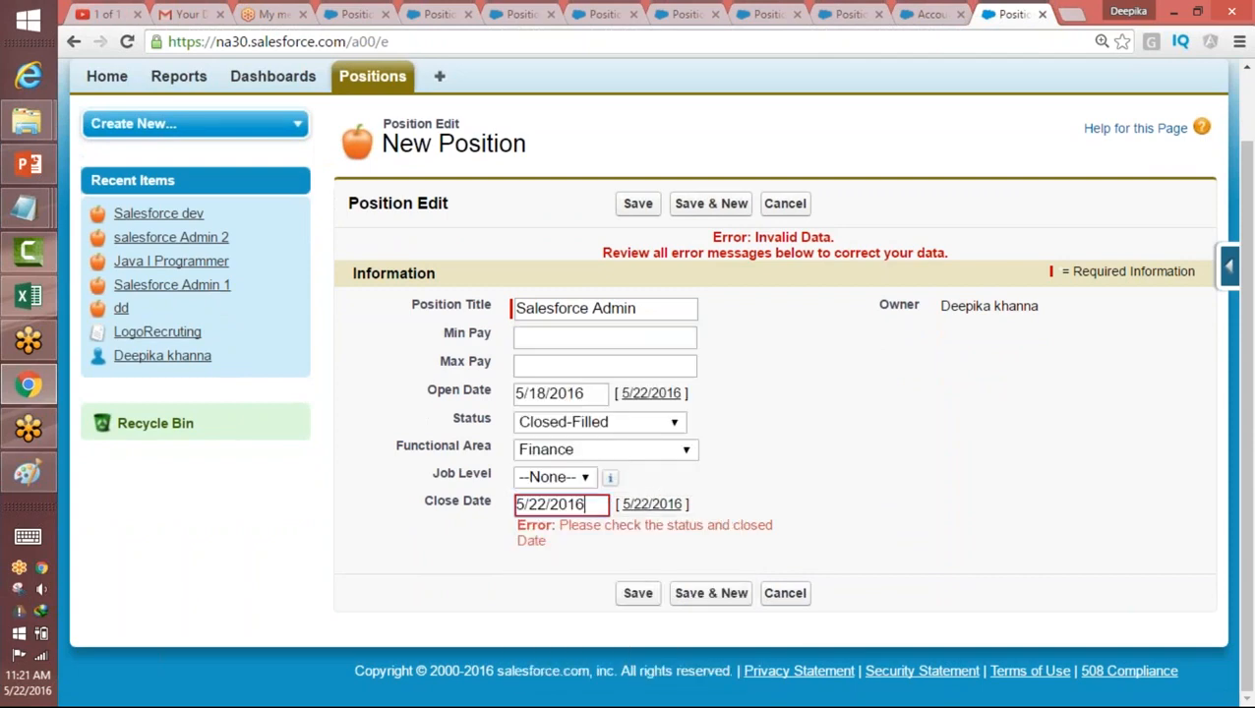
pyautogui.click(651, 589)
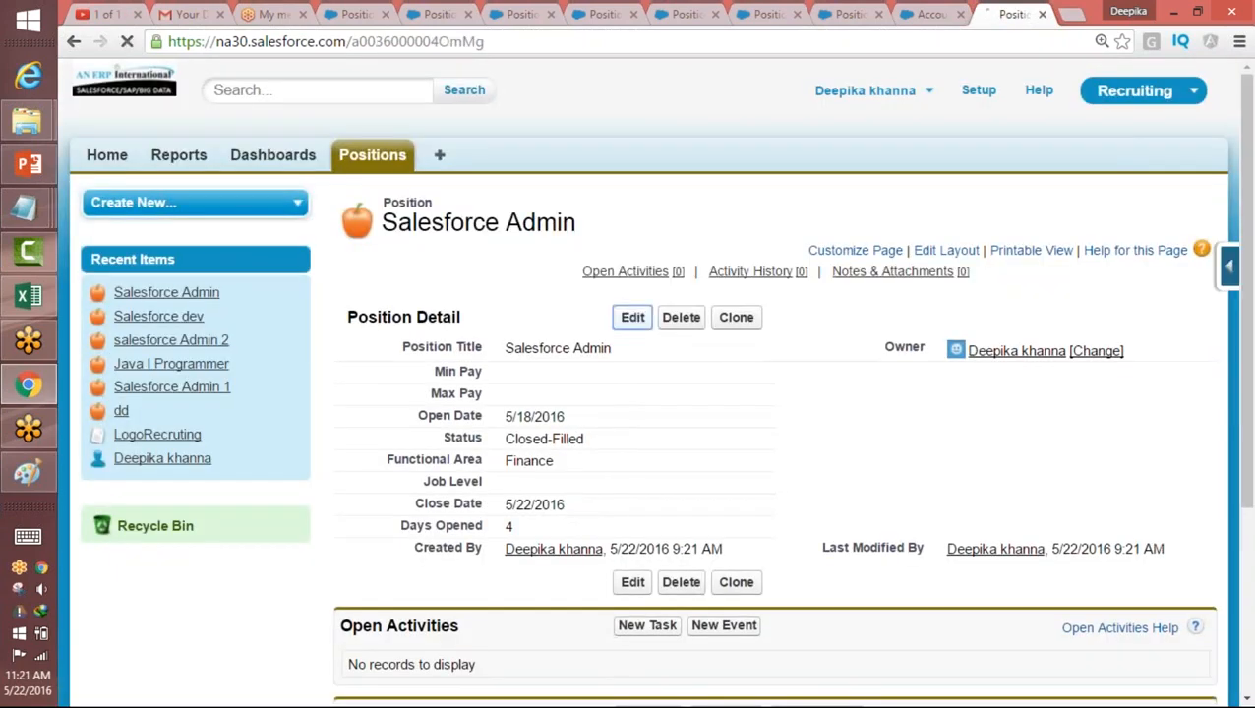
# Step: Edit the position to status Closed-Not Approved with an empty close date and try to save it
pyautogui.click(630, 317)
pyautogui.click(600, 470)
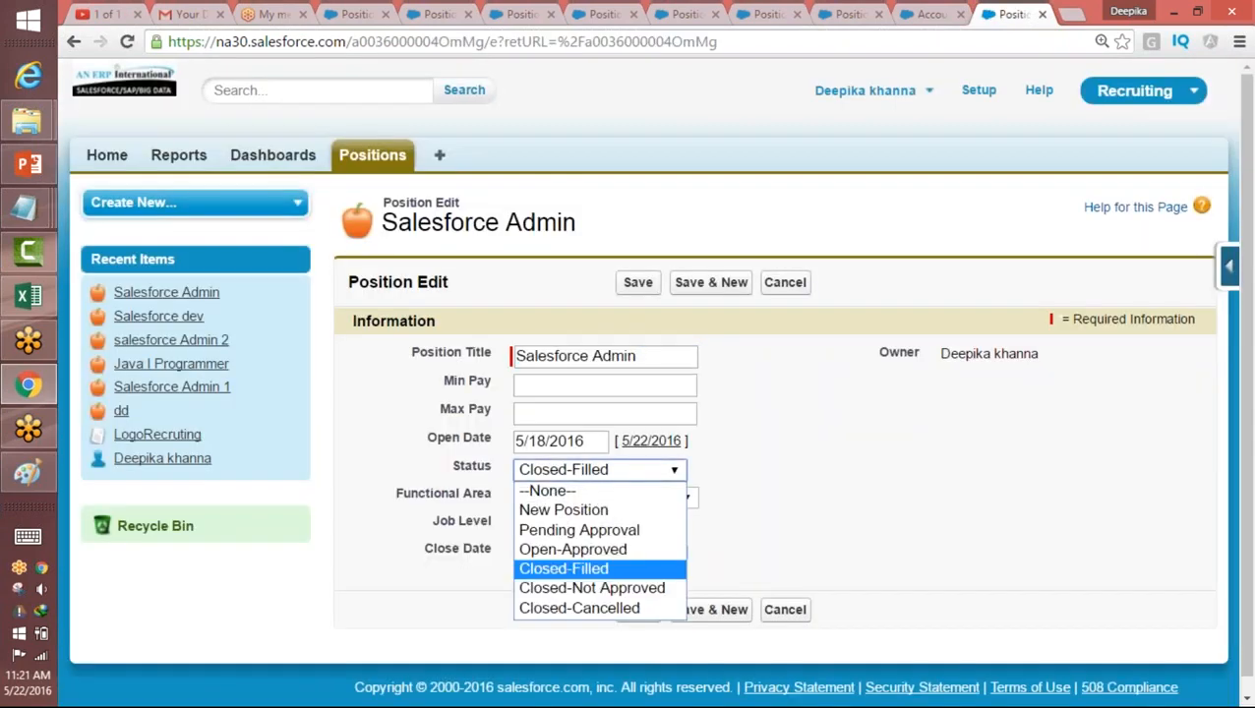
pyautogui.click(594, 588)
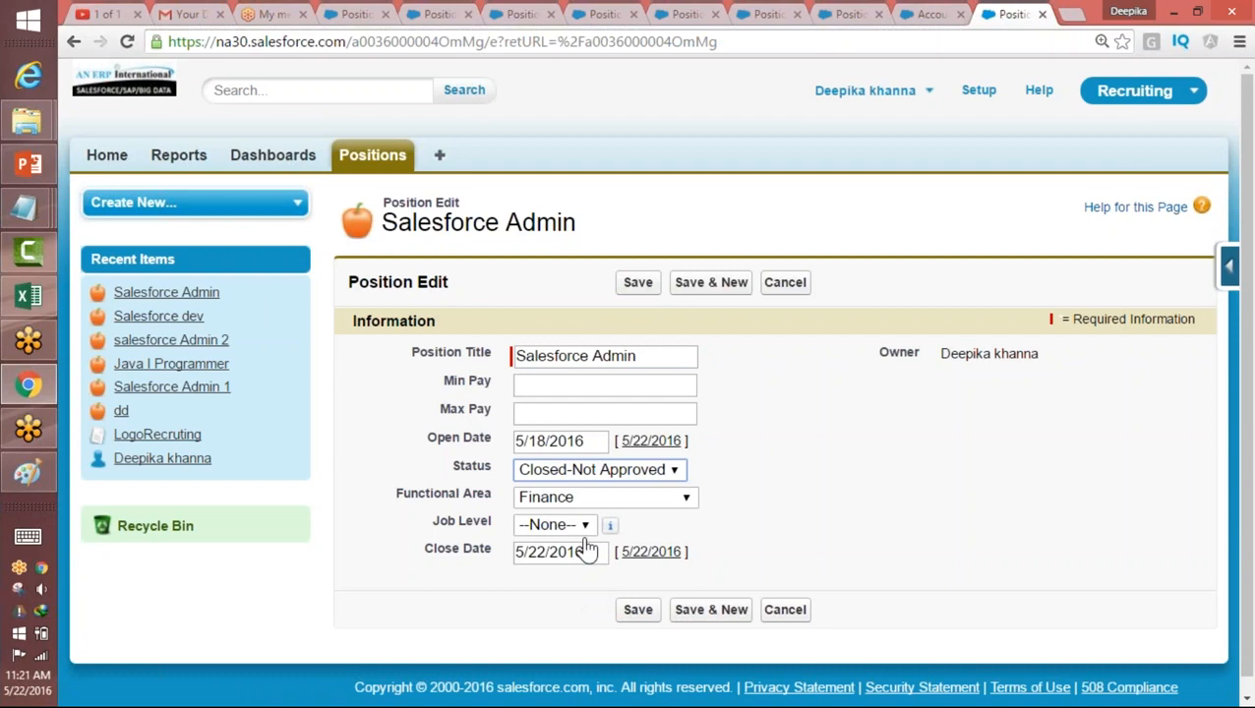
pyautogui.click(561, 552)
pyautogui.tripleClick(565, 552)
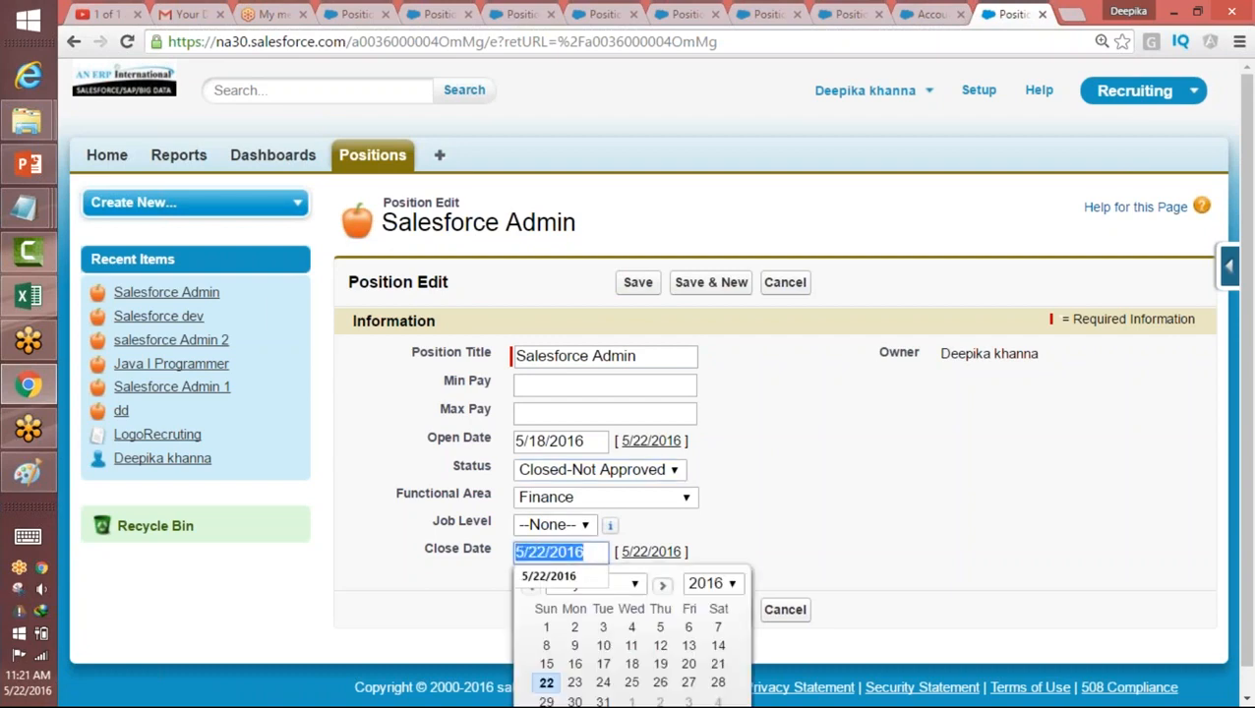
pyautogui.press('BackSpace')
pyautogui.click(870, 467)
pyautogui.click(638, 610)
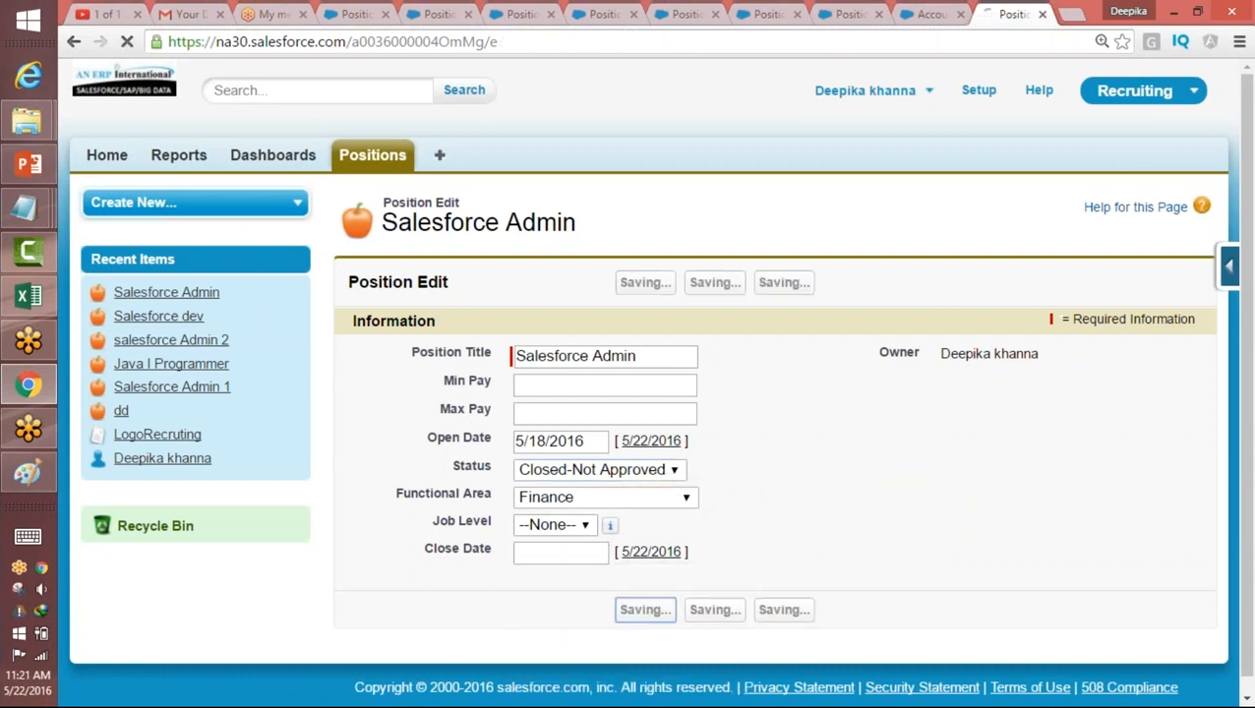
# Step: Change the position's status to New Position, leaving the close date empty, and save the record
pyautogui.moveTo(547, 604); pyautogui.dragTo(563, 620)
pyautogui.click(580, 501)
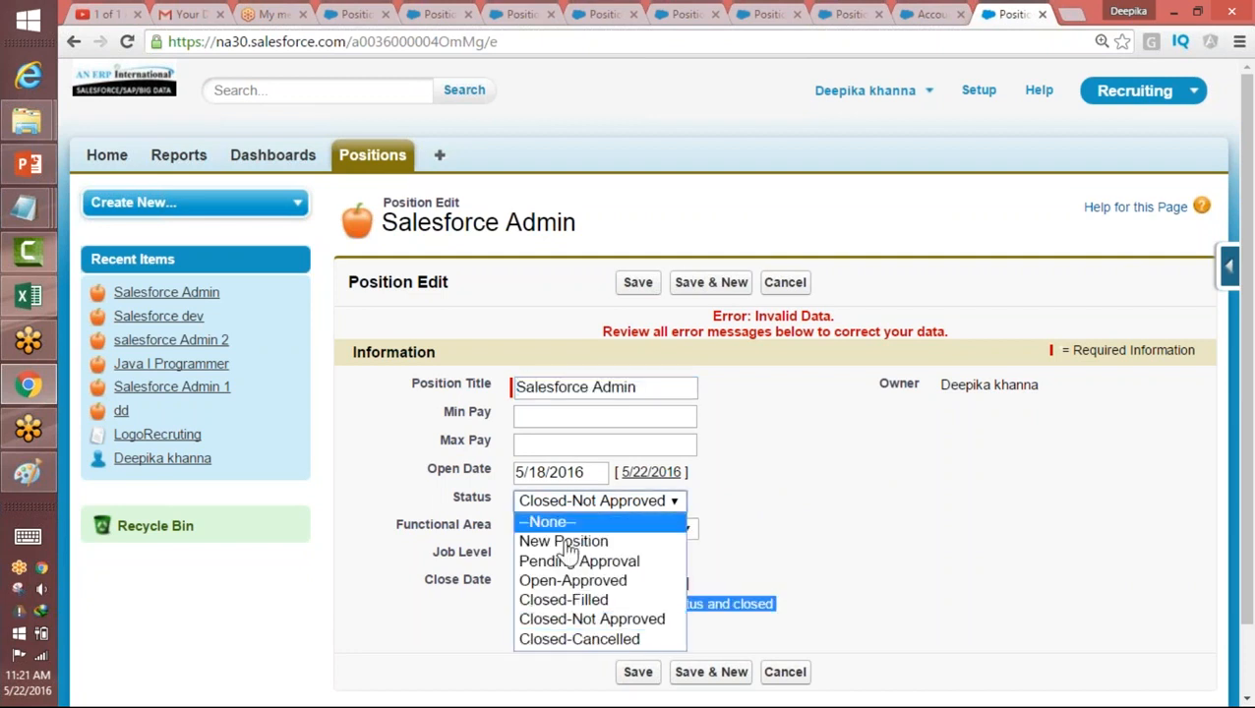
pyautogui.click(565, 543)
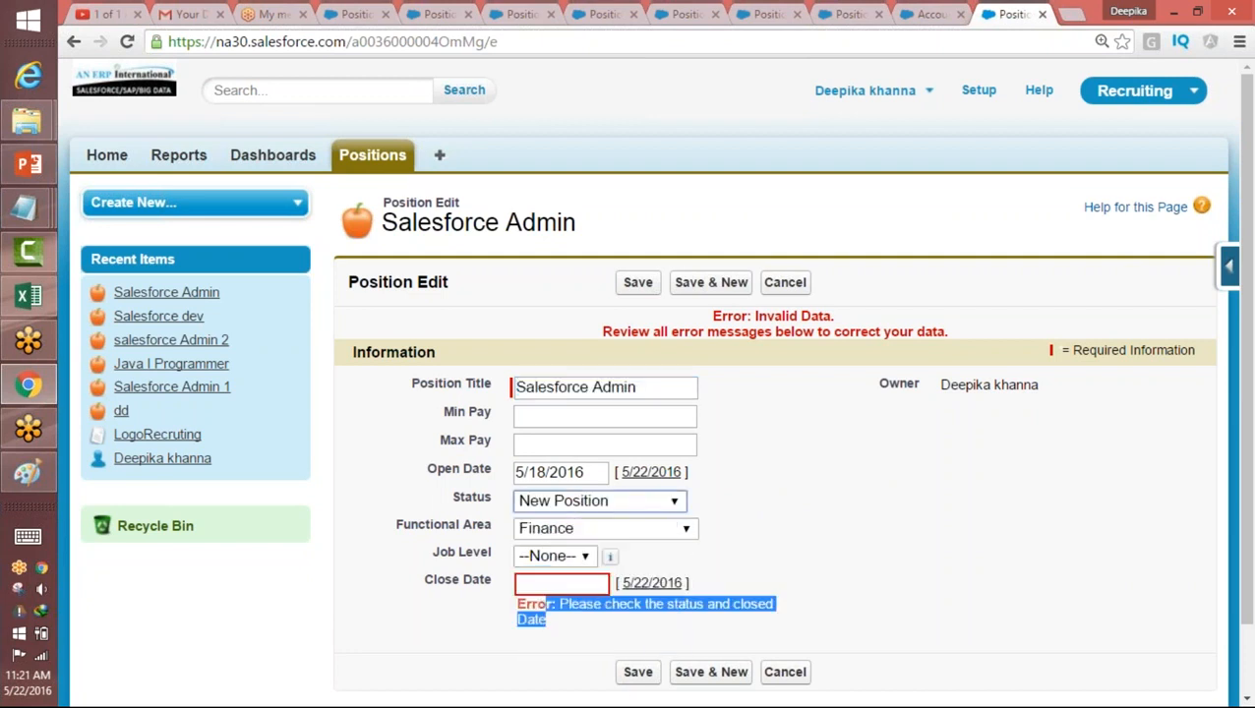
pyautogui.click(639, 675)
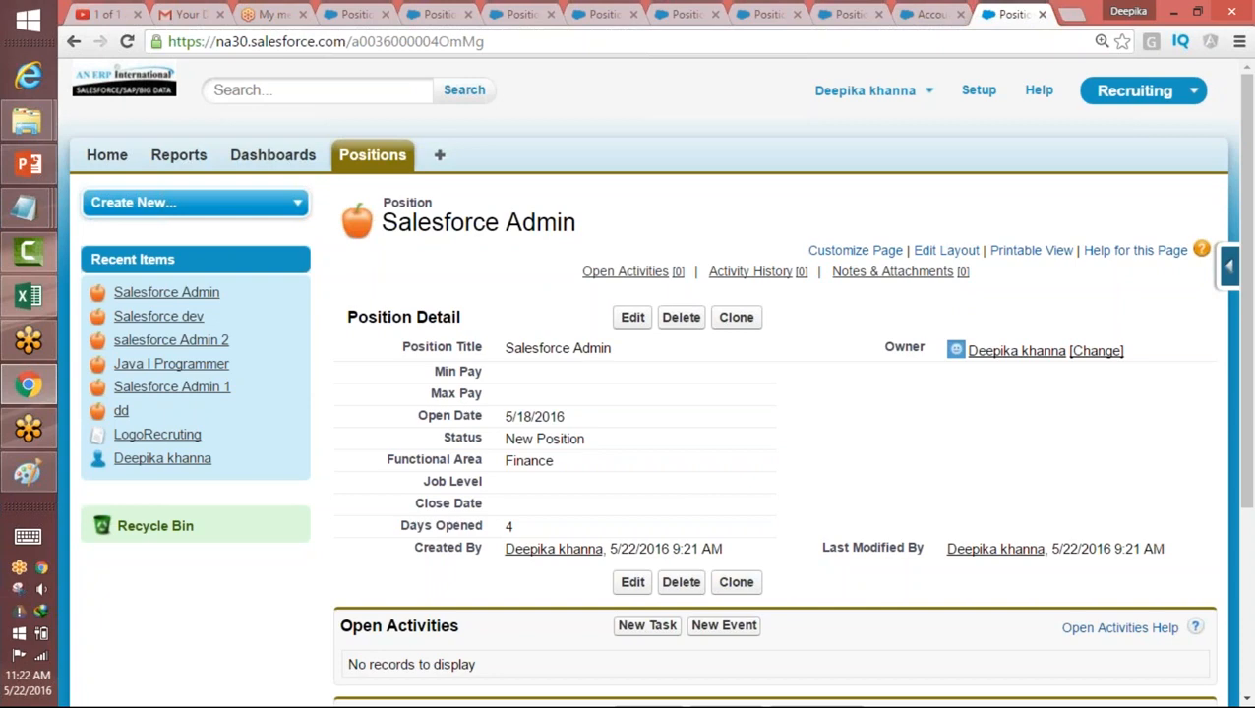
# Step: Switch to Paint and start a blank canvas without saving the existing drawing
pyautogui.click(29, 476)
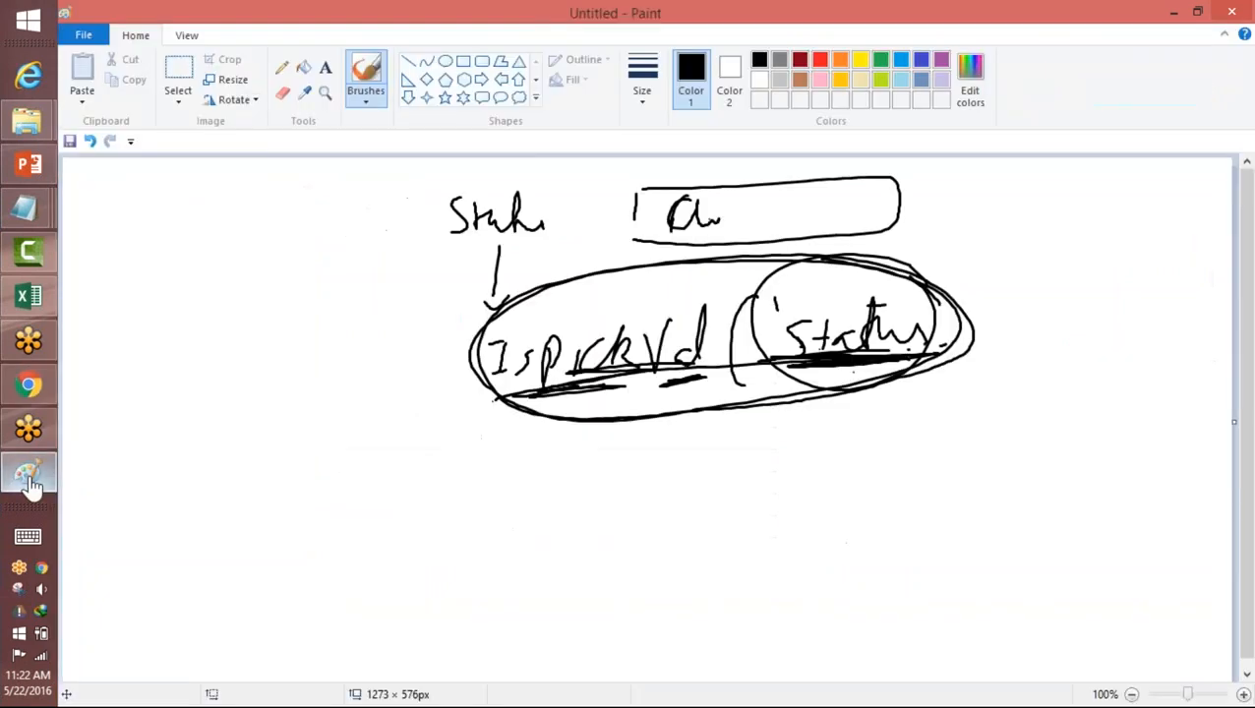
pyautogui.click(84, 34)
pyautogui.click(112, 64)
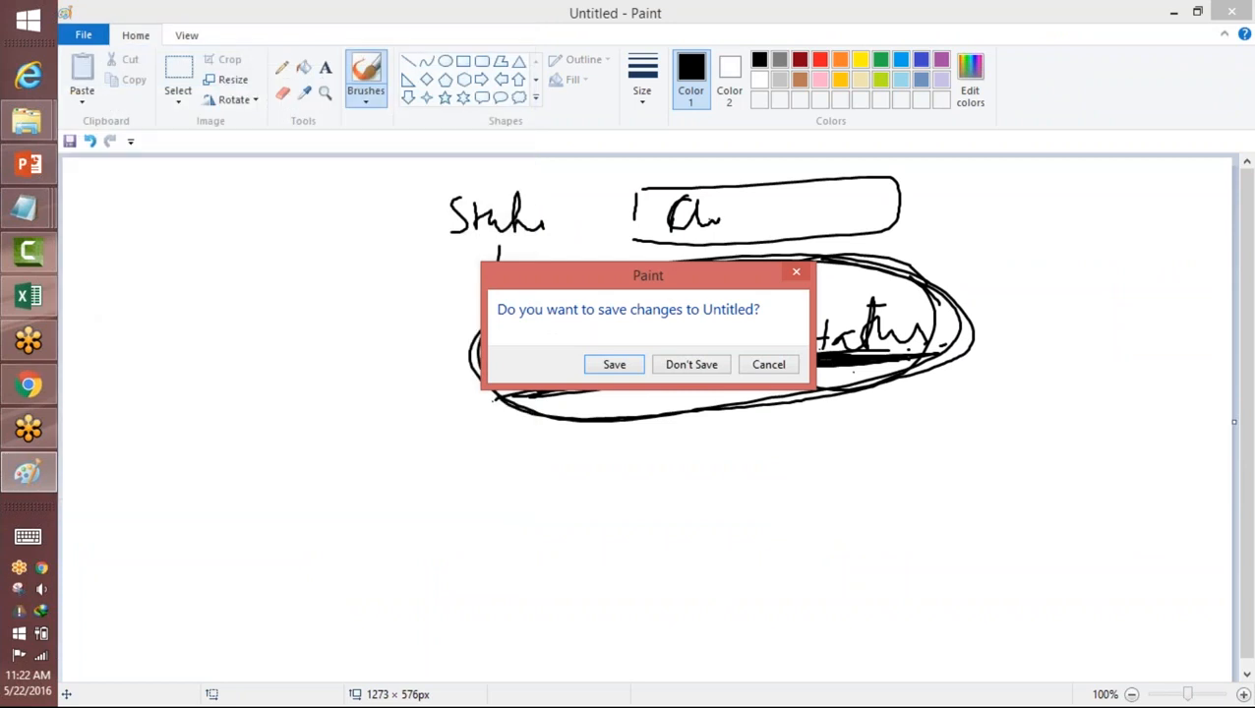
pyautogui.click(689, 365)
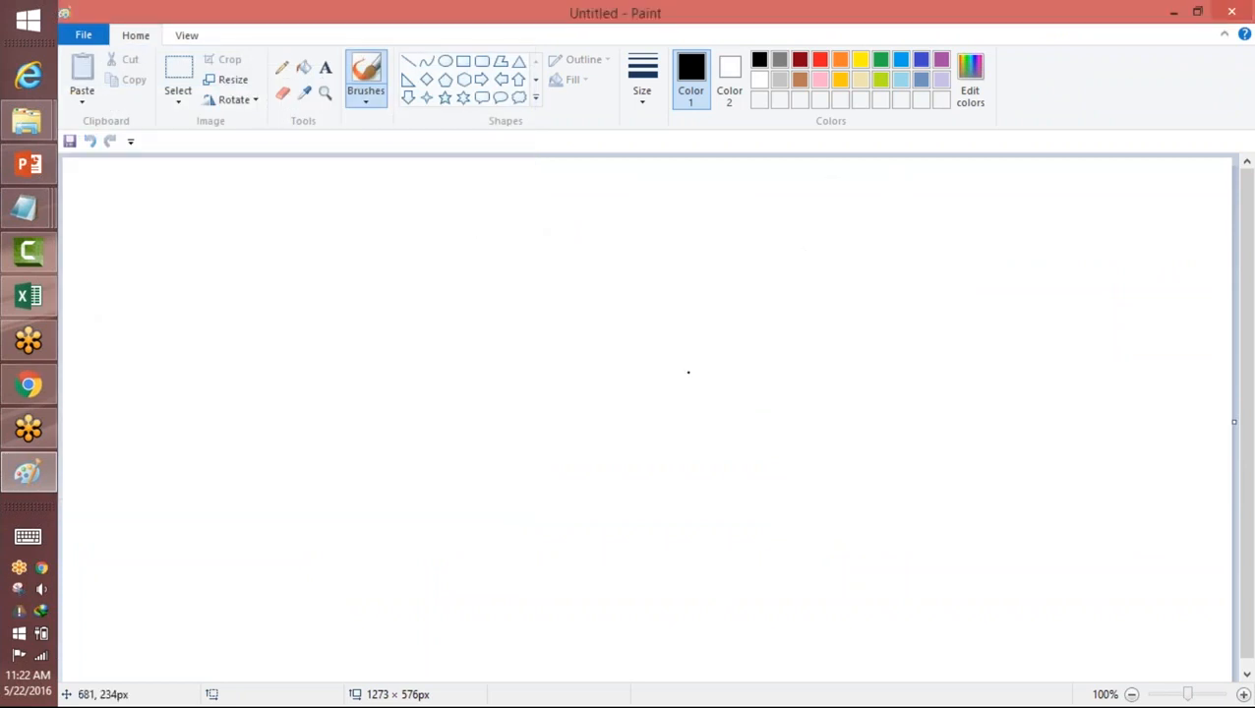
# Step: Draw a large black rectangle around the canvas middle and handwrite "login.sal" inside its upper part
pyautogui.moveTo(558, 210)
pyautogui.mouseDown()
pyautogui.moveTo(585, 531)
pyautogui.moveTo(877, 303)
pyautogui.moveTo(593, 539)
pyautogui.mouseUp()
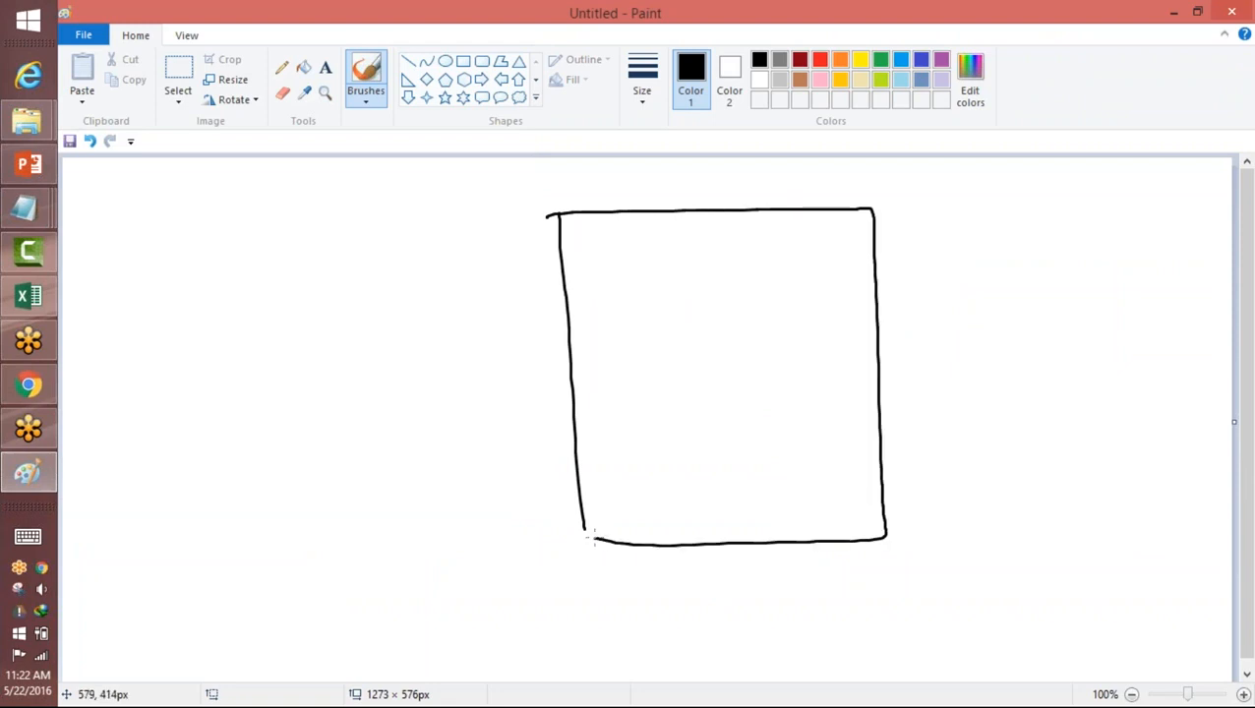
pyautogui.moveTo(607, 248)
pyautogui.mouseDown()
pyautogui.moveTo(609, 283)
pyautogui.moveTo(629, 270)
pyautogui.moveTo(644, 295)
pyautogui.moveTo(673, 280)
pyautogui.moveTo(746, 286)
pyautogui.mouseUp()
pyautogui.moveTo(760, 251); pyautogui.dragTo(756, 287)
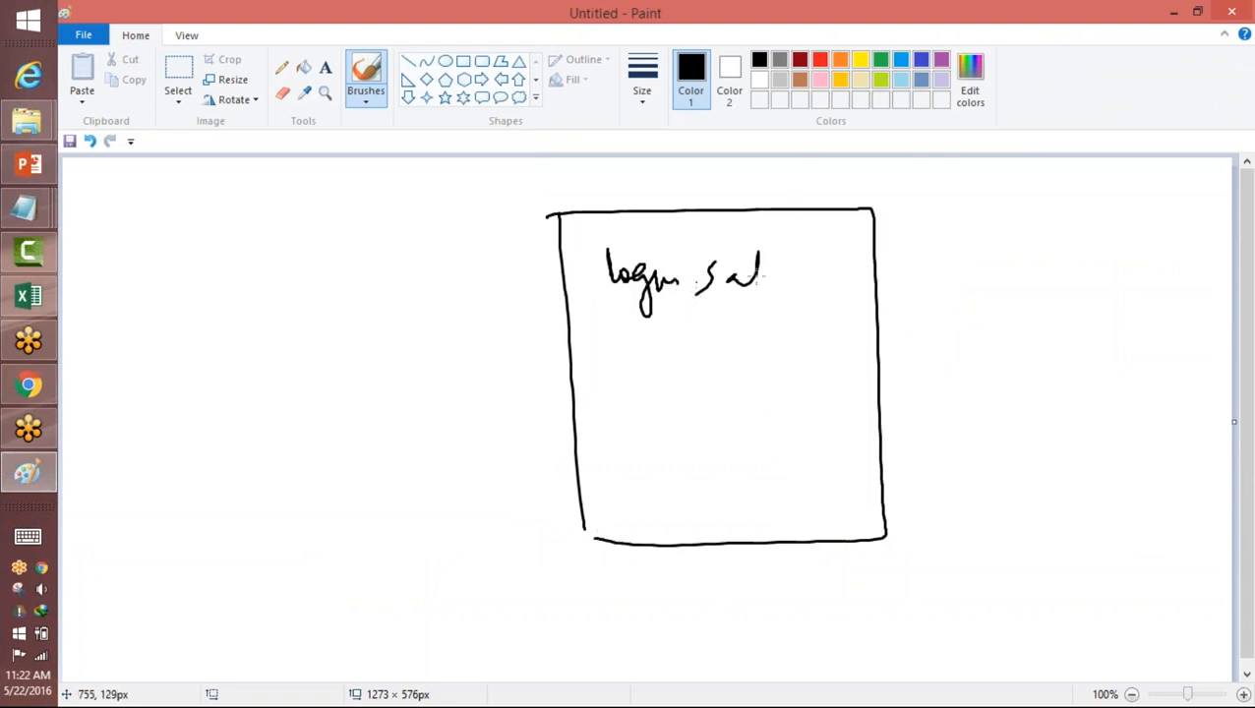
# Step: In green, draw three circled menu lines in the rectangle's upper right corner and a vertical divider down its left part
pyautogui.click(882, 61)
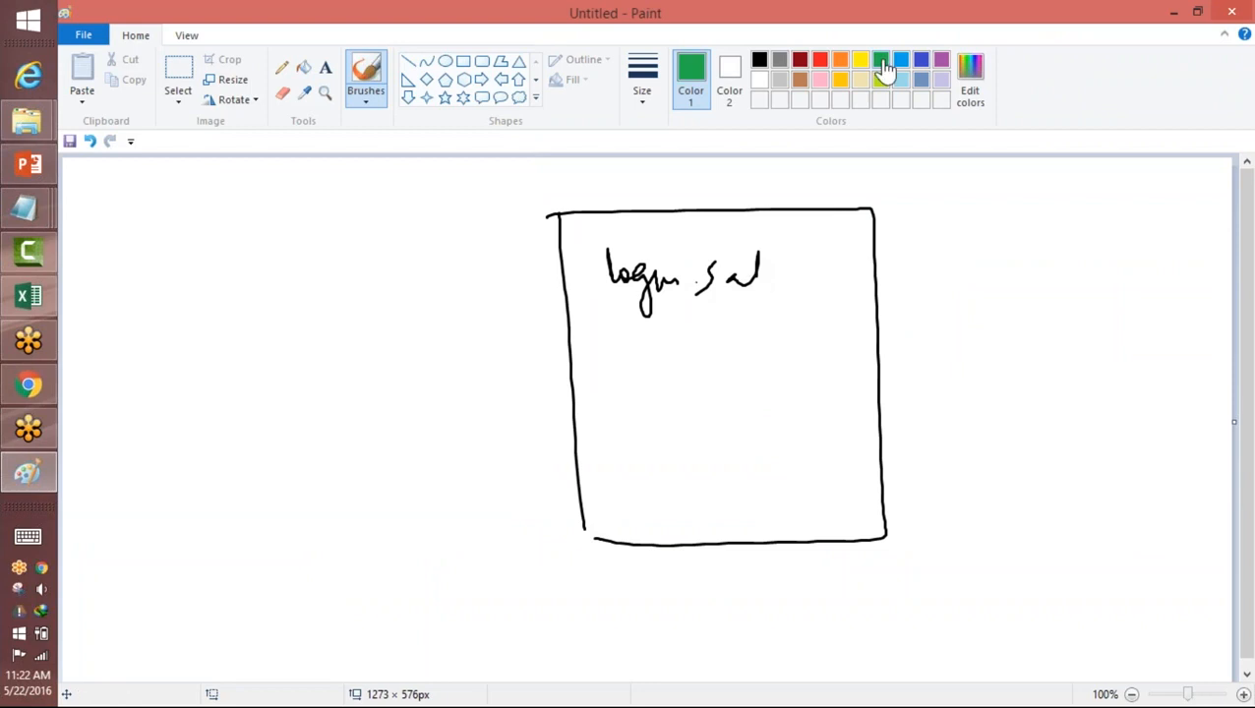
pyautogui.moveTo(807, 238)
pyautogui.mouseDown()
pyautogui.moveTo(850, 233)
pyautogui.moveTo(846, 247)
pyautogui.mouseUp()
pyautogui.moveTo(795, 266); pyautogui.dragTo(825, 263)
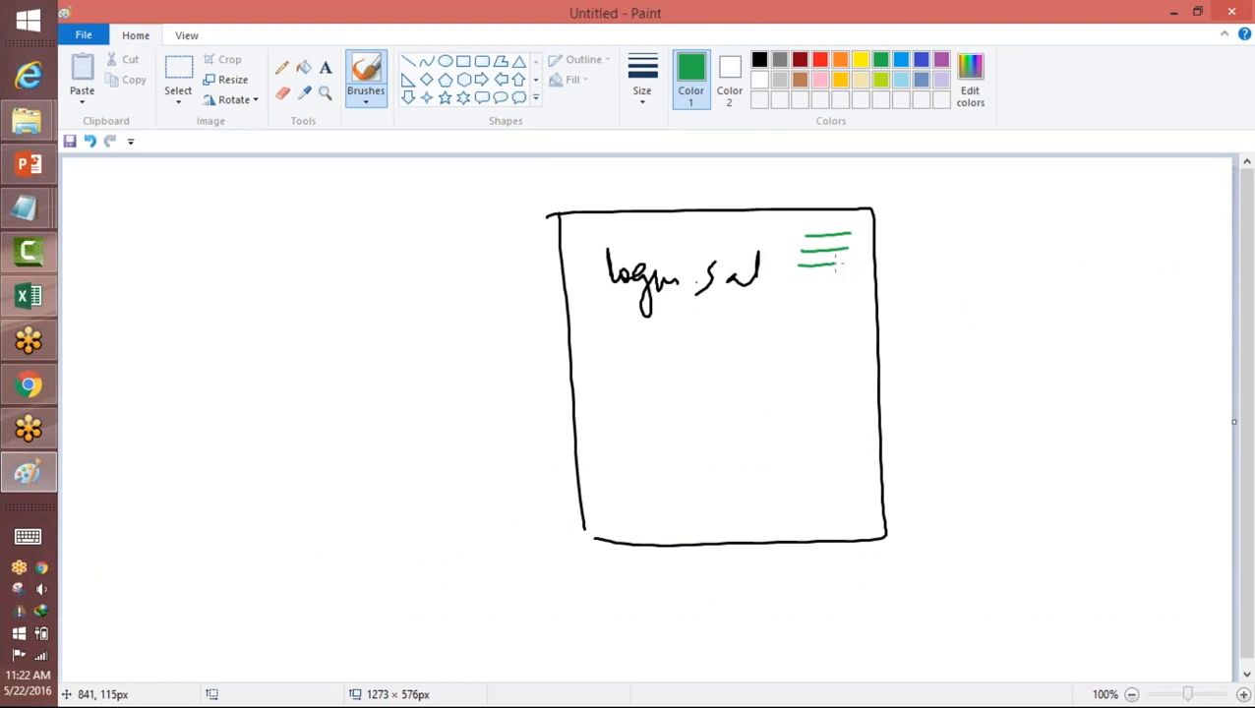
pyautogui.moveTo(834, 214)
pyautogui.mouseDown()
pyautogui.moveTo(796, 218)
pyautogui.moveTo(841, 219)
pyautogui.moveTo(822, 213)
pyautogui.mouseUp()
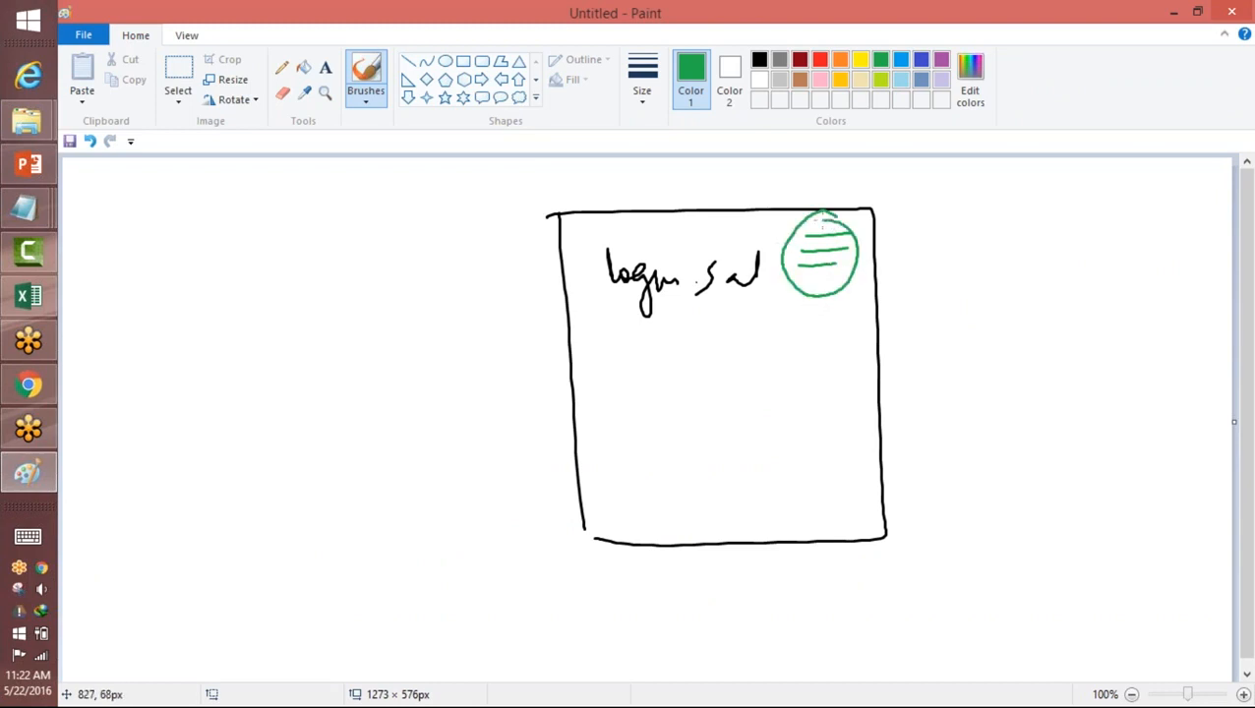
pyautogui.moveTo(635, 226); pyautogui.dragTo(654, 531)
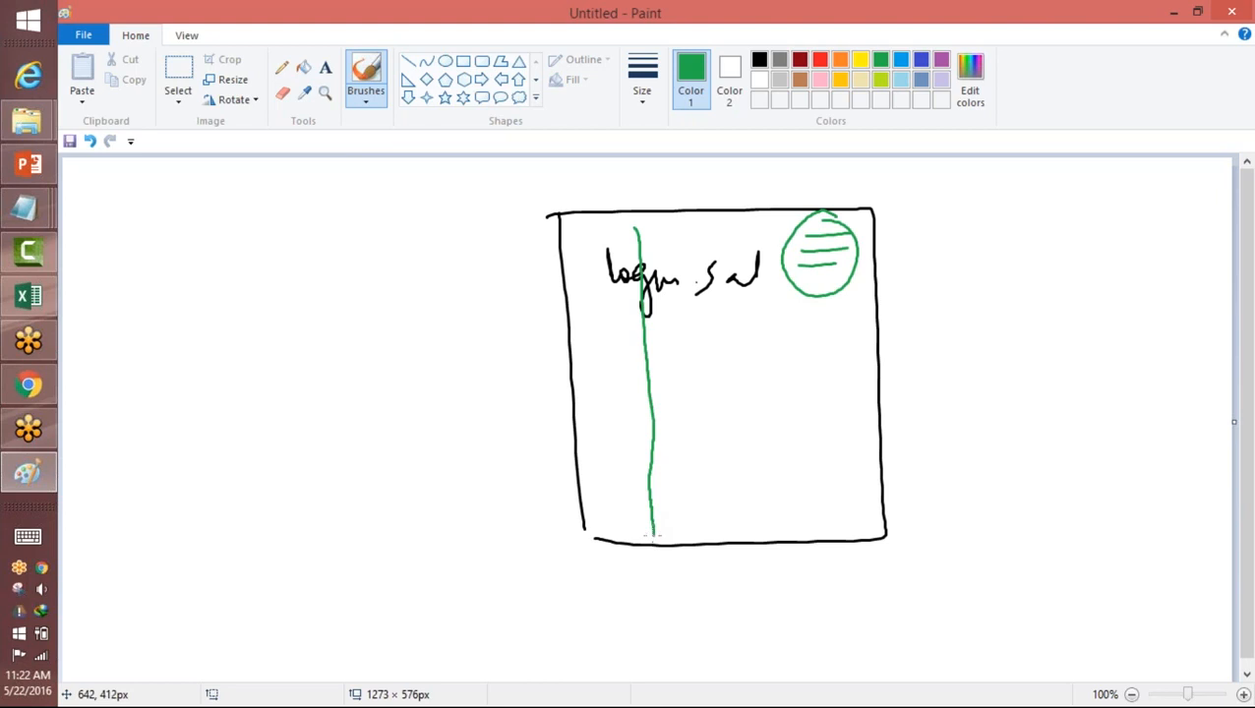
# Step: Handwrite "More", "Position" and "New" in green inside the rectangle, with circles and curves around them
pyautogui.moveTo(587, 397)
pyautogui.mouseDown()
pyautogui.moveTo(584, 368)
pyautogui.moveTo(612, 398)
pyautogui.moveTo(678, 379)
pyautogui.moveTo(626, 354)
pyautogui.mouseUp()
pyautogui.moveTo(604, 425)
pyautogui.mouseDown()
pyautogui.moveTo(603, 471)
pyautogui.moveTo(622, 470)
pyautogui.moveTo(622, 509)
pyautogui.moveTo(681, 488)
pyautogui.moveTo(701, 528)
pyautogui.moveTo(715, 501)
pyautogui.moveTo(743, 508)
pyautogui.moveTo(630, 536)
pyautogui.moveTo(709, 517)
pyautogui.mouseUp()
pyautogui.moveTo(733, 372); pyautogui.dragTo(733, 411)
pyautogui.moveTo(734, 374)
pyautogui.mouseDown()
pyautogui.moveTo(775, 406)
pyautogui.moveTo(783, 358)
pyautogui.mouseUp()
pyautogui.moveTo(787, 391); pyautogui.dragTo(830, 398)
pyautogui.moveTo(731, 331)
pyautogui.mouseDown()
pyautogui.moveTo(740, 558)
pyautogui.moveTo(617, 553)
pyautogui.mouseUp()
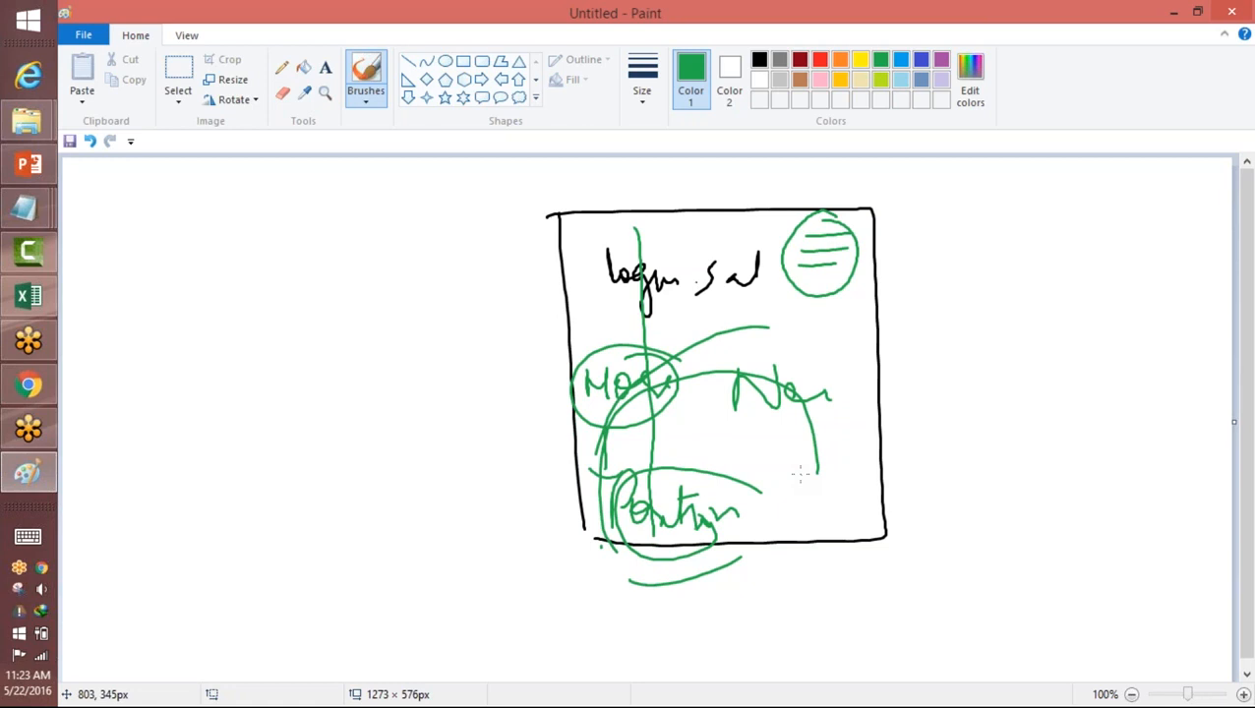
pyautogui.hotkey('alt', 'Tab')
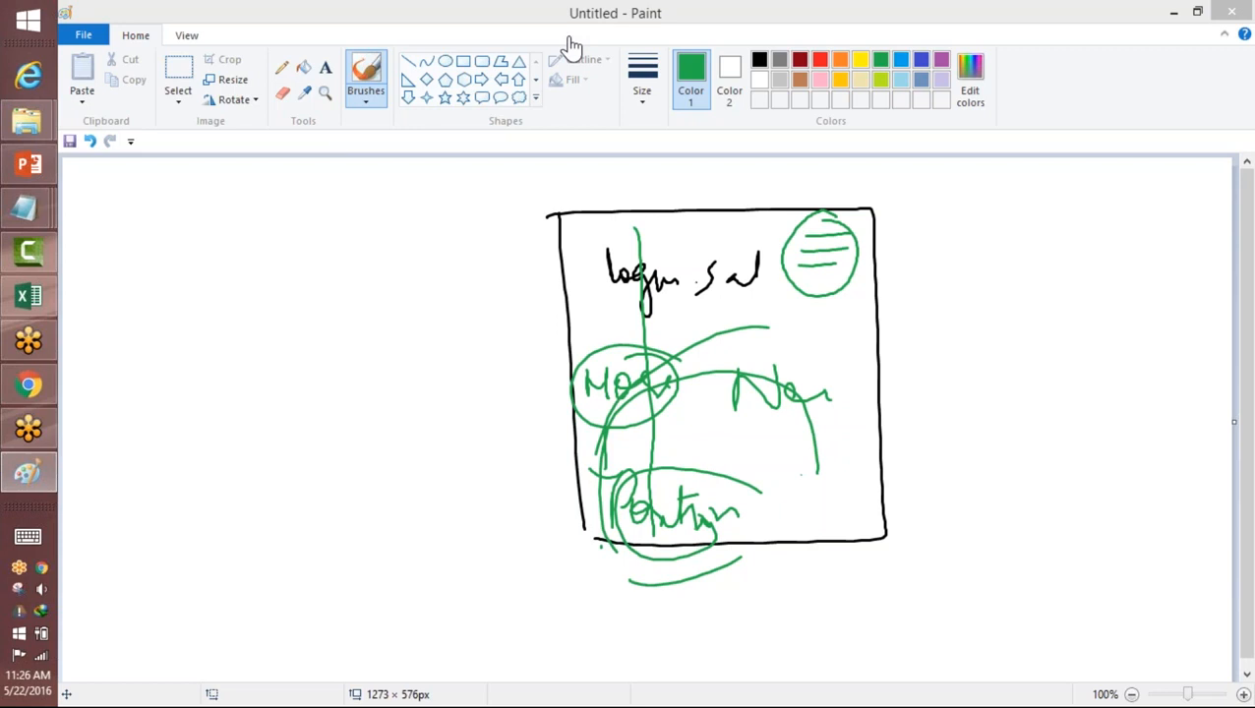
# Step: Draw three green horizontal menu lines on the blank canvas area to the left of the black rectangle
pyautogui.moveTo(165, 261); pyautogui.dragTo(276, 263)
pyautogui.moveTo(187, 283); pyautogui.dragTo(270, 281)
pyautogui.moveTo(189, 310); pyautogui.dragTo(313, 301)
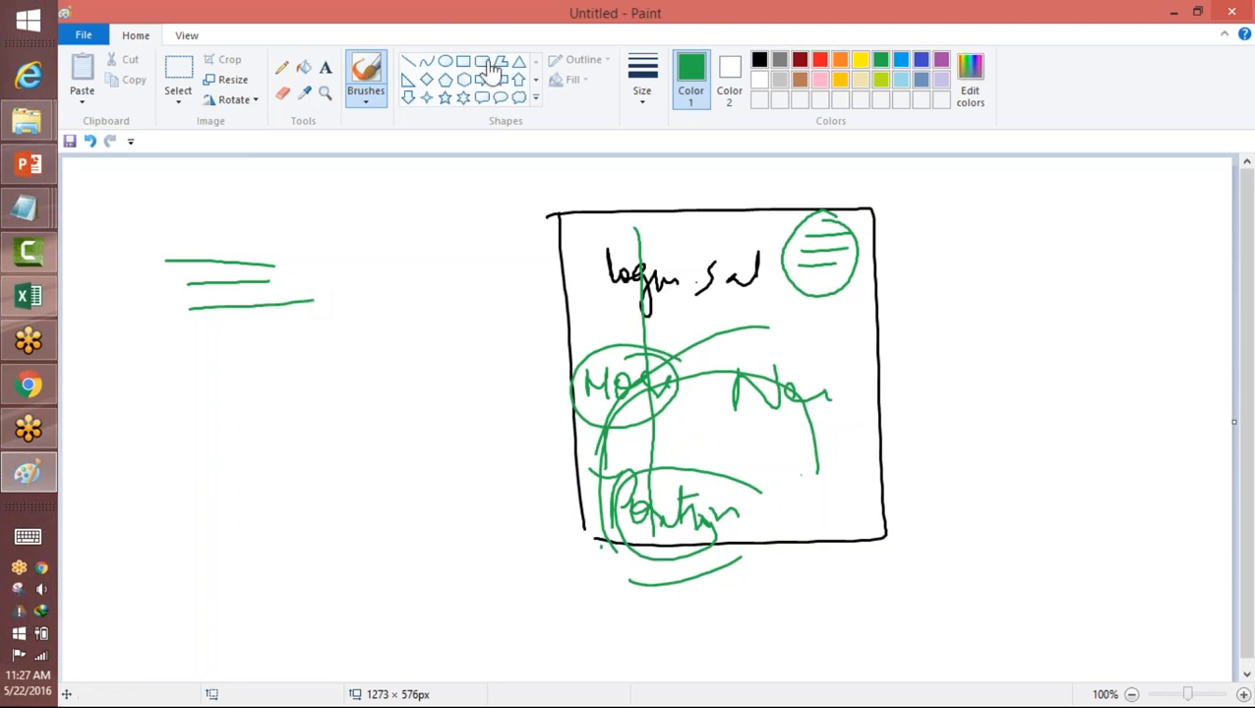
pyautogui.click(563, 35)
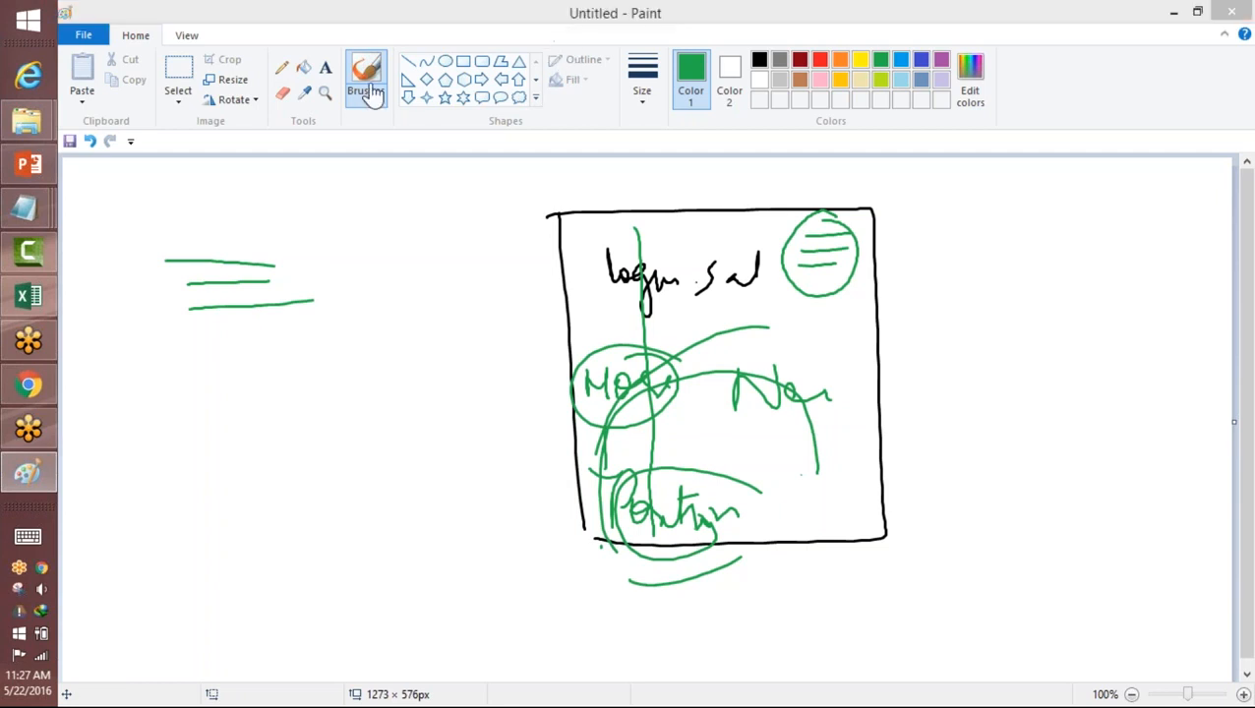
pyautogui.click(25, 381)
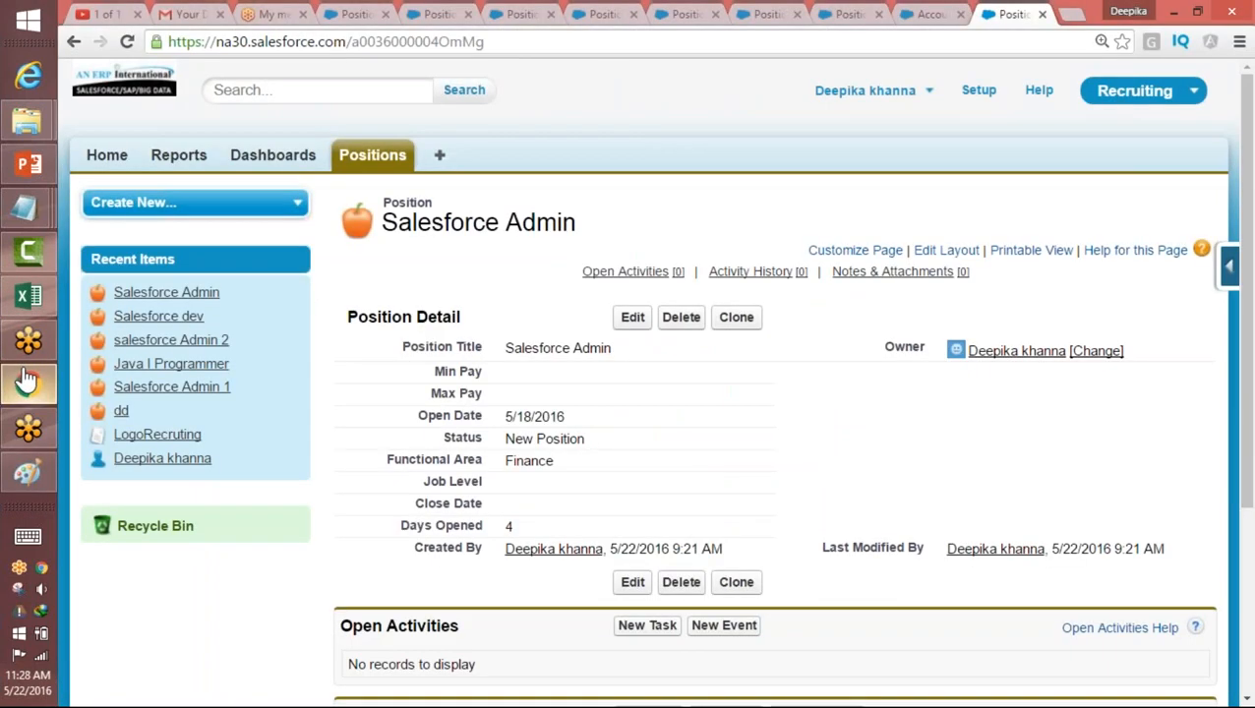
pyautogui.click(27, 381)
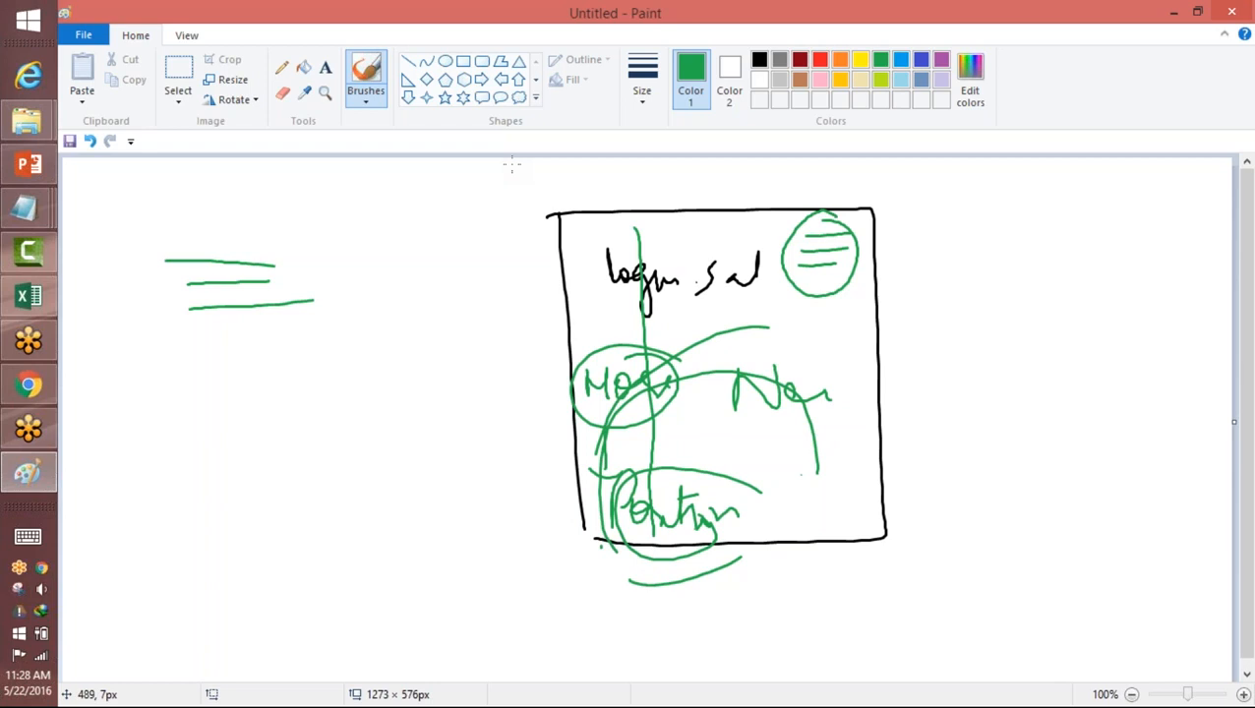
pyautogui.click(553, 29)
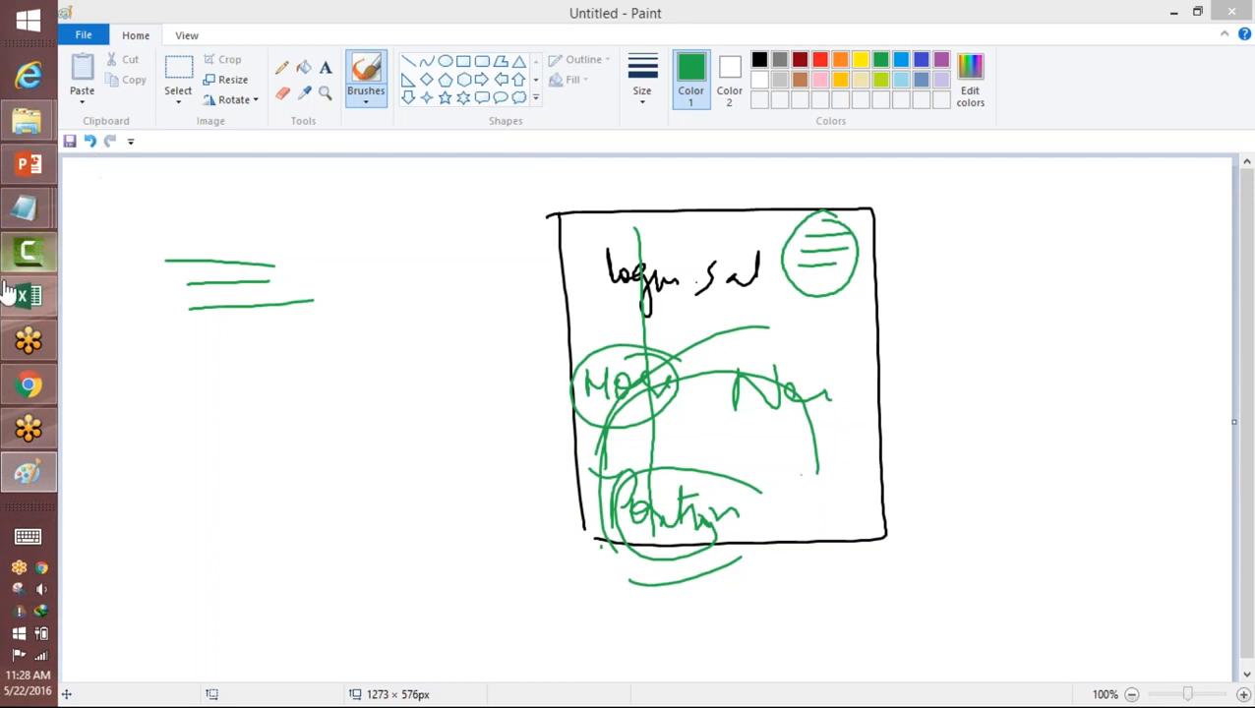
pyautogui.moveTo(24, 394)
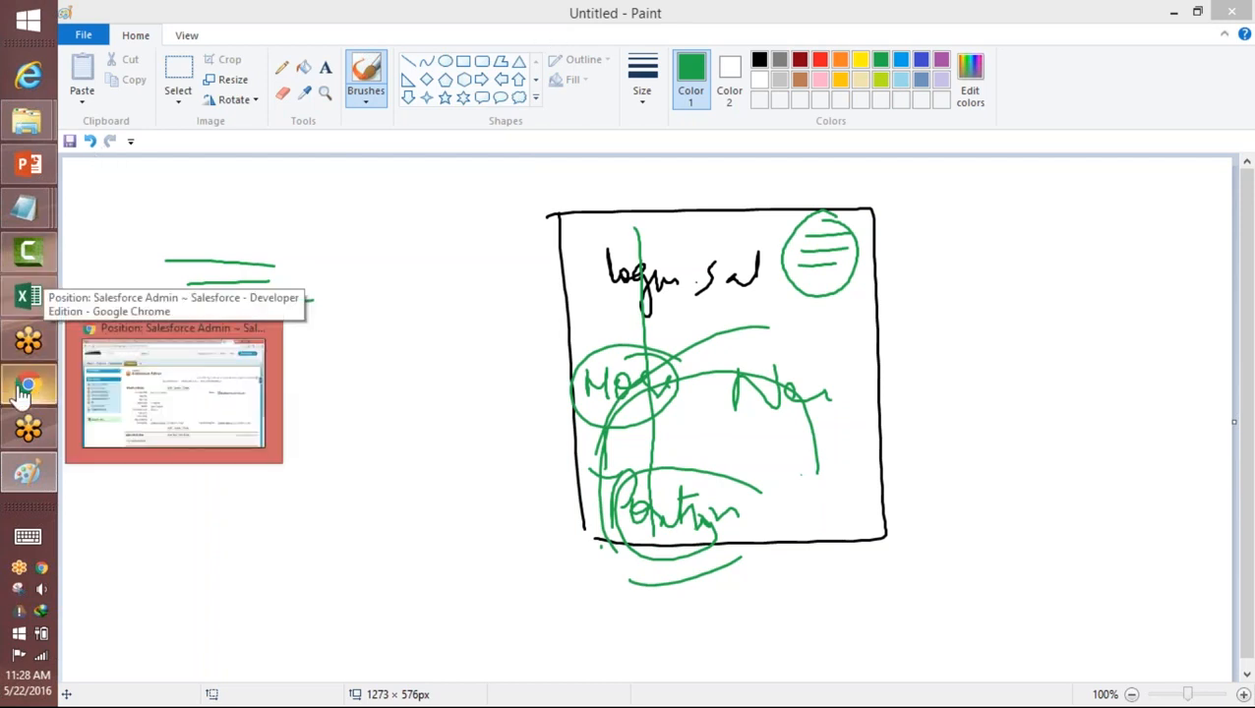
# Step: Handwrite "Page L" in green on the canvas to the right of the black rectangle
pyautogui.click(985, 335)
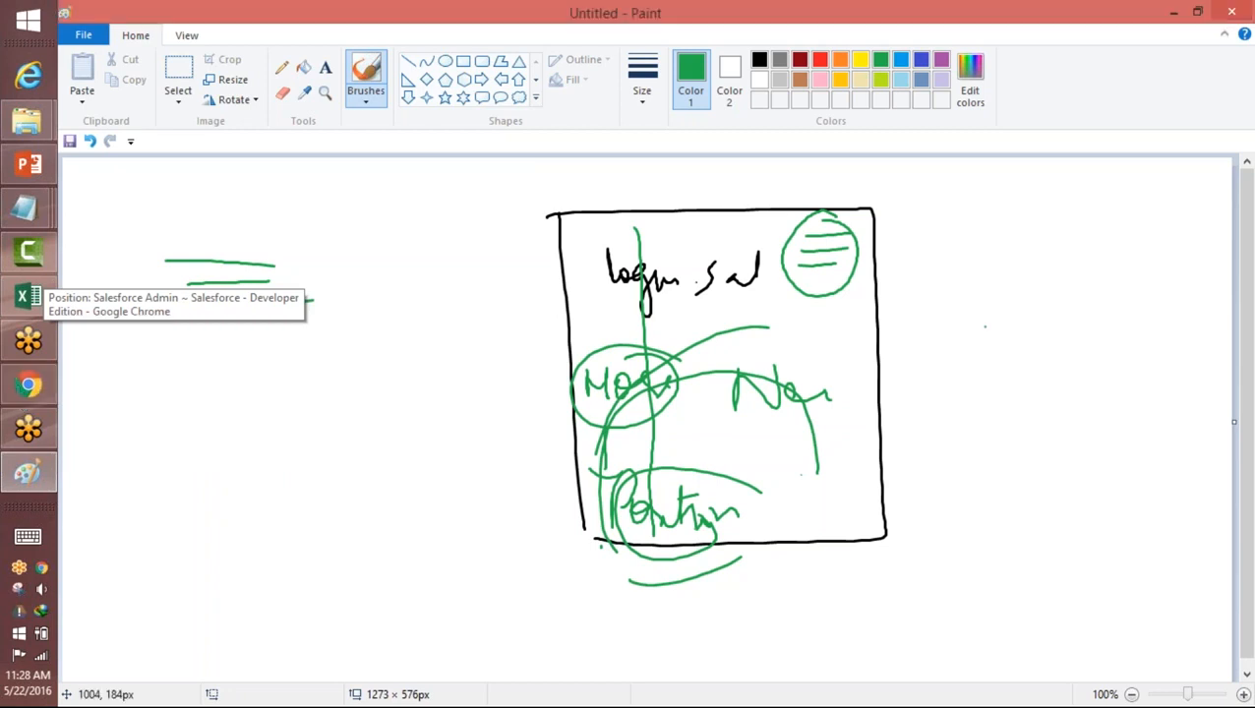
pyautogui.moveTo(993, 384)
pyautogui.mouseDown()
pyautogui.moveTo(1002, 305)
pyautogui.moveTo(1000, 343)
pyautogui.moveTo(1121, 359)
pyautogui.mouseUp()
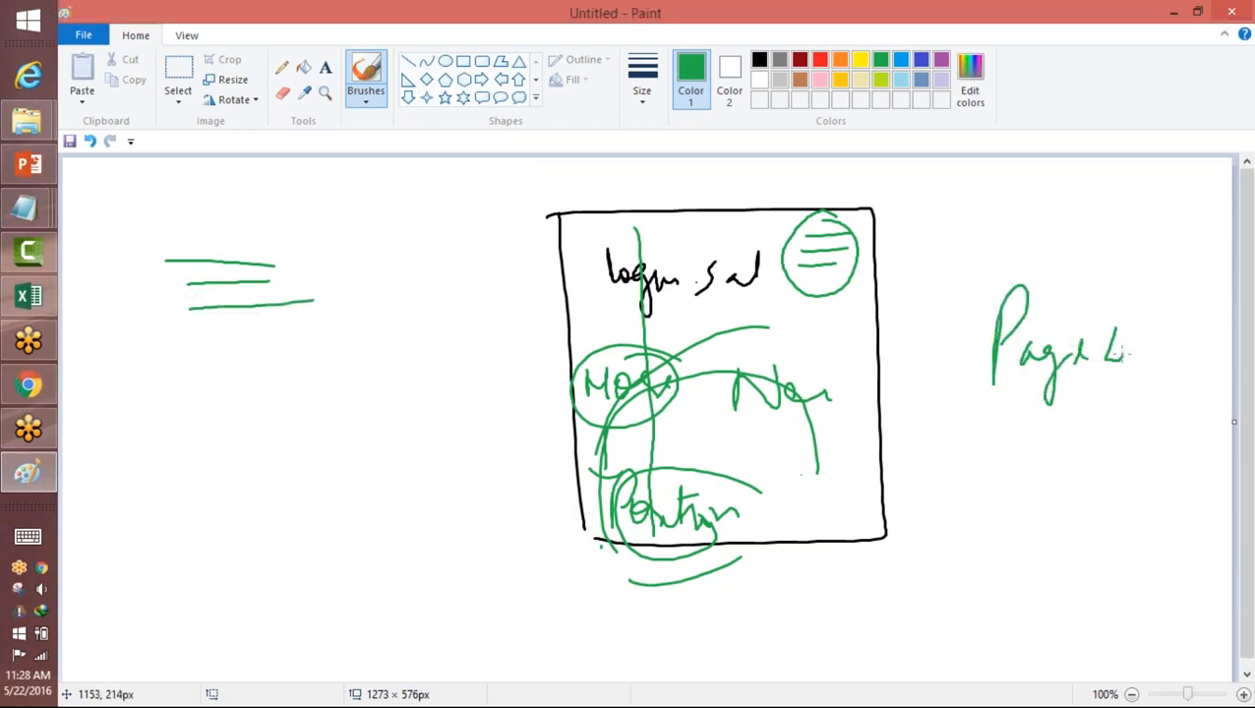
# Step: Switch to Salesforce in Chrome, open a blank new position form and show its Force.com quick-access options
pyautogui.click(28, 384)
pyautogui.click(401, 165)
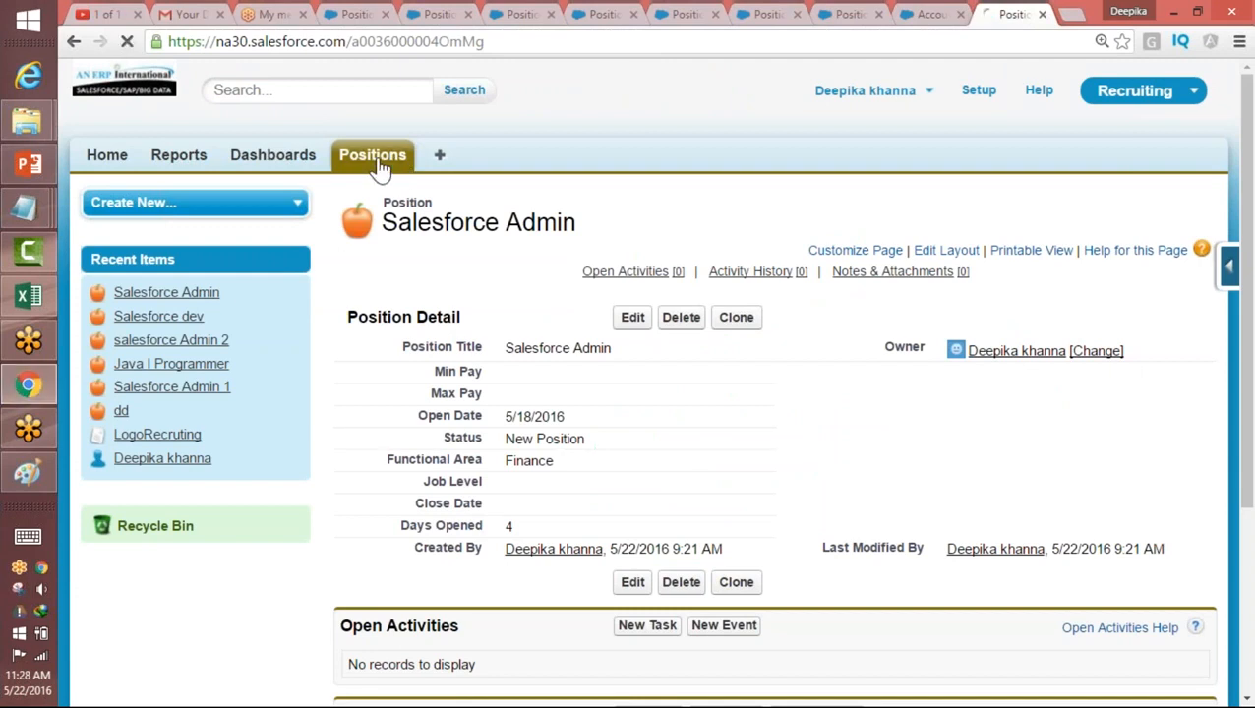
pyautogui.click(633, 324)
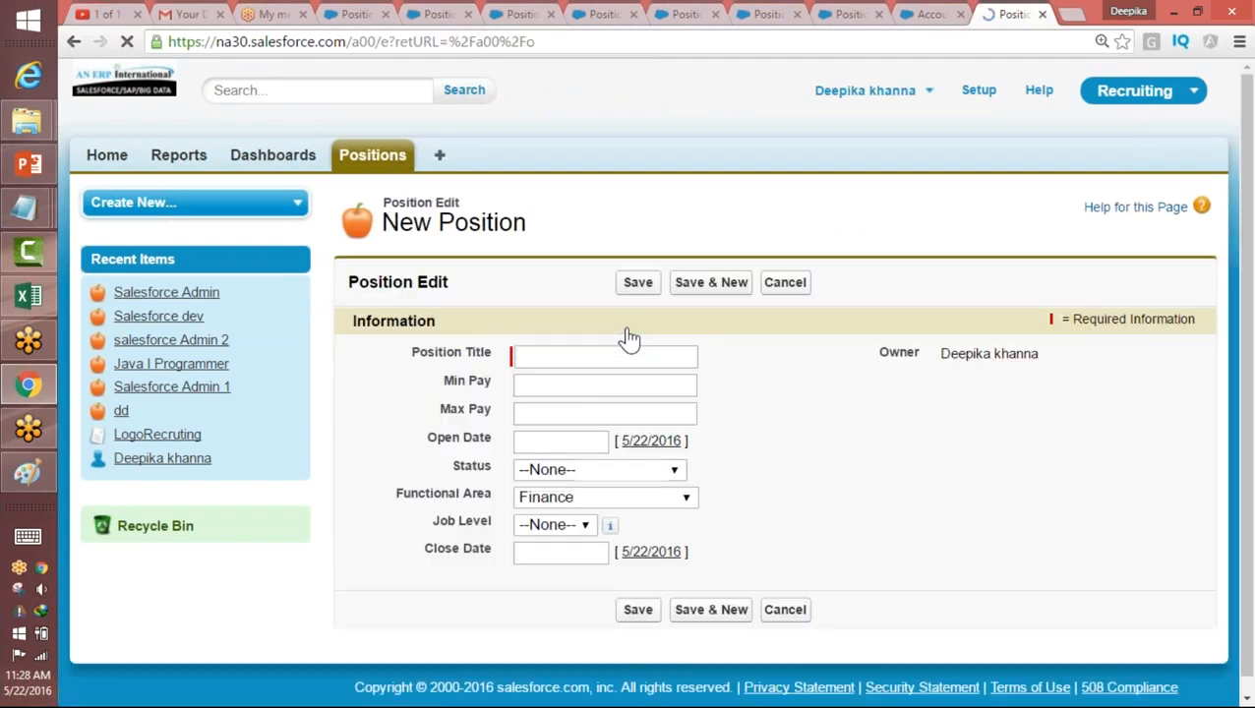
pyautogui.scroll(-1, 840, 448)
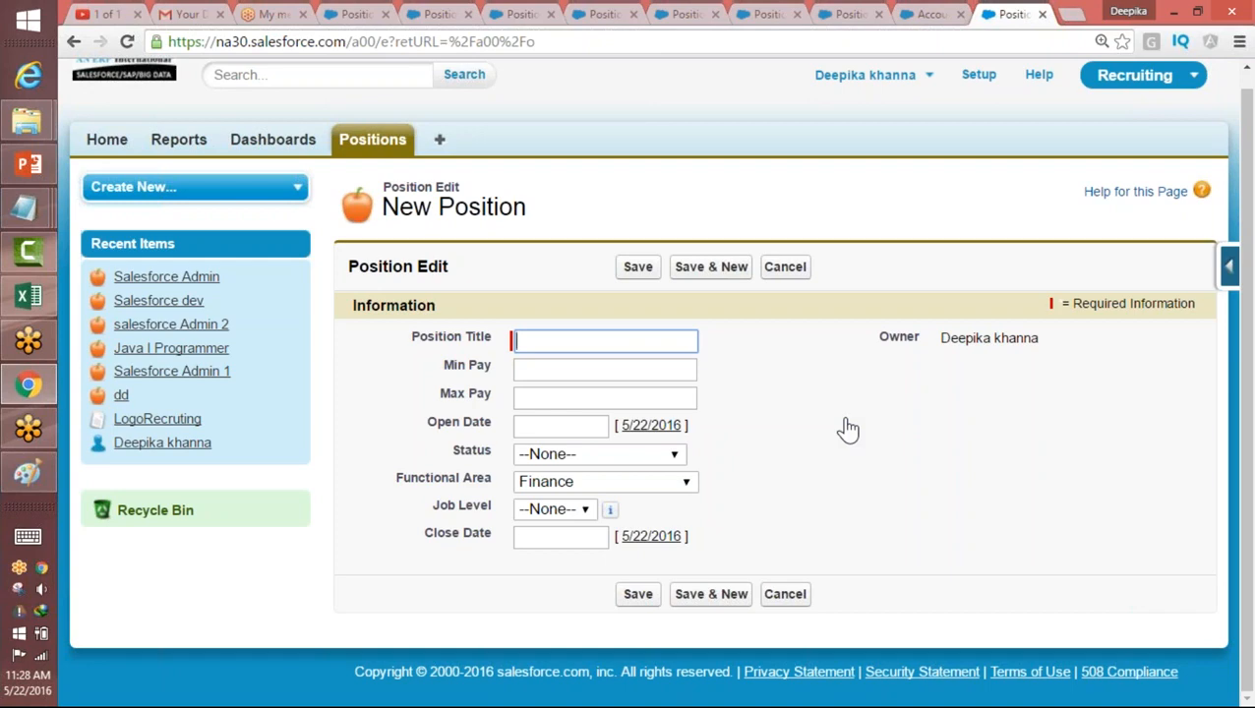
pyautogui.click(1229, 265)
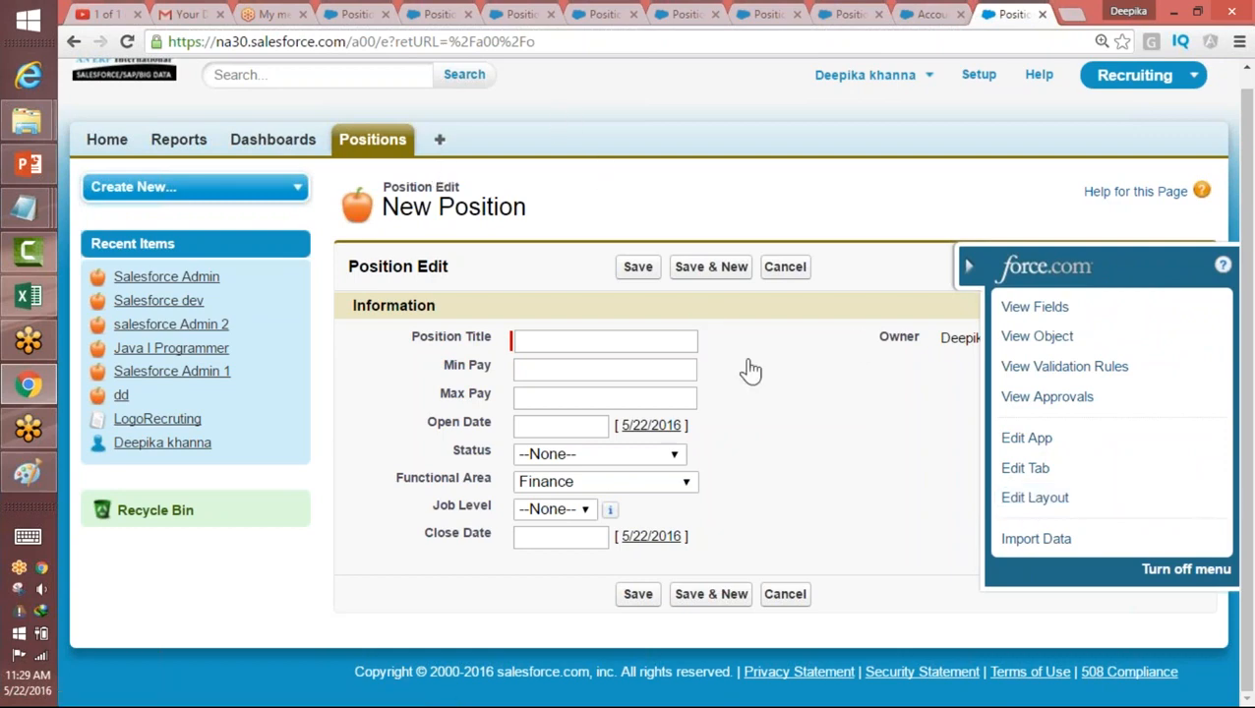
# Step: Start a new position from the Positions home page and open its page layout for editing
pyautogui.click(416, 139)
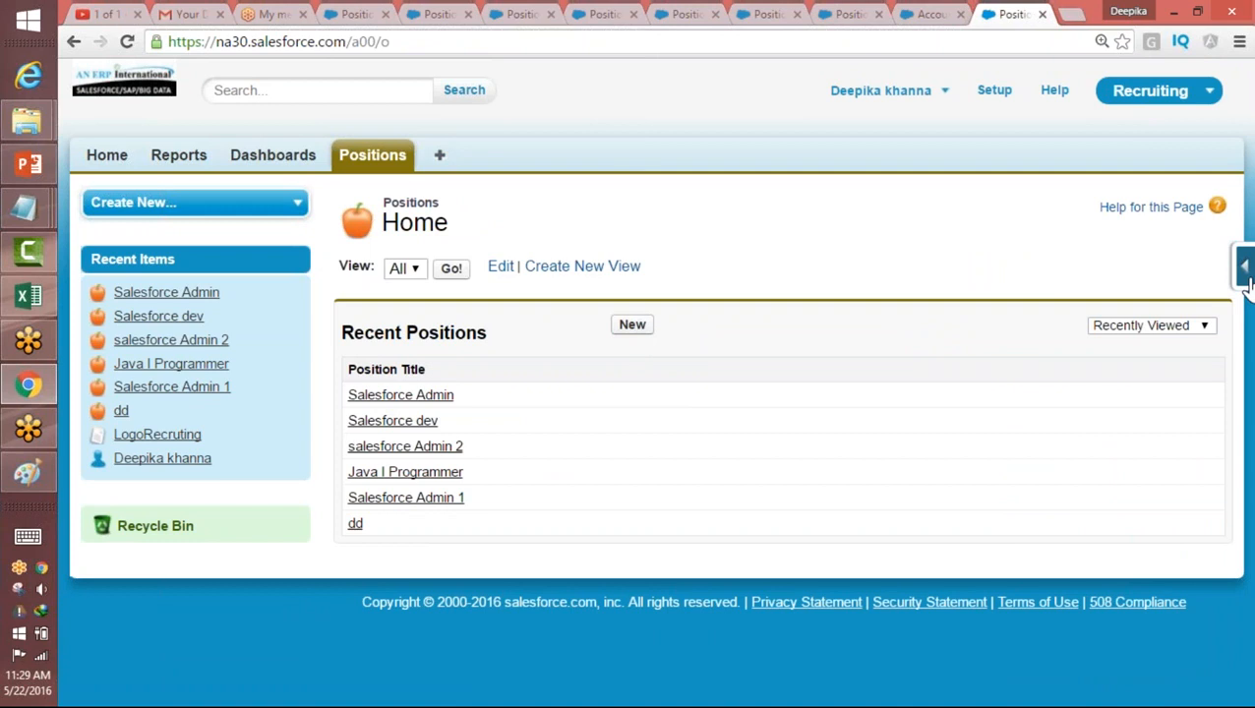
pyautogui.click(1244, 268)
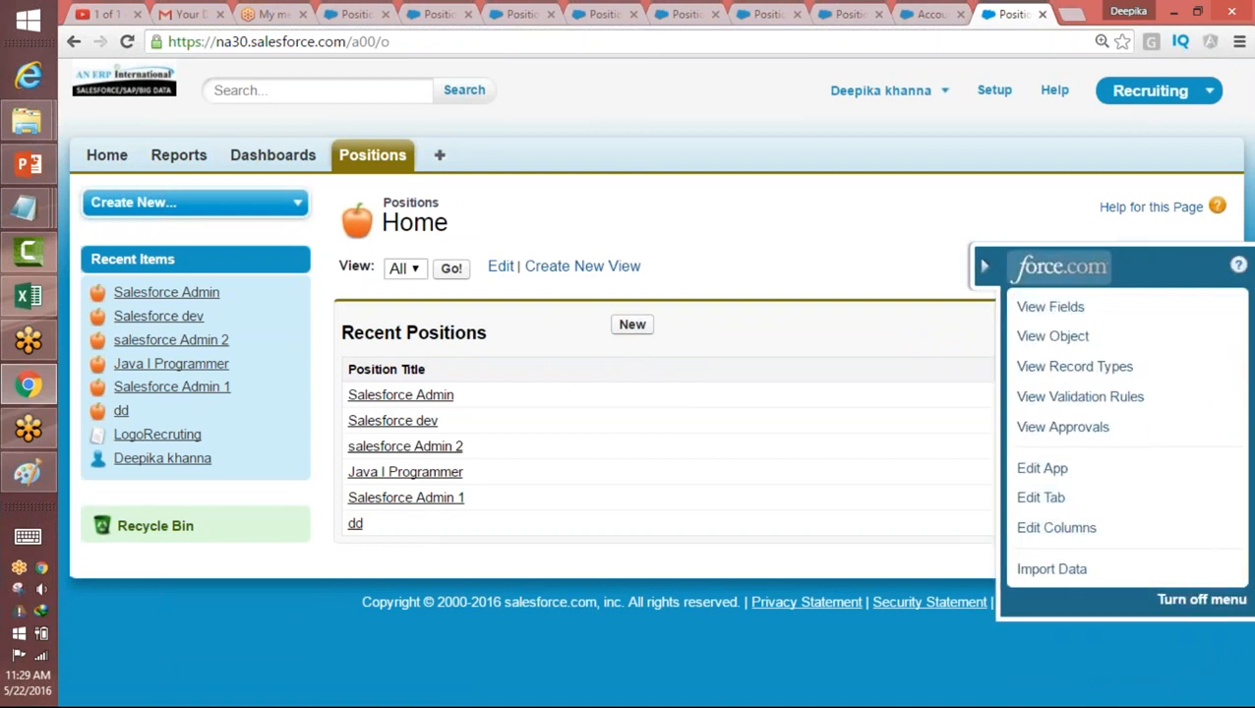
pyautogui.click(633, 328)
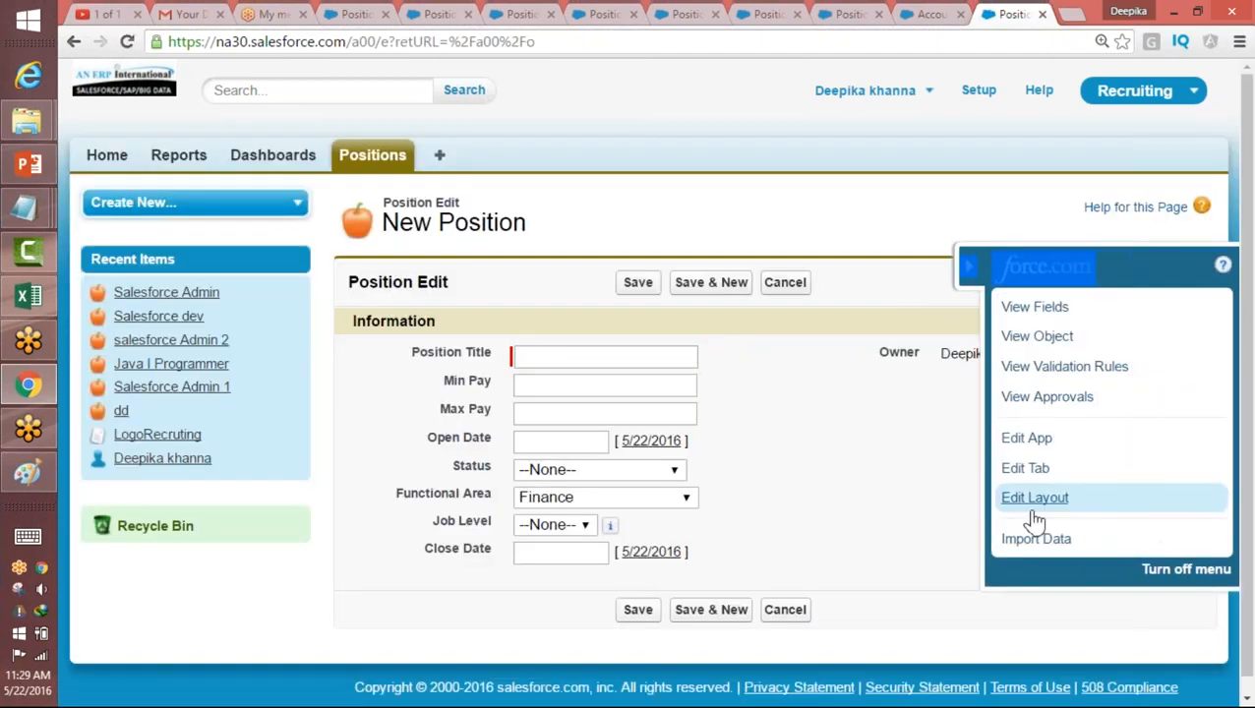
pyautogui.click(1035, 498)
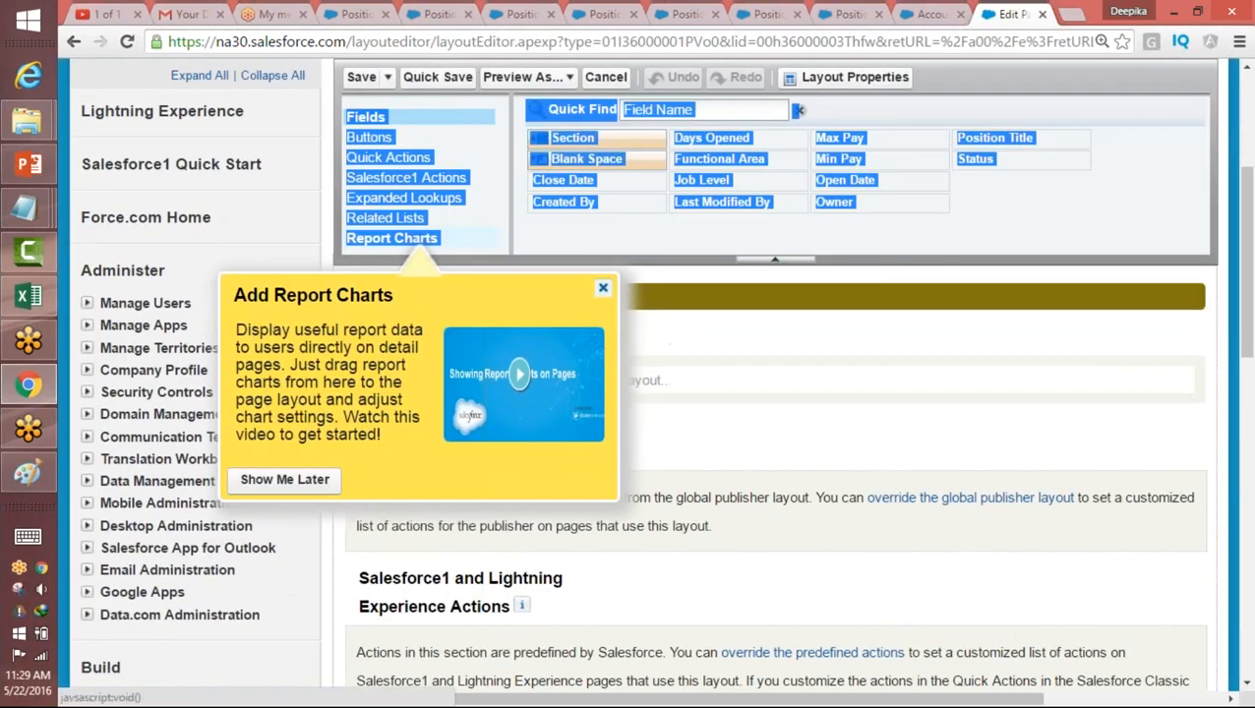
# Step: Dismiss the report charts tip and move Status and Job Level beneath Owner in the Information section's second column
pyautogui.click(603, 287)
pyautogui.moveTo(1246, 306); pyautogui.dragTo(1216, 425)
pyautogui.scroll(-2, 1211, 427)
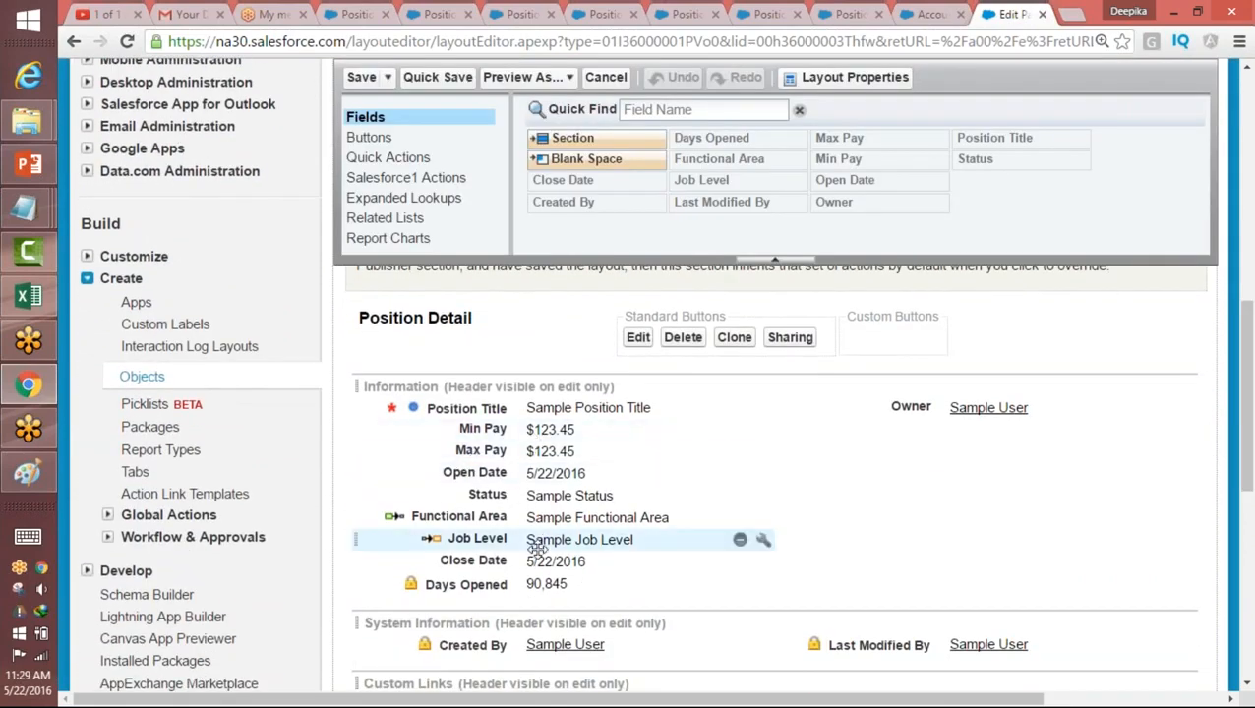
pyautogui.moveTo(537, 504); pyautogui.dragTo(929, 433)
pyautogui.moveTo(576, 517); pyautogui.dragTo(954, 476)
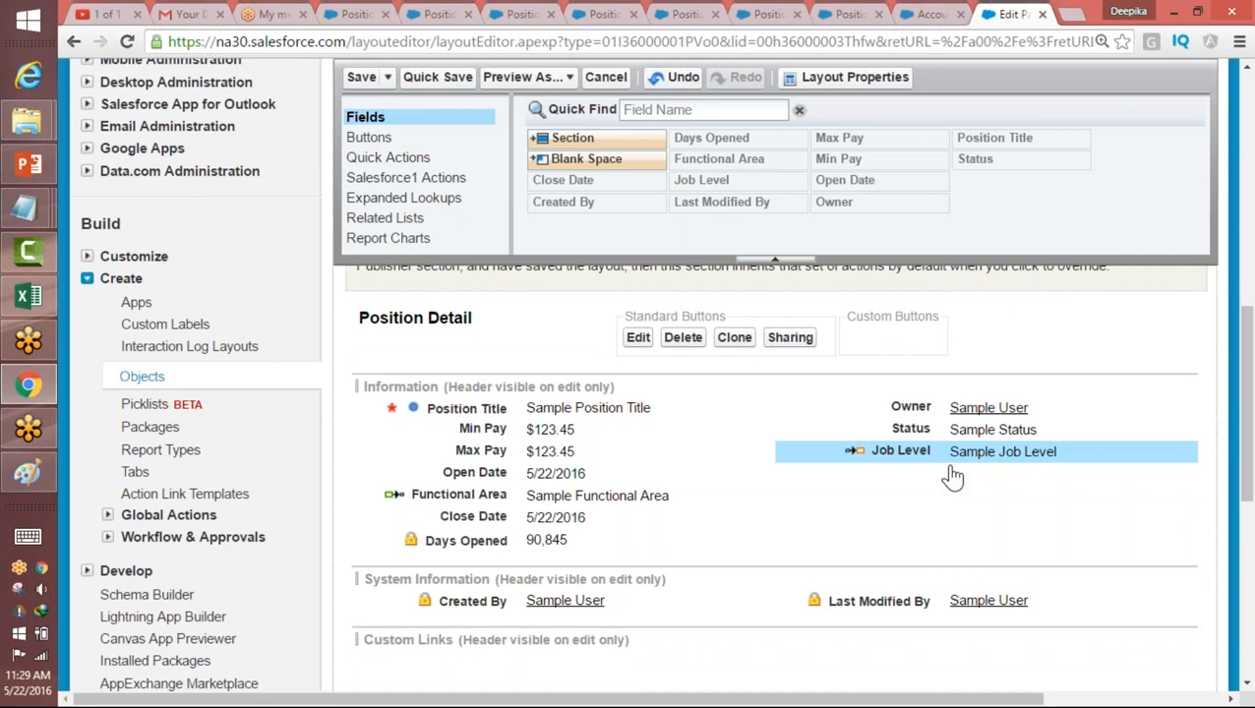
# Step: Add a two-column section named "Compensation" below Information and place Min Pay and Max Pay side by side in it
pyautogui.moveTo(612, 140); pyautogui.dragTo(505, 561)
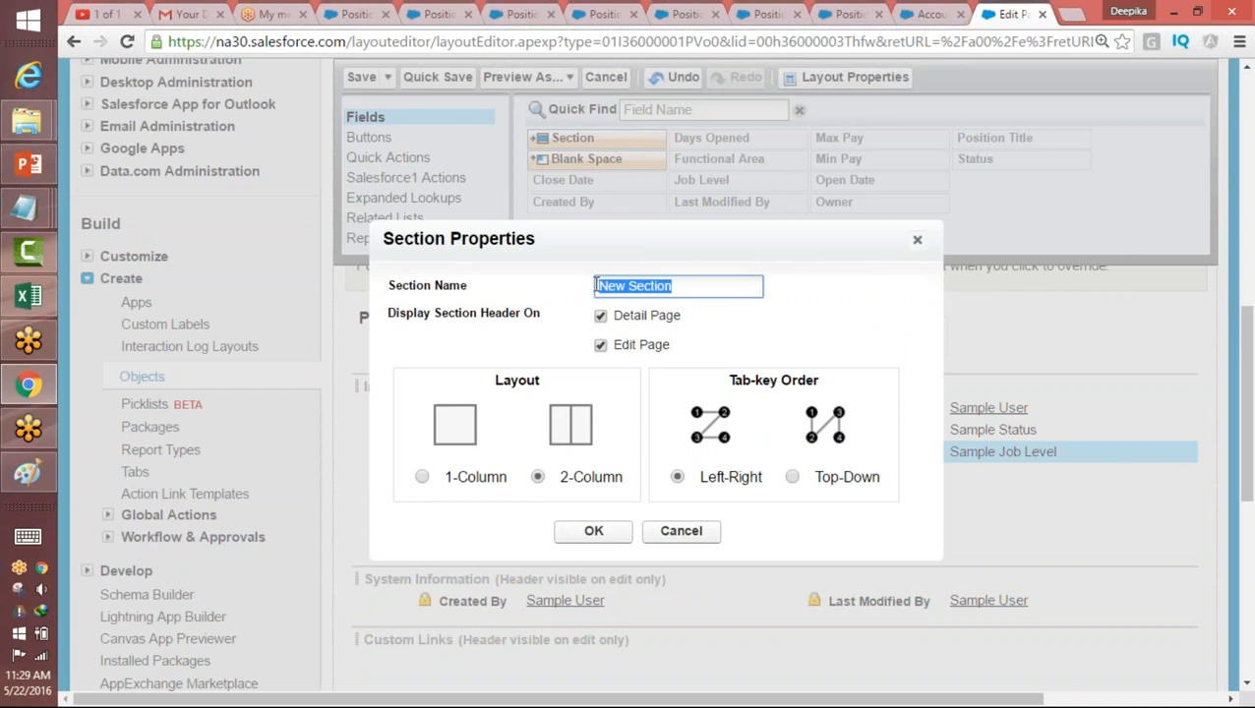
pyautogui.write('Compensation')
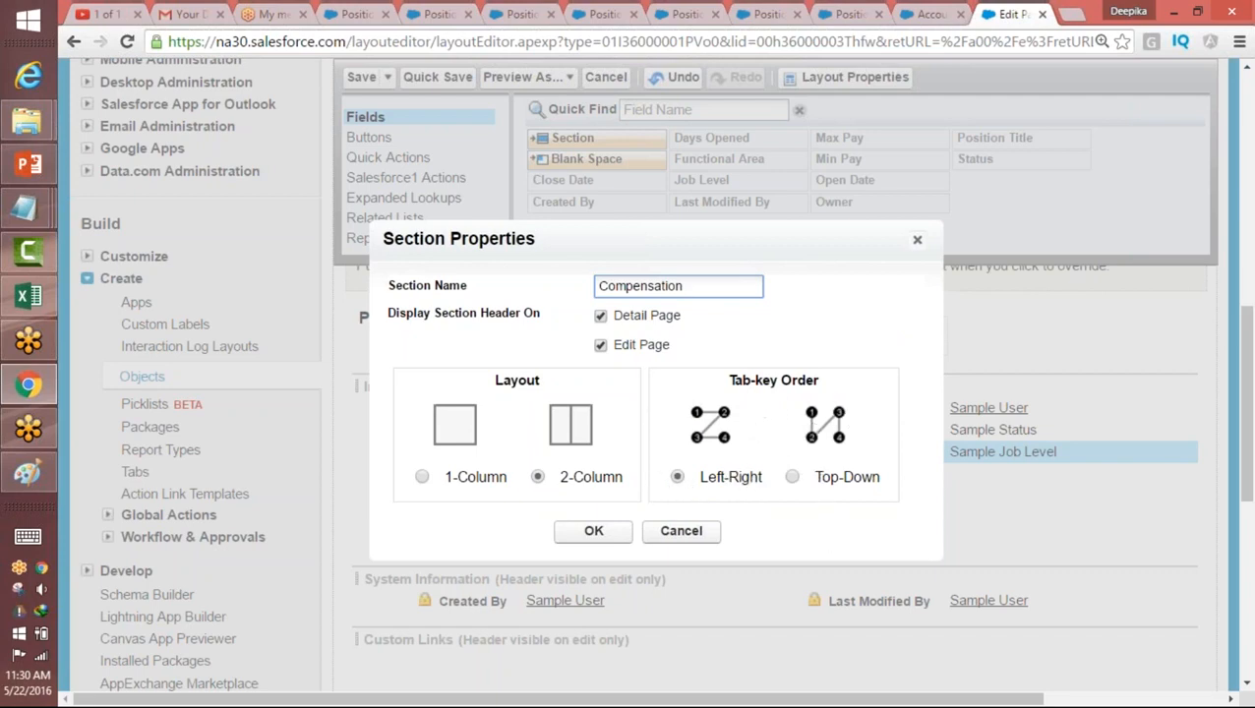
pyautogui.click(594, 531)
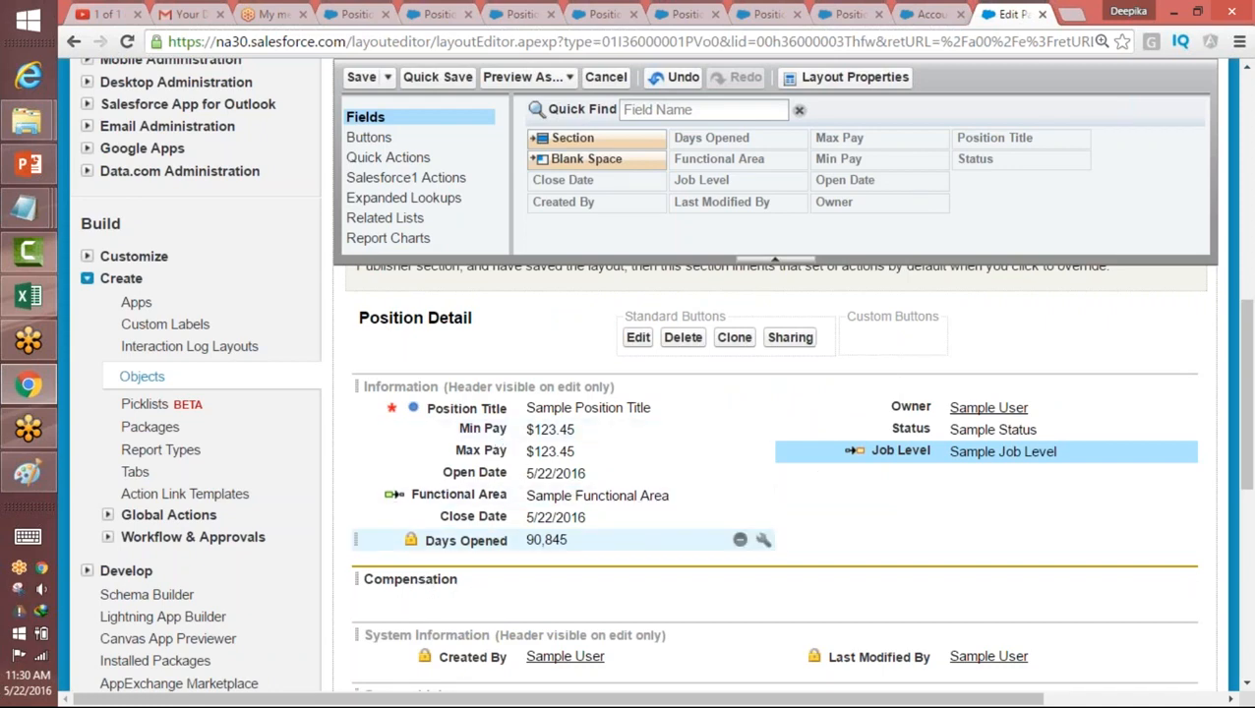
pyautogui.moveTo(566, 436); pyautogui.dragTo(555, 590)
pyautogui.moveTo(539, 429); pyautogui.dragTo(851, 561)
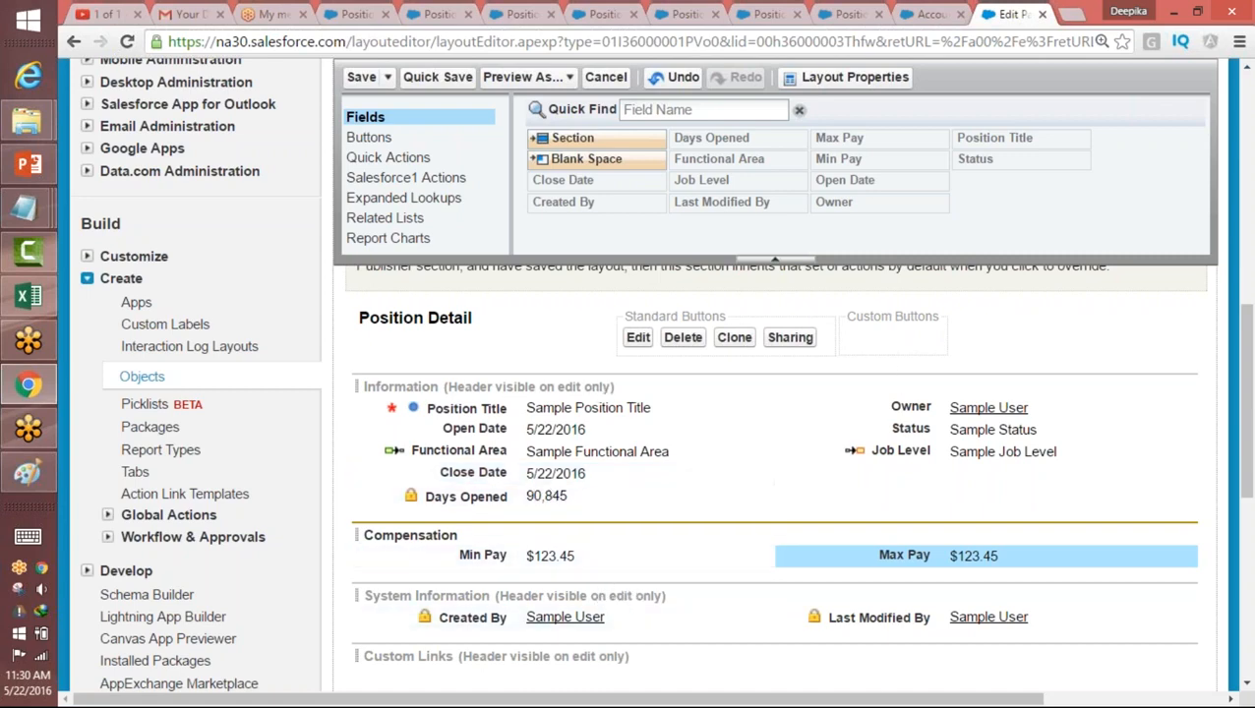
# Step: Move Days Opened beneath Job Level in the Information section's second column and save the page layout
pyautogui.moveTo(575, 496); pyautogui.dragTo(881, 497)
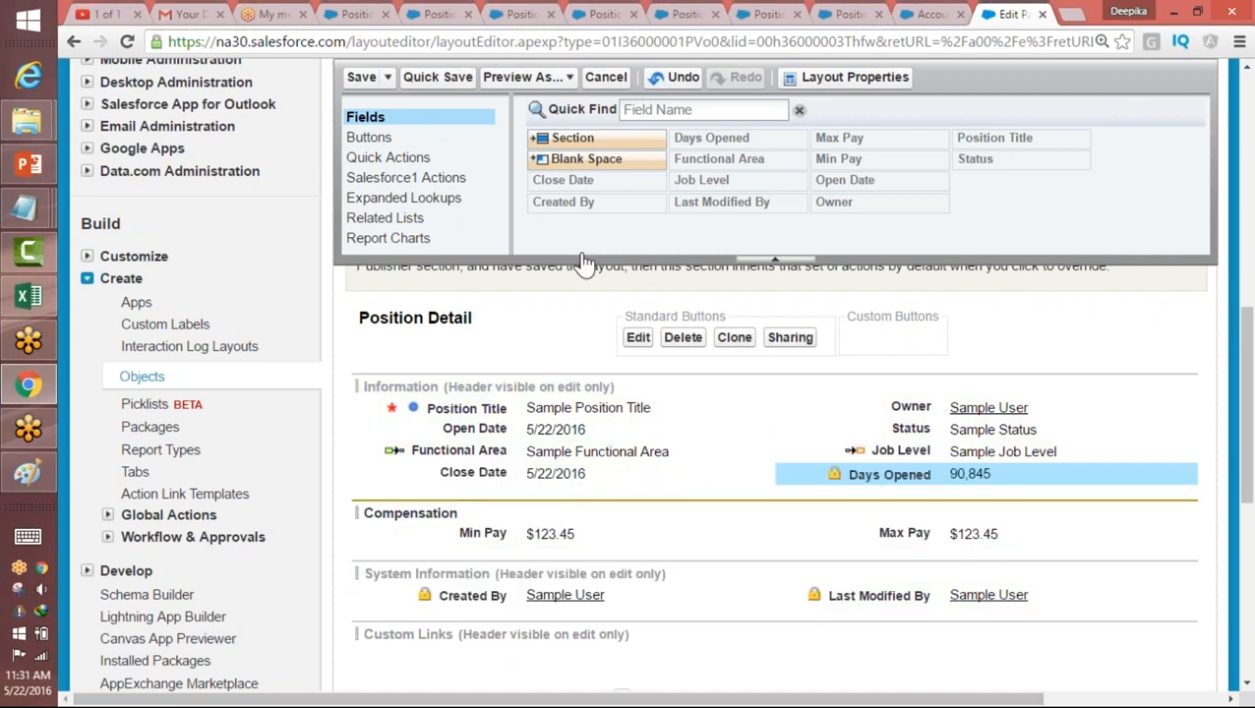
pyautogui.click(364, 78)
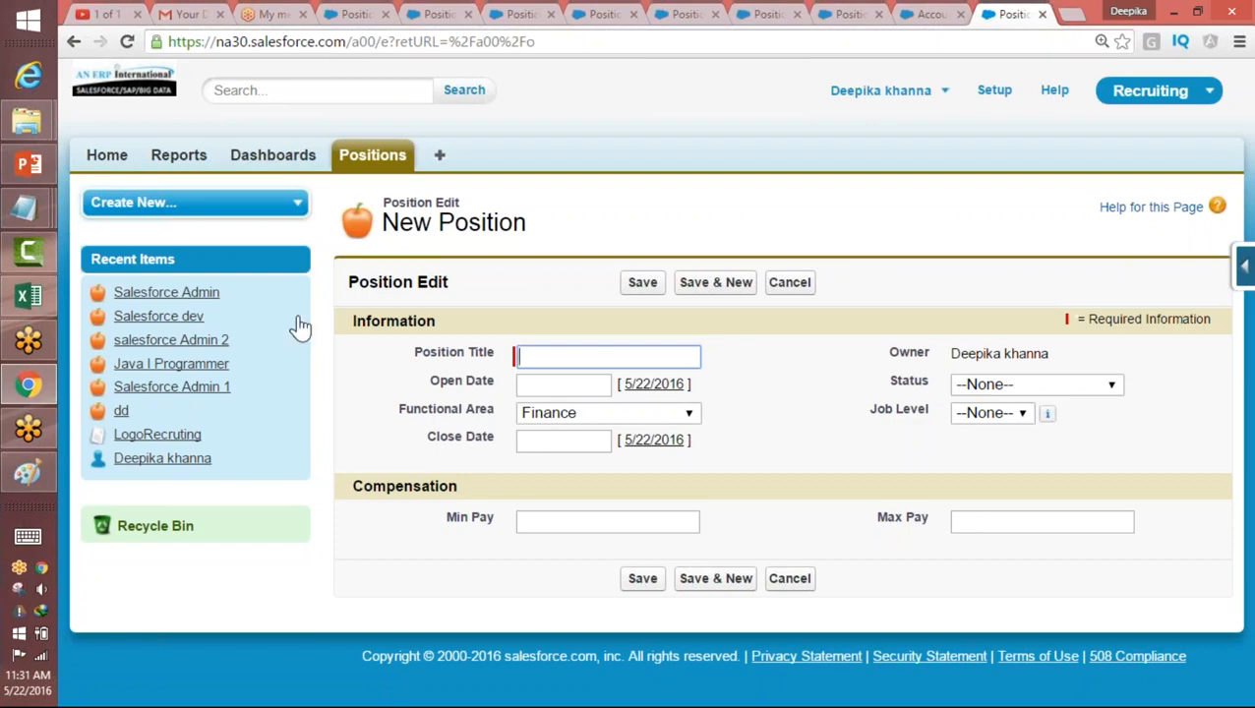
# Step: Examine the Information and Compensation headings on the new position form and step through its fields to check their order
pyautogui.moveTo(434, 320); pyautogui.dragTo(348, 325)
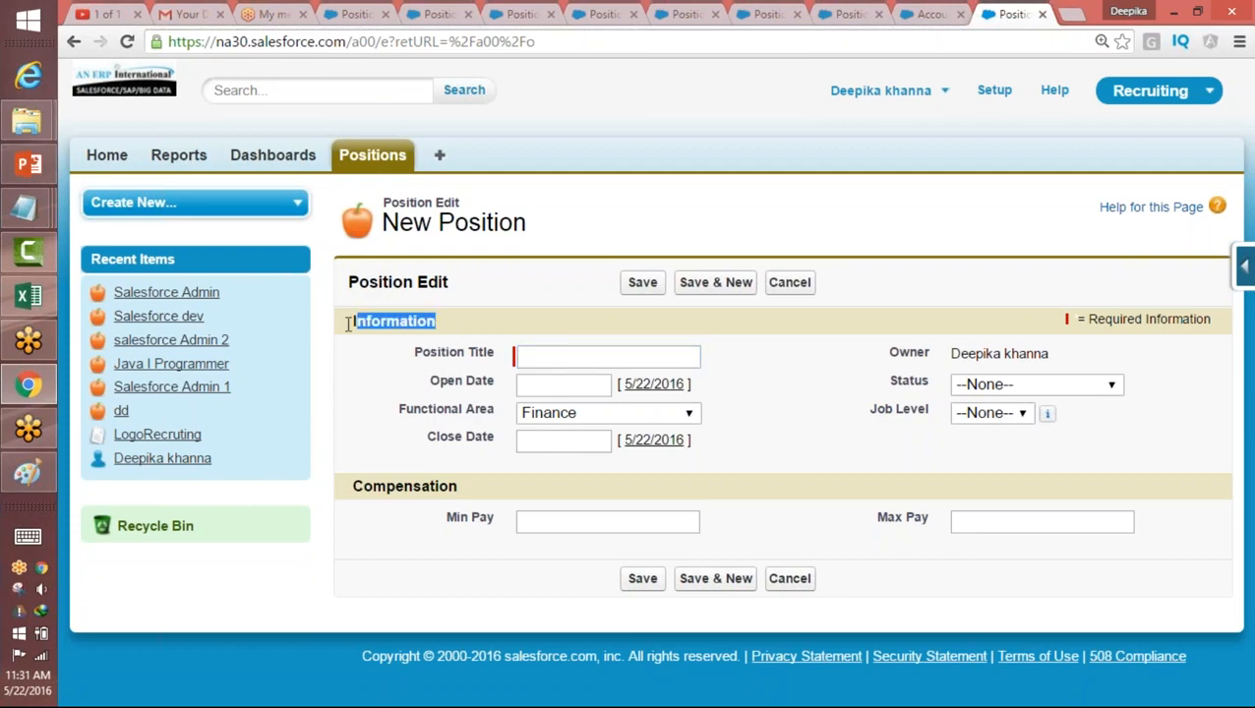
pyautogui.moveTo(459, 486); pyautogui.dragTo(363, 486)
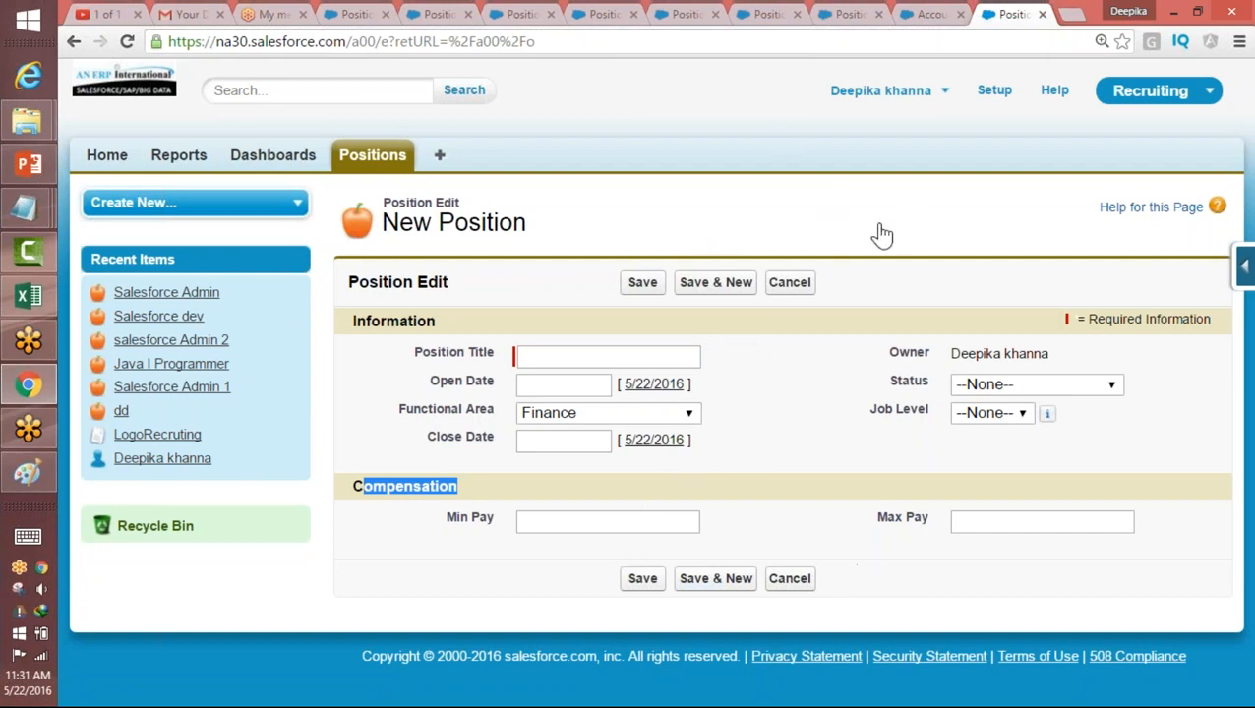
pyautogui.click(536, 360)
pyautogui.press('Tab')
pyautogui.press('Tab')
pyautogui.press('Tab')
pyautogui.press('Tab')
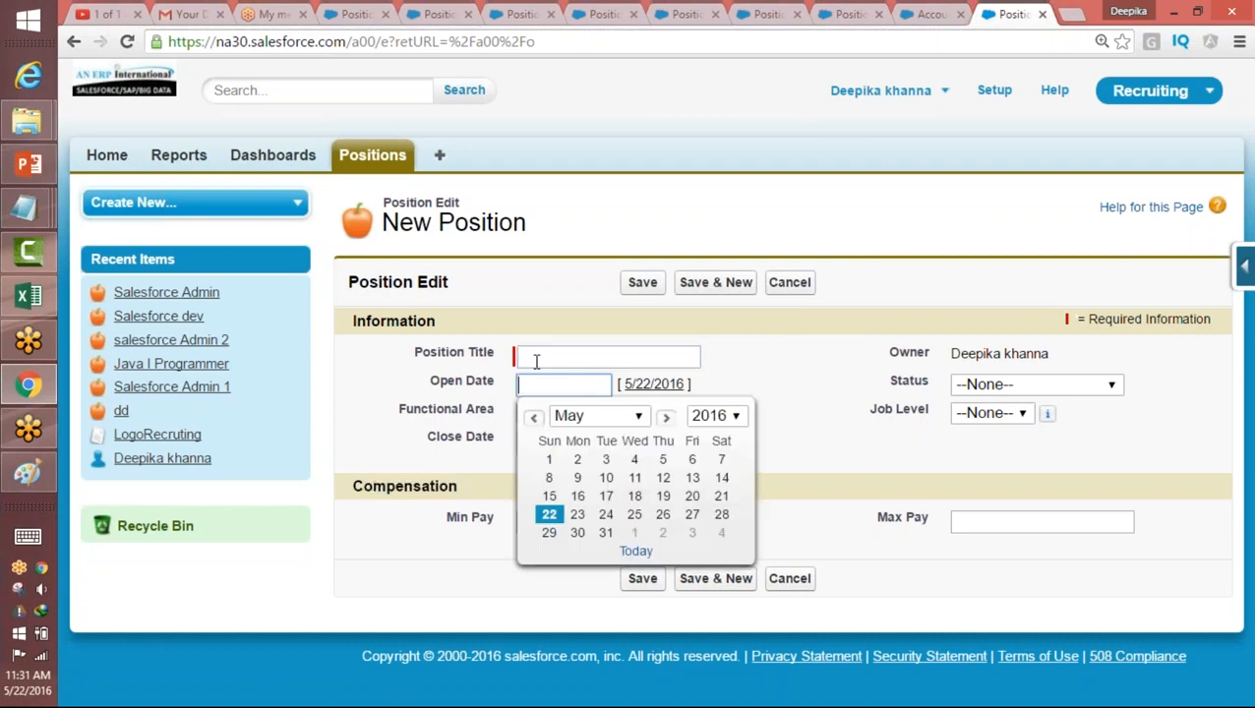
pyautogui.press('Tab')
pyautogui.press('Tab')
pyautogui.press('Tab')
pyautogui.press('Tab')
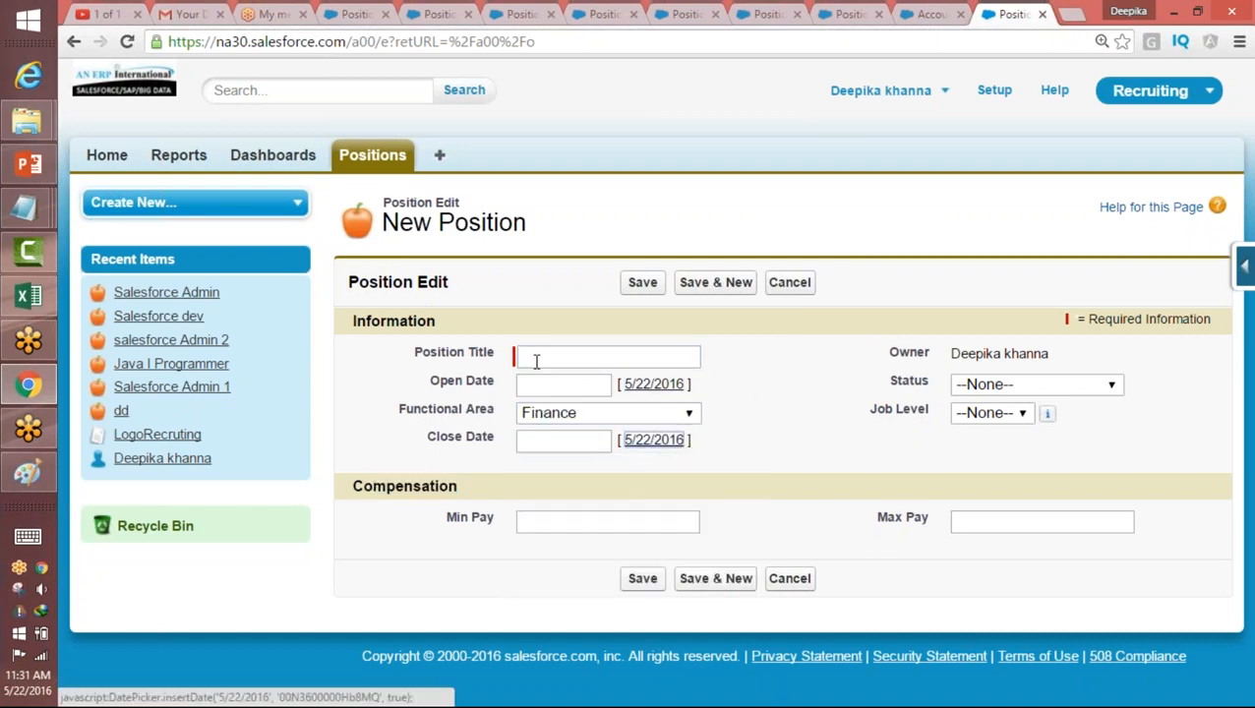
pyautogui.press('Tab')
pyautogui.press('Tab')
pyautogui.press('Tab')
pyautogui.press('Tab')
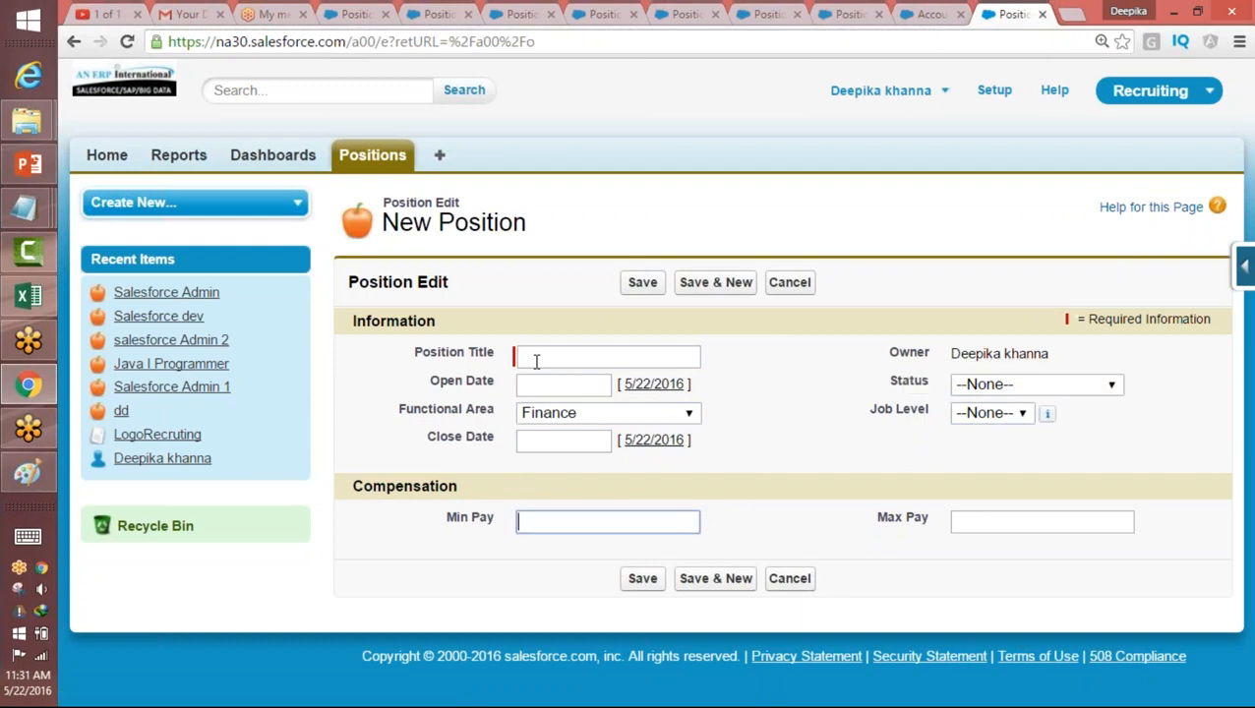
pyautogui.press('Tab')
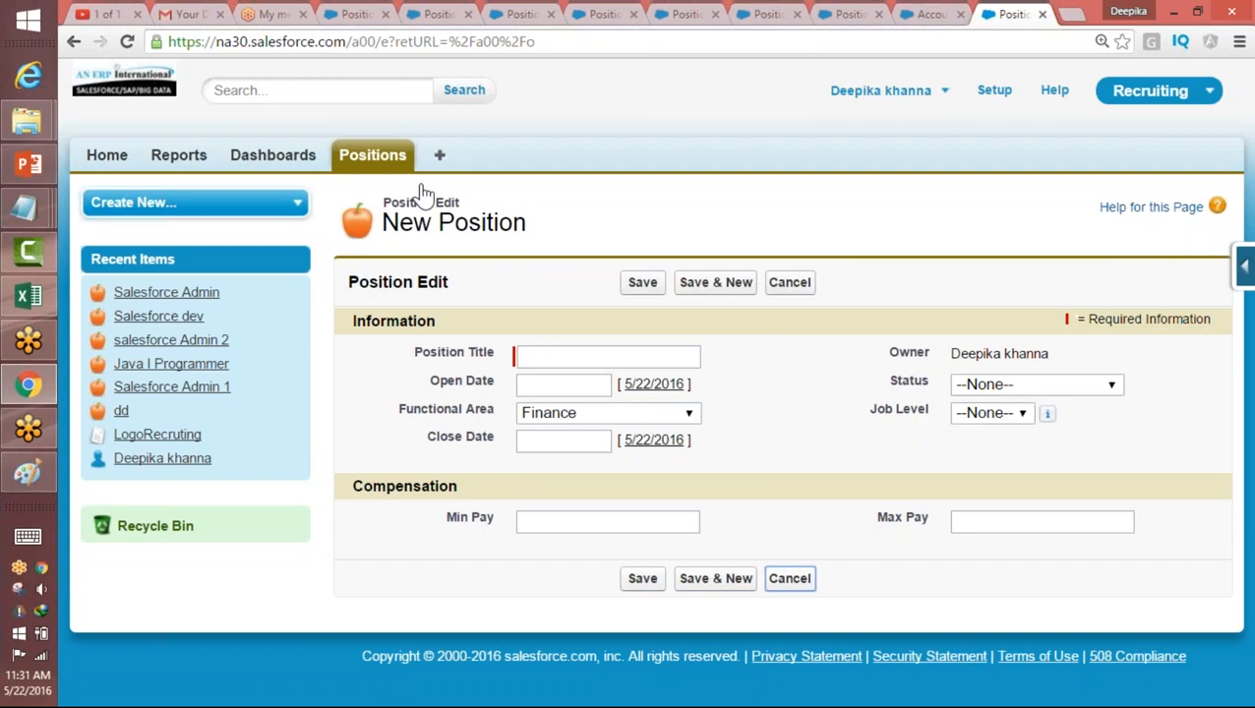
# Step: Switch to Paint and start a blank canvas, discarding the page sketch without saving
pyautogui.click(30, 490)
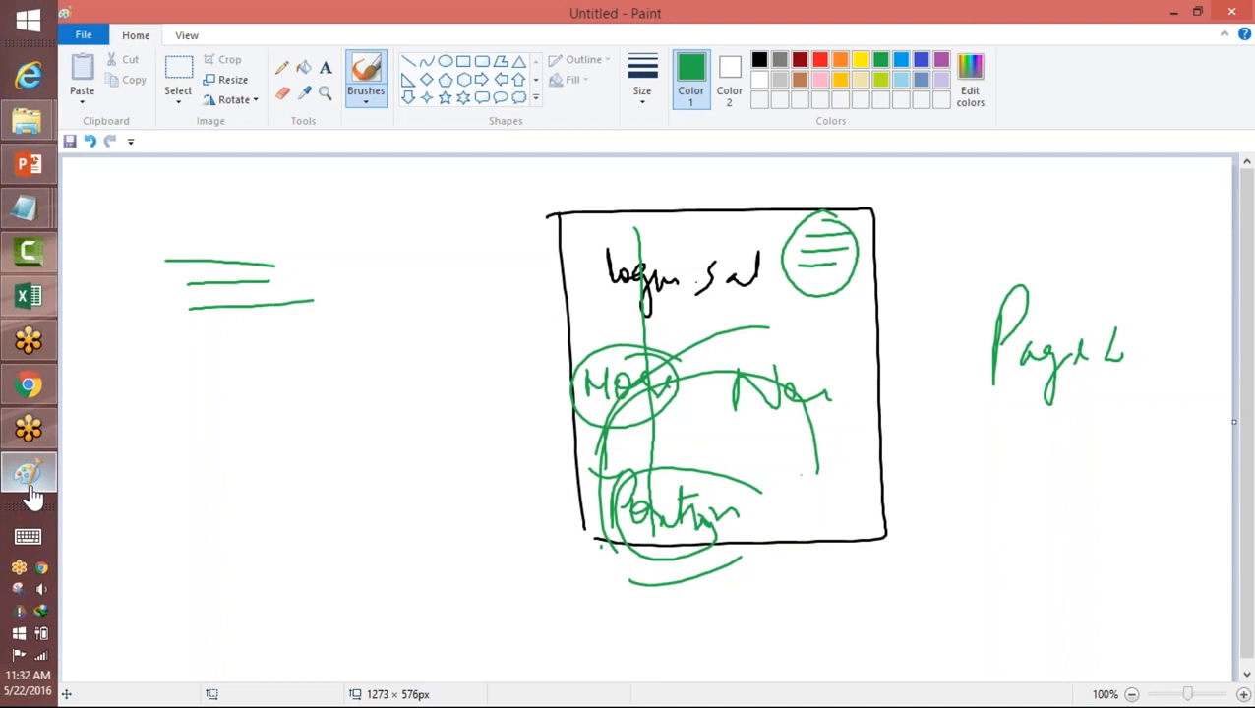
pyautogui.click(84, 34)
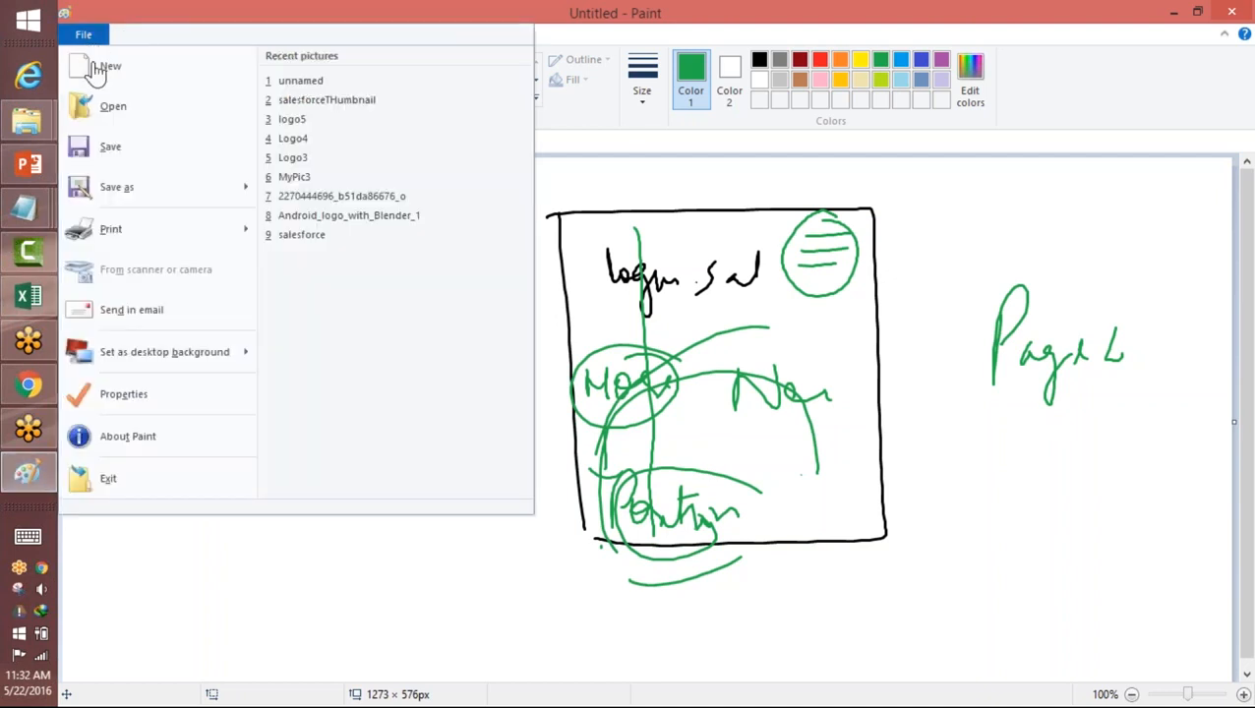
pyautogui.click(99, 69)
pyautogui.click(700, 366)
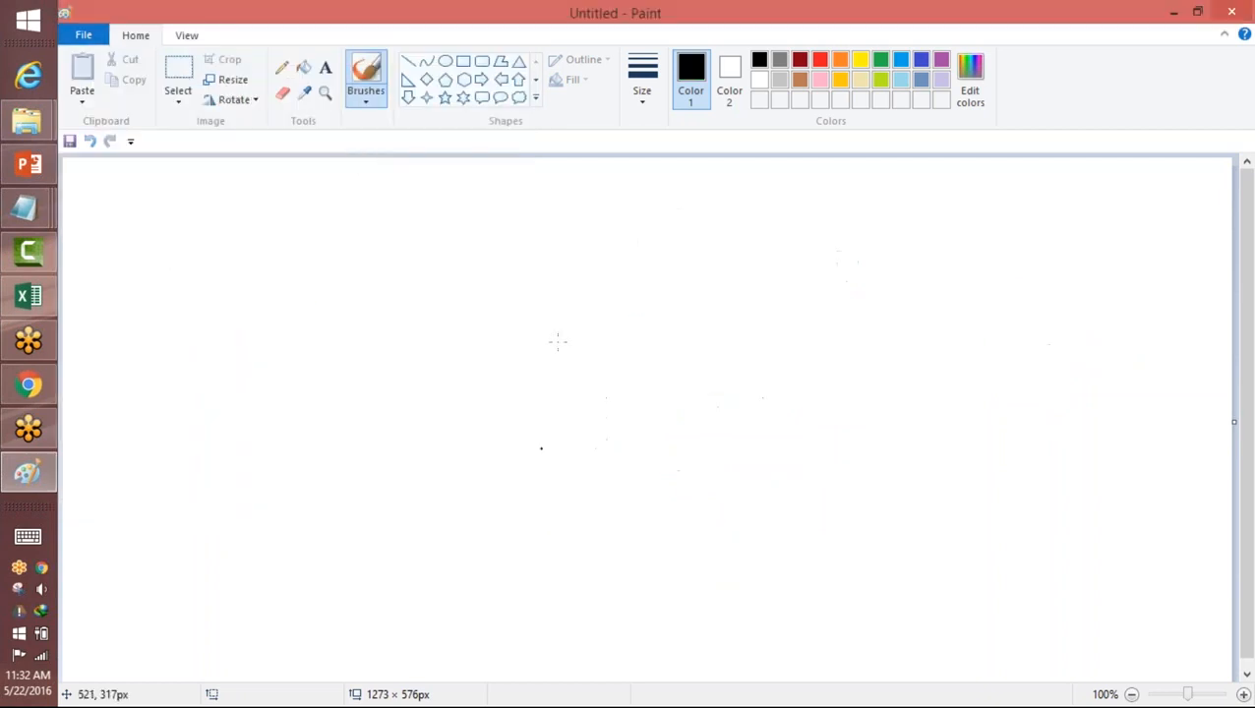
# Step: Switch back to Salesforce in Chrome and leave the blank position form for the Positions home page
pyautogui.click(48, 386)
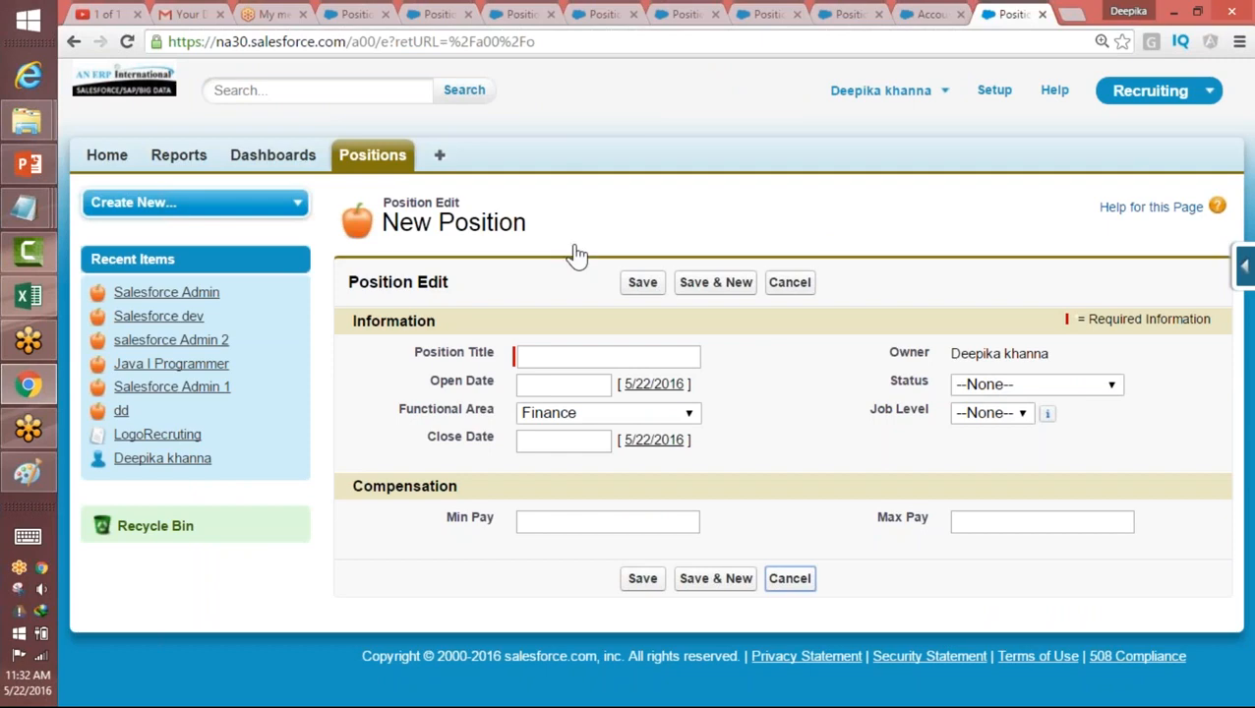
pyautogui.click(399, 160)
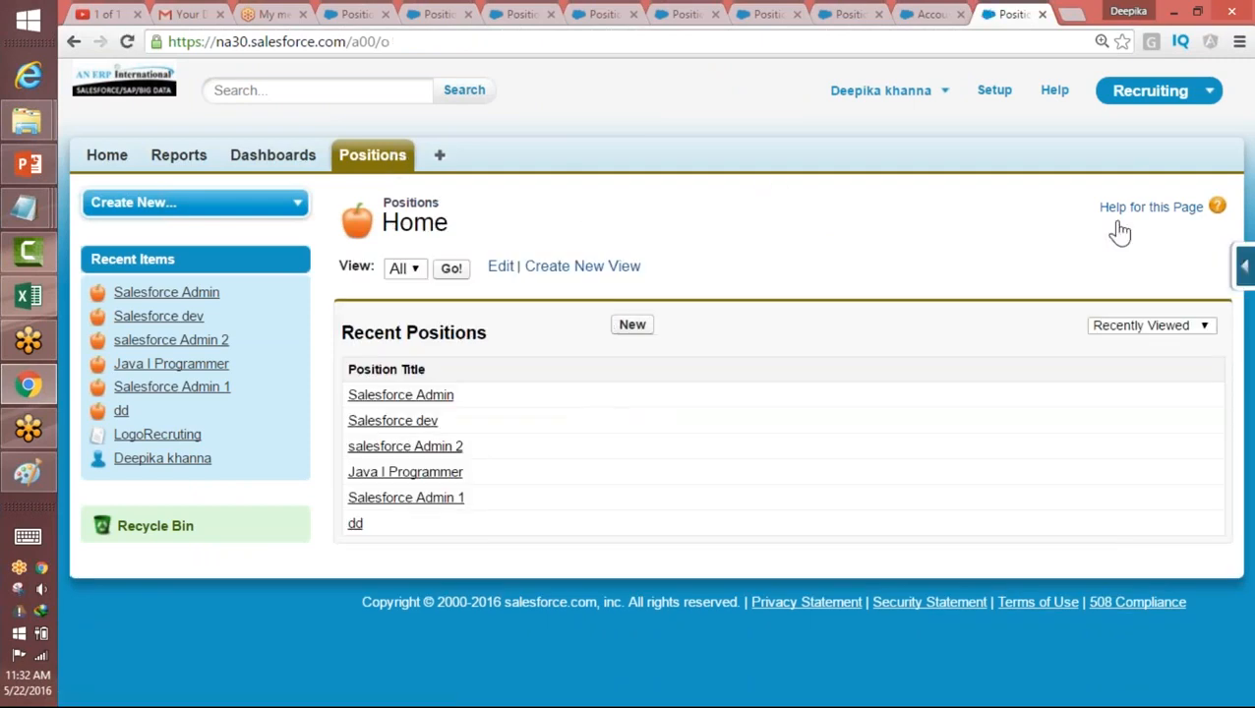
# Step: Open the page layout editor from a new position form and remove the Compensation section from the Position layout
pyautogui.click(1246, 272)
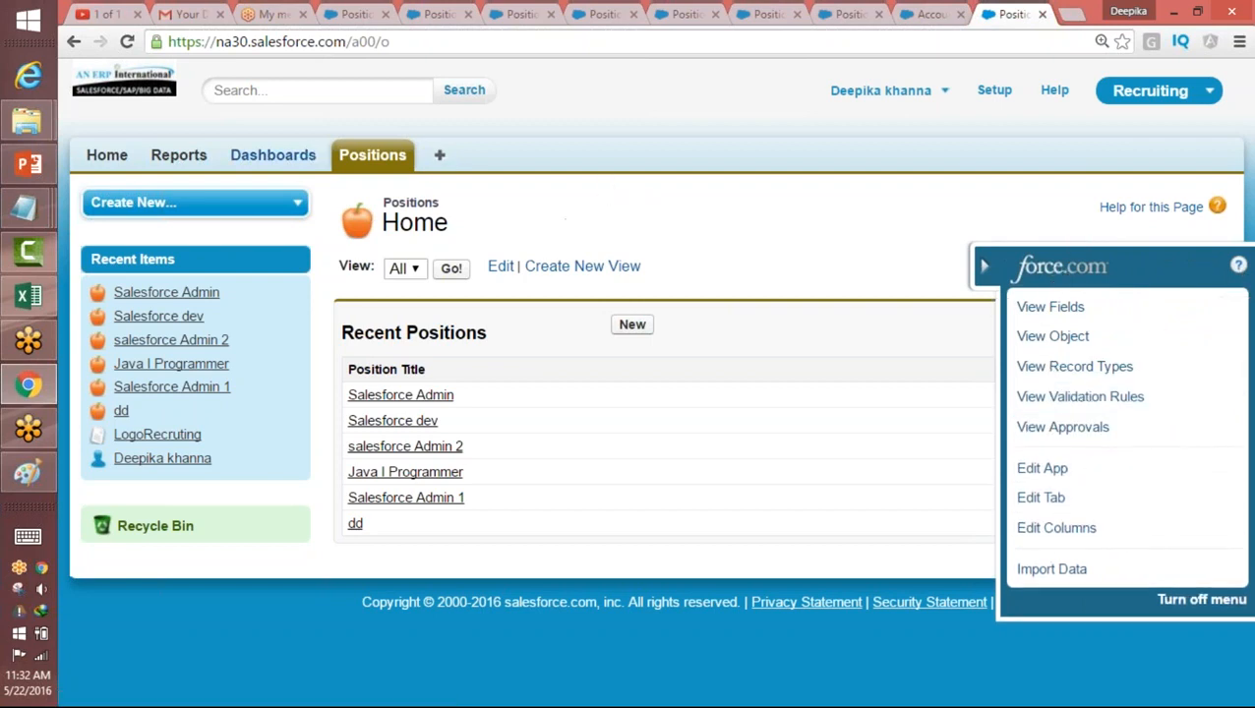
pyautogui.click(633, 325)
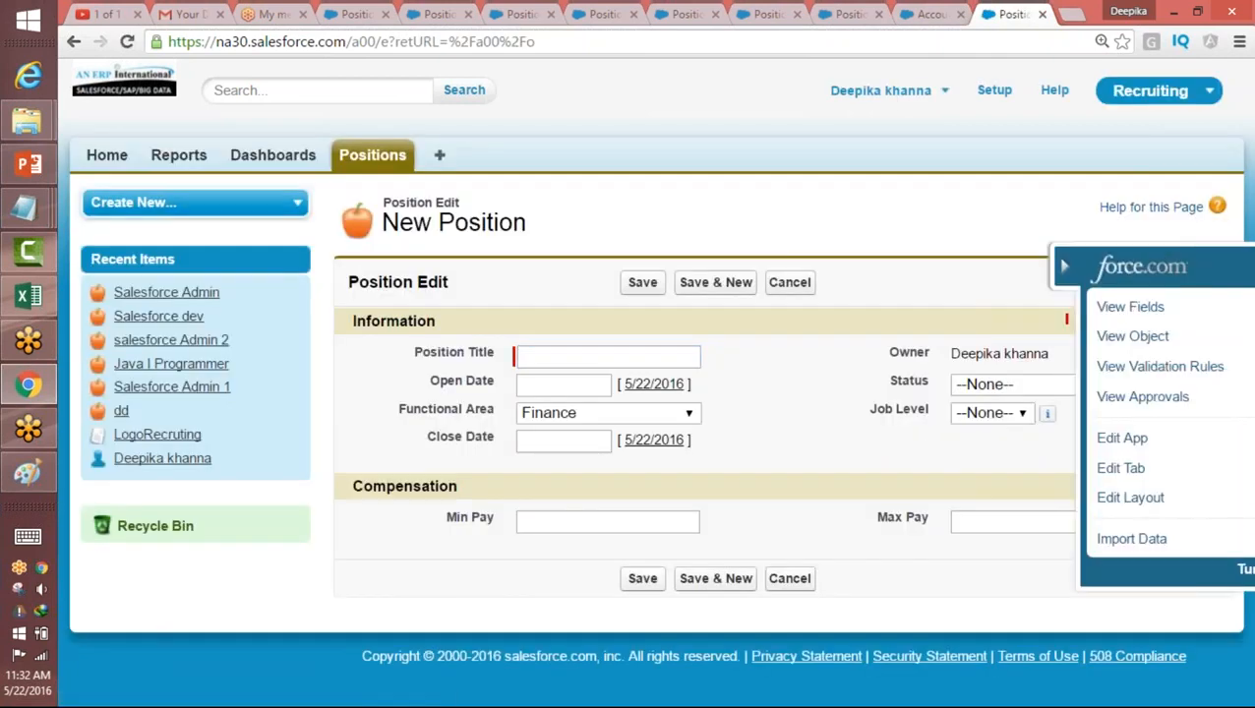
pyautogui.click(1058, 501)
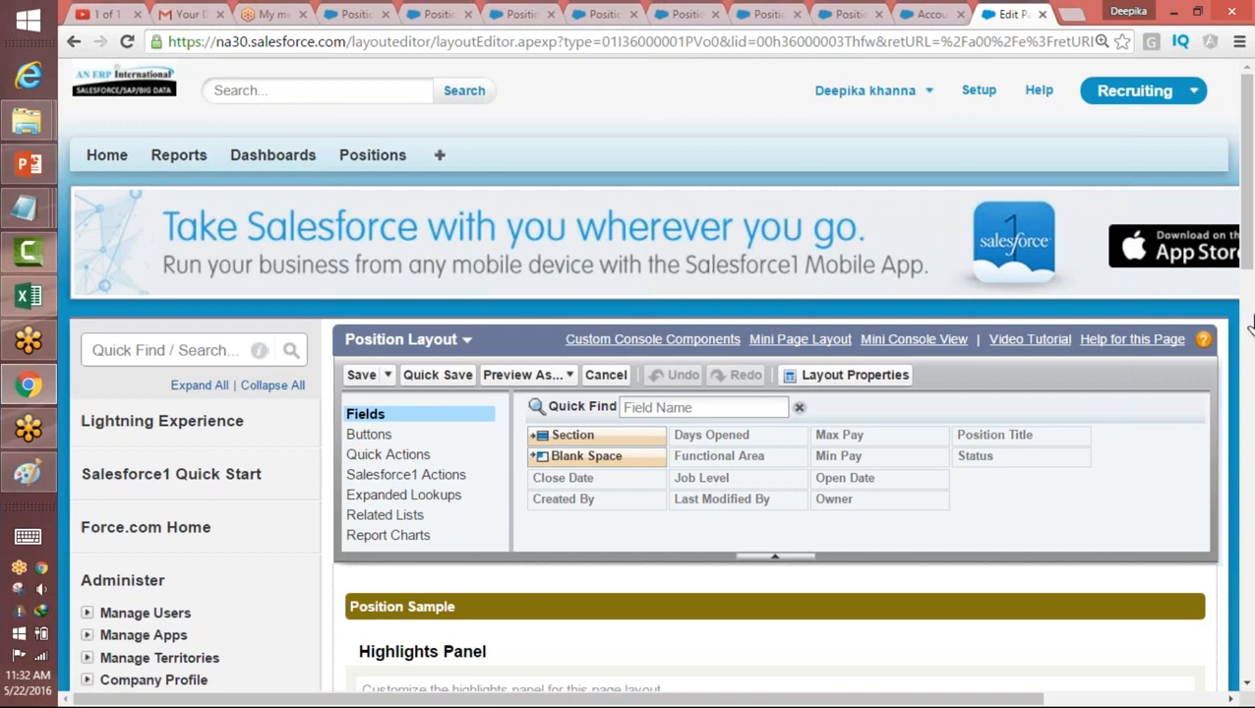
pyautogui.scroll(-3, 1247, 335)
pyautogui.moveTo(1248, 334); pyautogui.dragTo(1233, 513)
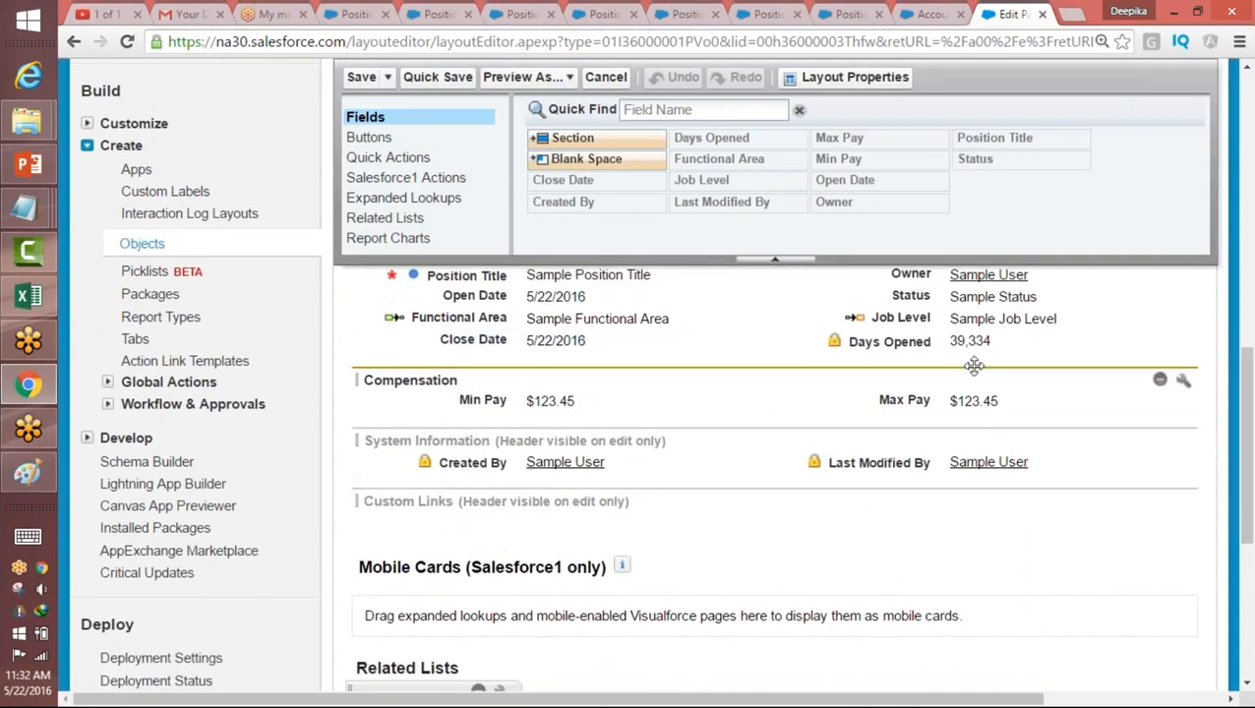
pyautogui.click(1161, 379)
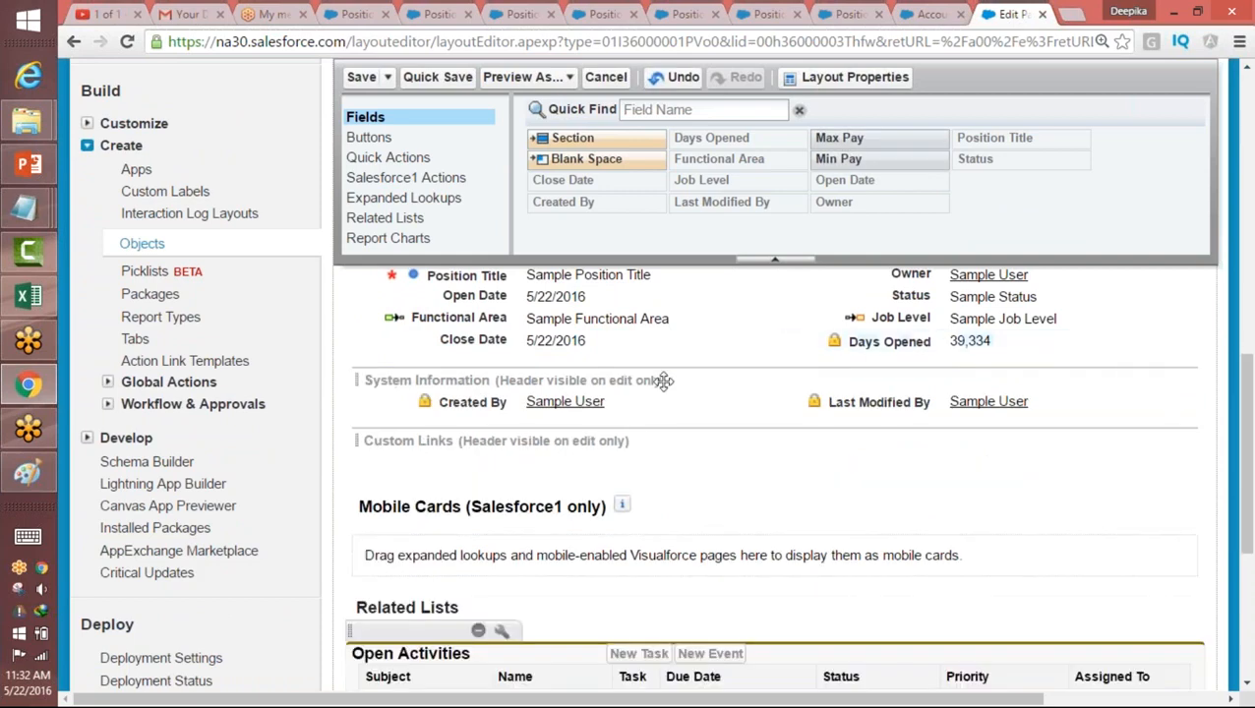
# Step: Add a two-column section named Compensation between the Information and System Information sections, with left-right tab order
pyautogui.moveTo(1247, 390); pyautogui.dragTo(1247, 335)
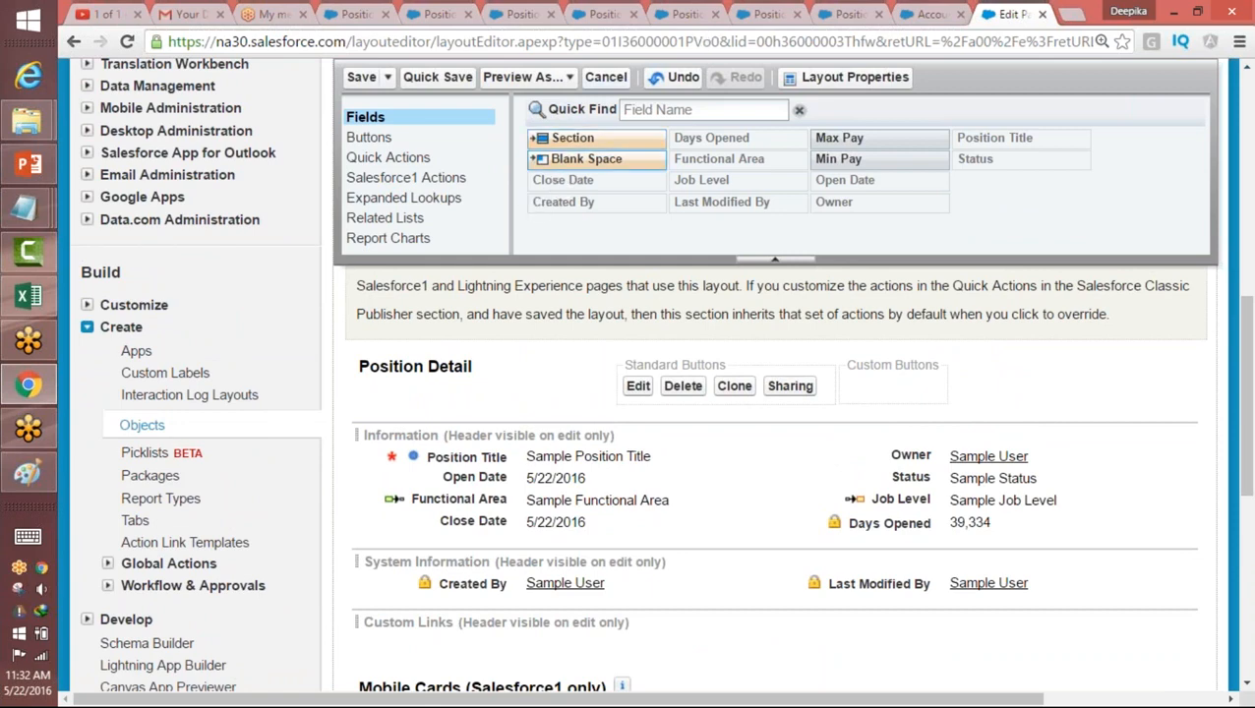
pyautogui.moveTo(573, 141); pyautogui.dragTo(449, 532)
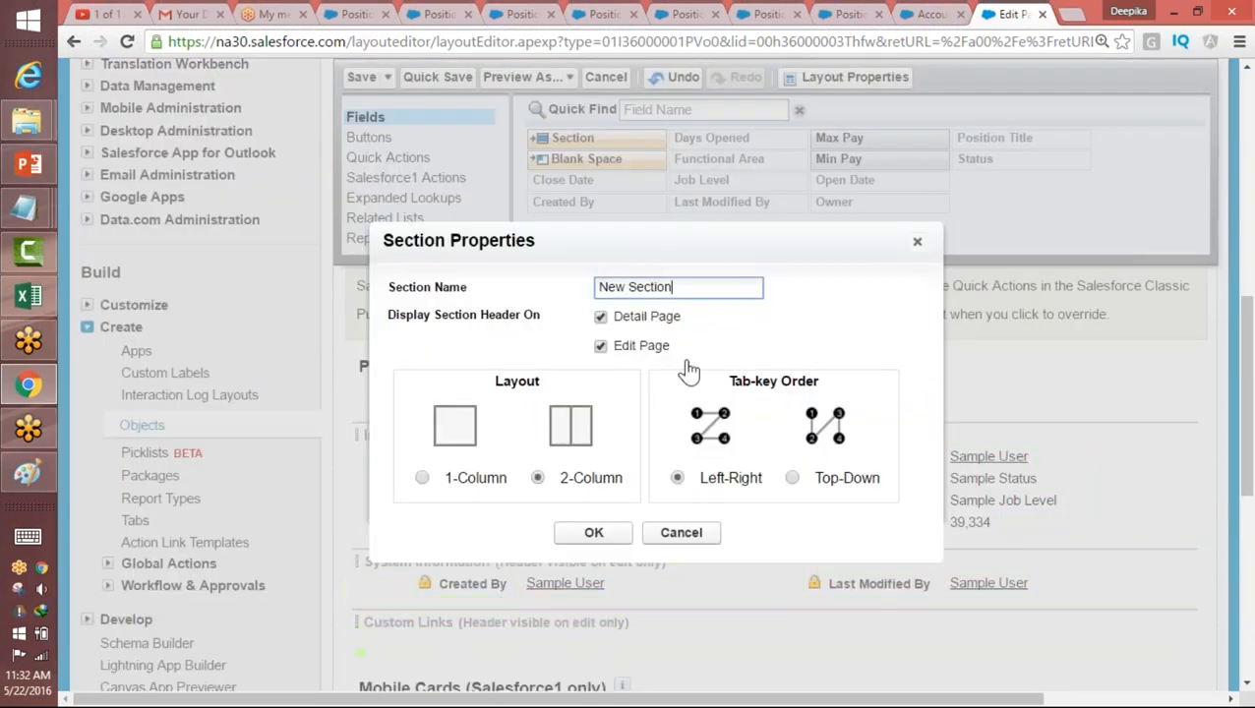
pyautogui.hotkey('ctrl', 'a')
pyautogui.write('C')
pyautogui.click(602, 537)
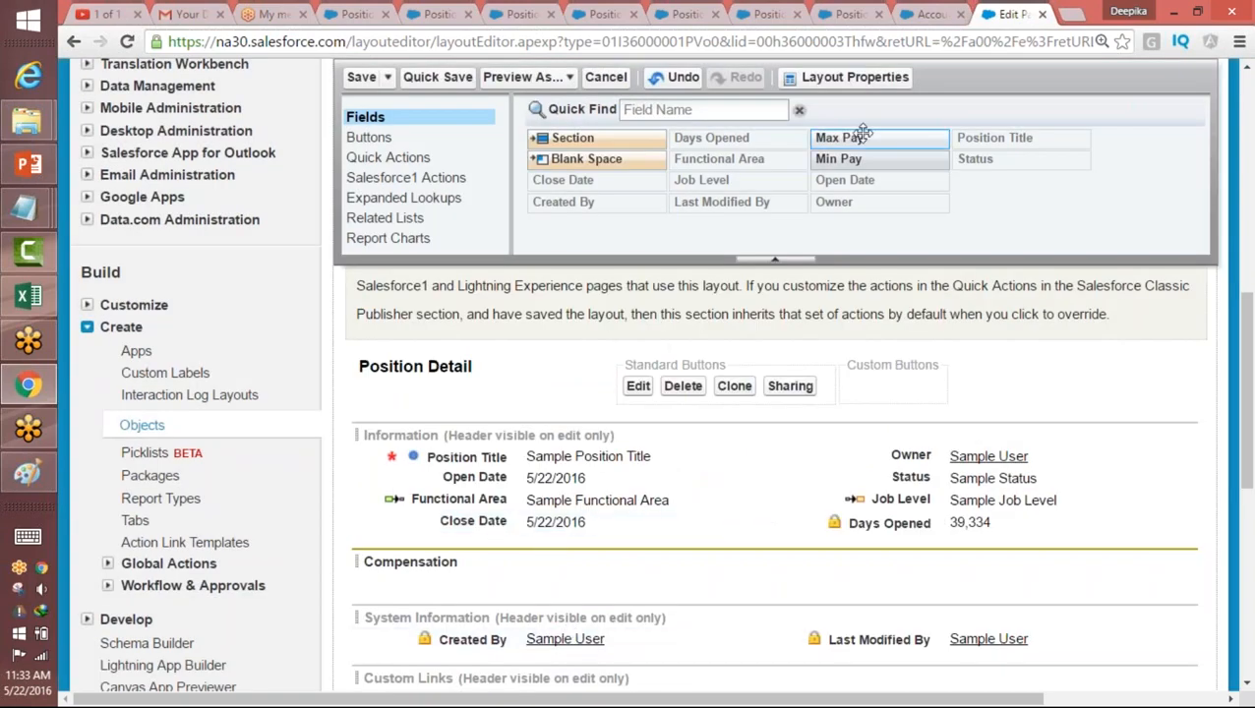
# Step: Place Min Pay in the Compensation section's first column and Max Pay in its second, and save the layout
pyautogui.moveTo(855, 164); pyautogui.dragTo(605, 572)
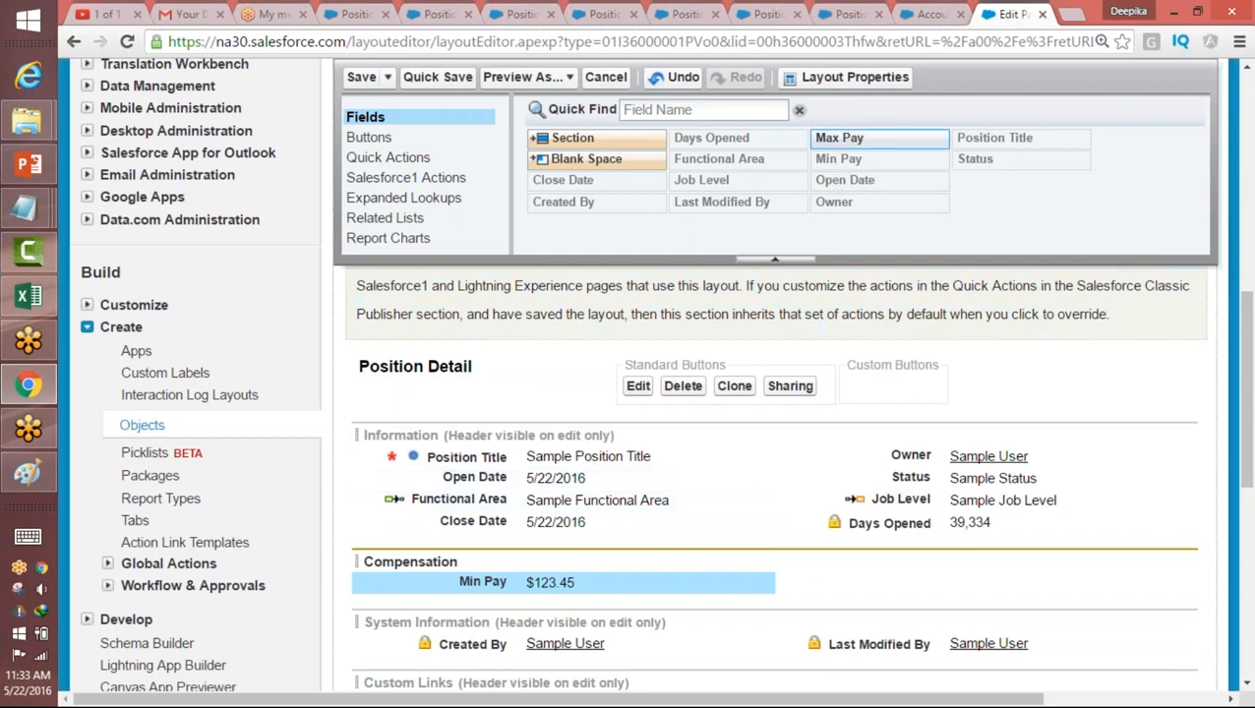
pyautogui.moveTo(856, 133)
pyautogui.moveTo(856, 133); pyautogui.dragTo(915, 583)
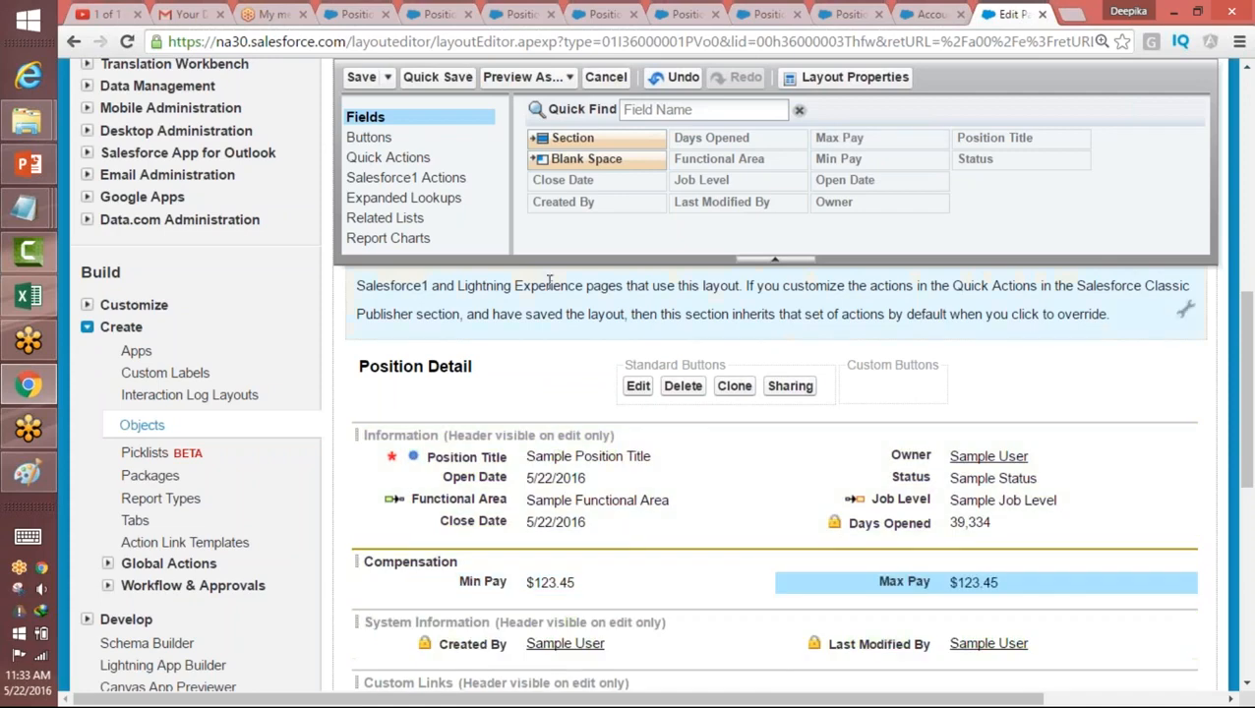
pyautogui.click(360, 78)
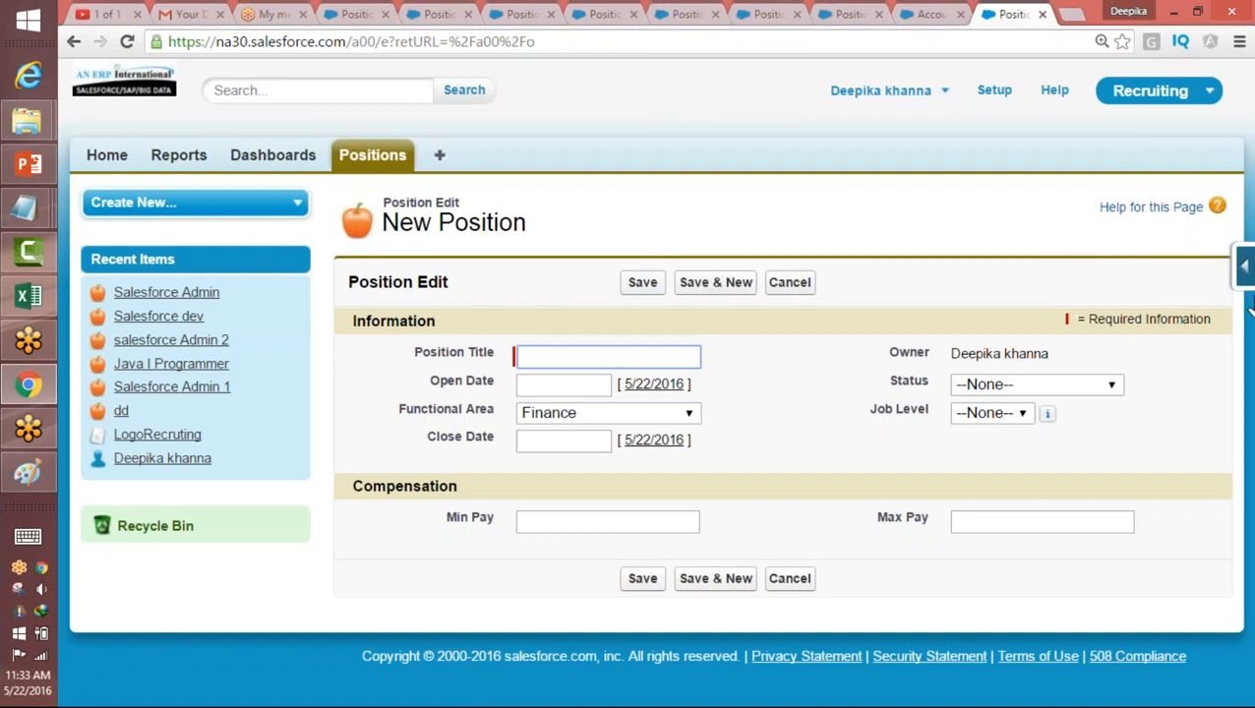
# Step: Reopen the Position layout for editing and view the Owner field's properties, closing them without changes
pyautogui.click(1245, 268)
pyautogui.click(1051, 497)
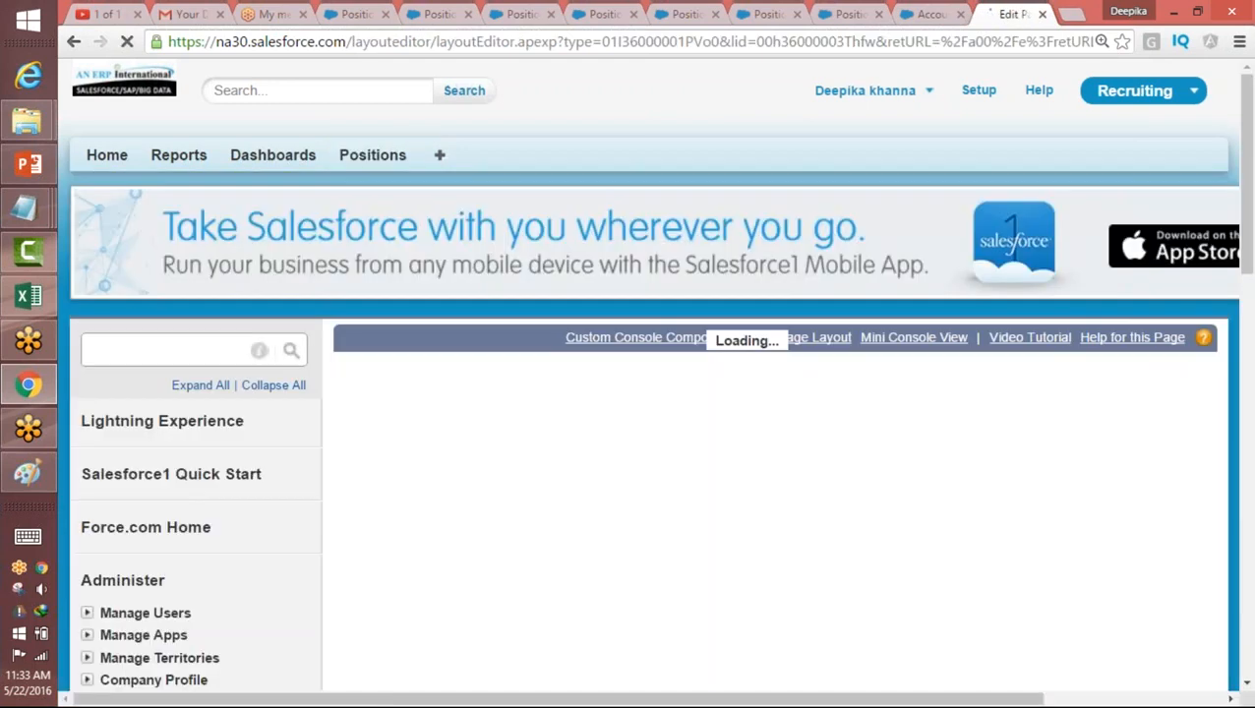
pyautogui.moveTo(1245, 247); pyautogui.dragTo(1225, 496)
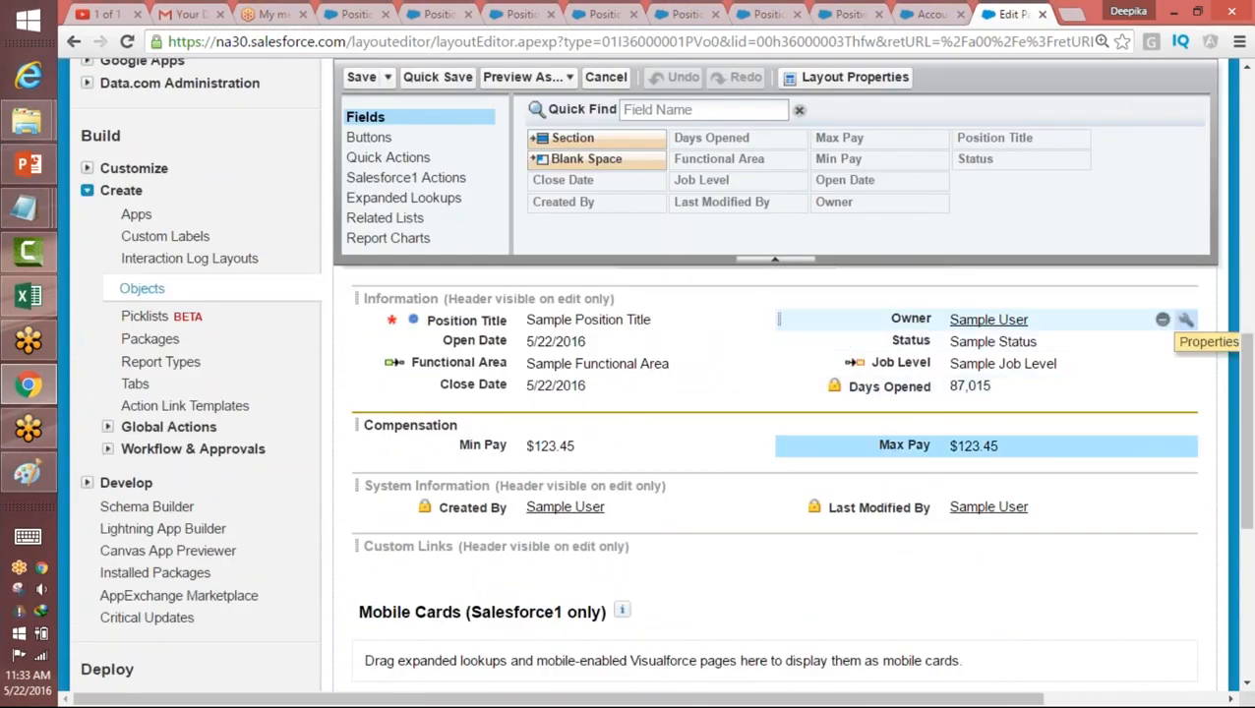
pyautogui.click(1187, 321)
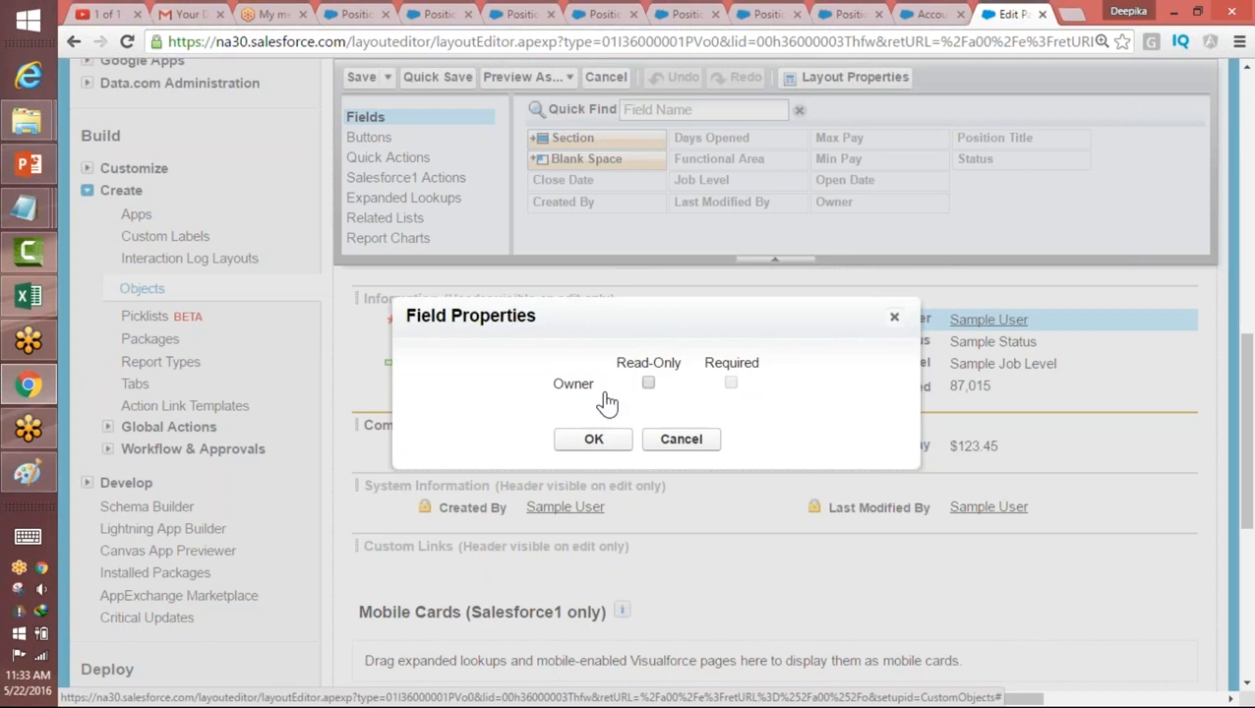
pyautogui.click(894, 317)
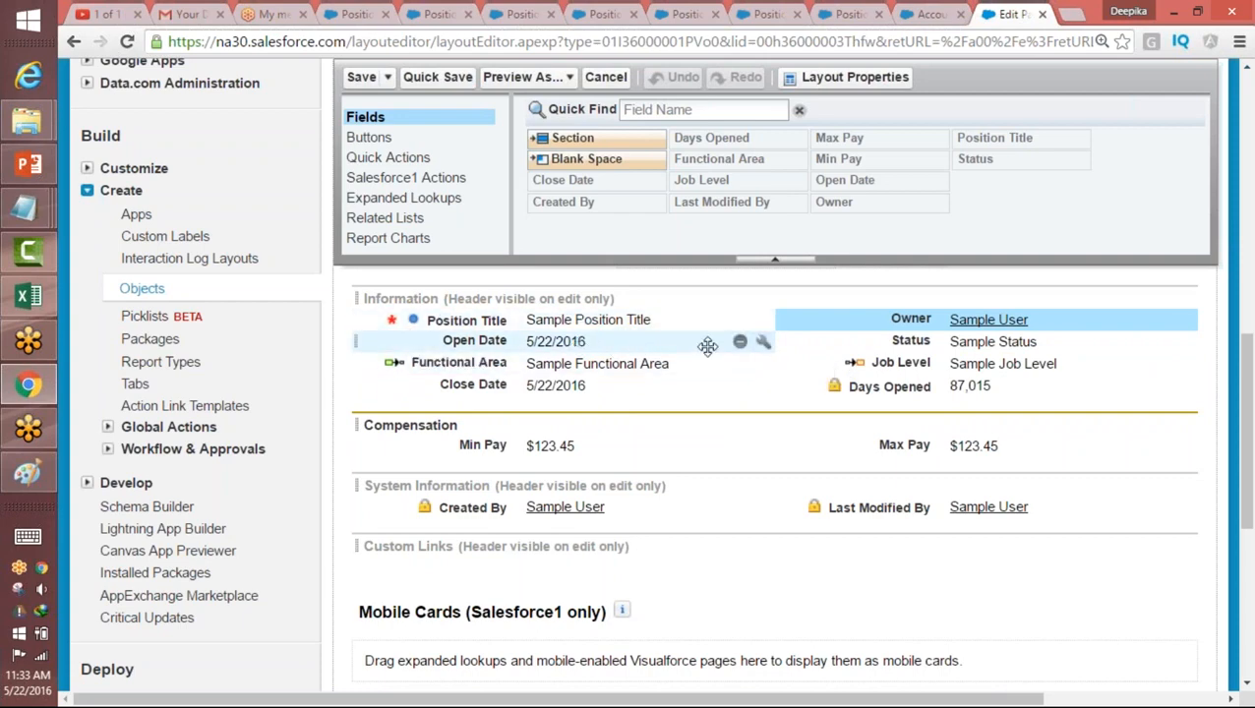
# Step: Make the Open Date field required on the Position layout and save the layout
pyautogui.click(763, 346)
pyautogui.click(743, 384)
pyautogui.click(581, 440)
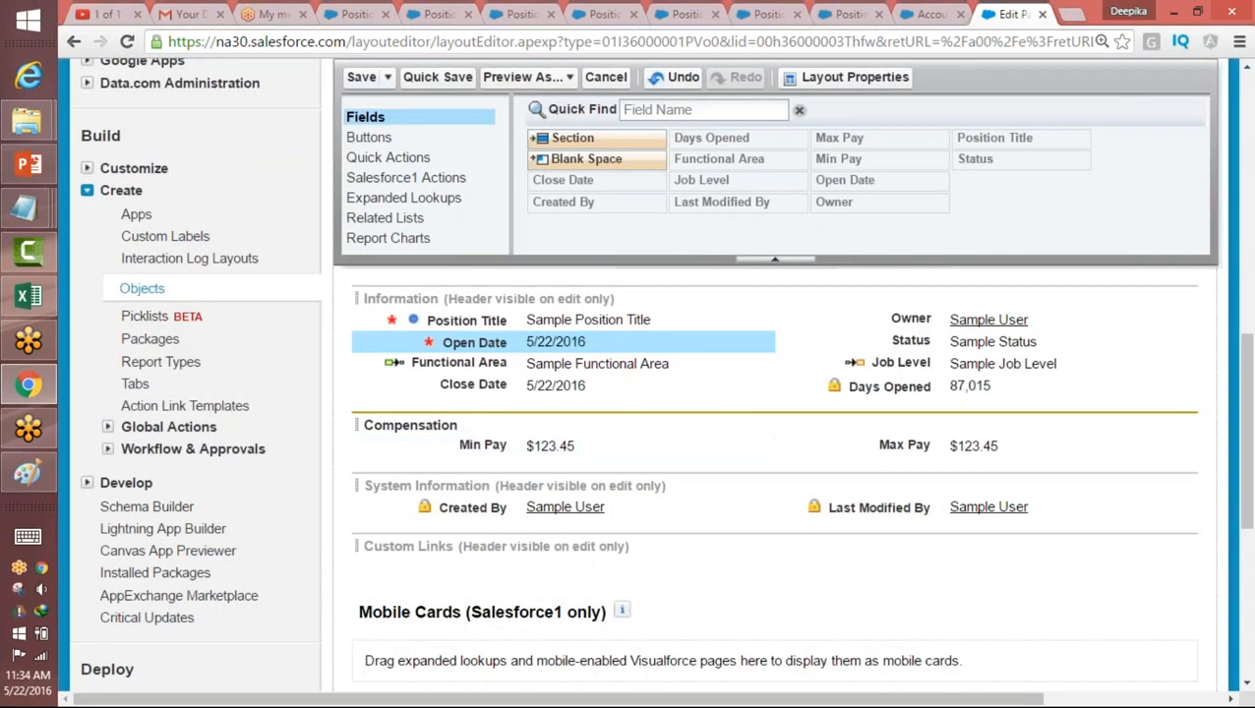
pyautogui.click(361, 76)
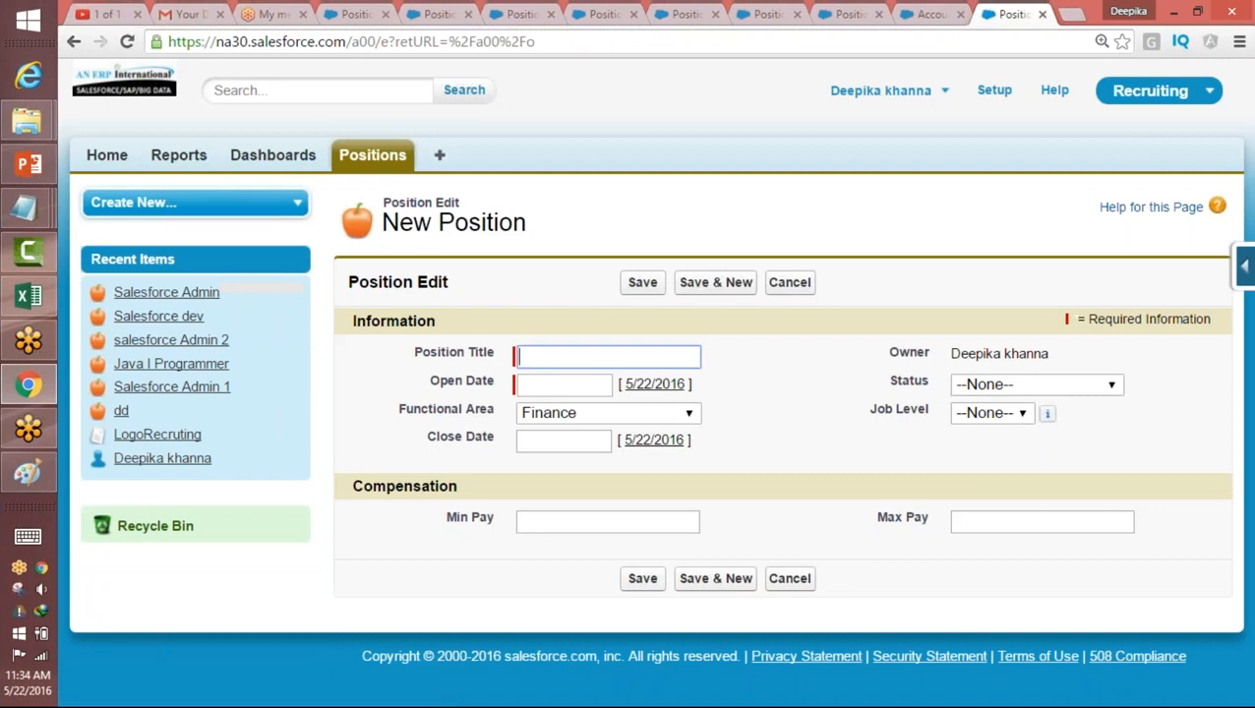
# Step: Try to save a new position titled "sfsfs" with Open Date left blank, and leave the form for Setup
pyautogui.click(541, 384)
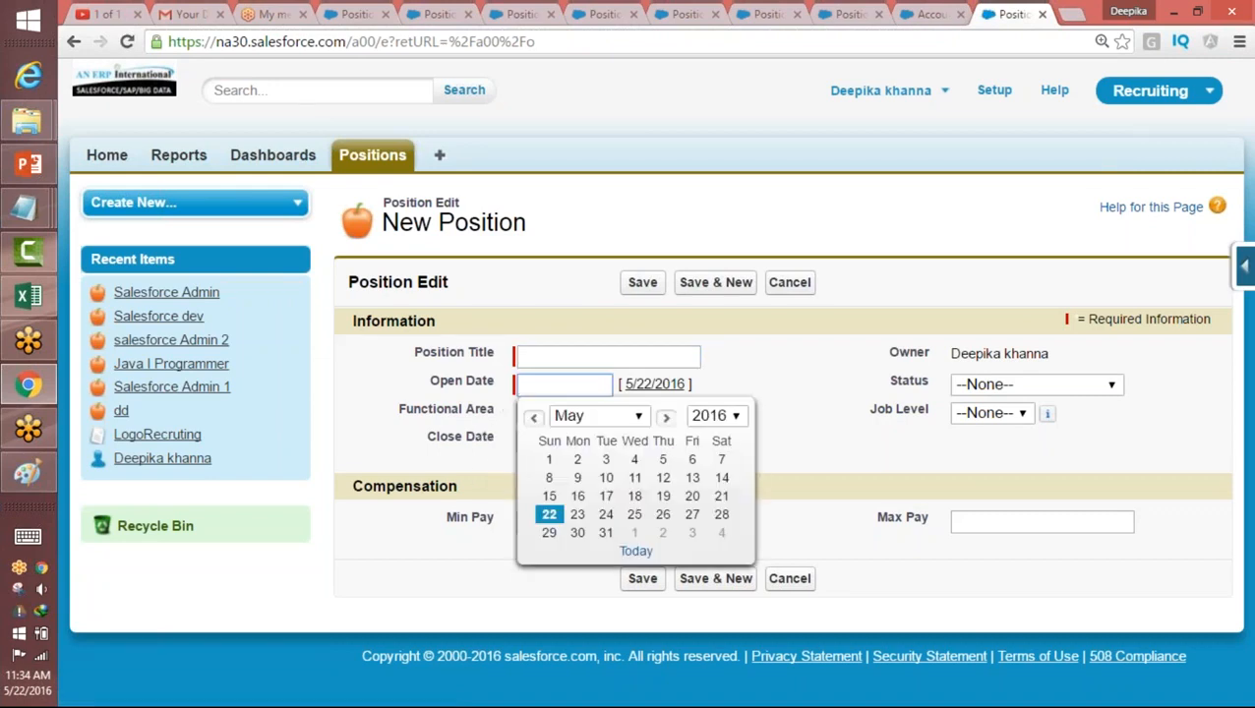
pyautogui.click(561, 357)
pyautogui.write('sfsfs')
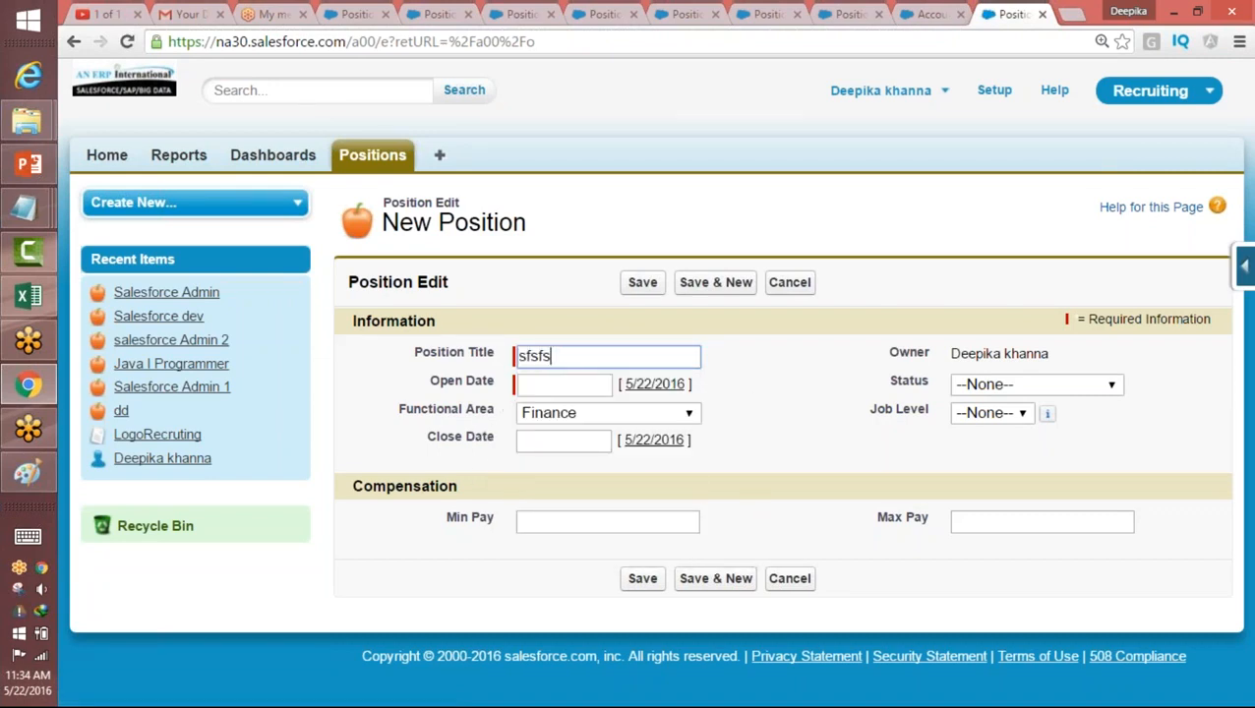
pyautogui.click(579, 391)
pyautogui.press('Return')
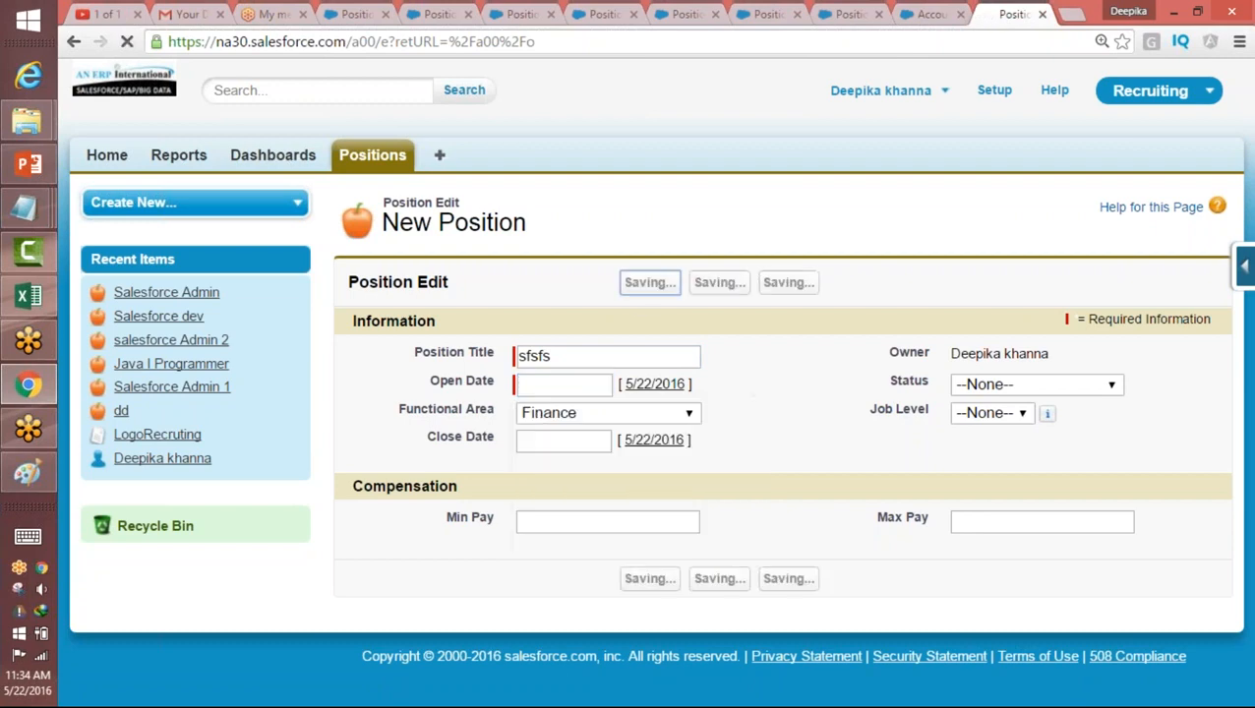
pyautogui.moveTo(538, 429); pyautogui.dragTo(678, 440)
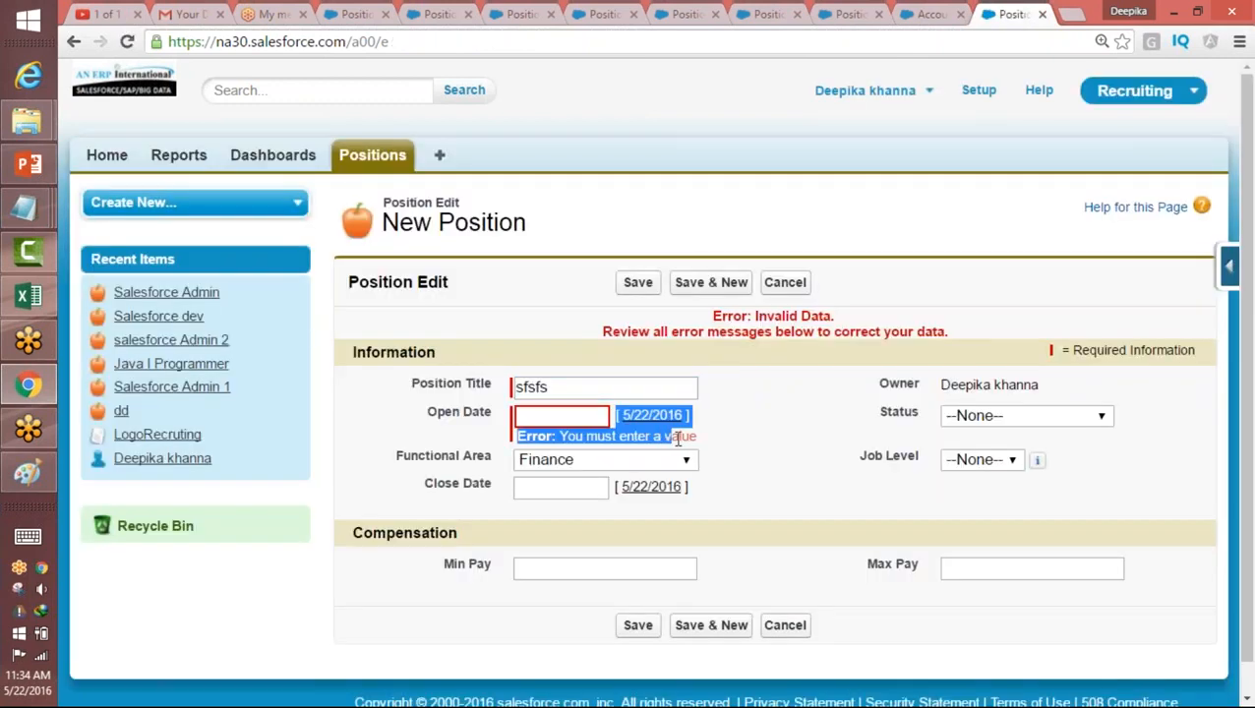
pyautogui.click(576, 411)
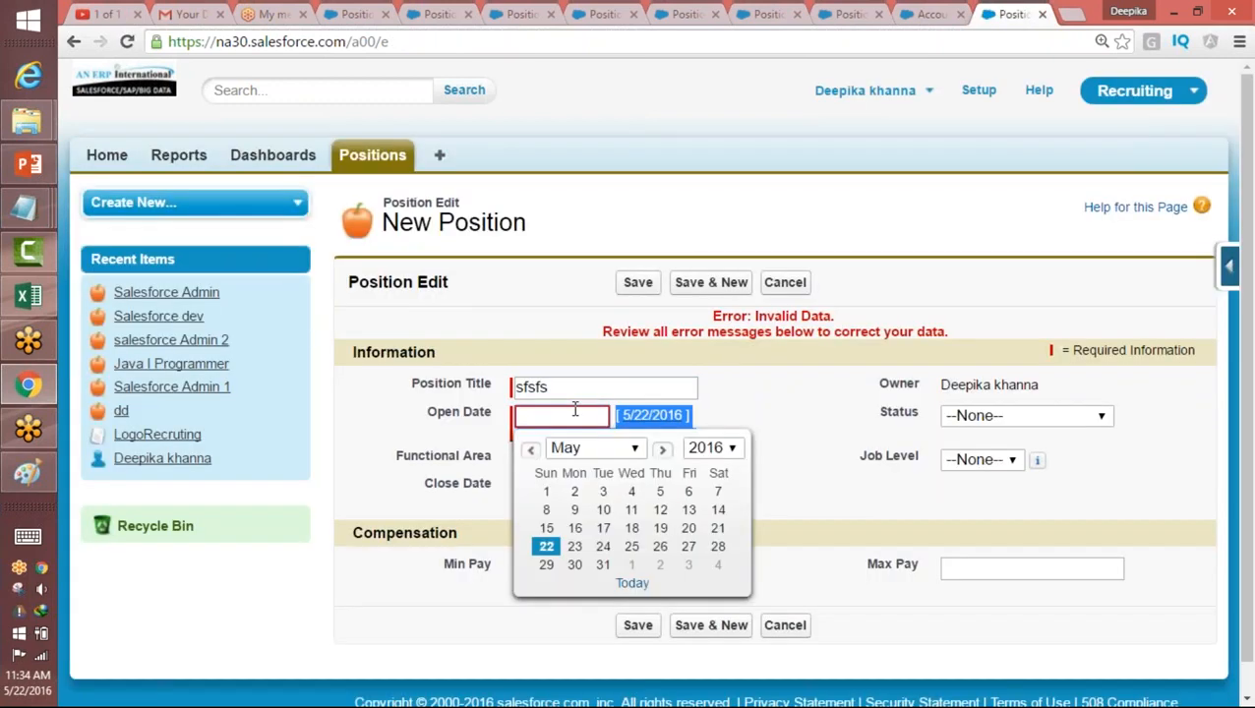
pyautogui.click(576, 411)
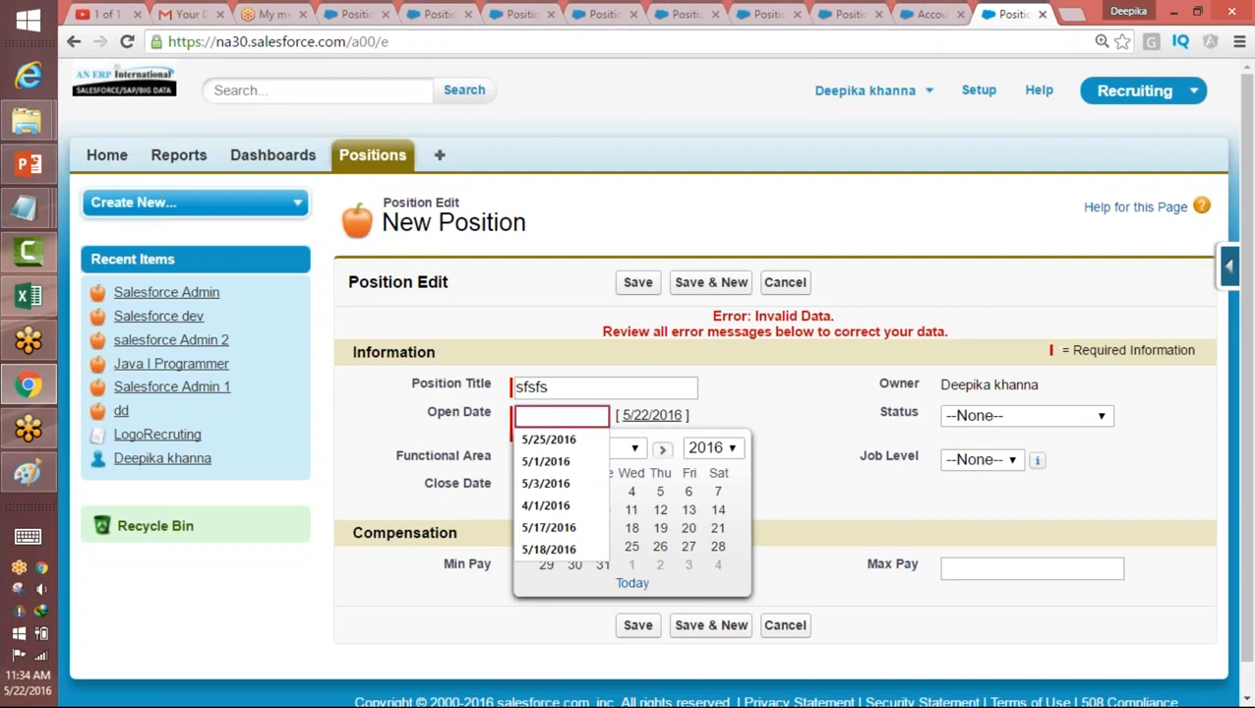
pyautogui.click(977, 91)
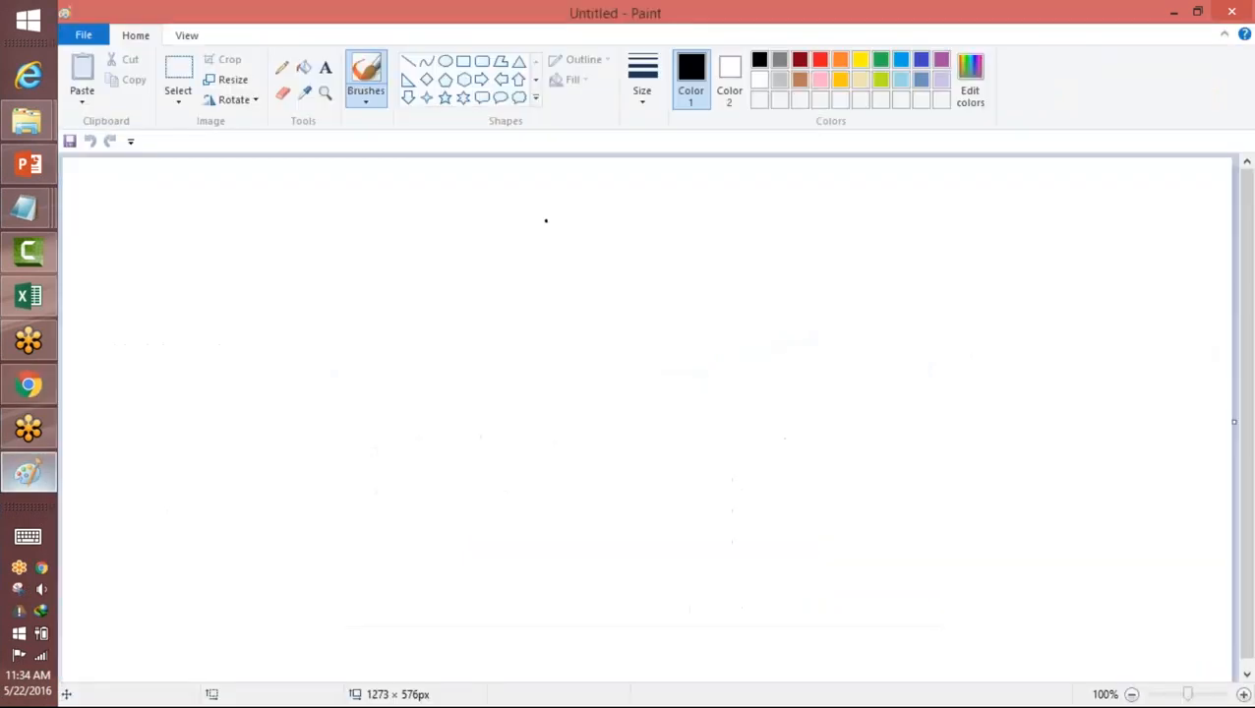
# Step: Switch to Paint and handwrite "Object" and "Quick" side by side, each underlined, with "Schema Build" beneath them
pyautogui.moveTo(546, 220)
pyautogui.mouseDown()
pyautogui.moveTo(537, 238)
pyautogui.moveTo(582, 246)
pyautogui.moveTo(591, 283)
pyautogui.moveTo(658, 234)
pyautogui.mouseUp()
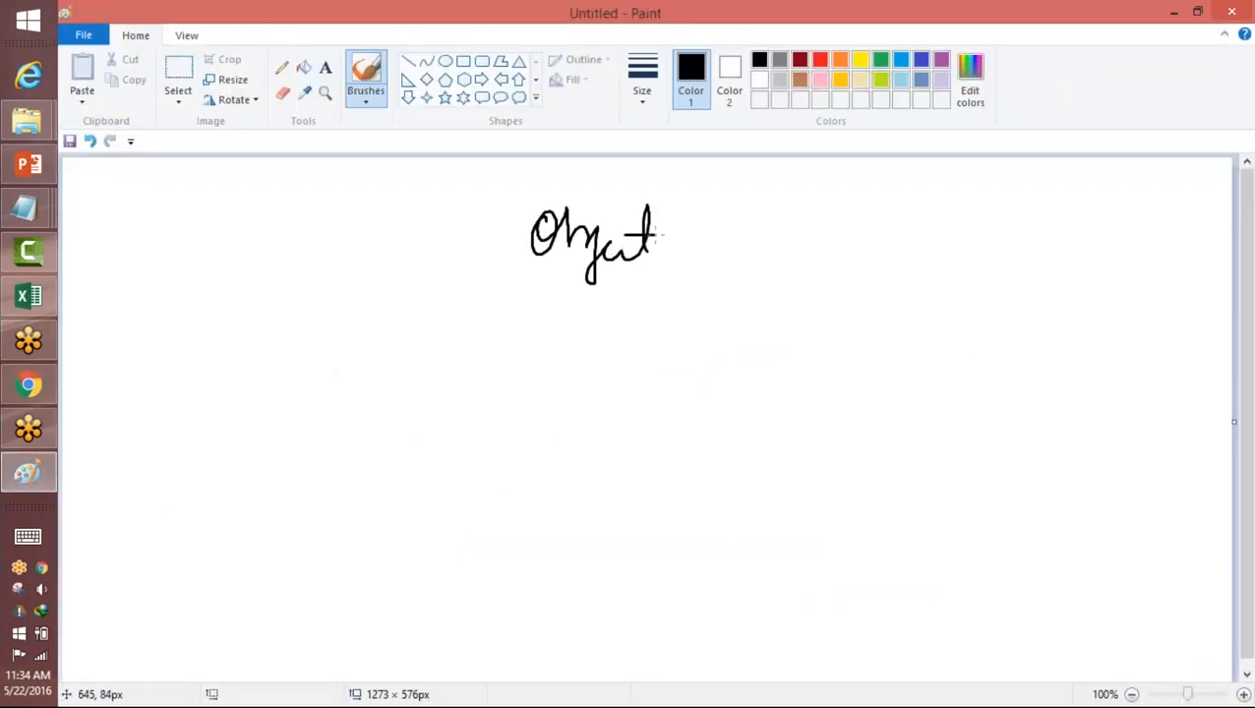
pyautogui.moveTo(890, 194)
pyautogui.mouseDown()
pyautogui.moveTo(870, 228)
pyautogui.moveTo(924, 254)
pyautogui.moveTo(1014, 206)
pyautogui.moveTo(1031, 242)
pyautogui.mouseUp()
pyautogui.moveTo(543, 295); pyautogui.dragTo(652, 294)
pyautogui.moveTo(927, 285); pyautogui.dragTo(1056, 282)
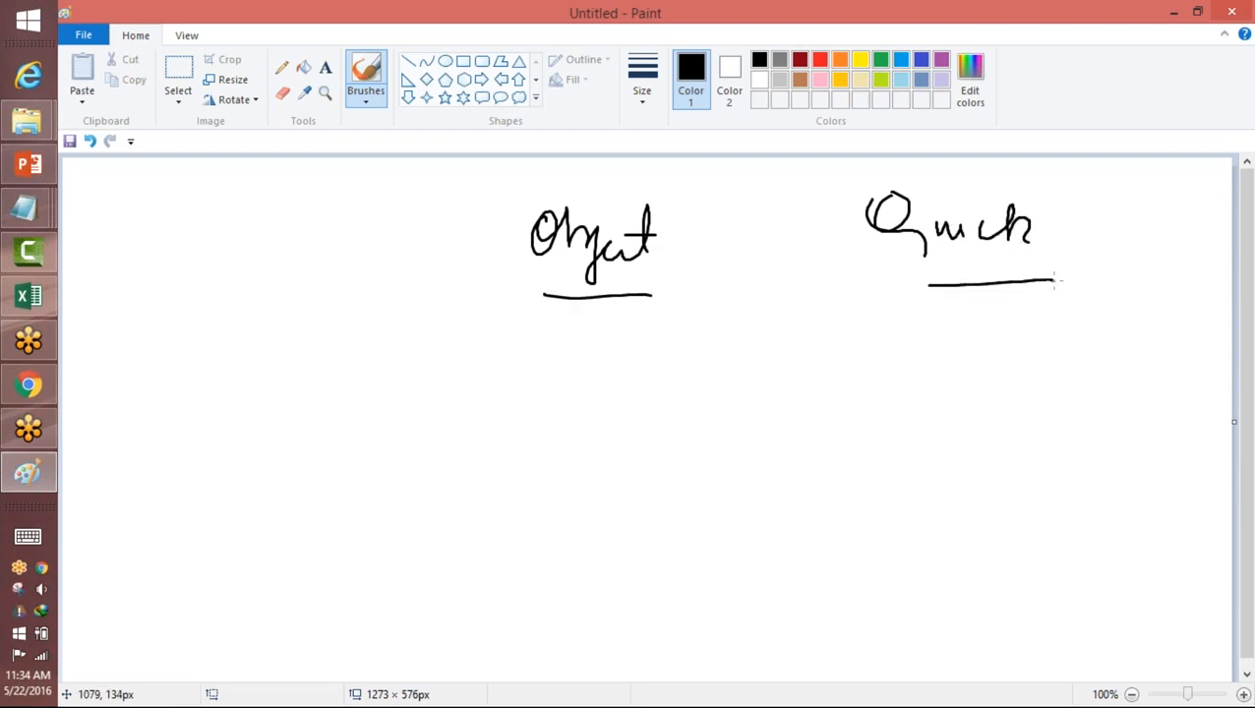
pyautogui.moveTo(537, 358); pyautogui.dragTo(504, 413)
pyautogui.moveTo(549, 379); pyautogui.dragTo(681, 395)
pyautogui.moveTo(736, 350)
pyautogui.mouseDown()
pyautogui.moveTo(728, 417)
pyautogui.moveTo(871, 395)
pyautogui.mouseUp()
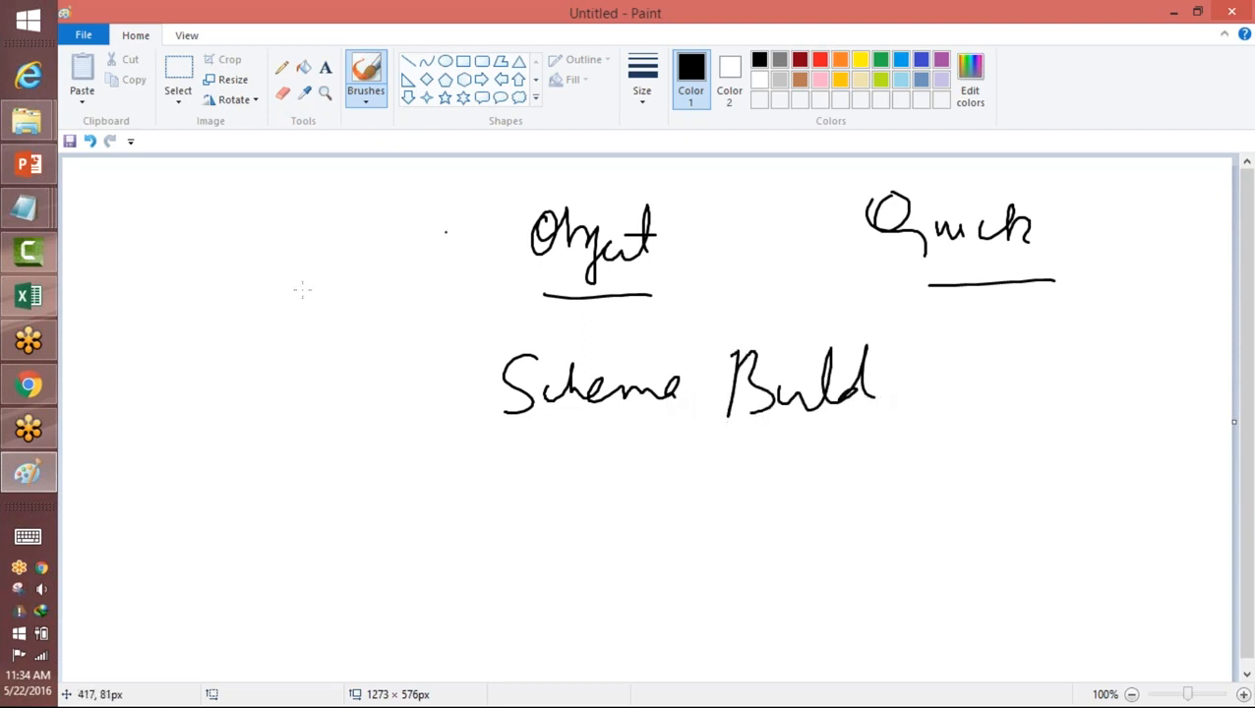
# Step: Switch back to Salesforce in Chrome and view a blank new position form from the Positions home page
pyautogui.click(29, 385)
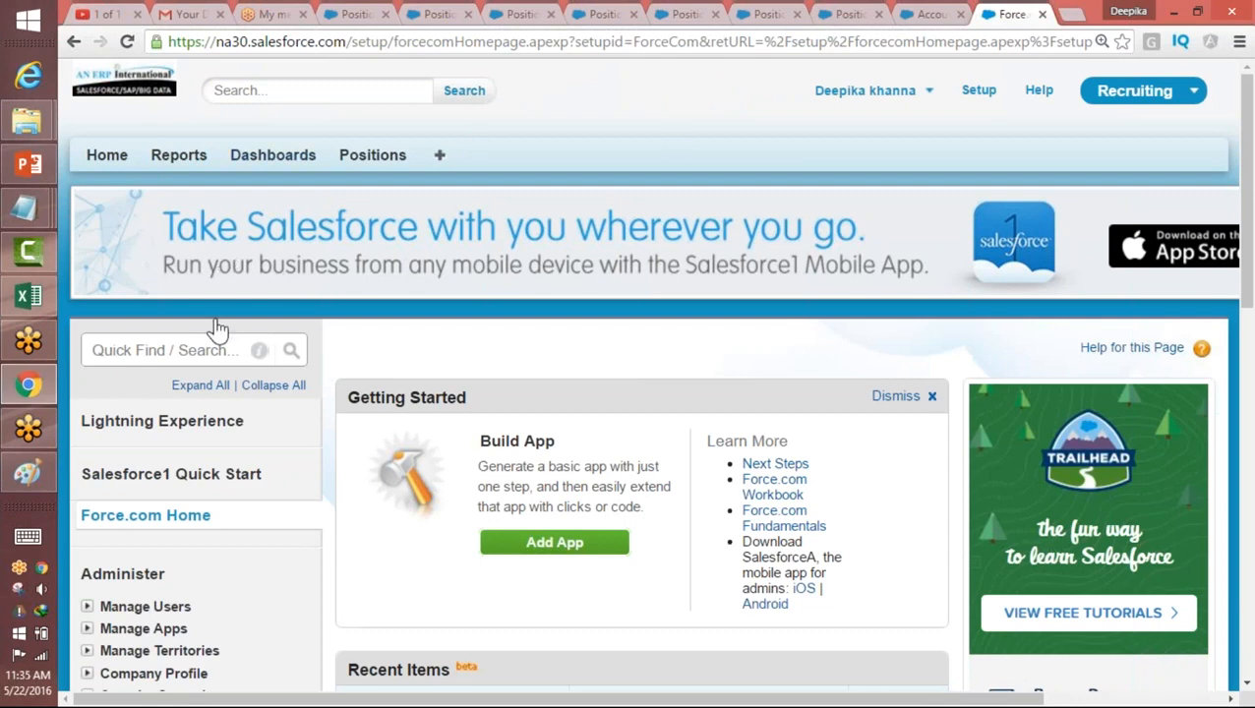
pyautogui.click(217, 351)
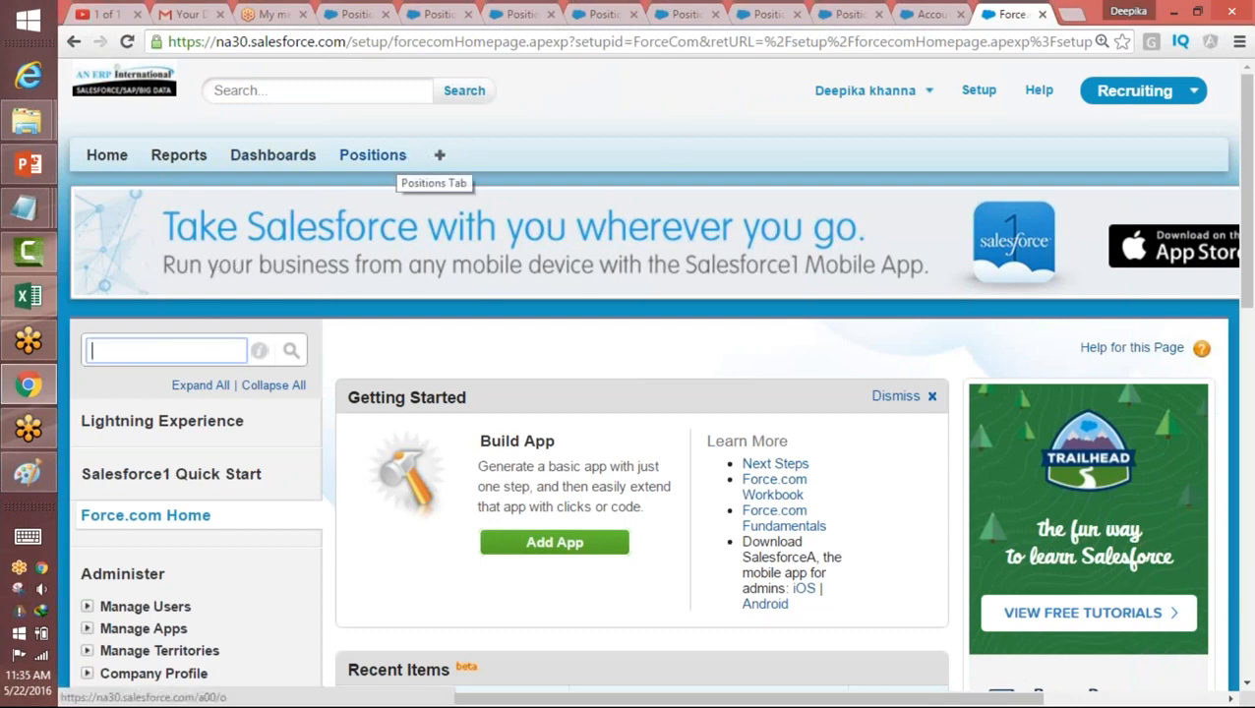
pyautogui.click(403, 163)
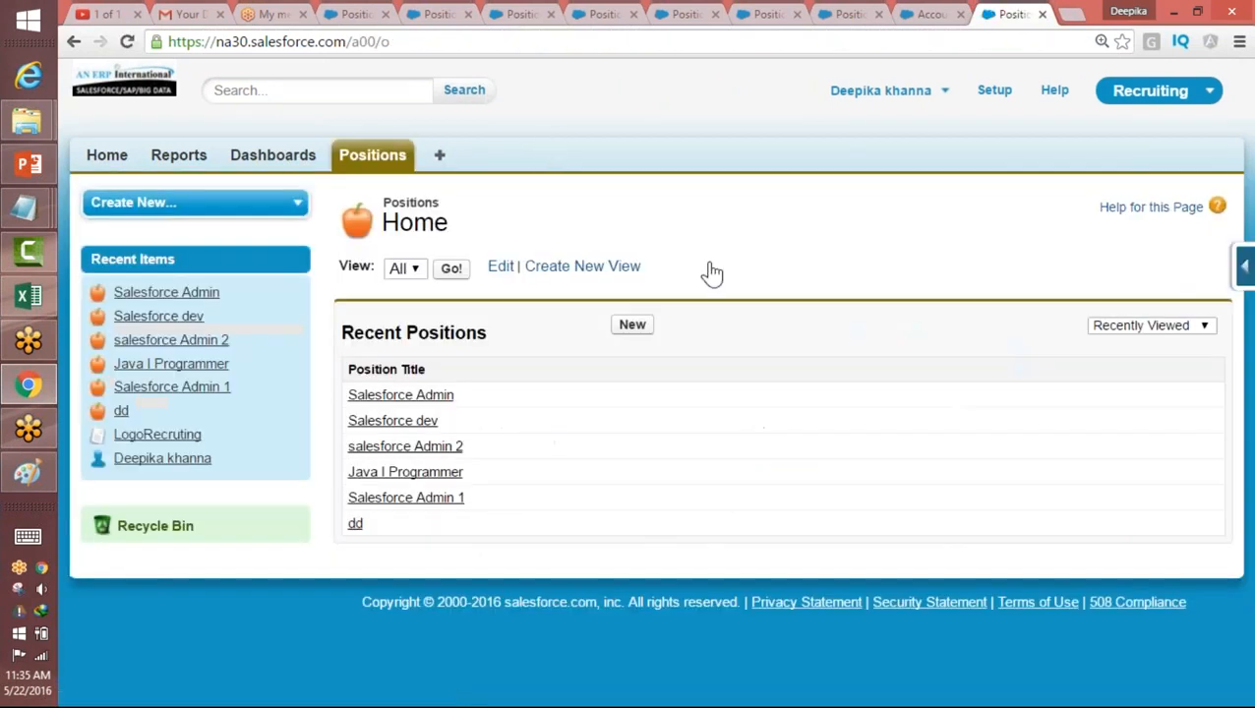
pyautogui.click(633, 324)
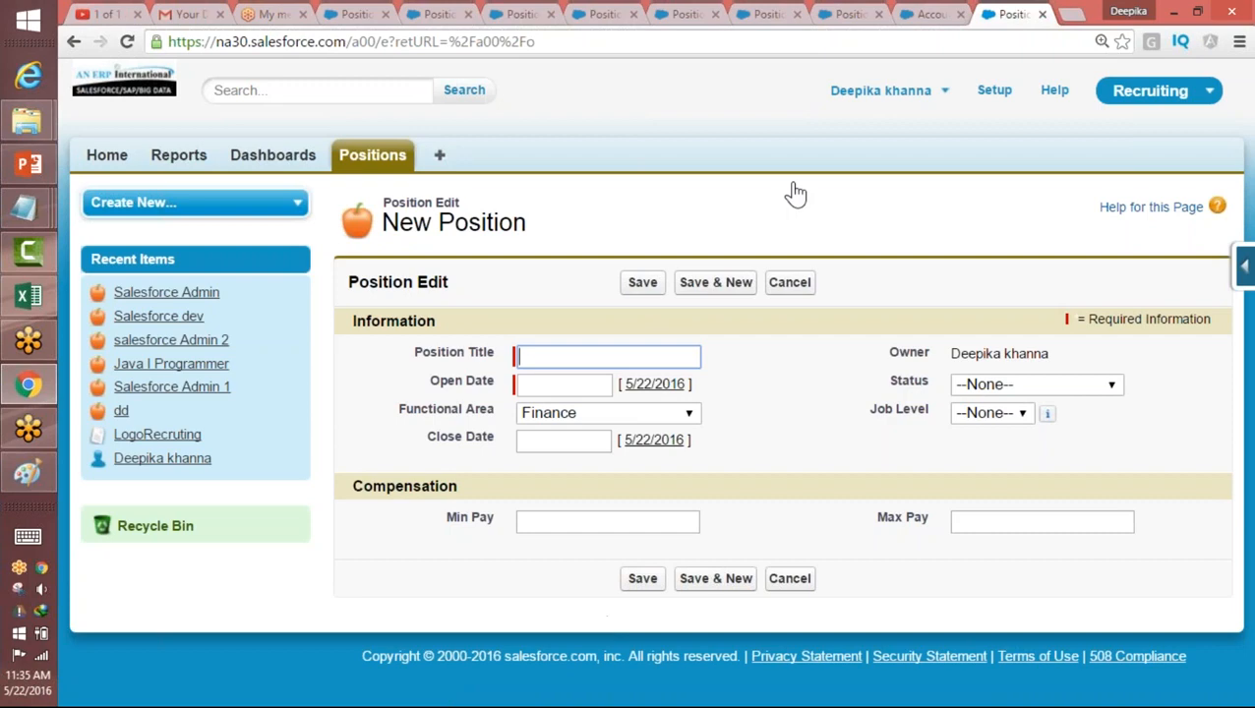
# Step: Return to Setup, search its menu for "sche" and open Schema Builder
pyautogui.click(995, 91)
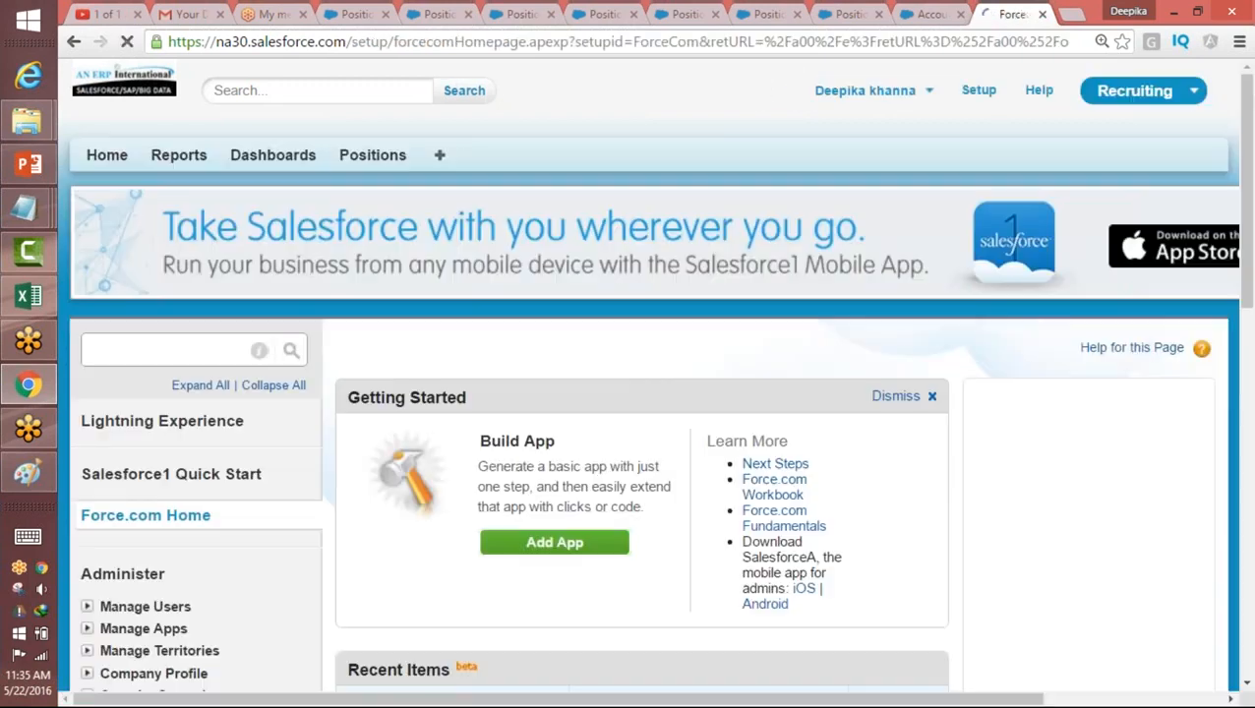
pyautogui.click(180, 340)
pyautogui.write('s')
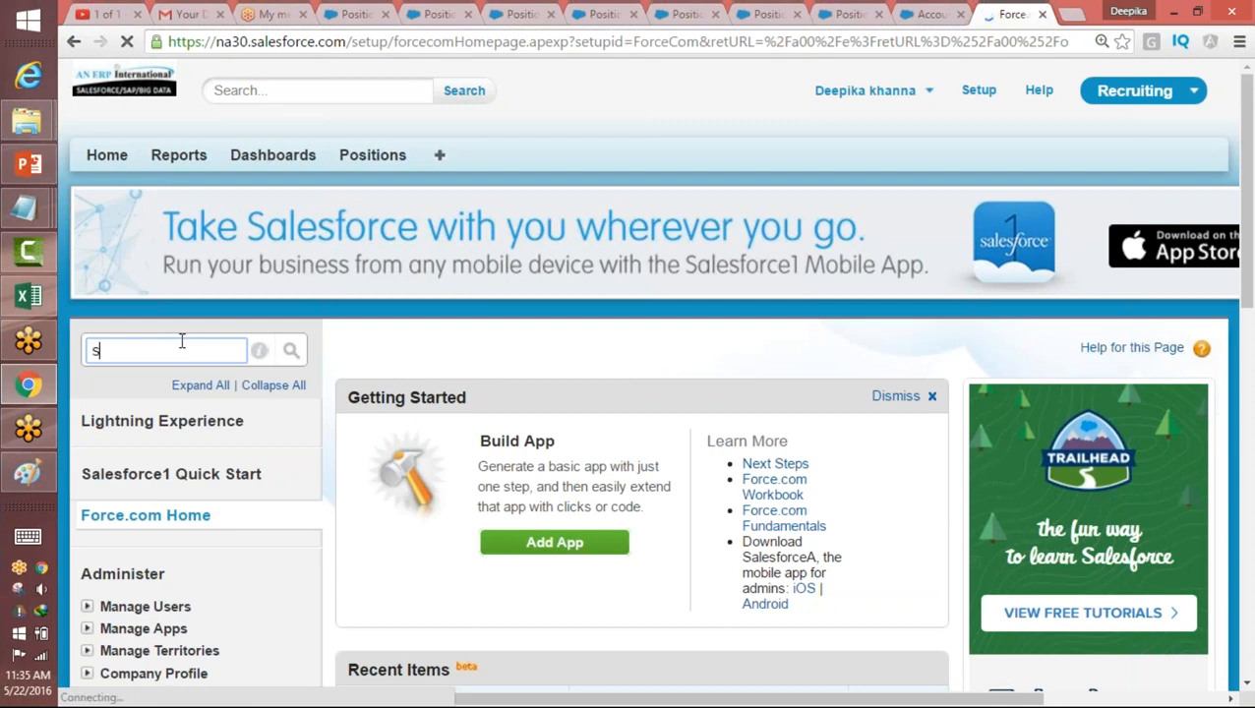
pyautogui.write('che')
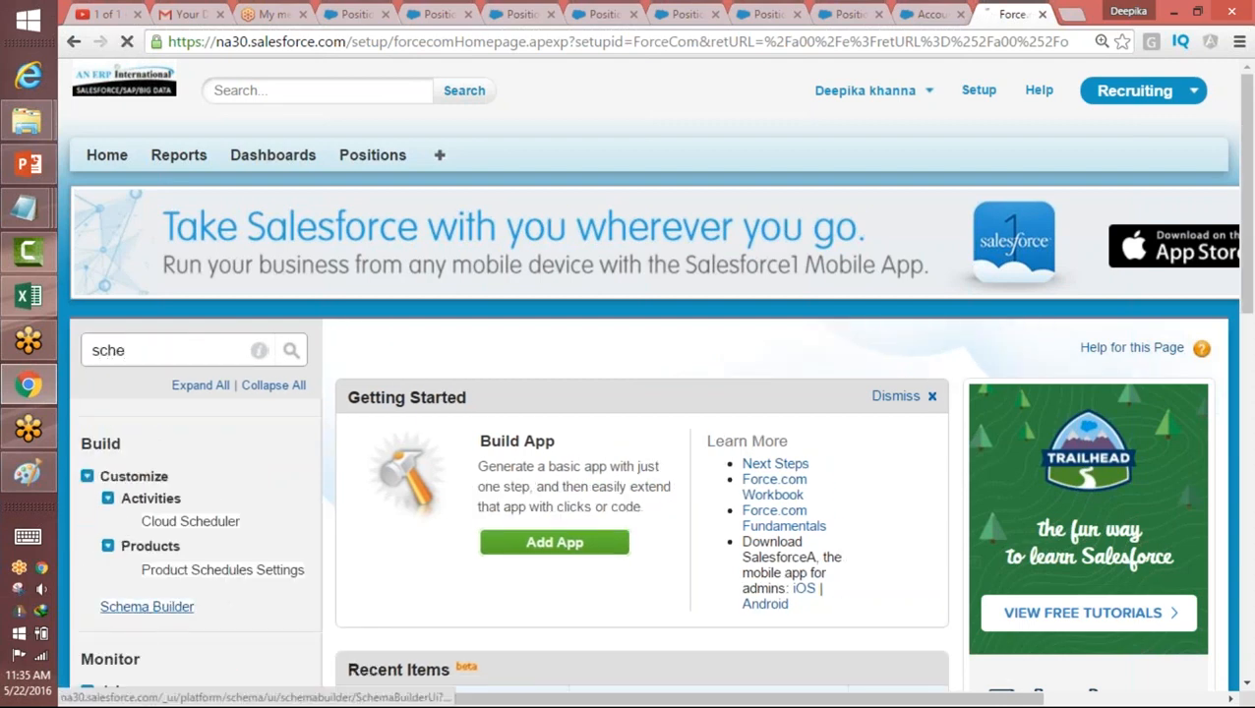
pyautogui.click(142, 608)
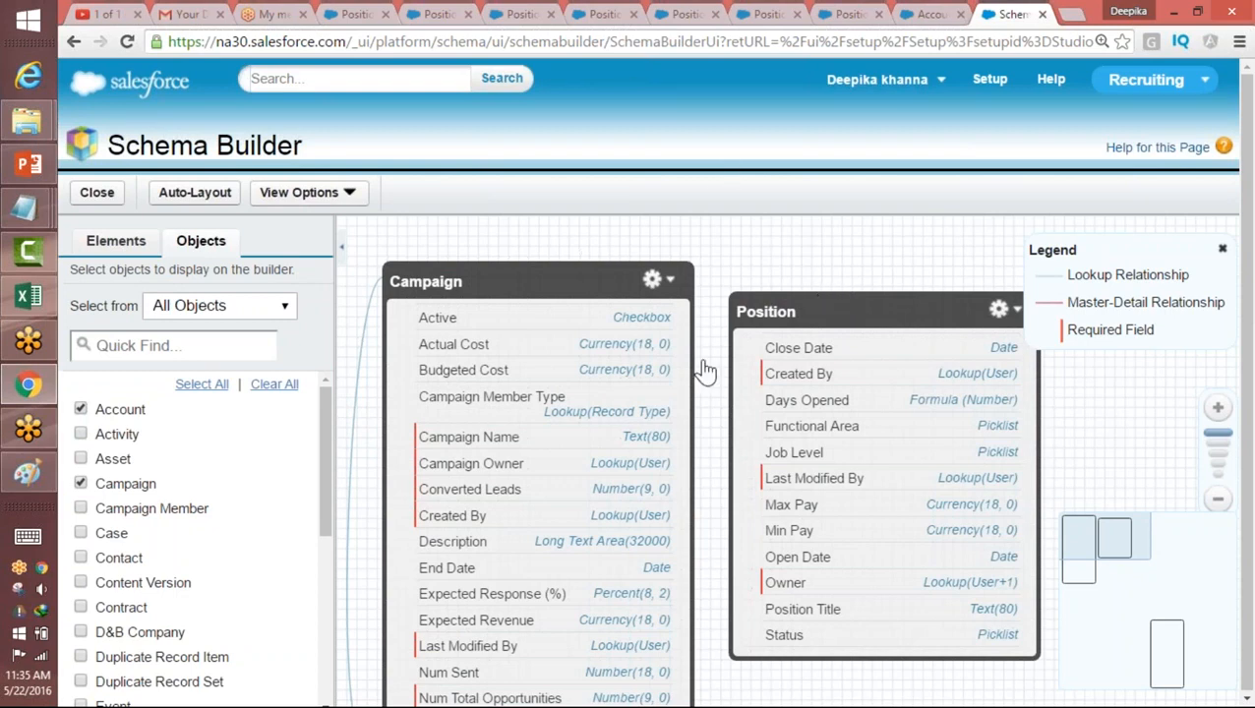
# Step: Clear all objects from the schema canvas, filter the object list by "pos" and display only the Position object
pyautogui.moveTo(882, 306); pyautogui.dragTo(873, 280)
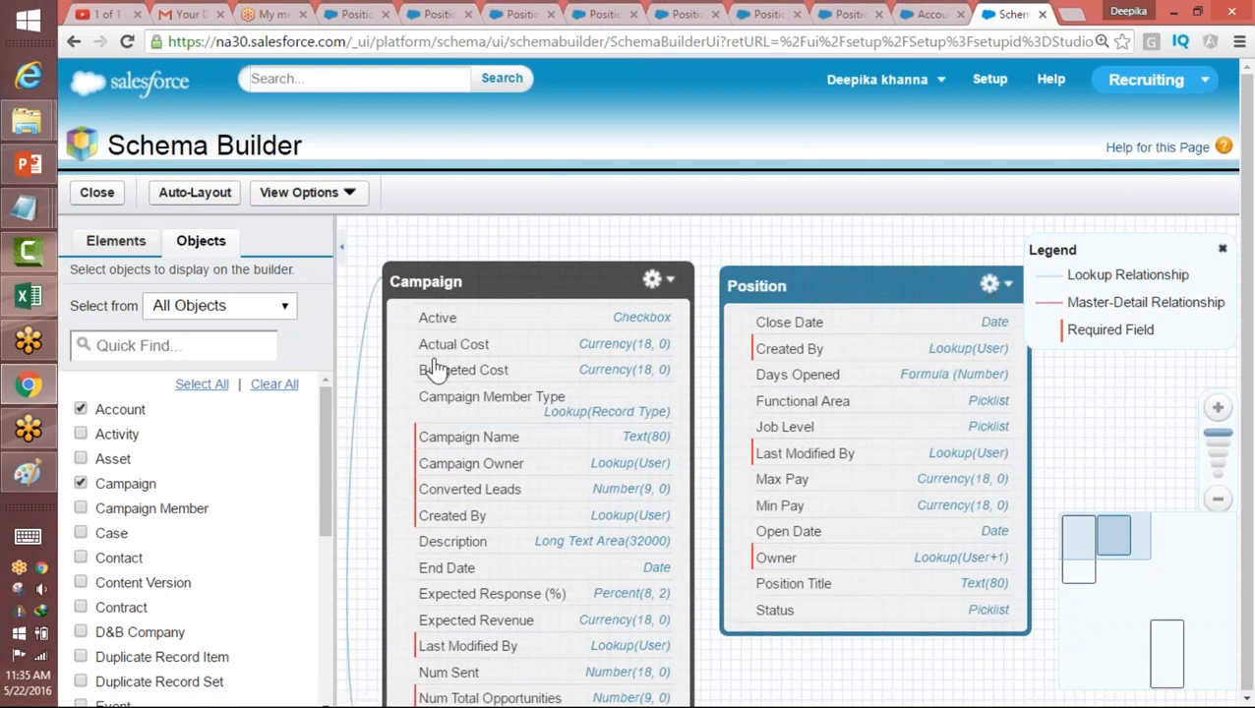
pyautogui.click(275, 385)
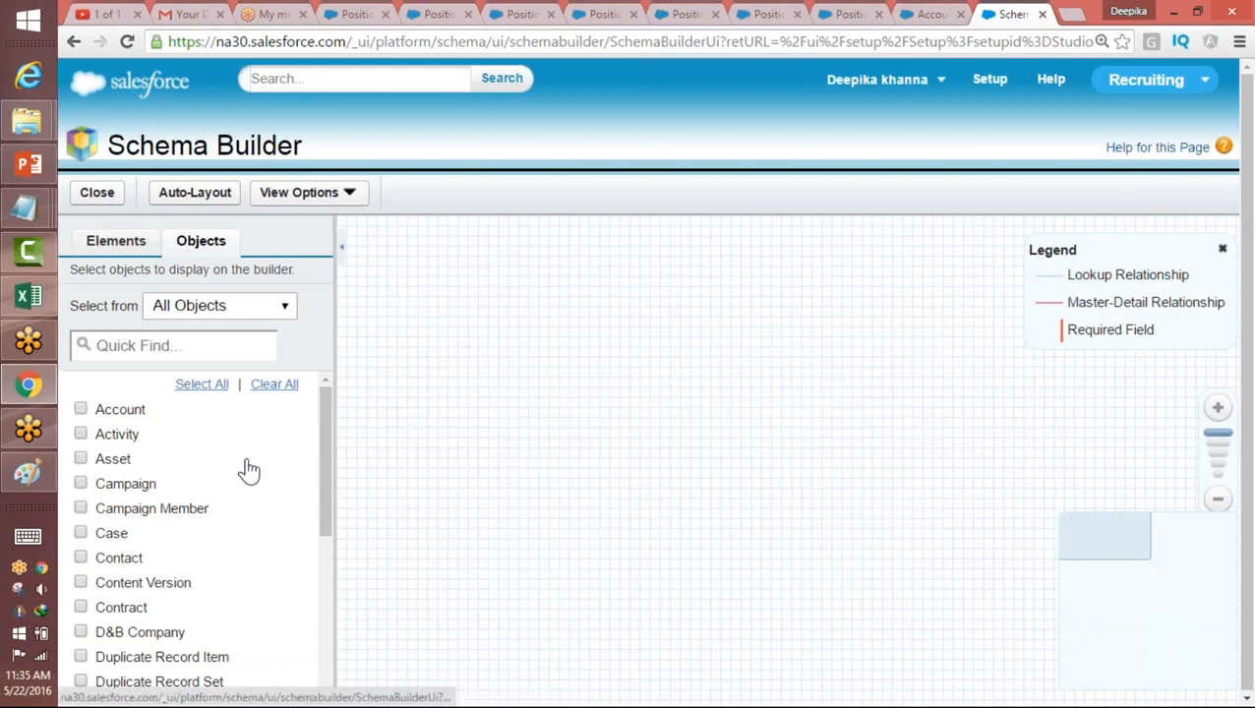
pyautogui.click(128, 345)
pyautogui.write('pos')
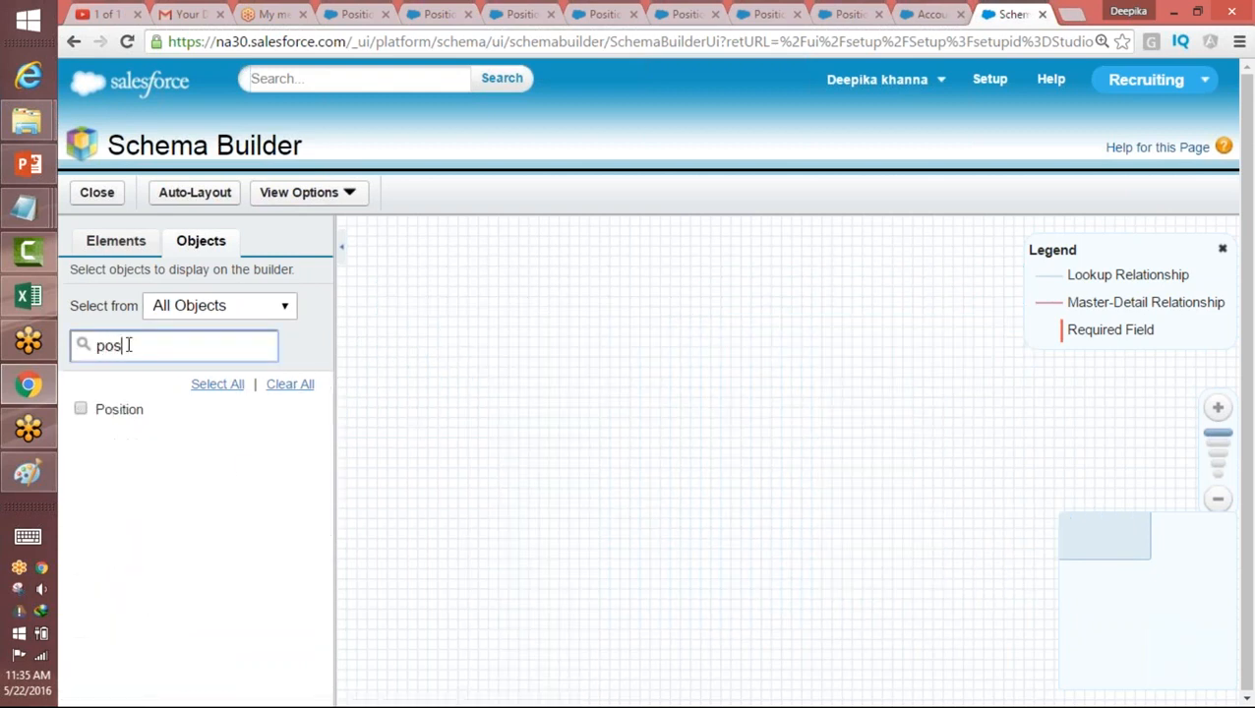
pyautogui.click(81, 408)
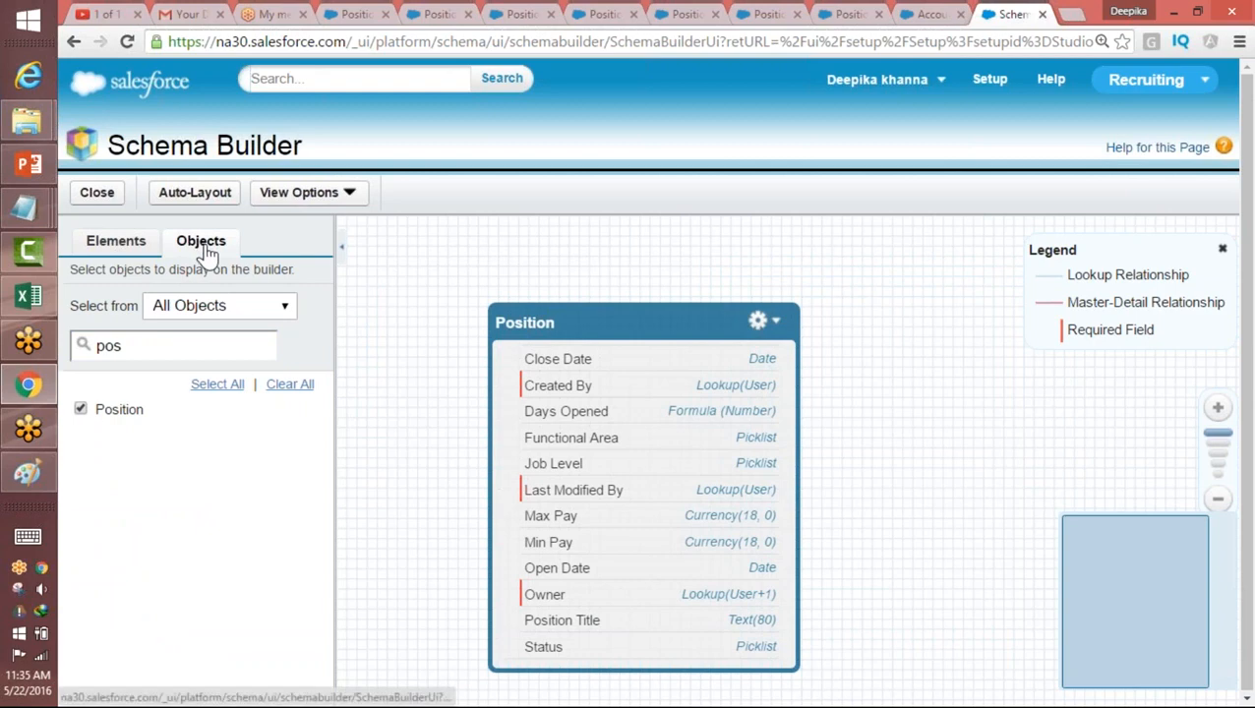
# Step: Create a checkbox field labelled Java on the Position object with default value Unchecked, and save it
pyautogui.click(115, 242)
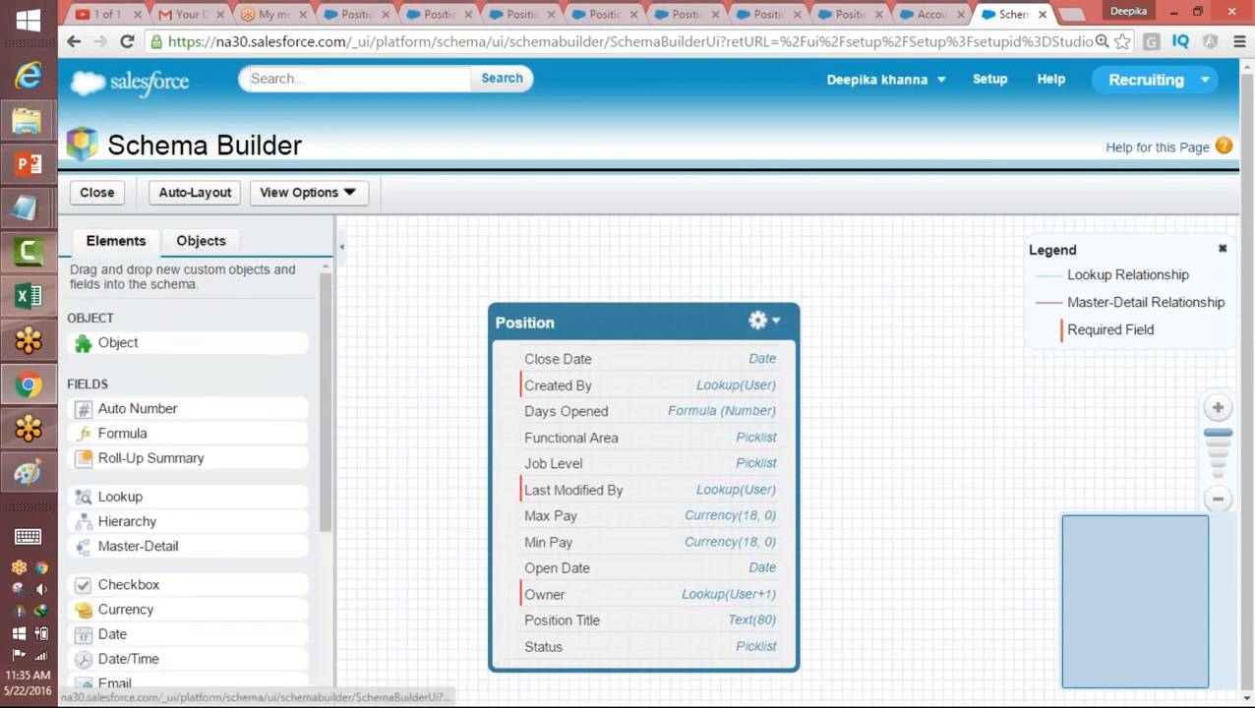
pyautogui.click(187, 243)
pyautogui.click(118, 245)
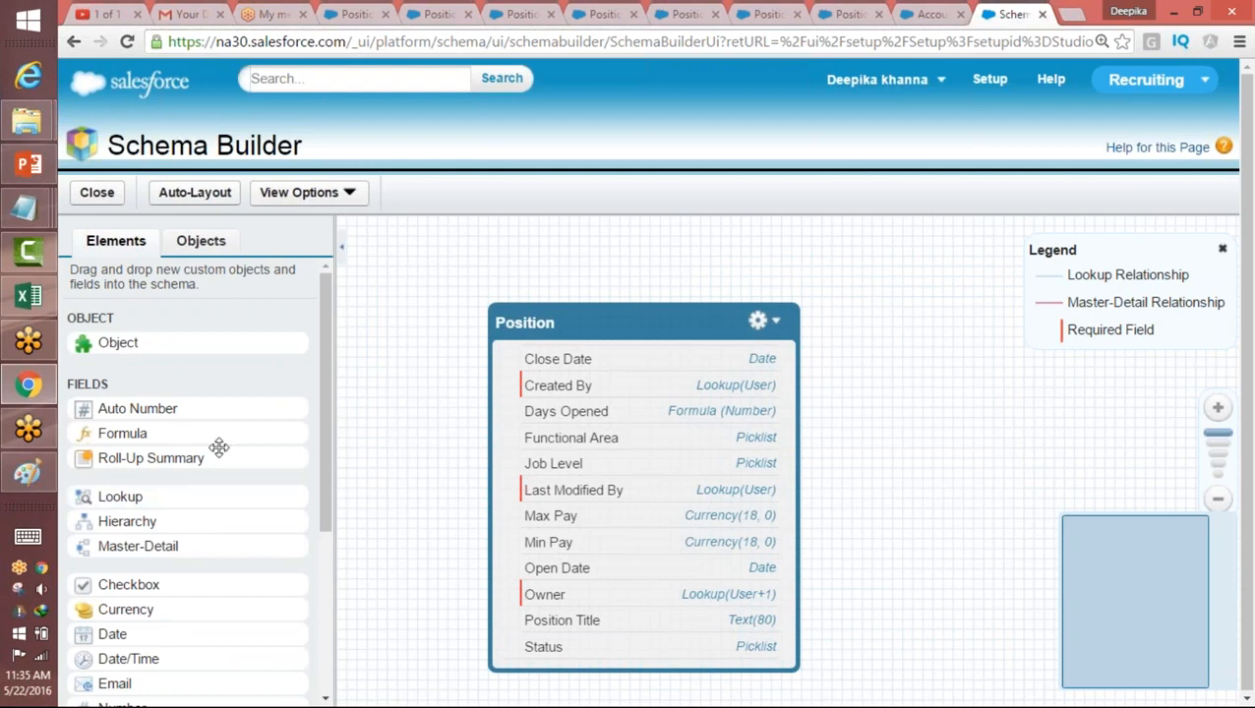
pyautogui.moveTo(330, 448); pyautogui.dragTo(325, 579)
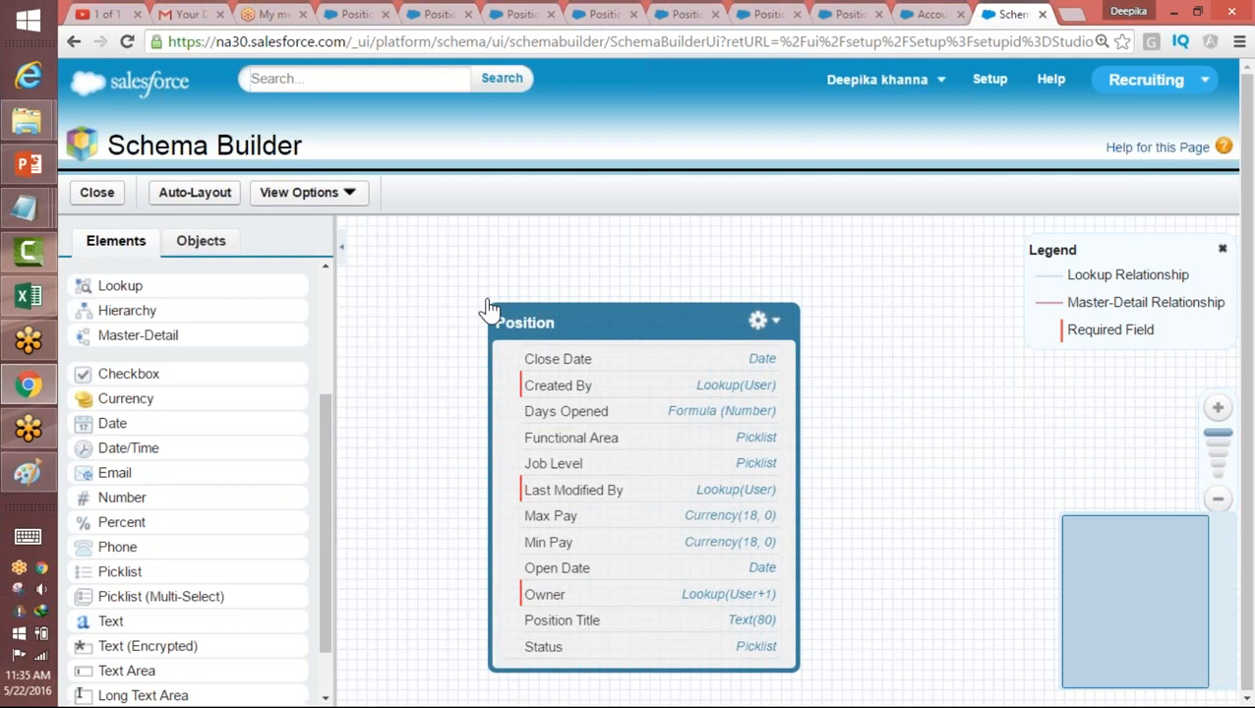
pyautogui.moveTo(168, 372); pyautogui.dragTo(642, 384)
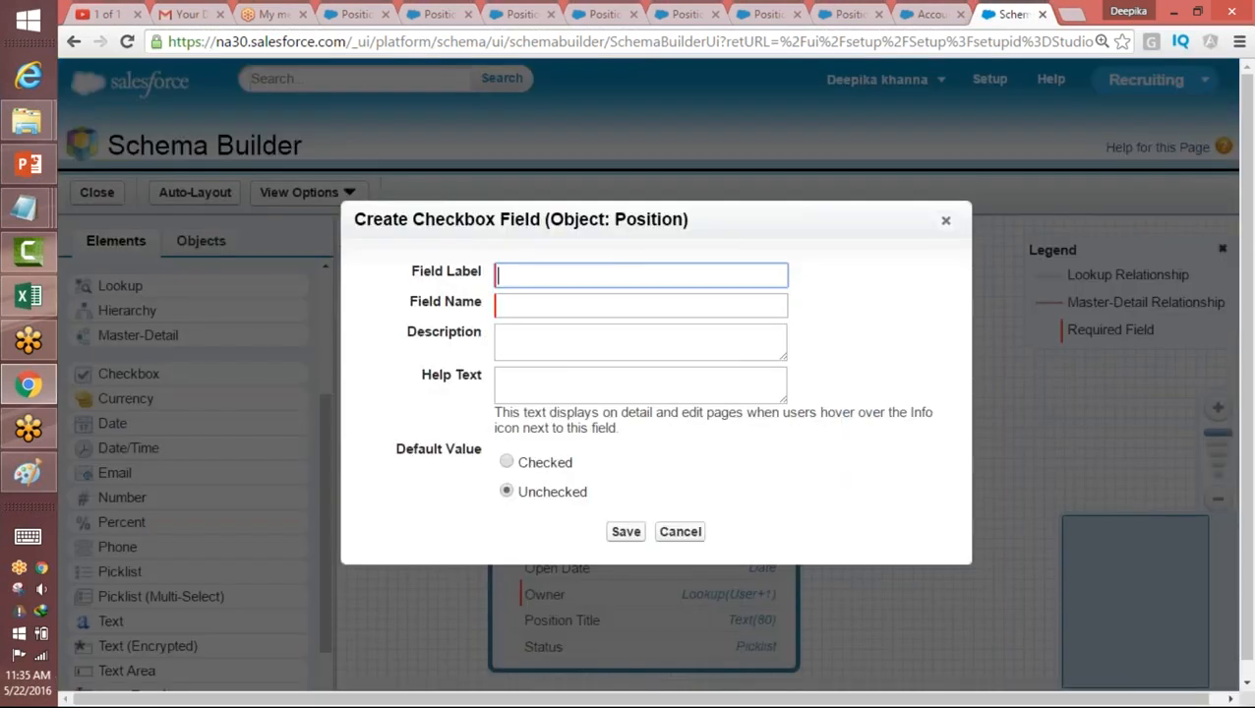
pyautogui.click(511, 271)
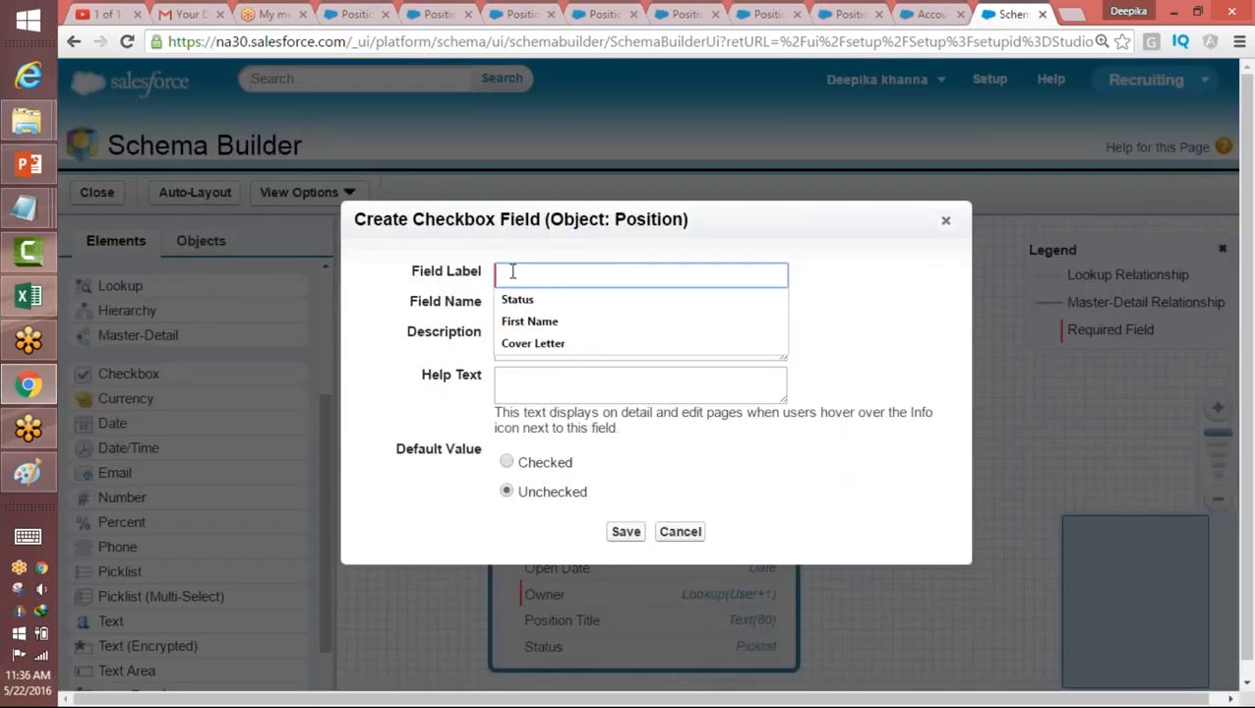
pyautogui.write('Java')
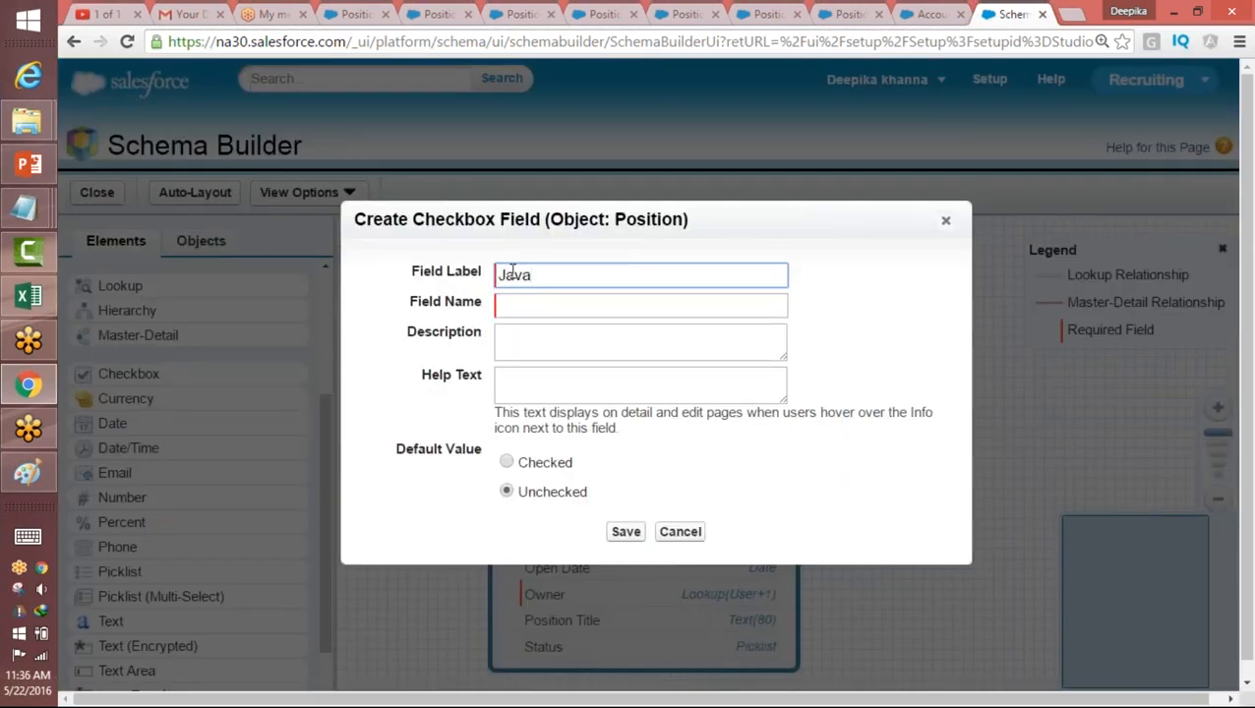
pyautogui.press('Tab')
pyautogui.click(626, 532)
pyautogui.click(628, 537)
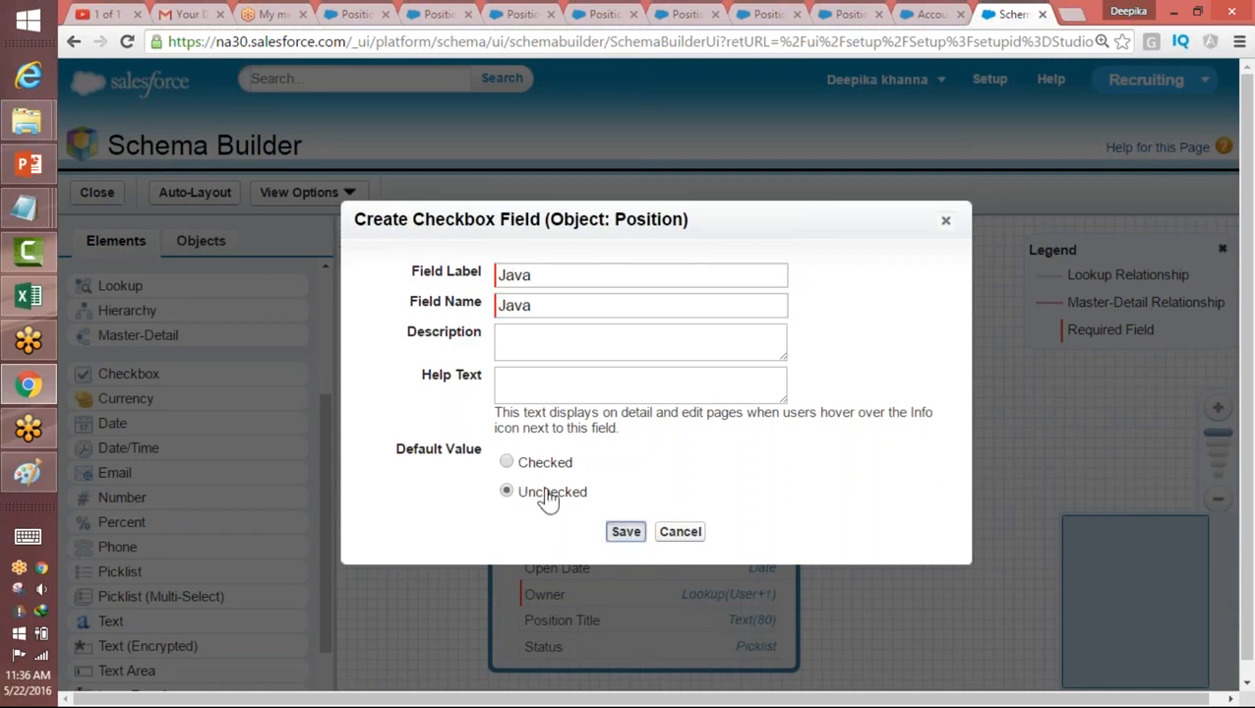
pyautogui.click(628, 534)
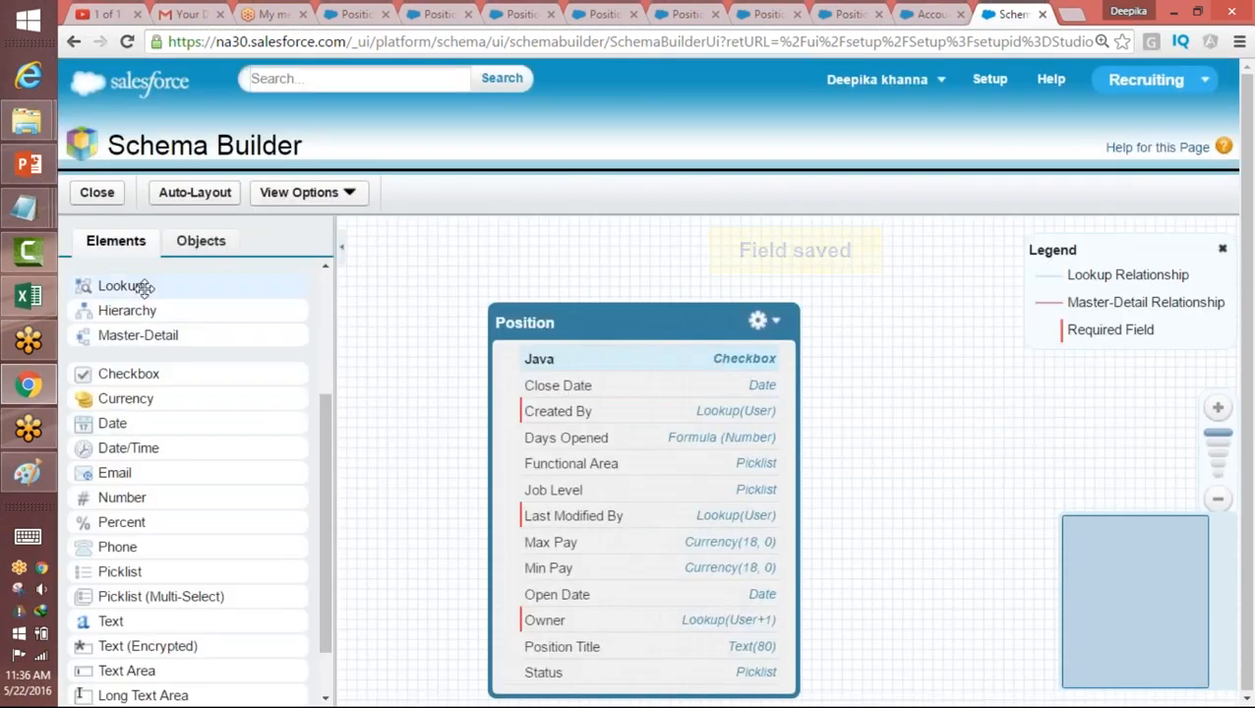
# Step: Add a second checkbox field to Position with the label C# and field name C, and save it
pyautogui.moveTo(128, 374); pyautogui.dragTo(618, 365)
pyautogui.click(559, 275)
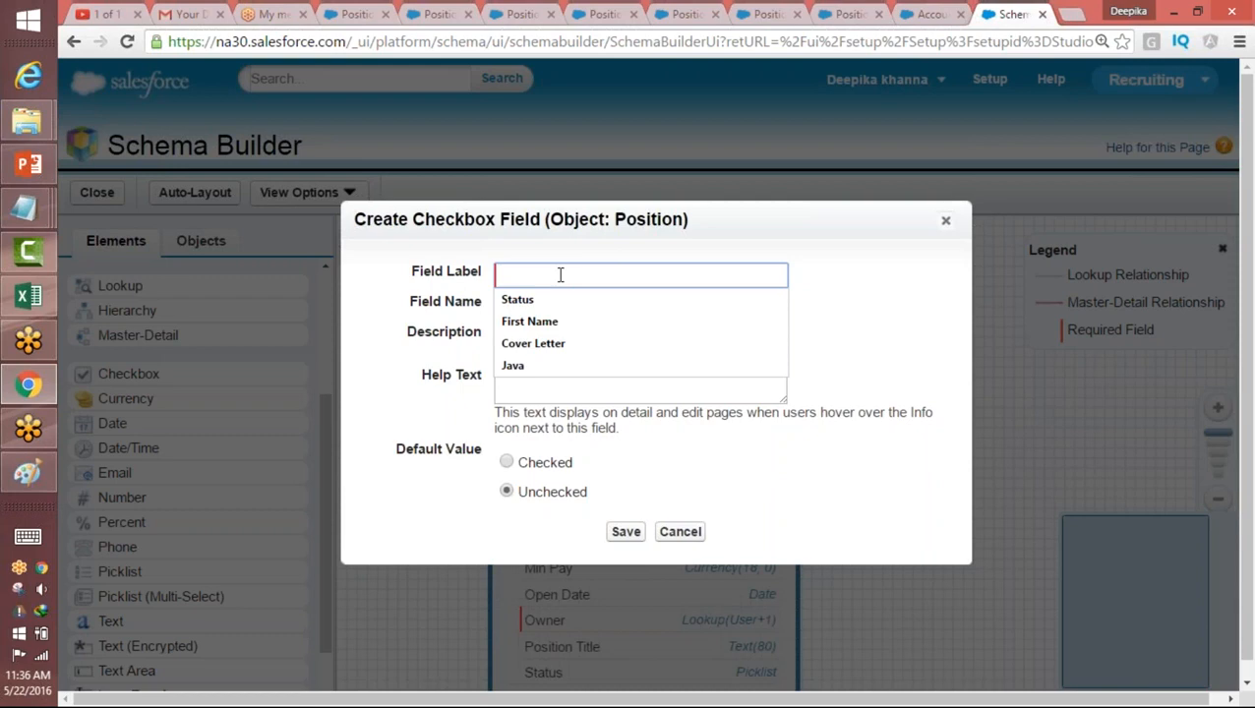
pyautogui.write('C')
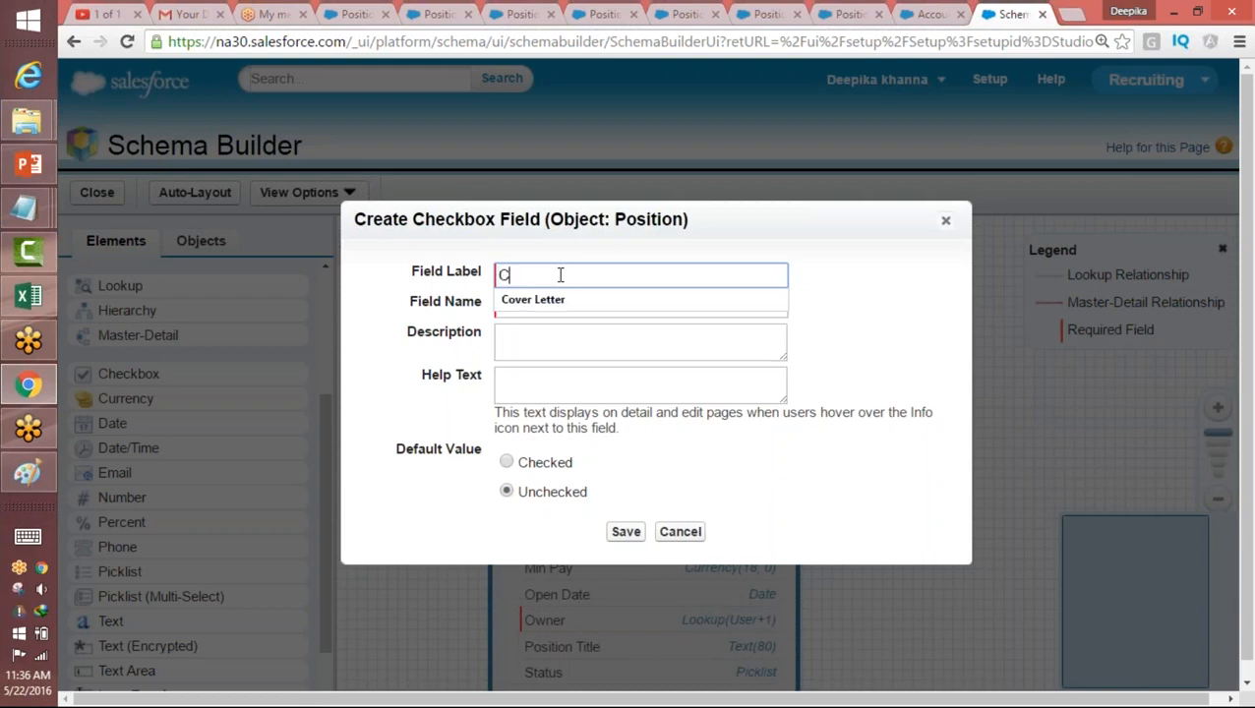
pyautogui.write('#')
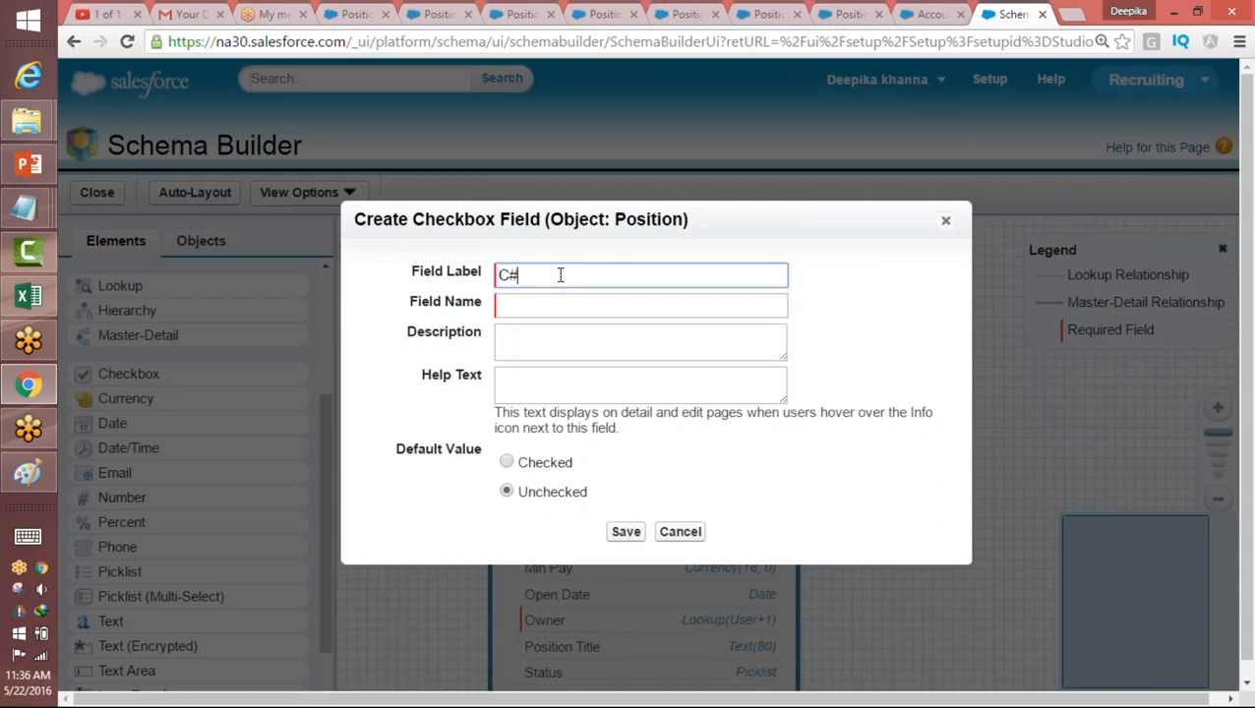
pyautogui.press('Tab')
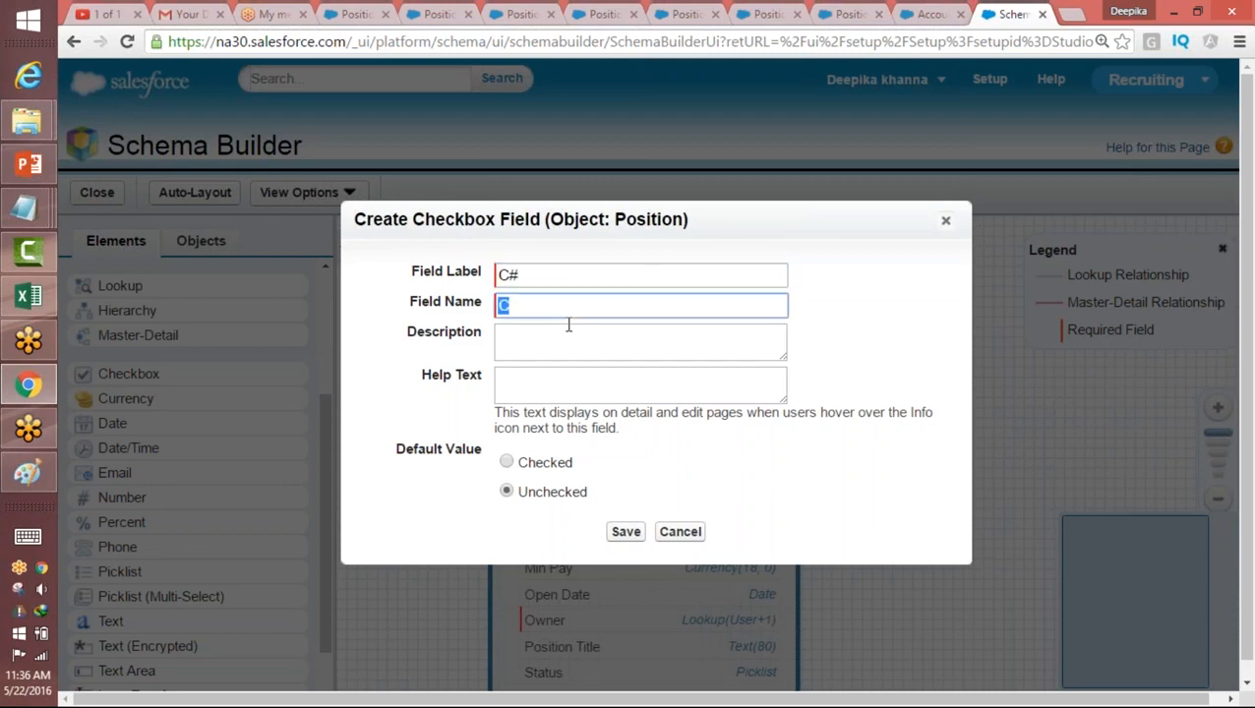
pyautogui.click(627, 532)
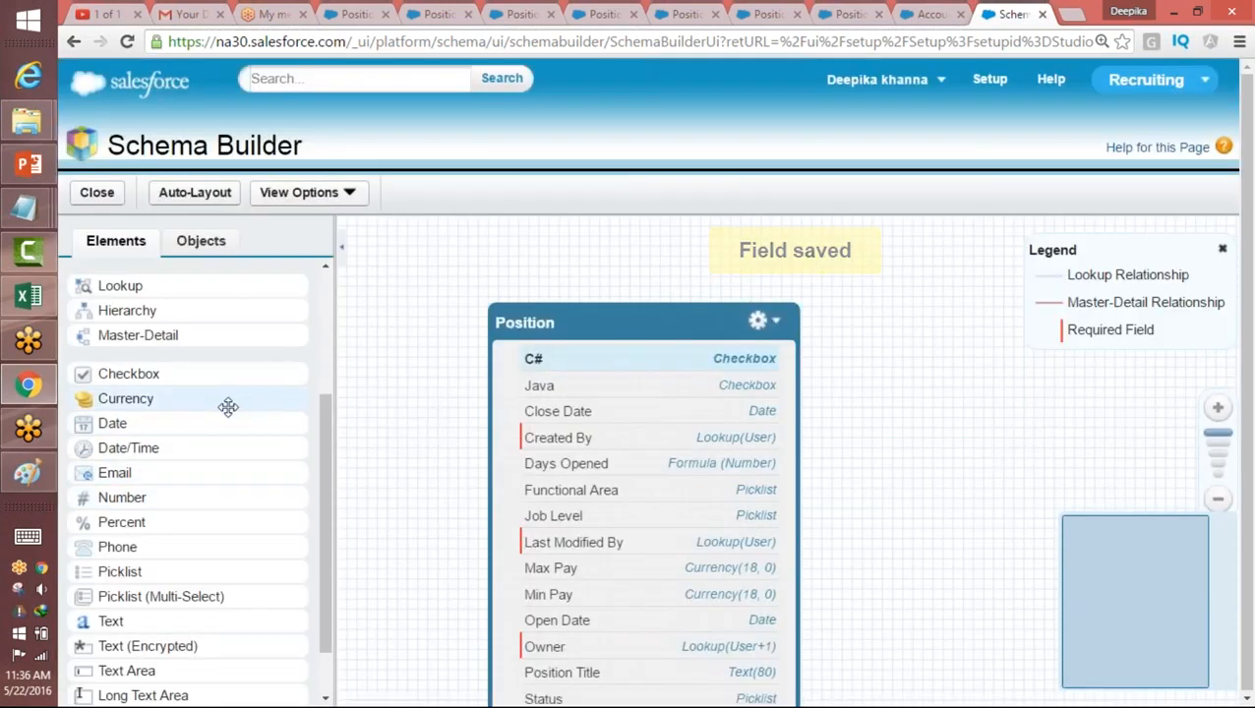
pyautogui.moveTo(229, 406); pyautogui.dragTo(661, 364)
pyautogui.click(571, 242)
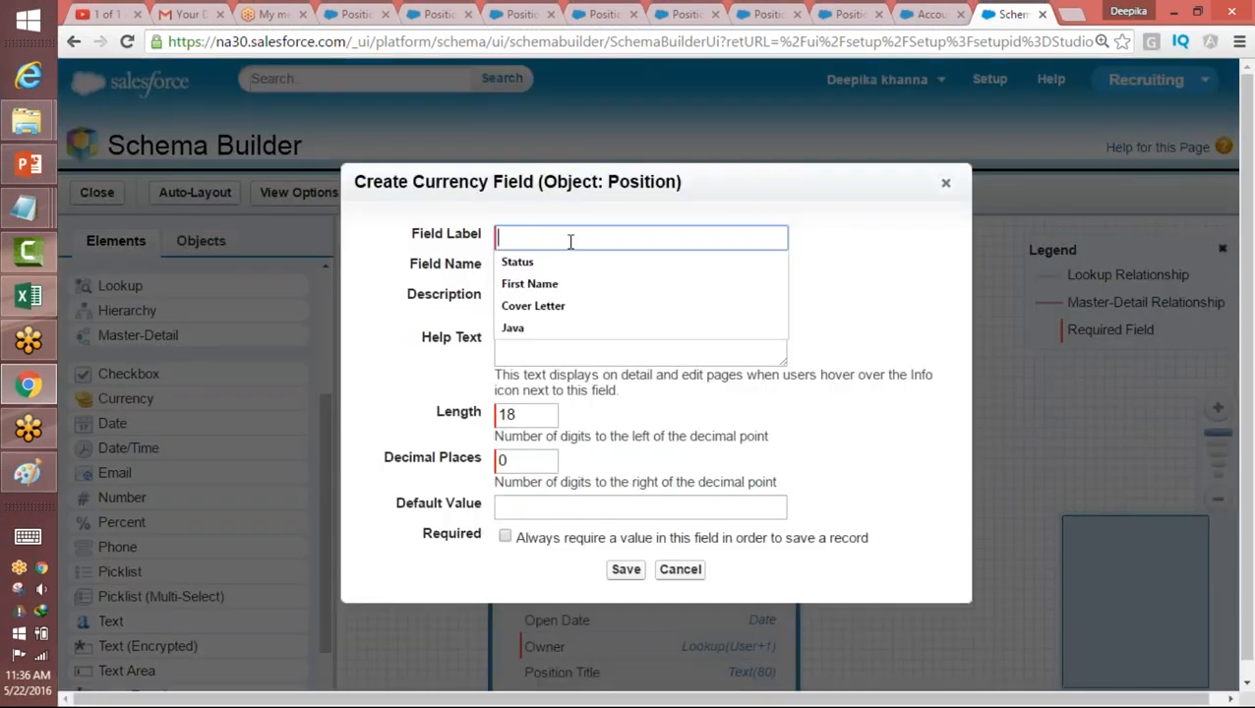
pyautogui.write('Apex')
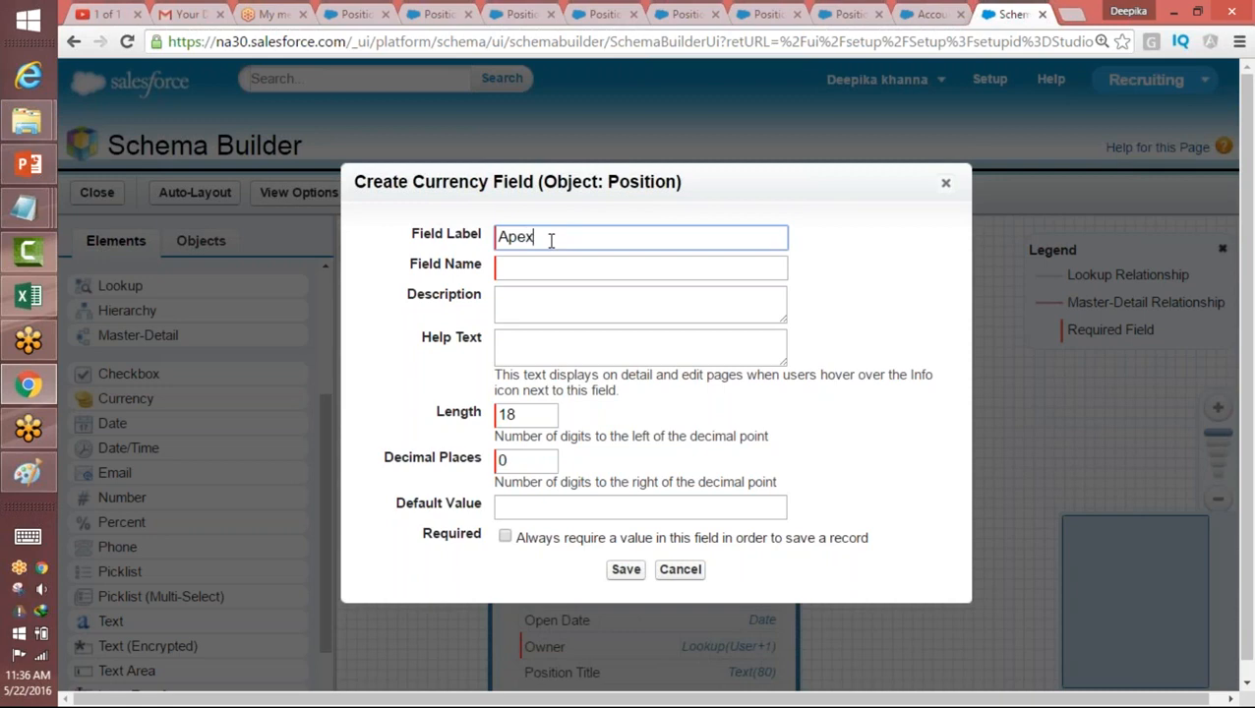
pyautogui.press('Tab')
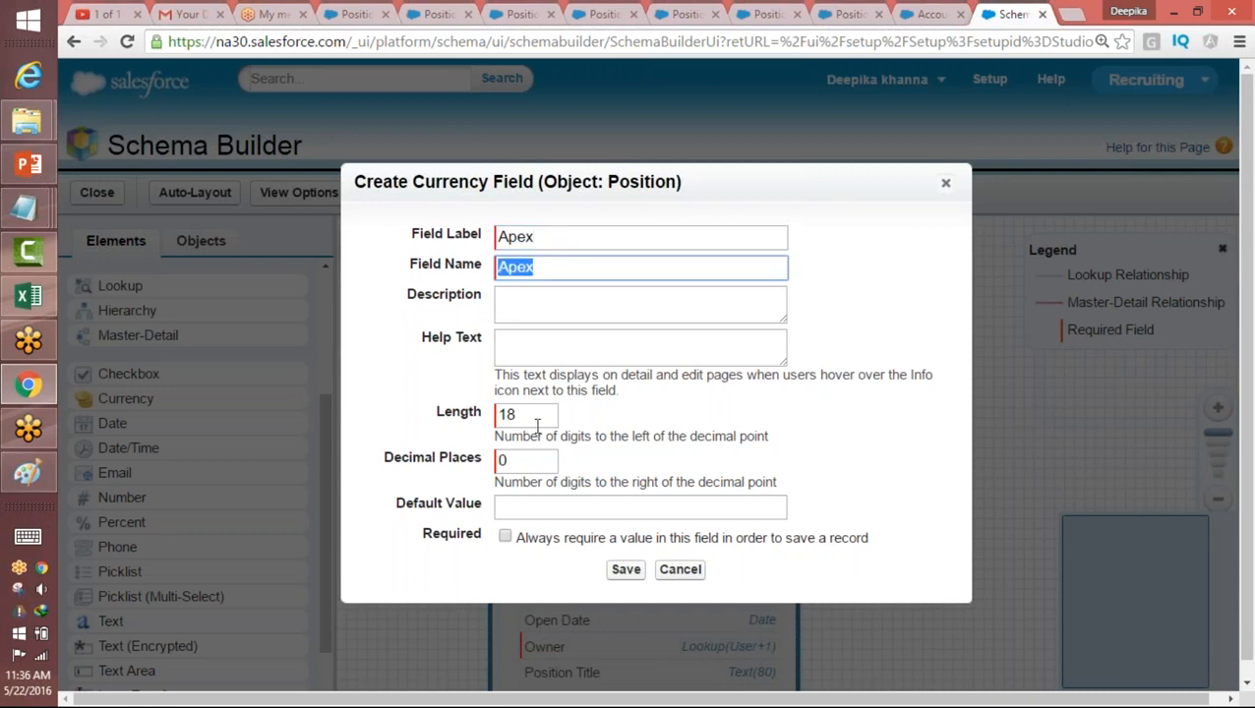
pyautogui.click(680, 569)
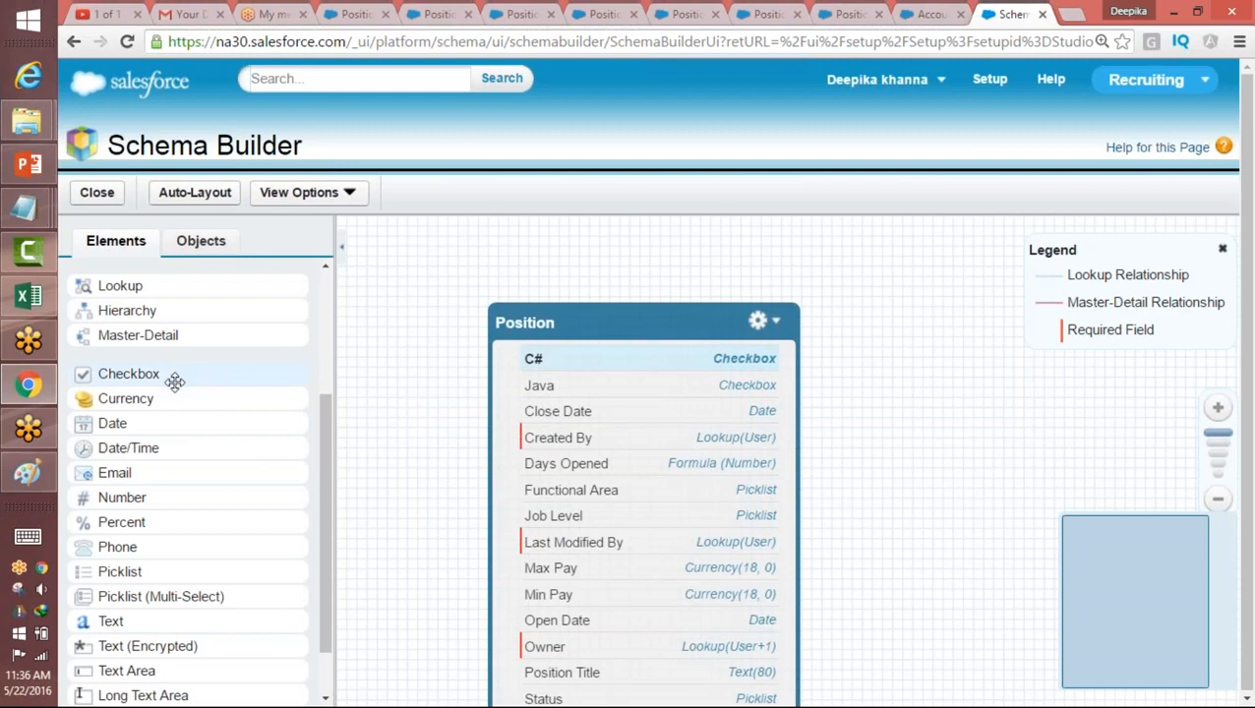
# Step: Create and save a checkbox field labelled Apex on the Position object
pyautogui.moveTo(169, 375); pyautogui.dragTo(581, 325)
pyautogui.click(518, 259)
pyautogui.click(512, 274)
pyautogui.write('Apex')
pyautogui.press('Tab')
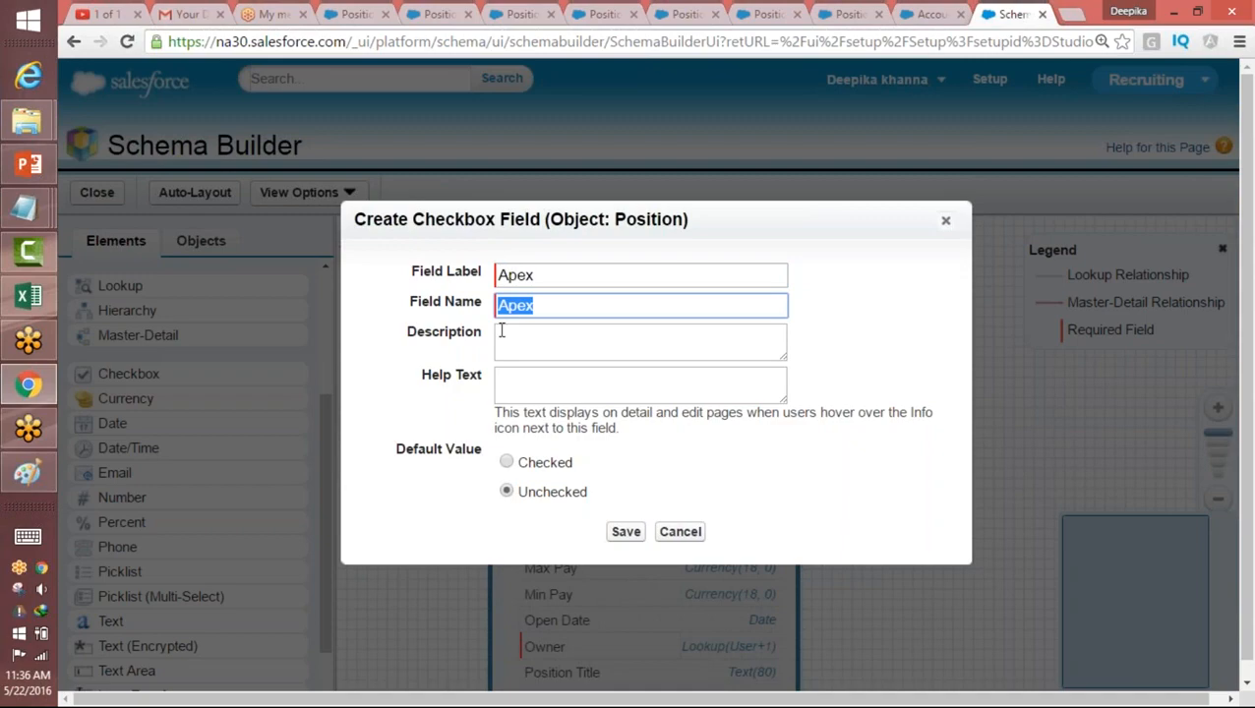
pyautogui.click(627, 533)
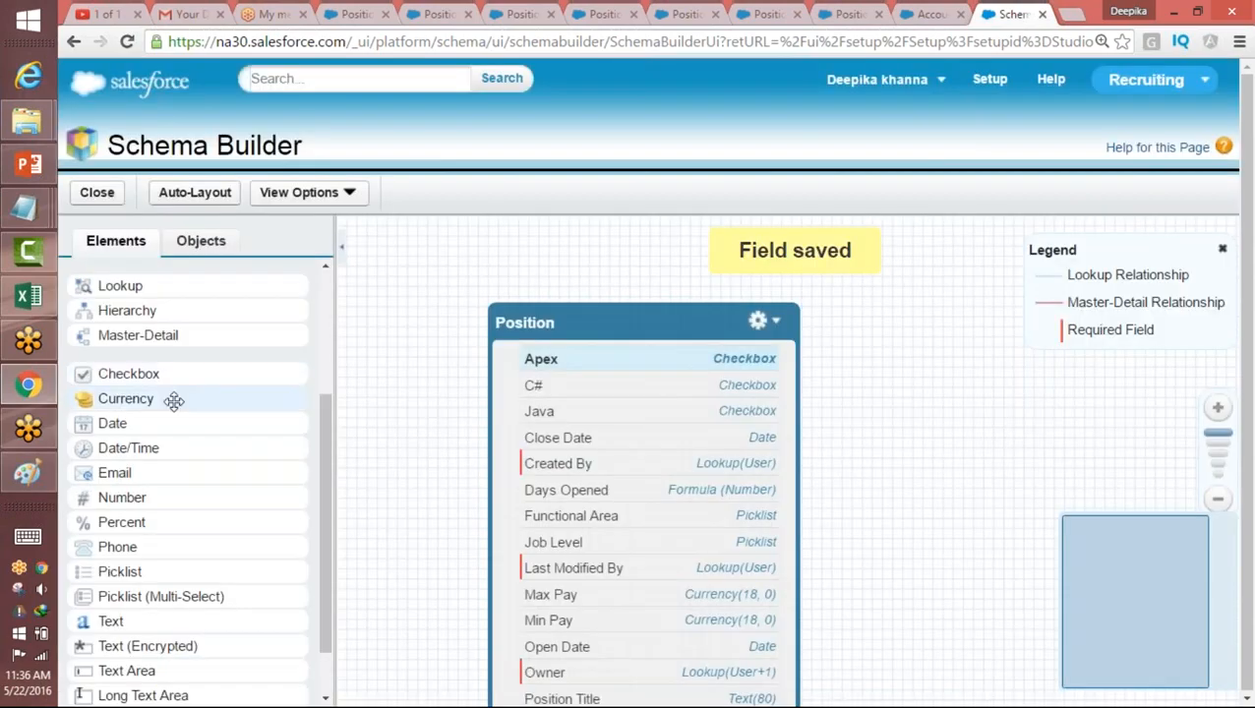
# Step: Add and save a JavaScript checkbox field on Position, and move the object's box higher on the canvas
pyautogui.moveTo(175, 379); pyautogui.dragTo(597, 421)
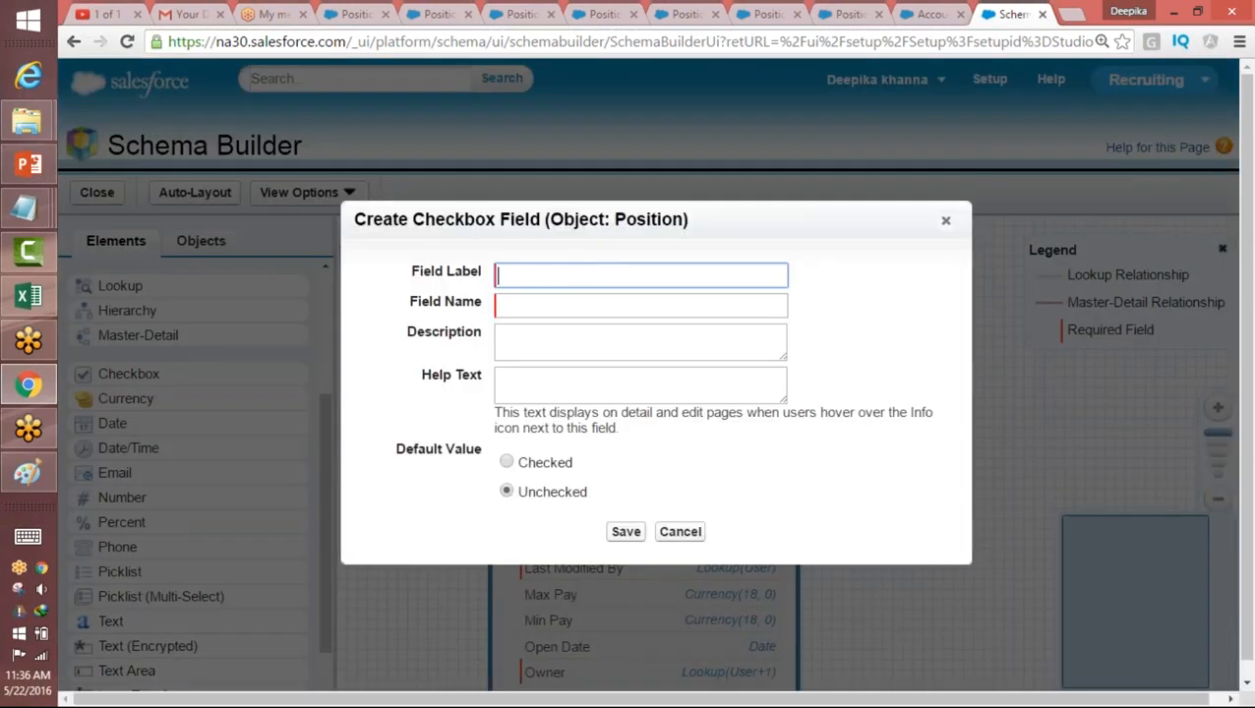
pyautogui.click(555, 273)
pyautogui.write('JavaScript')
pyautogui.press('Tab')
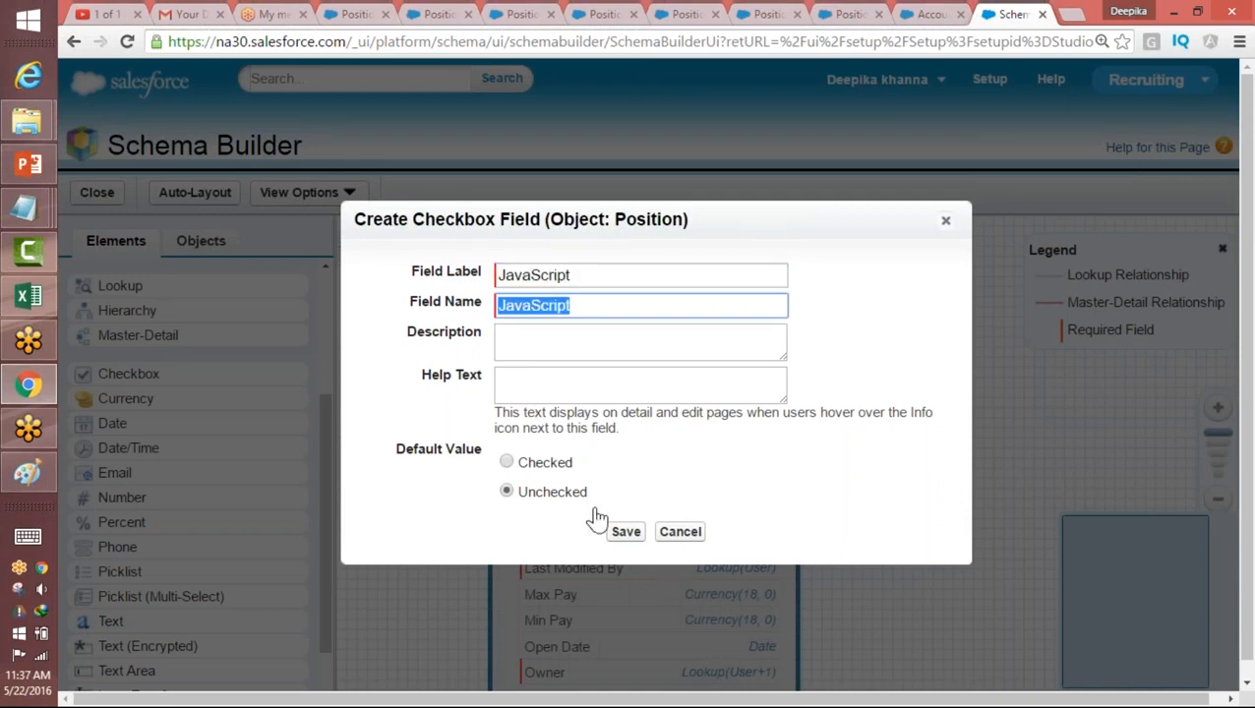
pyautogui.click(630, 534)
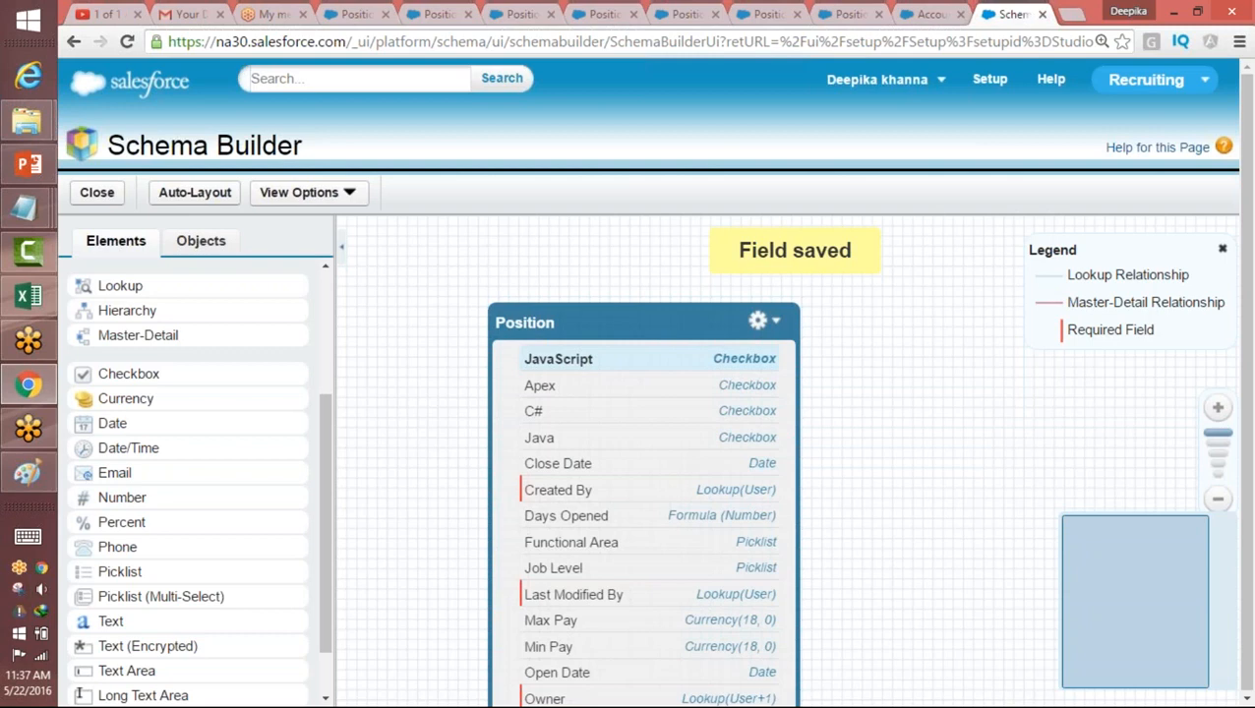
pyautogui.moveTo(643, 326); pyautogui.dragTo(641, 251)
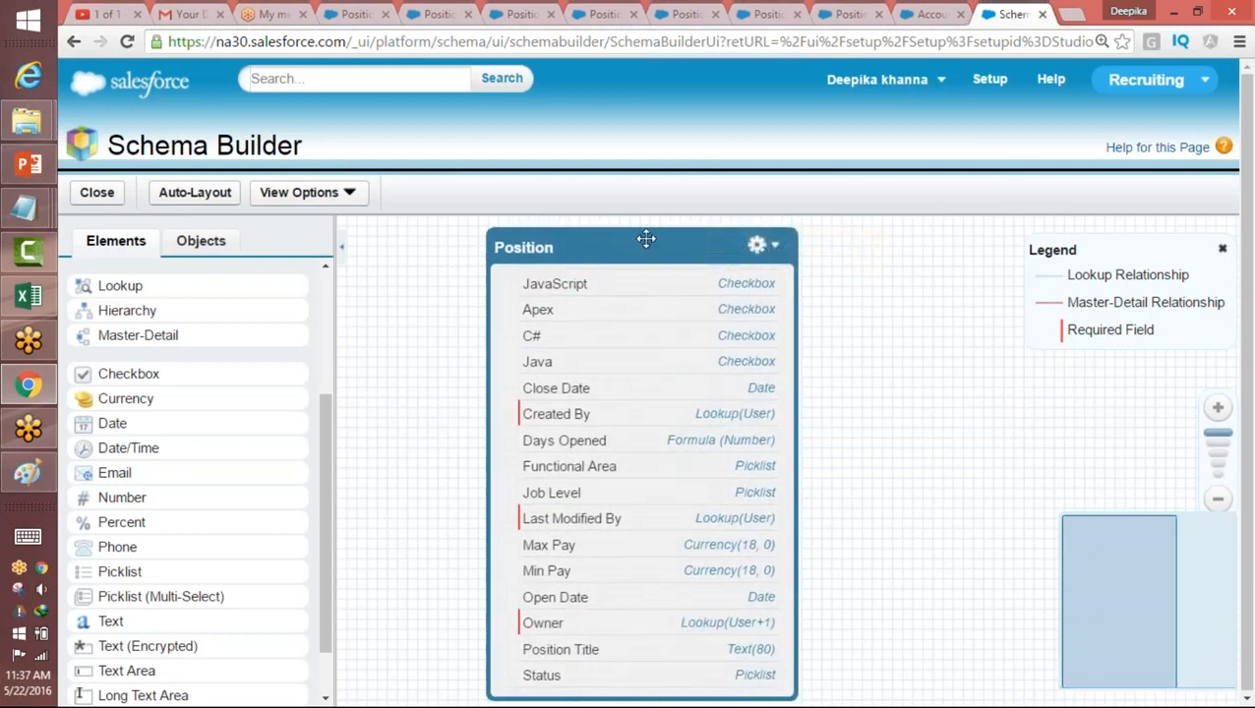
# Step: Leave Schema Builder for a blank new position form and open that form's page layout for editing
pyautogui.click(991, 86)
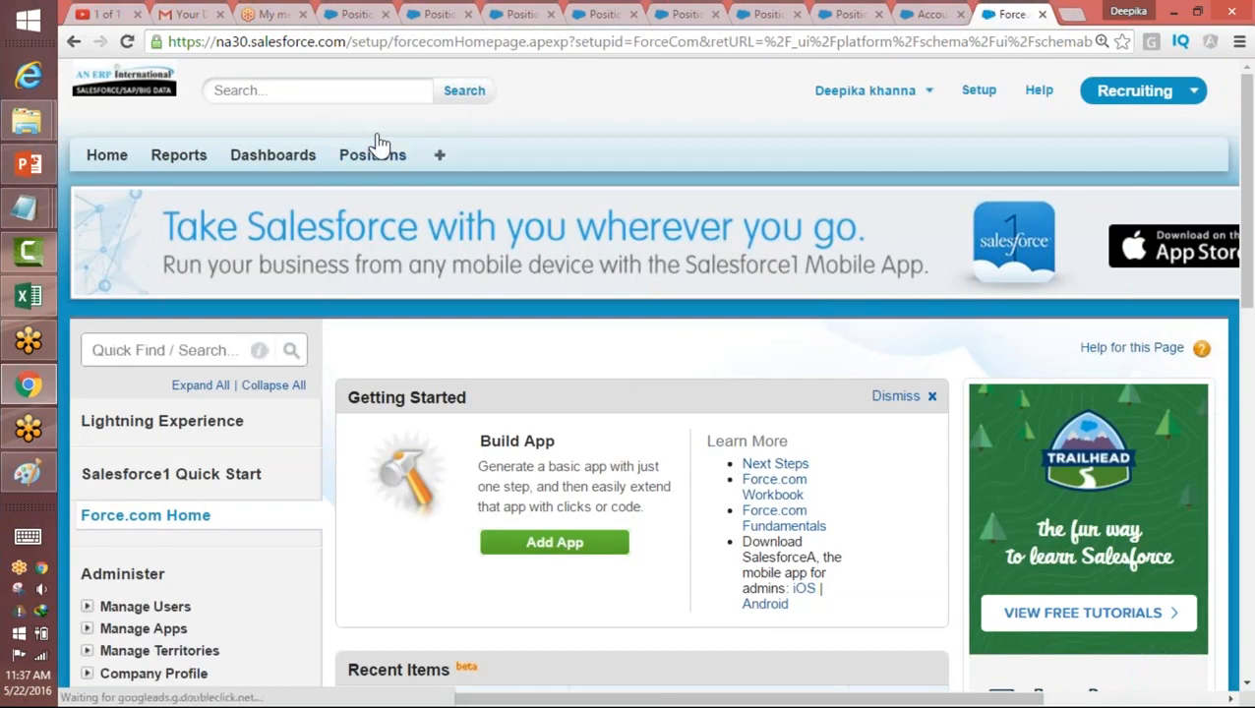
pyautogui.click(374, 157)
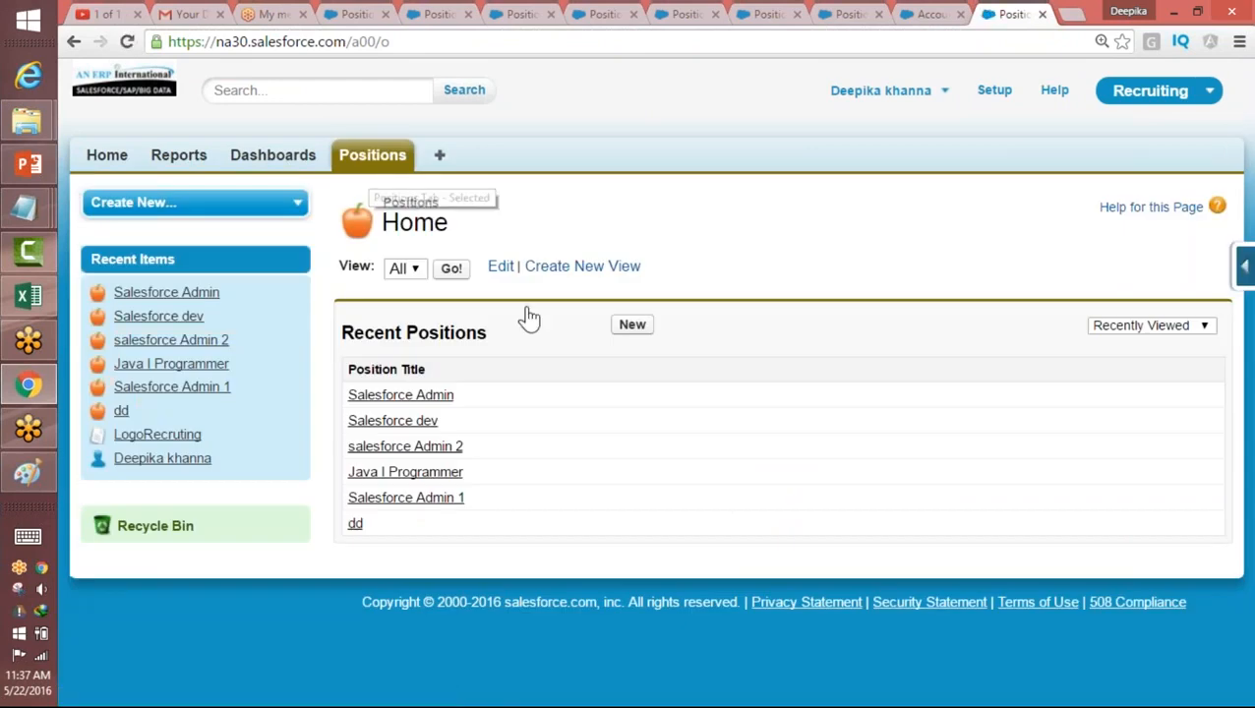
pyautogui.click(633, 325)
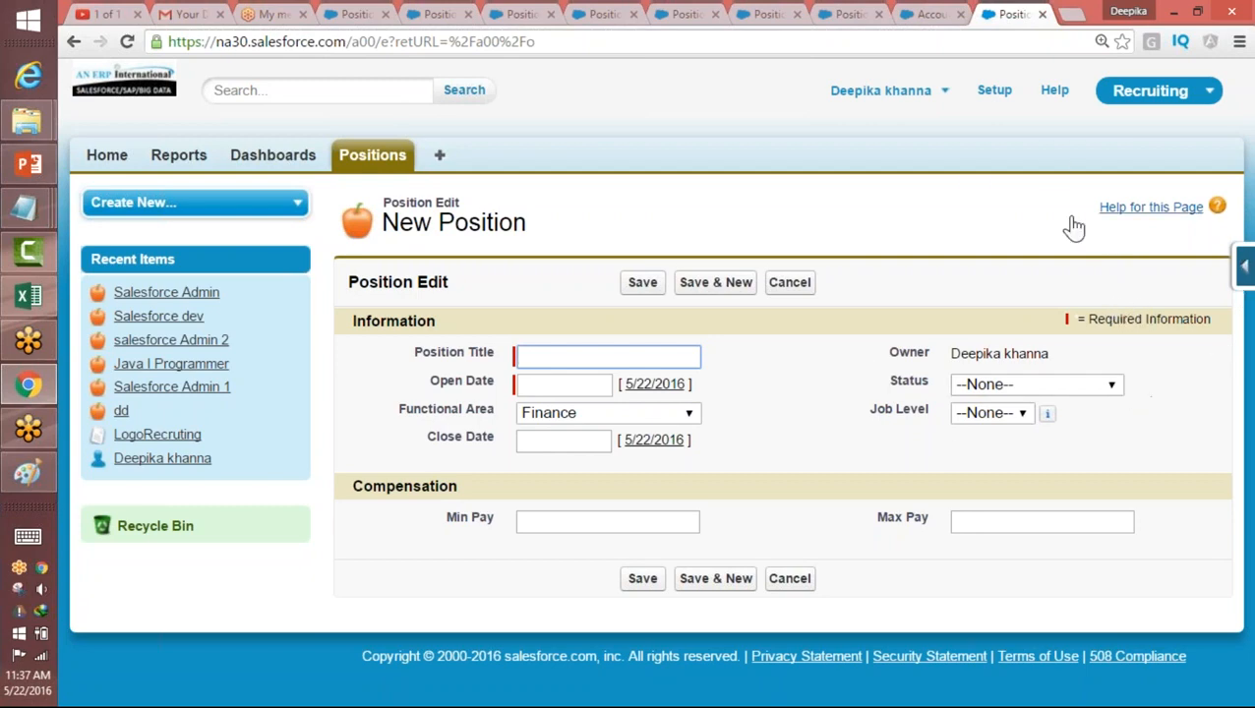
pyautogui.click(1244, 268)
pyautogui.click(1063, 502)
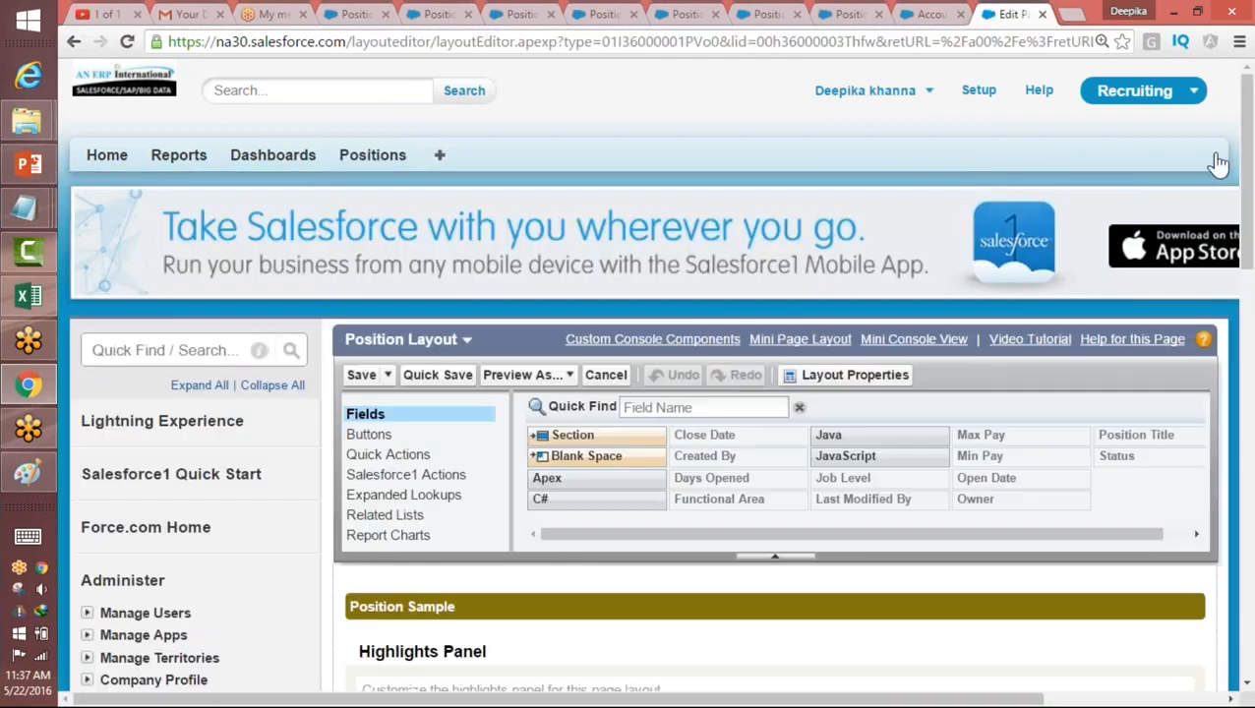
pyautogui.moveTo(1242, 180); pyautogui.dragTo(1222, 420)
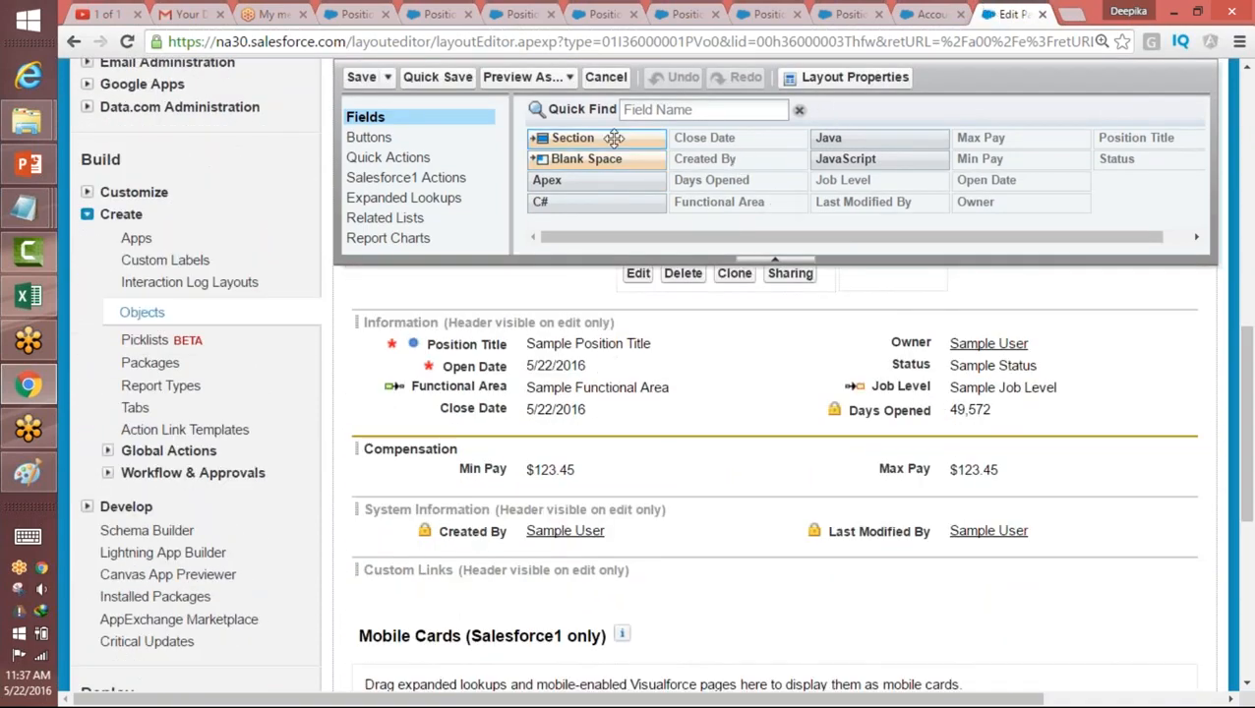
# Step: Add a two-column page layout section named Required Languages between Compensation and System Information
pyautogui.moveTo(573, 138); pyautogui.dragTo(518, 494)
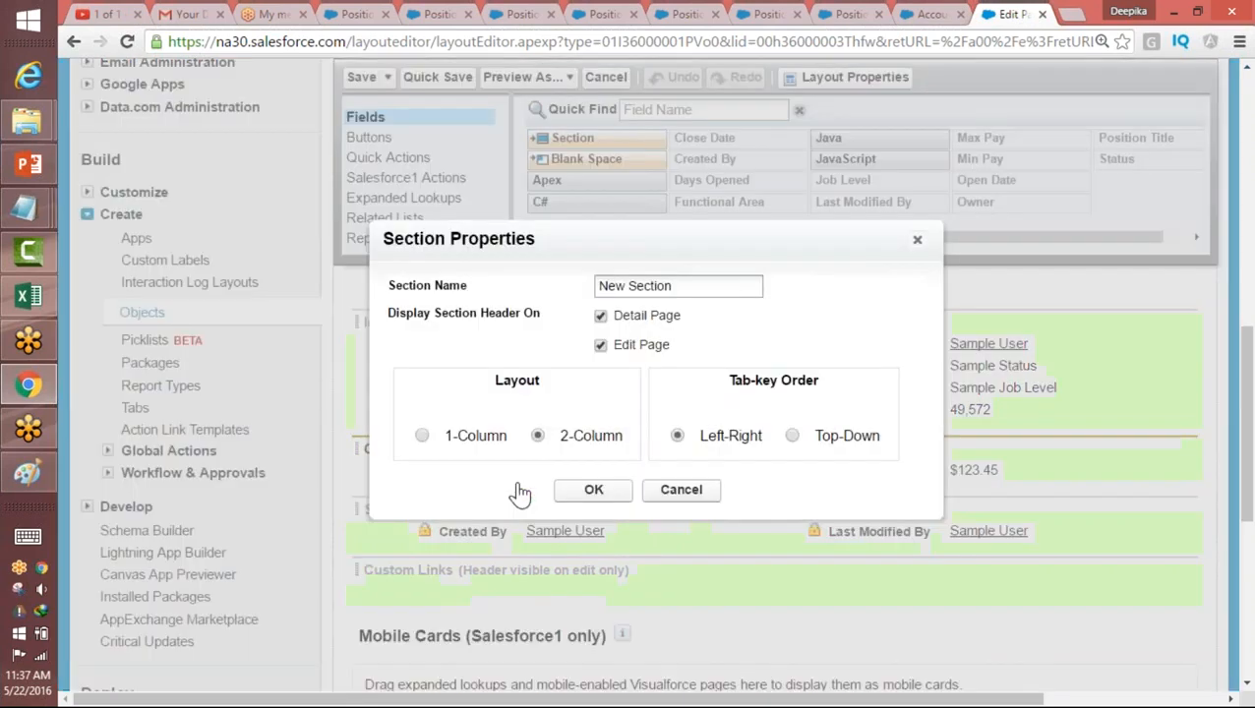
pyautogui.moveTo(673, 286); pyautogui.dragTo(588, 293)
pyautogui.write('R')
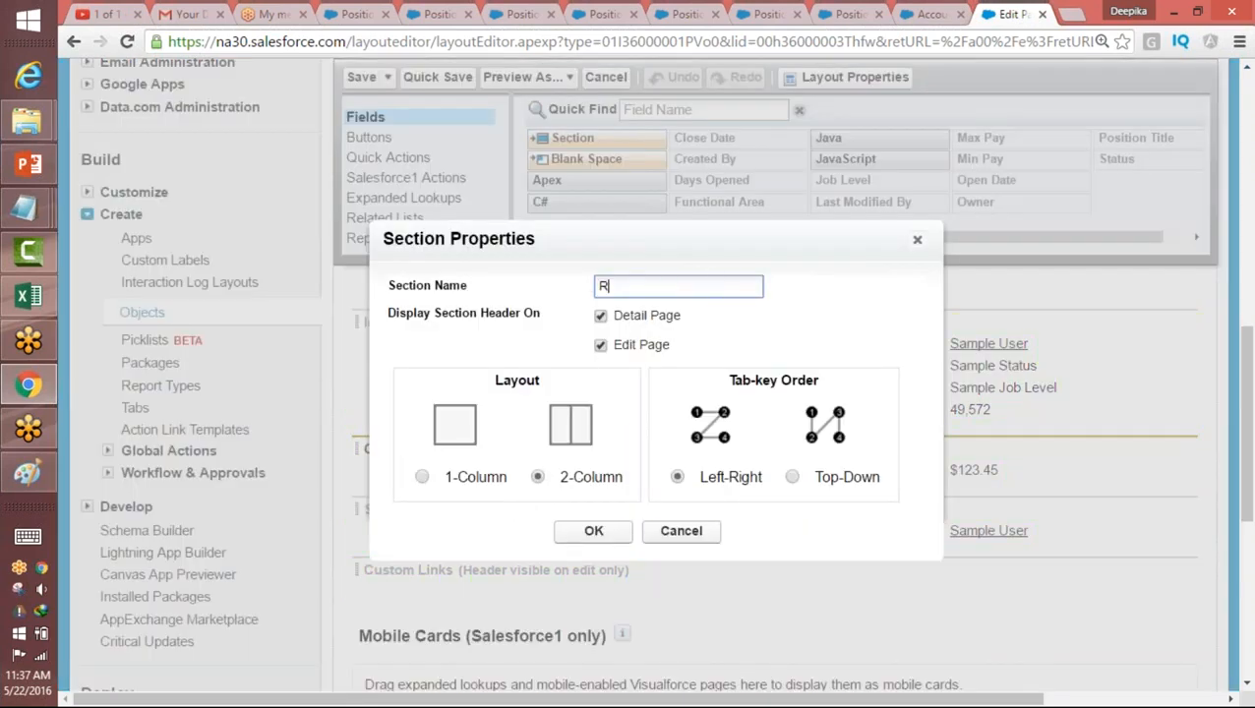
pyautogui.write('equired Languages')
pyautogui.press('Tab')
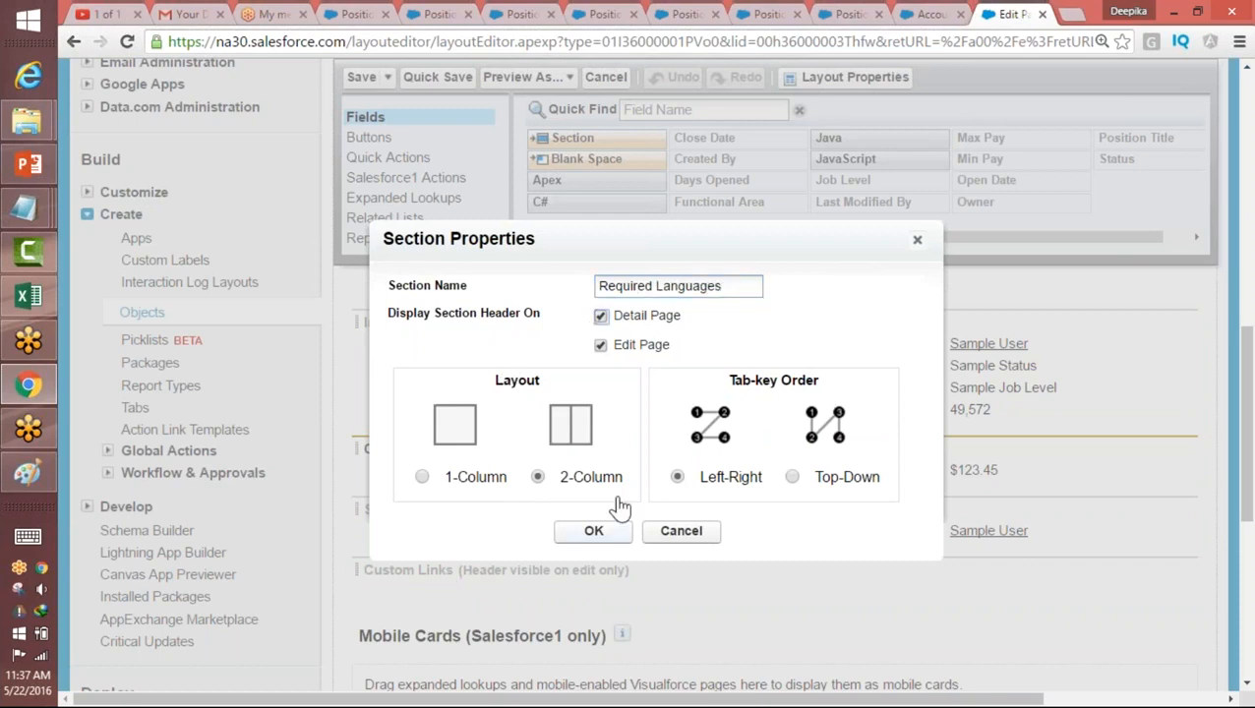
pyautogui.click(594, 531)
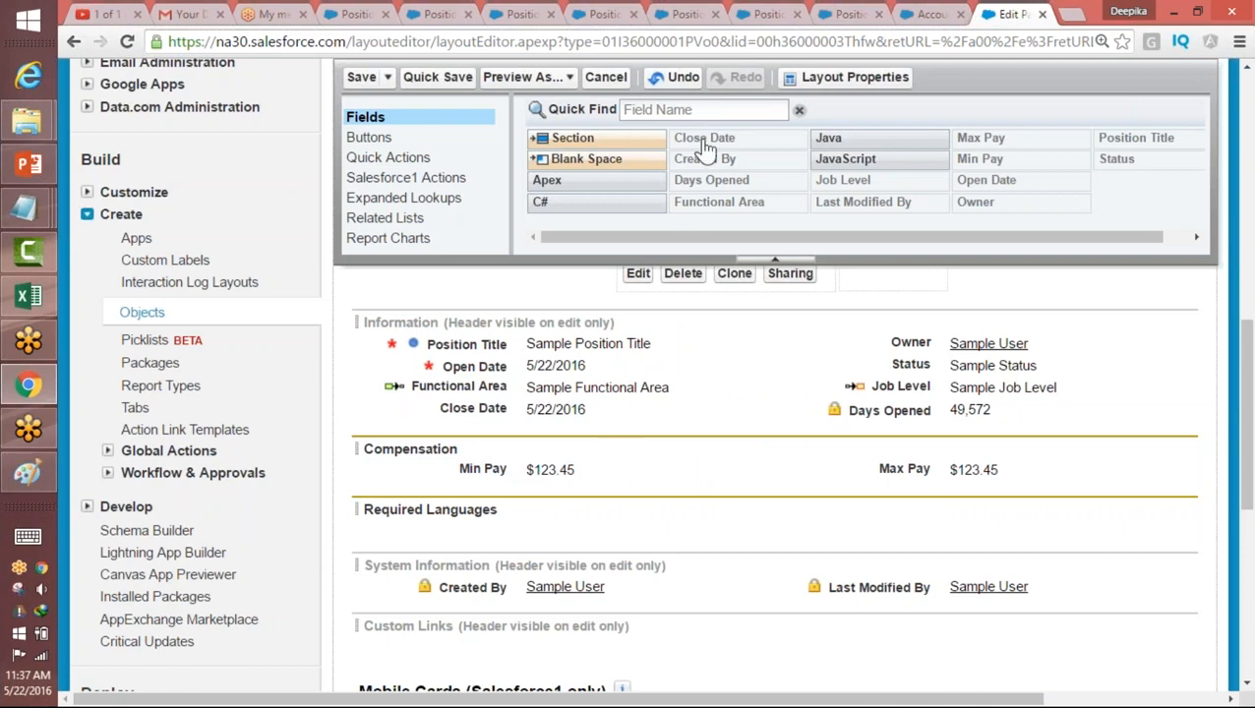
# Step: Place Java and JavaScript in the first column of Required Languages, Apex and C# in the second, then save the layout and check the form
pyautogui.moveTo(876, 142); pyautogui.dragTo(539, 533)
pyautogui.moveTo(923, 154); pyautogui.dragTo(686, 553)
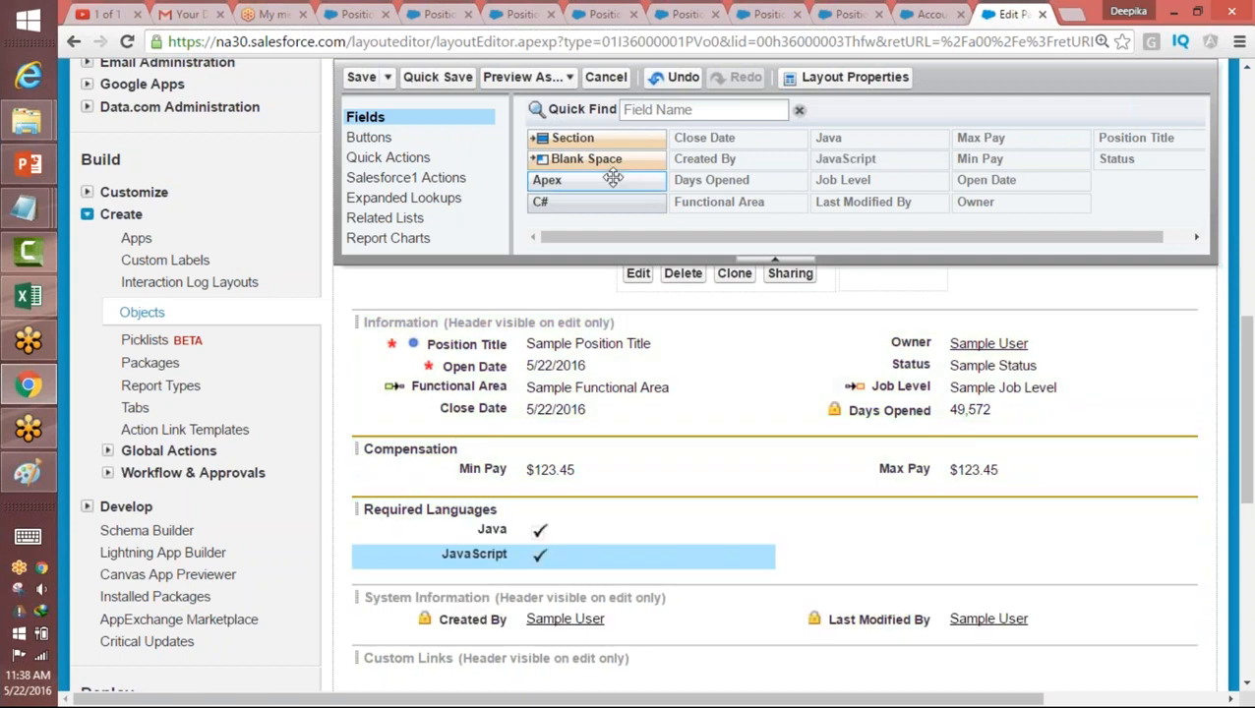
pyautogui.moveTo(600, 180); pyautogui.dragTo(1033, 529)
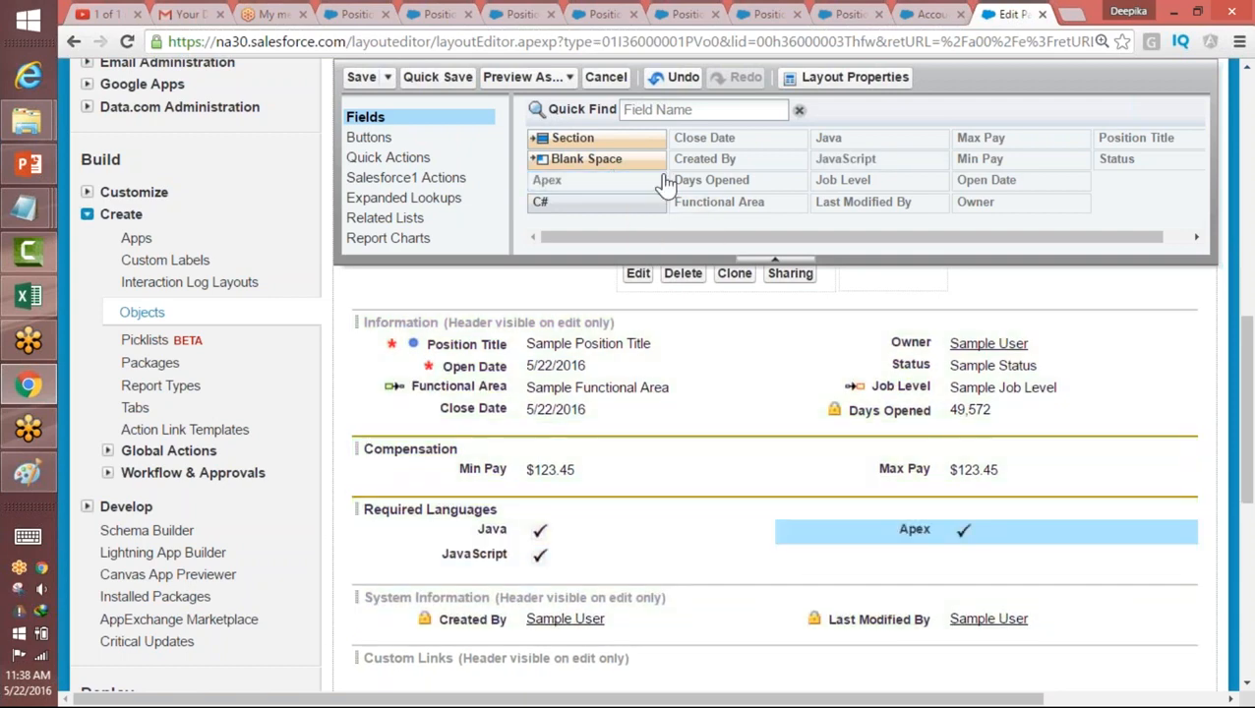
pyautogui.moveTo(557, 197); pyautogui.dragTo(830, 653)
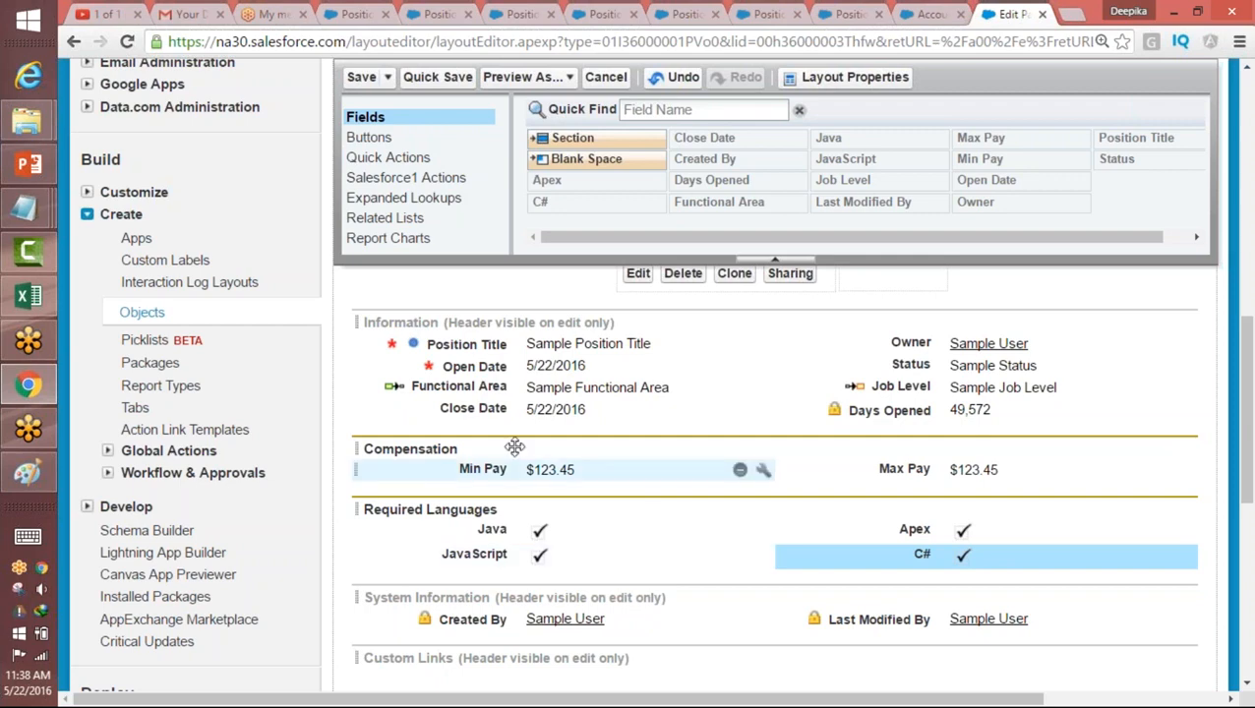
pyautogui.click(361, 79)
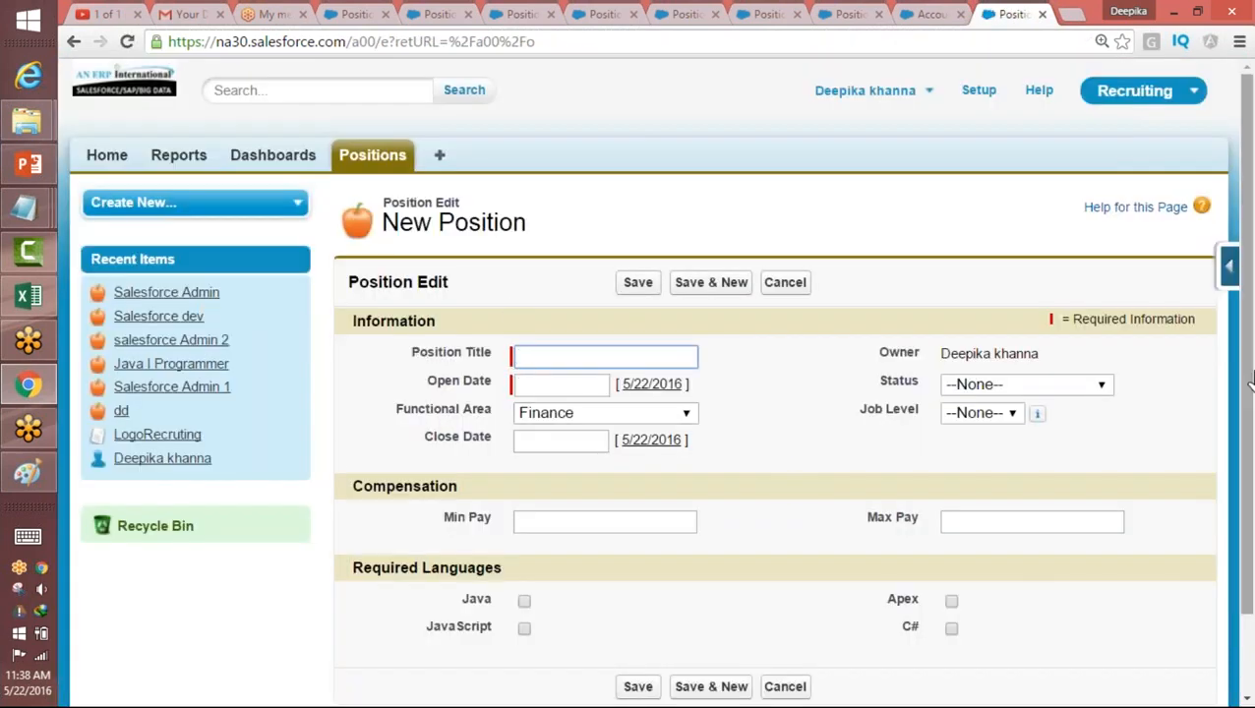
pyautogui.scroll(-1, 817, 487)
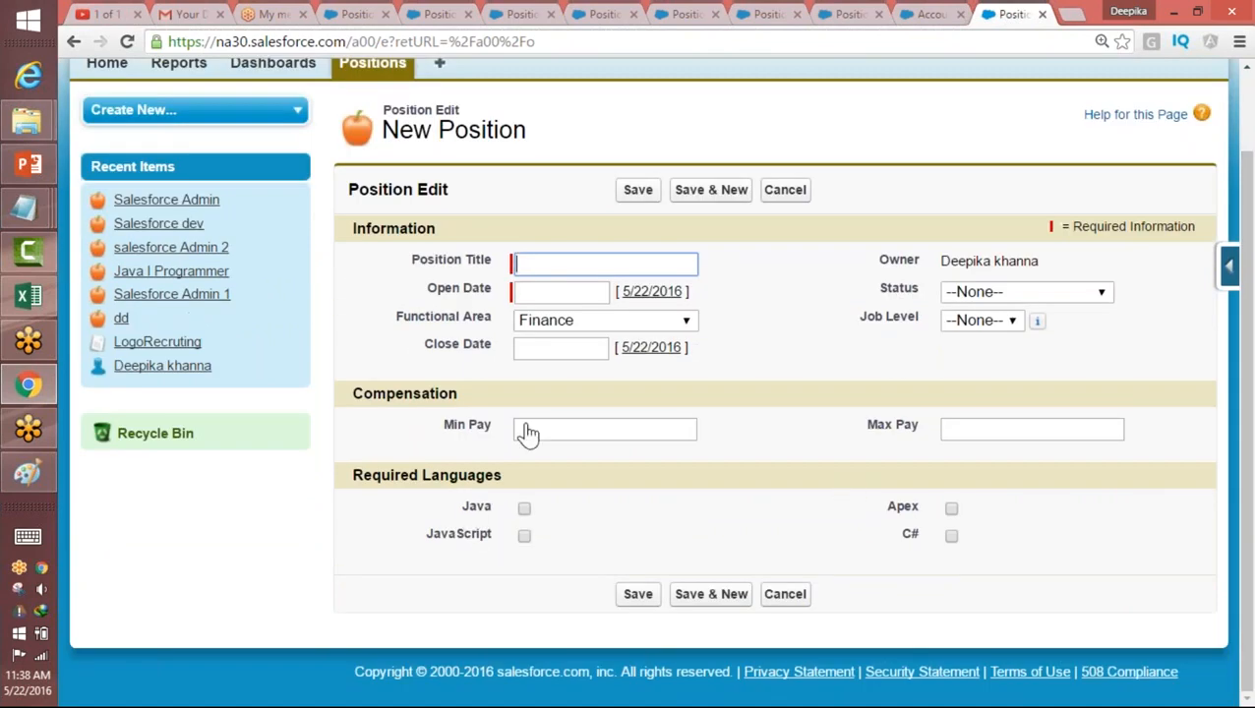
pyautogui.moveTo(502, 476); pyautogui.dragTo(973, 548)
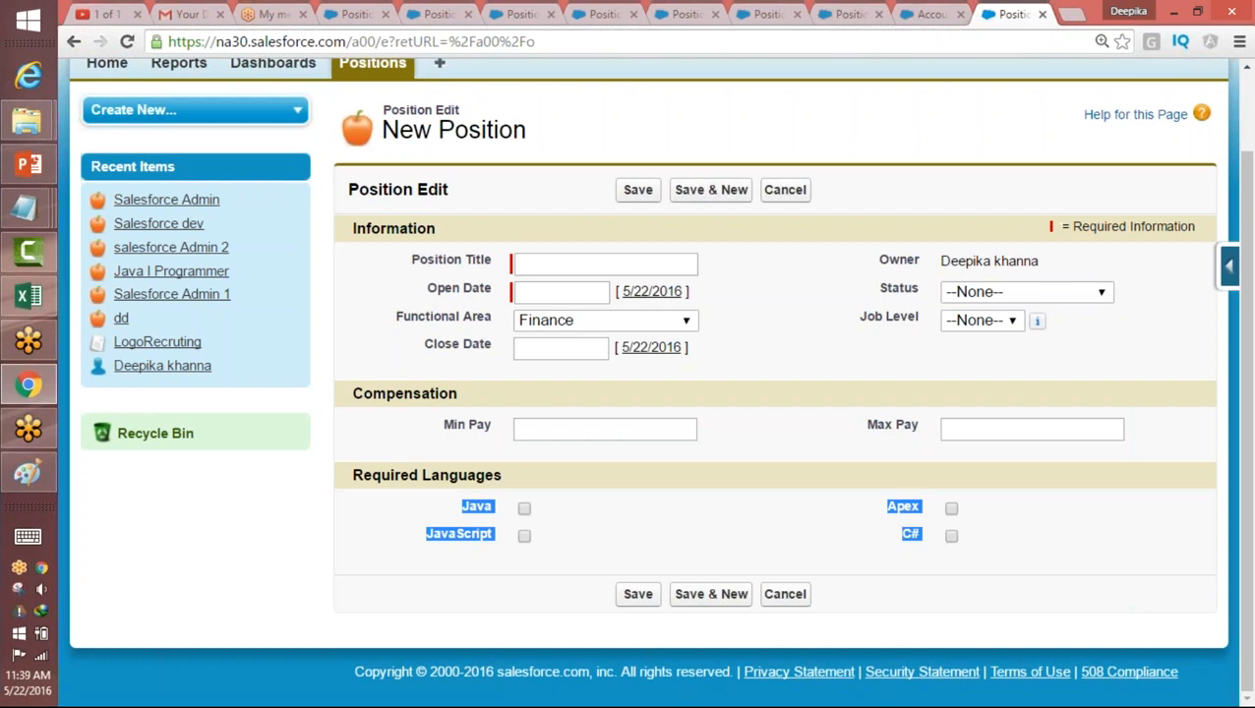
# Step: Enter the search text "warehouse app salesforce" in a new browser tab without submitting it
pyautogui.click(1071, 14)
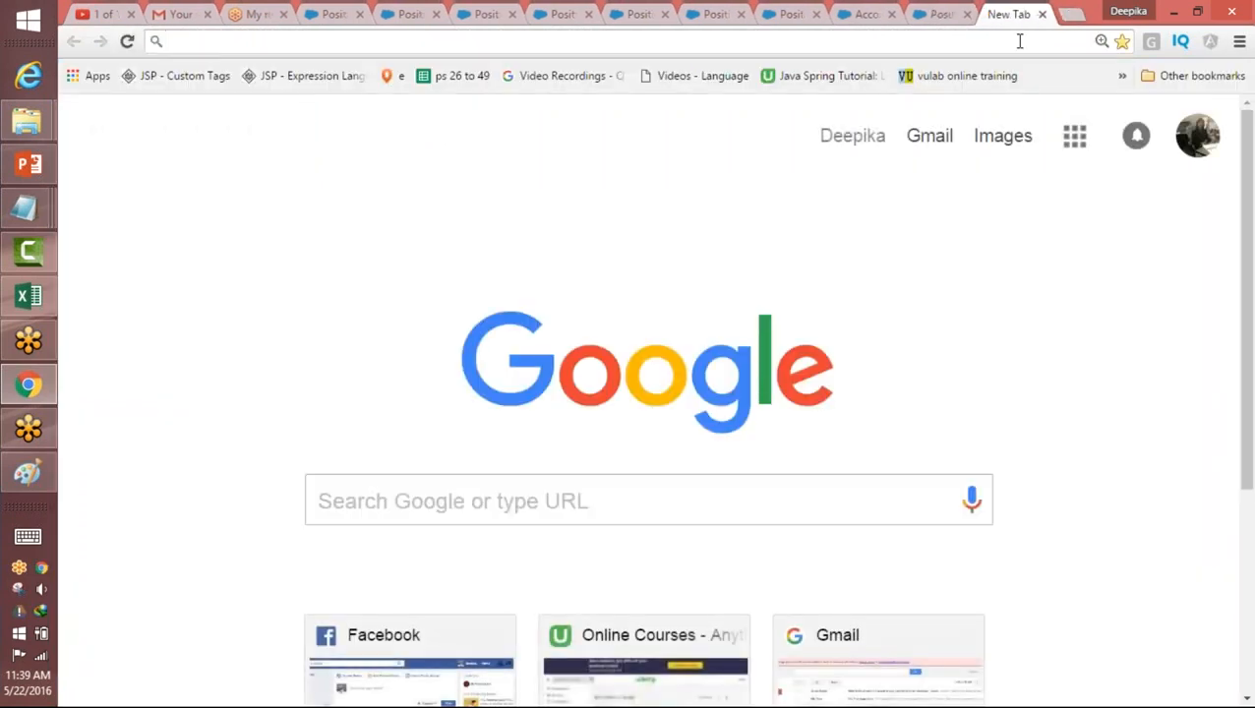
pyautogui.write('w')
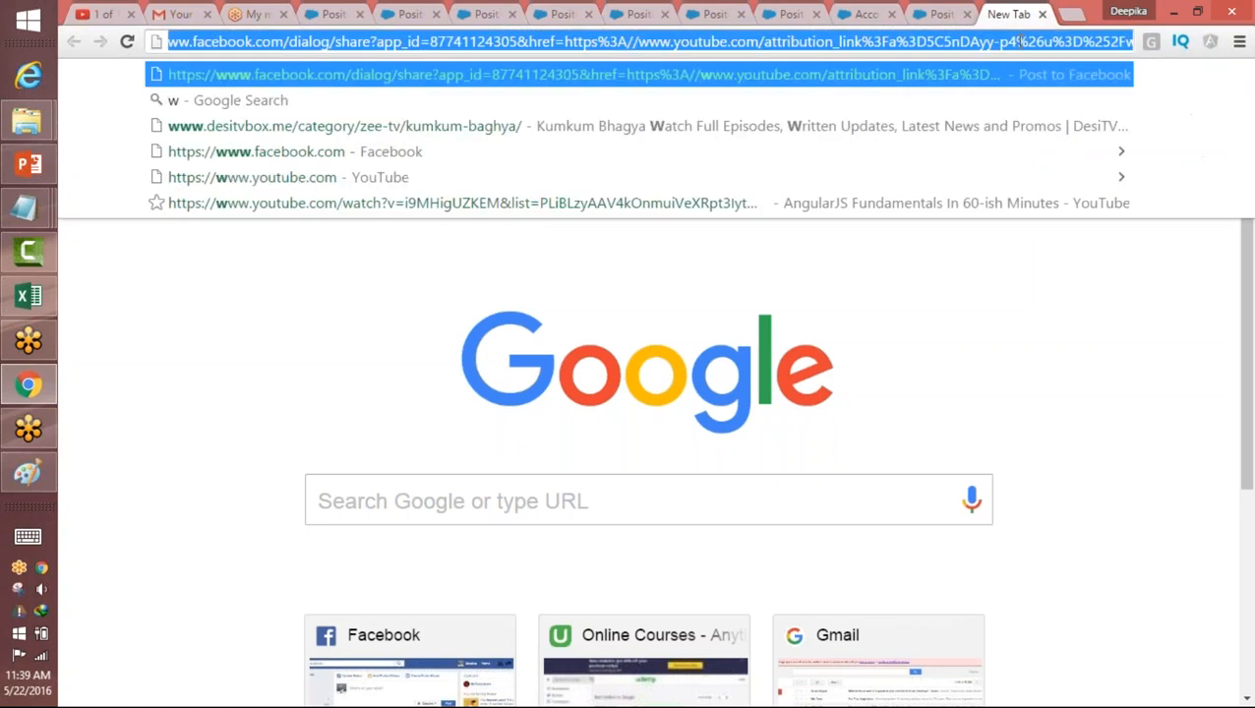
pyautogui.write('arehous')
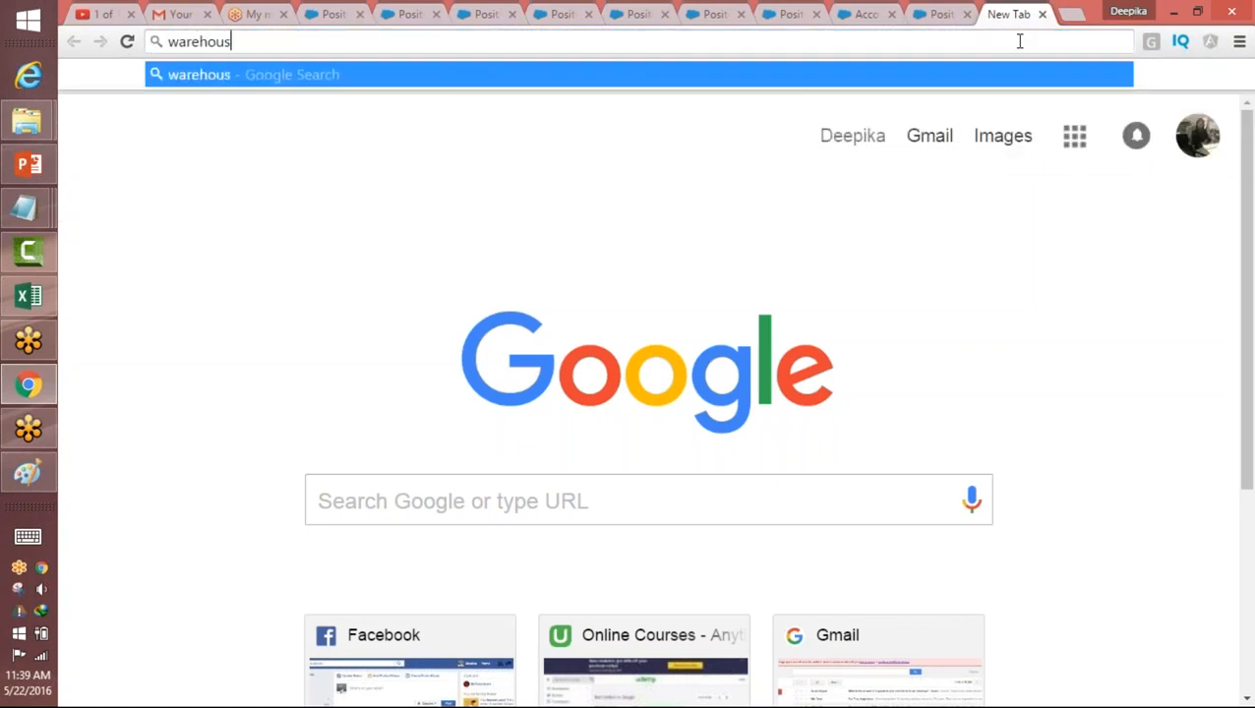
pyautogui.write('e app salesfro')
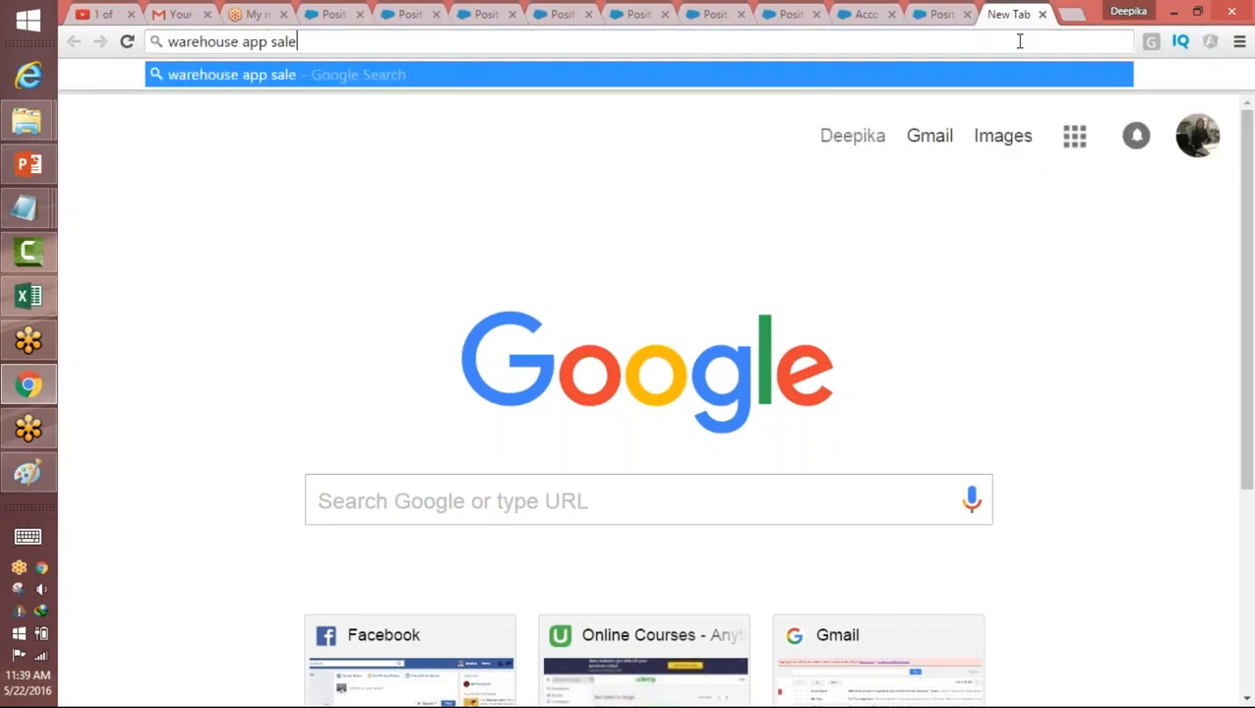
pyautogui.press('BackSpace')
pyautogui.press('BackSpace')
pyautogui.write('orce')
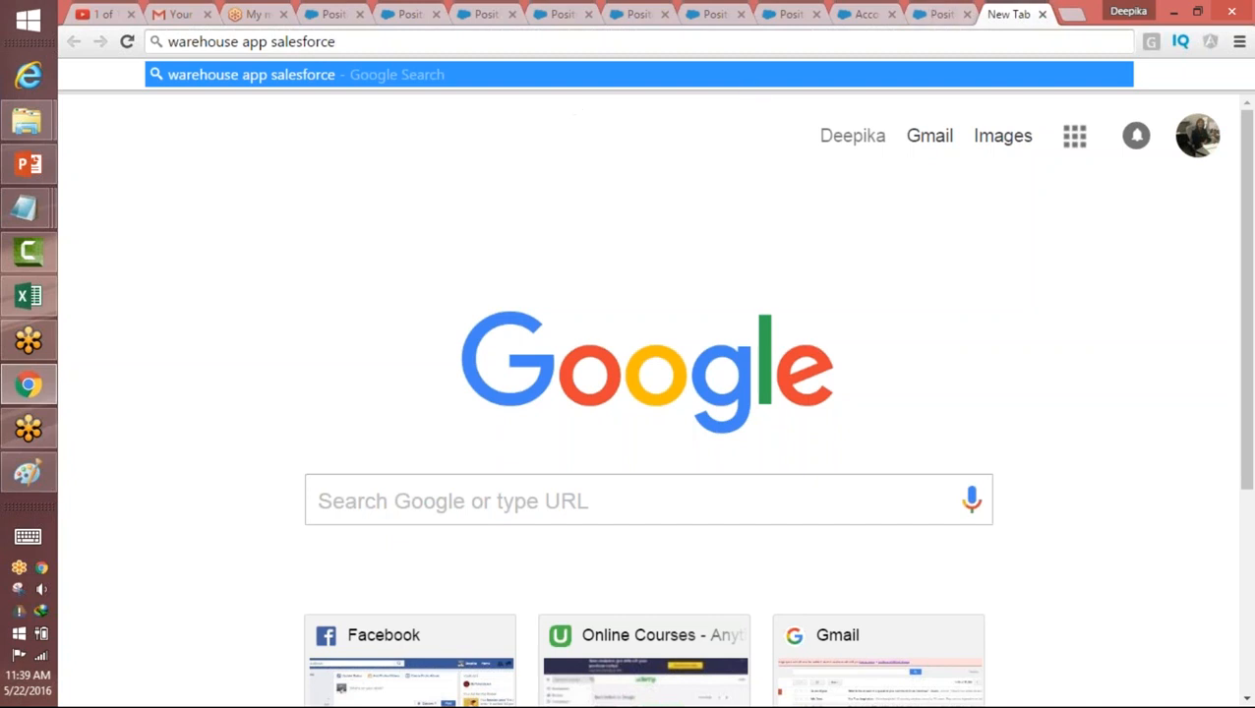
pyautogui.click(764, 30)
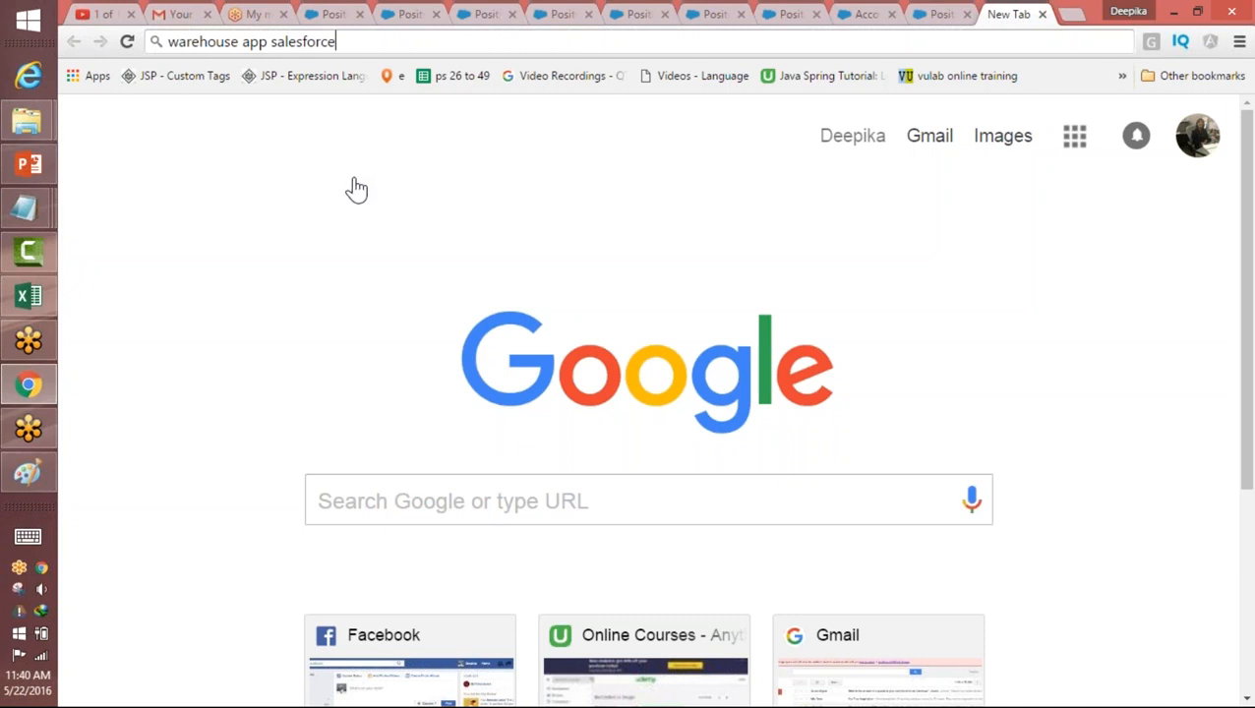
# Step: Switch to Paint, start a blank canvas without saving the old drawing, and sketch a box headed Position
pyautogui.click(30, 474)
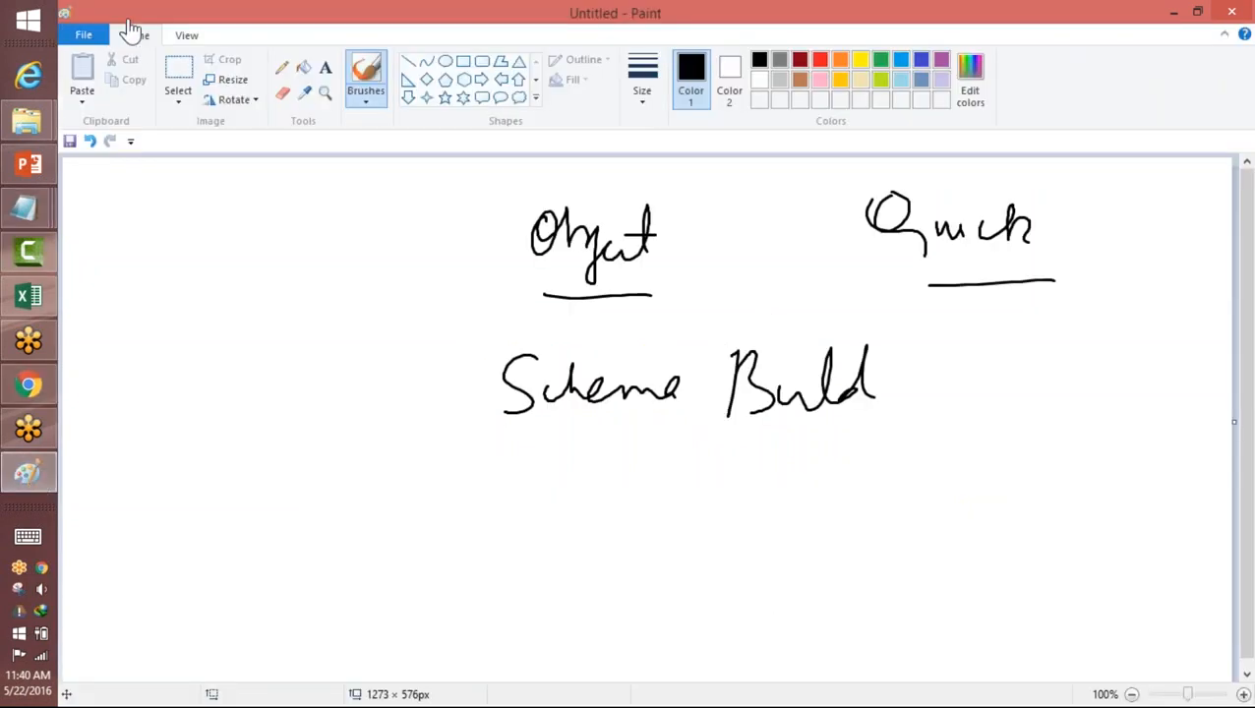
pyautogui.click(83, 34)
pyautogui.click(116, 63)
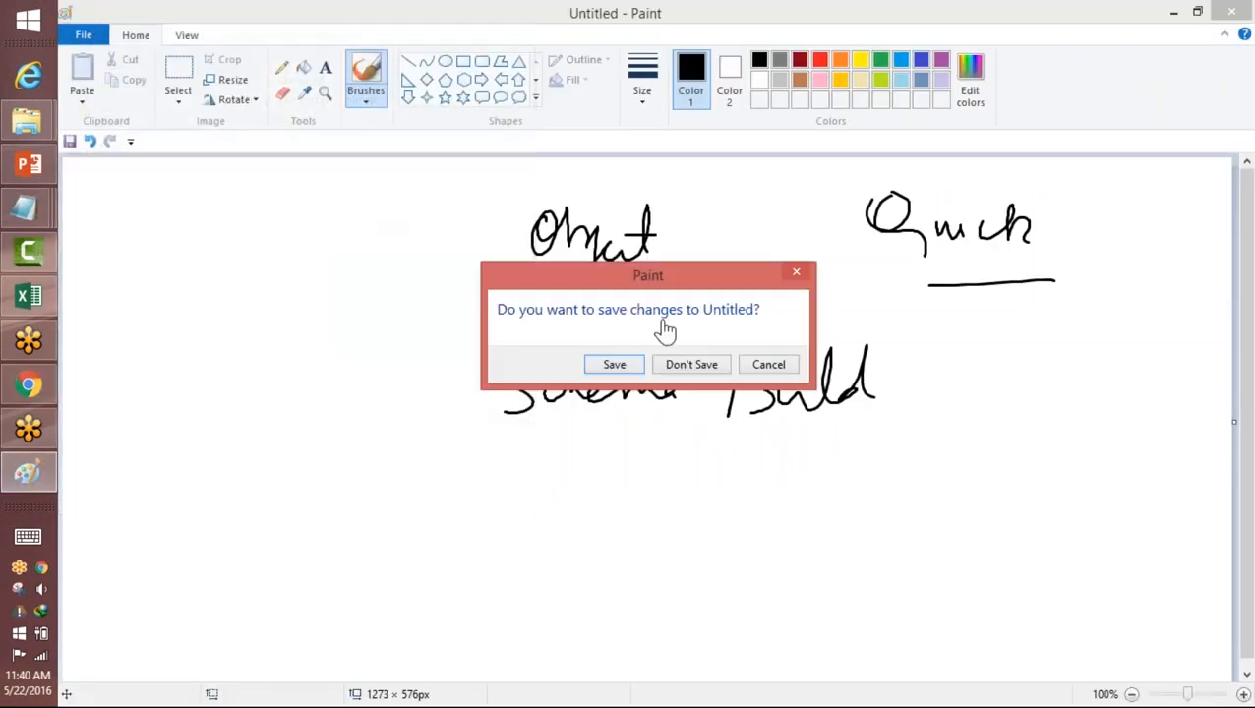
pyautogui.click(705, 364)
pyautogui.moveTo(441, 258)
pyautogui.mouseDown()
pyautogui.moveTo(445, 231)
pyautogui.moveTo(514, 265)
pyautogui.moveTo(586, 256)
pyautogui.mouseUp()
pyautogui.moveTo(363, 317)
pyautogui.mouseDown()
pyautogui.moveTo(362, 442)
pyautogui.moveTo(661, 430)
pyautogui.moveTo(350, 450)
pyautogui.mouseUp()
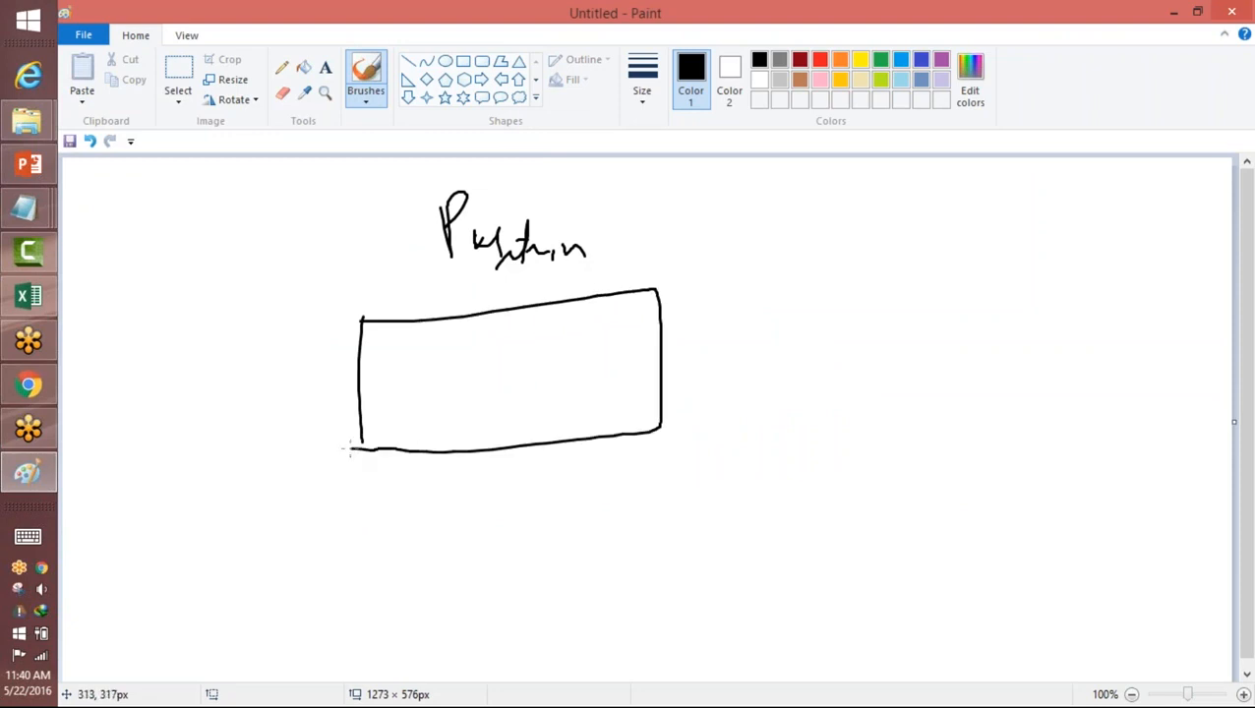
# Step: Handwrite the heading Candidate beside Position and draw a double-headed arrow from the Position box towards it
pyautogui.moveTo(858, 187)
pyautogui.mouseDown()
pyautogui.moveTo(849, 234)
pyautogui.moveTo(954, 240)
pyautogui.mouseUp()
pyautogui.moveTo(984, 224)
pyautogui.mouseDown()
pyautogui.moveTo(975, 236)
pyautogui.moveTo(1030, 238)
pyautogui.moveTo(1013, 218)
pyautogui.mouseUp()
pyautogui.moveTo(1049, 226); pyautogui.dragTo(1051, 239)
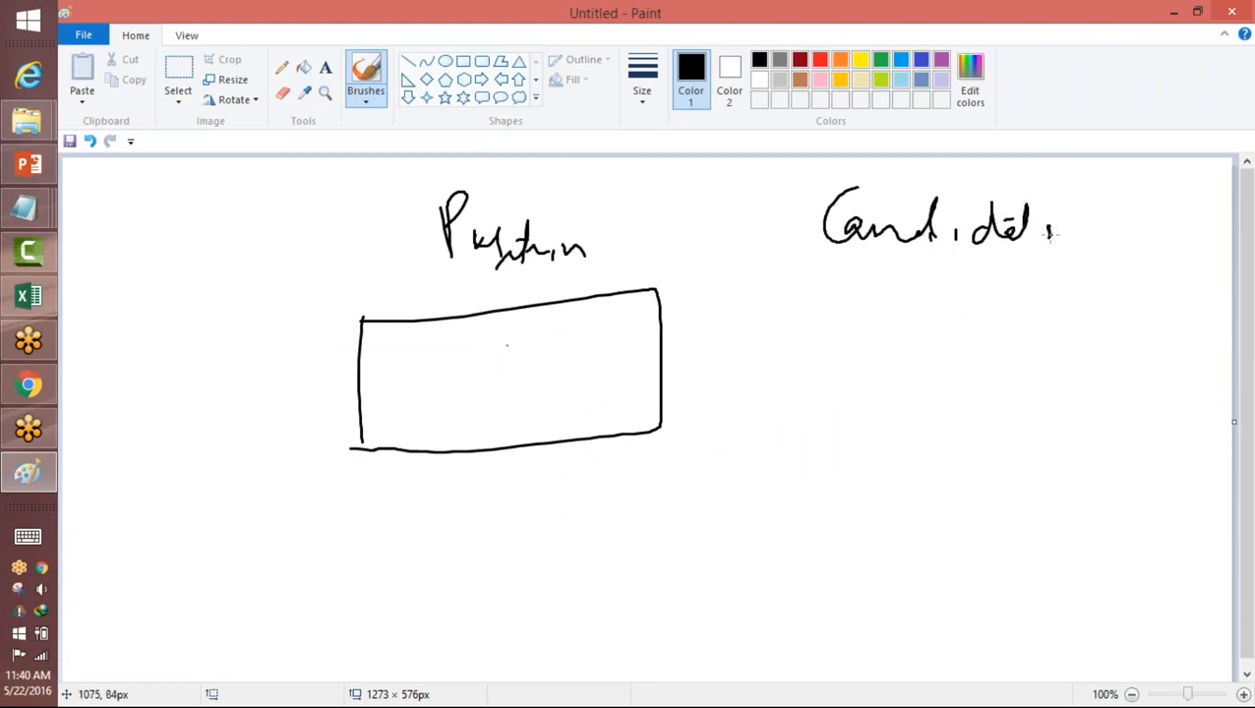
pyautogui.click(765, 34)
pyautogui.moveTo(665, 351); pyautogui.dragTo(793, 340)
pyautogui.moveTo(760, 322); pyautogui.dragTo(793, 341)
pyautogui.moveTo(685, 341); pyautogui.dragTo(694, 364)
pyautogui.moveTo(793, 342); pyautogui.dragTo(708, 380)
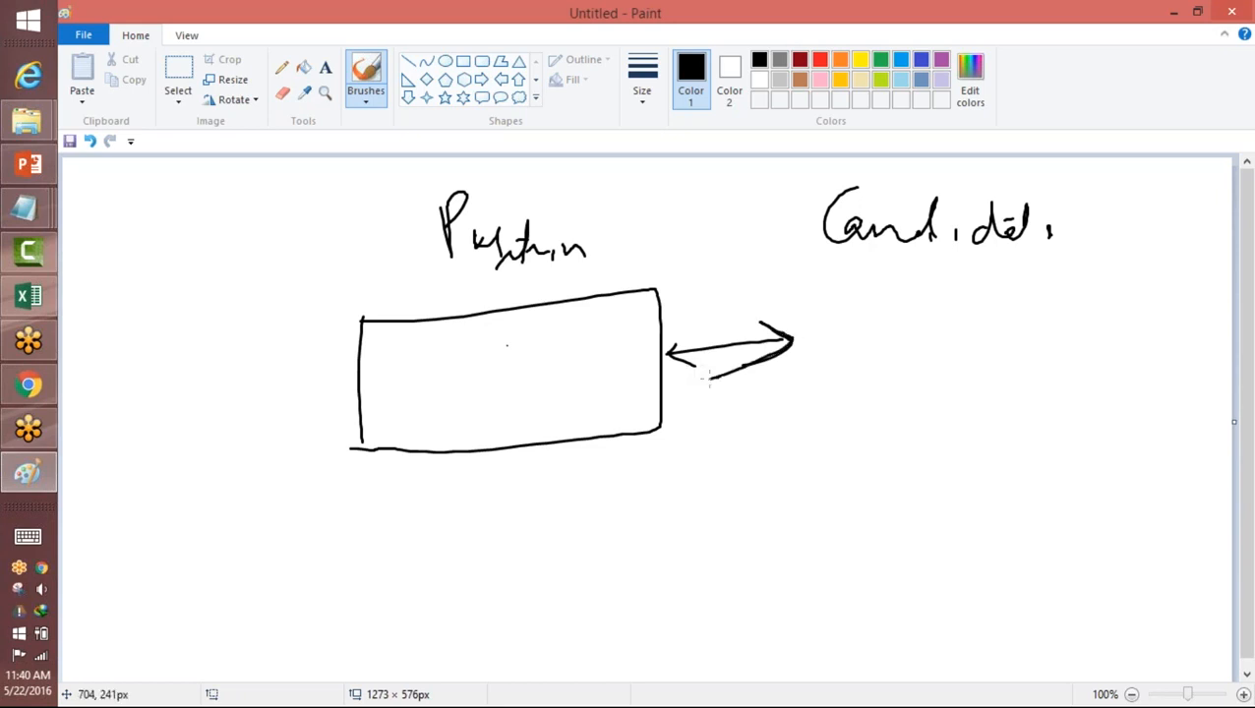
# Step: Draw a Candidate box listing FN, LN and A, and handwrite two field labels, starting with Pos, inside the Position box
pyautogui.moveTo(852, 267)
pyautogui.mouseDown()
pyautogui.moveTo(856, 392)
pyautogui.moveTo(1027, 385)
pyautogui.moveTo(912, 393)
pyautogui.mouseUp()
pyautogui.moveTo(907, 286)
pyautogui.mouseDown()
pyautogui.moveTo(909, 311)
pyautogui.moveTo(911, 298)
pyautogui.mouseUp()
pyautogui.moveTo(949, 274)
pyautogui.mouseDown()
pyautogui.moveTo(949, 300)
pyautogui.moveTo(961, 276)
pyautogui.mouseUp()
pyautogui.moveTo(934, 327); pyautogui.dragTo(945, 344)
pyautogui.moveTo(958, 325)
pyautogui.mouseDown()
pyautogui.moveTo(959, 343)
pyautogui.moveTo(987, 324)
pyautogui.mouseUp()
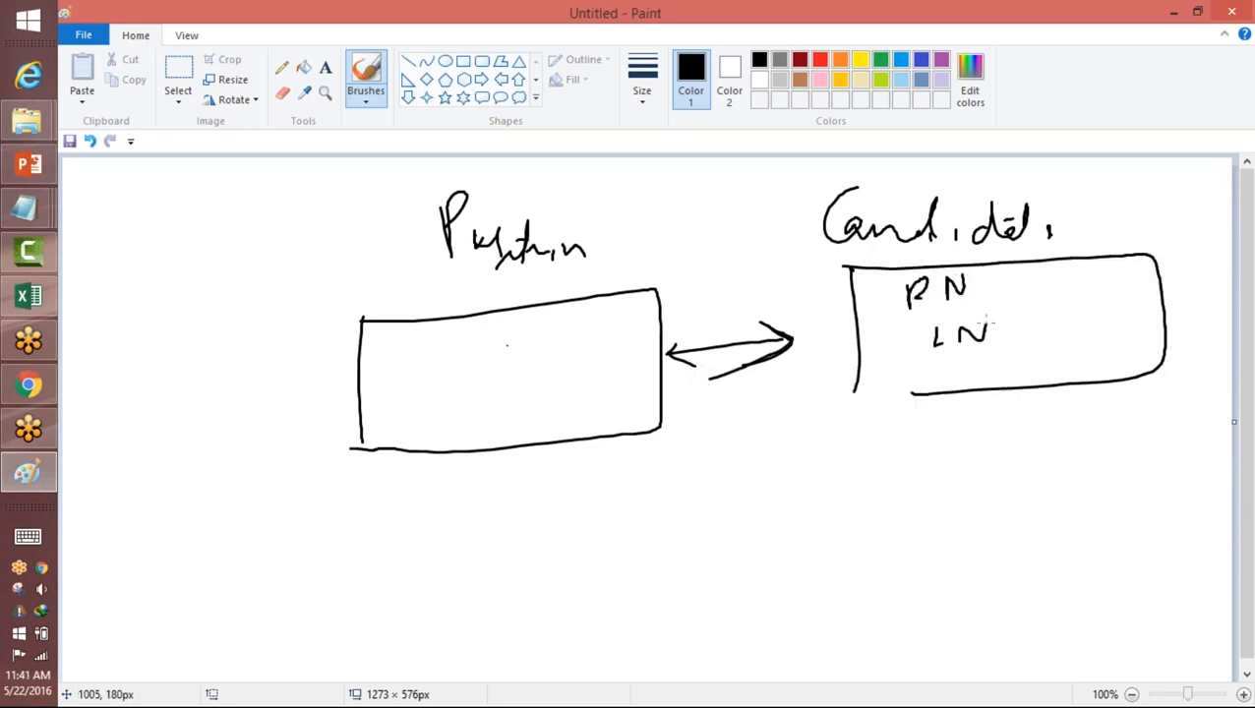
pyautogui.moveTo(938, 383)
pyautogui.mouseDown()
pyautogui.moveTo(969, 382)
pyautogui.moveTo(973, 366)
pyautogui.mouseUp()
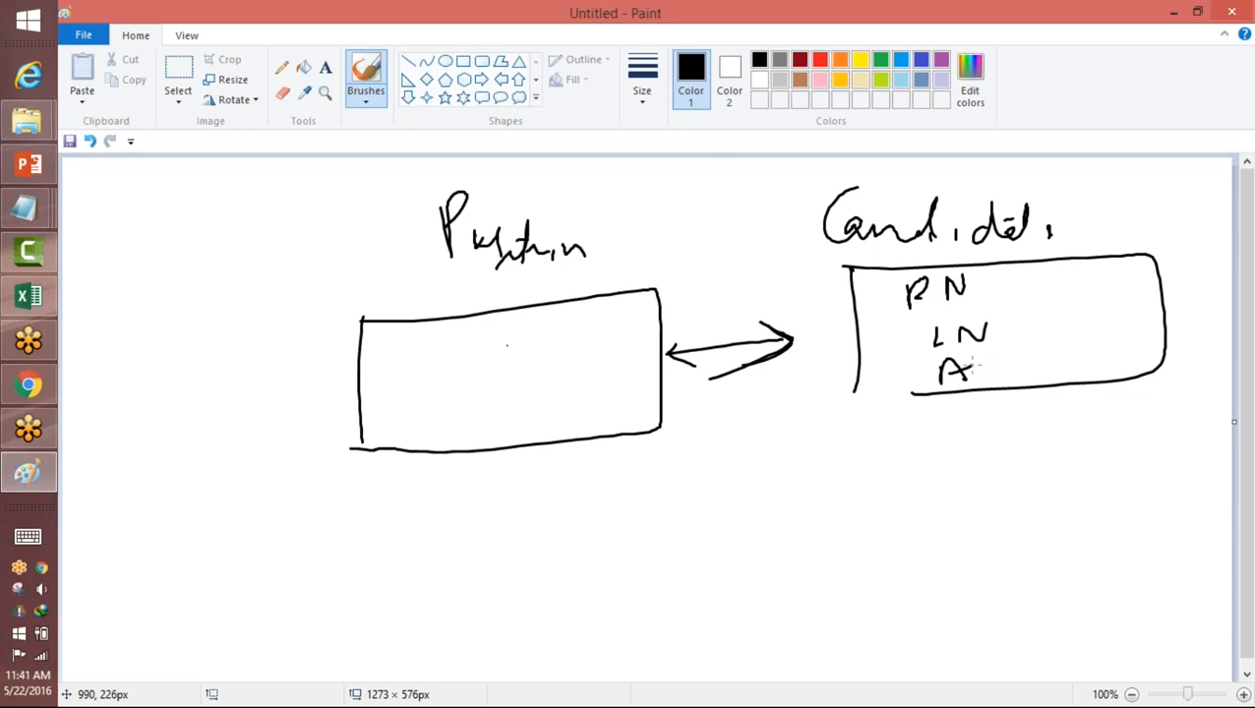
pyautogui.moveTo(390, 341)
pyautogui.mouseDown()
pyautogui.moveTo(395, 376)
pyautogui.moveTo(405, 352)
pyautogui.moveTo(447, 362)
pyautogui.moveTo(404, 419)
pyautogui.moveTo(447, 408)
pyautogui.moveTo(442, 423)
pyautogui.mouseUp()
pyautogui.moveTo(470, 411)
pyautogui.mouseDown()
pyautogui.moveTo(482, 423)
pyautogui.moveTo(489, 381)
pyautogui.mouseUp()
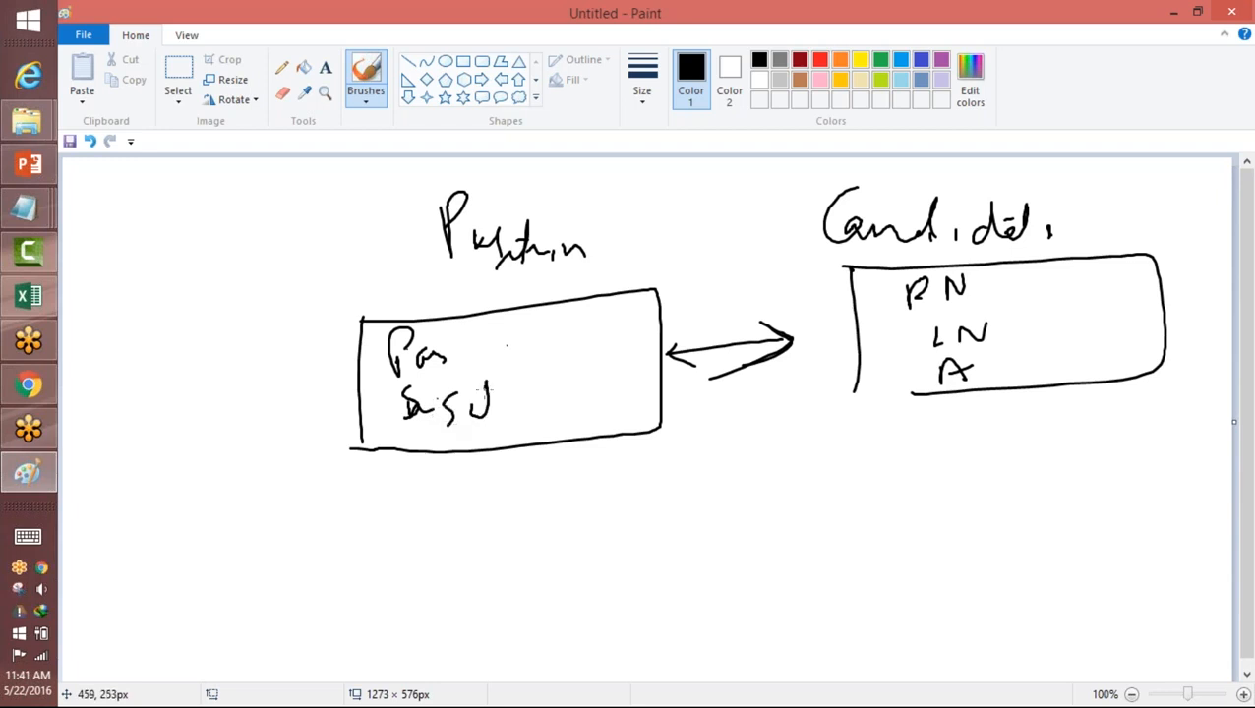
# Step: In orange, tick both headings, write and circle sales beside Pos, link the circled FN to the Position box, and underline LN
pyautogui.click(841, 59)
pyautogui.moveTo(589, 202); pyautogui.dragTo(652, 183)
pyautogui.moveTo(975, 190); pyautogui.dragTo(1018, 179)
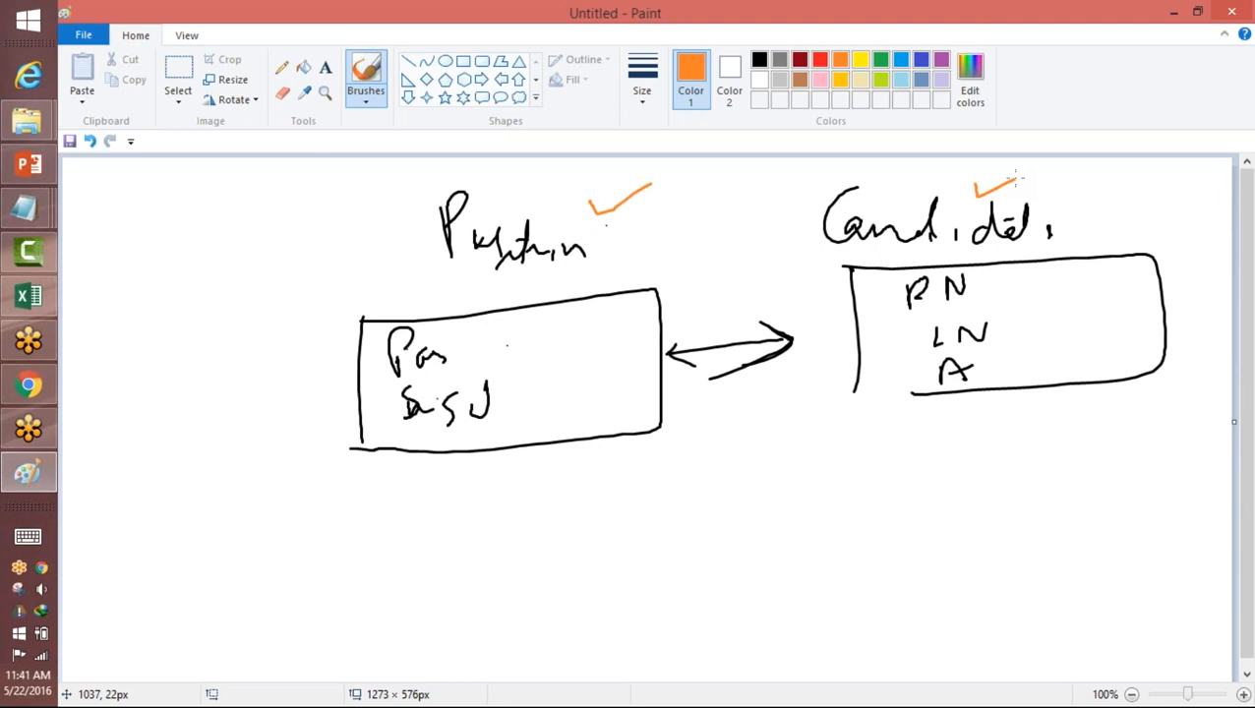
pyautogui.moveTo(492, 329)
pyautogui.mouseDown()
pyautogui.moveTo(510, 328)
pyautogui.moveTo(505, 346)
pyautogui.moveTo(547, 323)
pyautogui.moveTo(579, 339)
pyautogui.mouseUp()
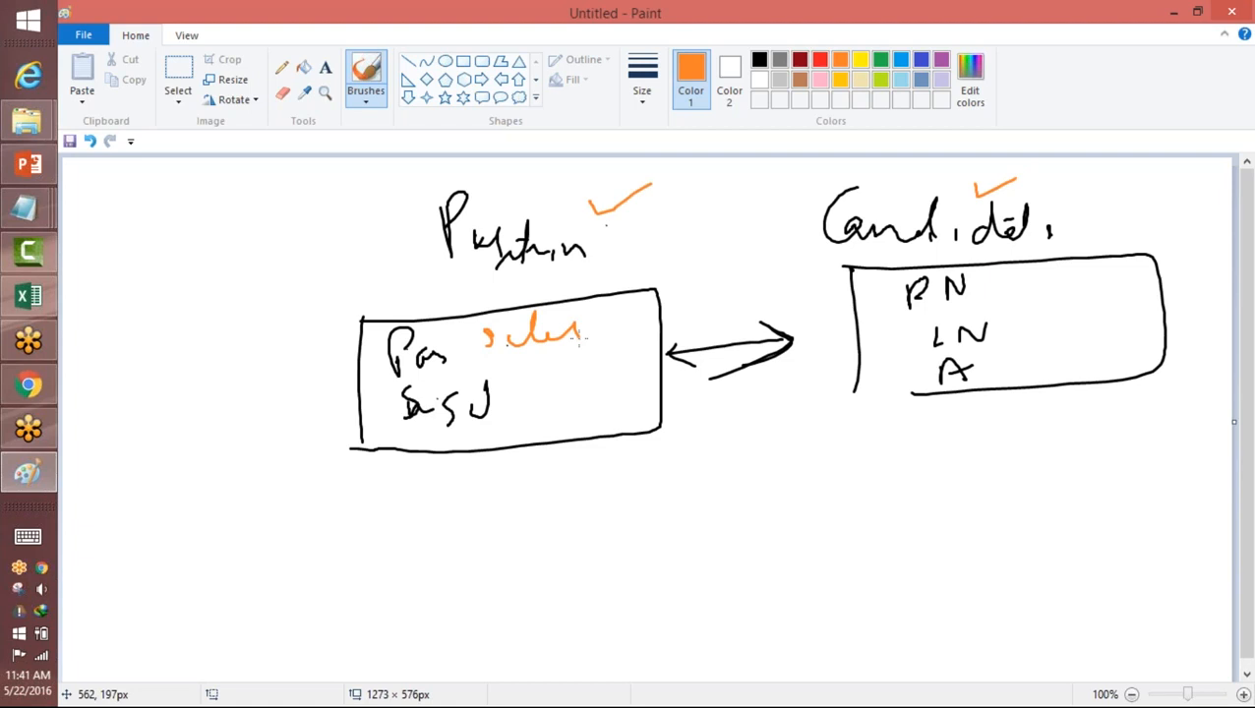
pyautogui.moveTo(980, 286)
pyautogui.mouseDown()
pyautogui.moveTo(945, 264)
pyautogui.moveTo(979, 297)
pyautogui.moveTo(982, 286)
pyautogui.mouseUp()
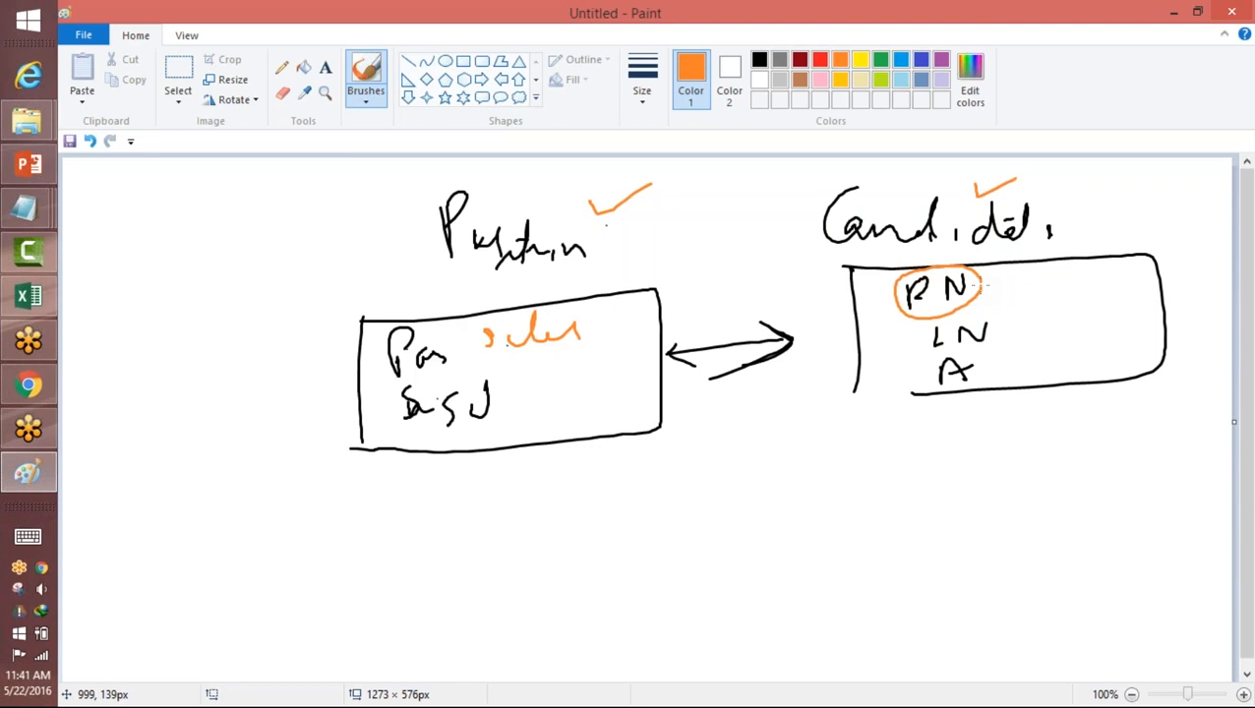
pyautogui.moveTo(905, 295)
pyautogui.mouseDown()
pyautogui.moveTo(658, 287)
pyautogui.moveTo(720, 321)
pyautogui.moveTo(622, 345)
pyautogui.mouseUp()
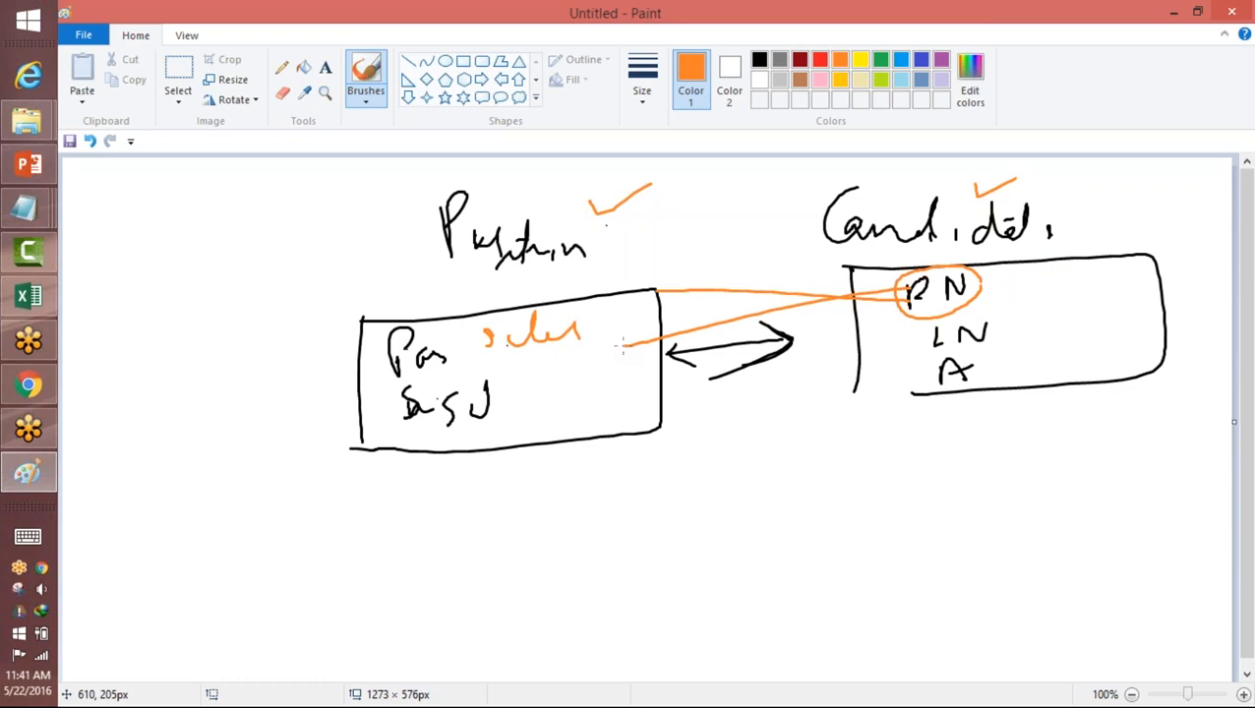
pyautogui.moveTo(588, 290)
pyautogui.mouseDown()
pyautogui.moveTo(551, 278)
pyautogui.moveTo(537, 354)
pyautogui.mouseUp()
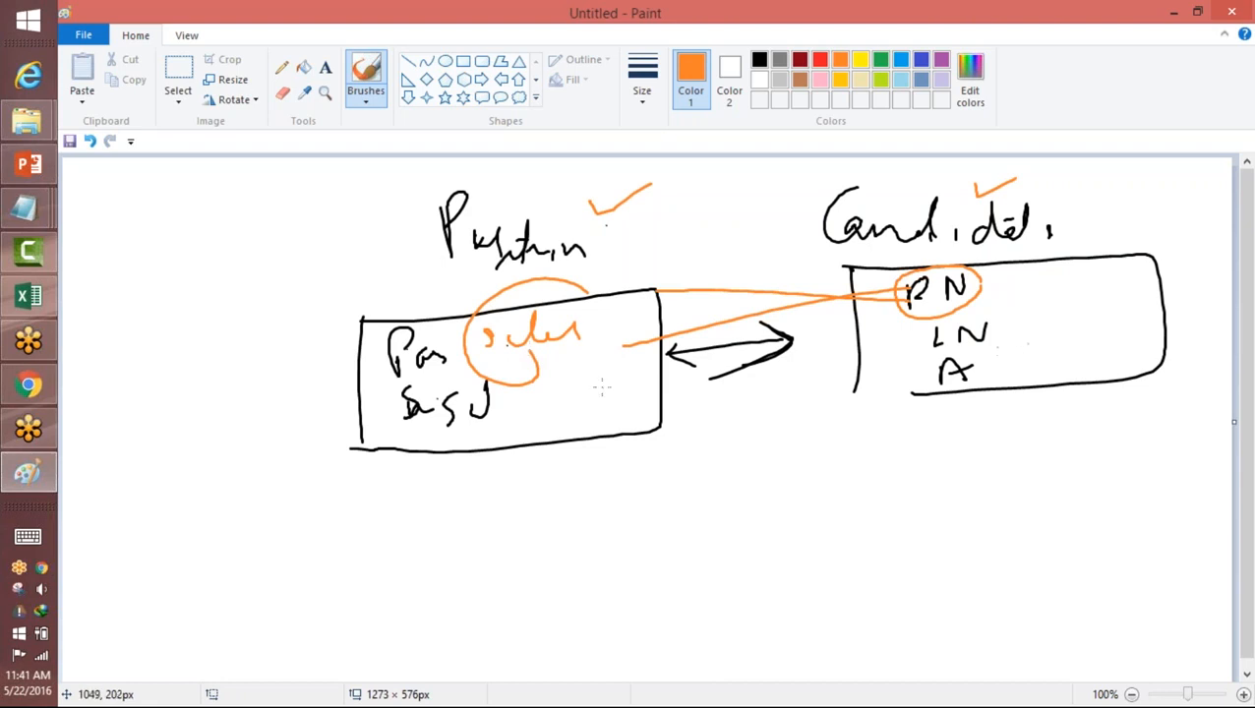
pyautogui.moveTo(980, 350); pyautogui.dragTo(943, 348)
# Step: Start a blank canvas without saving the diagram, then handwrite and underline Lookup and Master-Detail Relation
pyautogui.click(84, 36)
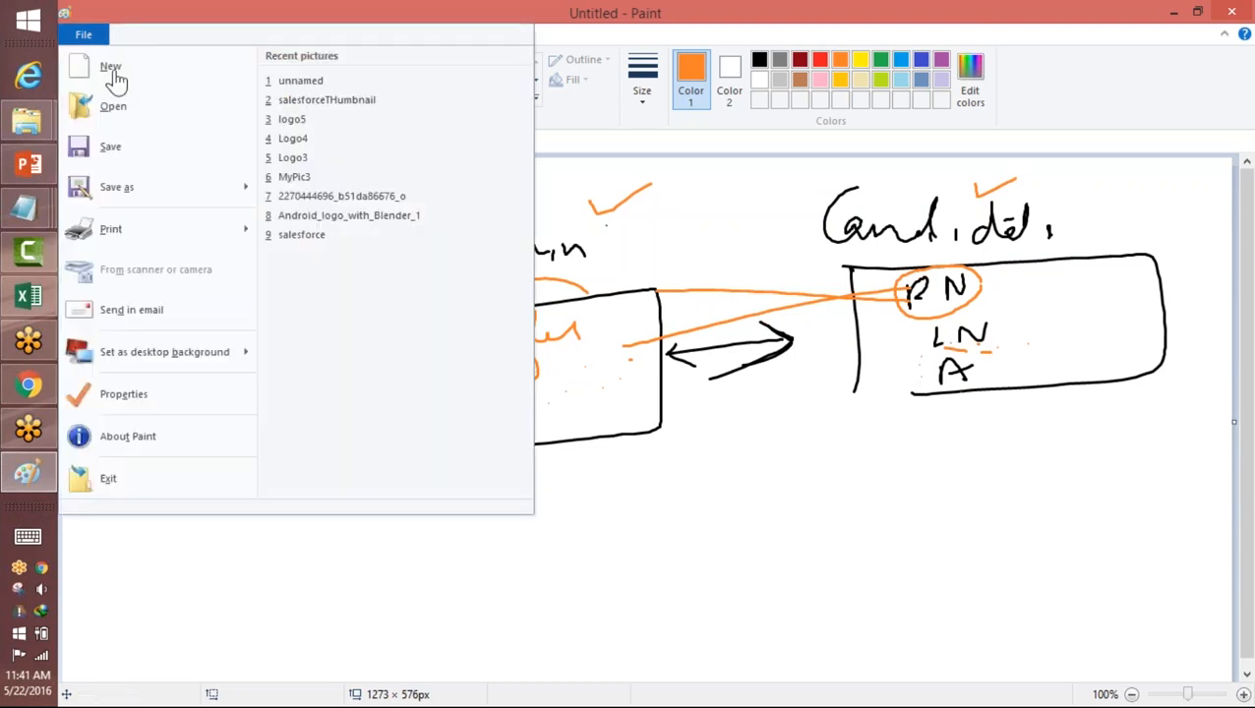
pyautogui.click(113, 78)
pyautogui.click(706, 364)
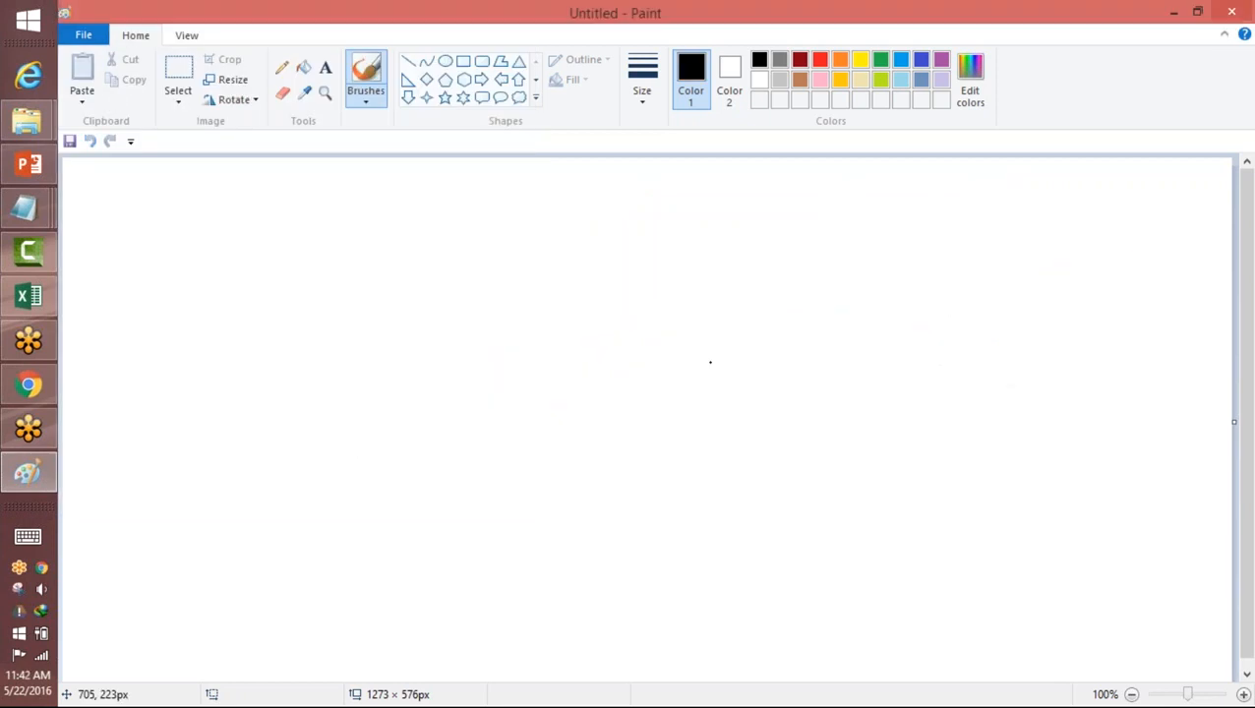
pyautogui.moveTo(604, 187)
pyautogui.mouseDown()
pyautogui.moveTo(624, 235)
pyautogui.moveTo(704, 218)
pyautogui.moveTo(714, 237)
pyautogui.moveTo(759, 206)
pyautogui.moveTo(773, 231)
pyautogui.mouseUp()
pyautogui.moveTo(609, 280)
pyautogui.mouseDown()
pyautogui.moveTo(631, 284)
pyautogui.moveTo(638, 342)
pyautogui.moveTo(744, 307)
pyautogui.moveTo(811, 311)
pyautogui.moveTo(841, 329)
pyautogui.moveTo(917, 325)
pyautogui.moveTo(949, 295)
pyautogui.moveTo(958, 325)
pyautogui.moveTo(987, 333)
pyautogui.moveTo(963, 310)
pyautogui.moveTo(1016, 269)
pyautogui.moveTo(1029, 307)
pyautogui.moveTo(1097, 311)
pyautogui.moveTo(1126, 291)
pyautogui.moveTo(1161, 299)
pyautogui.mouseUp()
pyautogui.moveTo(577, 250); pyautogui.dragTo(782, 254)
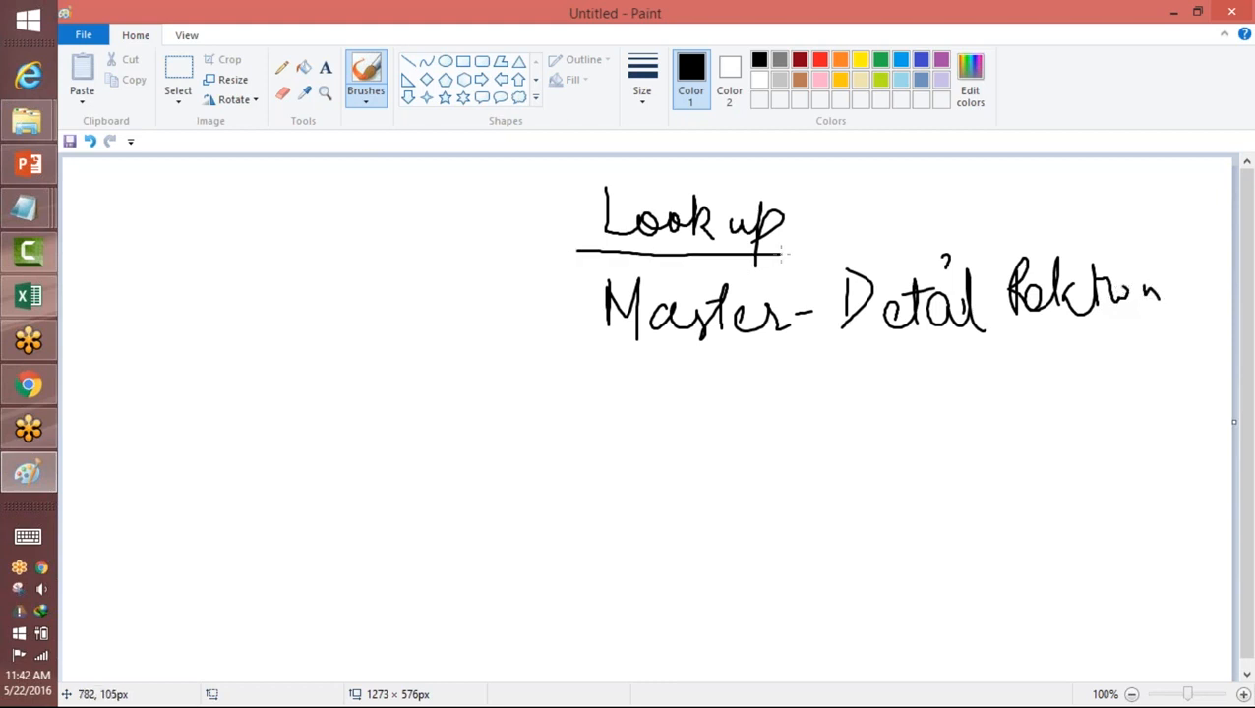
pyautogui.moveTo(600, 354); pyautogui.dragTo(1123, 337)
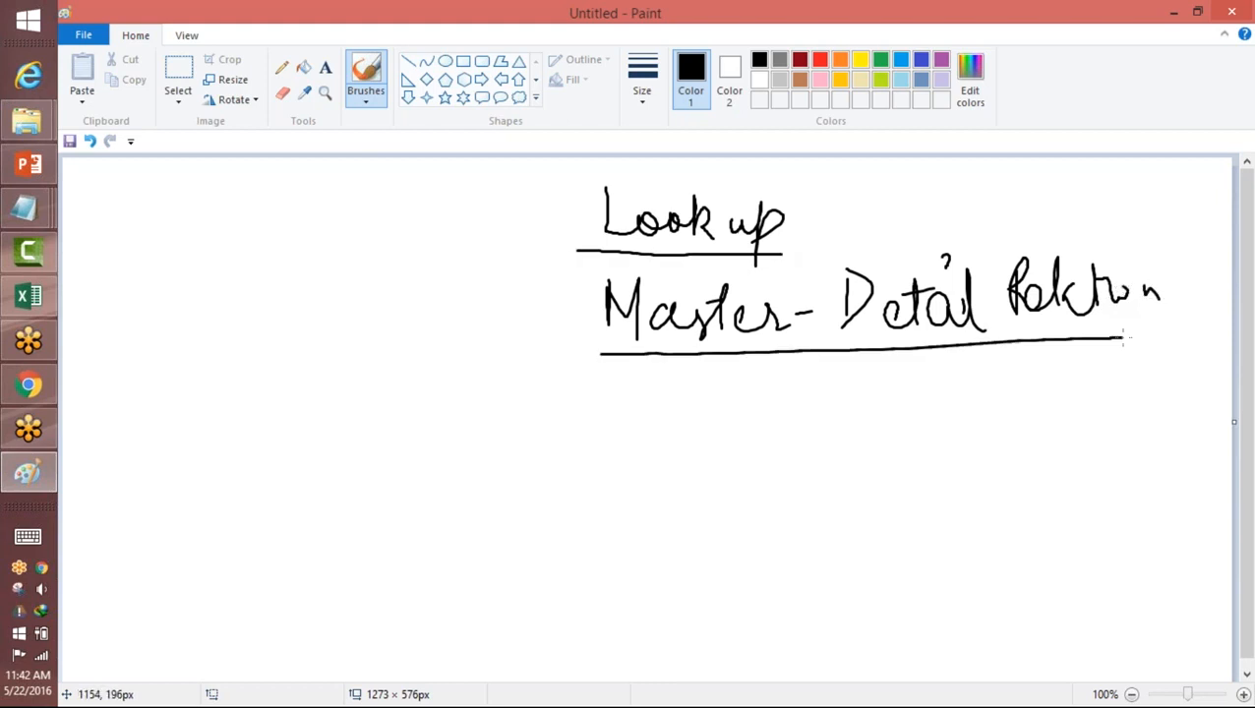
# Step: Draw a bracket with arrowheads pointing to Lookup and Master-Detail Relation, and circle both terms together
pyautogui.moveTo(602, 216)
pyautogui.mouseDown()
pyautogui.moveTo(559, 222)
pyautogui.moveTo(571, 362)
pyautogui.moveTo(603, 216)
pyautogui.moveTo(599, 226)
pyautogui.mouseUp()
pyautogui.moveTo(587, 328); pyautogui.dragTo(589, 343)
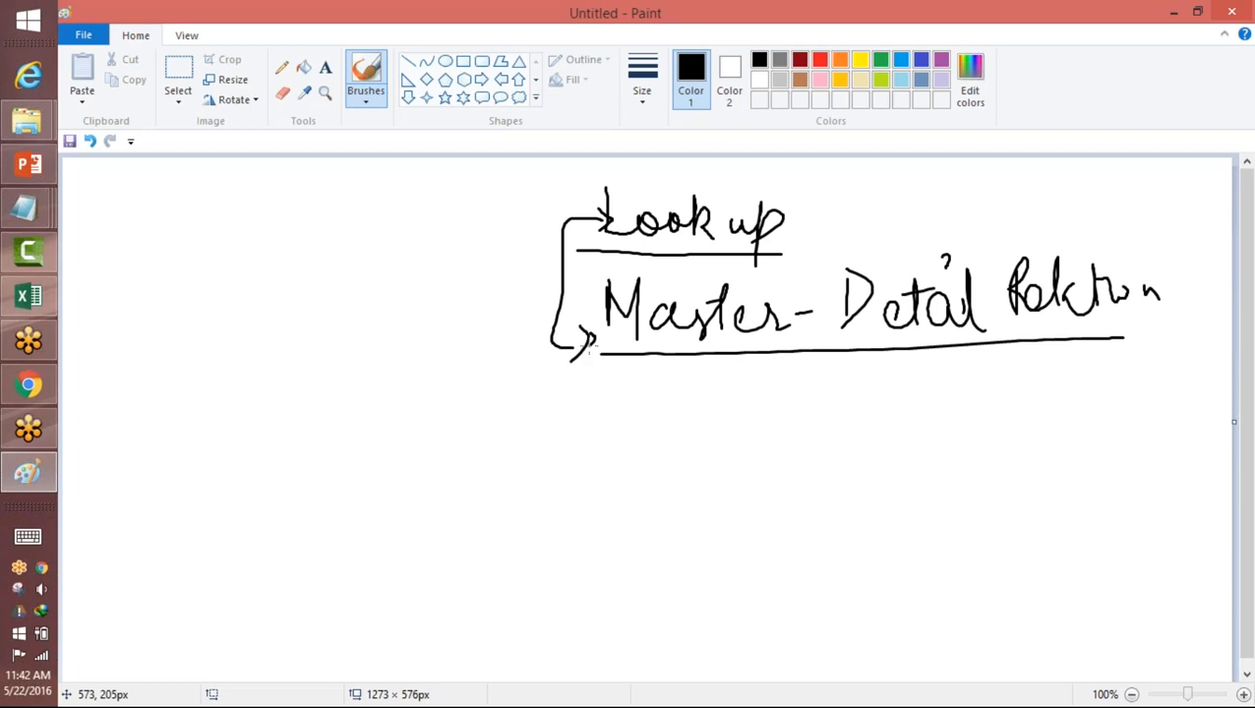
pyautogui.moveTo(1100, 210)
pyautogui.mouseDown()
pyautogui.moveTo(569, 226)
pyautogui.moveTo(903, 342)
pyautogui.moveTo(1153, 272)
pyautogui.moveTo(705, 168)
pyautogui.moveTo(622, 196)
pyautogui.mouseUp()
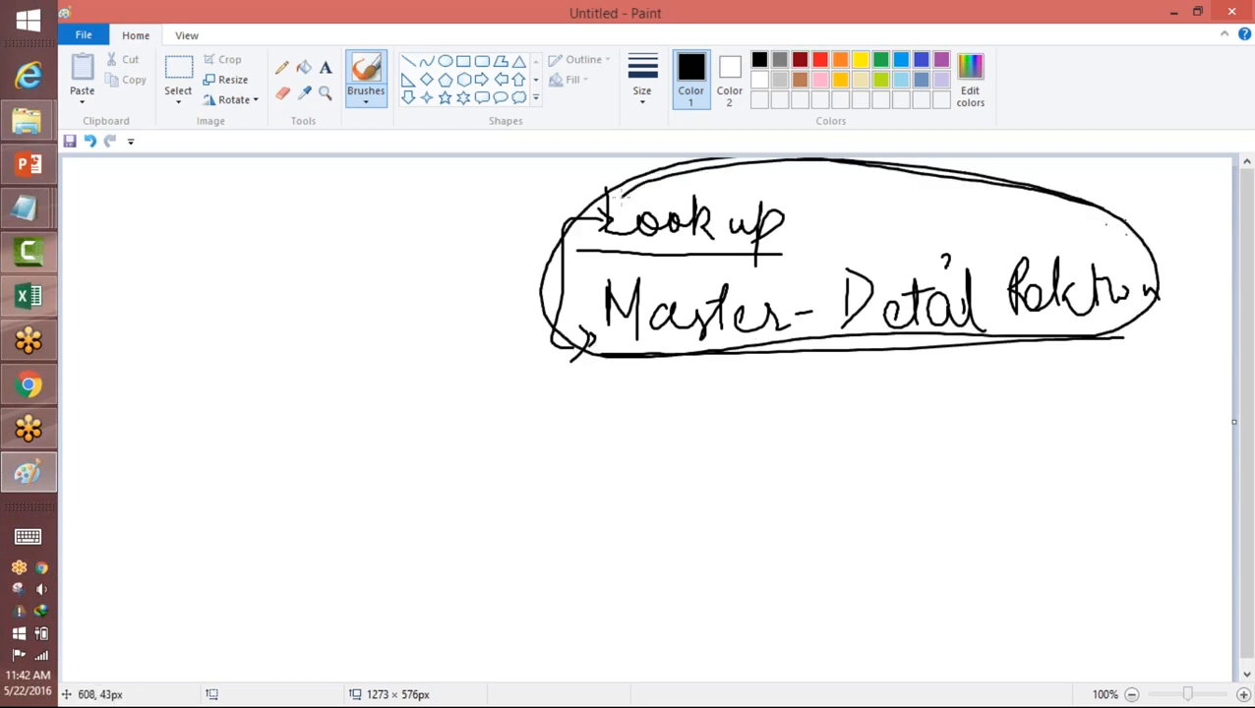
# Step: Handwrite Parent Child below the circled terms with both words underlined, and write Many to Many beside it inside a box
pyautogui.moveTo(384, 381)
pyautogui.mouseDown()
pyautogui.moveTo(427, 423)
pyautogui.moveTo(458, 433)
pyautogui.moveTo(501, 375)
pyautogui.moveTo(600, 425)
pyautogui.moveTo(702, 377)
pyautogui.moveTo(704, 428)
pyautogui.mouseUp()
pyautogui.moveTo(383, 458); pyautogui.dragTo(692, 442)
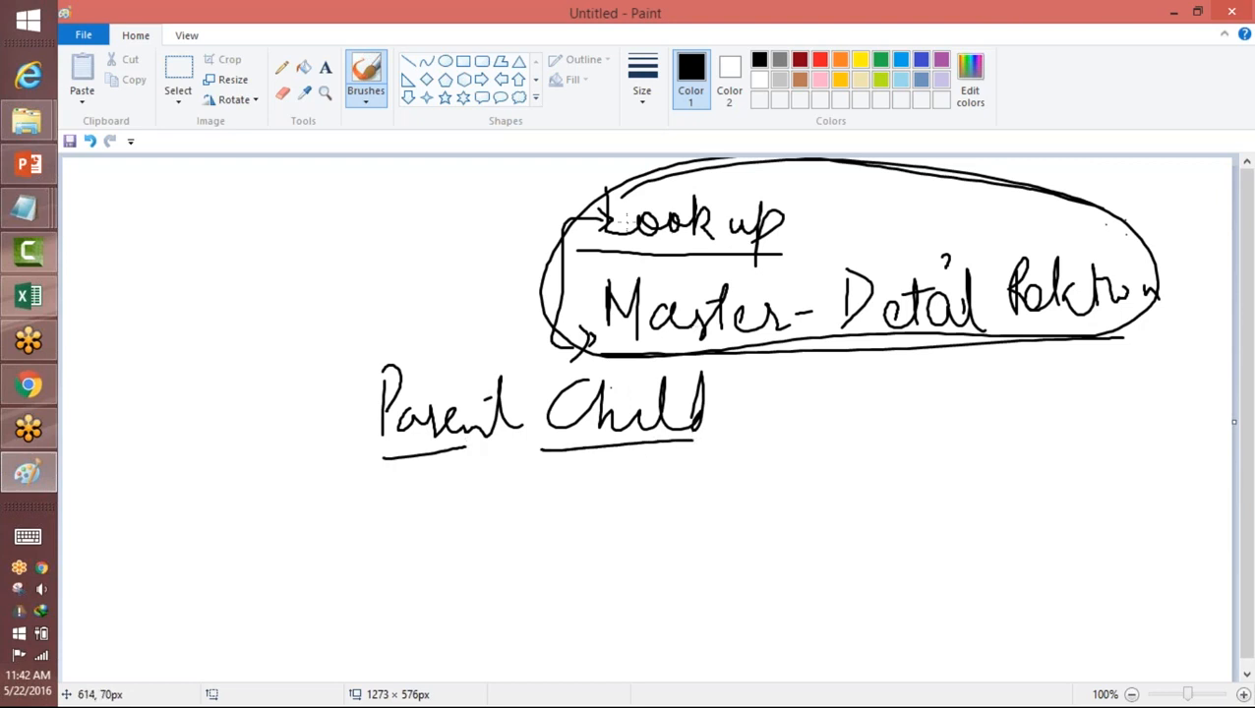
pyautogui.moveTo(793, 400)
pyautogui.mouseDown()
pyautogui.moveTo(797, 431)
pyautogui.moveTo(818, 401)
pyautogui.moveTo(828, 448)
pyautogui.mouseUp()
pyautogui.moveTo(845, 425)
pyautogui.mouseDown()
pyautogui.moveTo(1157, 439)
pyautogui.moveTo(1141, 469)
pyautogui.mouseUp()
pyautogui.moveTo(793, 479)
pyautogui.mouseDown()
pyautogui.moveTo(1167, 462)
pyautogui.moveTo(782, 456)
pyautogui.moveTo(787, 475)
pyautogui.mouseUp()
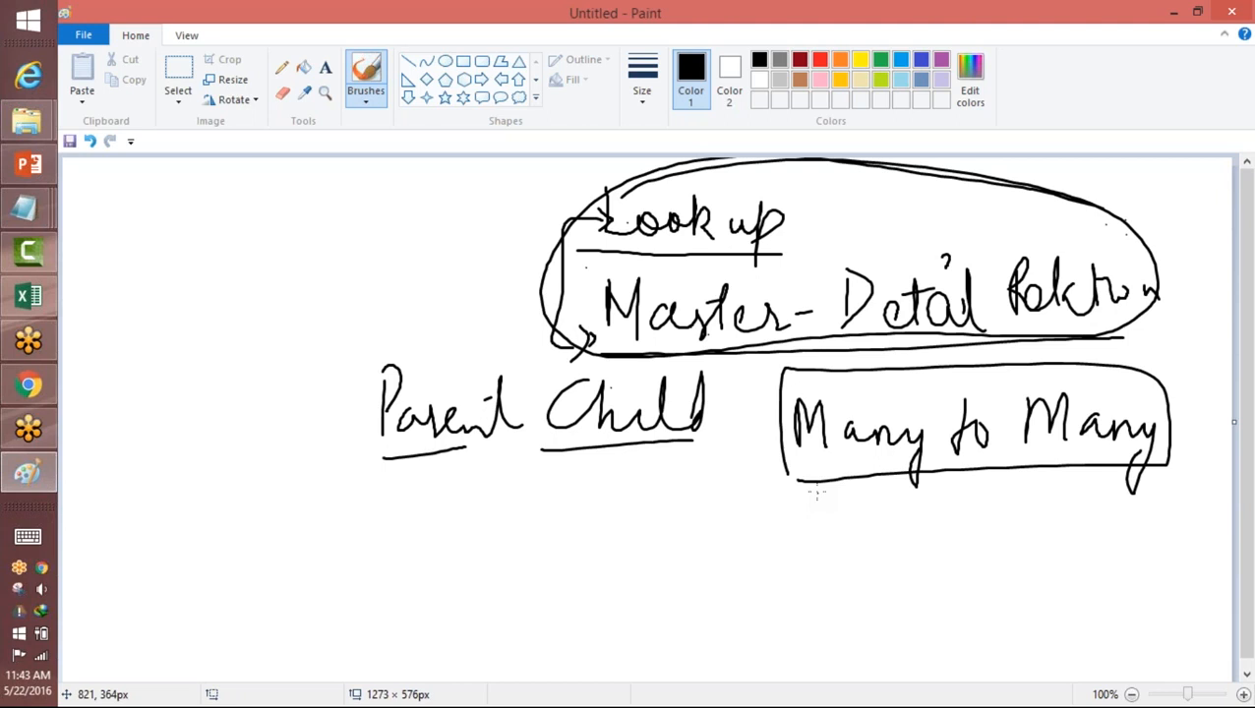
# Step: Handwrite 8-00 above and beside Parent, underline it, and draw a circle around it
pyautogui.moveTo(267, 331); pyautogui.dragTo(258, 383)
pyautogui.click(305, 372)
pyautogui.moveTo(325, 313)
pyautogui.mouseDown()
pyautogui.moveTo(336, 337)
pyautogui.moveTo(366, 313)
pyautogui.mouseUp()
pyautogui.moveTo(272, 416); pyautogui.dragTo(399, 347)
pyautogui.moveTo(364, 284)
pyautogui.mouseDown()
pyautogui.moveTo(214, 370)
pyautogui.moveTo(274, 376)
pyautogui.mouseUp()
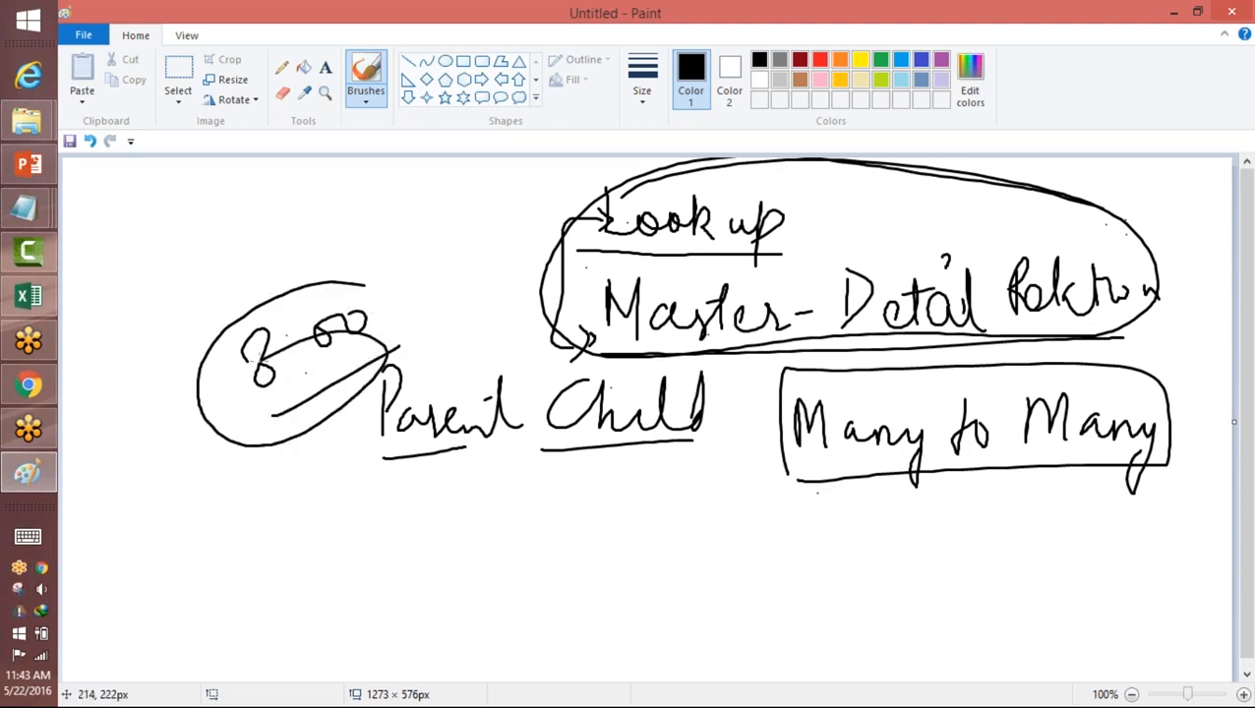
pyautogui.press('super+p')
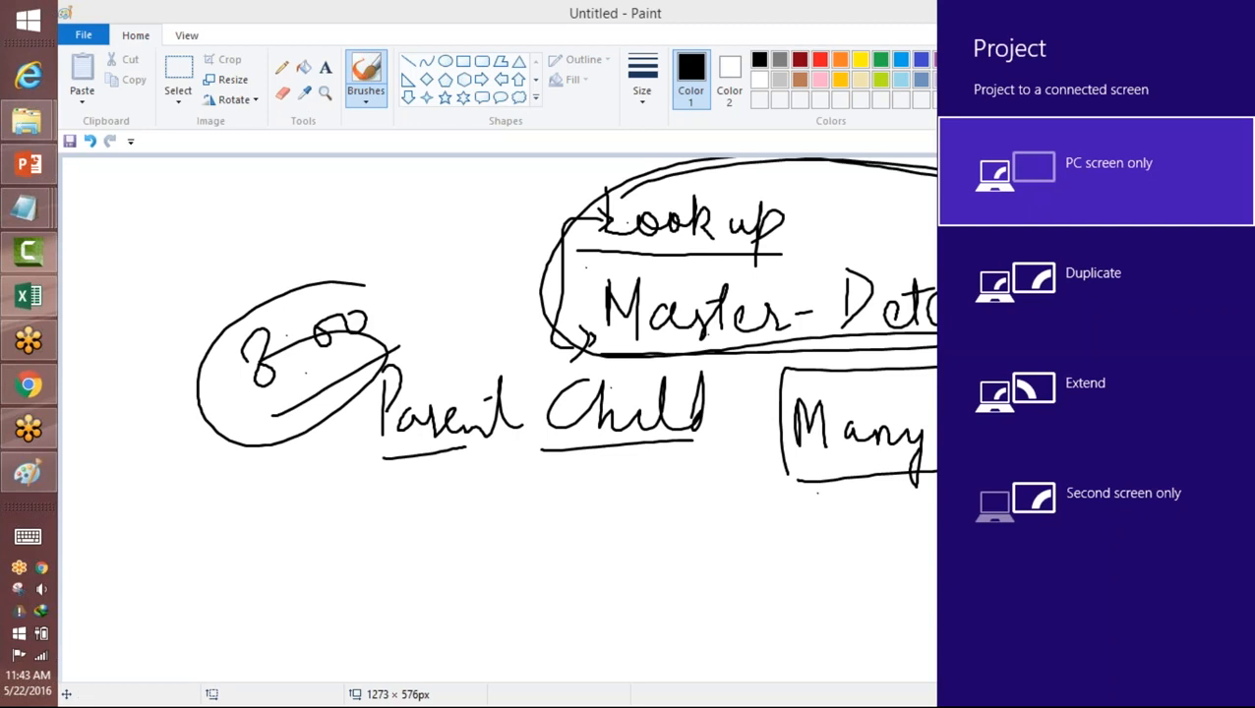
pyautogui.press('Escape')
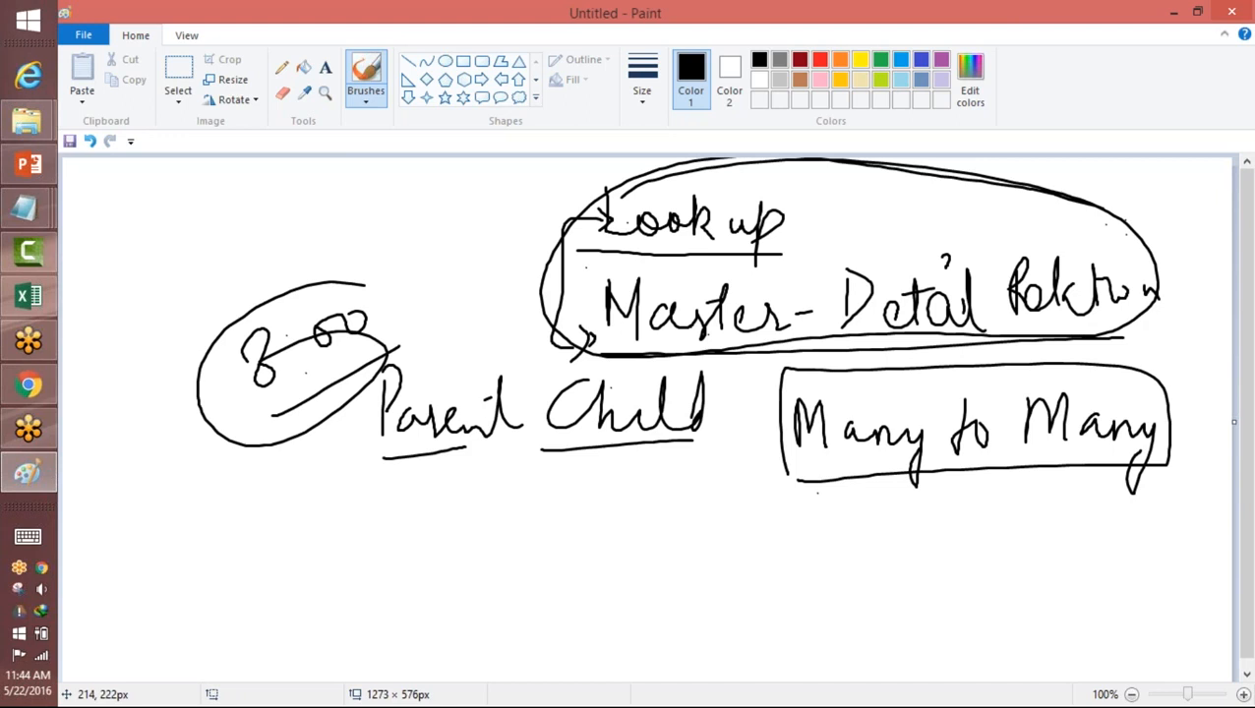
pyautogui.hotkey('alt', 'Tab')
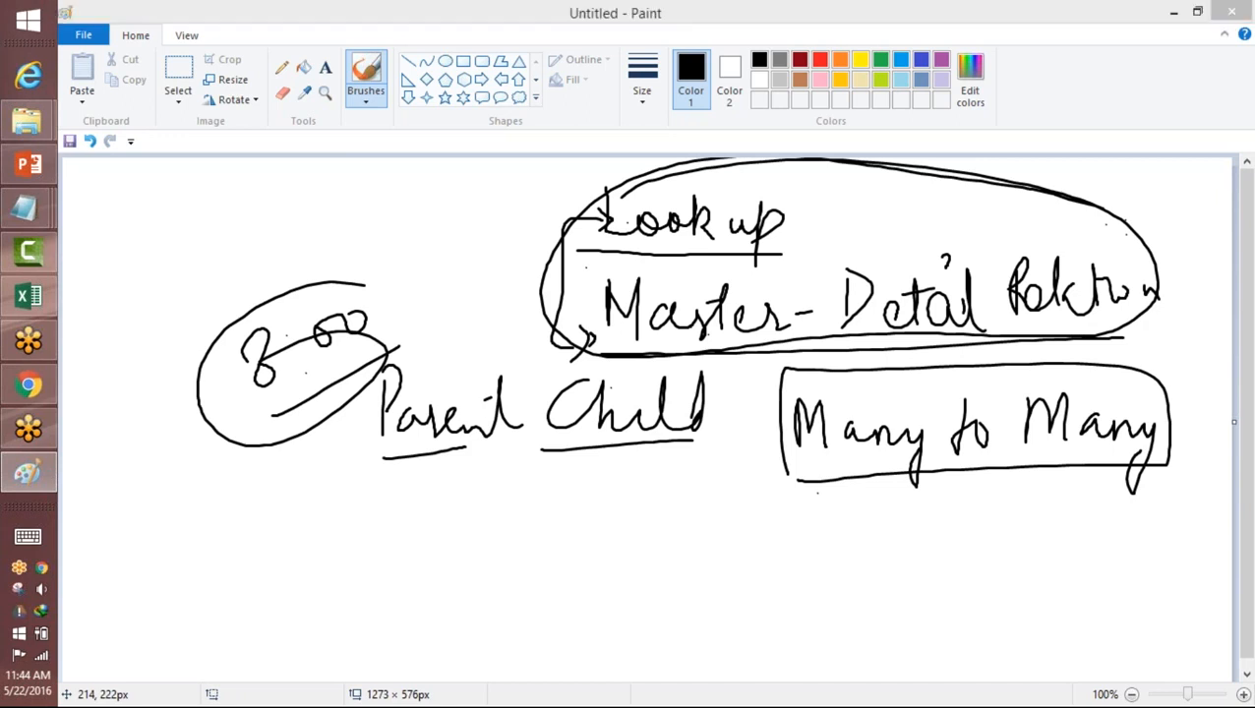
# Step: Check the system clock and calendar for May 2016, advance it to June 2016, and close it
pyautogui.click(27, 683)
pyautogui.click(27, 683)
pyautogui.click(27, 683)
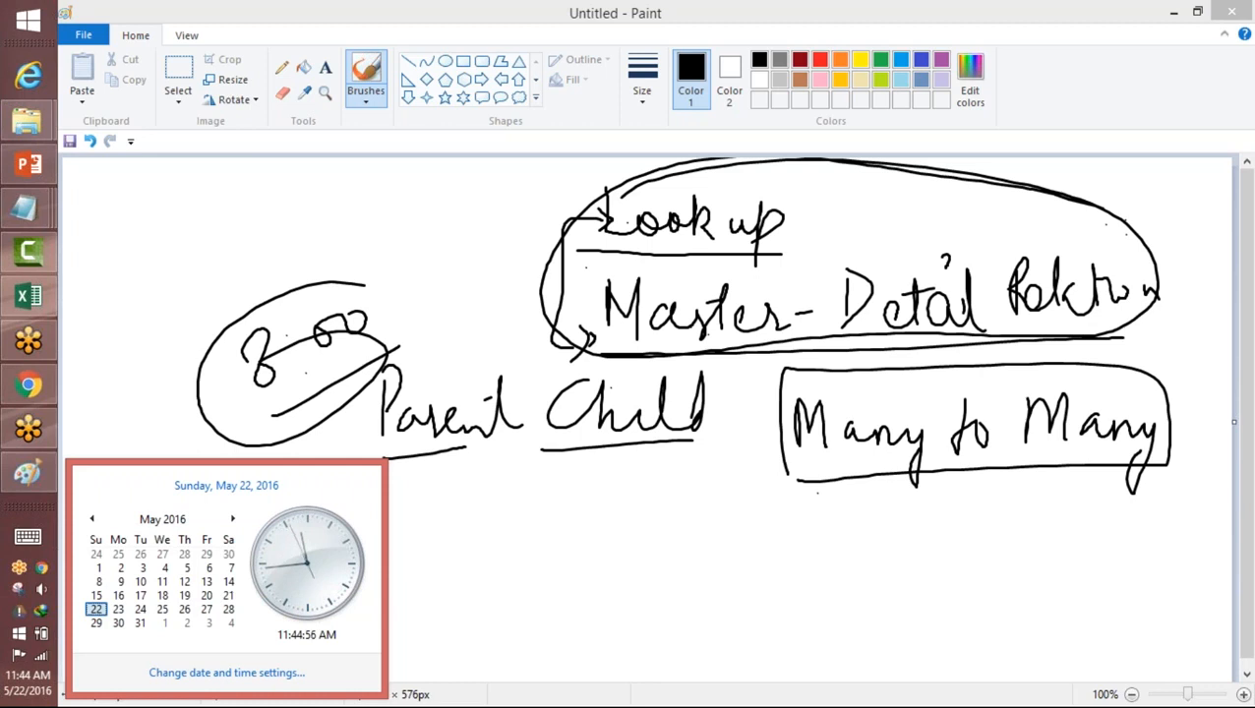
pyautogui.click(772, 37)
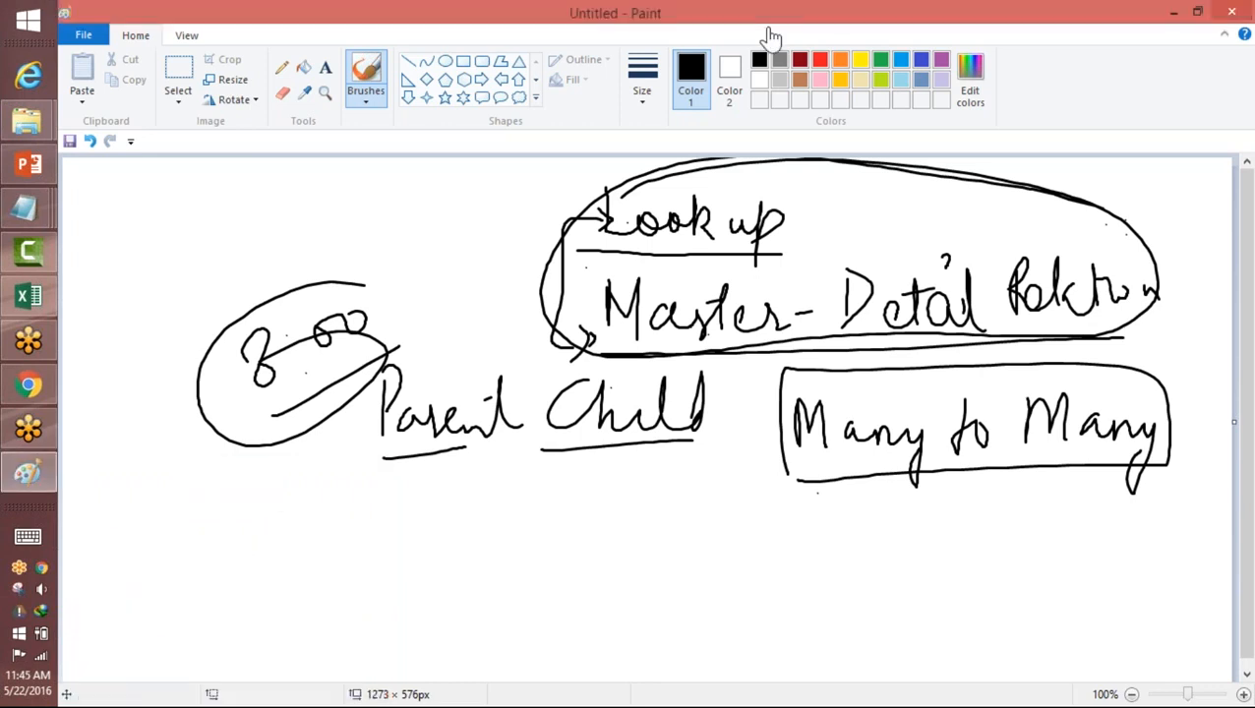
pyautogui.click(1016, 312)
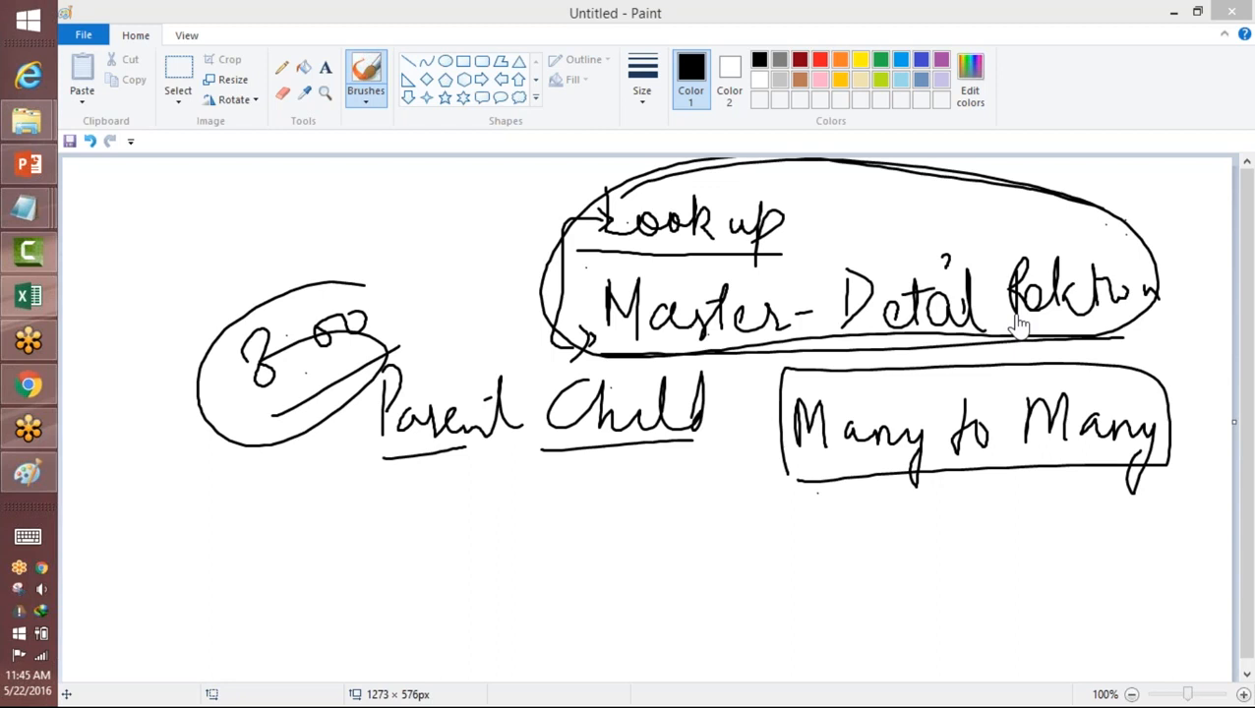
pyautogui.click(4, 698)
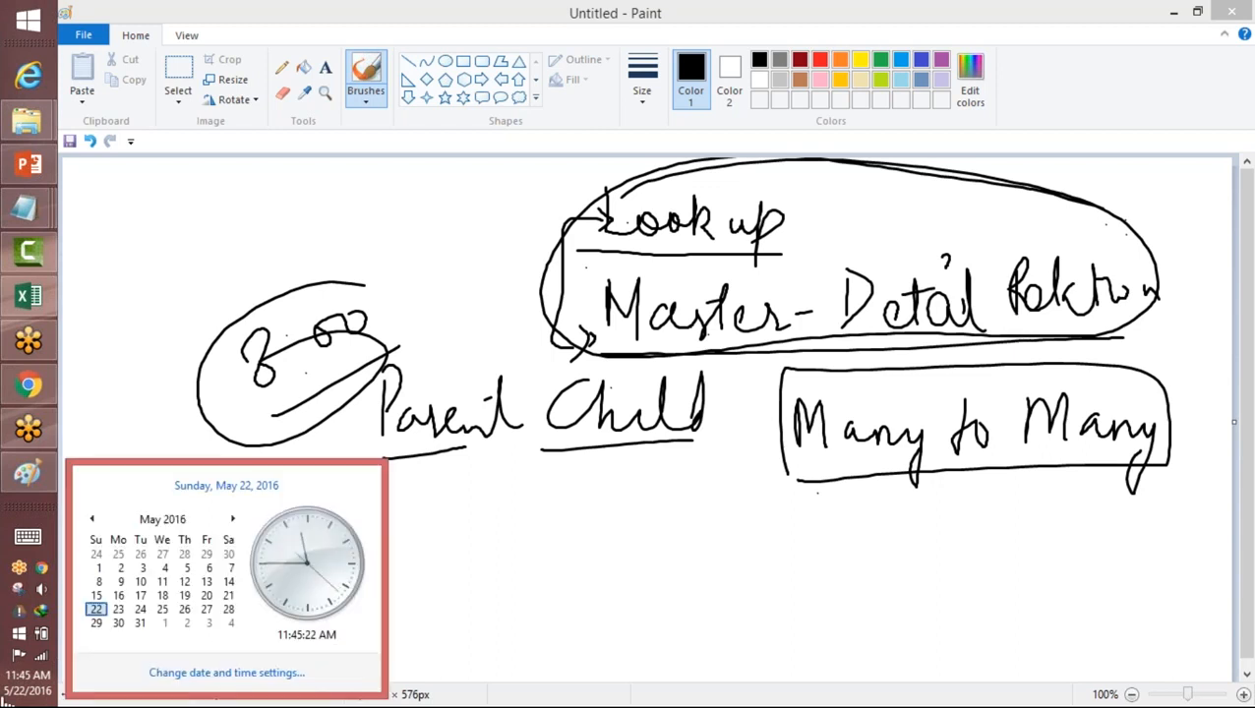
pyautogui.click(233, 519)
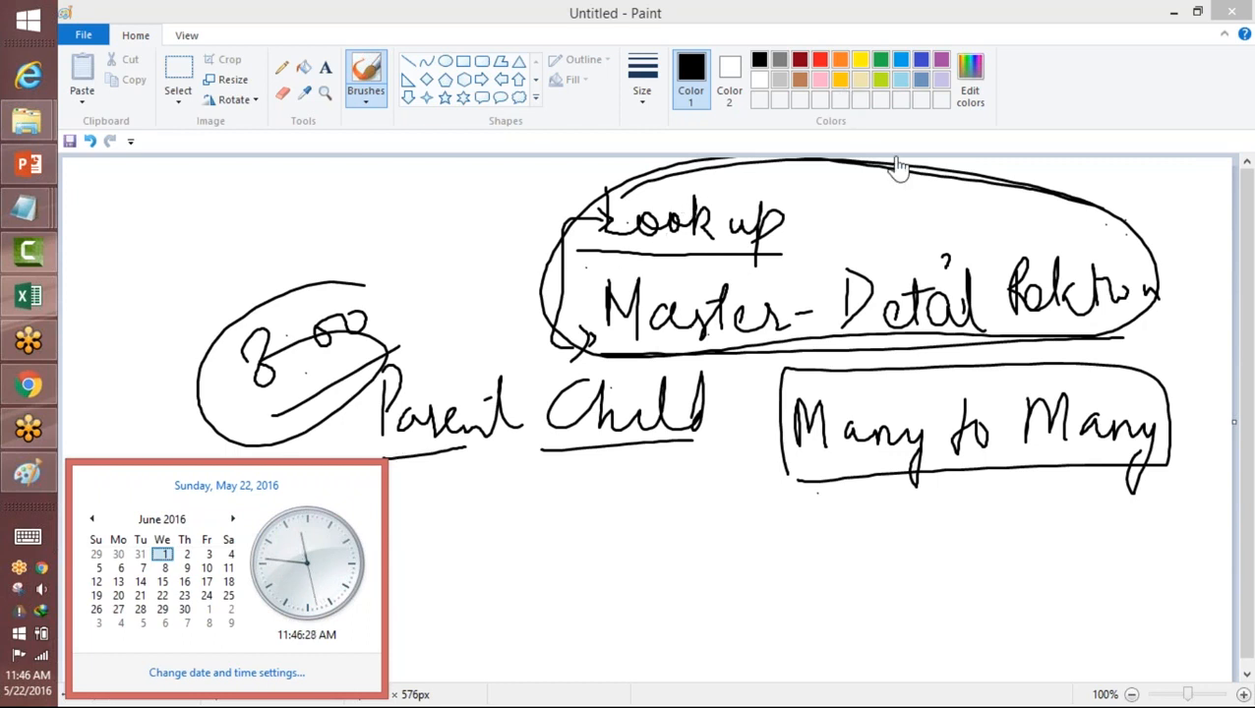
pyautogui.click(1021, 399)
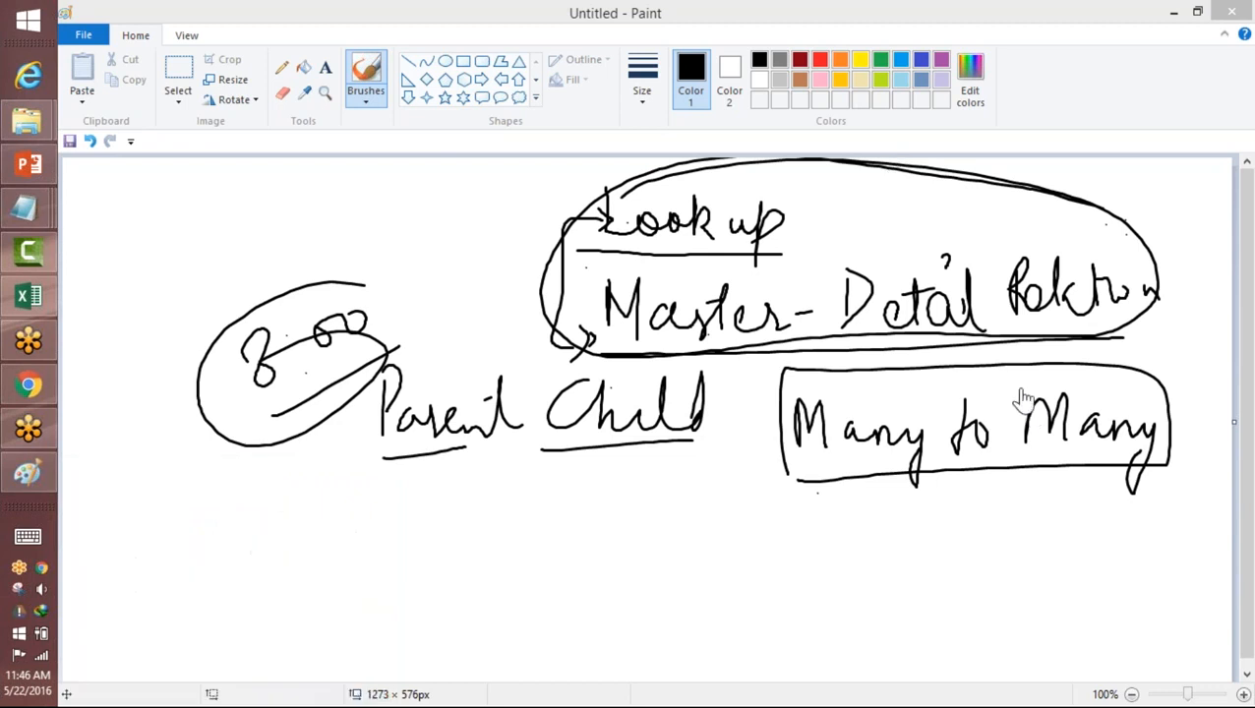